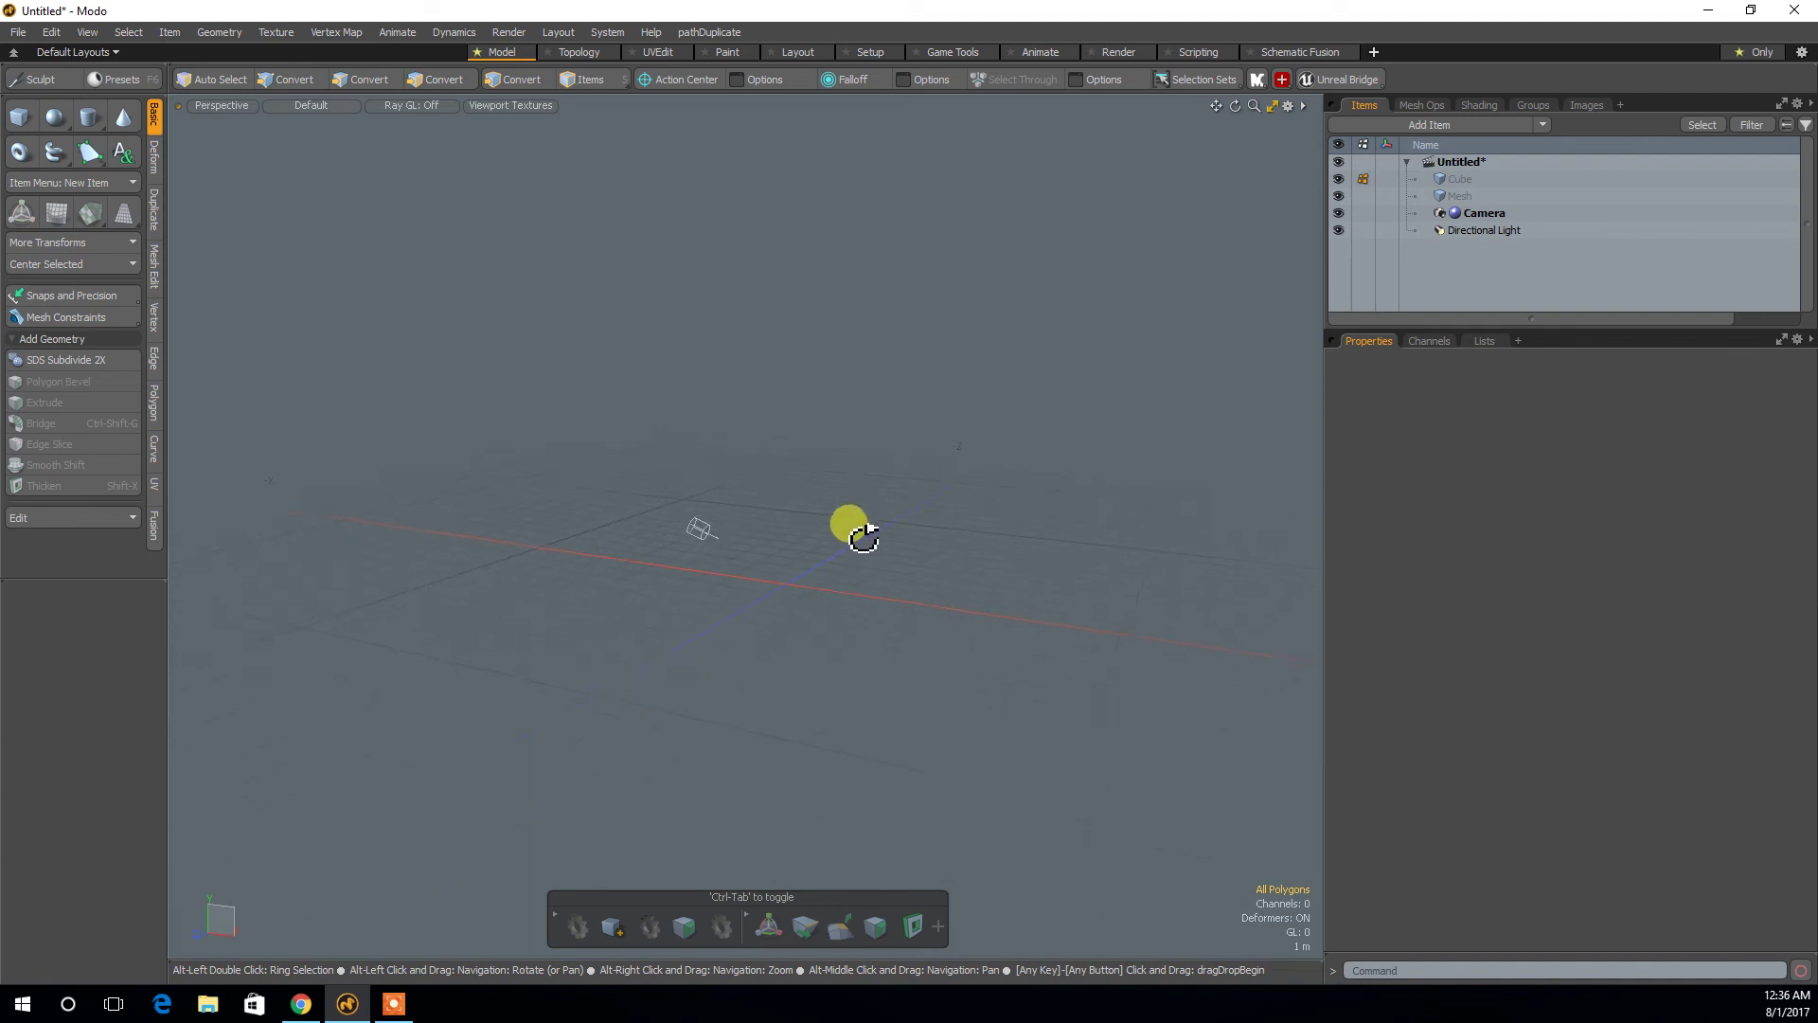
left_click(849, 640)
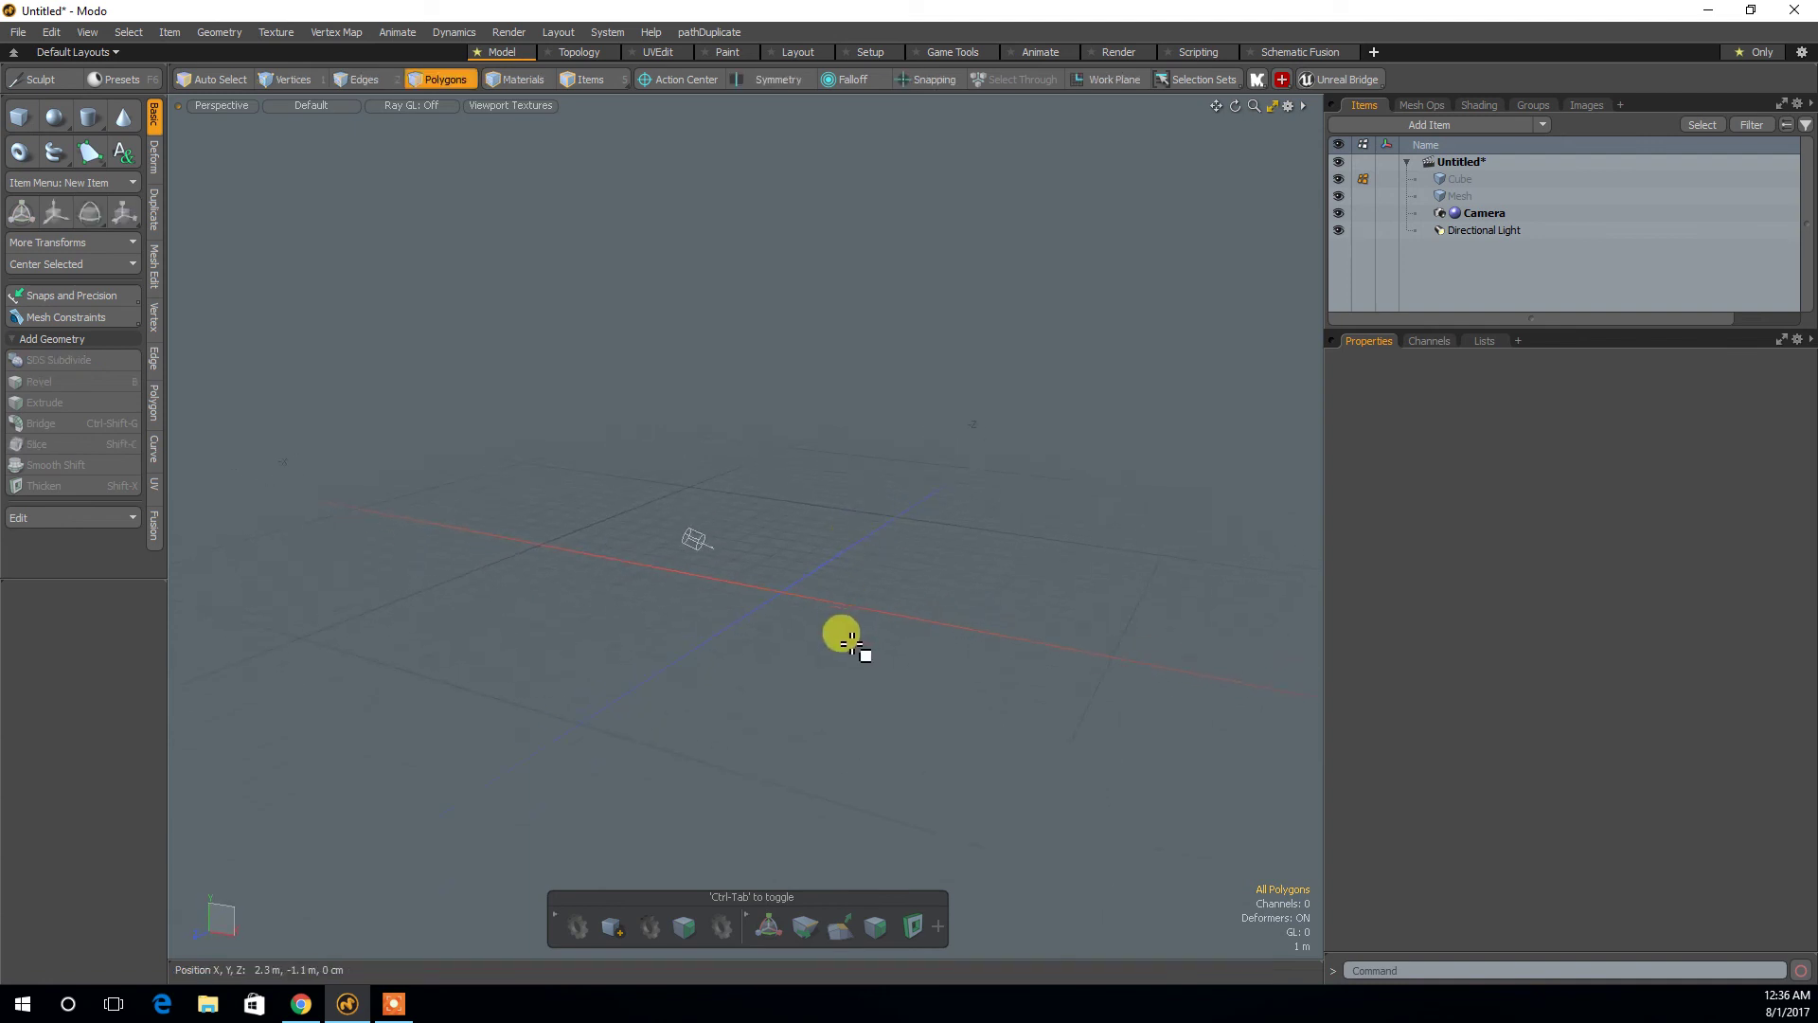
left_click_drag(805, 657, 866, 623, "alt")
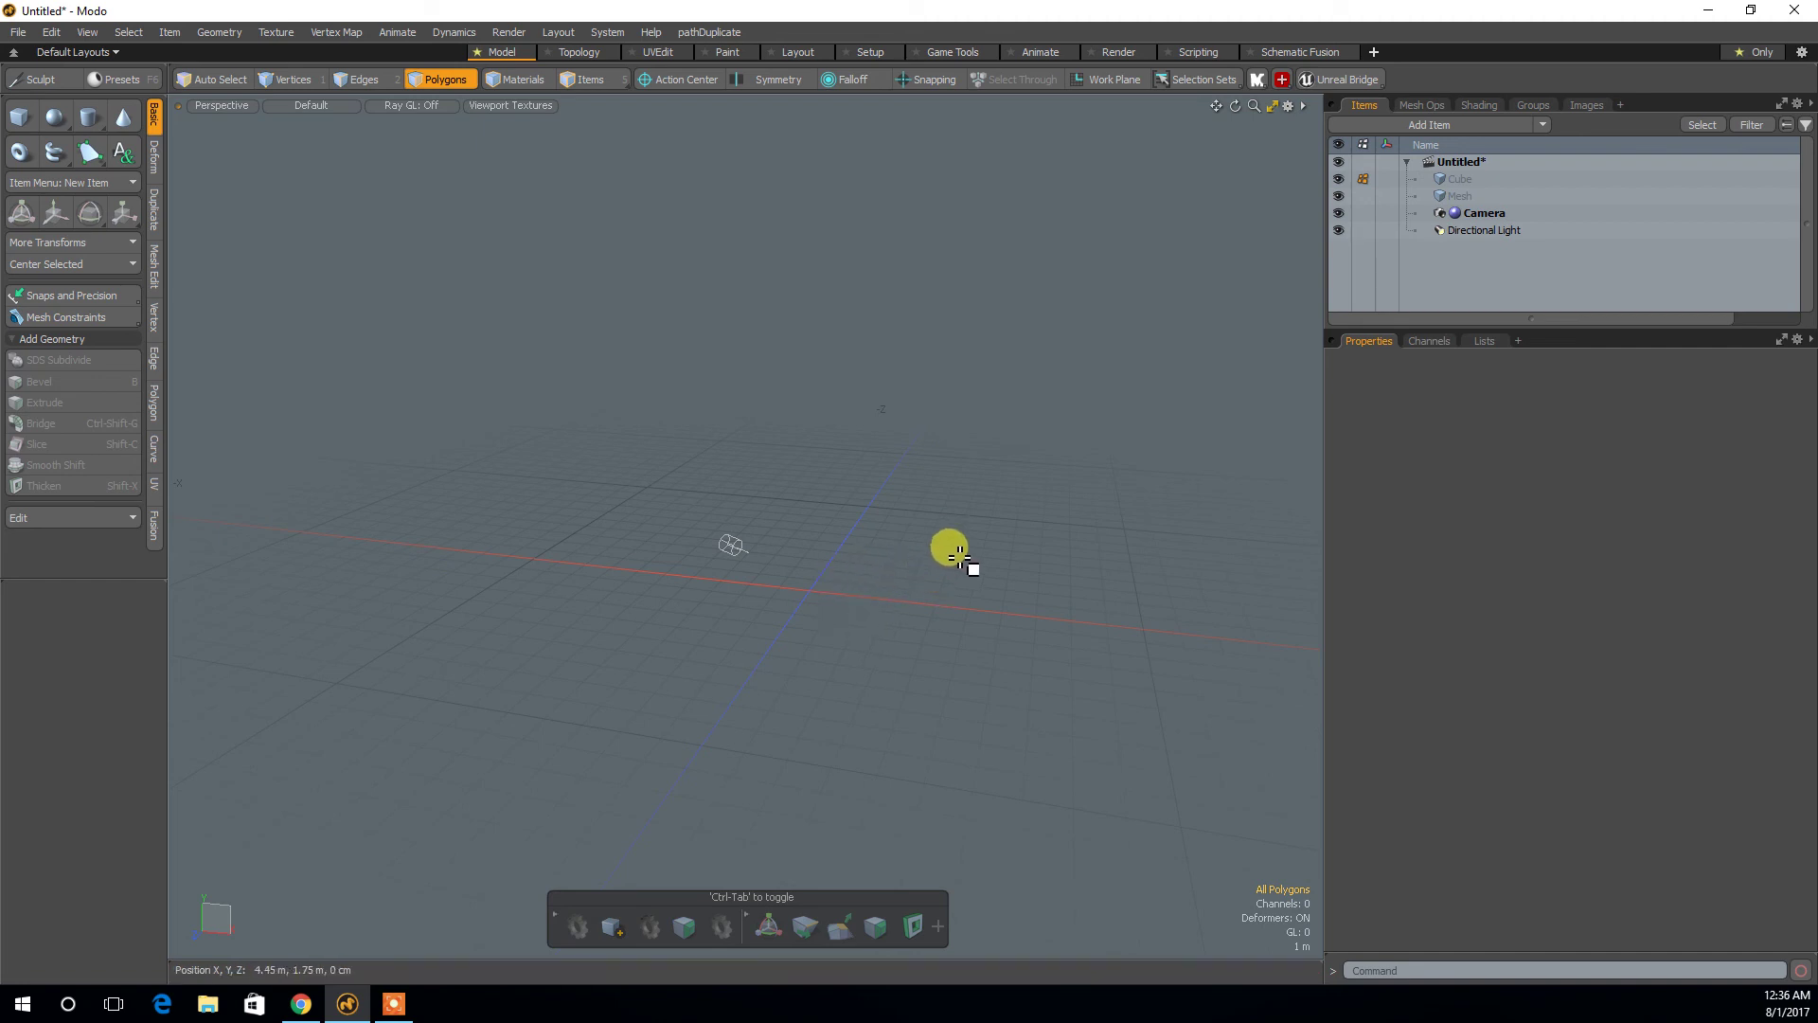
mouse_move(1011, 524)
left_mouse_down("alt")
mouse_move(946, 593)
mouse_move(968, 529)
mouse_move(998, 552)
mouse_move(961, 543)
left_mouse_up("alt")
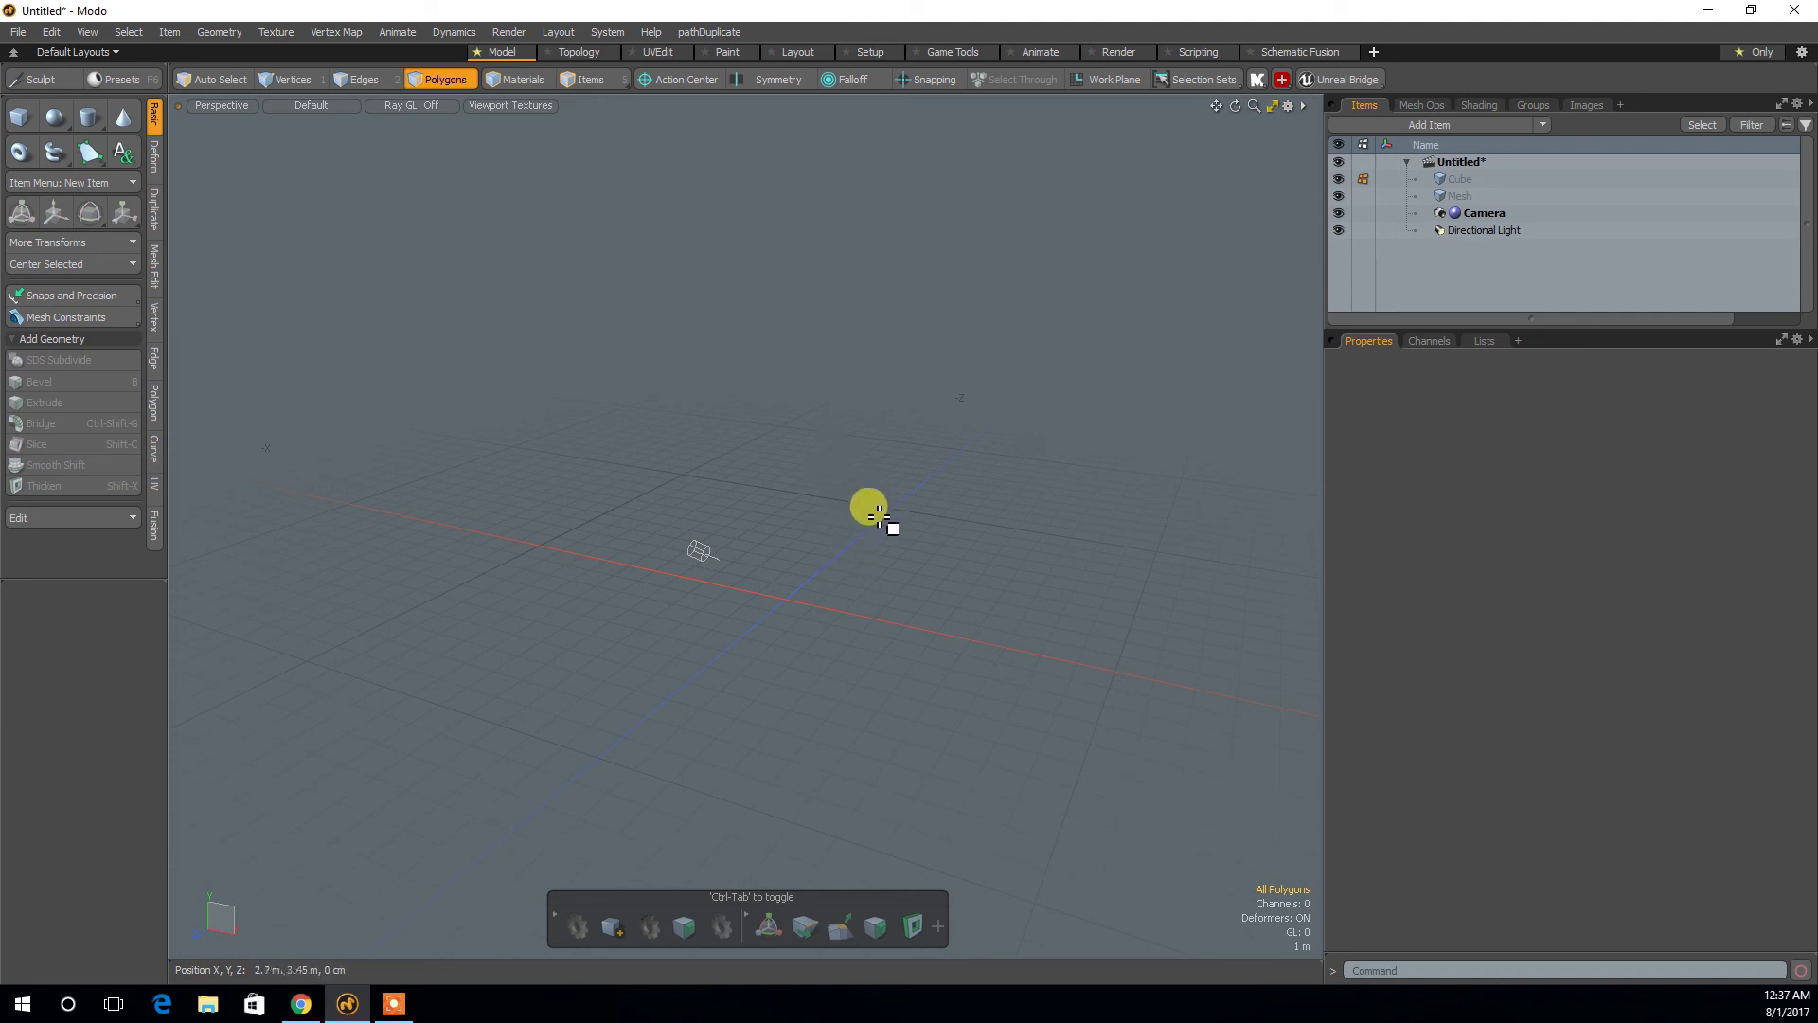
mouse_move(808, 649)
left_mouse_down("alt")
mouse_move(857, 625)
mouse_move(814, 648)
mouse_move(832, 656)
mouse_move(795, 653)
mouse_move(810, 691)
mouse_move(806, 674)
left_mouse_up("alt")
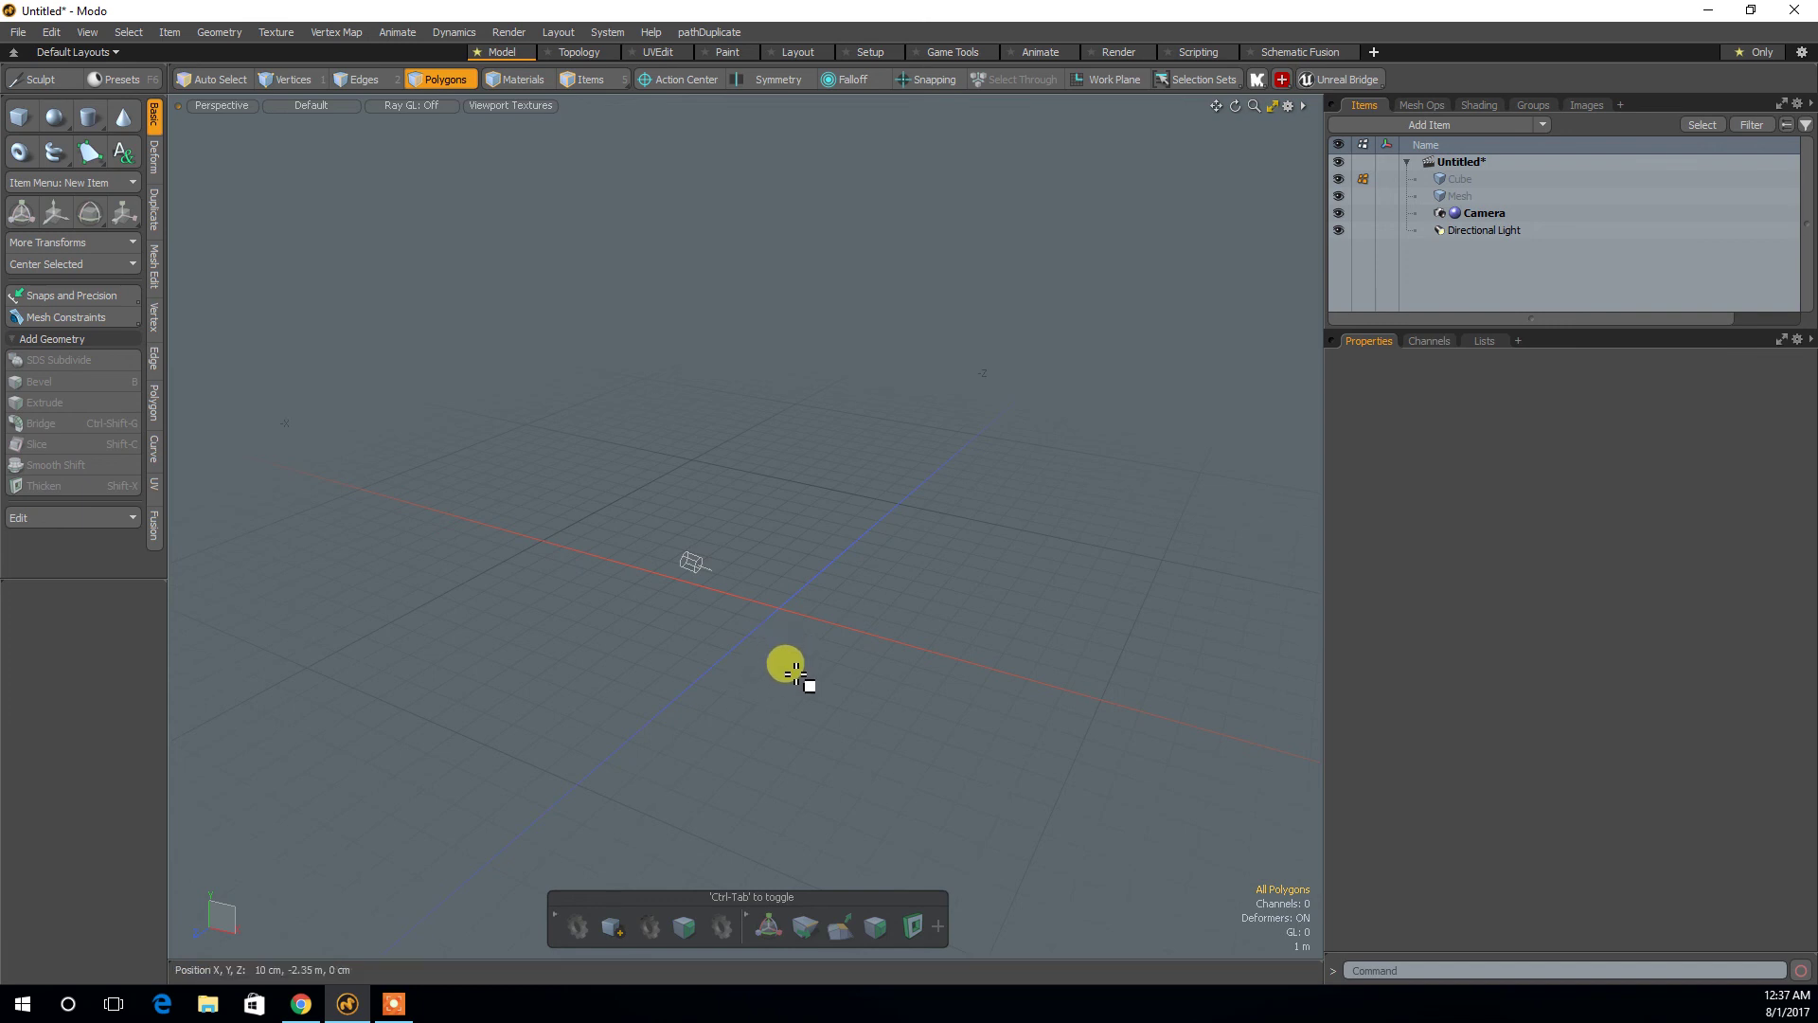
left_click_drag(849, 697, 926, 642, "alt")
scroll(927, 666, "up", 3)
right_click_drag(914, 567, 856, 598, "alt")
left_click_drag(856, 598, 892, 621, "alt")
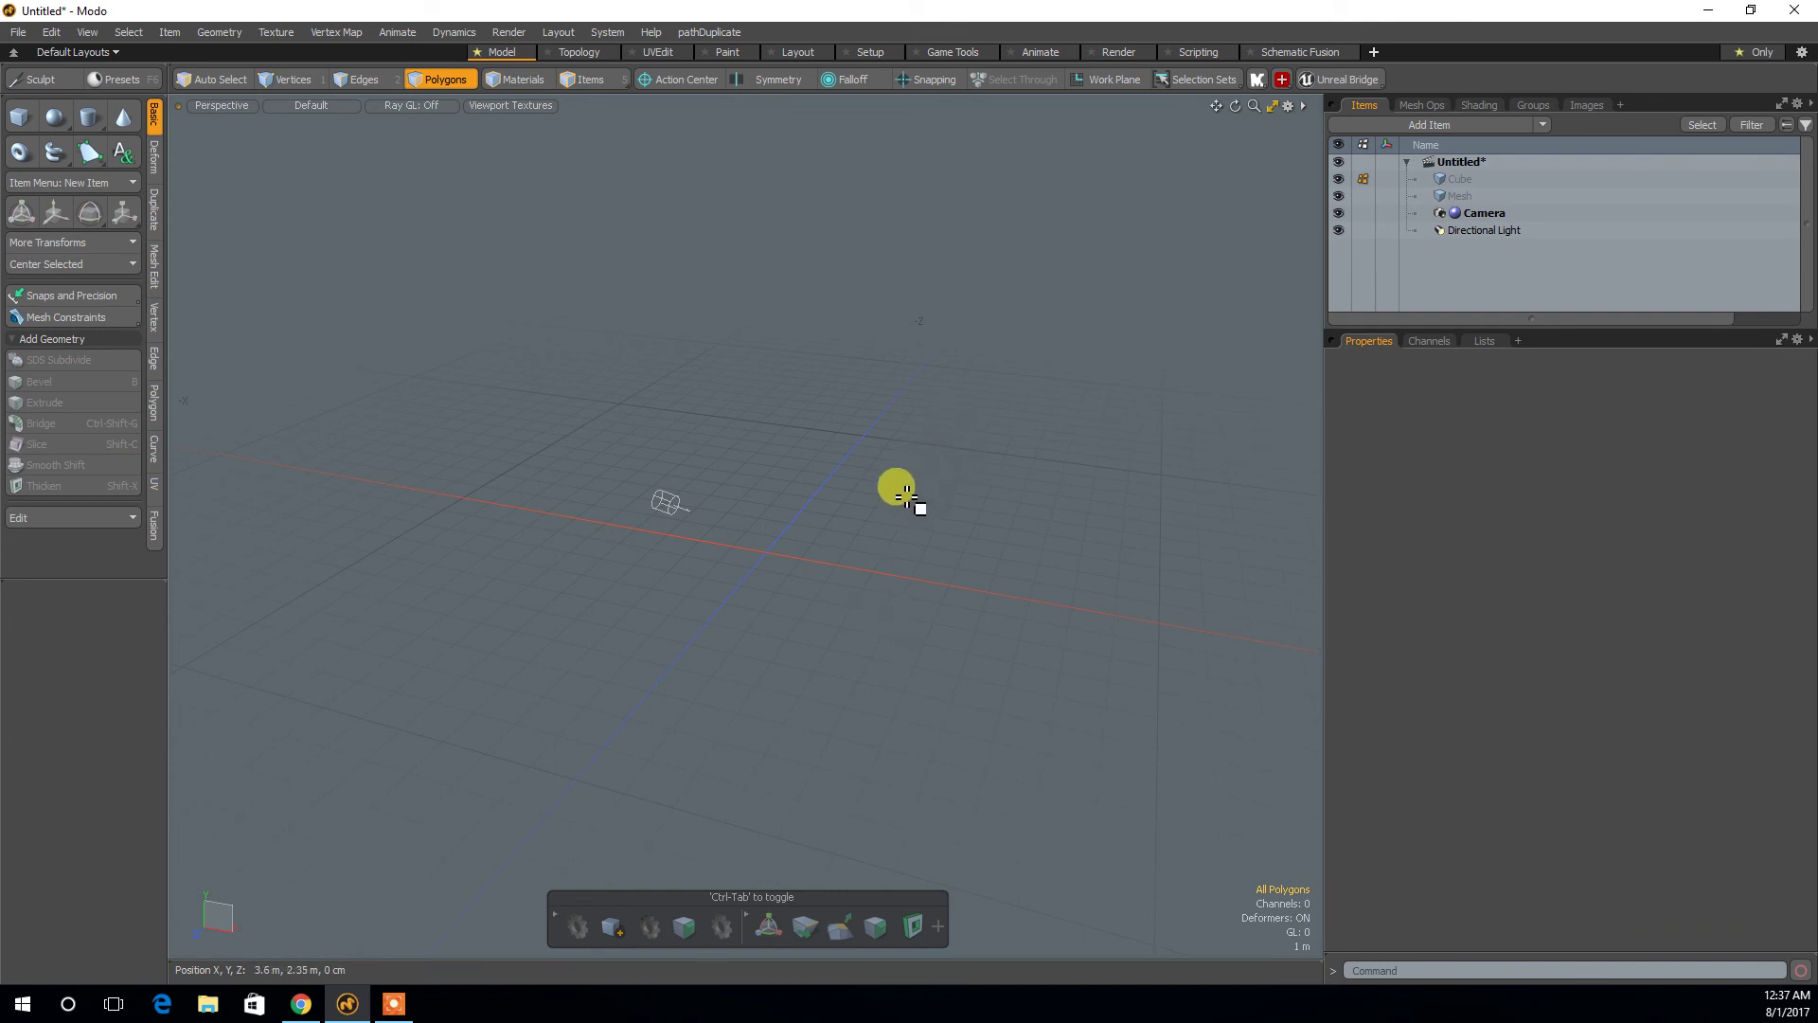
Add a unit cube mesh item at the scene origin.
key("shift")
left_click(21, 118, "ctrl")
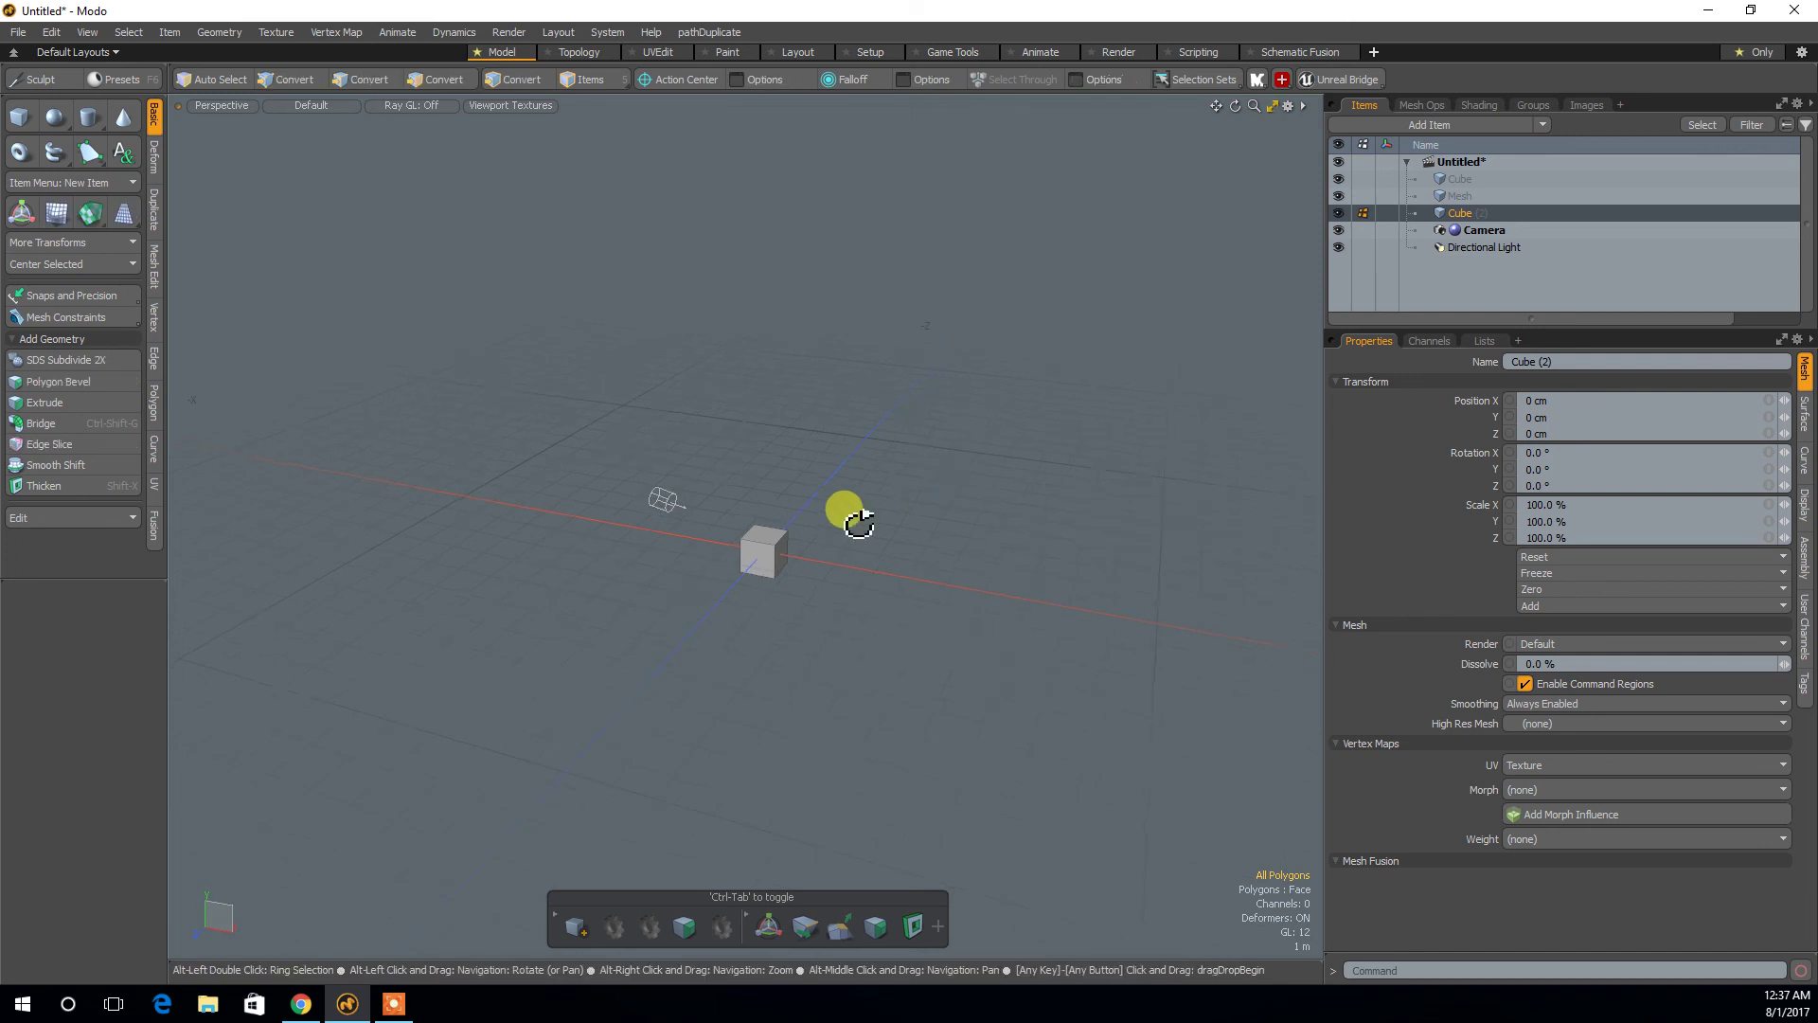
right_click_drag(848, 513, 911, 455, "alt")
middle_click_drag(888, 457, 1057, 430, "alt")
left_click_drag(964, 546, 1127, 524, "alt")
Select all polygons of the cube, scale them uniformly to 518%, and clear the selection.
double_click(932, 513)
key("r")
left_click_drag(917, 441, 895, 641)
left_click_drag(922, 317, 888, 254, "alt")
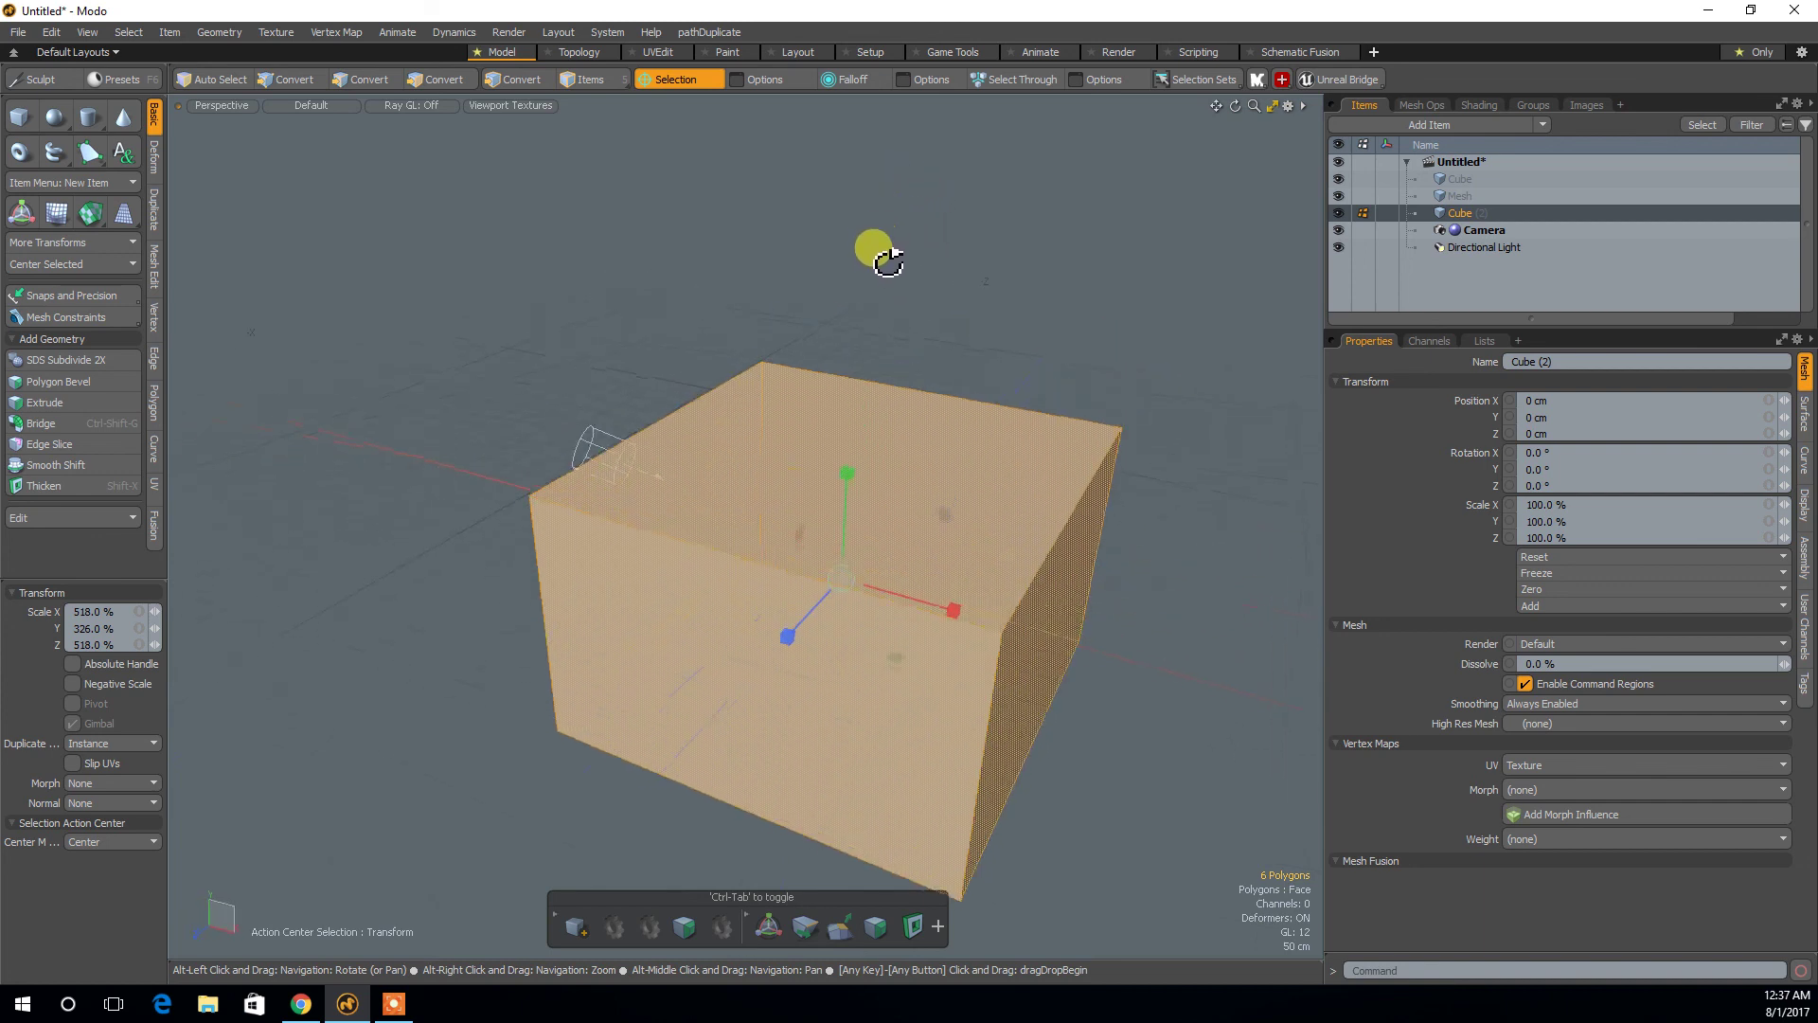
key("ctrl+z")
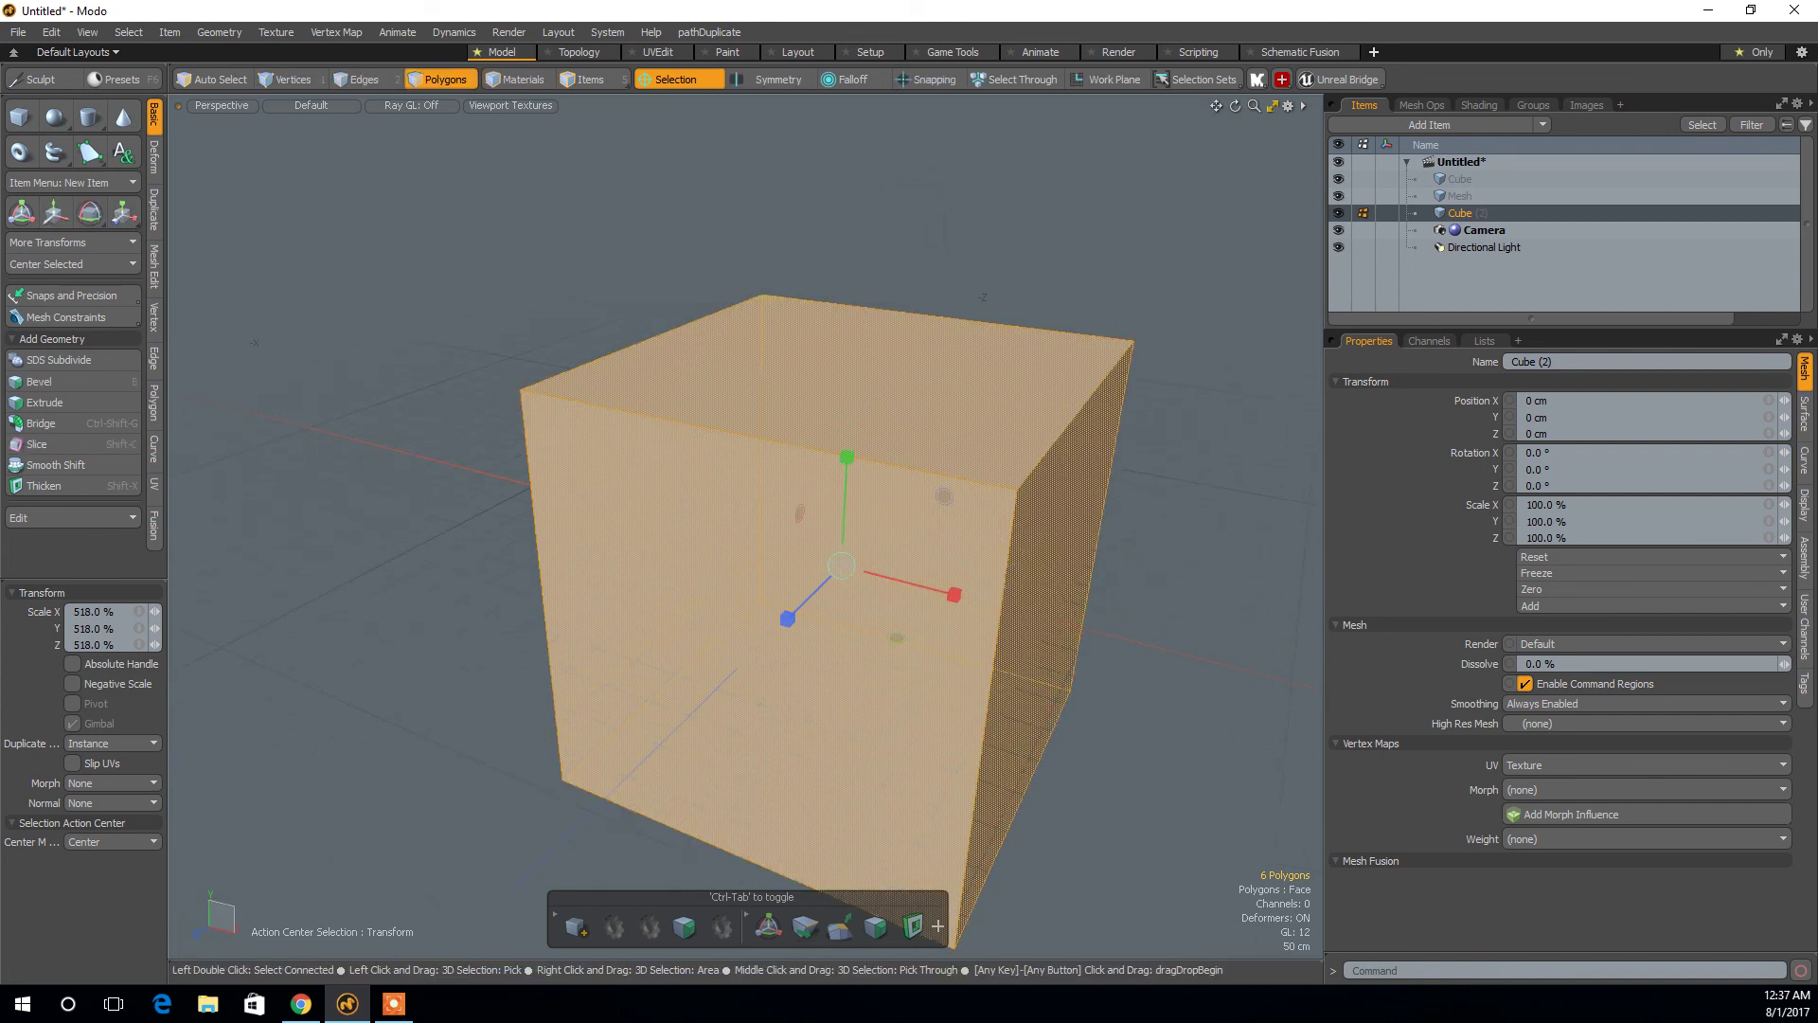
key("ctrl+z")
mouse_move(607, 227)
left_mouse_down()
mouse_move(655, 229)
mouse_move(594, 236)
left_mouse_up()
left_click_drag(483, 262, 506, 224)
key("q")
key("Escape")
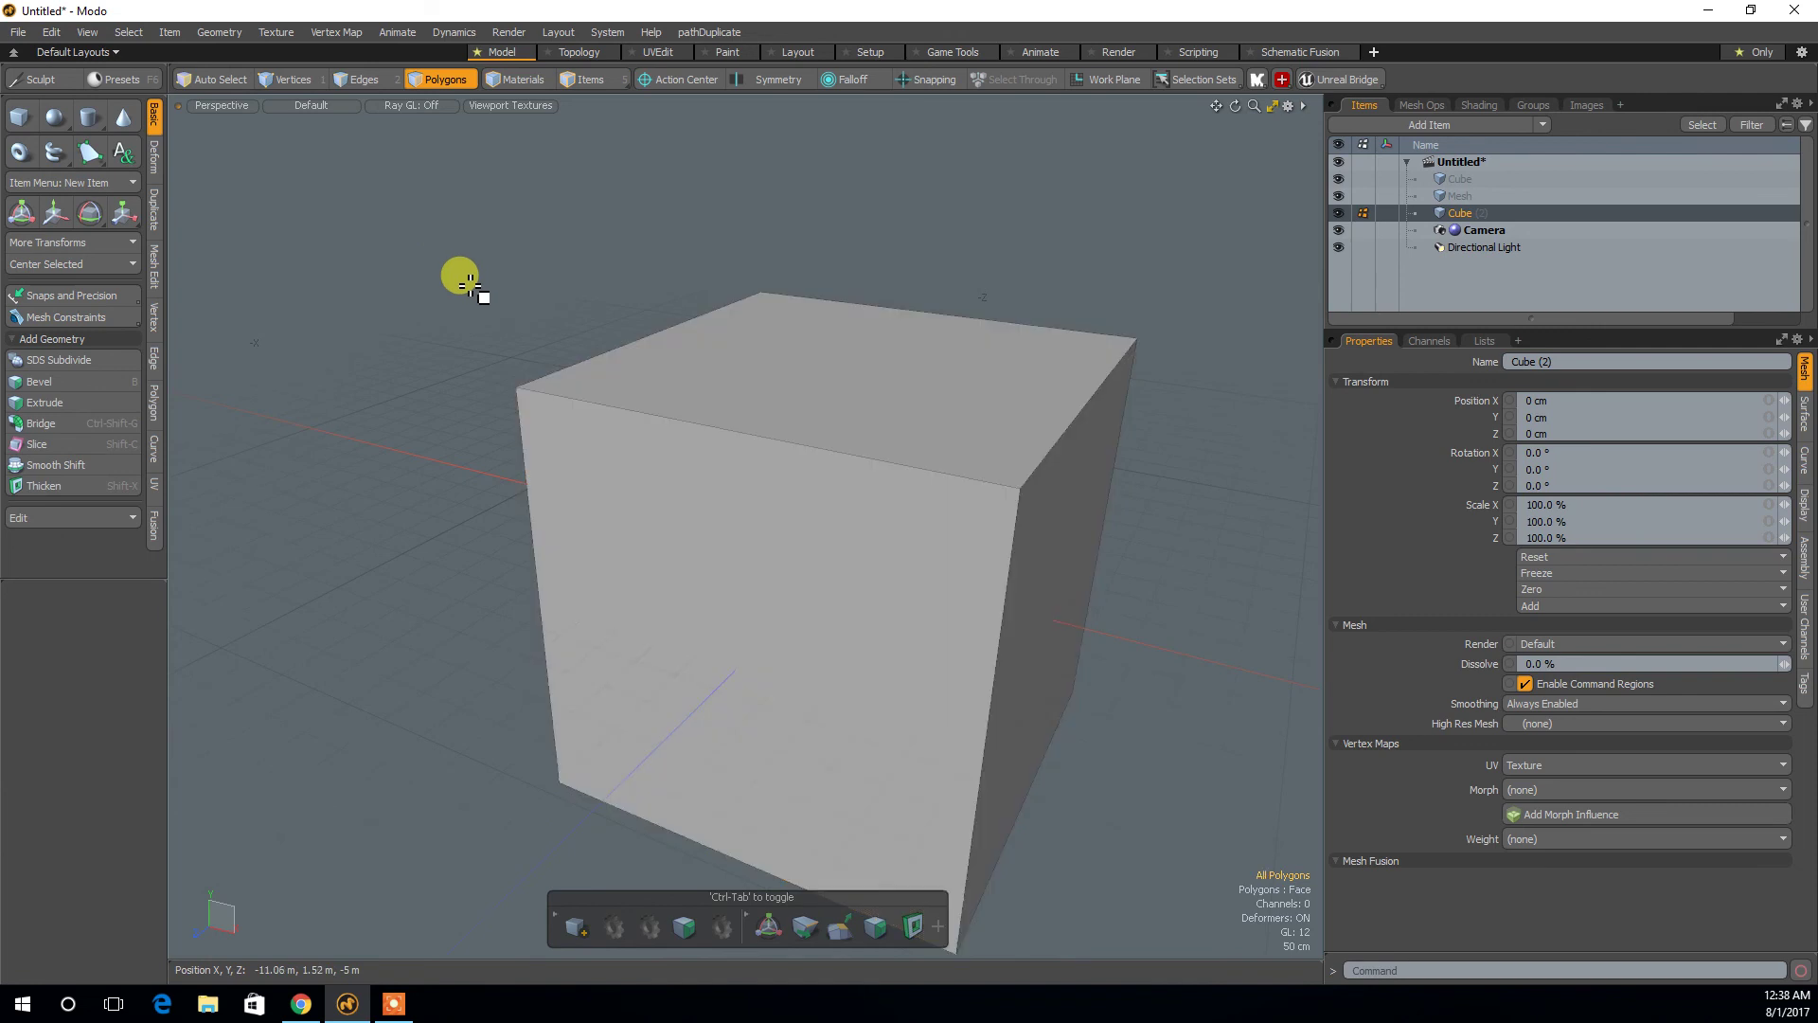
Hide the enlarged cube so that the grid is empty.
left_click_drag(479, 332, 554, 292, "alt")
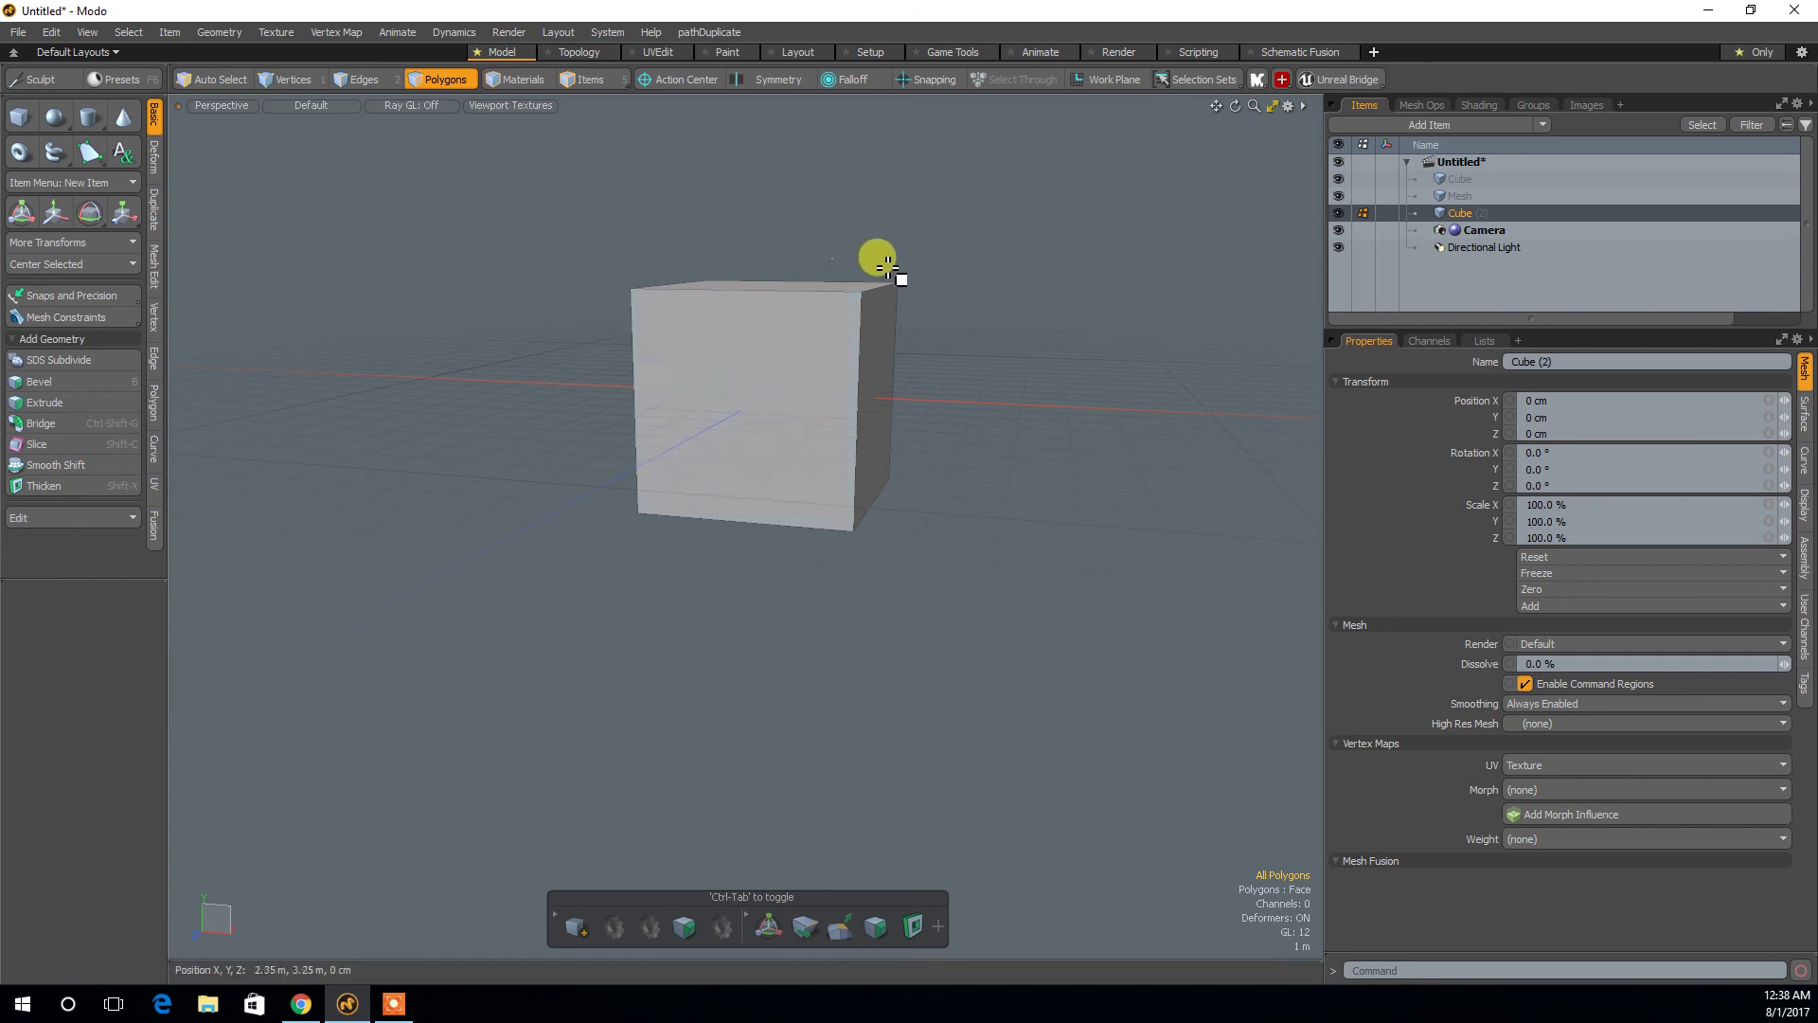
left_click_drag(753, 243, 697, 303, "alt")
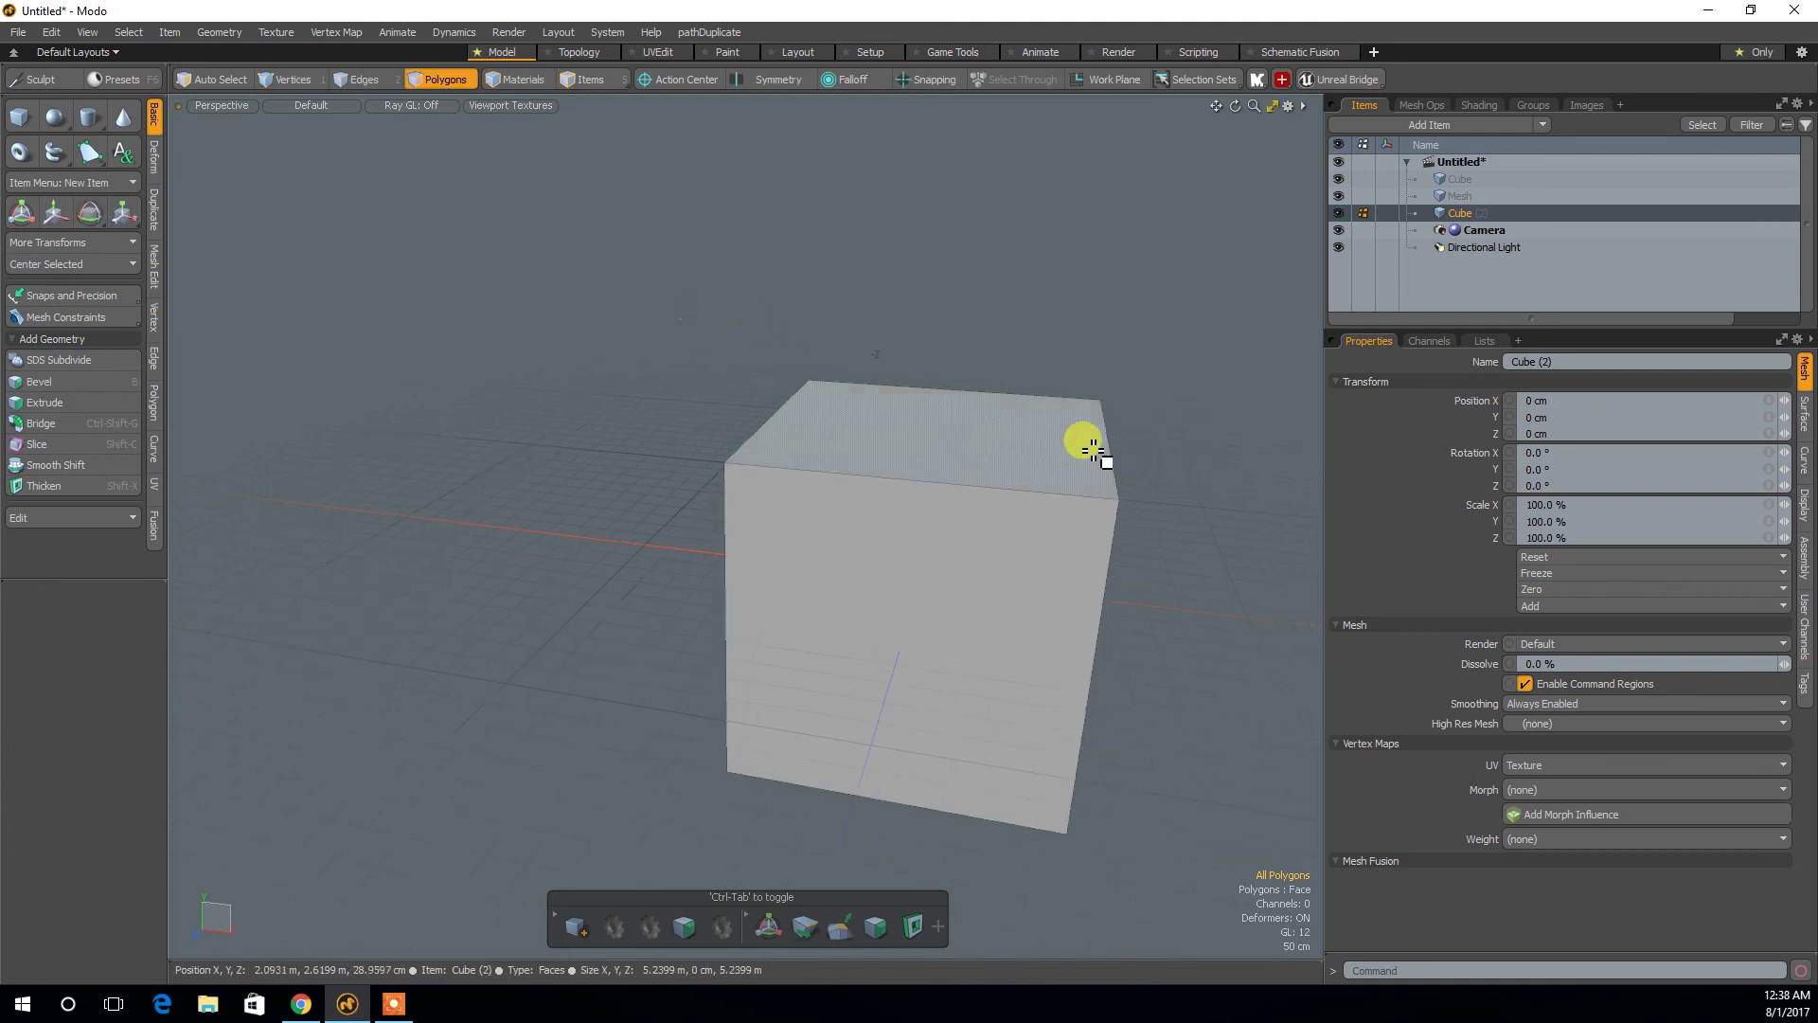
key("h")
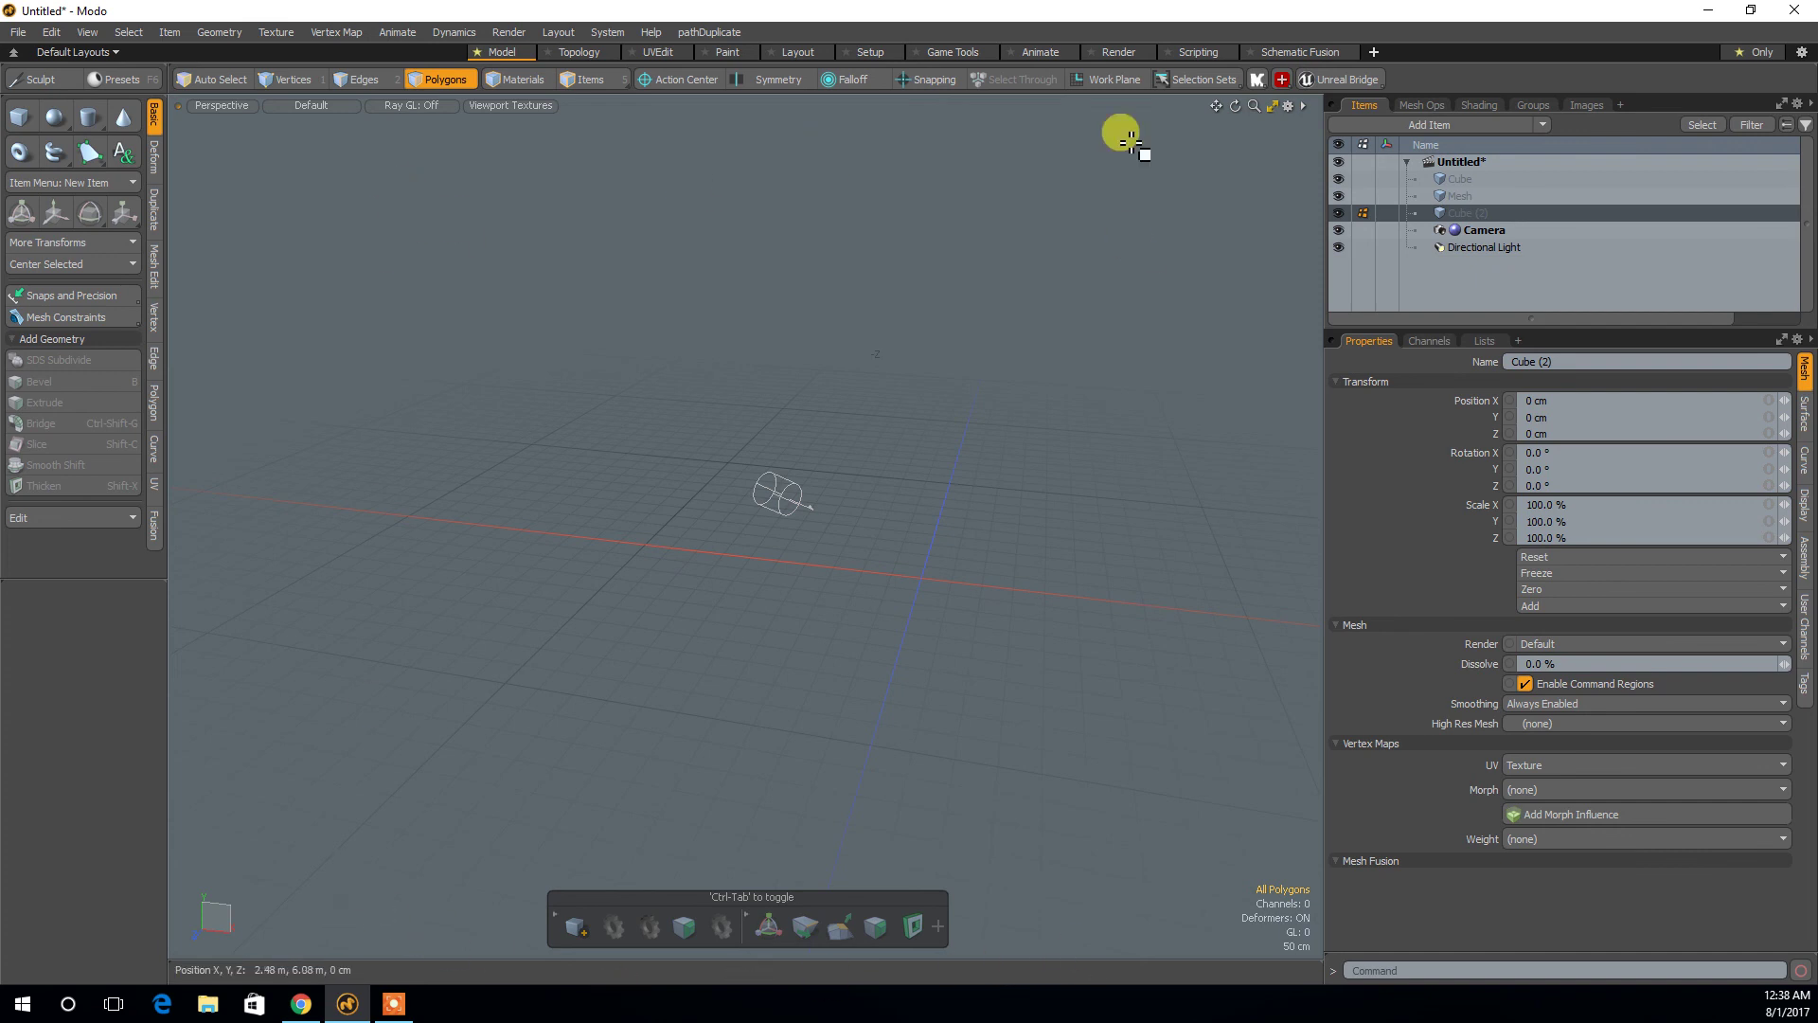
Look through the Topology, UVEdit, Paint, Layout, Setup, Game Tools, Animate, Render, Scripting and Schematic Fusion layouts, and return to Model.
left_click(582, 53)
left_click(678, 50)
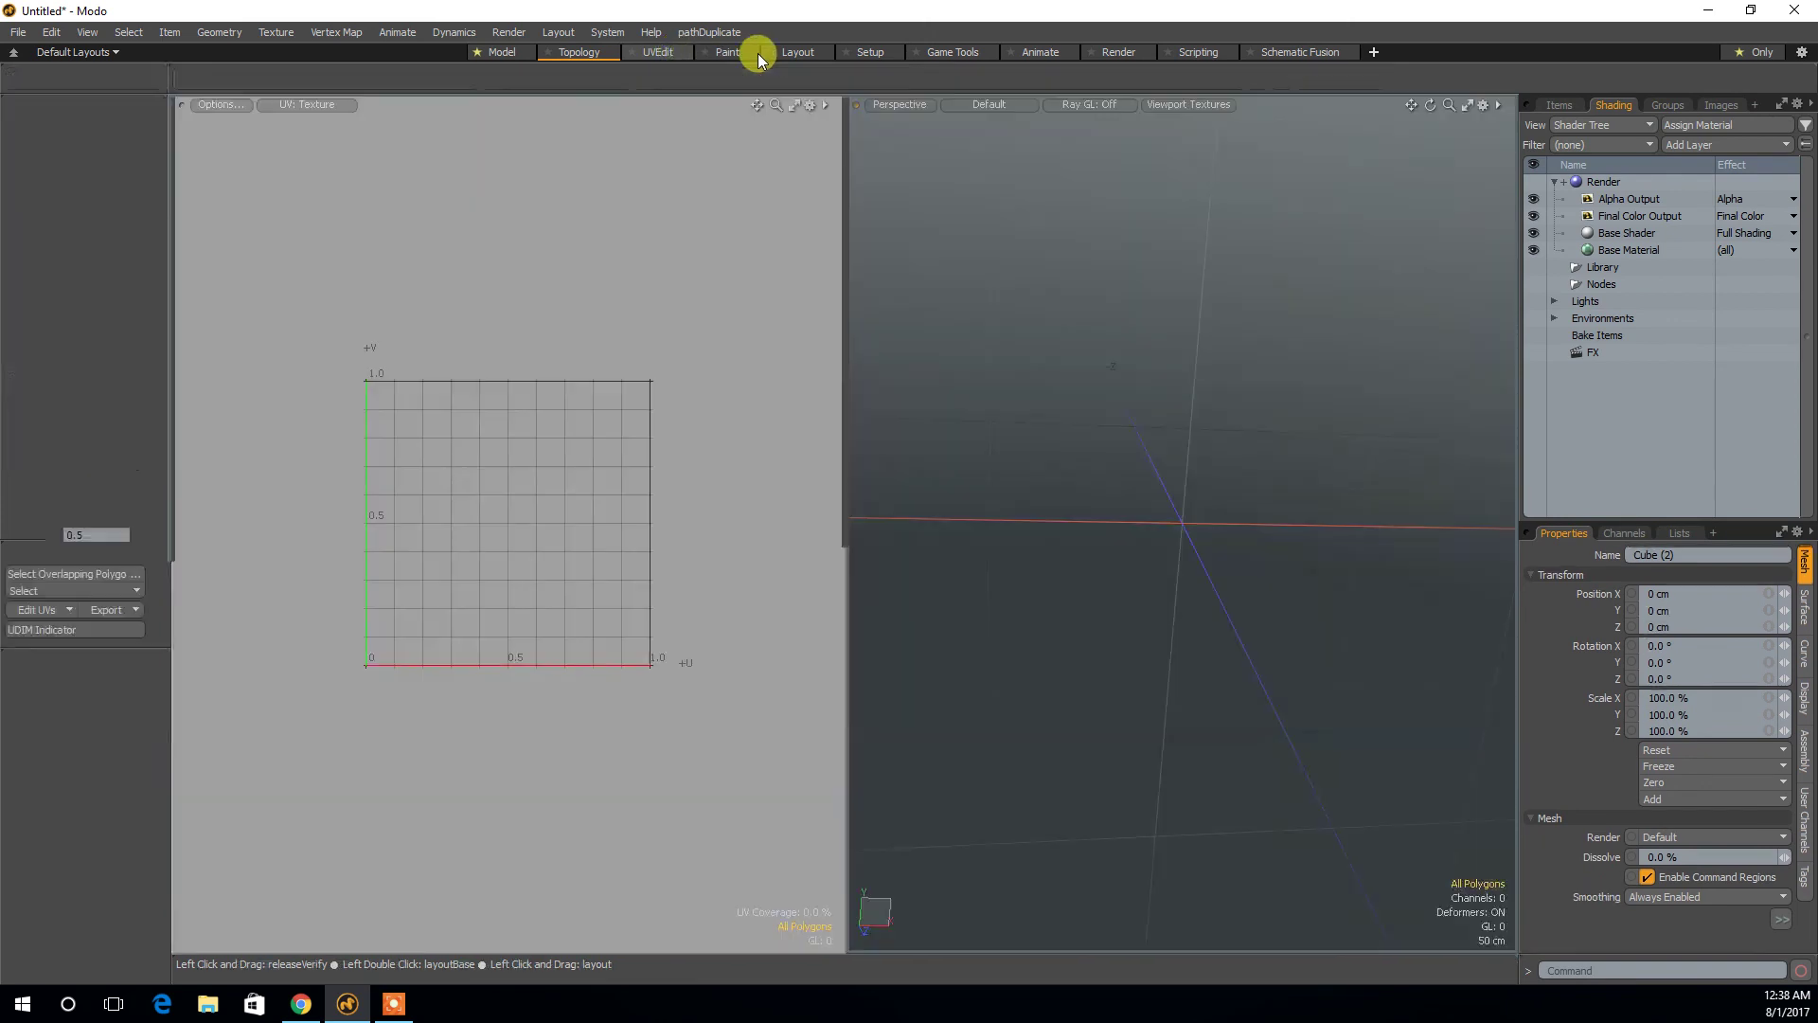
left_click(746, 54)
left_click(805, 54)
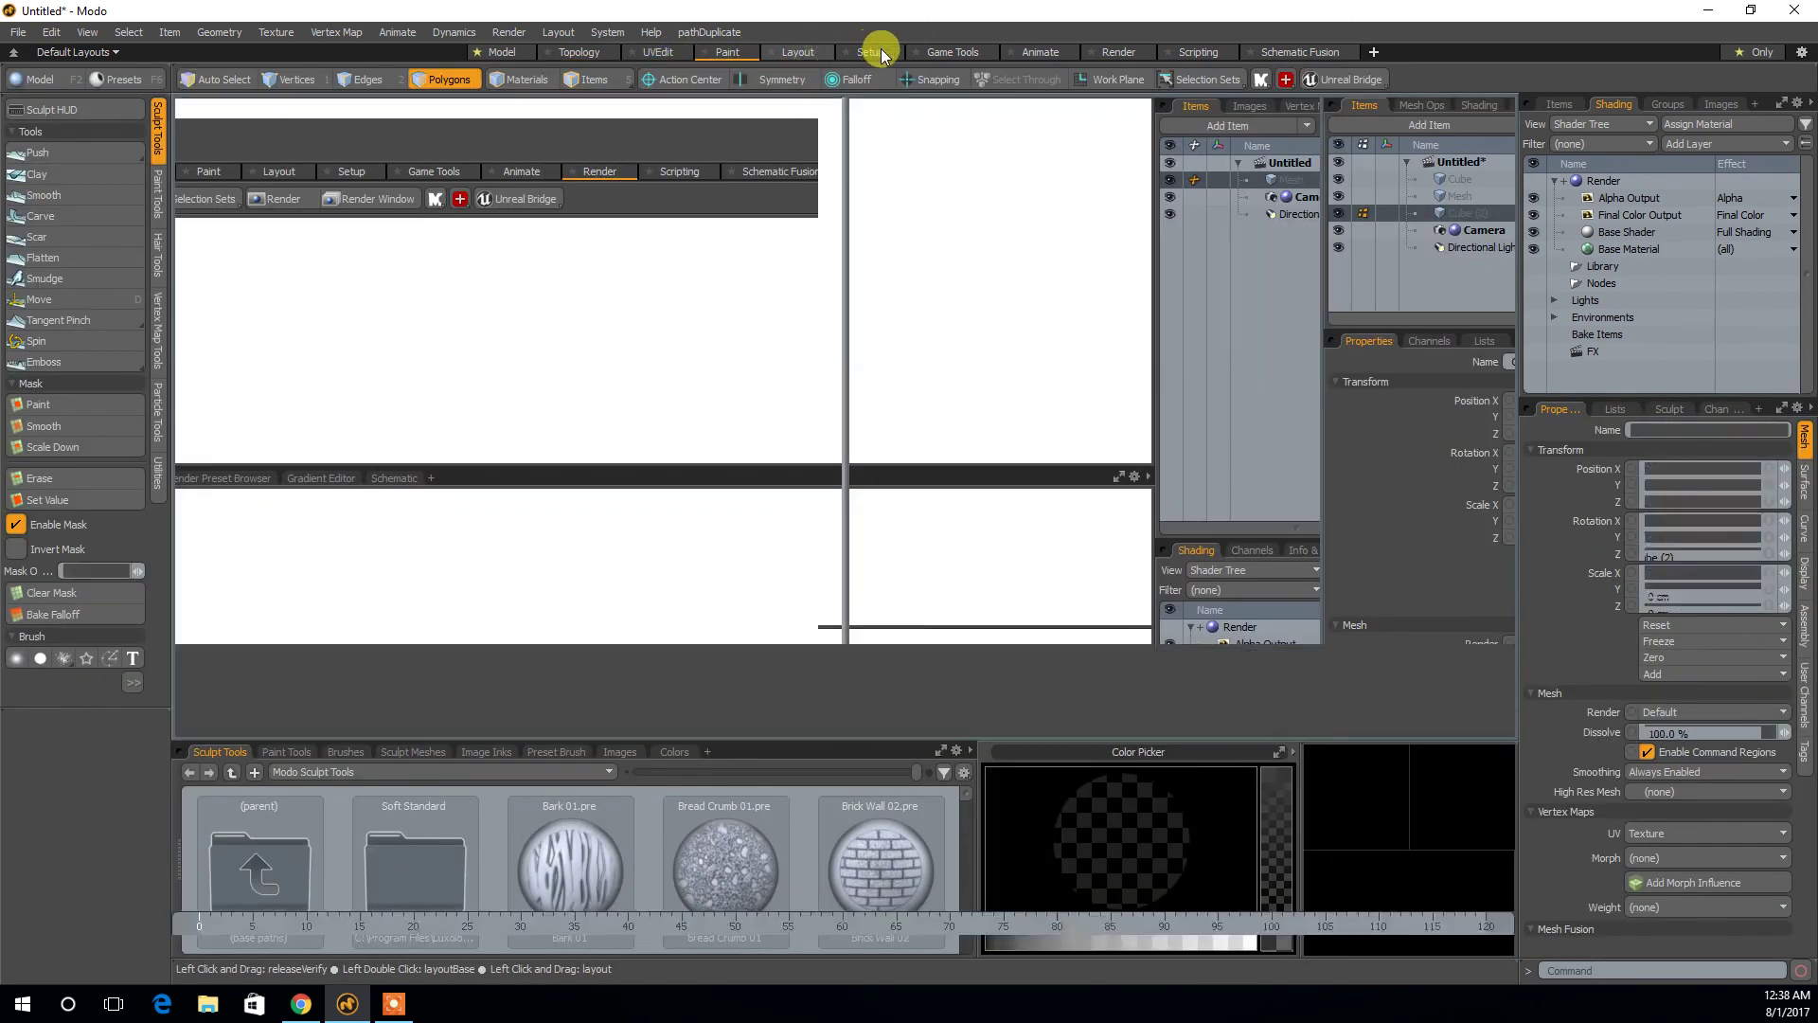
left_click(877, 52)
left_click(947, 52)
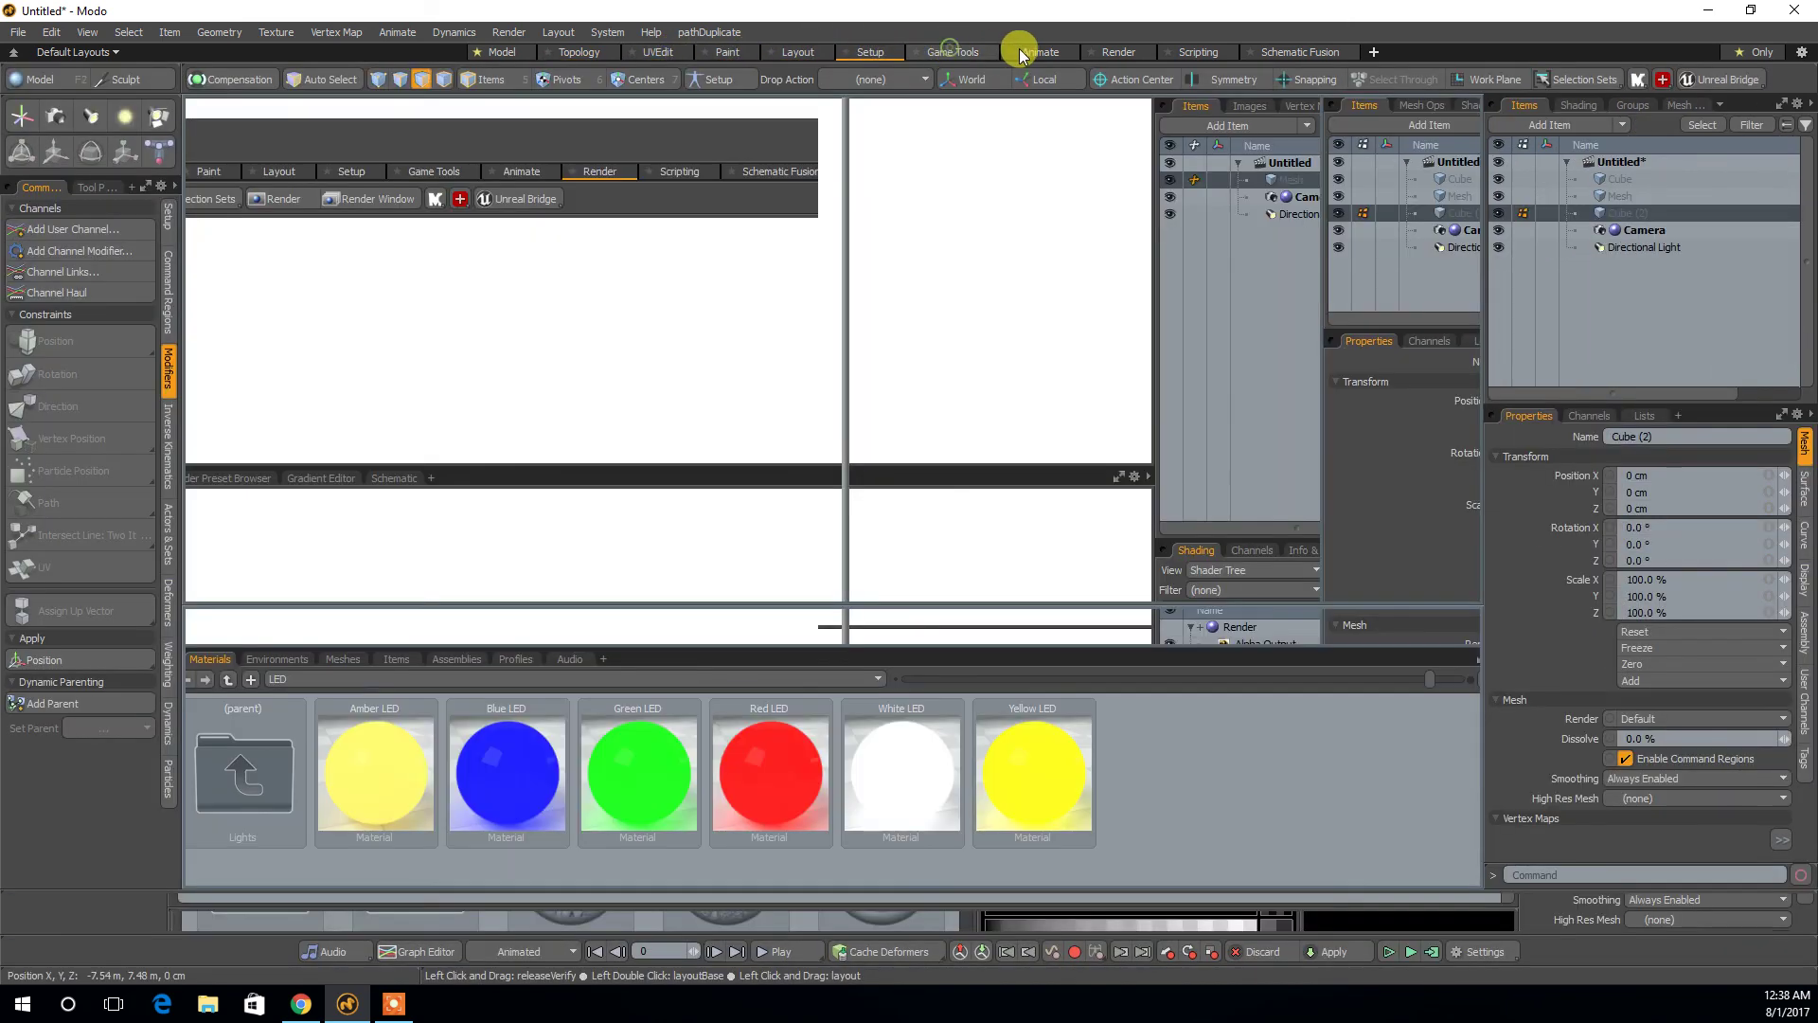
left_click(1040, 54)
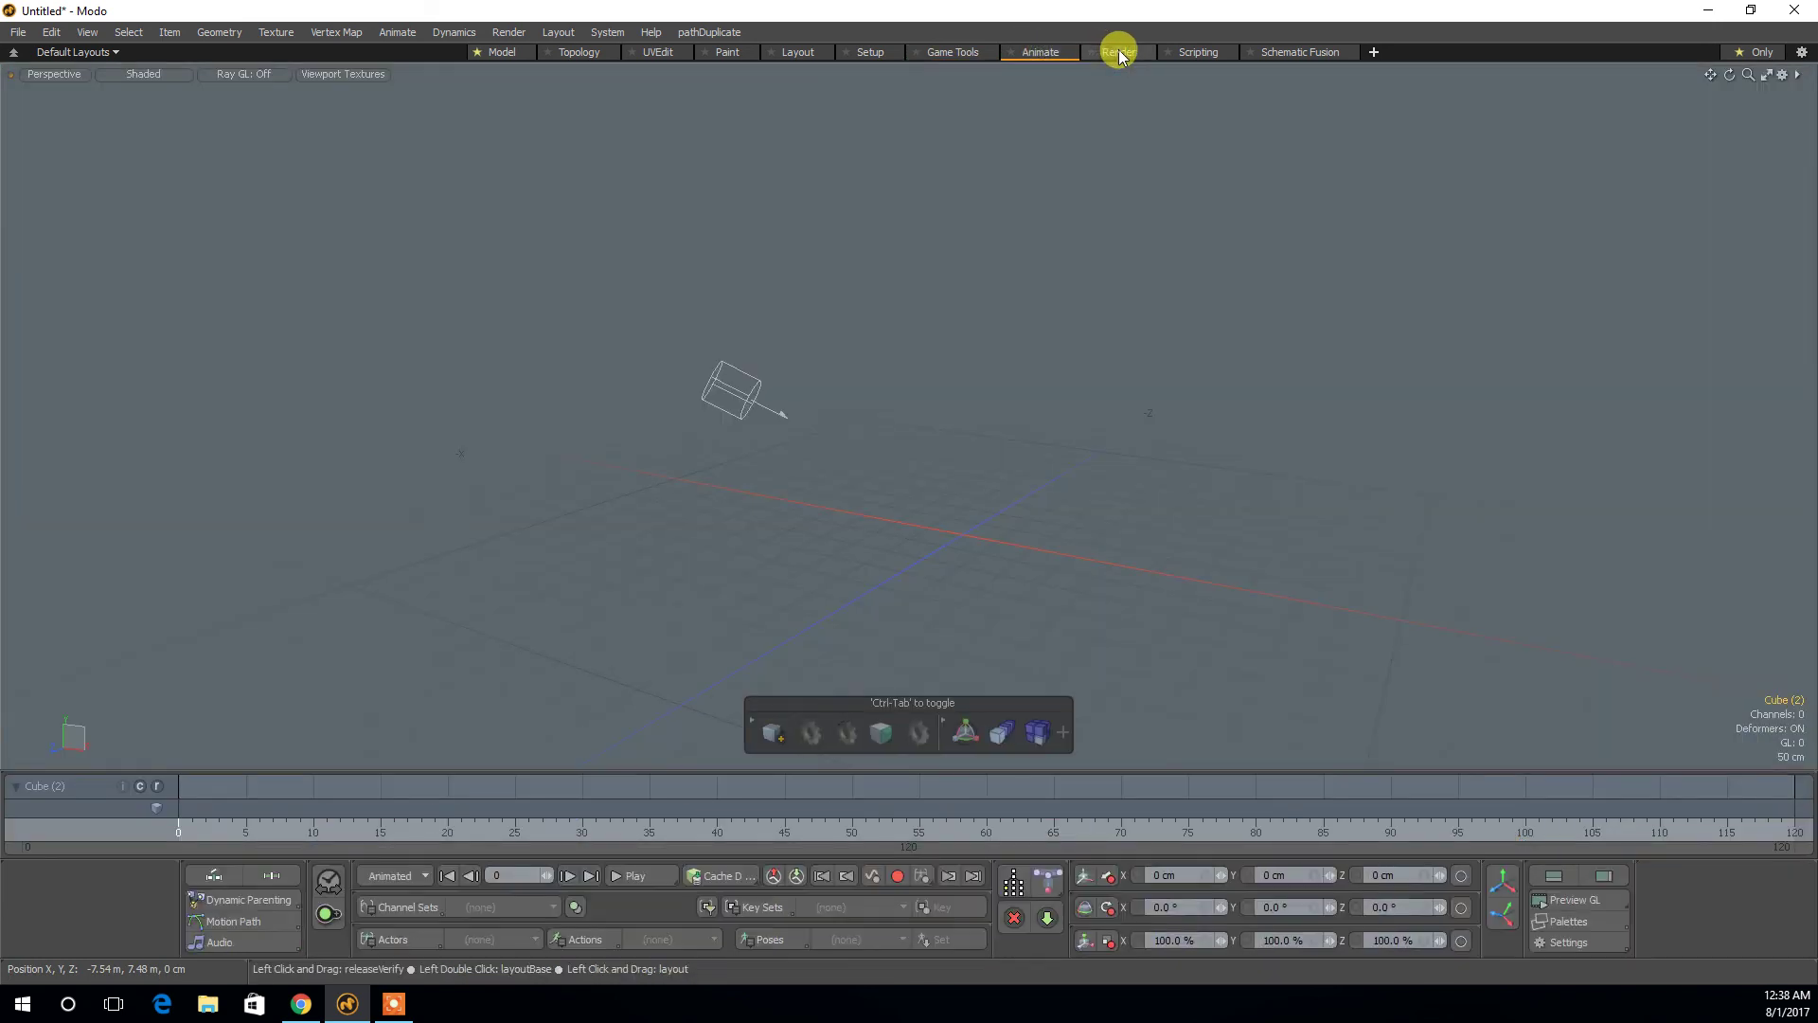
left_click(1118, 52)
left_click(1195, 52)
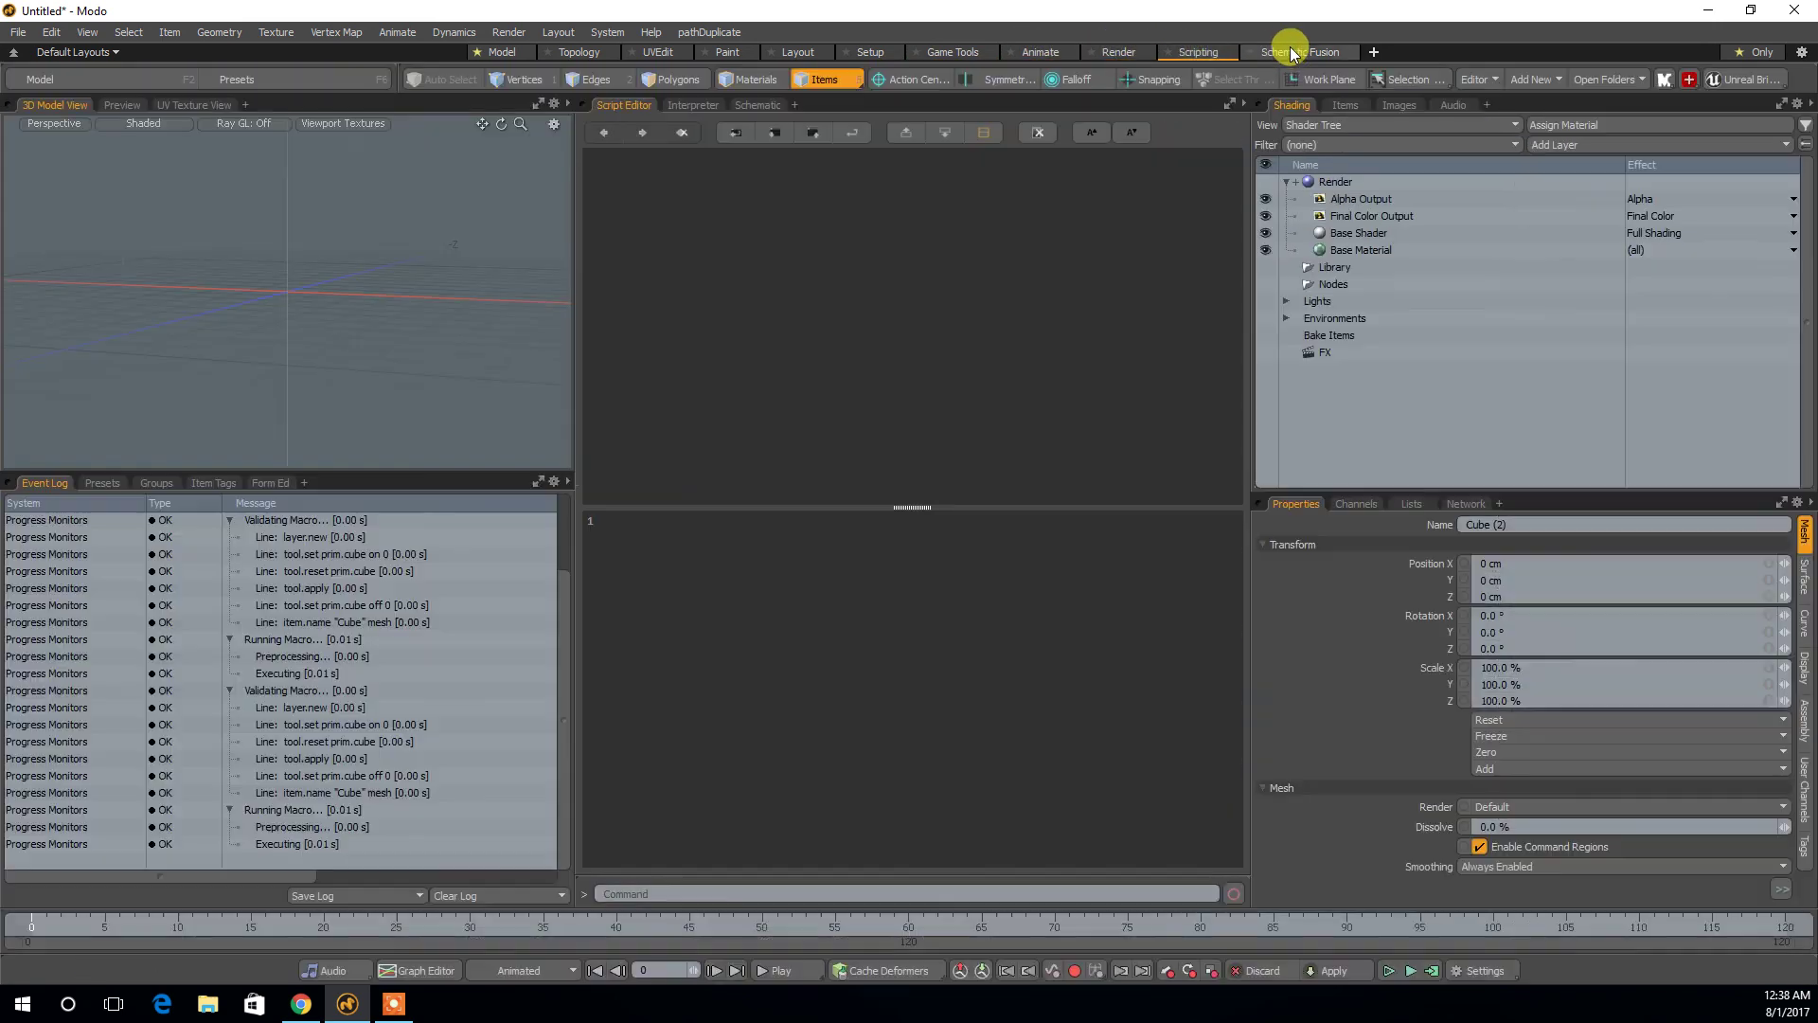
left_click(1293, 53)
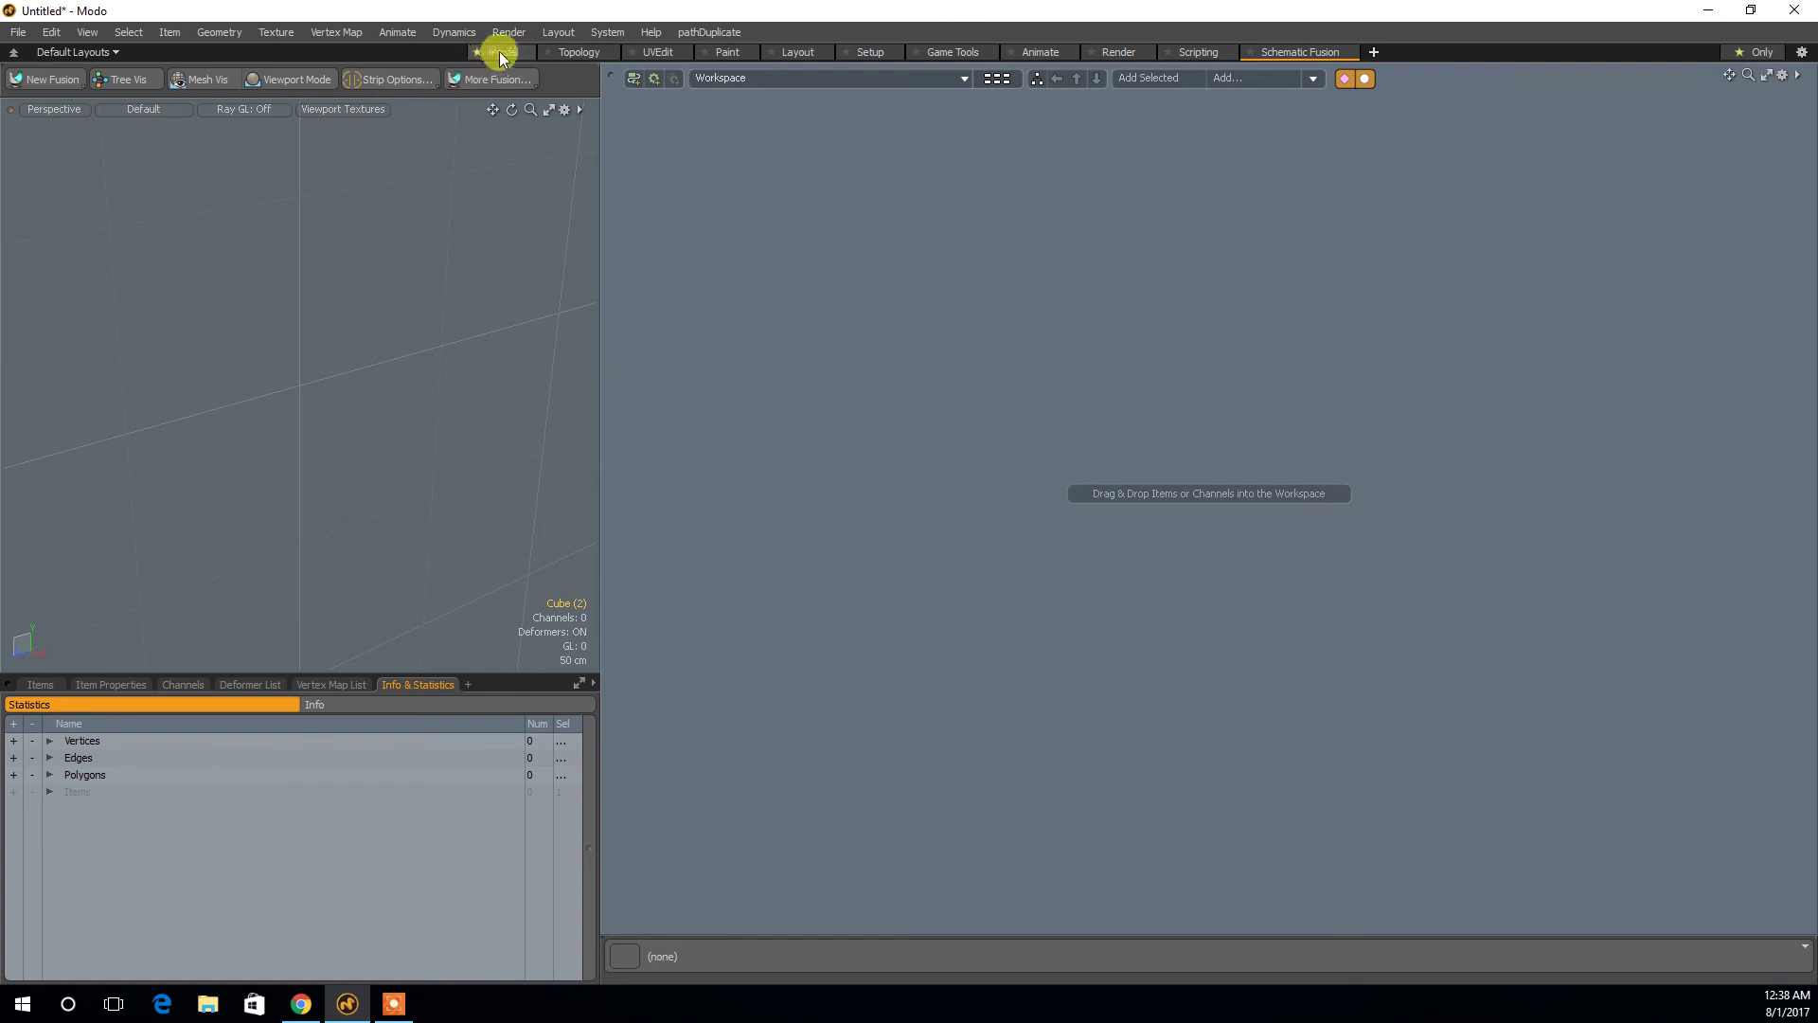
left_click(498, 53)
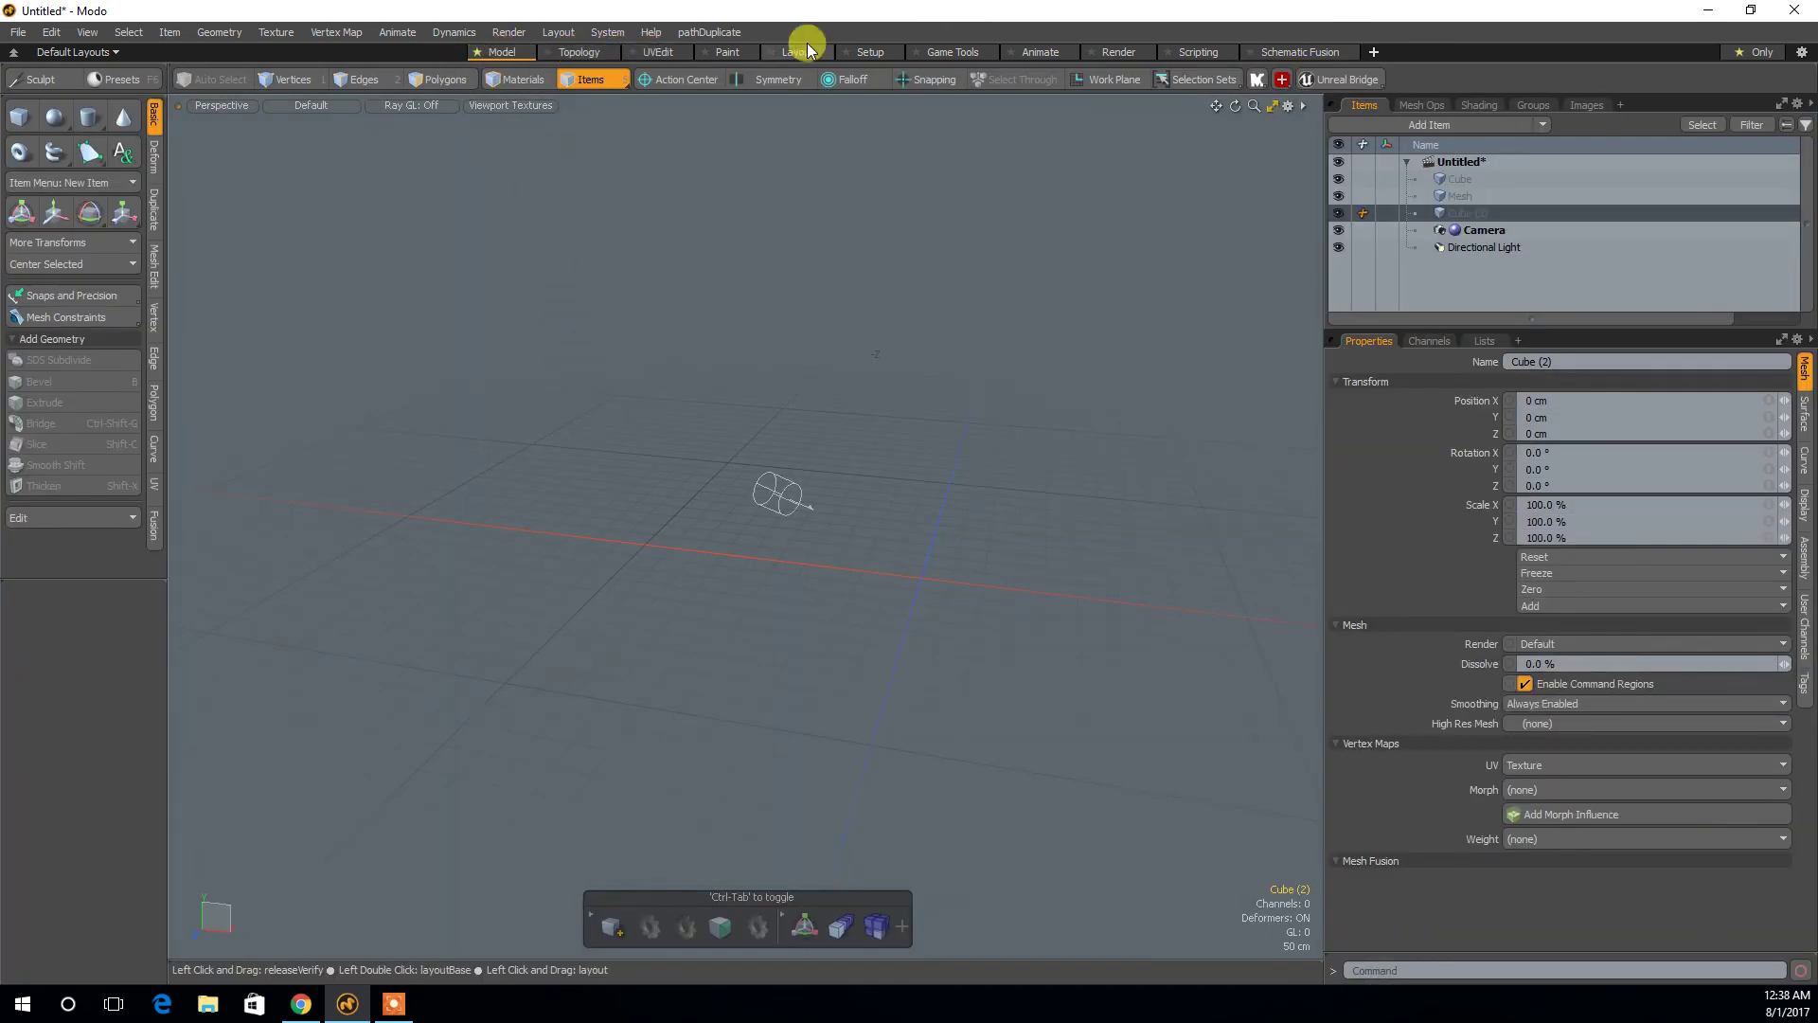
Add a new 1 m unit cube at the origin as a separate mesh item.
left_click(18, 121)
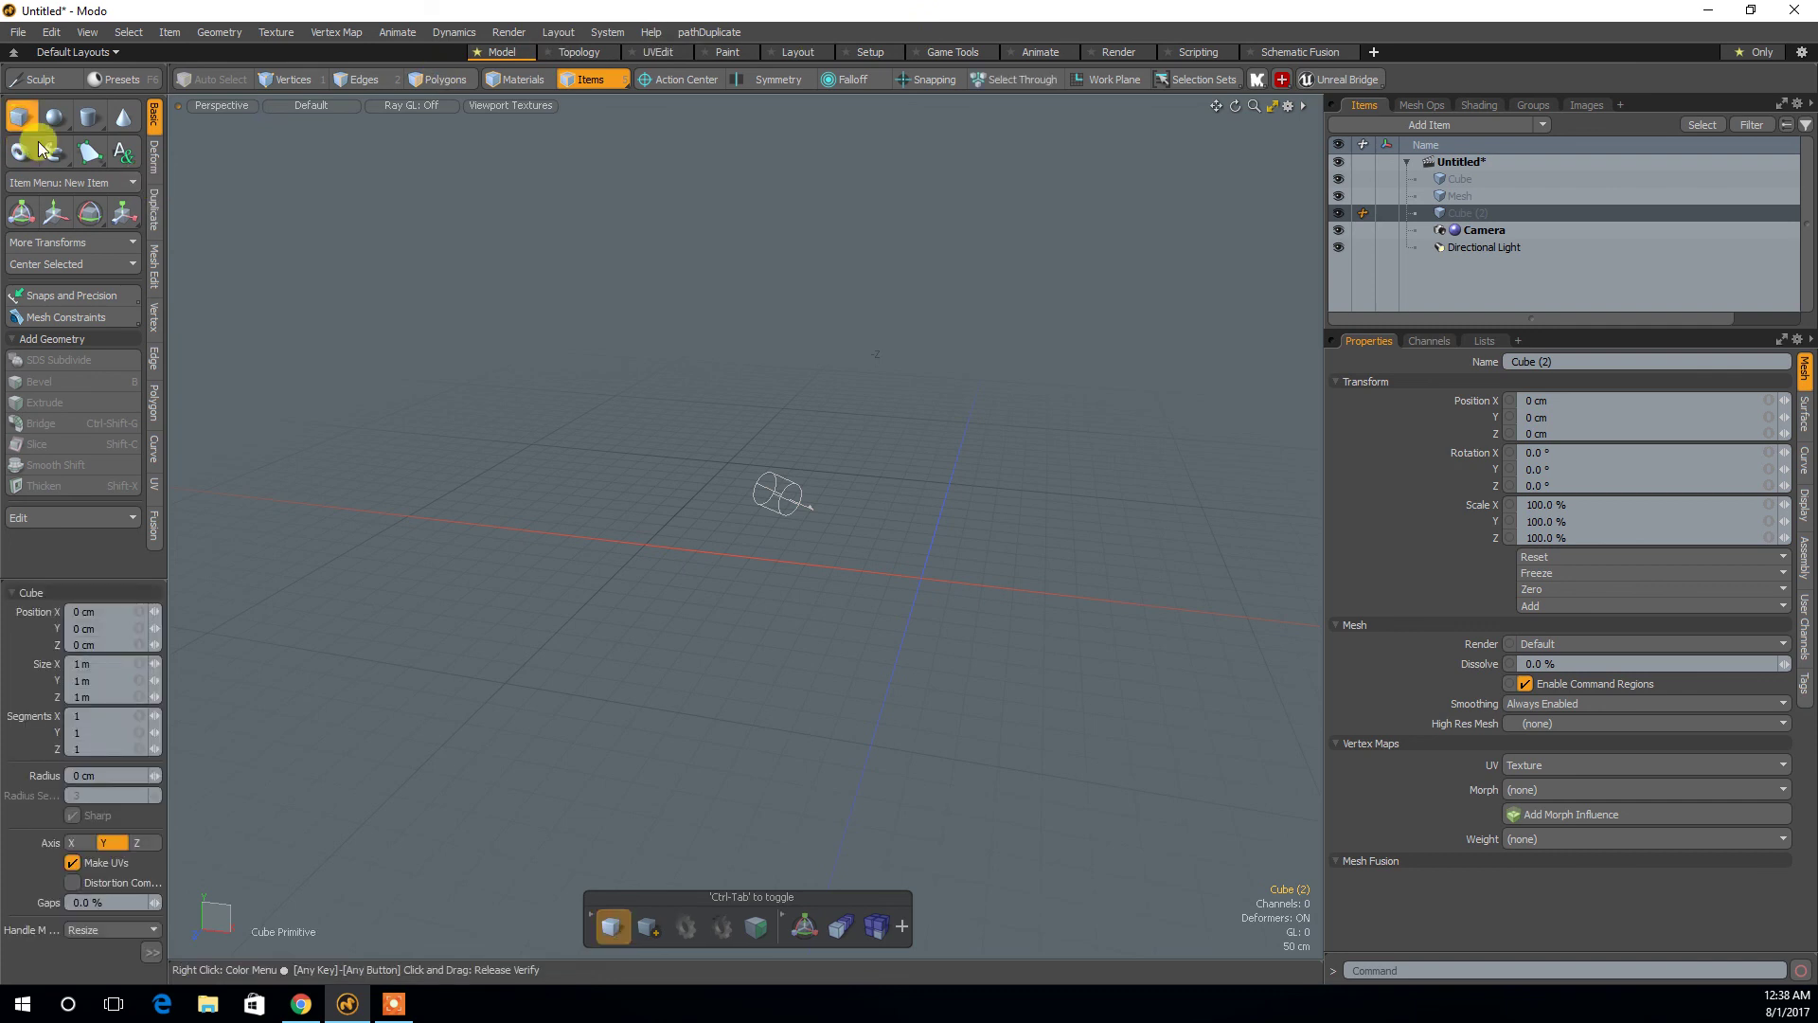
left_click(17, 124, "ctrl")
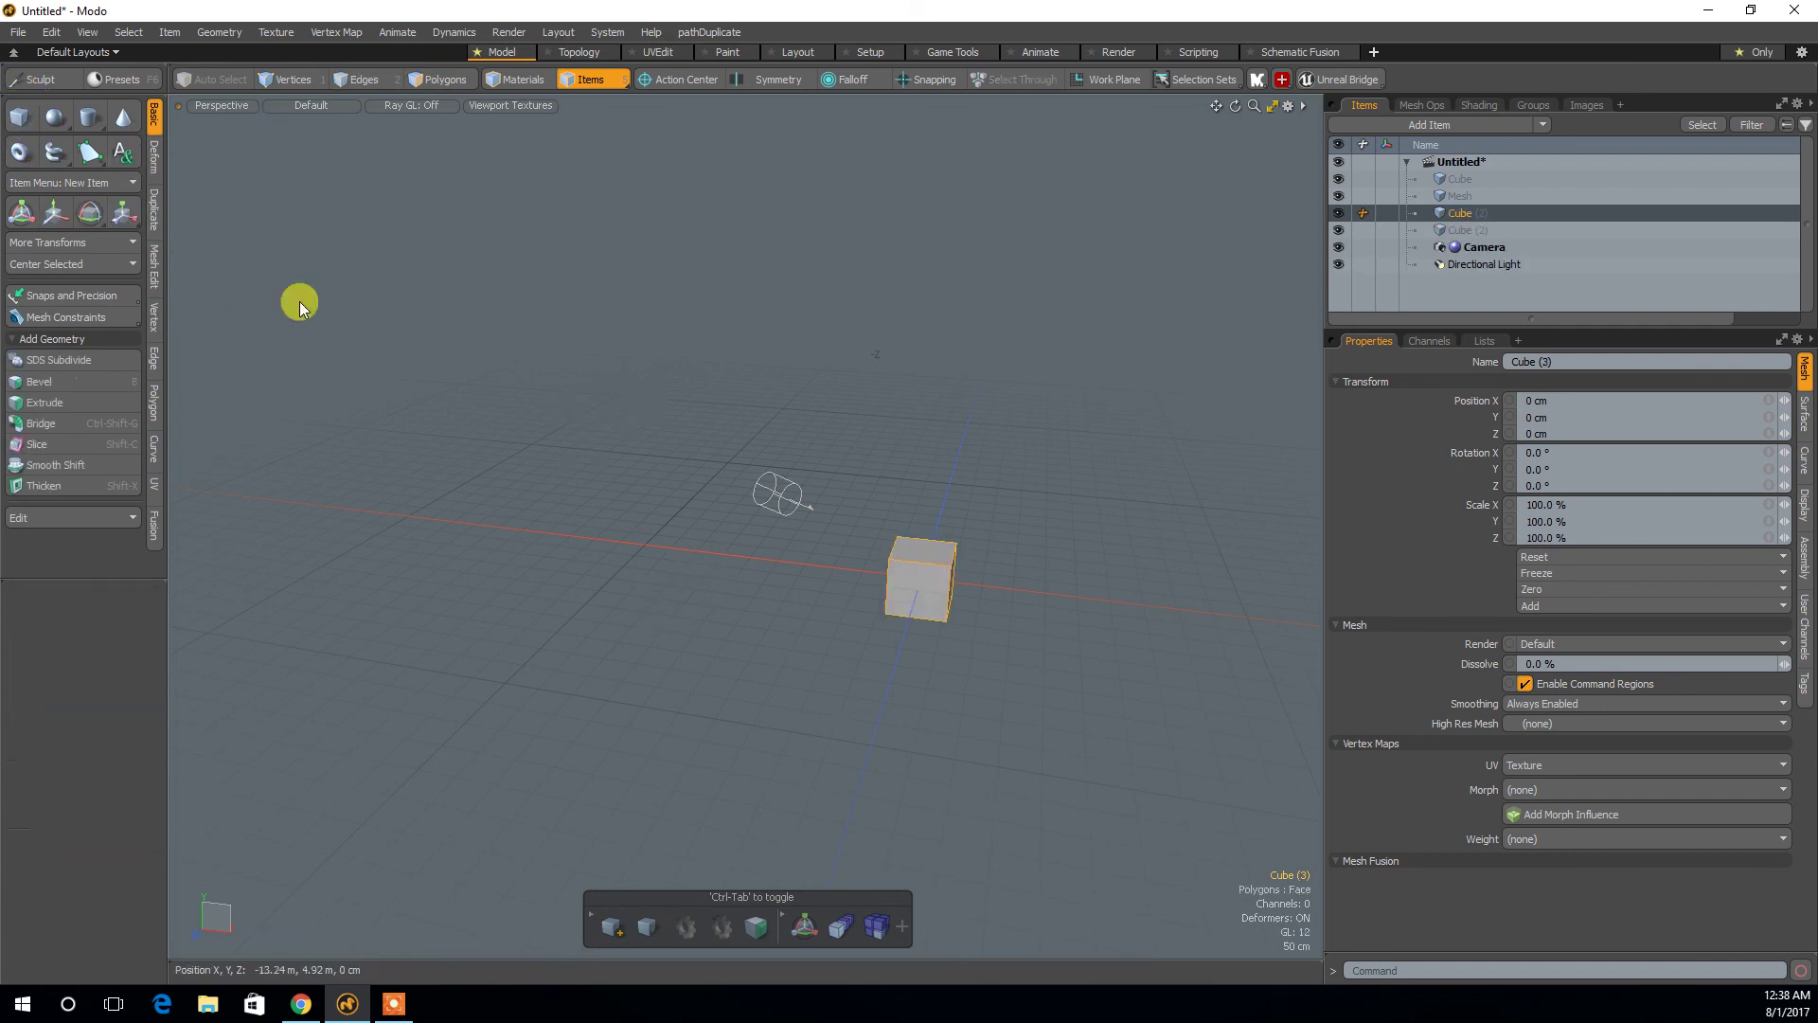
left_click_drag(918, 426, 892, 423, "alt")
left_click(912, 451)
left_click_drag(860, 519, 910, 596, "alt")
Bevel the cube's top polygon with a 16.8 cm inset and raise the inset face into a column about 1.64 m tall.
key("3")
left_click(901, 629)
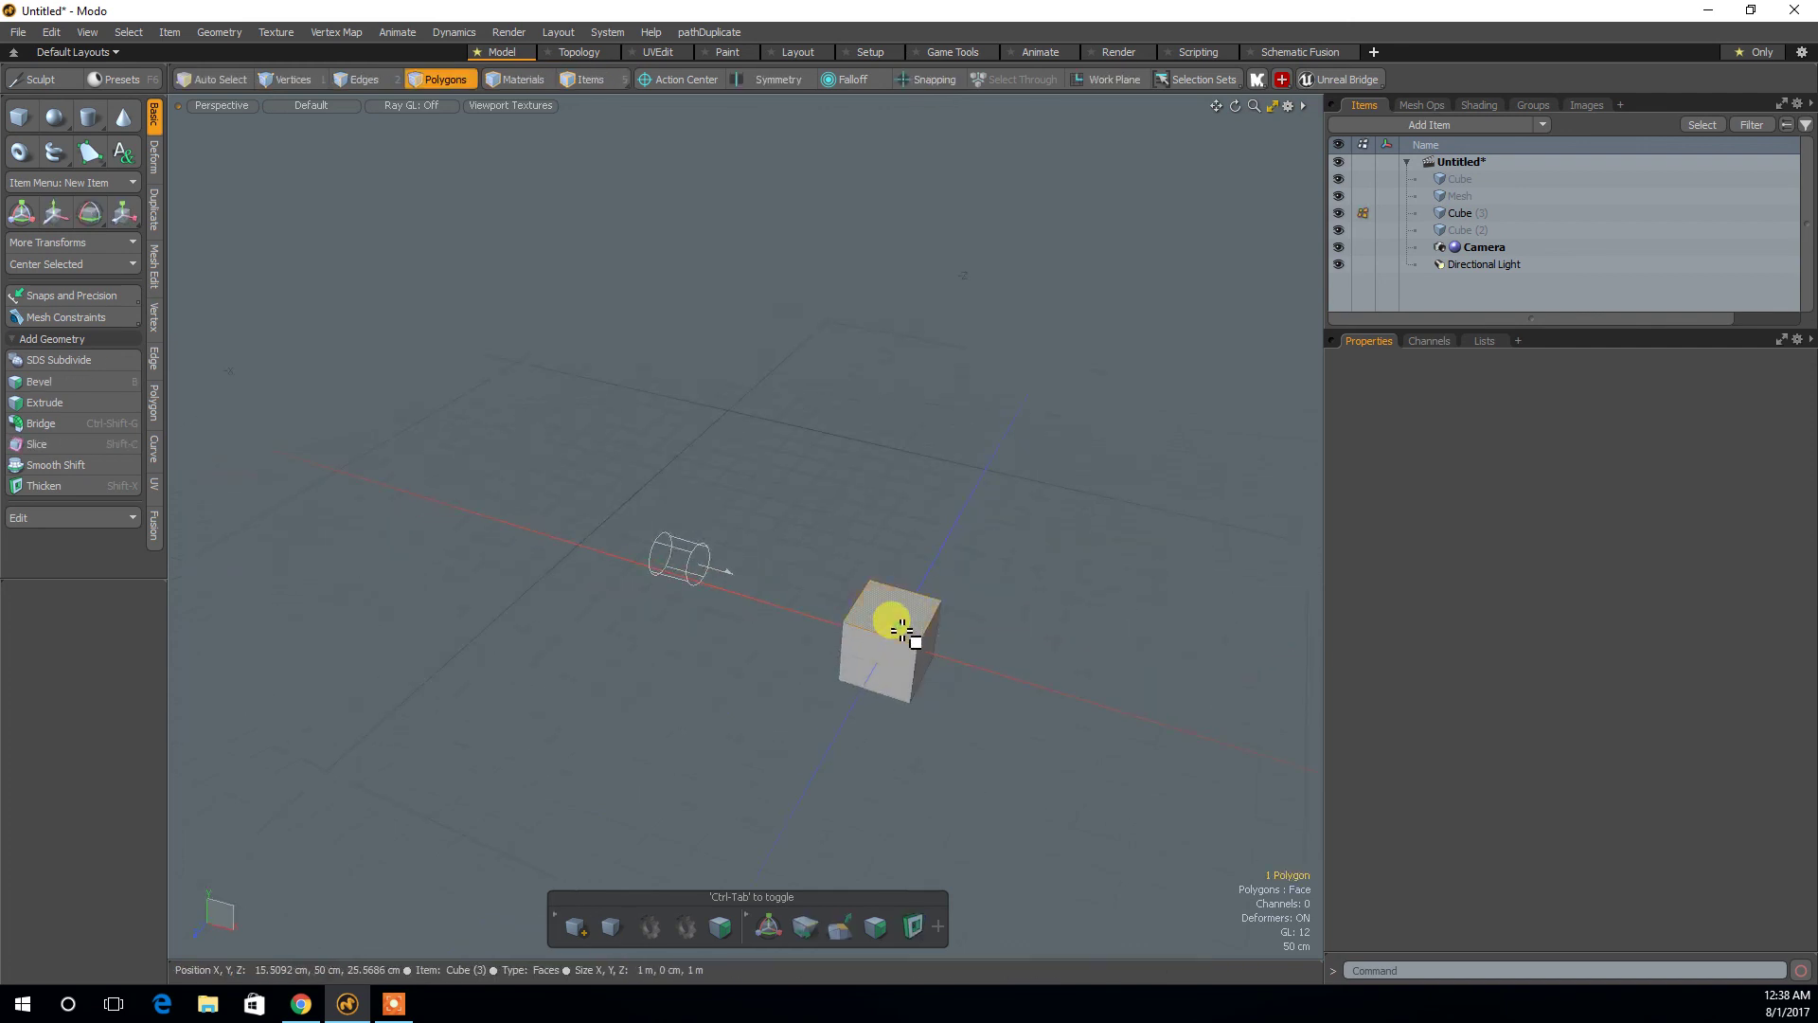
key("b")
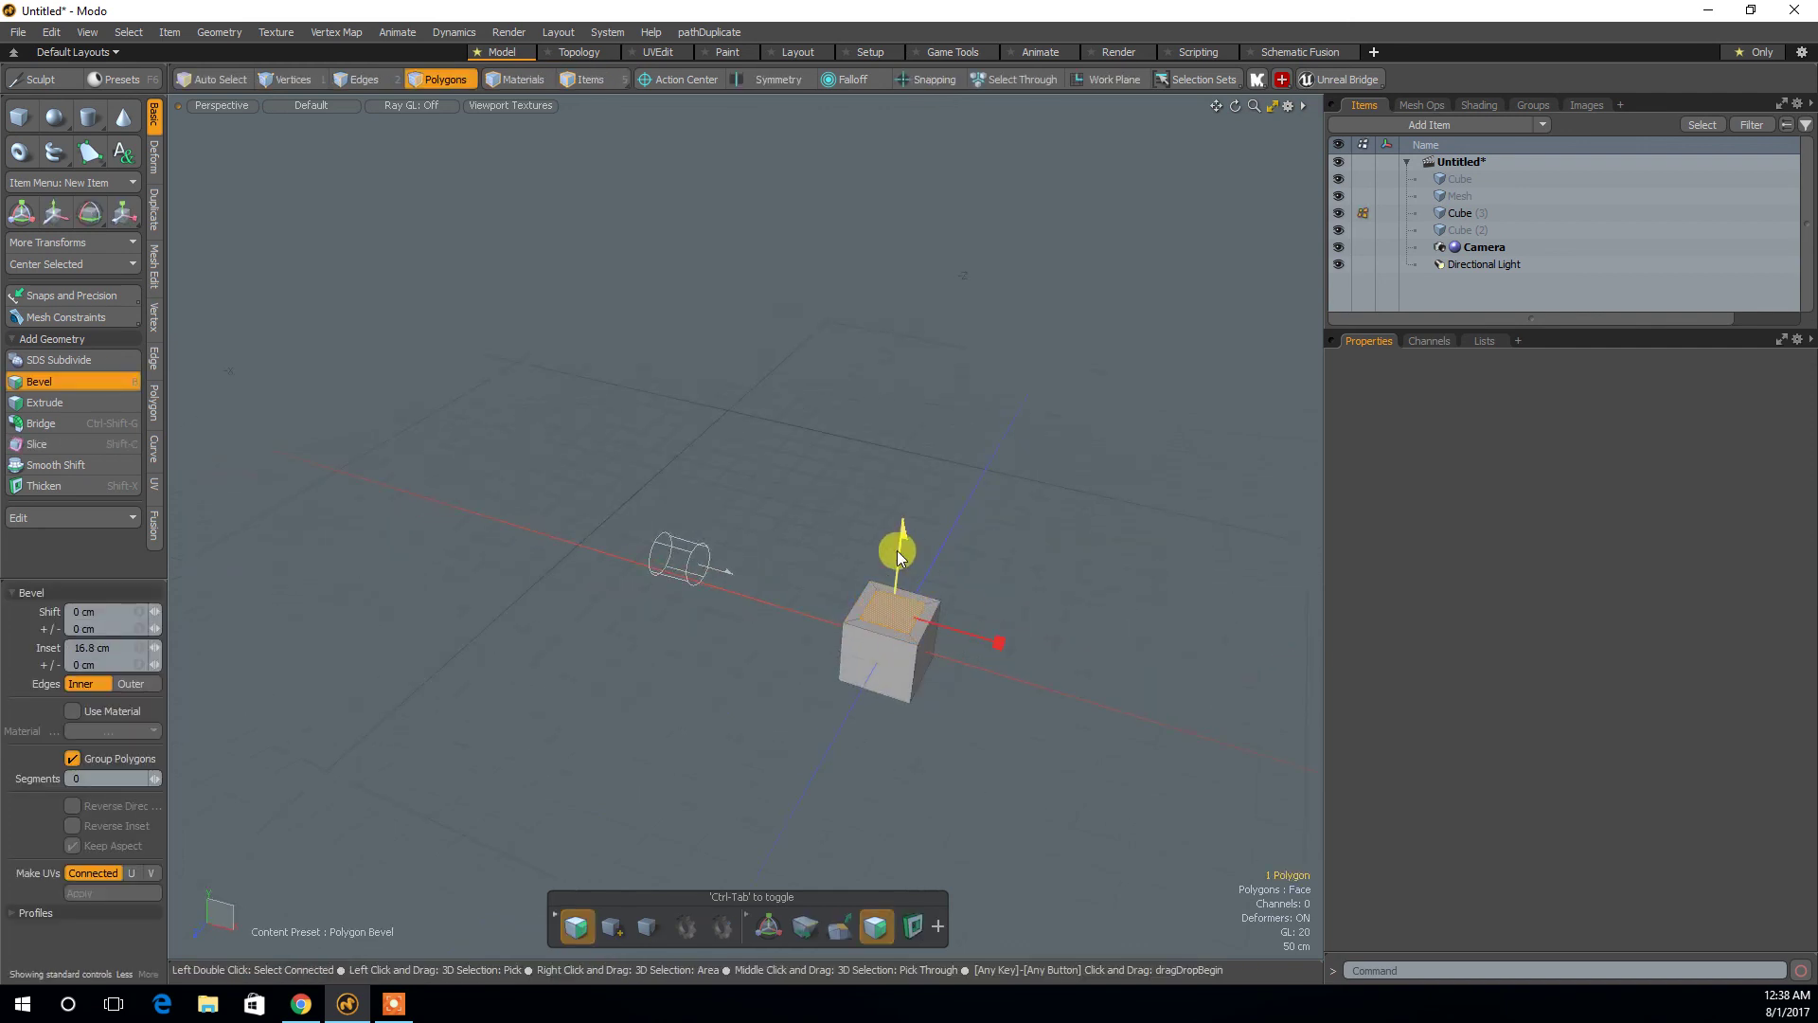
left_click_drag(896, 546, 913, 434)
key("ctrl+z")
left_click(899, 640, "shift")
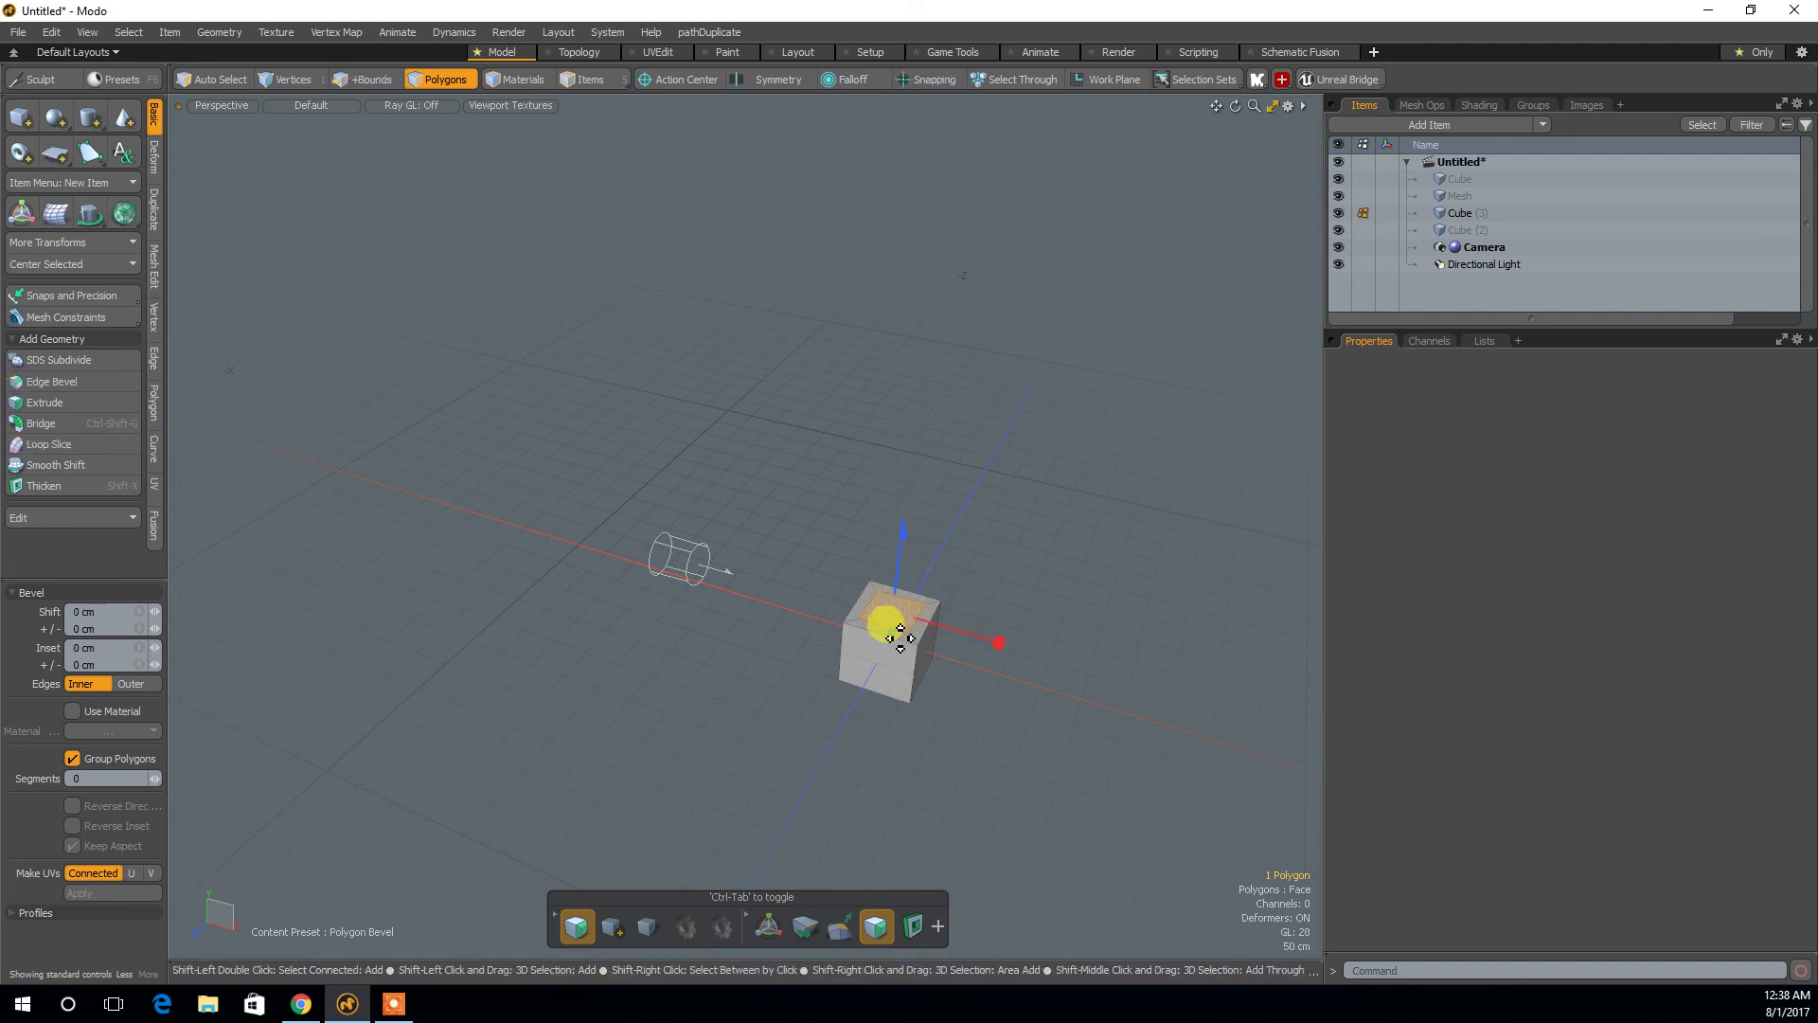
mouse_move(897, 548)
left_mouse_down()
mouse_move(995, 730)
mouse_move(821, 536)
mouse_move(882, 536)
mouse_move(859, 536)
mouse_move(878, 512)
mouse_move(872, 568)
left_mouse_up()
key("Escape")
key("Escape")
key("alt+c")
key("q")
Bevel the cube's front polygon inward and pull it out into a horizontal arm about 1.7 m long.
left_click(767, 557)
key("b")
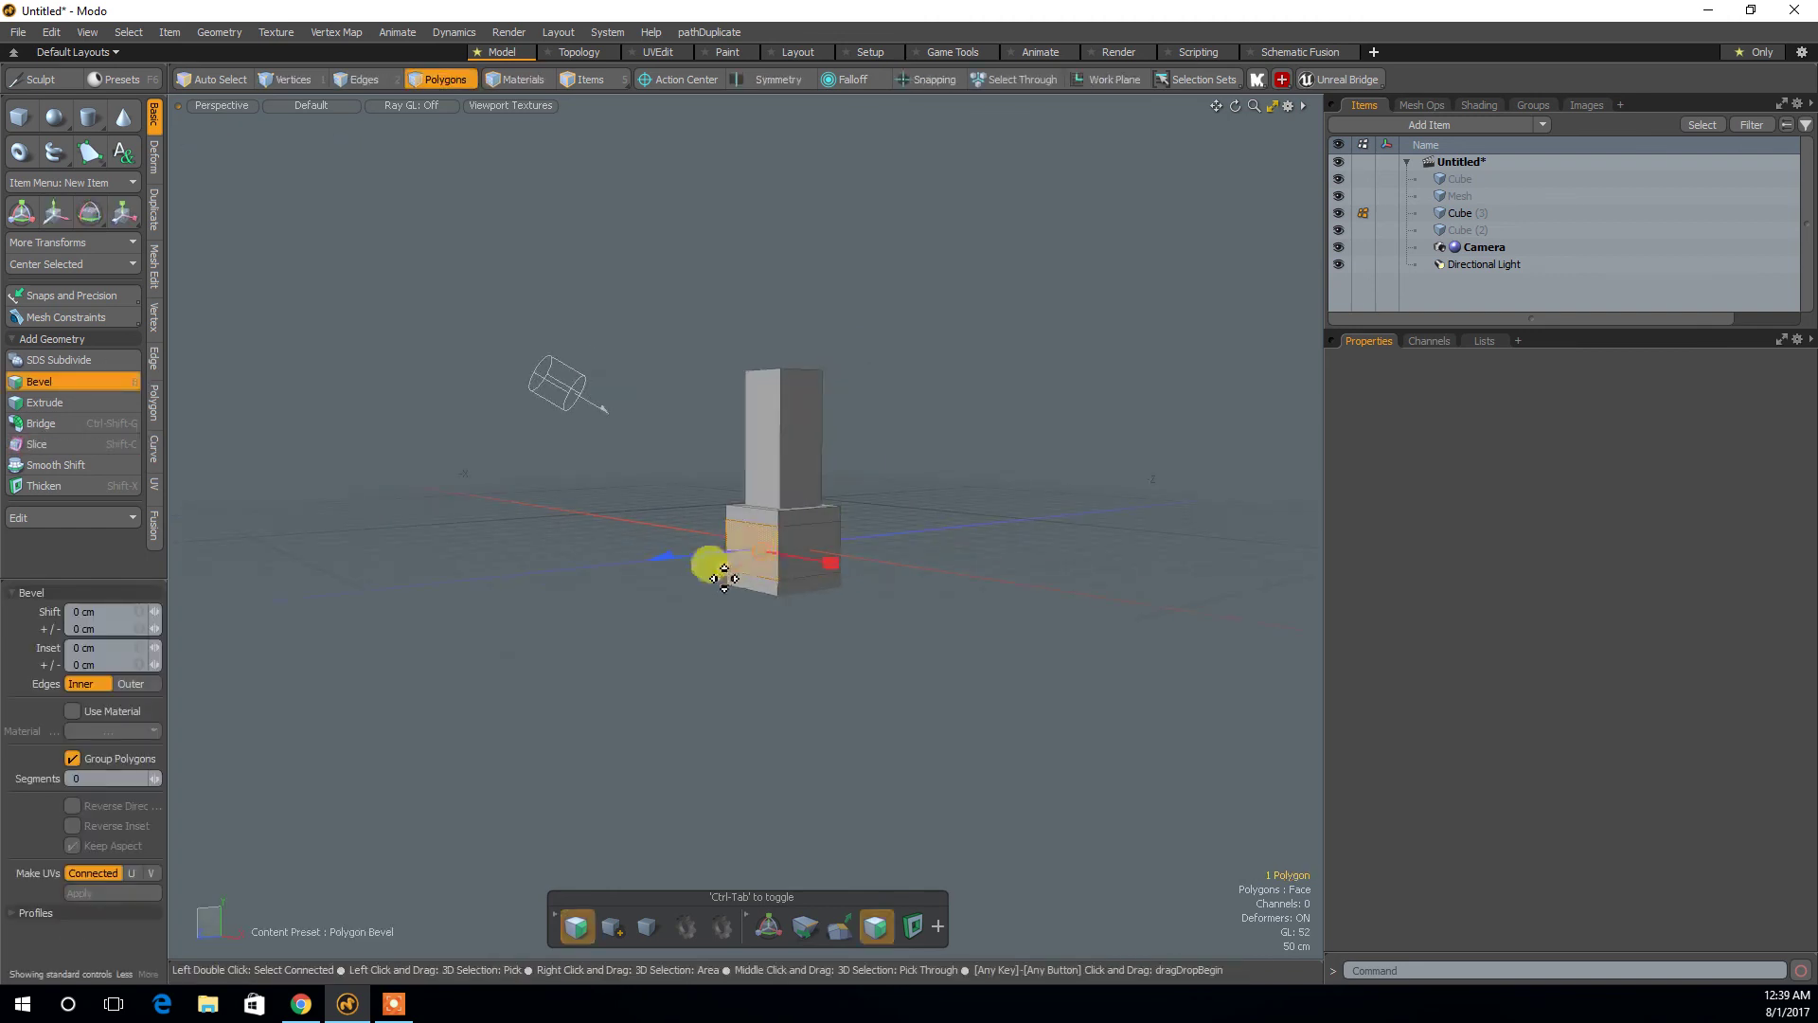
left_click_drag(688, 558, 554, 578)
key("q")
left_click(631, 650)
Inspect the beveled model with its column and arm from several angles.
left_click_drag(652, 694, 770, 603, "alt")
right_click_drag(770, 603, 787, 605, "alt")
mouse_move(816, 670)
left_mouse_down("alt")
mouse_move(837, 657)
mouse_move(845, 677)
left_mouse_up("alt")
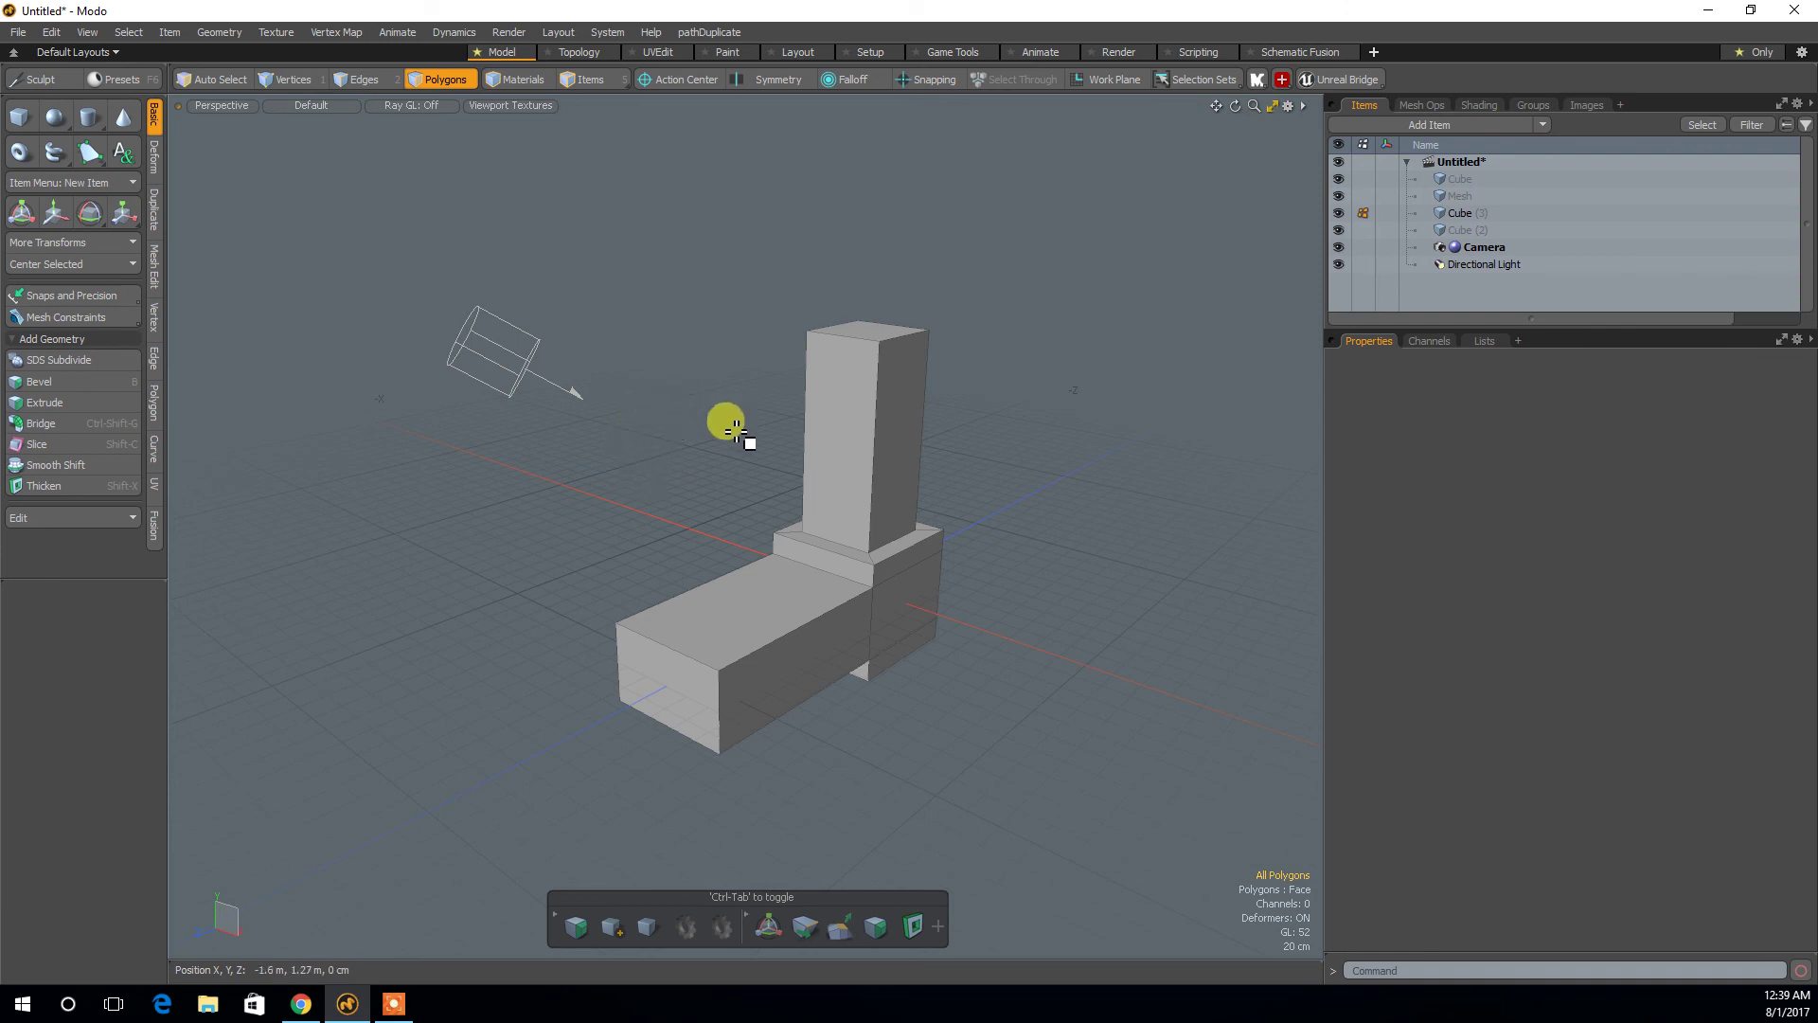
left_click_drag(694, 531, 695, 360, "alt")
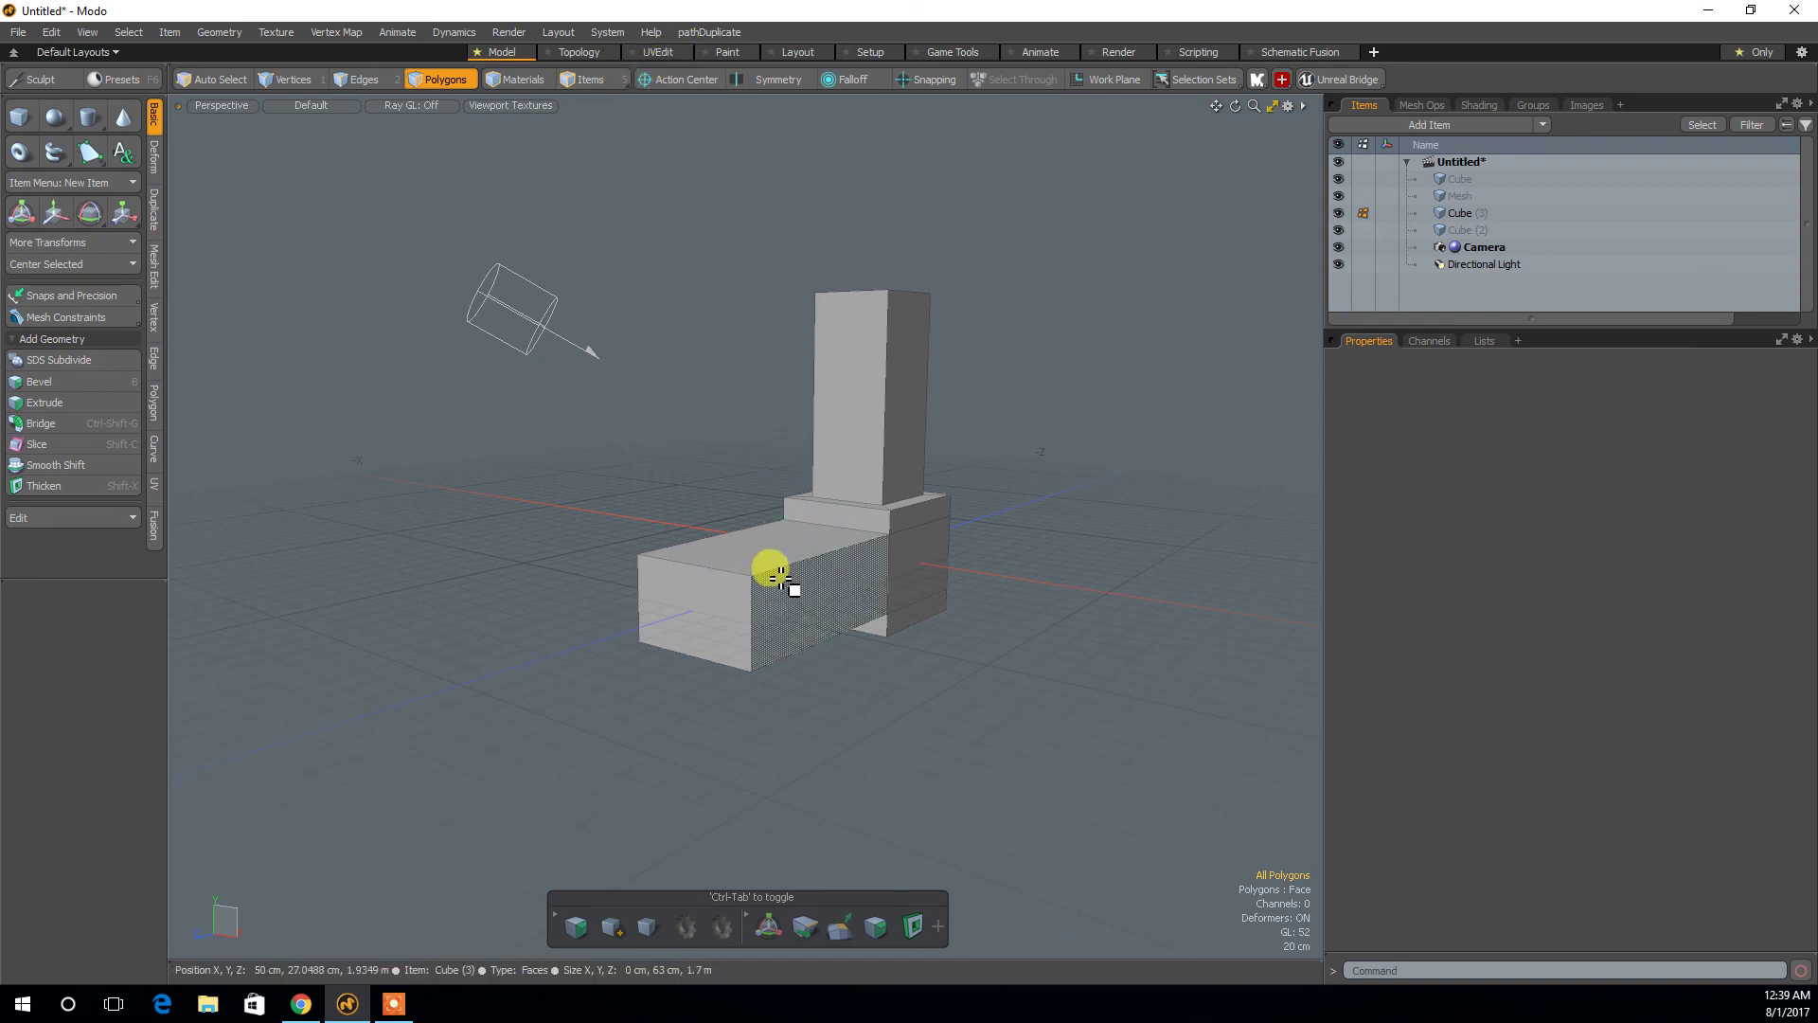
key("alt")
left_click_drag(829, 567, 1049, 565, "alt")
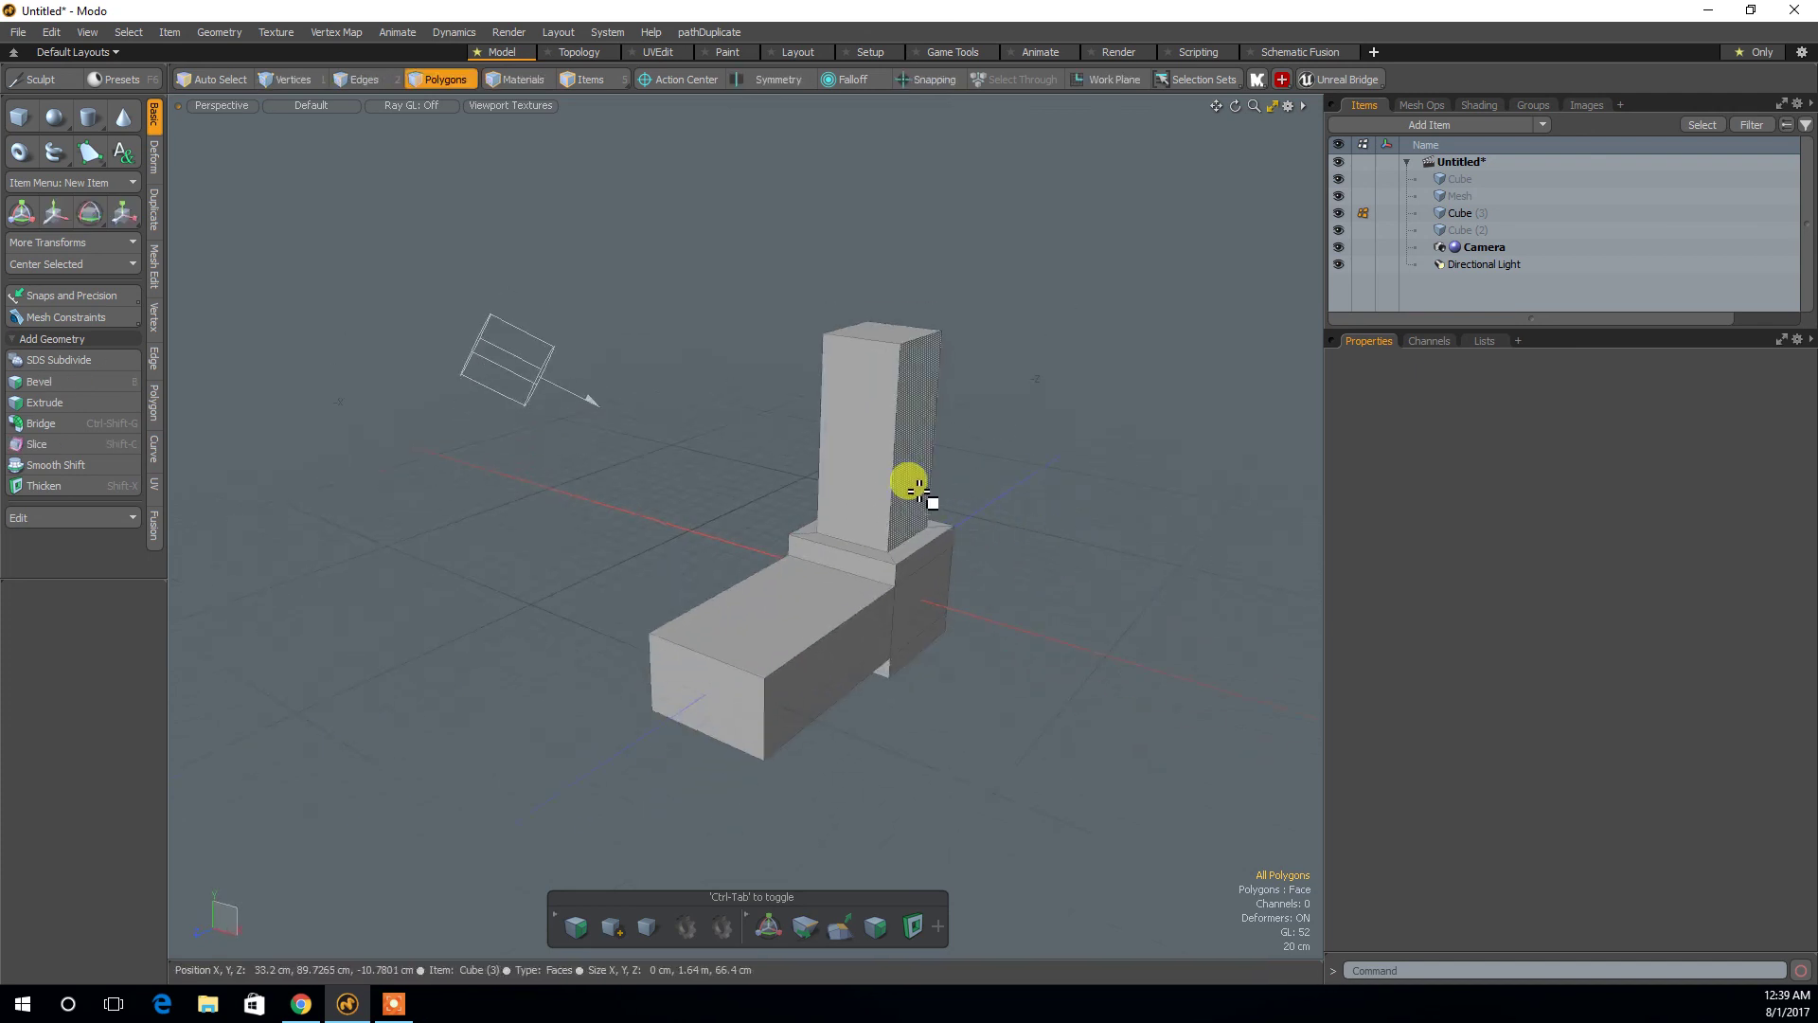
left_click_drag(850, 434, 824, 365, "alt")
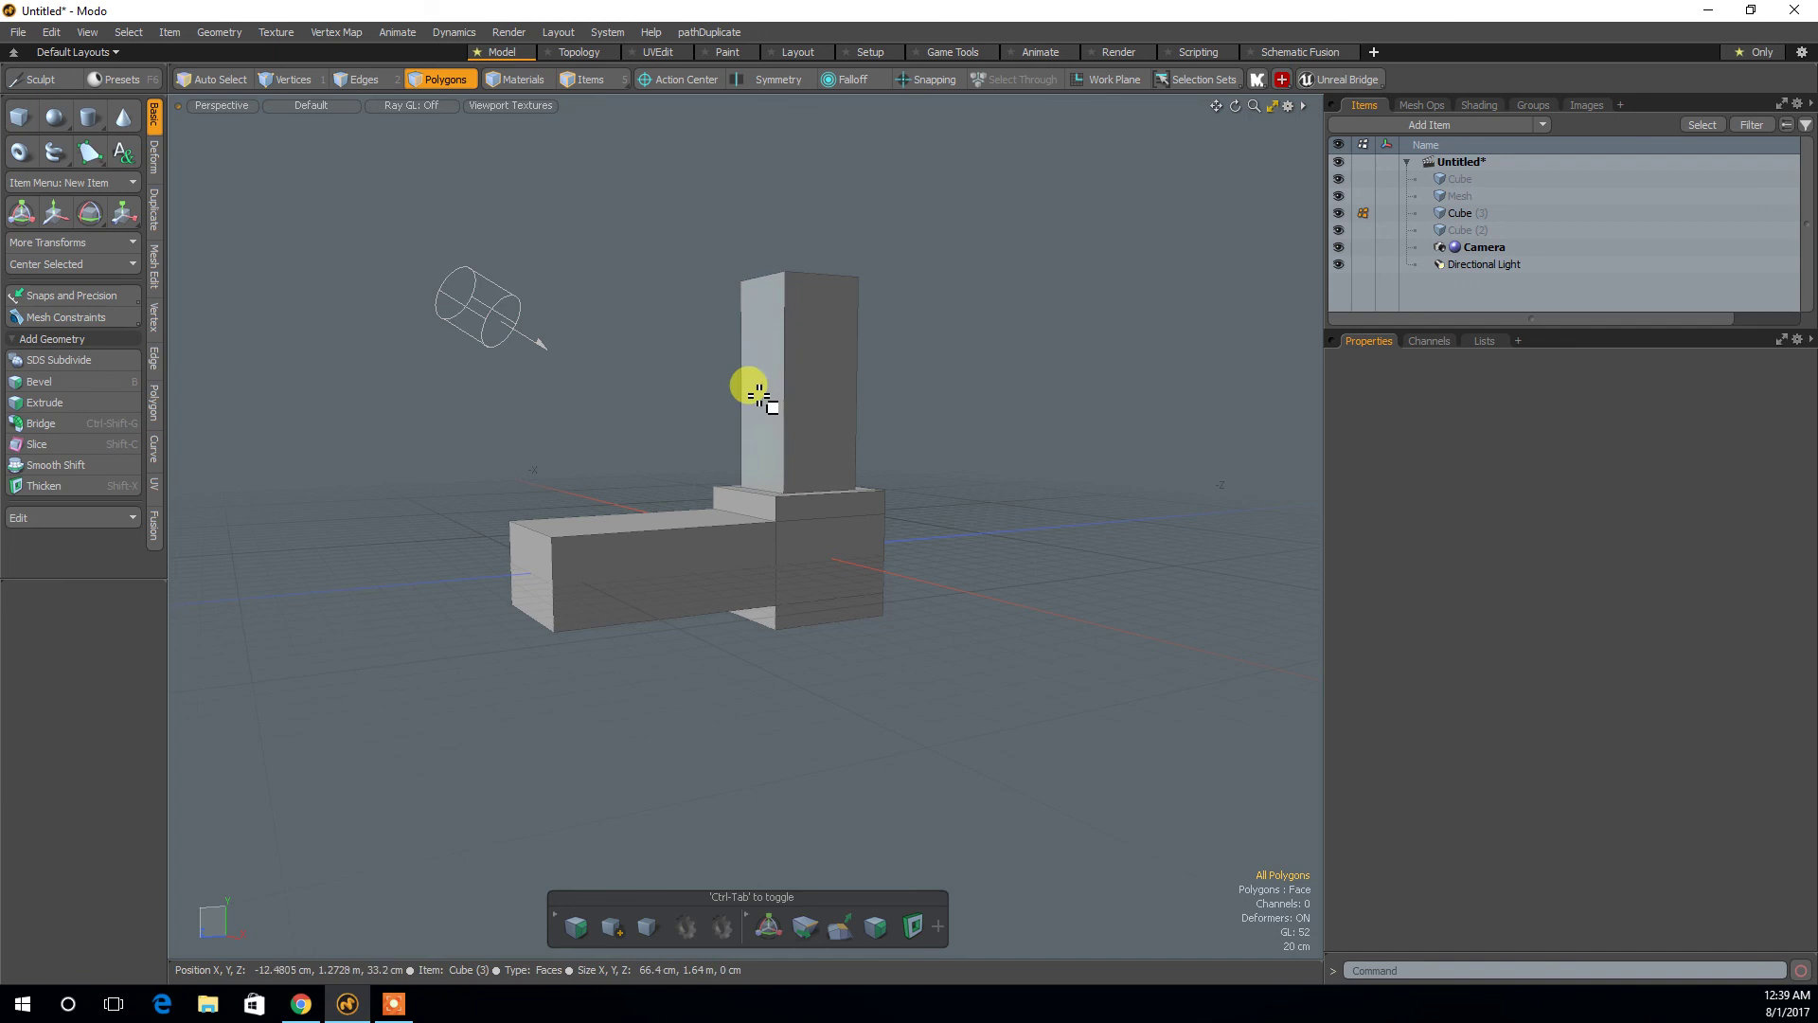
left_click_drag(840, 406, 909, 483, "alt")
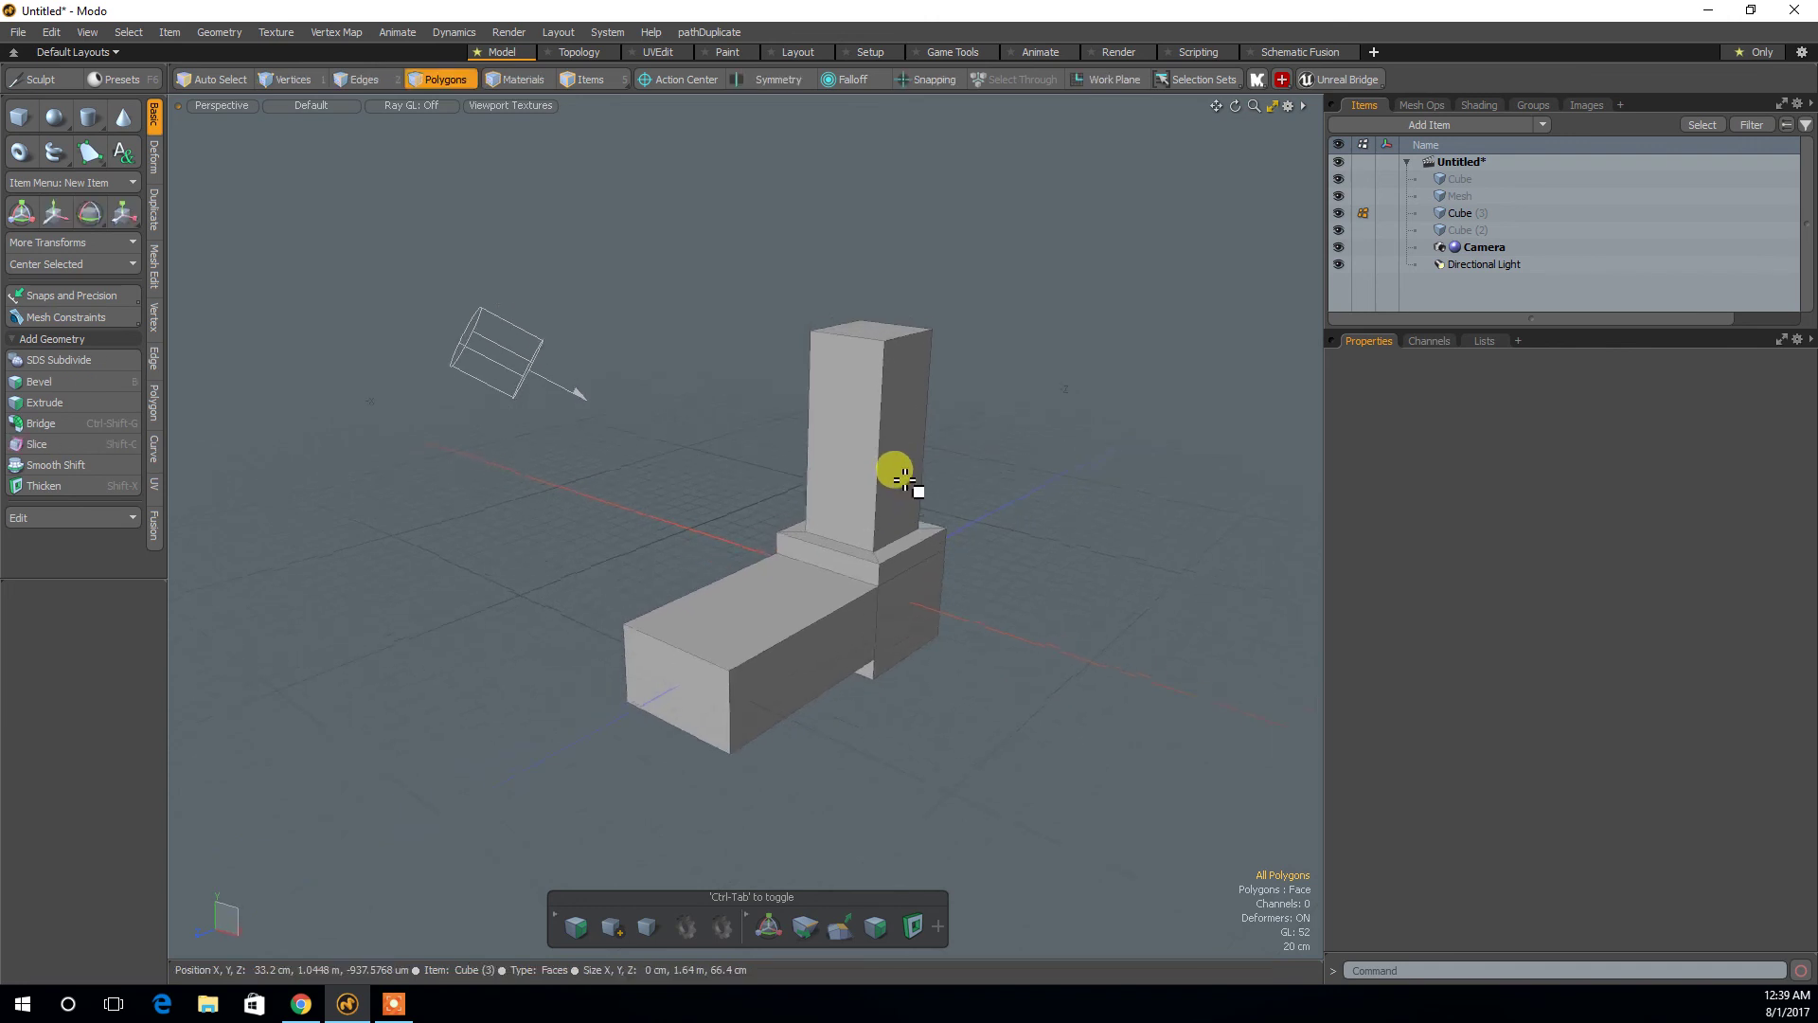
Switch to the Topology layout and frame the model from the front.
left_click(584, 55)
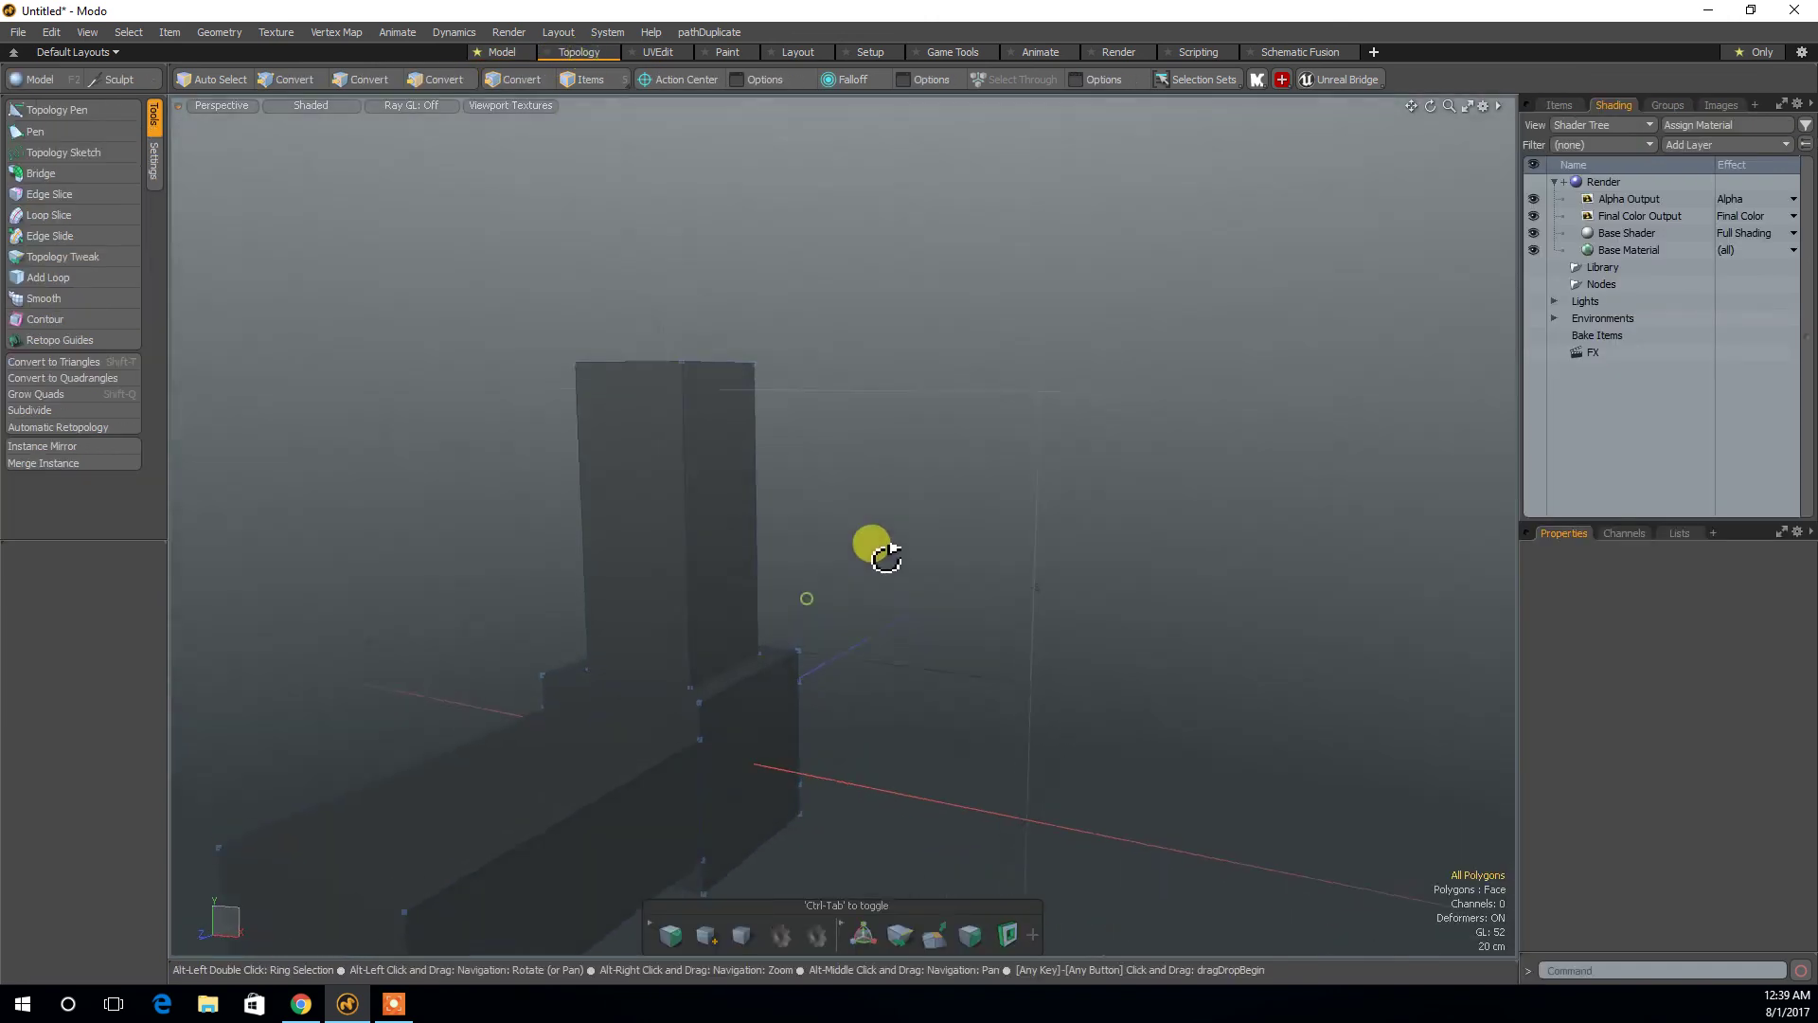
left_click_drag(873, 544, 1054, 390, "alt")
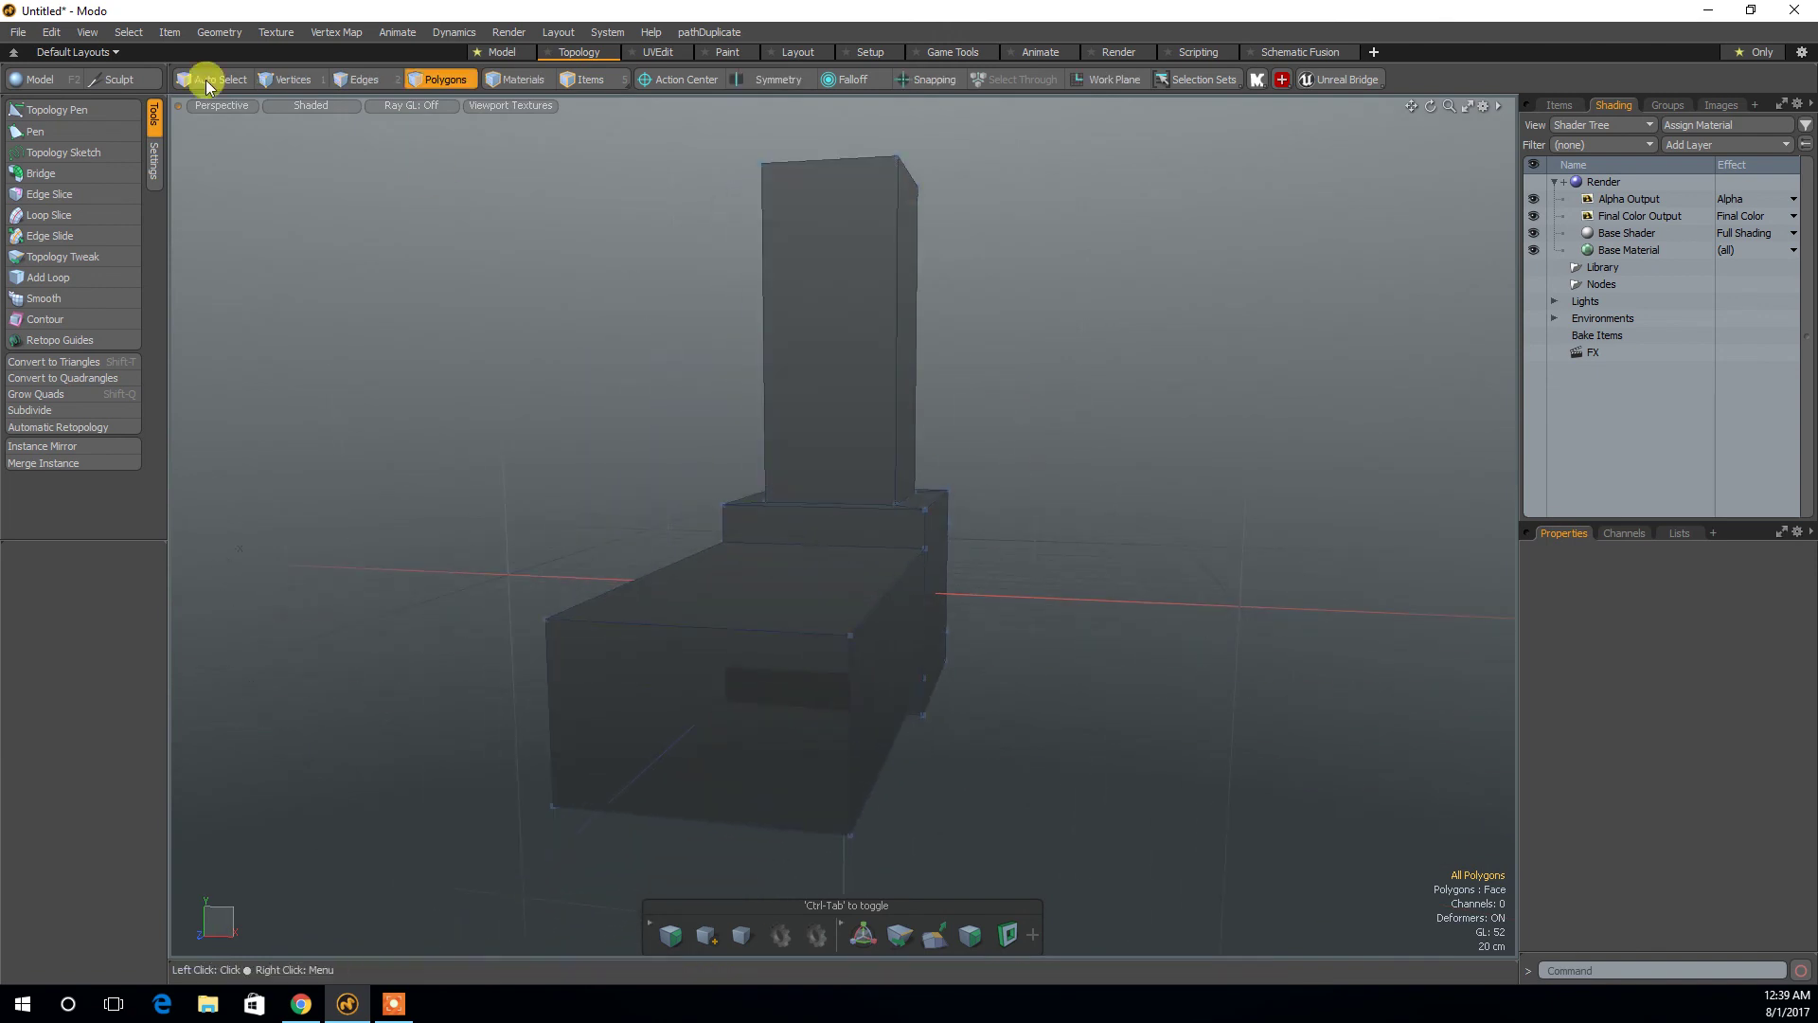
Try drawing a four-point polygon near the column with the Pen tool, and activate the Topology Pen.
left_click(59, 135)
left_click(834, 377)
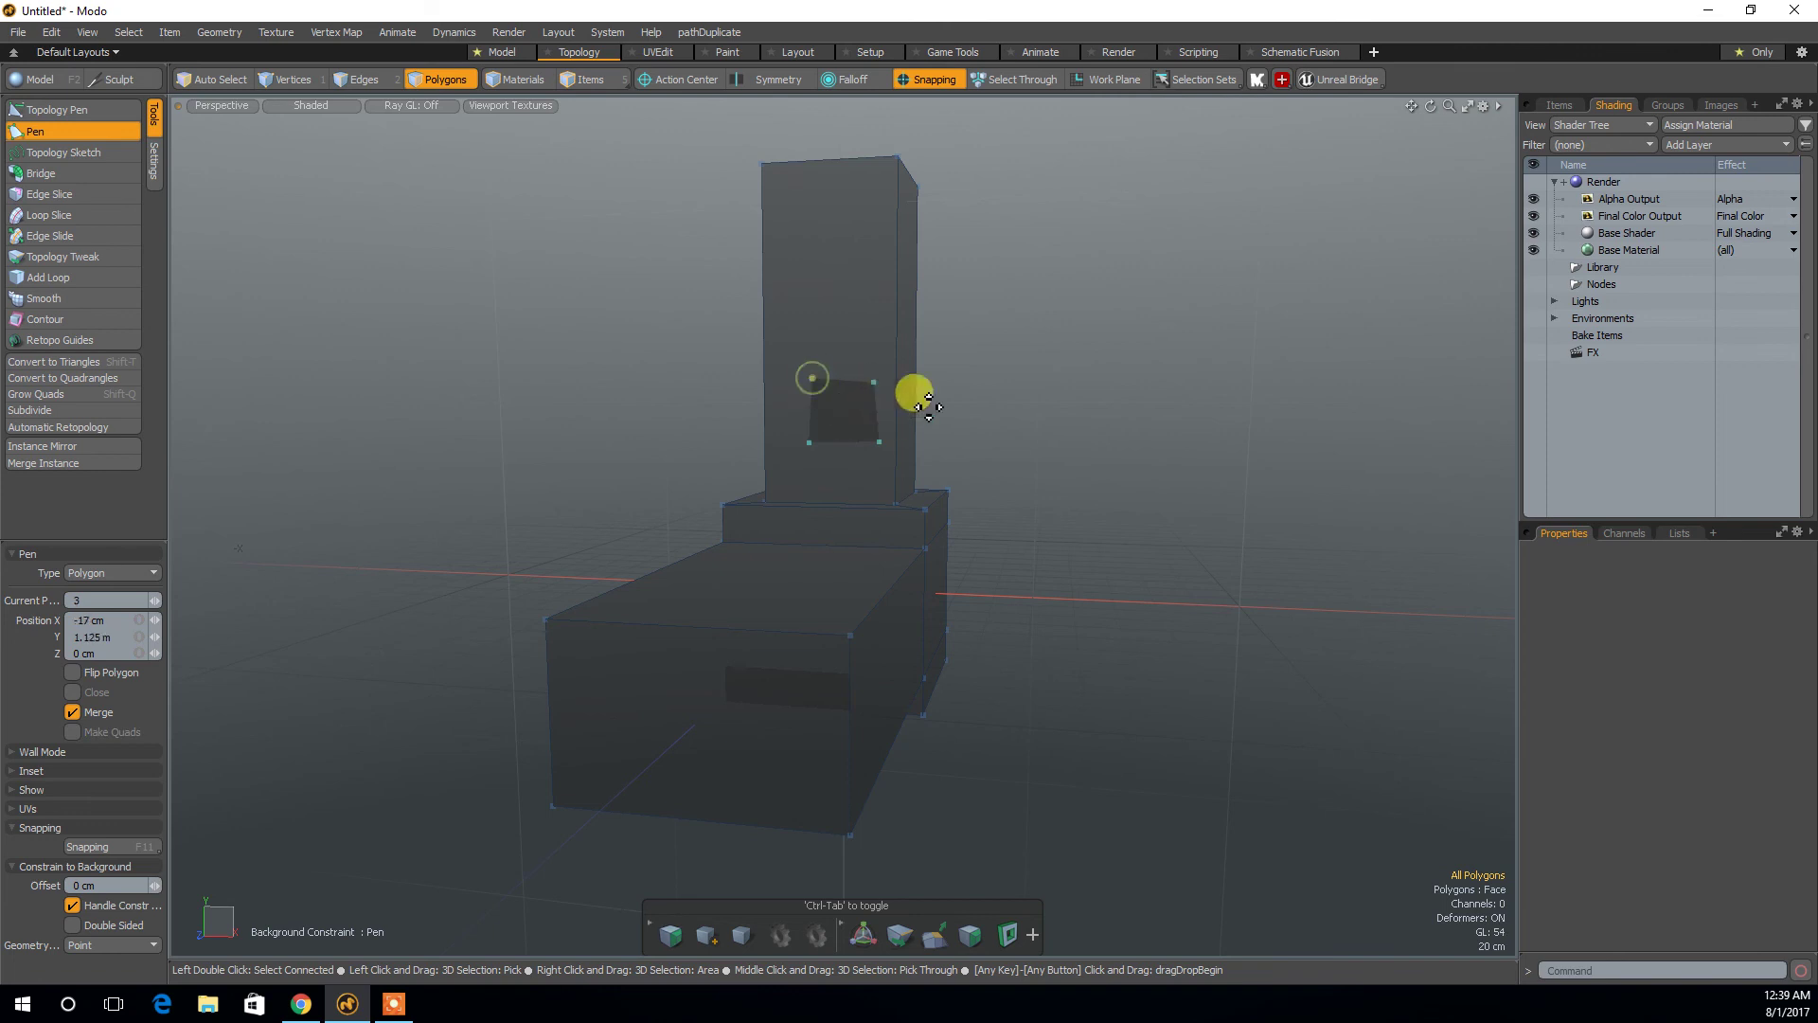
left_click_drag(898, 421, 830, 423, "alt")
left_click(95, 108)
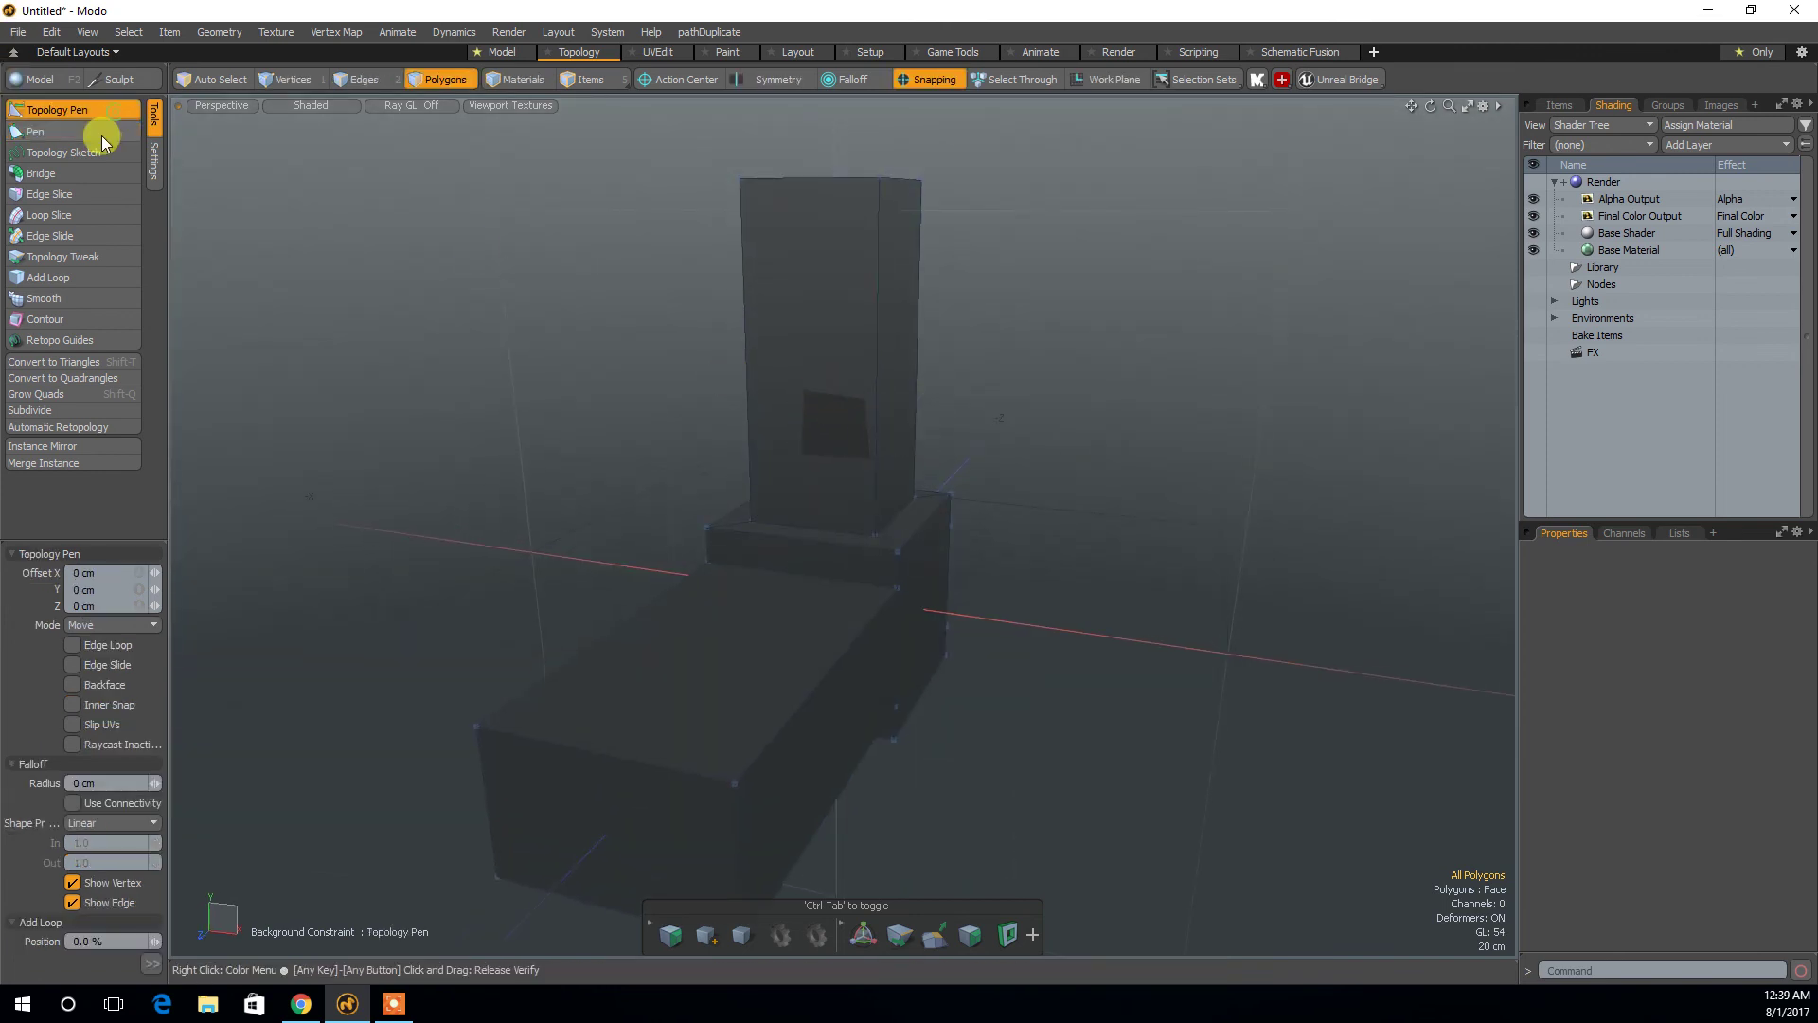
left_click_drag(906, 418, 843, 431, "alt")
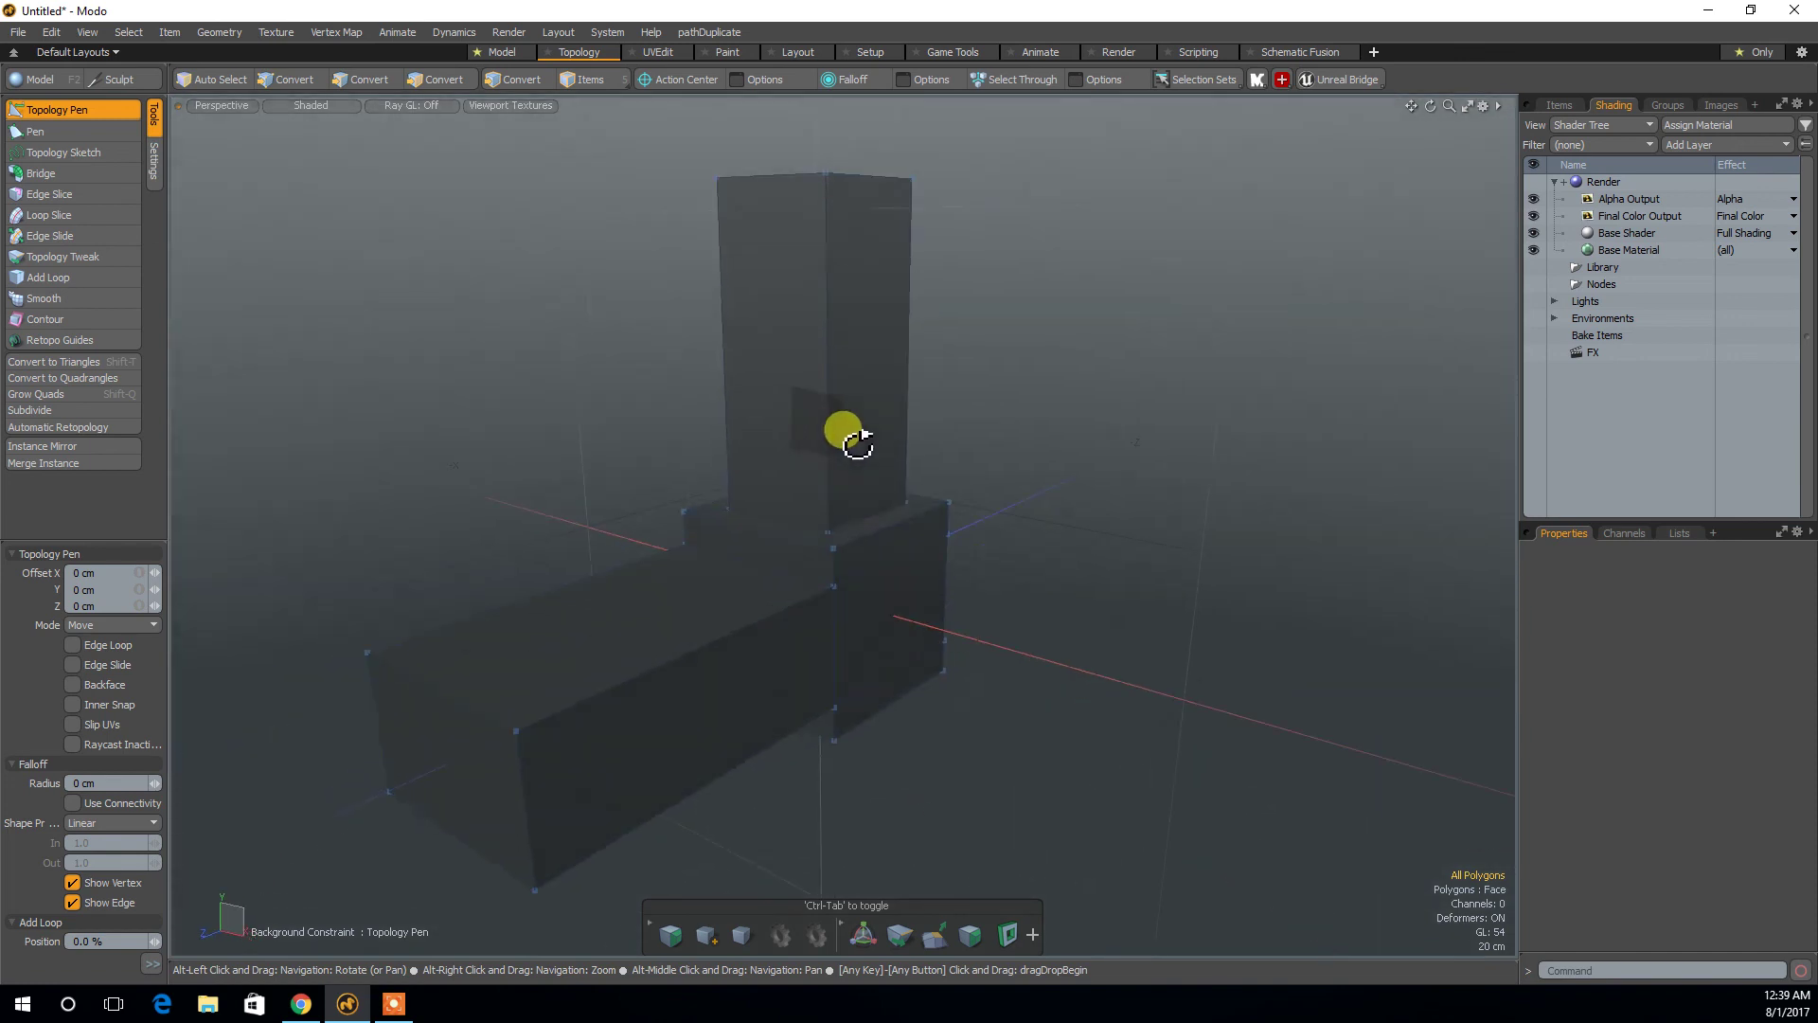
Undo the Topology Pen activation and the four-point Pen polygon.
key("ctrl+z")
key("ctrl+z")
key("ctrl+z")
left_click_drag(638, 410, 694, 439, "alt")
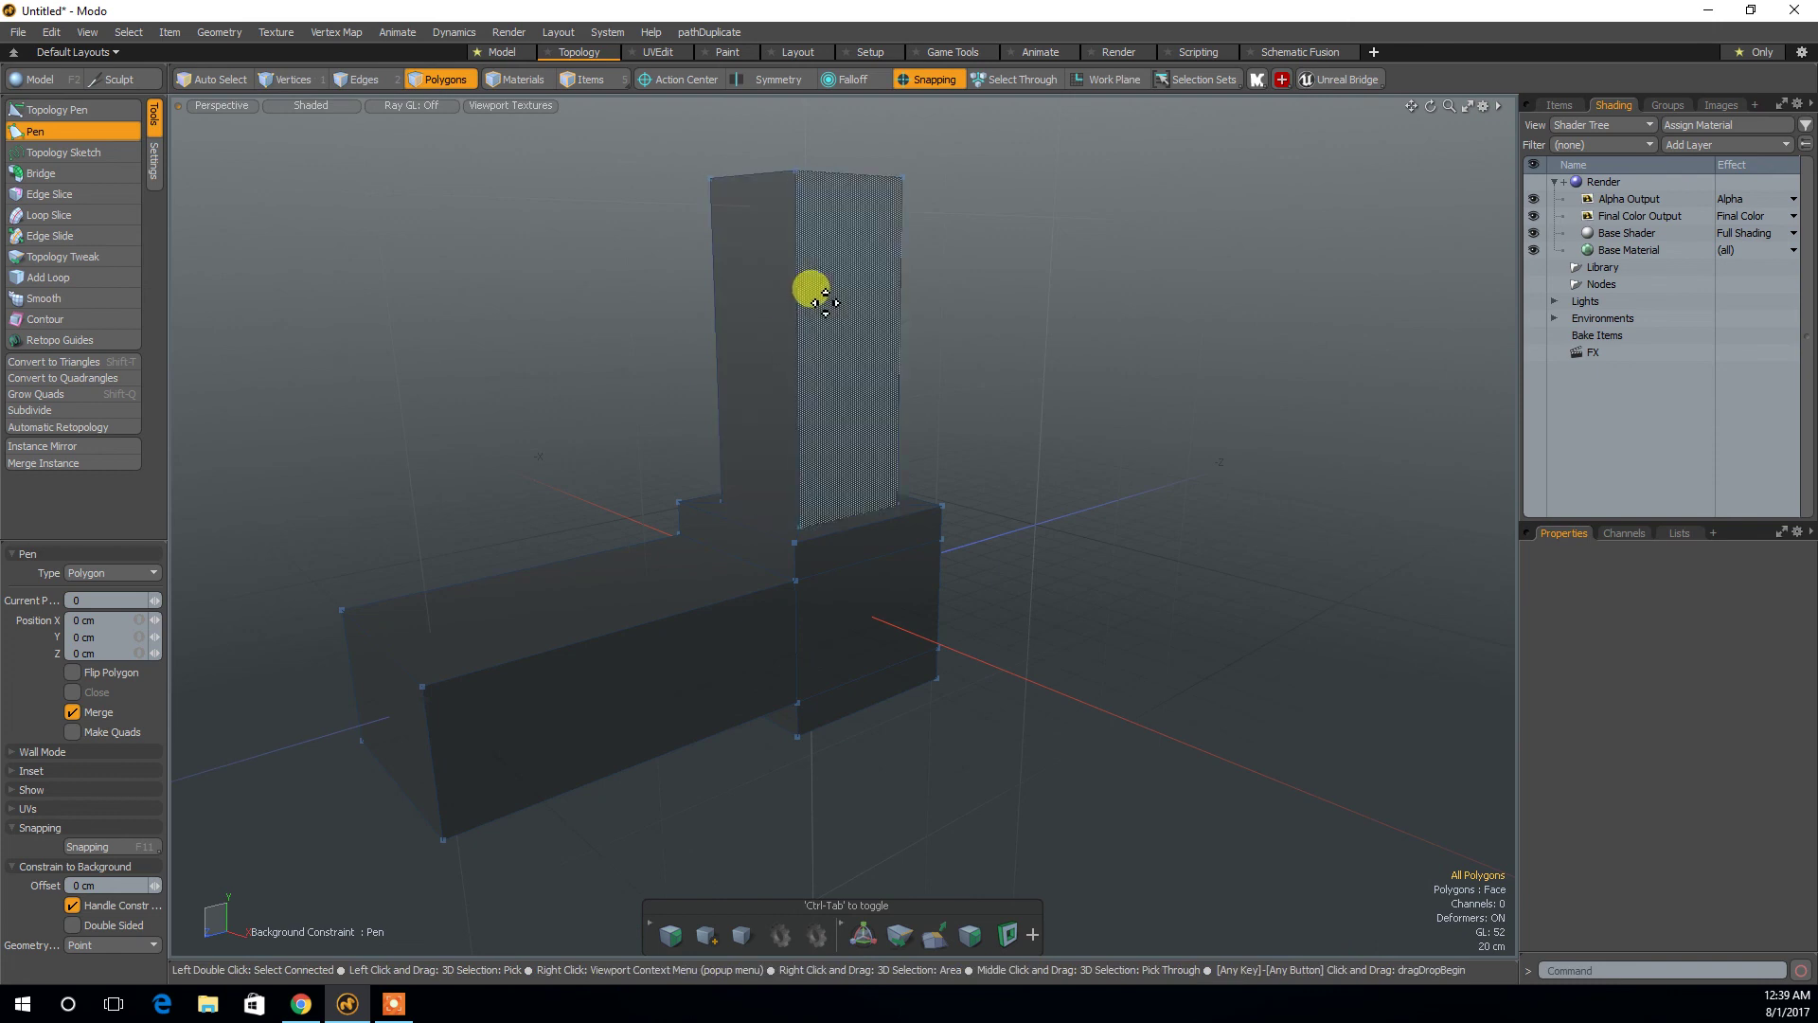
Switch to the UVEdit layout, drop the Pen tool, and examine the model alongside its UV map.
mouse_move(994, 388)
left_mouse_down("alt")
mouse_move(1088, 406)
mouse_move(995, 398)
left_mouse_up("alt")
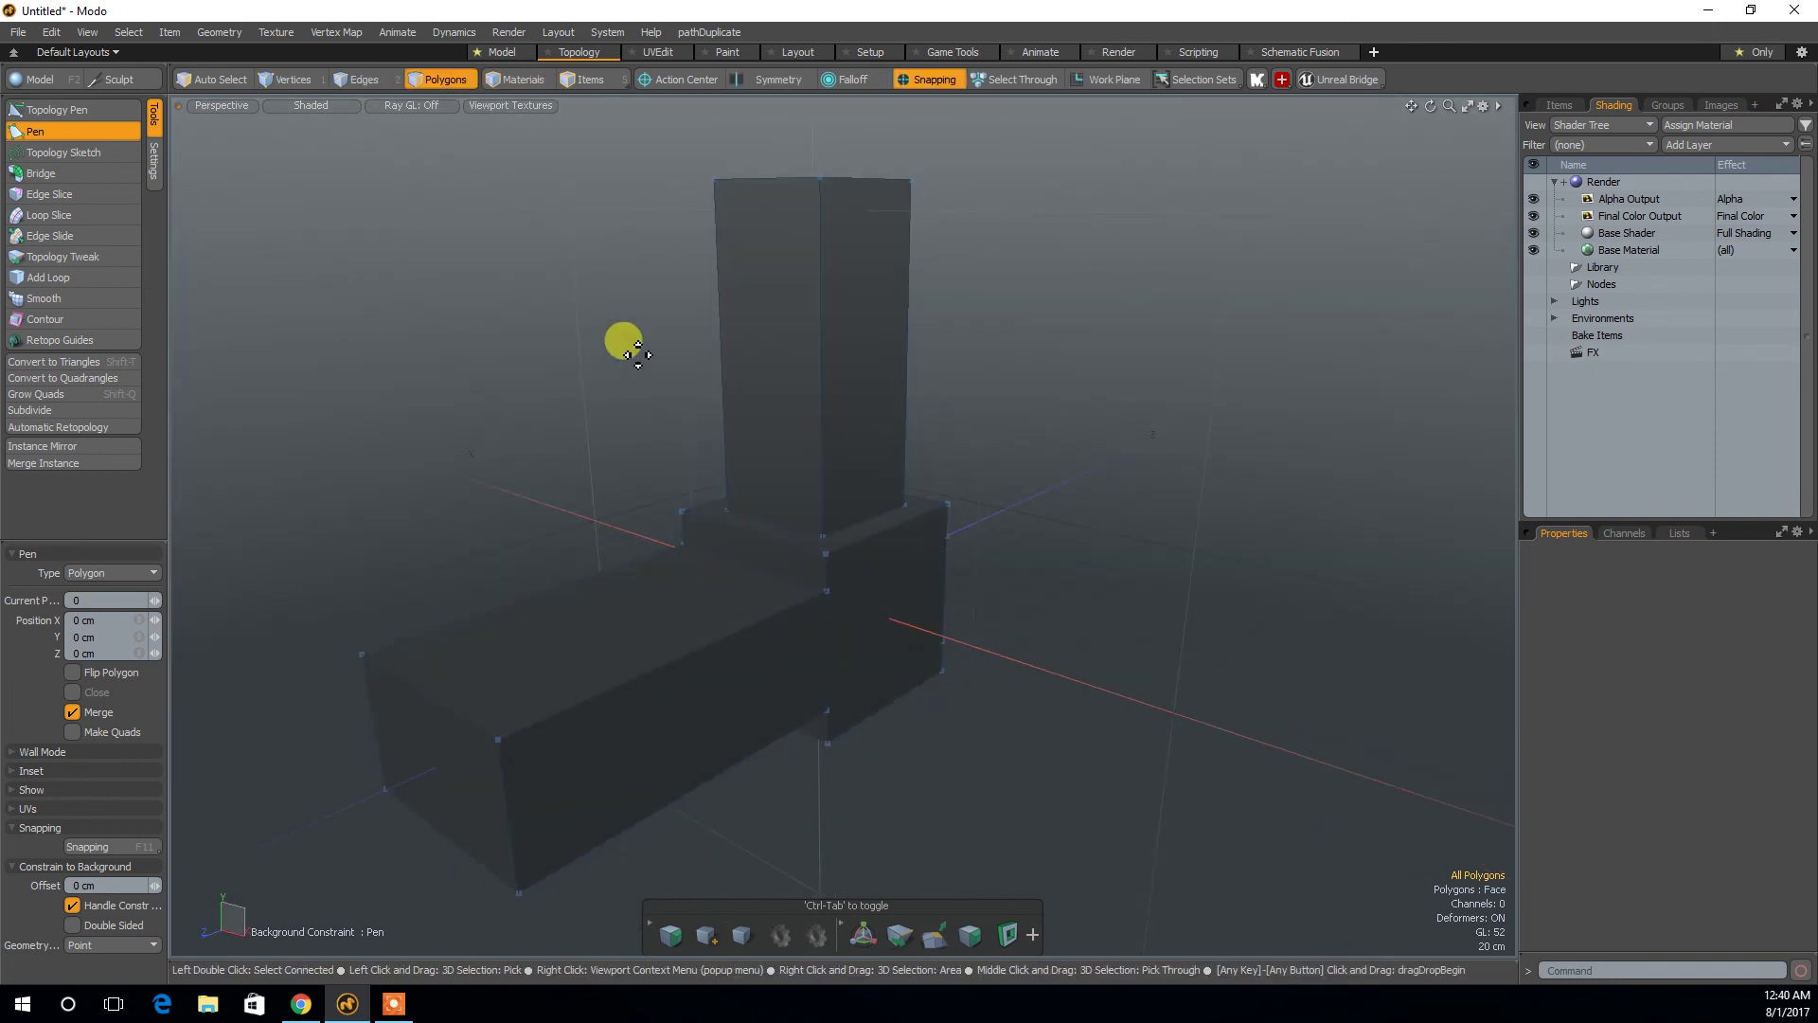
left_click(656, 54)
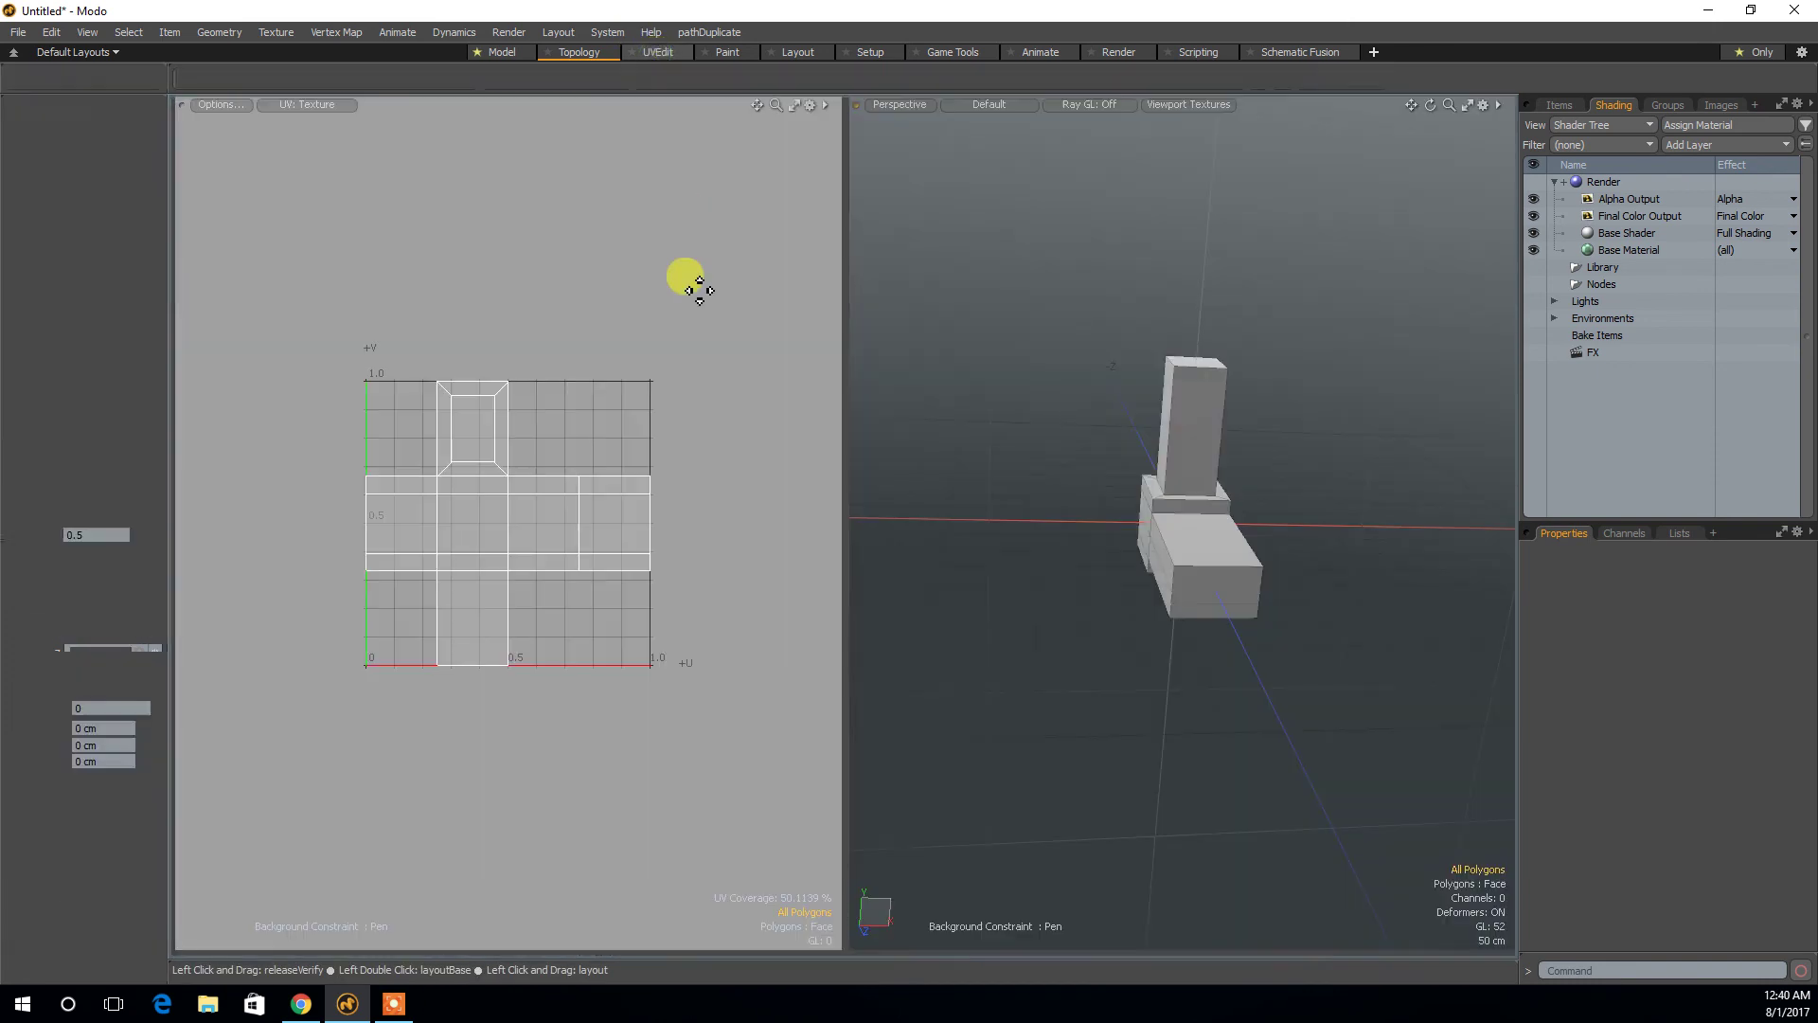
left_click_drag(1083, 620, 872, 662, "alt")
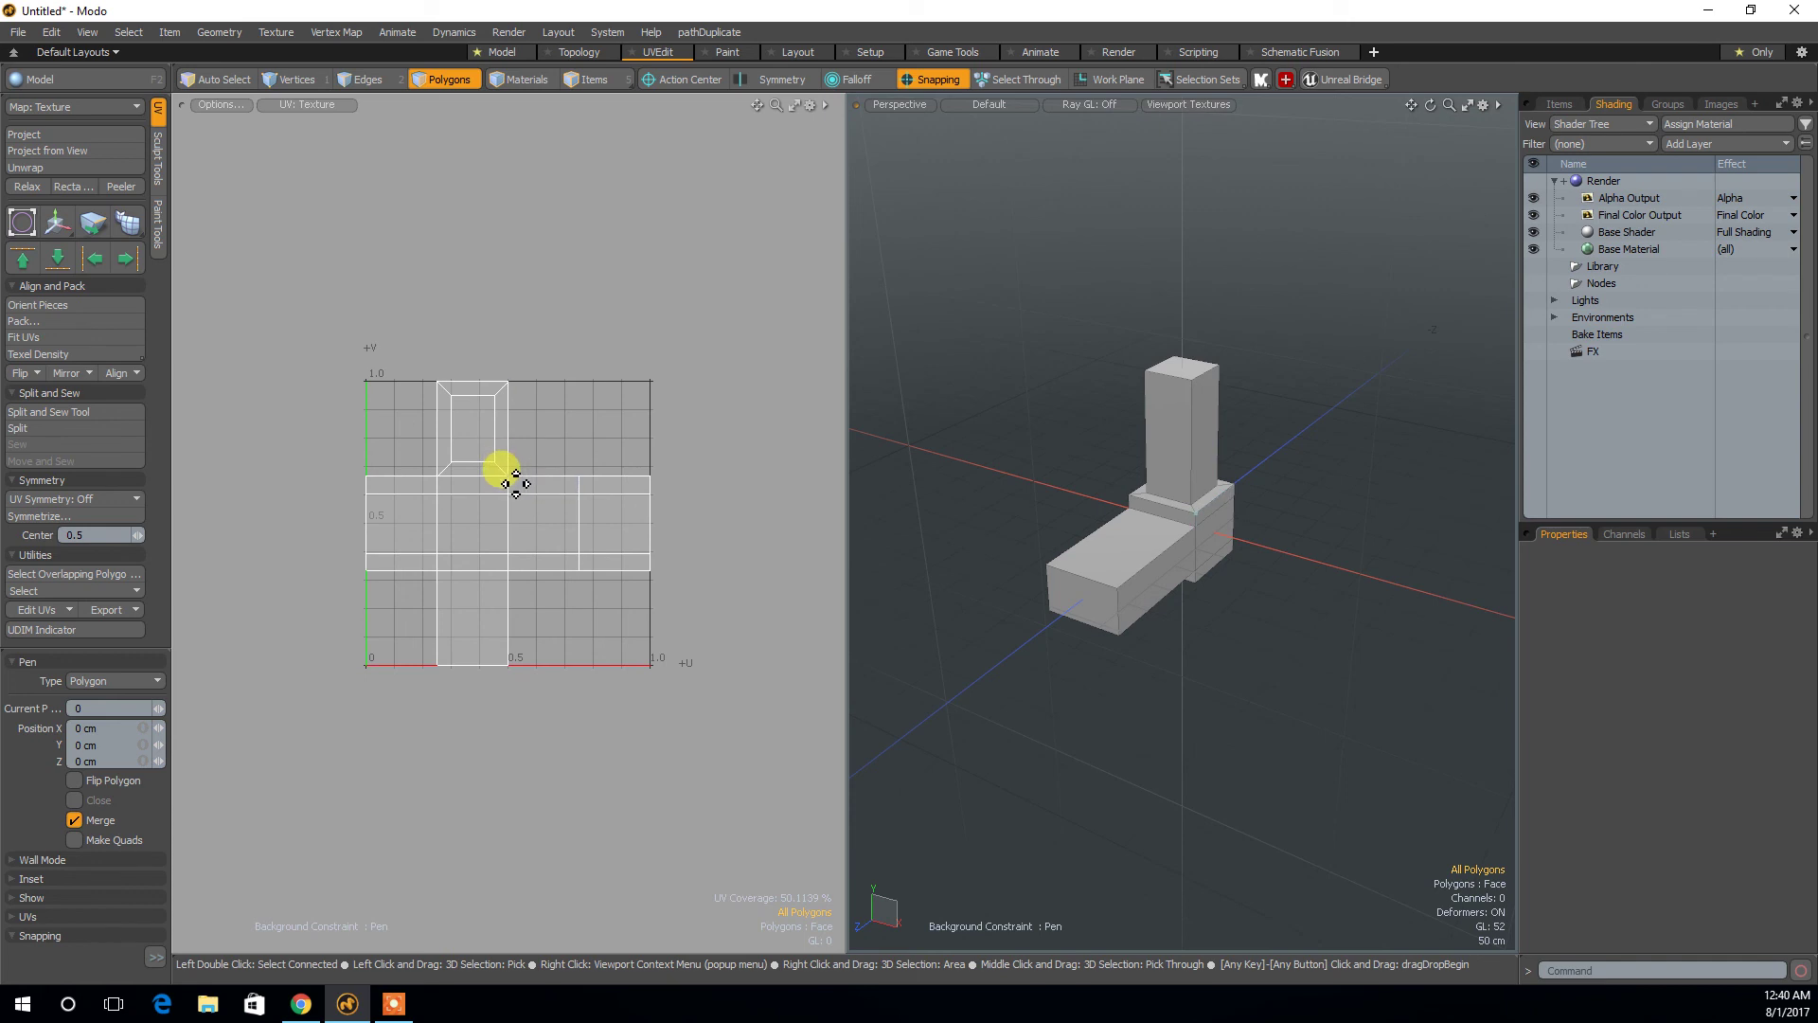
key("space")
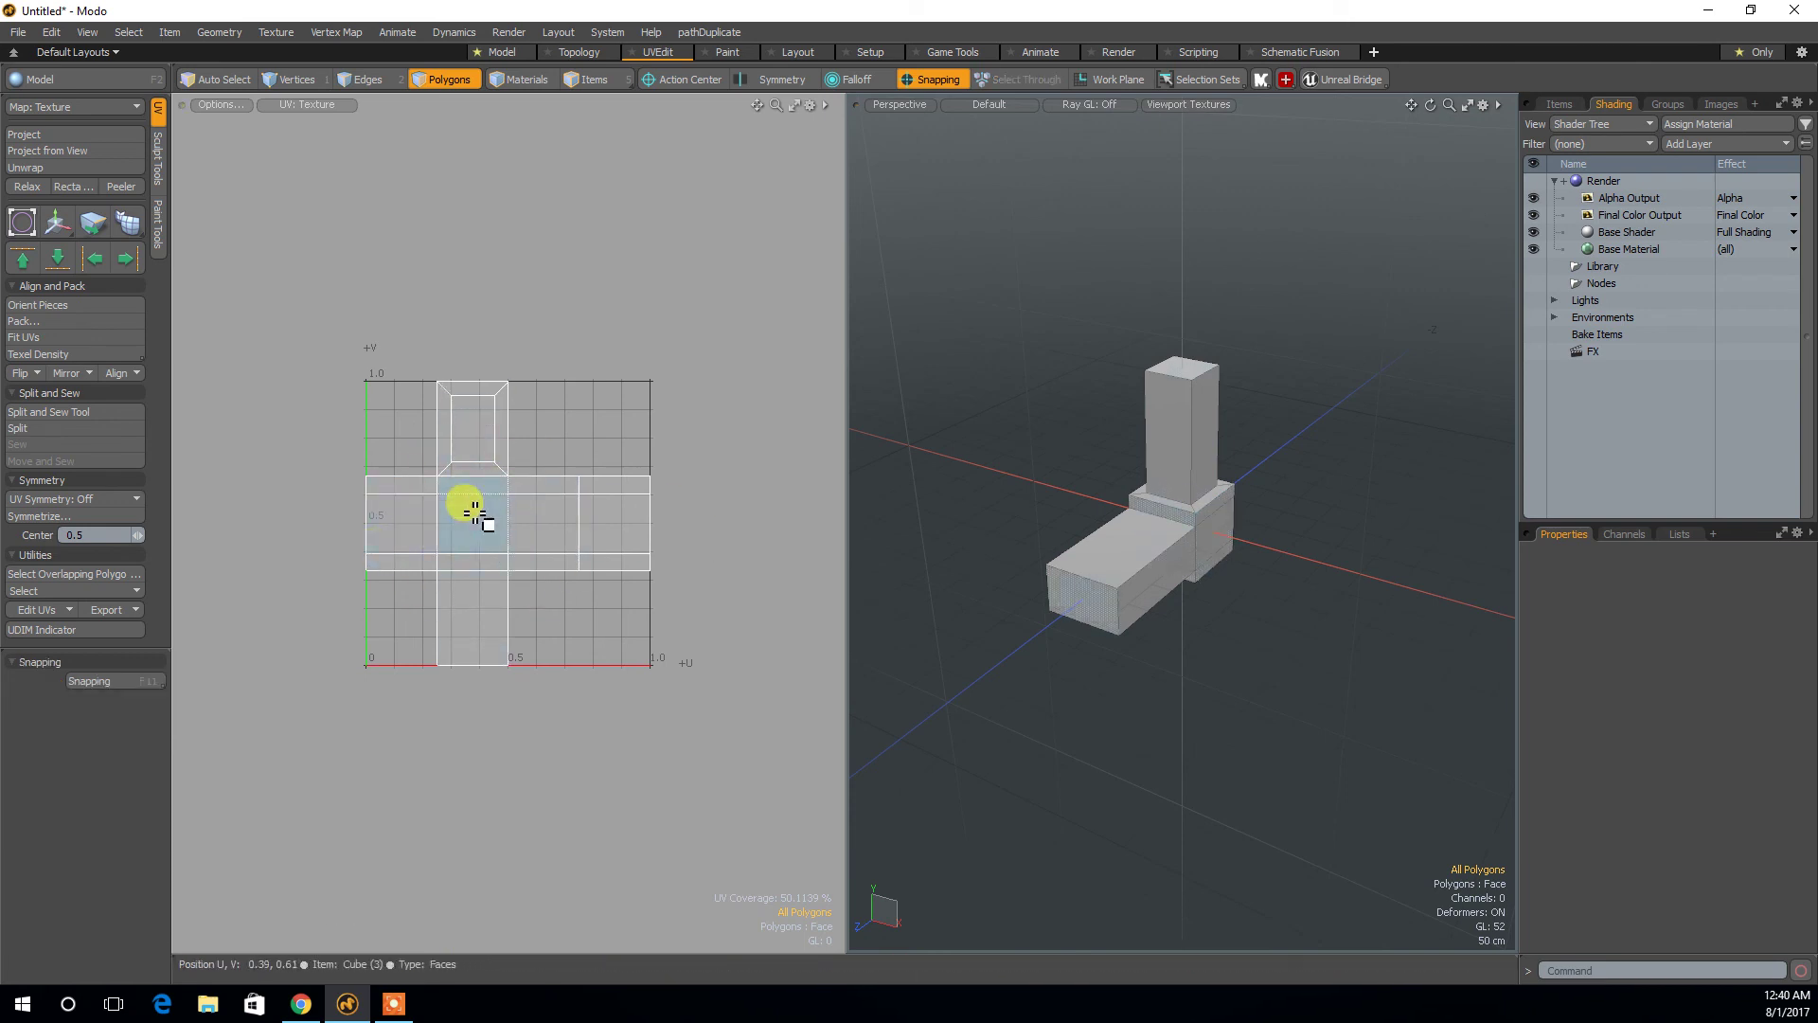
left_click_drag(962, 406, 994, 351, "alt")
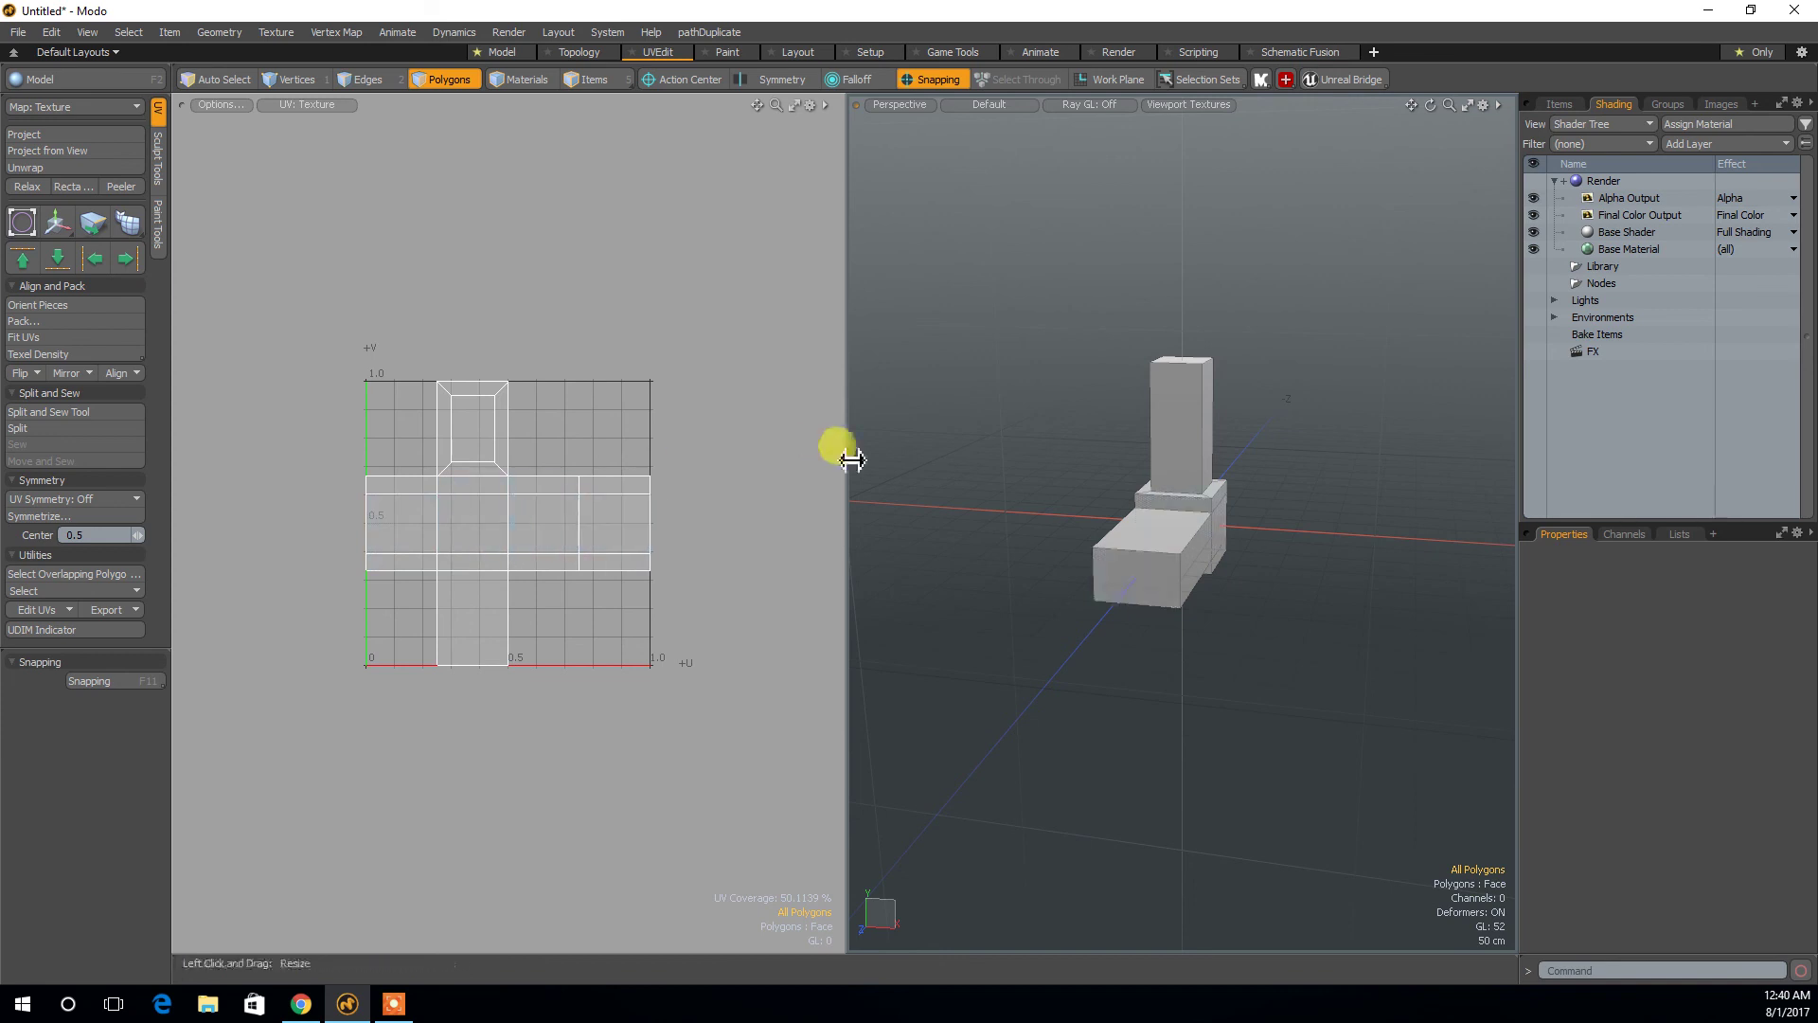
left_click_drag(1128, 357, 1056, 424, "alt")
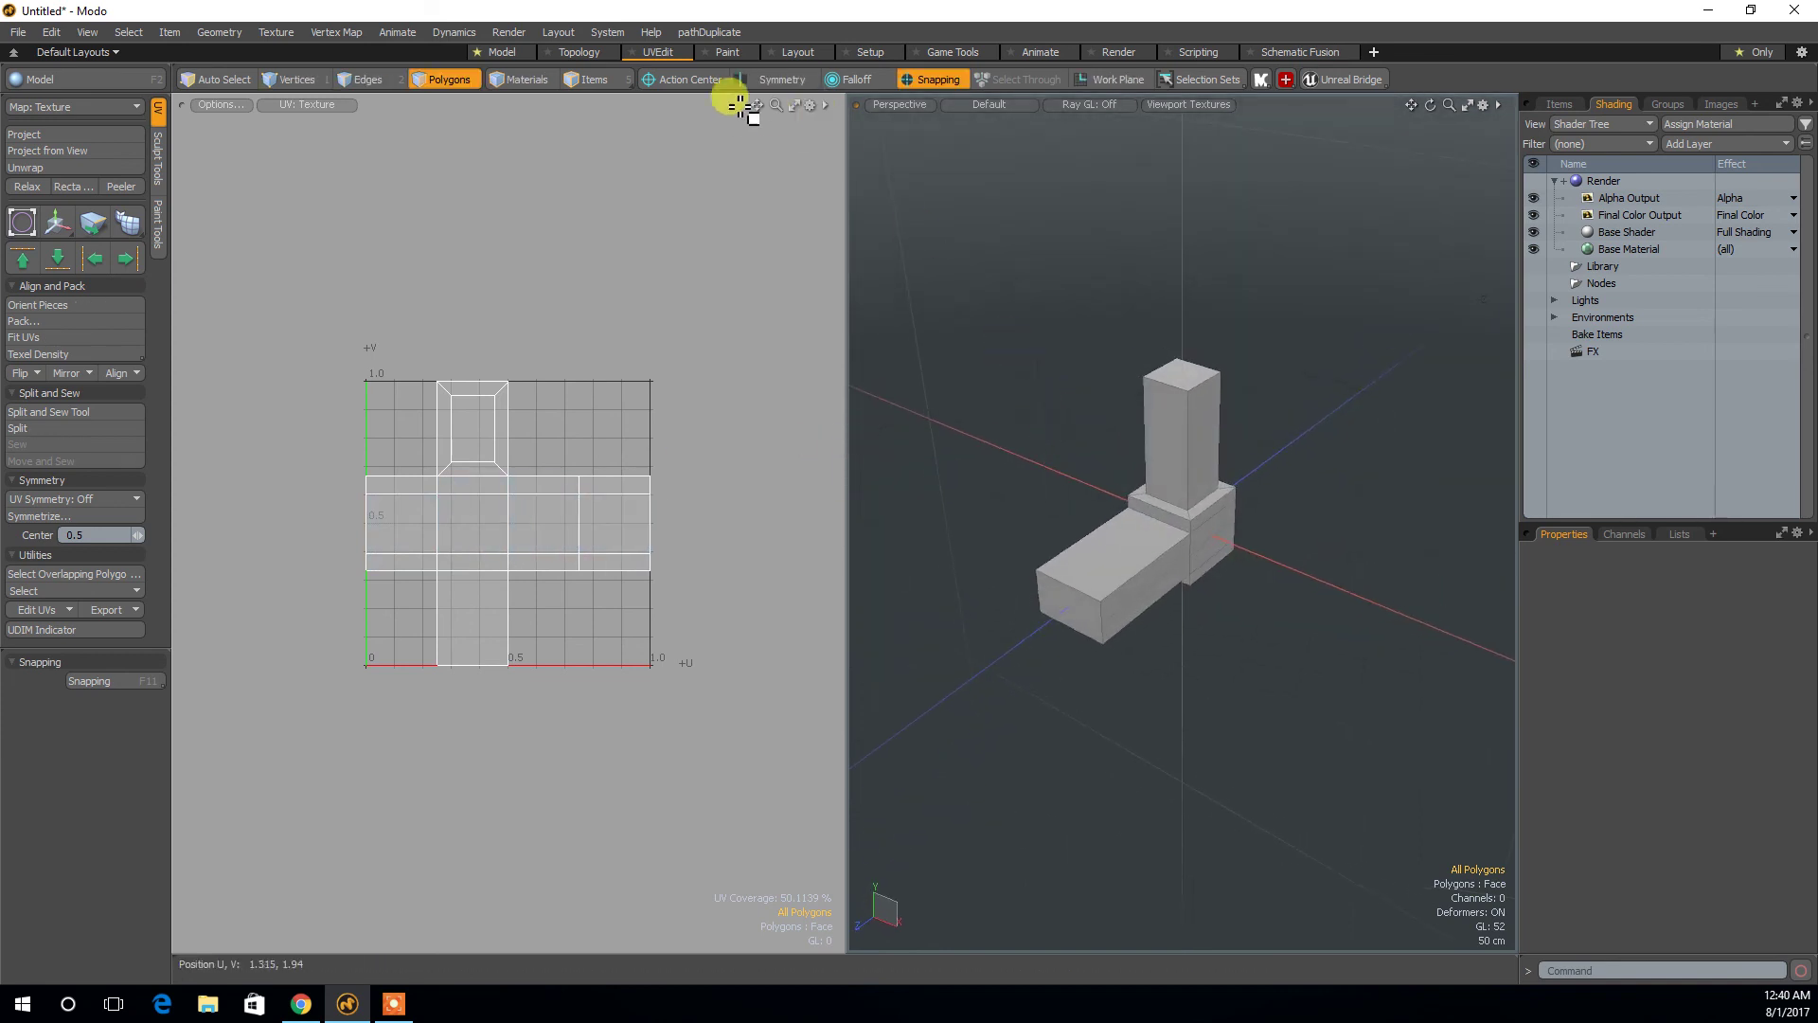
Switch to the Paint layout, frame the model, and choose the Bark 01 sculpting preset.
left_click(727, 52)
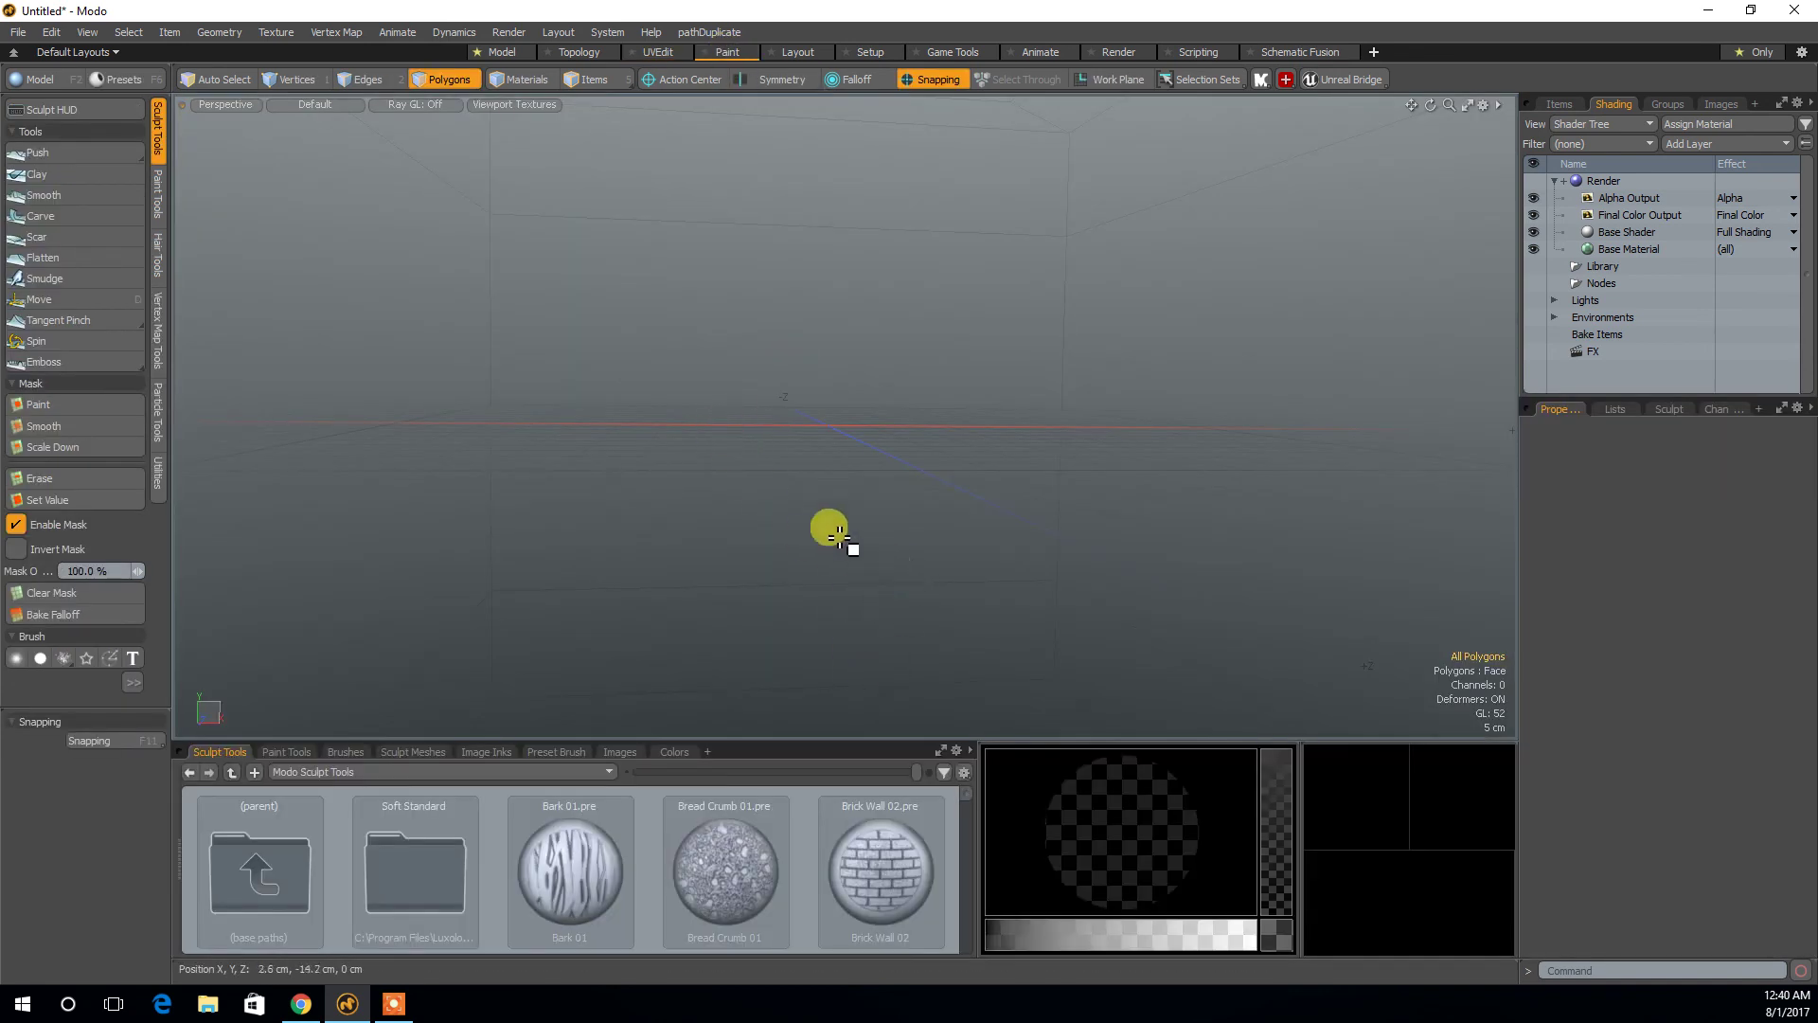
left_click_drag(1006, 430, 824, 417, "alt")
left_click(573, 869)
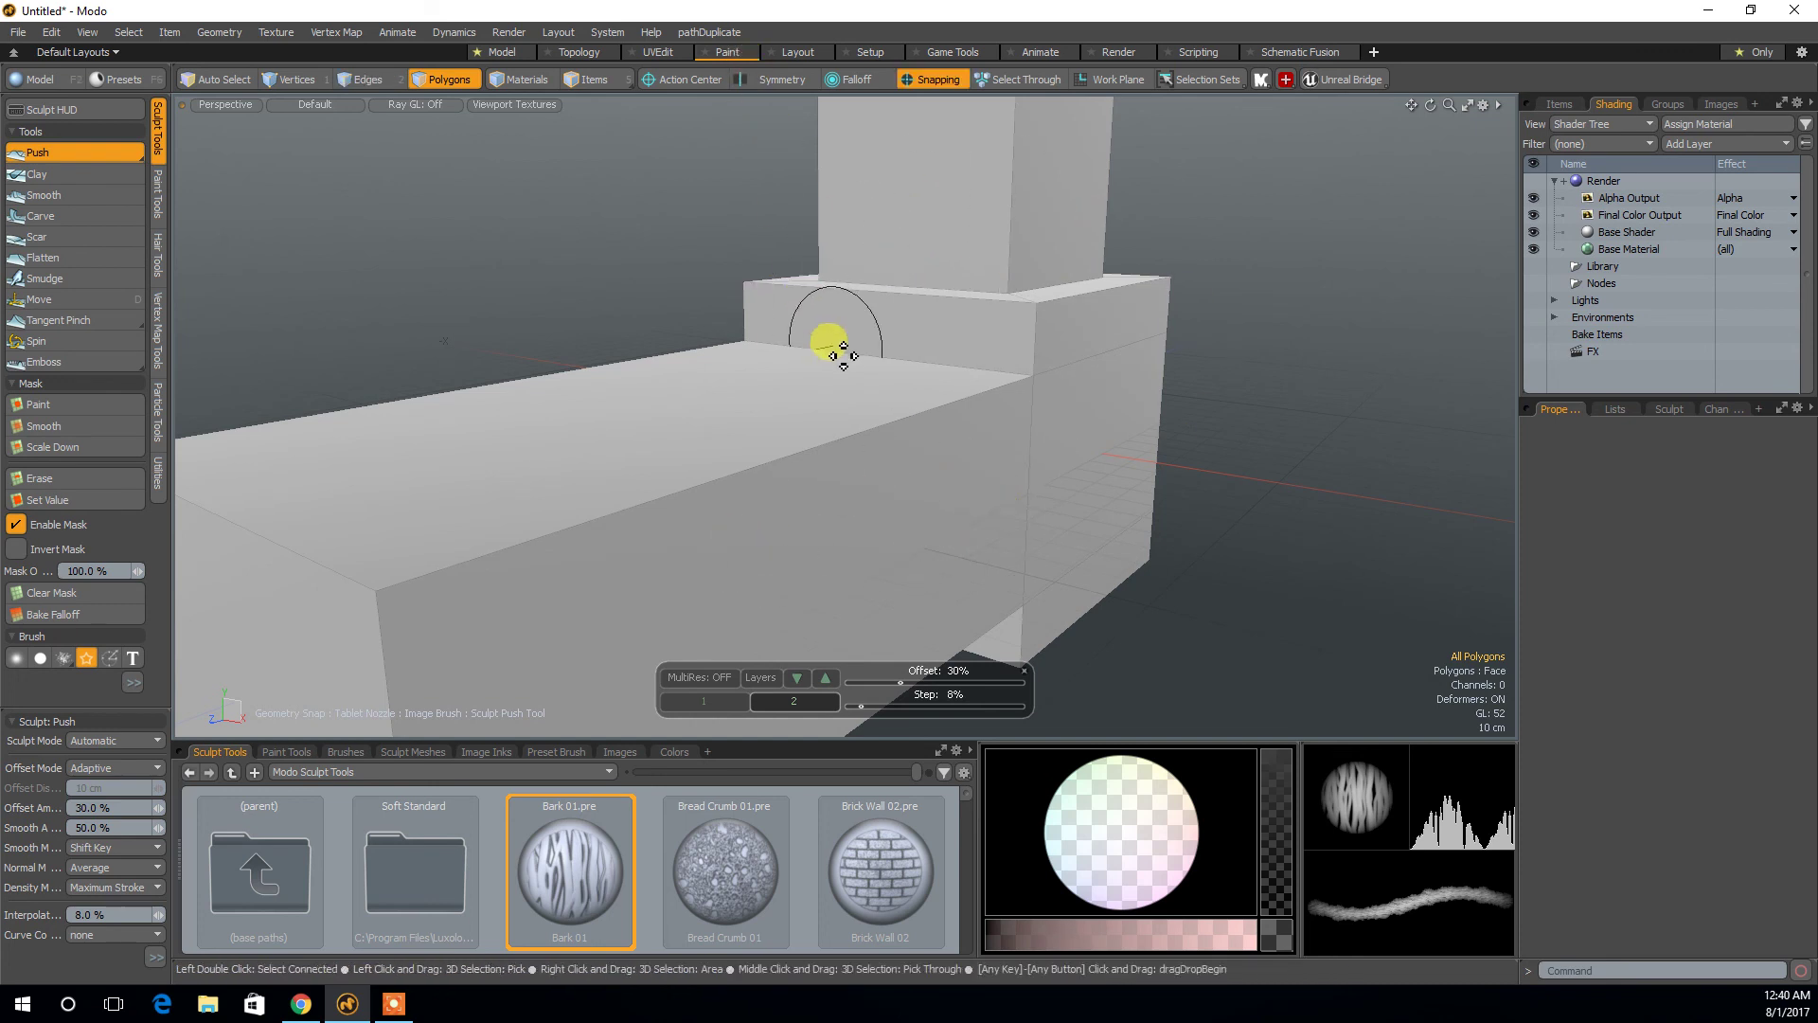
Switch to the Layout layout, drop the sculpt tool, and assign a material named "material" to all connected polygons of the model.
left_click(795, 52)
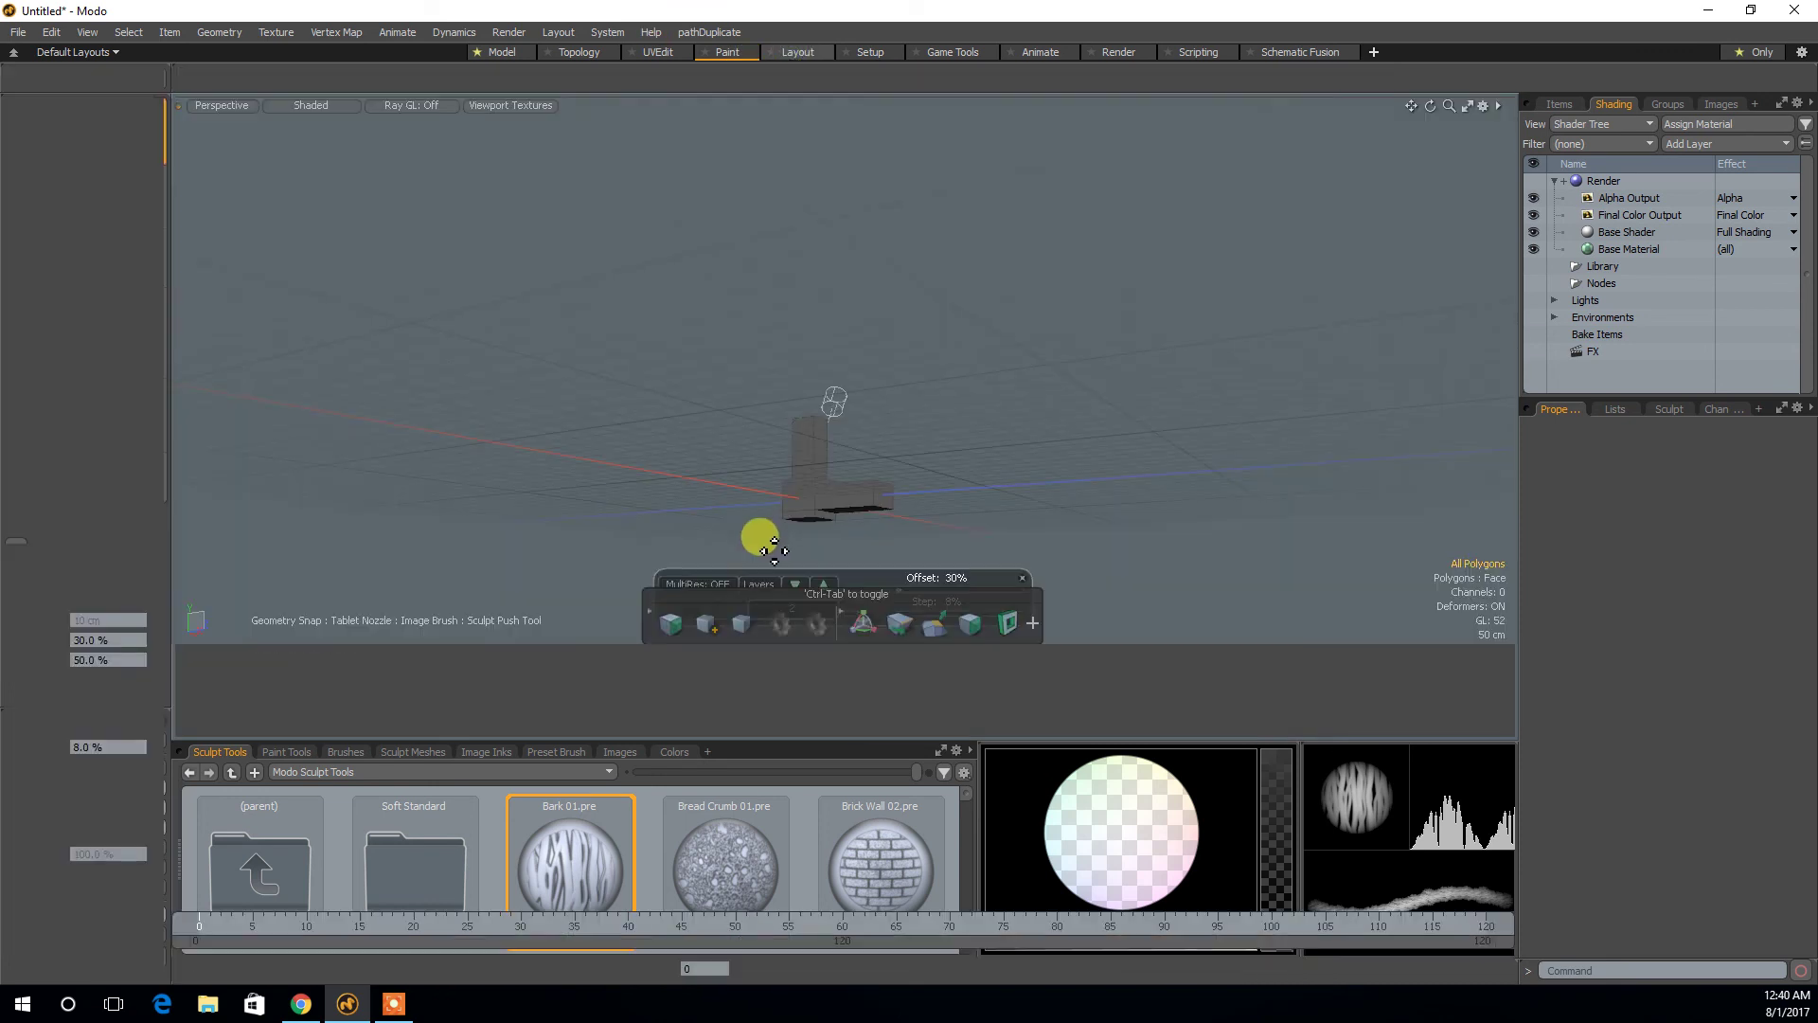
mouse_move(707, 469)
left_mouse_down("alt")
mouse_move(662, 513)
mouse_move(684, 497)
left_mouse_up("alt")
key("q")
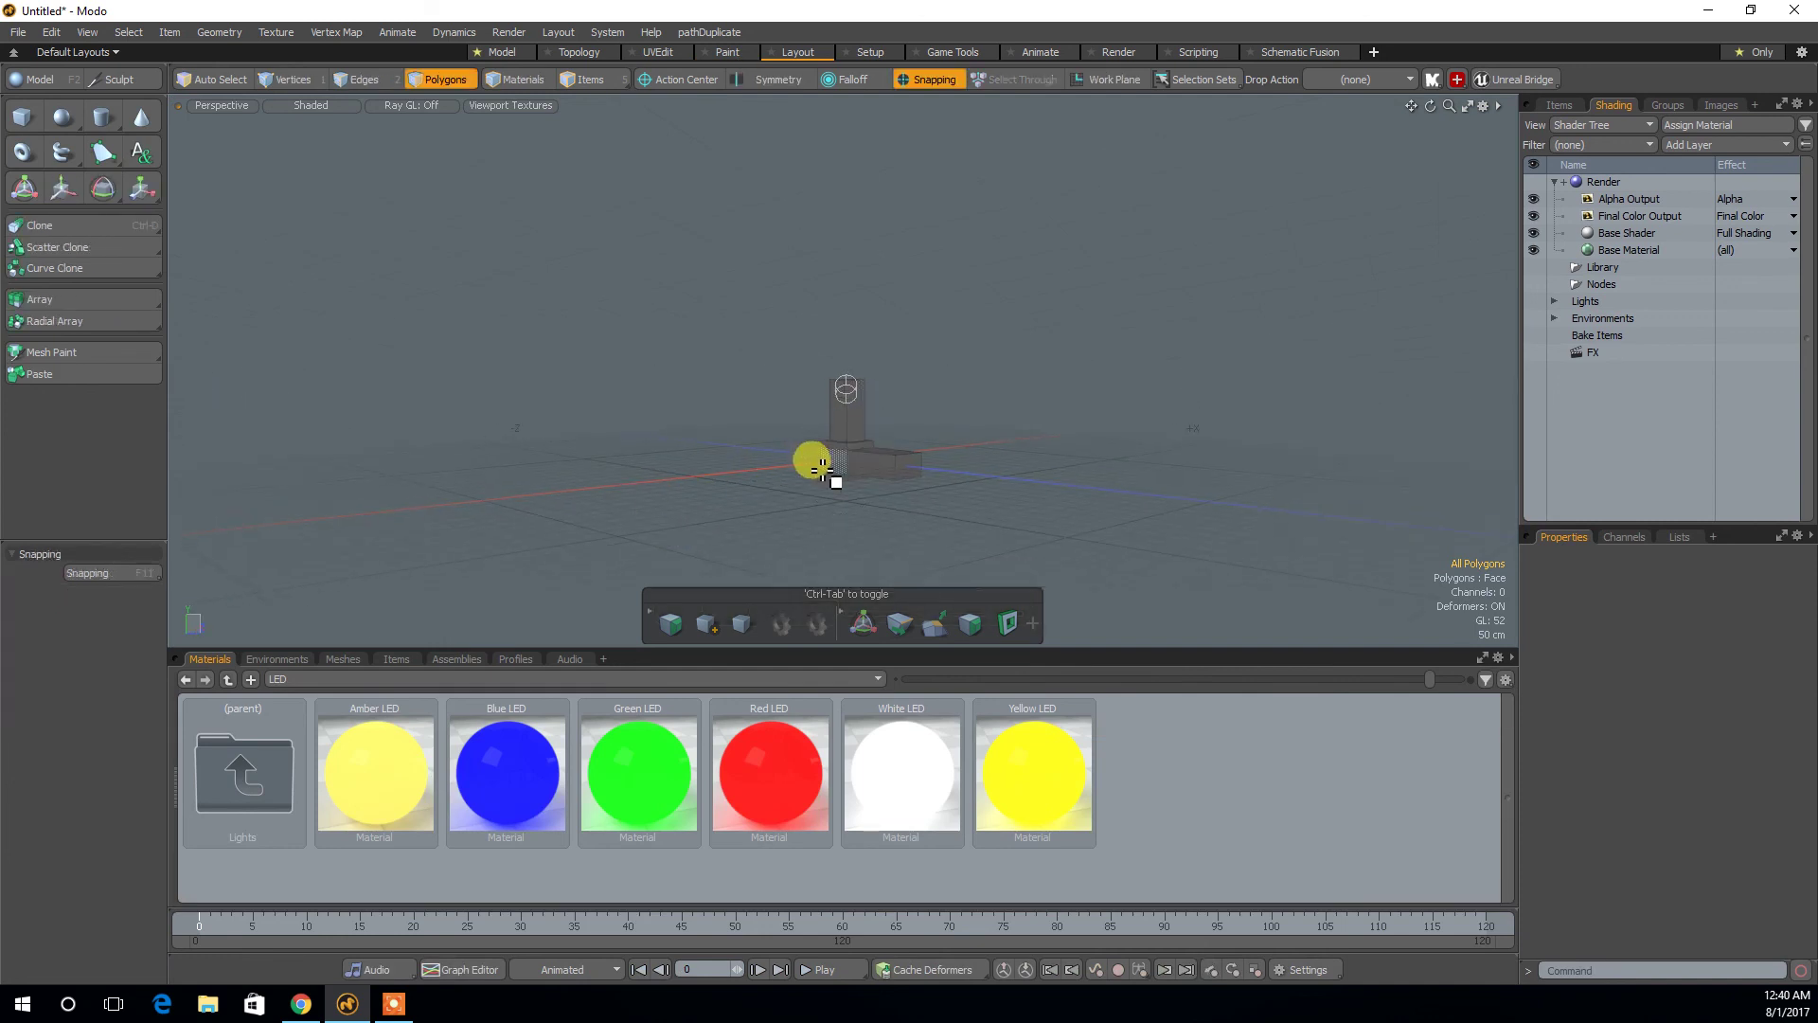
double_click(845, 454)
key("m")
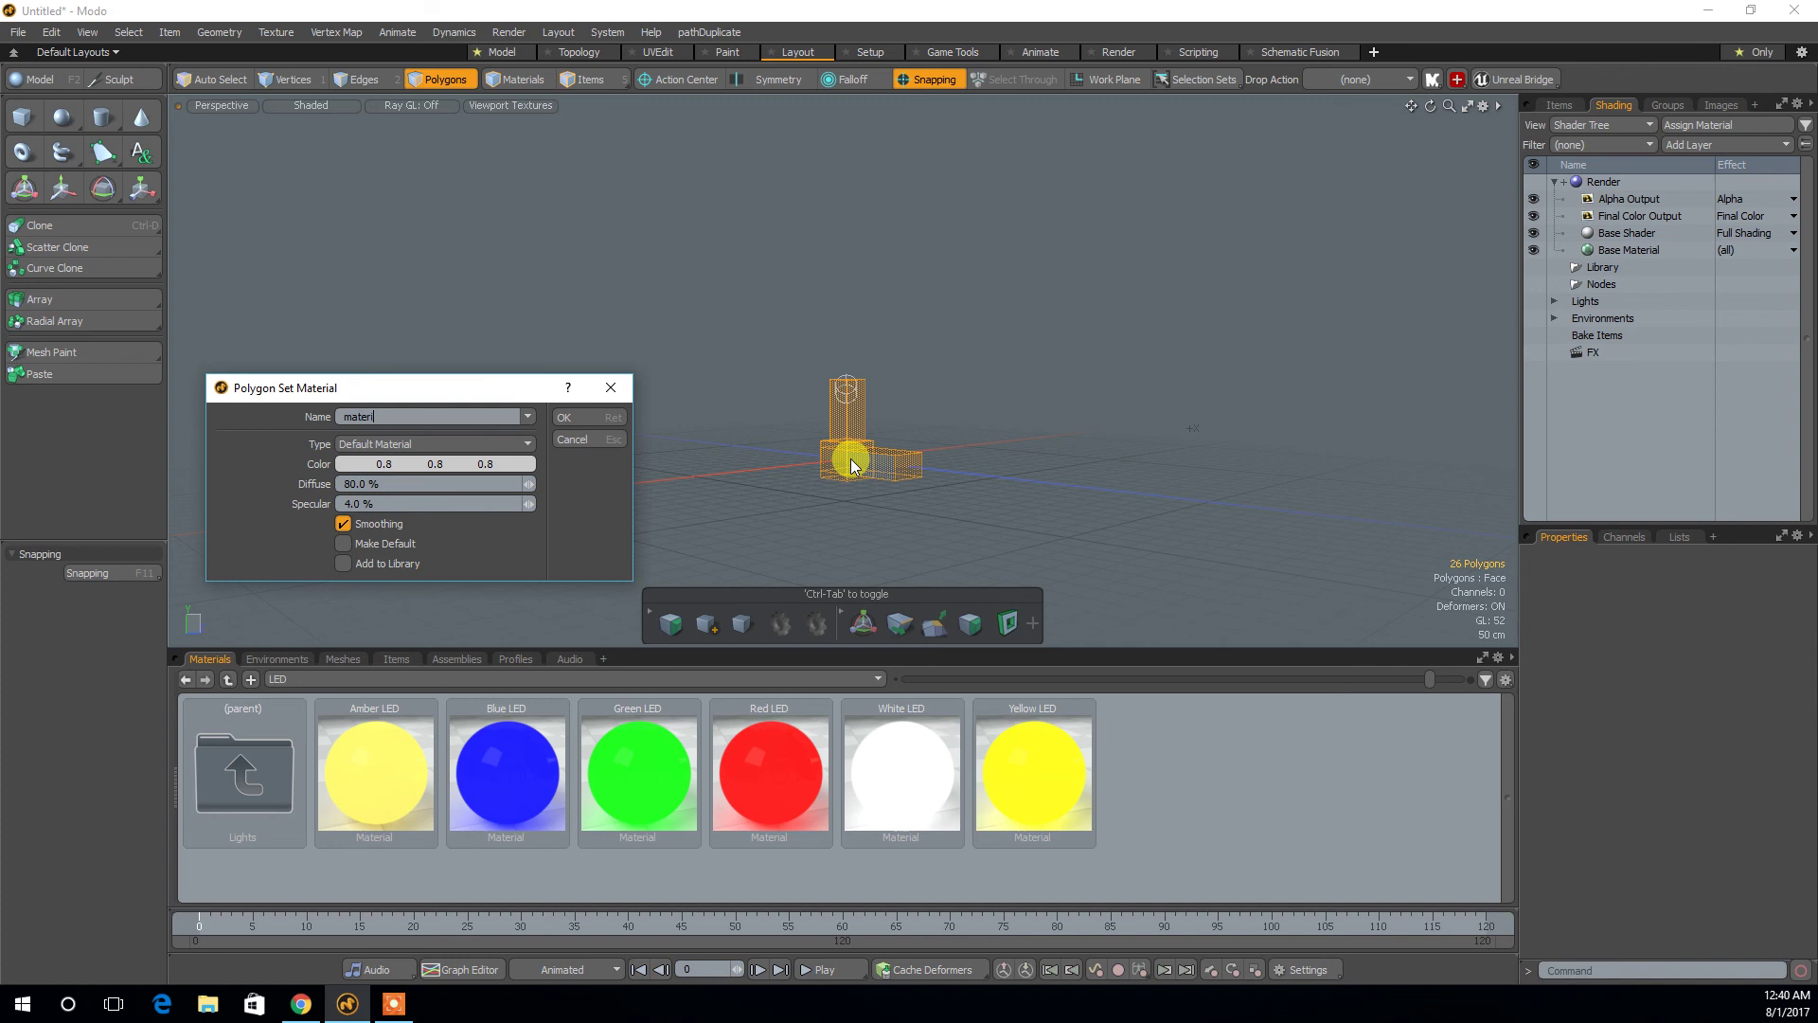
key("Return")
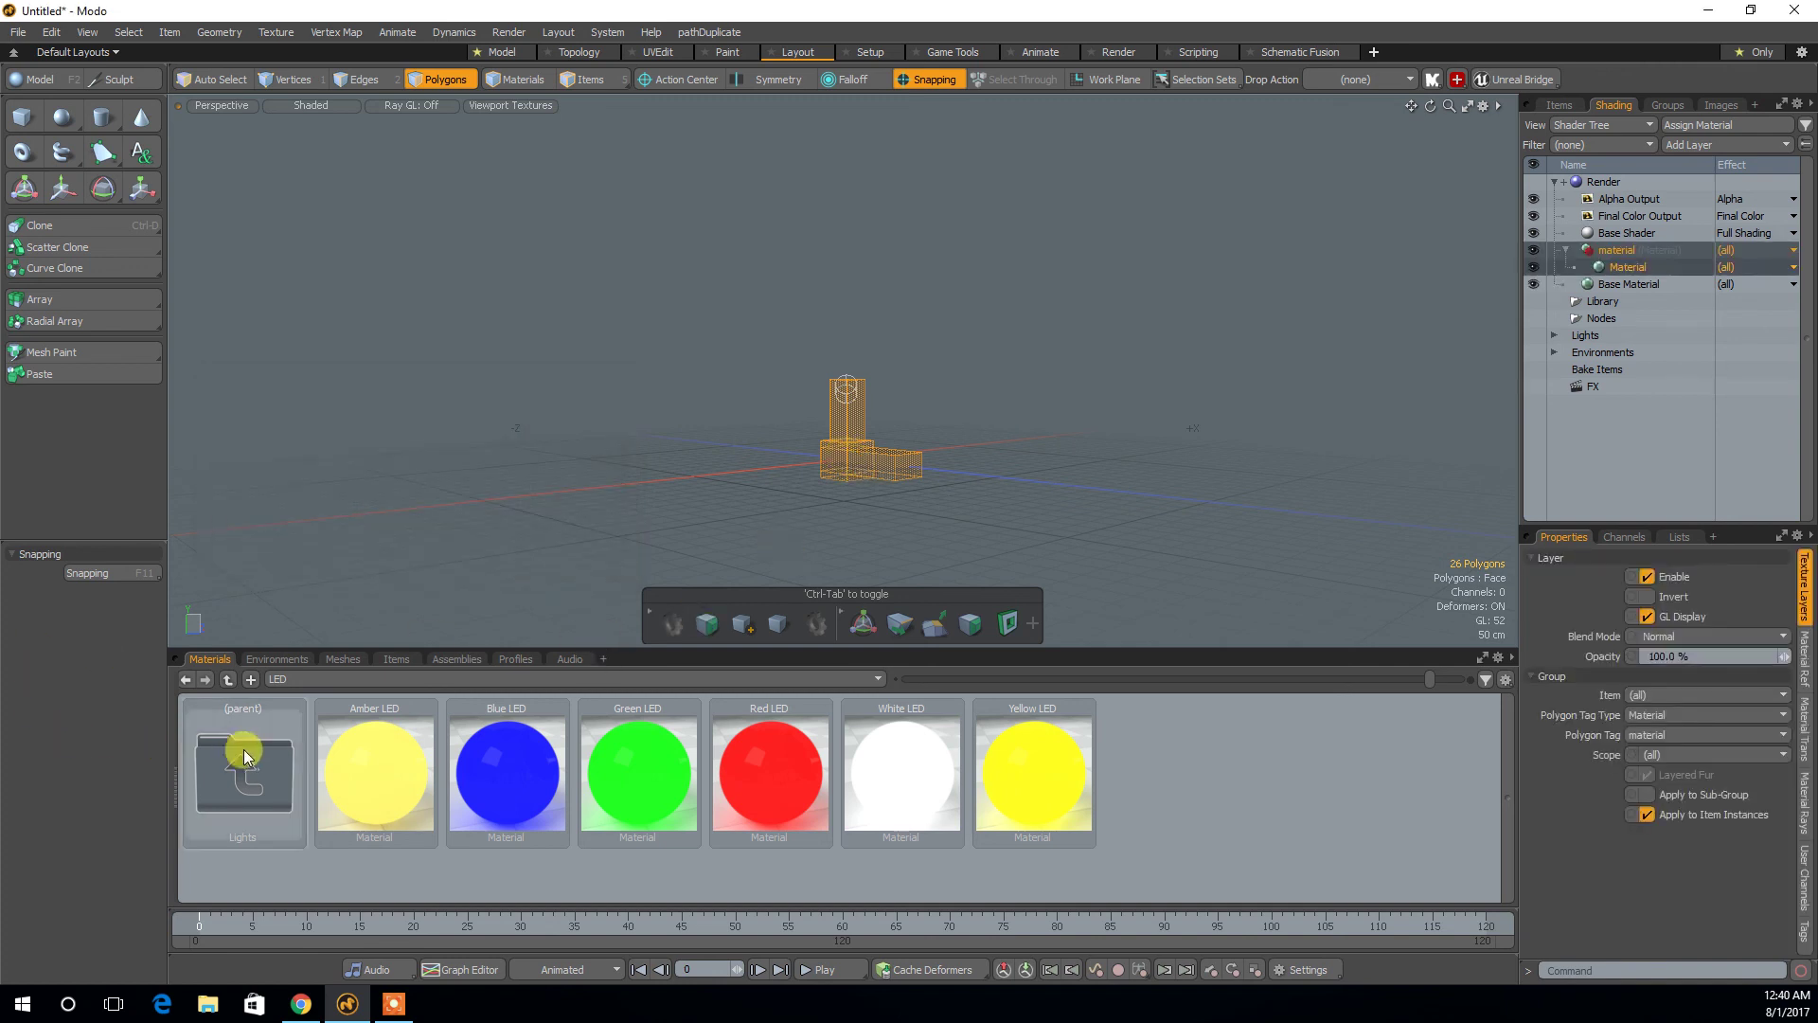
Apply the Black Plastic Clearcoat preset from the Plastic materials to the model's new material group and deselect the polygons.
double_click(244, 750)
double_click(243, 751)
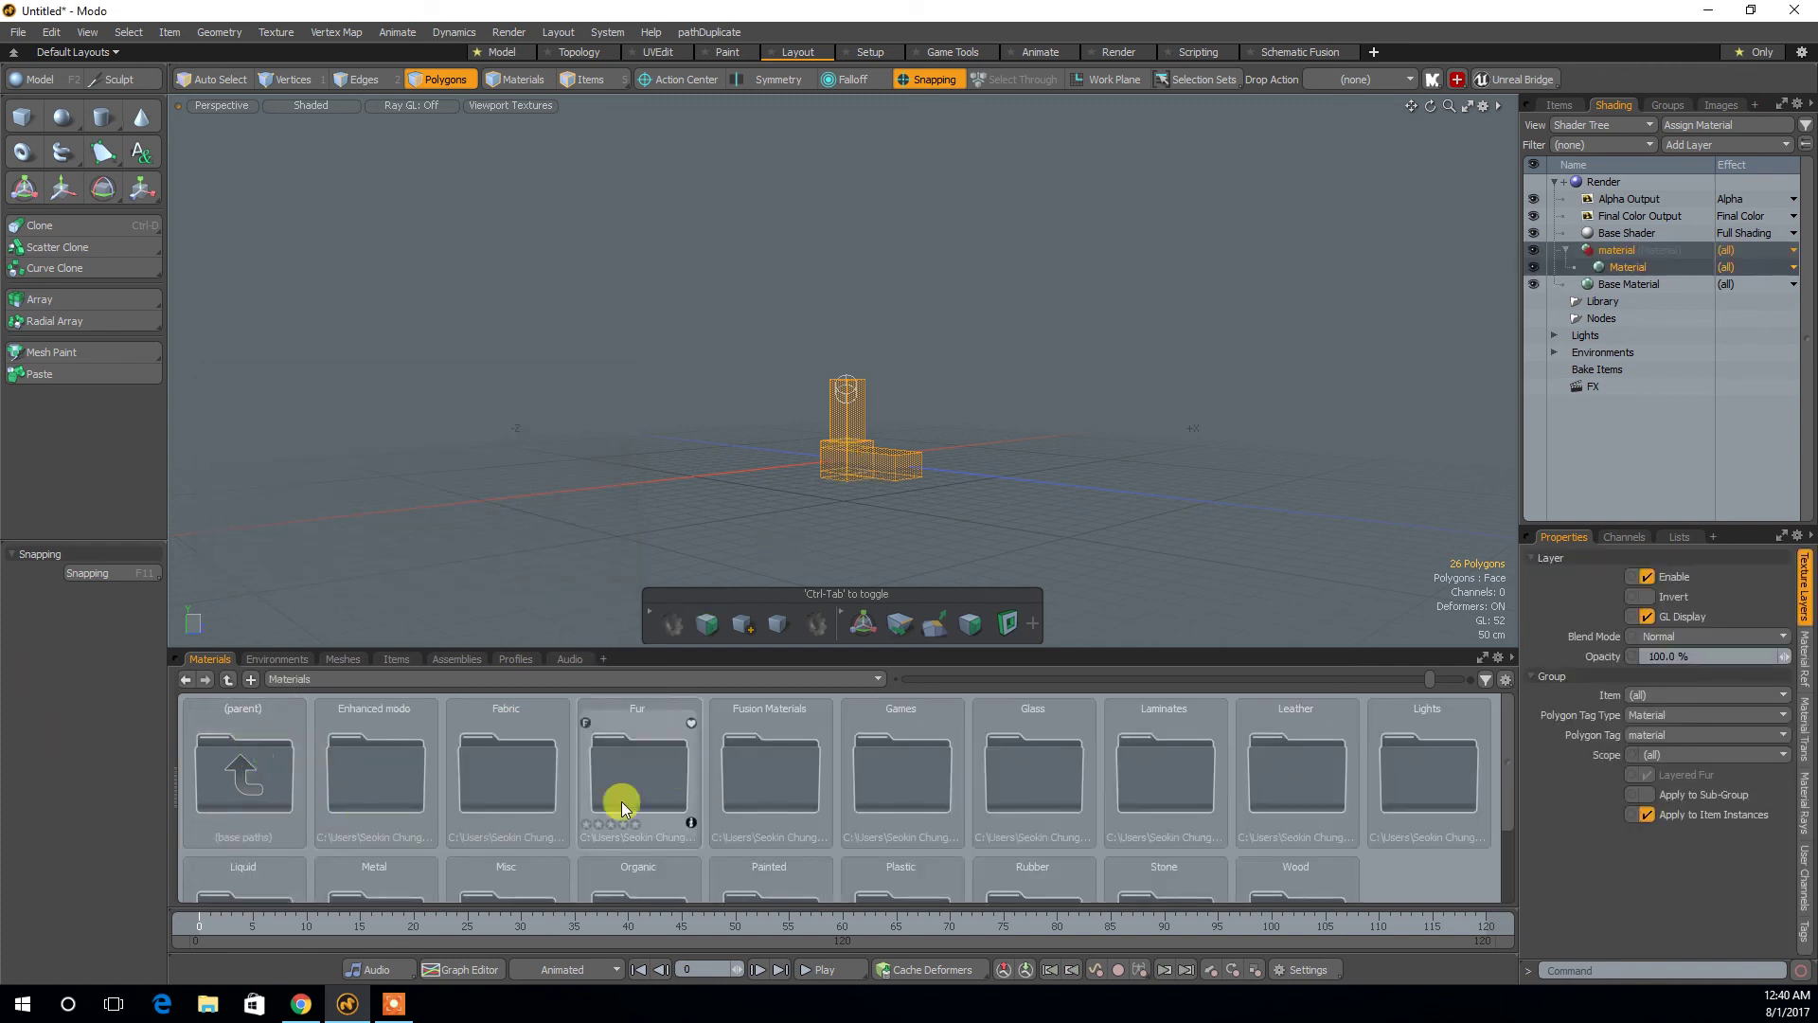
scroll(838, 805, "down", 2)
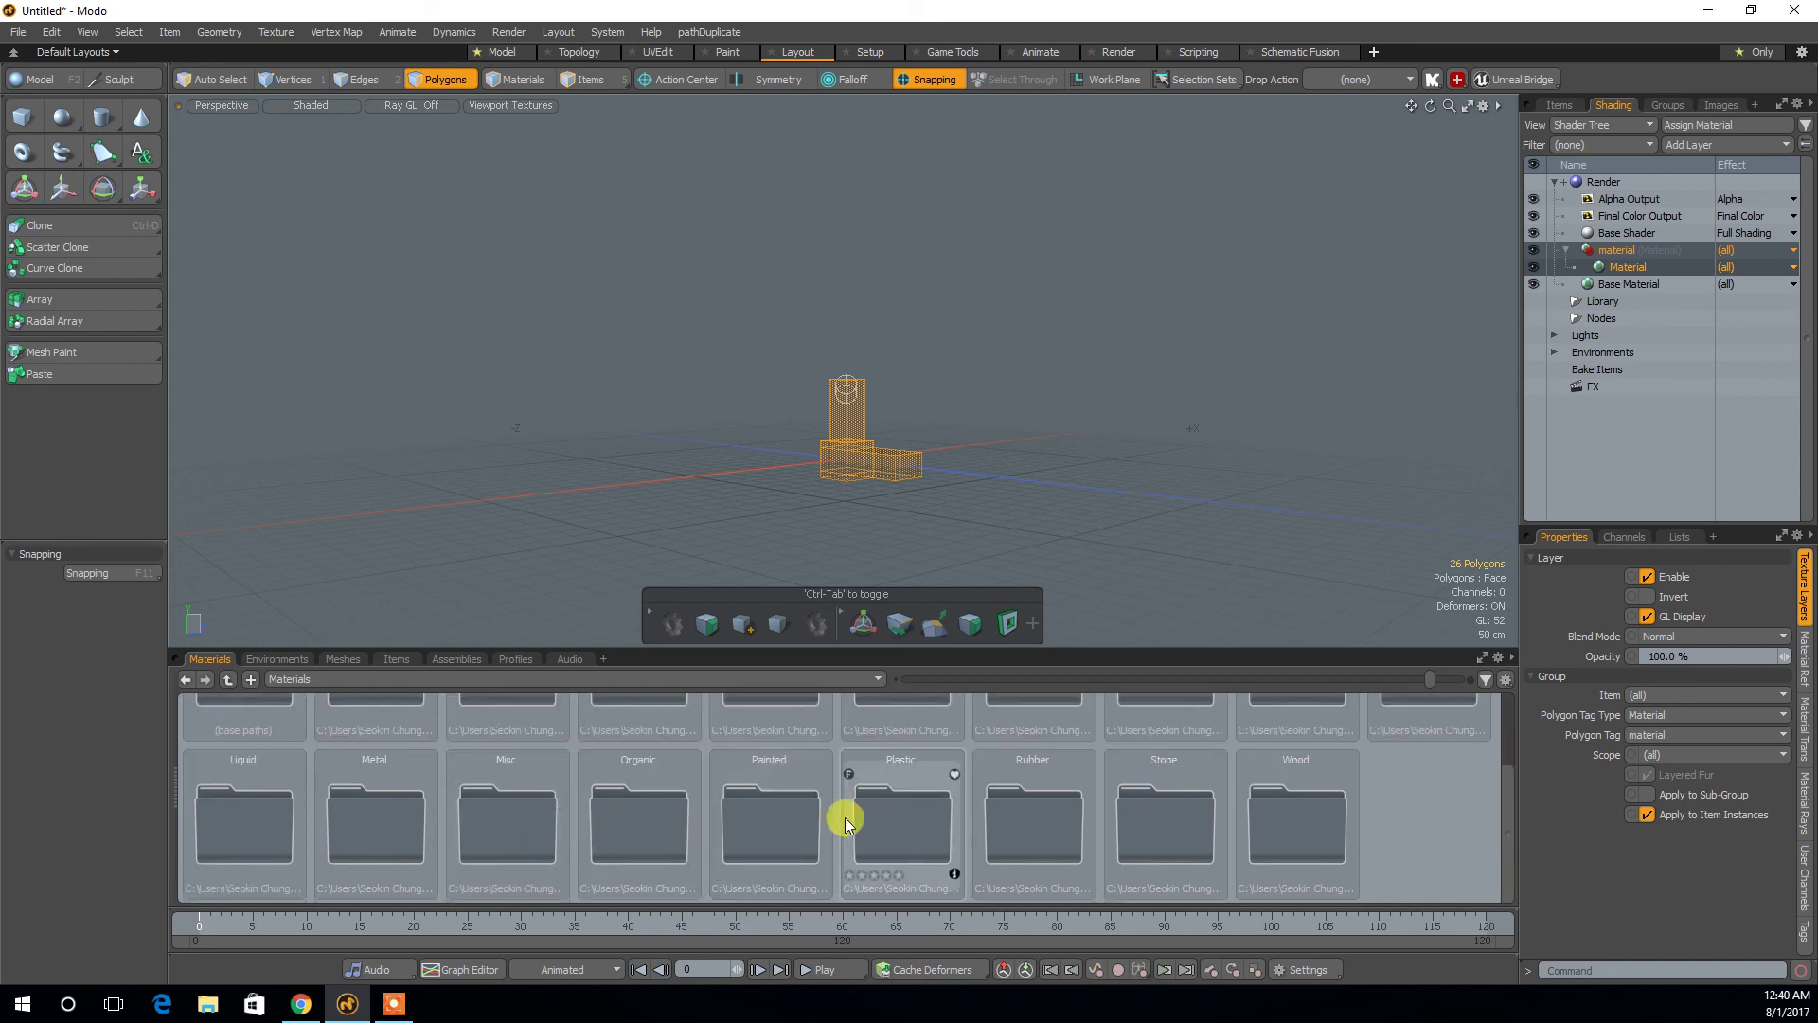
double_click(846, 822)
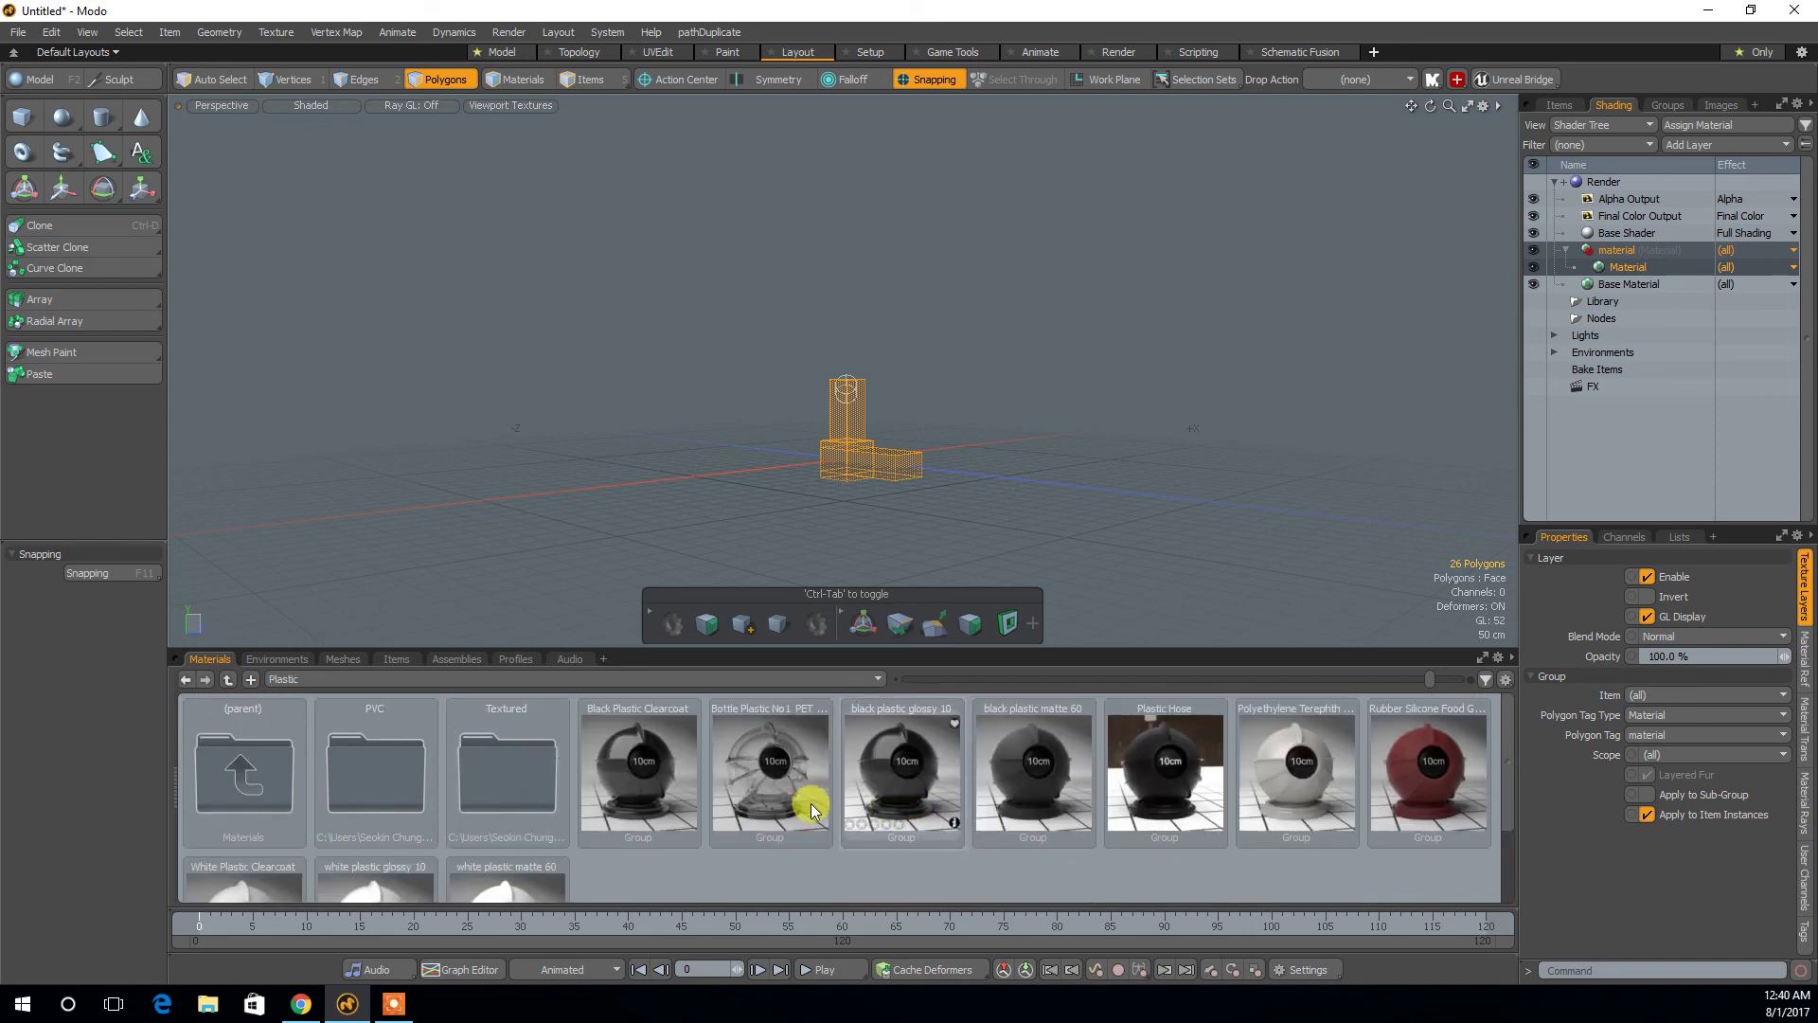
left_click_drag(629, 791, 1640, 260)
left_click(1016, 462)
left_click_drag(1047, 446, 852, 408, "alt")
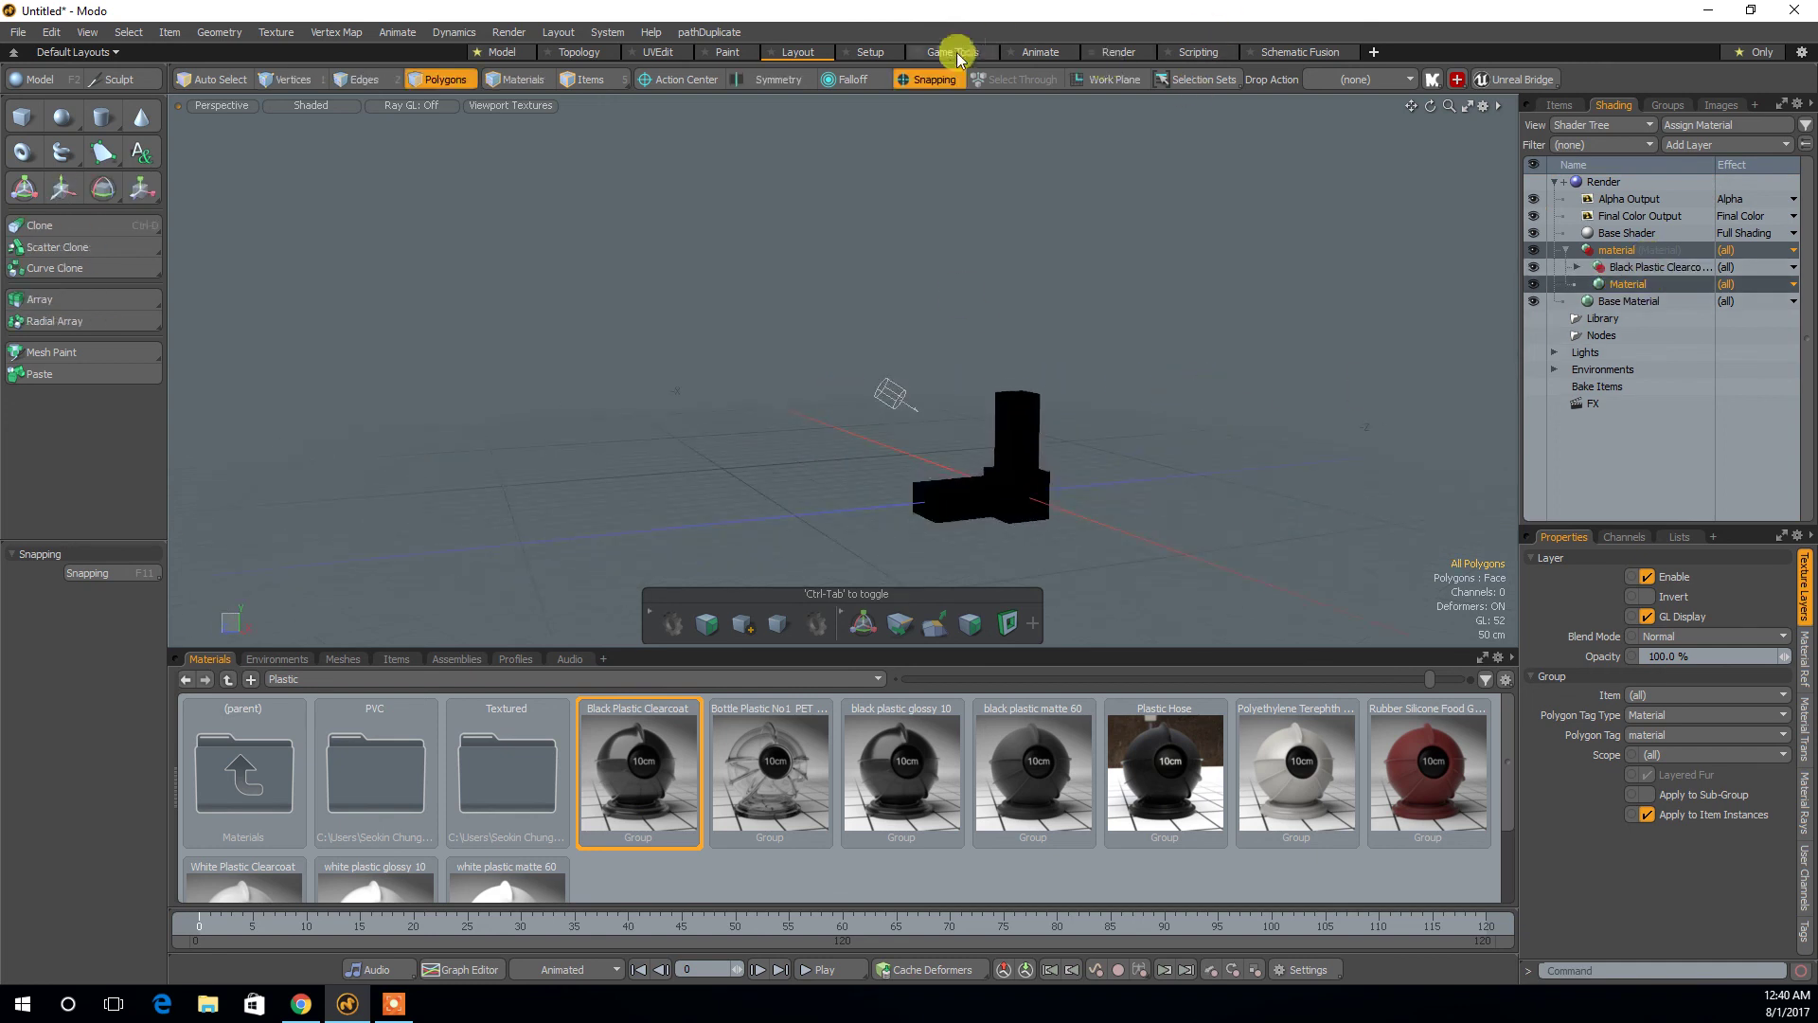
Switch to the Setup layout and look through its Modifiers, Inverse Kinematics and Command Regions tools.
left_click(870, 53)
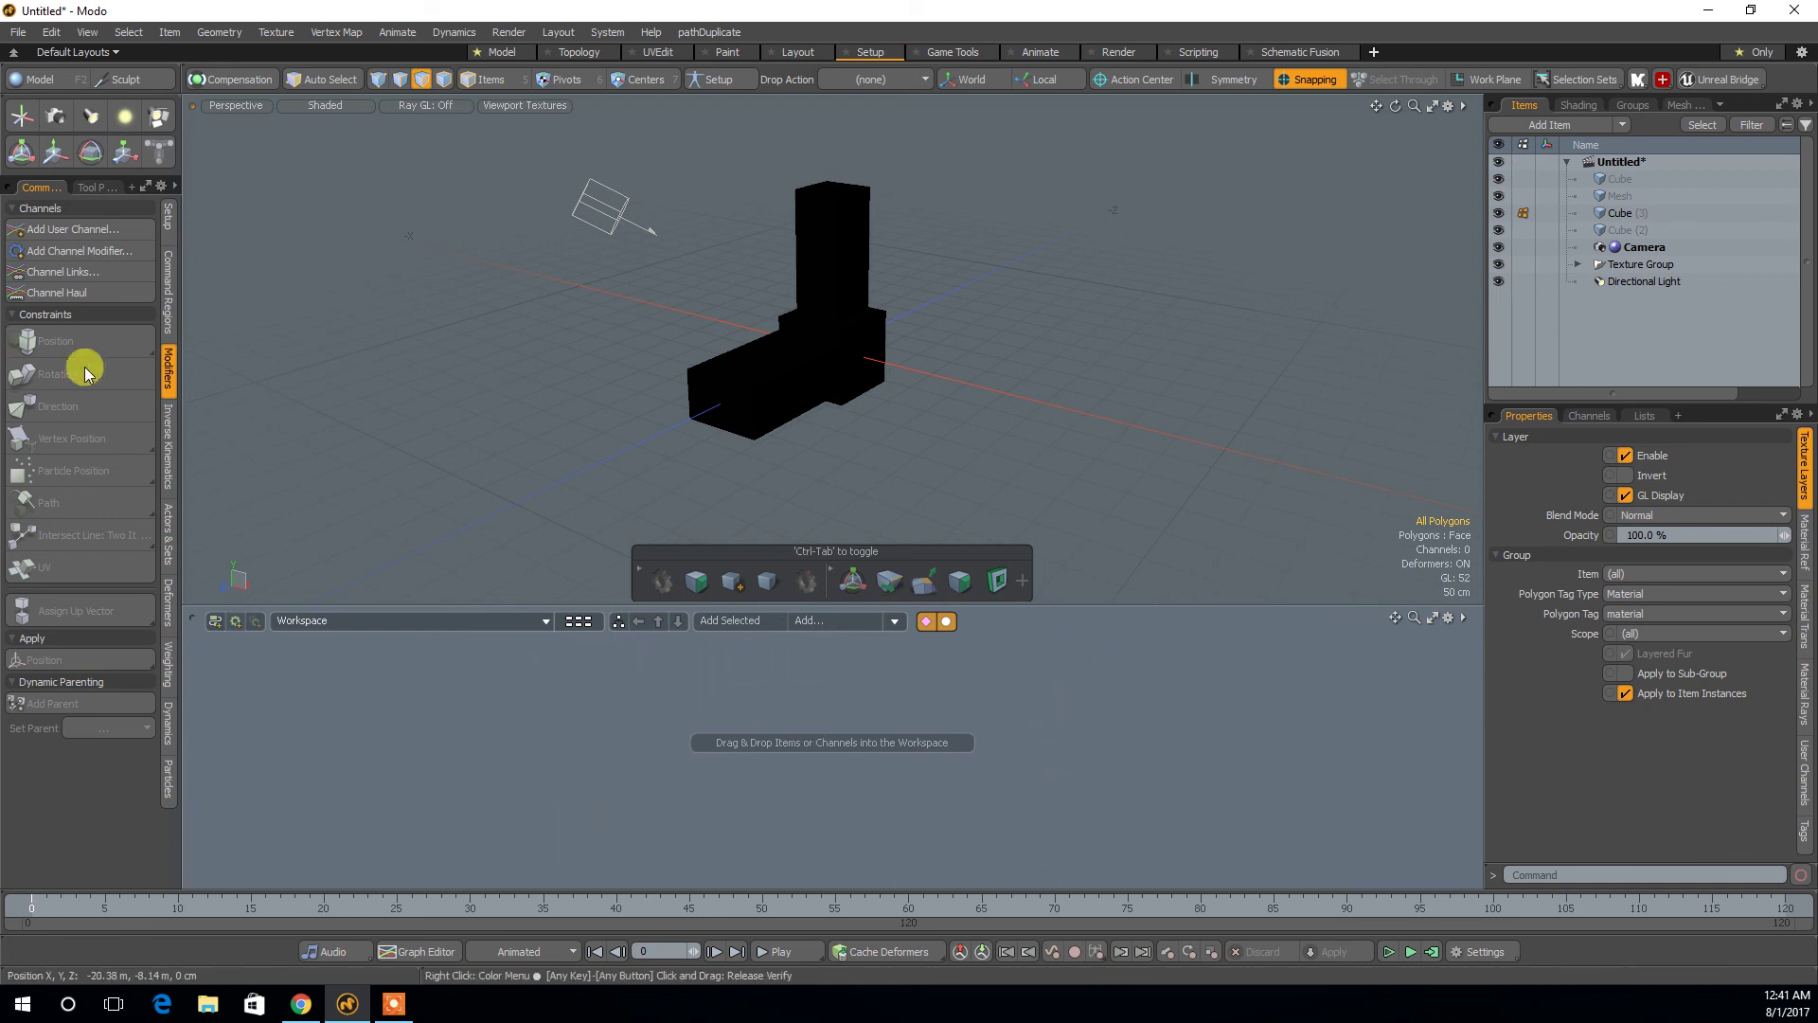
left_click(170, 313)
left_click(175, 361)
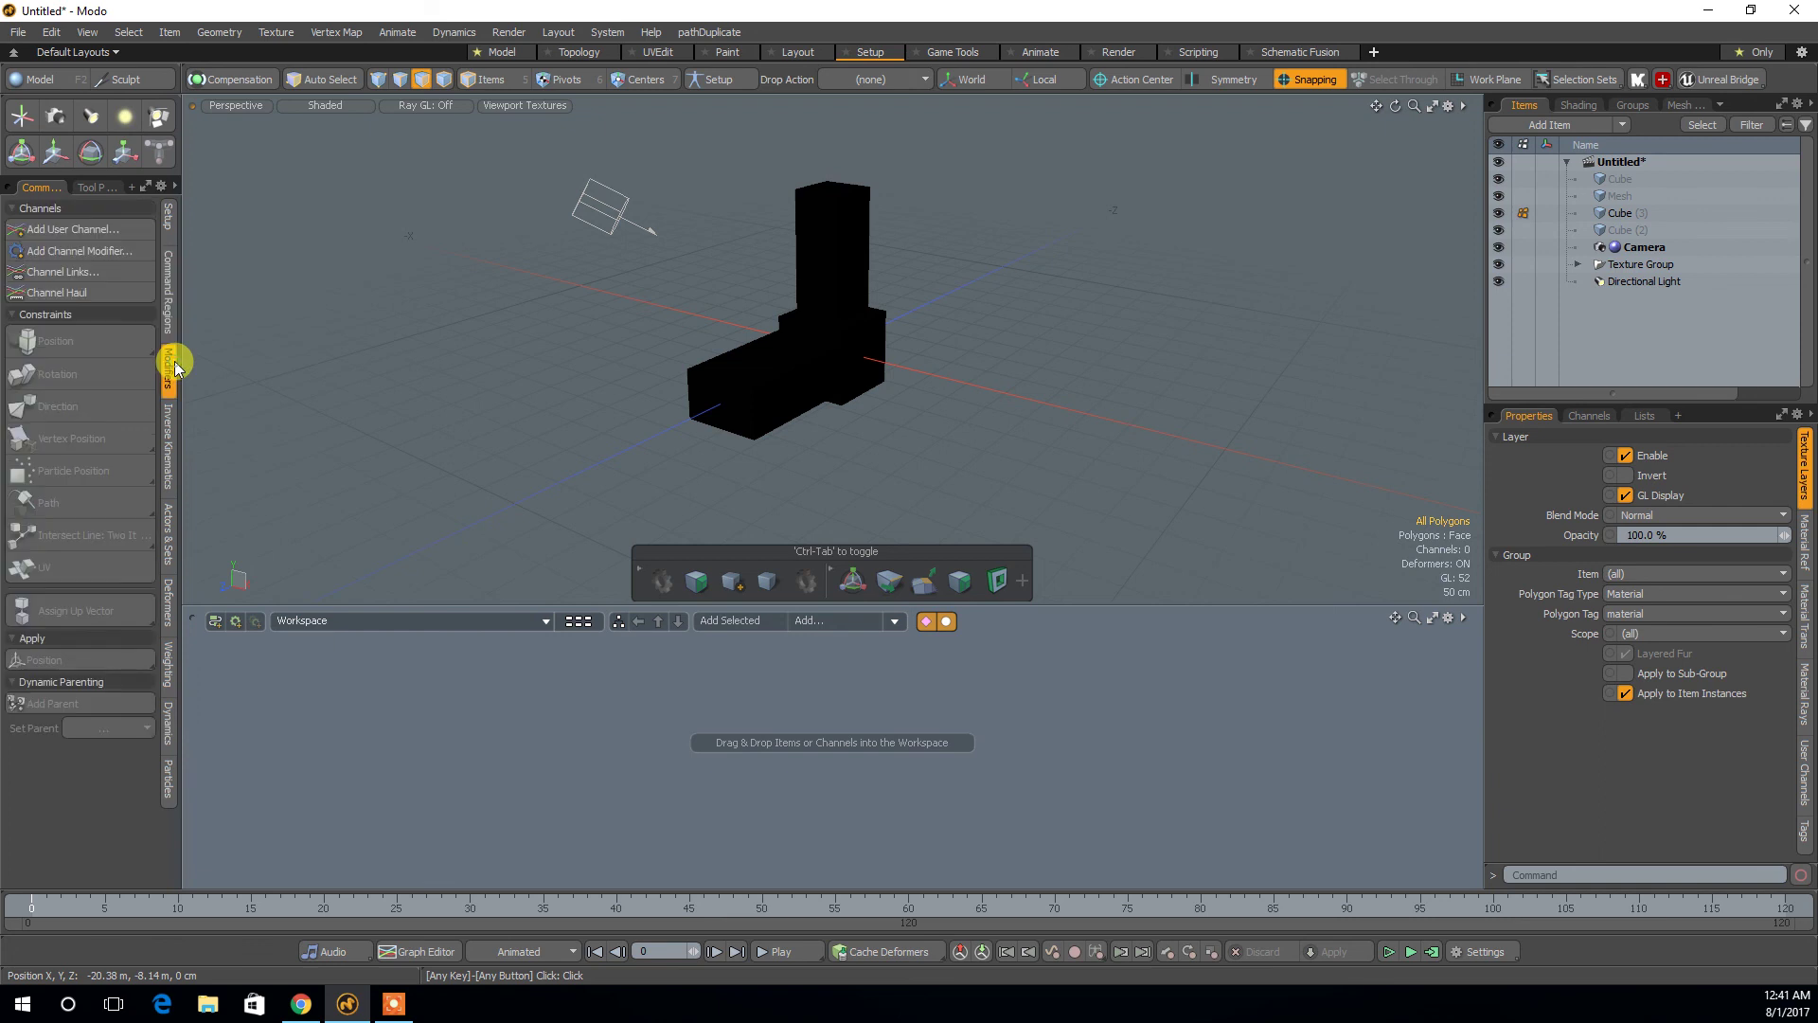
left_click(166, 434)
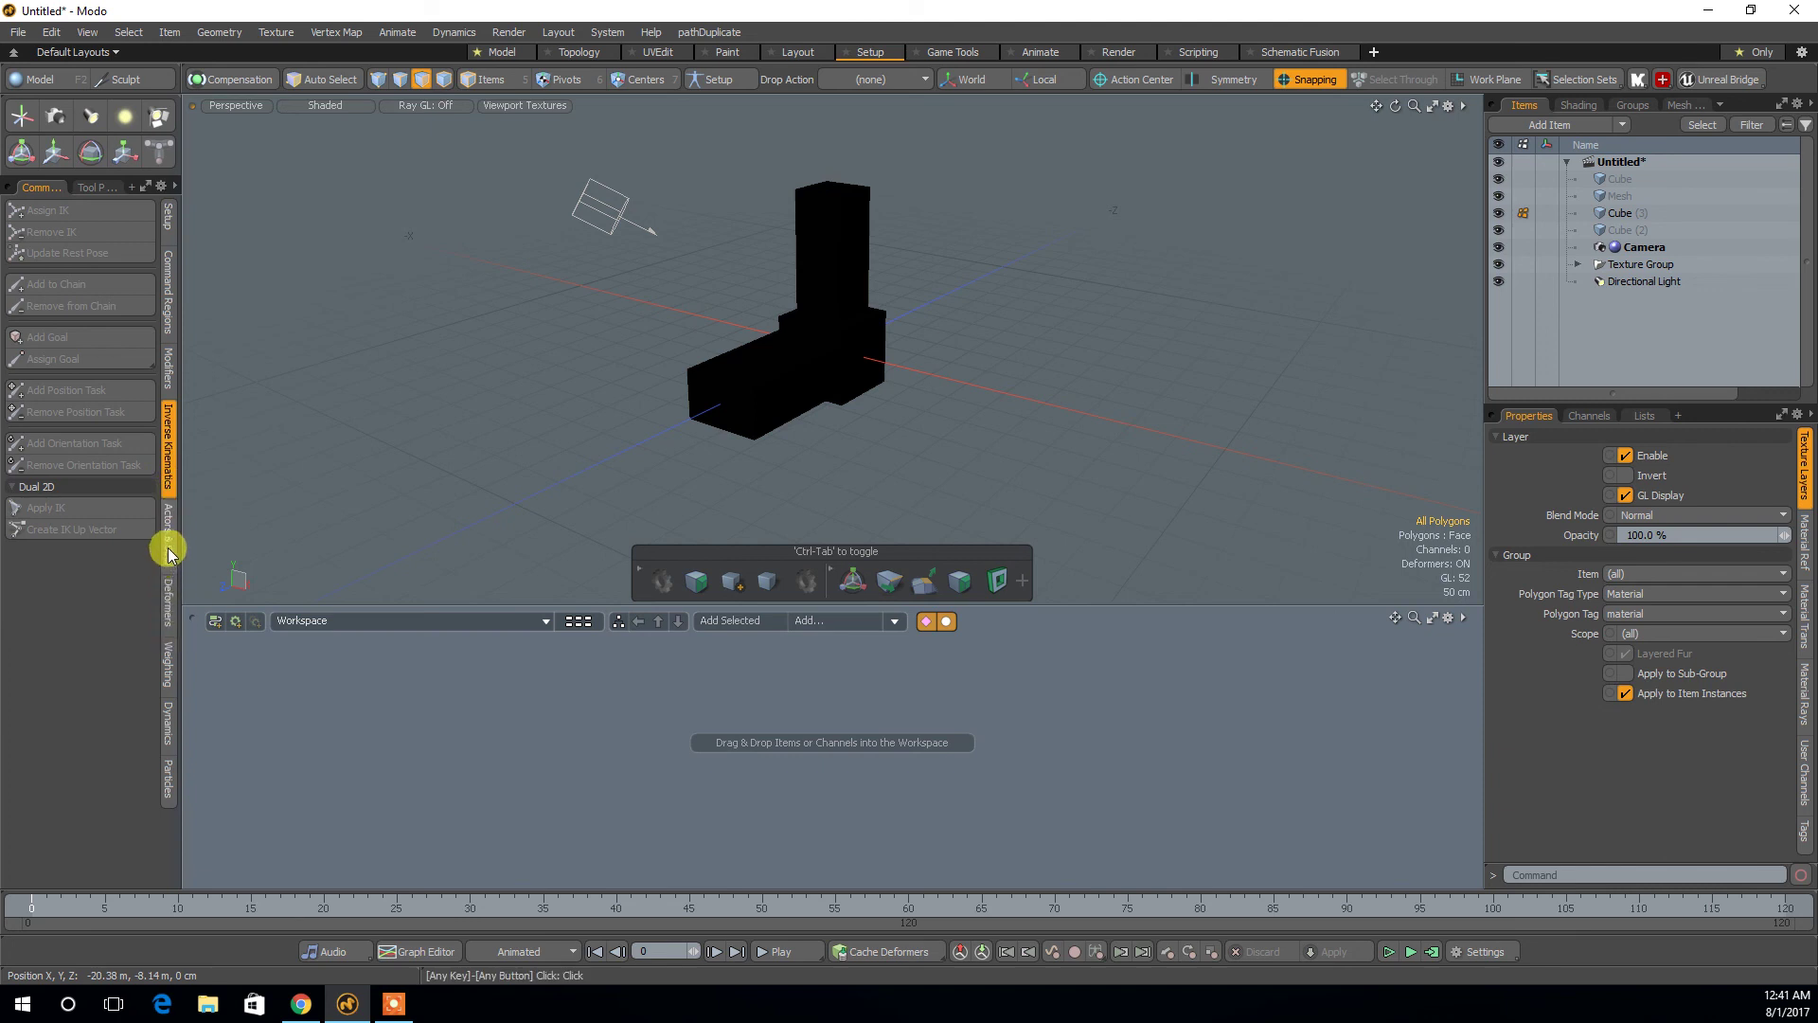
left_click(171, 327)
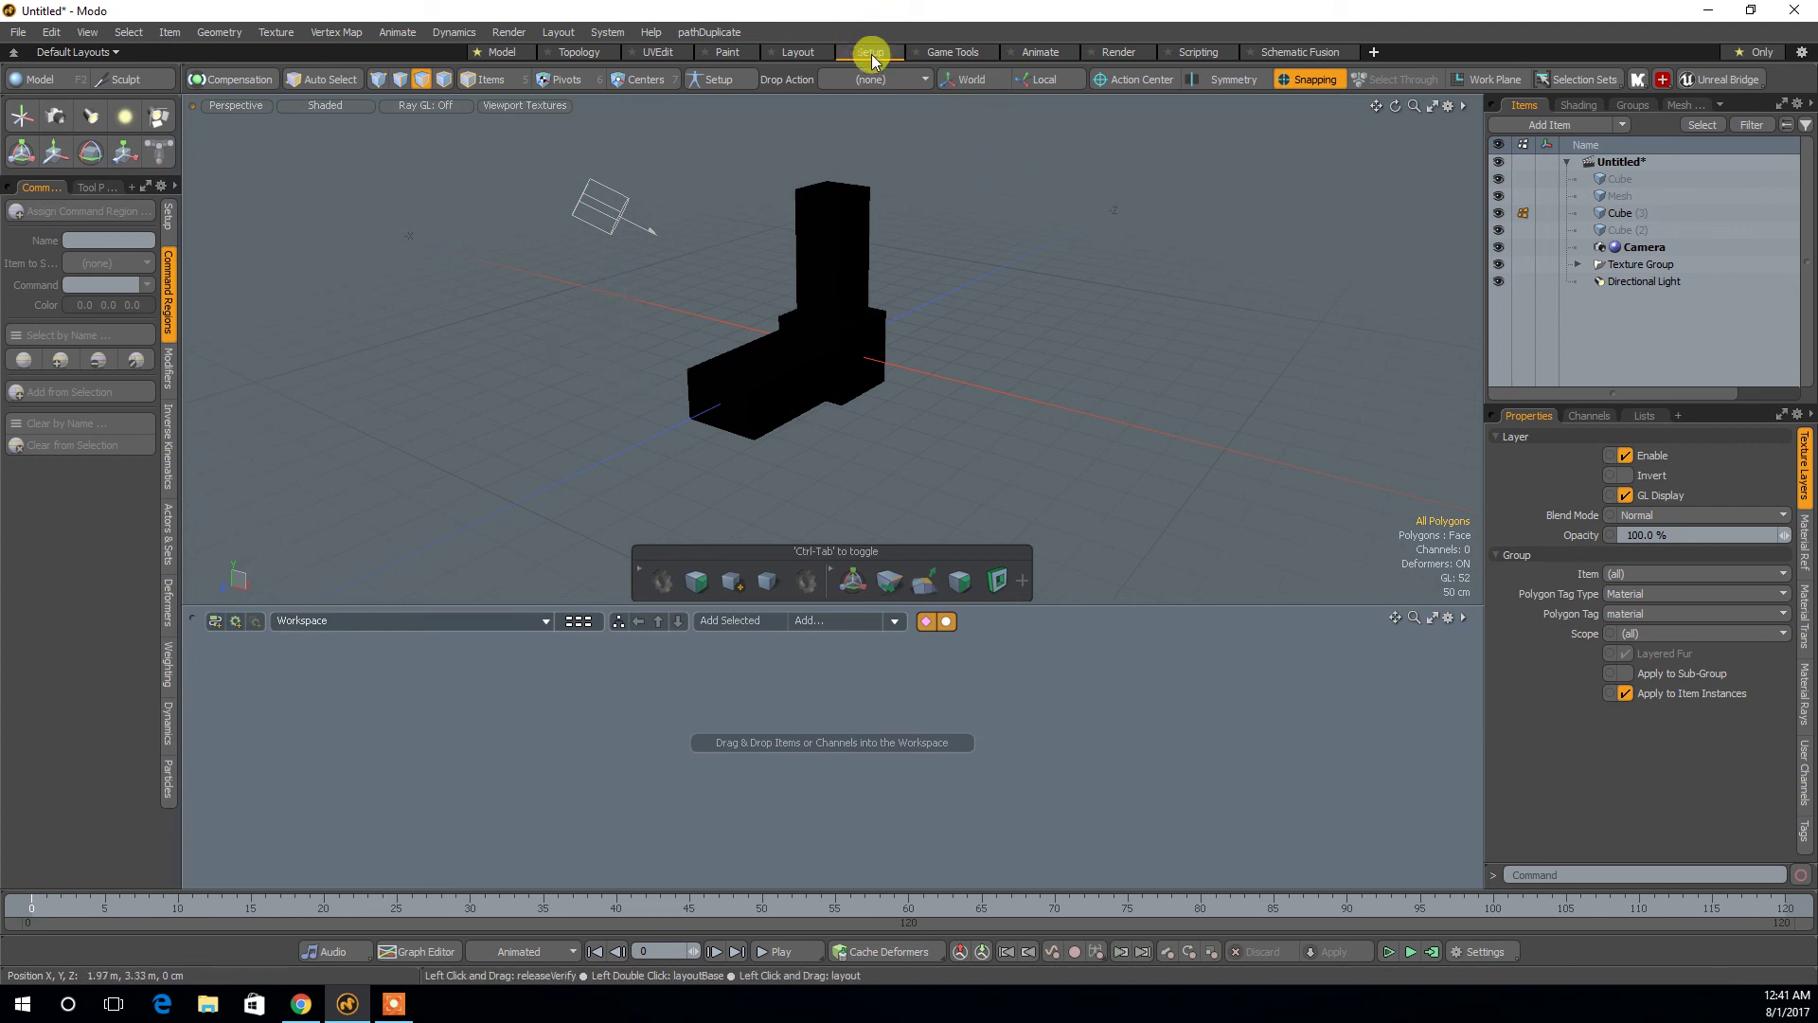
View the whole model in the Game Tools layout, and open the Animate layout.
left_click(950, 54)
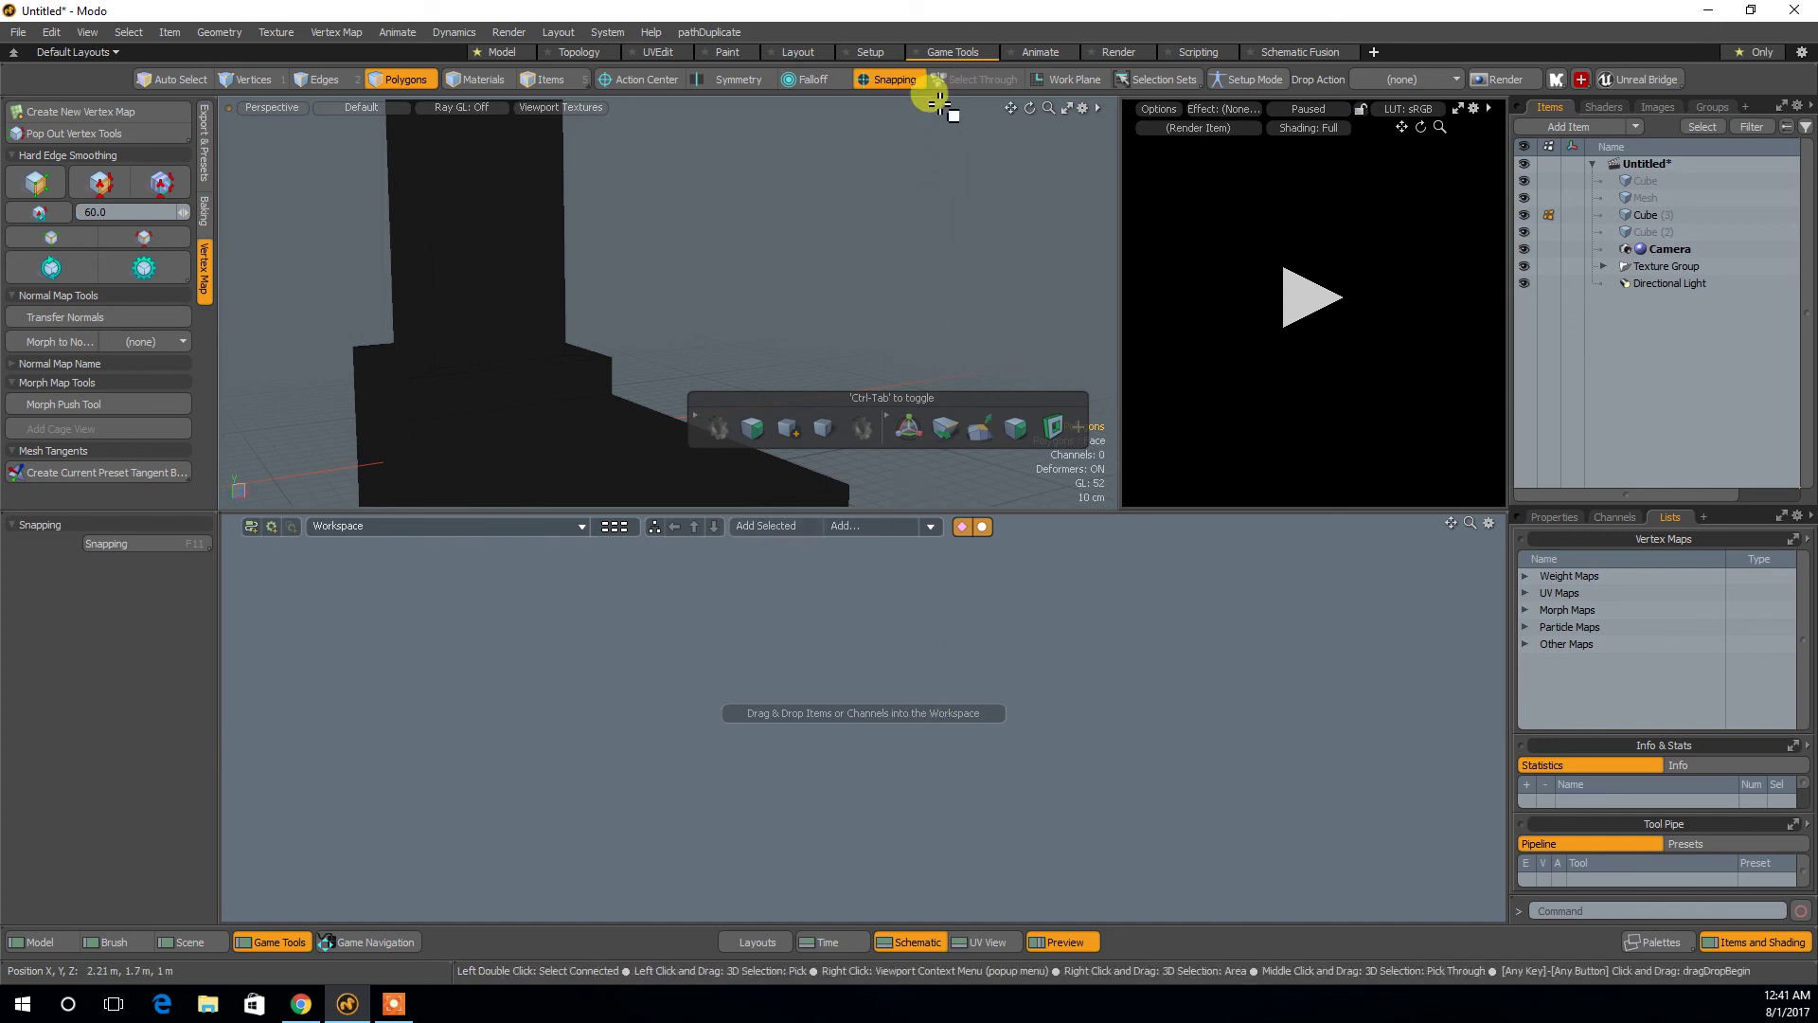
left_click(752, 471)
left_click_drag(860, 299, 641, 292, "alt")
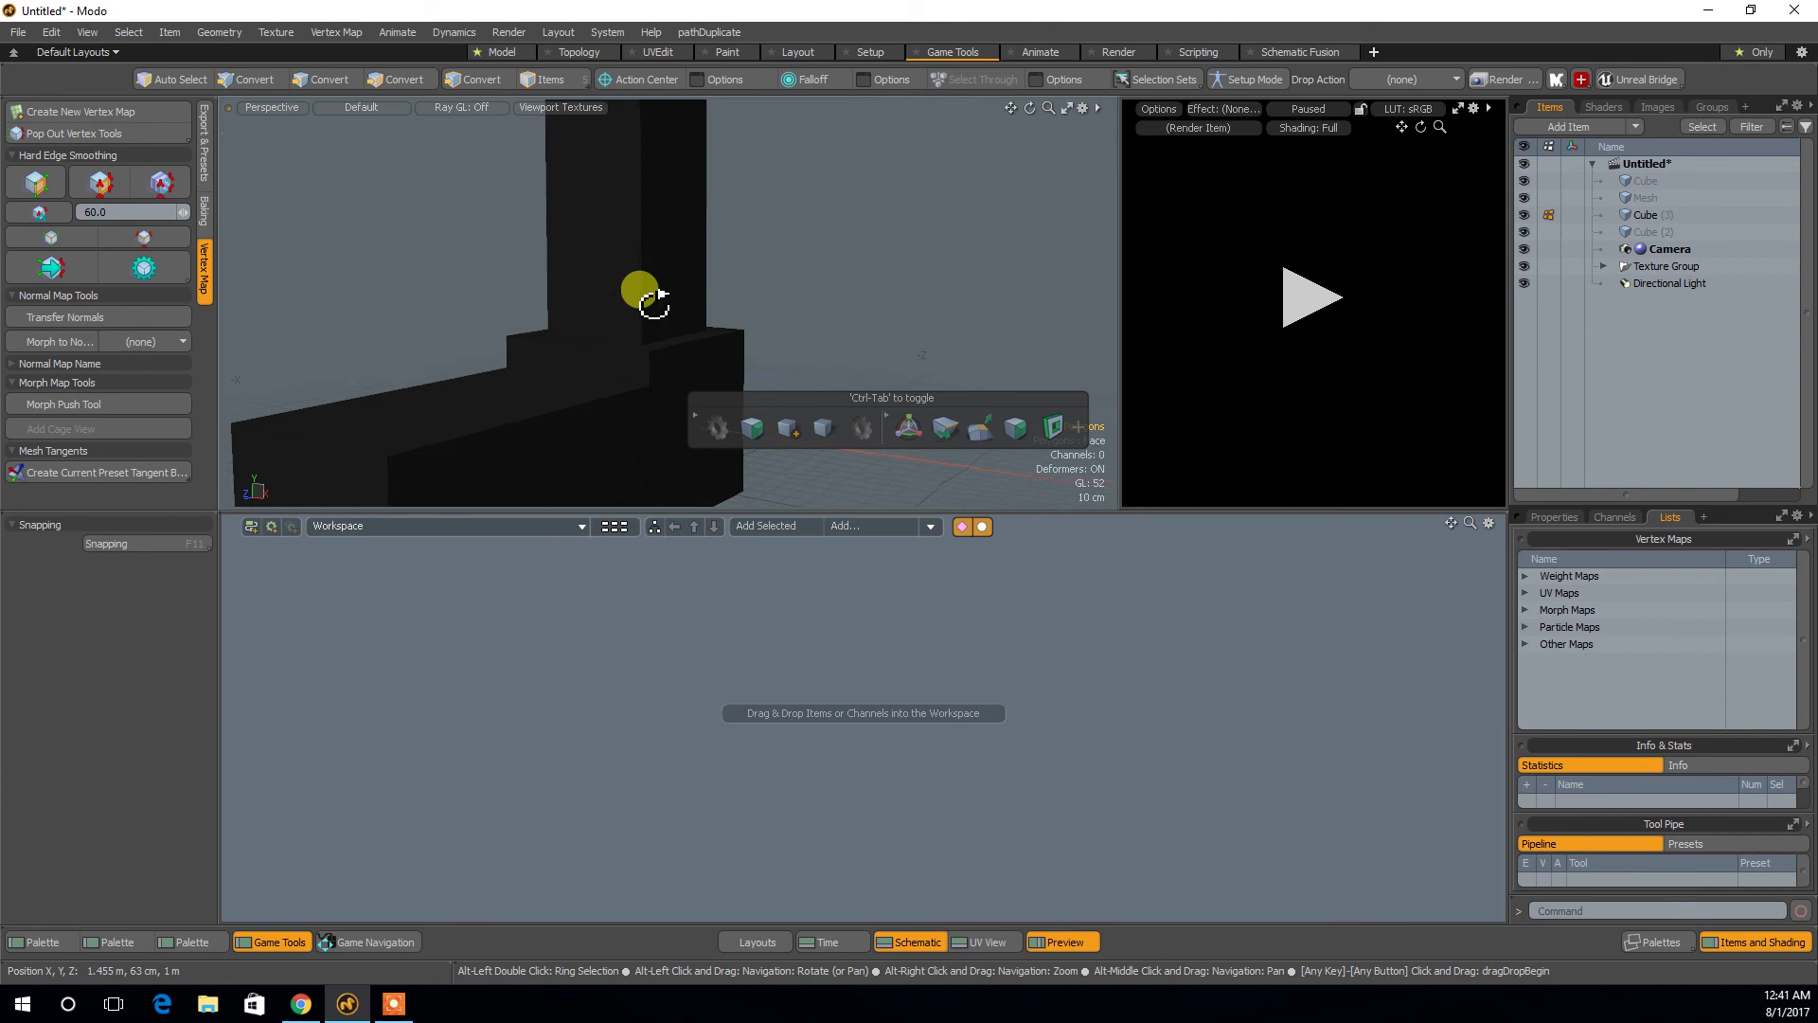
right_click_drag(780, 270, 679, 276, "alt")
left_click_drag(691, 289, 811, 313, "alt")
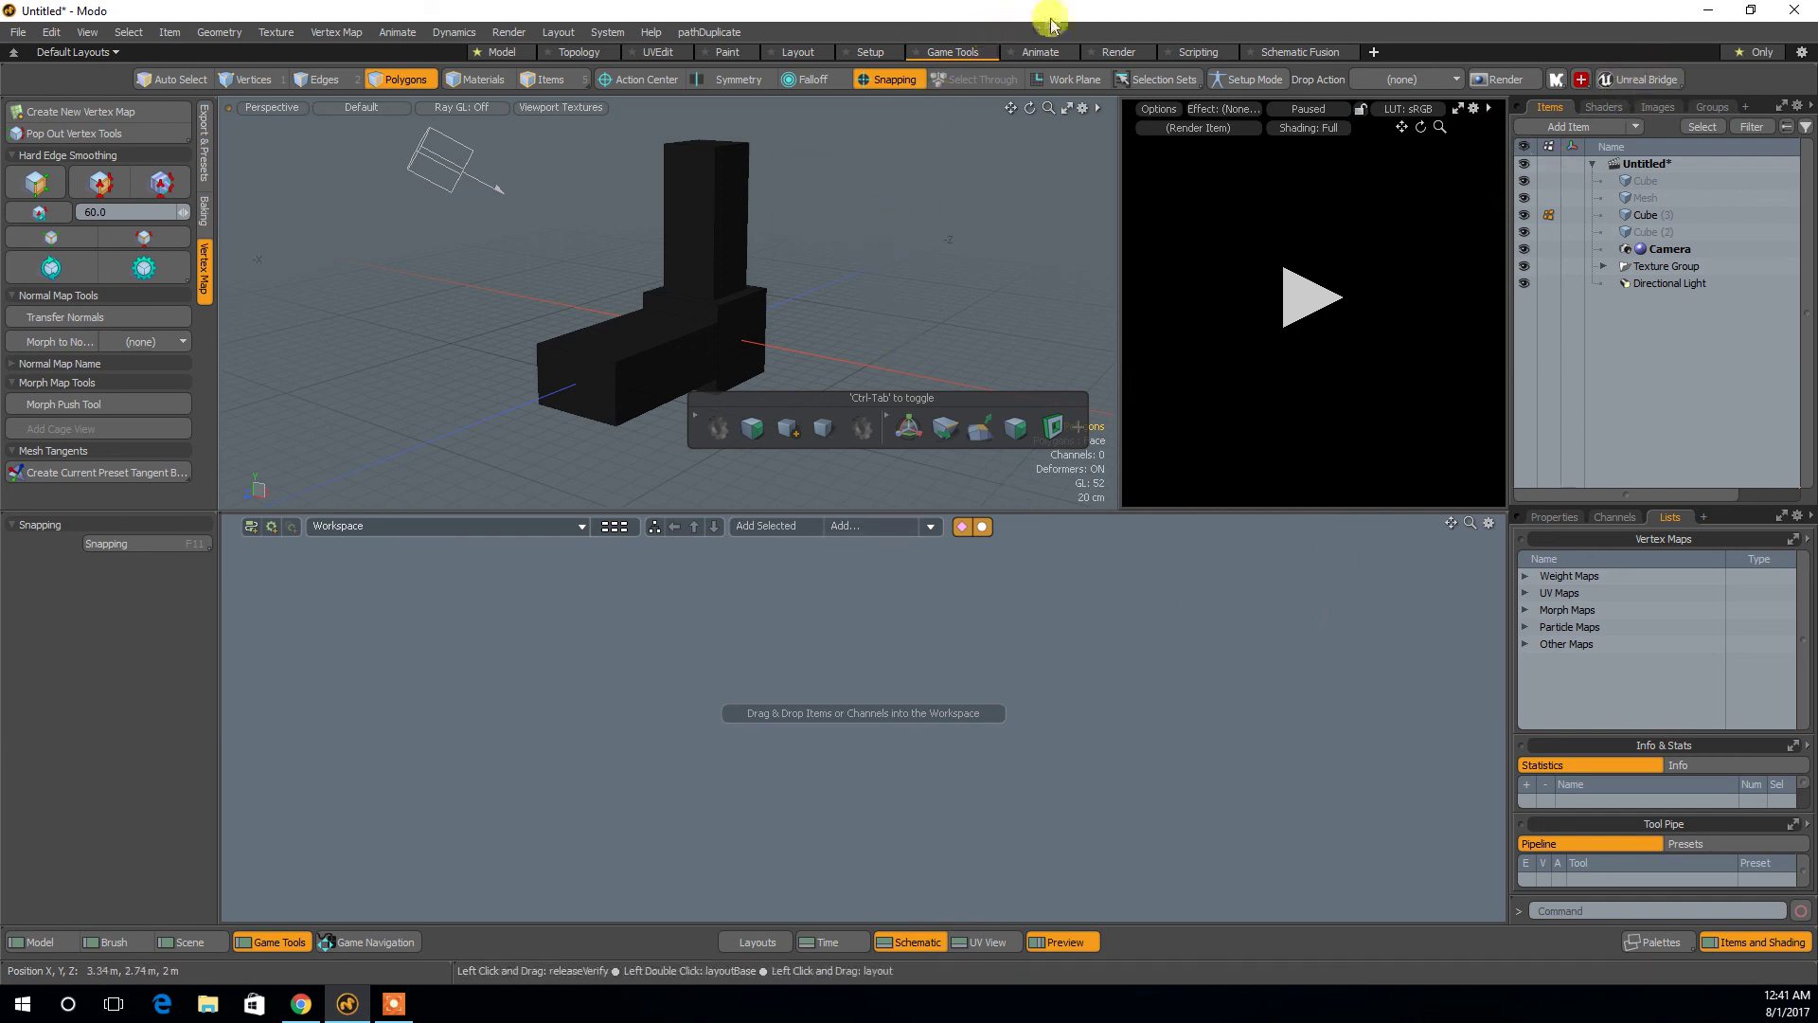
left_click(1041, 52)
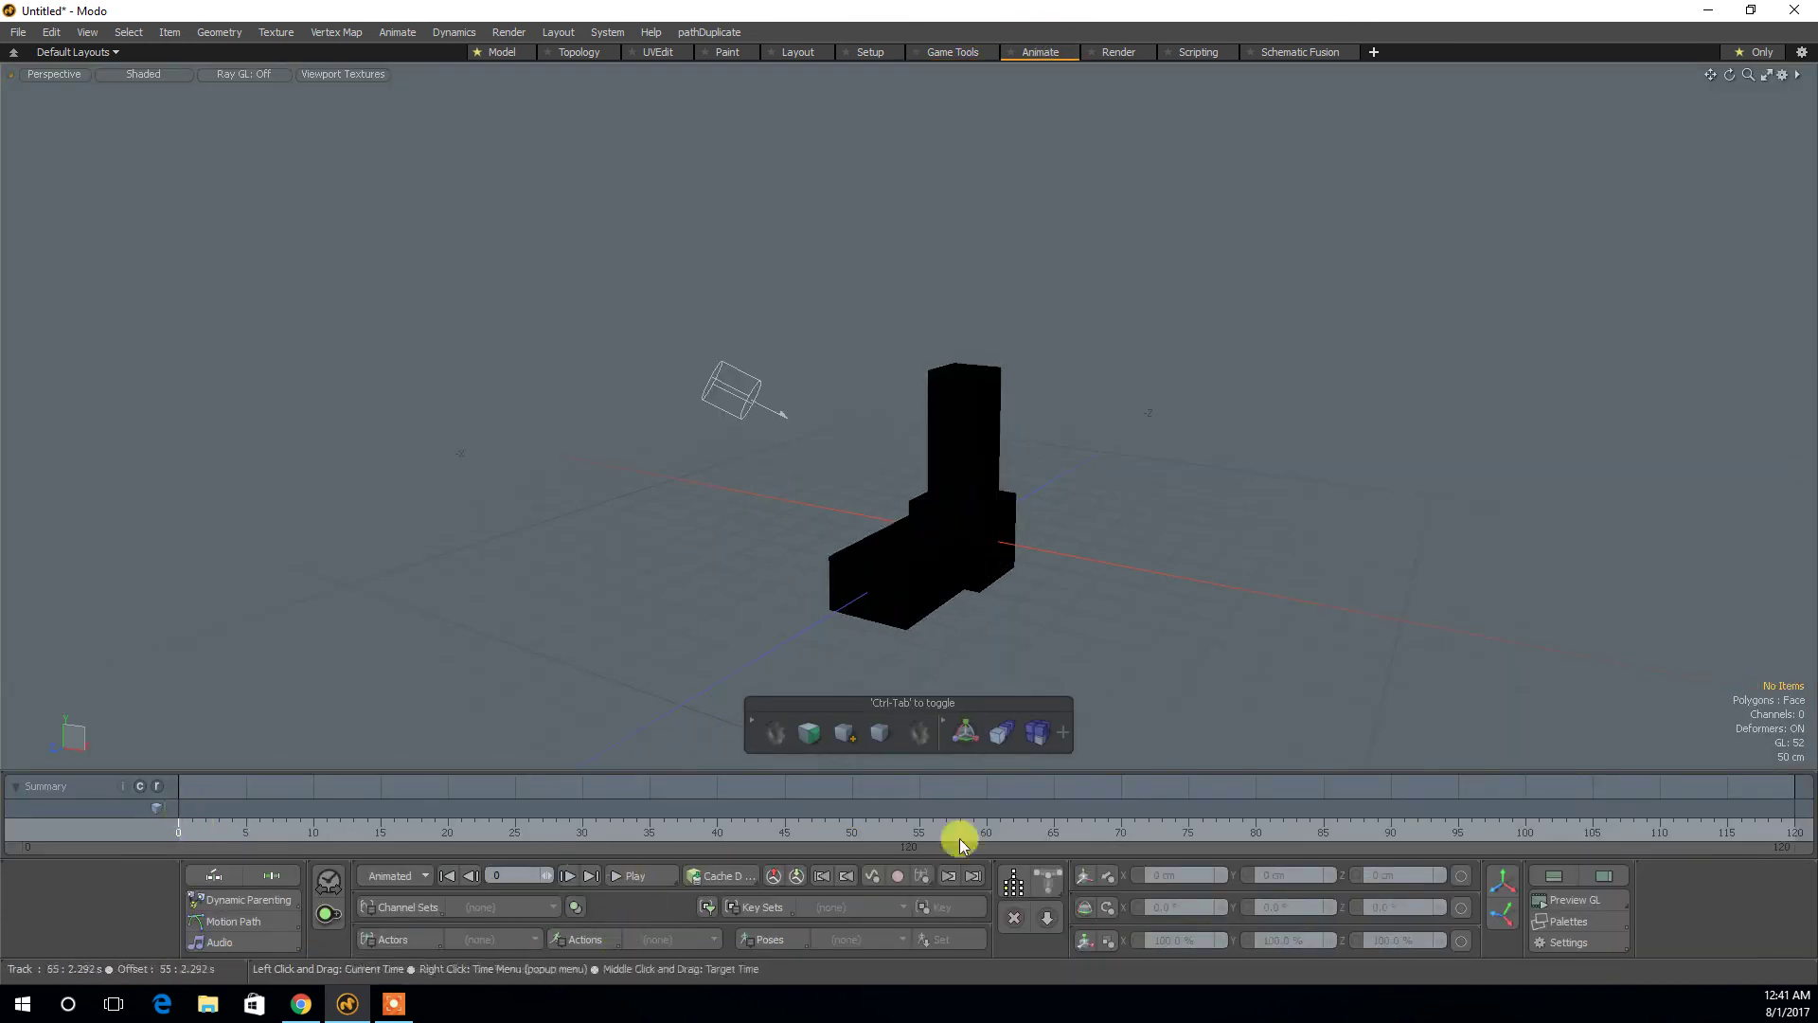
Switch to the Render layout, start the preview of the model, and render the current frame.
left_click(1118, 52)
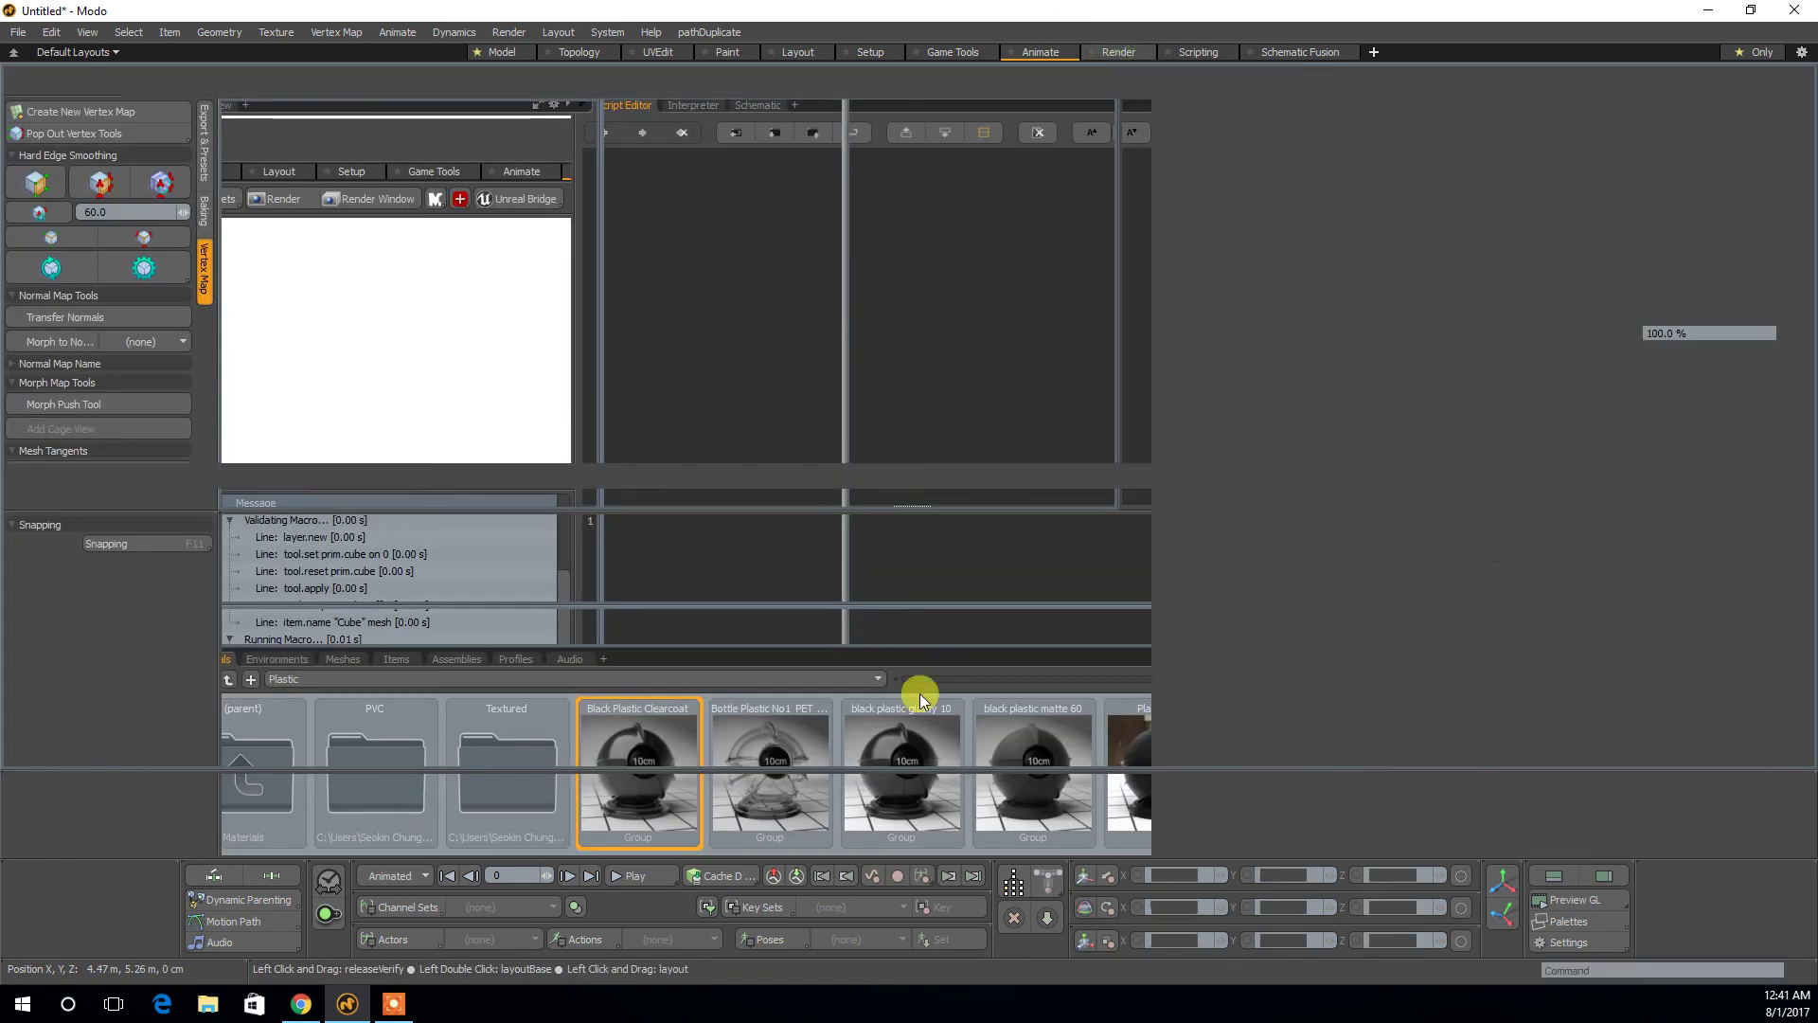
left_click_drag(690, 665, 771, 690, "alt")
left_click(571, 249)
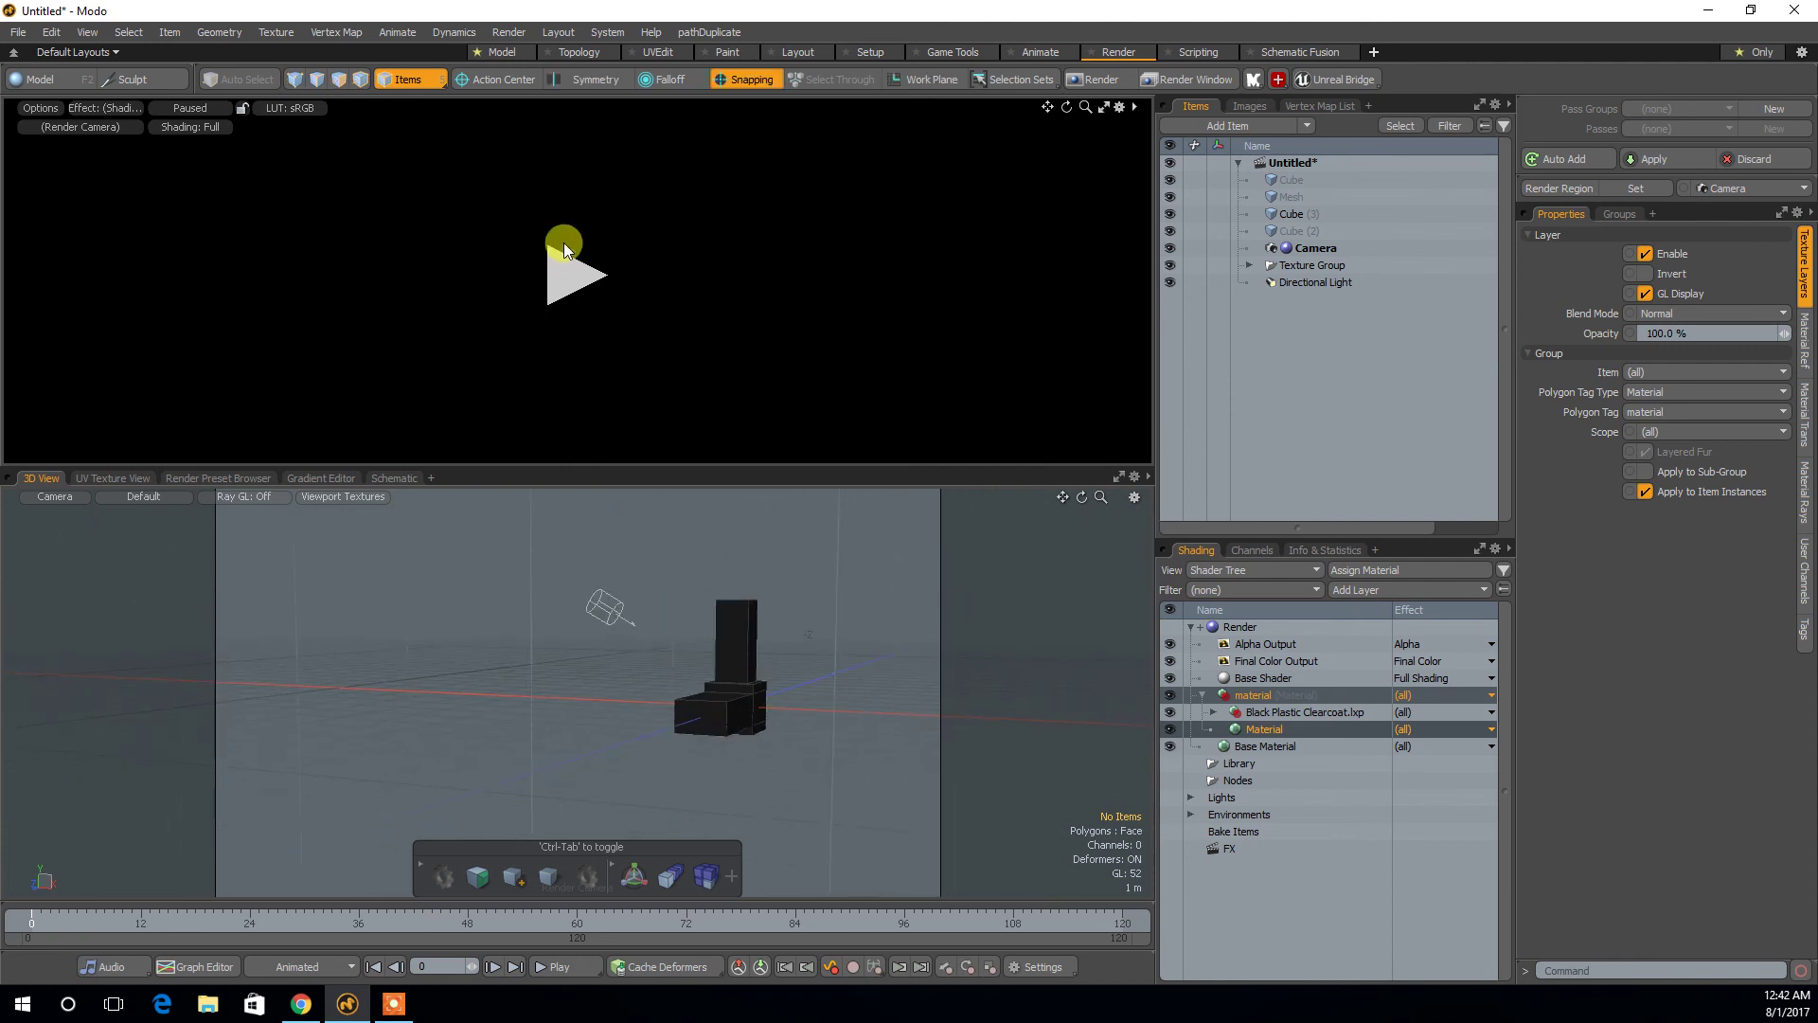
mouse_move(818, 238)
left_mouse_down("alt")
mouse_move(780, 240)
mouse_move(817, 237)
mouse_move(787, 268)
mouse_move(747, 256)
mouse_move(821, 257)
left_mouse_up("alt")
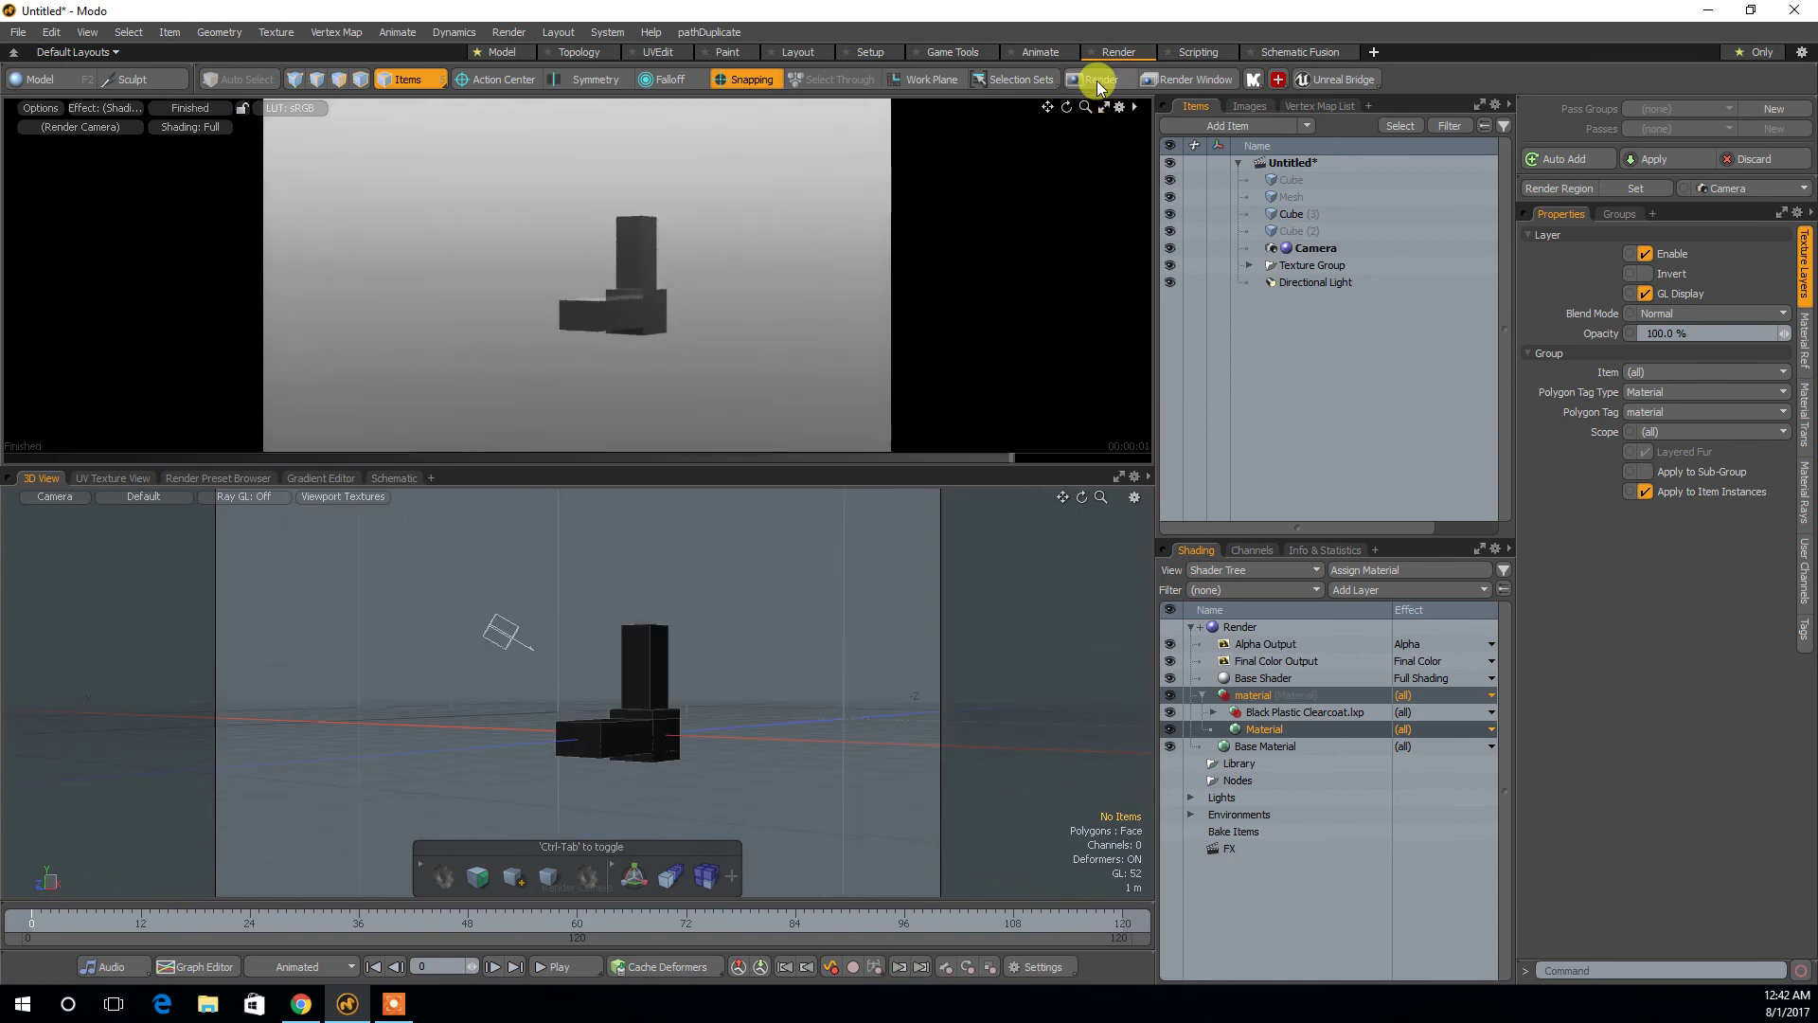
left_click(1097, 81)
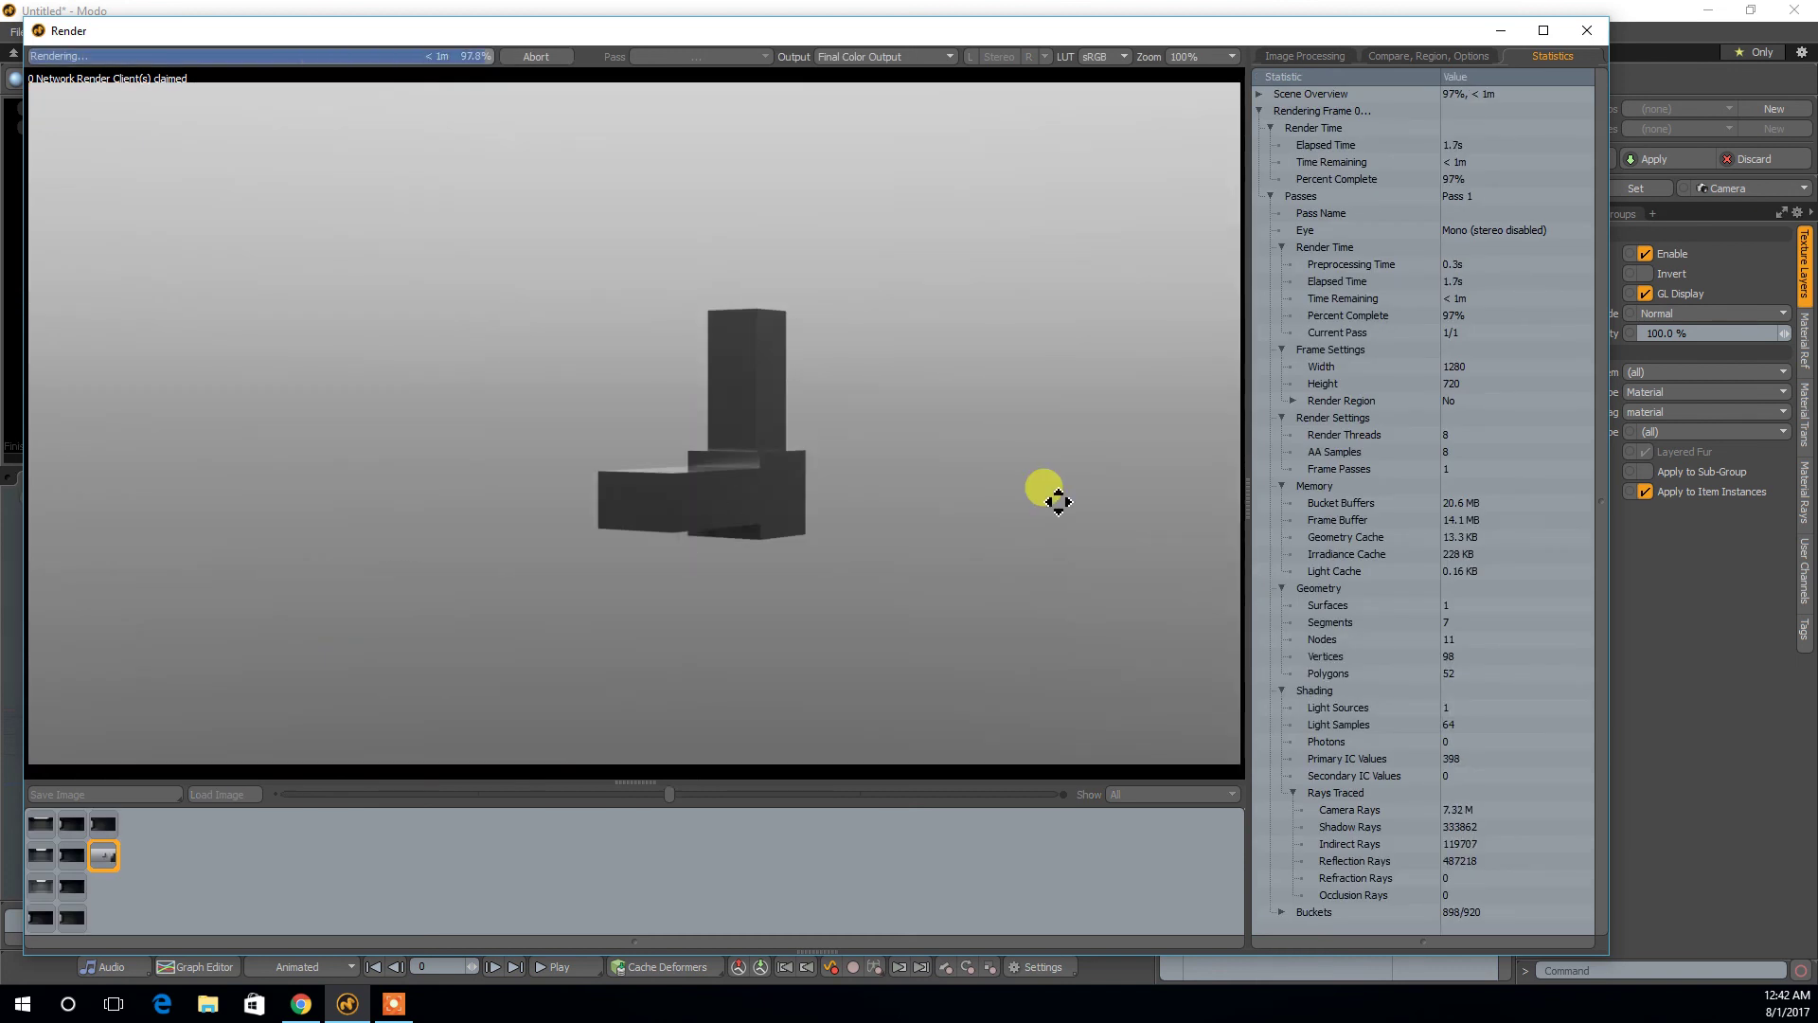
left_click(1595, 34)
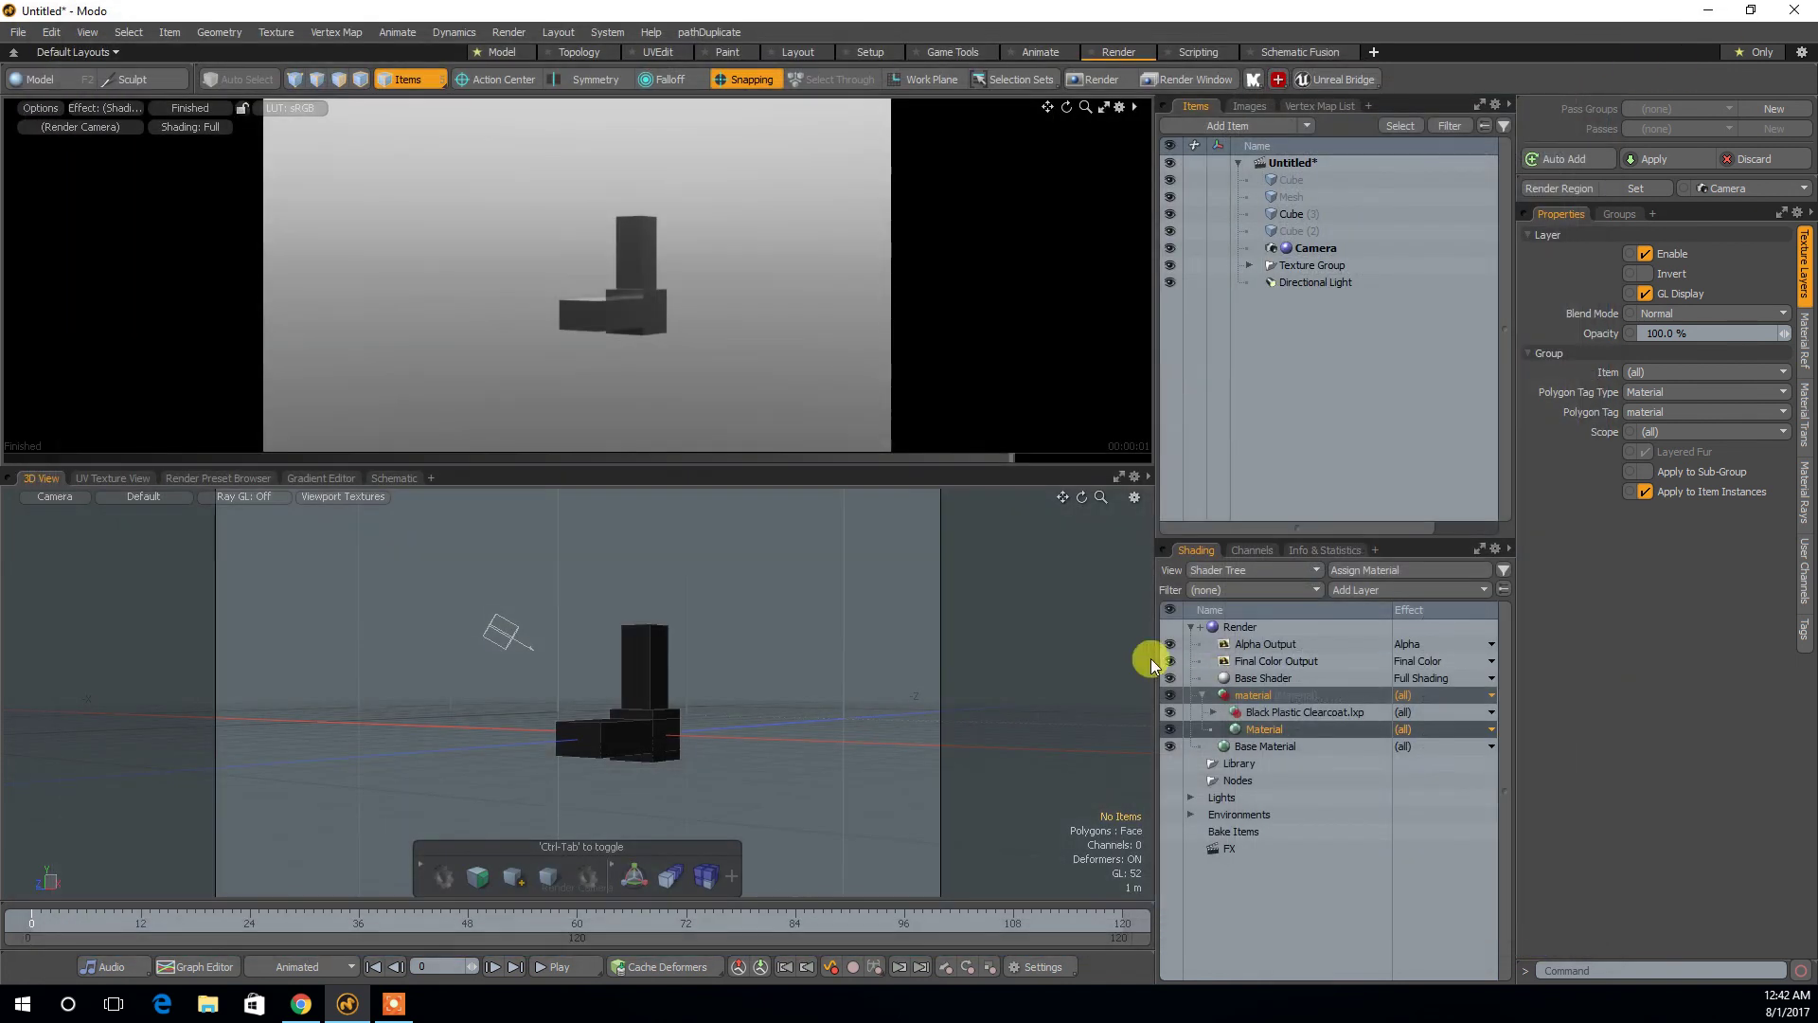
View the Scripting layout, switch to Schematic Fusion, and try starting a new fusion on the model.
left_click(1192, 55)
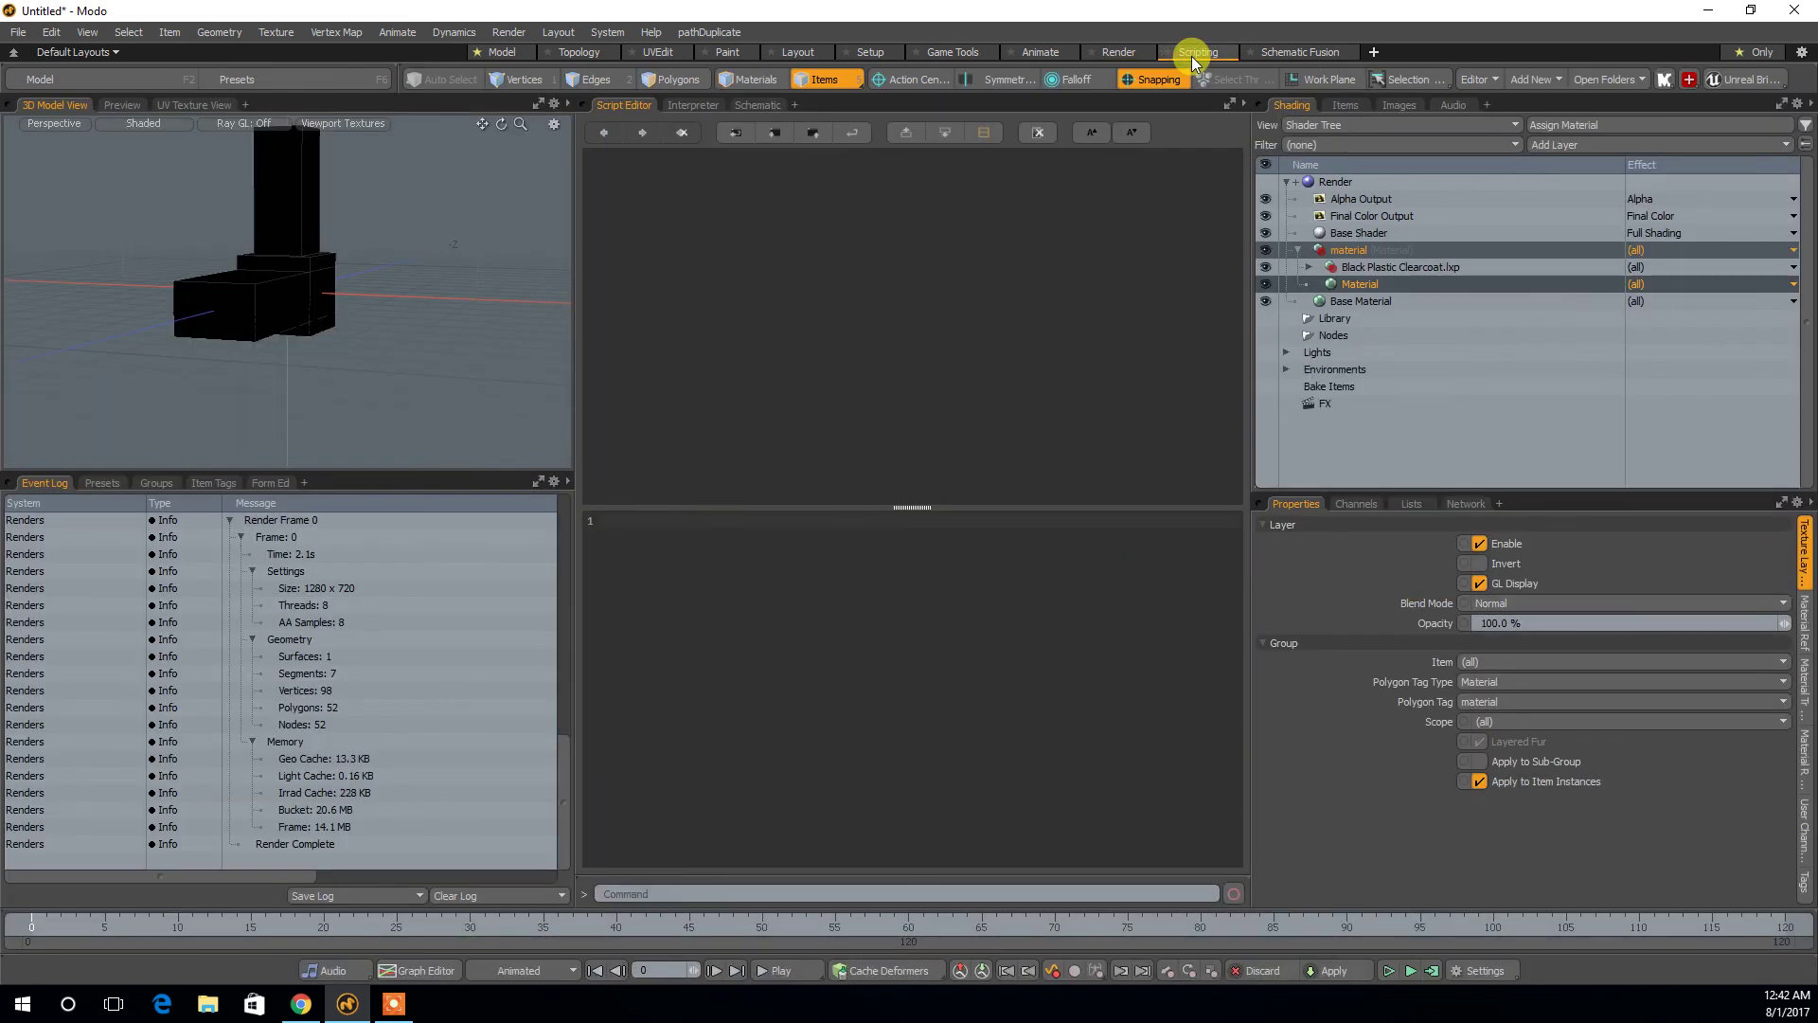
left_click(1282, 53)
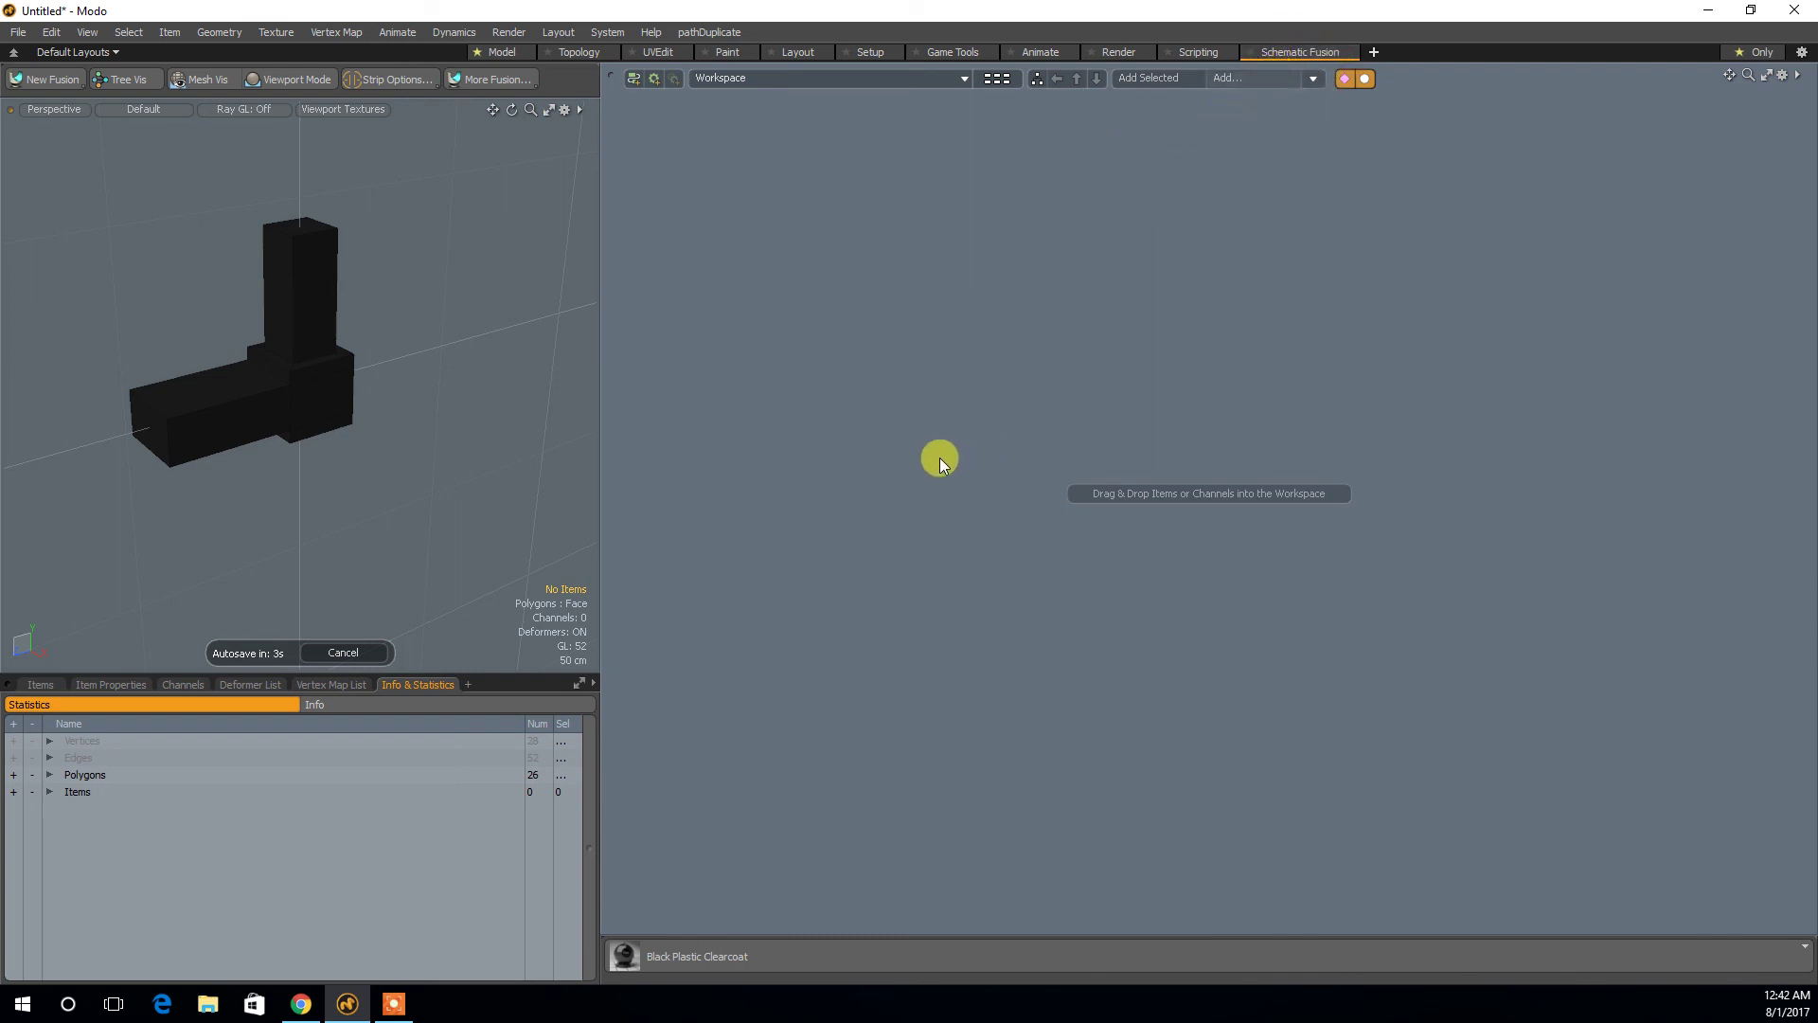
left_click(63, 79)
left_click(192, 411)
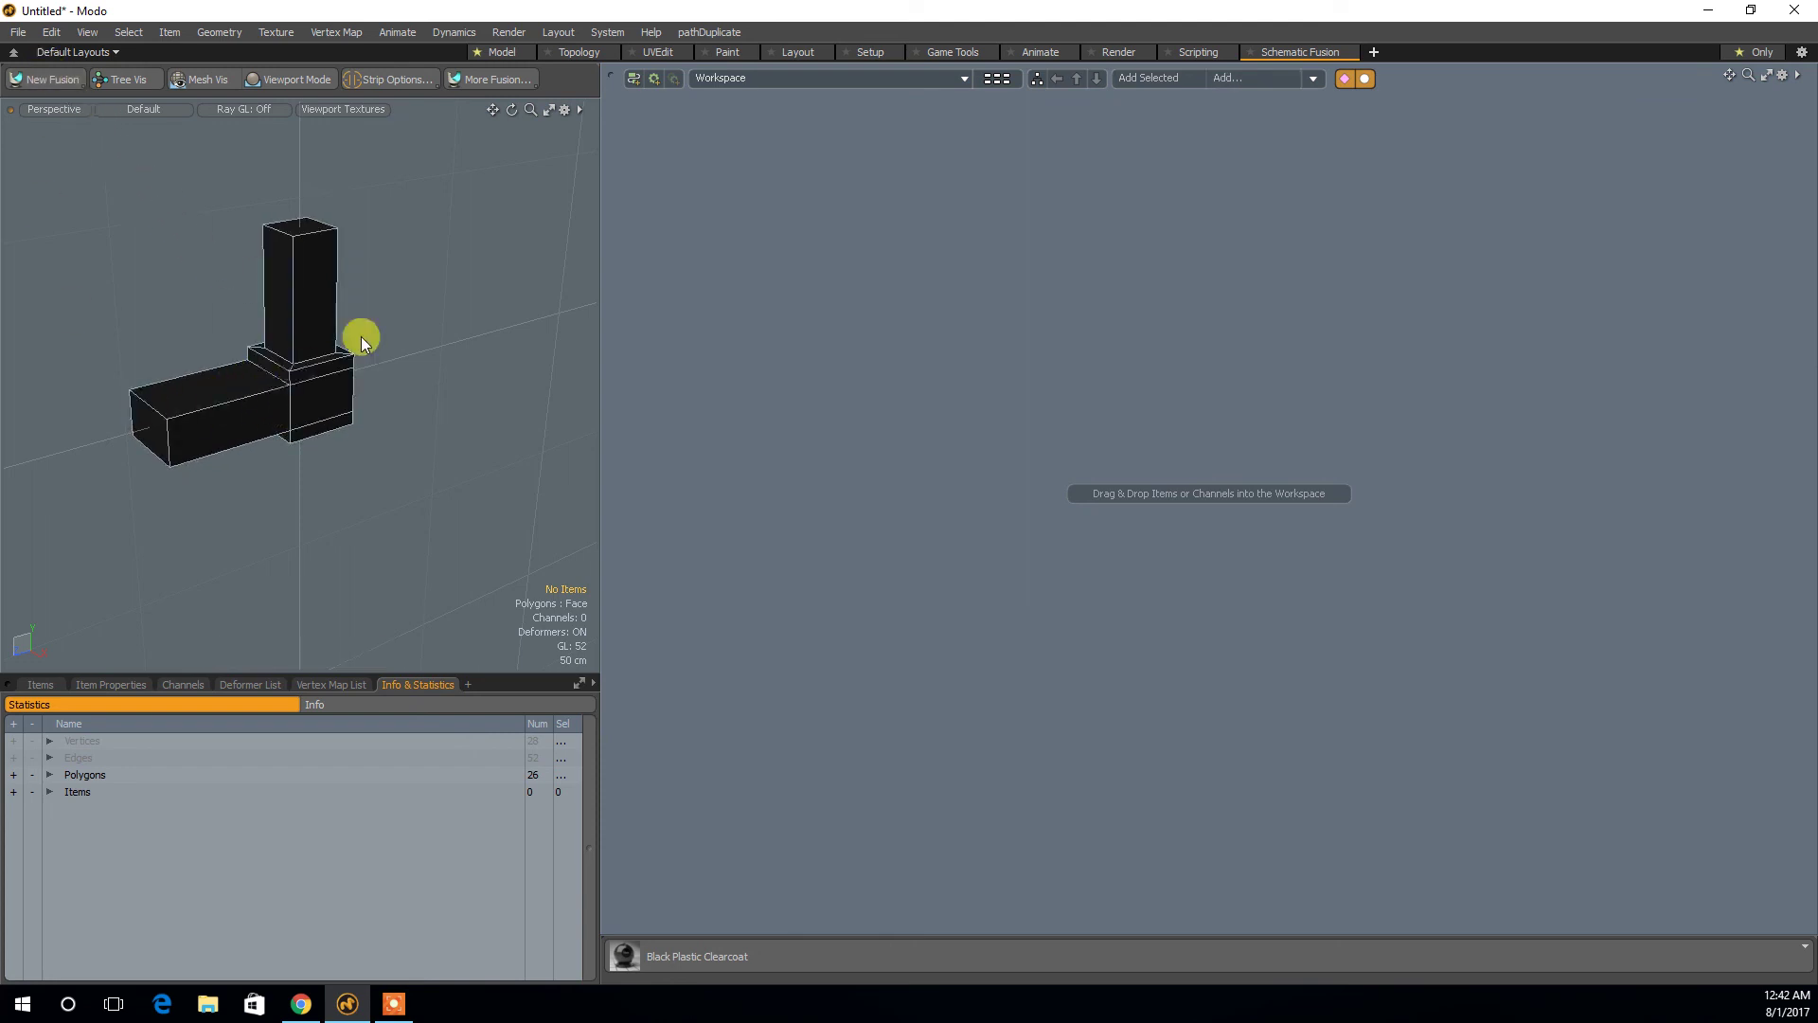
left_click(441, 300)
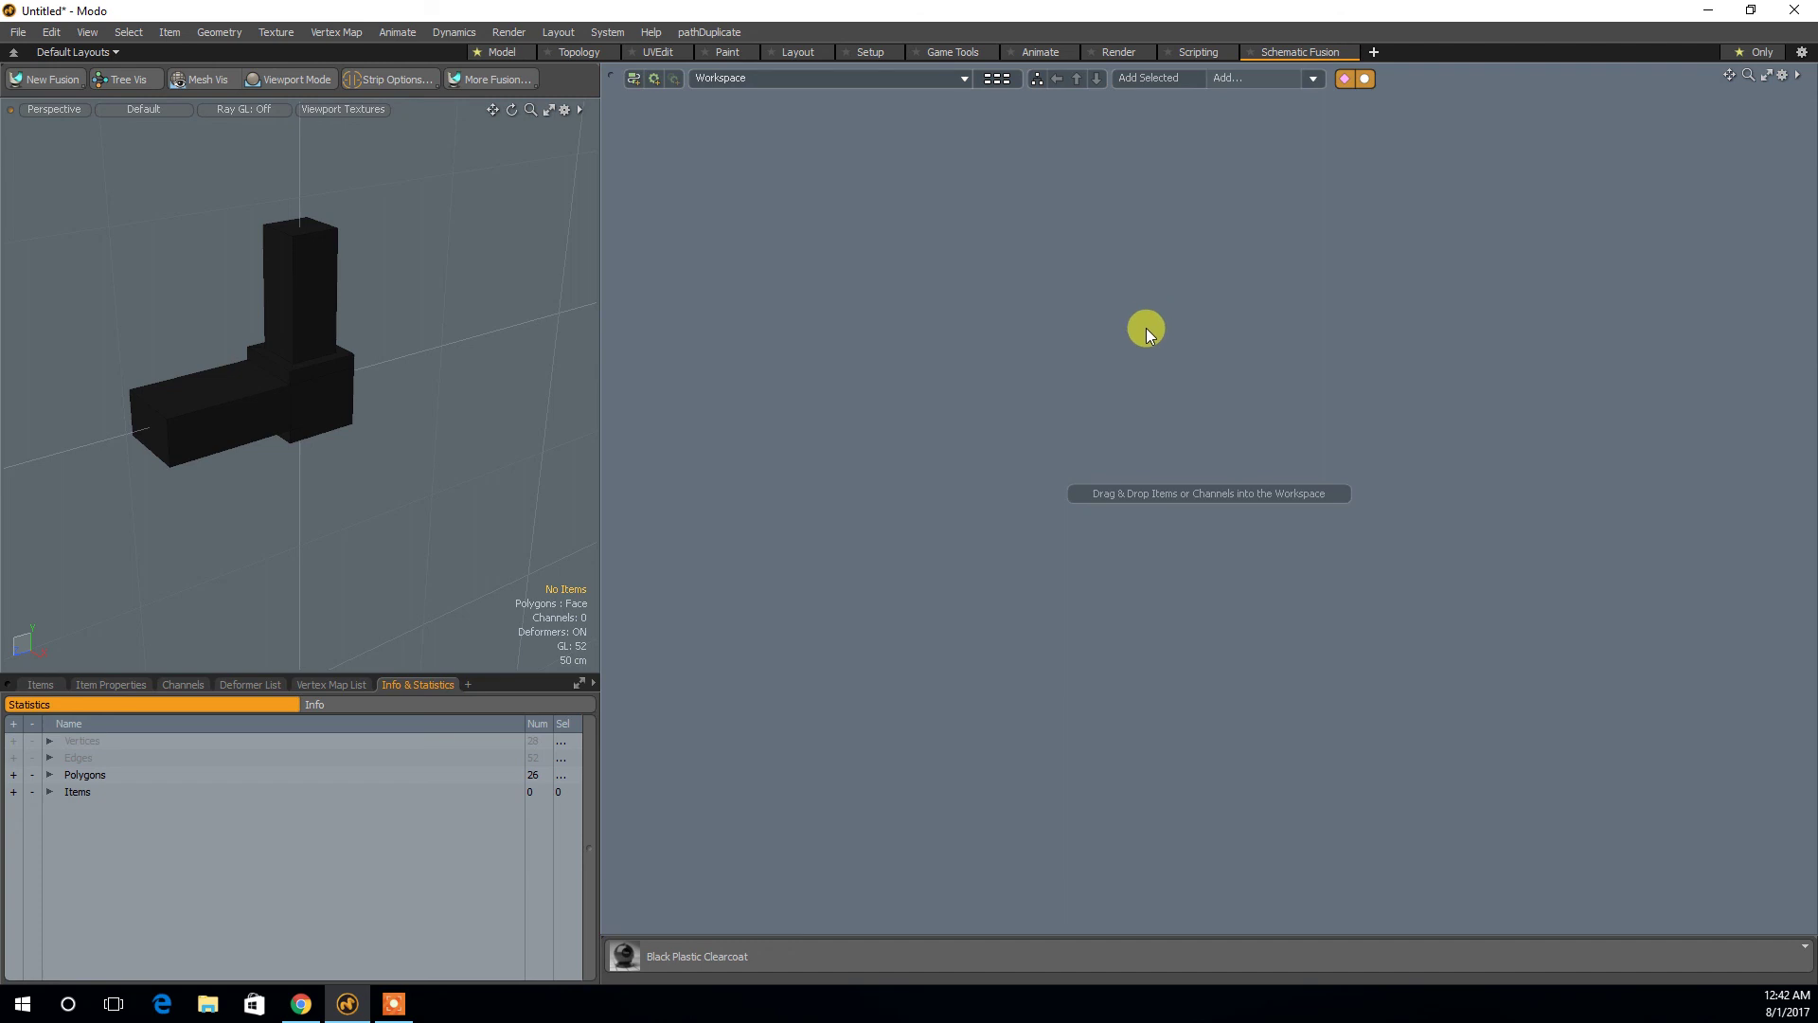
Return to the Model layout and undo the deselection and the Black Plastic Clearcoat preset on the model.
left_click(517, 59)
key("ctrl")
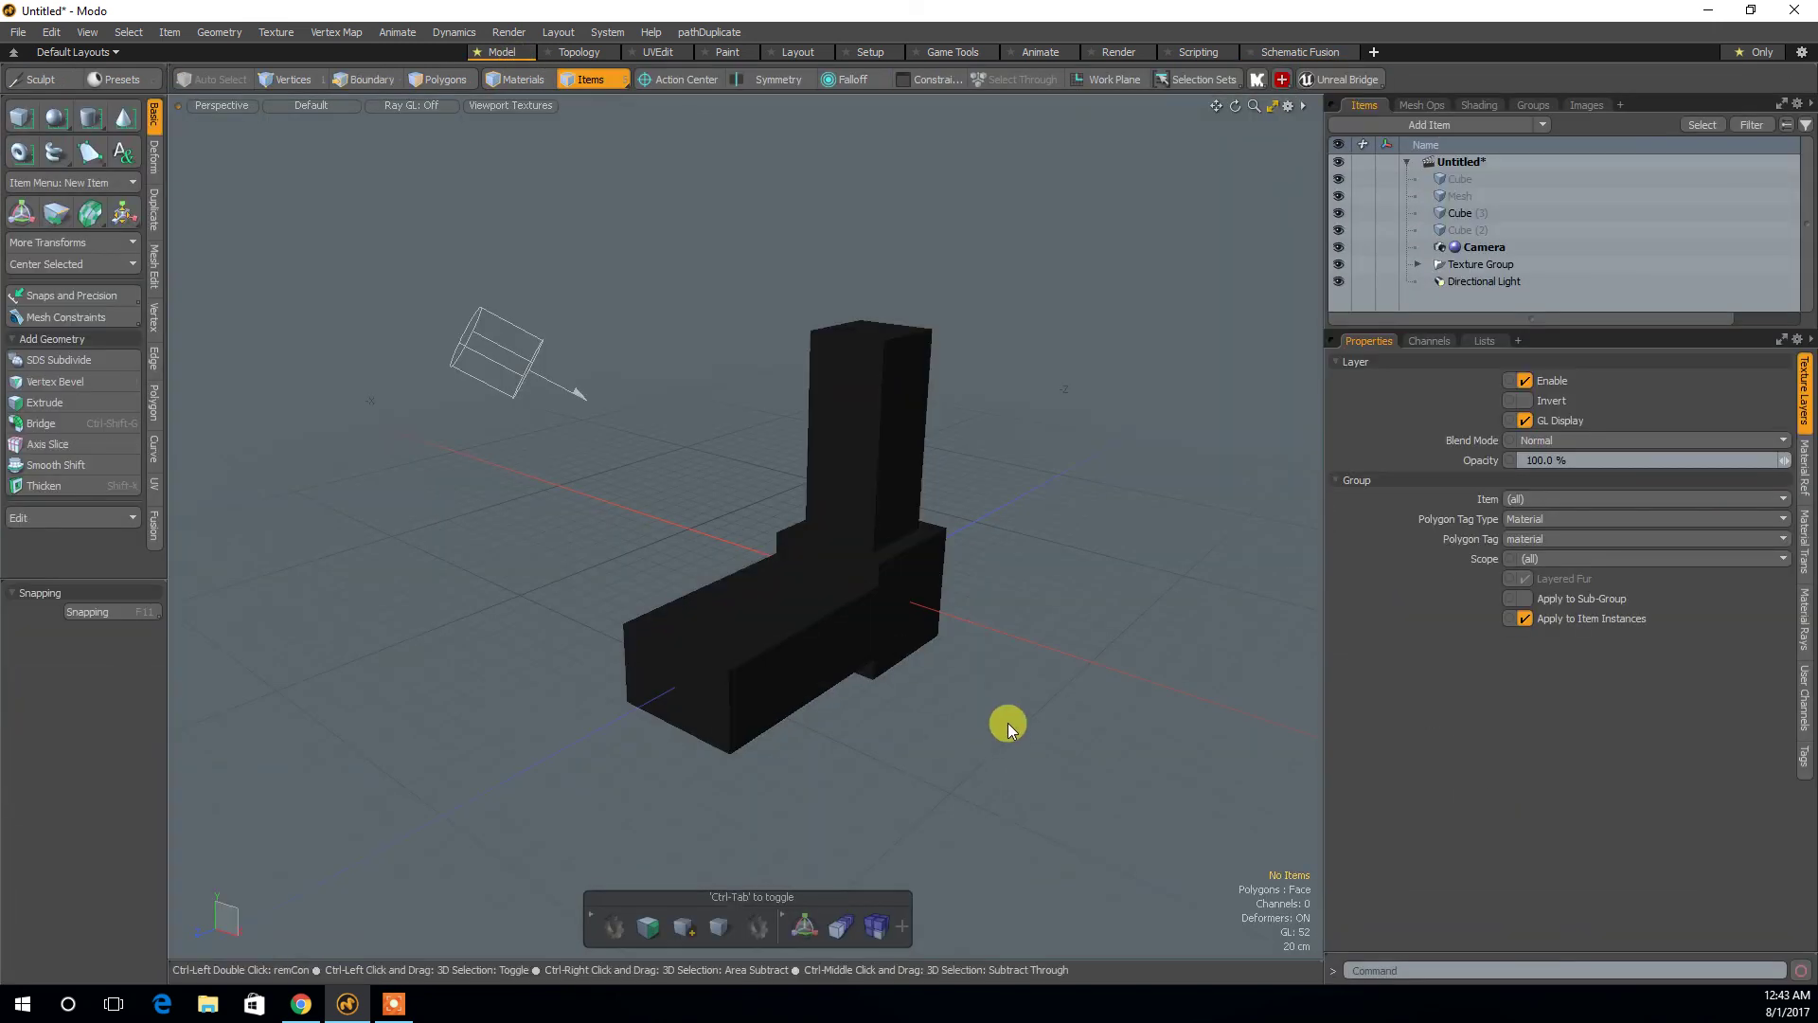
key("3")
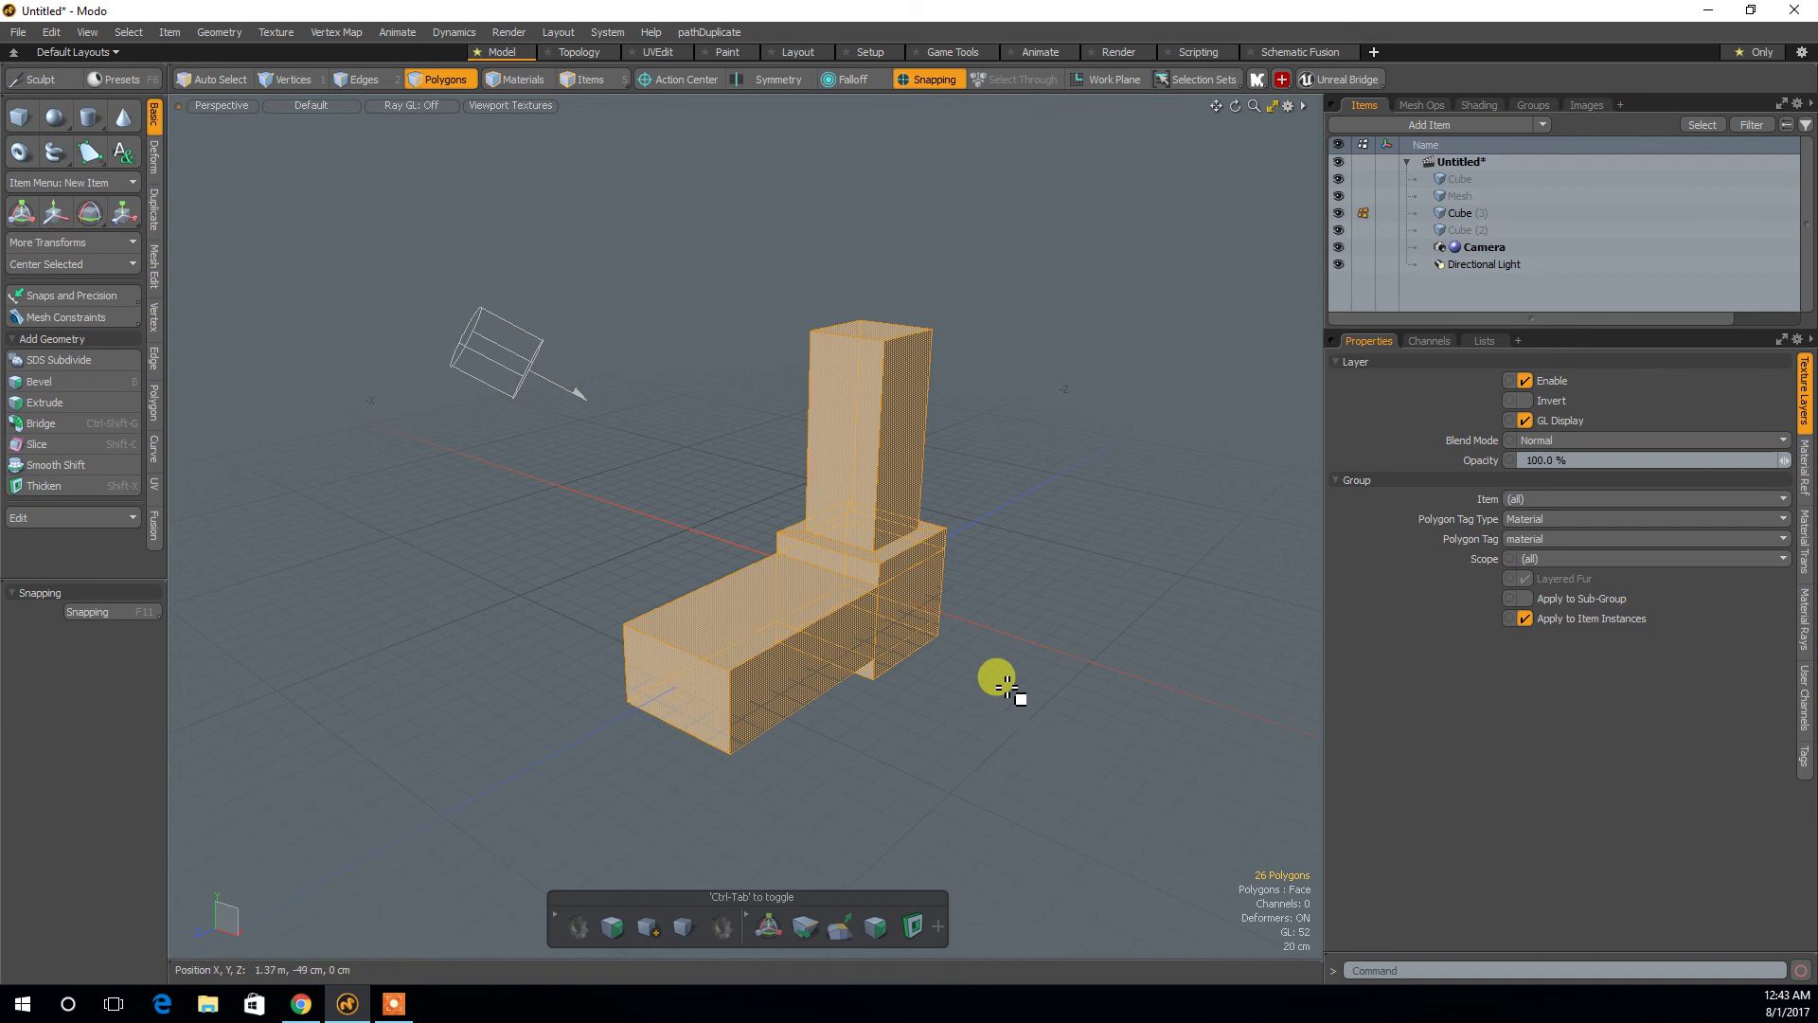
View the MOP Booleans kit's popover of mapping commands for the mesh.
left_click_drag(929, 707, 985, 677, "alt")
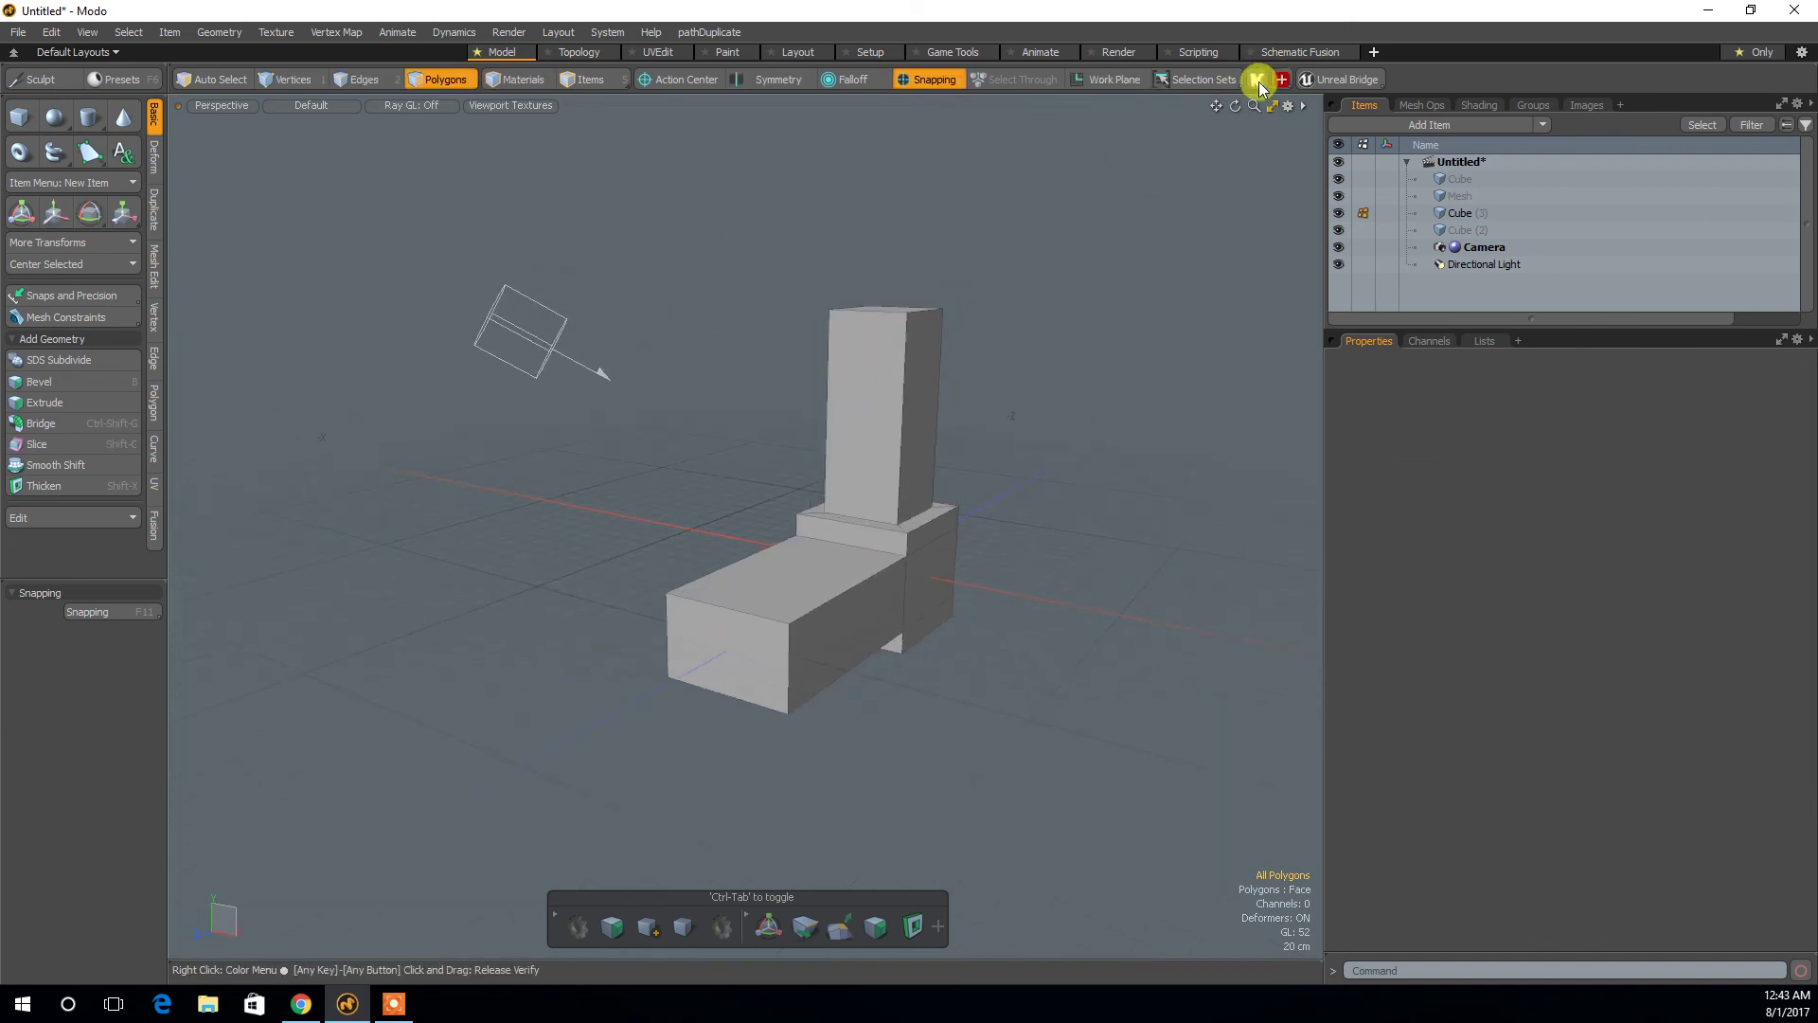
left_click(1258, 80)
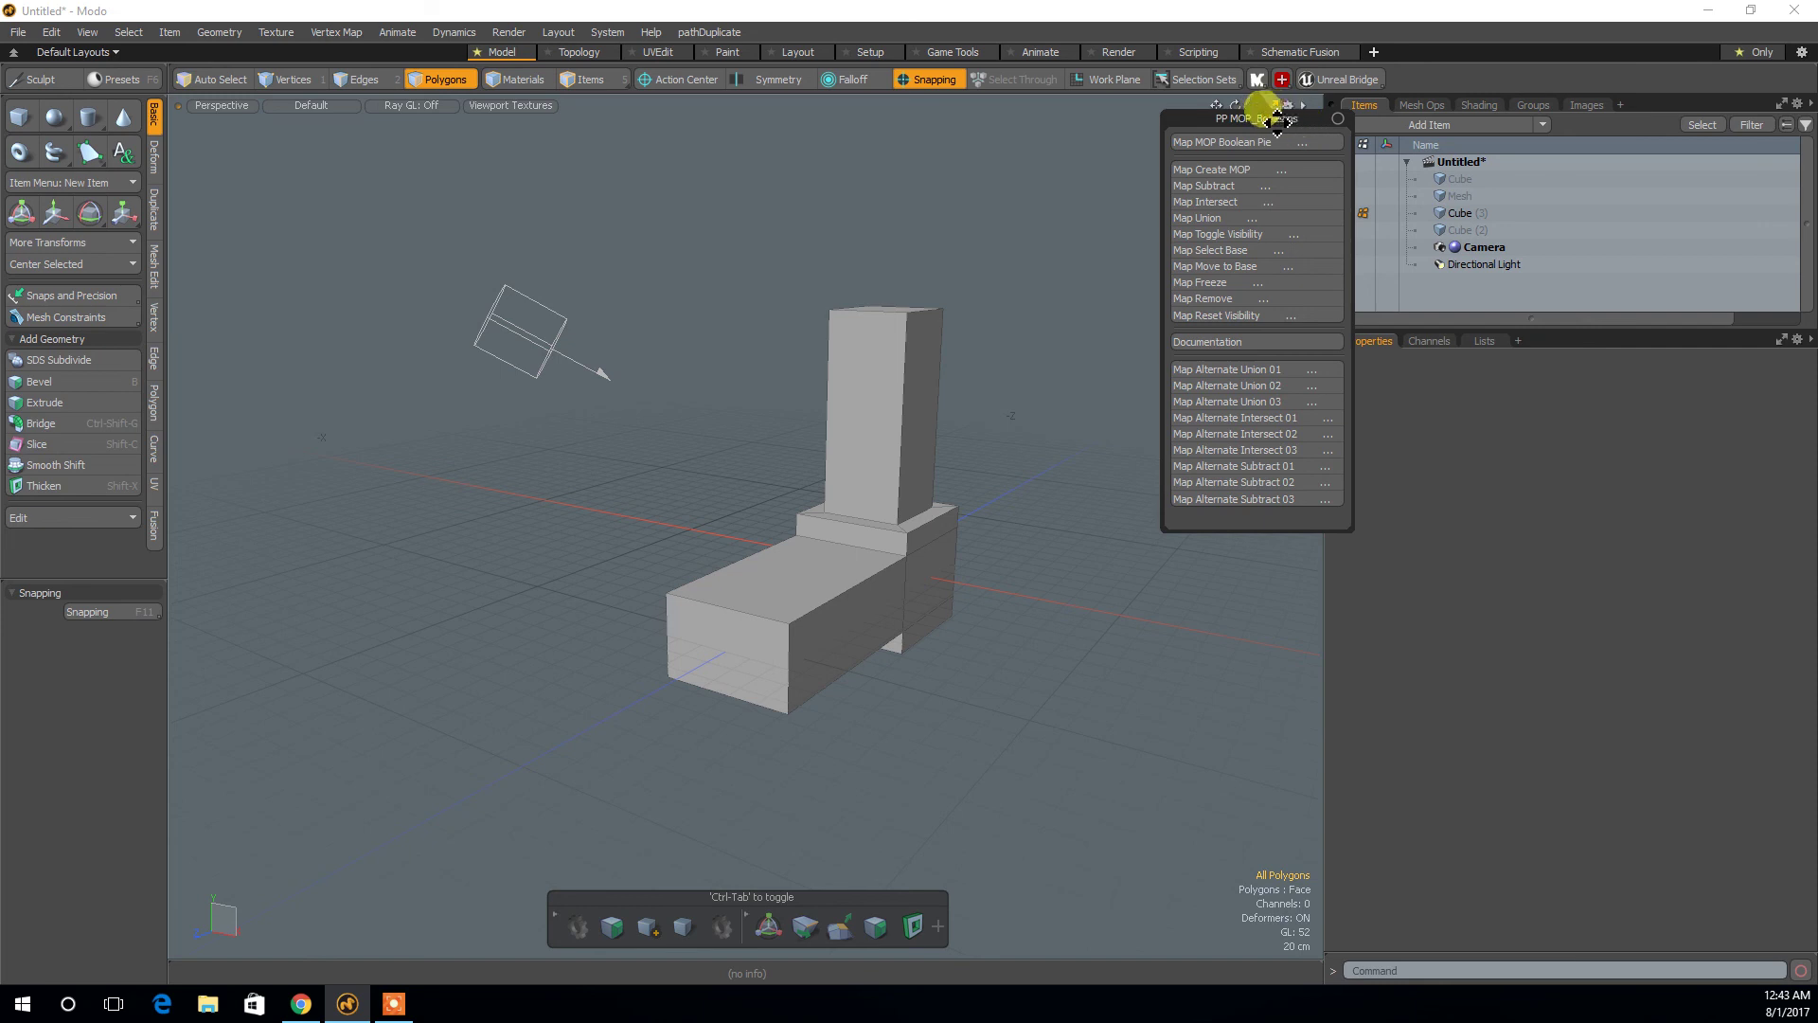
left_click(1258, 80)
left_click(1258, 79)
left_click(1259, 69)
middle_click_drag(1077, 660, 1052, 609)
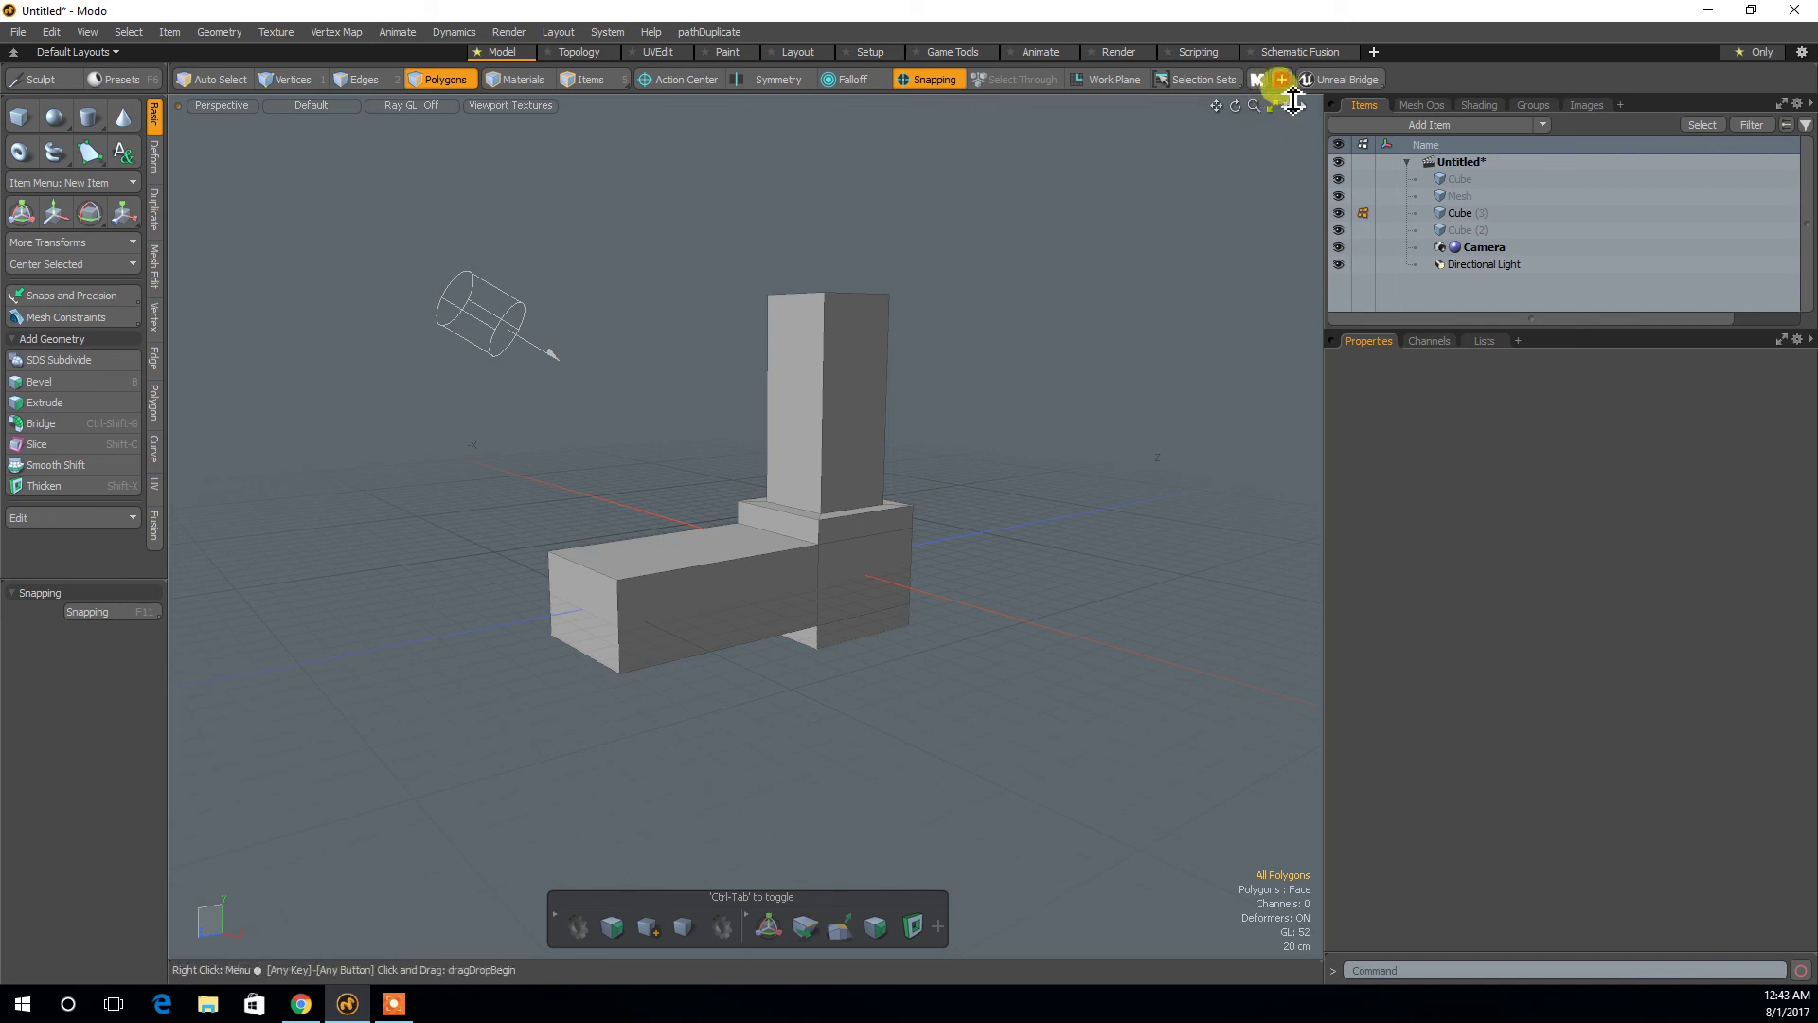
Examine the ETEREA Swiss Knife kit's Model Tools, Misc Tools, Alignments and Quick Prefs sections.
left_click(1283, 81)
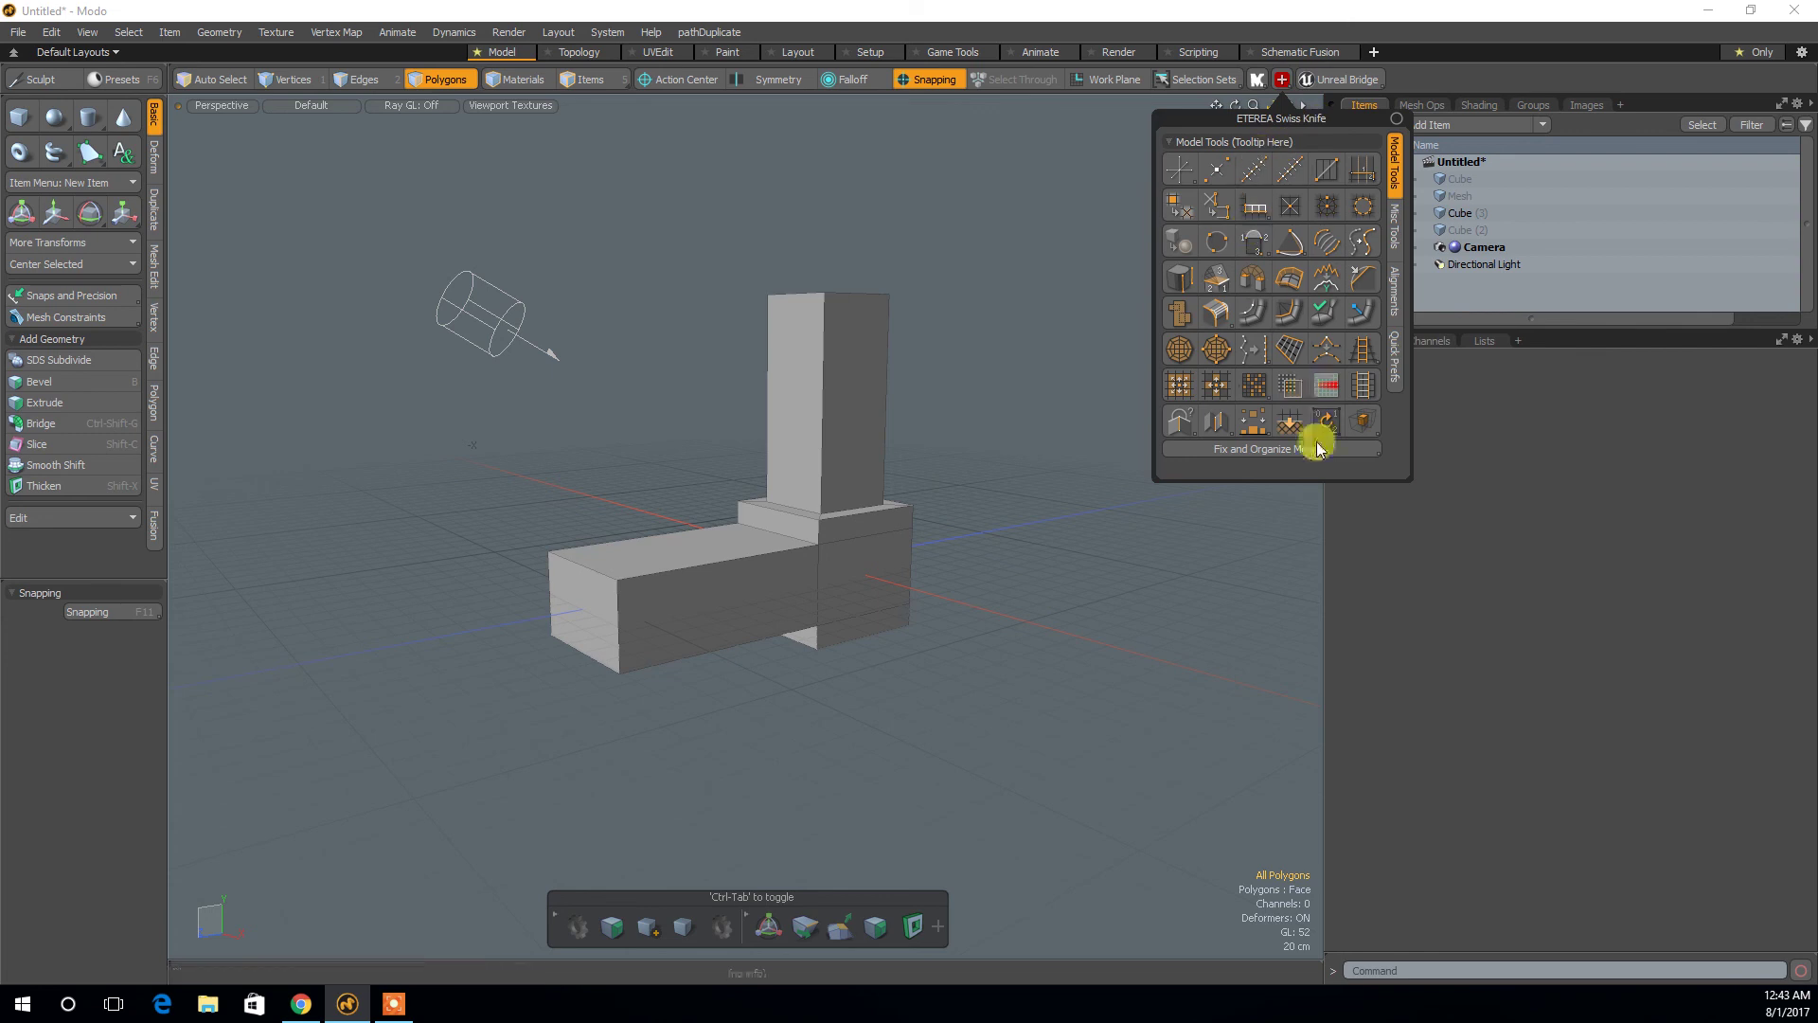
left_click(1393, 225)
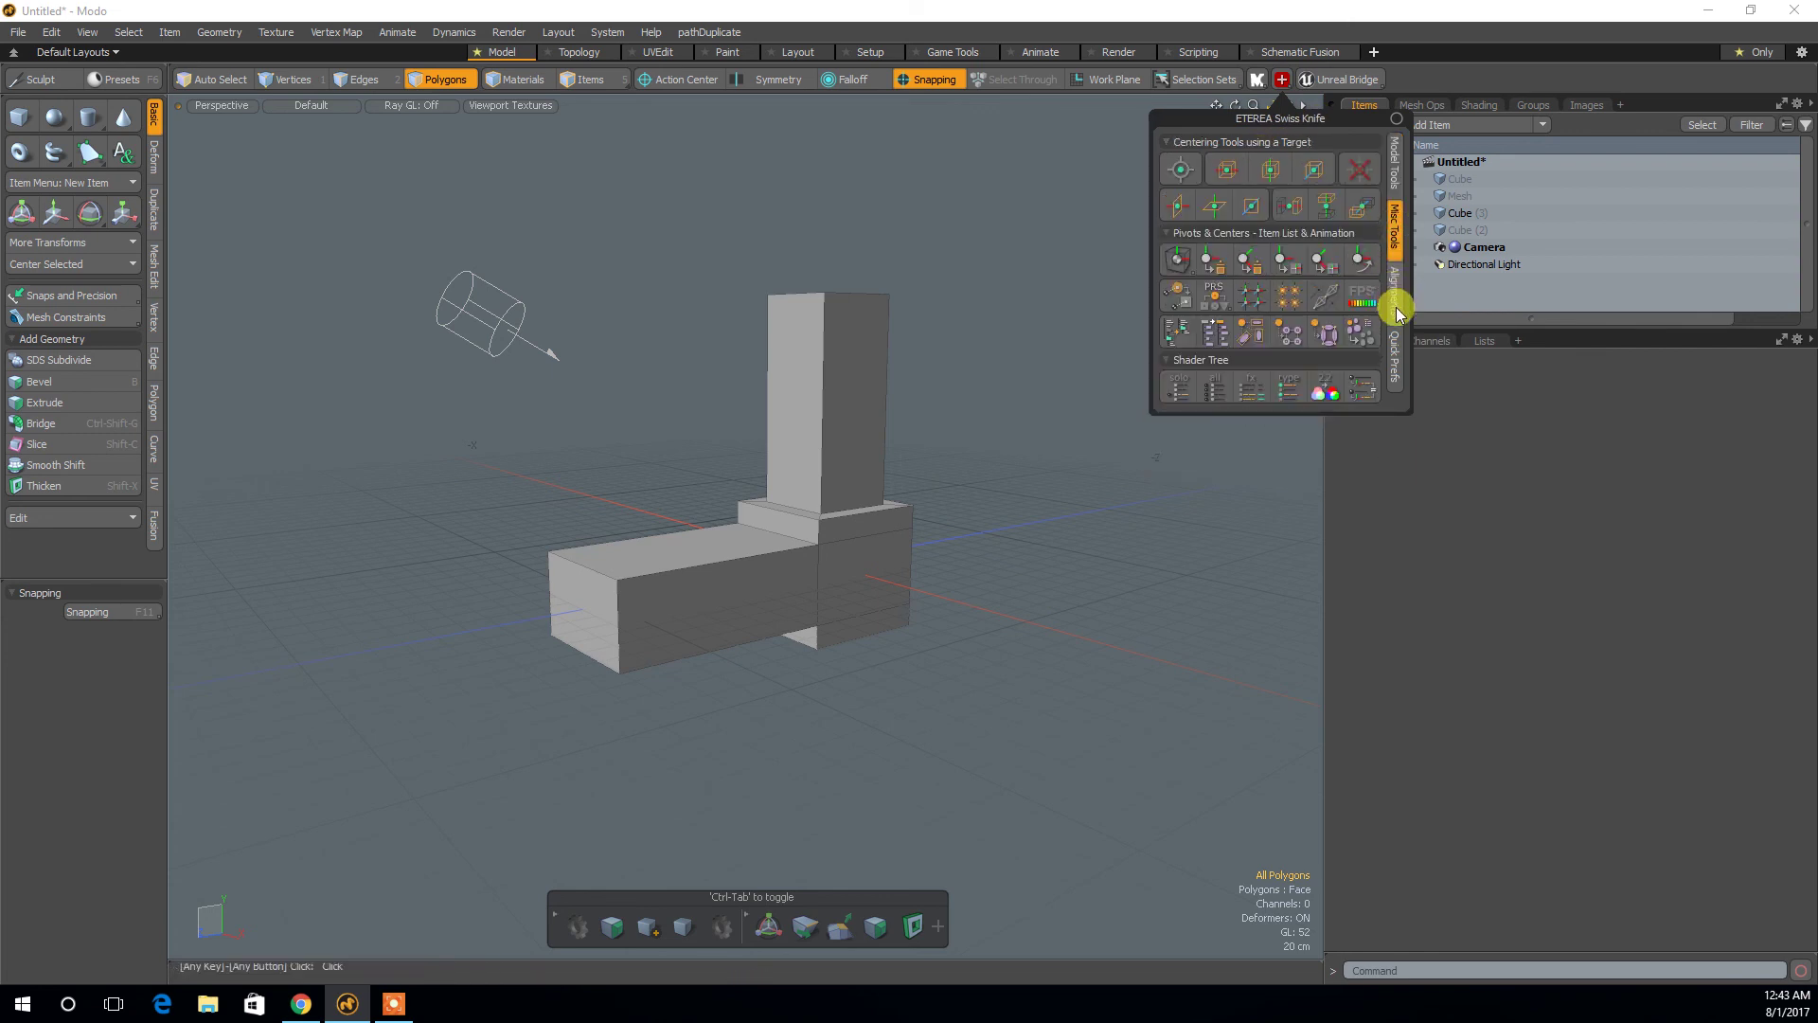
left_click(1396, 307)
left_click(1394, 358)
left_click(1396, 275)
left_click(1394, 226)
left_click(1396, 178)
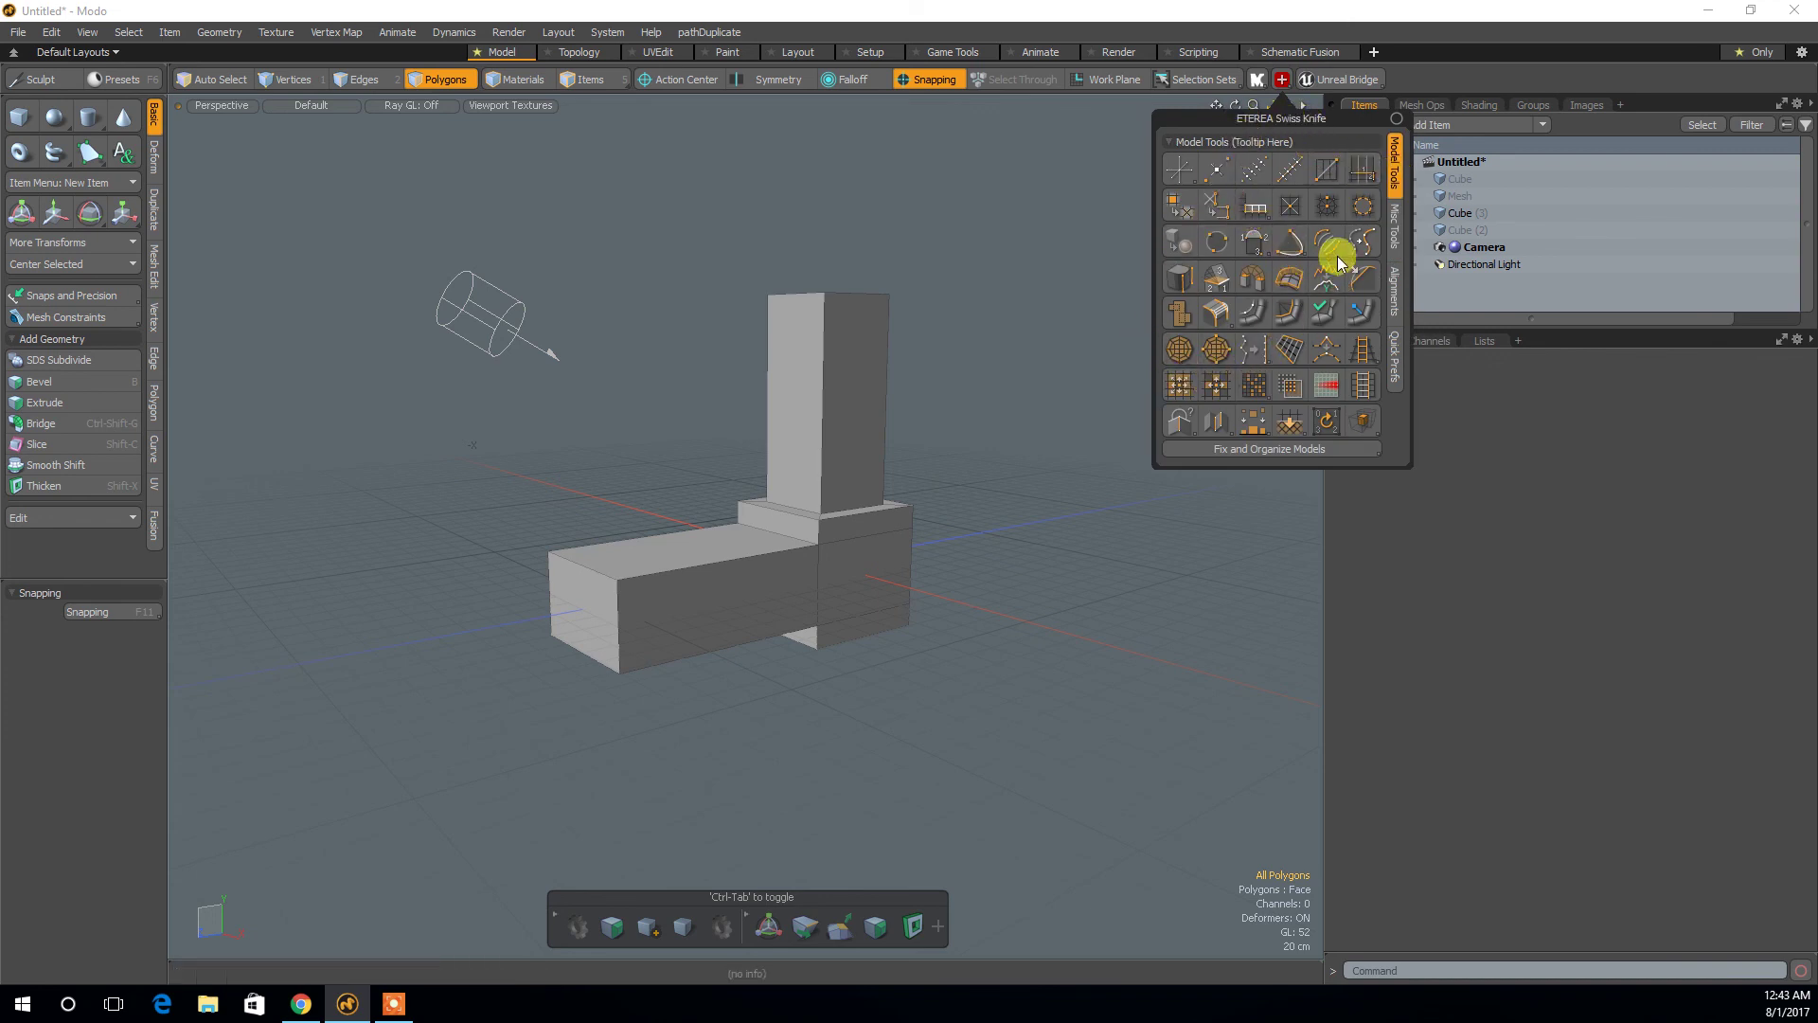
key("alt")
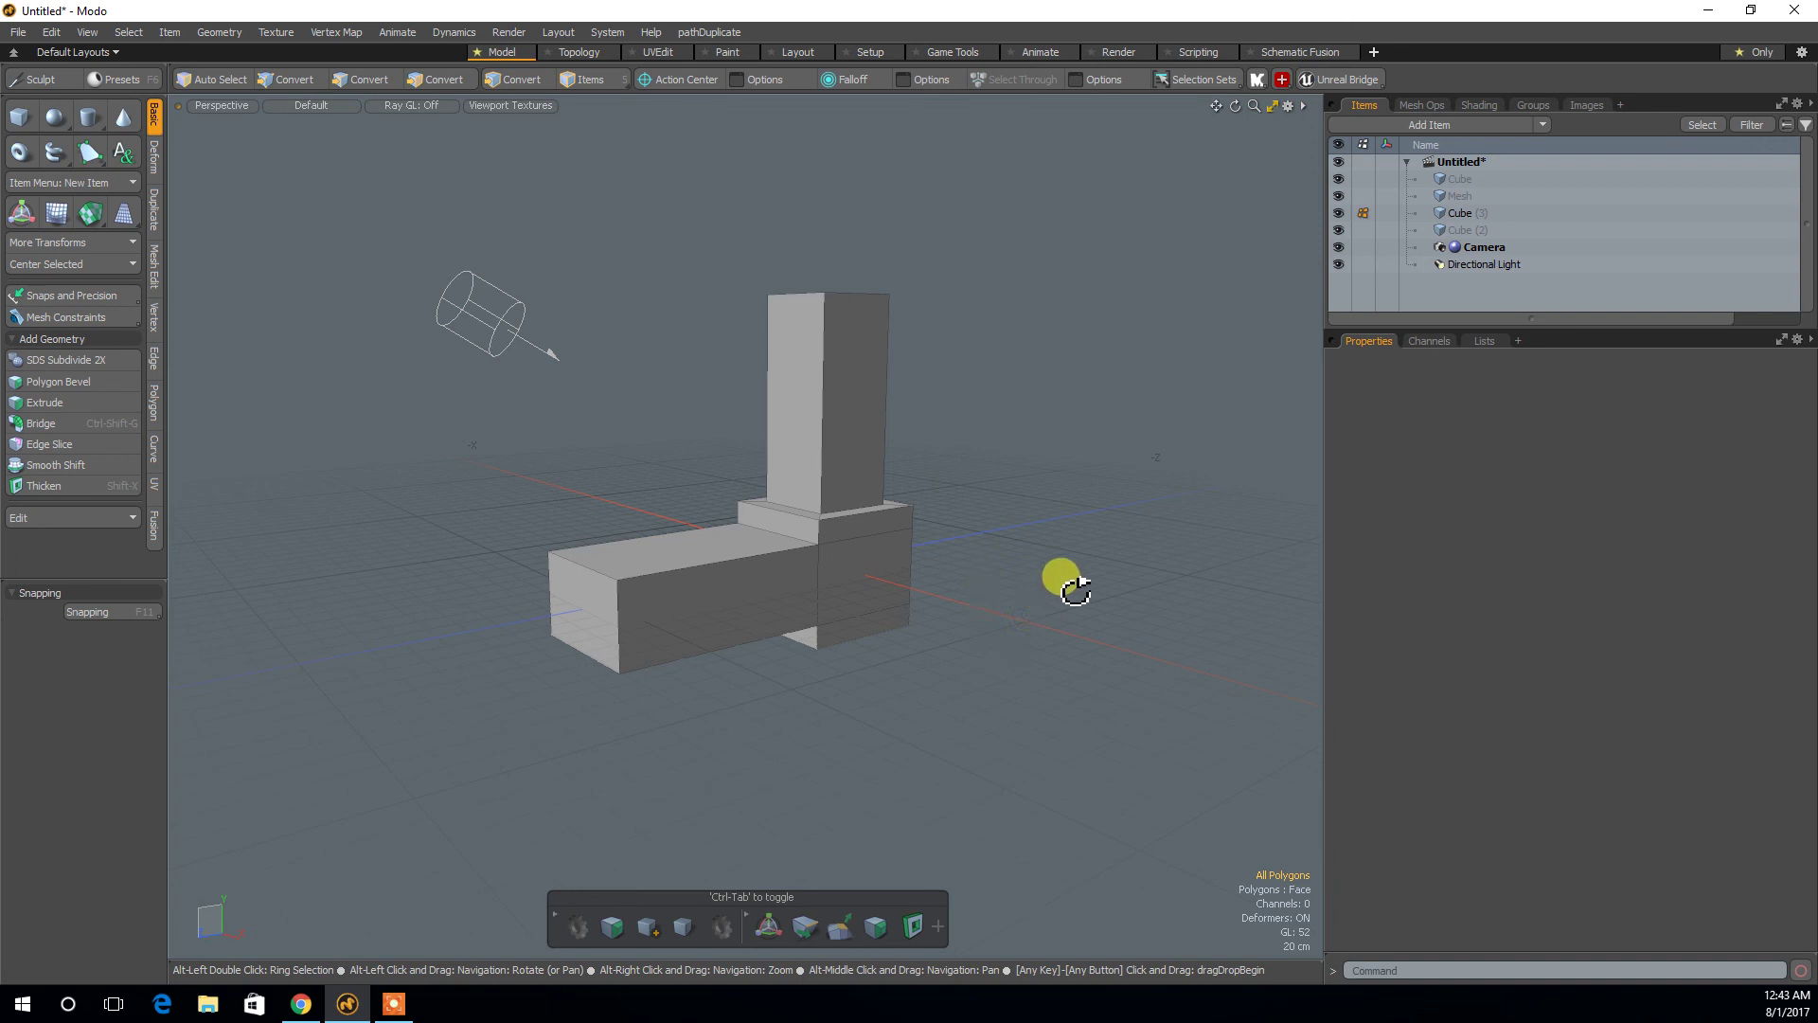
Add loop slices through the model's tower and along its horizontal arm.
left_click_drag(1075, 589, 957, 581, "alt")
mouse_move(702, 577)
left_mouse_down()
mouse_move(771, 528)
mouse_move(757, 483)
mouse_move(831, 509)
left_mouse_up()
key("alt+c")
left_click(799, 536)
left_click_drag(745, 554, 705, 552)
key("Escape")
key("Escape")
left_click(589, 554)
key("alt+c")
left_click(704, 553)
key("Escape")
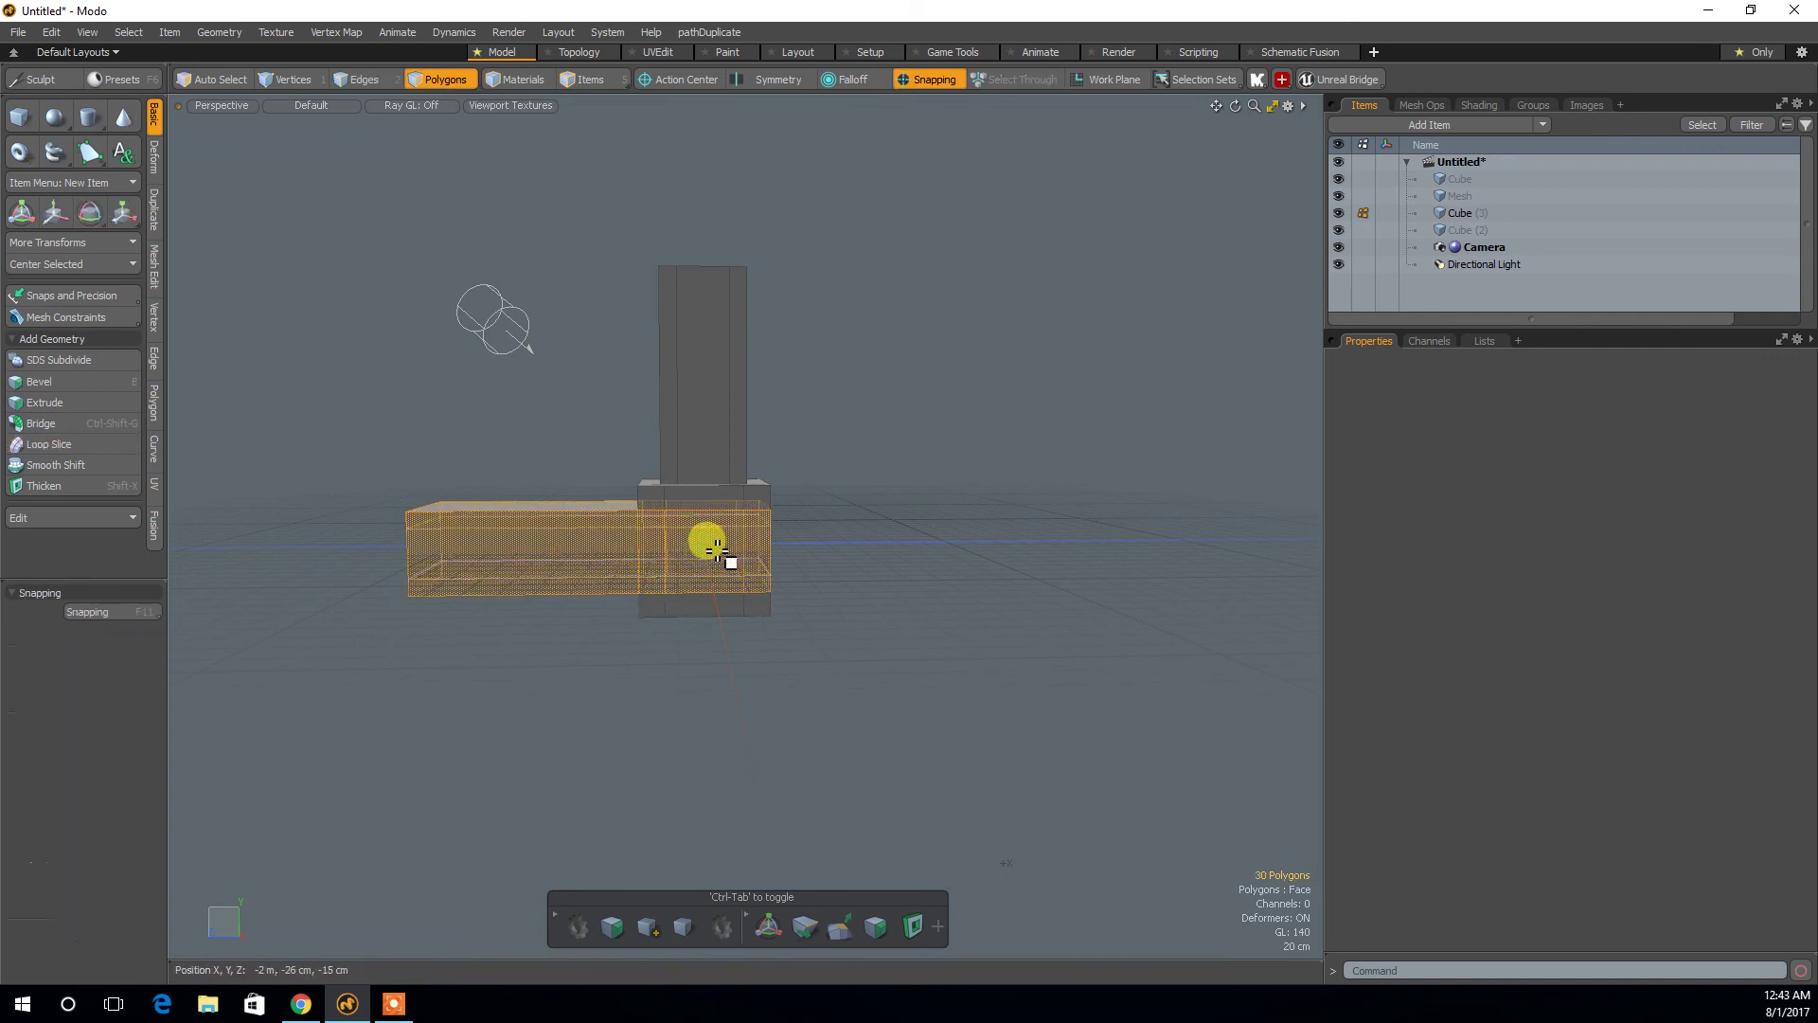
Add another set of loop slices through the central block and clear the selection.
key("Escape")
left_click(715, 538)
left_click(716, 520, "shift")
key("alt+c")
left_click(722, 554)
key("Escape")
key("Escape")
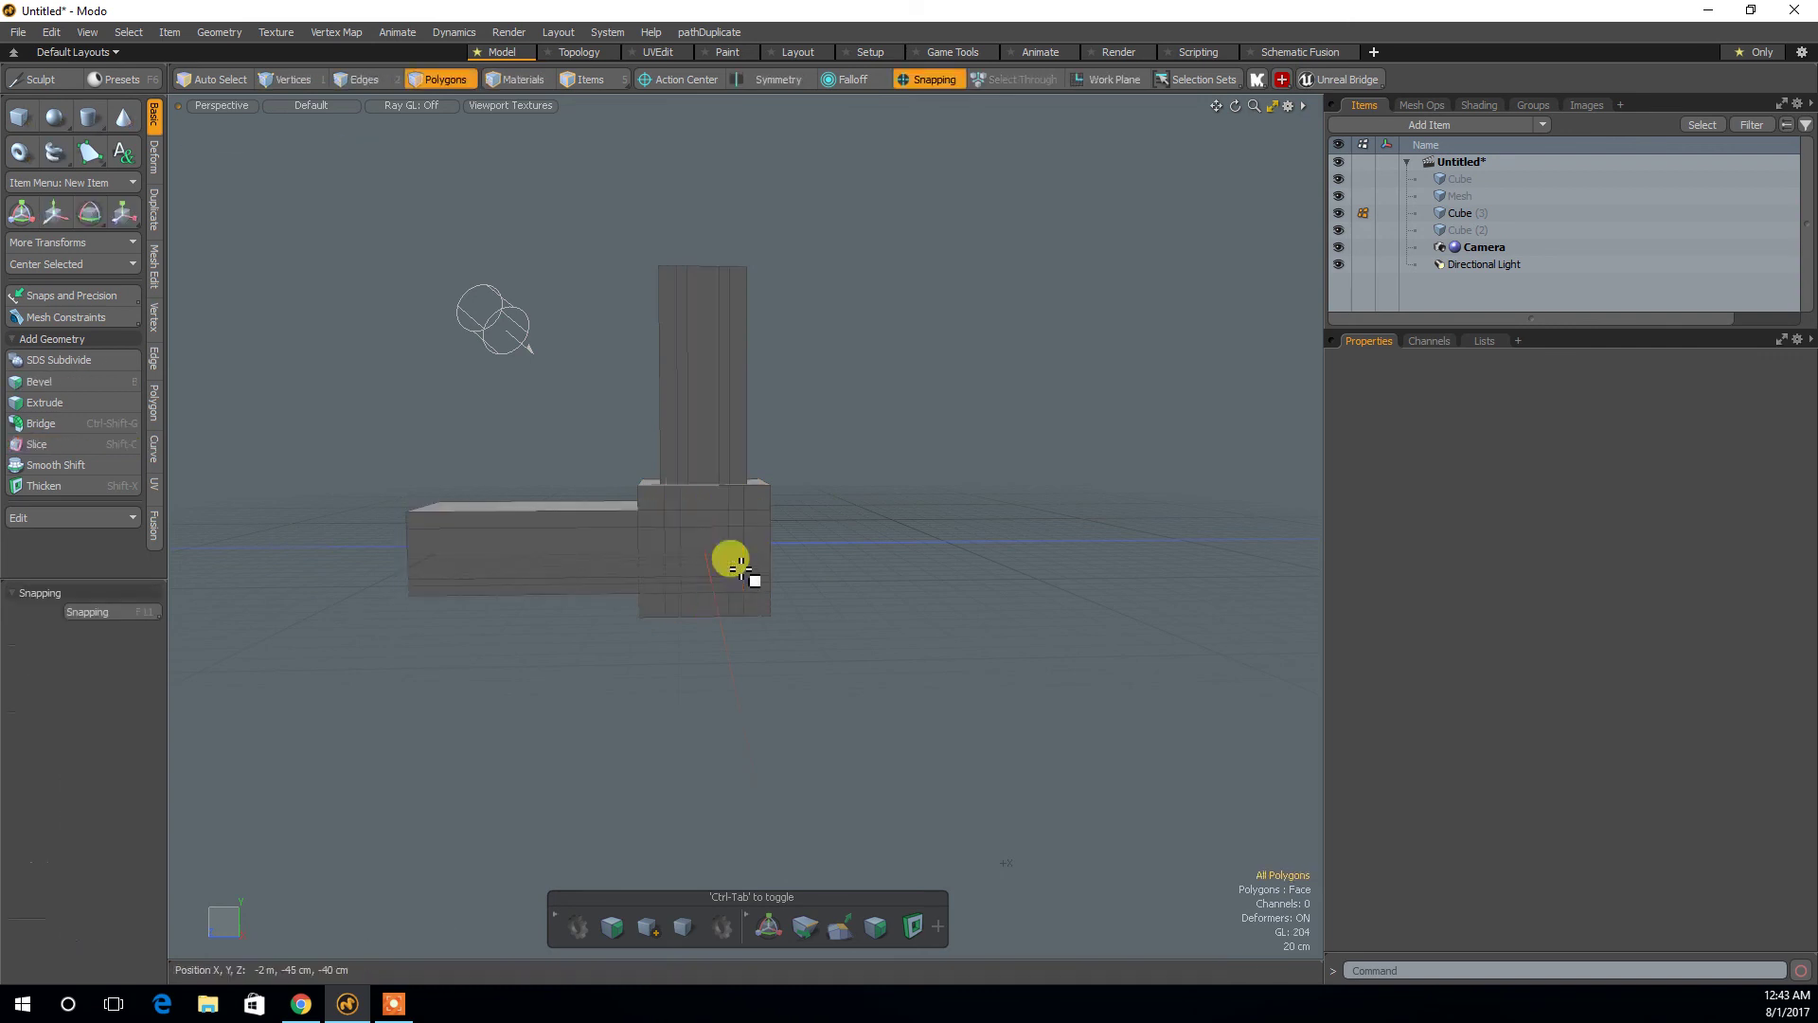
Select the 12 edges outlining the central square on the block's sliced side face.
left_click_drag(767, 612, 762, 575, "alt")
left_click_drag(755, 641, 804, 581, "alt")
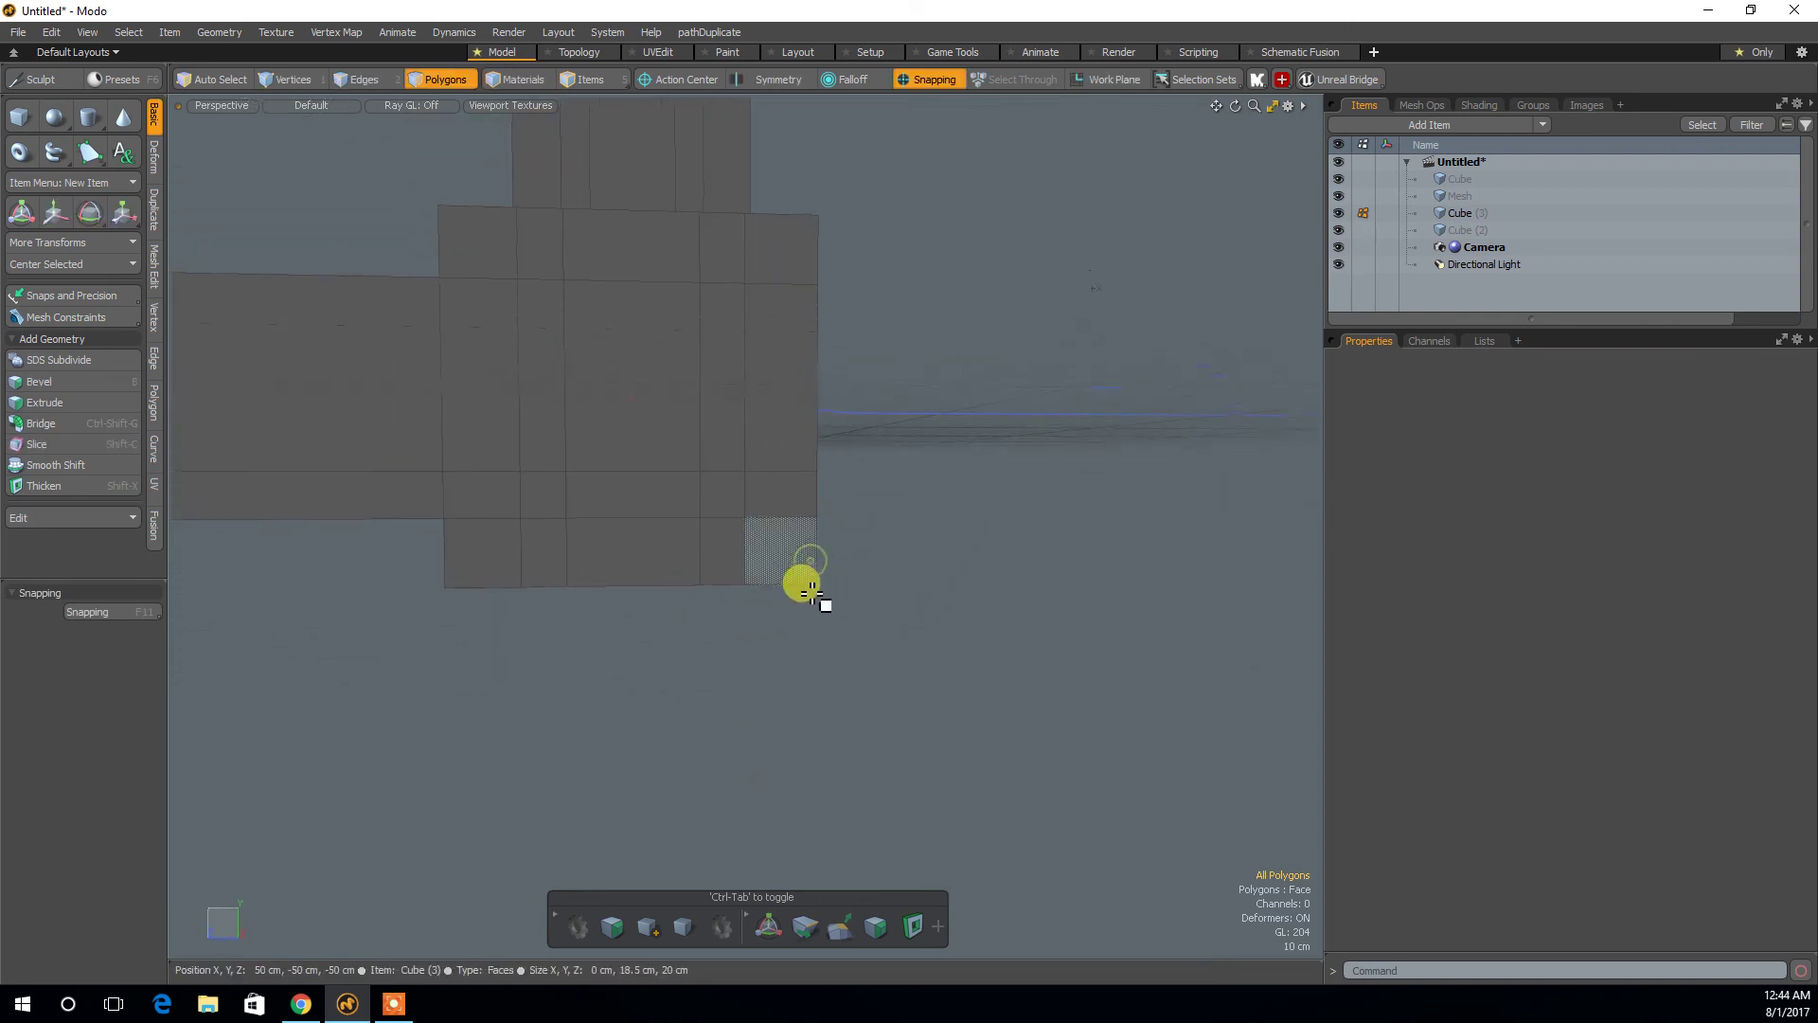
key("2")
left_click_drag(527, 499, 644, 527)
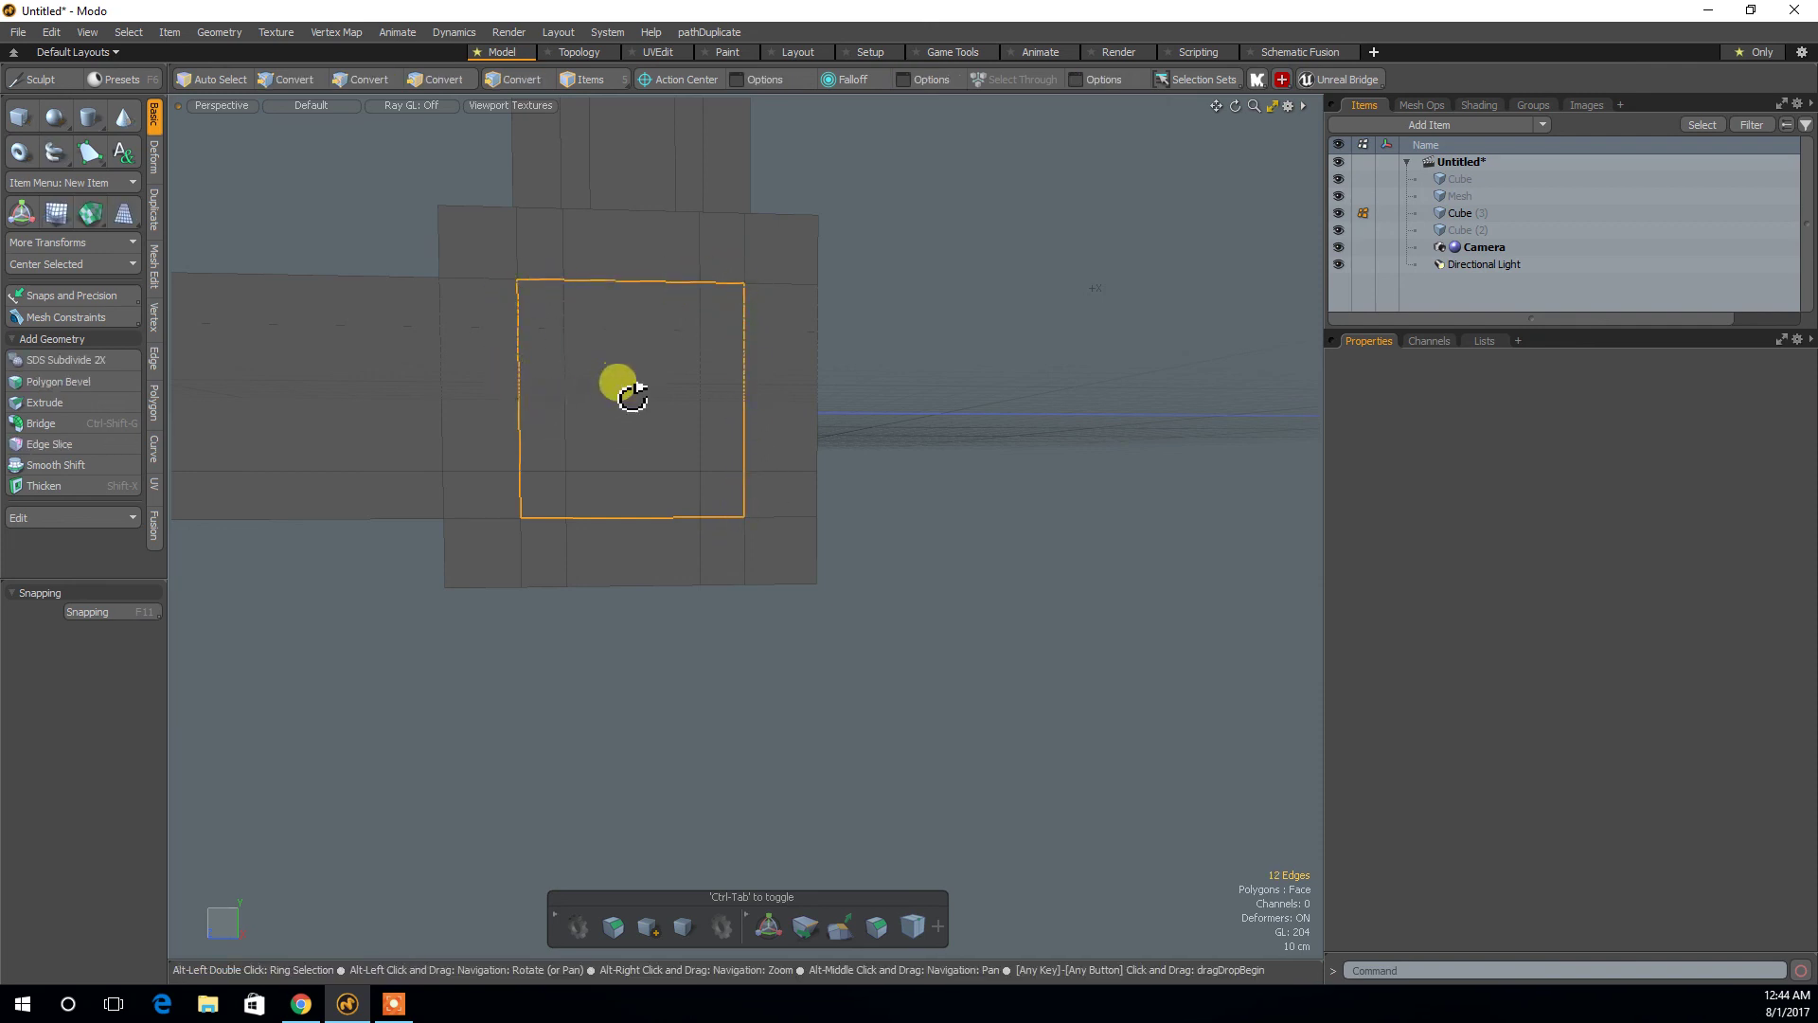
left_click_drag(630, 389, 682, 423, "alt")
key("ctrl+z")
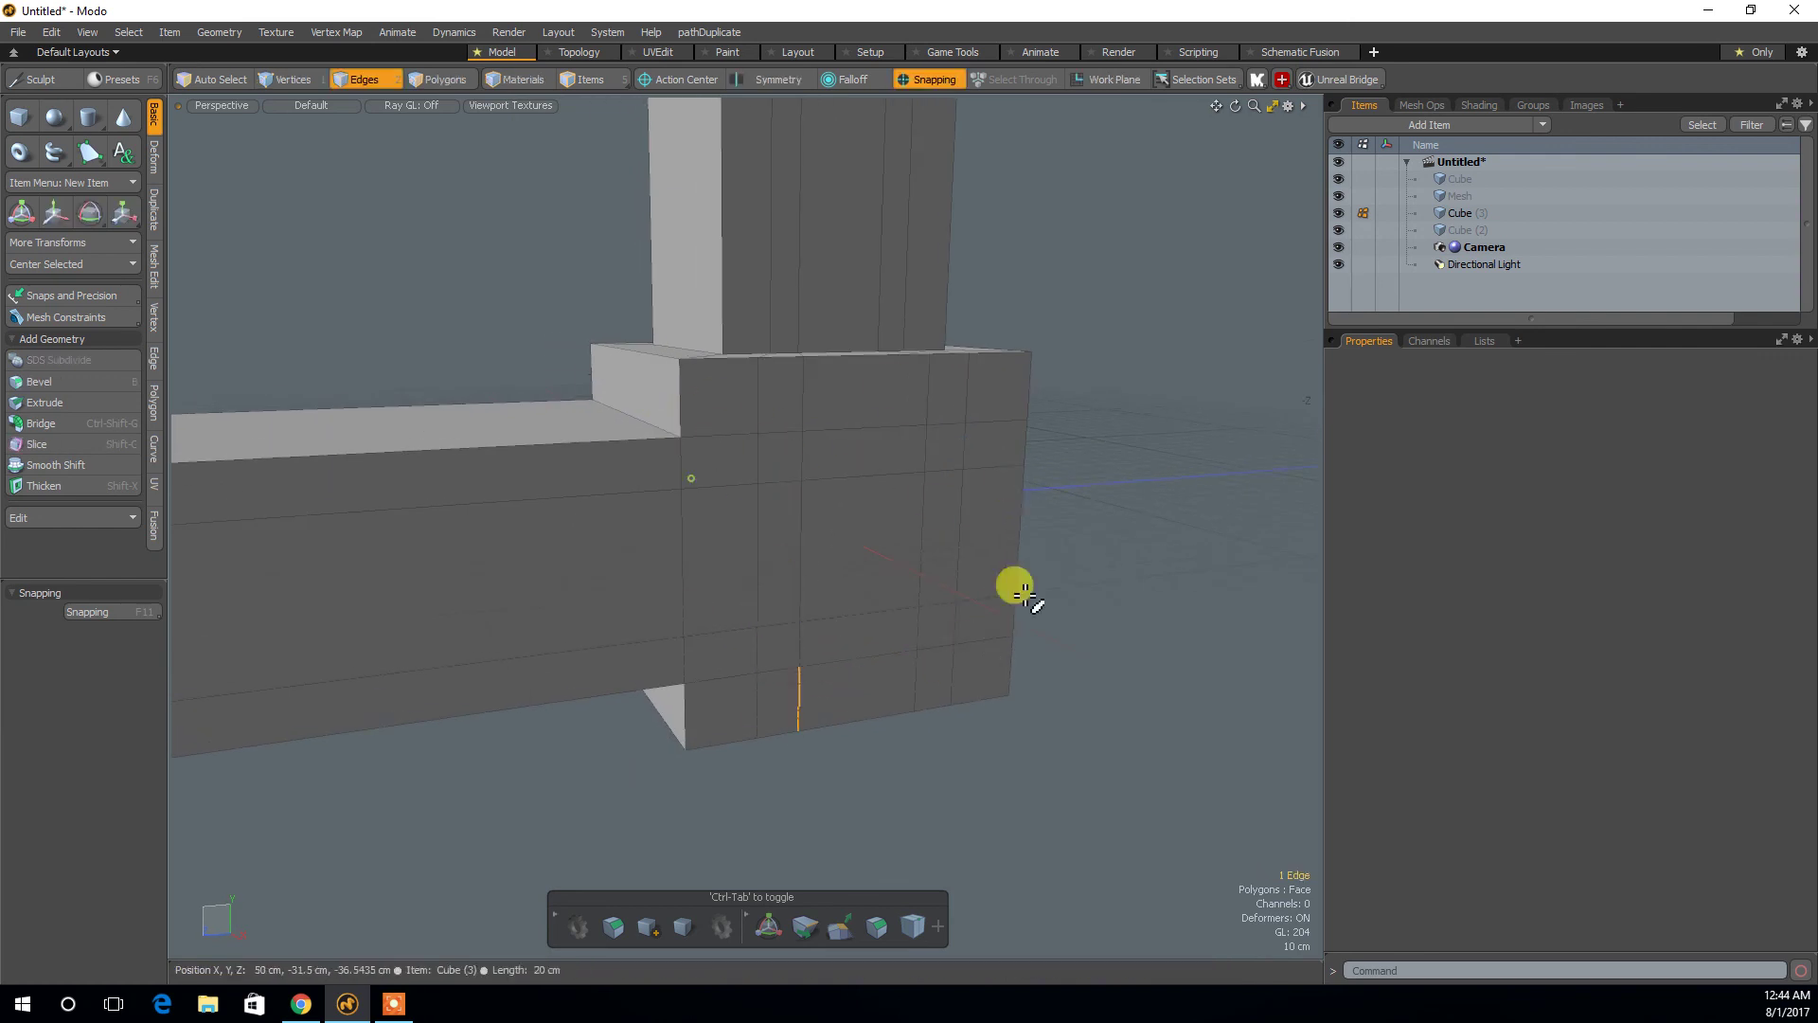
key("ctrl+z")
key("ctrl+y")
key("ctrl+y")
left_click_drag(1227, 447, 1219, 431, "alt")
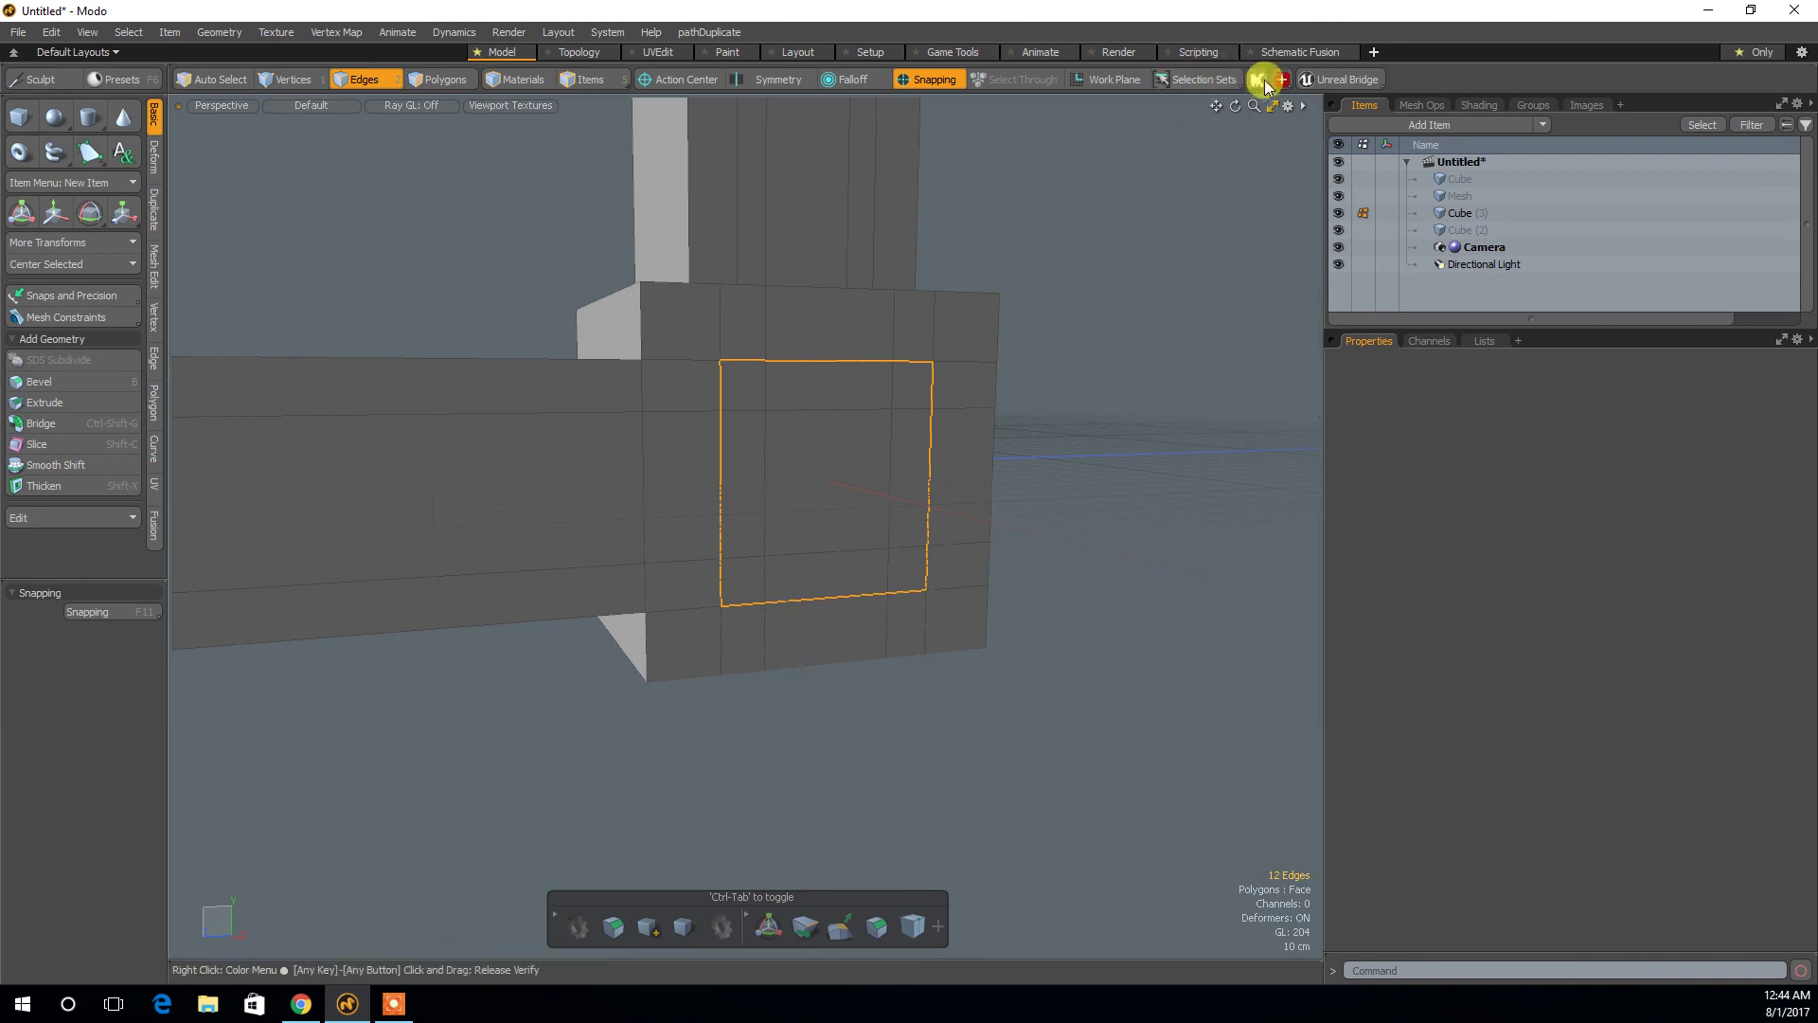
Arrange the selected square edge loop into a circle with the ETEREA Swiss Knife model tools.
left_click(1280, 81)
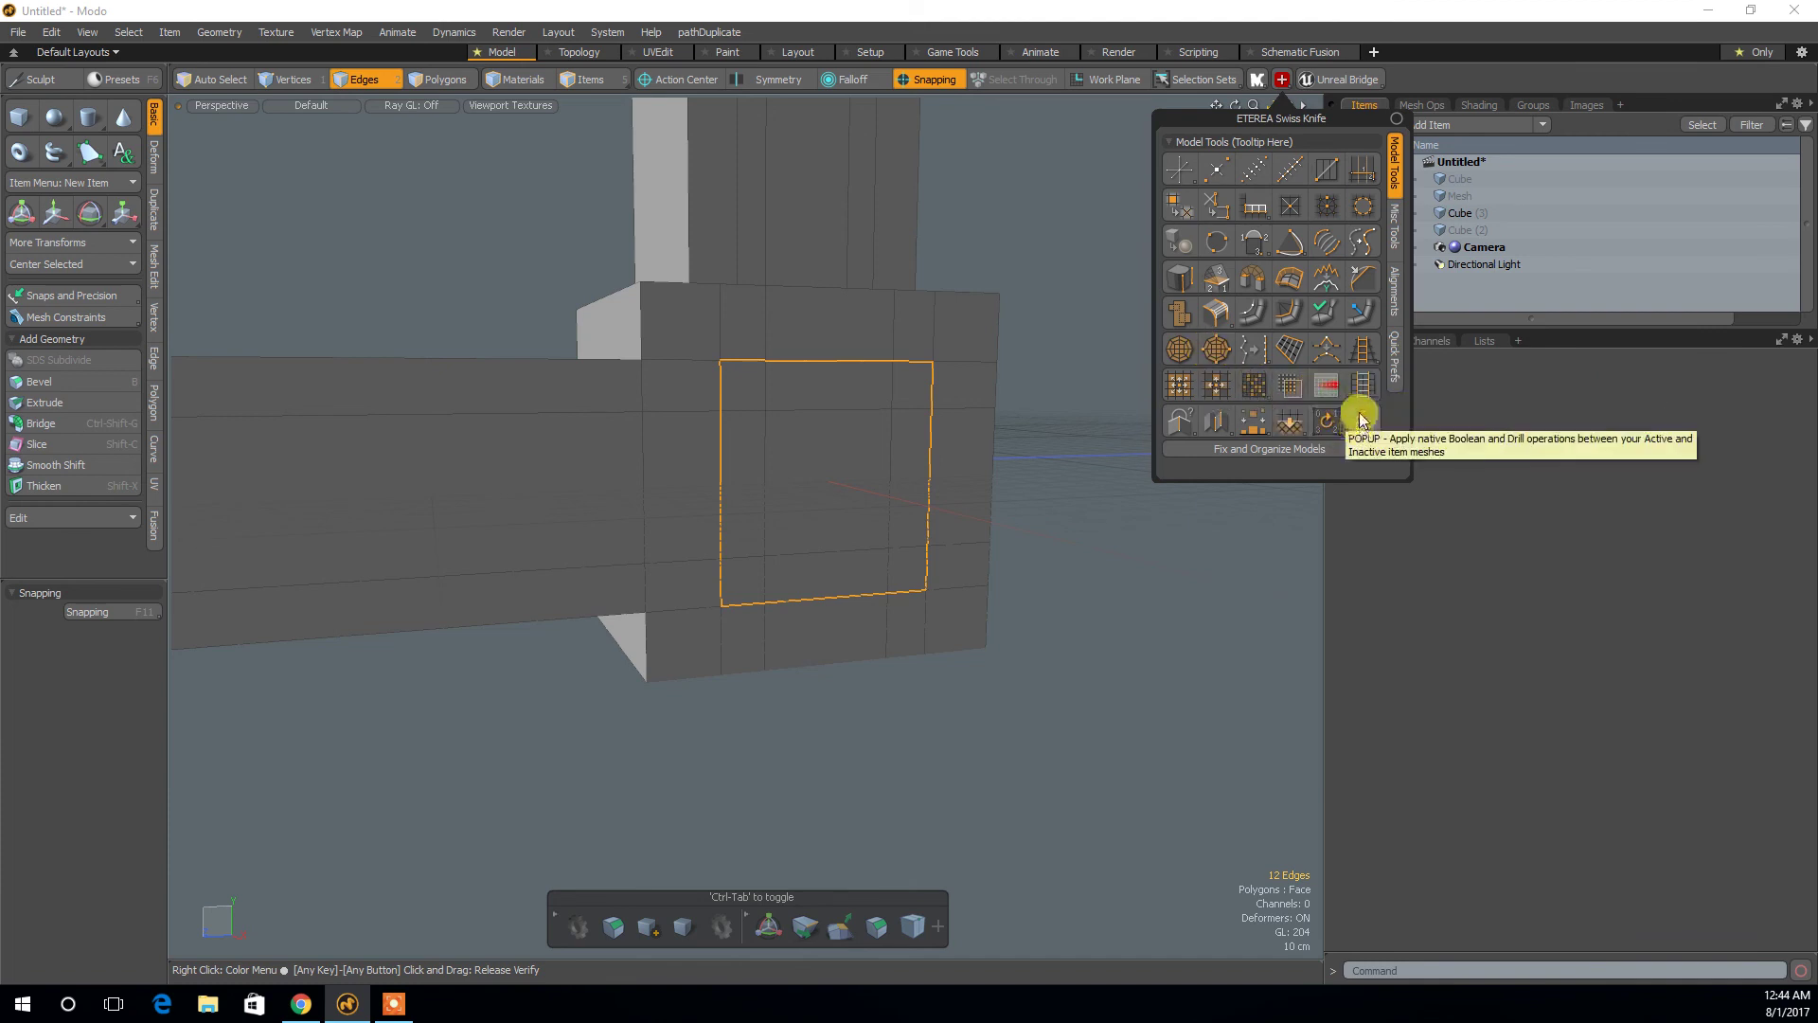
left_click(1357, 208)
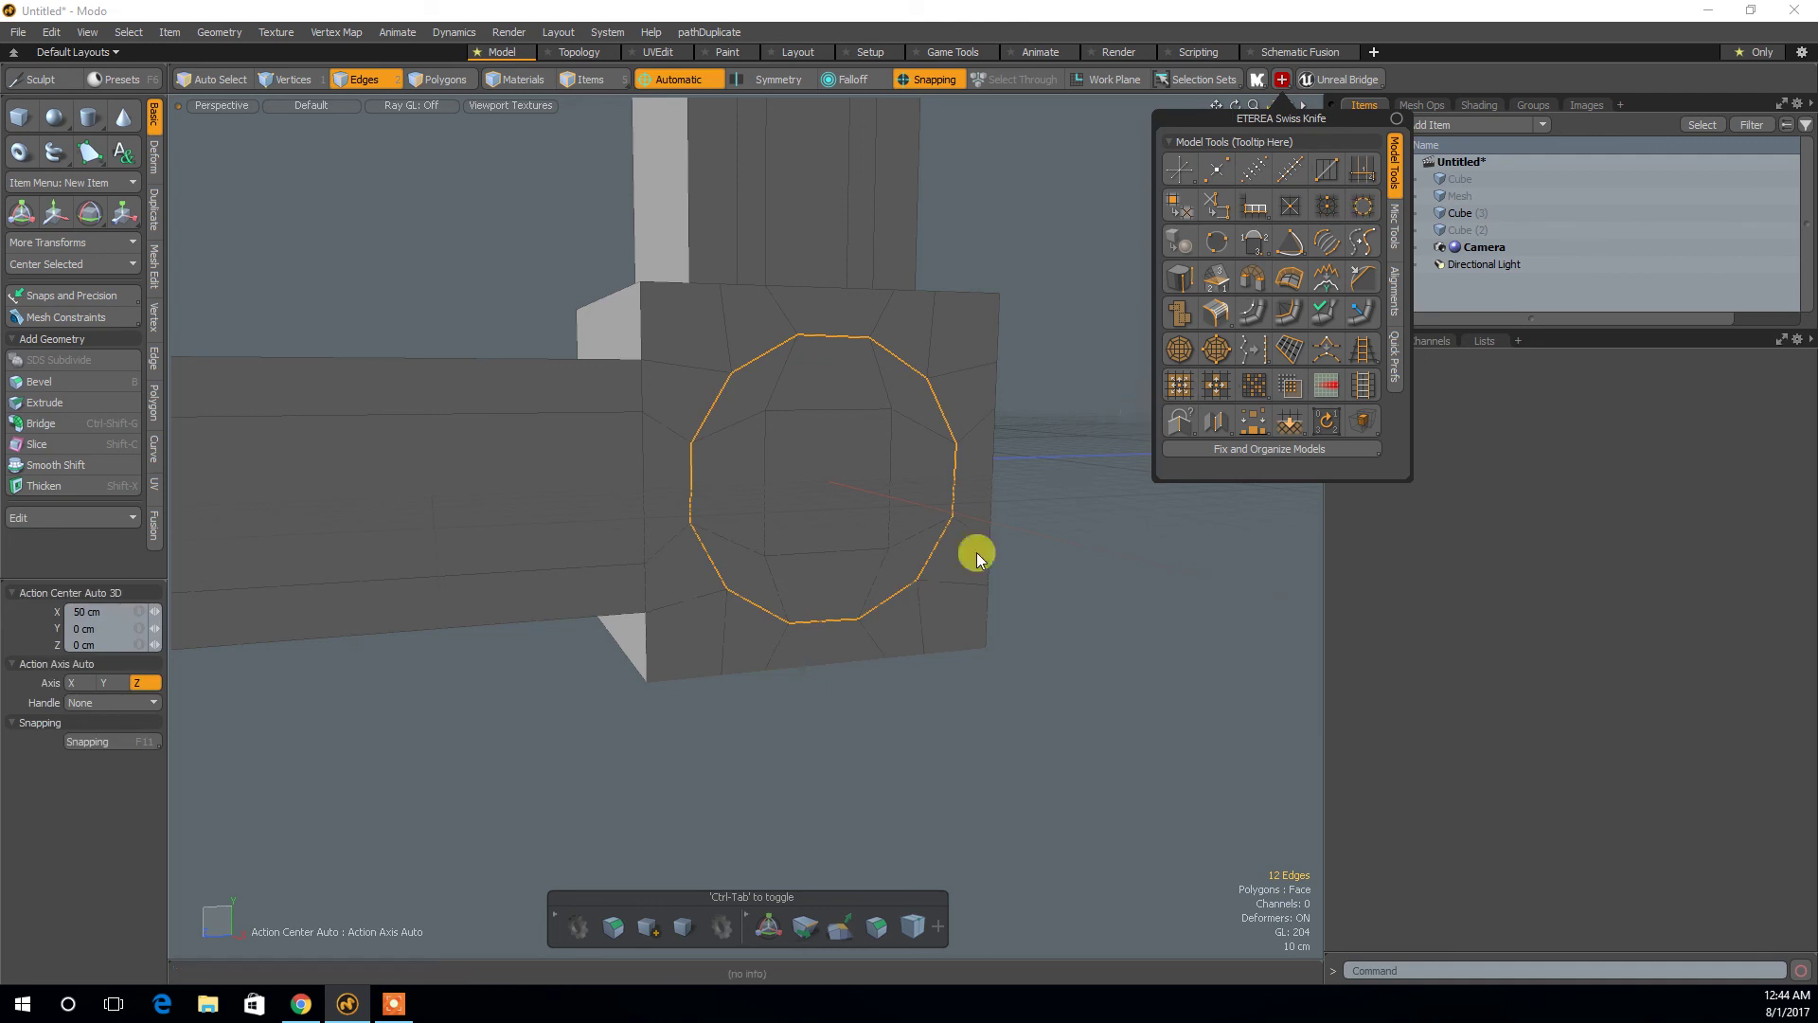
left_click_drag(994, 520, 1073, 448, "alt")
Select the nine polygons inside the circle and bevel them inward into a round recess.
key("3")
mouse_move(829, 461)
left_mouse_down()
mouse_move(833, 621)
mouse_move(968, 605)
mouse_move(919, 467)
mouse_move(1008, 481)
mouse_move(985, 486)
left_mouse_up()
key("b")
left_click(734, 575)
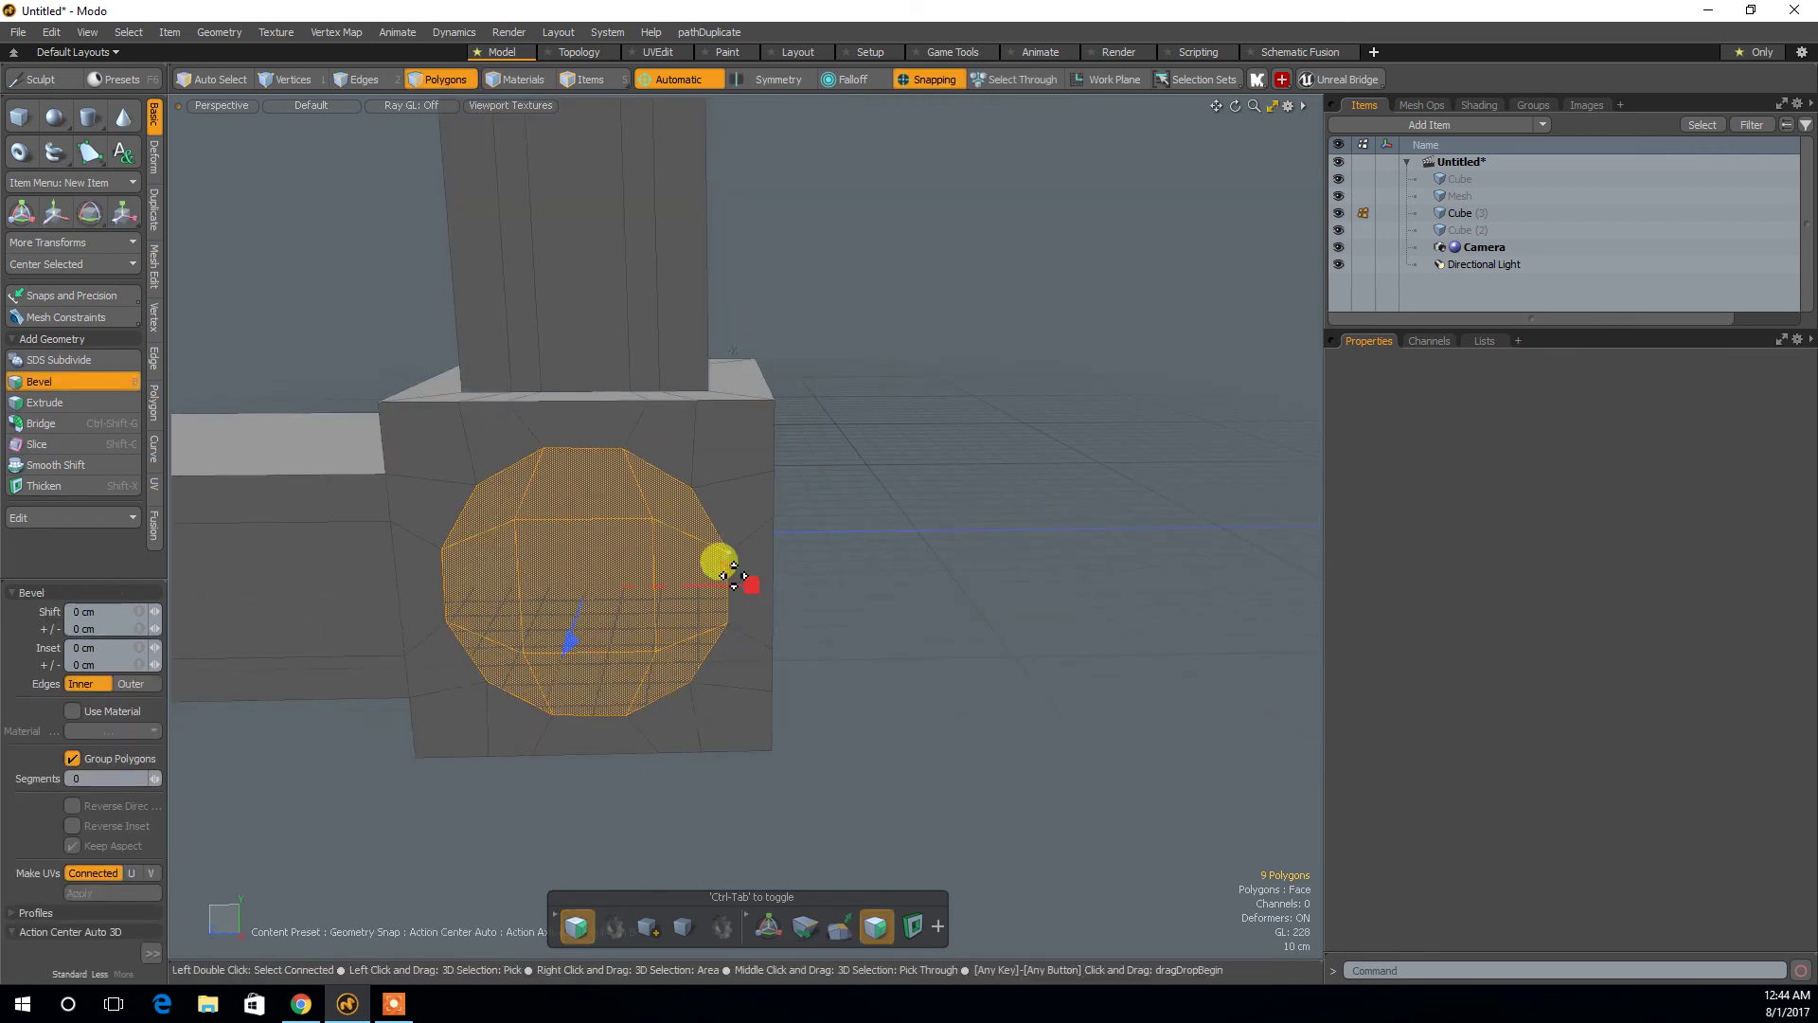
left_click_drag(734, 574, 848, 637, "alt")
left_click_drag(1080, 640, 1053, 627)
left_click_drag(1128, 575, 993, 558, "alt")
key("q")
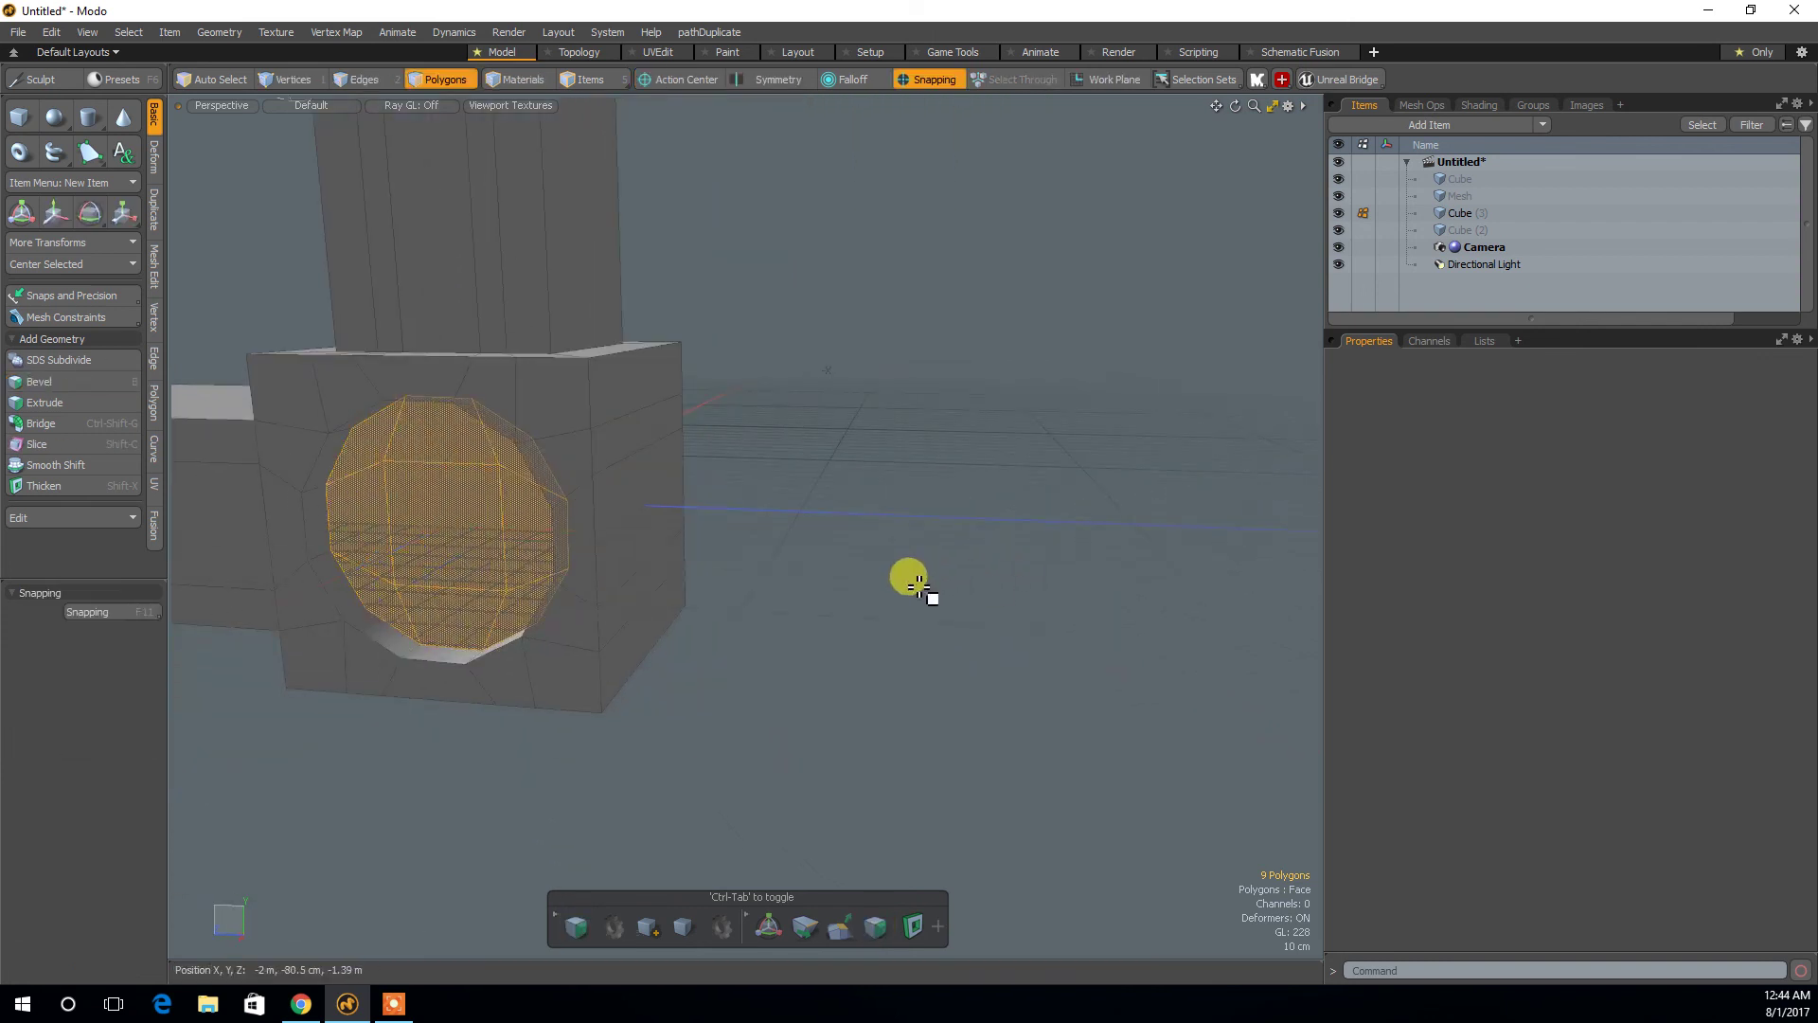
Try subdivision smoothing on the recessed block and undo it.
left_click(937, 560)
left_click_drag(884, 577, 1009, 574, "alt")
key("Tab")
key("ctrl+z")
key("ctrl+z")
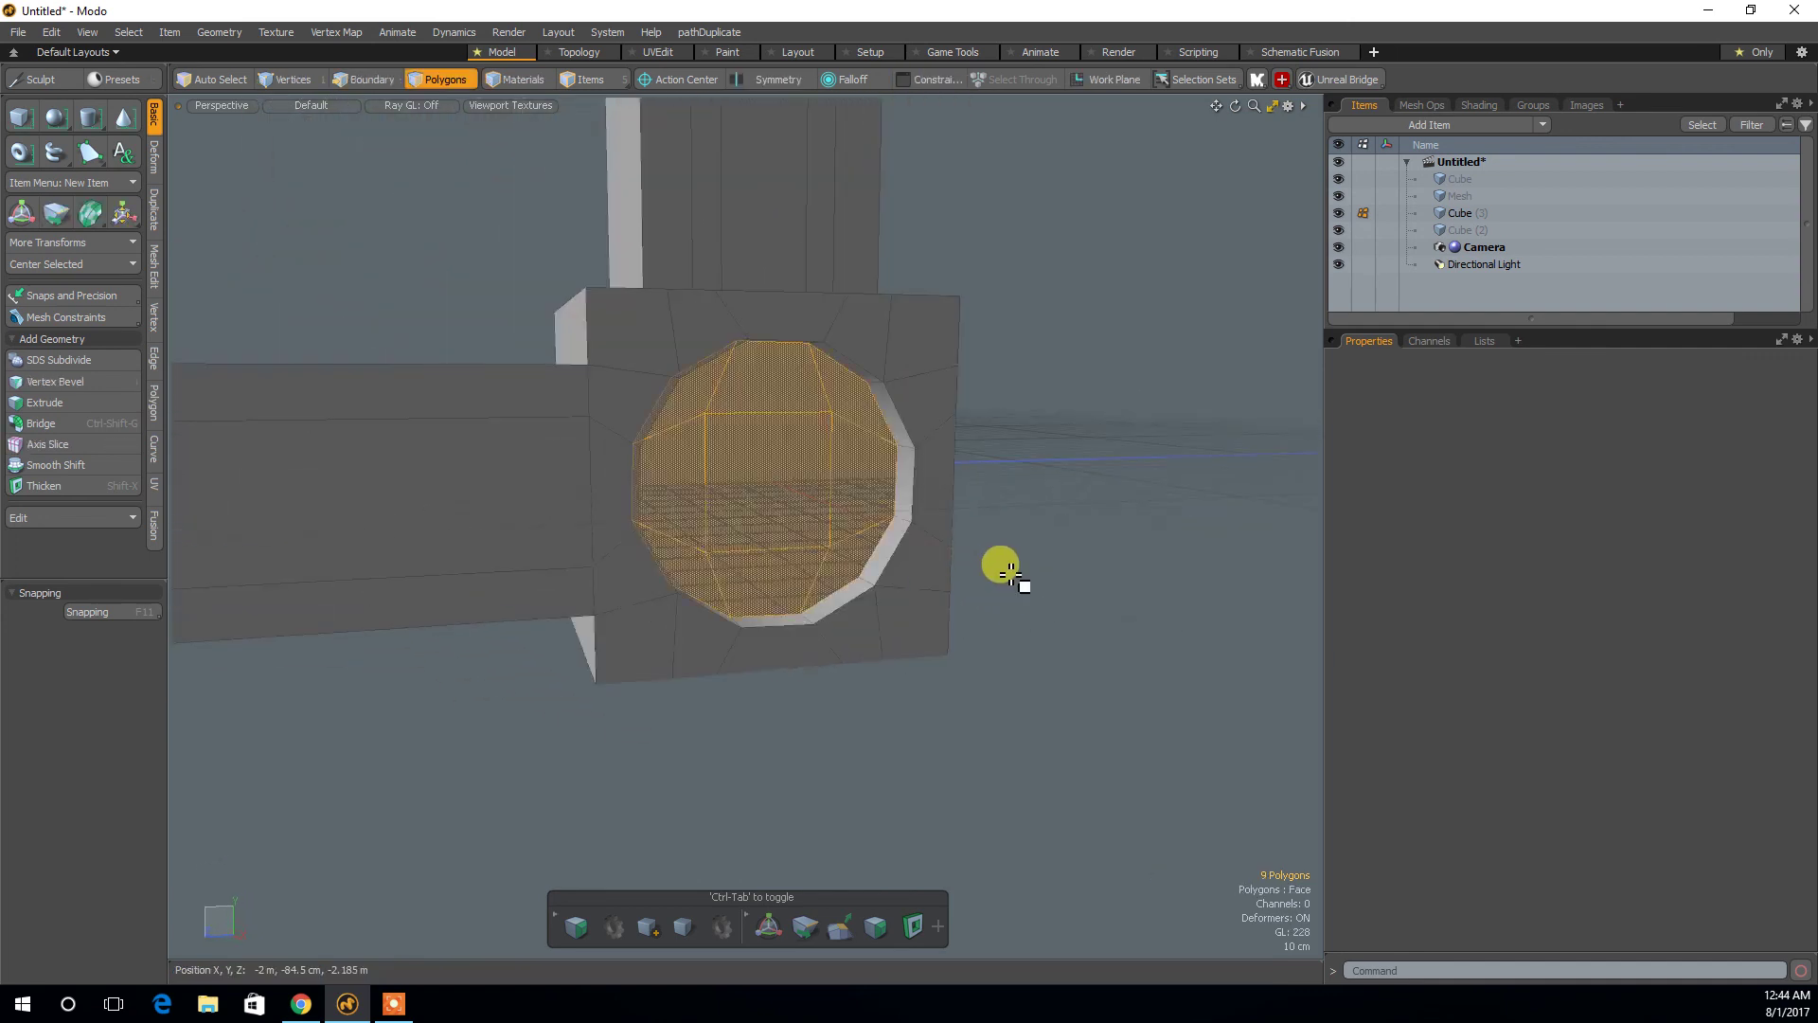
Undo the round recess and the circular arrangement of the edges on the block.
key("ctrl+z")
key("ctrl+z")
key("Escape")
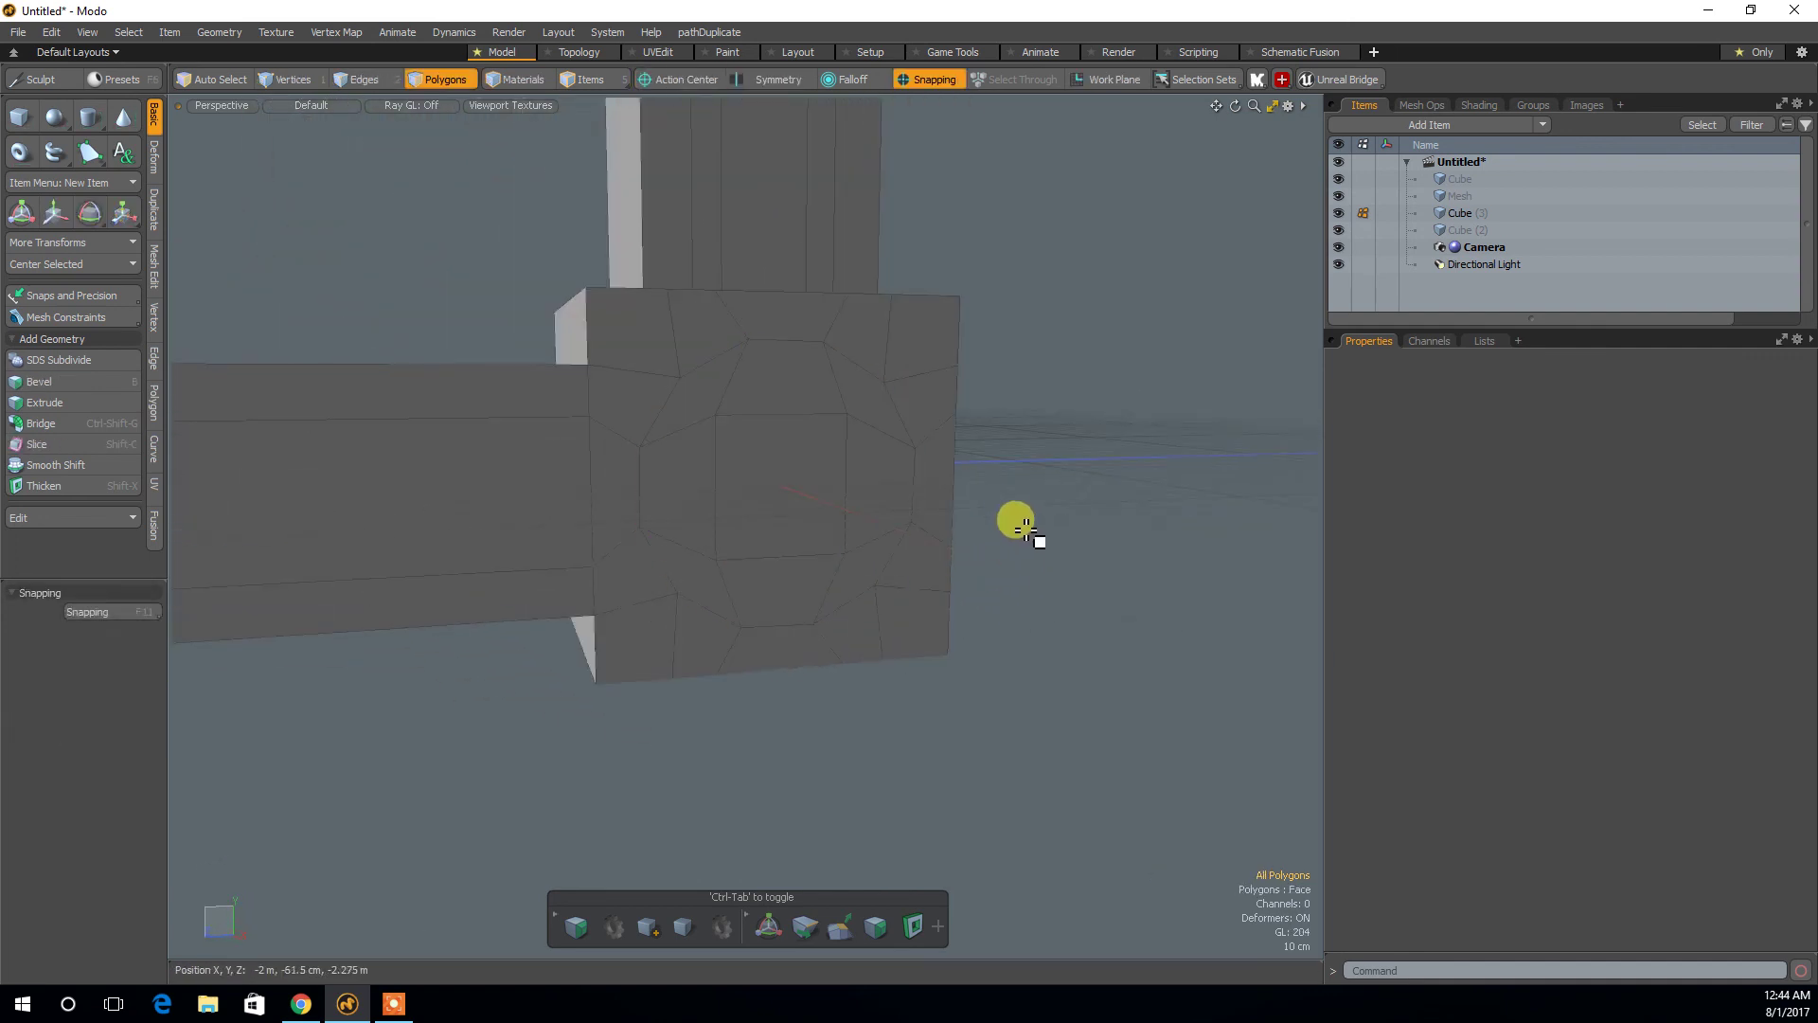
key("ctrl+z")
key("ctrl+z")
key("ctrl+z")
Select the block's sliced side face and push it outward with the Bevel tool.
left_click_drag(1027, 527, 1153, 483, "alt")
left_click_drag(1154, 483, 909, 515, "ctrl+alt")
left_click_drag(1039, 373, 937, 430, "alt")
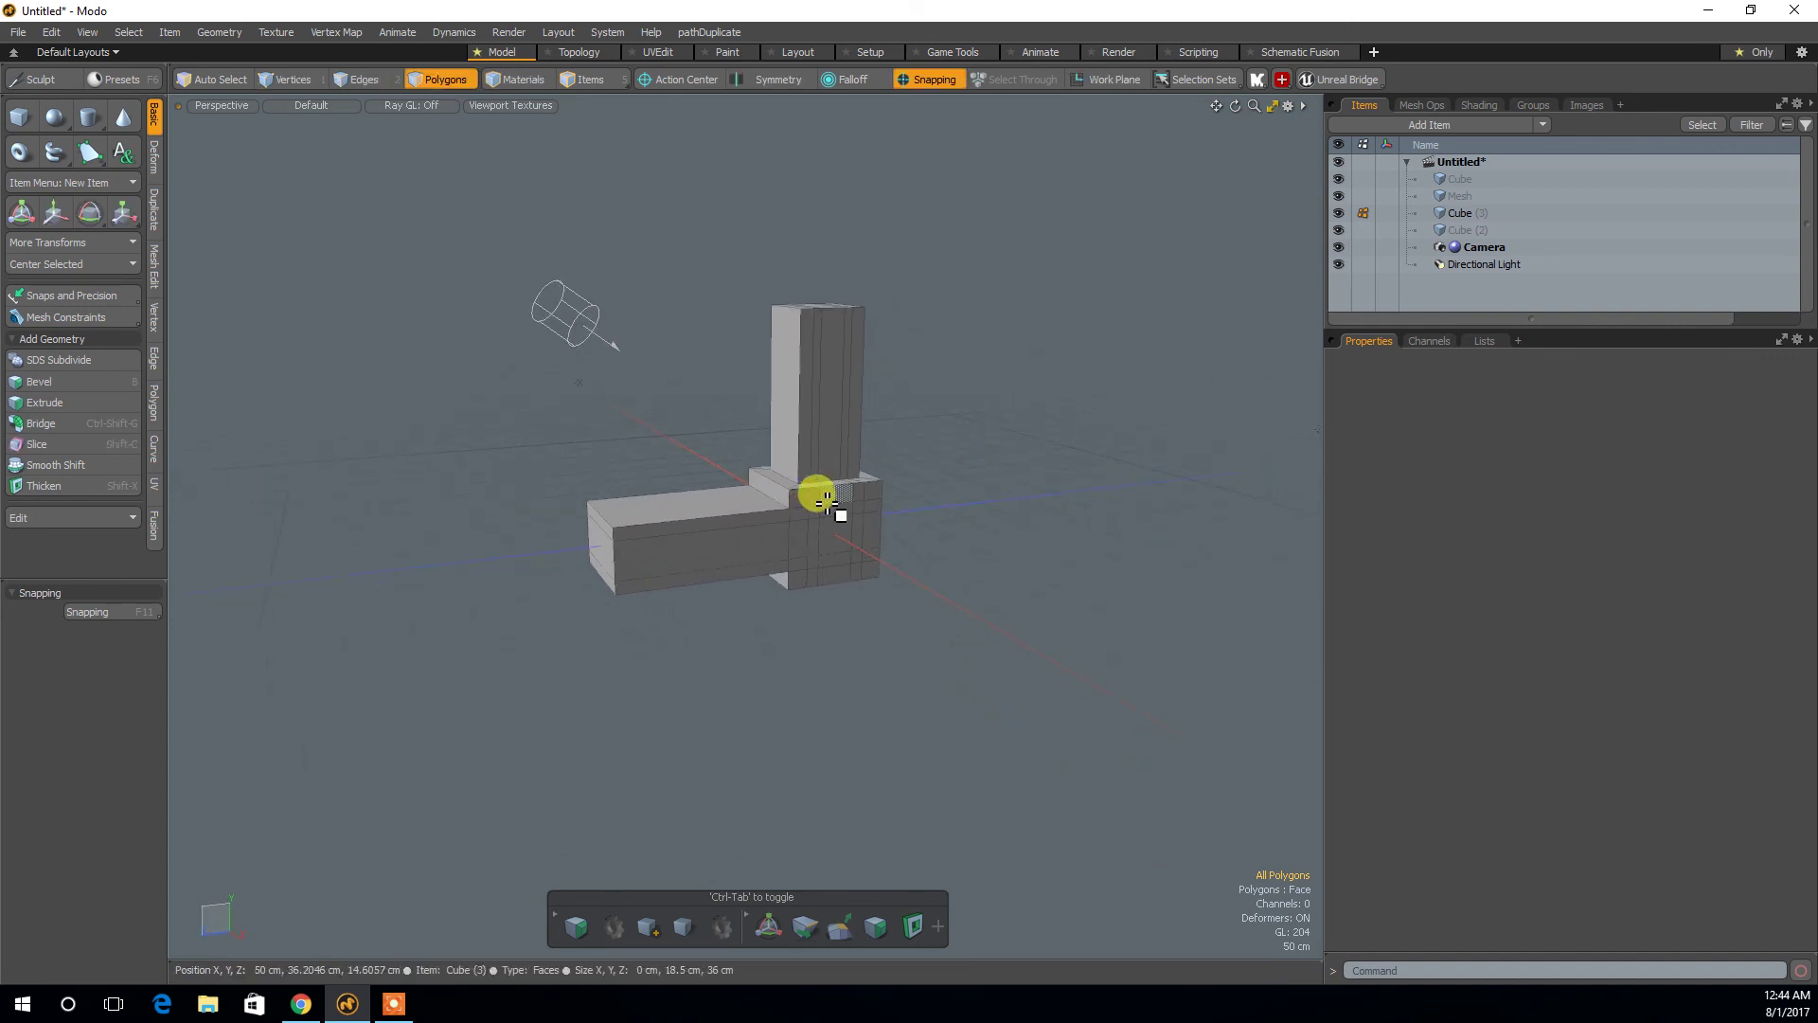
mouse_move(824, 500)
left_mouse_down("ctrl+alt")
mouse_move(822, 525)
mouse_move(913, 453)
mouse_move(800, 495)
mouse_move(784, 618)
mouse_move(895, 625)
mouse_move(911, 518)
mouse_move(888, 554)
mouse_move(853, 540)
mouse_move(974, 548)
mouse_move(1047, 495)
mouse_move(518, 504)
left_mouse_up("ctrl+alt")
key("b")
key("space")
Select all polygons of the block's opposite side face and bevel them outward as well.
mouse_move(698, 467)
left_mouse_down()
mouse_move(670, 458)
mouse_move(783, 436)
left_mouse_up()
left_click_drag(927, 499, 820, 506, "alt")
left_click_drag(816, 453, 811, 426, "ctrl")
left_click_drag(944, 468, 890, 426, "alt")
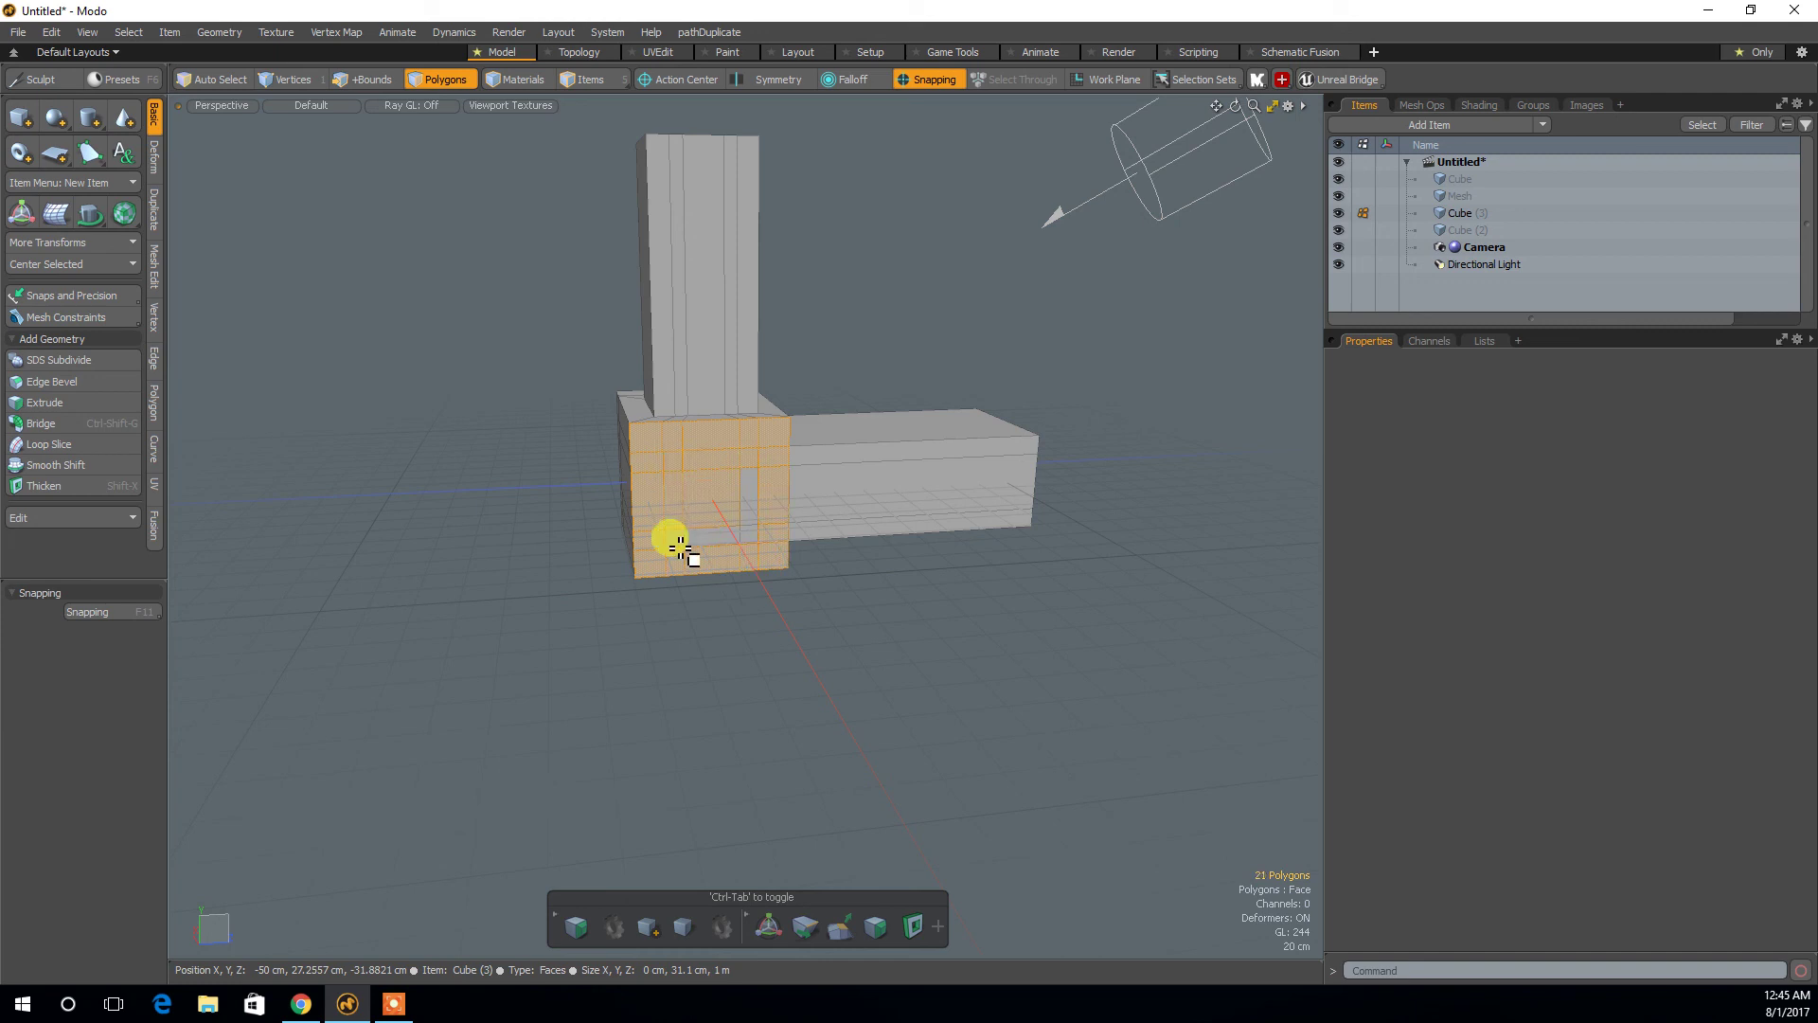
left_click_drag(758, 464, 801, 505, "alt")
key("b")
mouse_move(895, 431)
left_mouse_down("alt")
mouse_move(906, 526)
mouse_move(945, 451)
mouse_move(980, 445)
left_mouse_up("alt")
key("Escape")
key("Escape")
Loop slice the tower and block in Symmetry mode with a count of 2.
left_click_drag(680, 514, 675, 452, "shift")
key("shift+c")
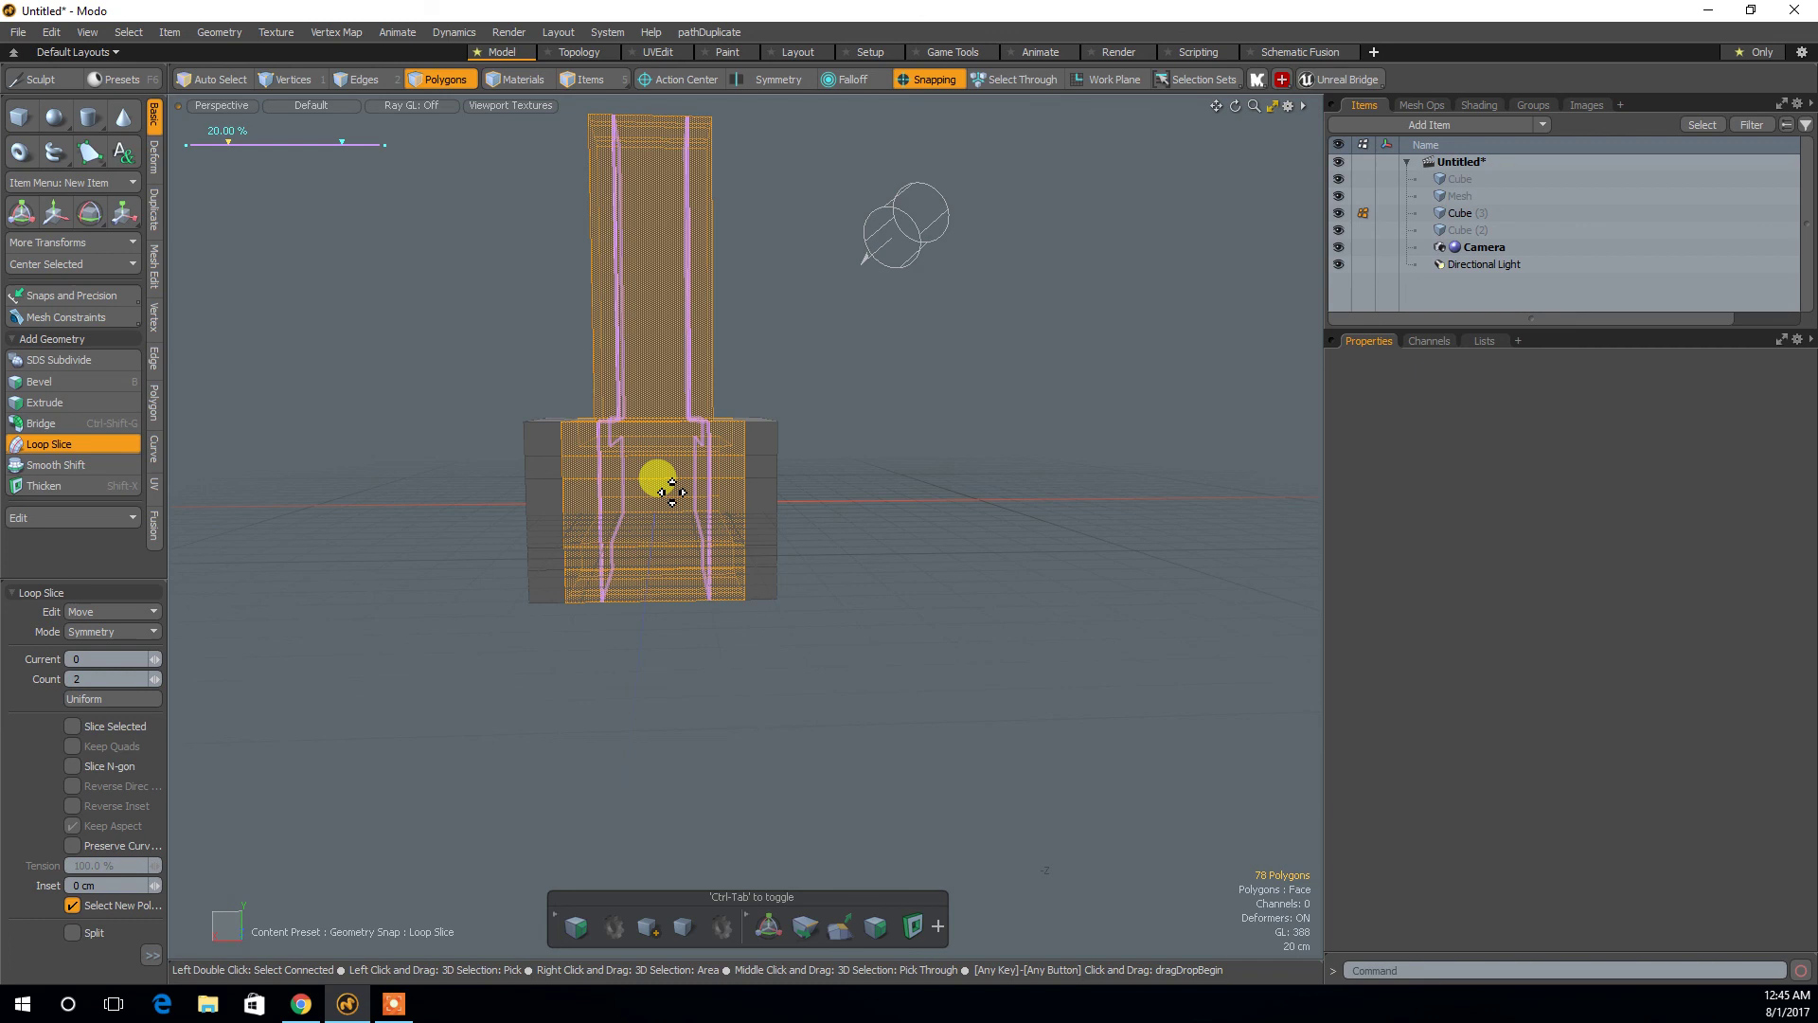
key("space")
Select nine polygons on the block's face opposite the horizontal arm and bevel them outward into a new box.
left_click_drag(824, 462, 638, 486, "alt")
mouse_move(604, 556)
left_mouse_down("shift")
mouse_move(748, 488)
mouse_move(649, 511)
mouse_move(650, 486)
left_mouse_up("shift")
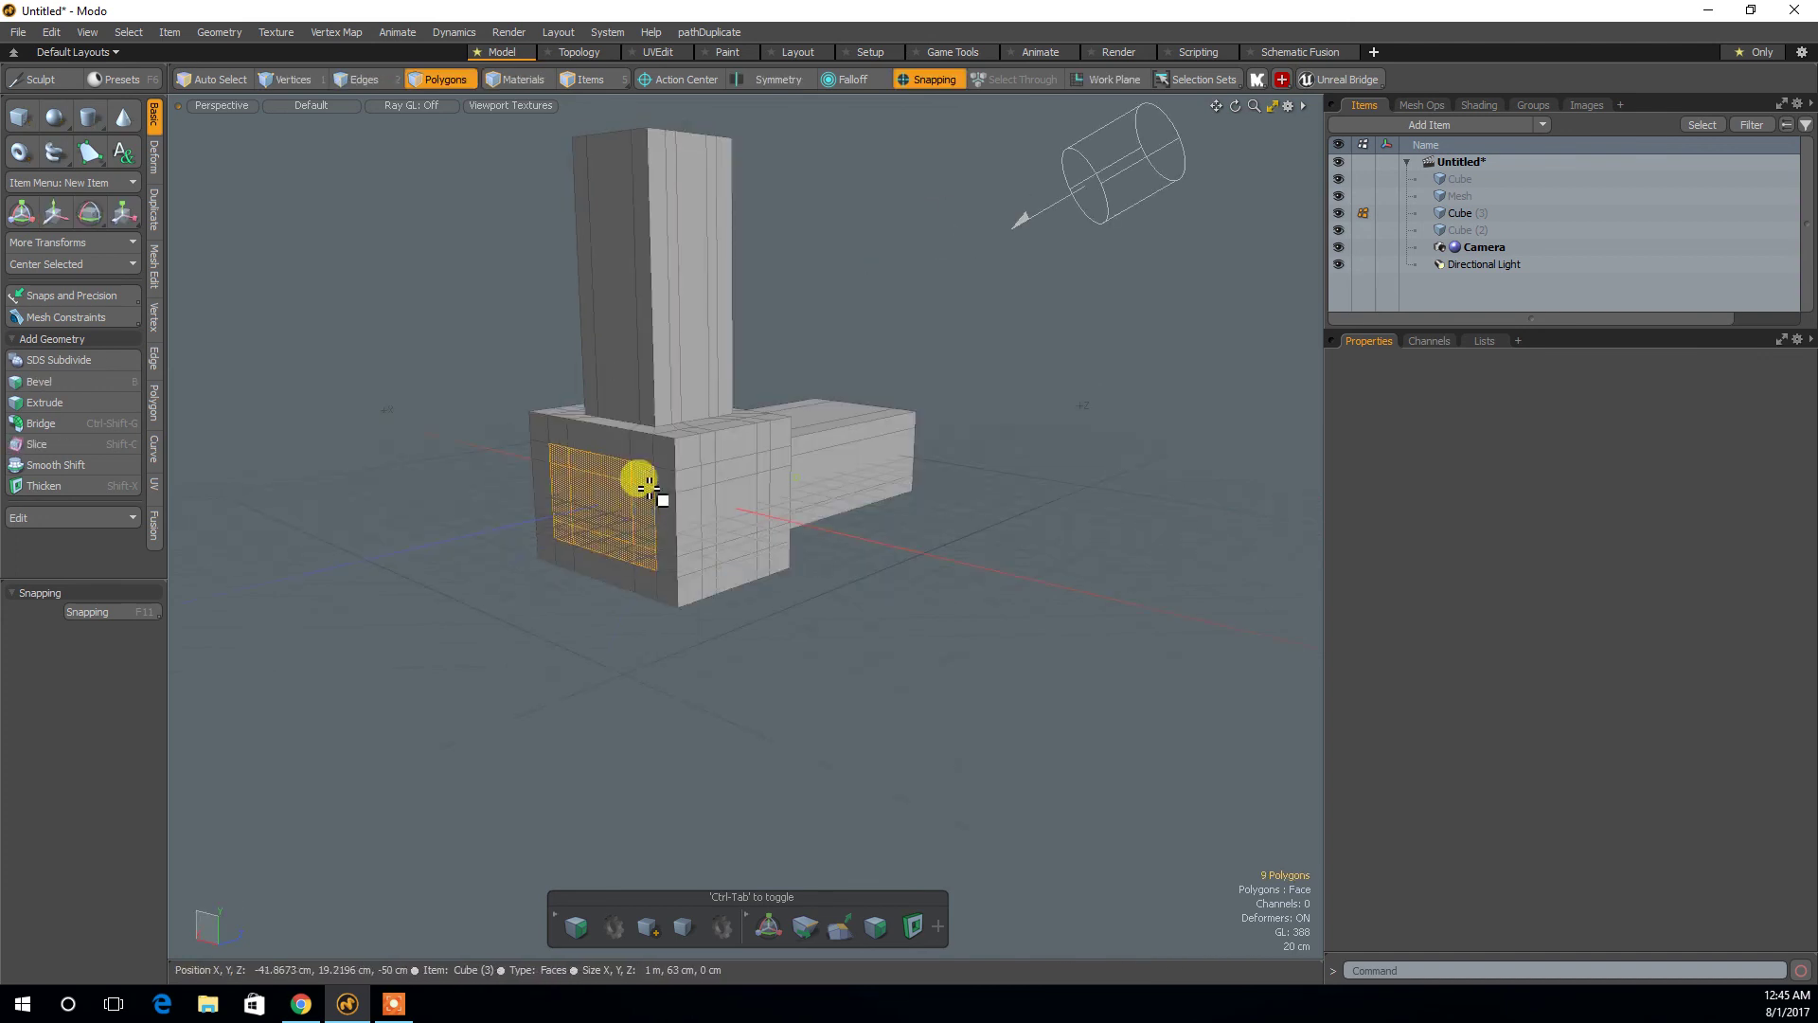
key("b")
left_click_drag(540, 512, 650, 555)
key("Escape")
key("Escape")
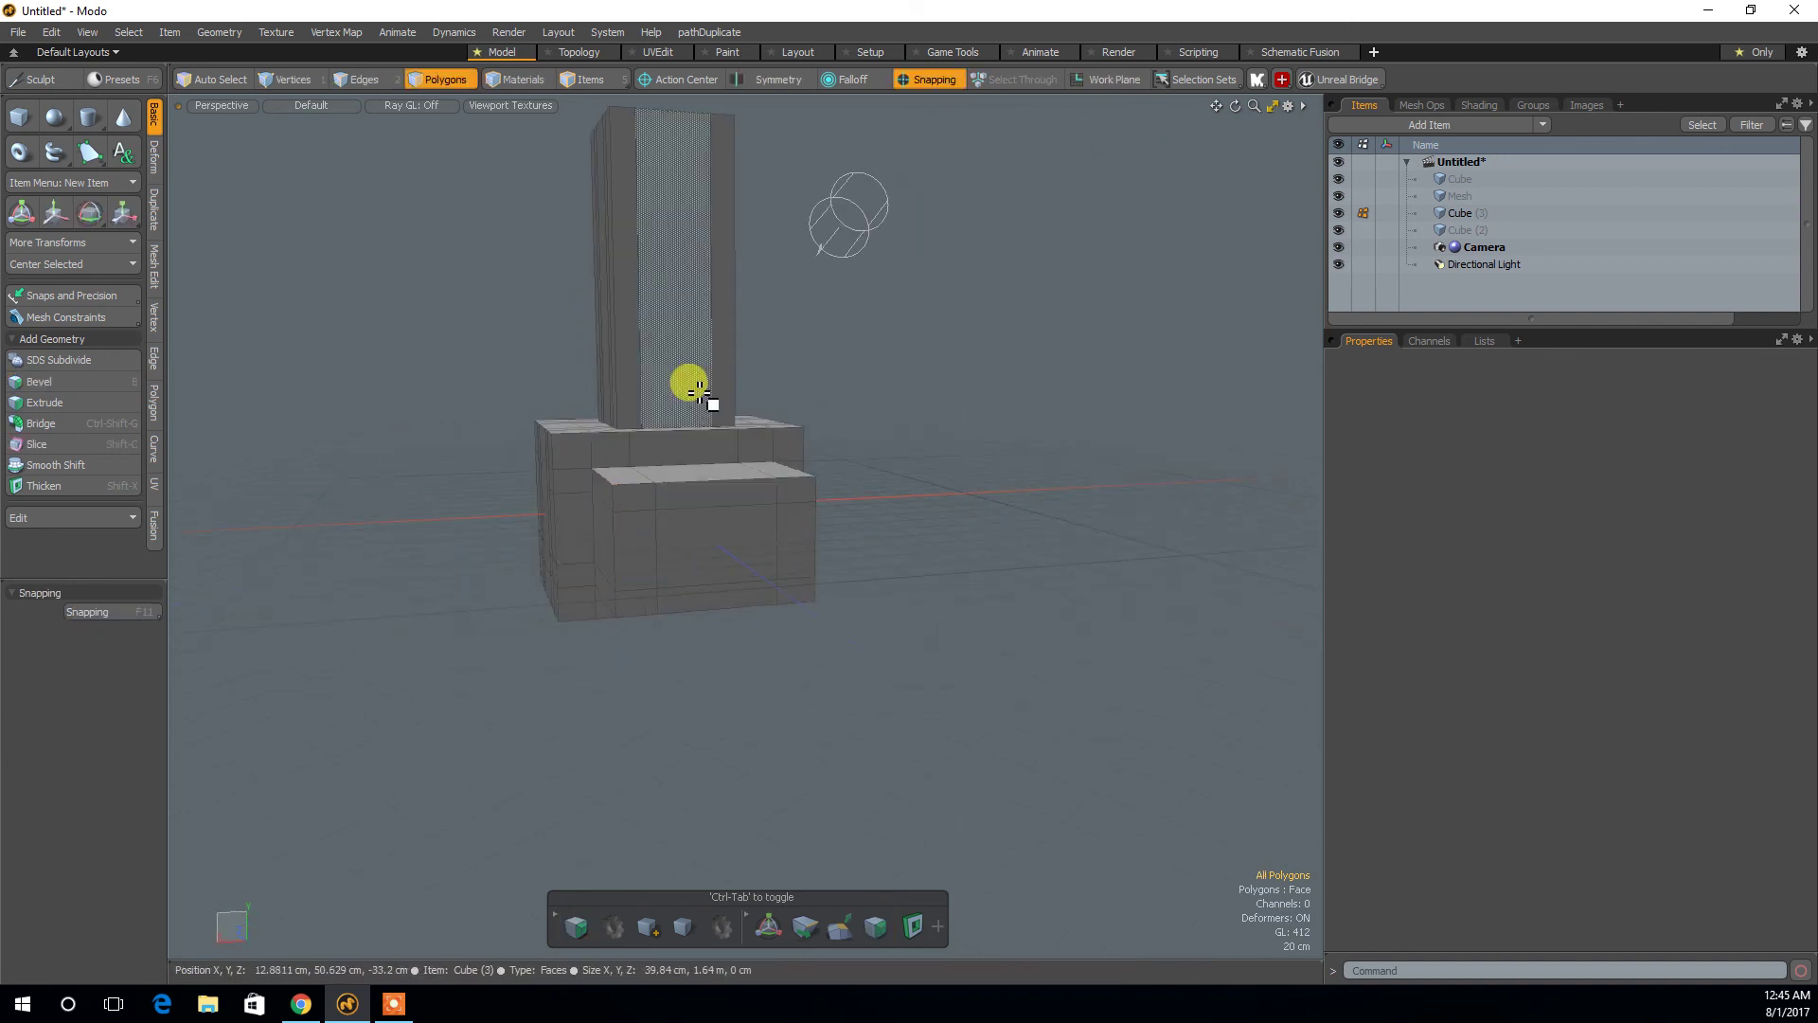
Select all connected polygons of the model and delete them.
double_click(702, 387)
key("Delete")
left_click_drag(589, 357, 561, 398, "alt")
Delete the Mesh, Cube (3) and Cube (2) items from the scene.
left_click(1497, 212)
left_click(1471, 230)
left_click(1465, 196, "shift")
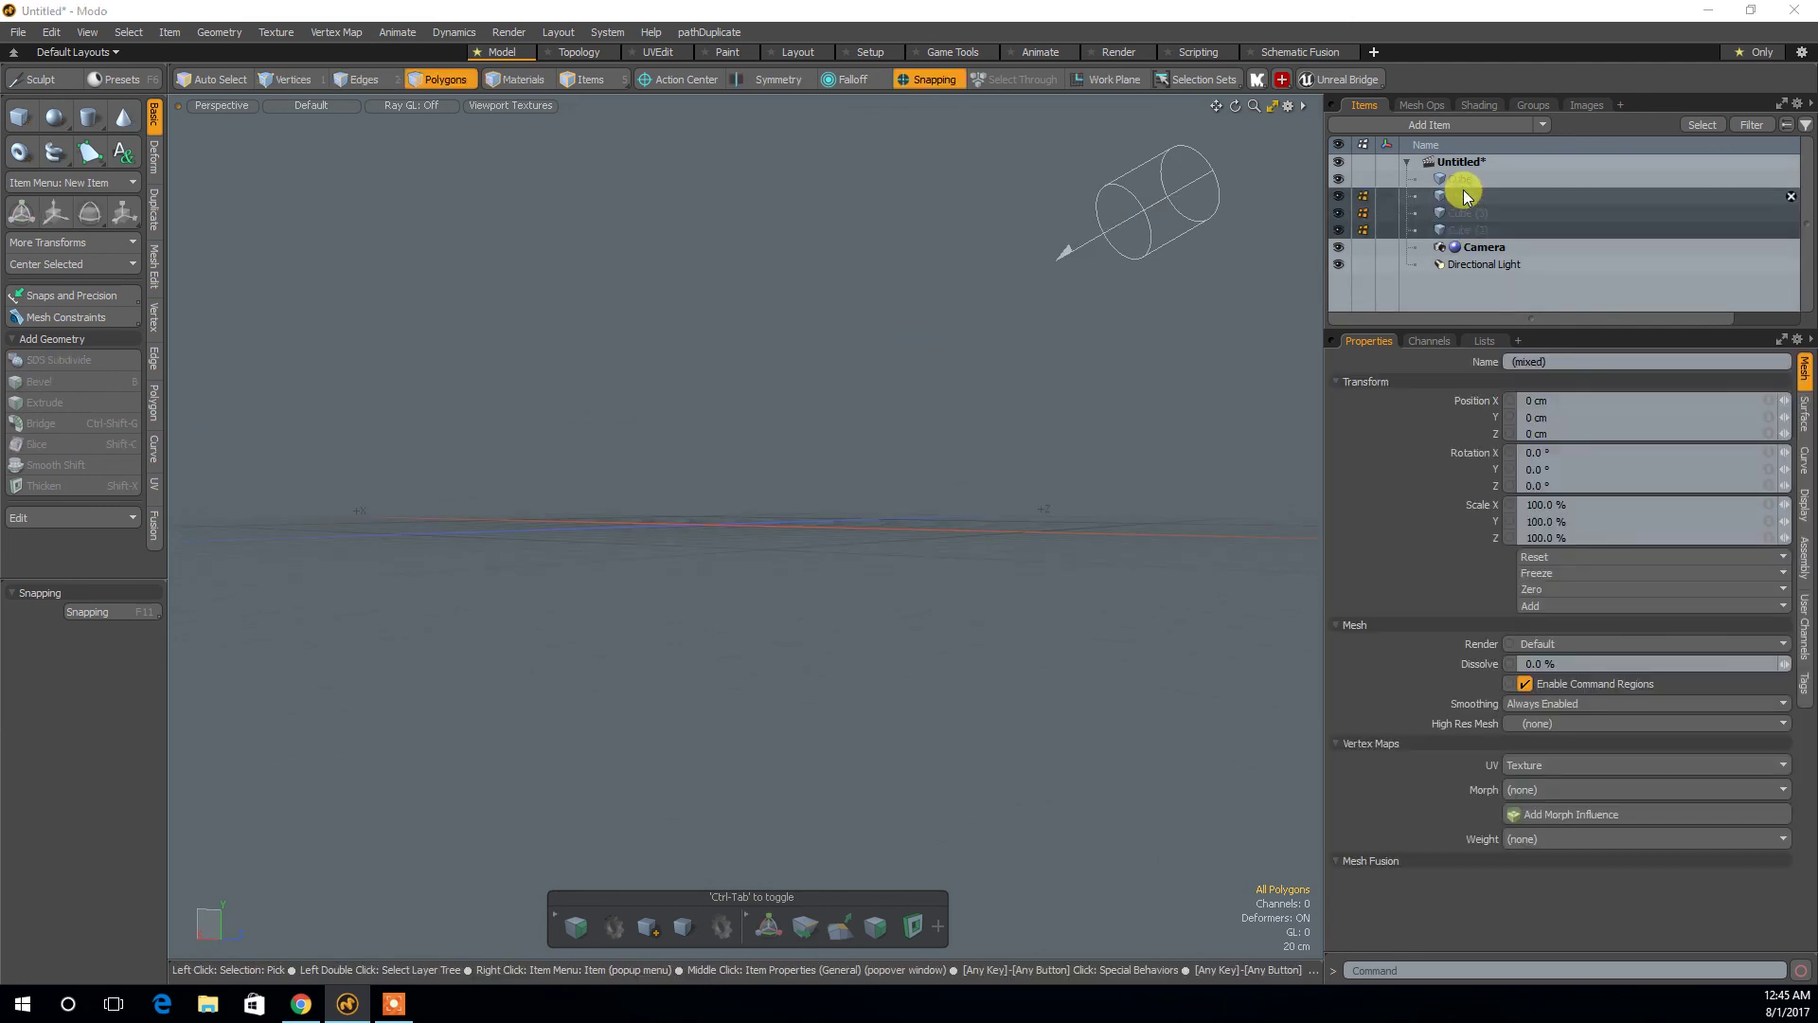
key("Delete")
left_click(601, 468)
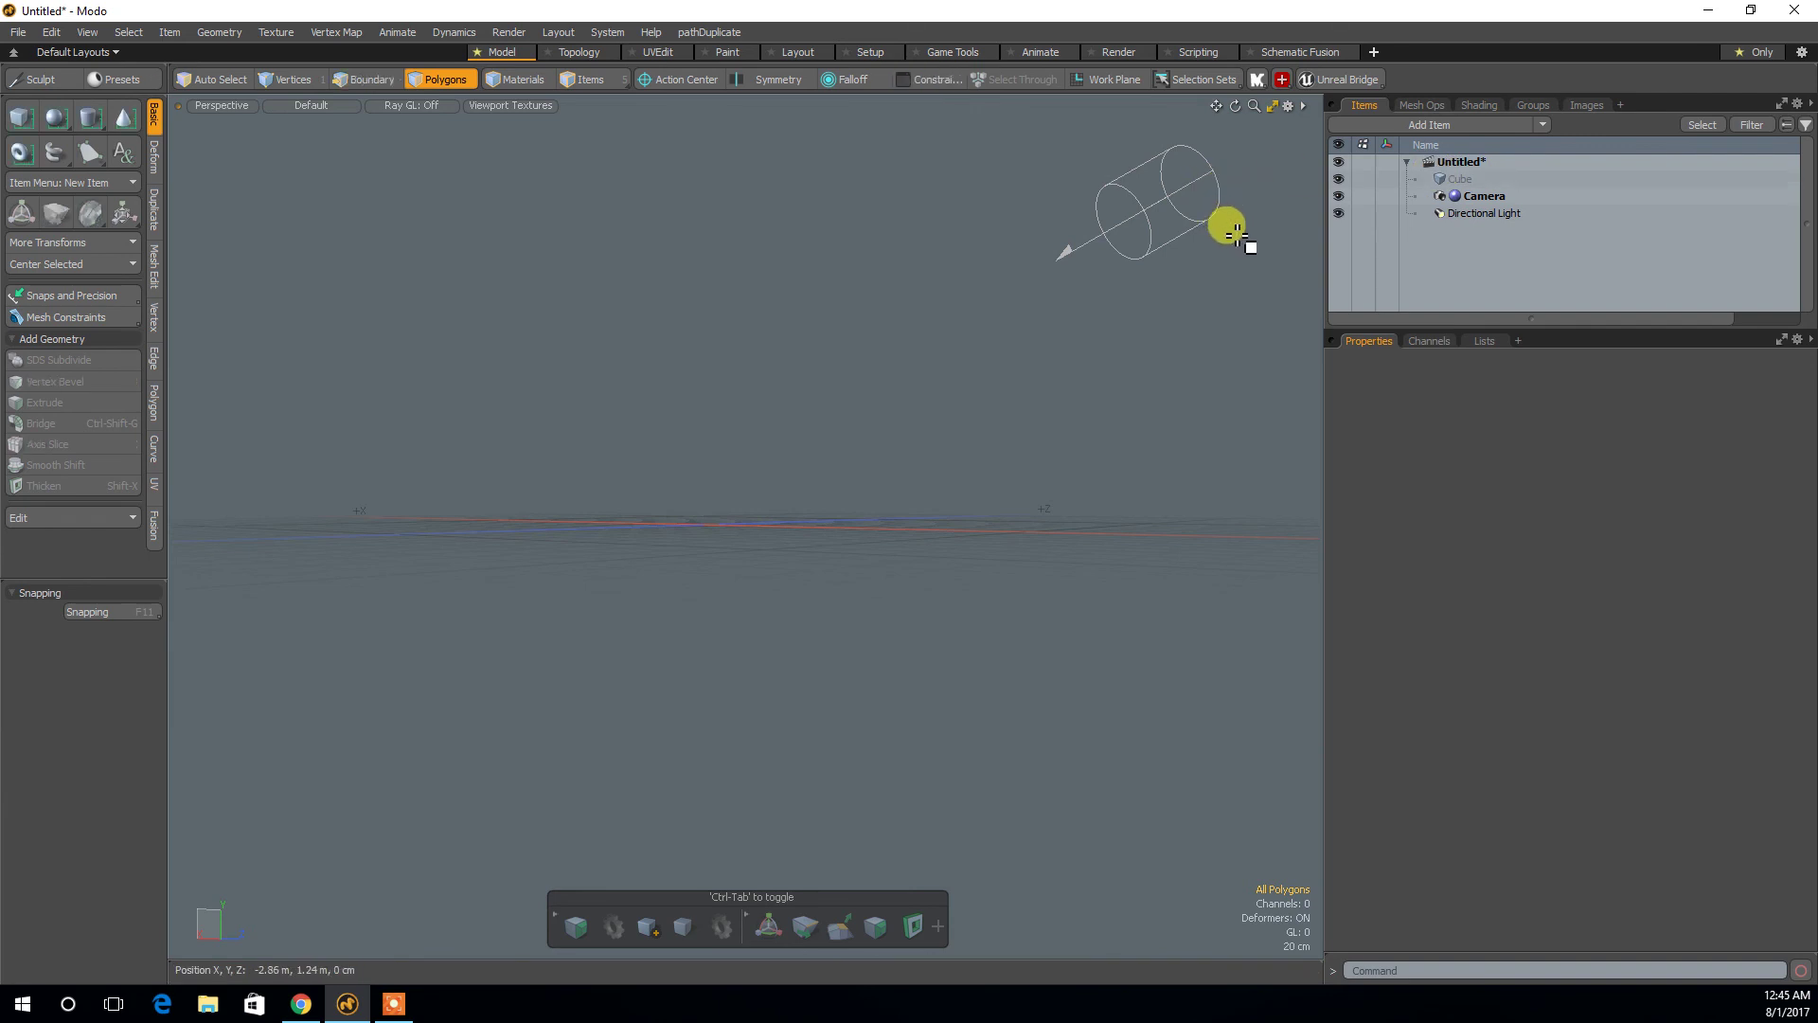
Create a new scene and switch the active scene to the original and back.
key("ctrl+n")
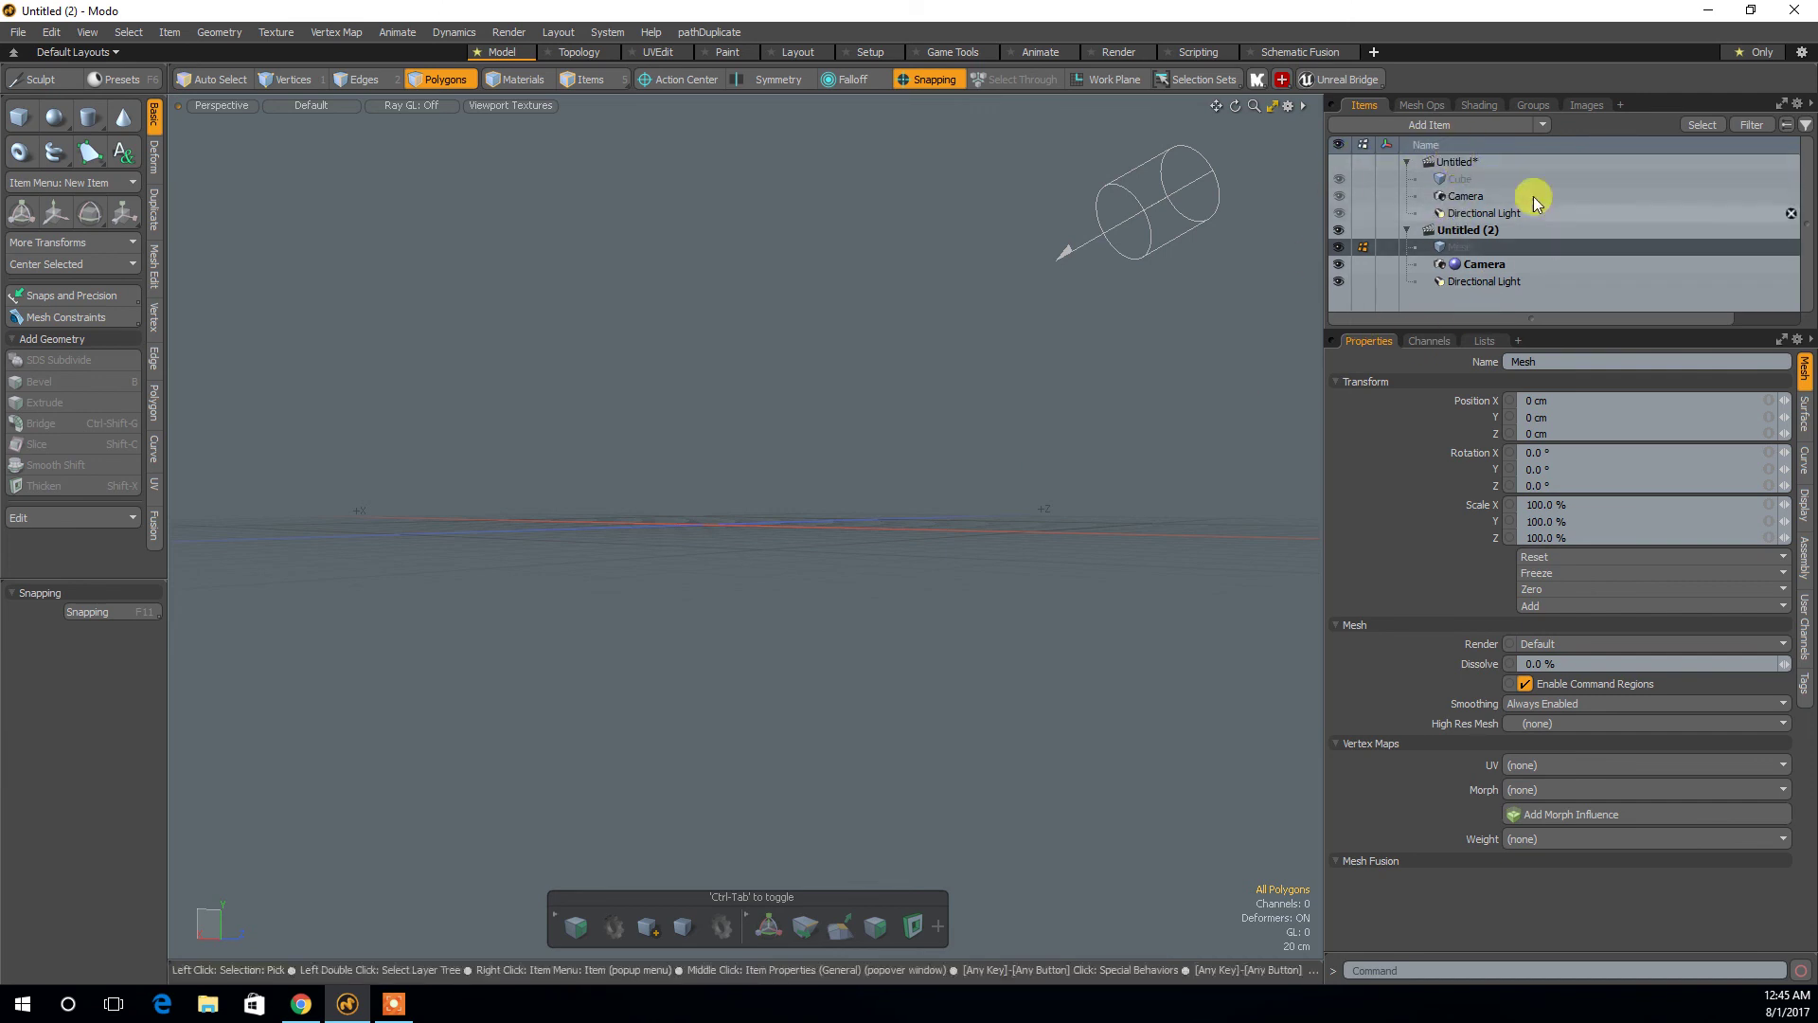
left_click(1462, 162)
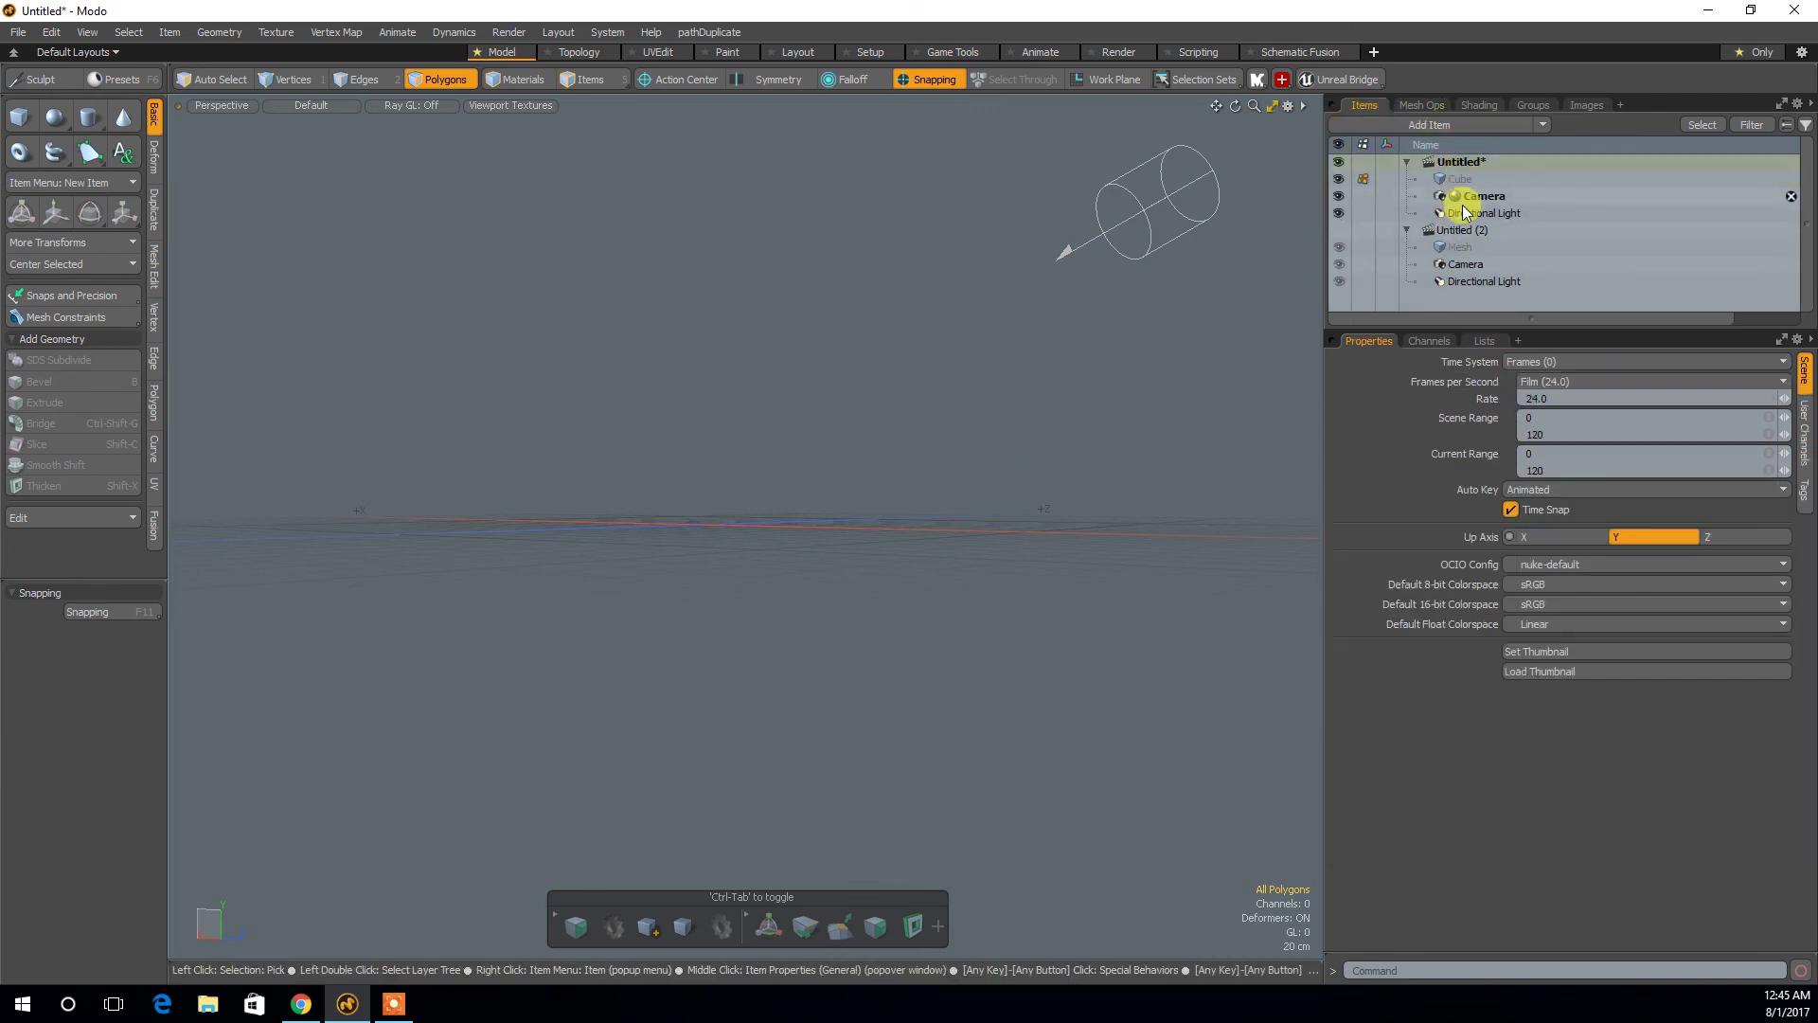
left_click(1463, 231)
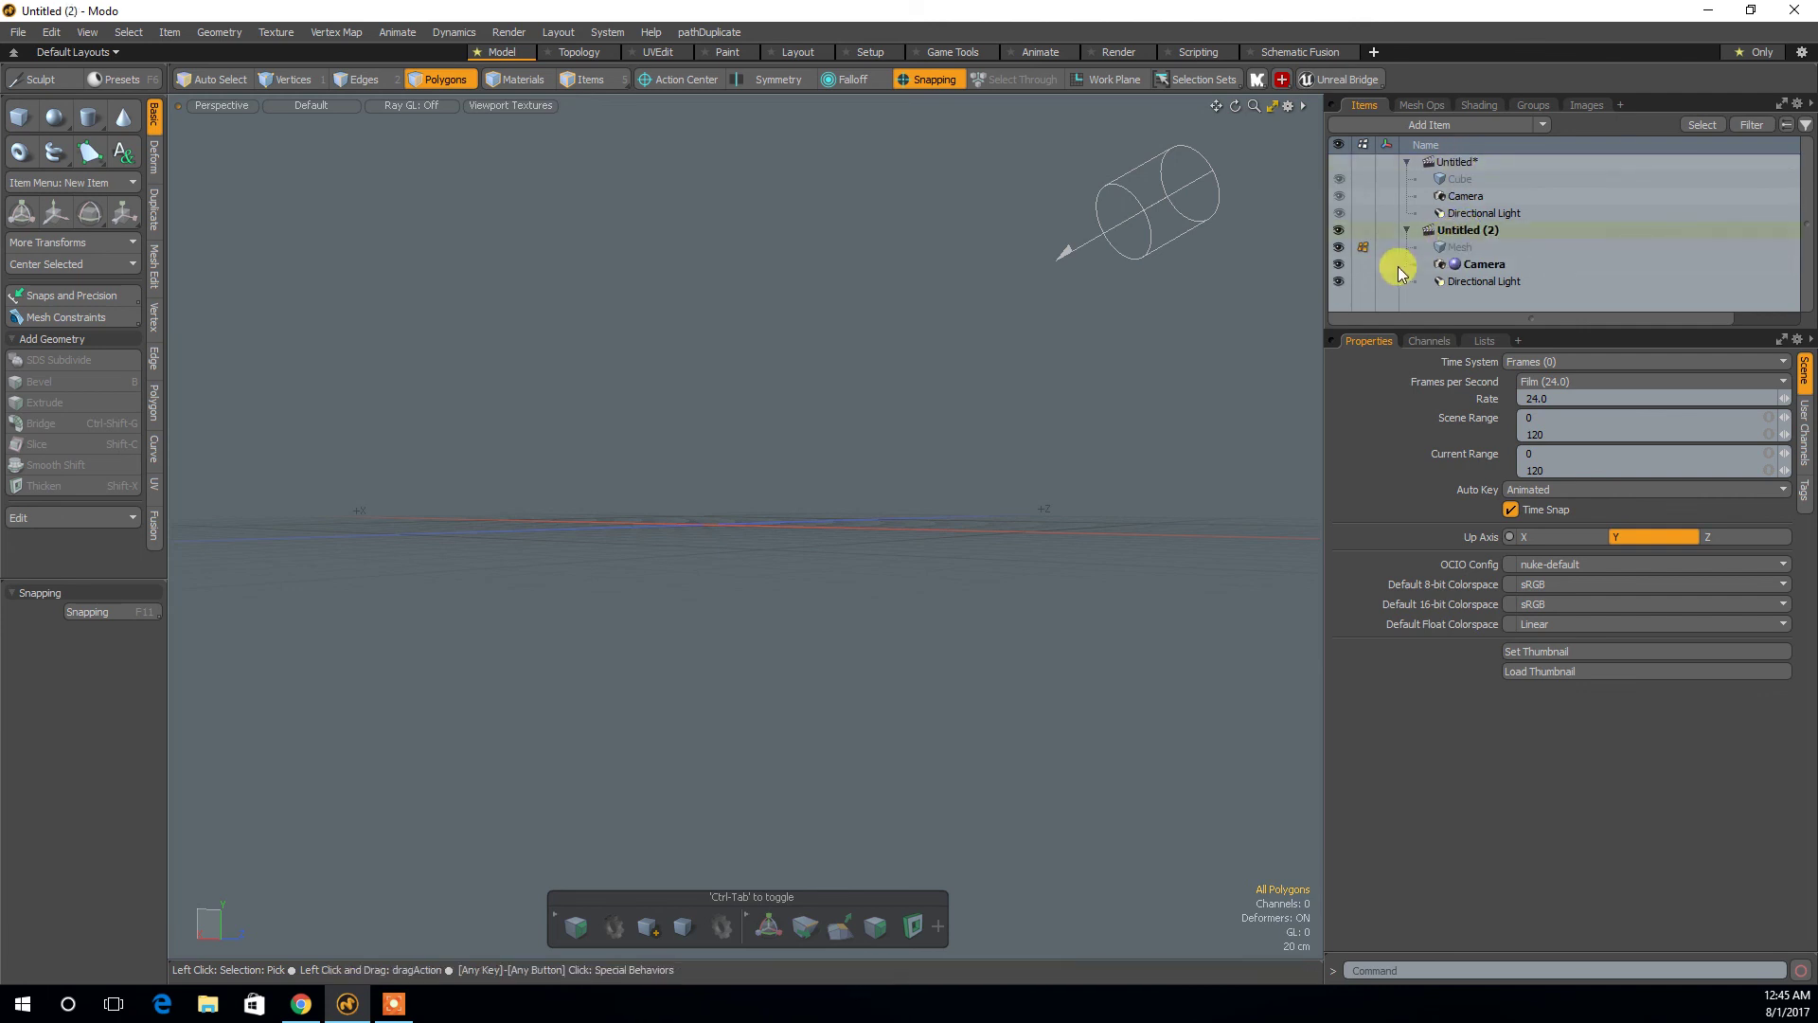
Close the original untitled scene without saving its changes.
right_click(1459, 166)
left_click(1434, 233)
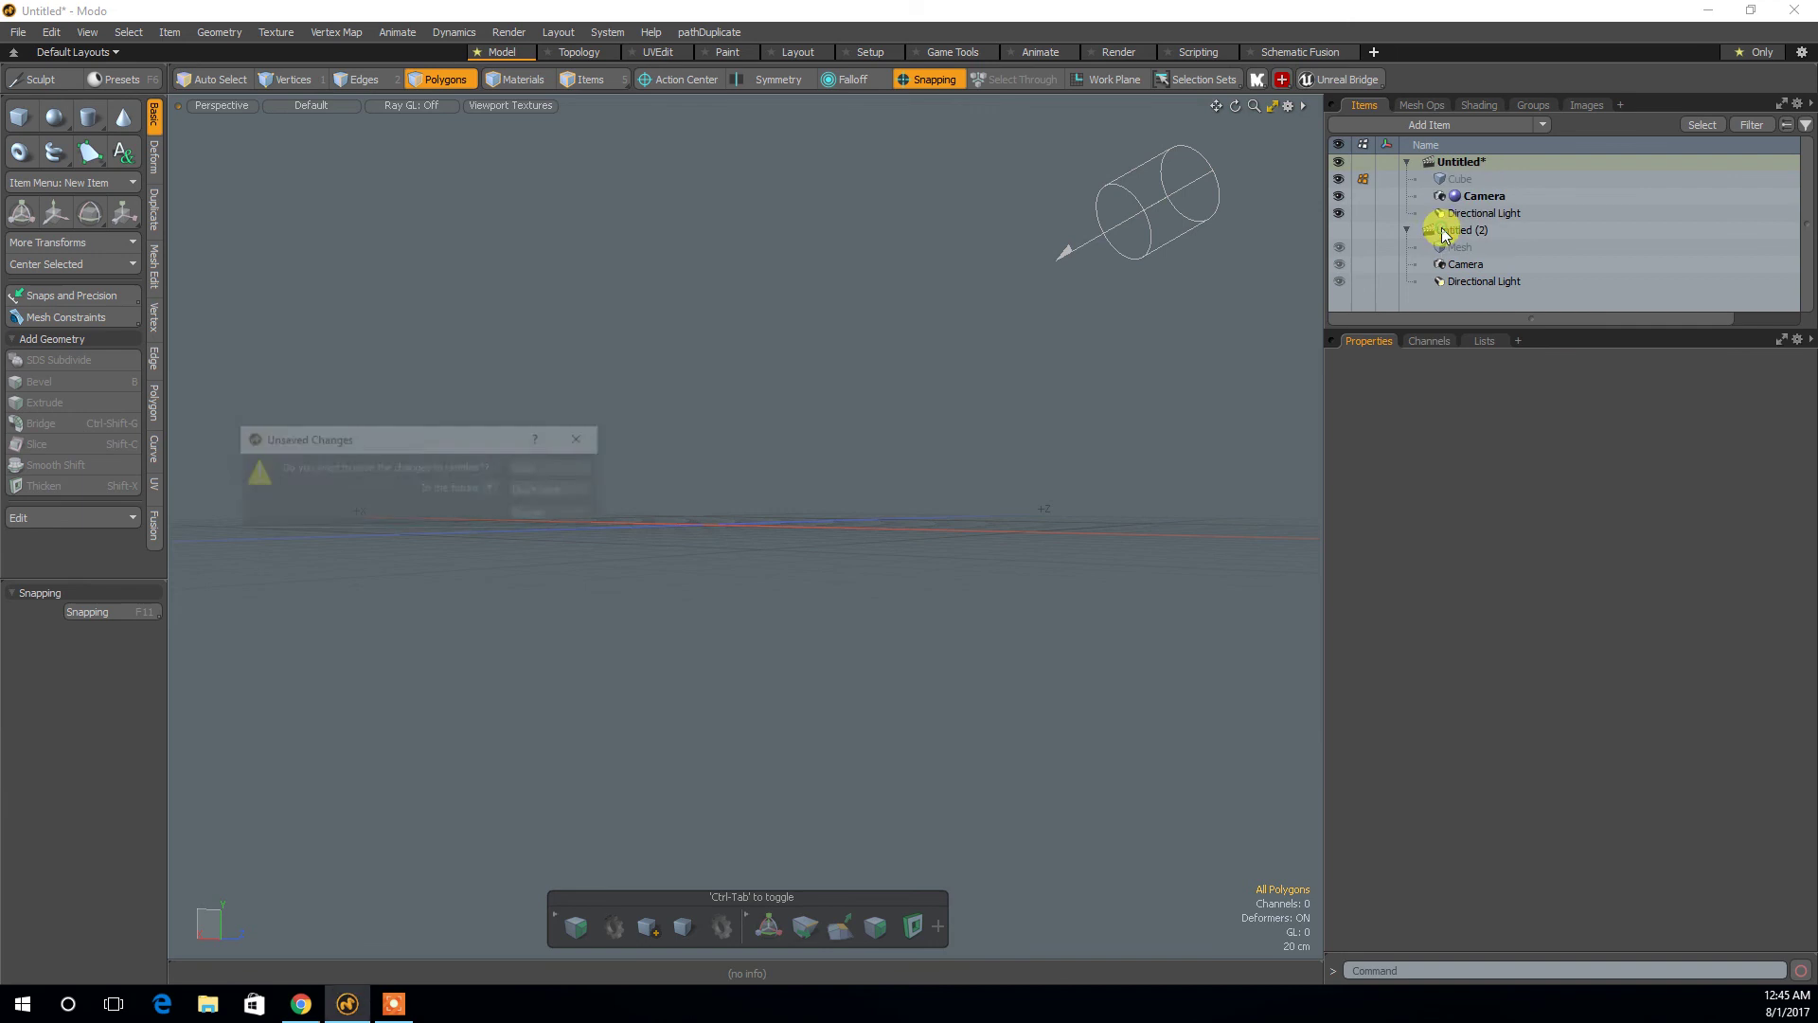
left_click(540, 490)
mouse_move(828, 527)
left_mouse_down("alt")
mouse_move(827, 568)
mouse_move(934, 564)
mouse_move(843, 544)
mouse_move(922, 552)
mouse_move(1146, 509)
mouse_move(881, 560)
mouse_move(966, 564)
mouse_move(934, 605)
mouse_move(1001, 514)
mouse_move(812, 572)
mouse_move(861, 556)
left_mouse_up("alt")
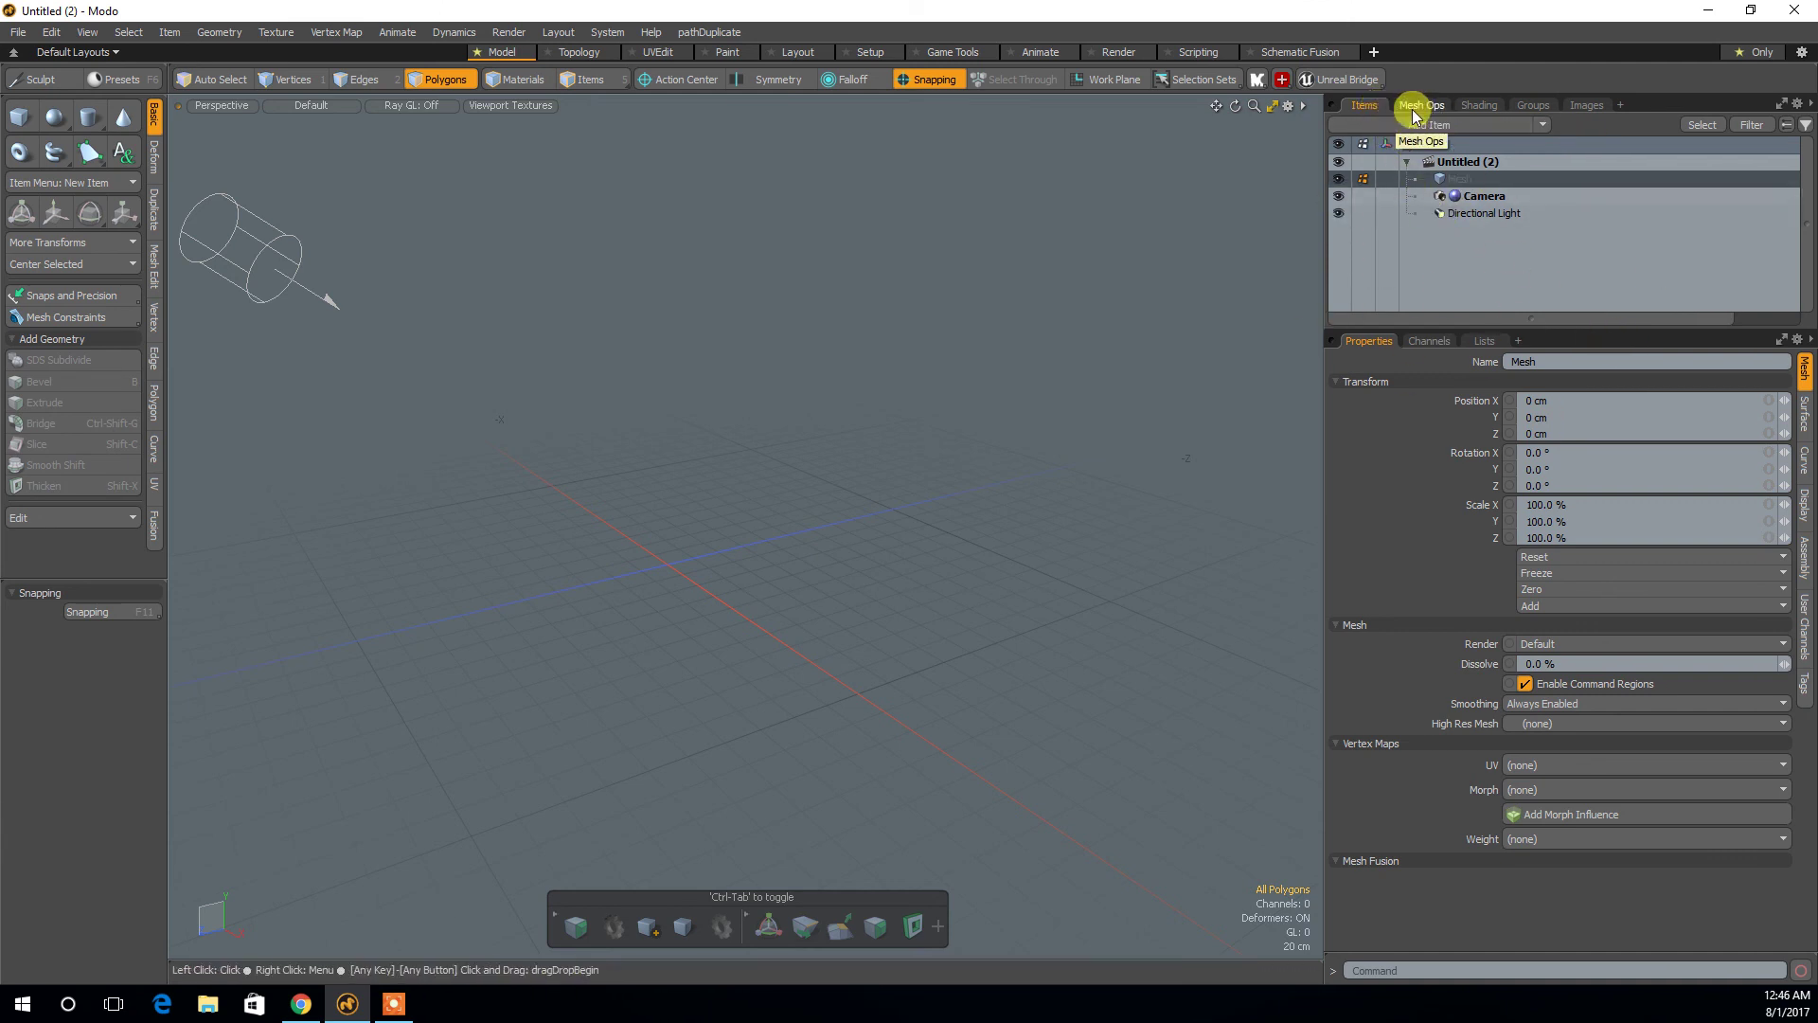
Select the new scene, its mesh and its camera in turn to examine their properties.
left_click(1461, 163)
left_click(1449, 179)
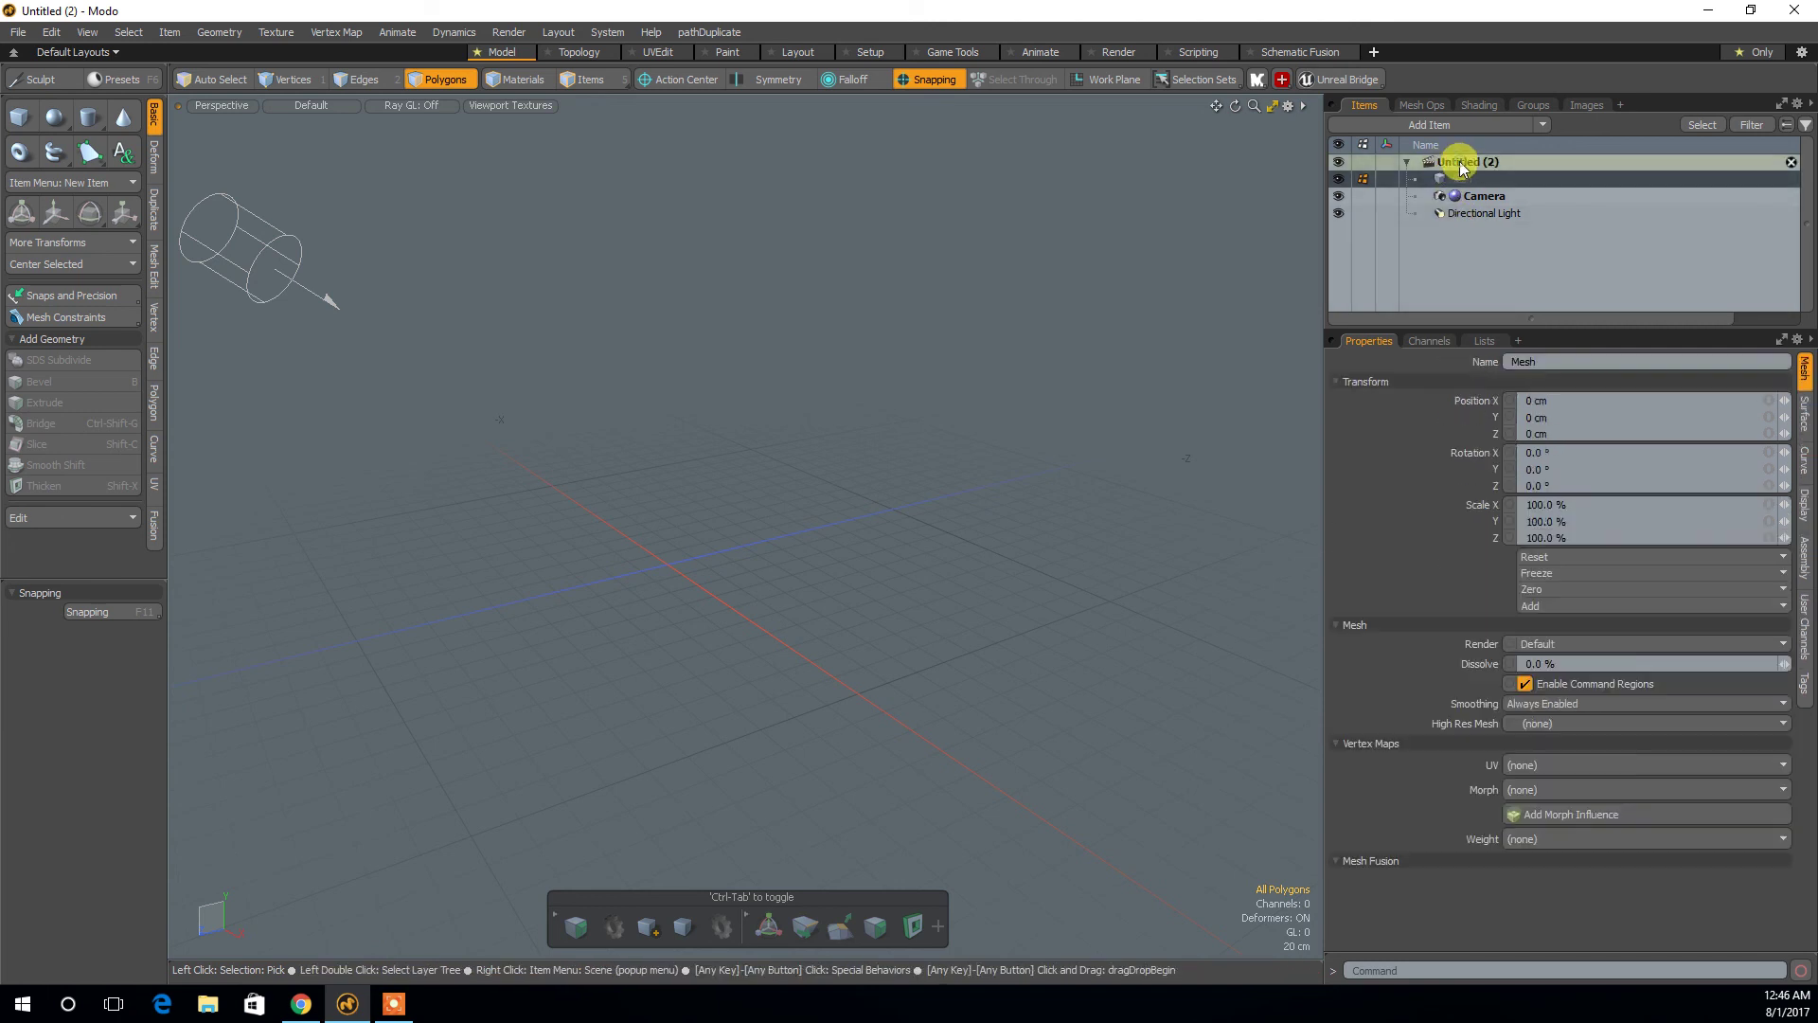
left_click(1438, 182)
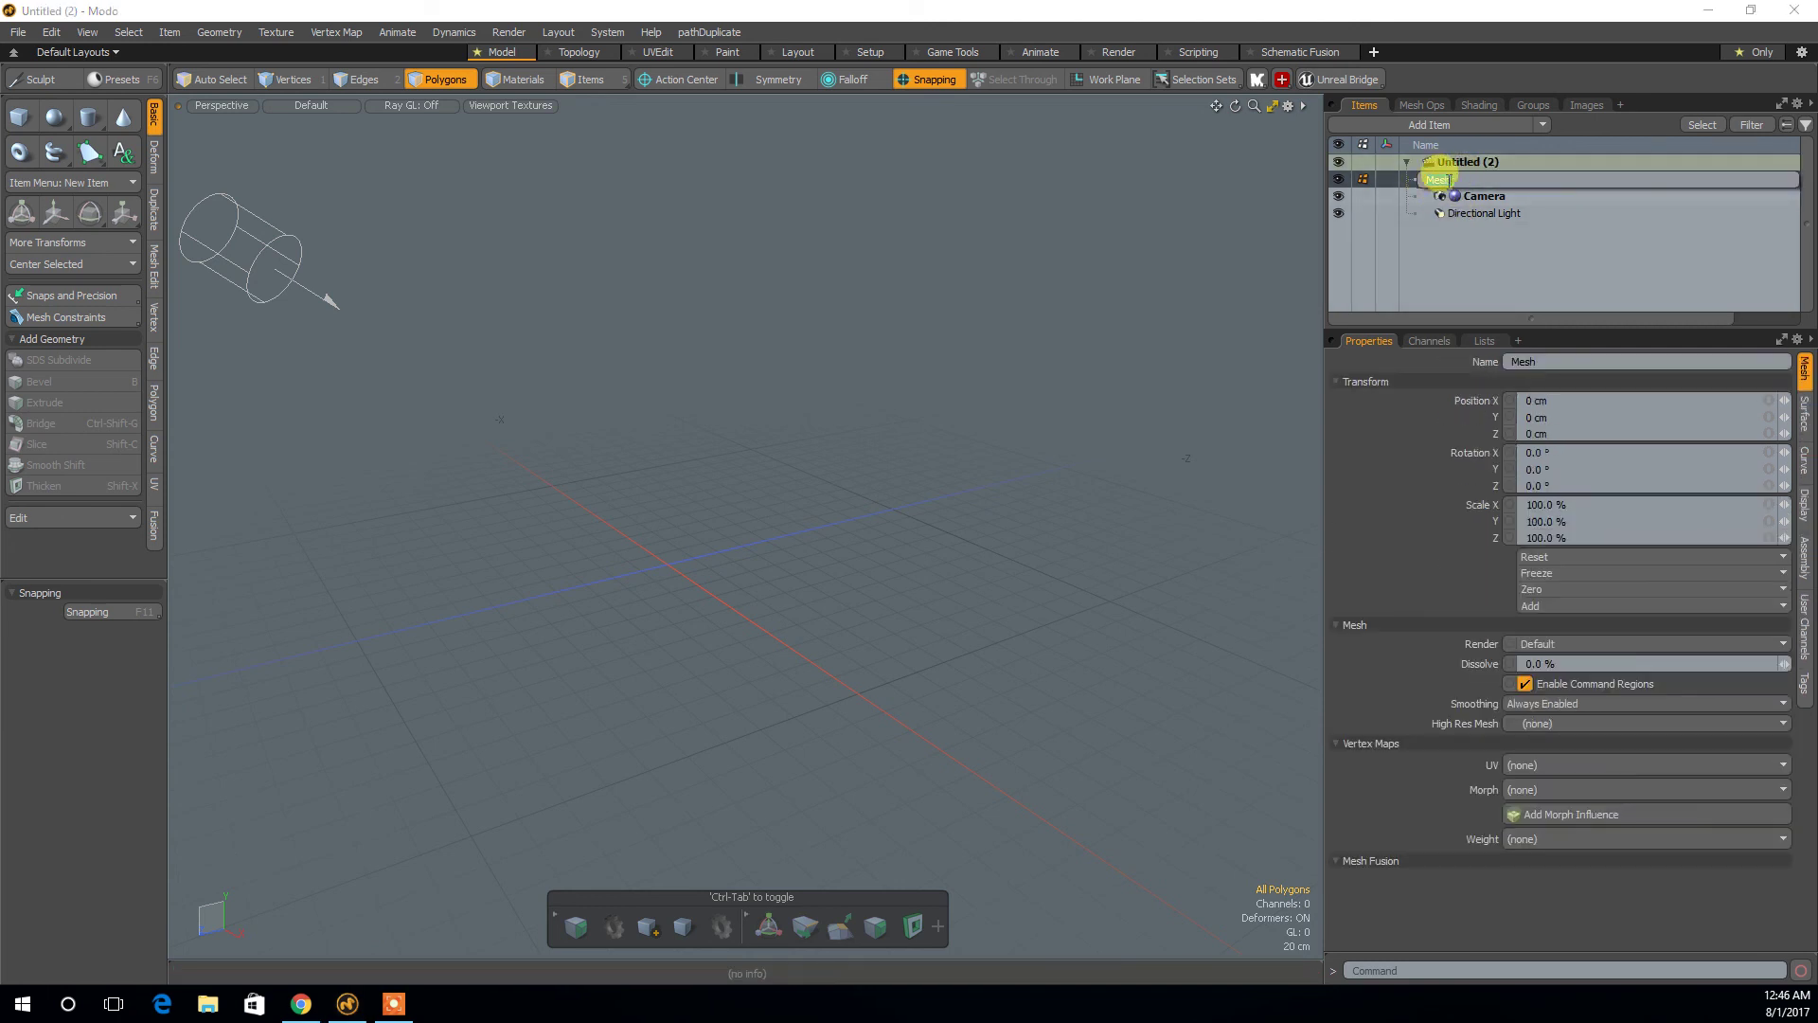
left_click(1473, 250)
mouse_move(1454, 194)
left_mouse_down()
mouse_move(1428, 236)
mouse_move(1461, 196)
left_mouse_up()
left_click(1473, 197)
Turn on the display of cameras in the 3D viewport's visibility properties.
left_click_drag(566, 404, 571, 439, "alt")
right_click_drag(571, 439, 571, 430, "alt")
key("3")
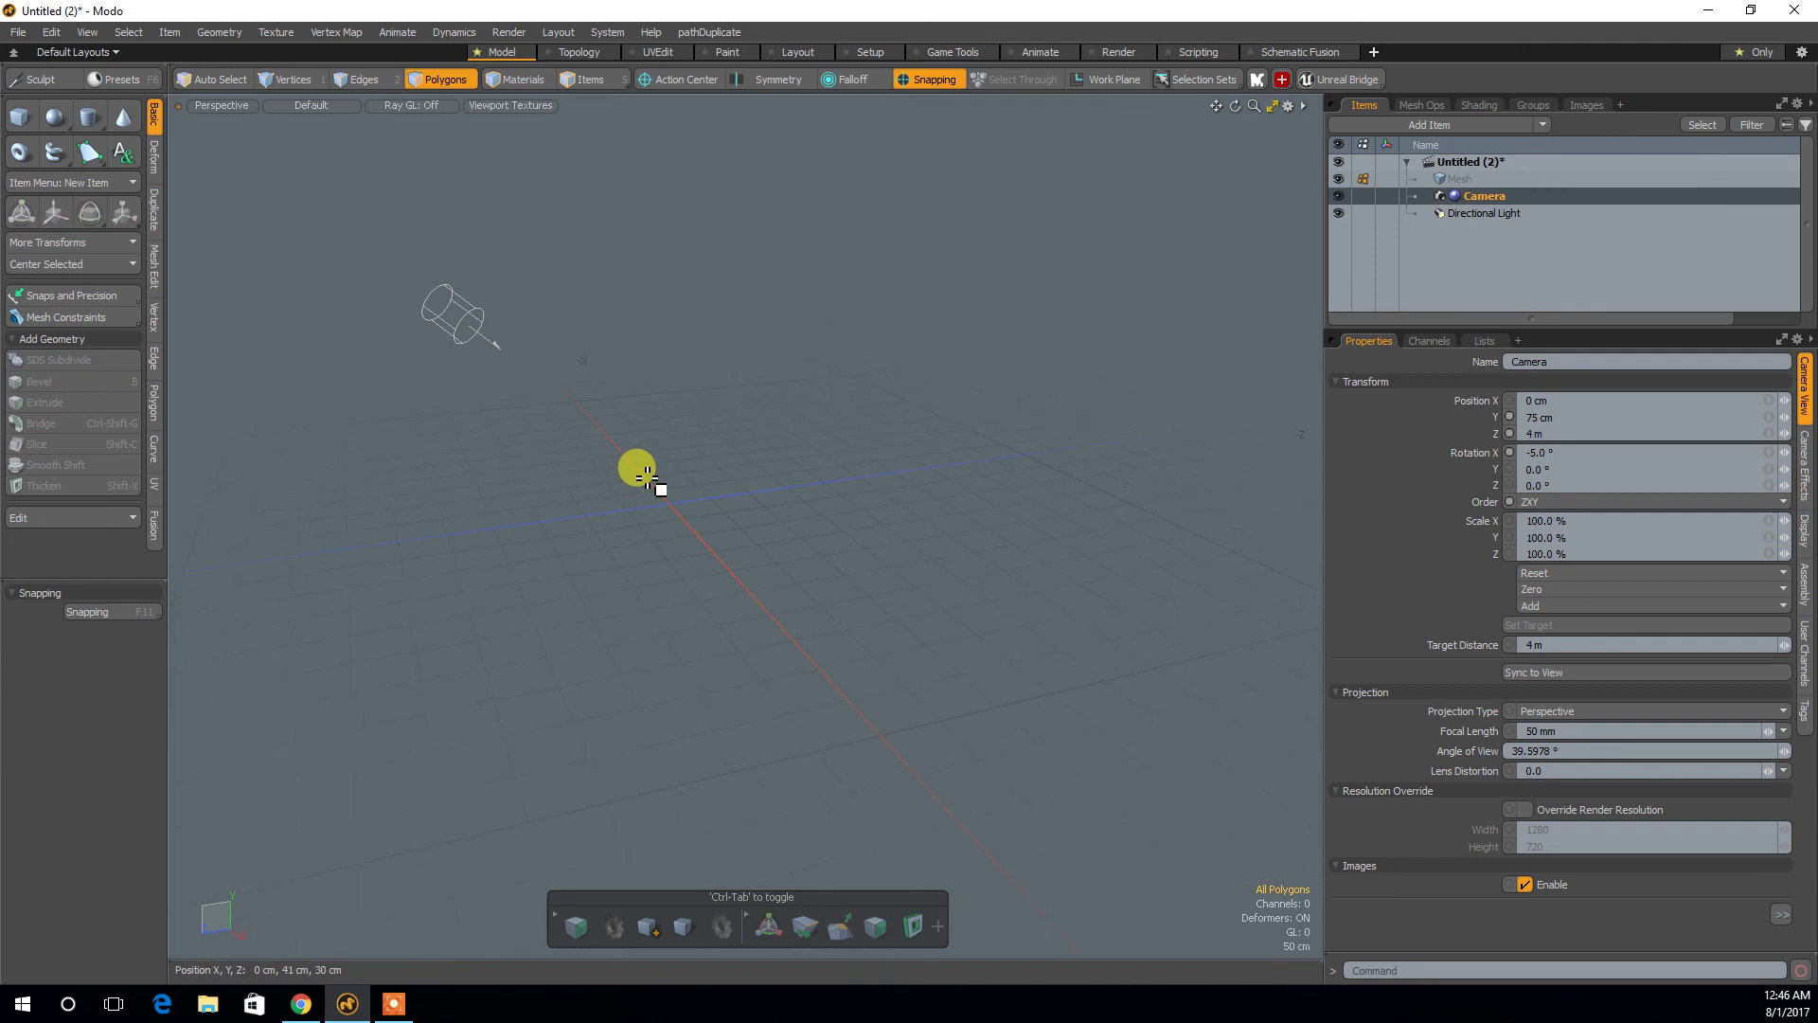
key("o")
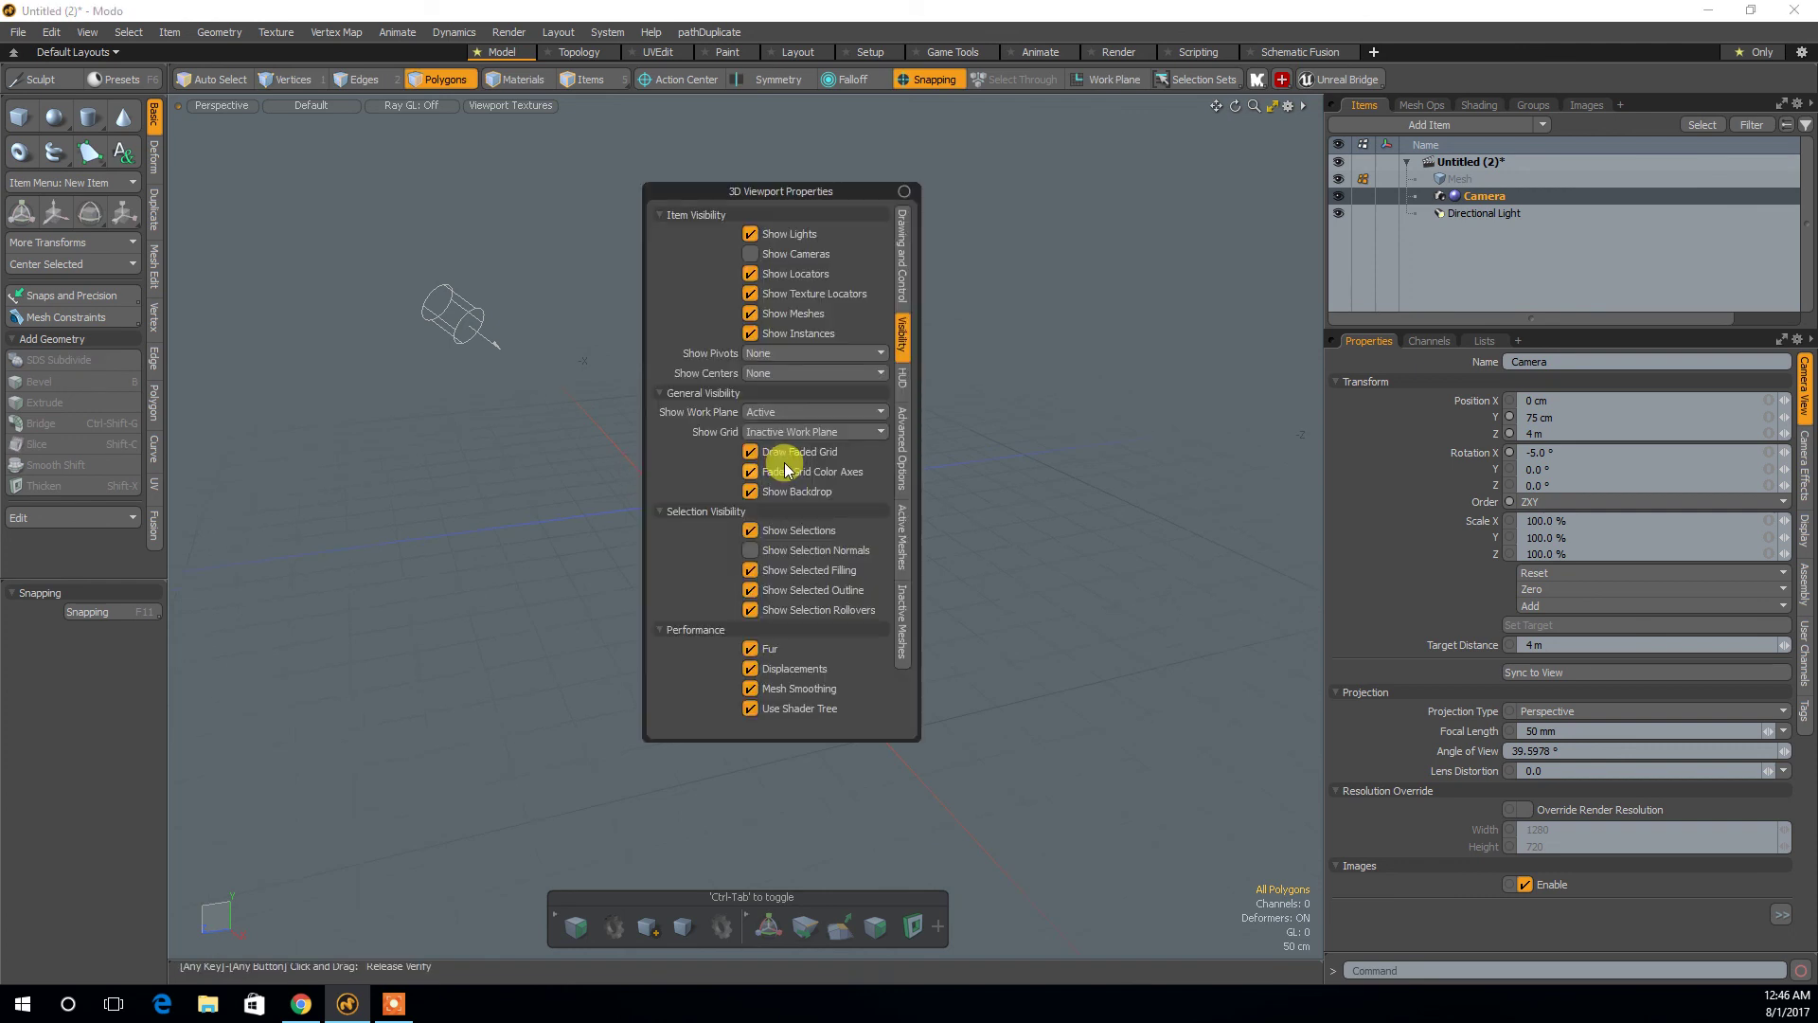
left_click(901, 275)
left_click(900, 333)
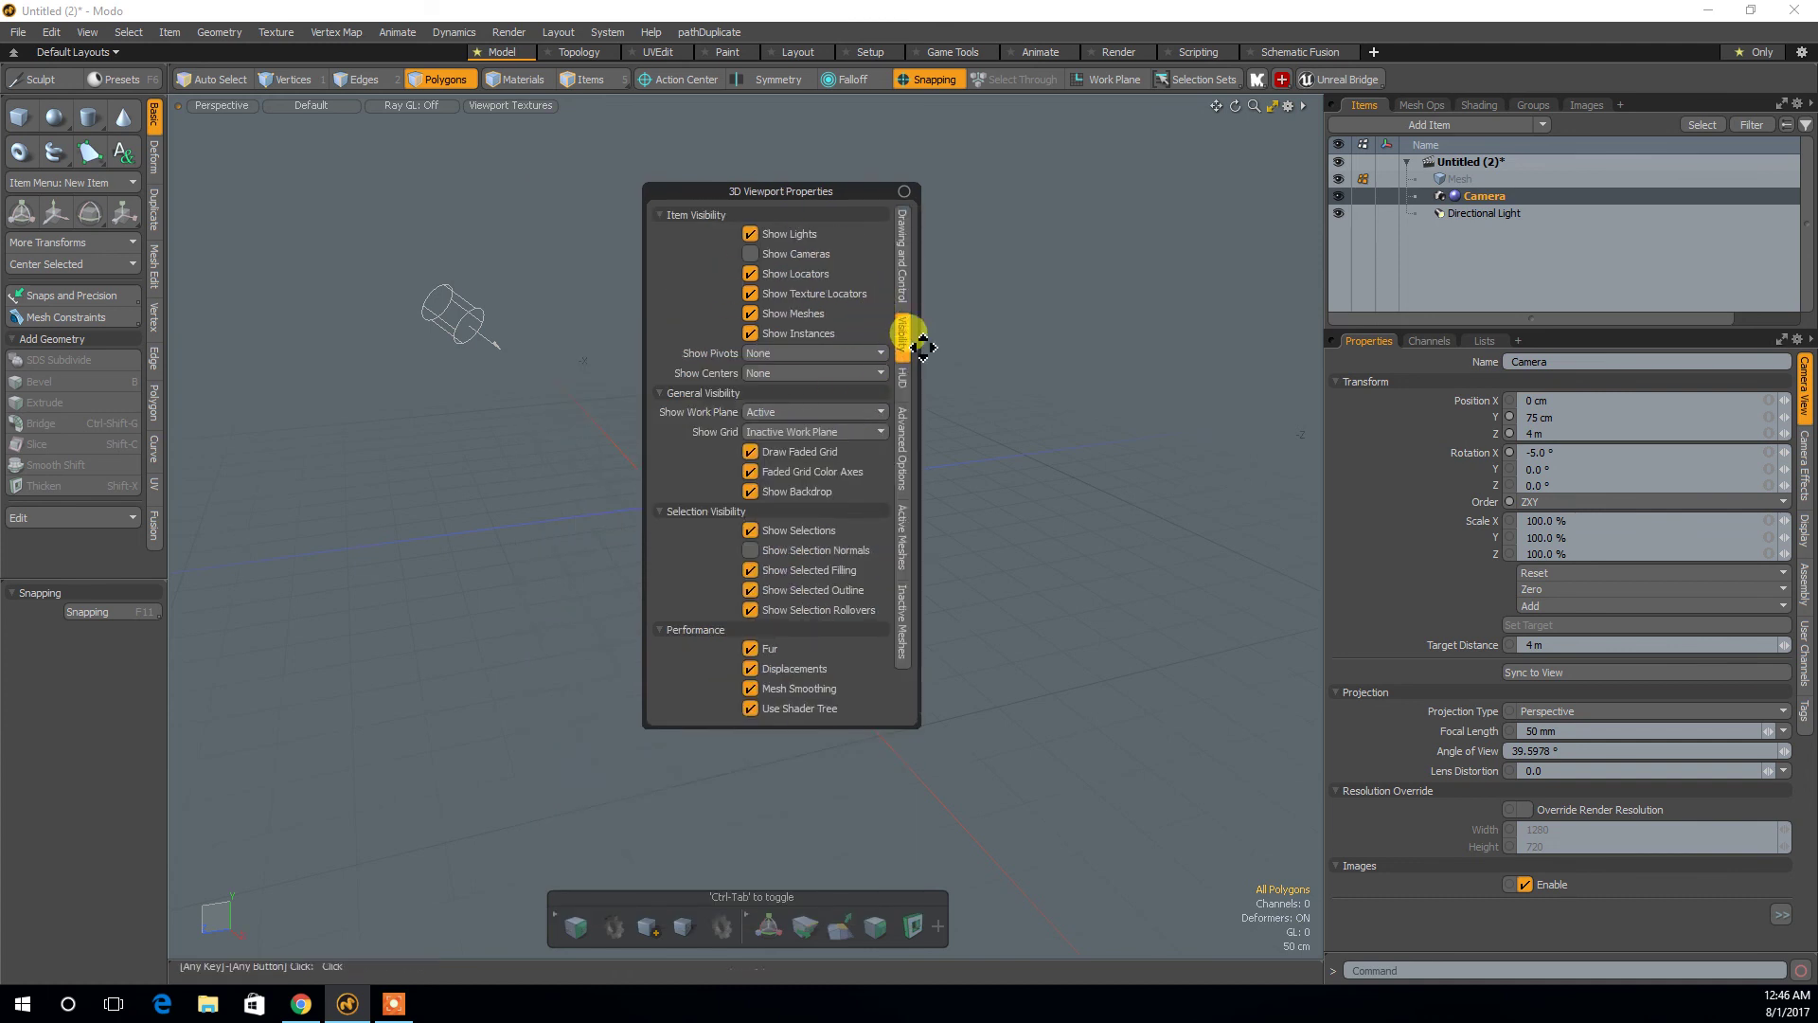
left_click(750, 254)
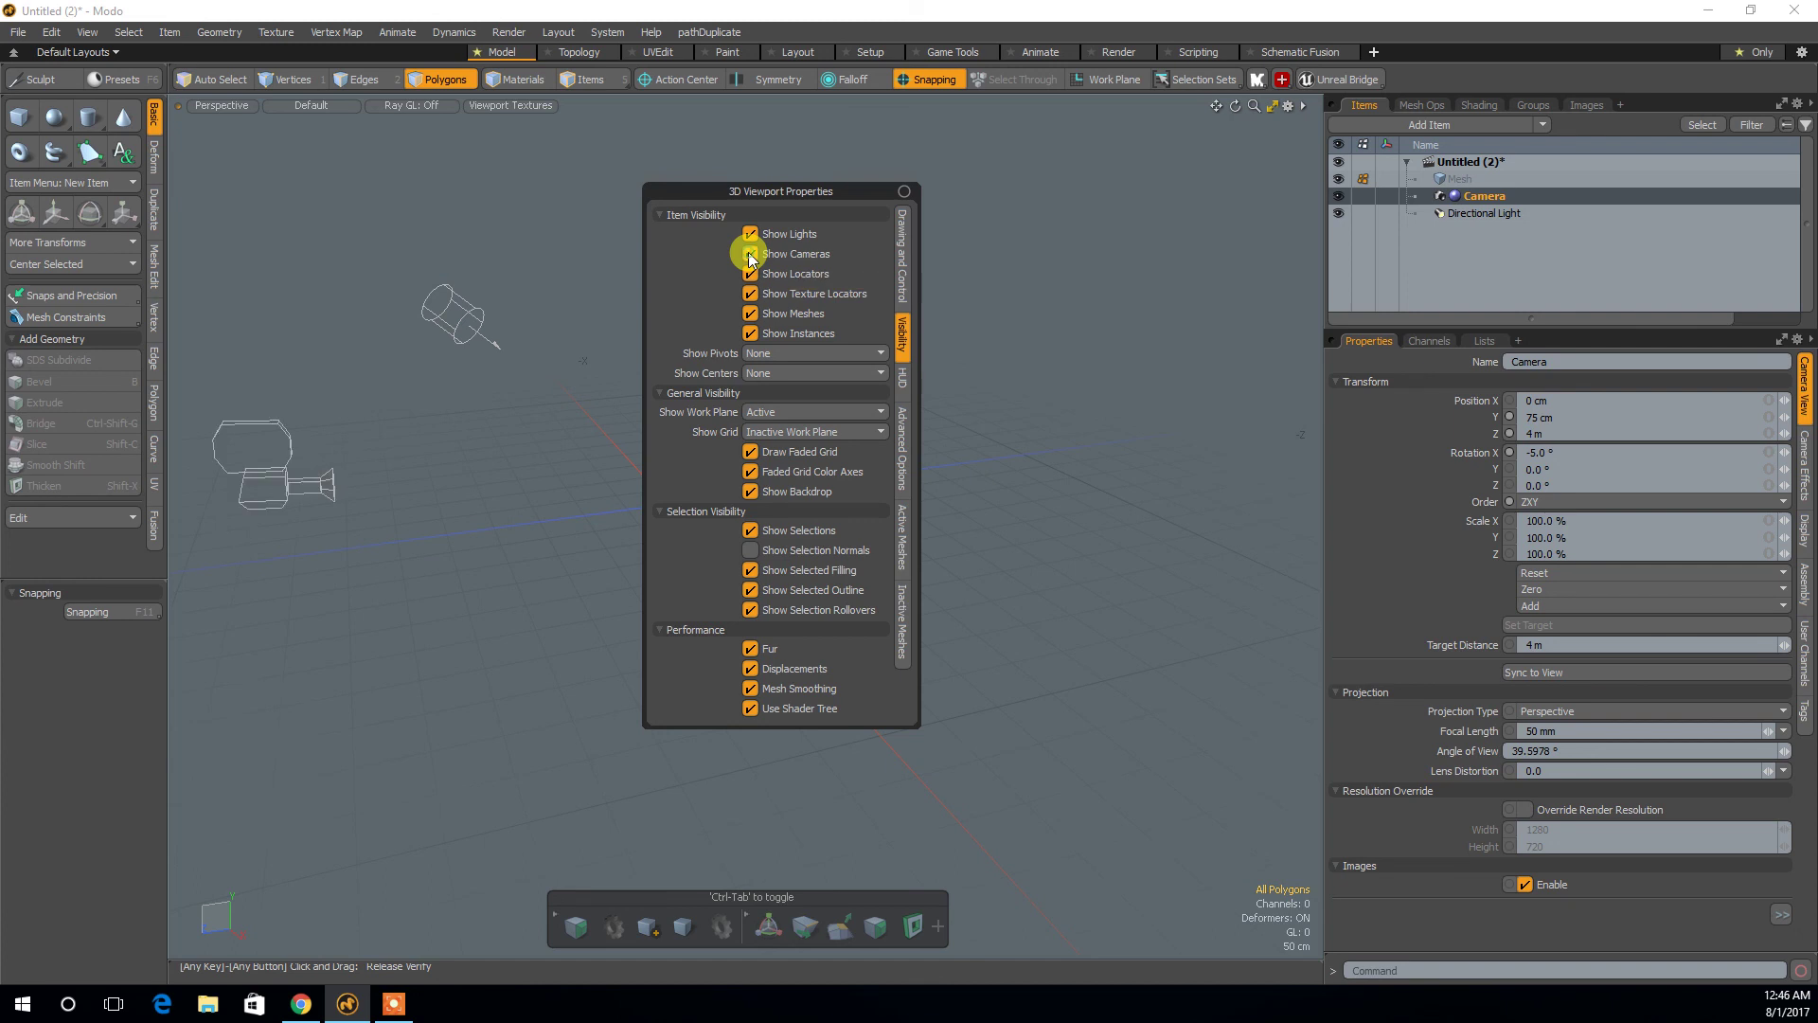
left_click_drag(1096, 319, 561, 511, "alt")
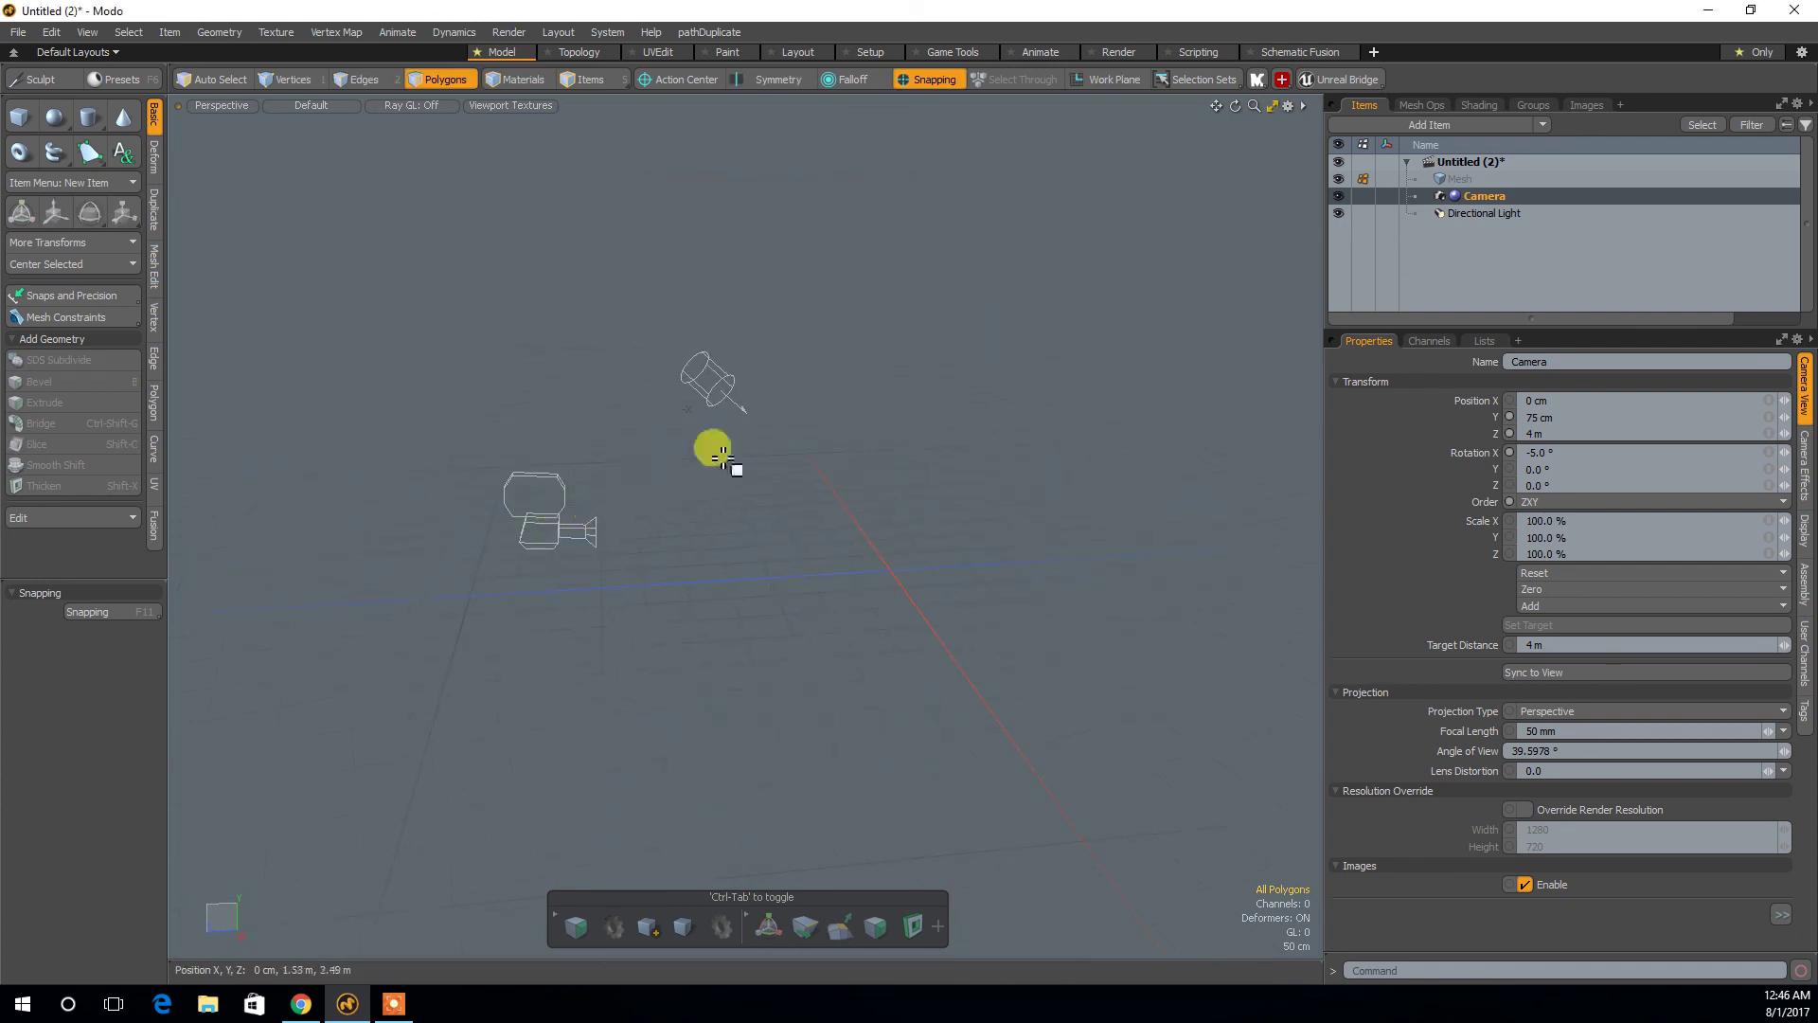
left_click_drag(804, 520, 921, 450, "alt")
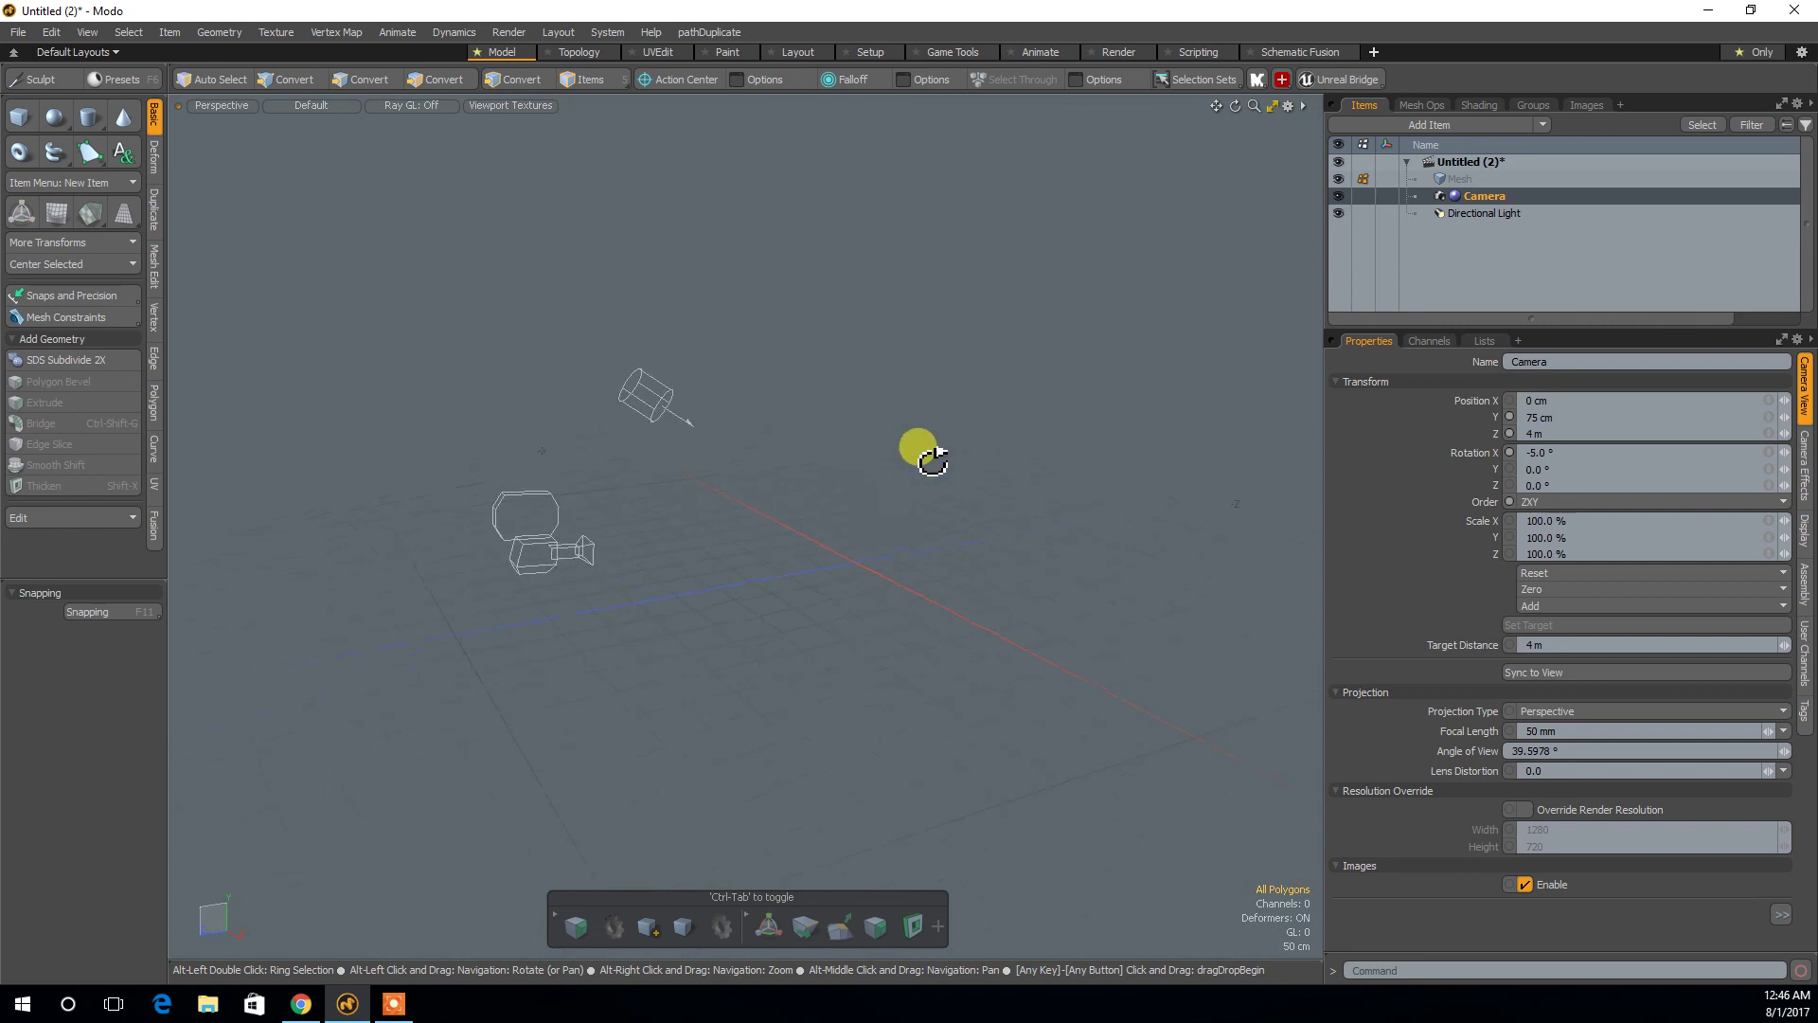
Select the directional light and the mesh item in turn to examine their properties and placement in the scene.
left_click(1504, 212)
left_click_drag(706, 422, 702, 414, "alt")
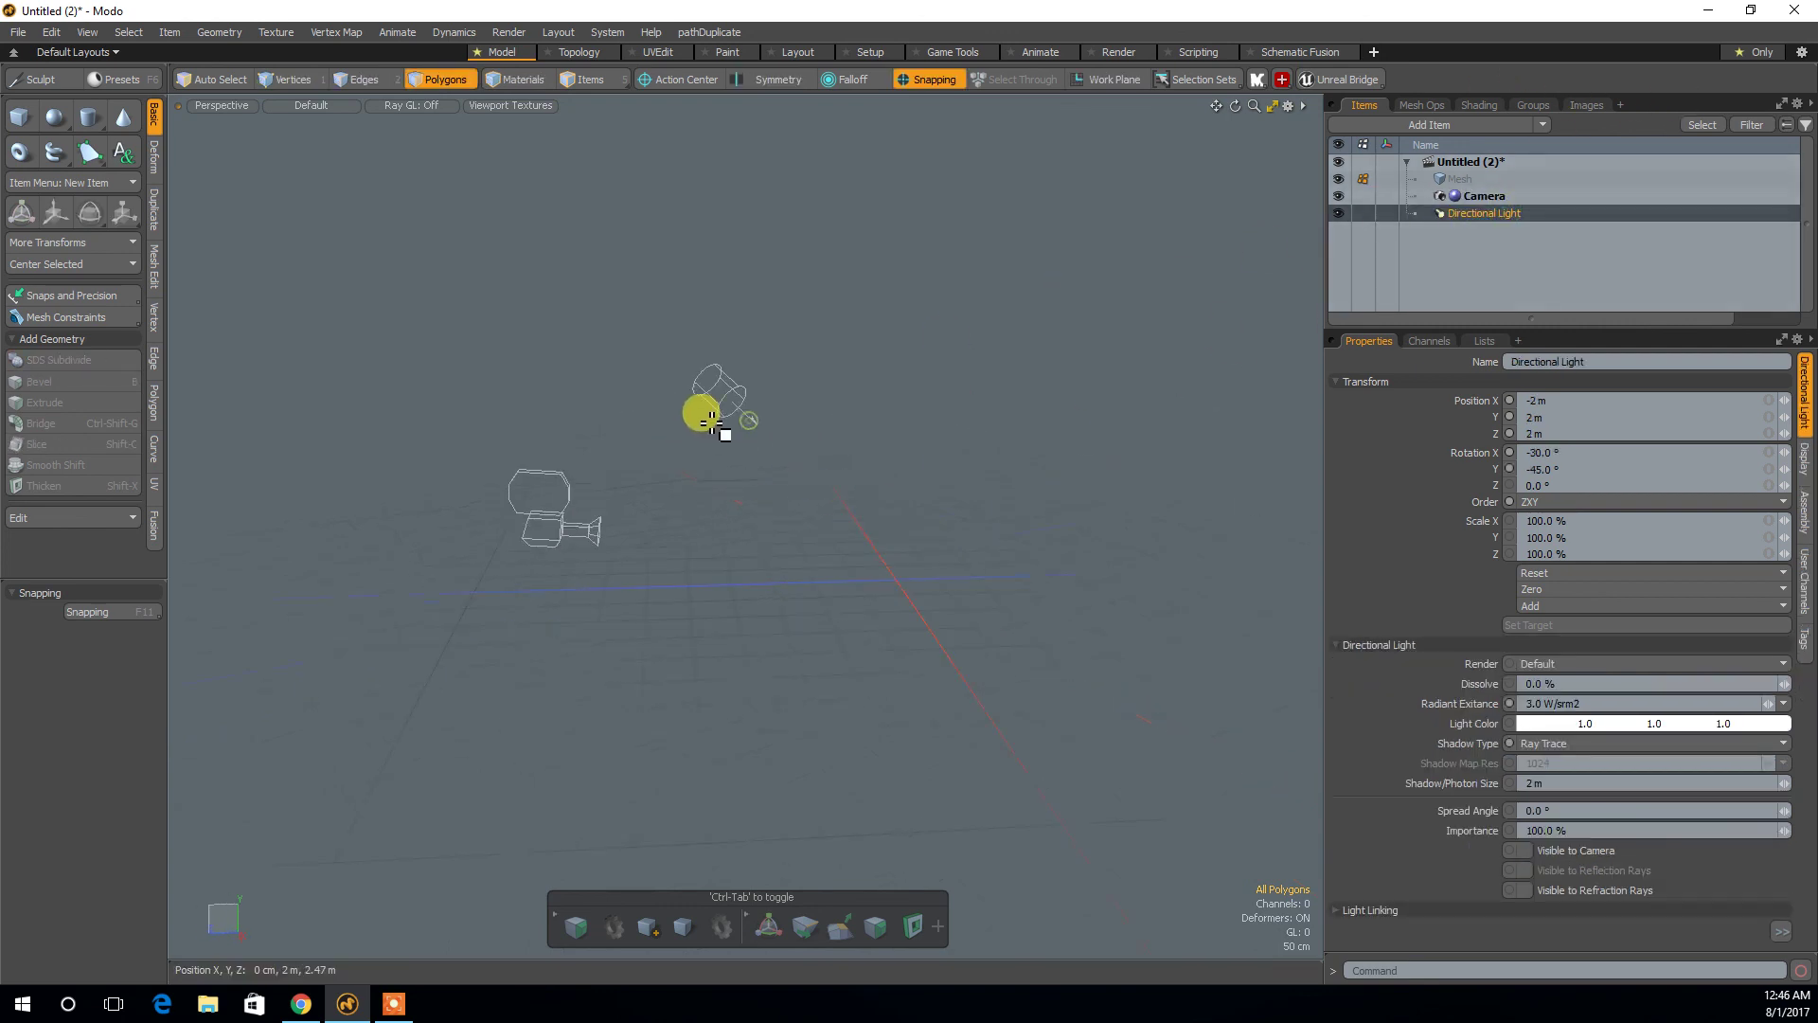
left_click_drag(914, 553, 1231, 540, "alt")
left_click_drag(867, 487, 807, 422, "alt")
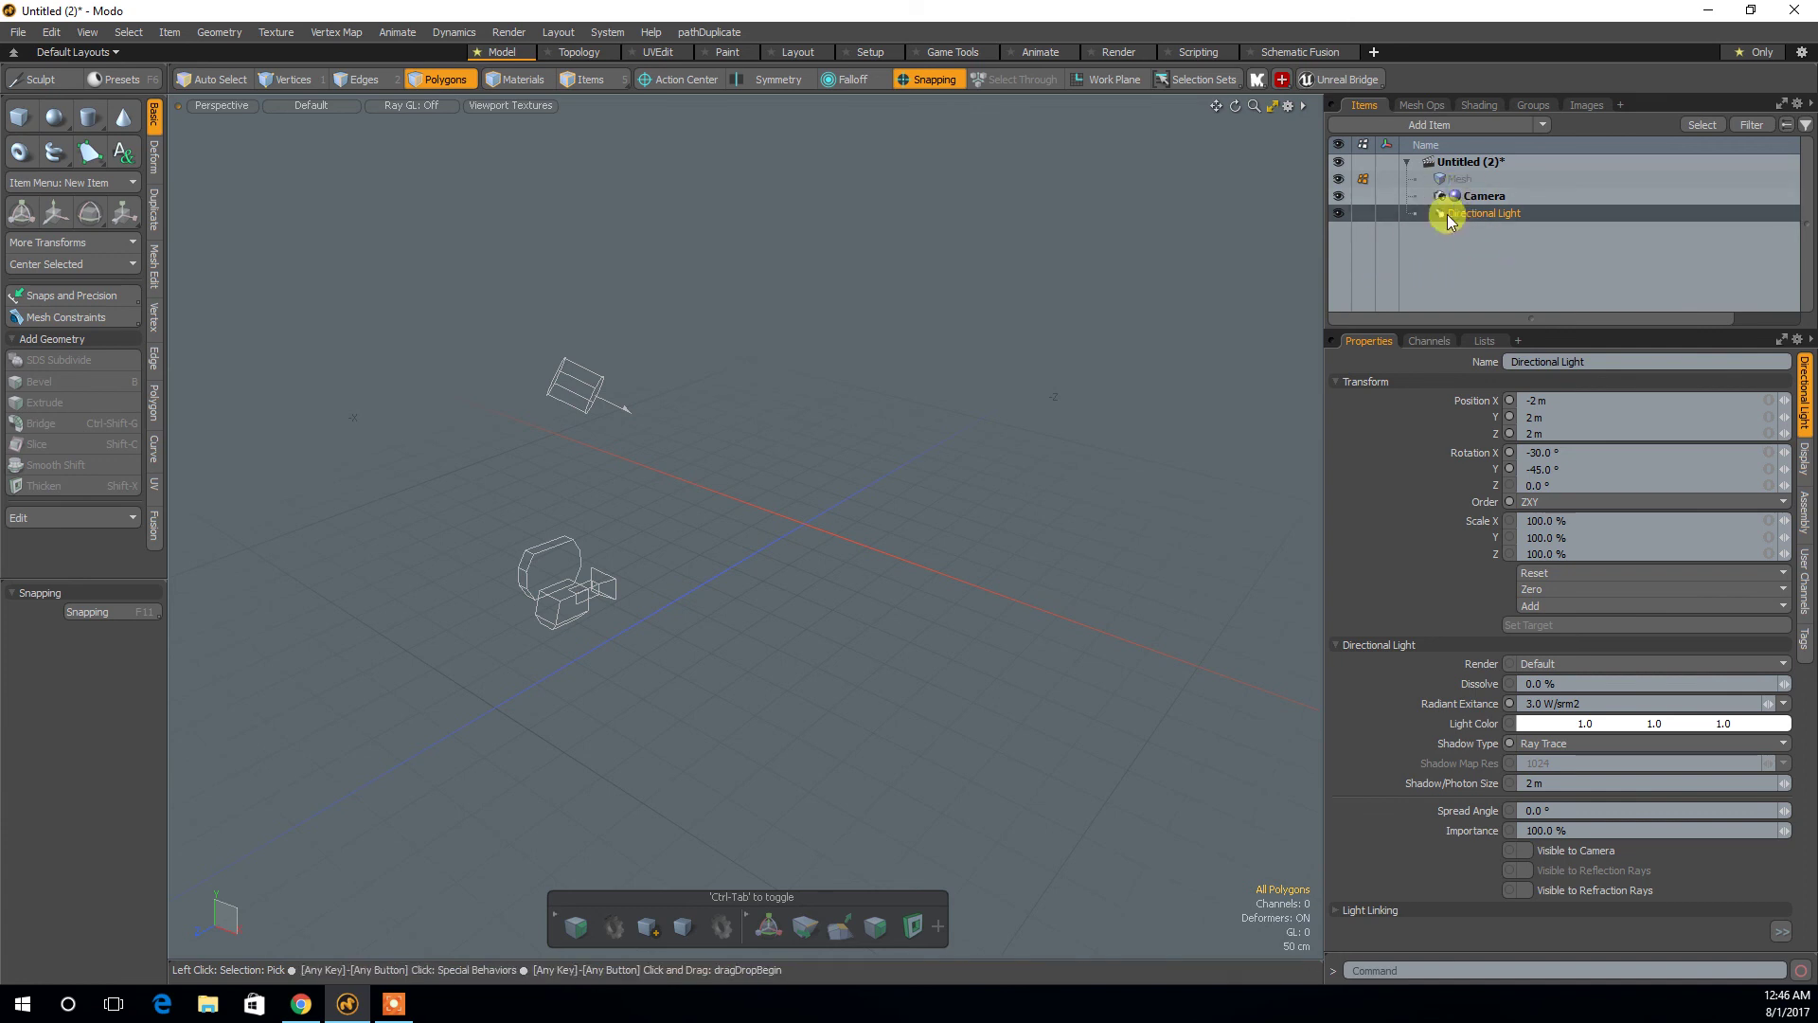
left_click(1463, 180)
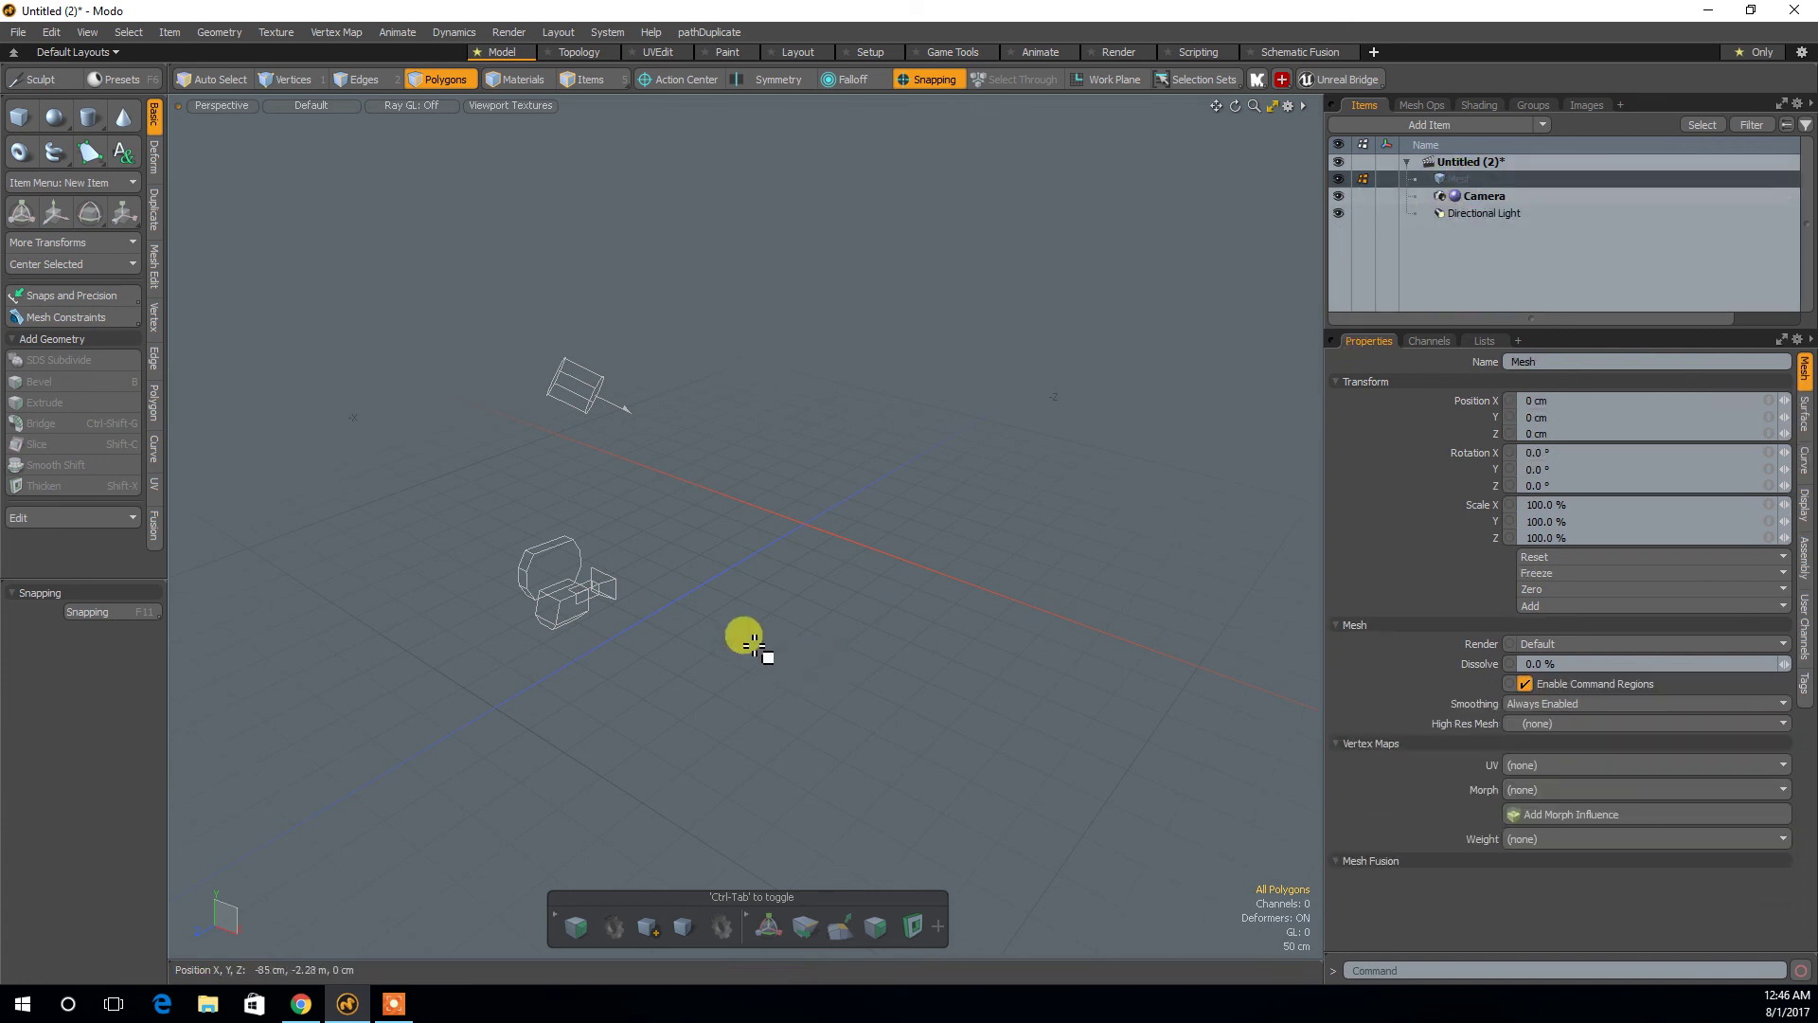
left_click_drag(734, 552, 767, 552, "alt")
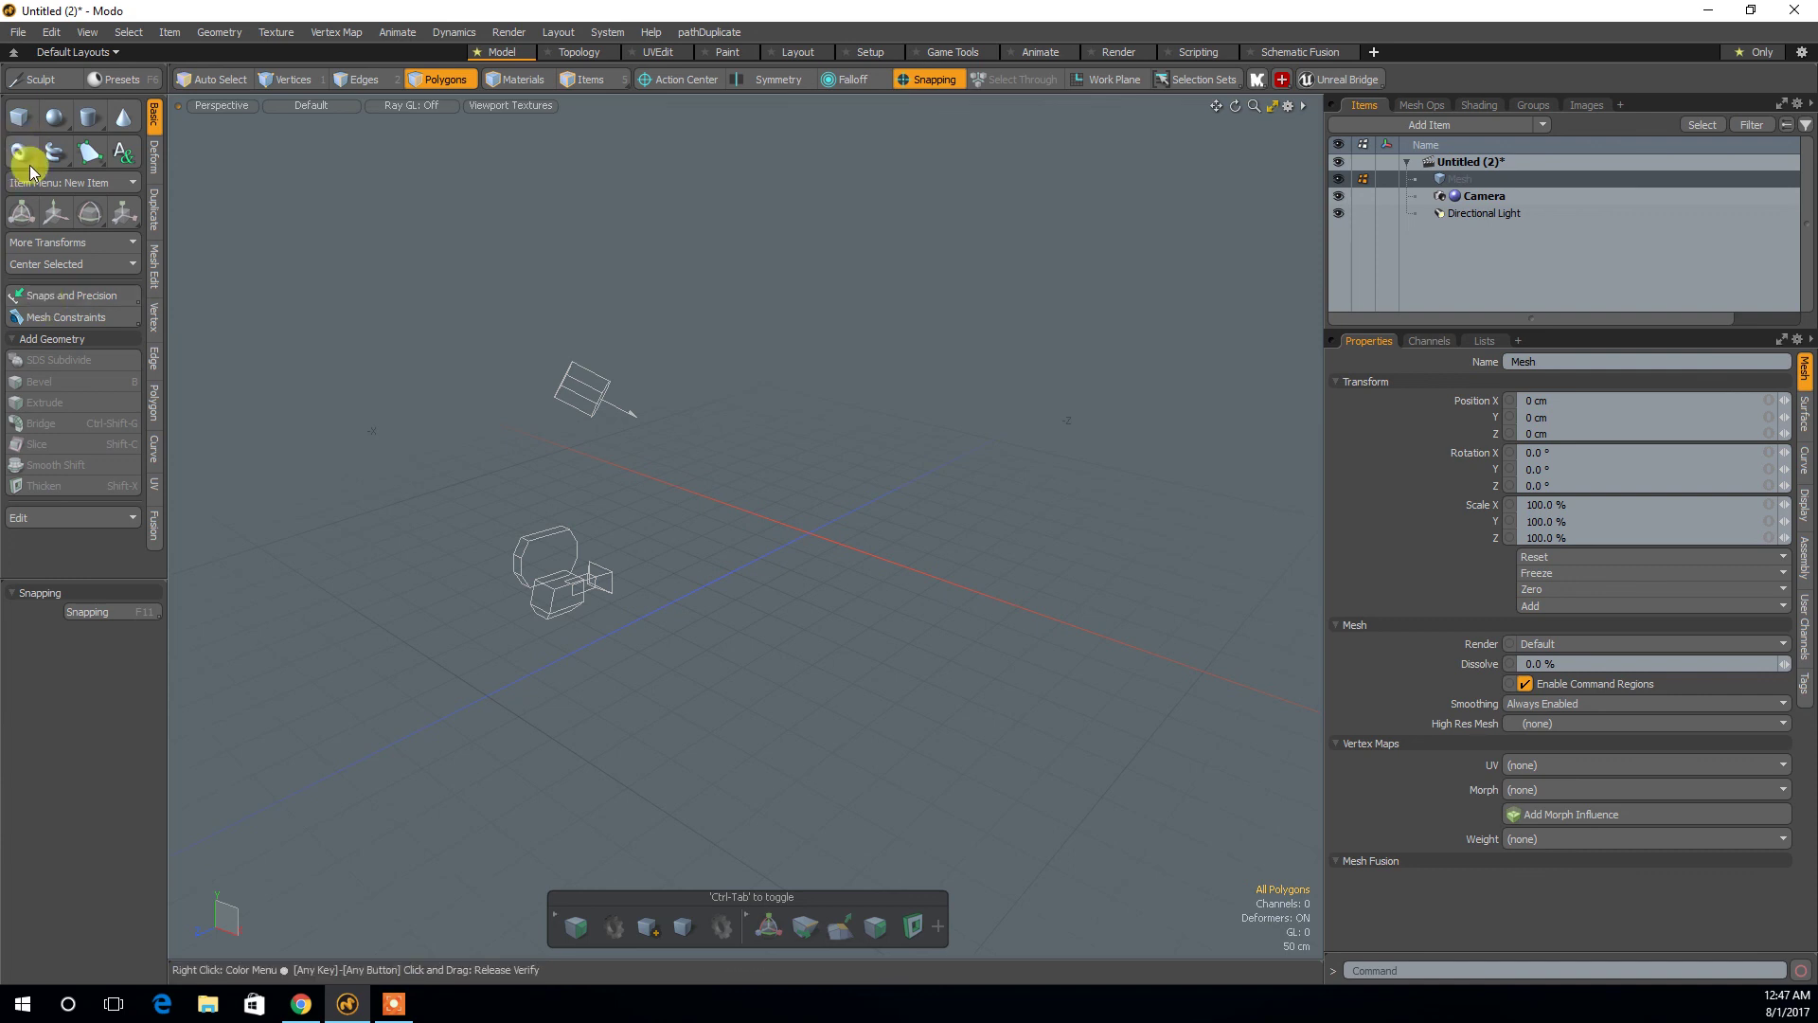
left_click(53, 152)
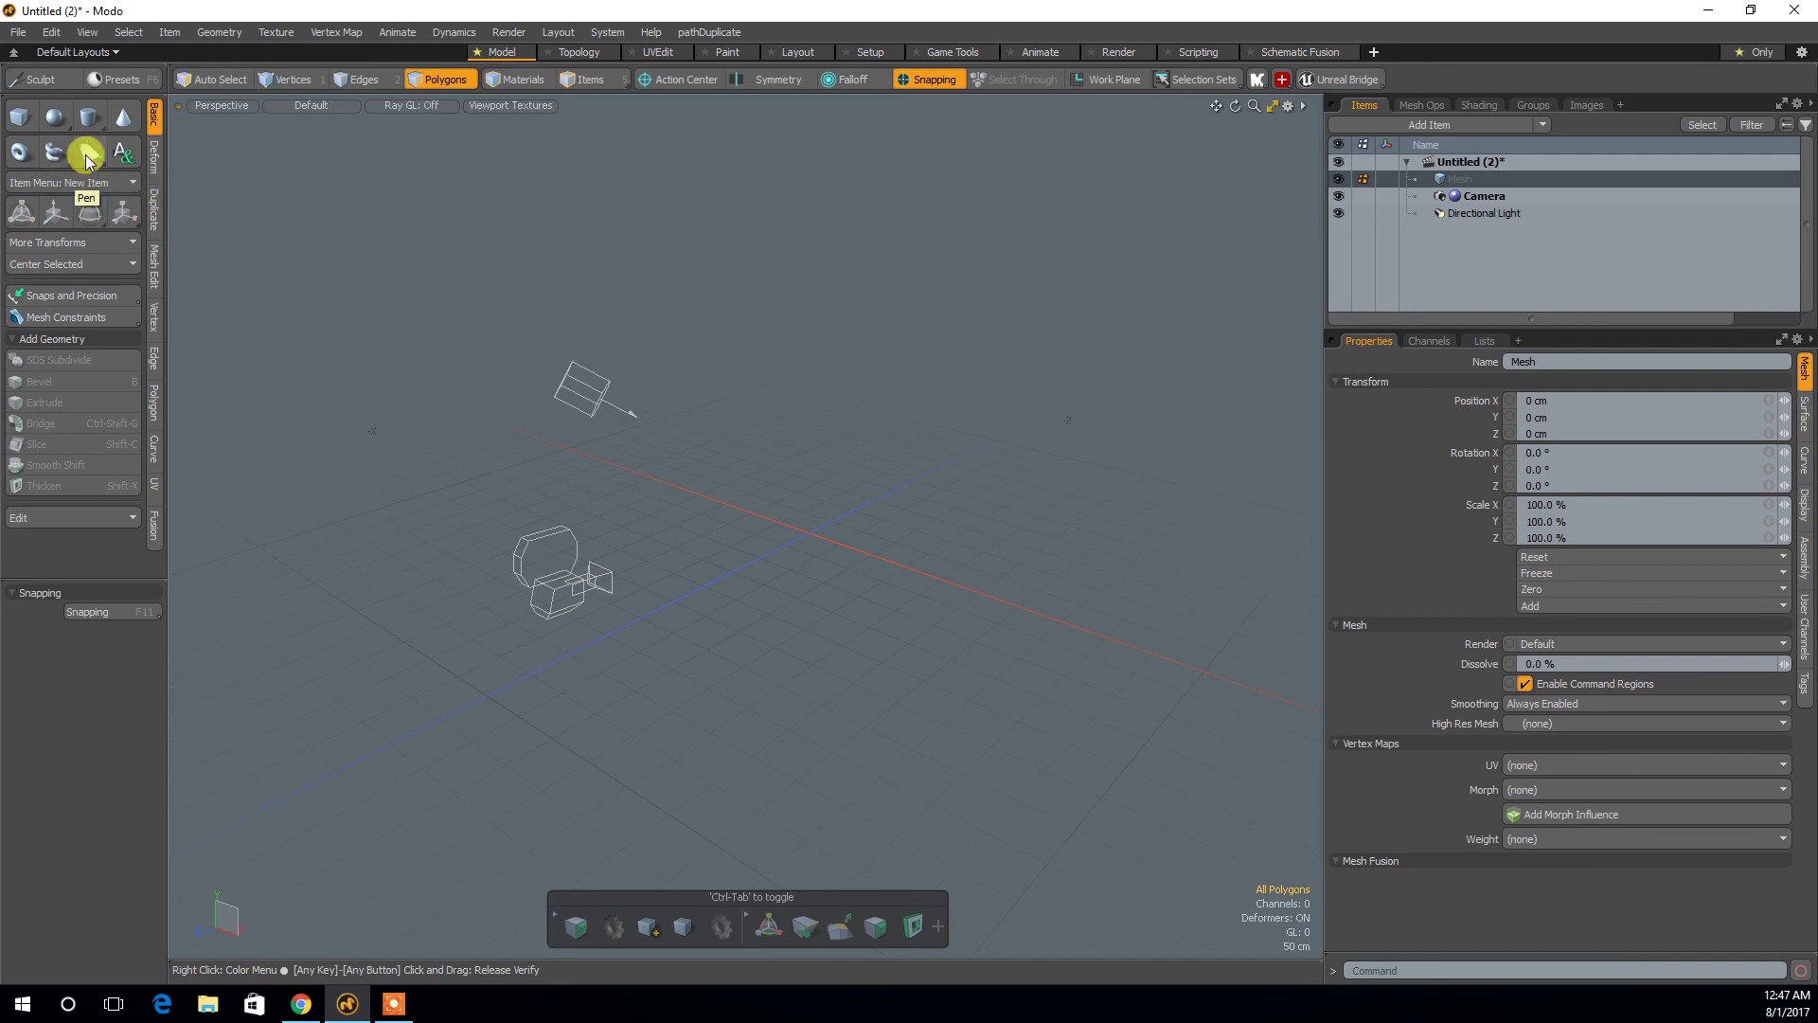
left_click(87, 159)
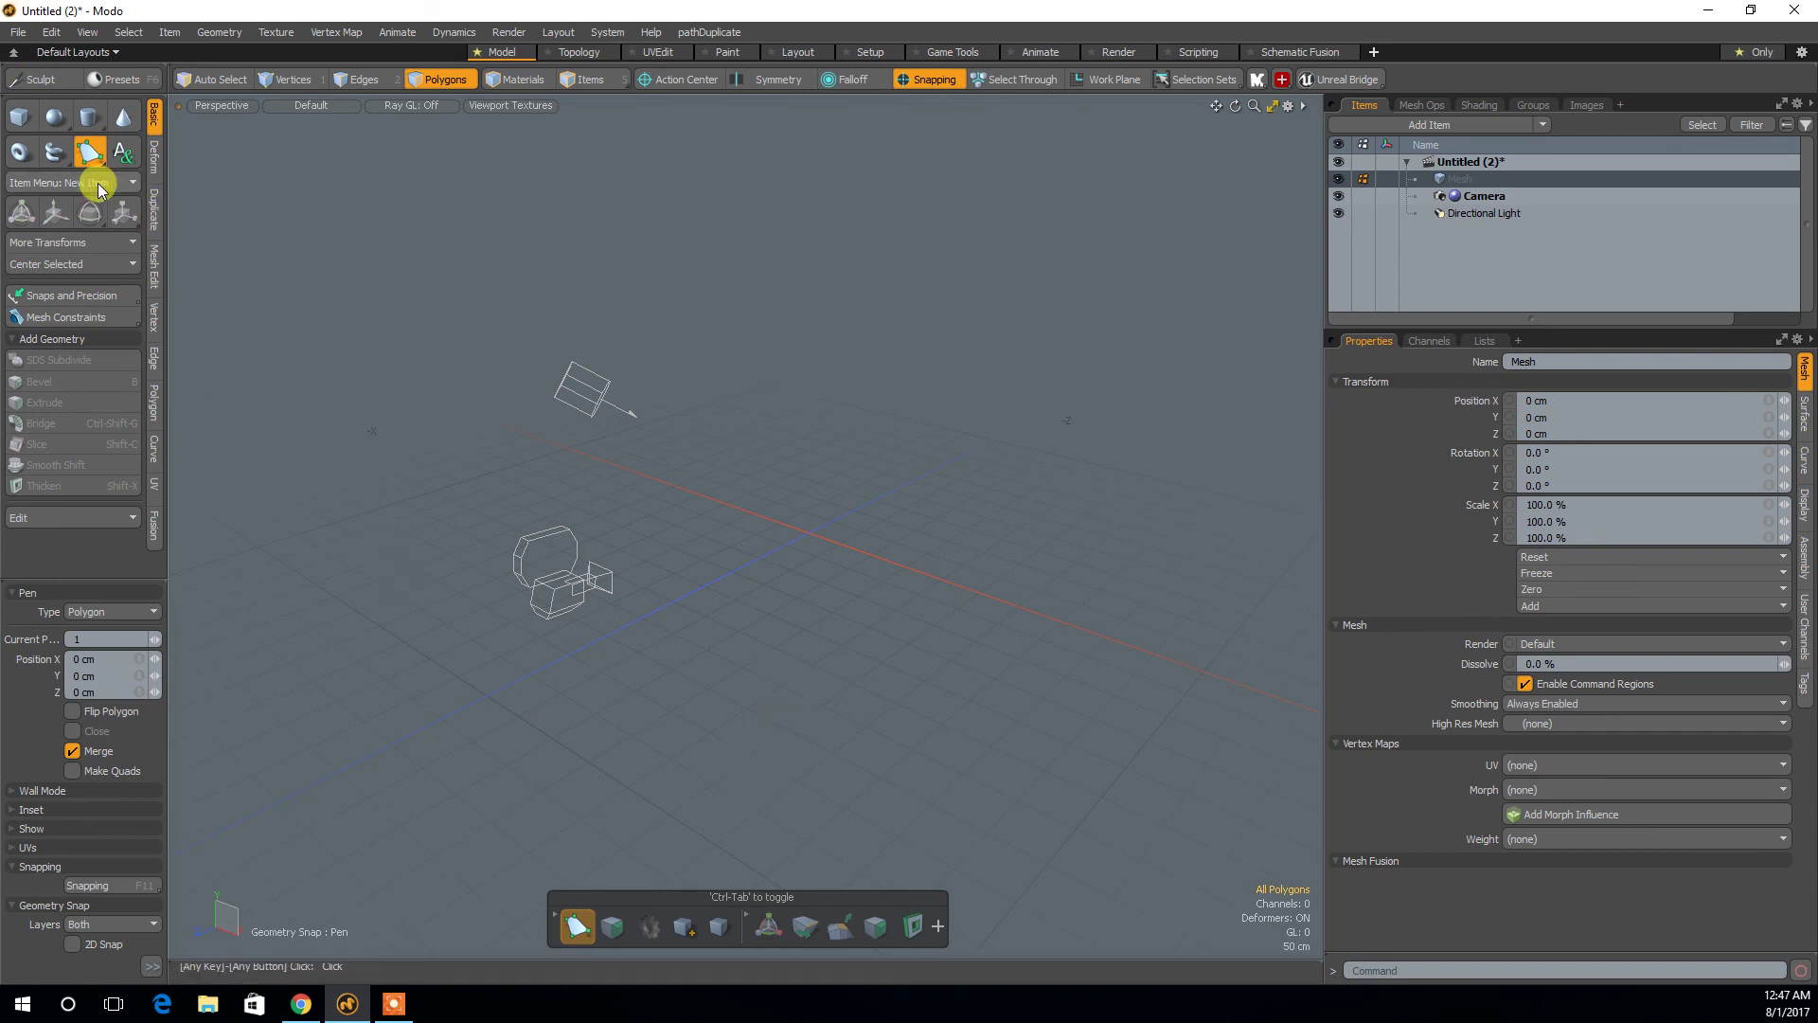
key("q")
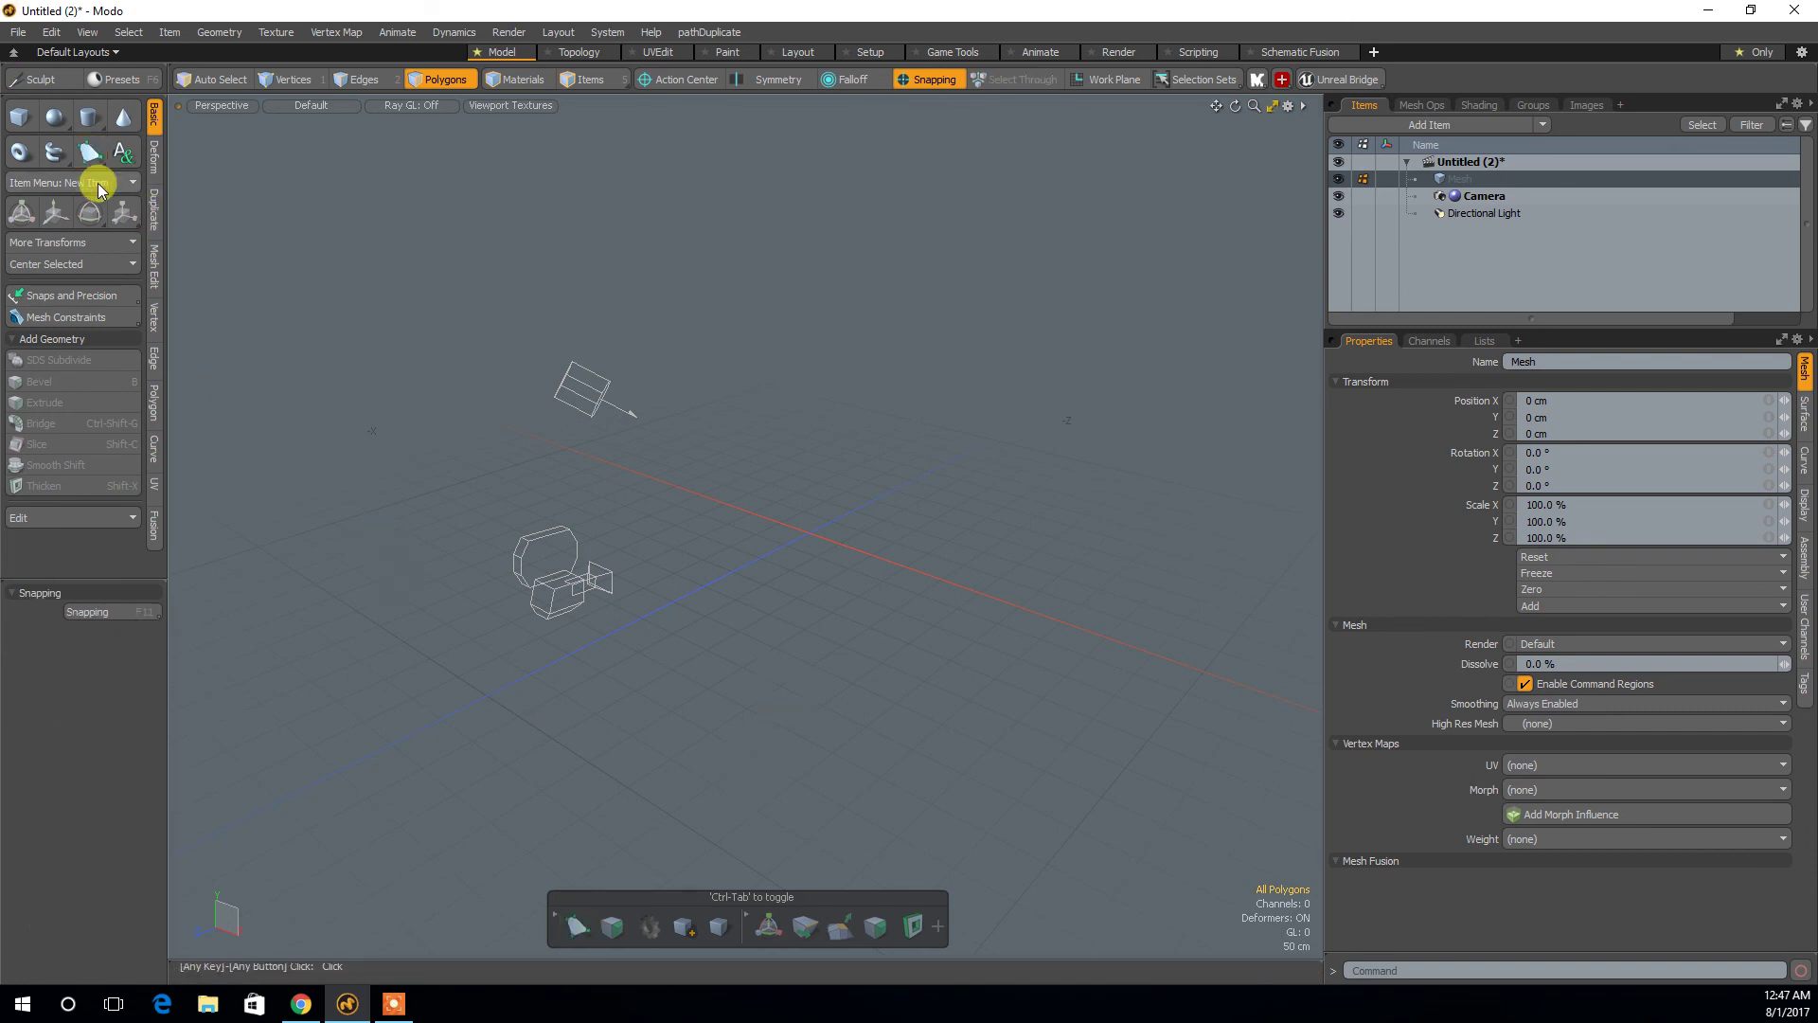
left_click(17, 122)
left_click(55, 116)
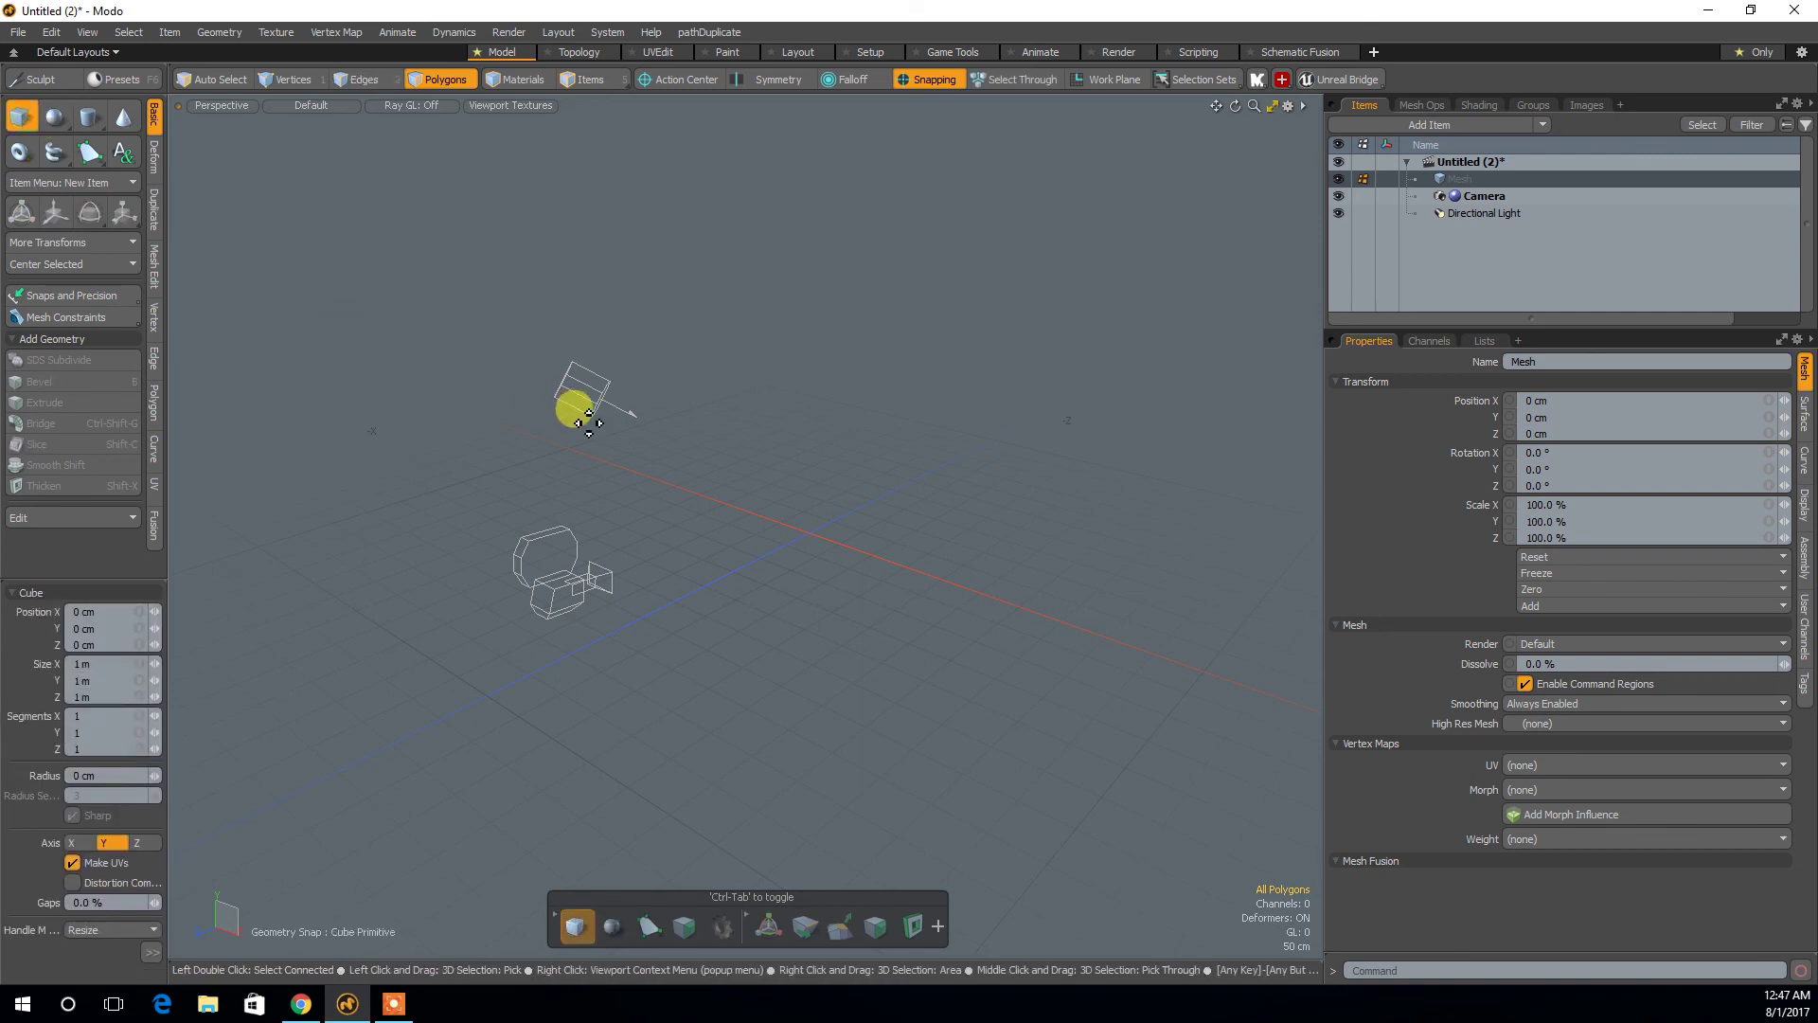
left_click(625, 460)
left_click_drag(887, 514, 942, 455, "alt")
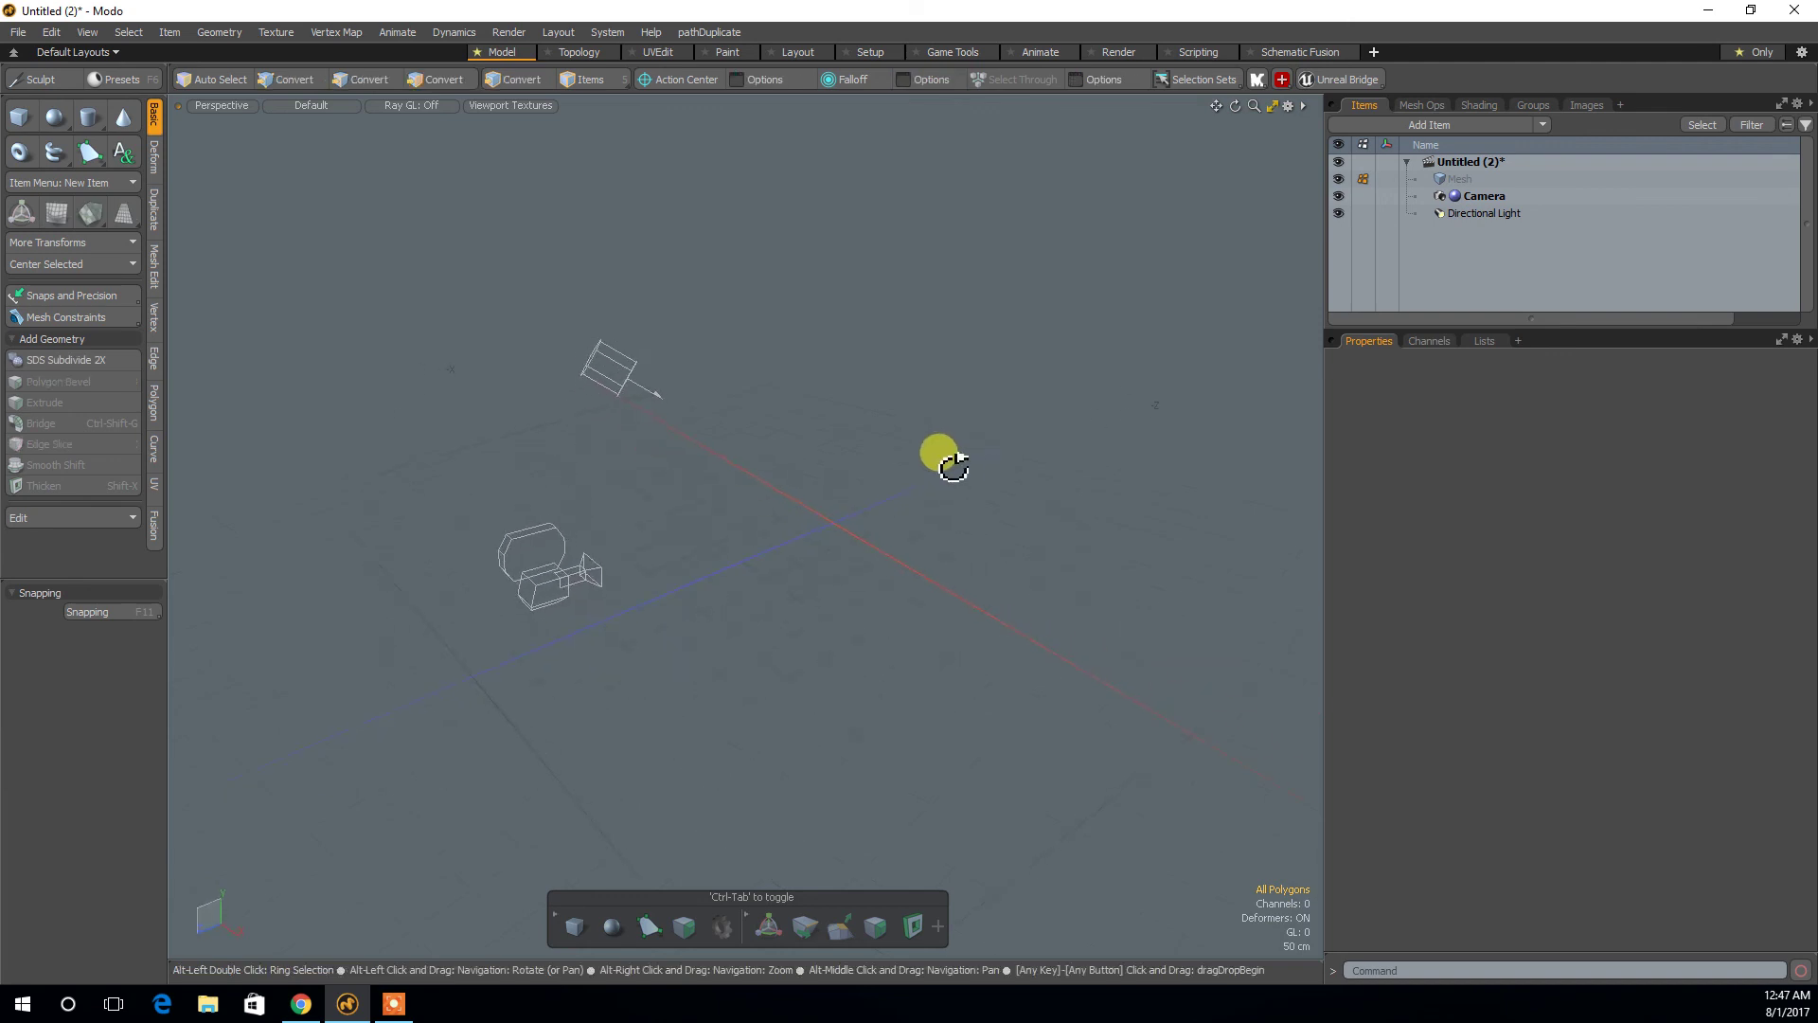
Set up a 1 m cube primitive for the mesh item with 3 segments along X, Y and Z.
left_click(1459, 179)
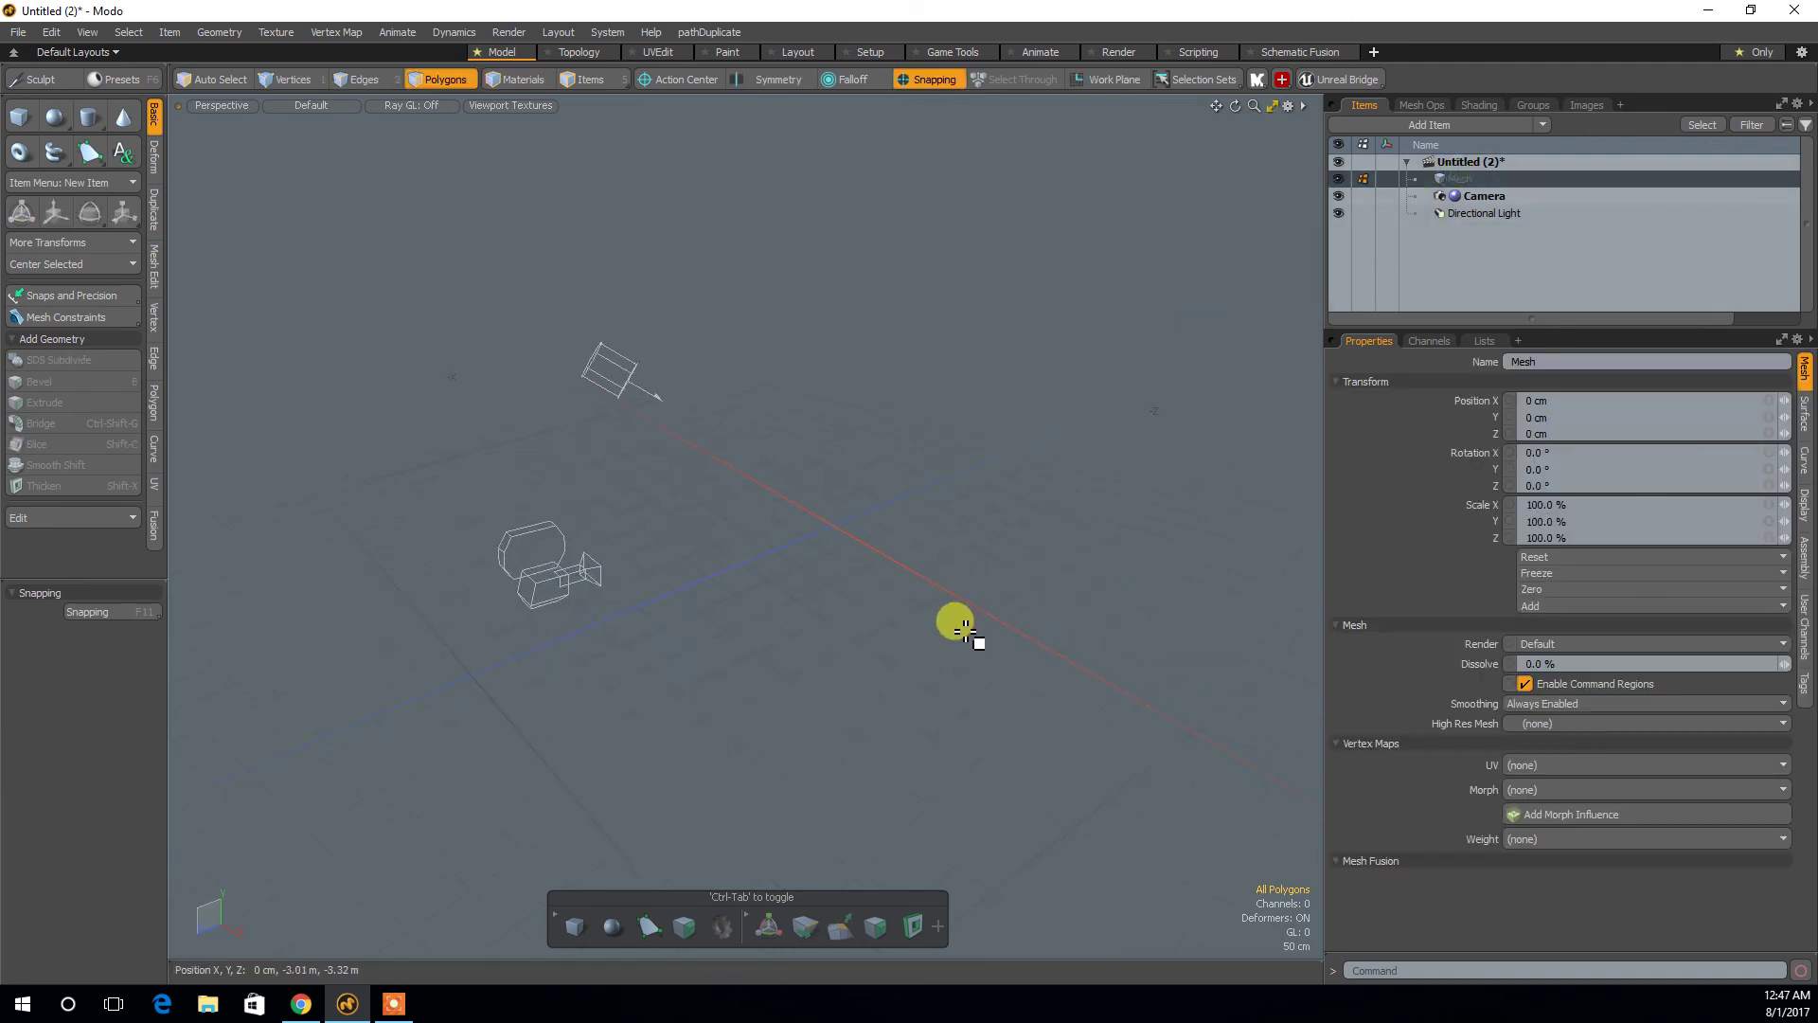
left_click(21, 117)
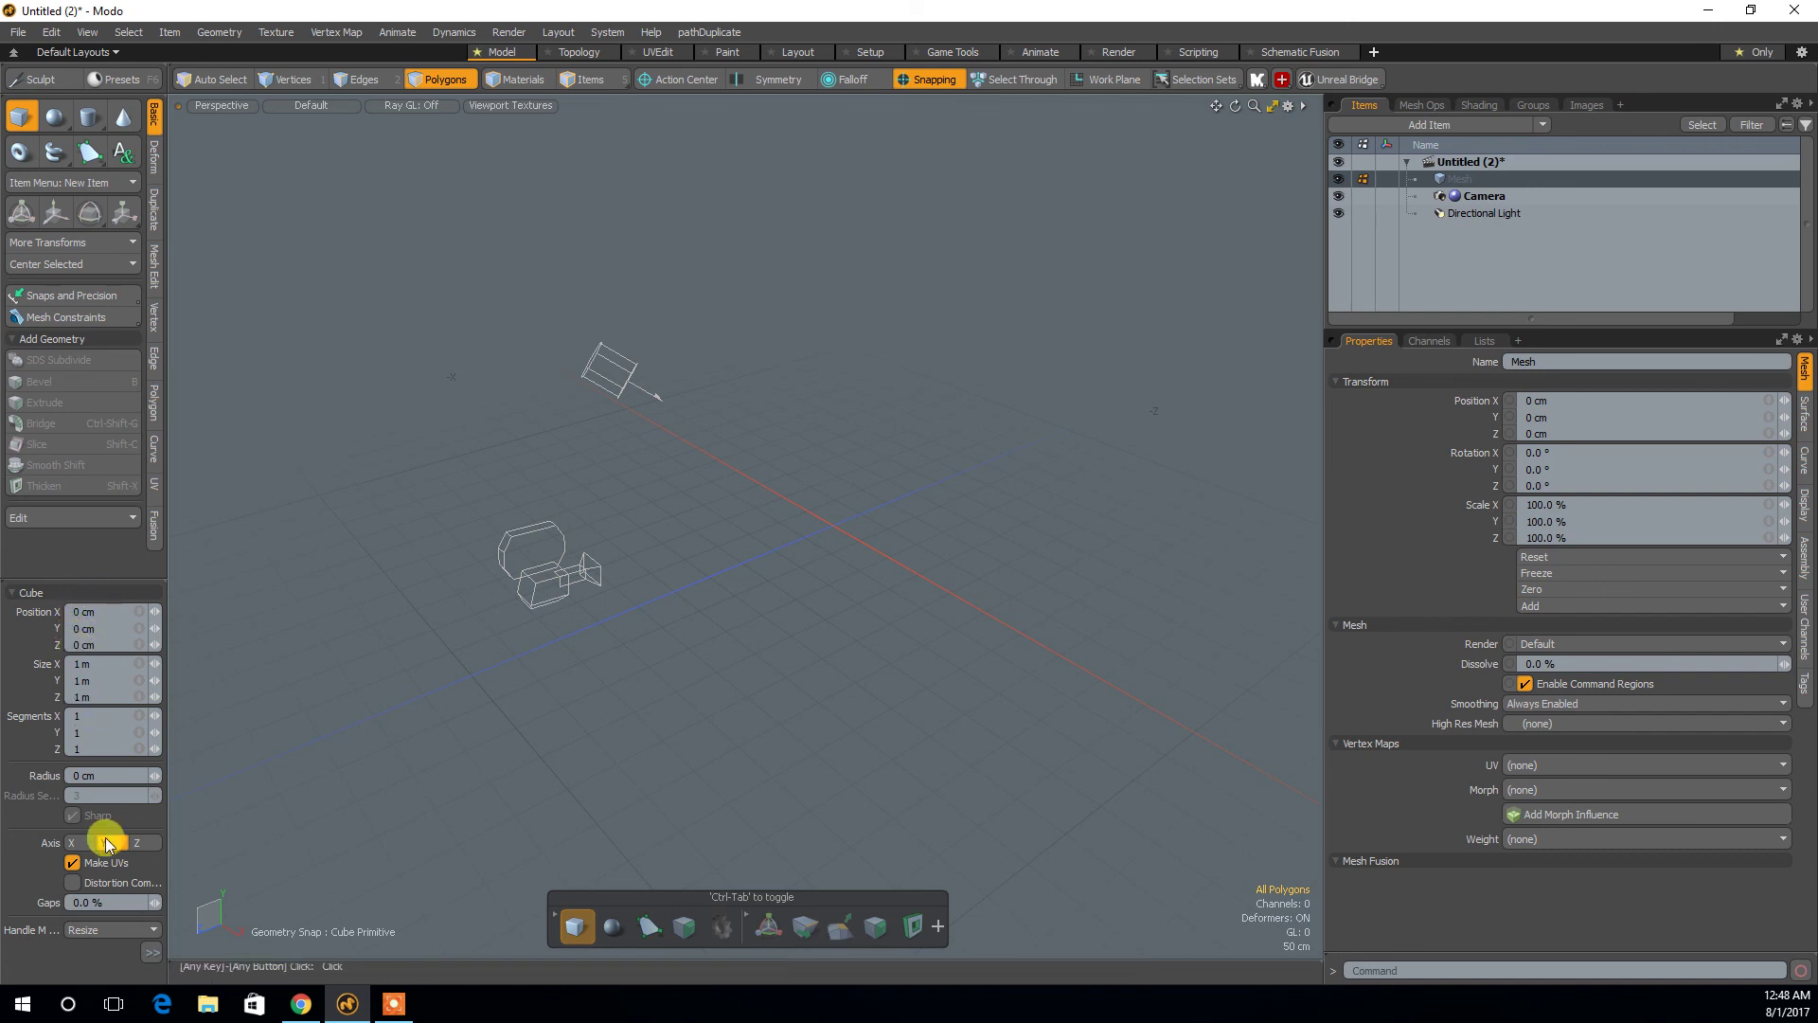
left_click(86, 716)
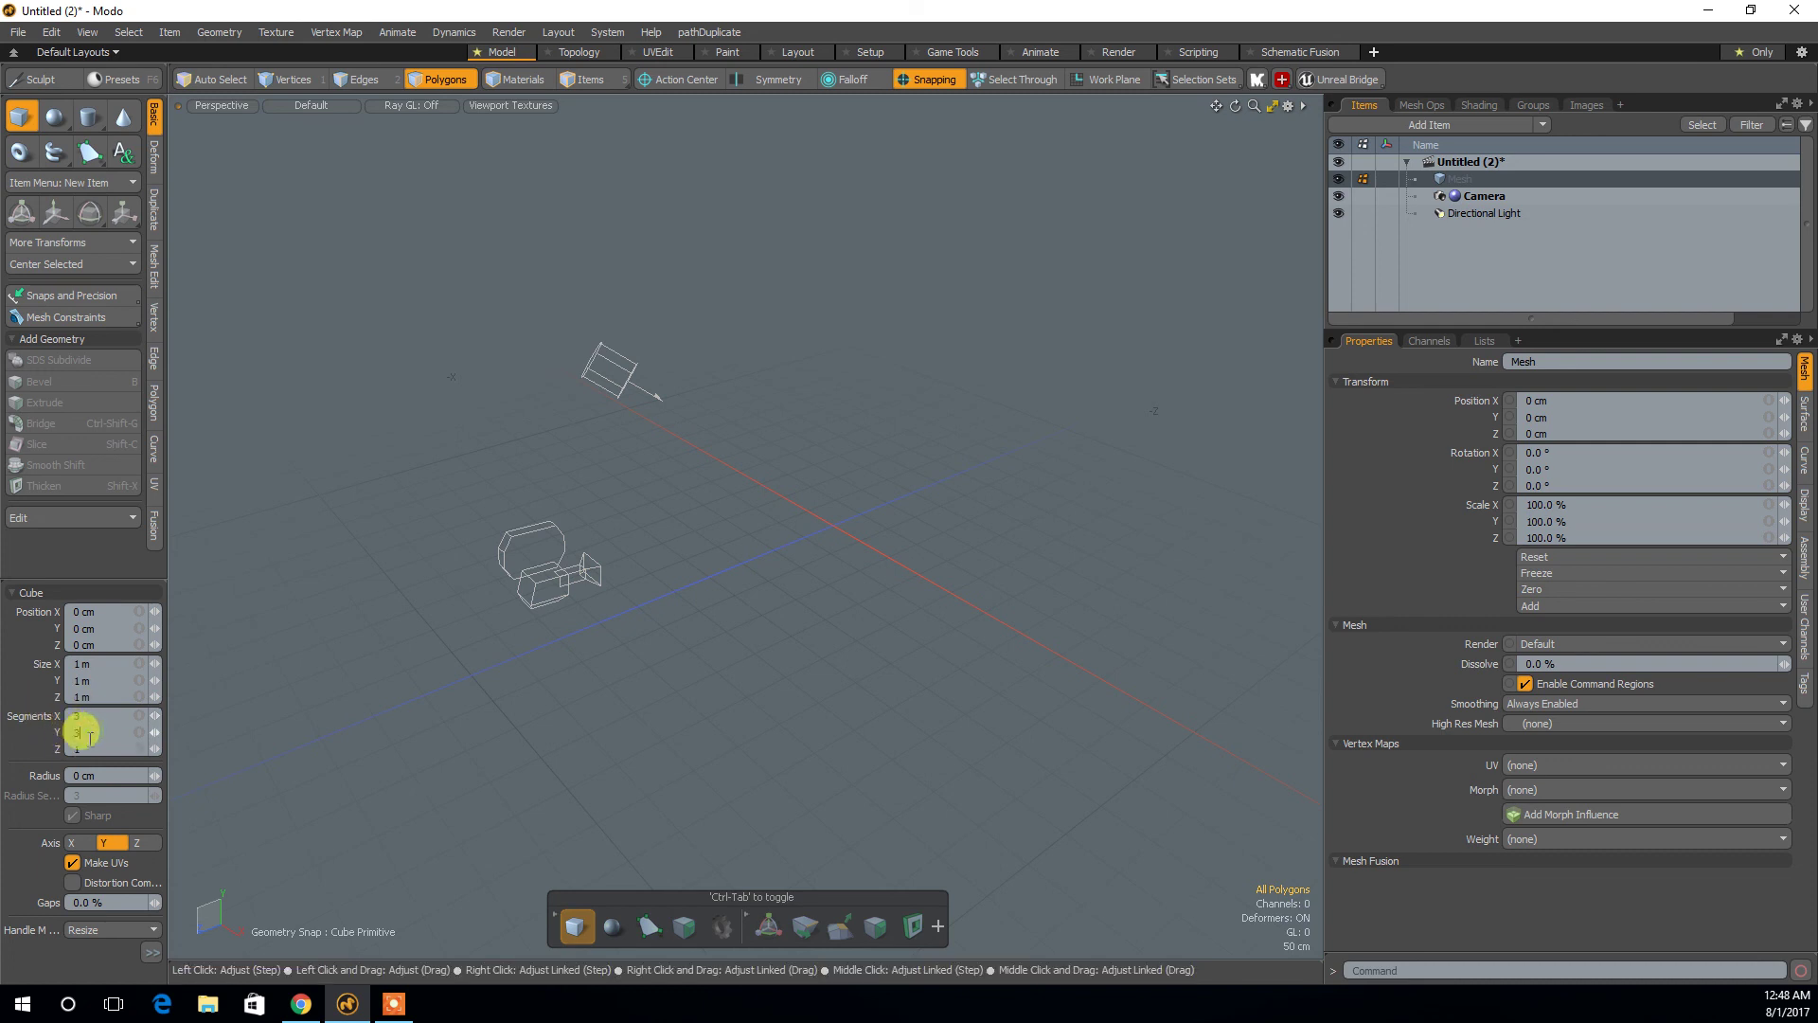
type("3")
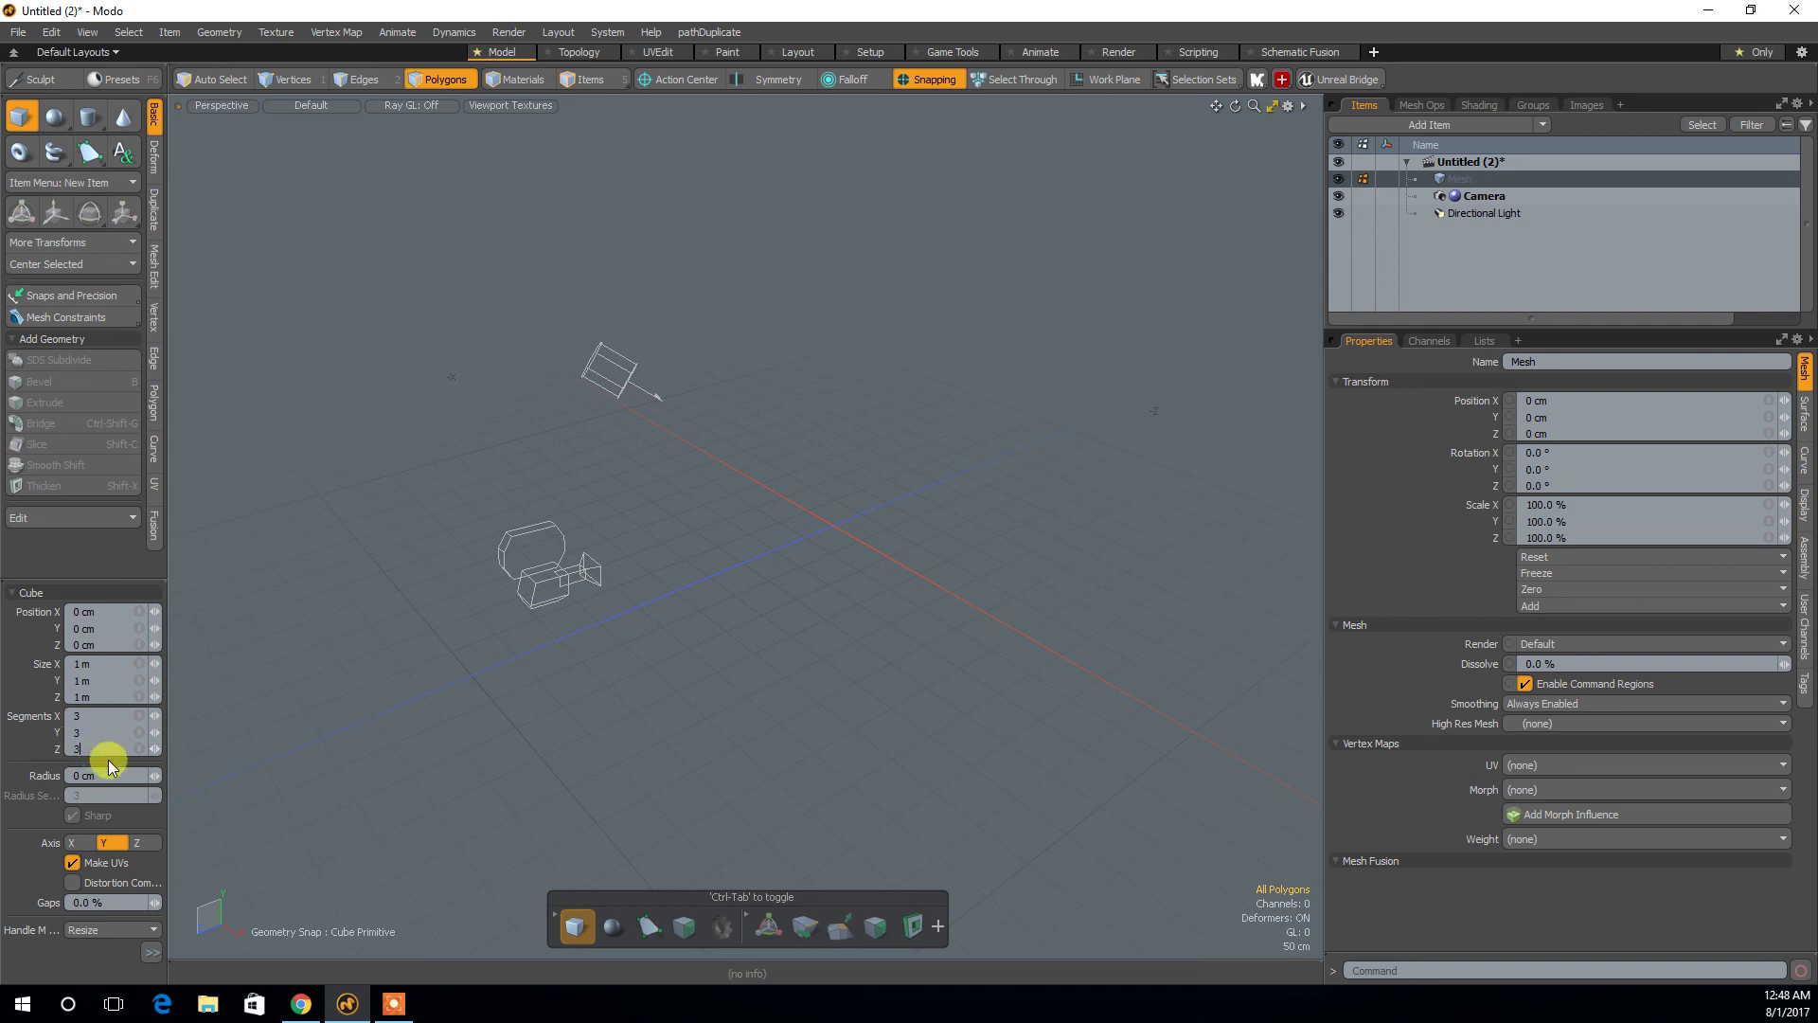
left_click(71, 815)
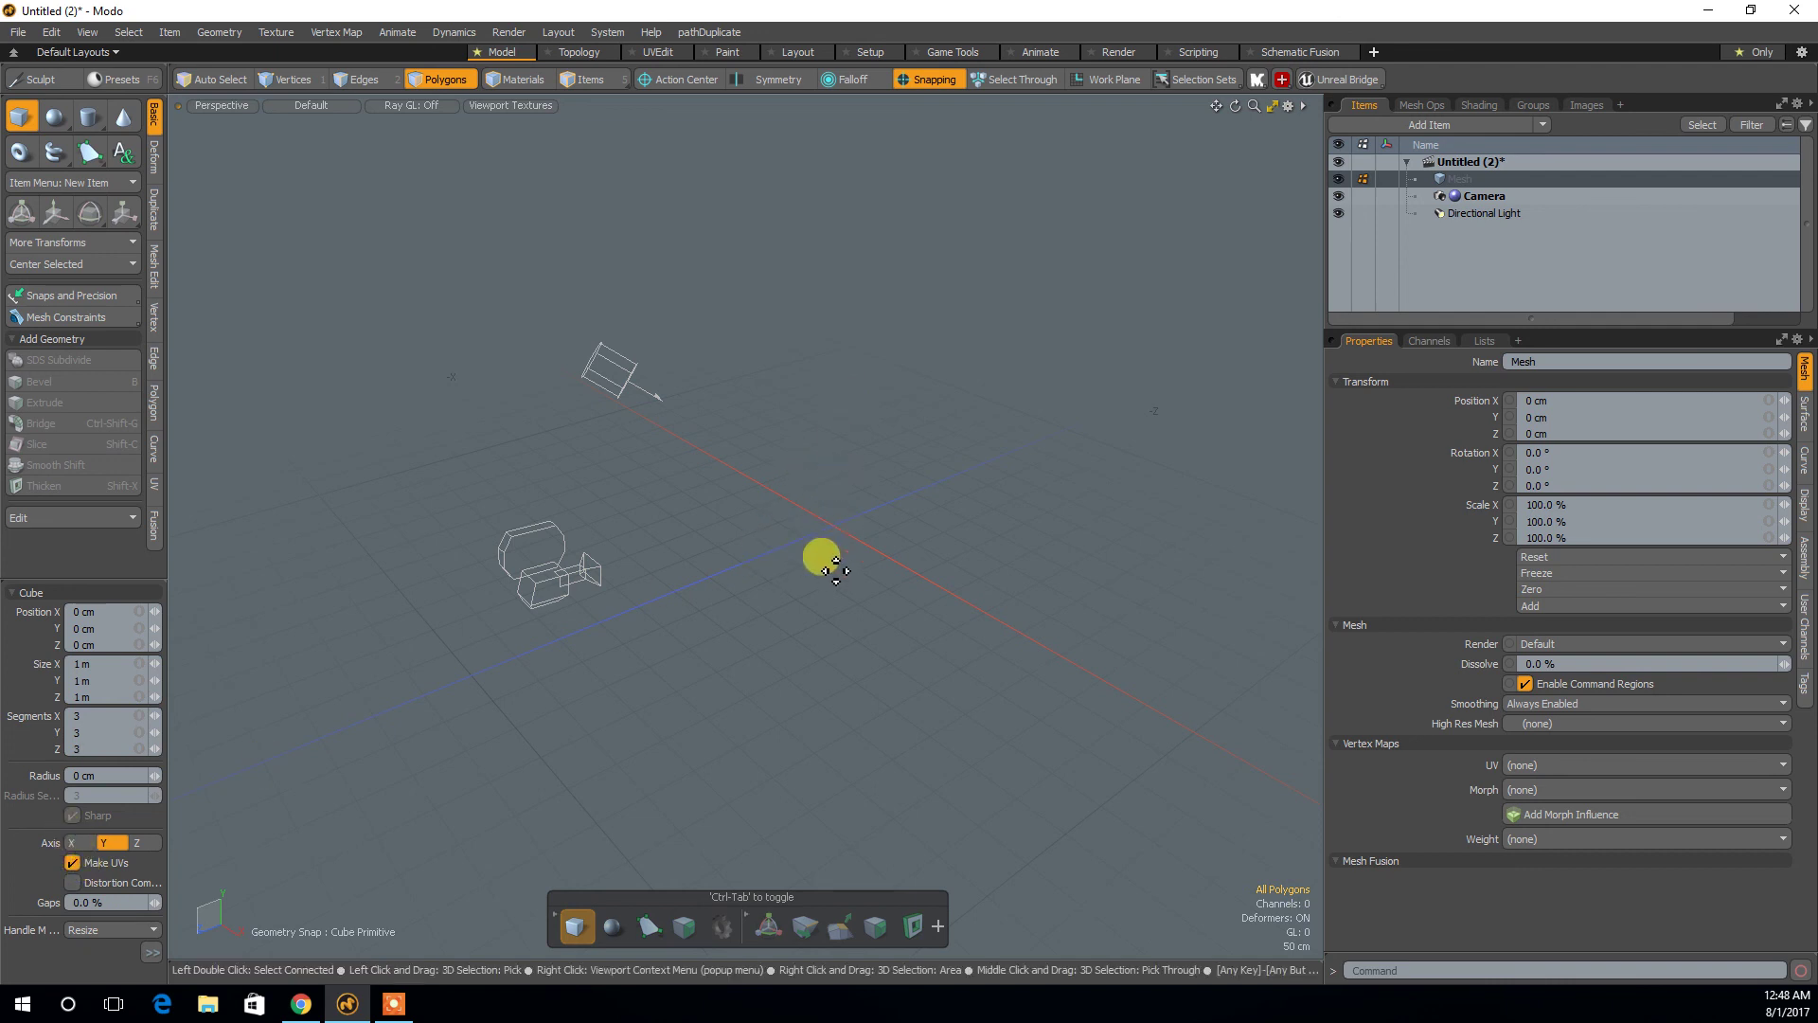
left_click_drag(536, 746, 499, 702, "alt")
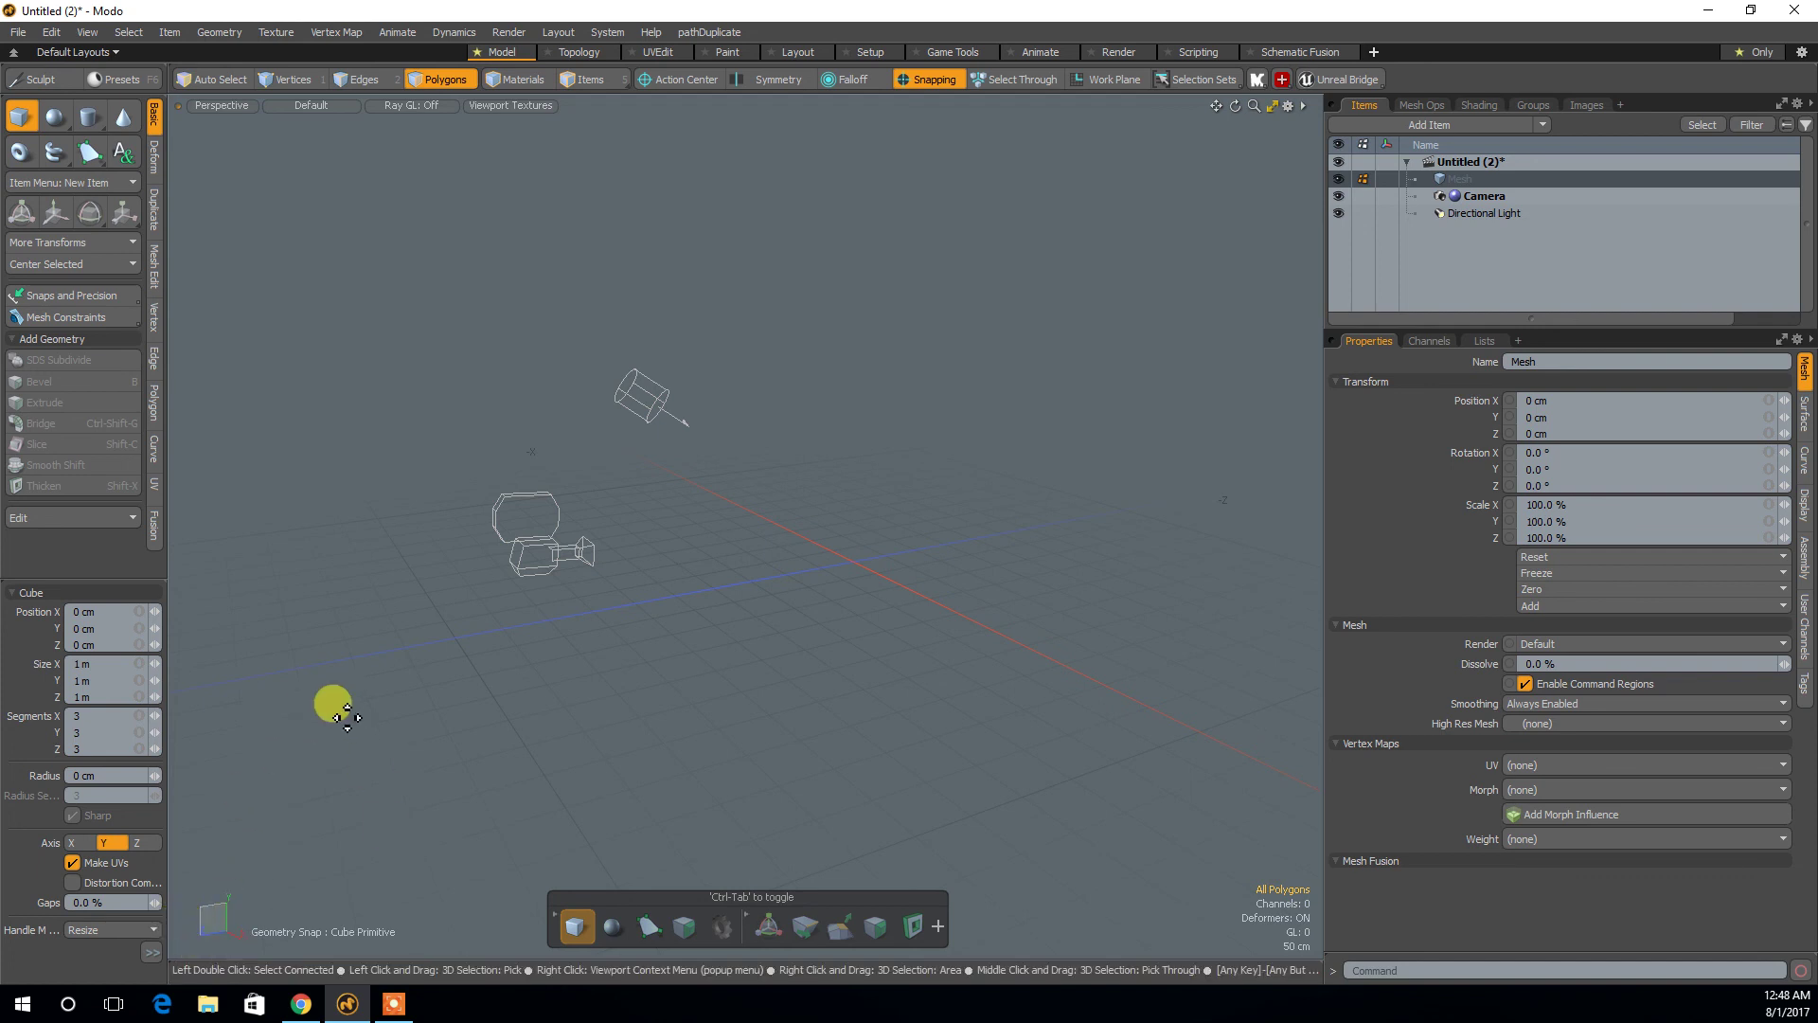
Apply the cube primitive at the origin, spanning -50 cm to 50 cm on each axis.
left_click(154, 960)
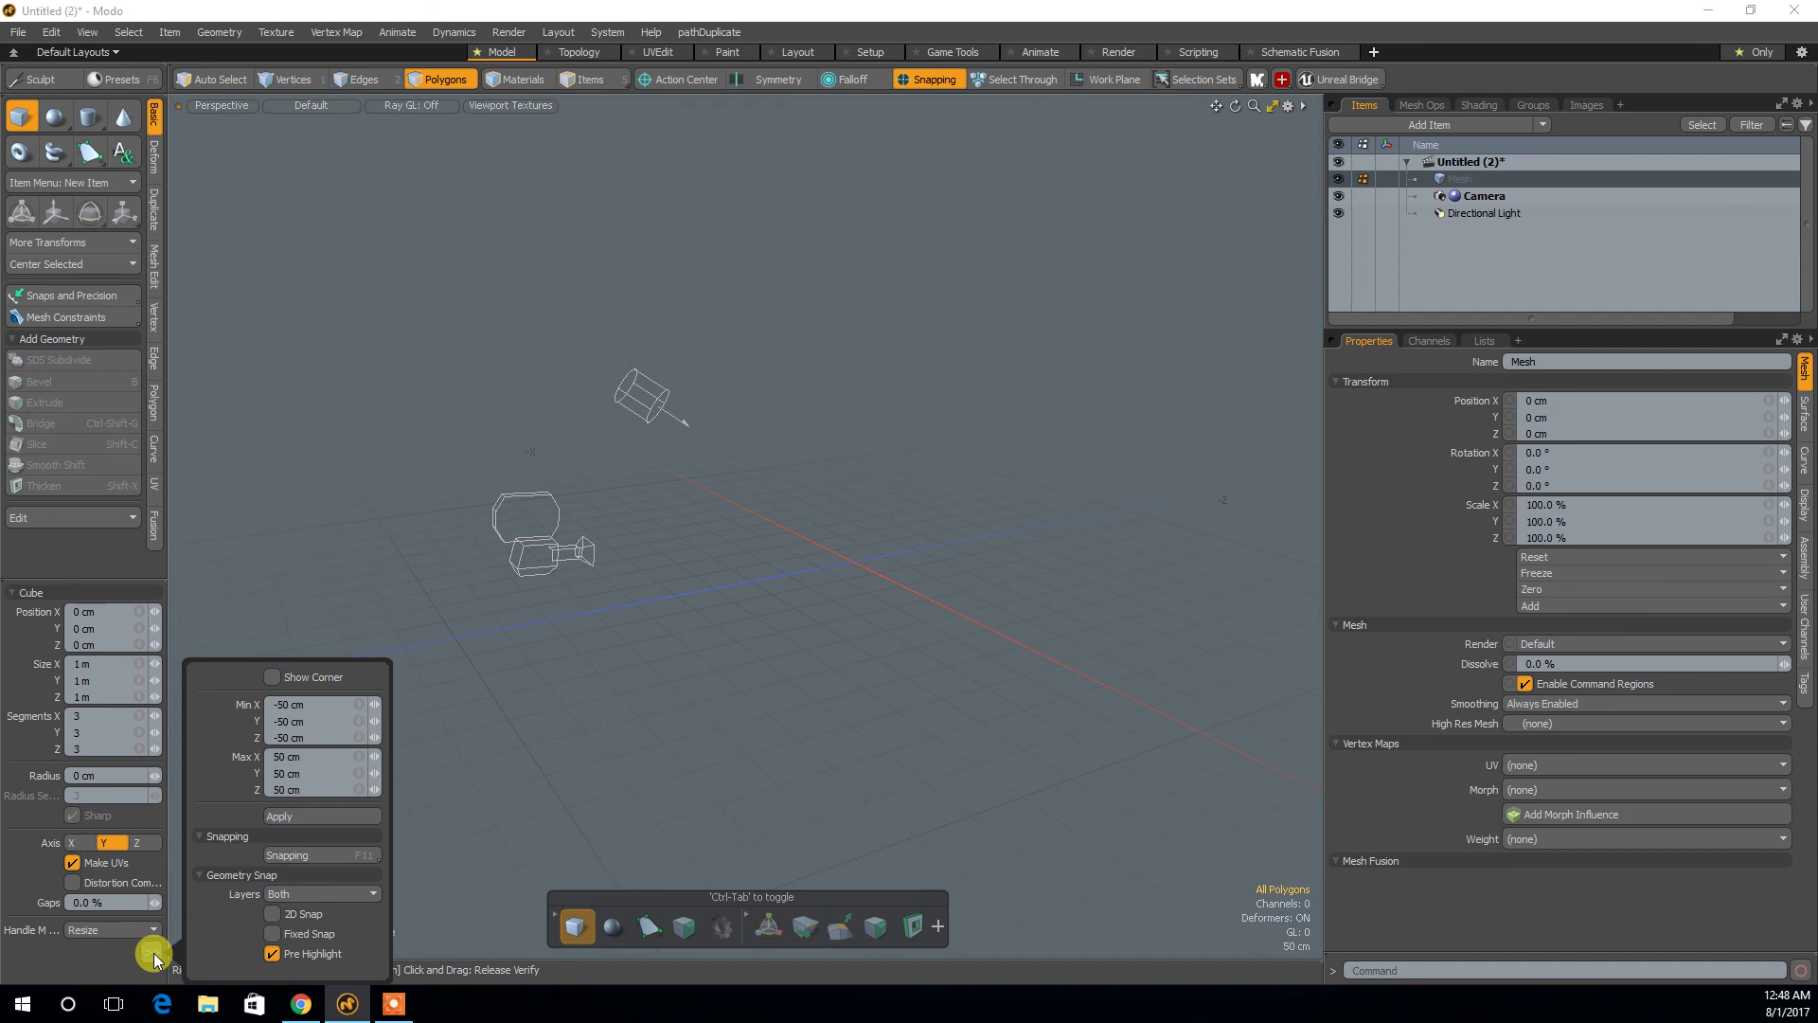
left_click(155, 959)
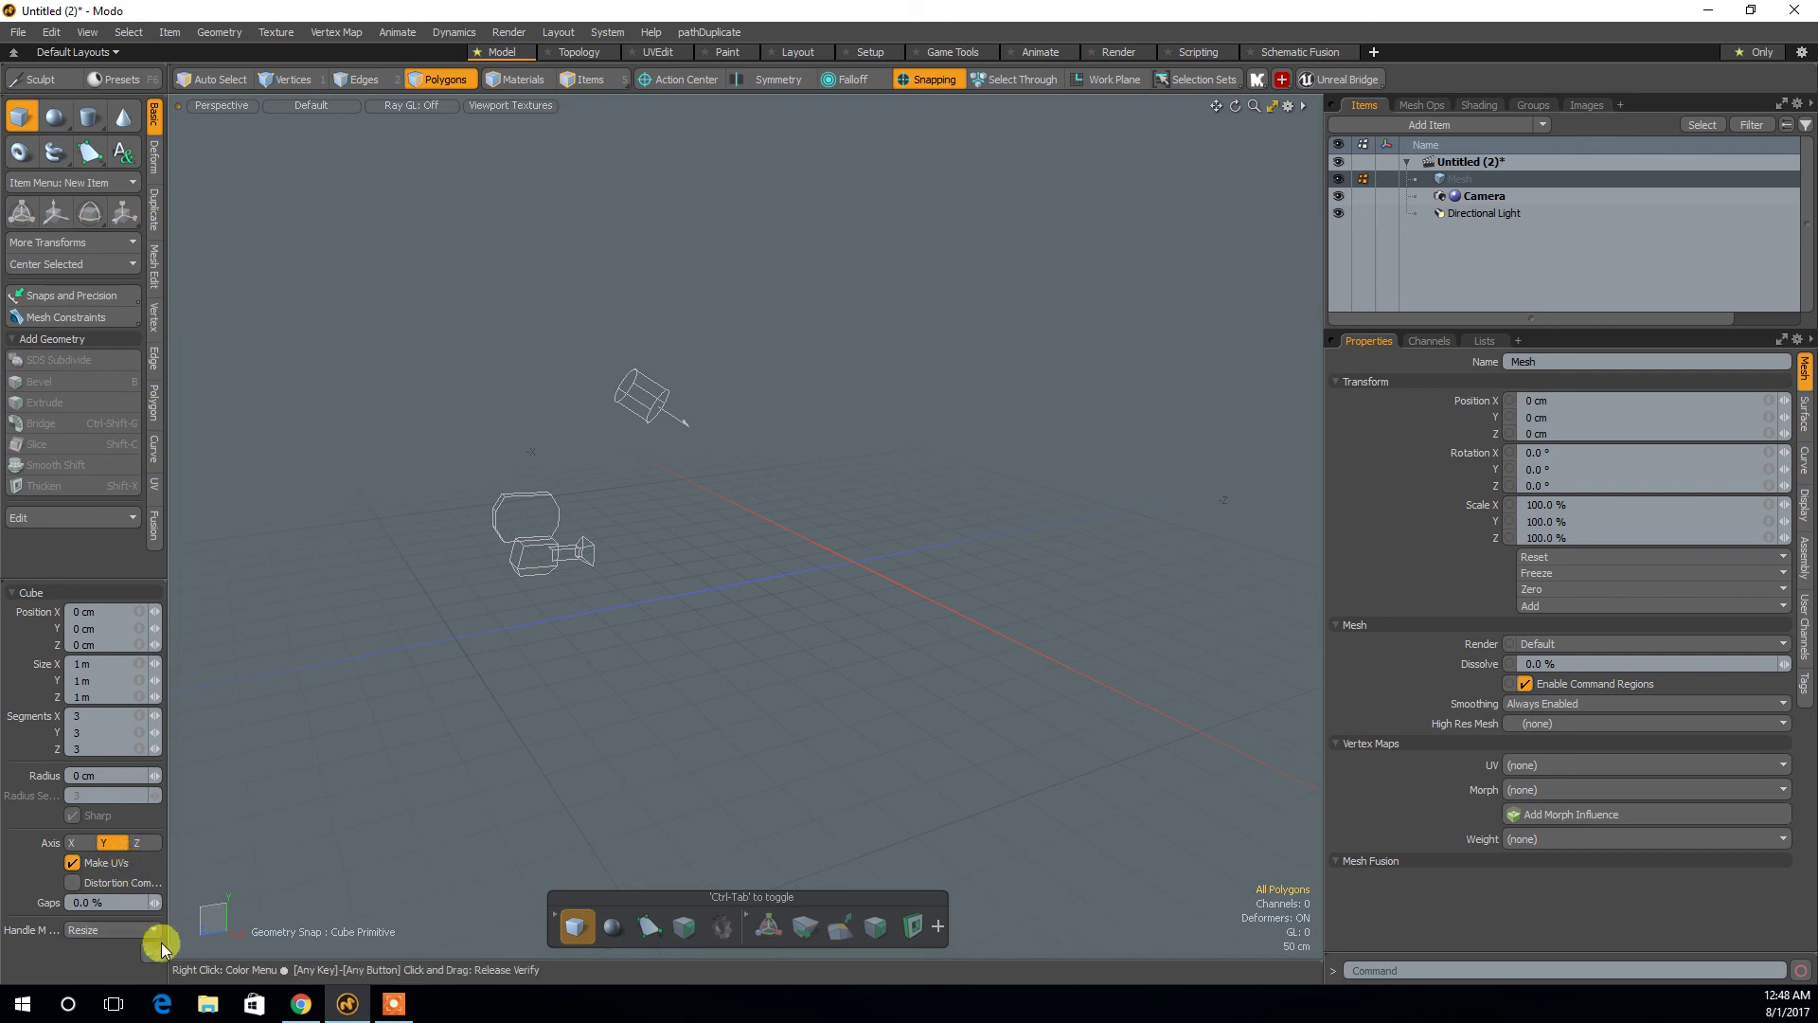
left_click(154, 952)
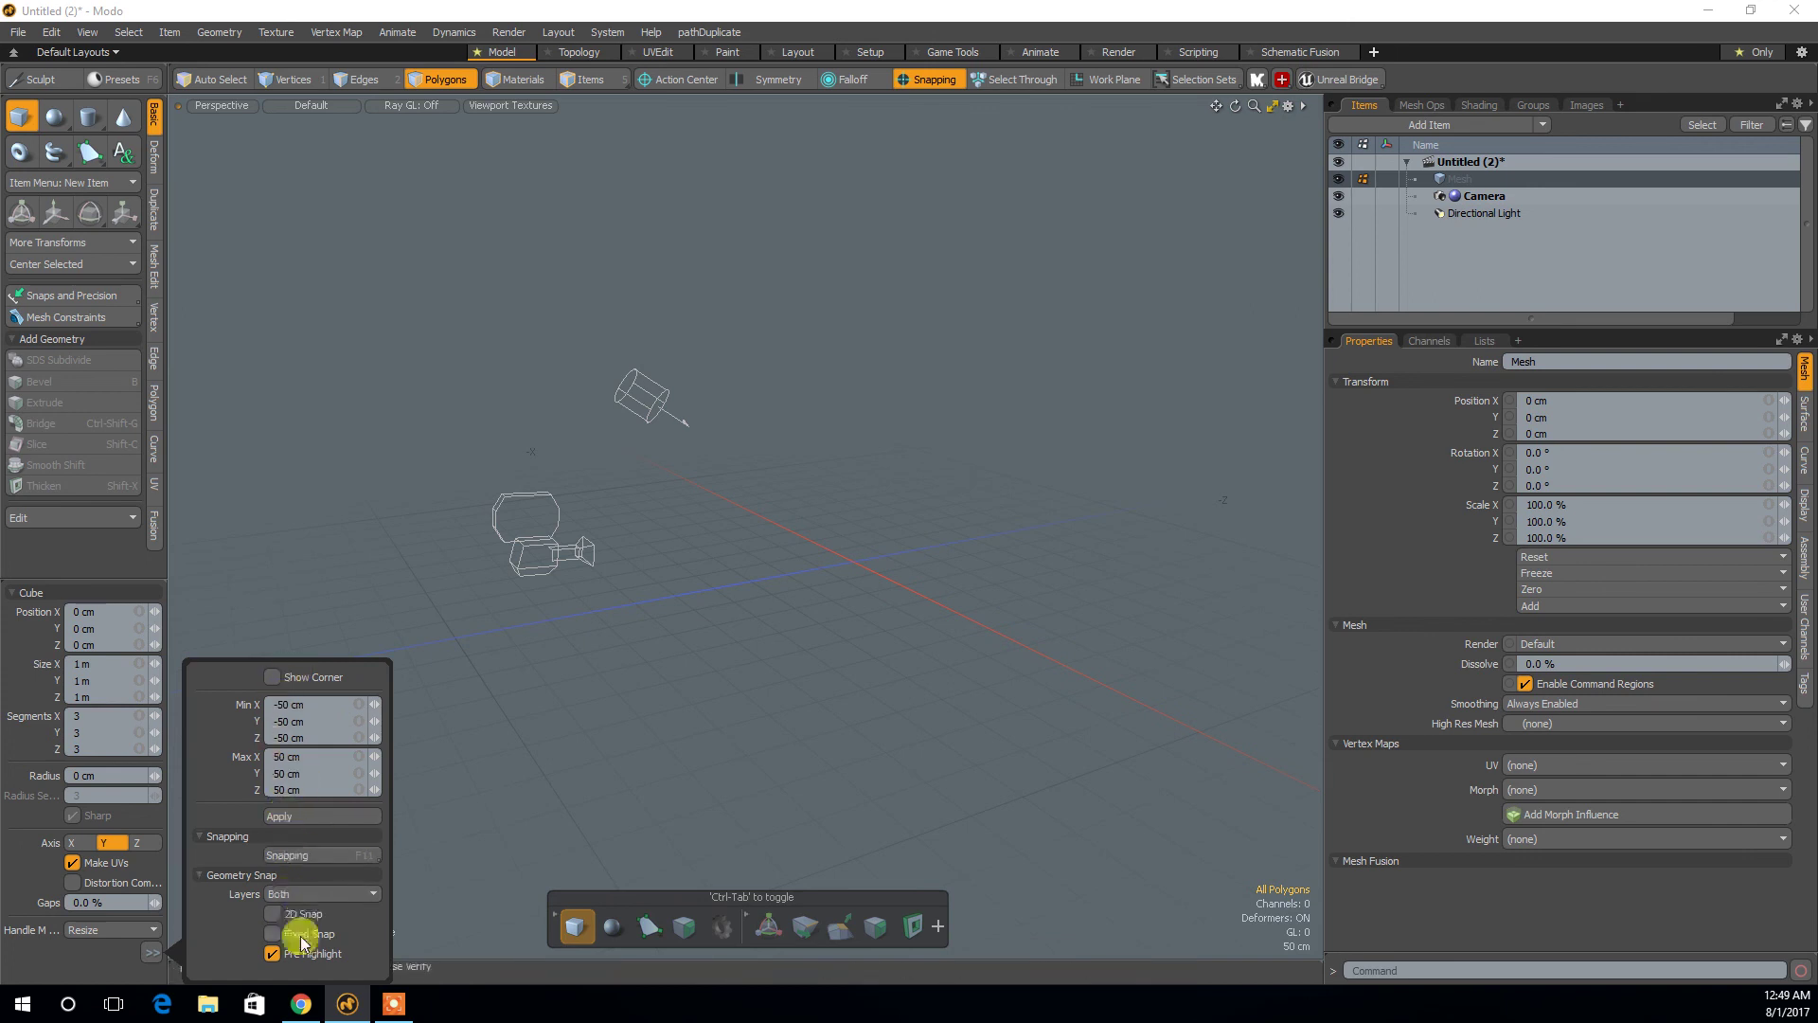
left_click(302, 818)
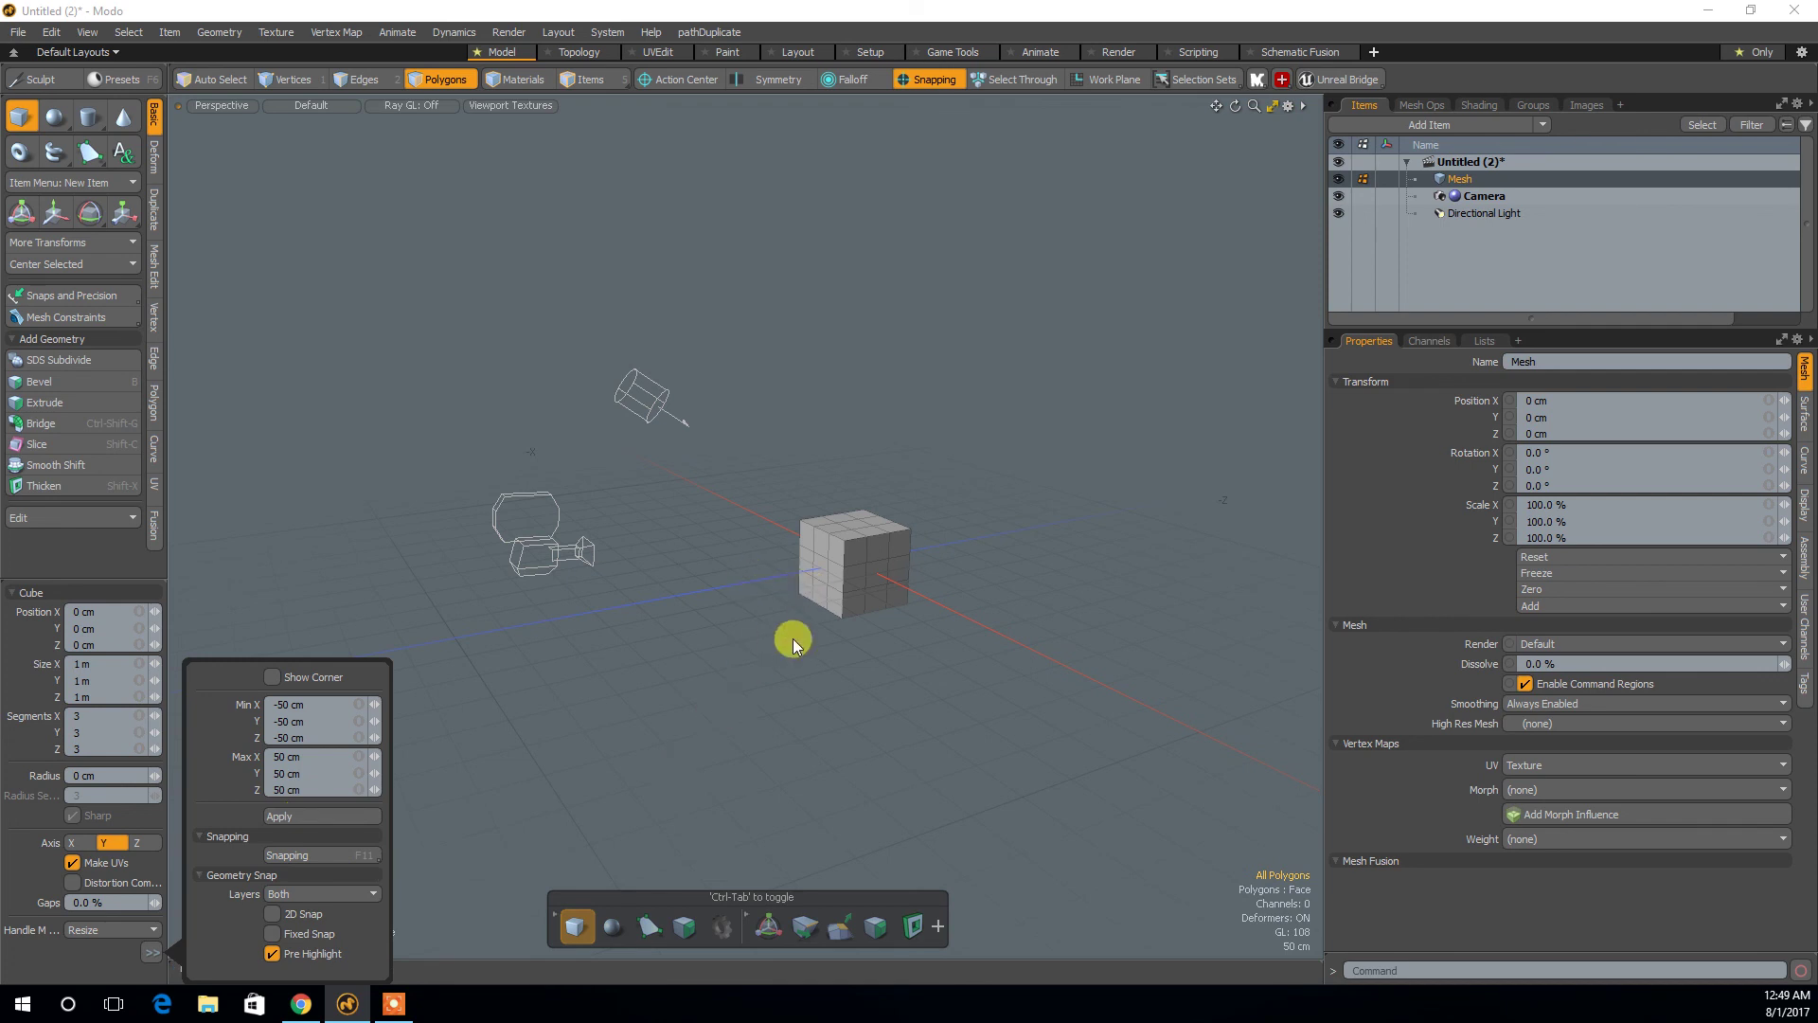
key("alt")
left_click_drag(752, 683, 1023, 663, "alt")
right_click_drag(1025, 665, 958, 681, "alt")
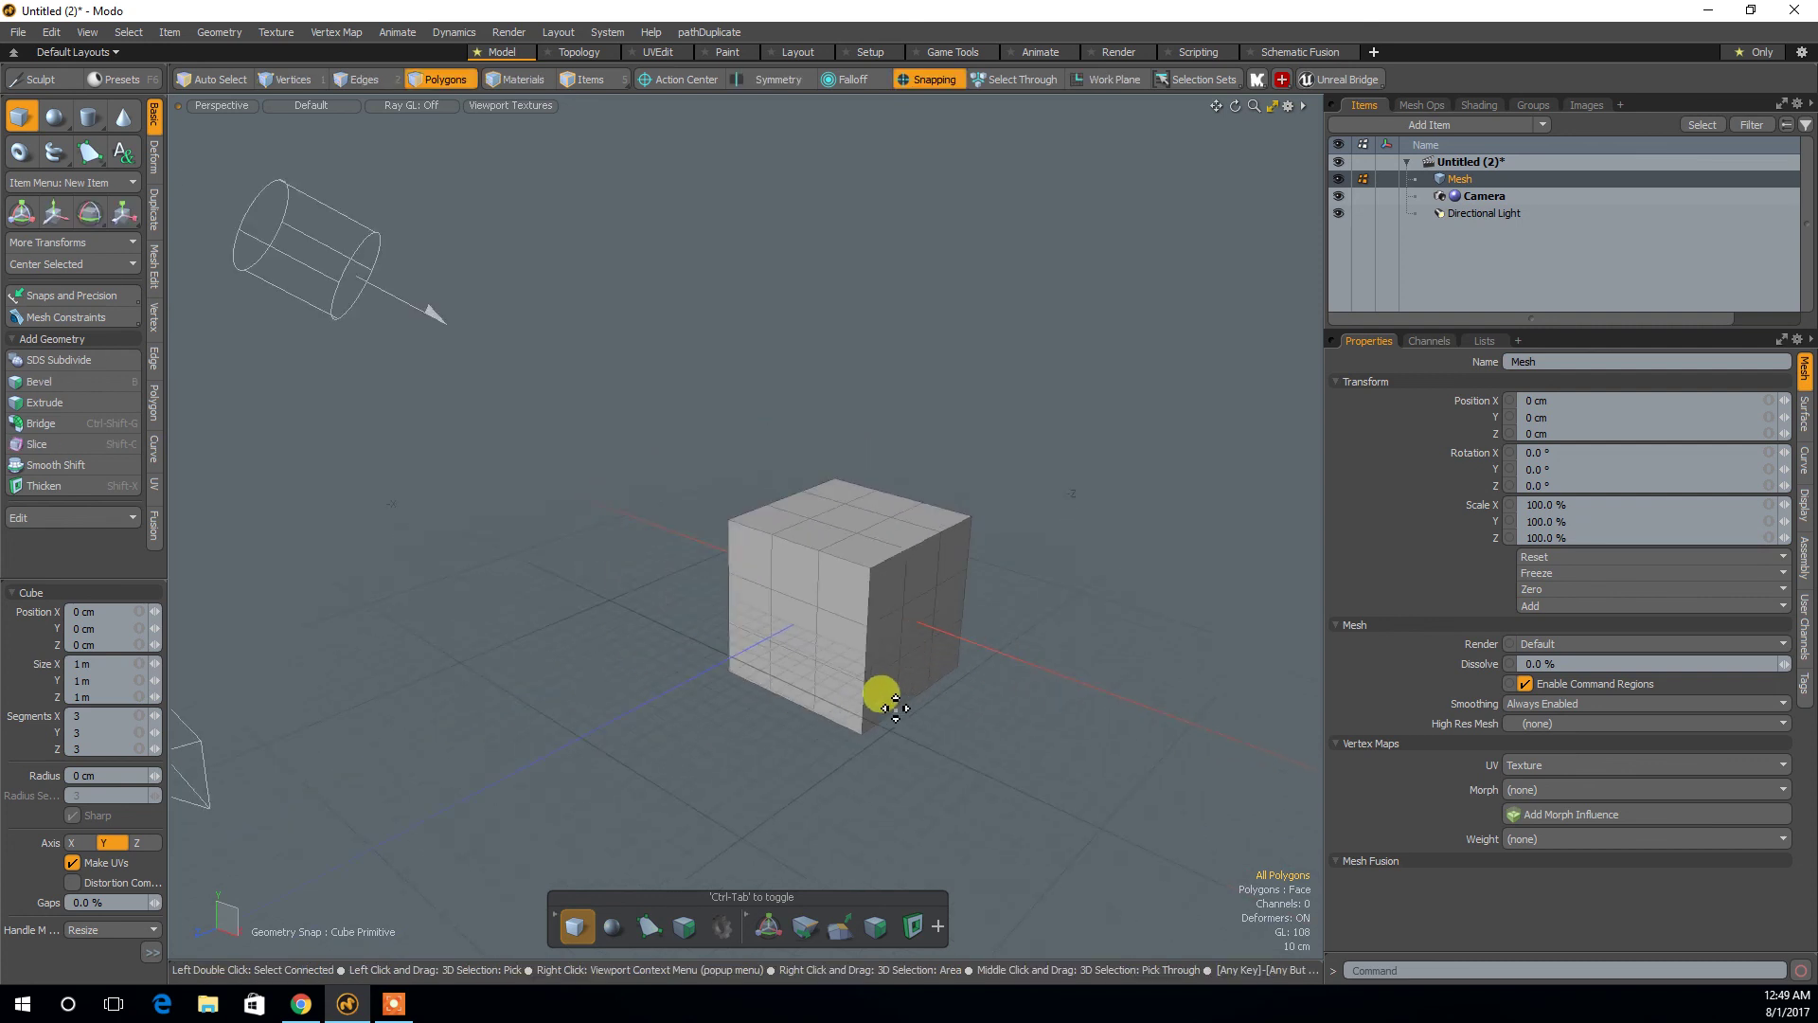
Drop the Cube tool and delete all of the cube's polygons.
key("q")
double_click(812, 595)
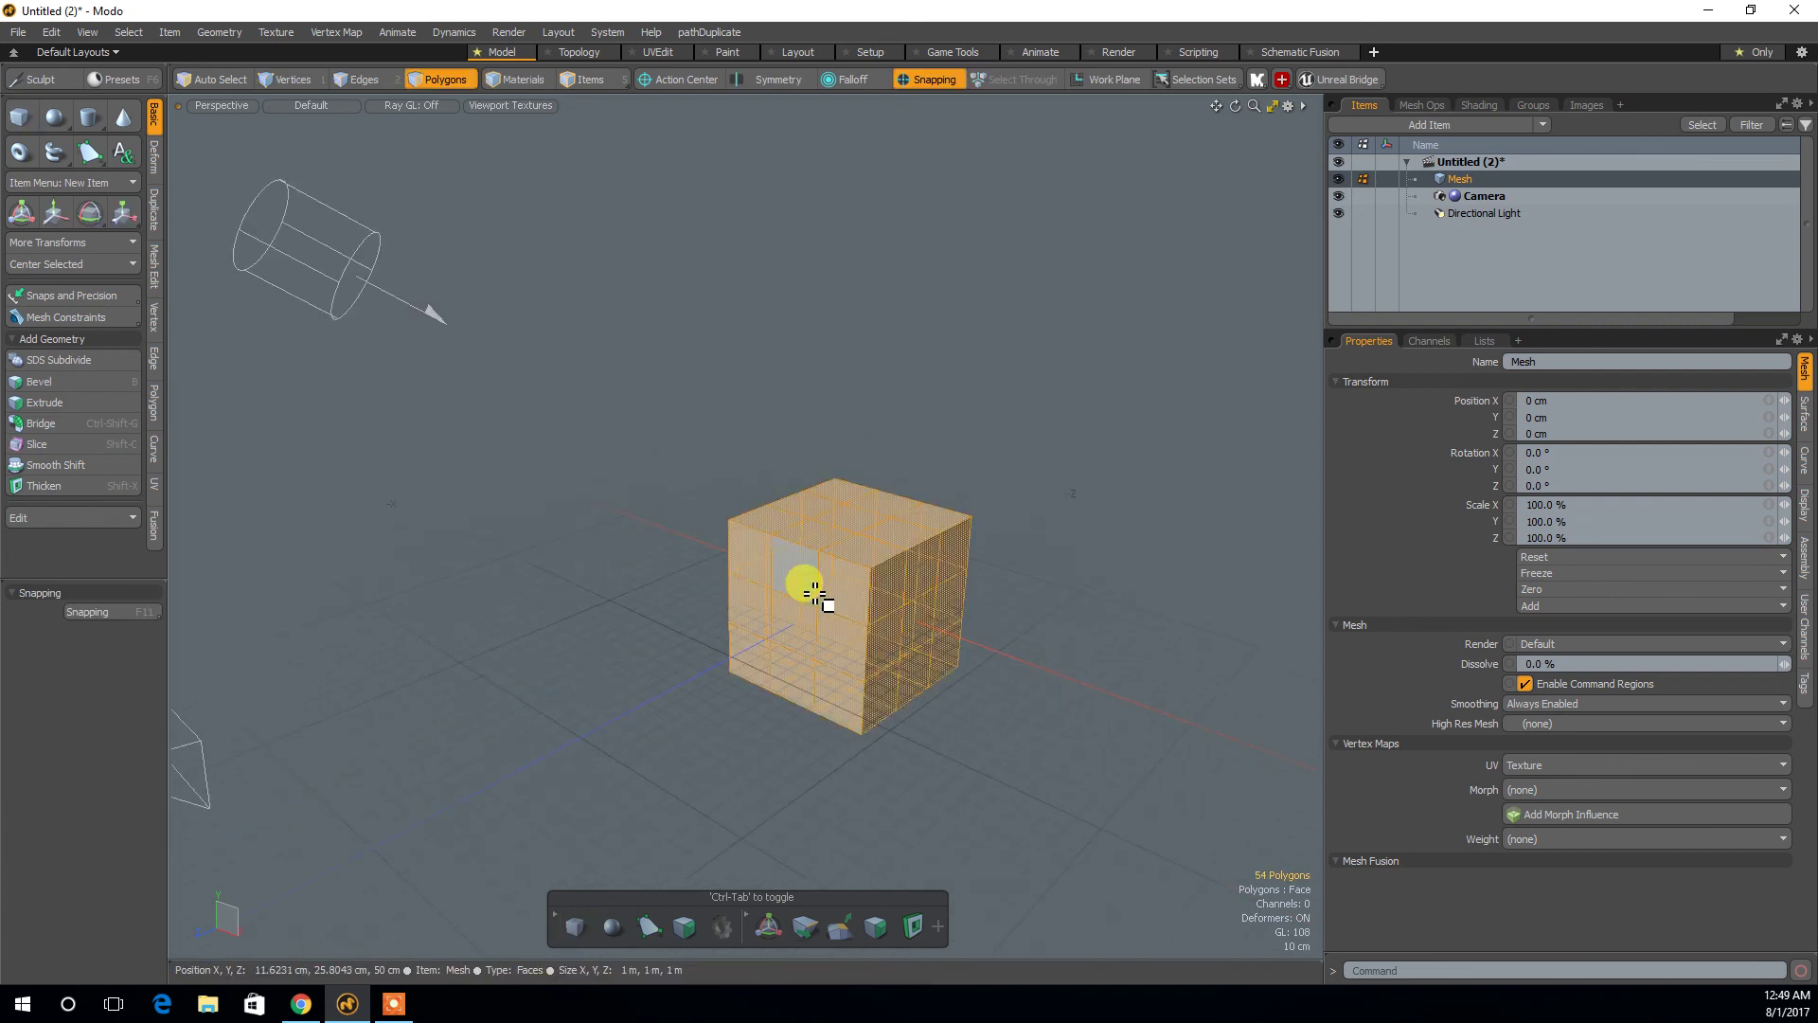
key("Delete")
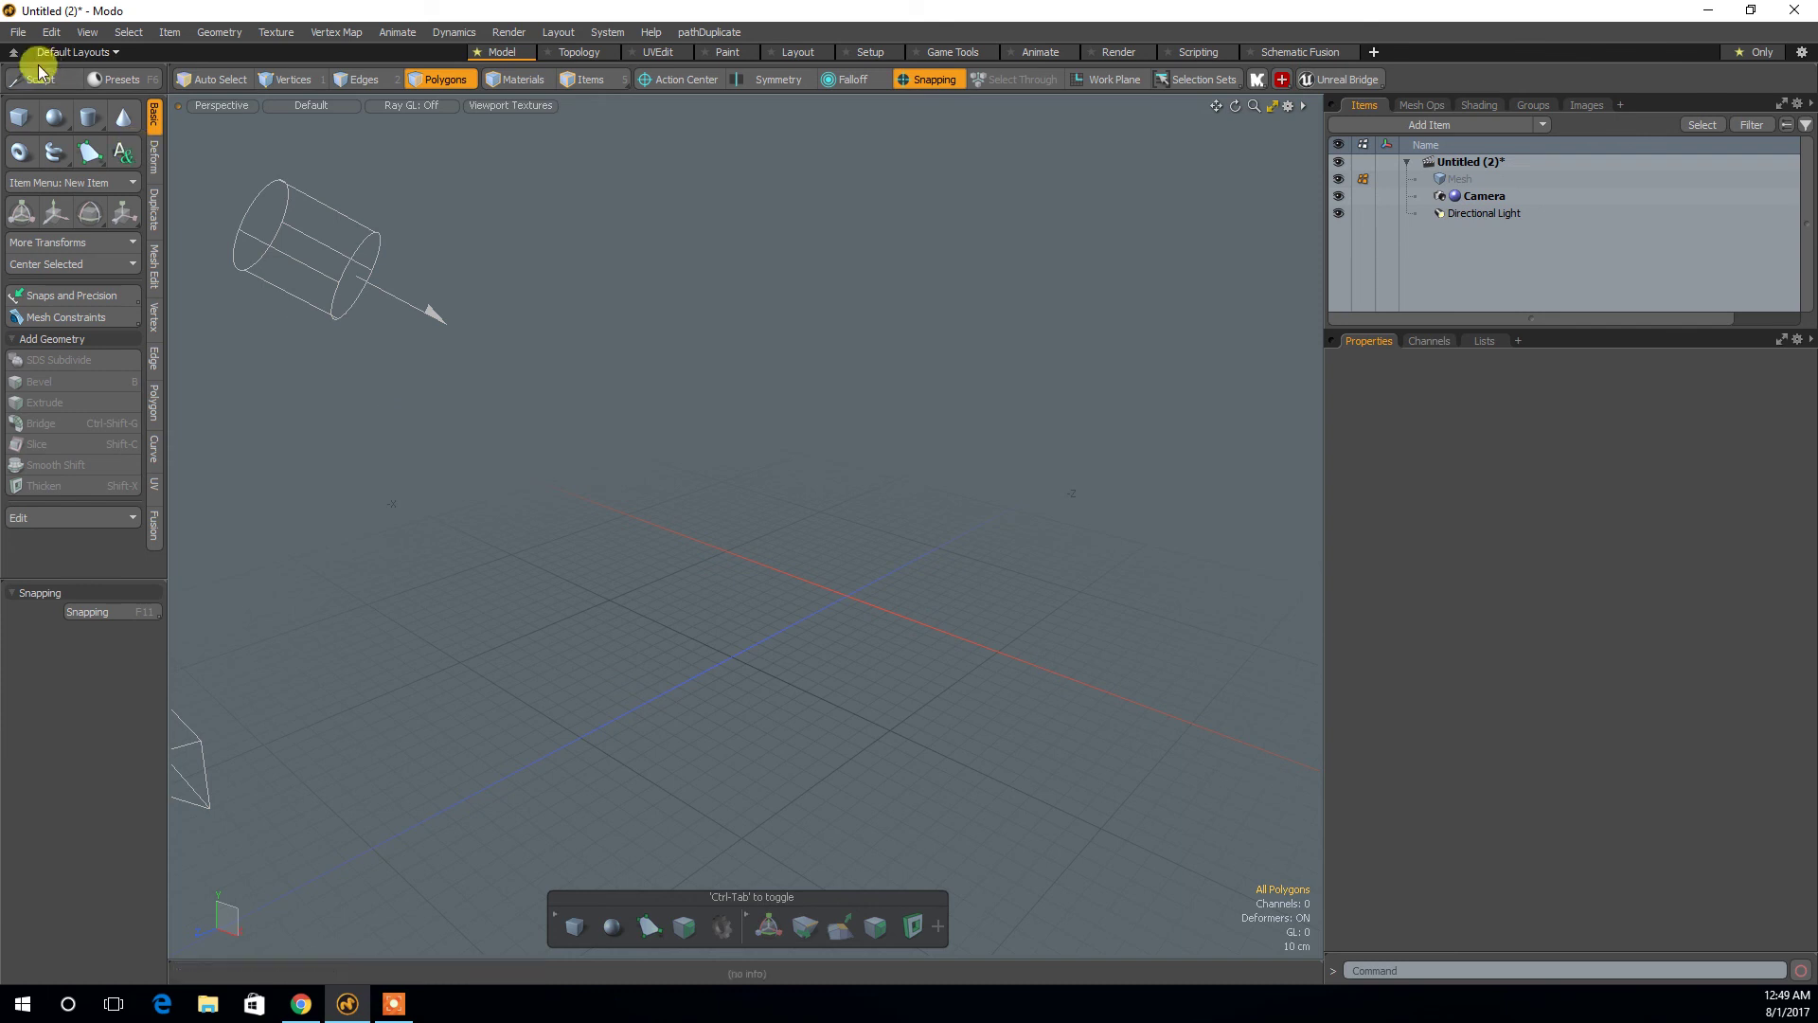
Create a sphere primitive at the origin with a 50 cm radius, 24 sides and 12 segments.
left_click(49, 117)
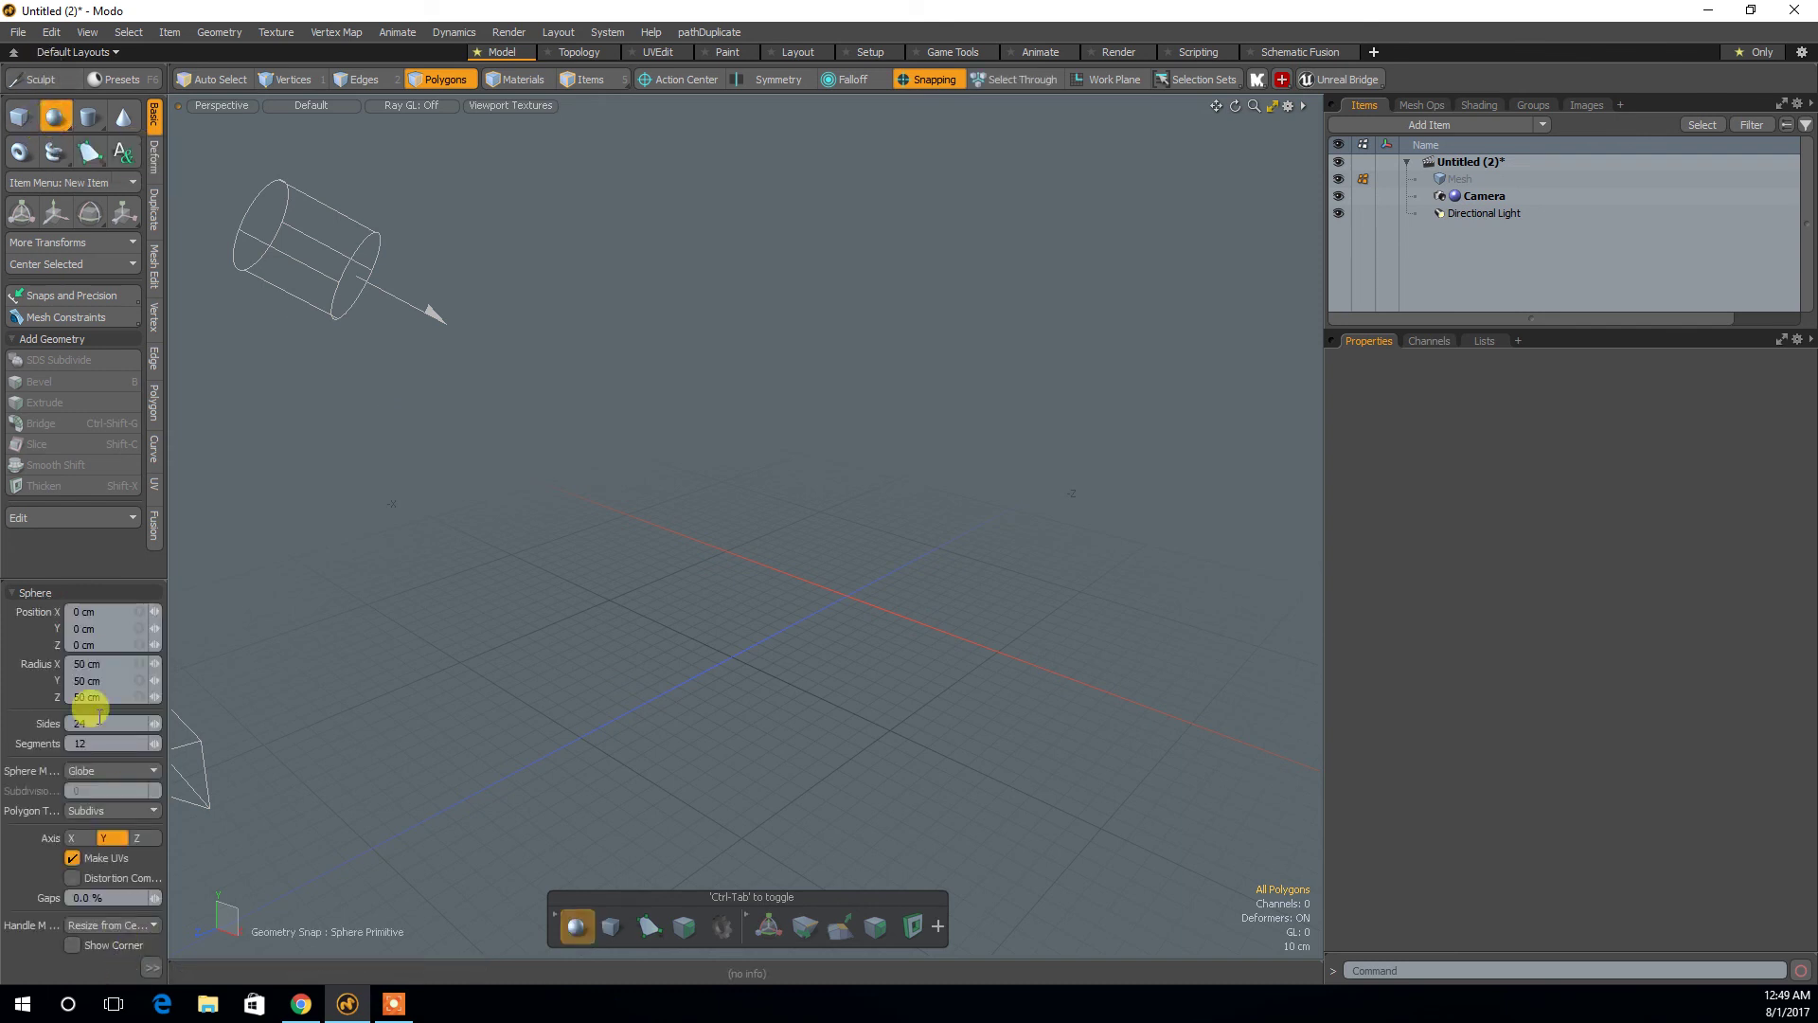
left_click(154, 965)
left_click(304, 814)
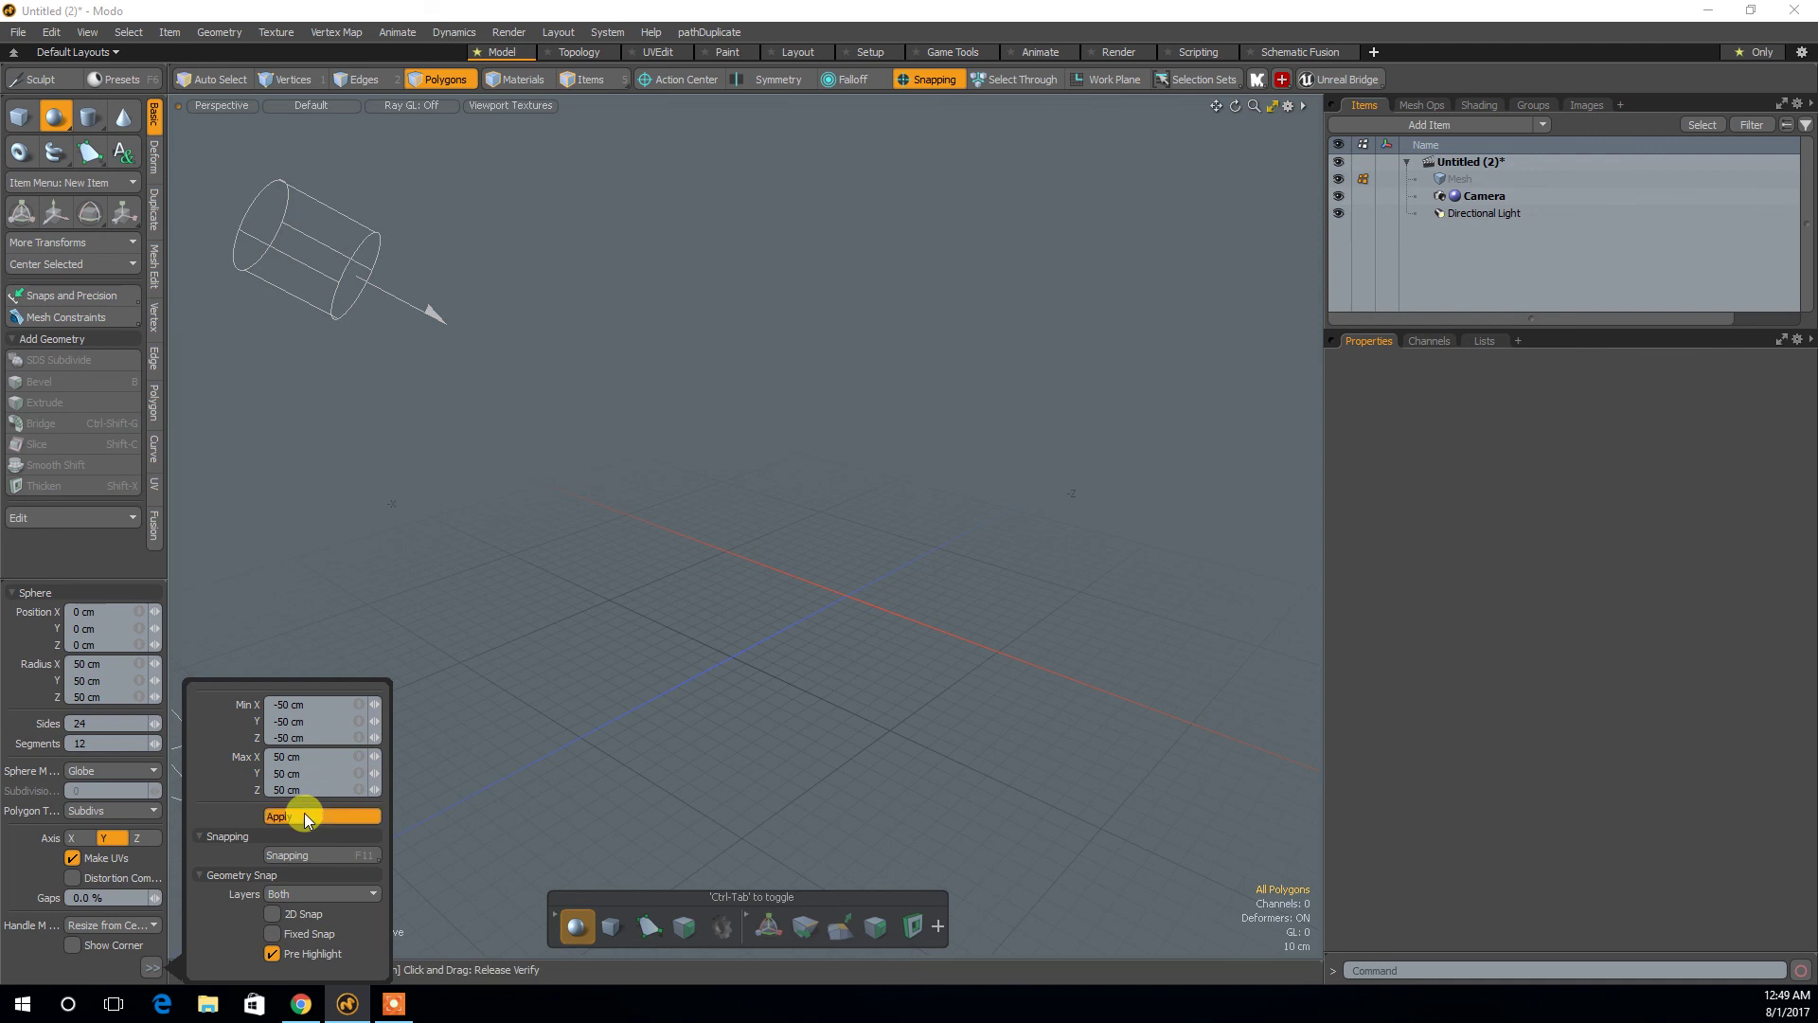
left_click_drag(1007, 487, 1043, 458, "alt")
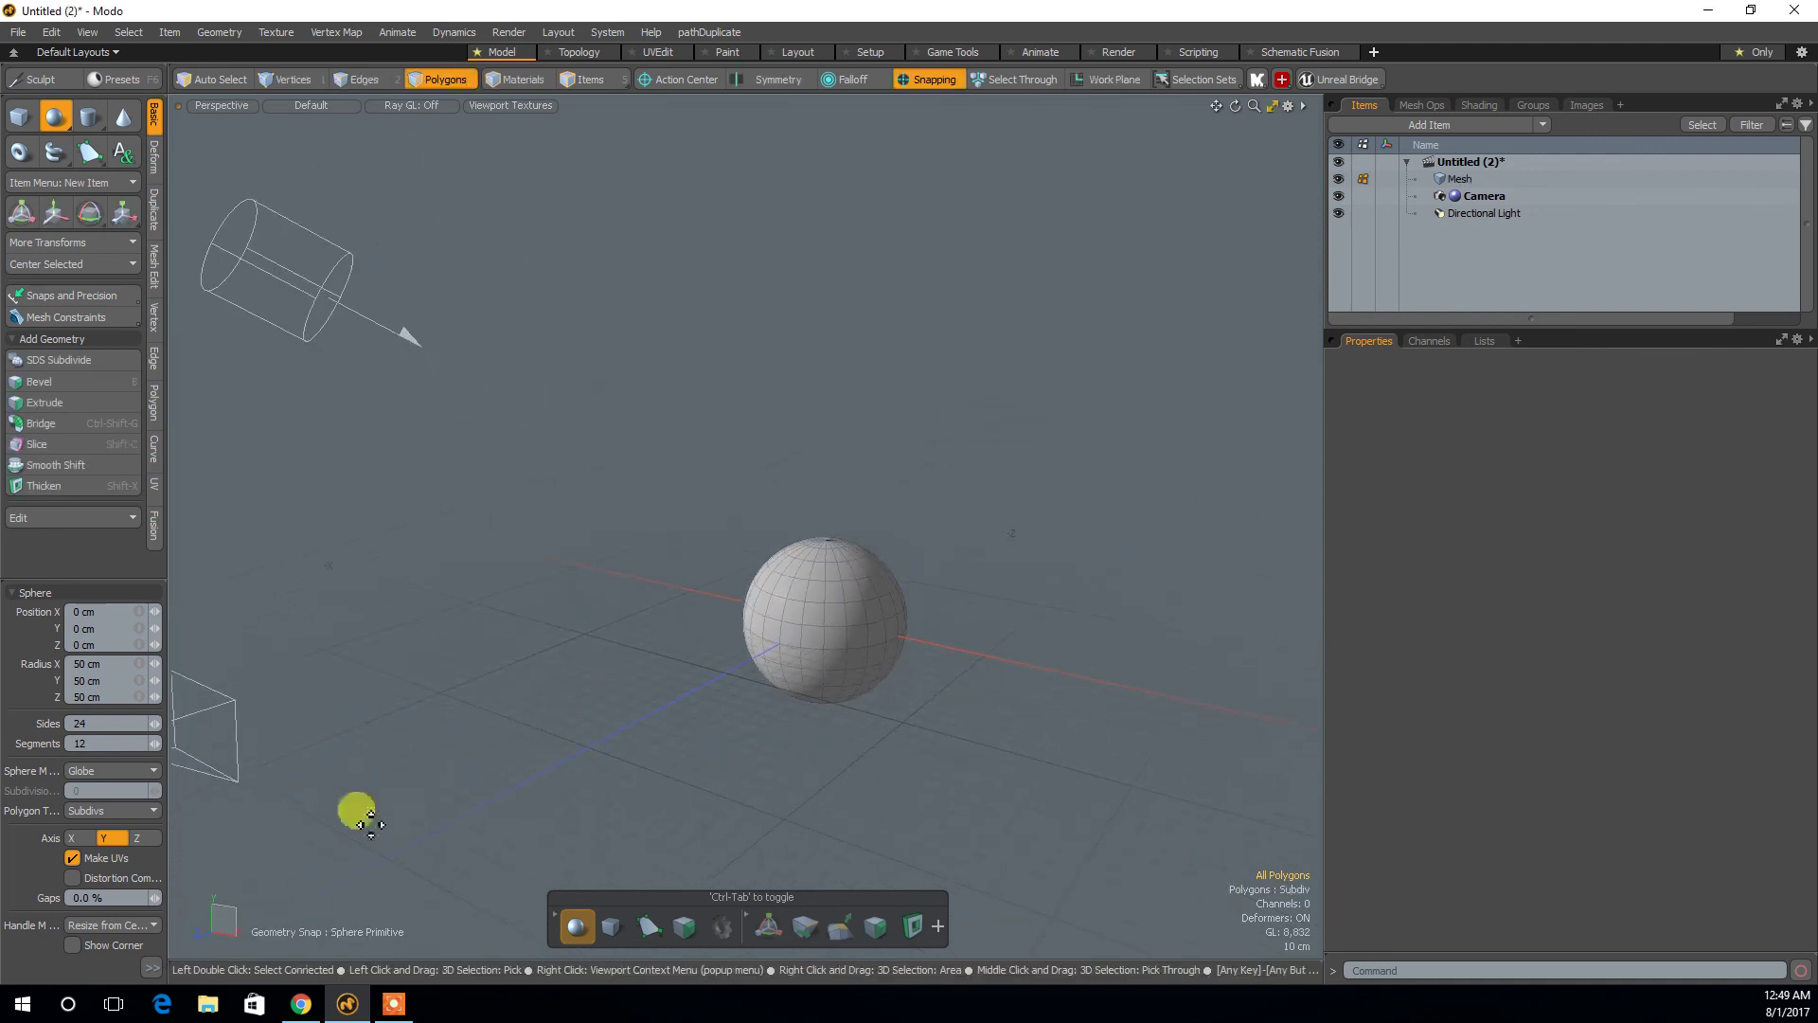
Drop the Sphere tool and delete all of the sphere's polygons.
key("space")
double_click(846, 610)
key("Delete")
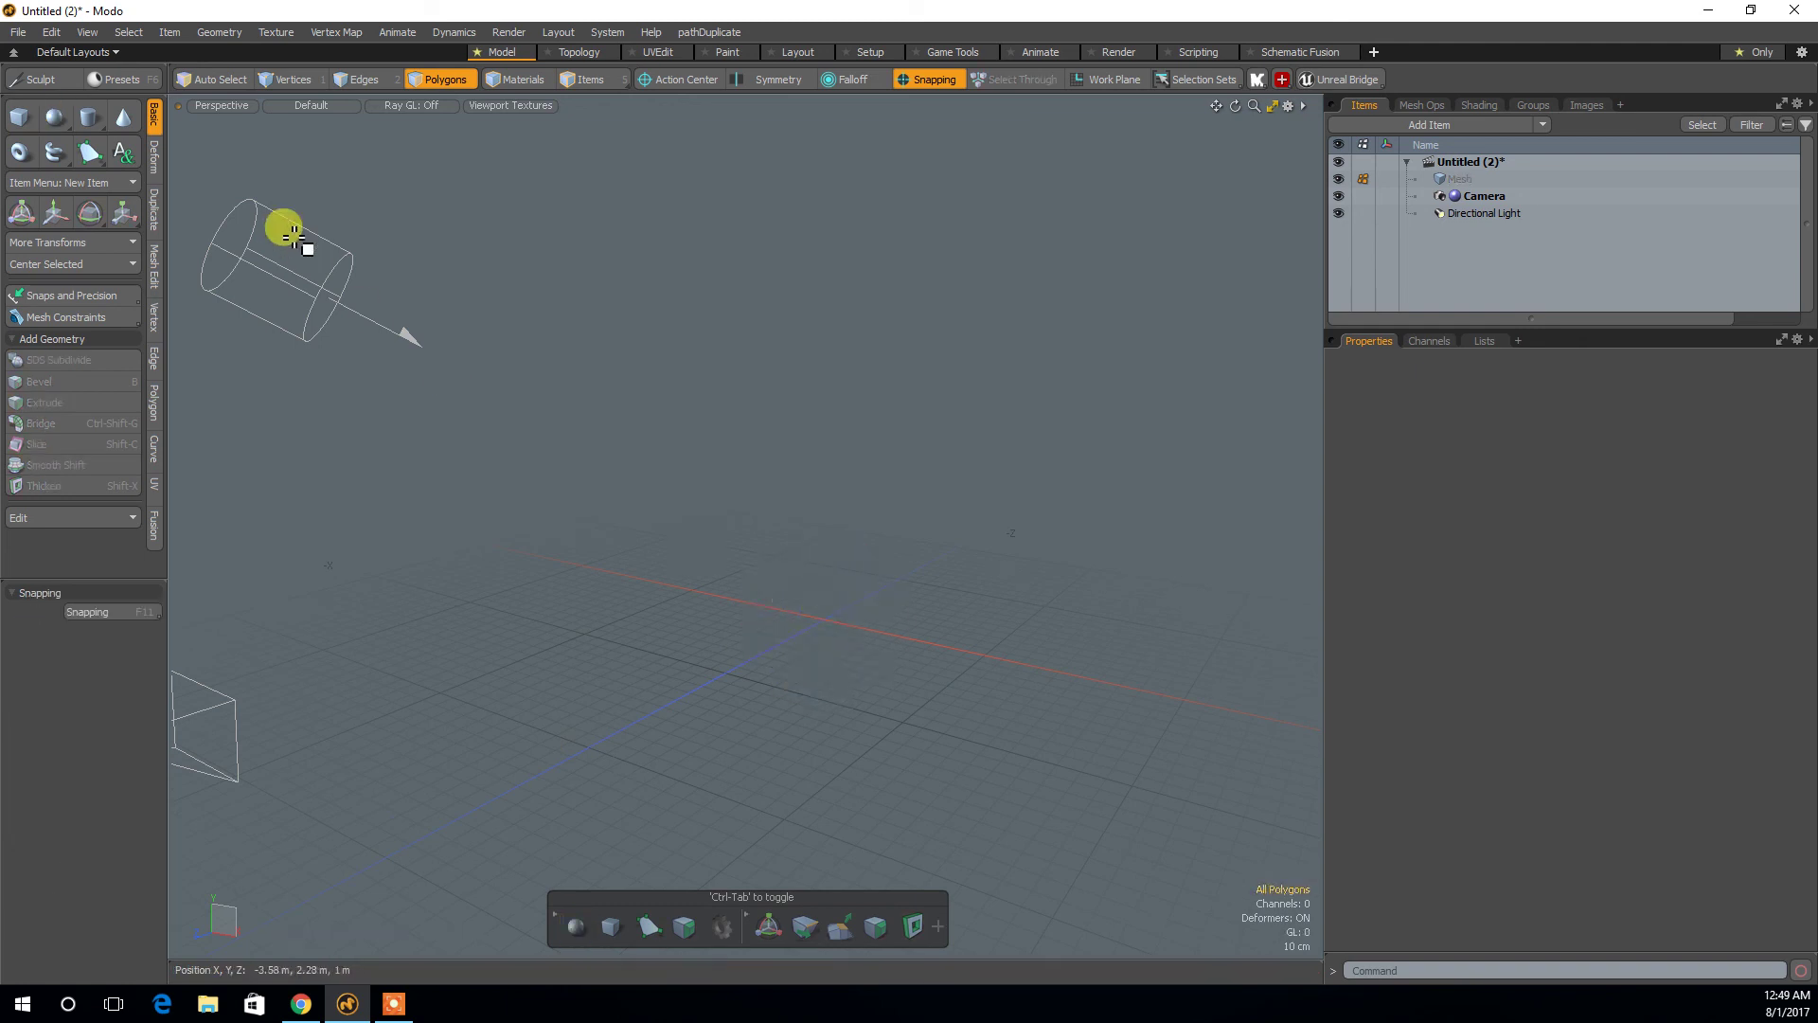
Apply a flat 12-sided cylinder of 39.1521 cm radius at X 50 cm, and undo it along with the sphere's deletion.
left_click(95, 122)
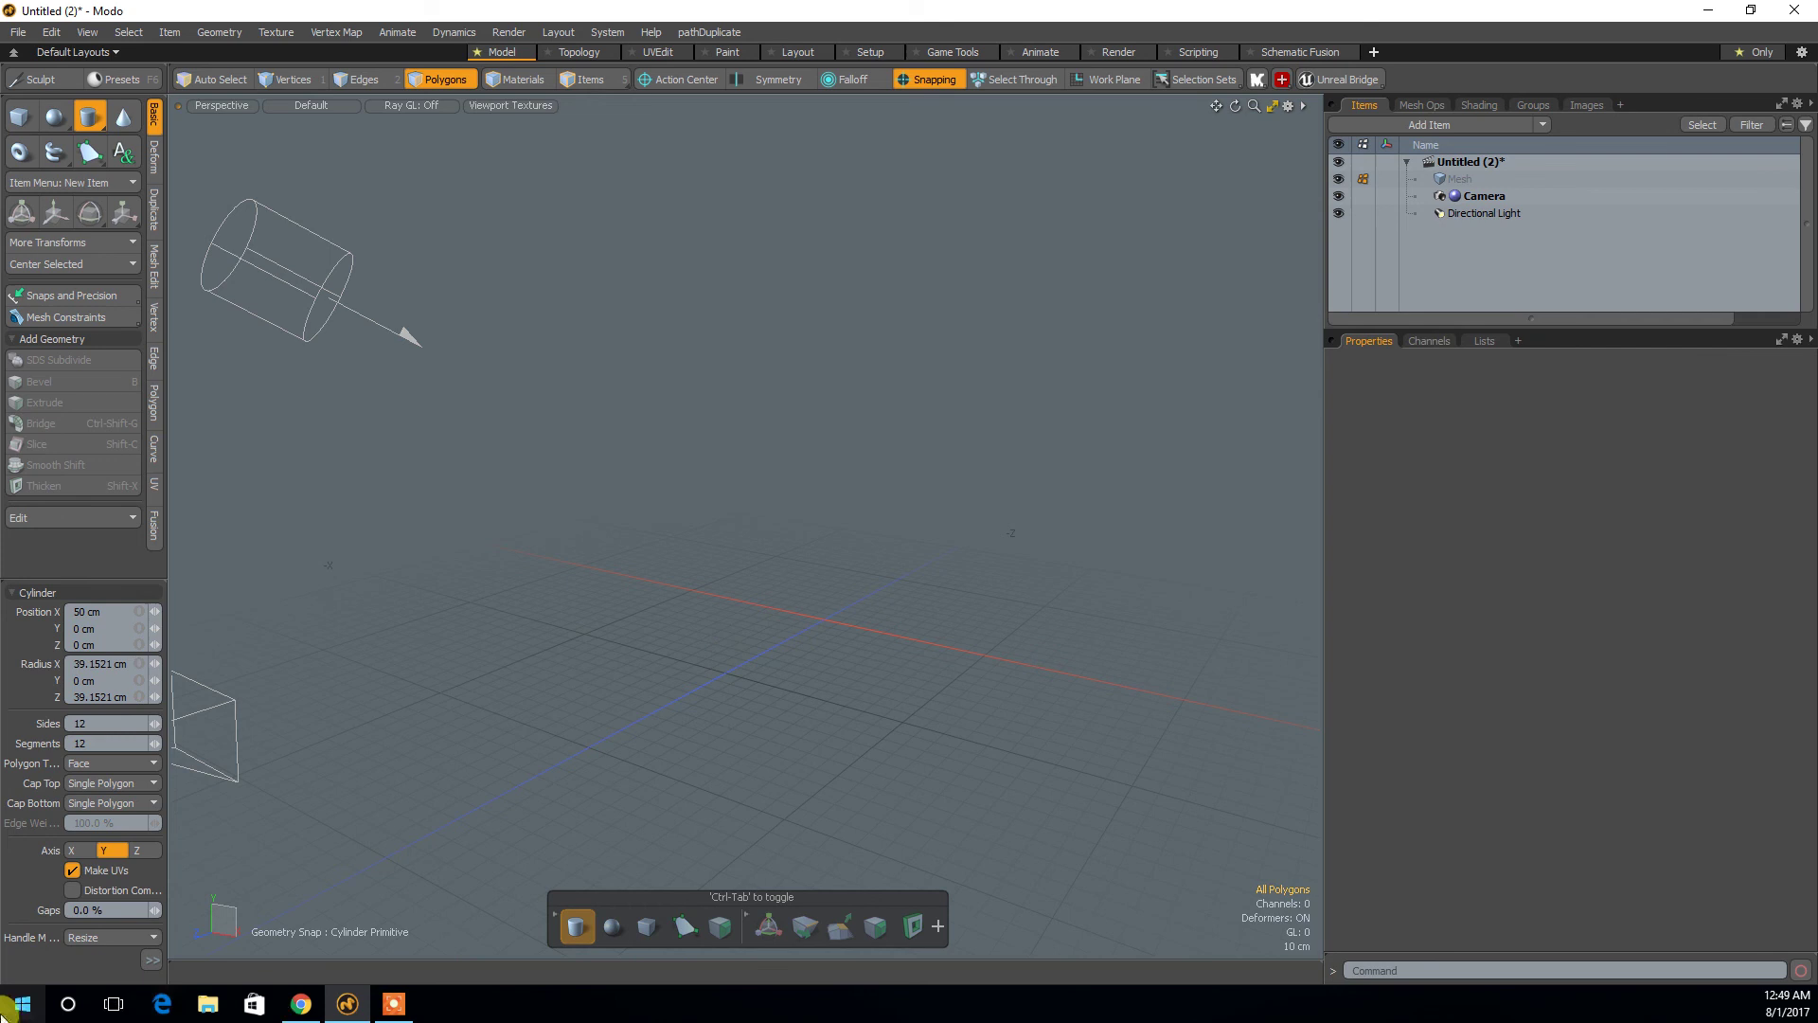
left_click(151, 959)
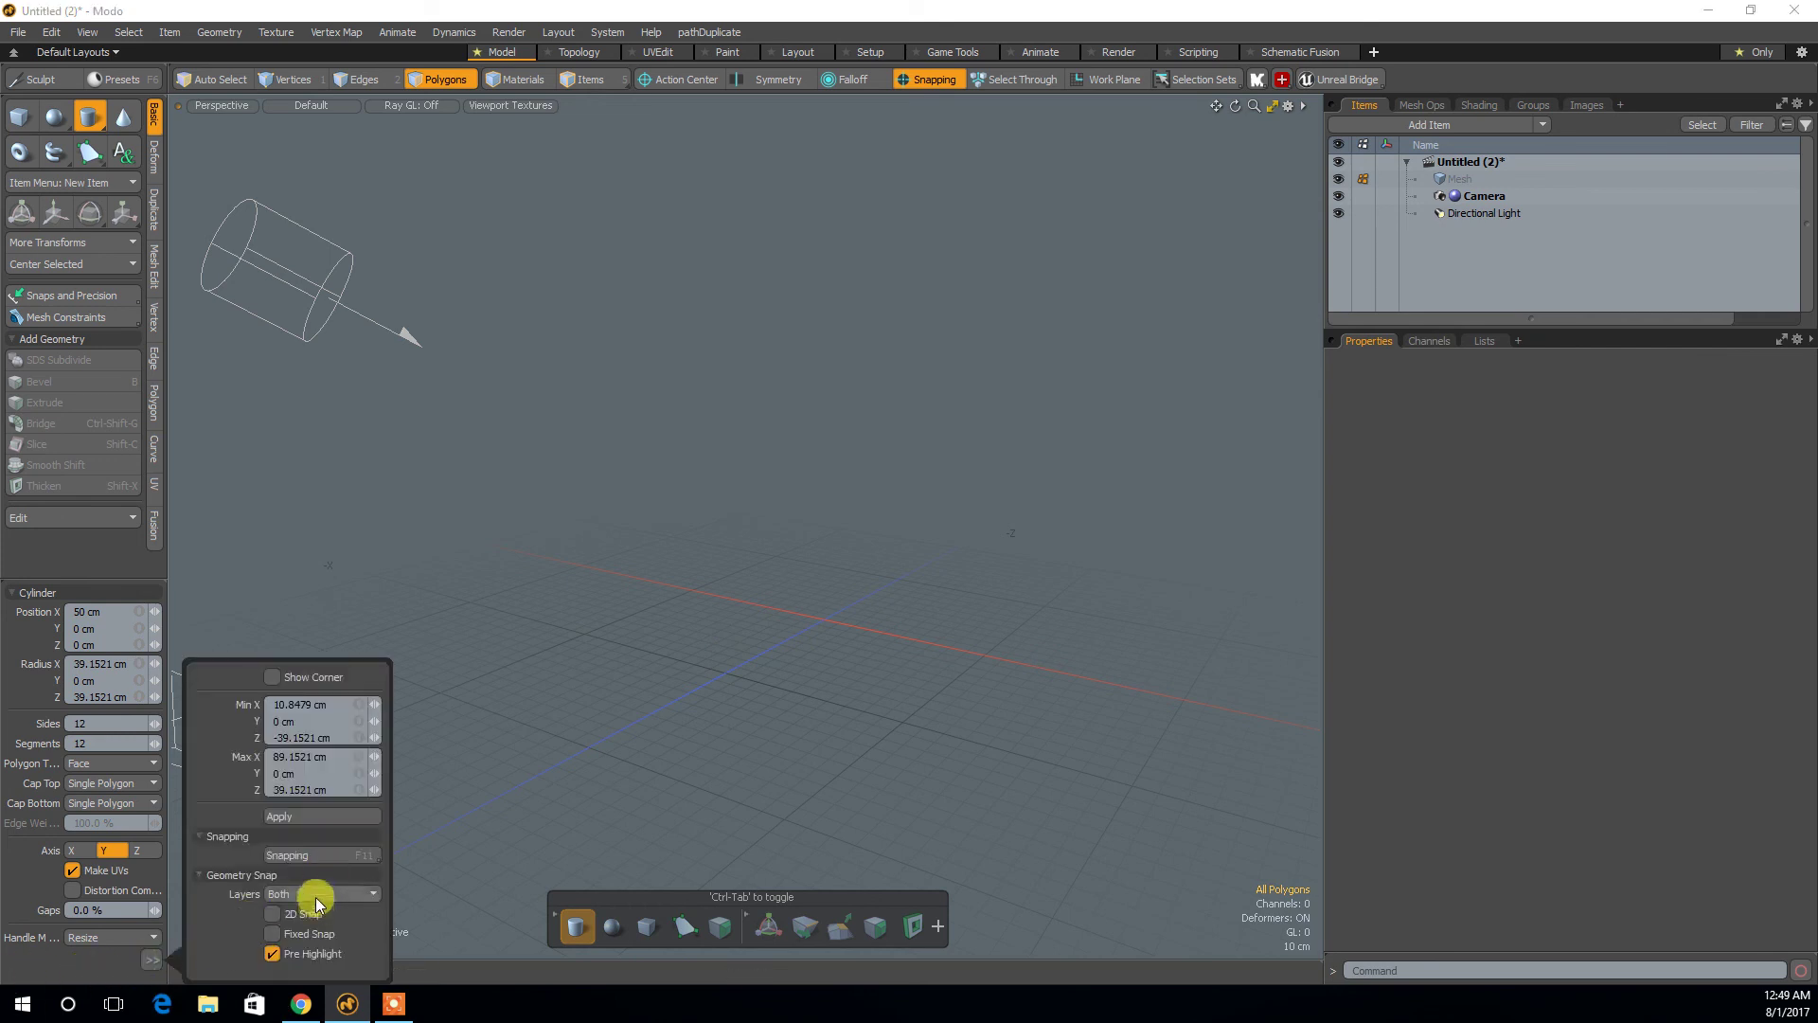
left_click(310, 815)
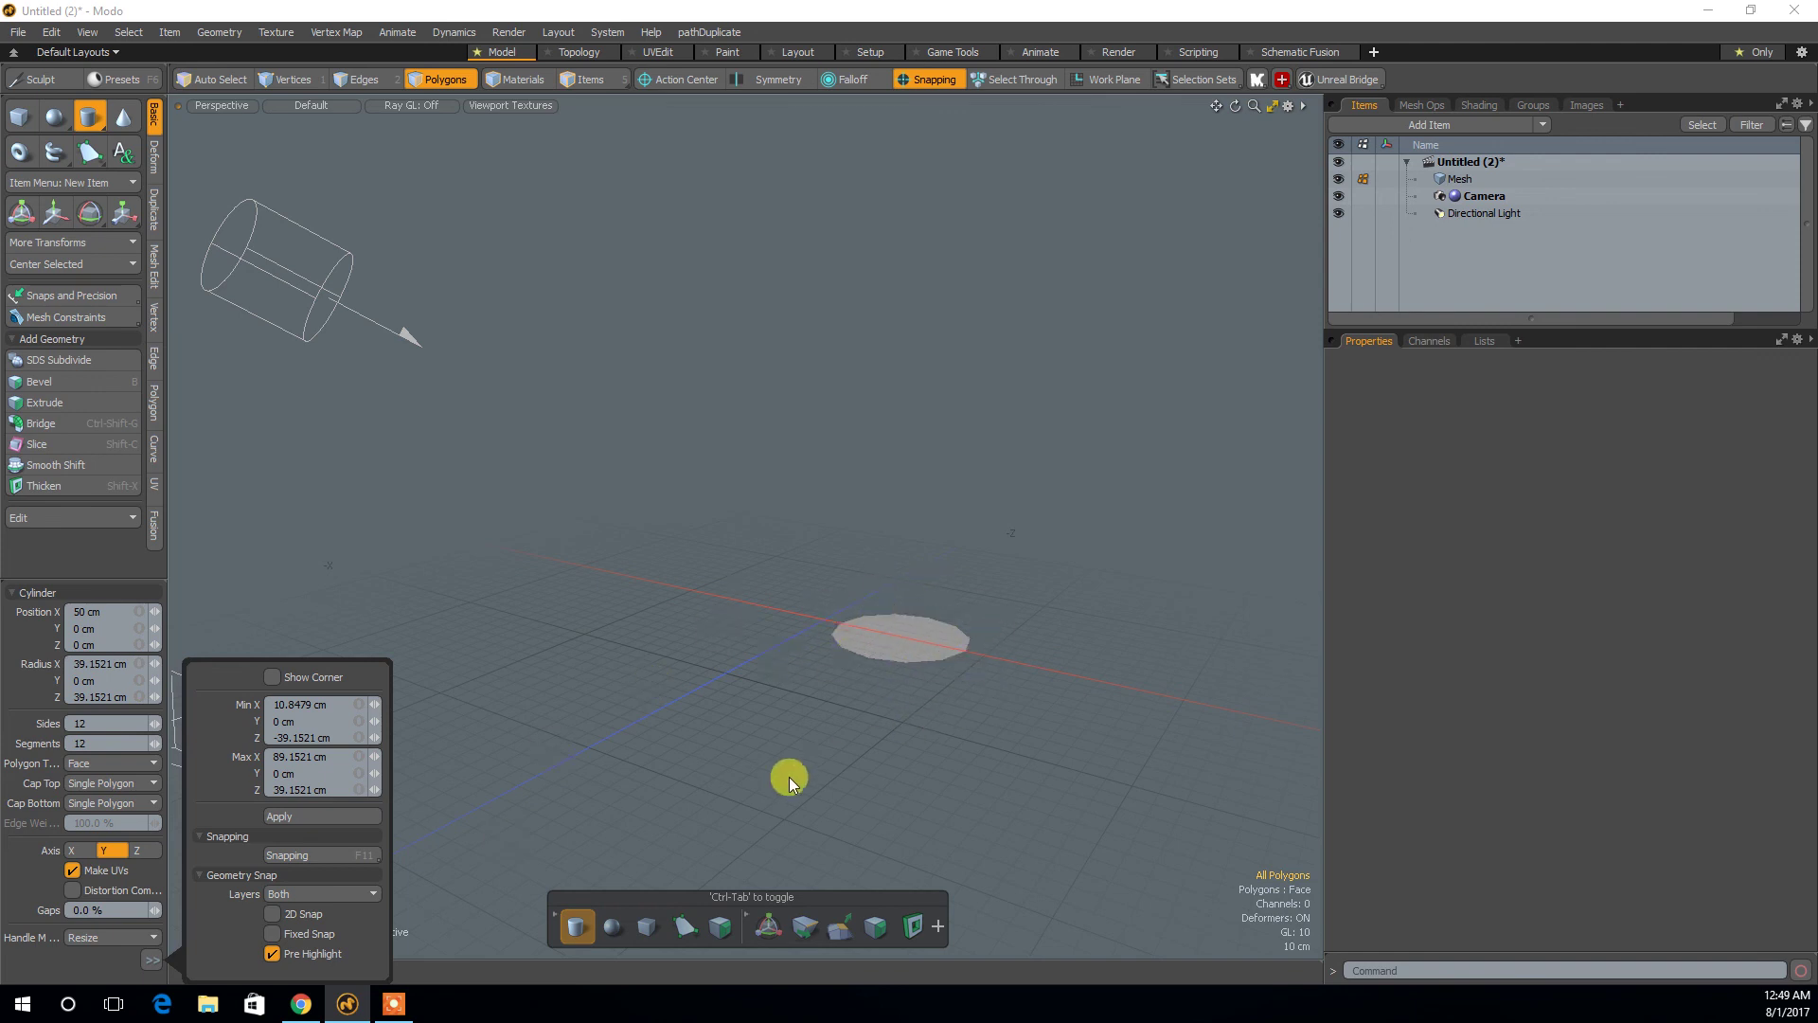
key("ctrl+z")
key("ctrl+z")
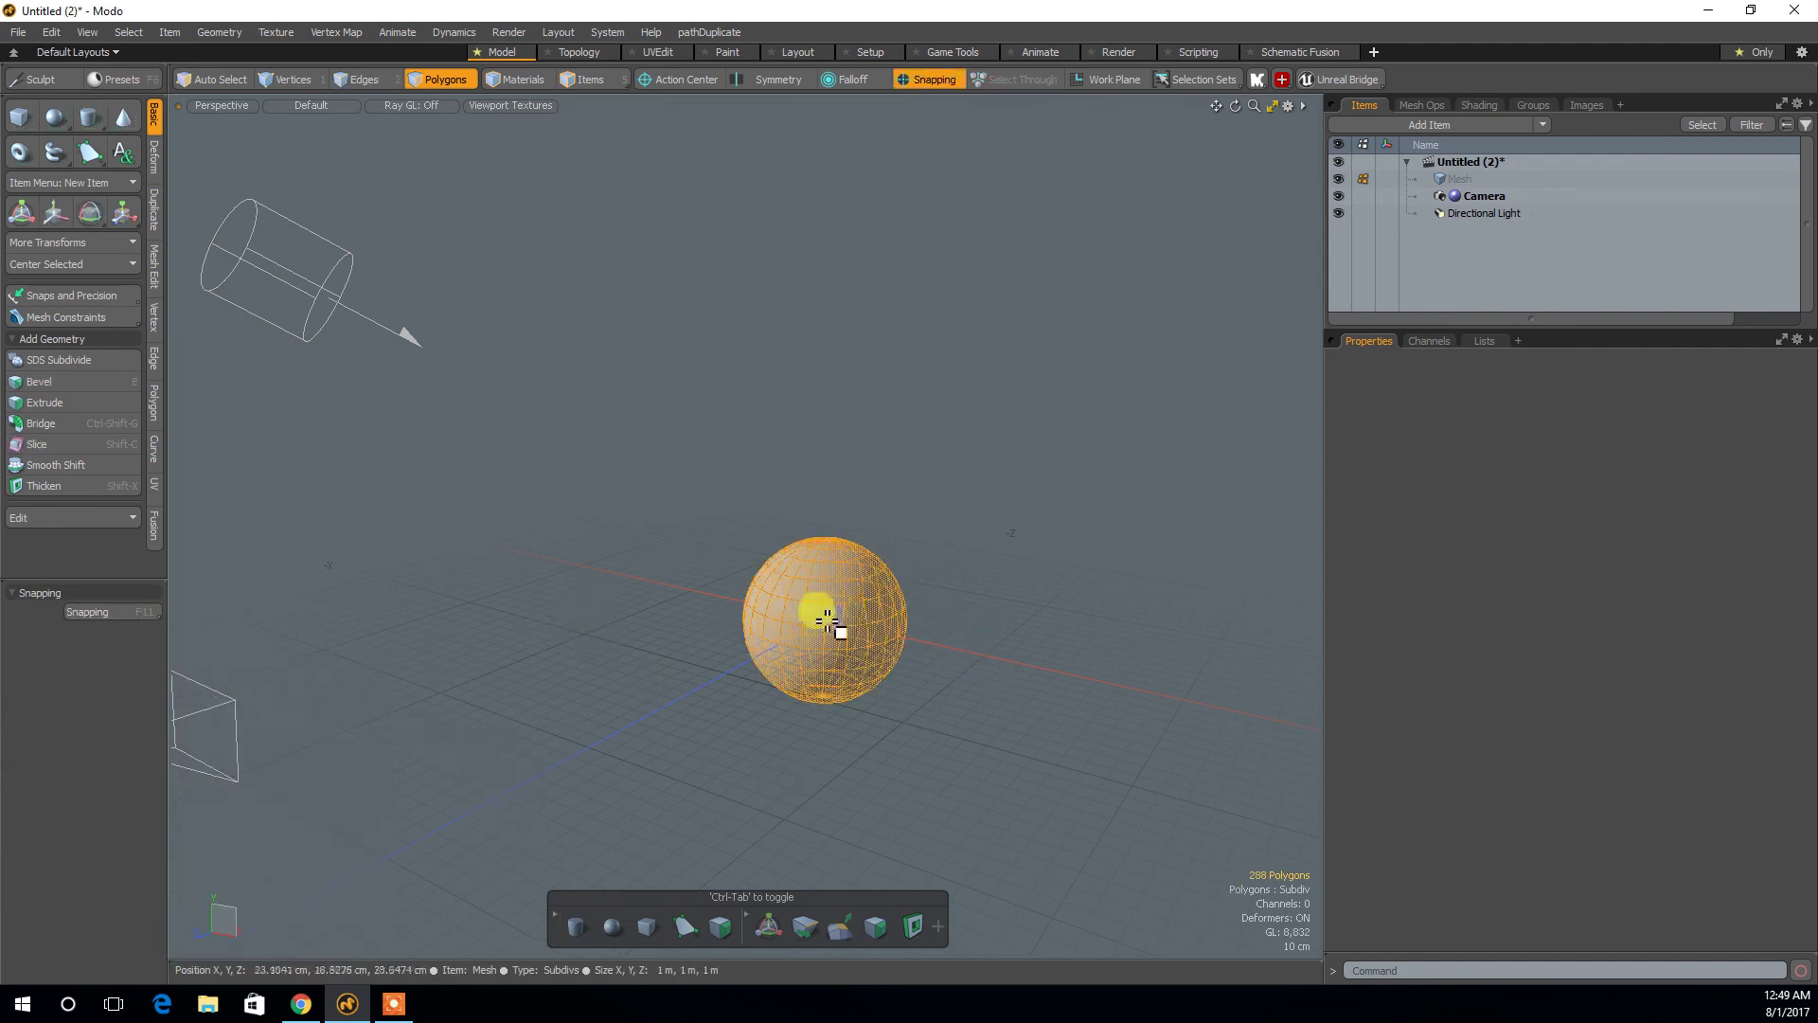
Undo the sphere and create a cylinder at the origin with 1 m radii, 12 sides and 12 segments along the Y axis.
key("ctrl+z")
left_click(89, 116)
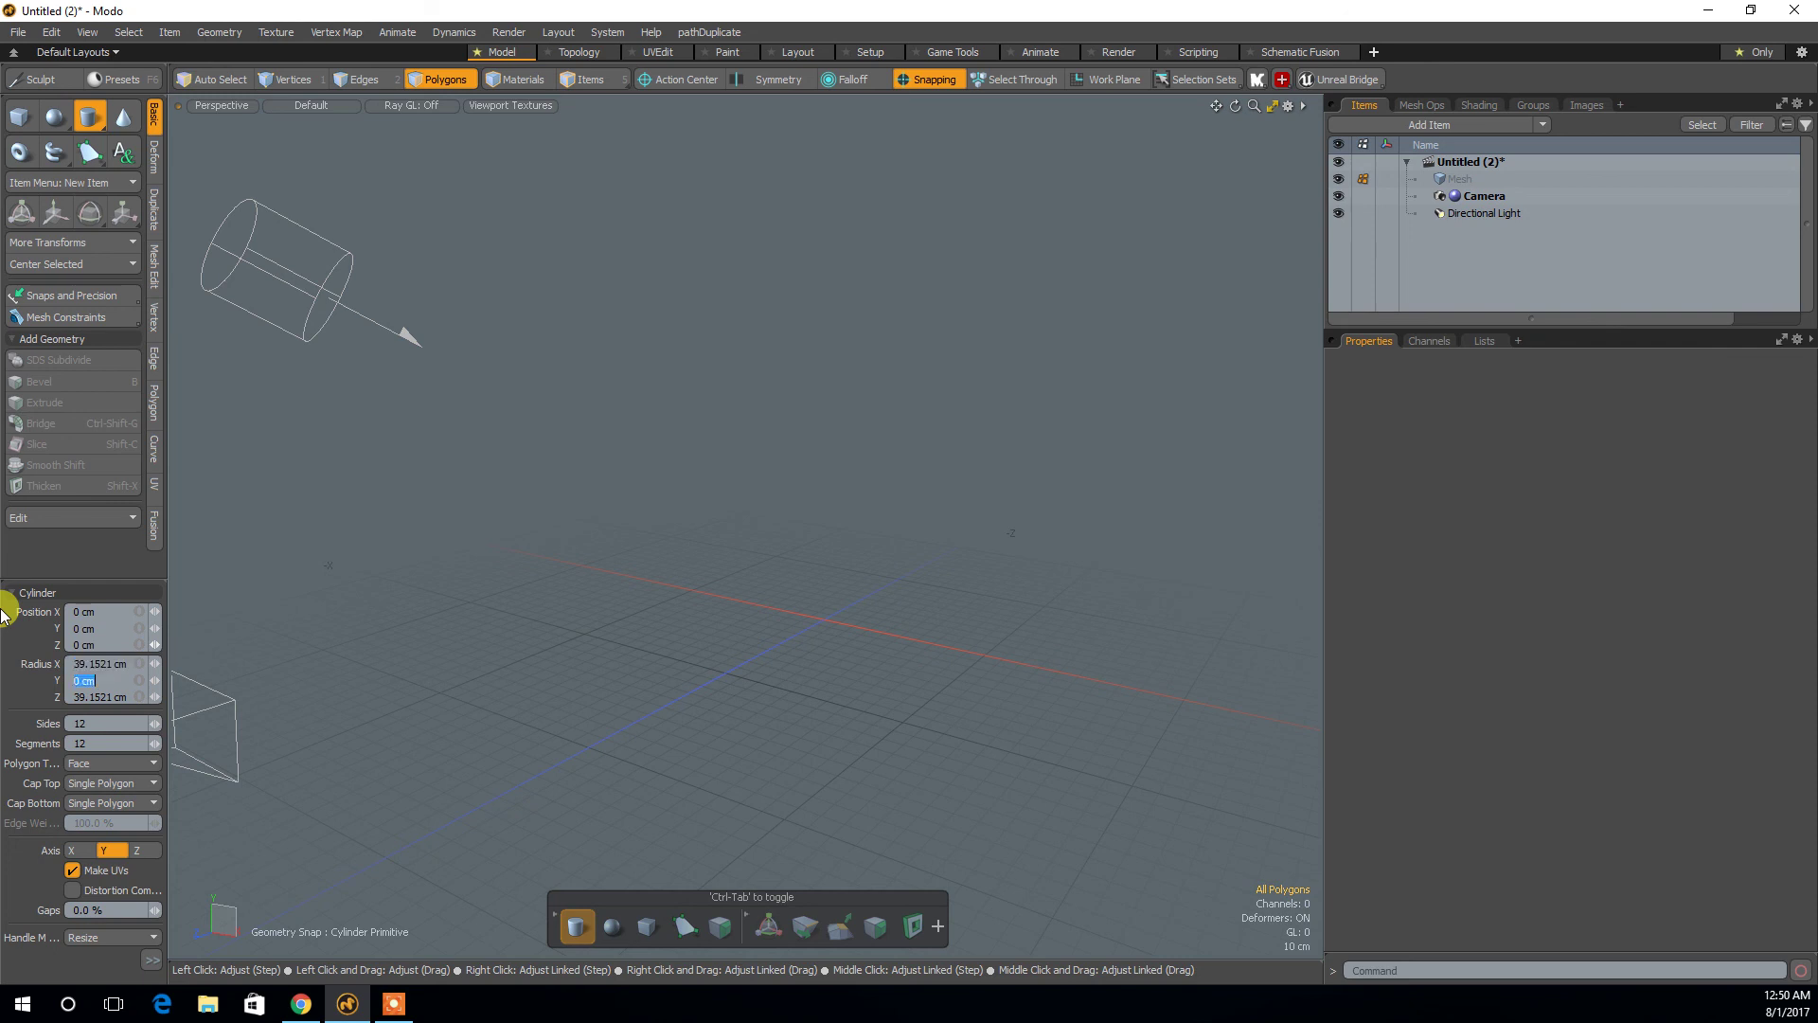
left_click(85, 682)
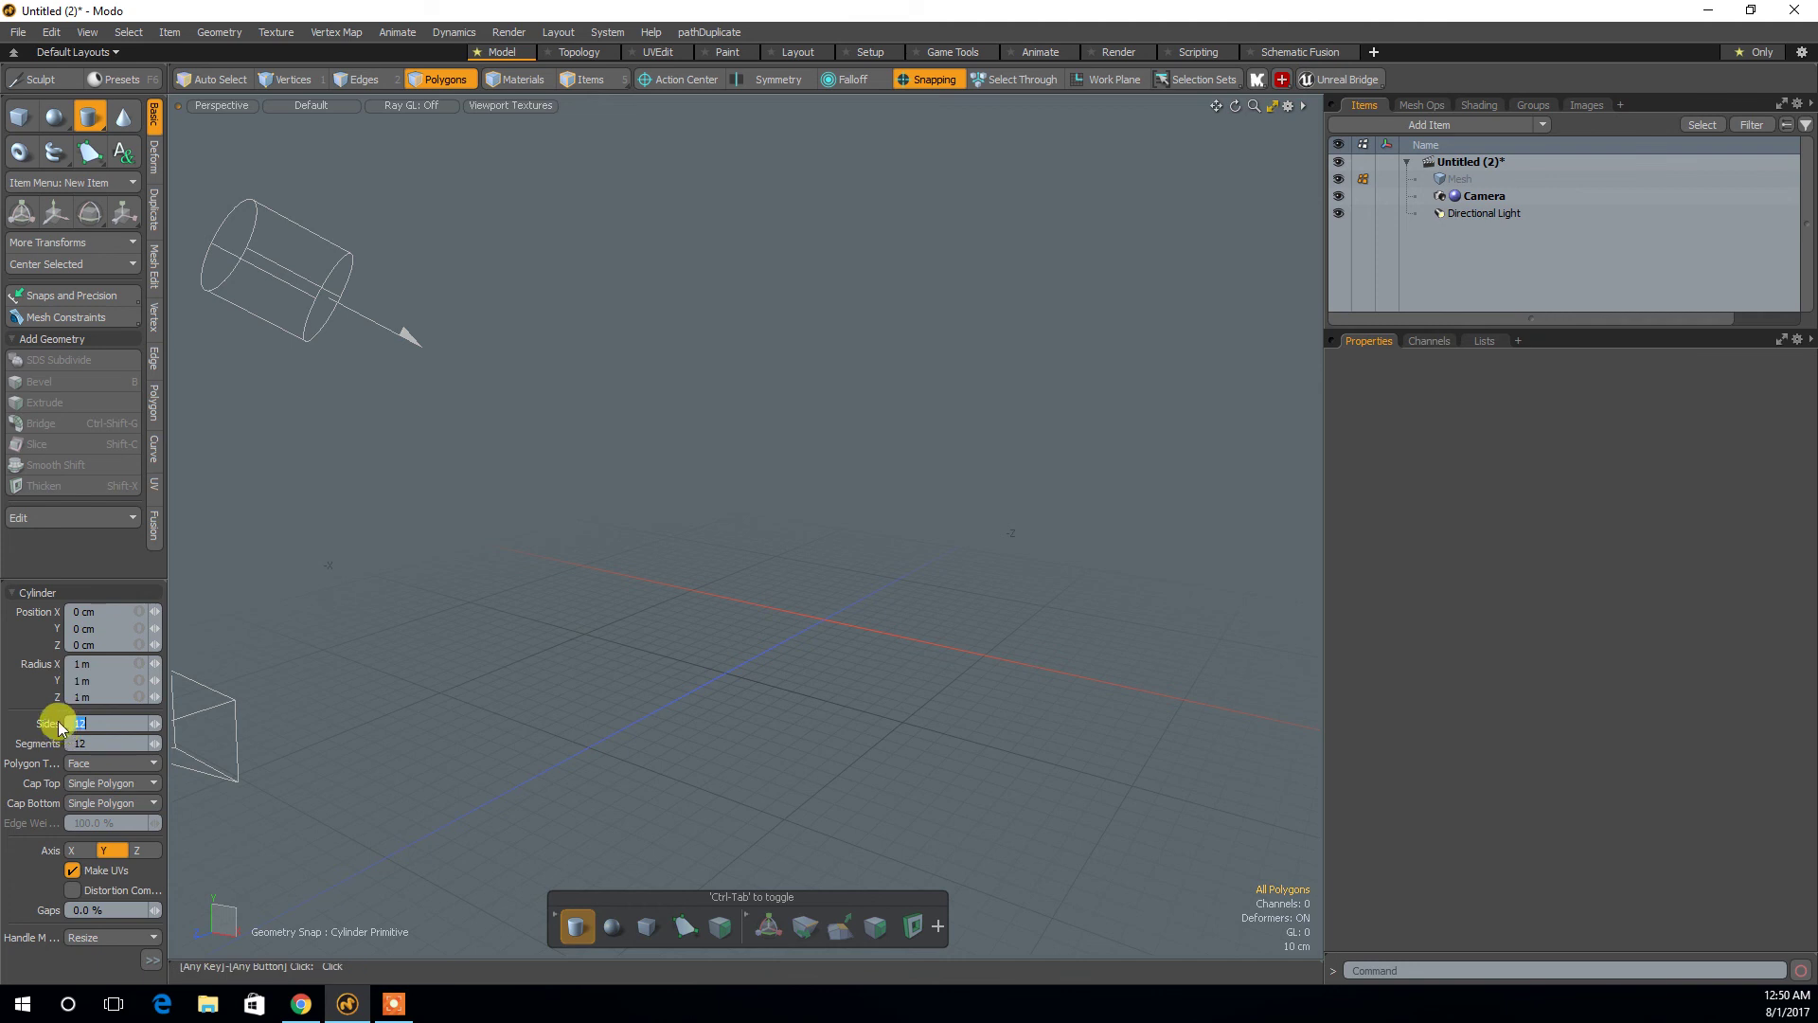
left_click(152, 956)
left_click(322, 817)
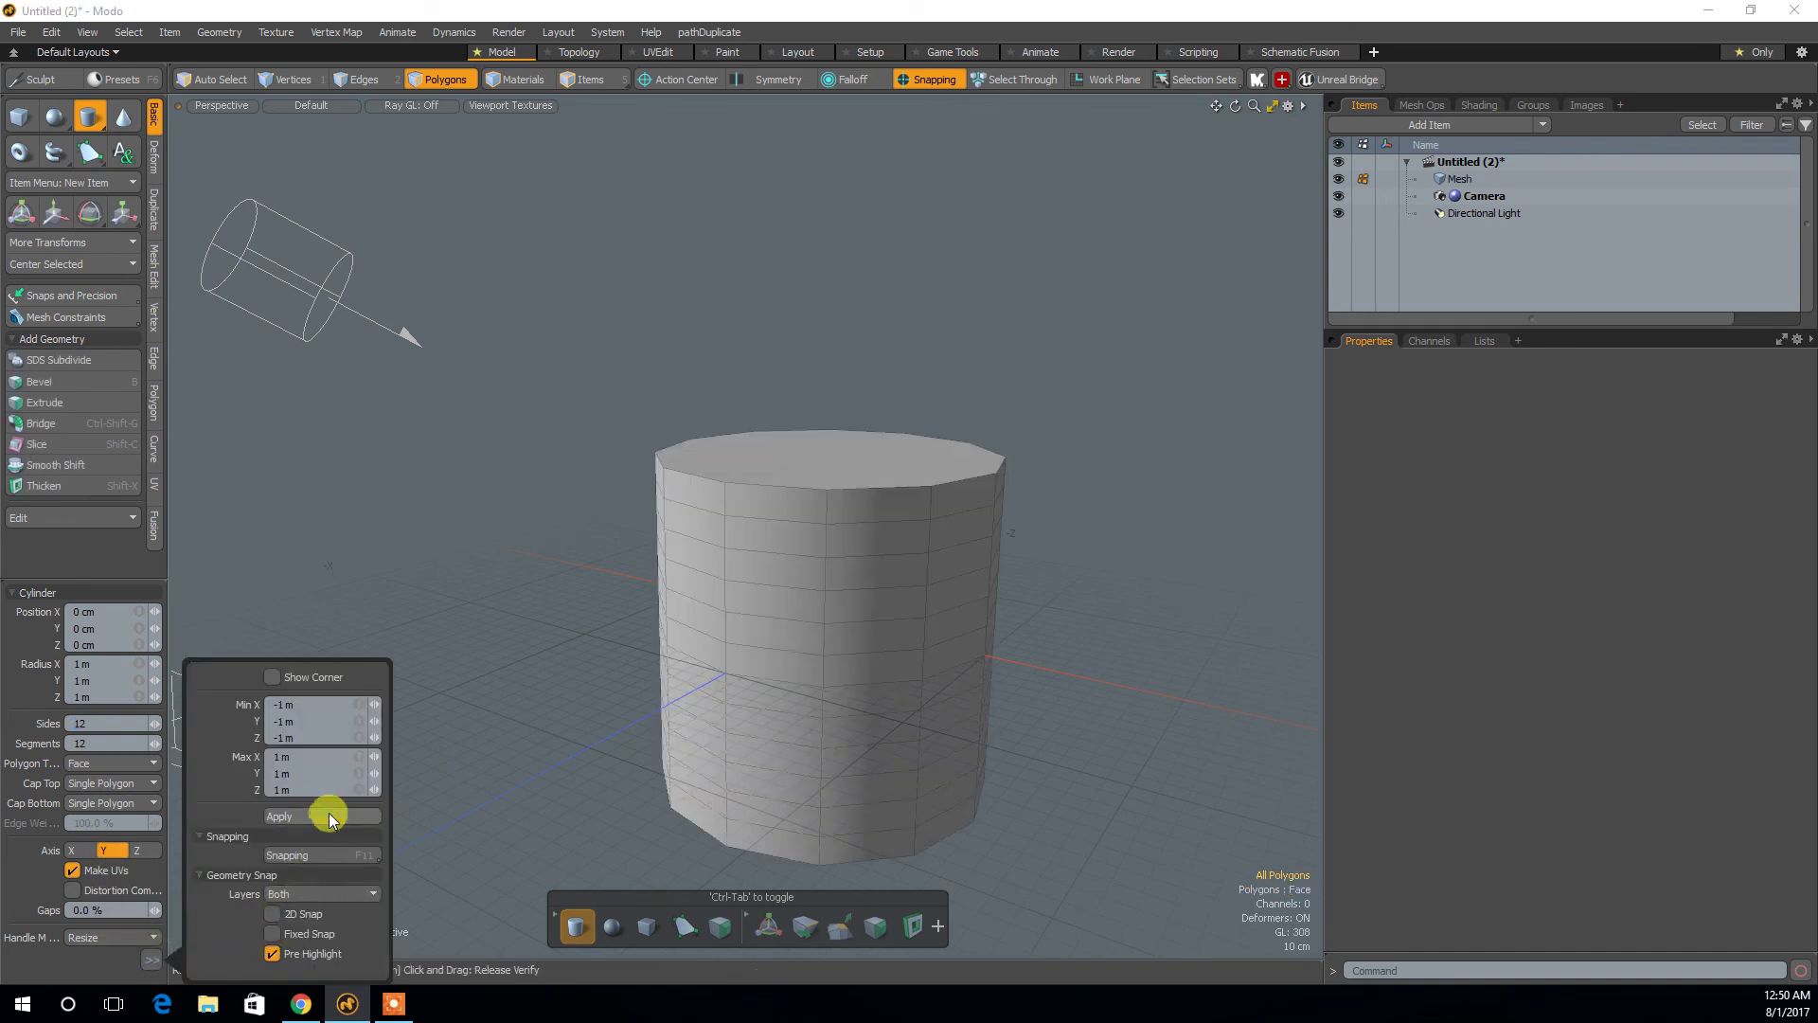
Drop the Cylinder tool and delete all of the cylinder's polygons.
mouse_move(638, 507)
left_mouse_down("alt")
mouse_move(552, 593)
mouse_move(647, 509)
mouse_move(633, 513)
left_mouse_up("alt")
key("q")
double_click(817, 542)
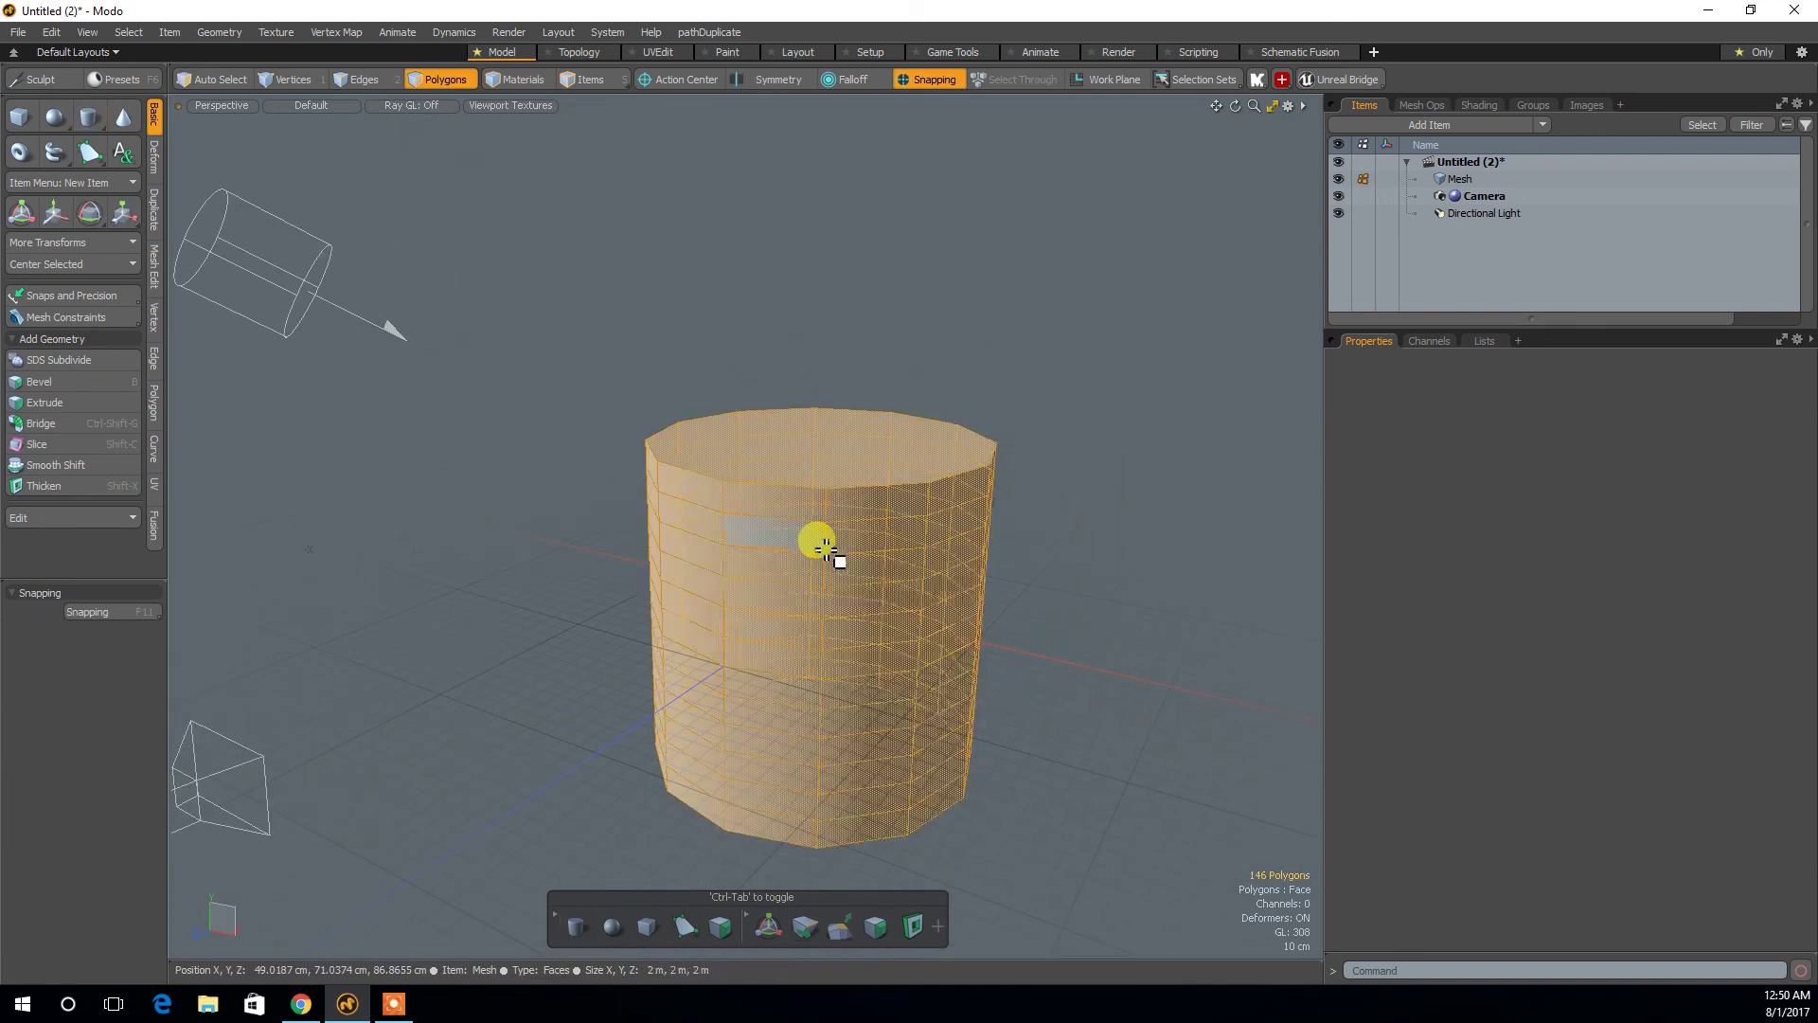
key("Delete")
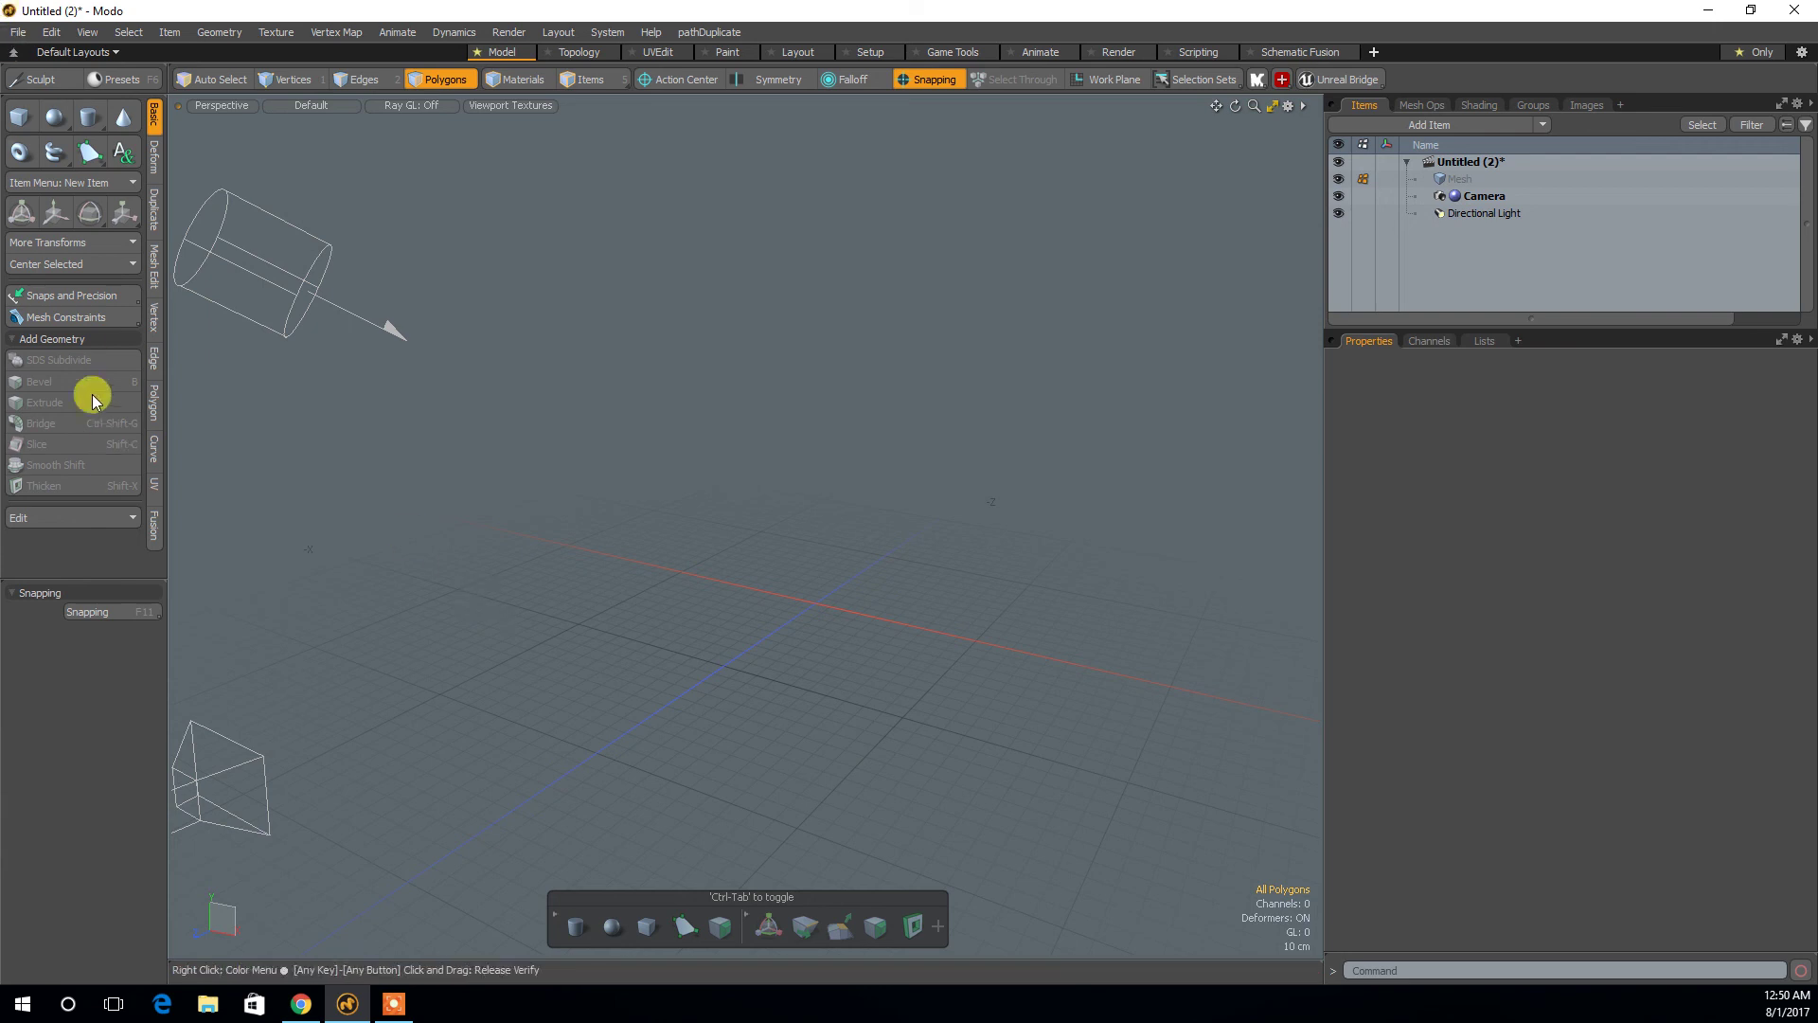
left_click(22, 120)
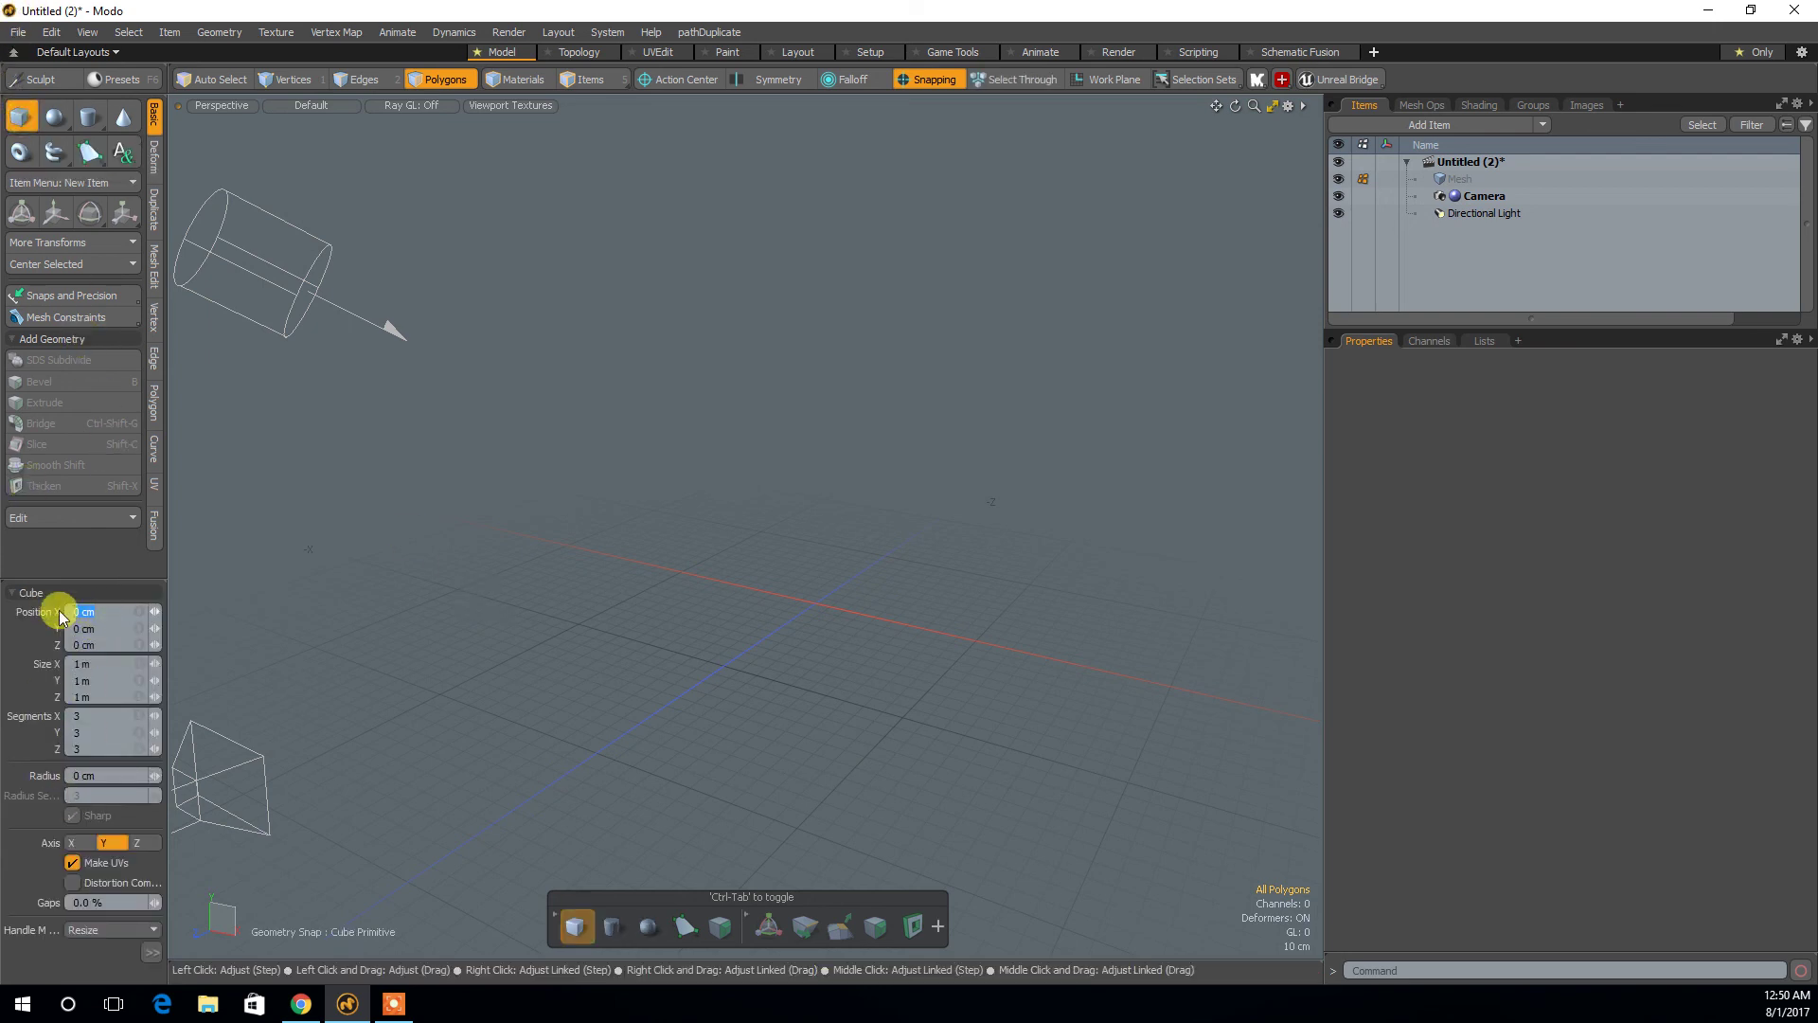
type("15")
key("Tab")
key("Return")
key("space")
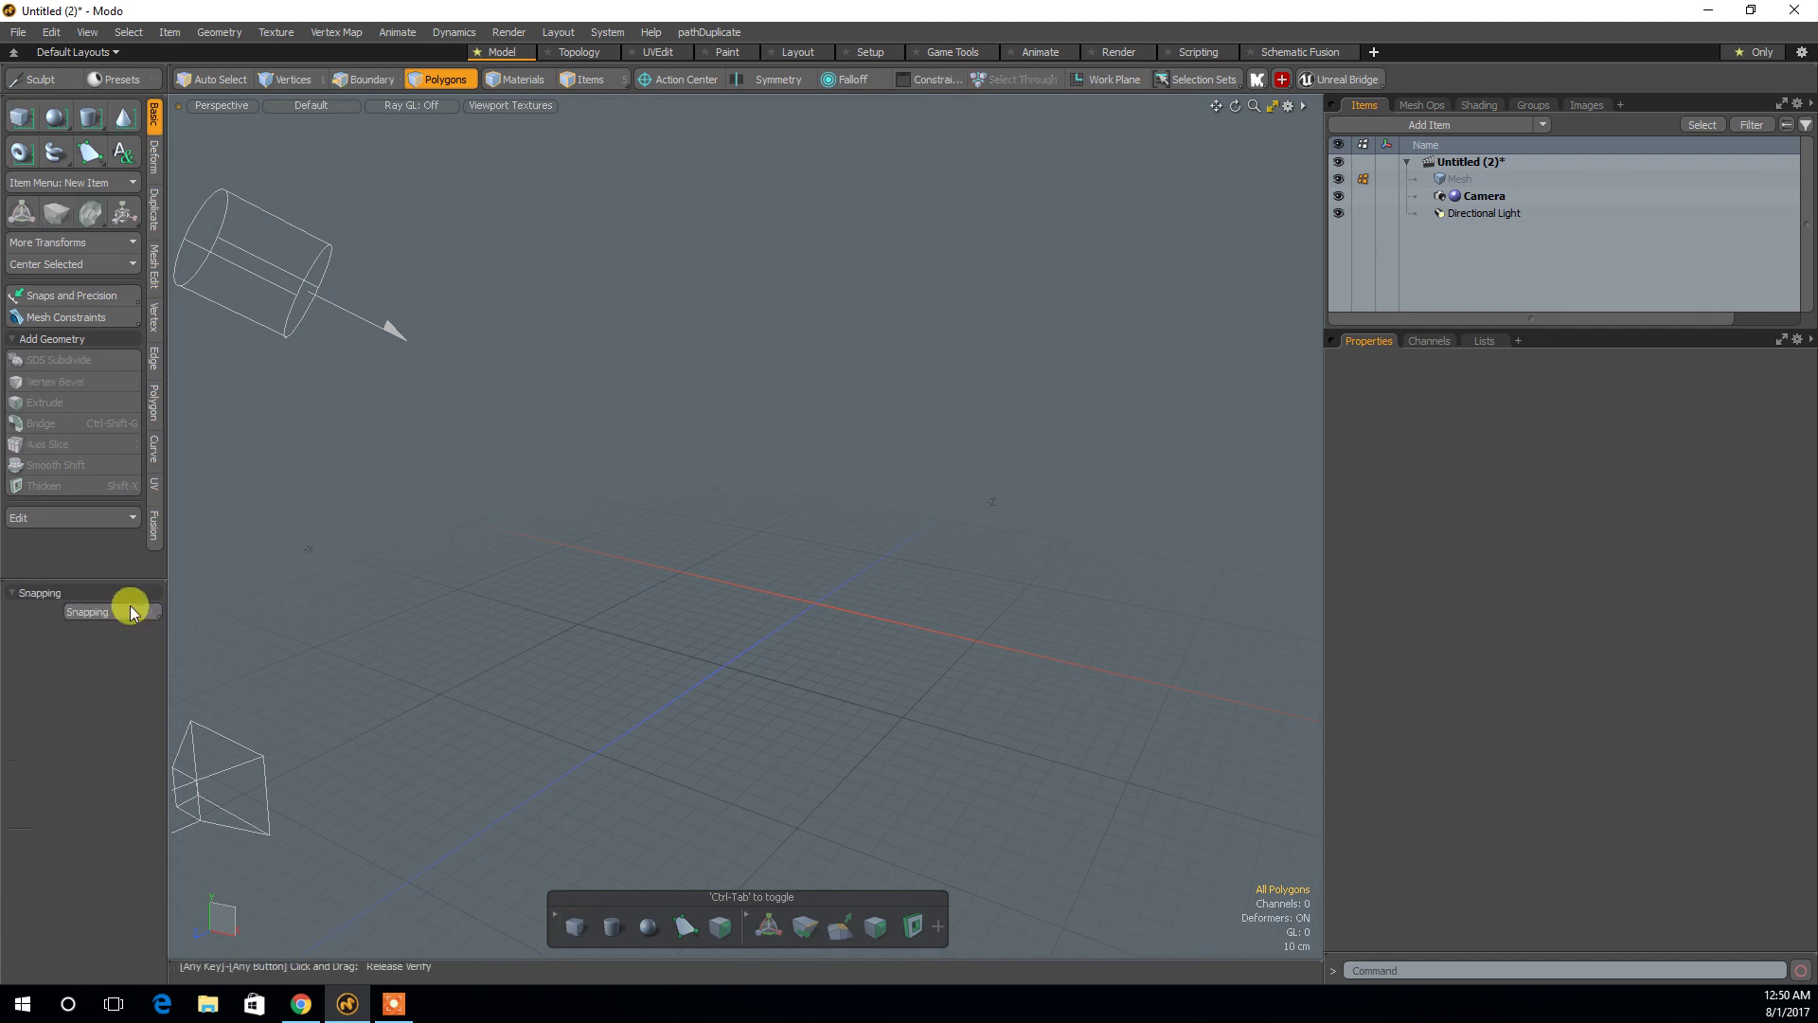
Activate the Cube tool and set Show Work Plane to Always in the 3D viewport's visibility properties.
left_click(19, 116)
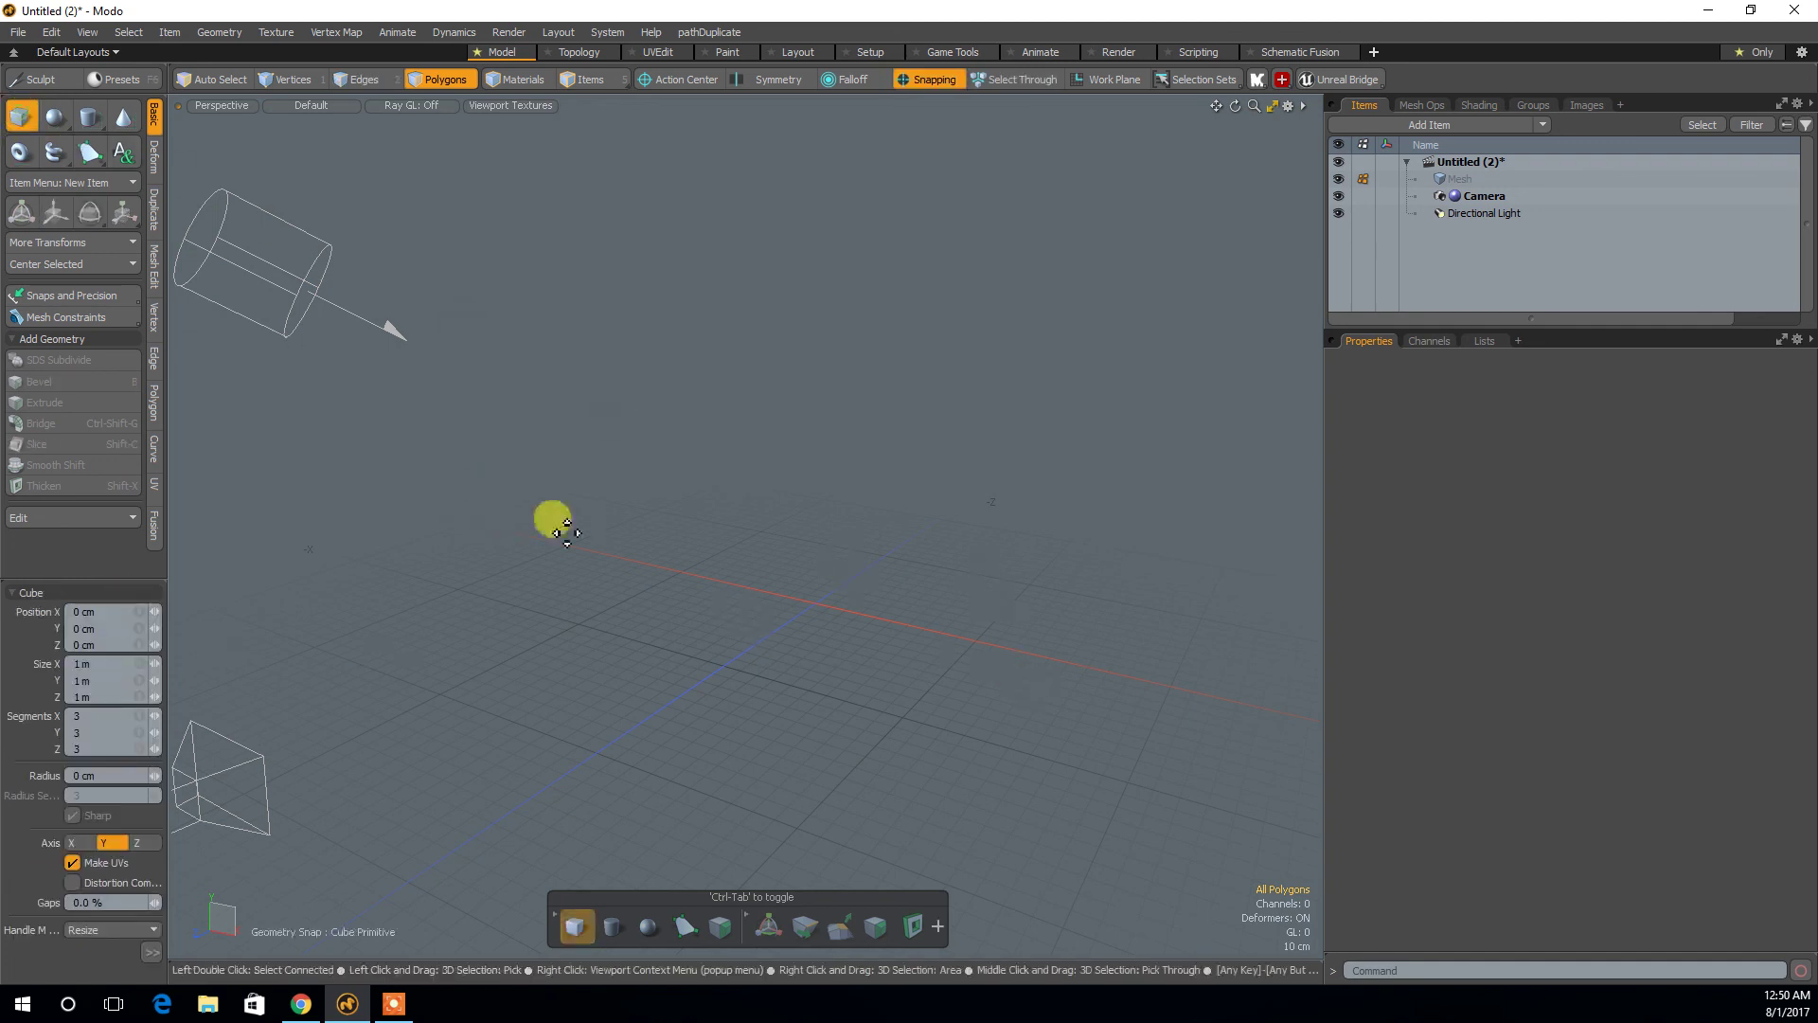
left_click_drag(769, 654, 739, 633, "alt")
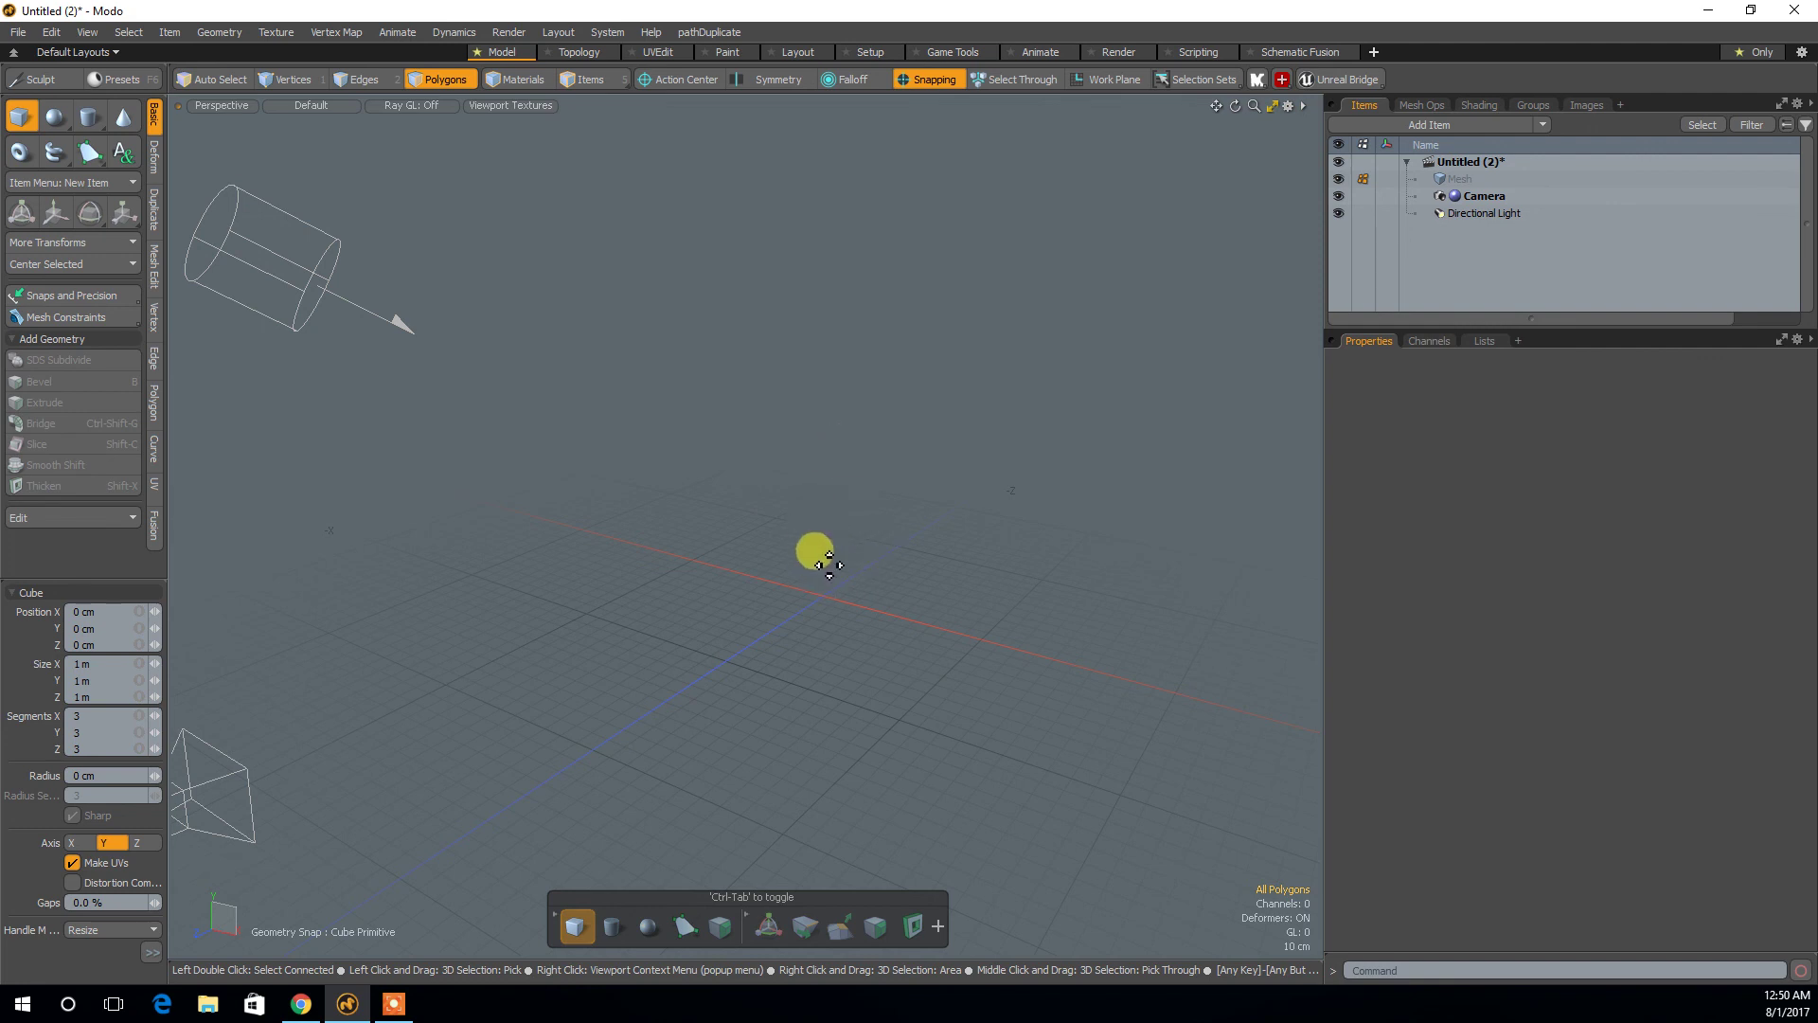
key("o")
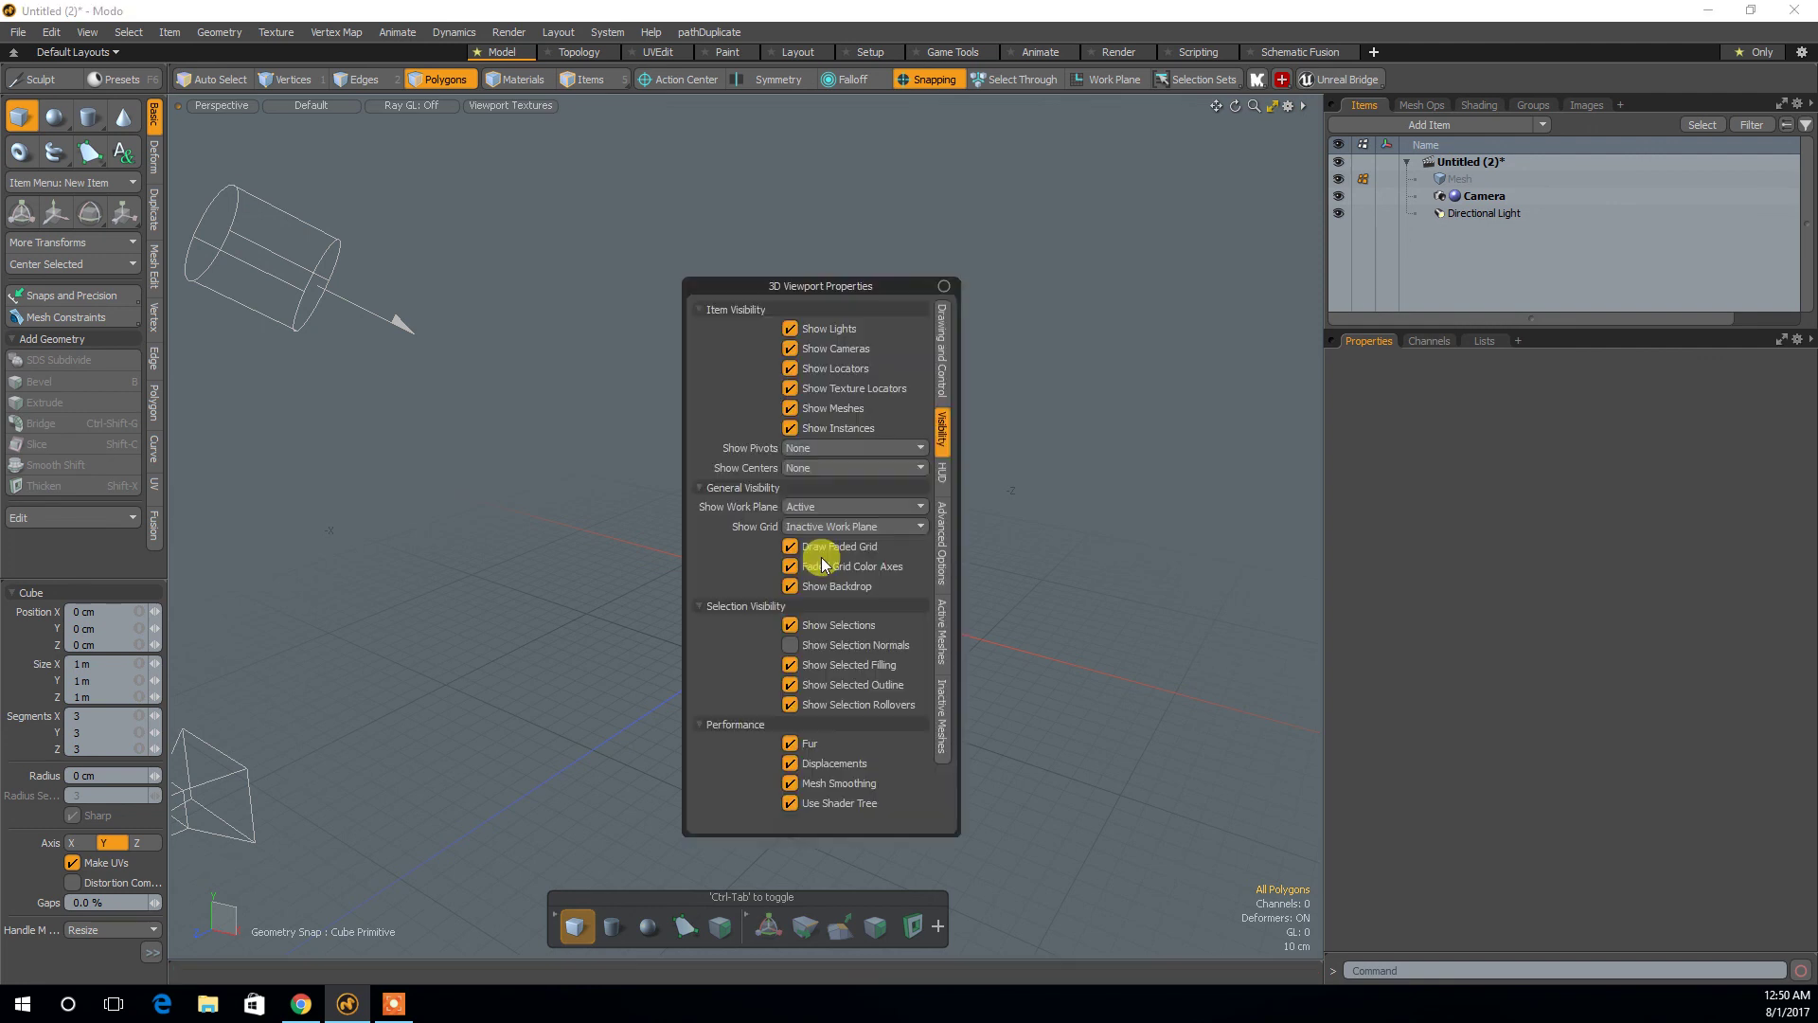
left_click(942, 352)
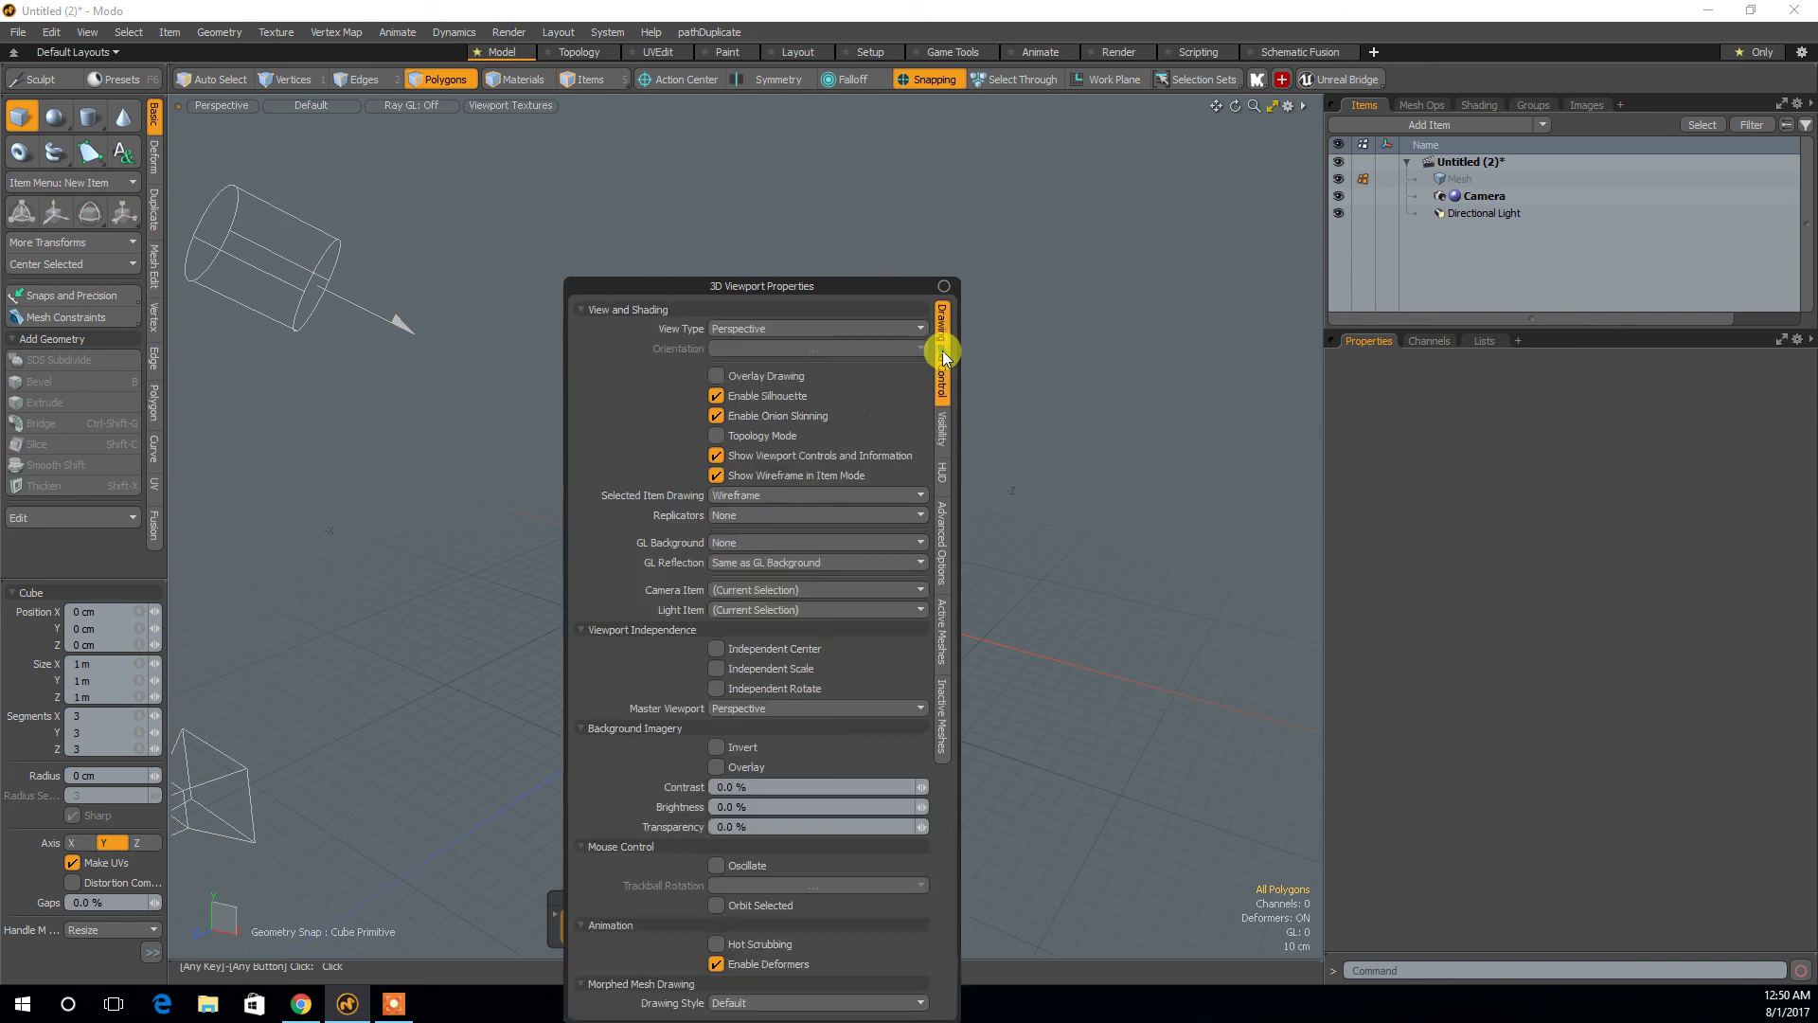
left_click(940, 431)
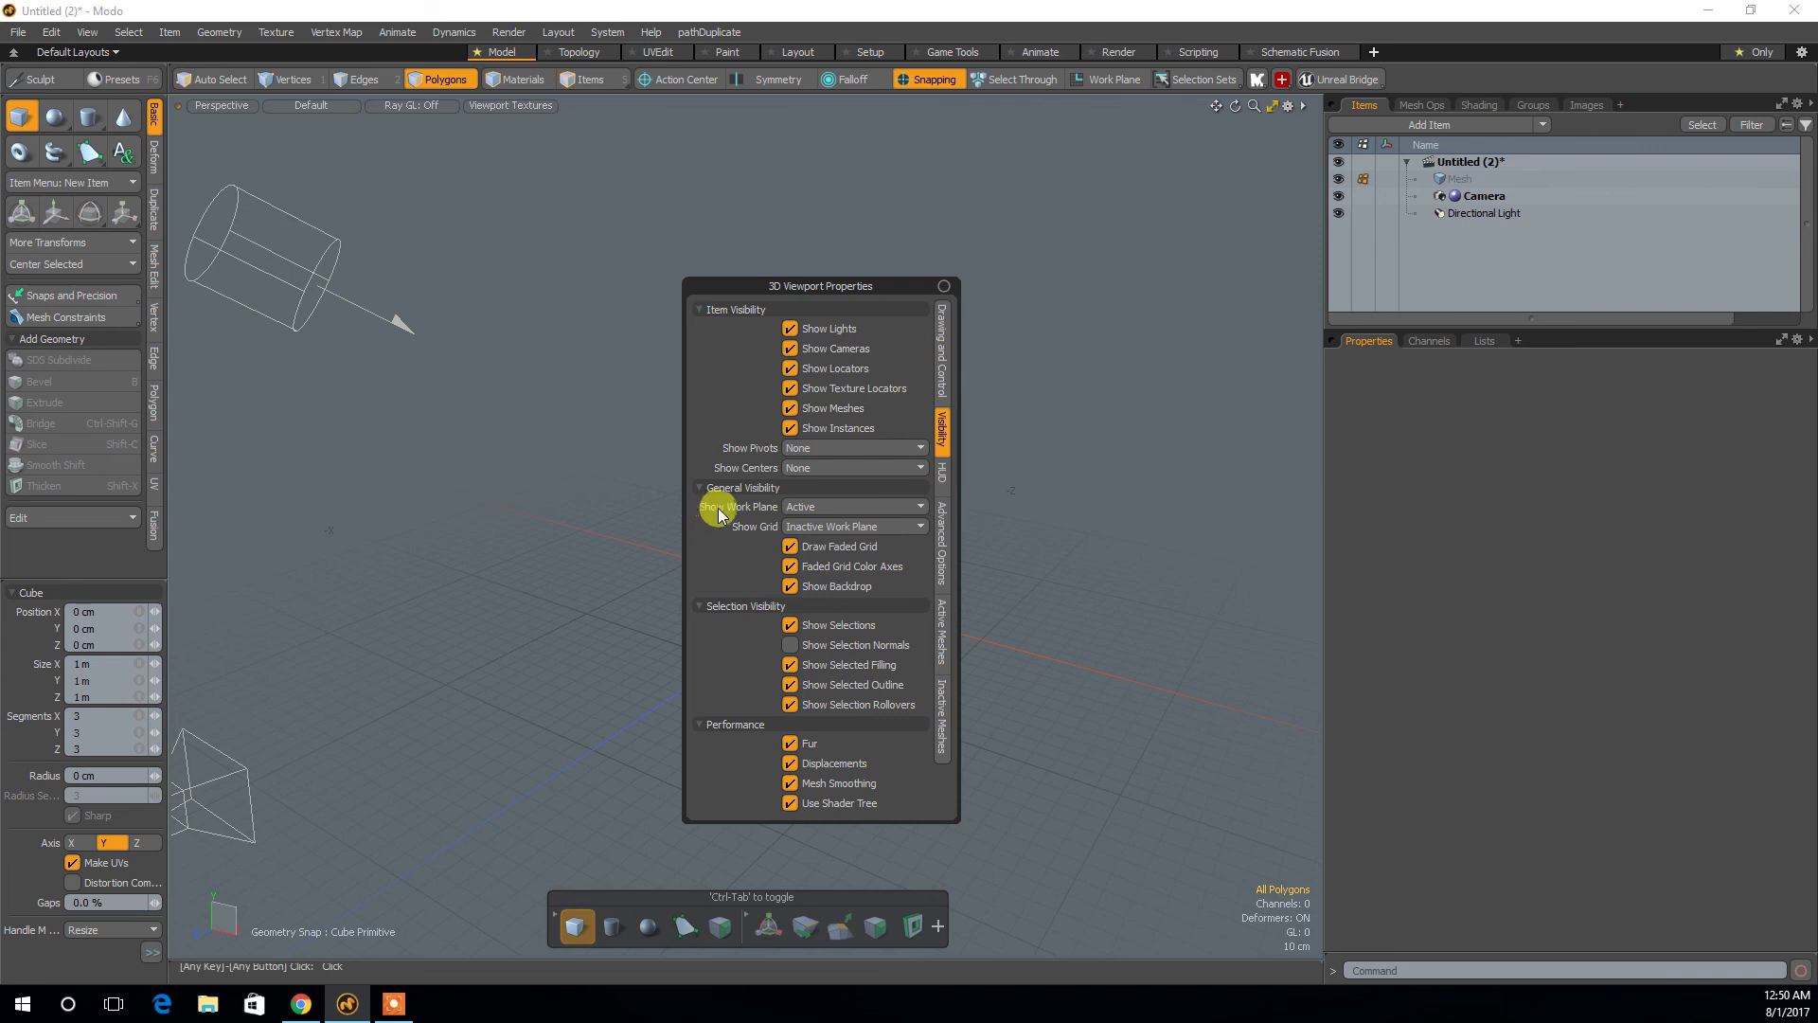
left_click(806, 509)
left_click(808, 497)
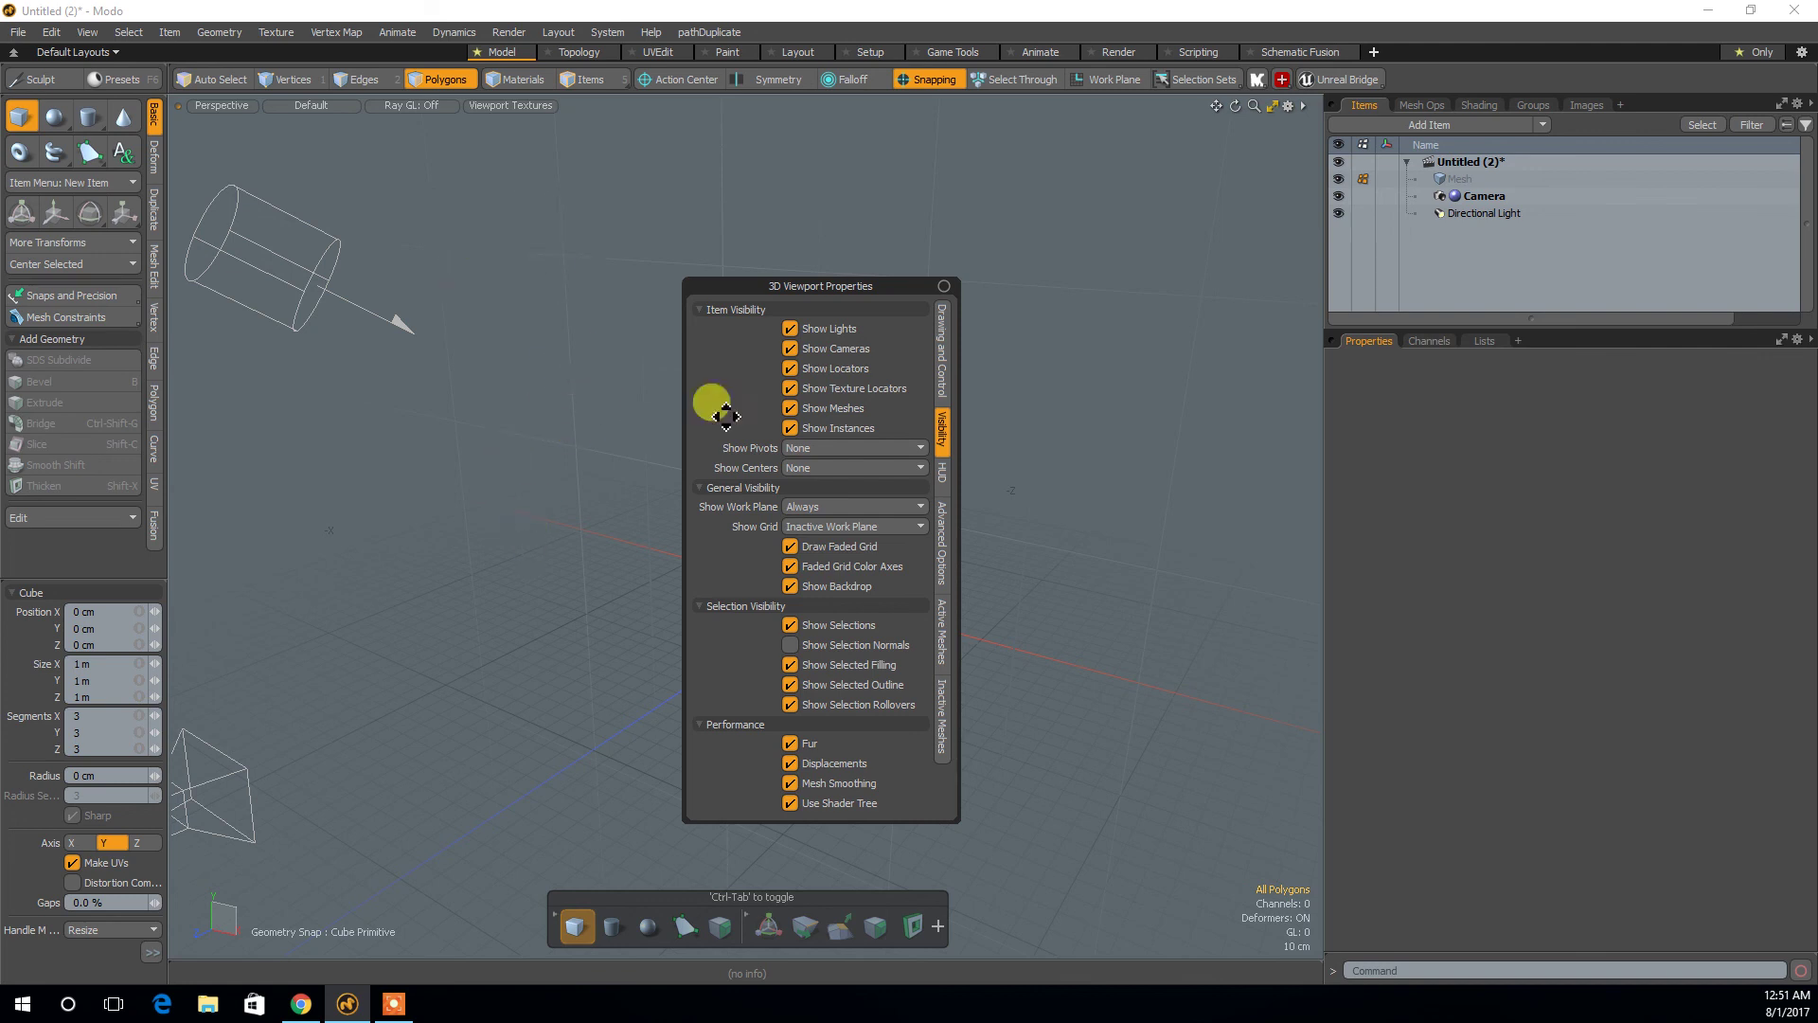
left_click(1080, 272)
Draw a cube freehand on the vertical work plane, about 1.935 m wide, 1.985 m high and 2.085 m deep.
left_click_drag(918, 491, 956, 458, "alt")
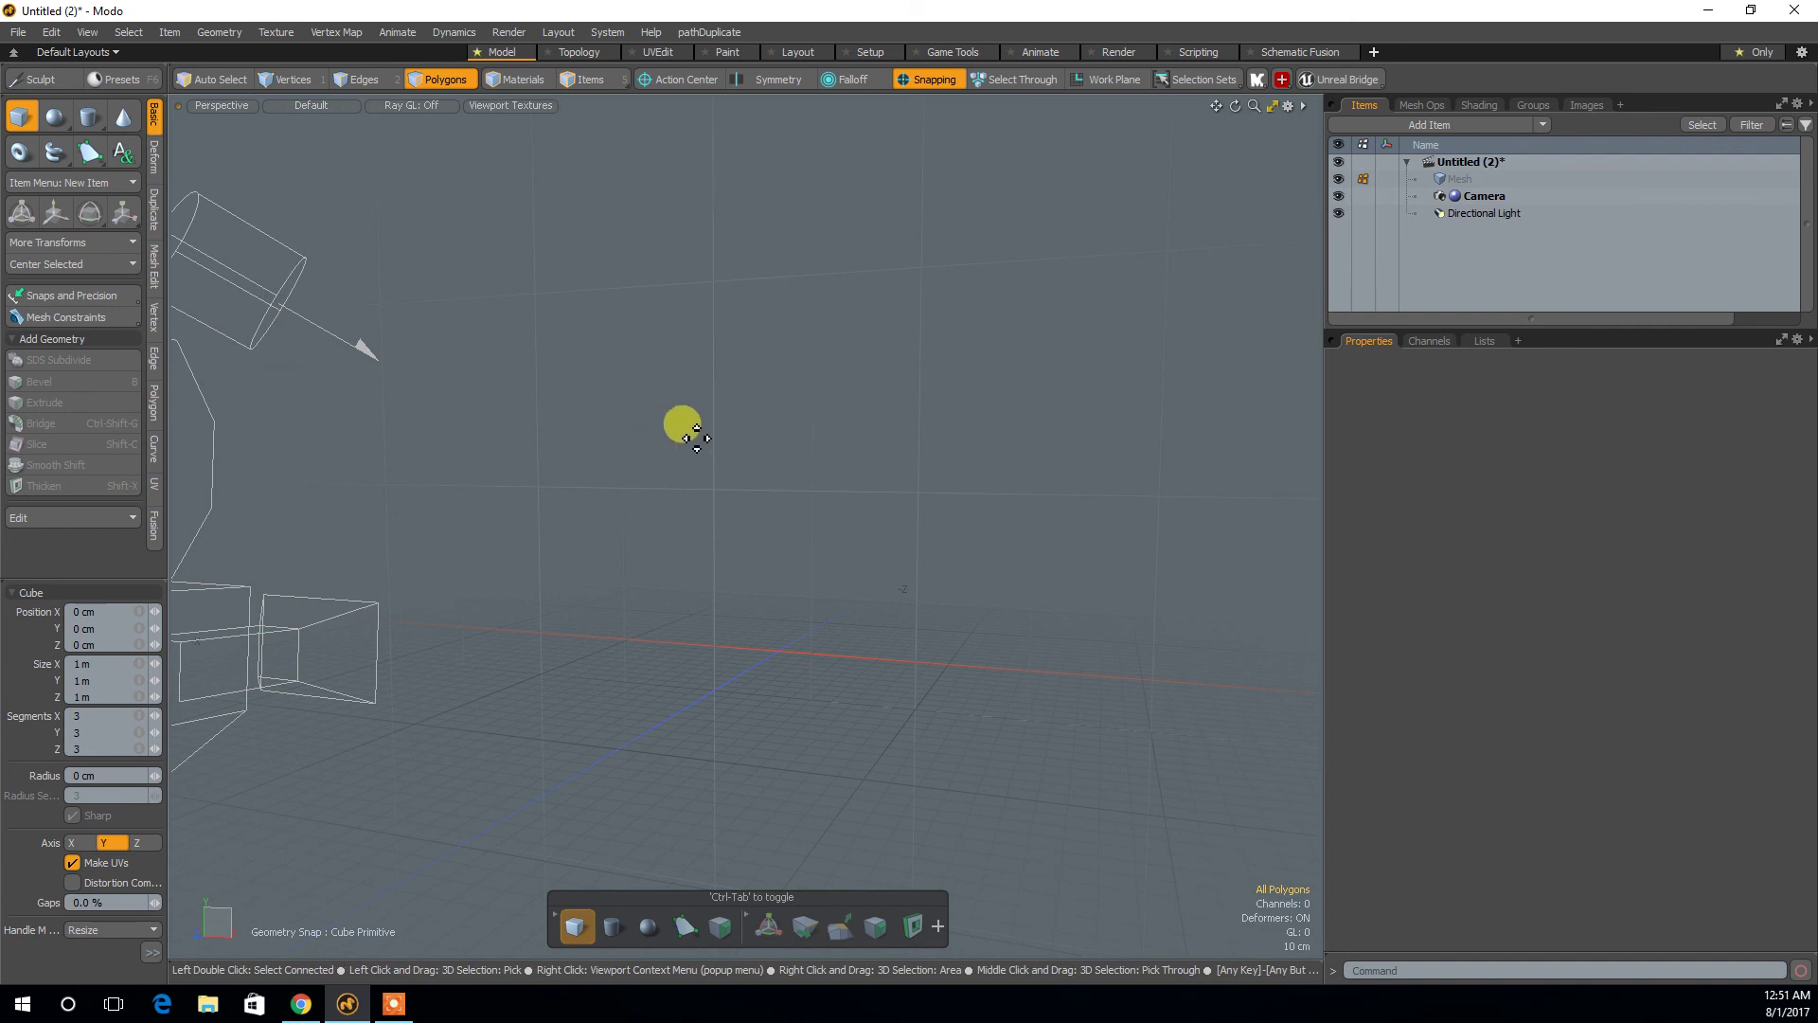
left_click(748, 561)
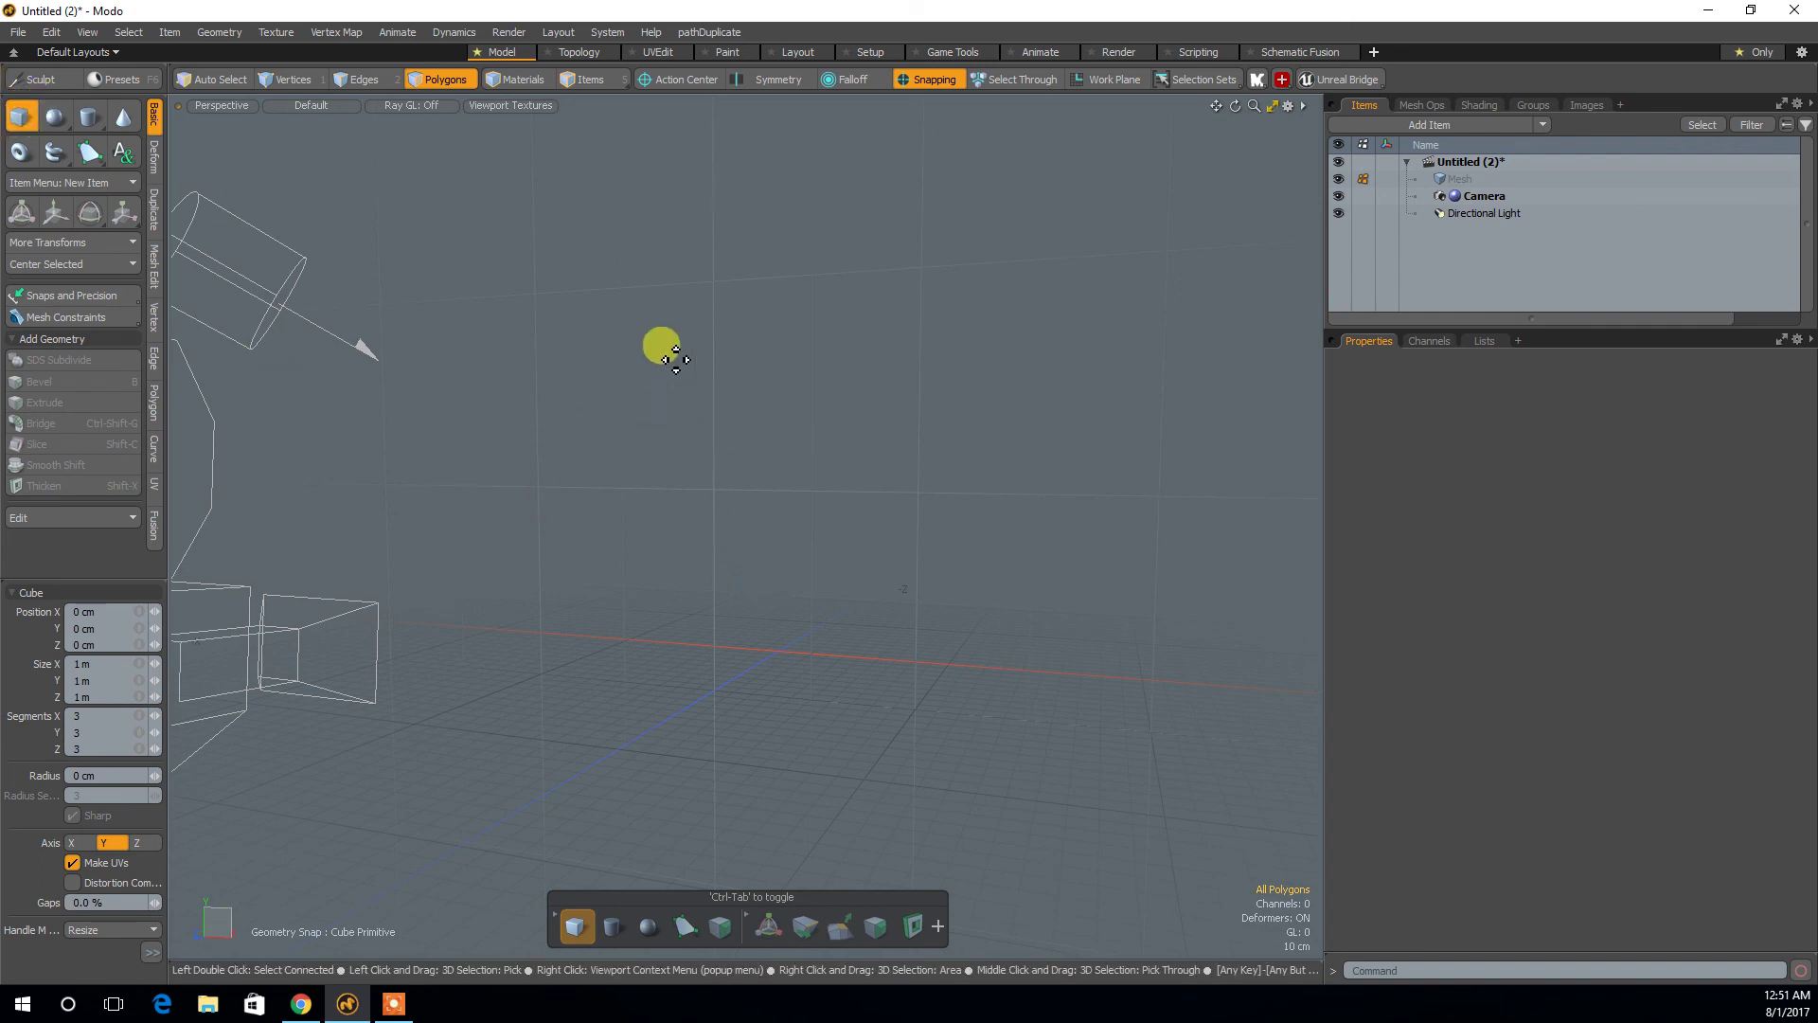
mouse_move(648, 227)
left_mouse_down()
mouse_move(675, 346)
mouse_move(901, 566)
mouse_move(1045, 669)
mouse_move(1047, 654)
left_mouse_up()
left_click_drag(1123, 434, 698, 224, "alt")
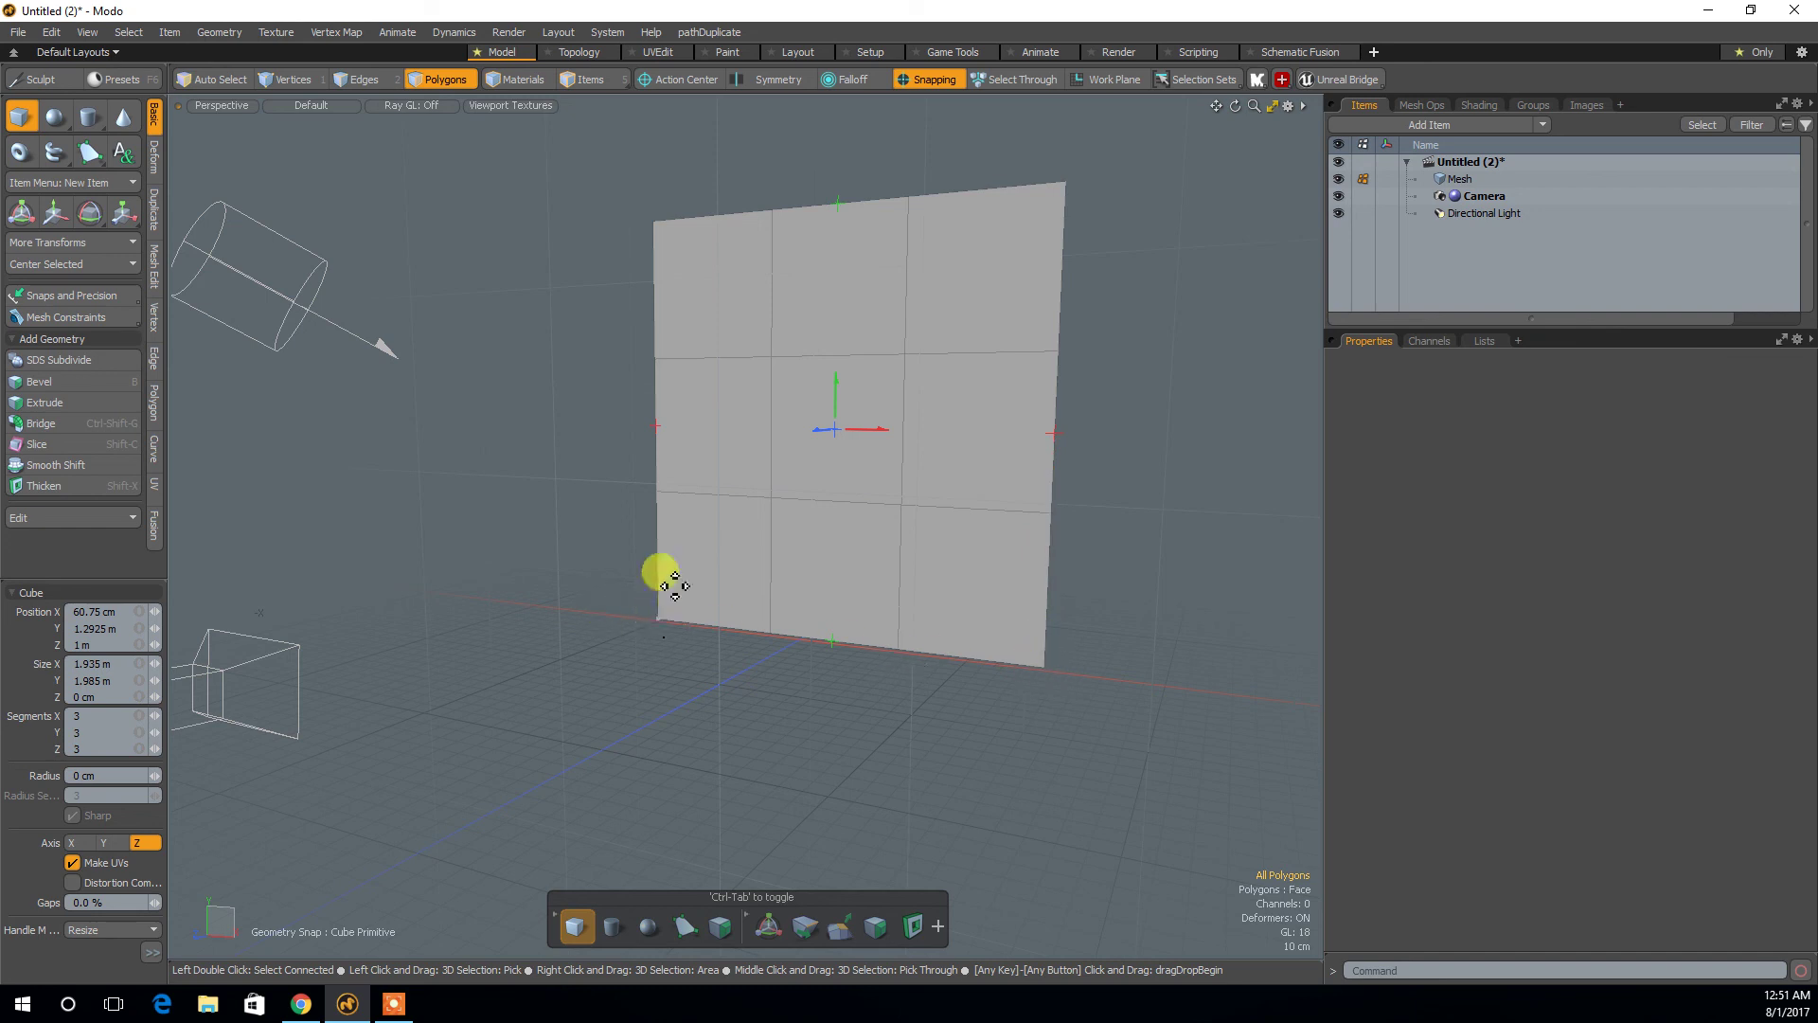
left_click_drag(1172, 325, 782, 473, "alt")
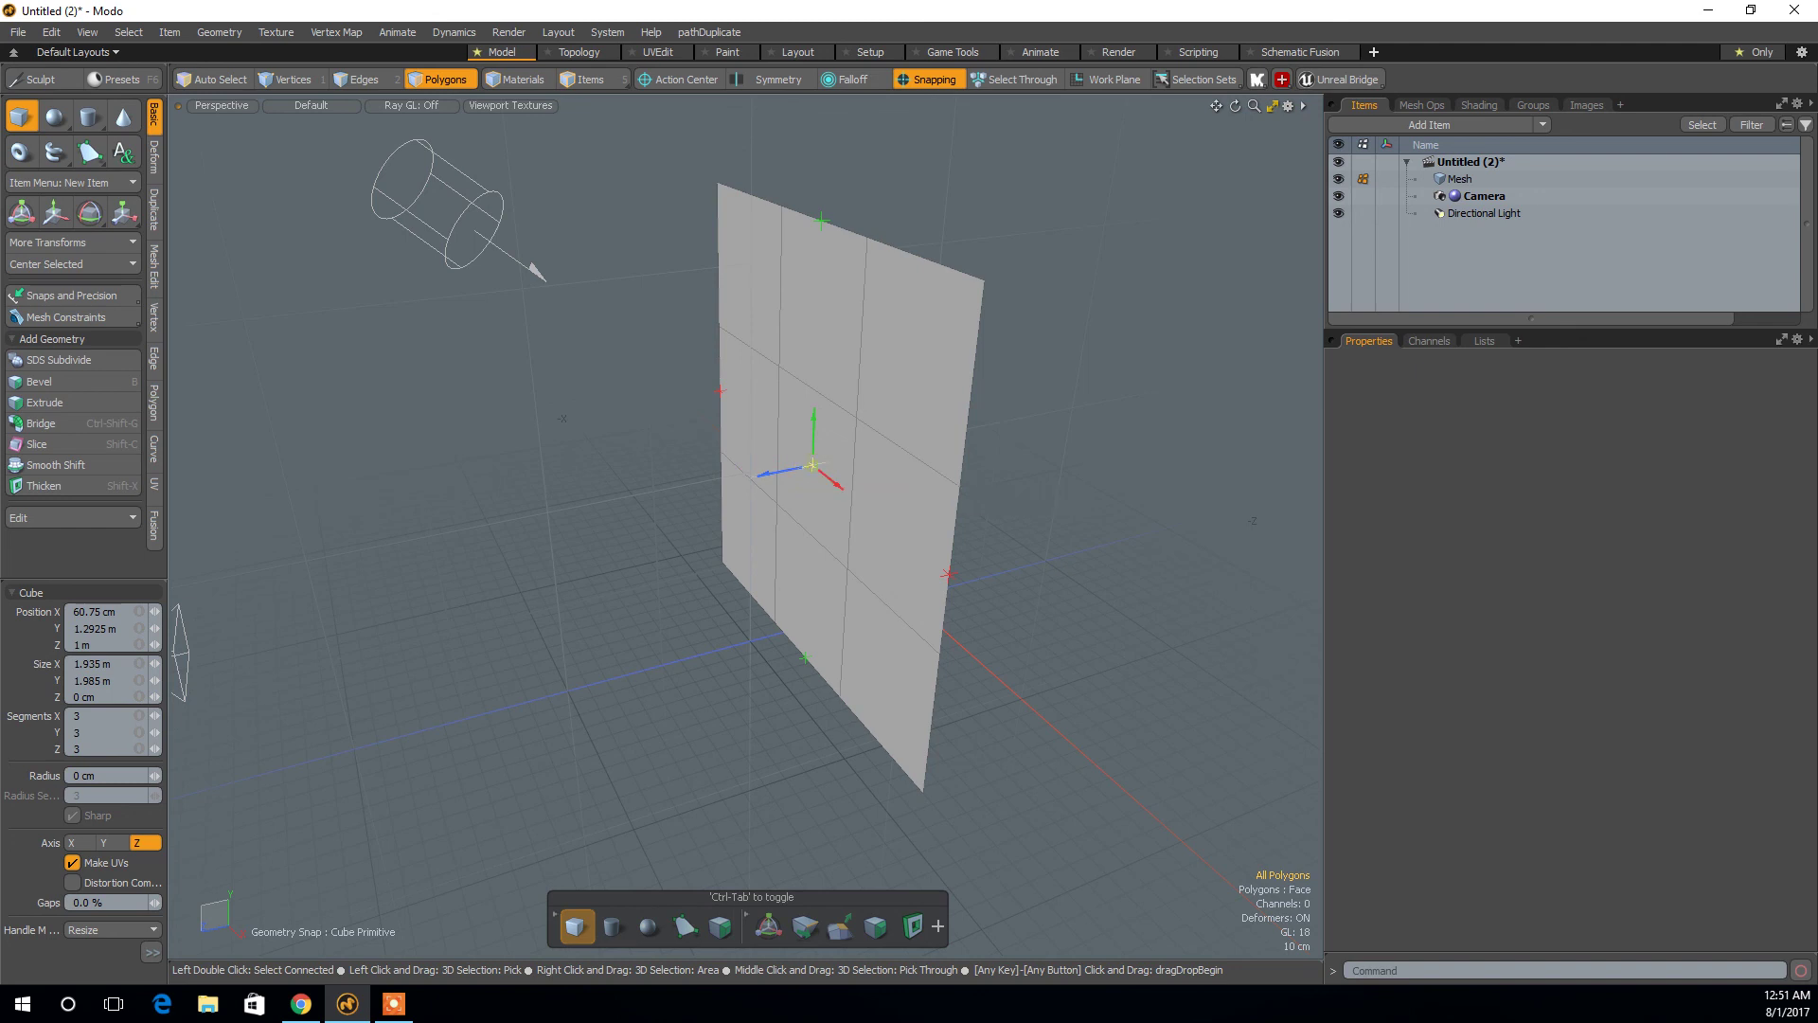
left_click_drag(786, 470, 265, 583)
left_click_drag(1027, 621, 1242, 574, "alt")
Drop the Cube tool and delete all polygons of the cube drawn on the vertical plane.
key("space")
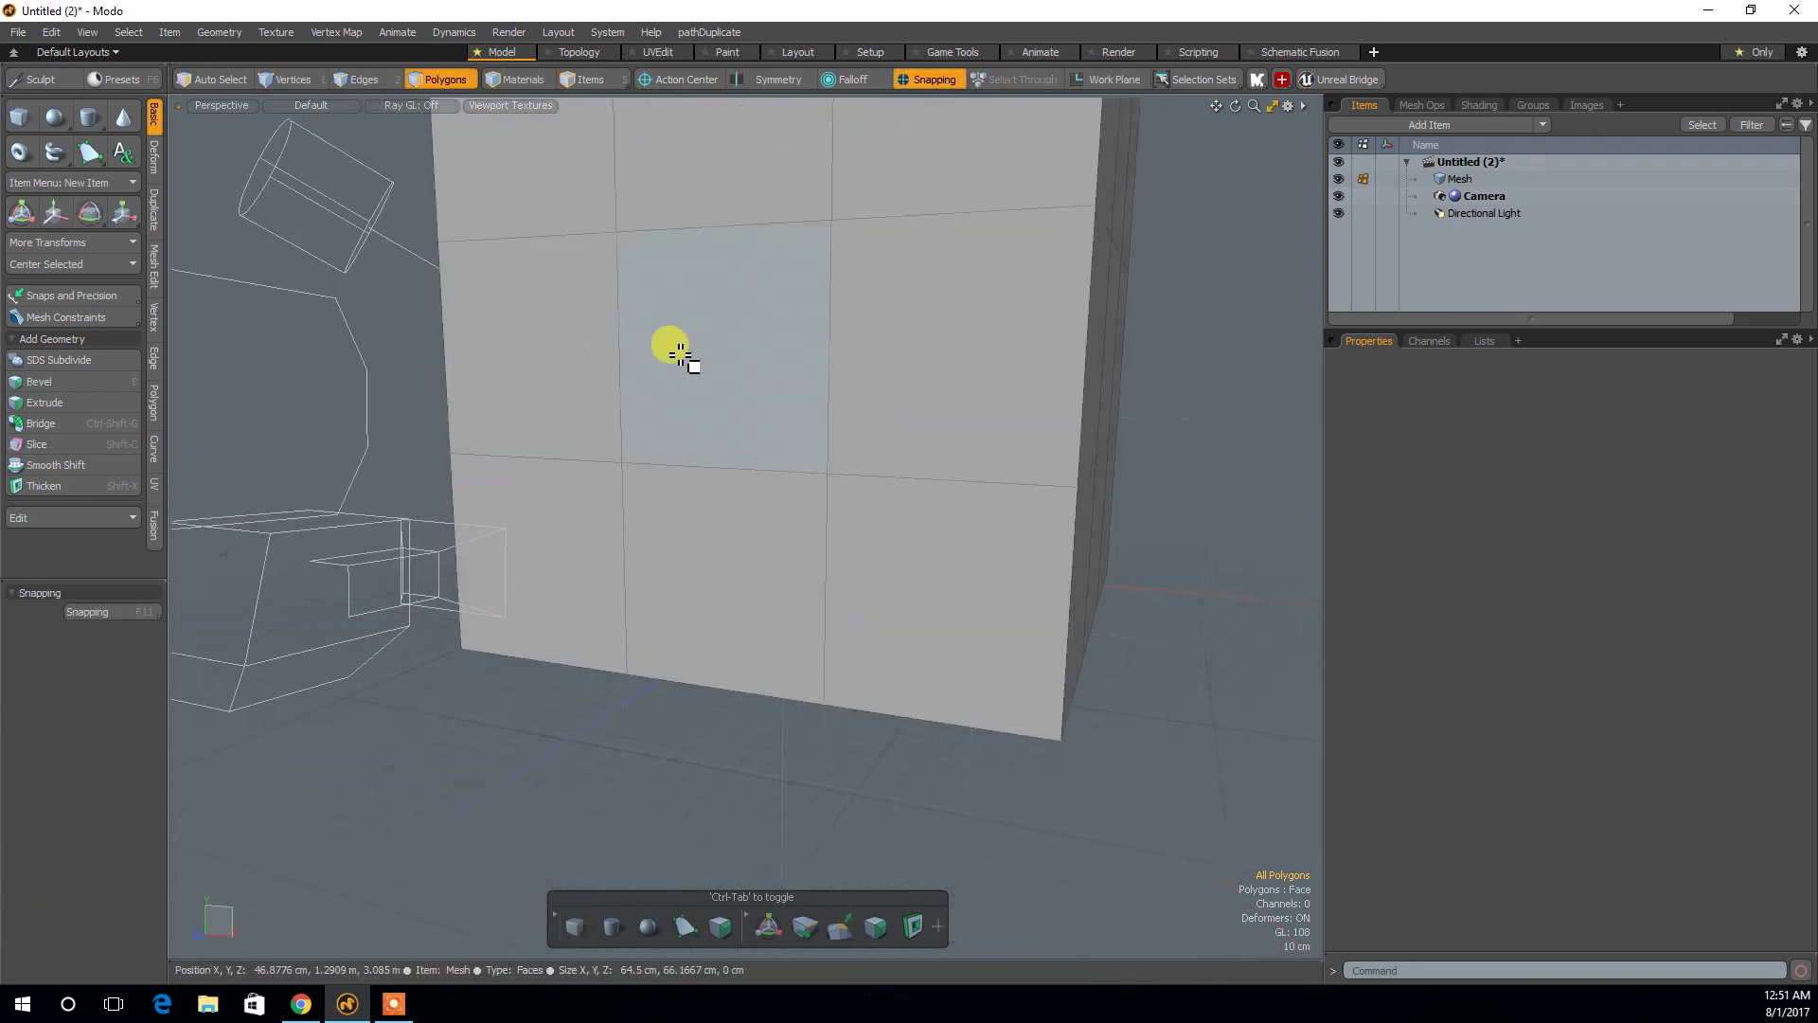
double_click(681, 355)
key("Delete")
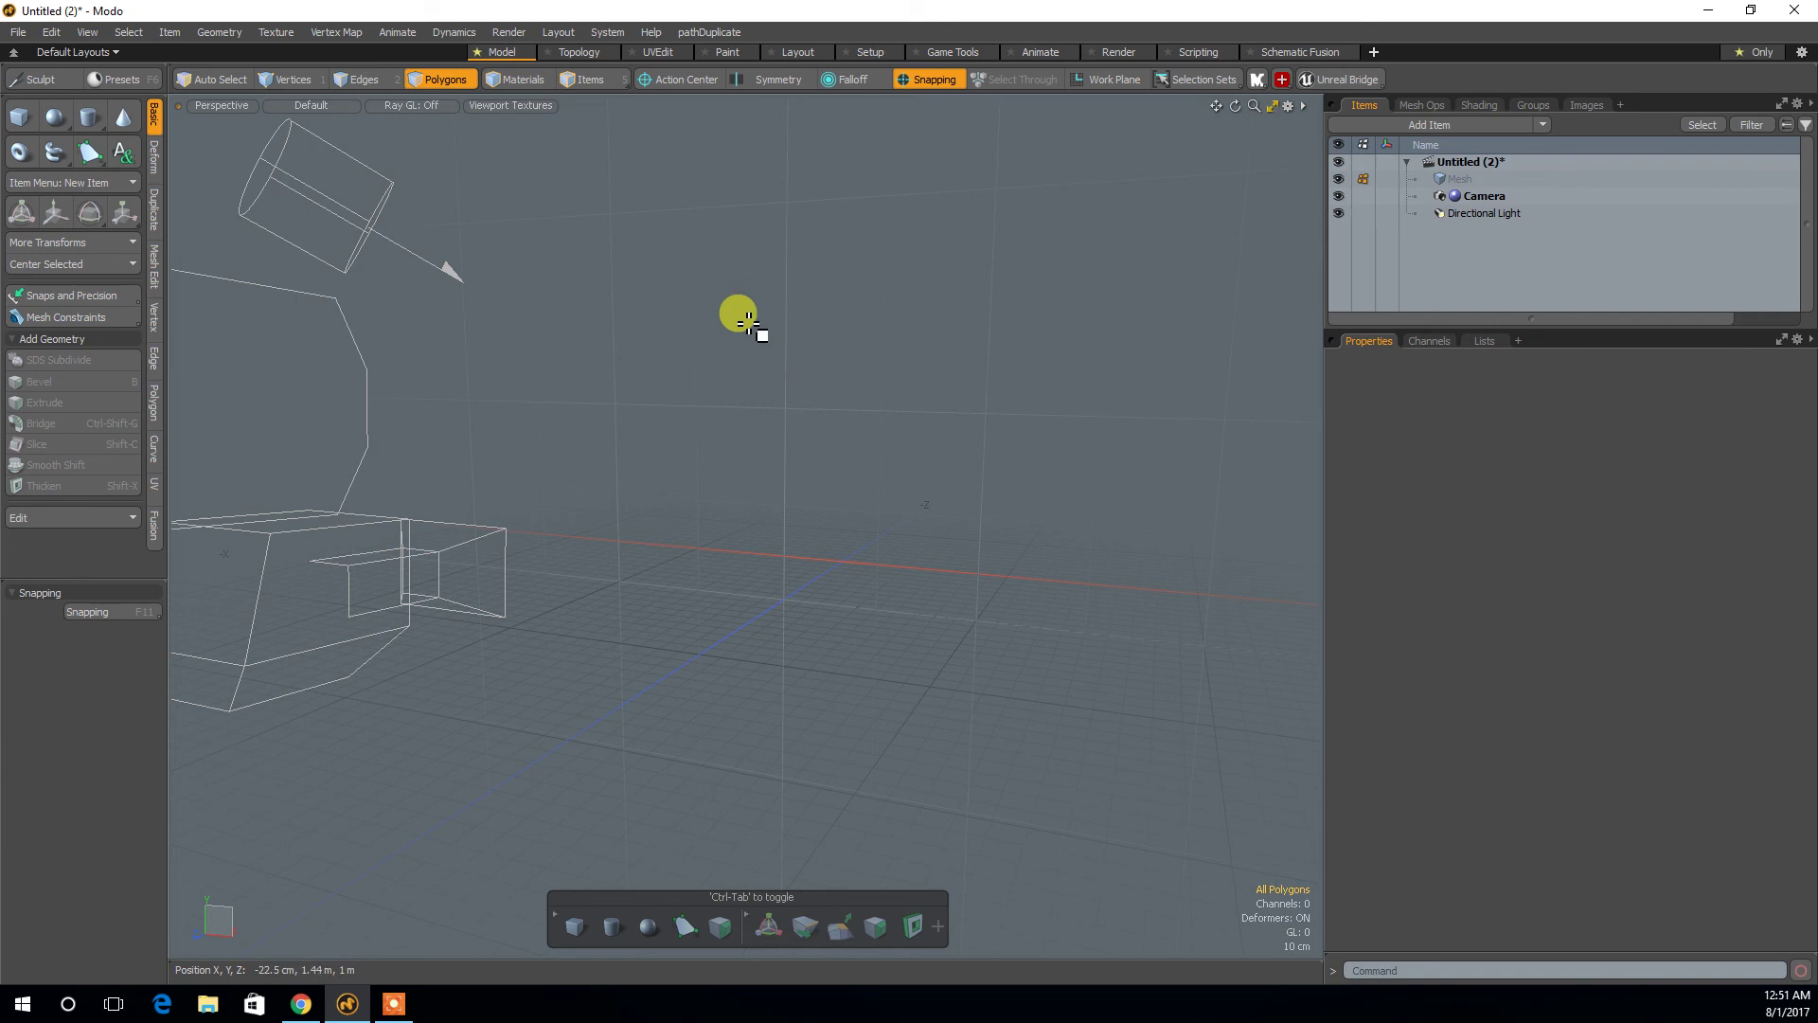
Draw a cube freehand on the ground plane with a base of about 1.925 by 1.8 m and a height of about 1.36 m.
left_click_drag(872, 724, 658, 492, "alt")
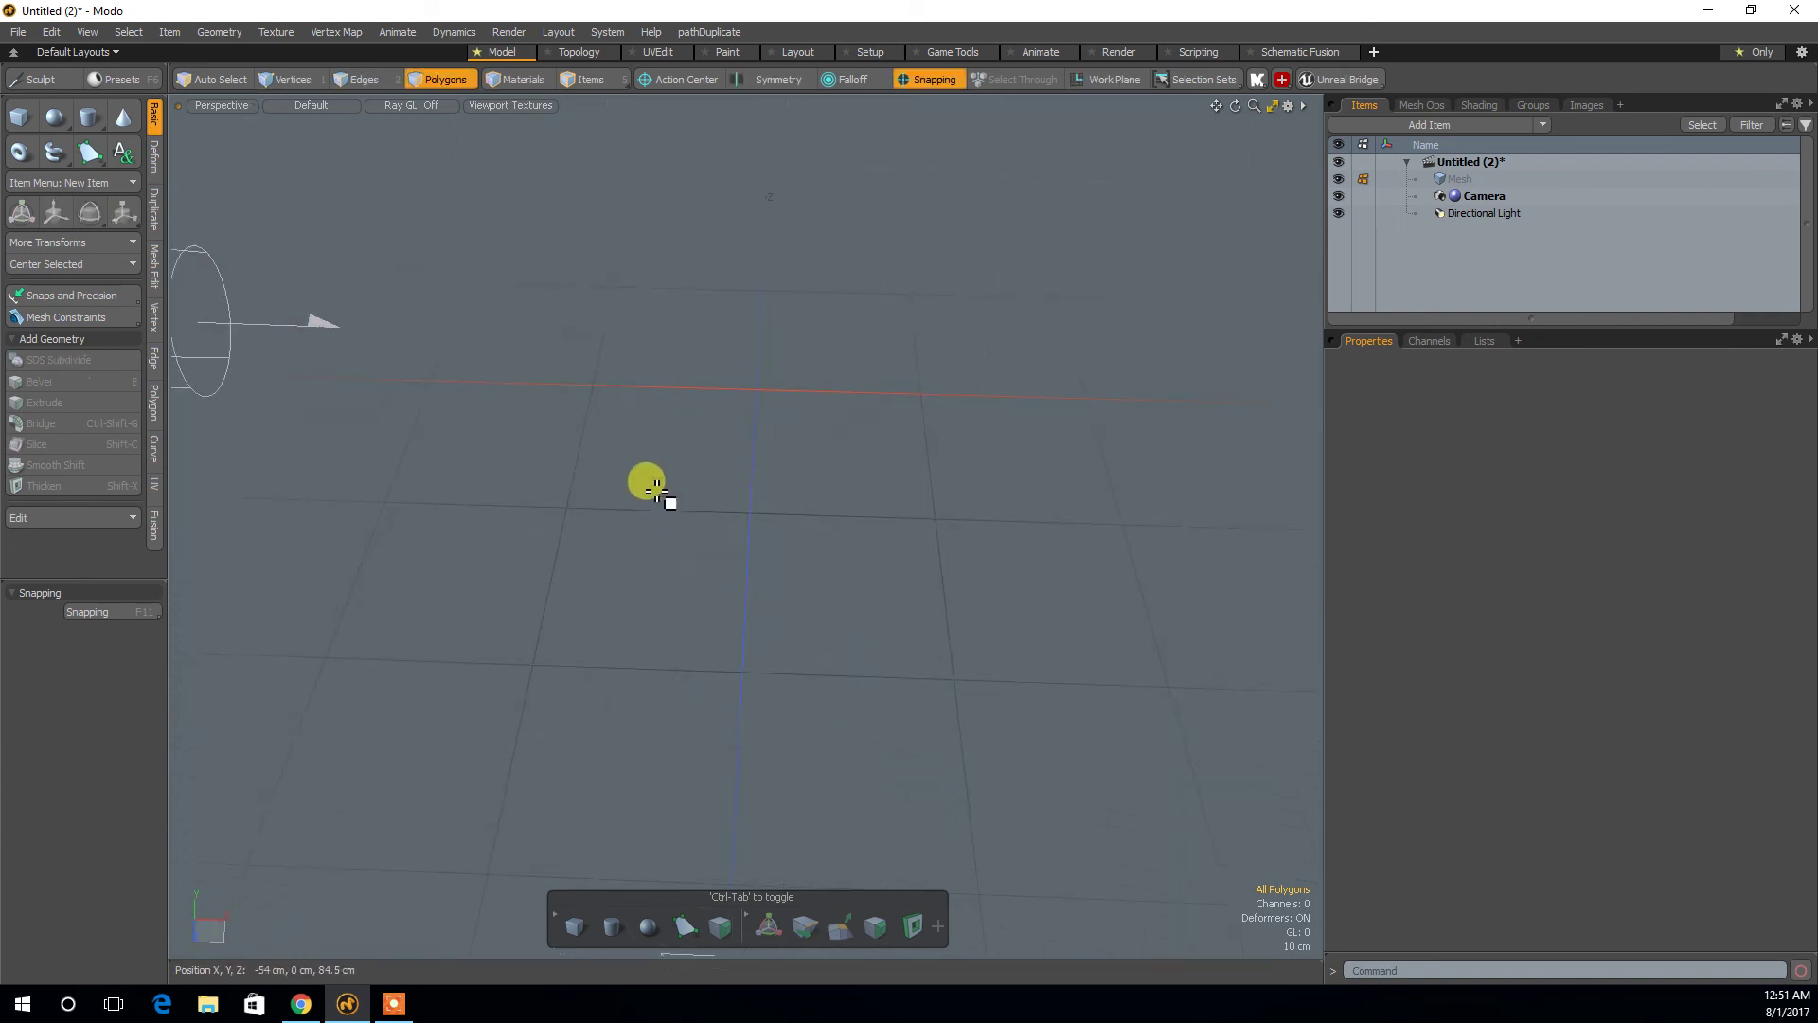
left_click_drag(926, 735, 845, 545, "alt")
left_click_drag(833, 479, 856, 600, "alt")
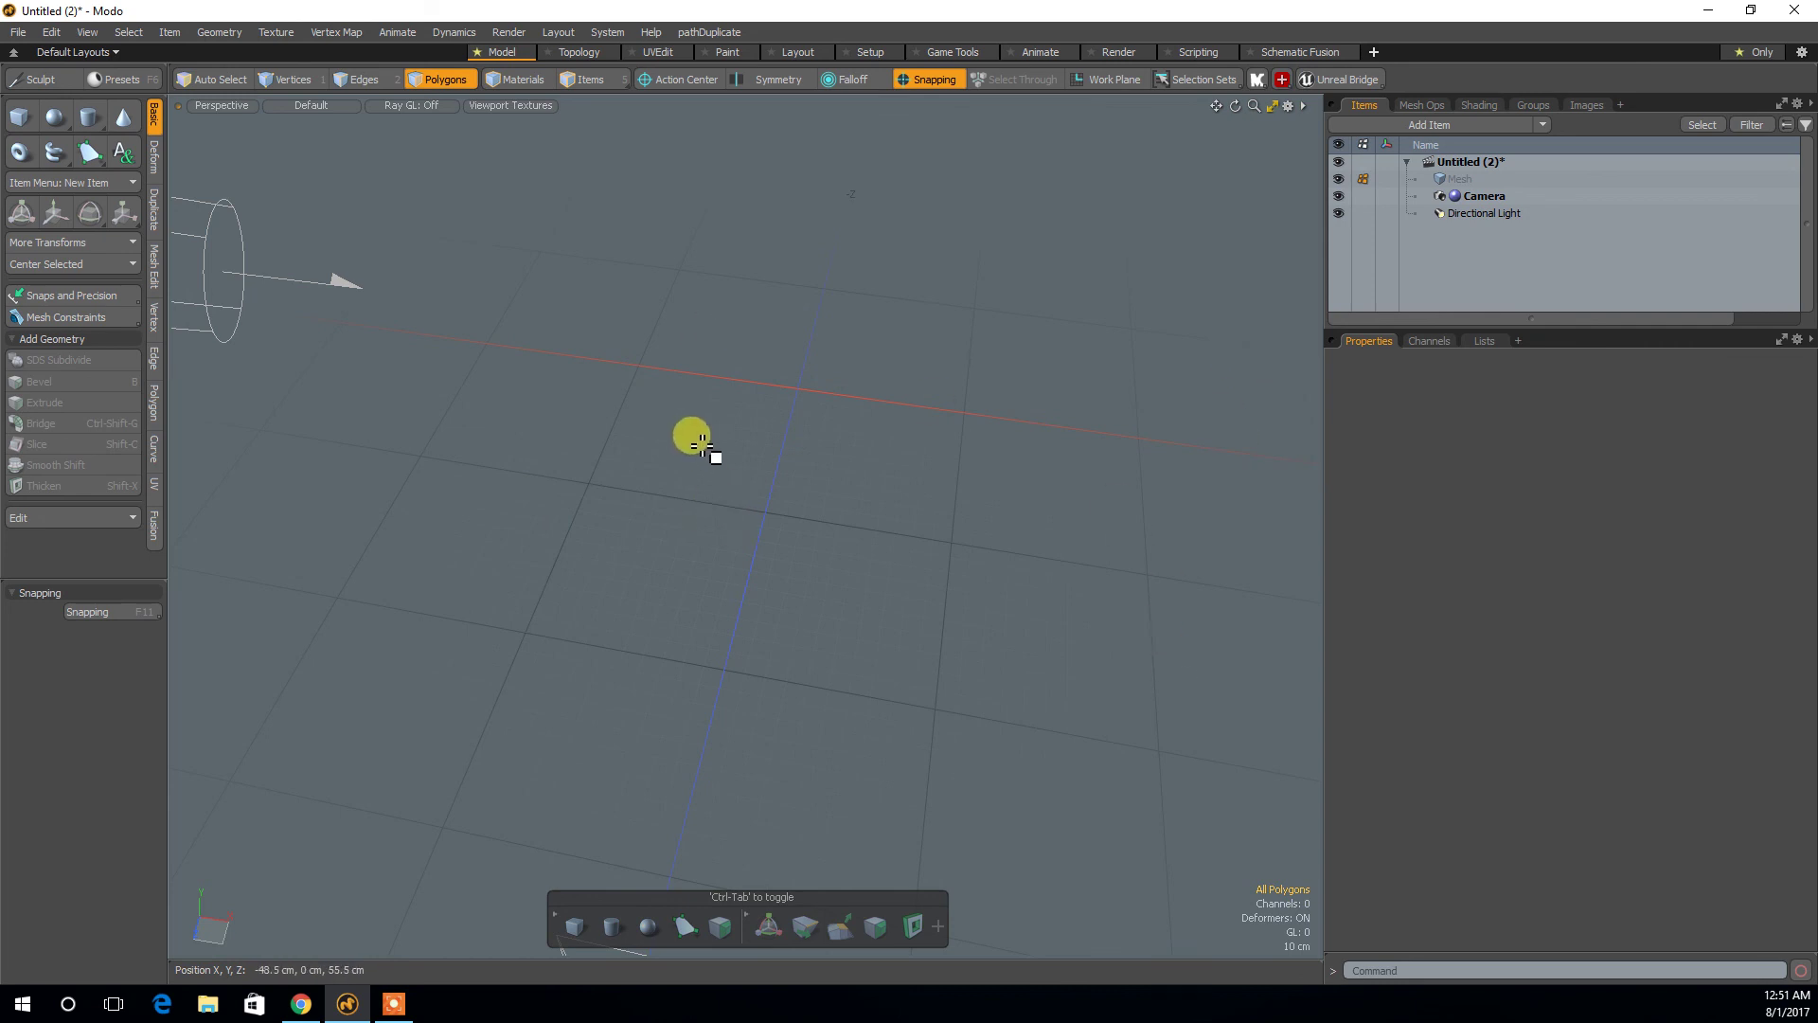
left_click(19, 117)
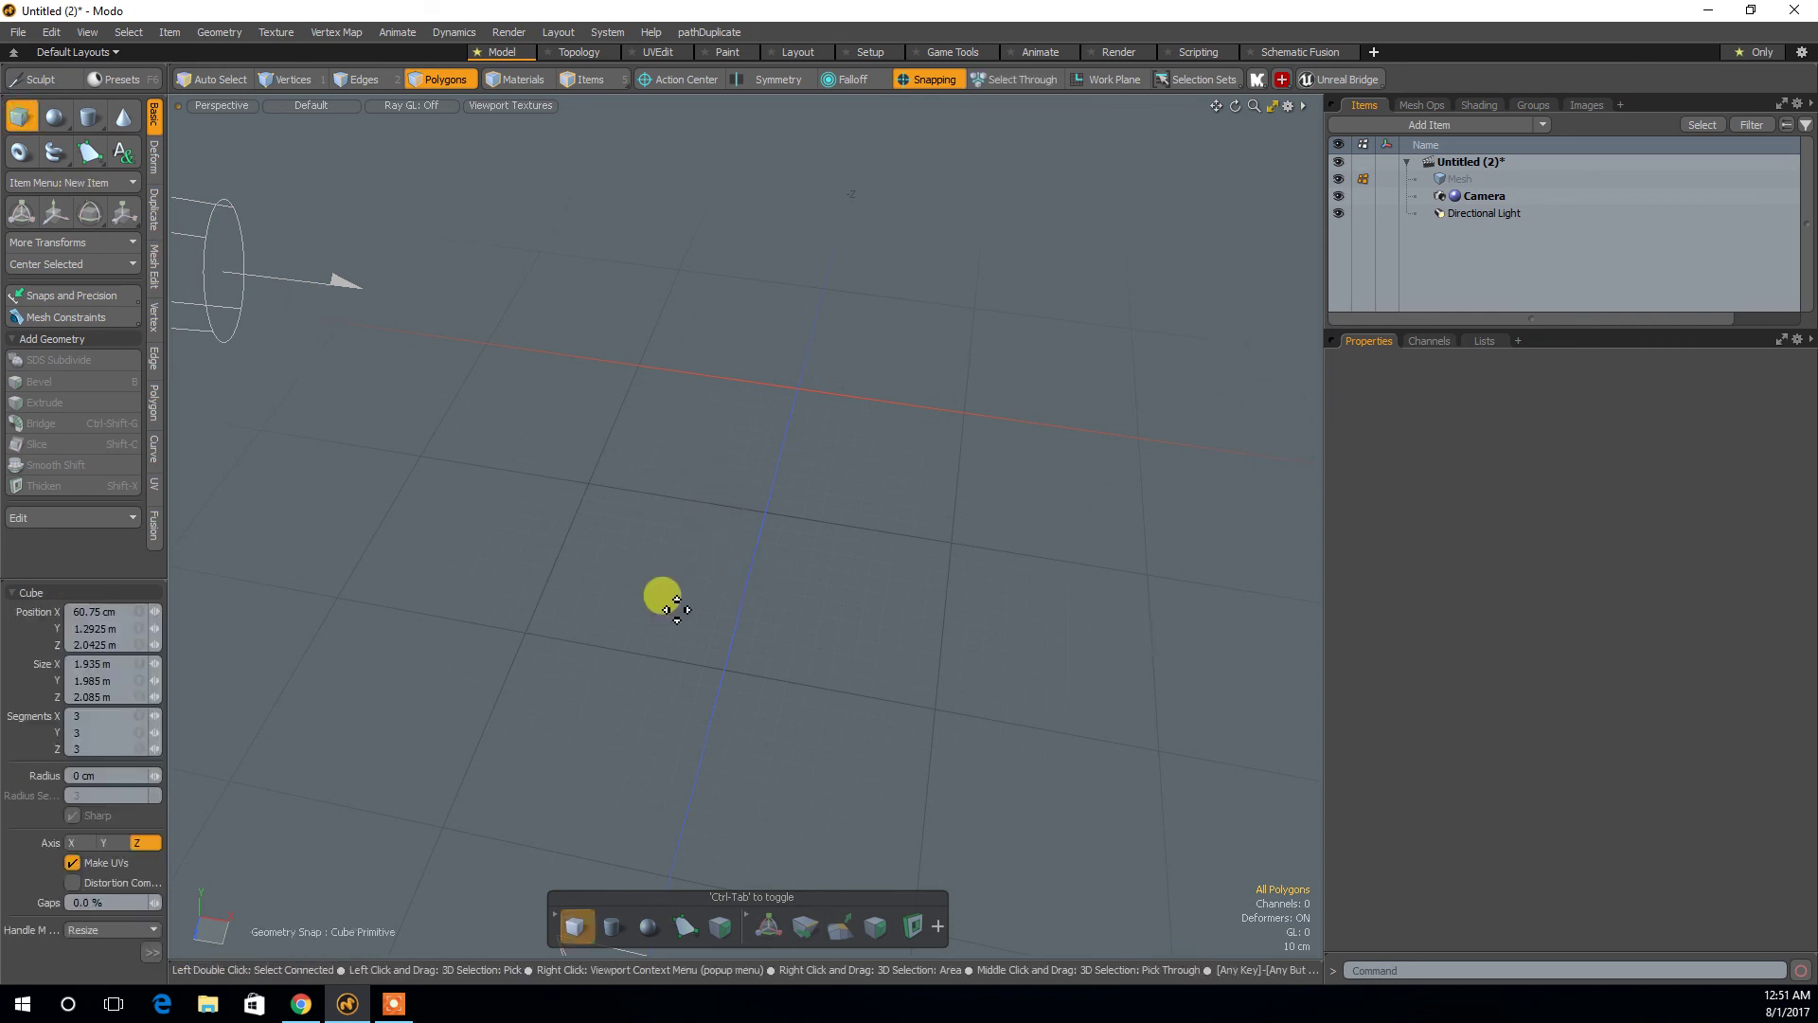
mouse_move(712, 450)
left_mouse_down()
mouse_move(982, 758)
mouse_move(1042, 794)
left_mouse_up()
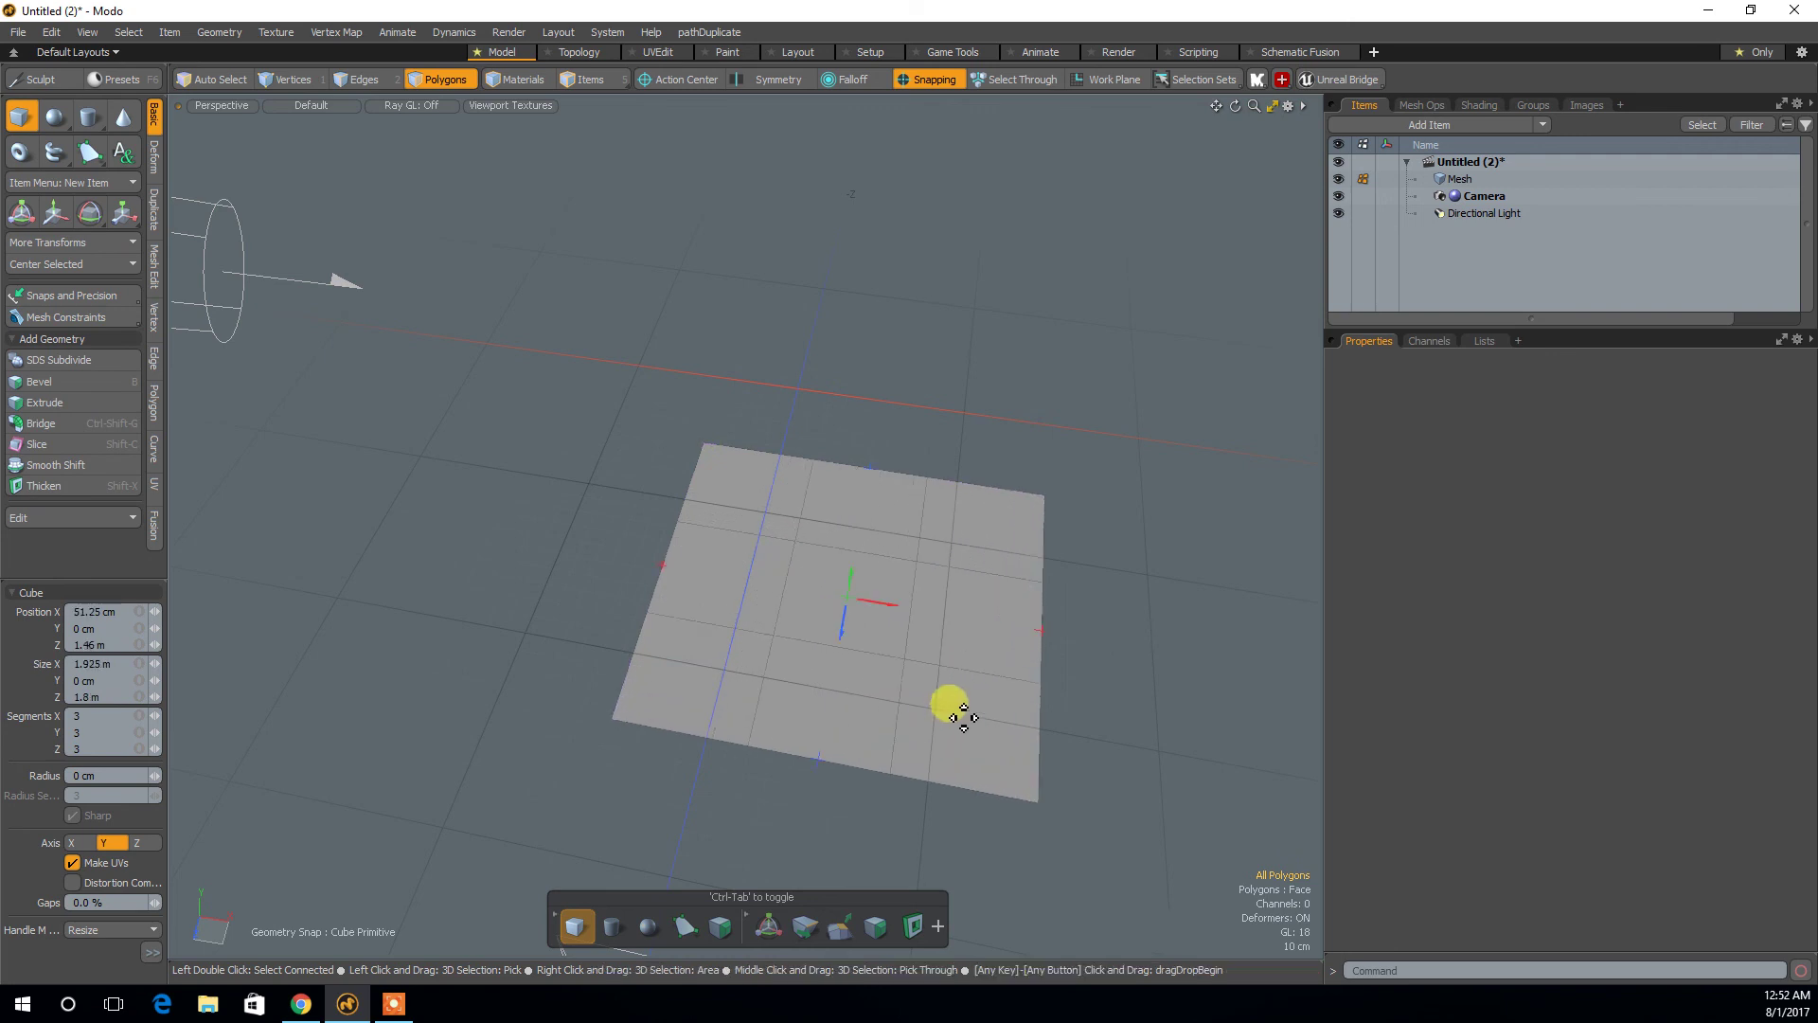
left_click_drag(1144, 614, 999, 459, "alt")
left_click_drag(825, 656, 824, 377)
left_click_drag(568, 638, 439, 471, "alt")
right_click_drag(438, 470, 438, 392, "alt")
left_click_drag(439, 391, 698, 288, "alt")
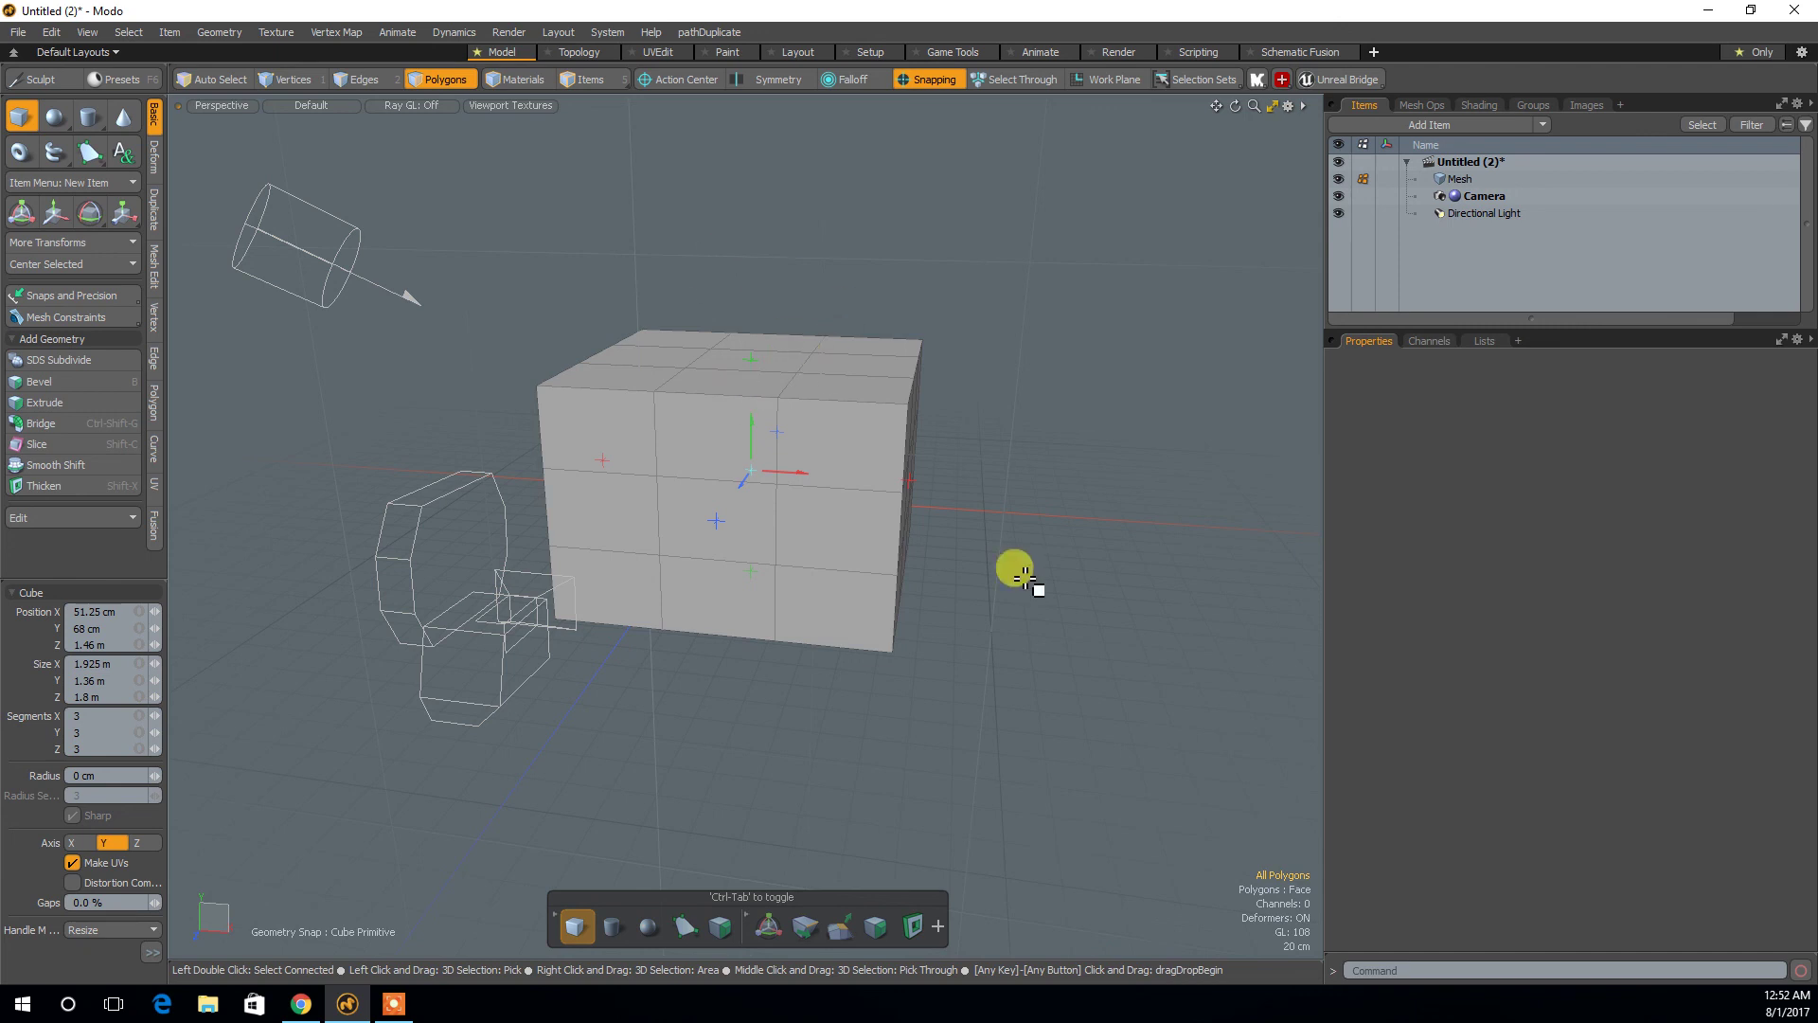
key("q")
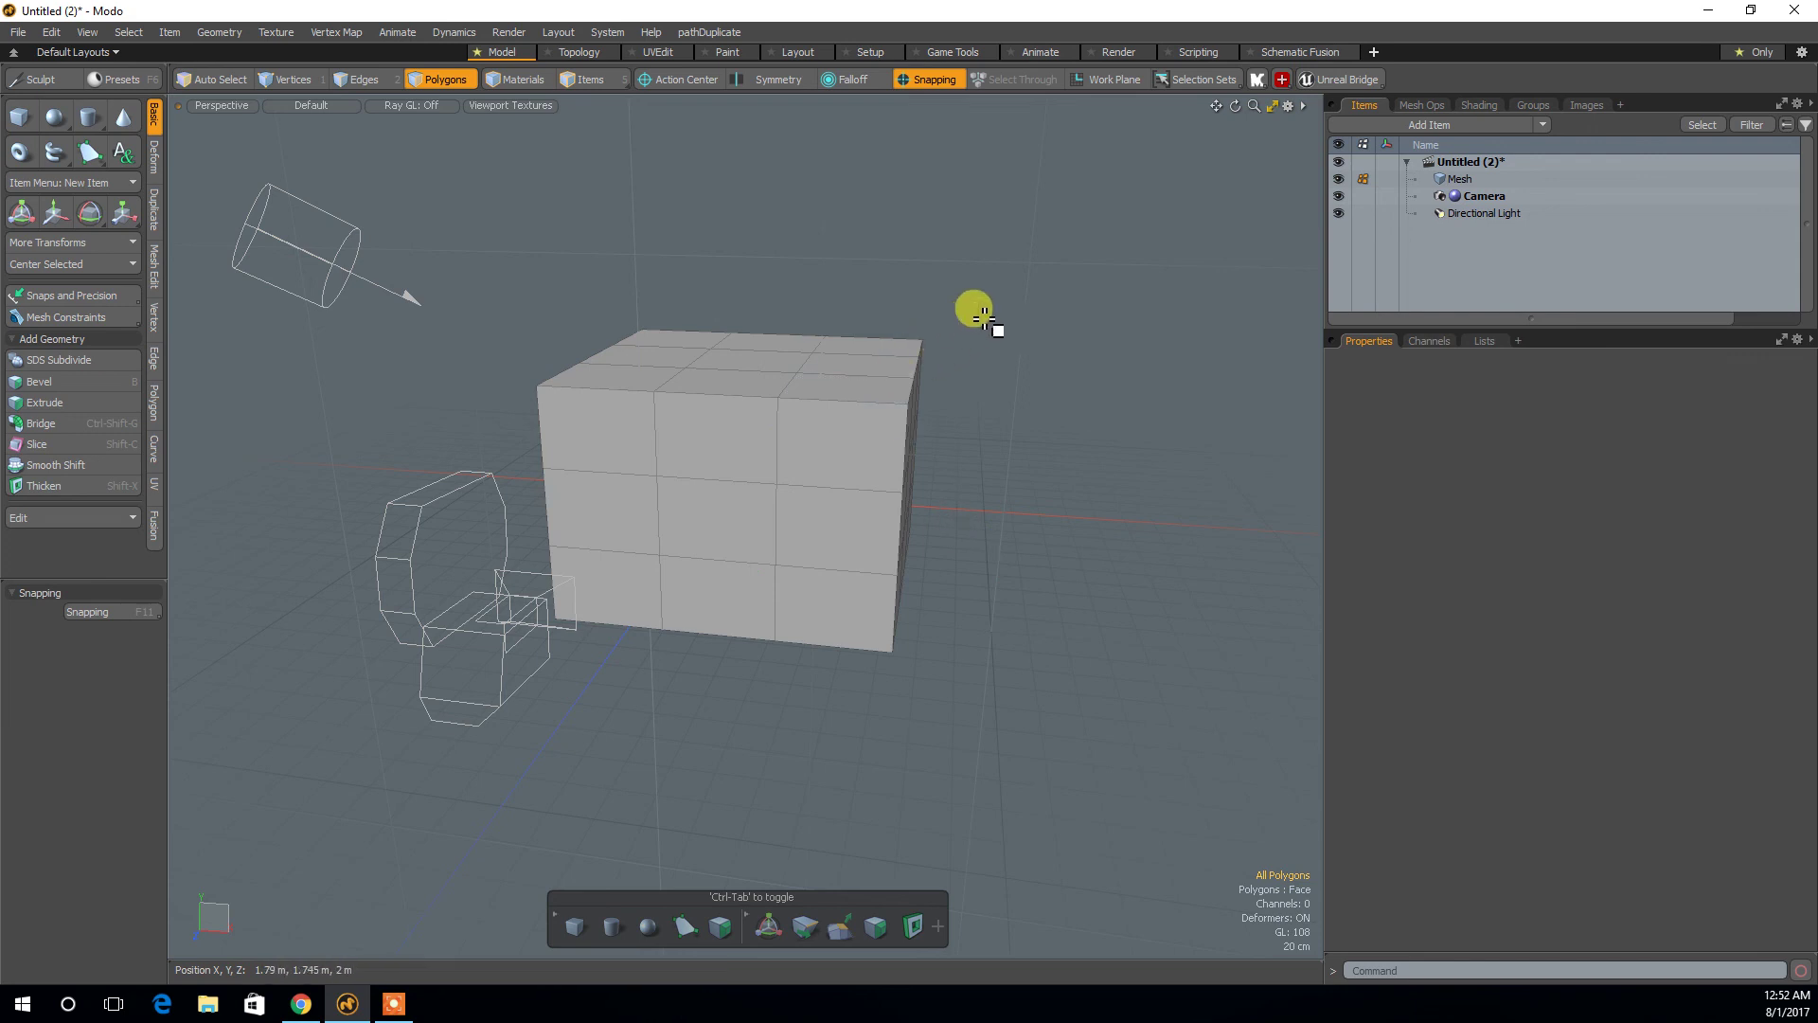
Set Show Work Plane to Active in the 3D viewport's visibility properties.
key("o")
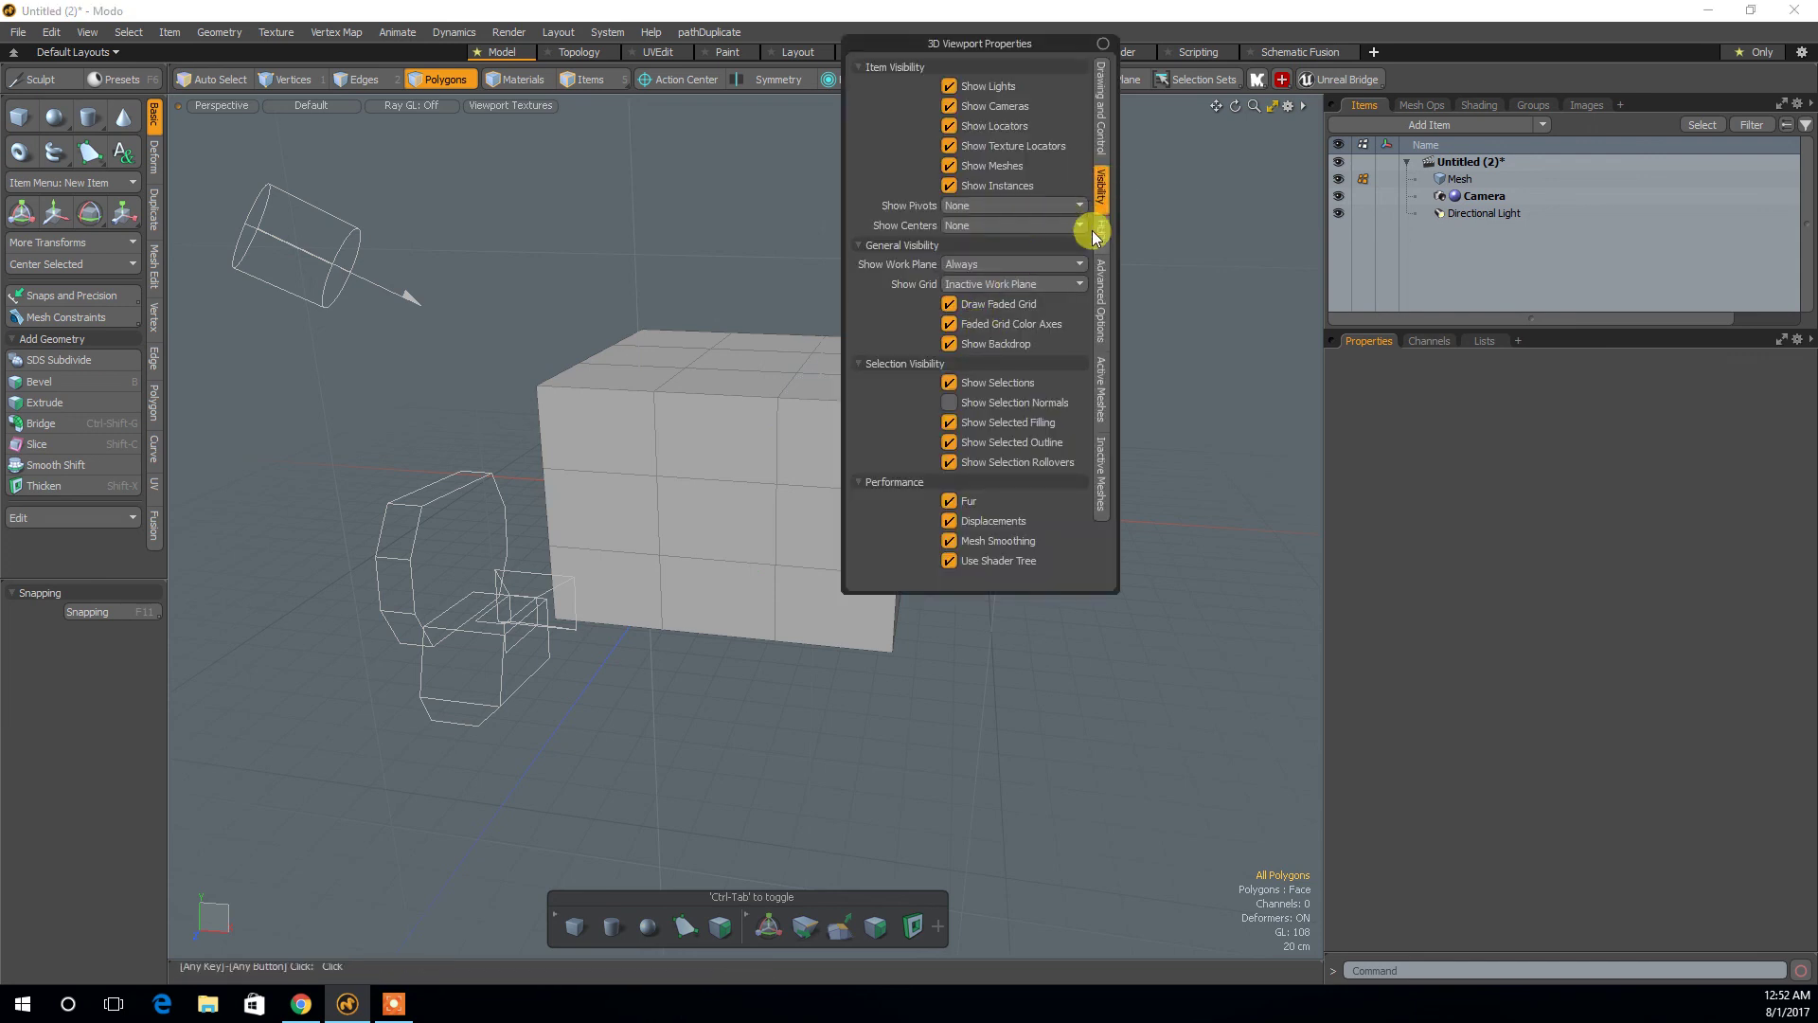
left_click(950, 265)
left_click(966, 248)
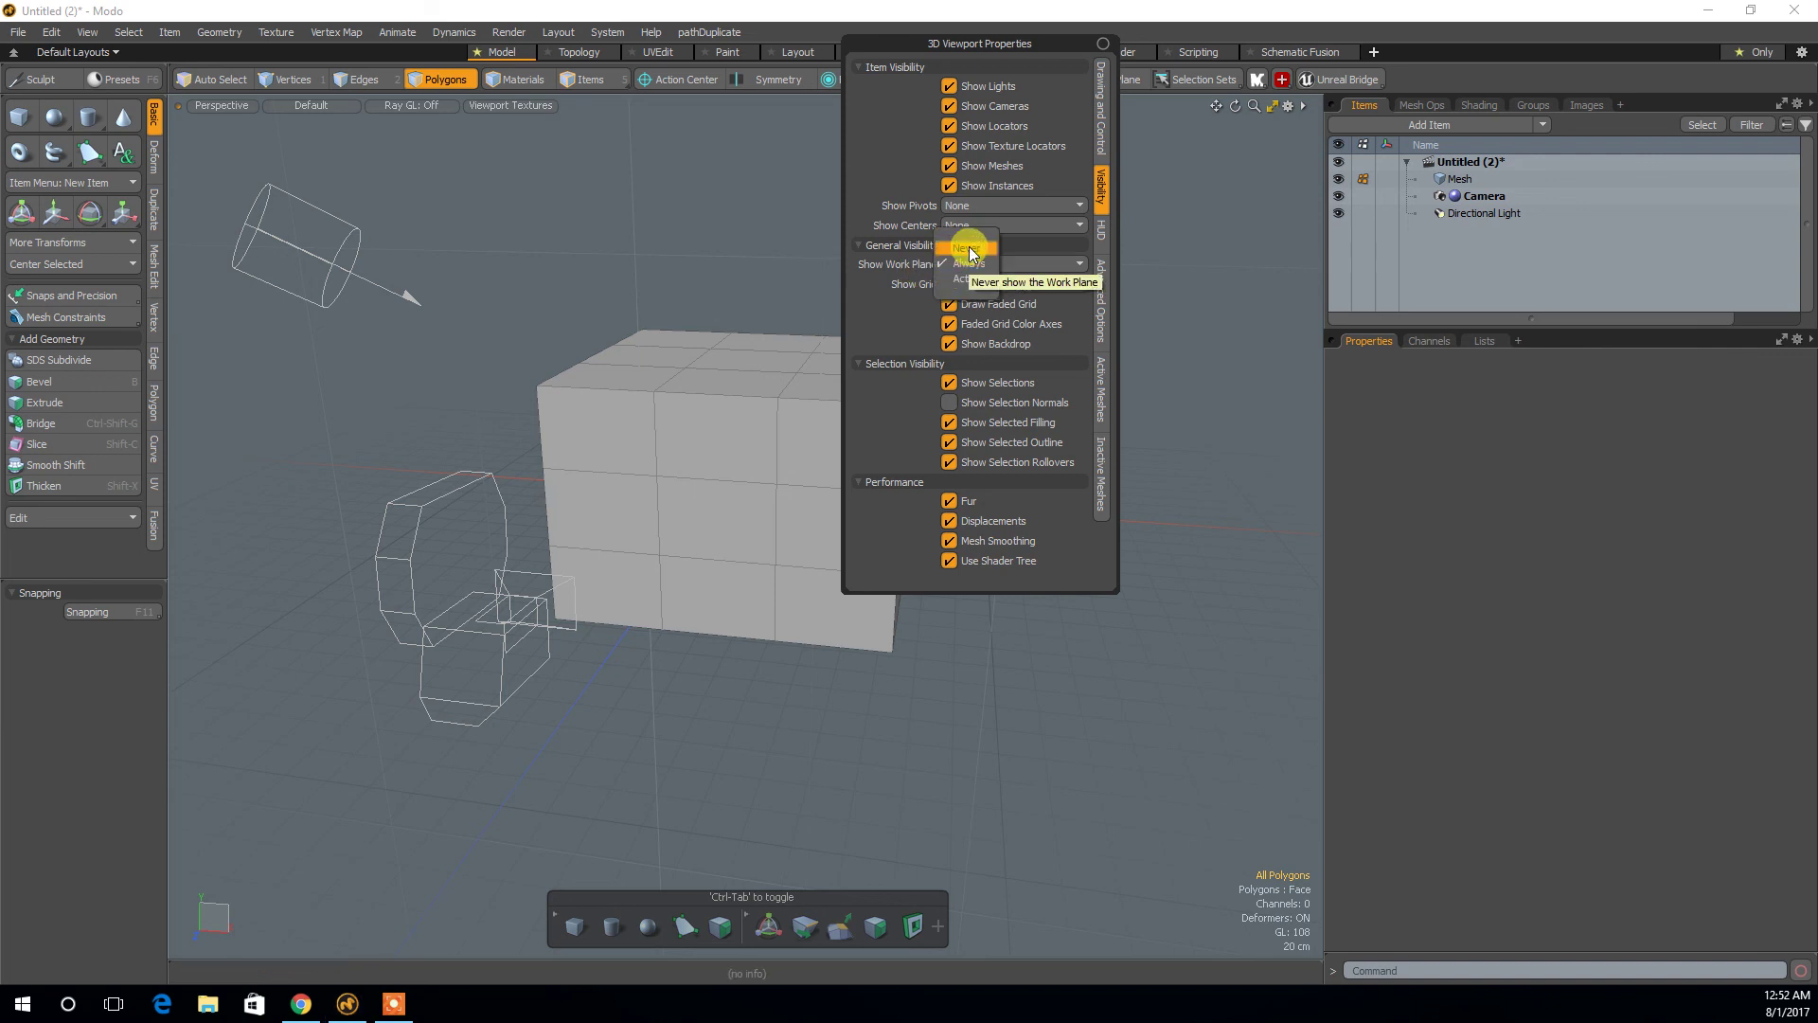
left_click(985, 264)
left_click(981, 296)
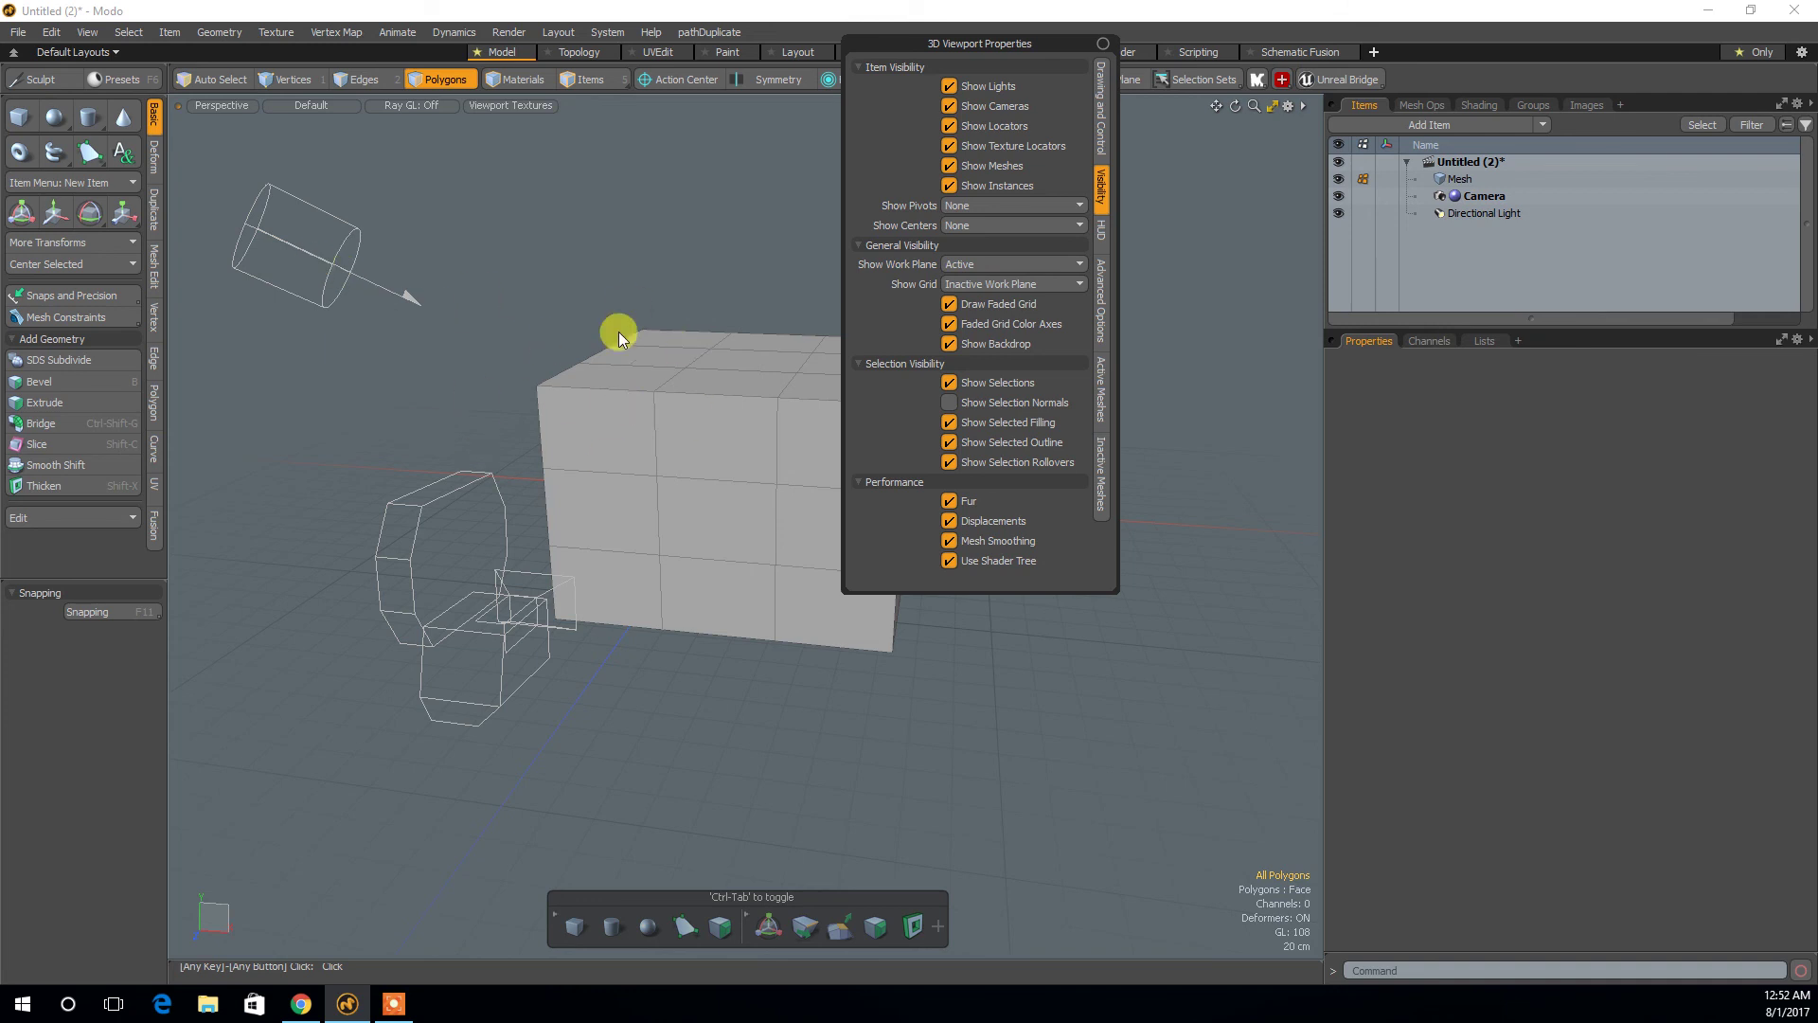
left_click(629, 751)
left_click_drag(650, 759, 650, 764, "alt")
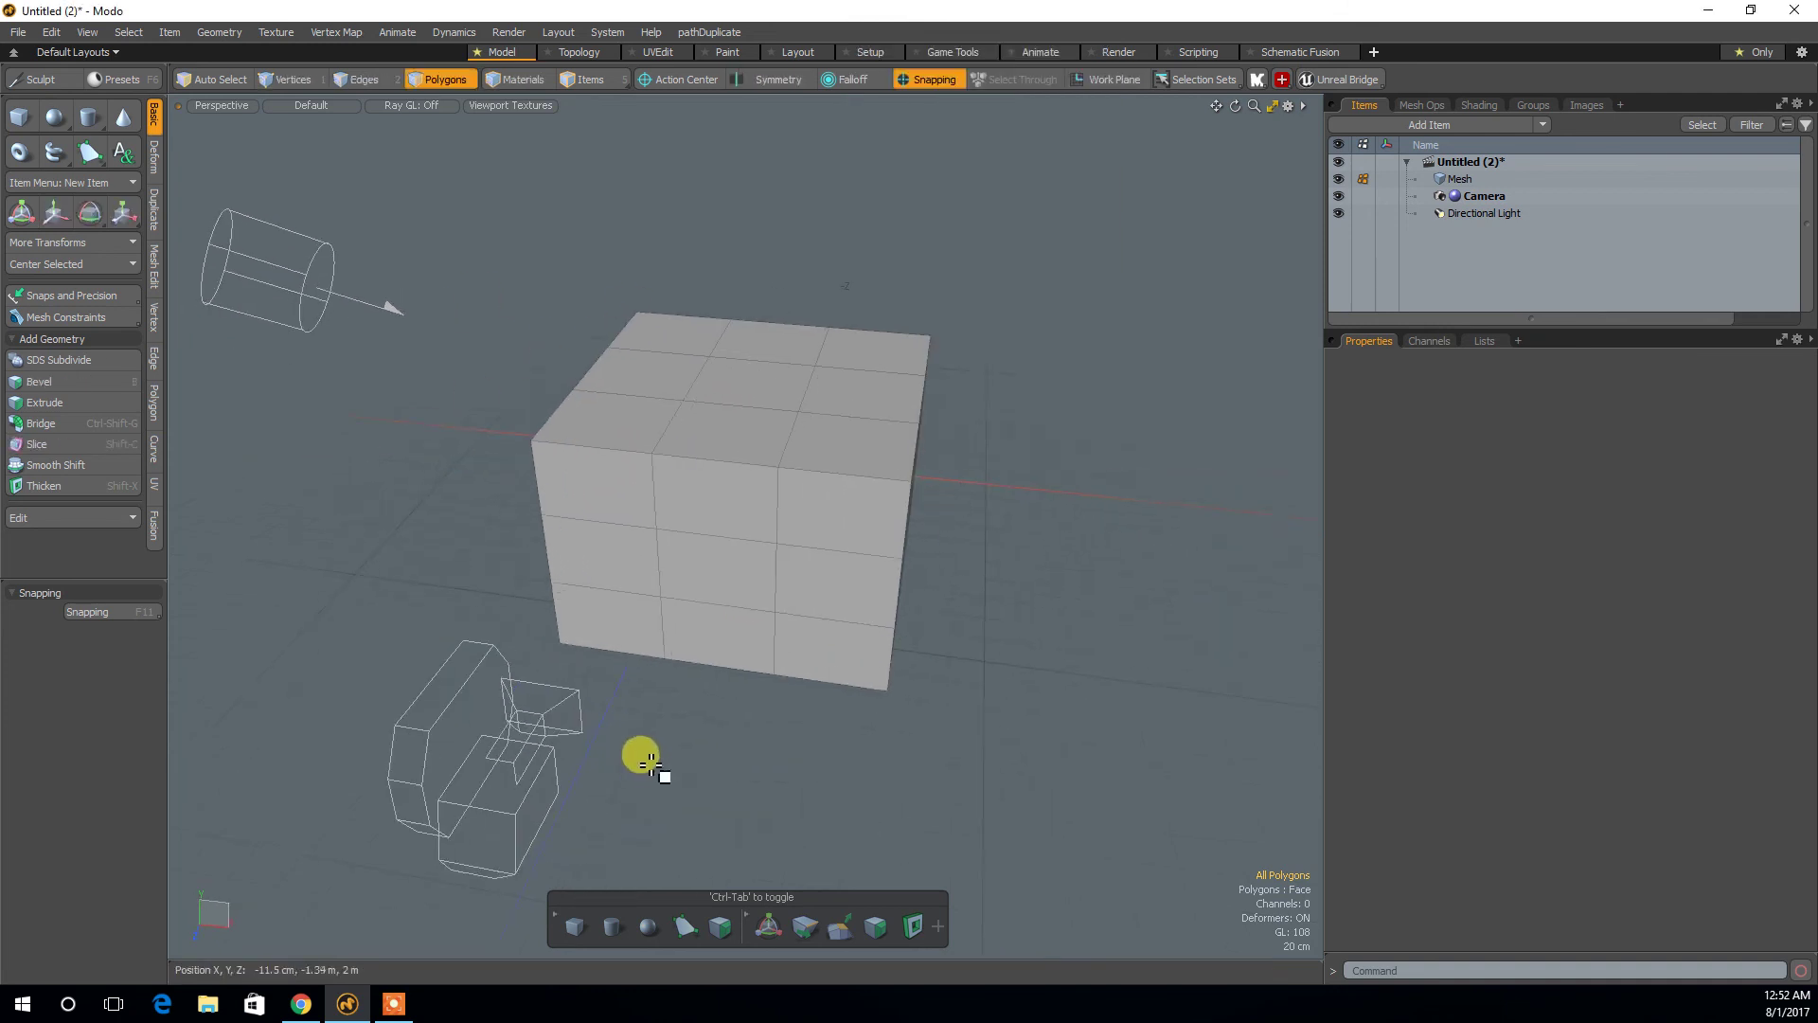
Set Show Grid to Never in the 3D viewport's visibility properties and turn the grid display back on.
key("o")
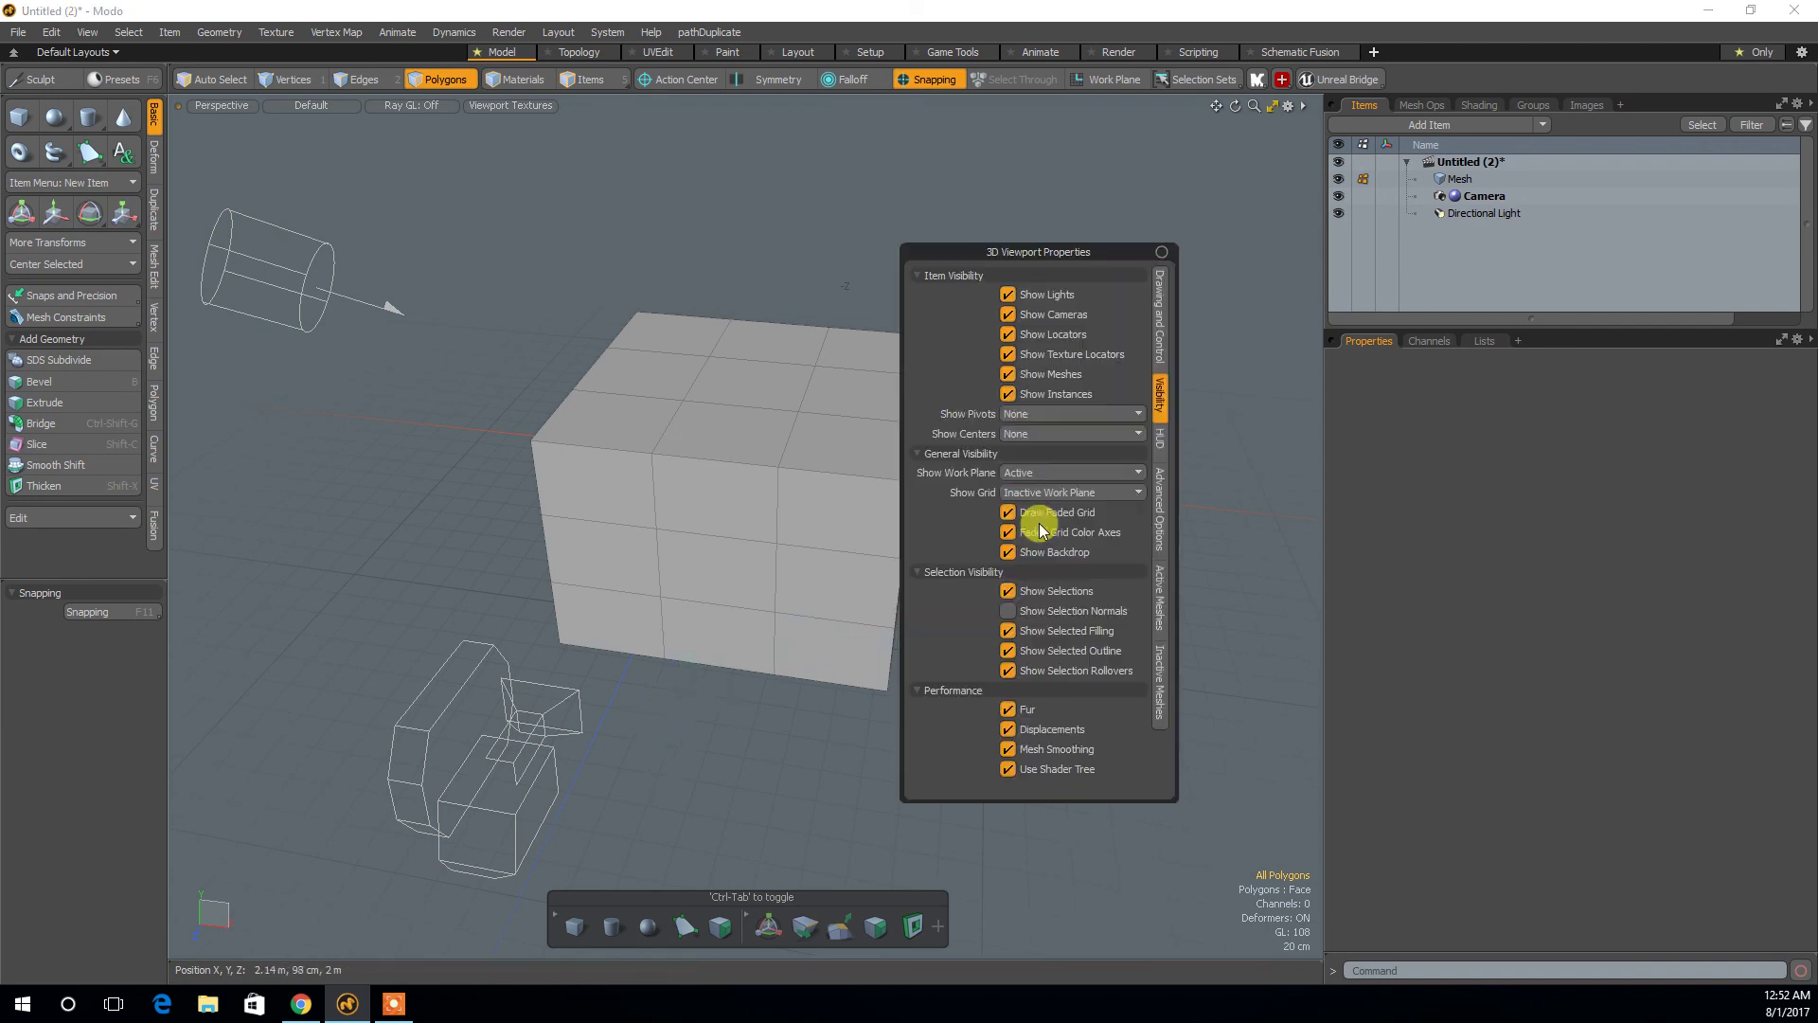
left_click(1071, 490)
left_click(1067, 461)
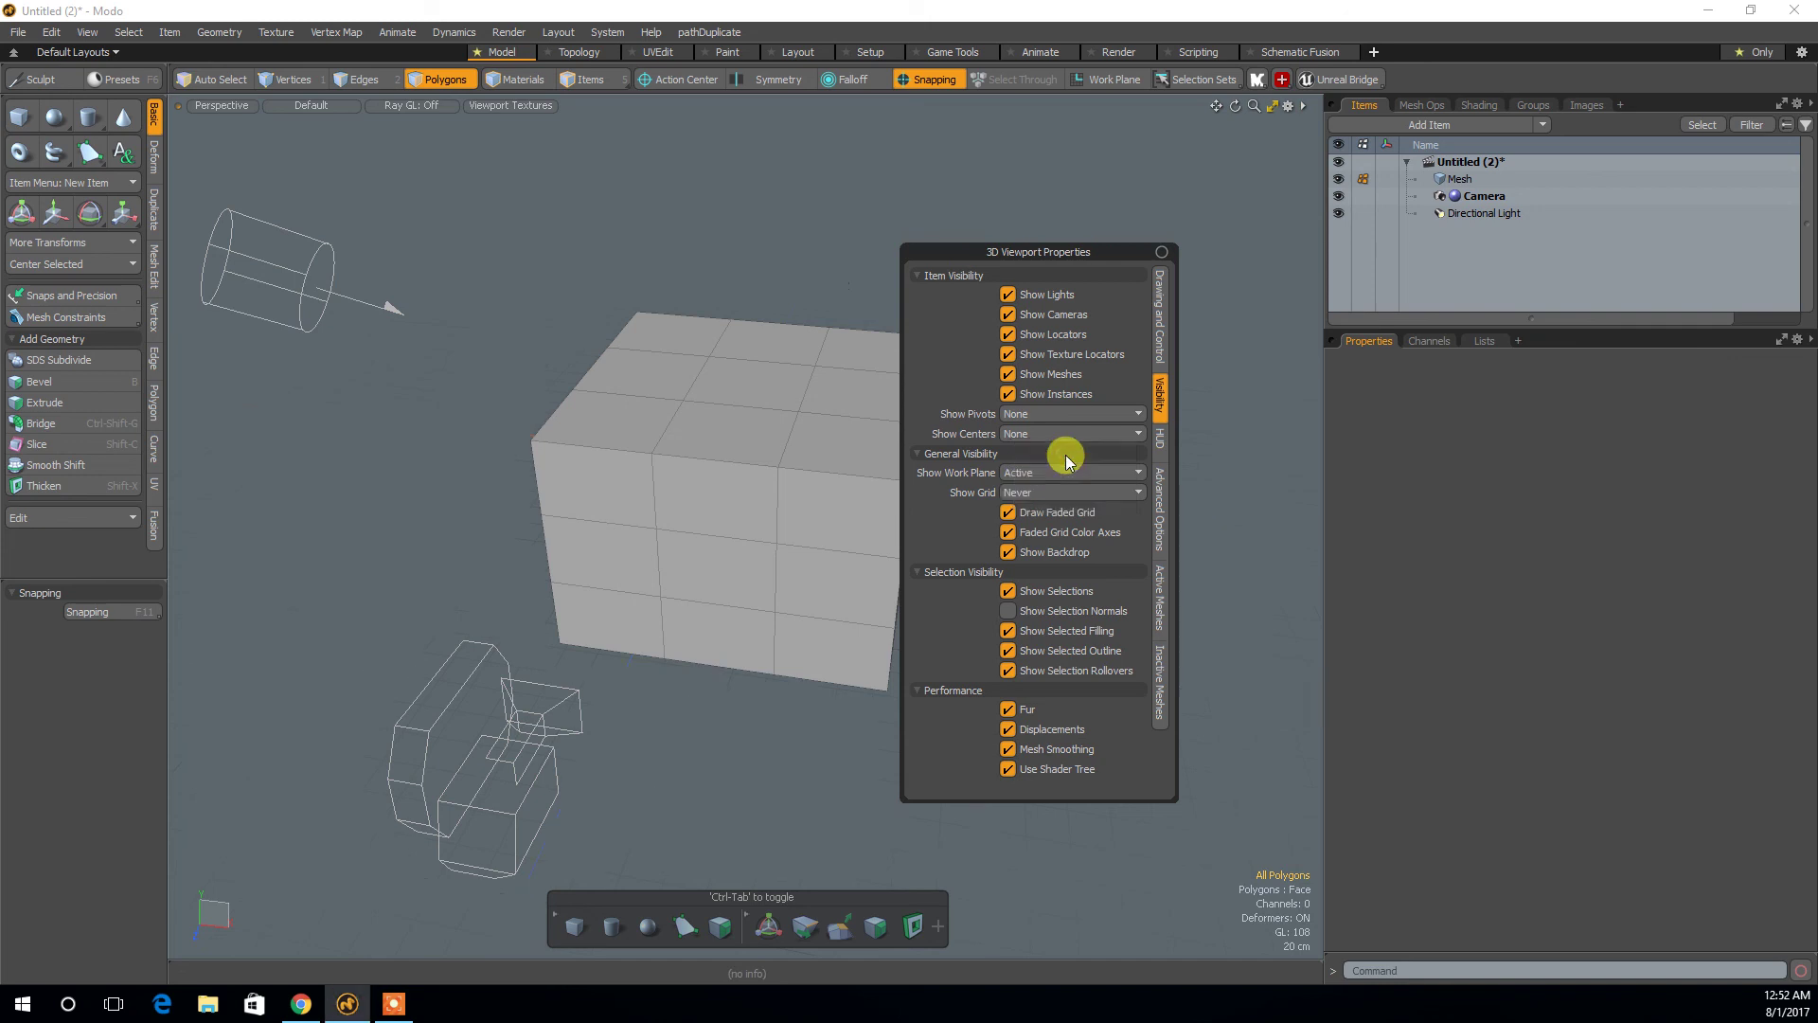
left_click(1061, 493)
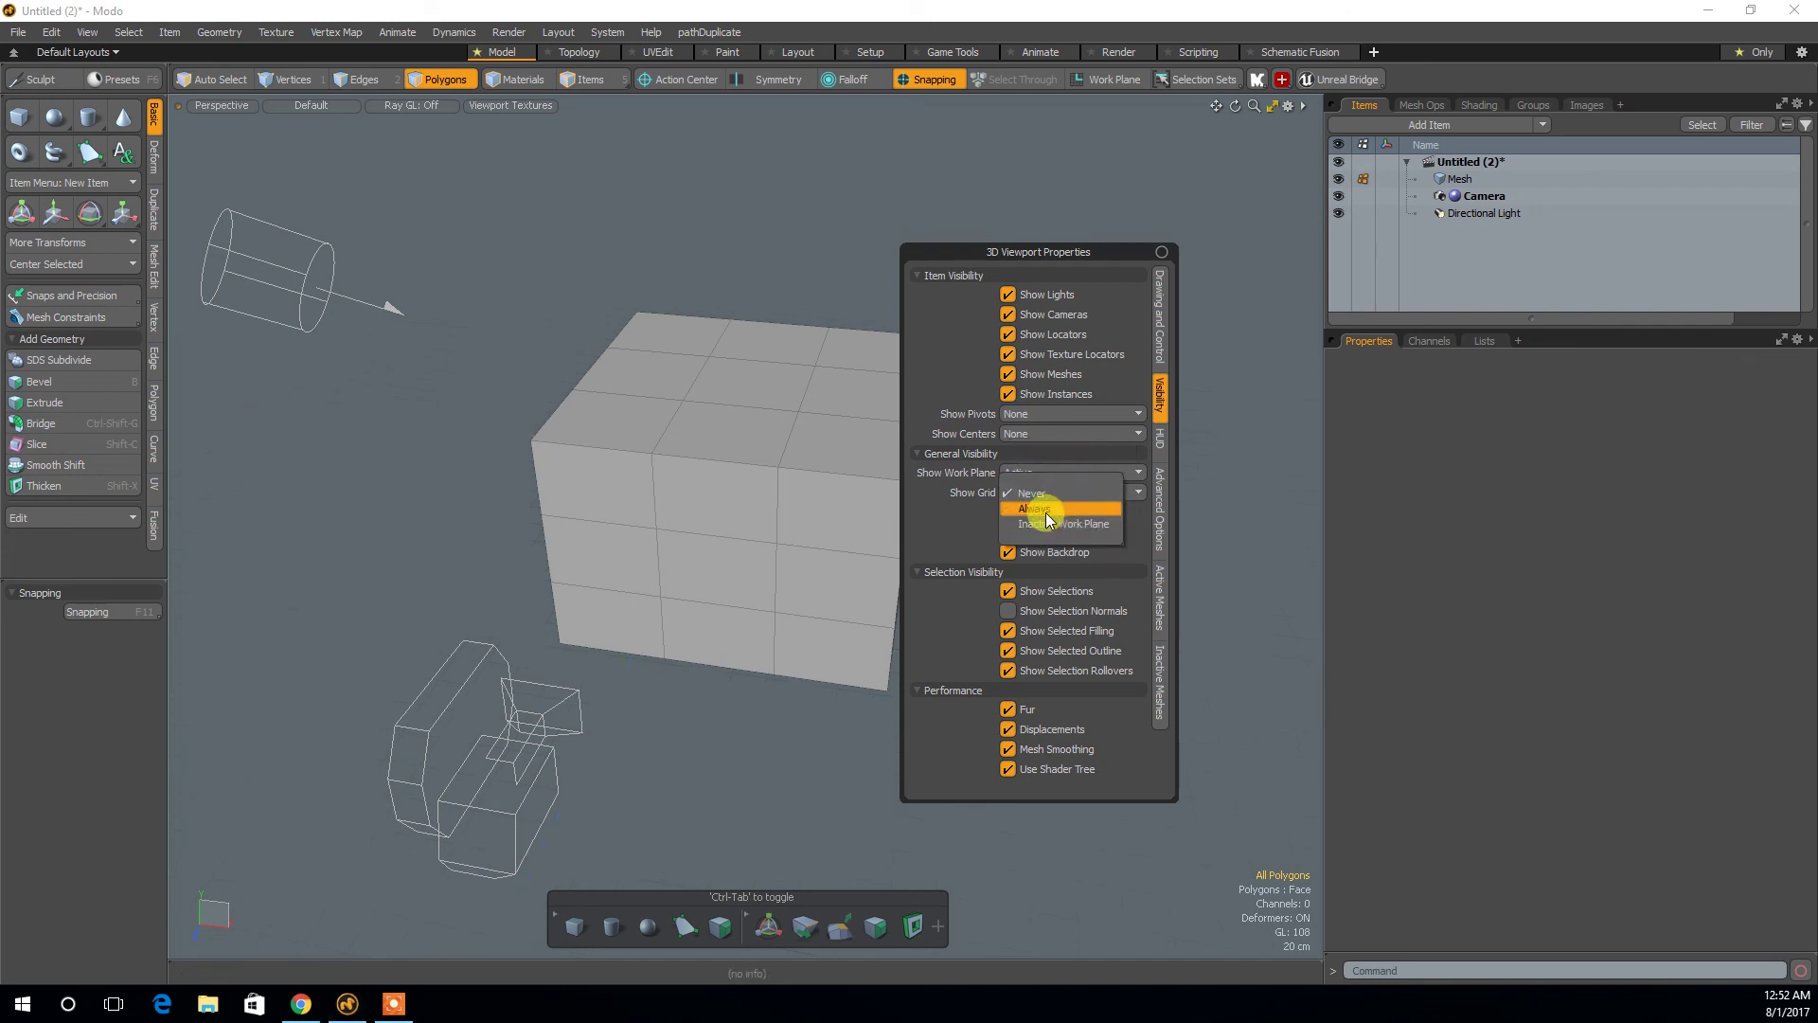
mouse_move(735, 747)
left_mouse_down("alt")
mouse_move(673, 657)
mouse_move(820, 616)
mouse_move(710, 730)
left_mouse_up("alt")
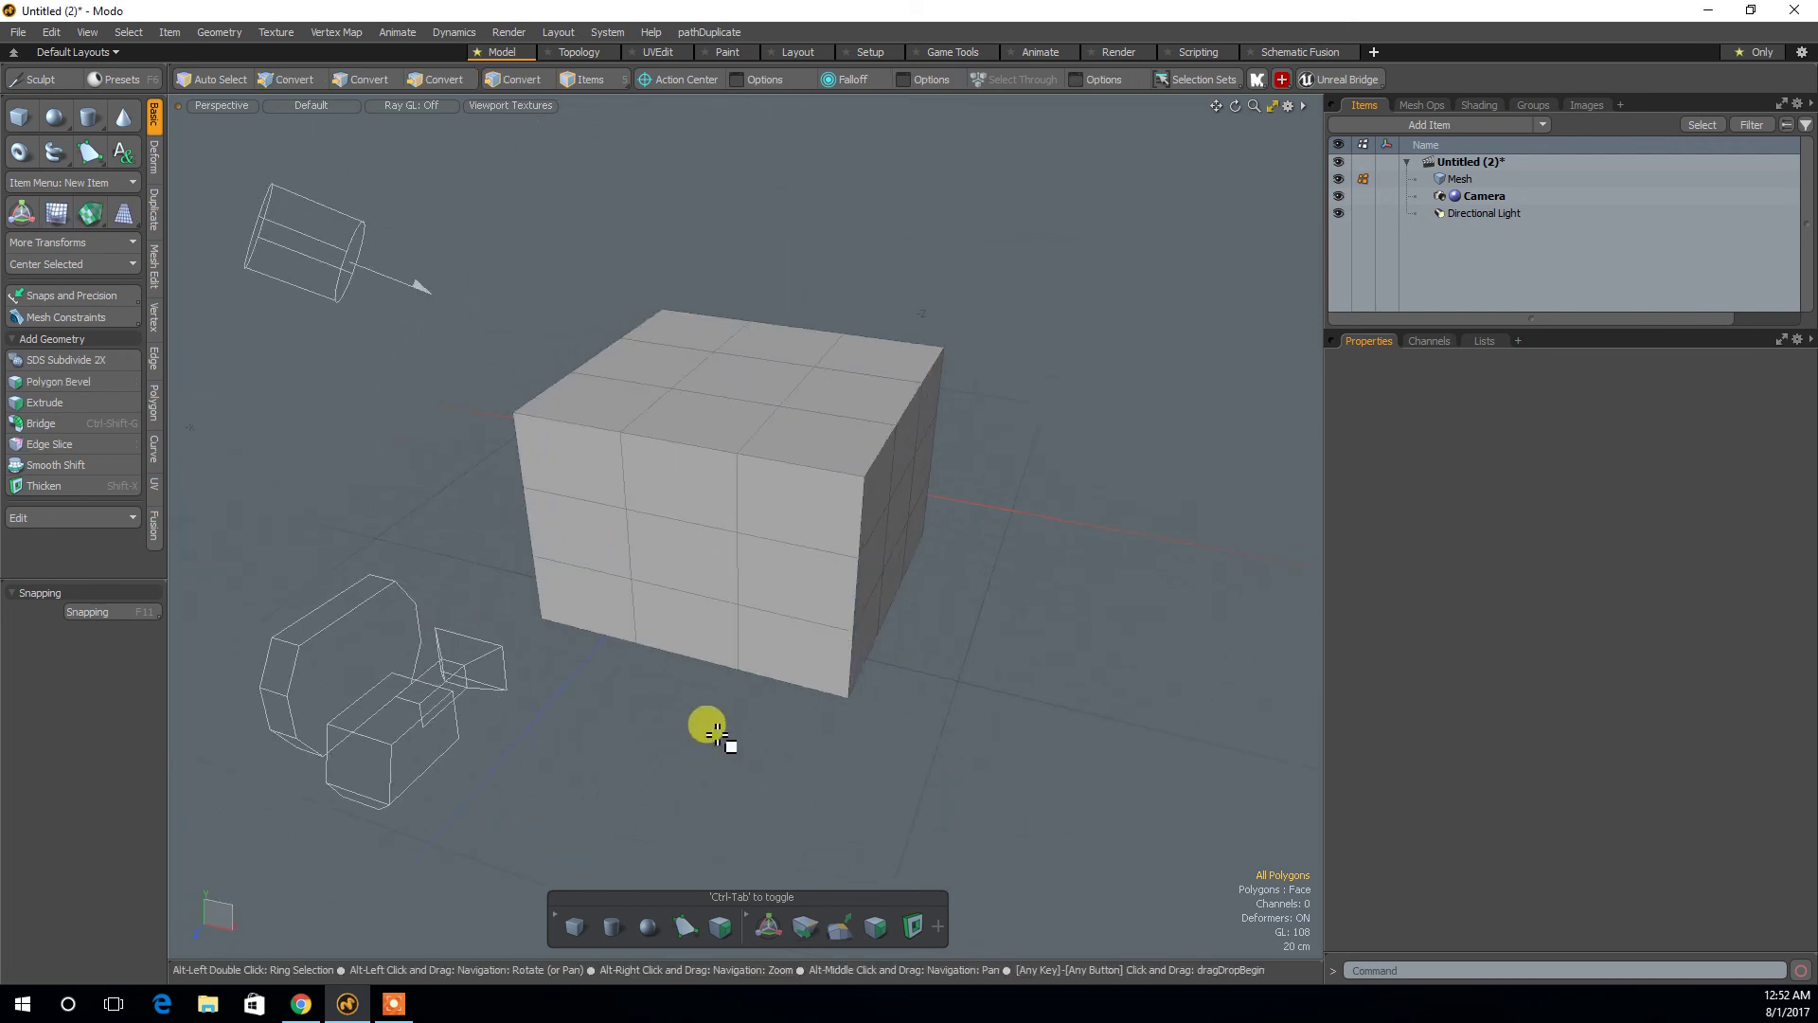
key("F11")
mouse_move(995, 729)
left_mouse_down("alt")
mouse_move(1039, 714)
mouse_move(1022, 730)
left_mouse_up("alt")
right_click_drag(1022, 731, 974, 576, "alt")
left_click_drag(905, 592, 1023, 503, "alt")
right_click_drag(1023, 503, 941, 524, "alt")
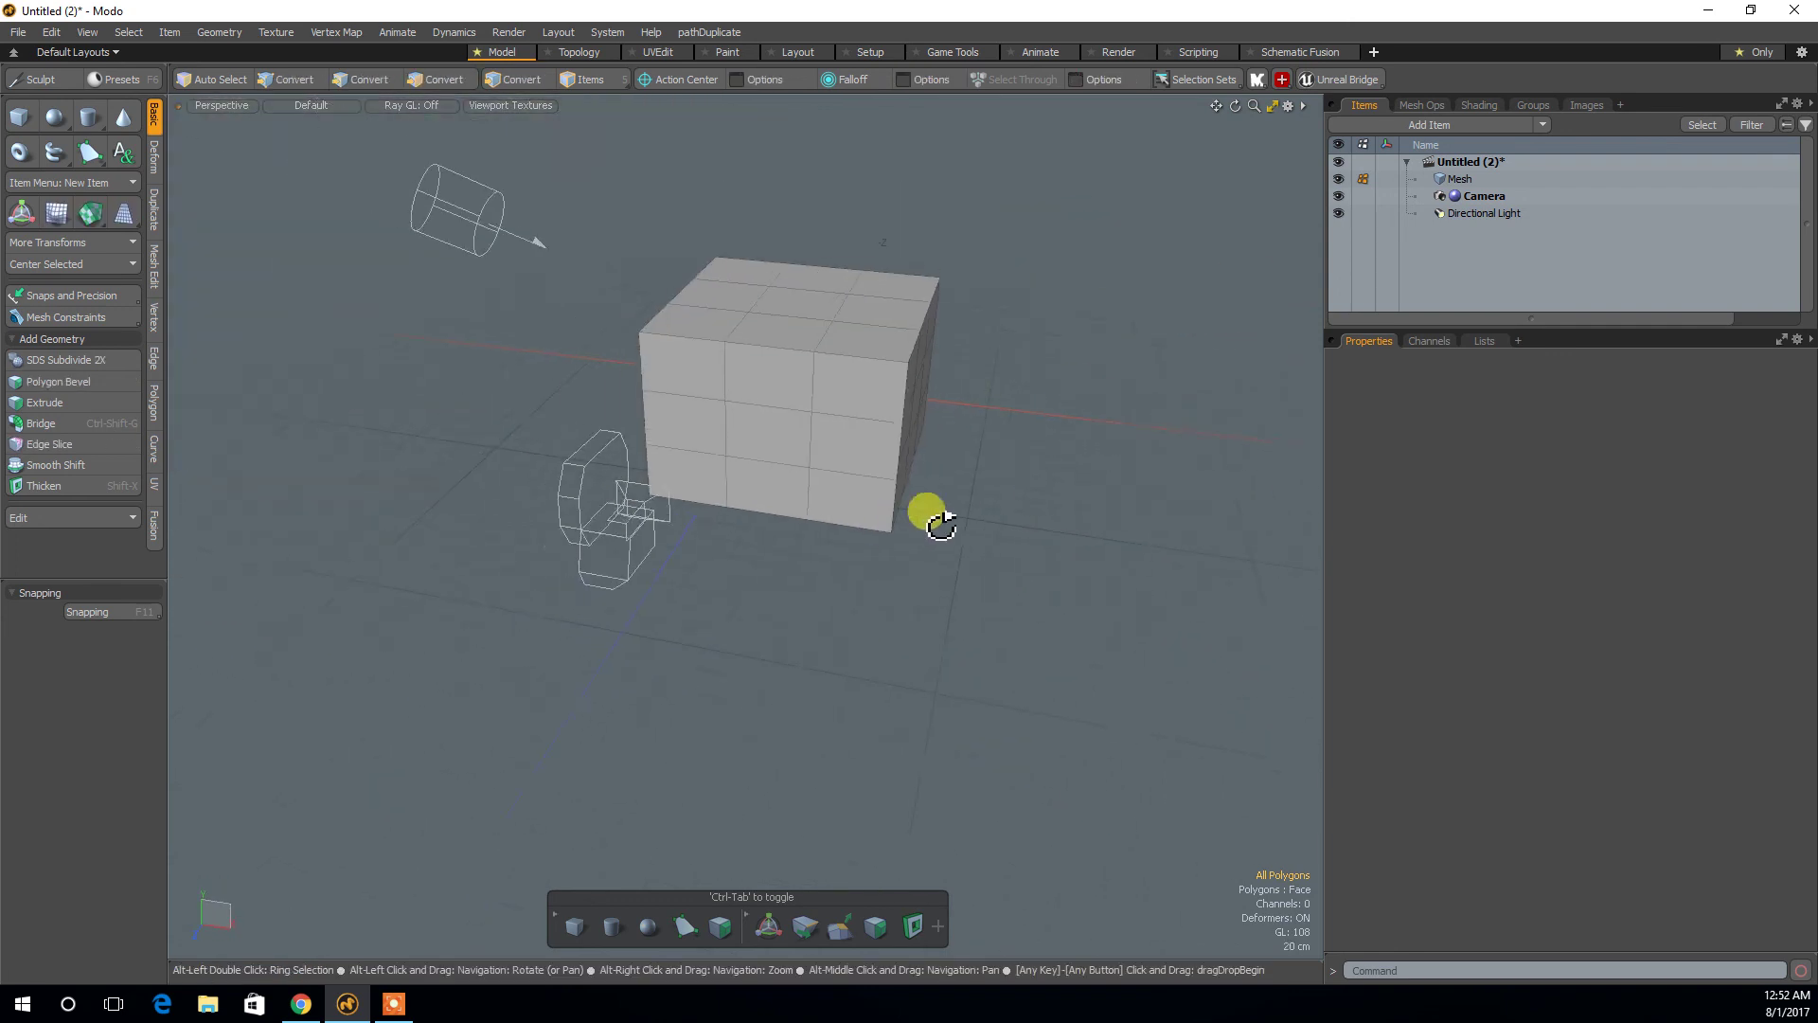
left_click_drag(941, 524, 877, 540, "alt")
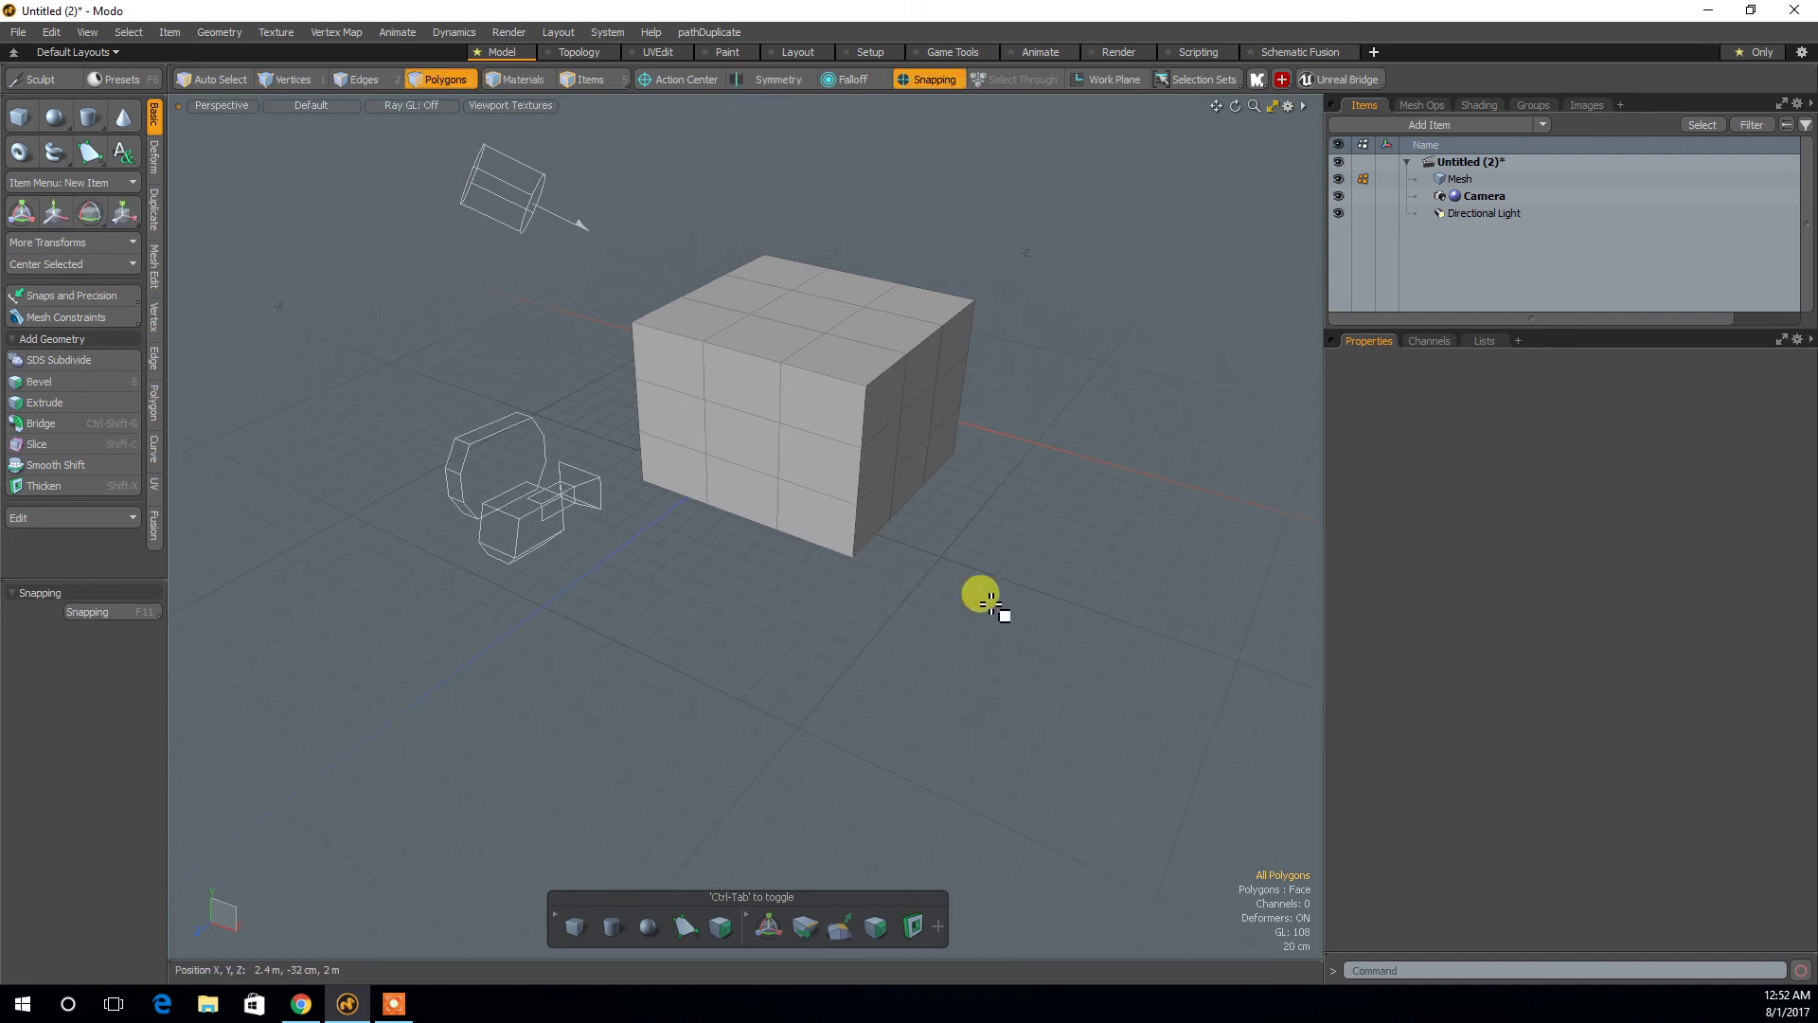
Select all connected polygons of the cube drawn on the ground plane and delete them.
mouse_move(976, 625)
left_mouse_down("alt")
mouse_move(990, 595)
mouse_move(968, 637)
left_mouse_up("alt")
right_click_drag(959, 650, 1018, 616, "alt")
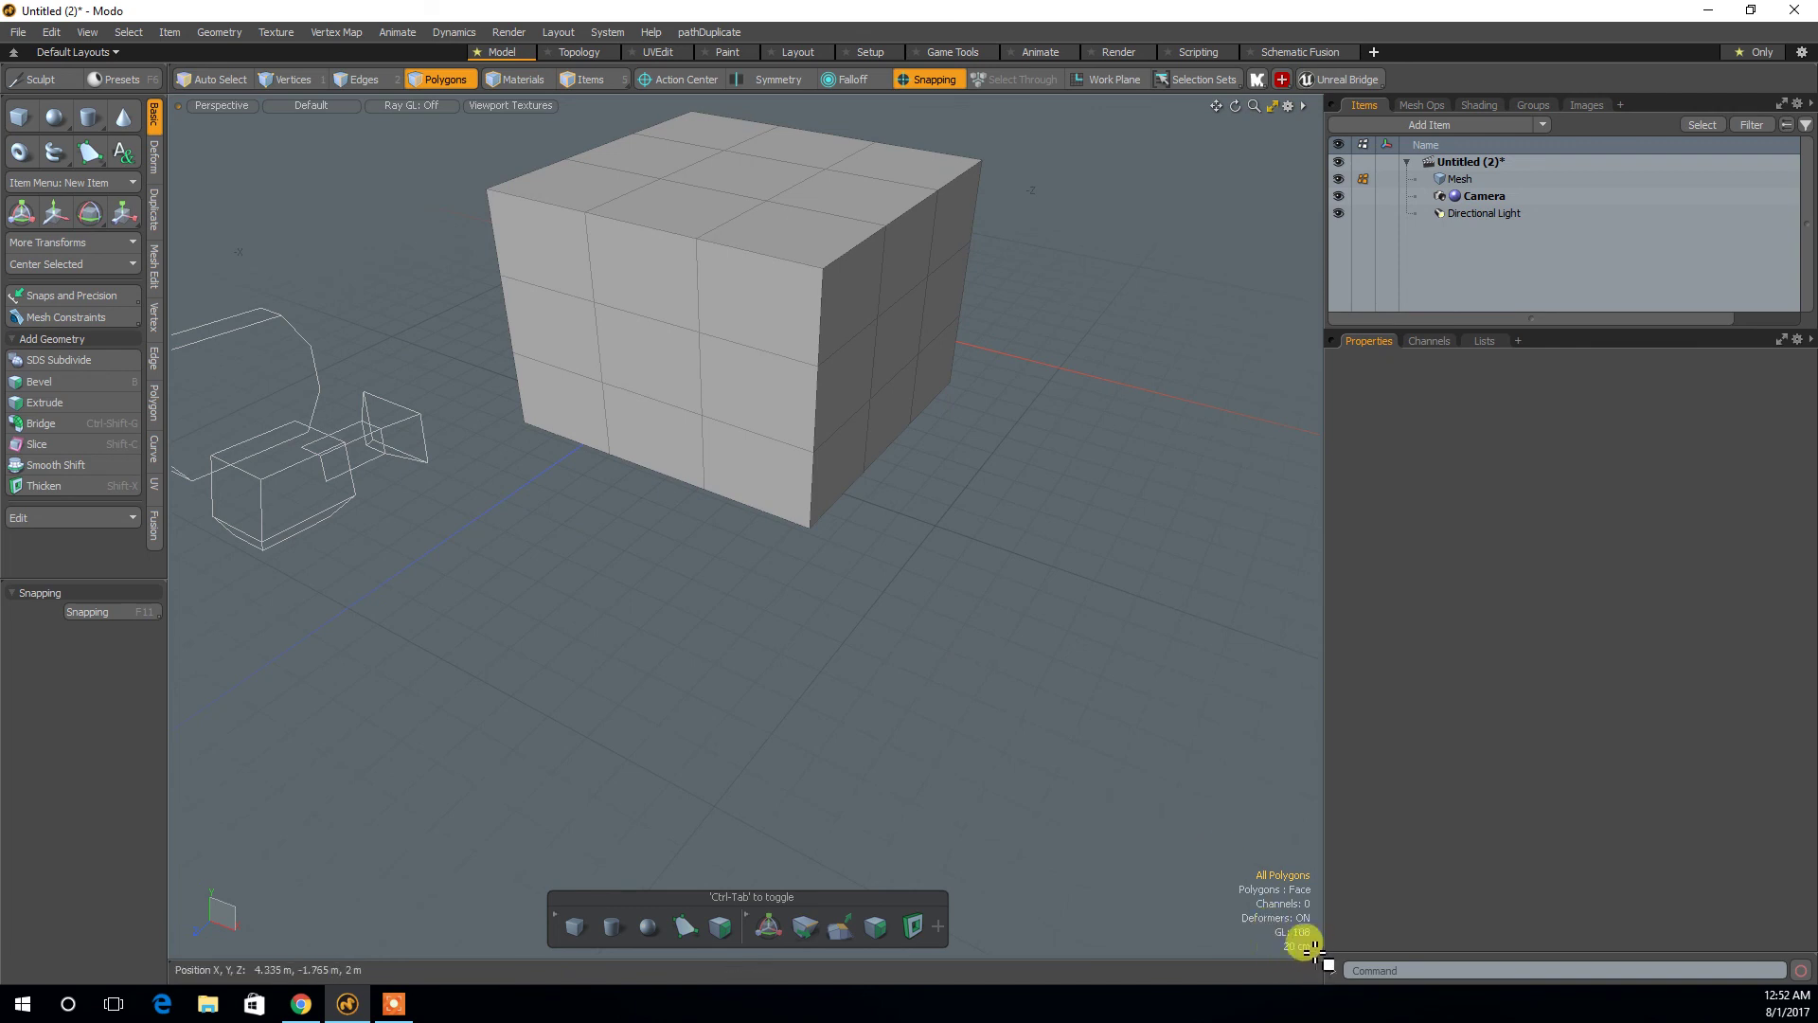
left_click_drag(840, 580, 772, 437, "alt")
double_click(772, 437)
key("Delete")
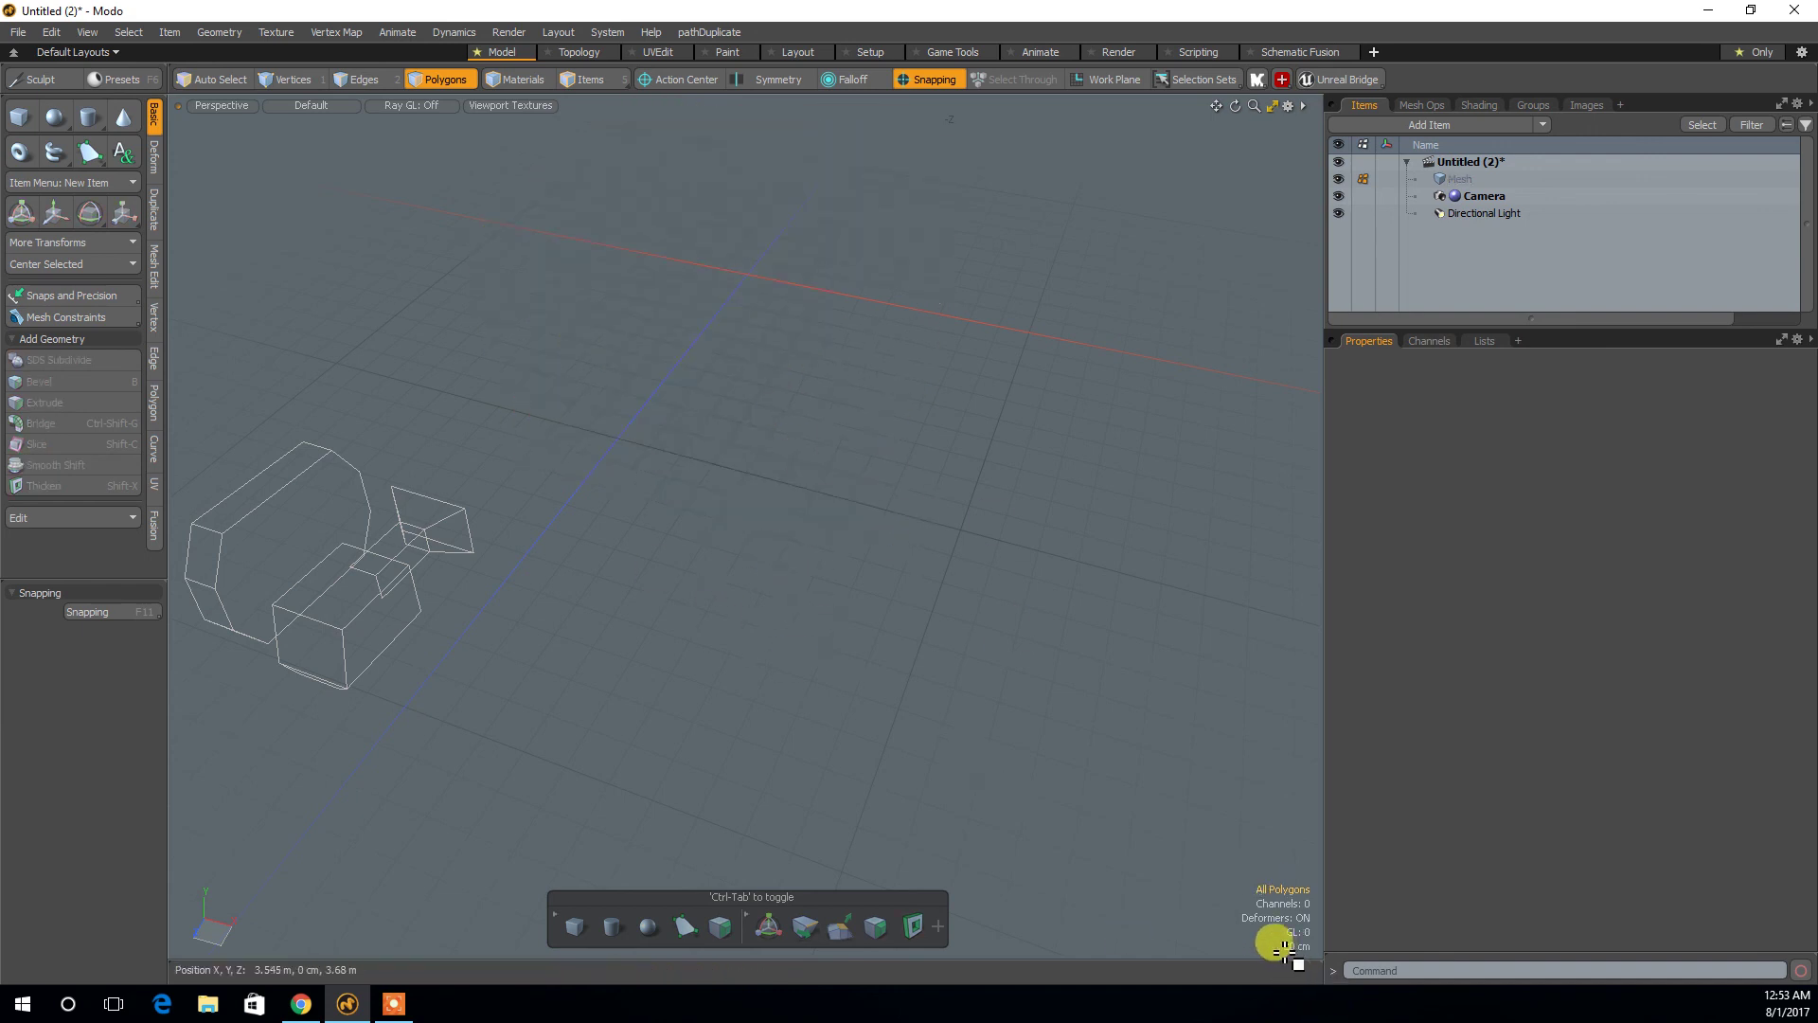
Create a cube numerically at position 0, 0, 0 with a size of 1 m and 3 segments on each axis.
left_click(20, 116)
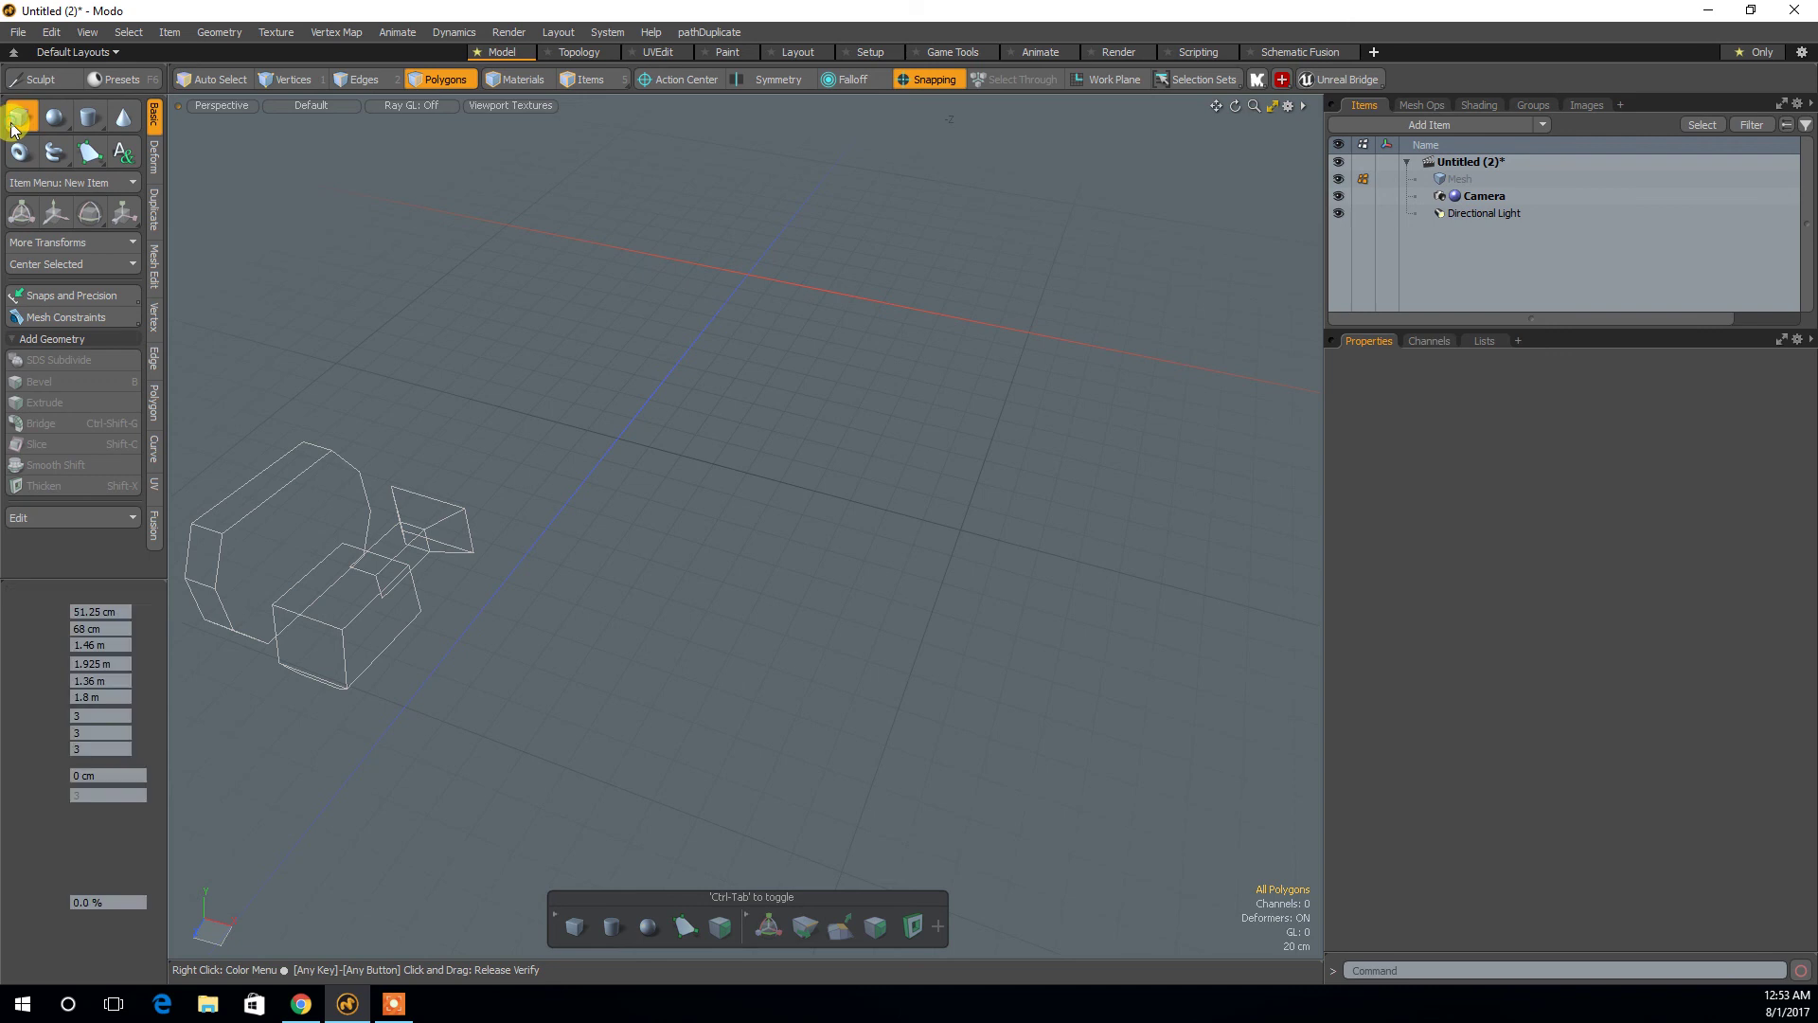
left_click_drag(64, 591, 3, 566)
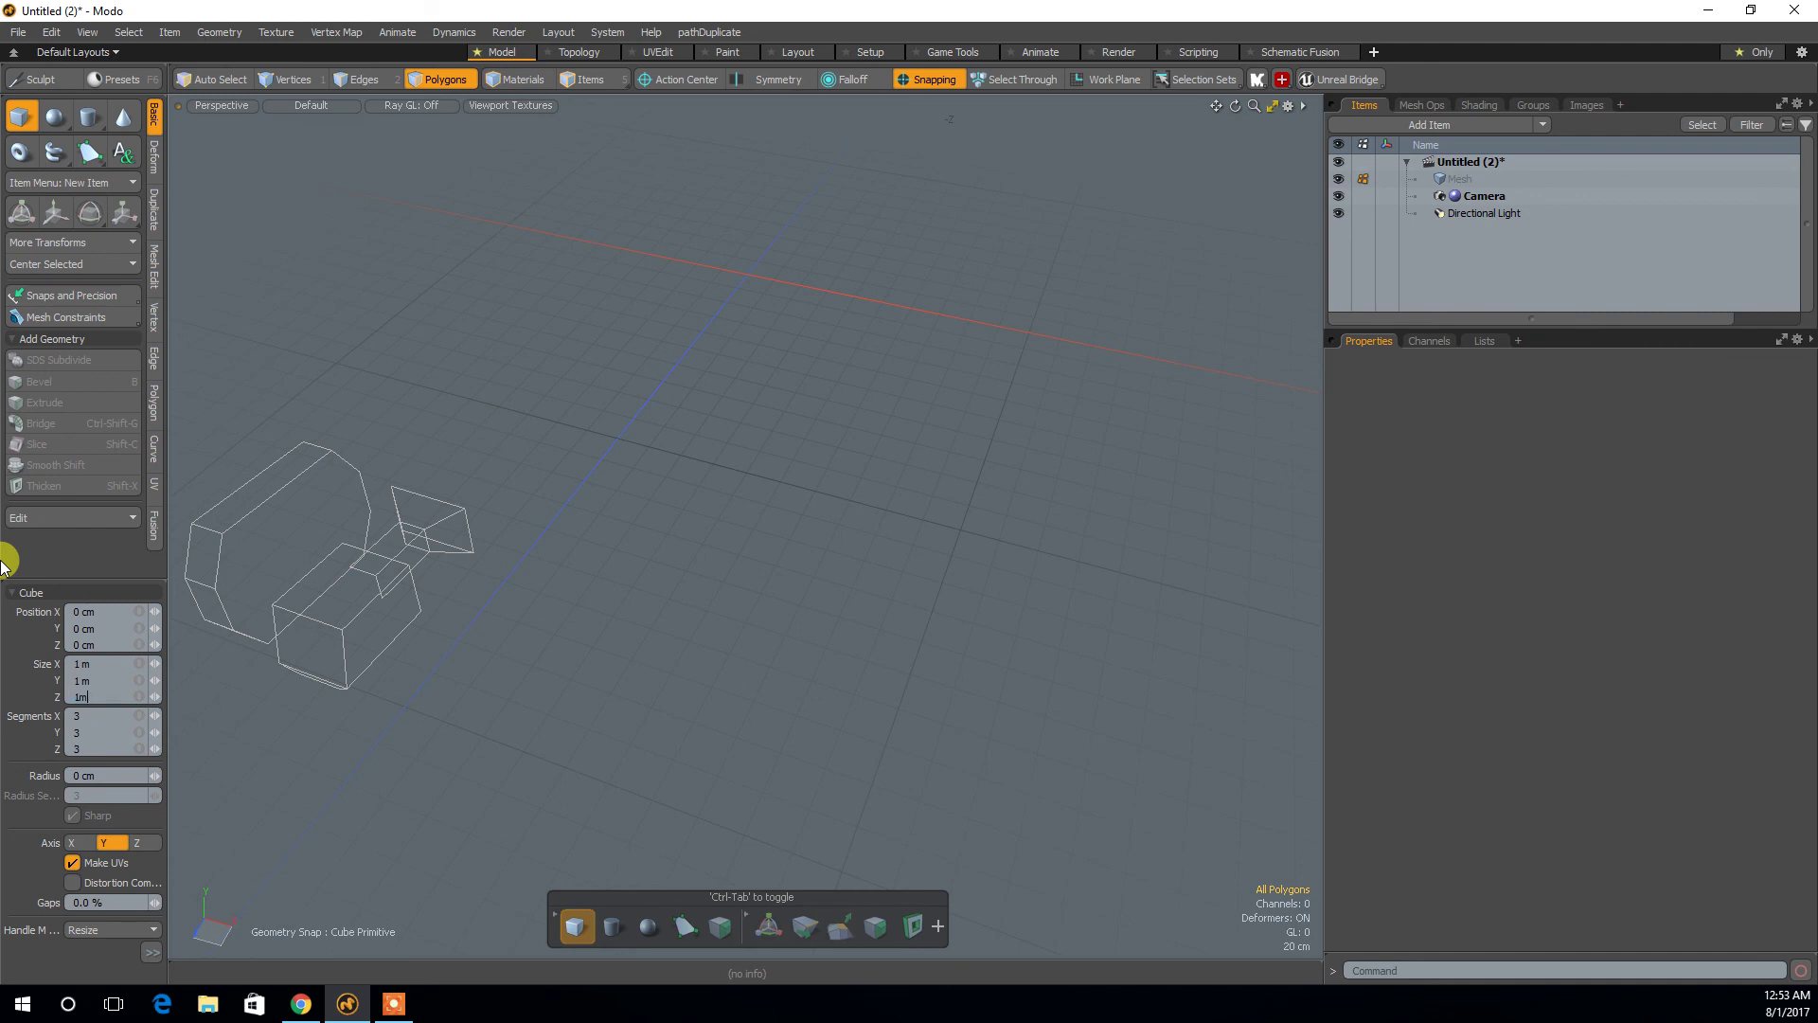
left_click(151, 952)
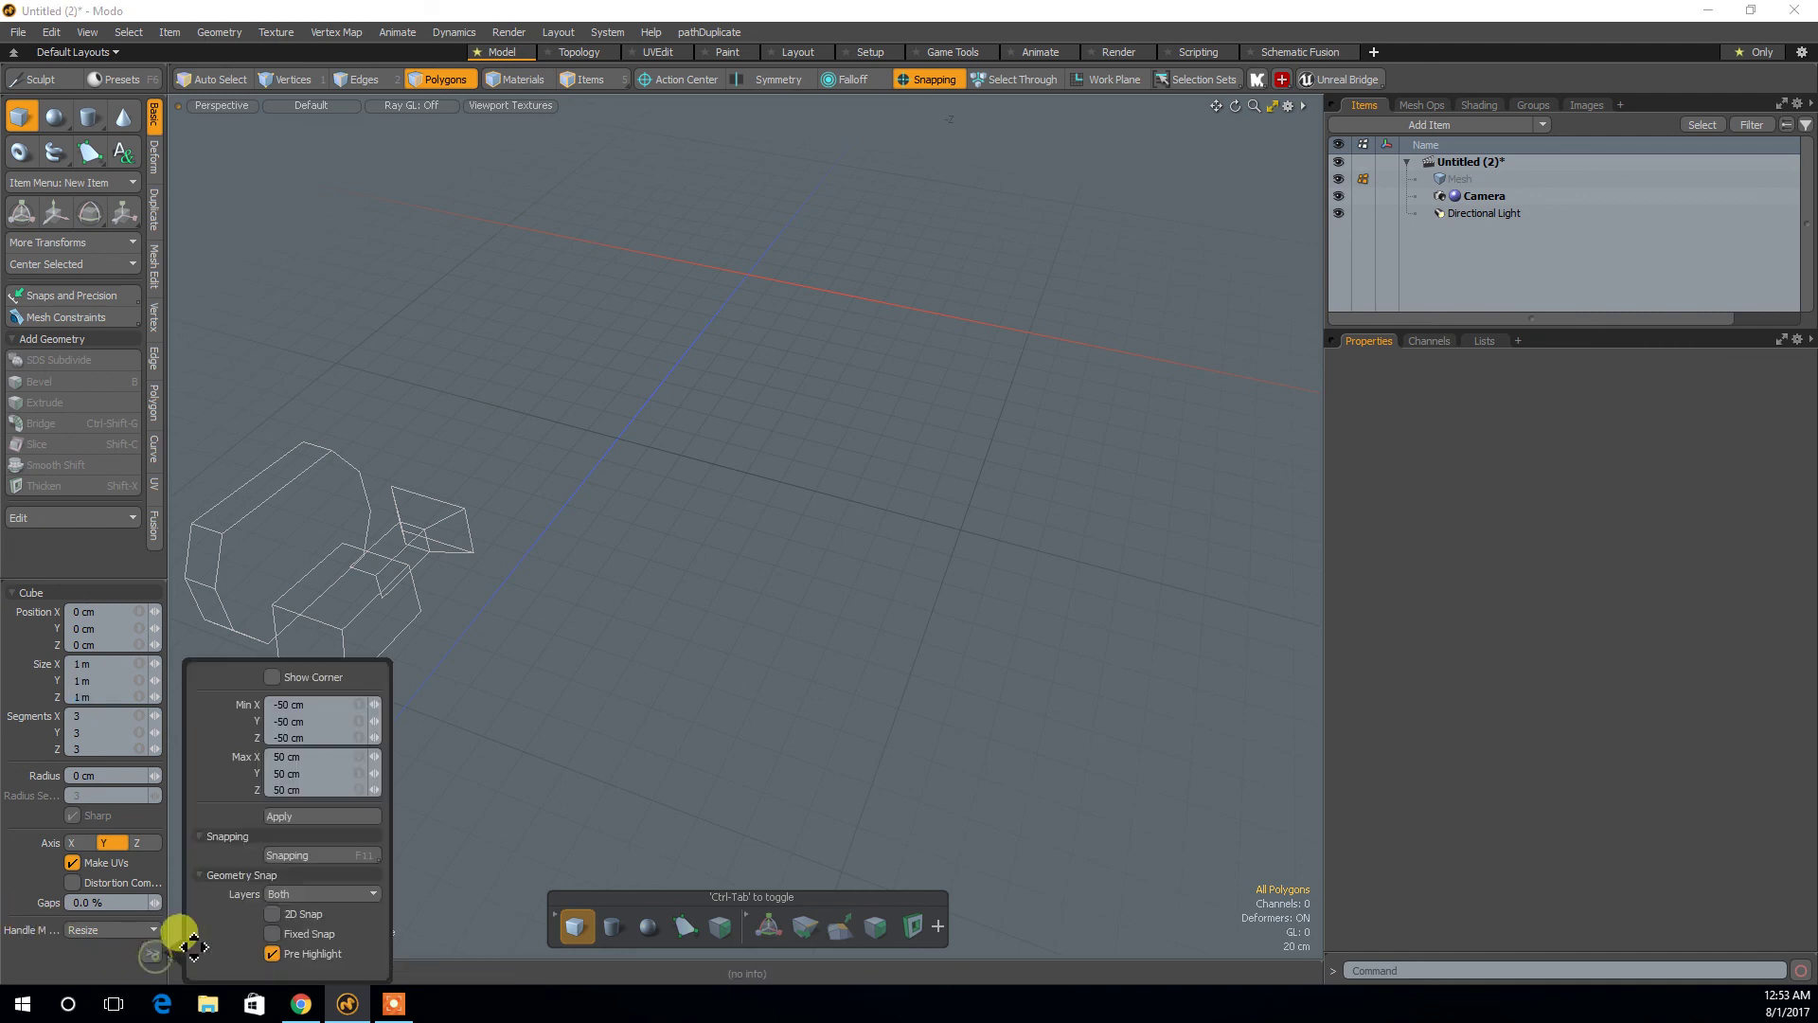
left_click(309, 817)
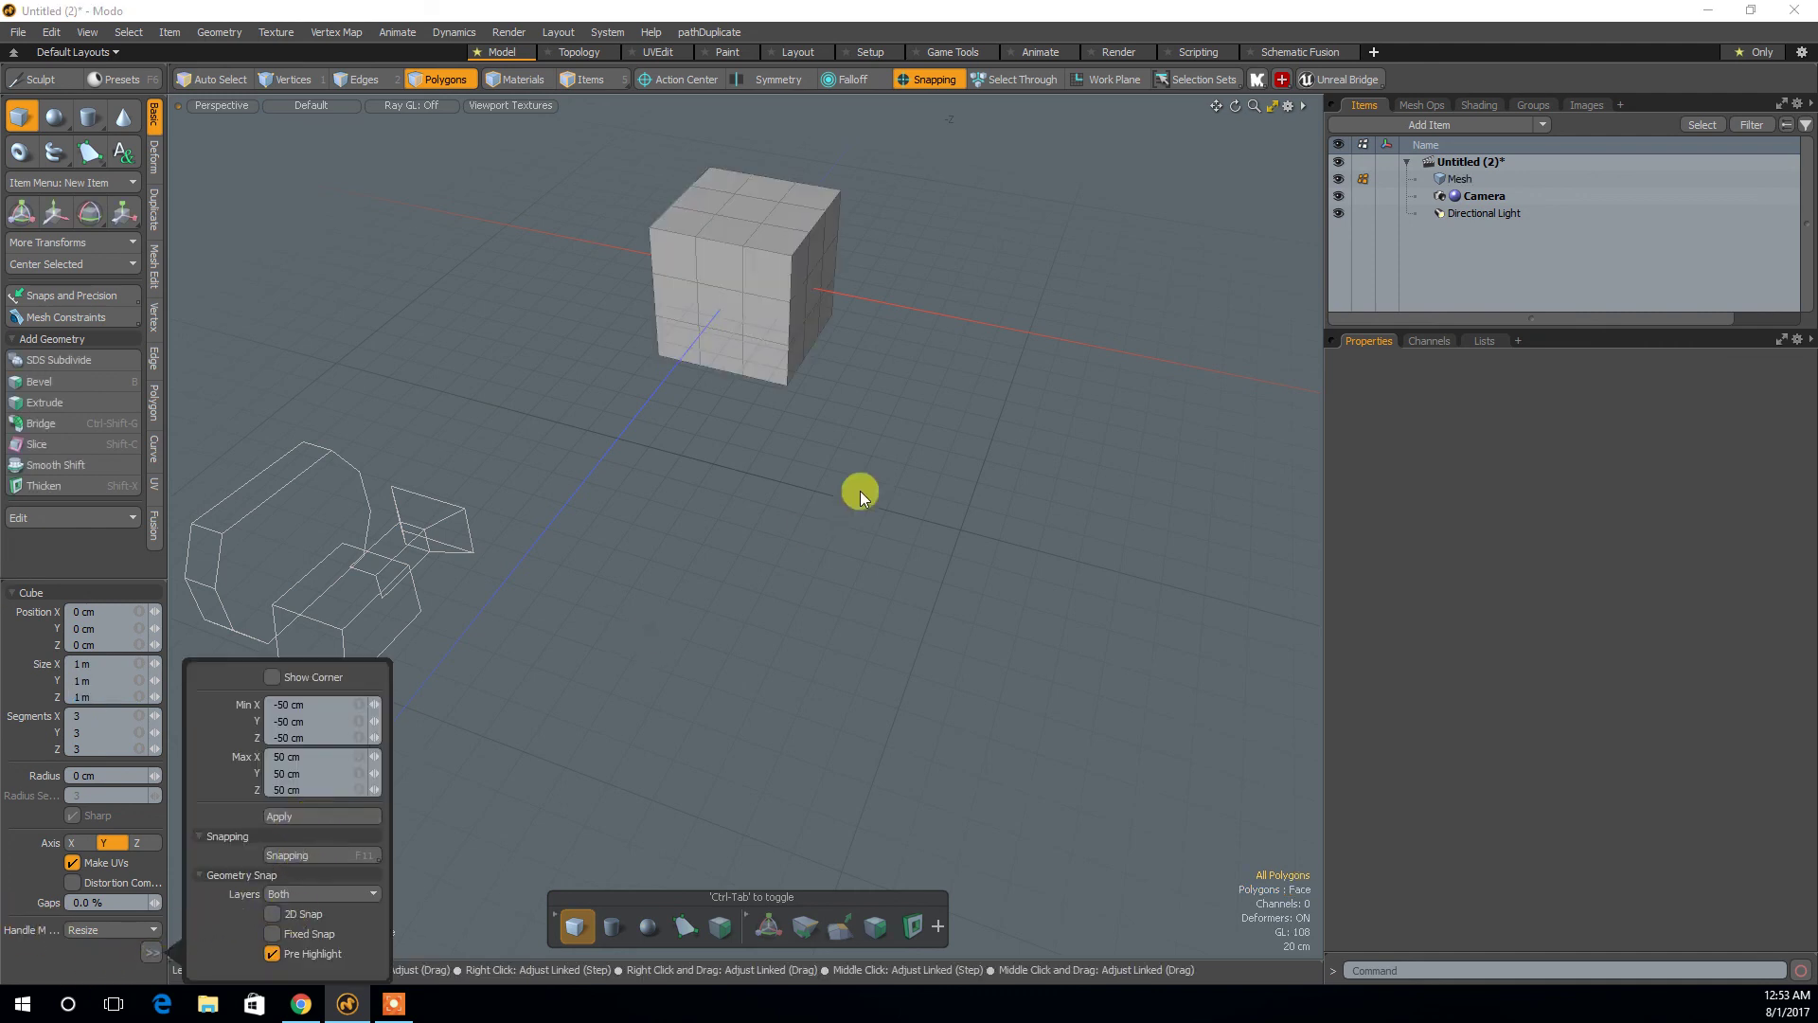
Examine the size of the 1 m cube relative to the ground grid from several angles and distances.
right_click_drag(791, 333, 856, 499, "alt")
middle_click_drag(861, 368, 891, 473, "alt")
right_click_drag(860, 482, 865, 265, "alt")
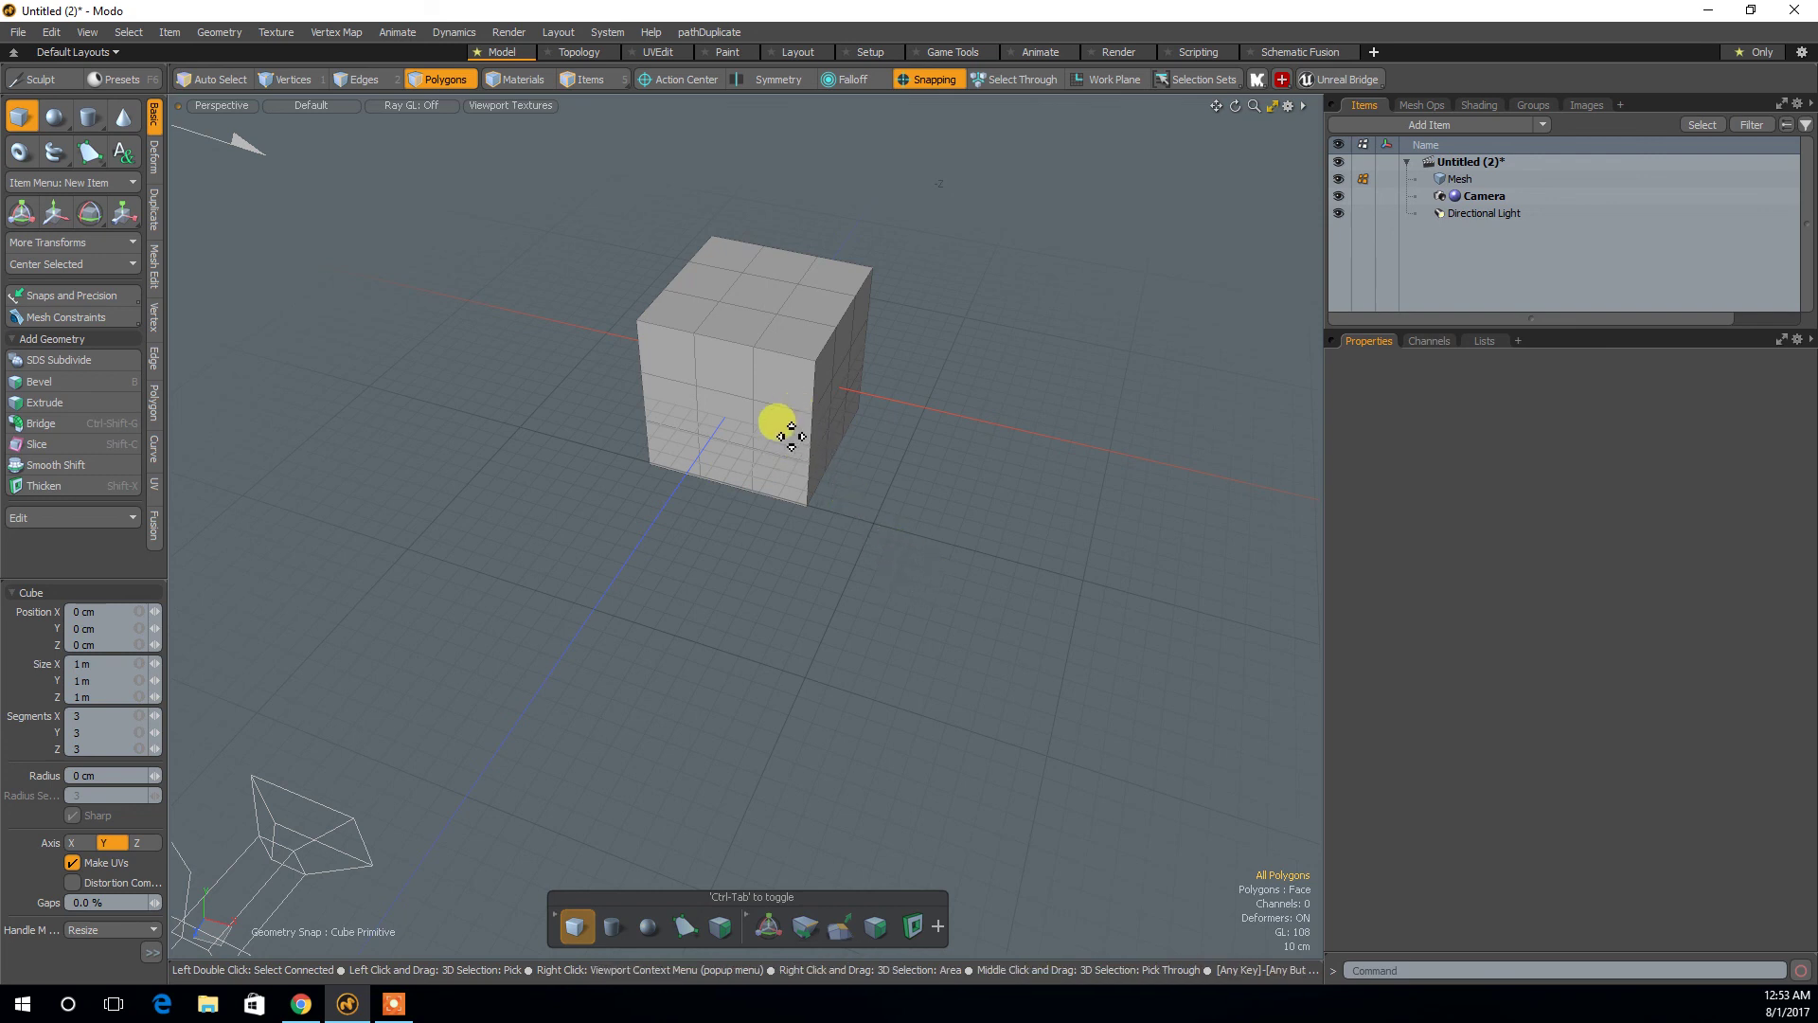
left_click_drag(742, 502, 763, 528, "alt")
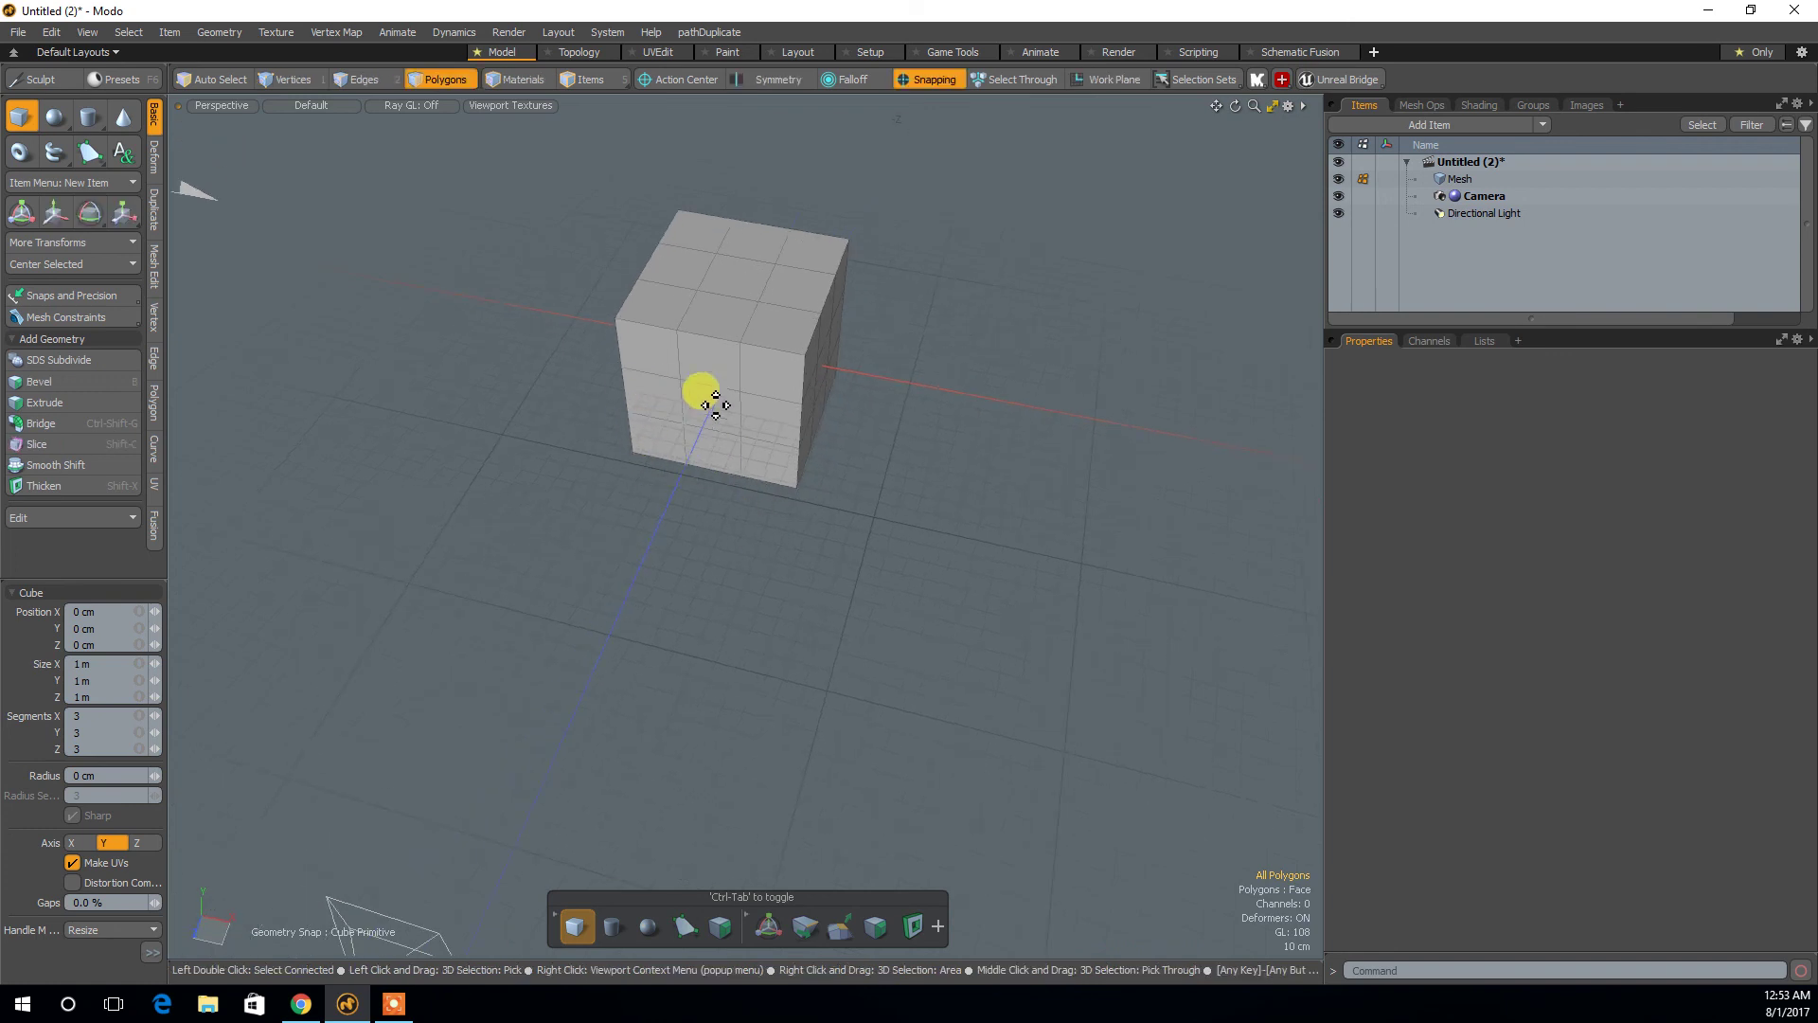
left_click_drag(786, 447, 924, 513, "alt")
middle_click_drag(923, 512, 930, 632, "alt")
right_click_drag(930, 633, 750, 772, "alt")
mouse_move(913, 668)
left_mouse_down("alt")
mouse_move(909, 588)
mouse_move(905, 667)
left_mouse_up("alt")
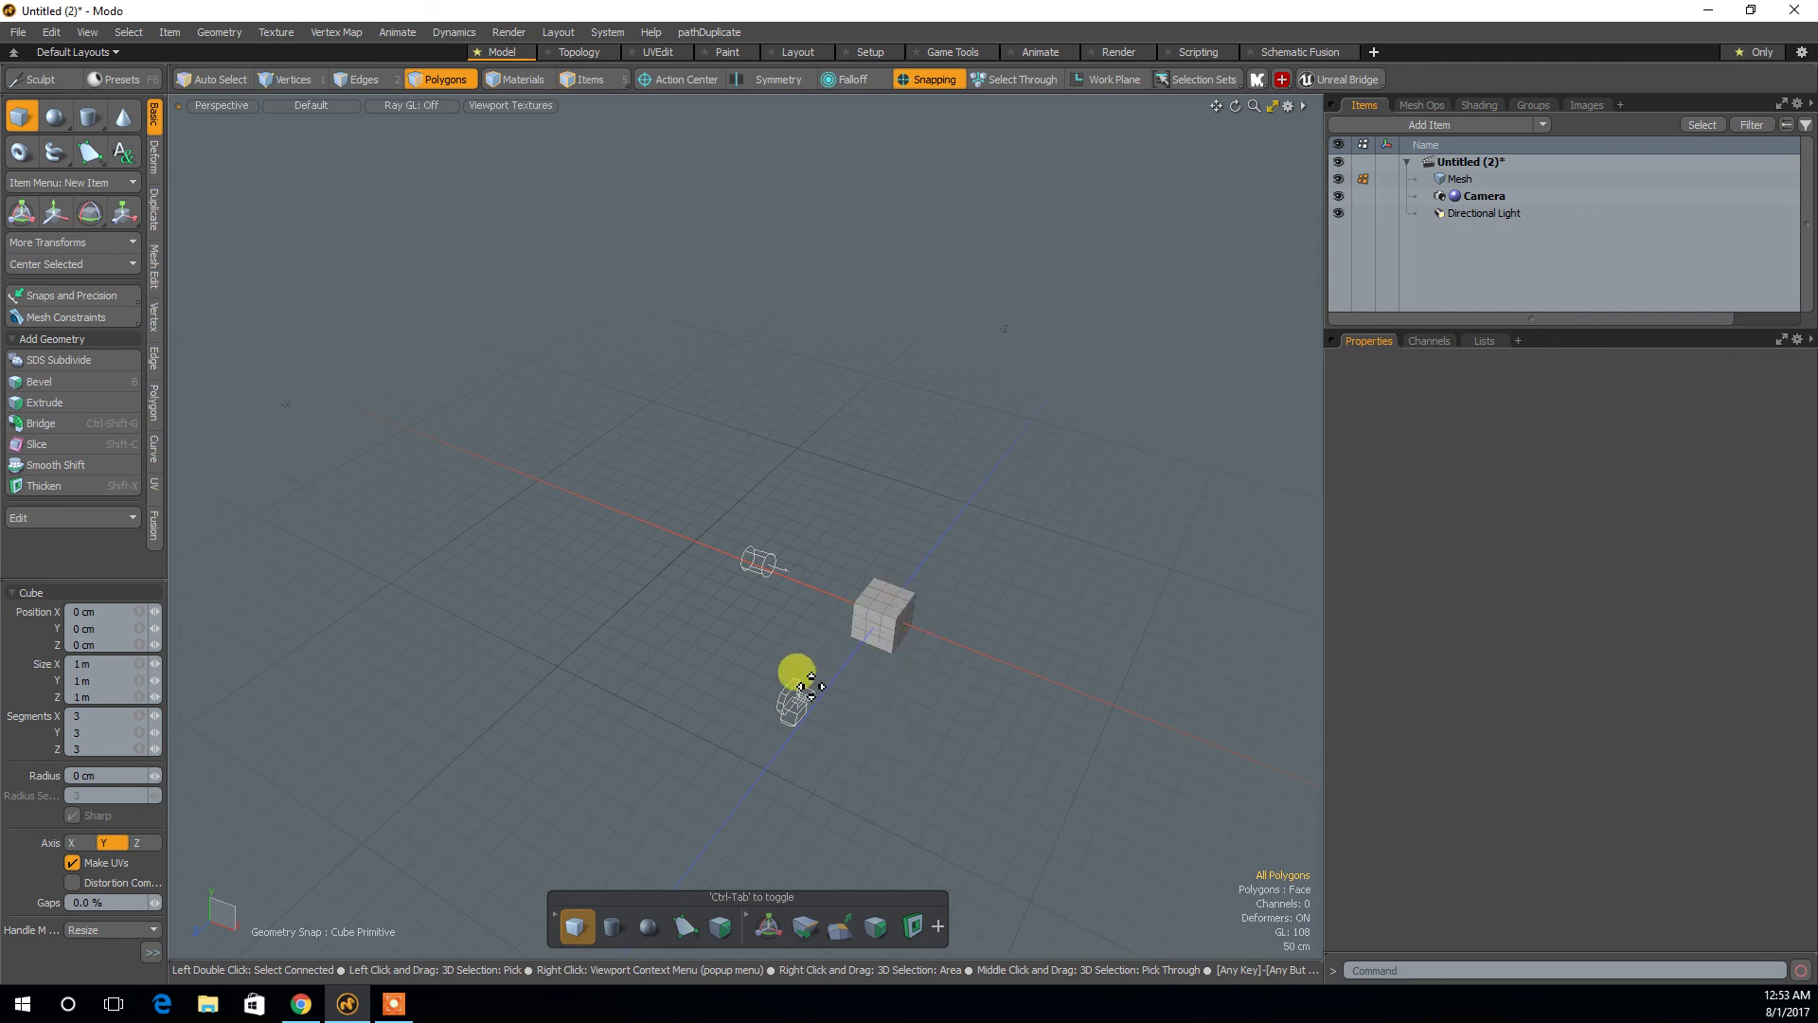
left_click_drag(974, 611, 958, 512, "alt")
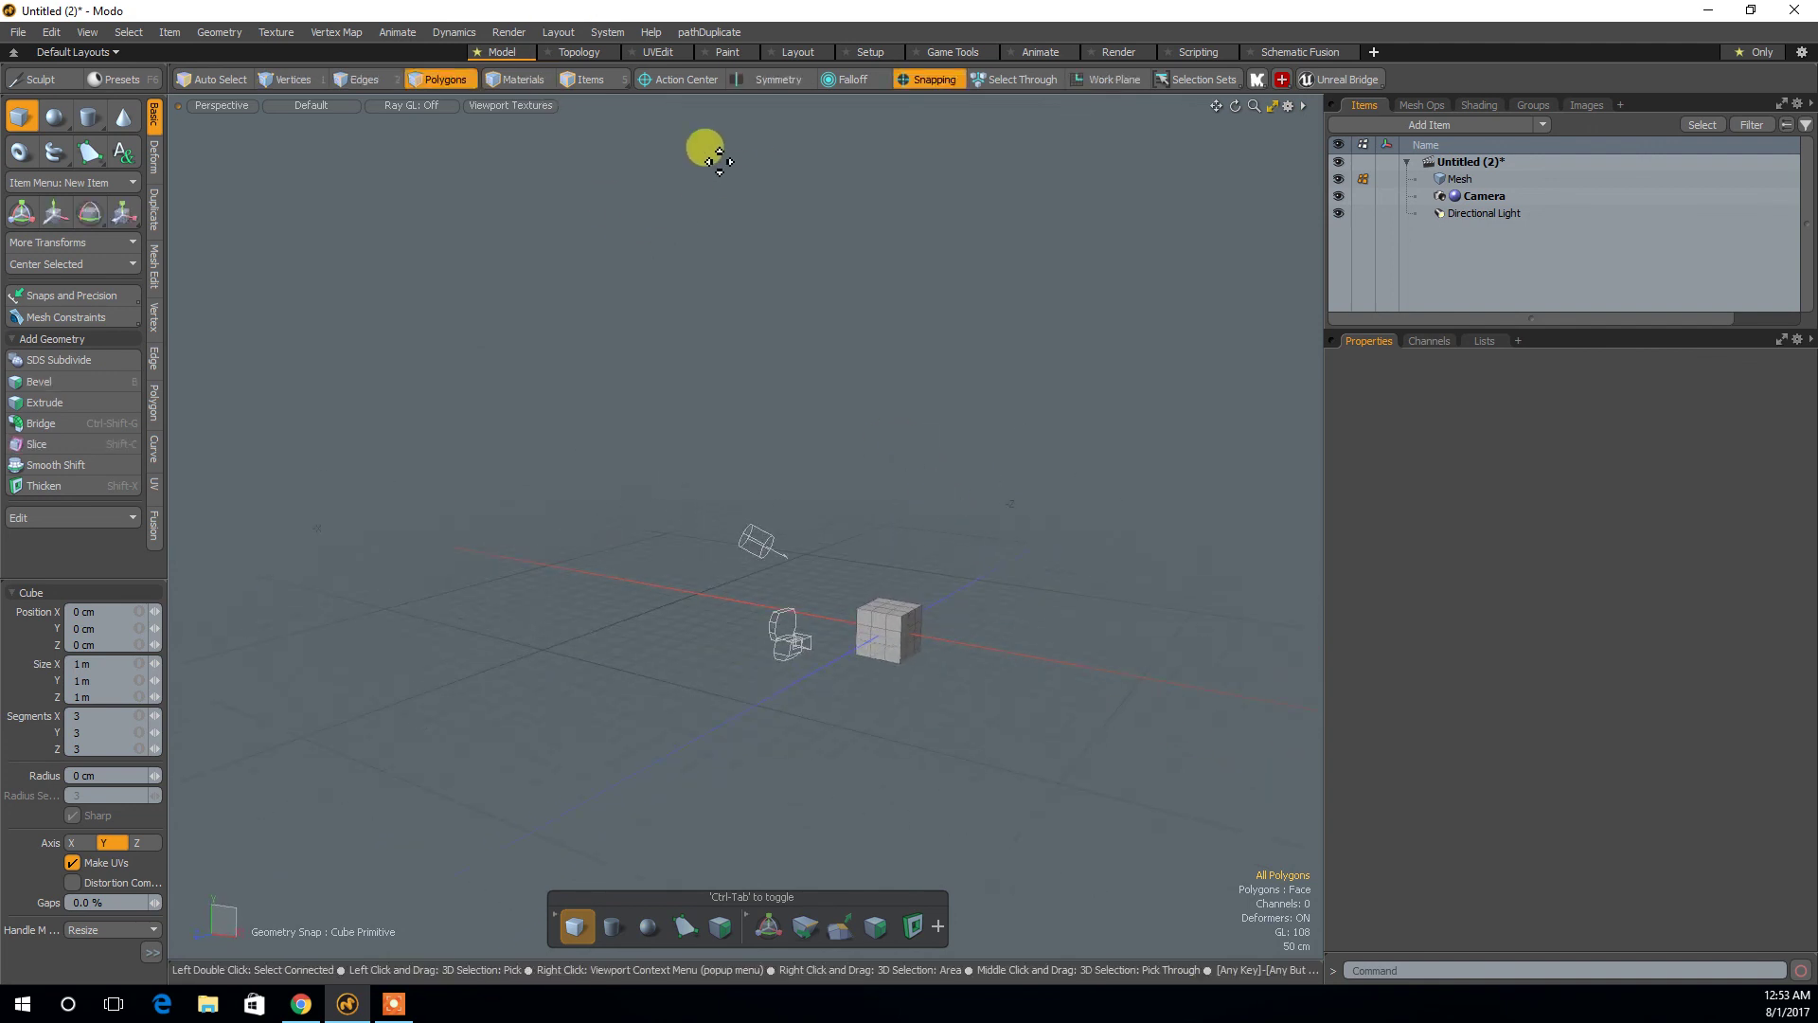
Switch to the Layout workspace and add the BaseSculpt Male mesh from the Human mesh presets to the scene.
left_click(803, 53)
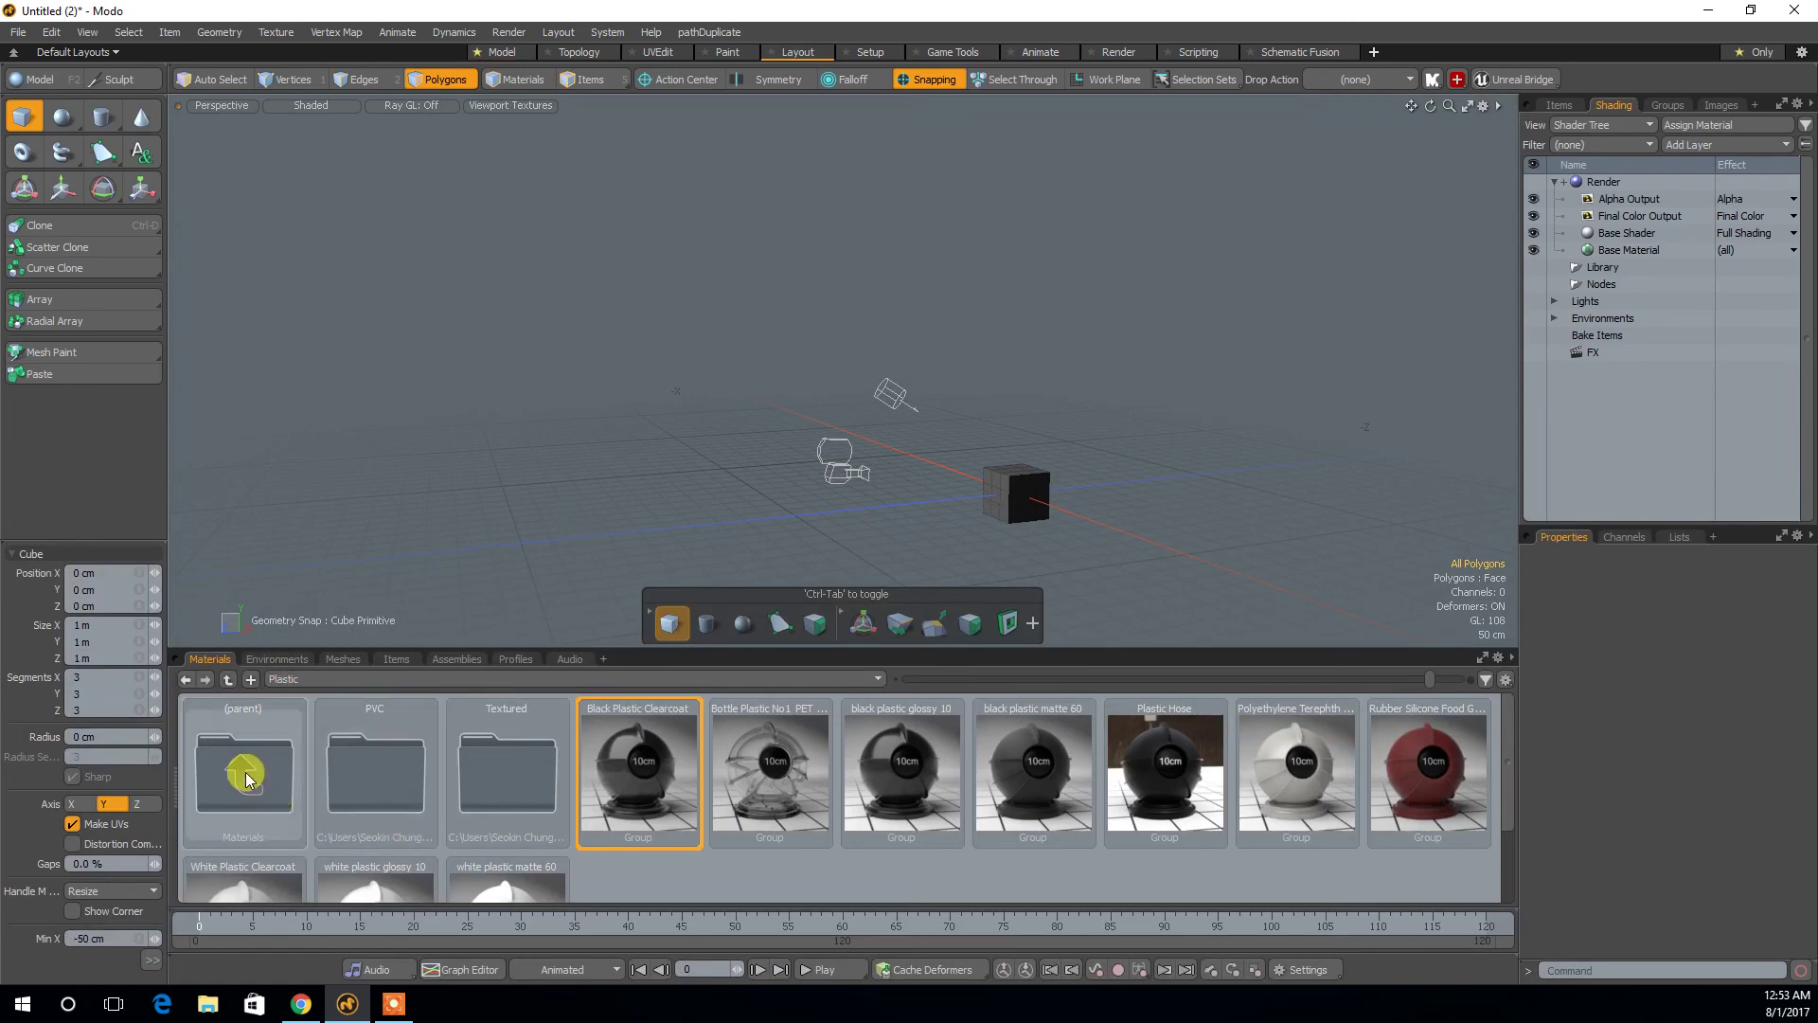
left_click(343, 659)
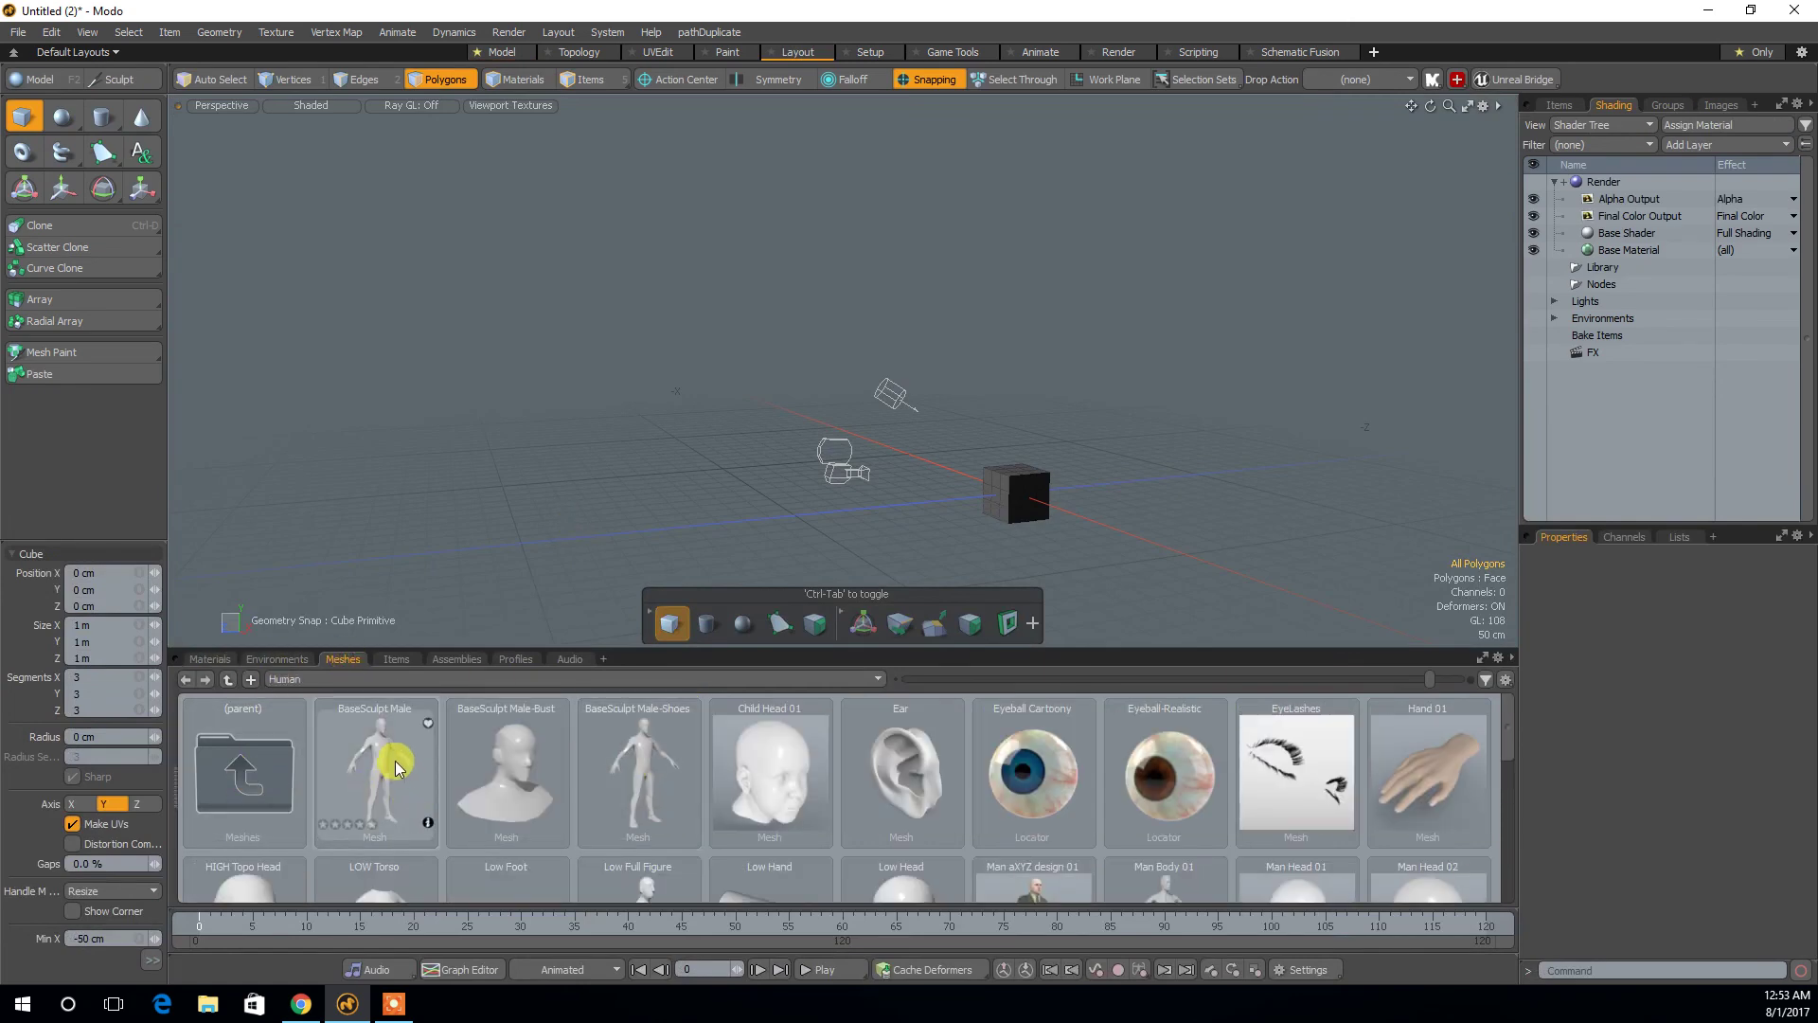
double_click(390, 758)
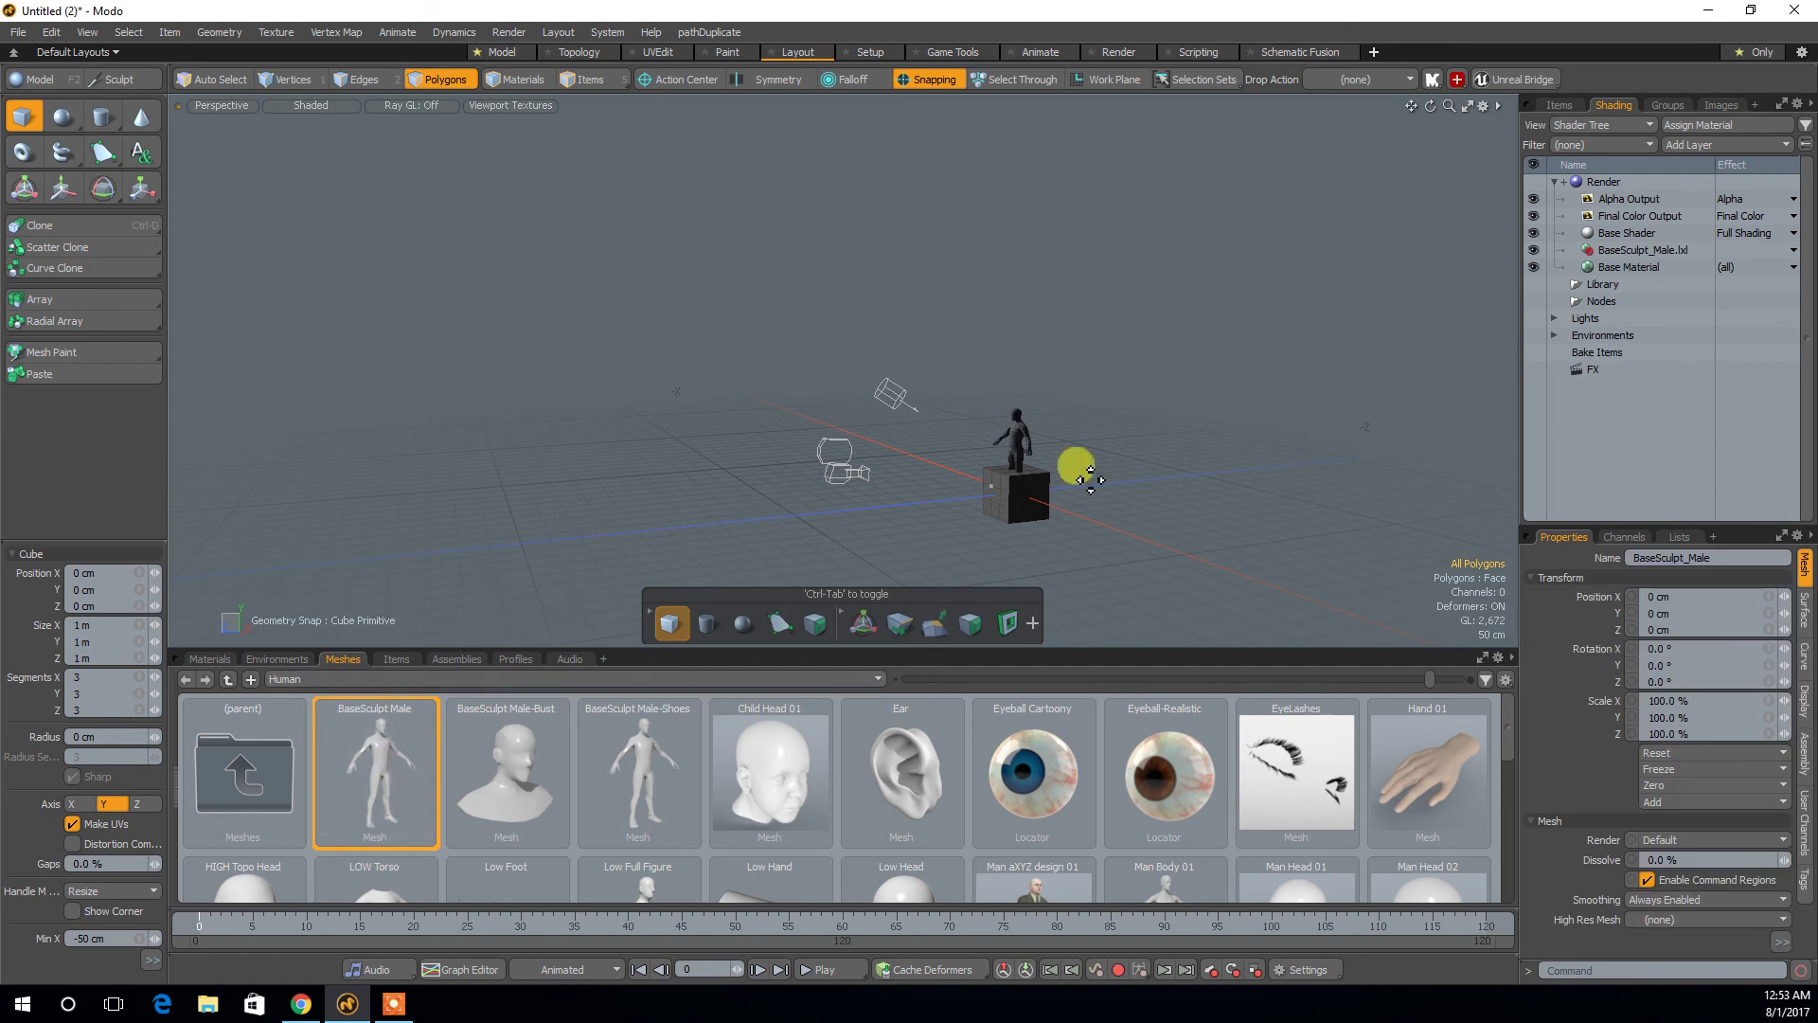
left_click_drag(1076, 458, 1118, 540, "alt")
Return to the Model workspace, drop the Cube tool and move the whole male figure to -1.12 m in X beside the cube.
left_click(502, 52)
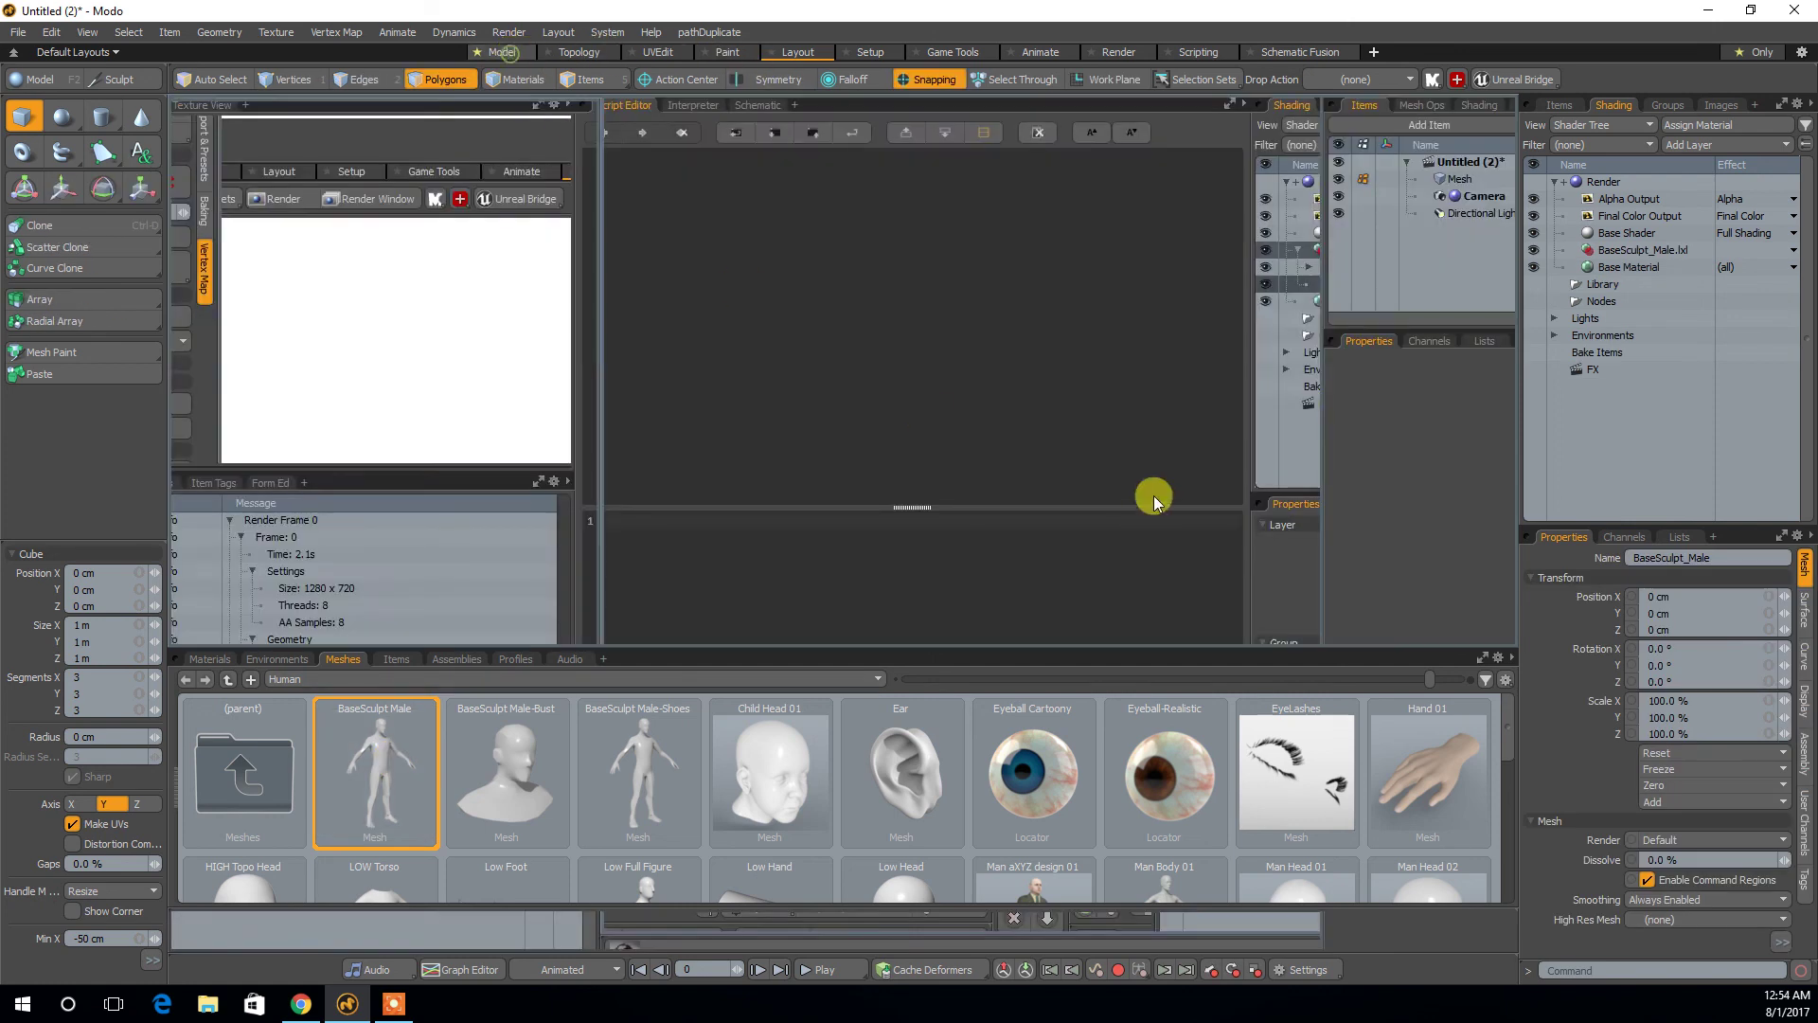
left_click_drag(966, 549, 743, 552, "alt")
key("q")
double_click(898, 549)
key("w")
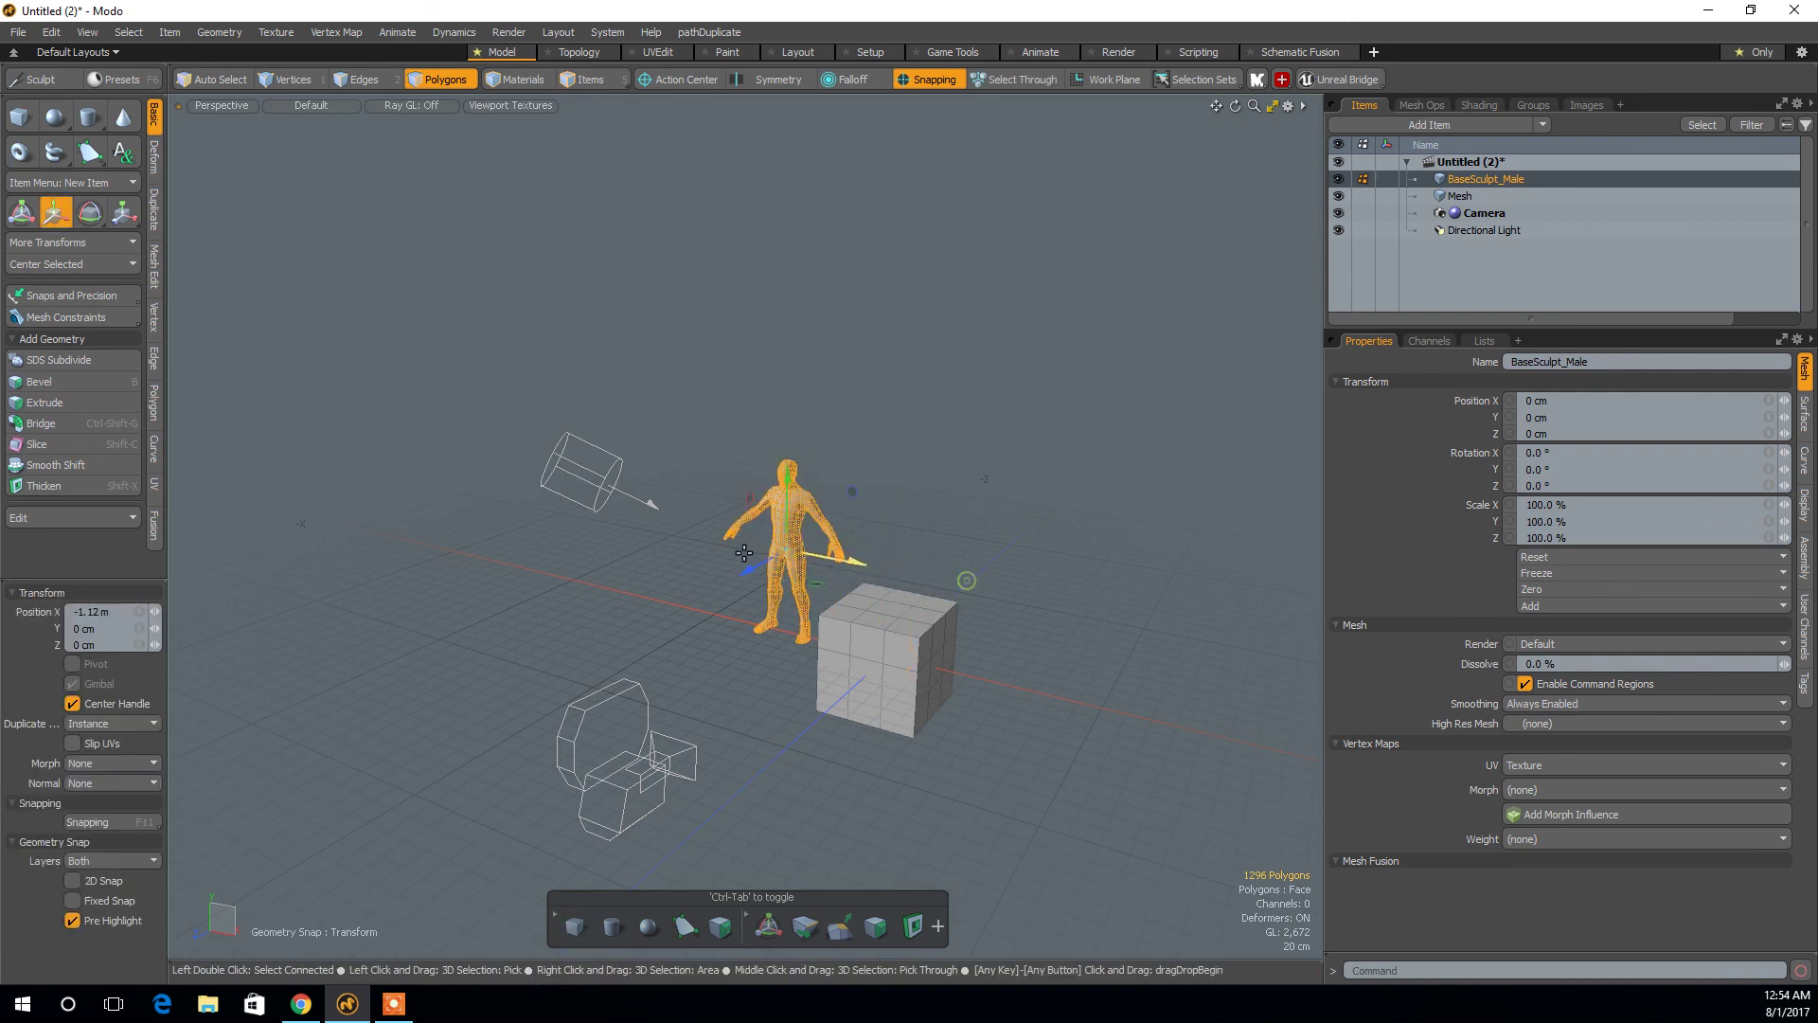
Compare the male figure's height with the cube in the Left view, then in the Perspective view.
left_click_drag(877, 606, 948, 630, "alt")
key("ctrl+space")
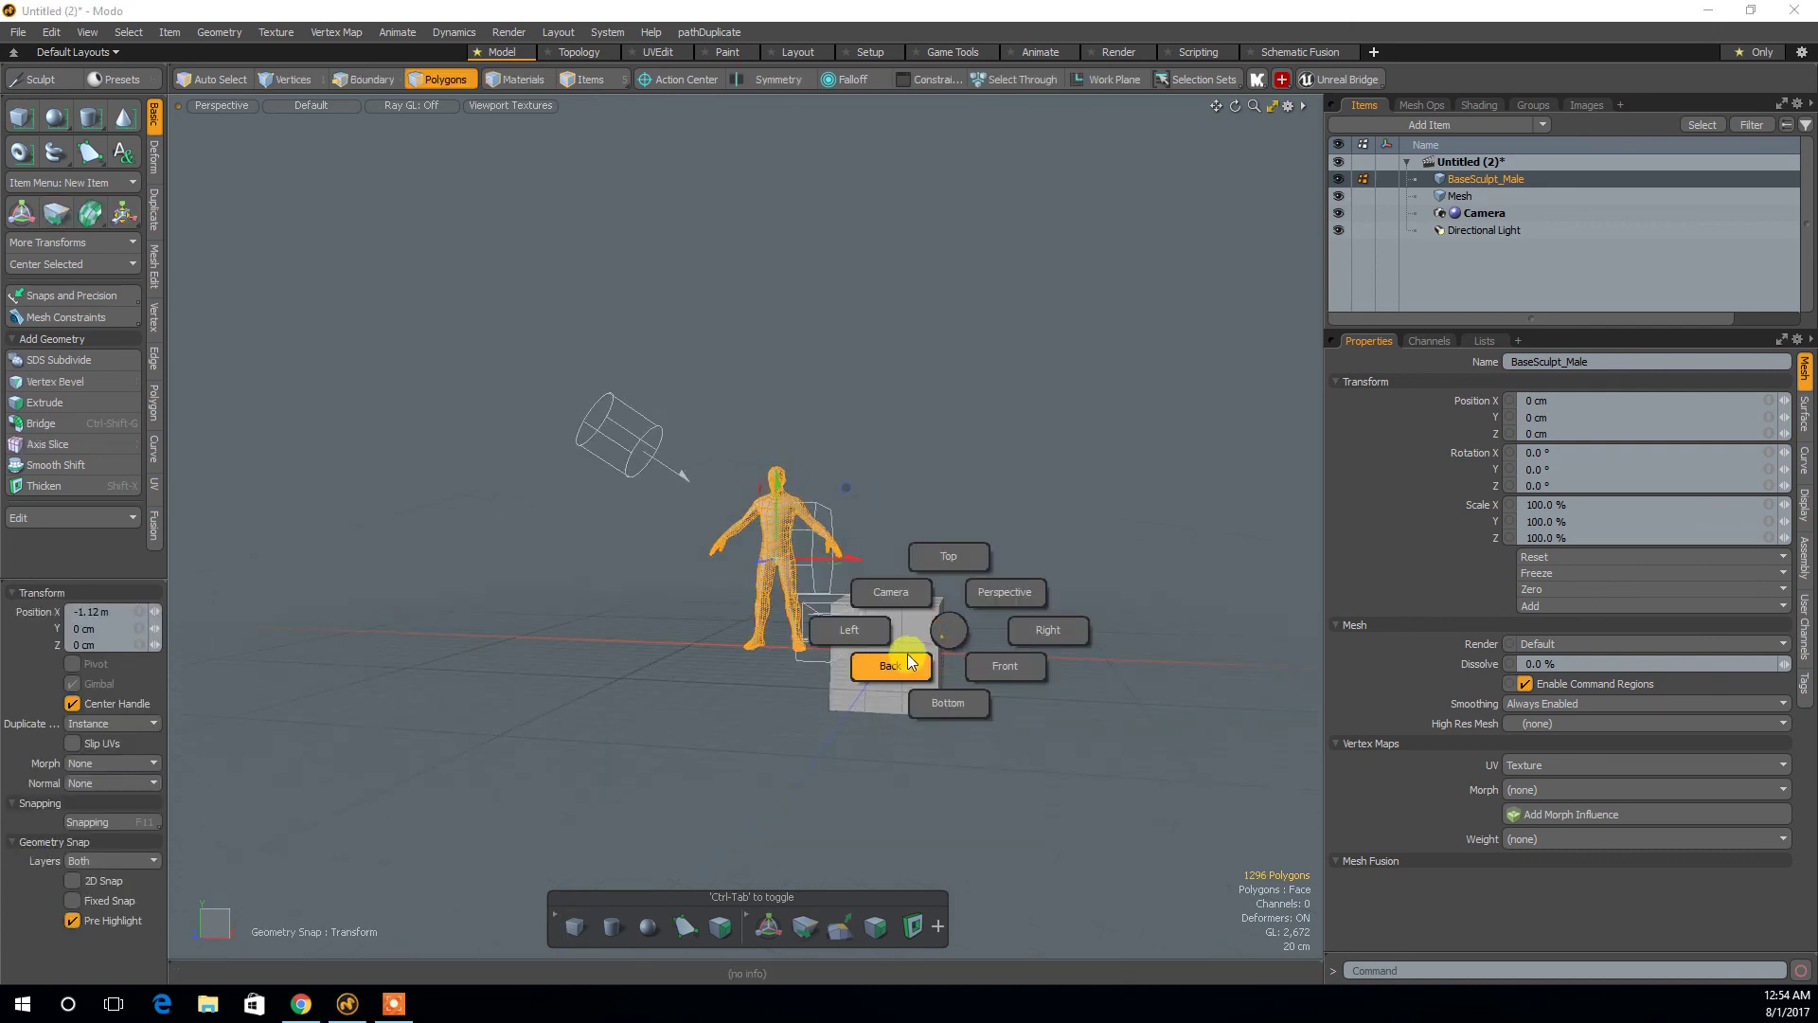
left_click(836, 631)
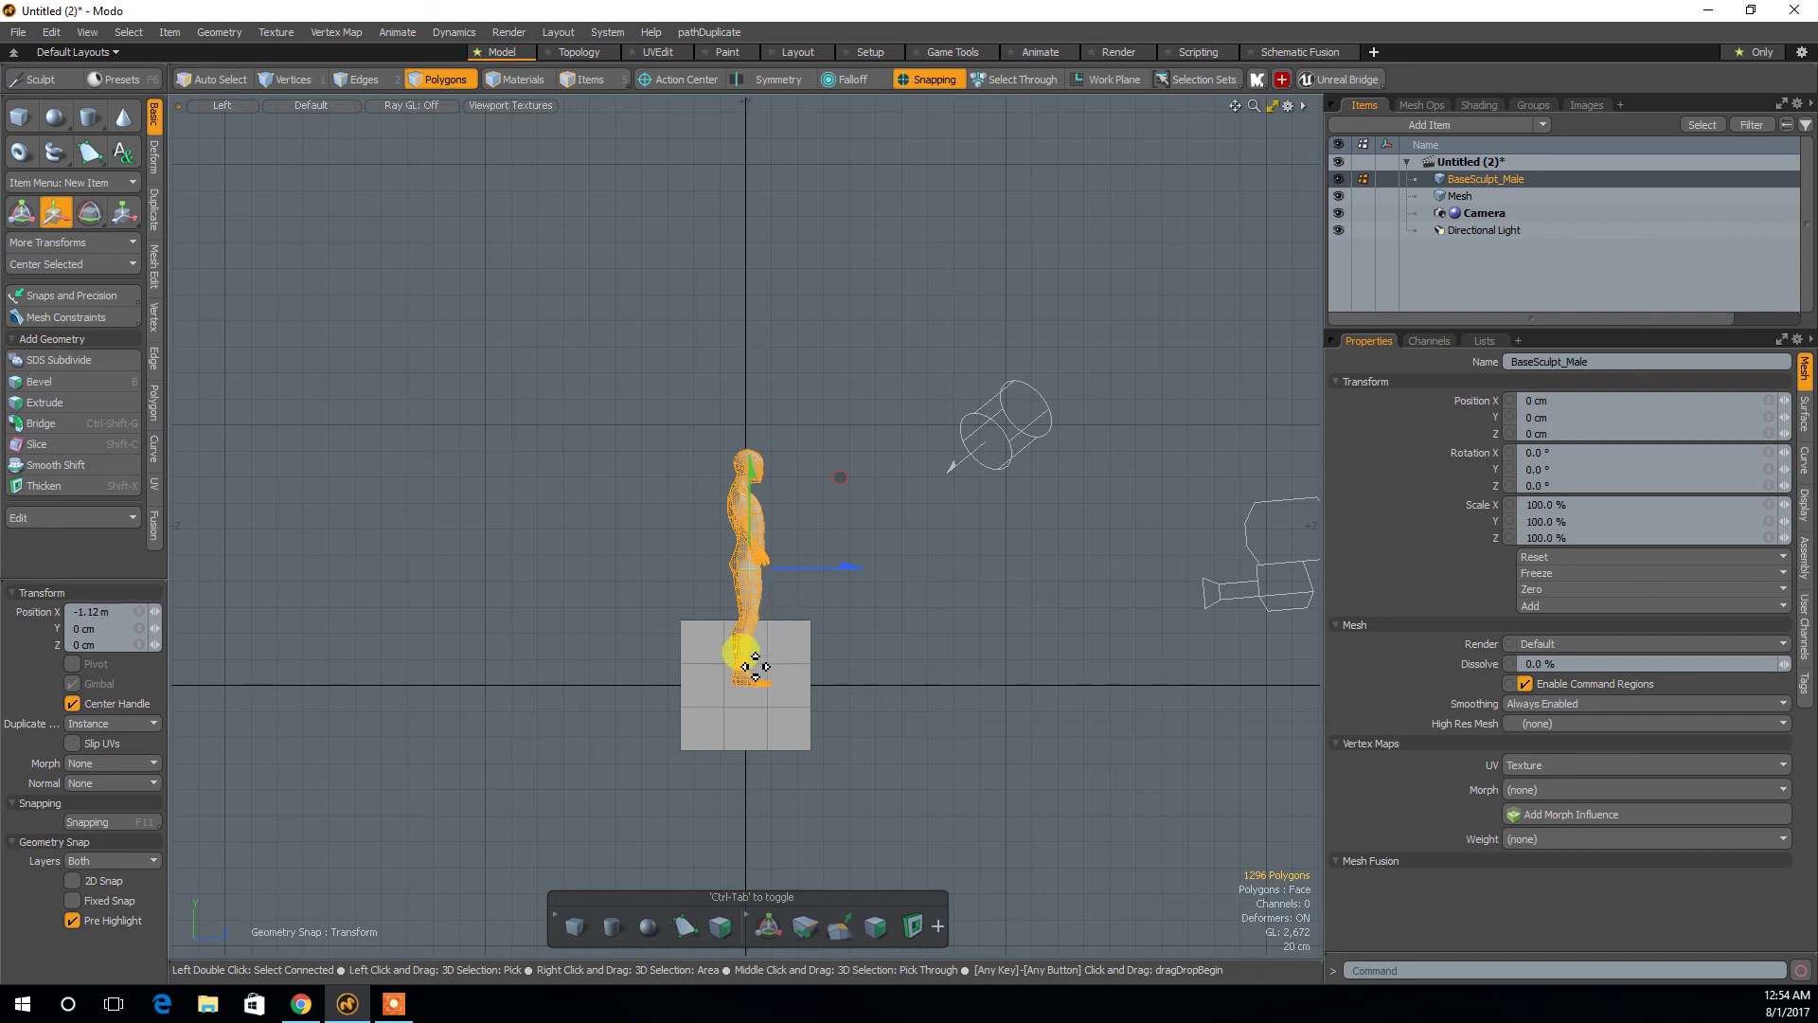
key("ctrl+space")
left_click(934, 582)
left_click_drag(957, 563, 918, 687, "alt")
left_click_drag(953, 759, 869, 662, "alt")
left_click_drag(901, 730, 942, 753, "alt")
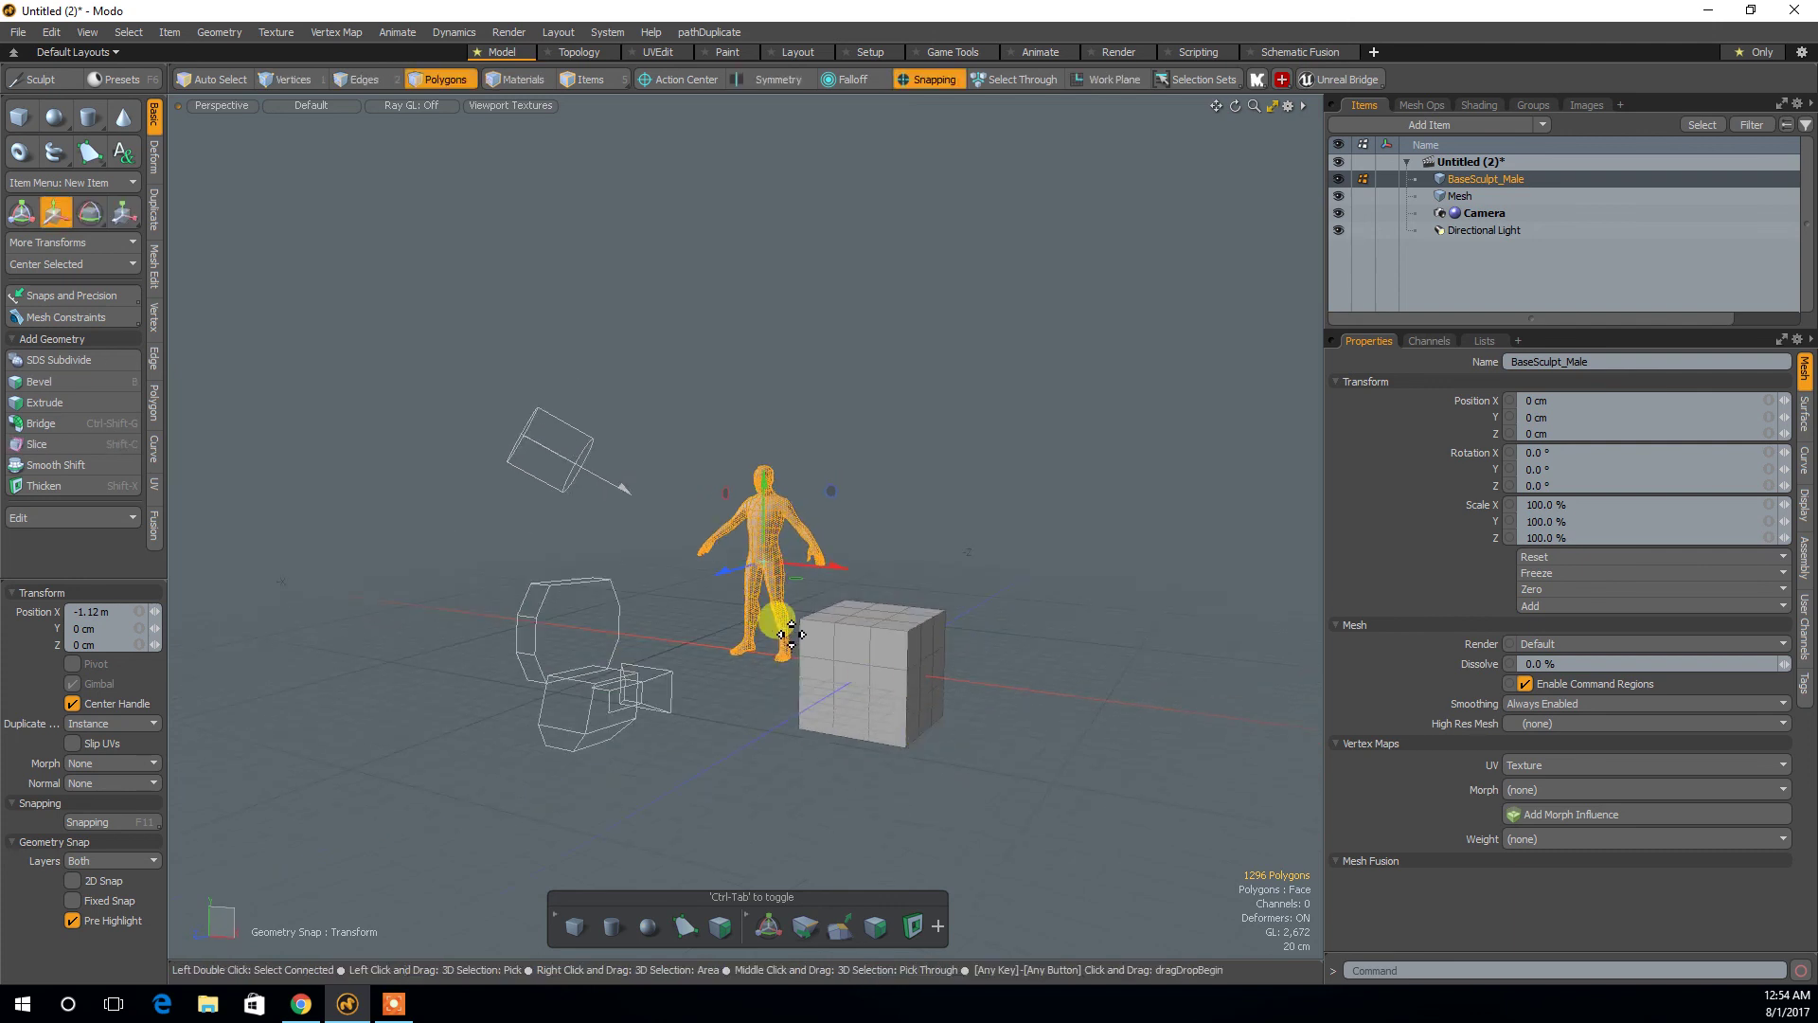
Delete the polygons of the BaseSculpt_Male figure.
key("h")
left_click(1174, 818)
left_click_drag(1039, 763, 941, 664, "alt")
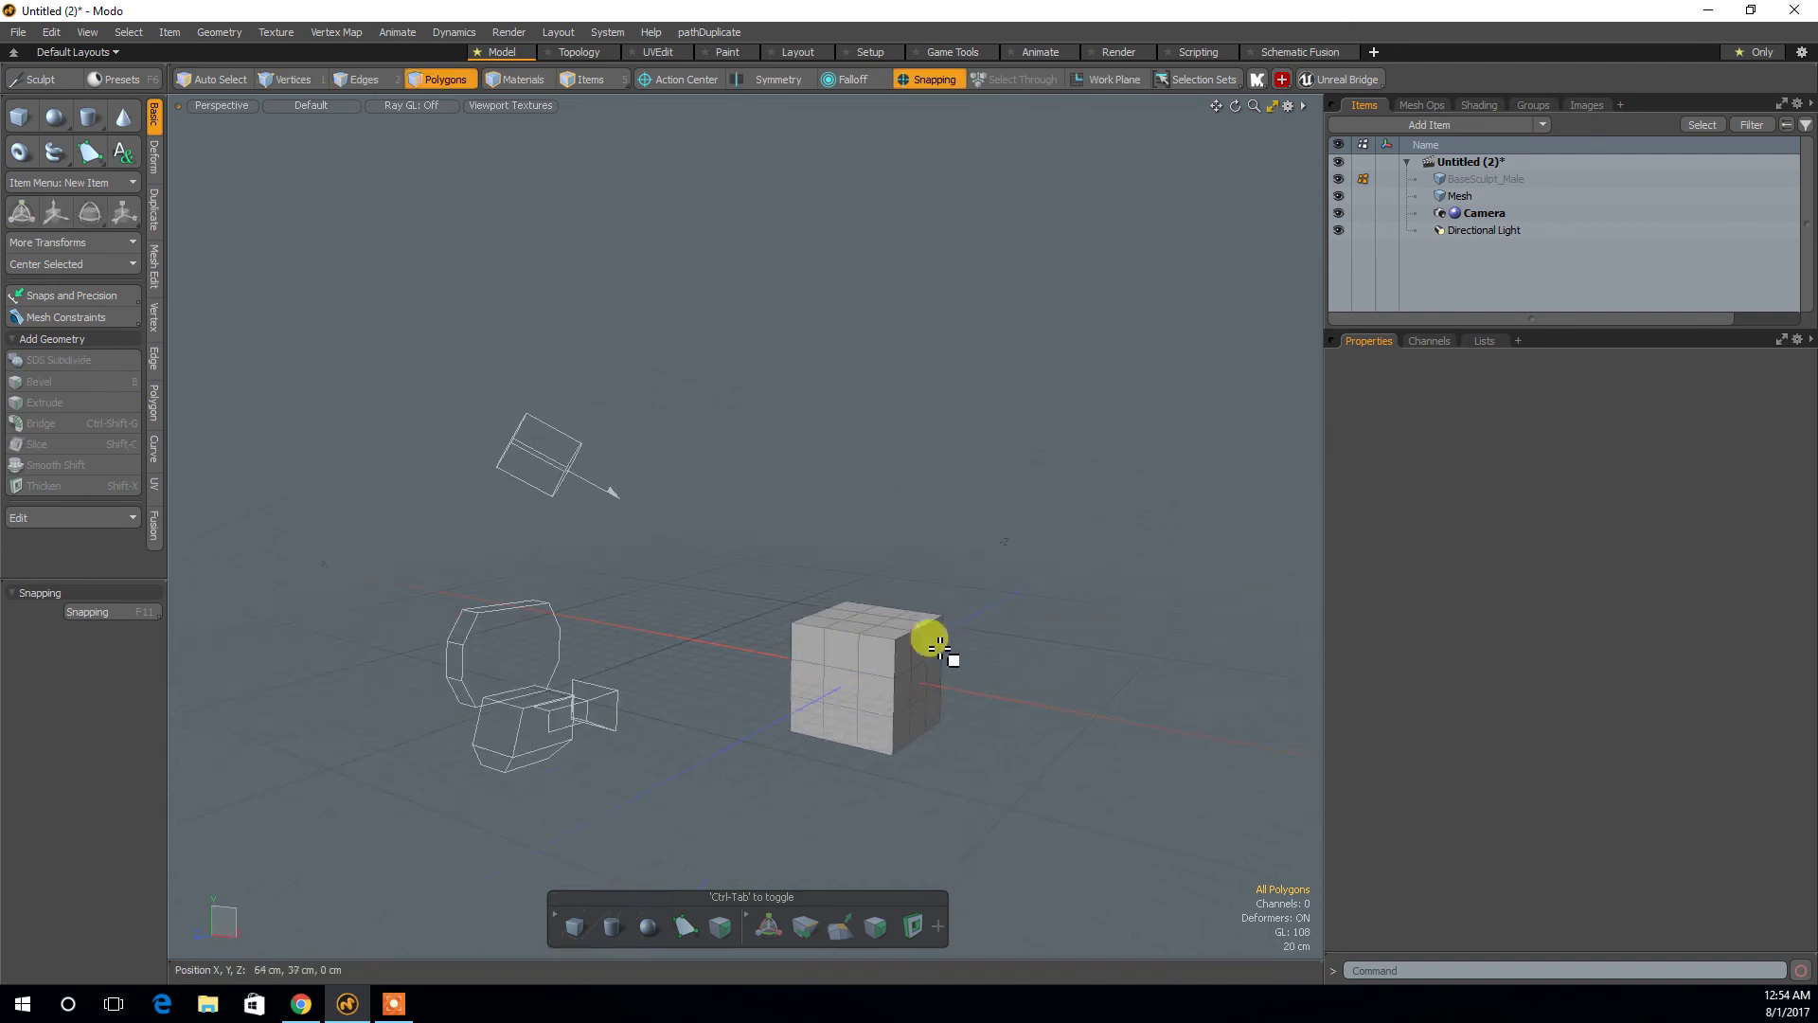
left_click_drag(974, 432, 972, 505, "alt")
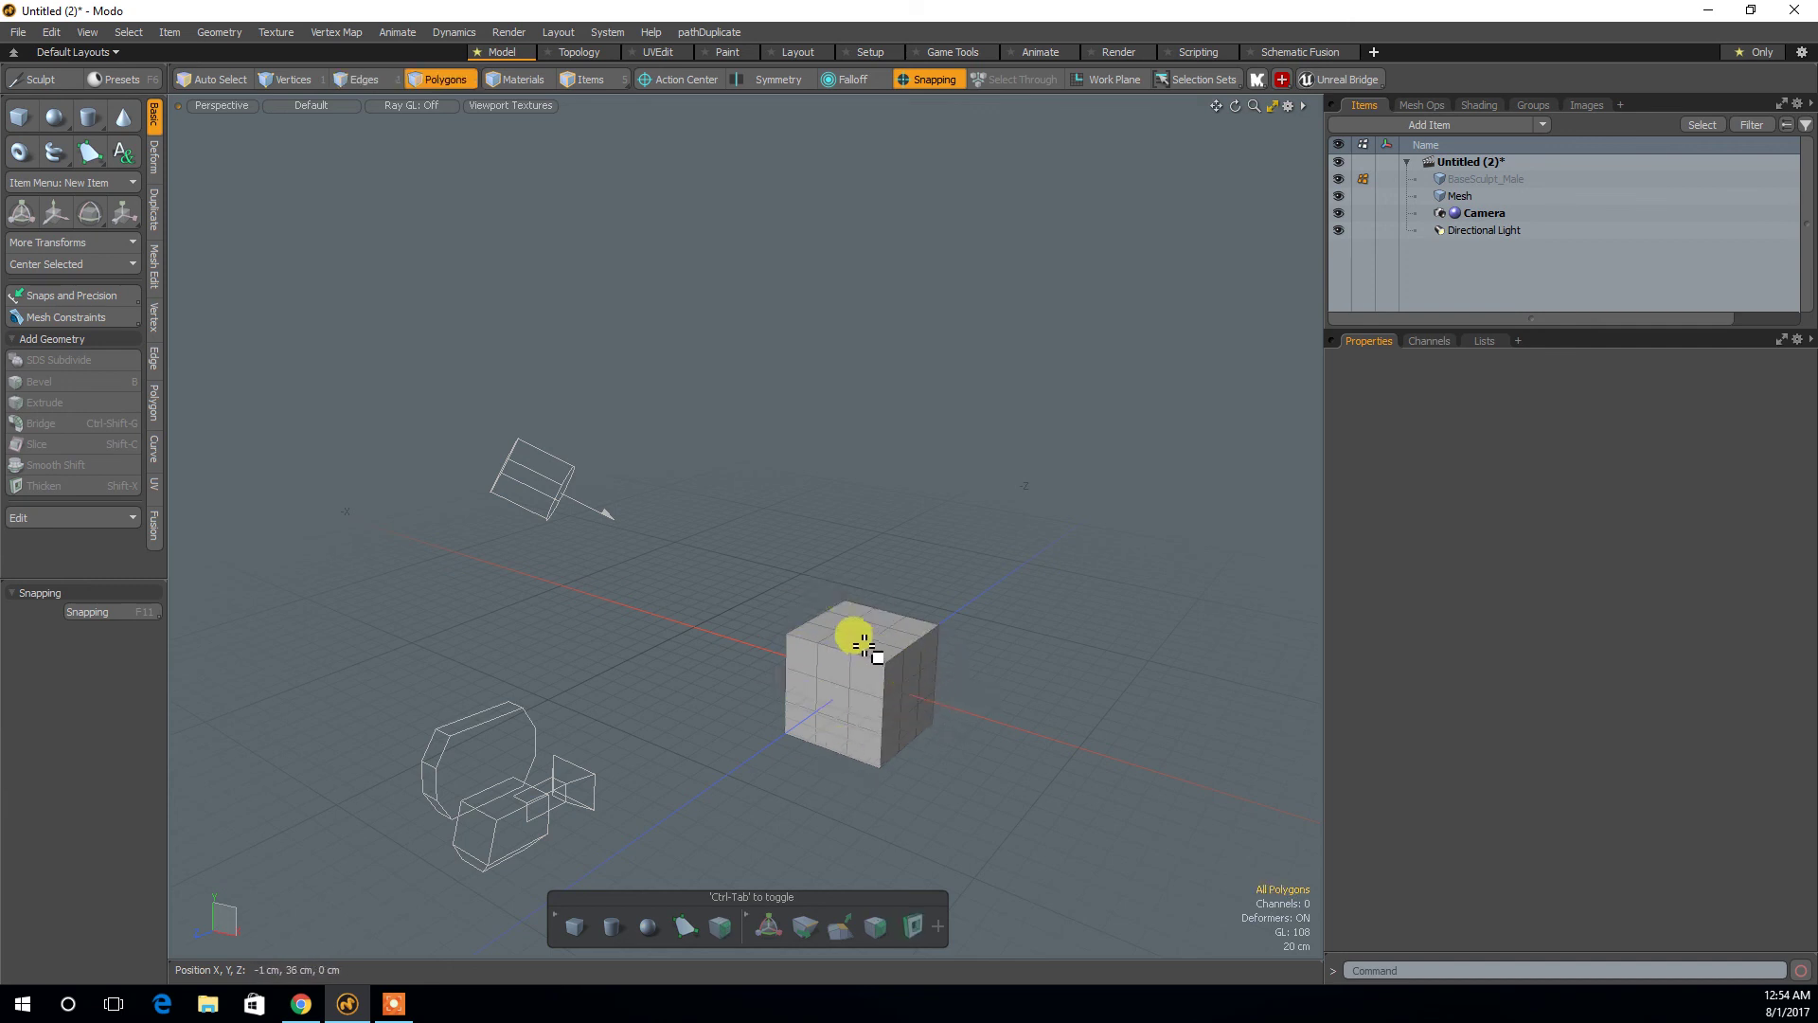
Select the Mesh item and move the centre polygon of the cube's top face about 62 cm in Y and 50 cm in X.
left_click(1449, 195)
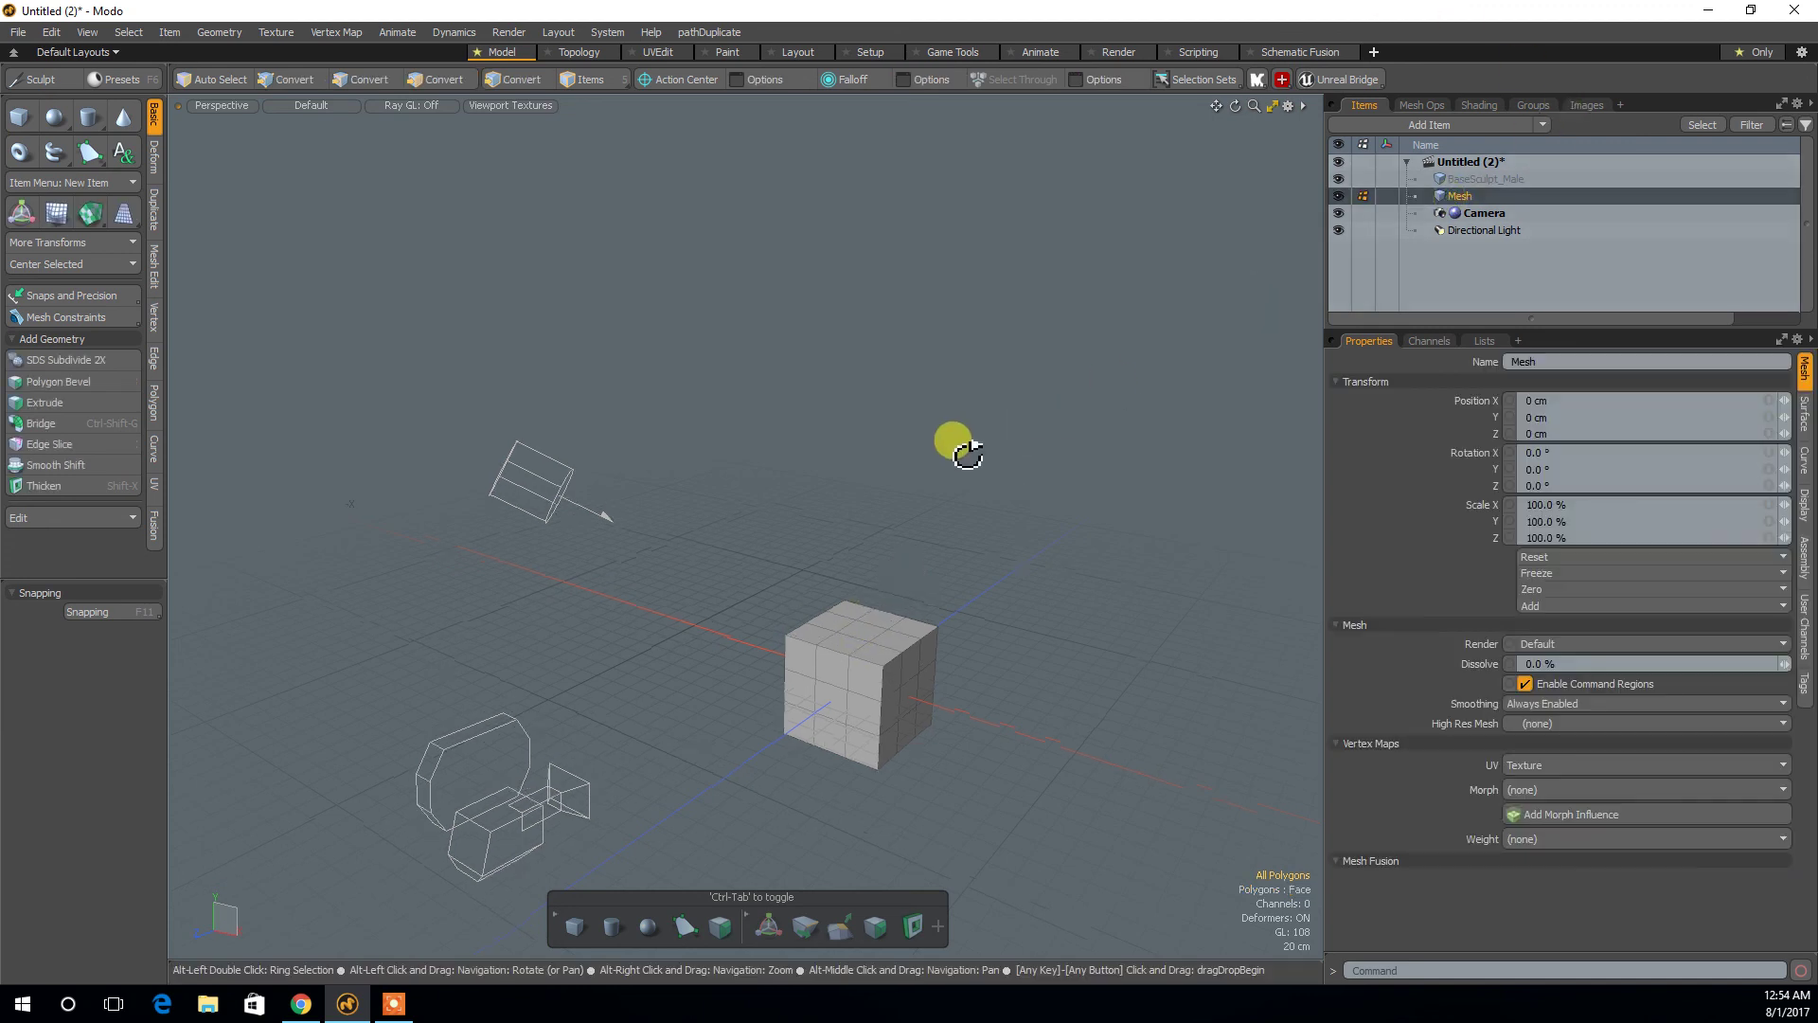
left_click(868, 627)
key("w")
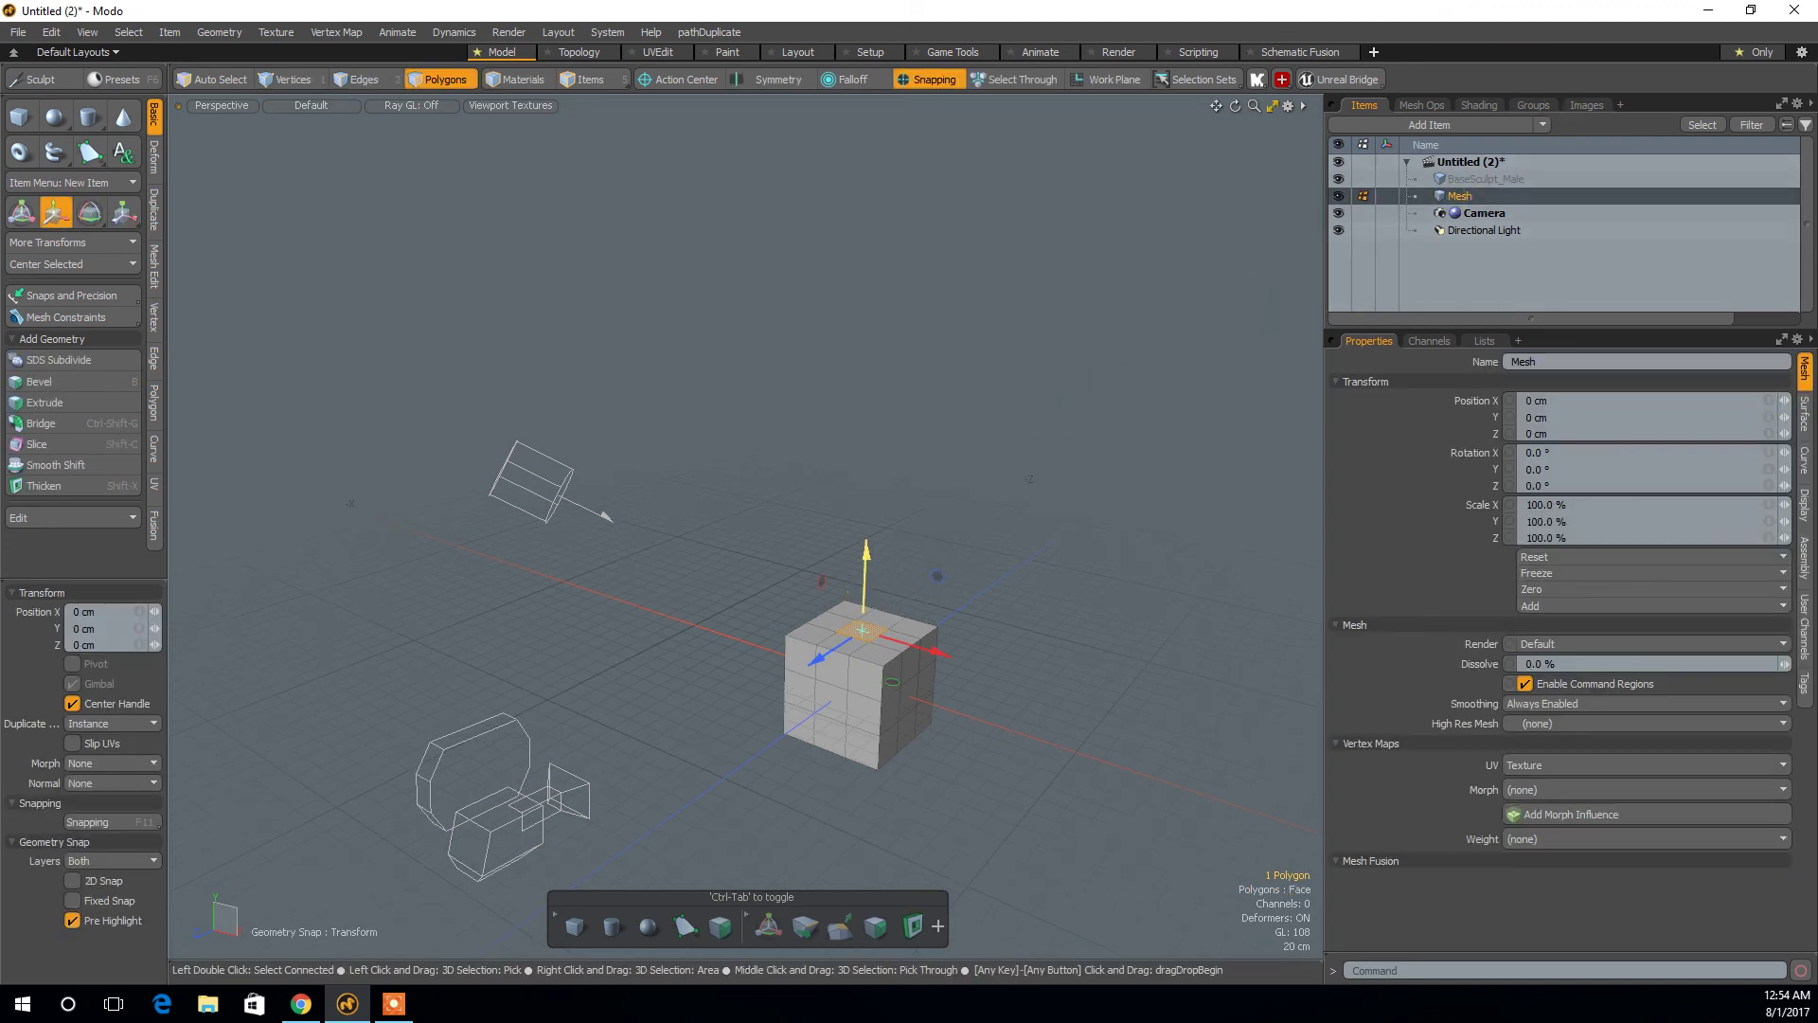
left_click_drag(866, 563, 865, 515)
left_click_drag(958, 591, 1013, 604)
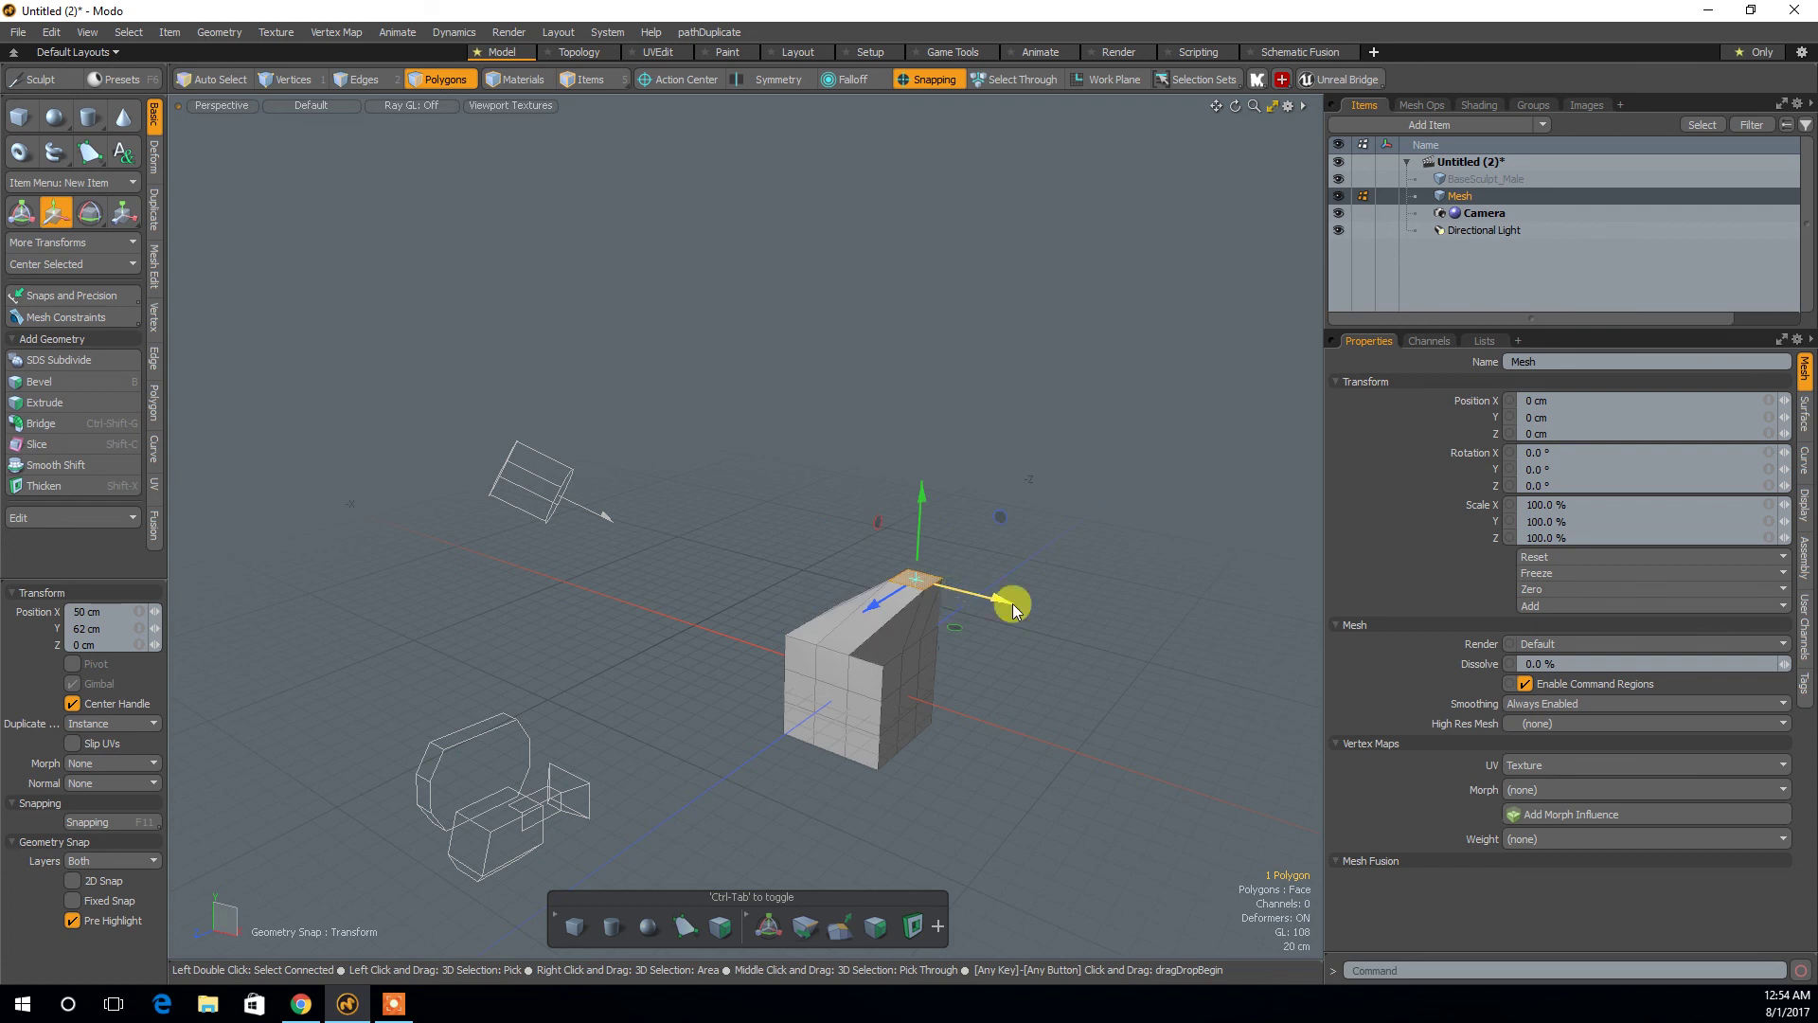
Undo the moves of the cube's top centre polygon and its selection.
key("ctrl+z")
key("ctrl+z")
key("ctrl+z")
key("ctrl+z")
Switch to Vertices selection mode and select a corner vertex of the cube, then a vertex inside its top face.
mouse_move(830, 479)
left_mouse_down("alt")
mouse_move(872, 471)
mouse_move(827, 479)
left_mouse_up("alt")
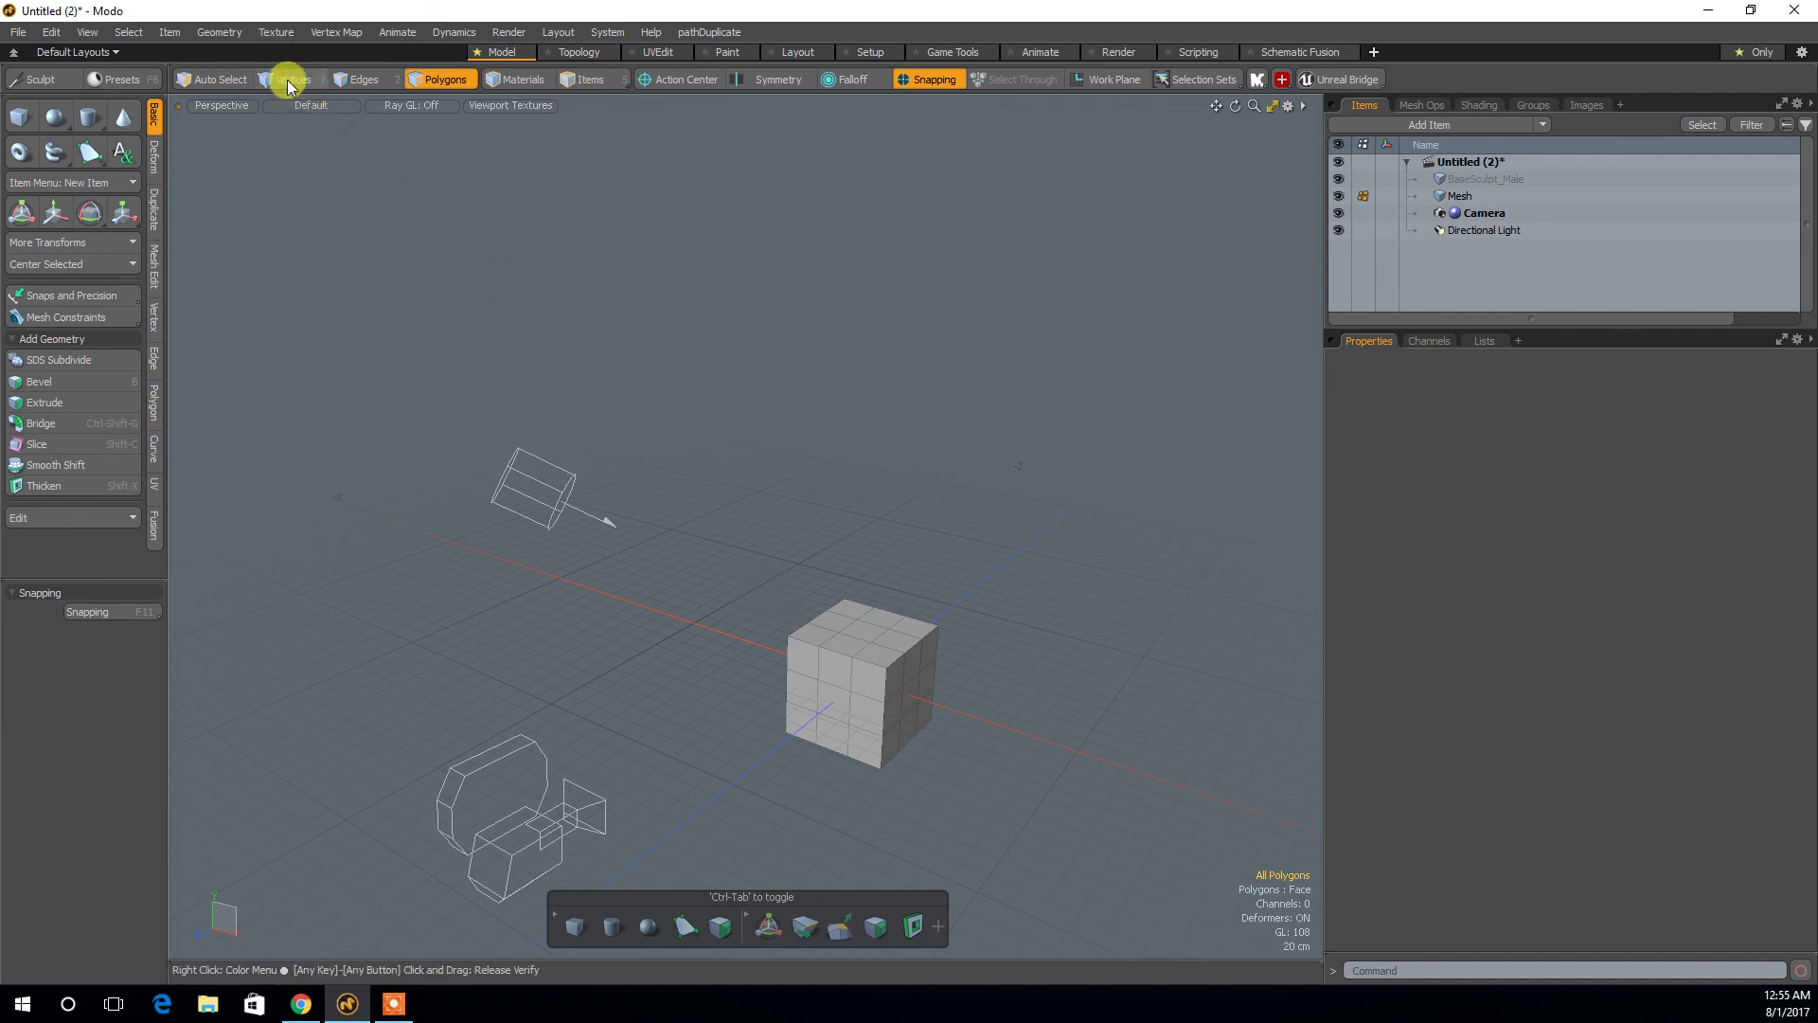
left_click_drag(945, 491, 925, 540, "alt")
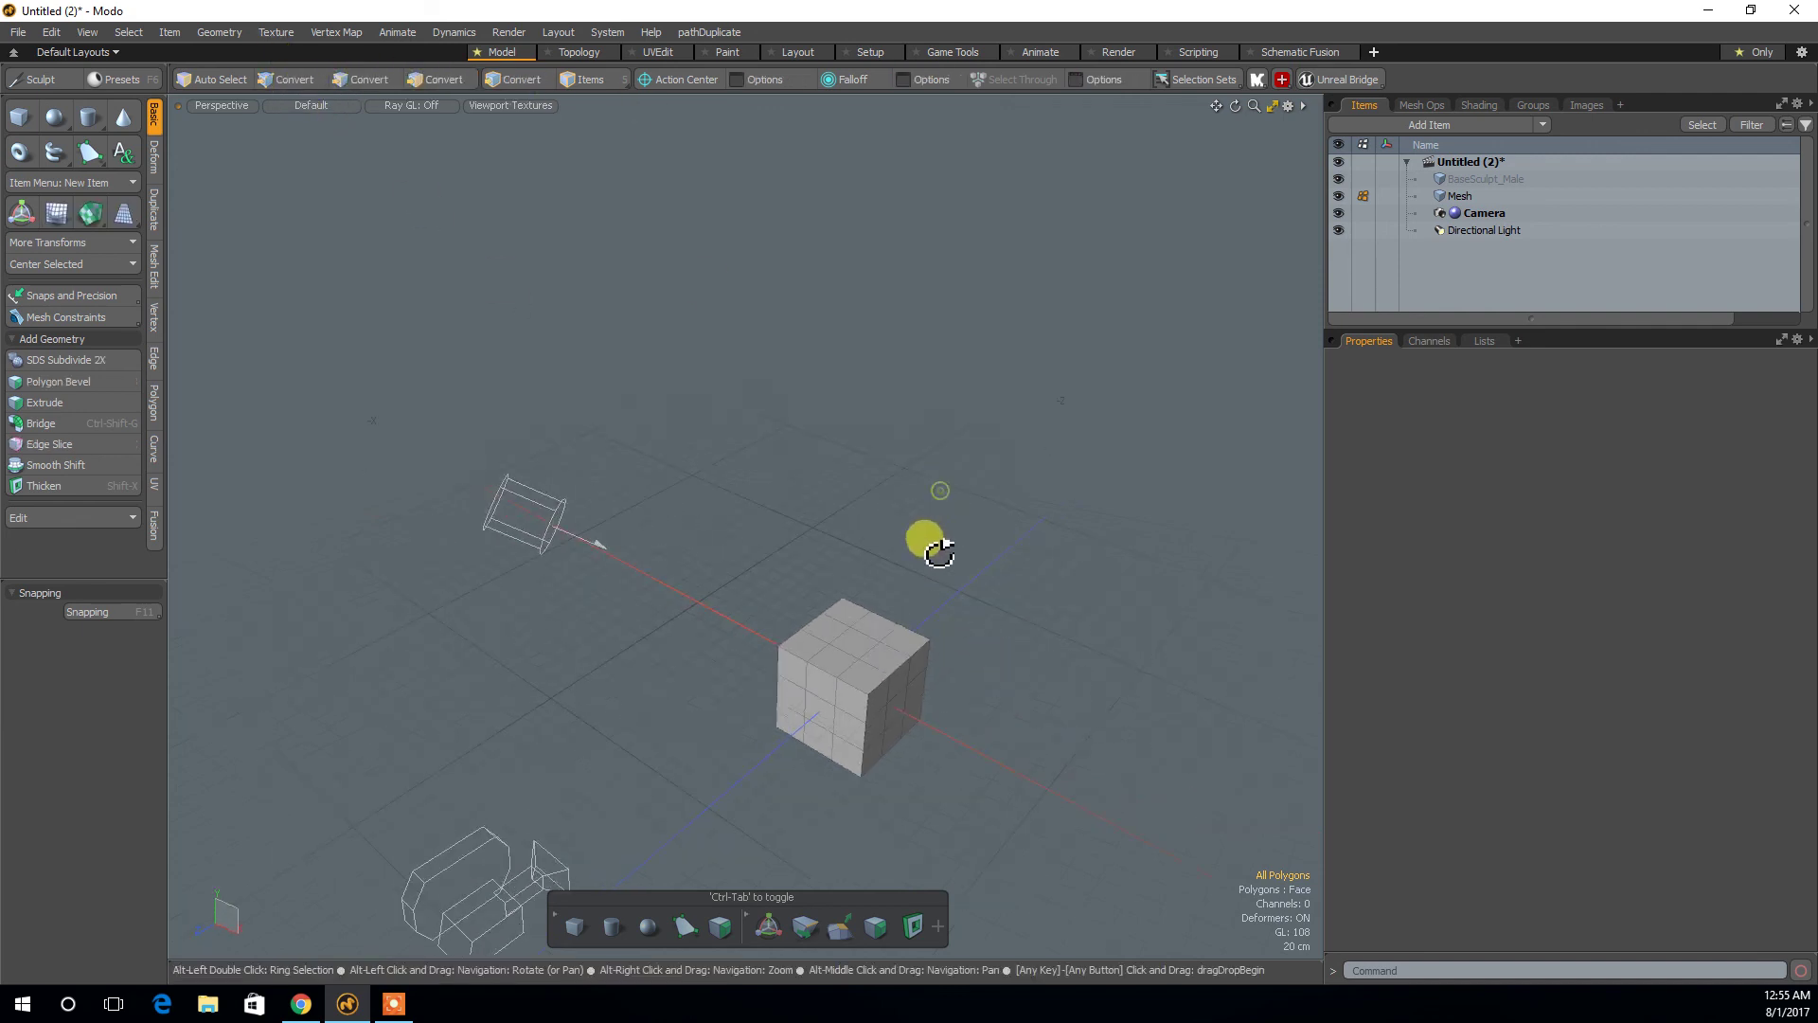
left_click_drag(1003, 710, 977, 645, "alt")
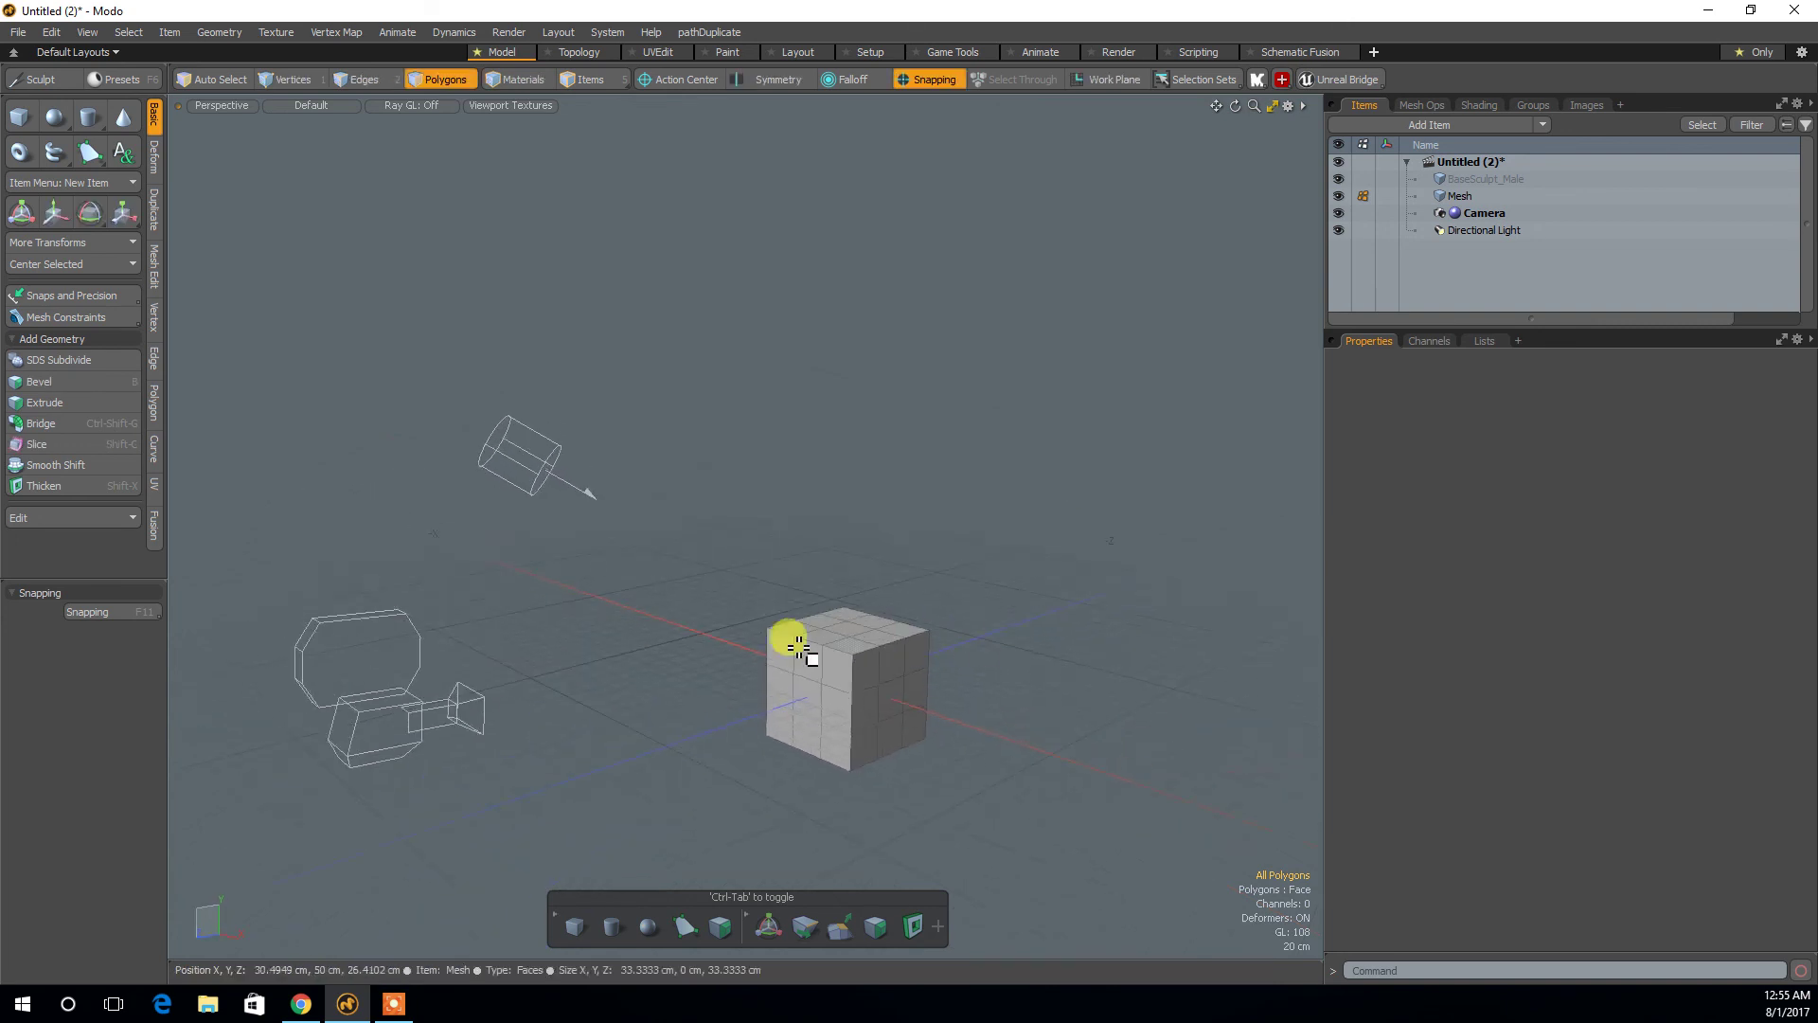
key("1")
left_click(763, 632)
left_click_drag(1004, 443, 1014, 475, "alt")
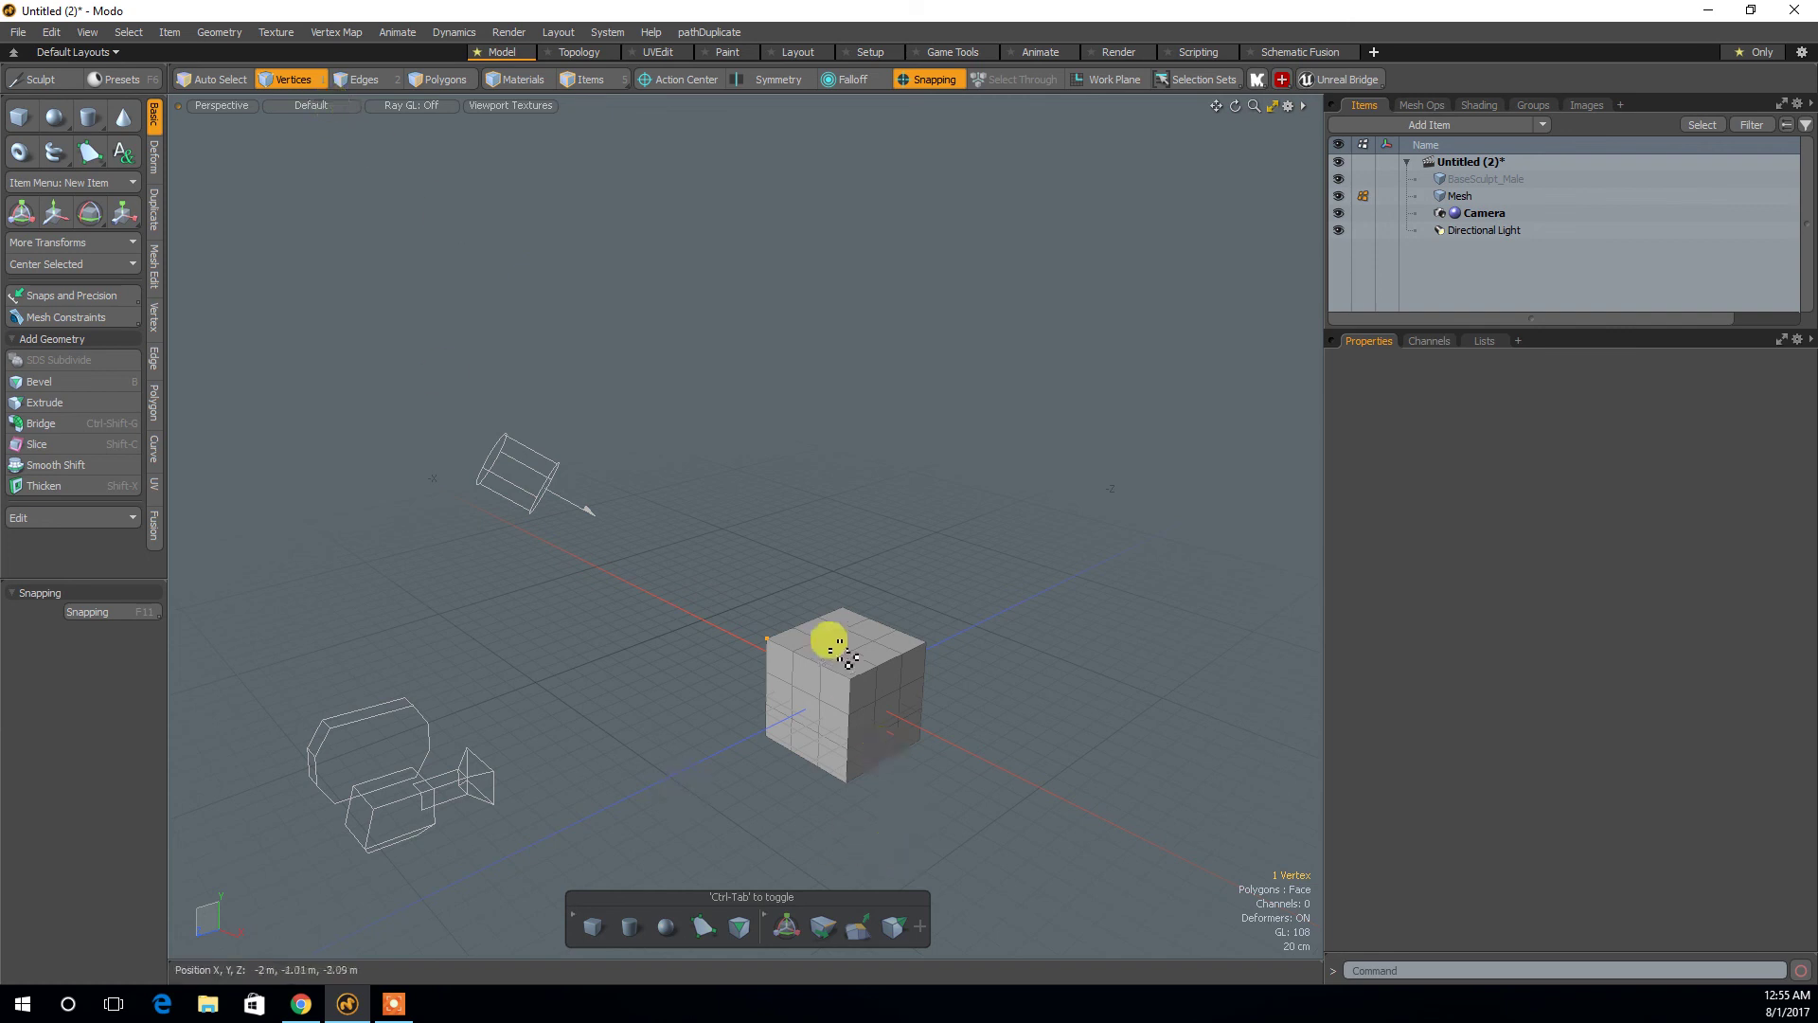
left_click(879, 657)
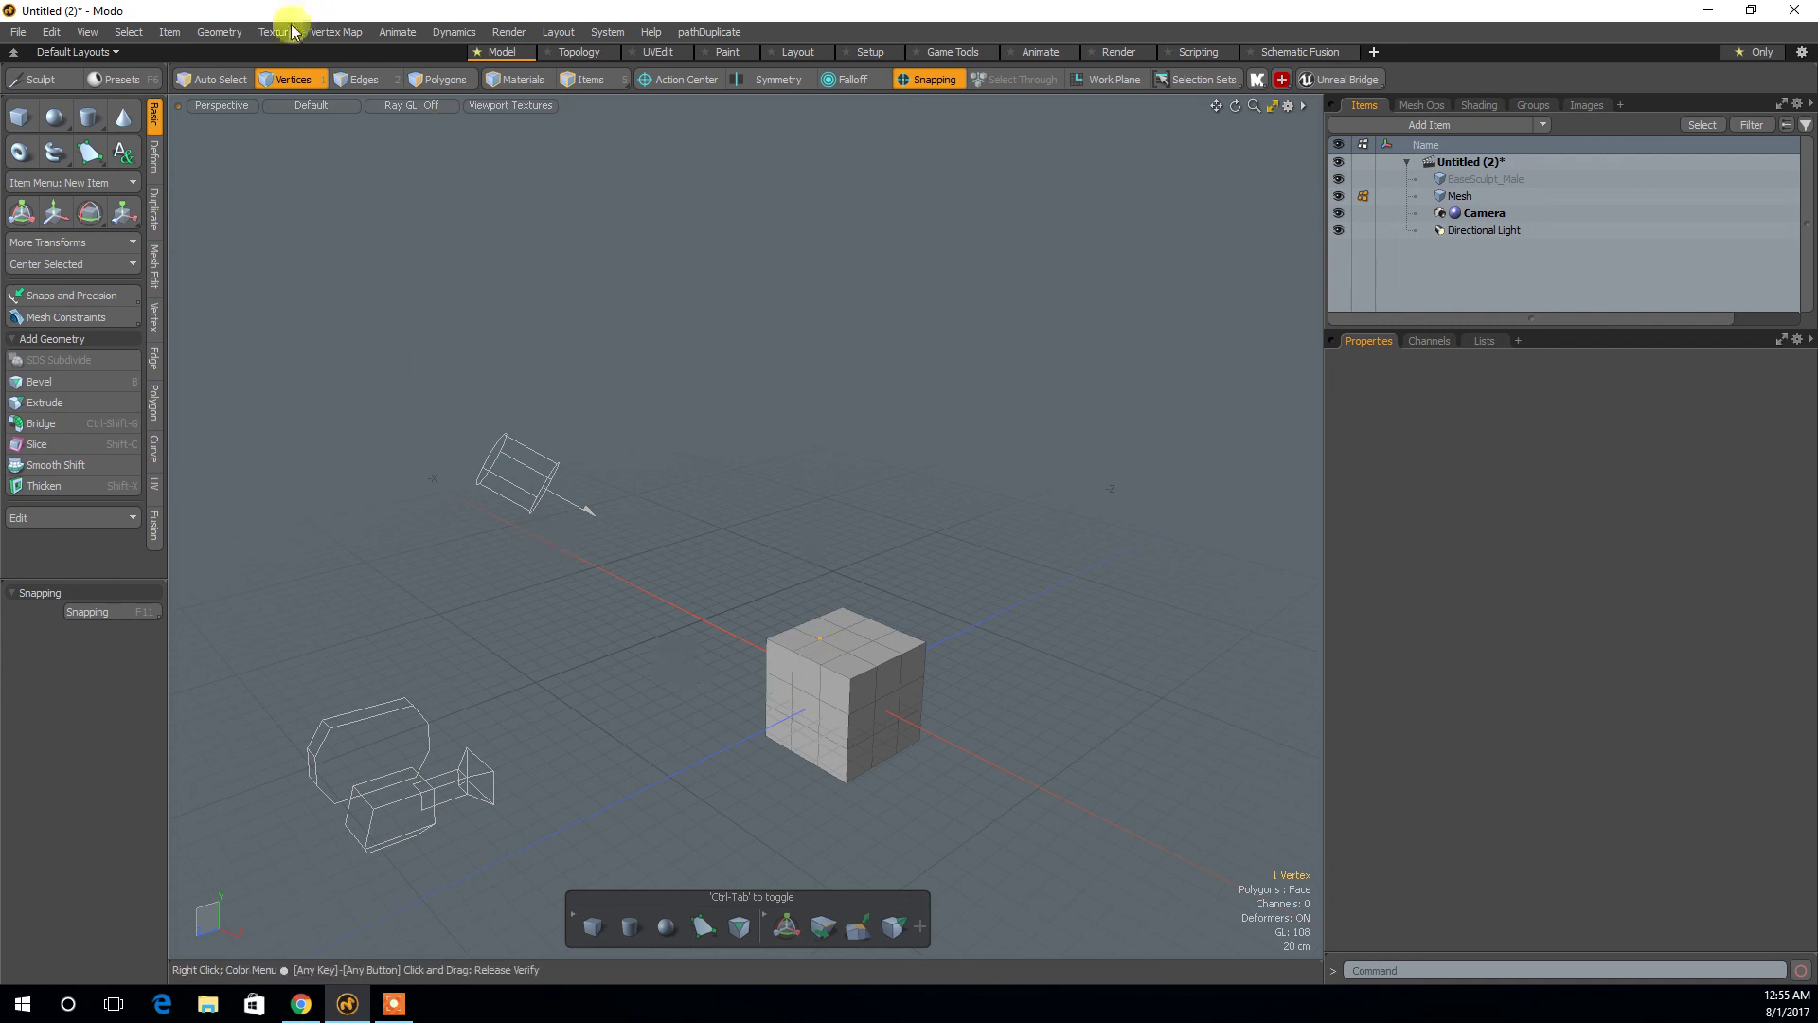
Go through the Edges, Polygons, Materials and Items selection modes in turn.
left_click(357, 79)
mouse_move(807, 670)
left_mouse_down("alt")
mouse_move(844, 717)
mouse_move(856, 691)
mouse_move(796, 638)
mouse_move(820, 651)
left_mouse_up("alt")
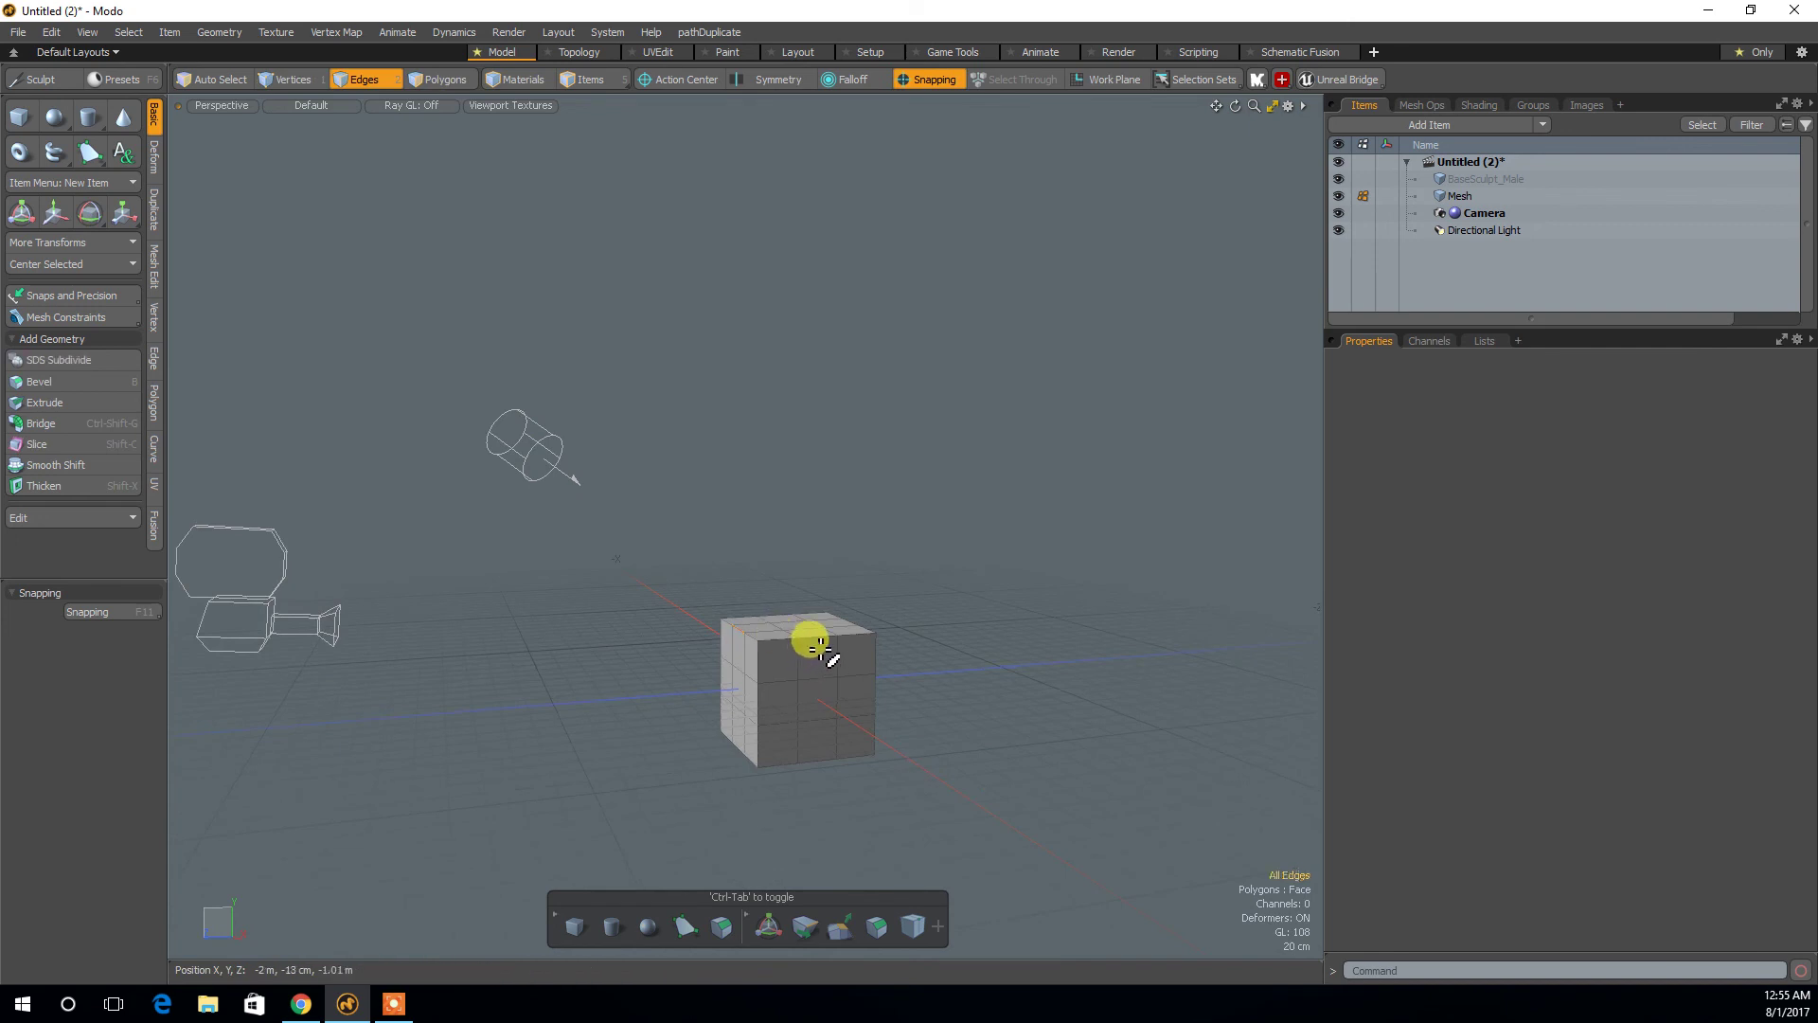
left_click_drag(723, 438, 284, 244, "alt")
left_click(431, 78)
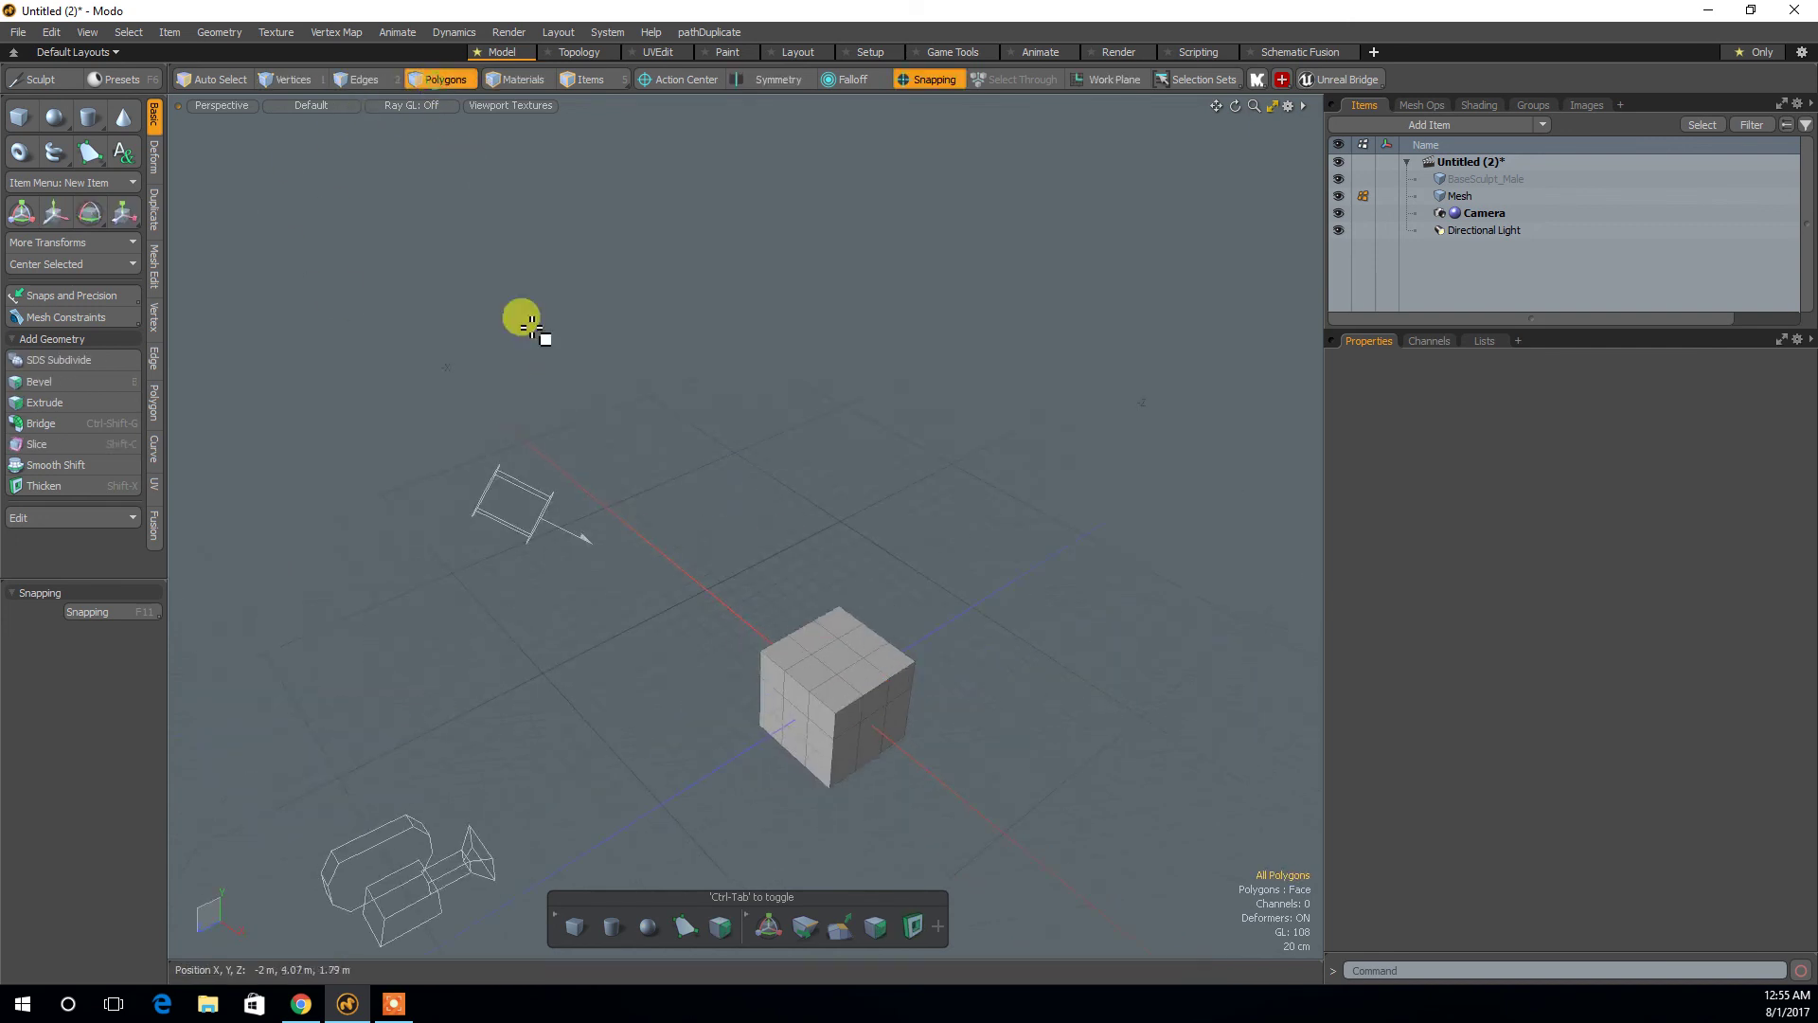
left_click(521, 79)
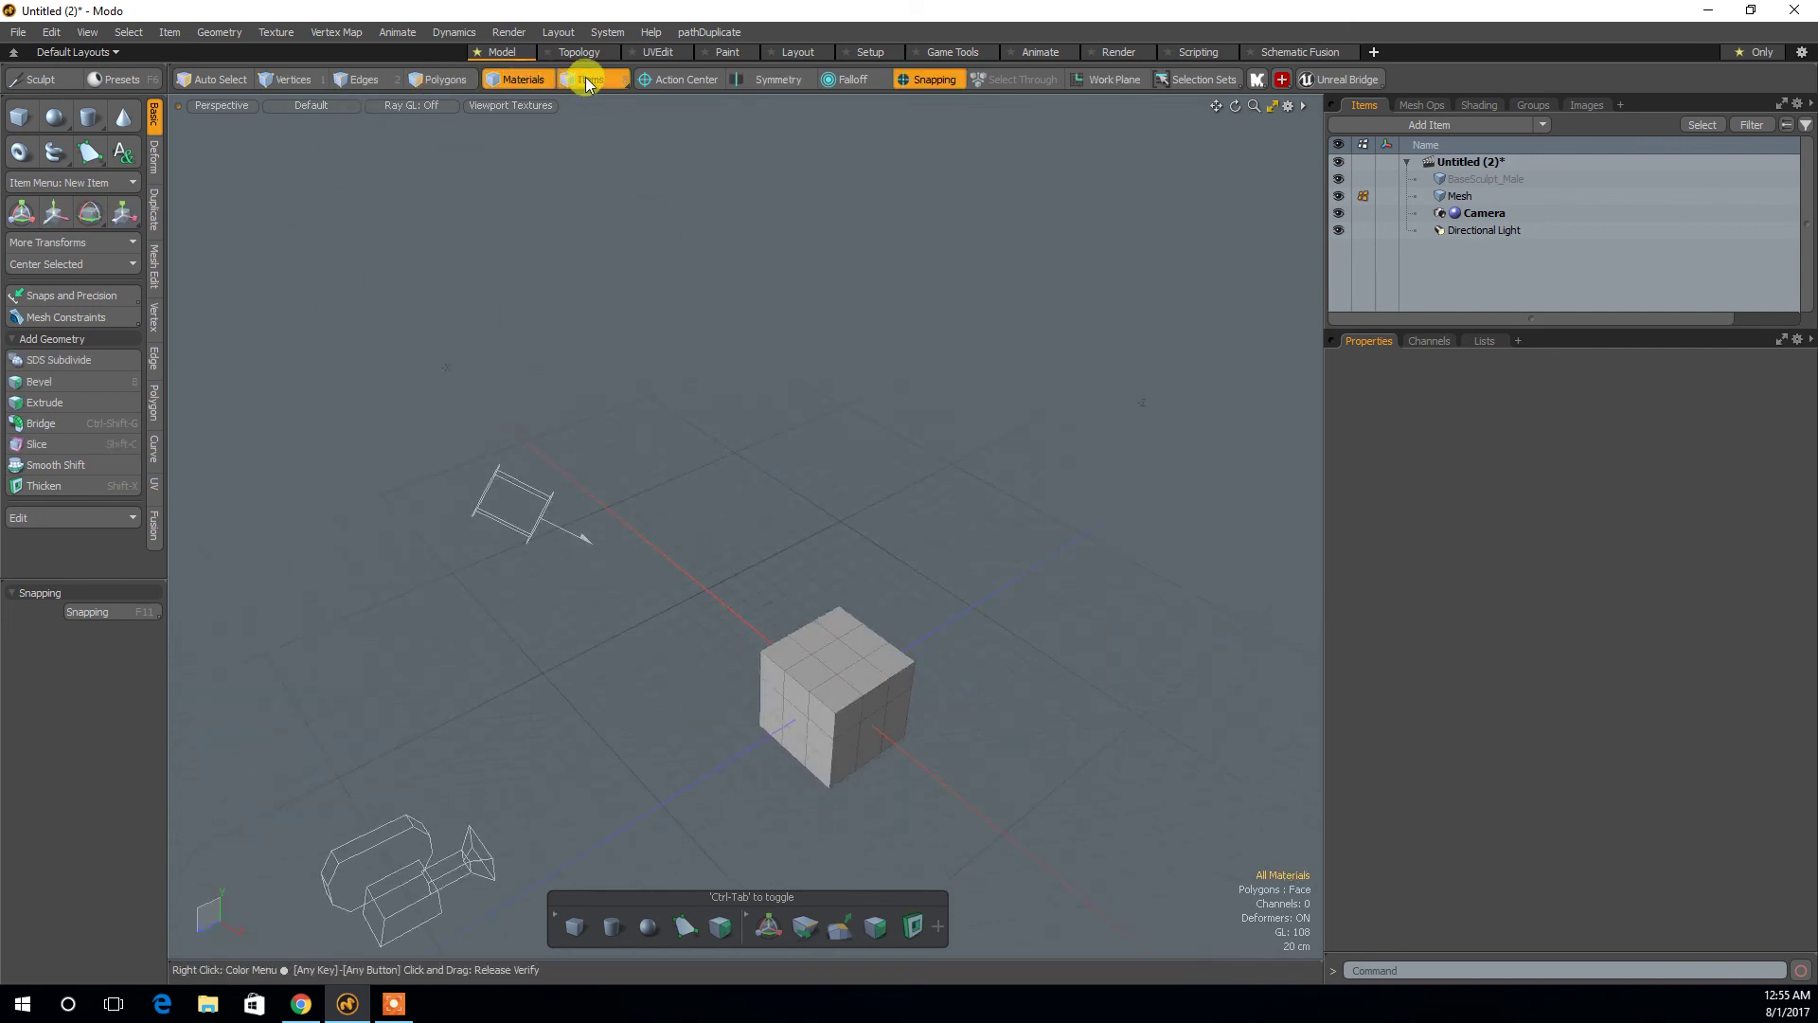
left_click(587, 81)
left_click_drag(621, 467, 601, 422, "alt")
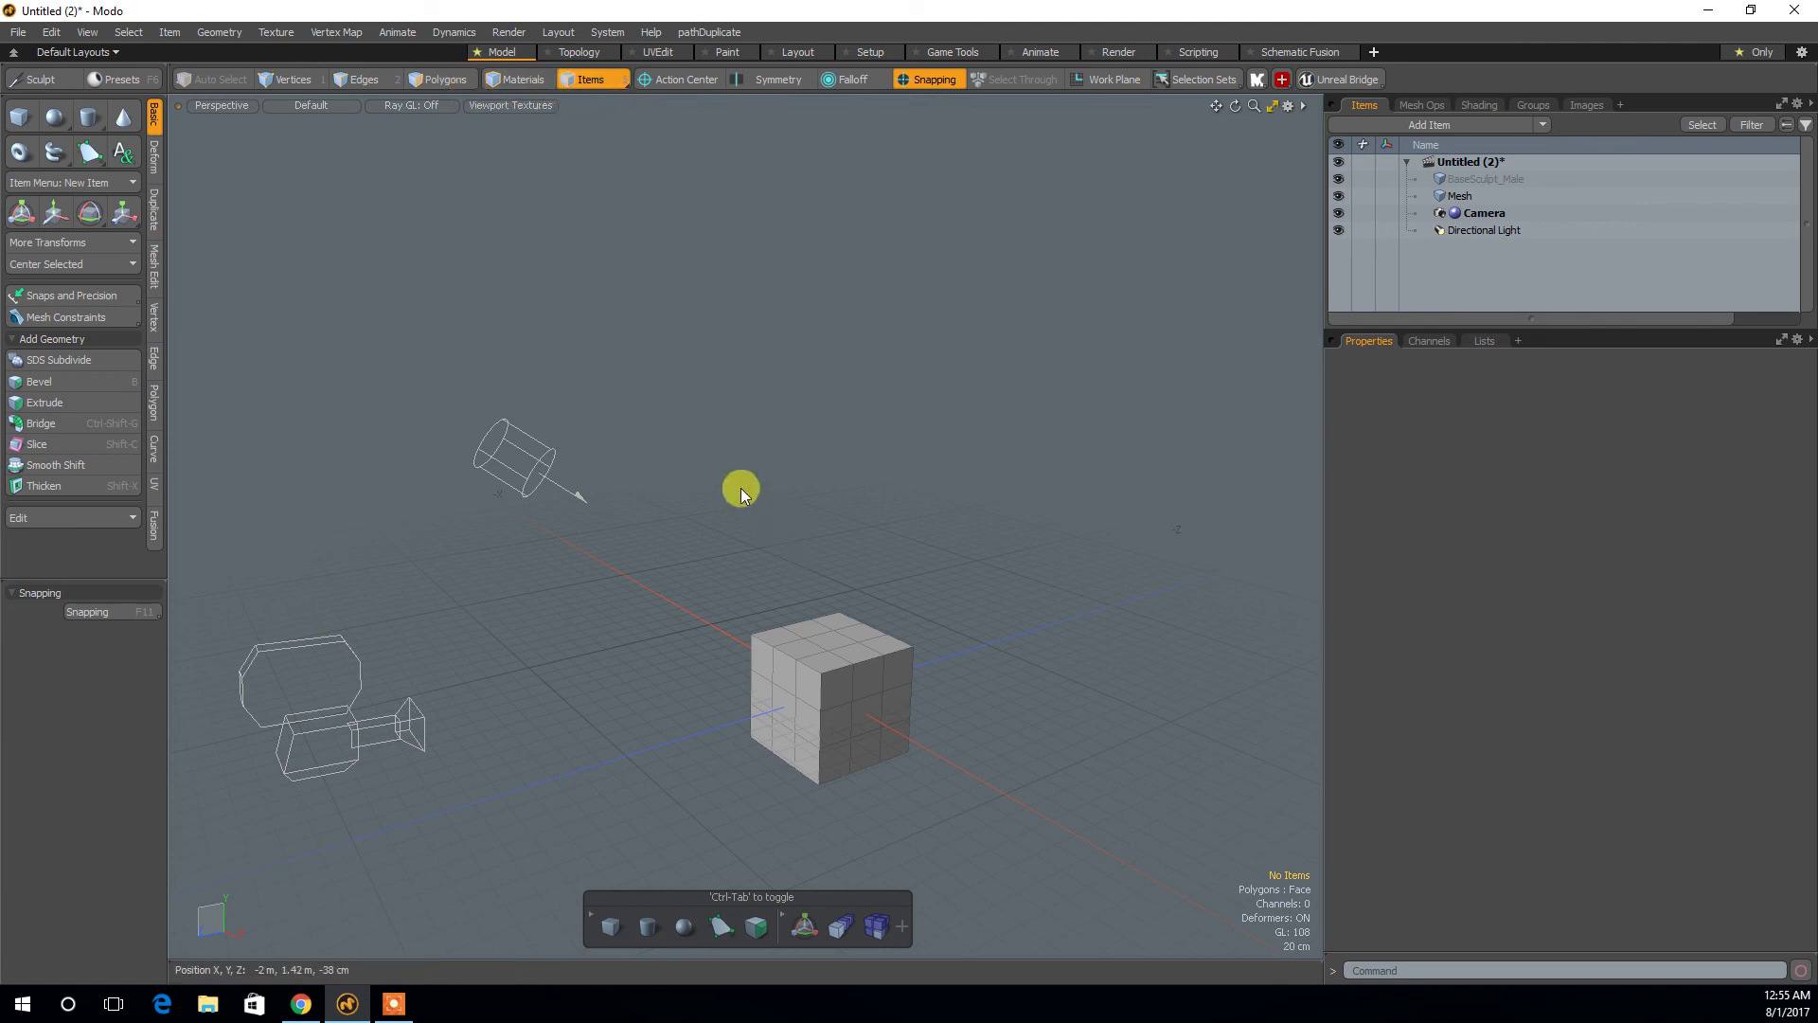
Cycle repeatedly through the selection modes, finish in Vertices mode and clear the vertex selection.
key("4")
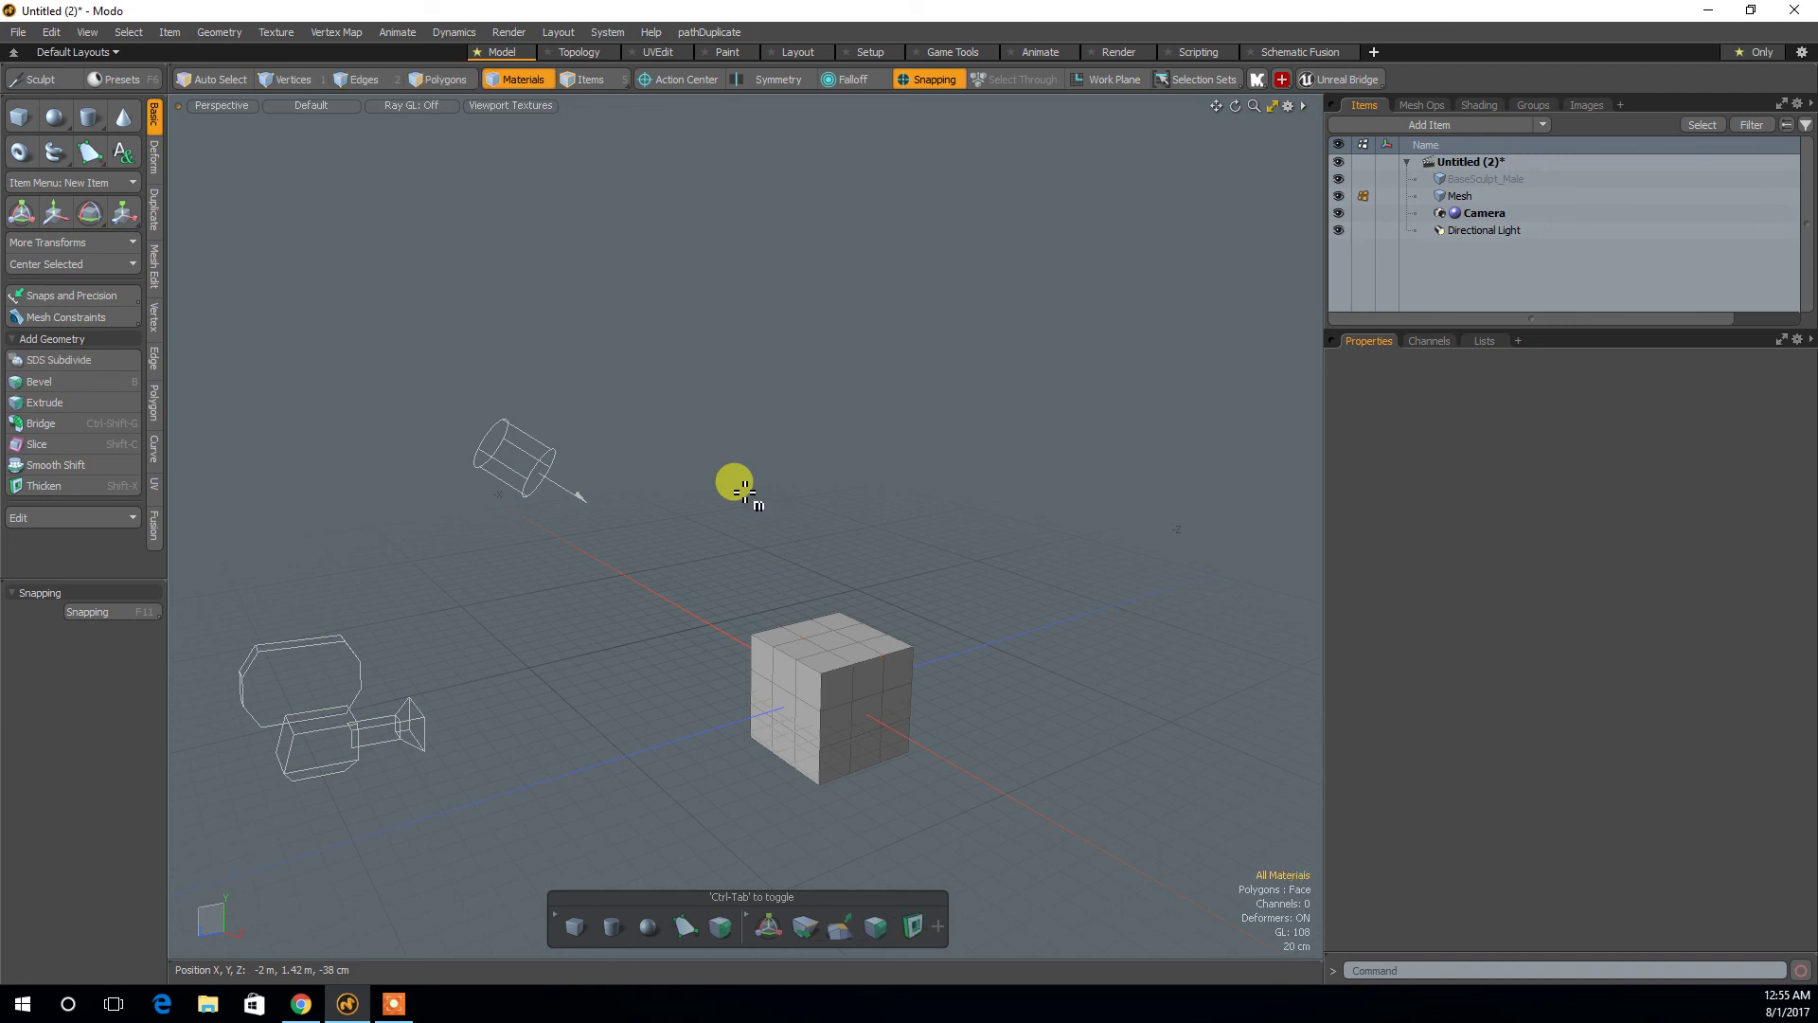
key("5")
key("2")
key("3")
key("4")
key("5")
key("1")
key("2")
key("3")
key("1")
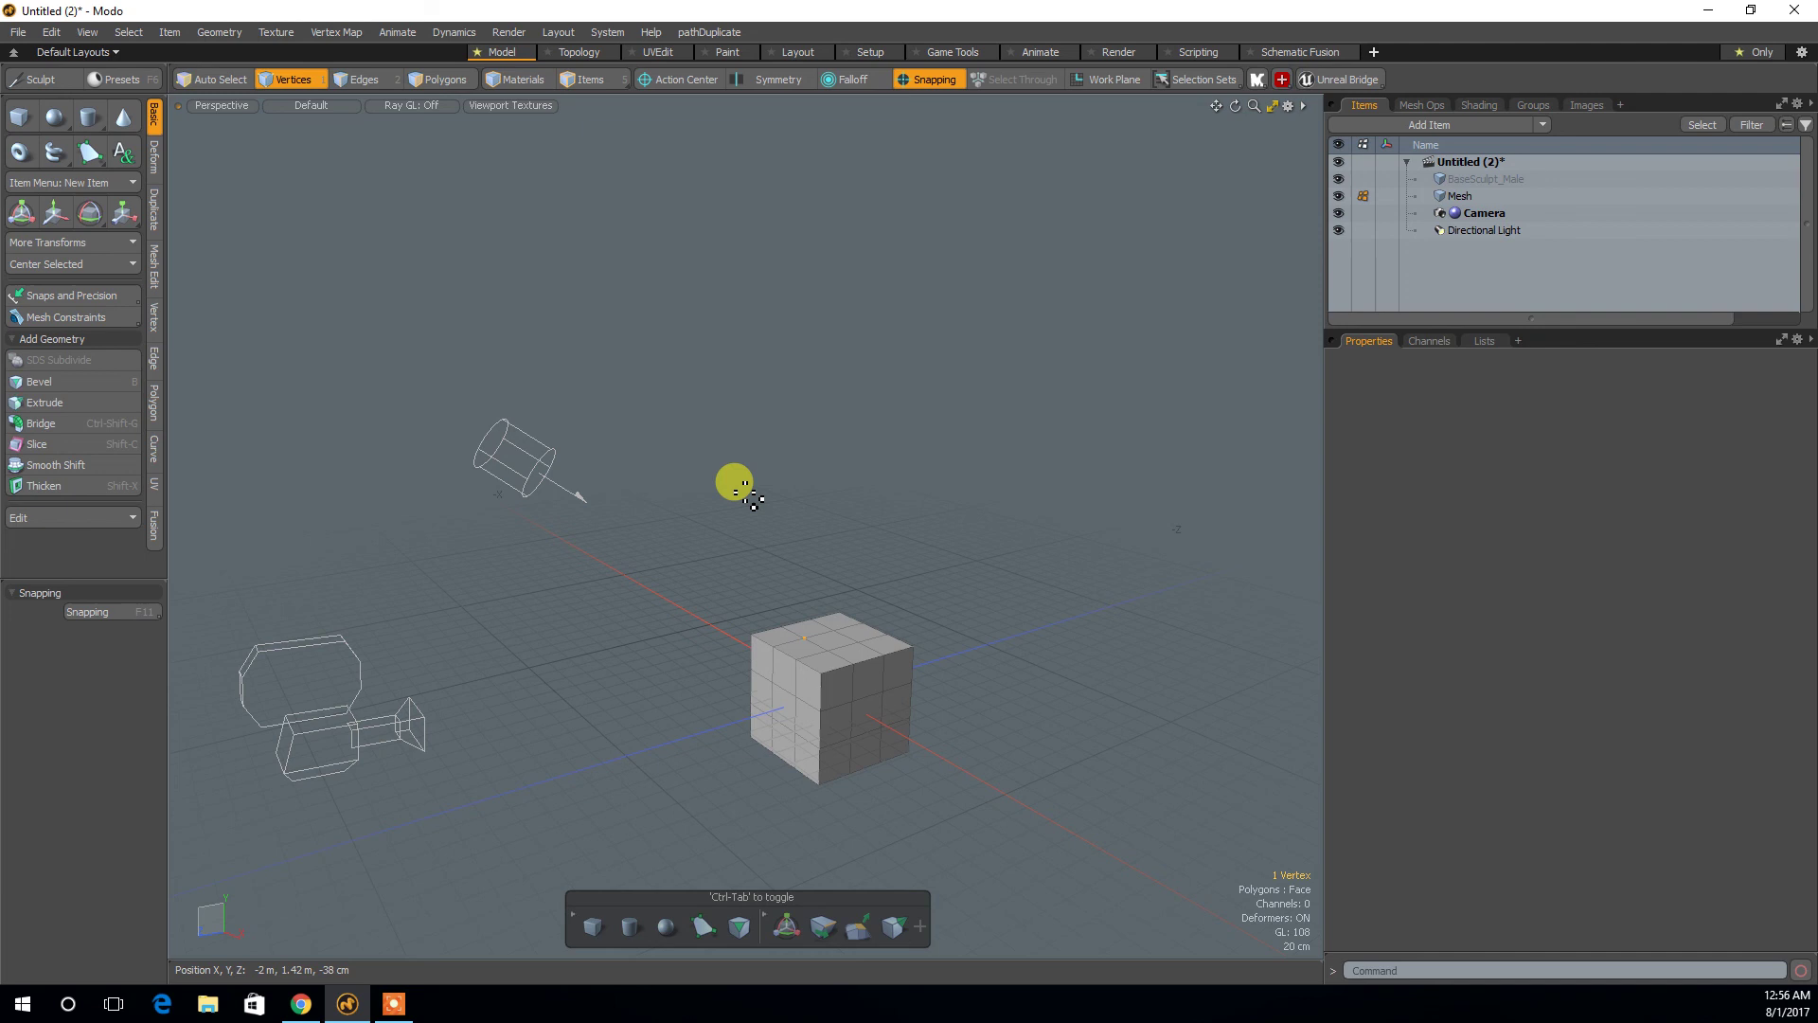
left_click(872, 604)
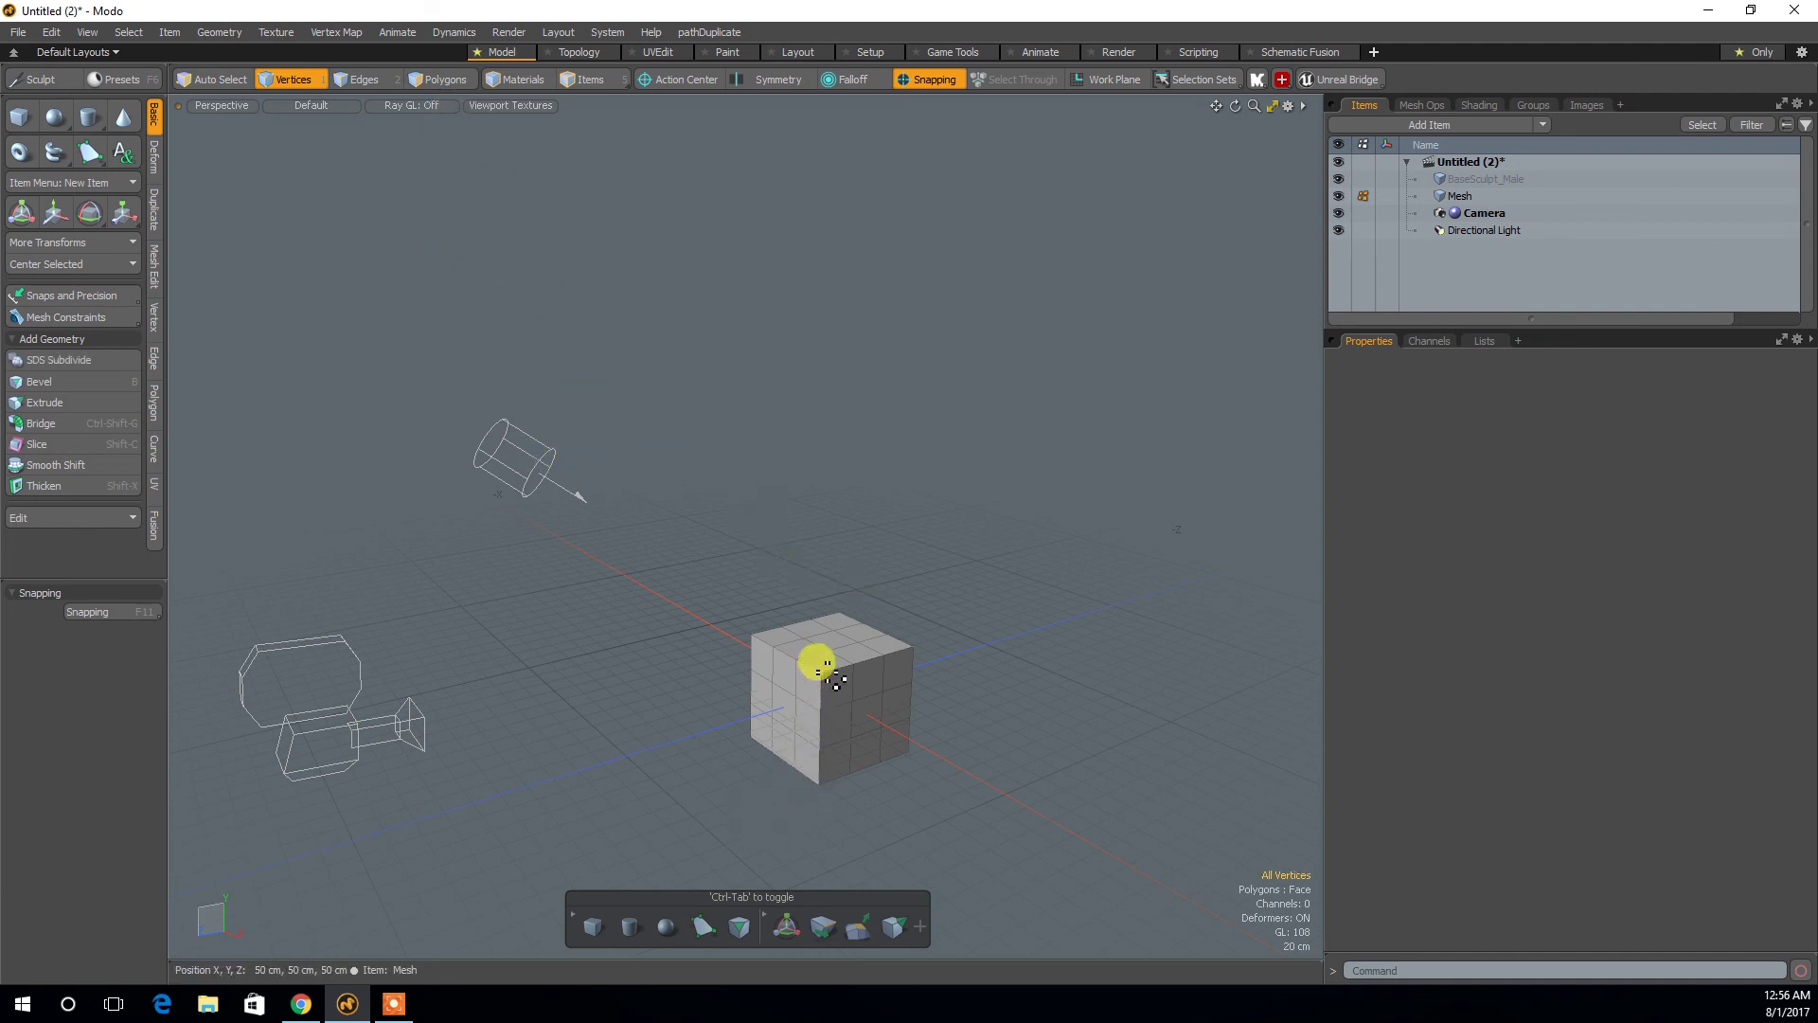
Go through the Edges, Polygons and Materials selection modes and select the cube's material.
key("2")
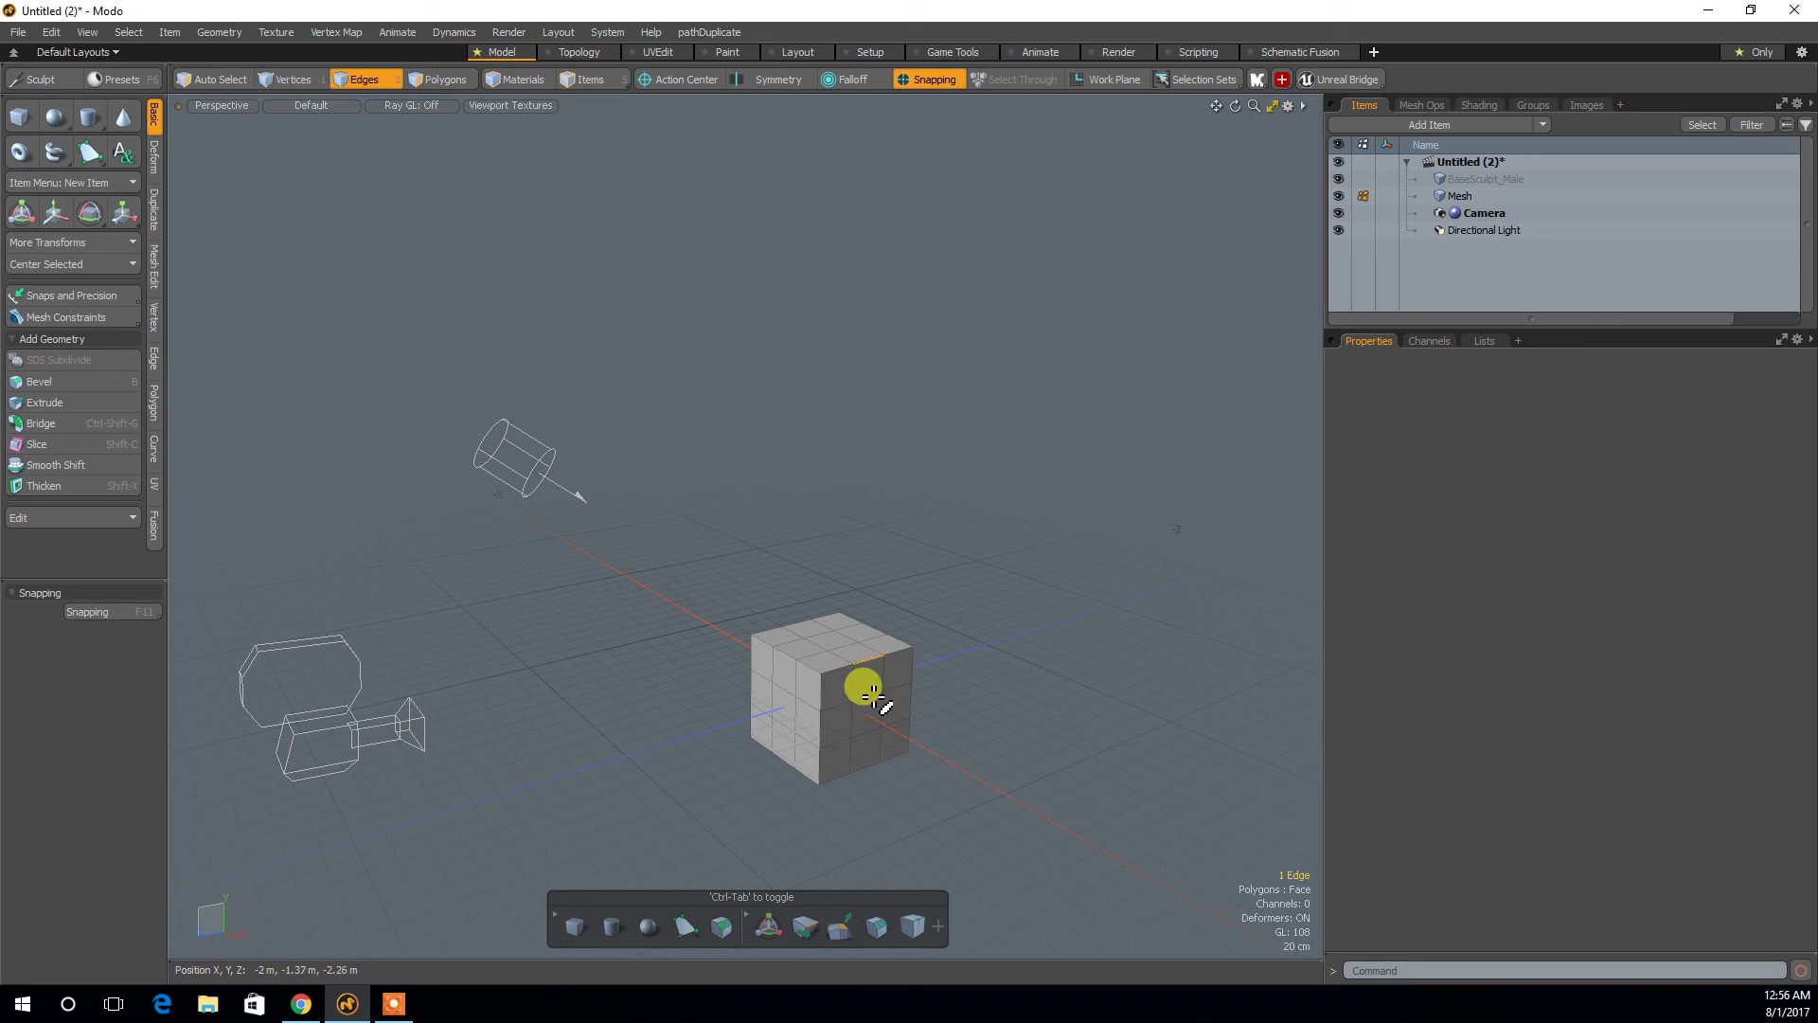
key("3")
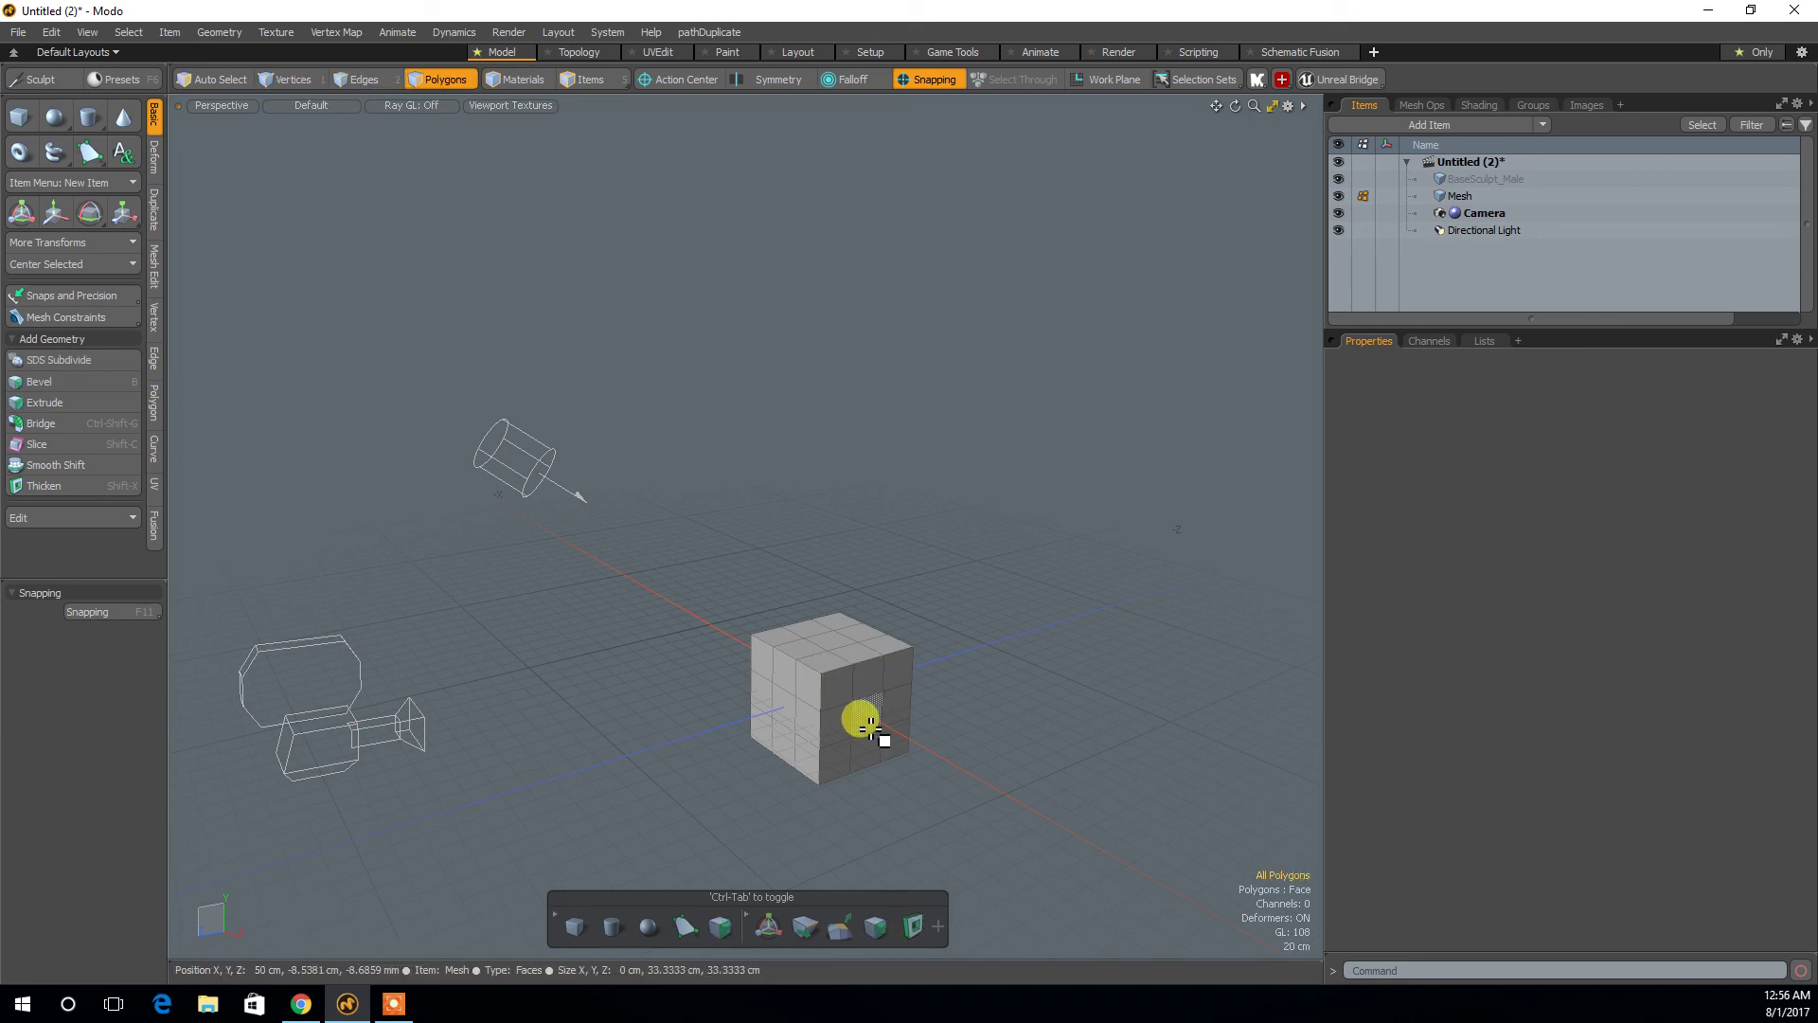
key("4")
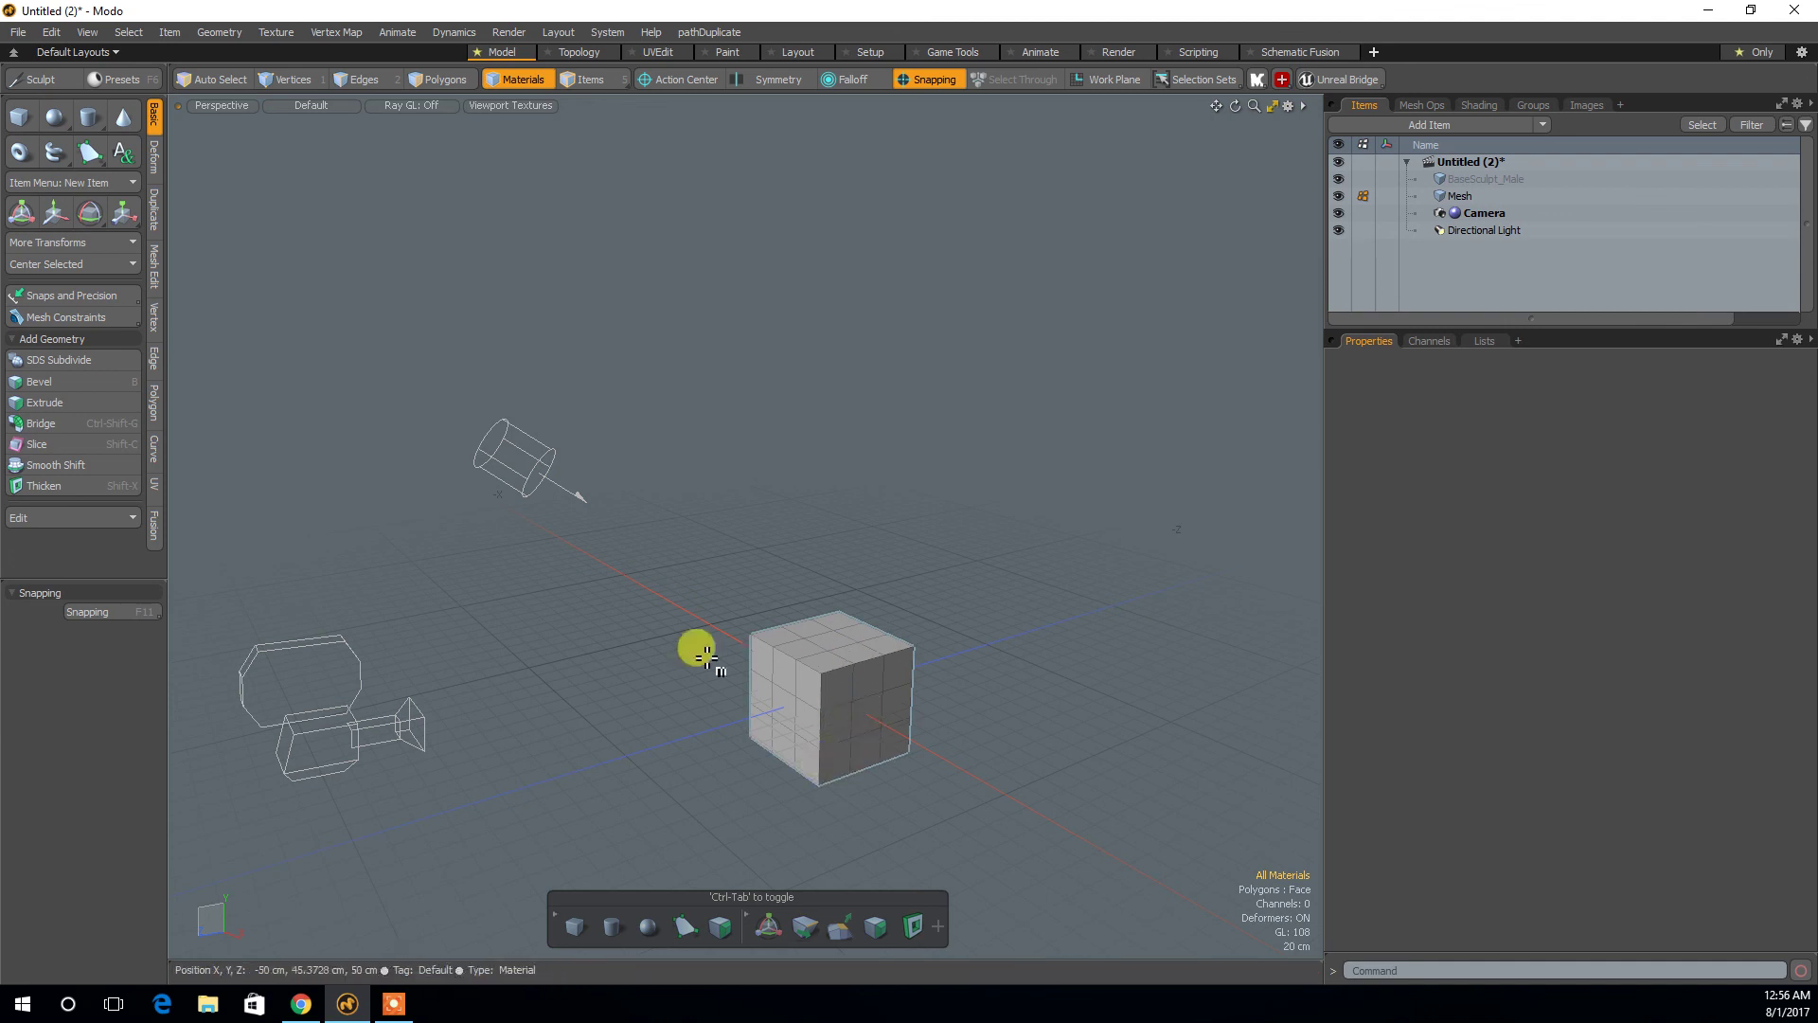
key("alt")
left_click_drag(969, 696, 894, 697, "alt")
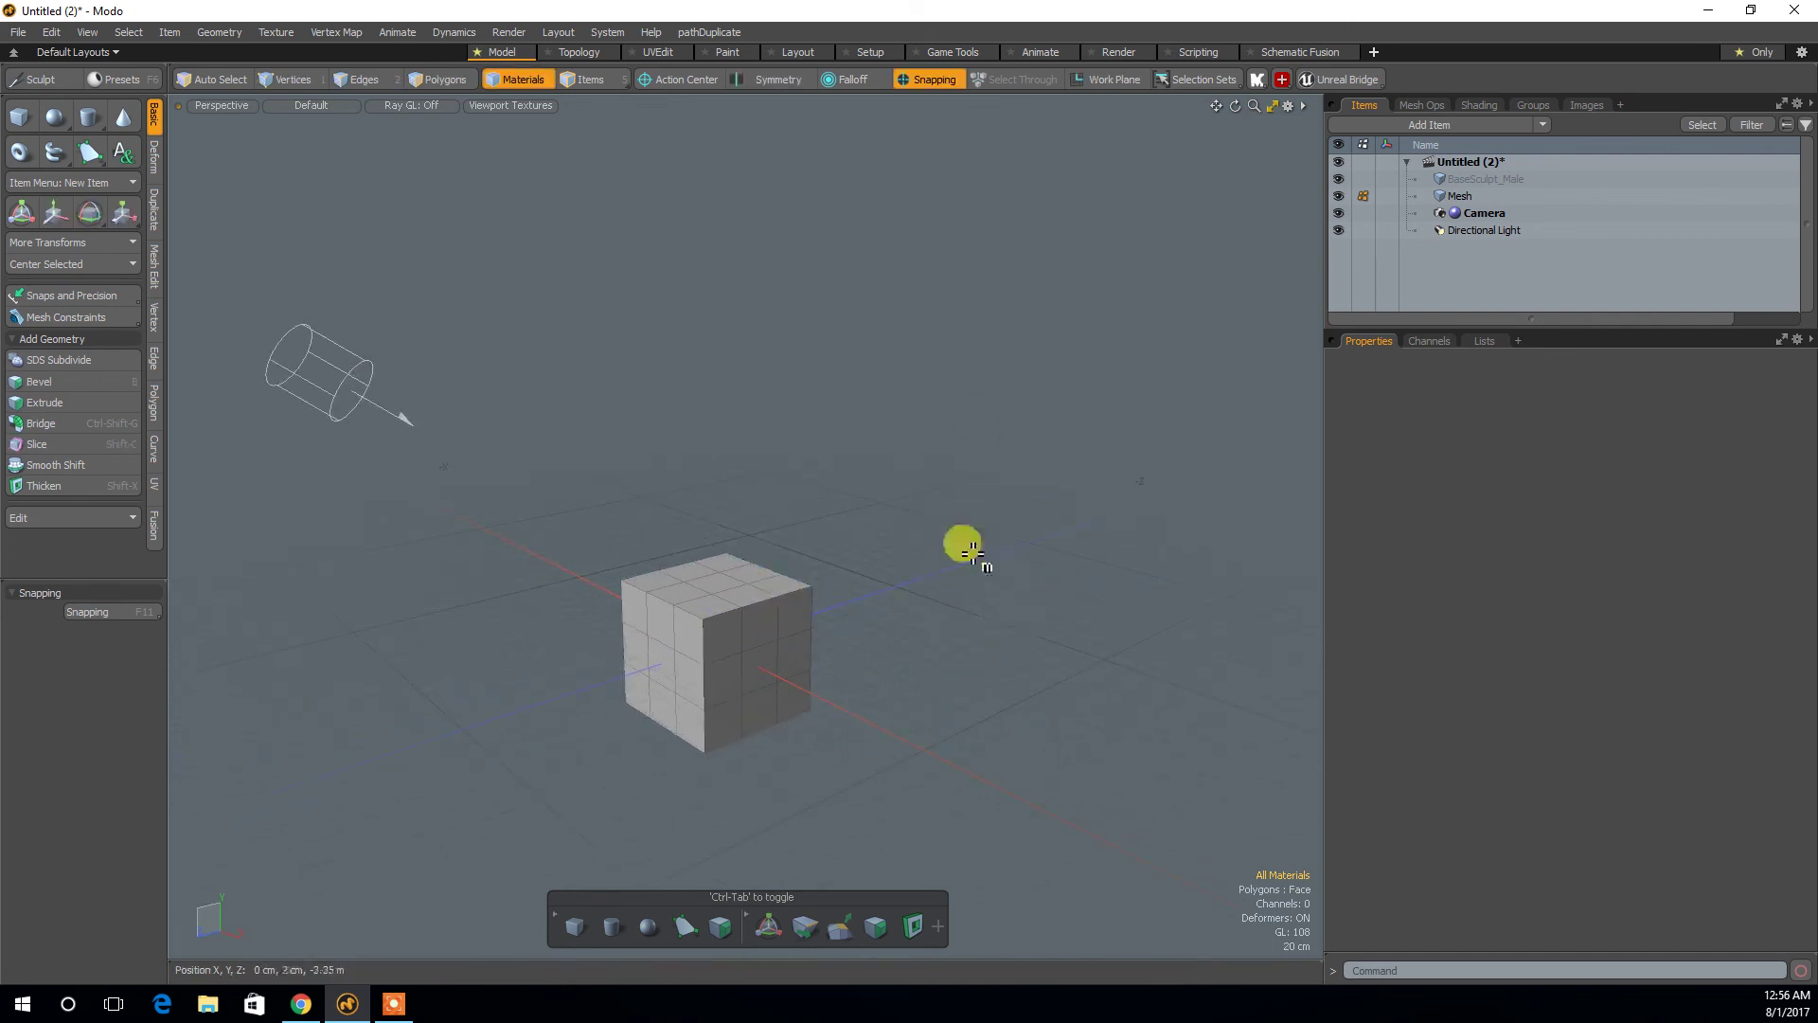
left_click_drag(783, 641, 831, 625, "alt")
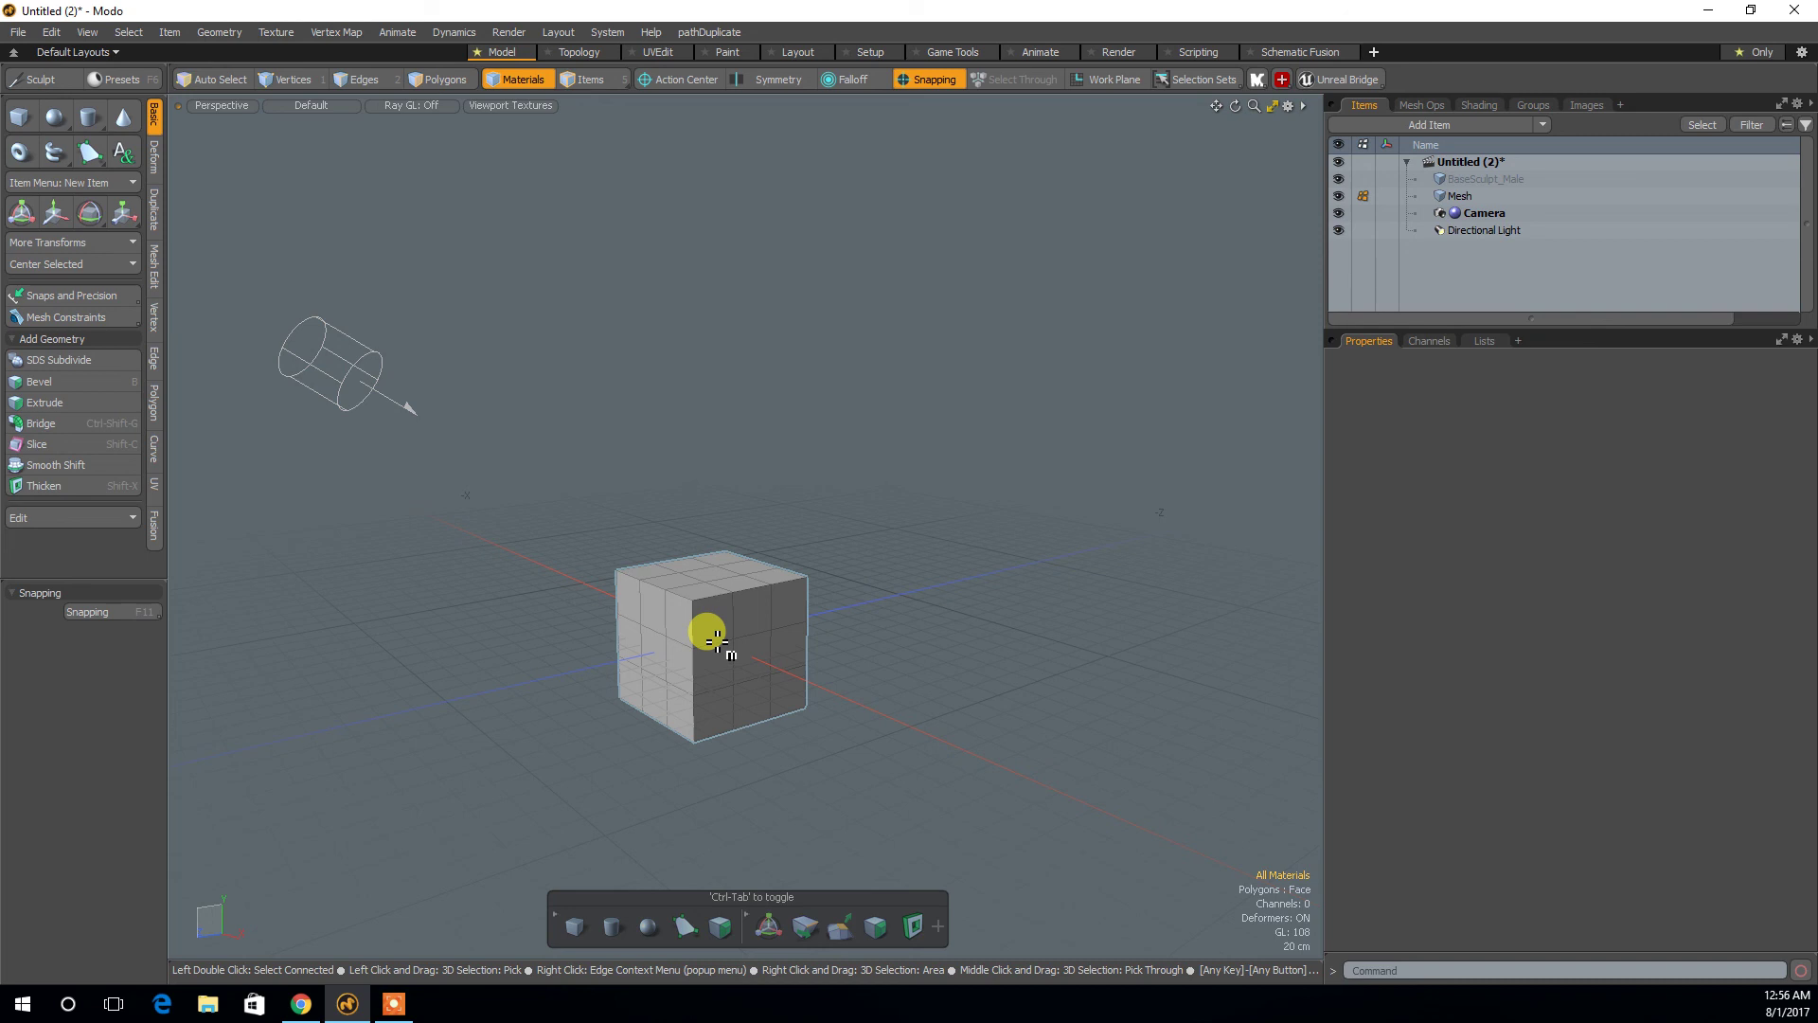
left_click(717, 641)
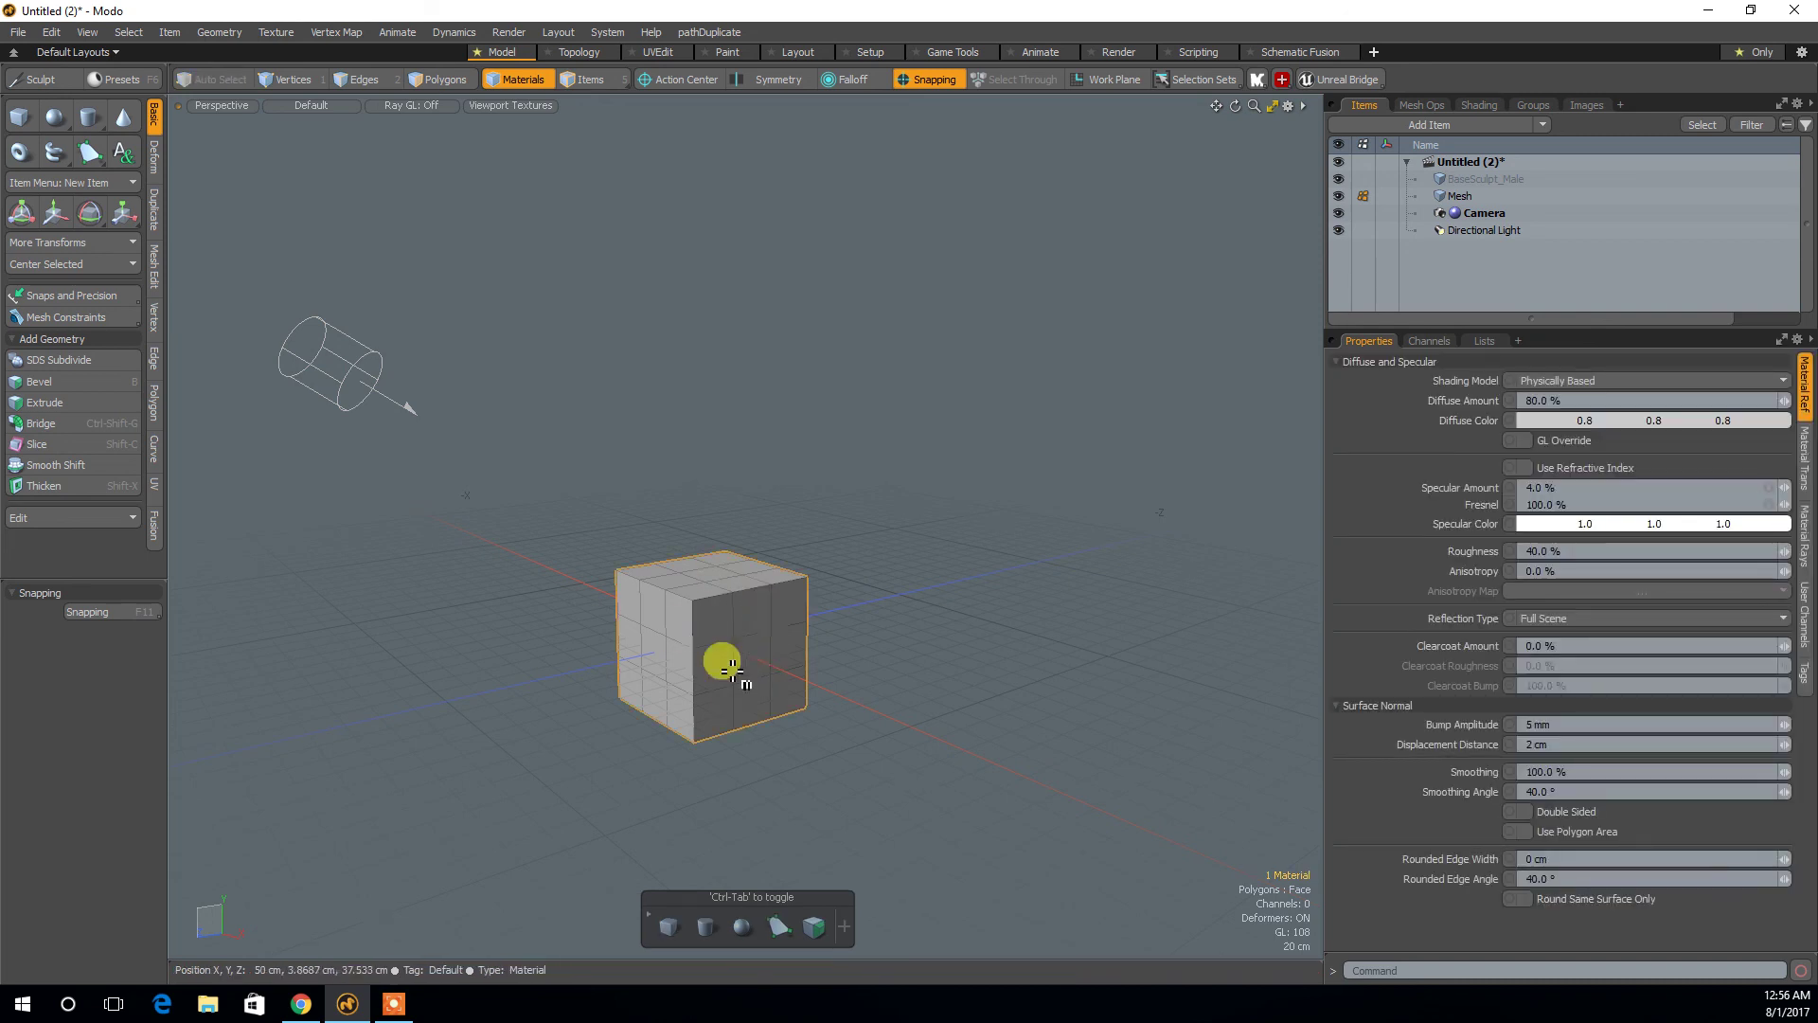
Switch to Items selection mode, add a unit sphere, and move it to about 2.09 m on Z, clear of the cube.
left_click(574, 84)
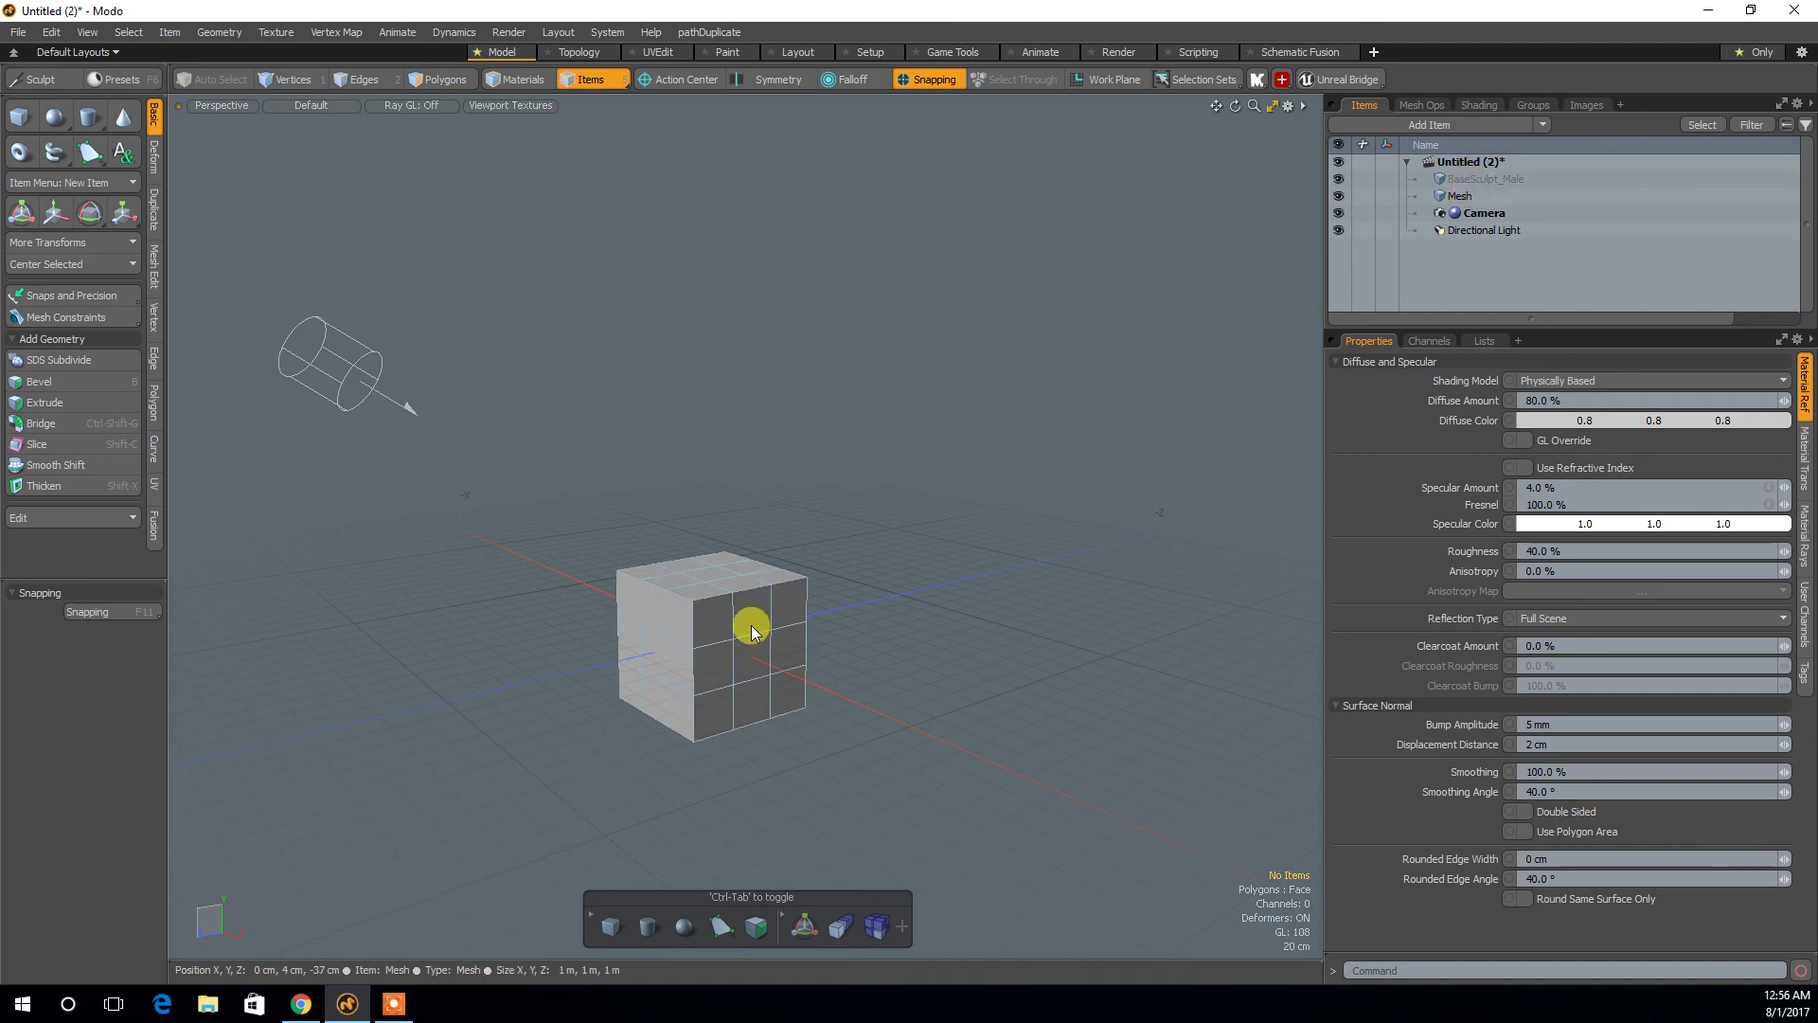
mouse_move(866, 609)
left_mouse_down("alt")
mouse_move(890, 640)
mouse_move(874, 587)
left_mouse_up("alt")
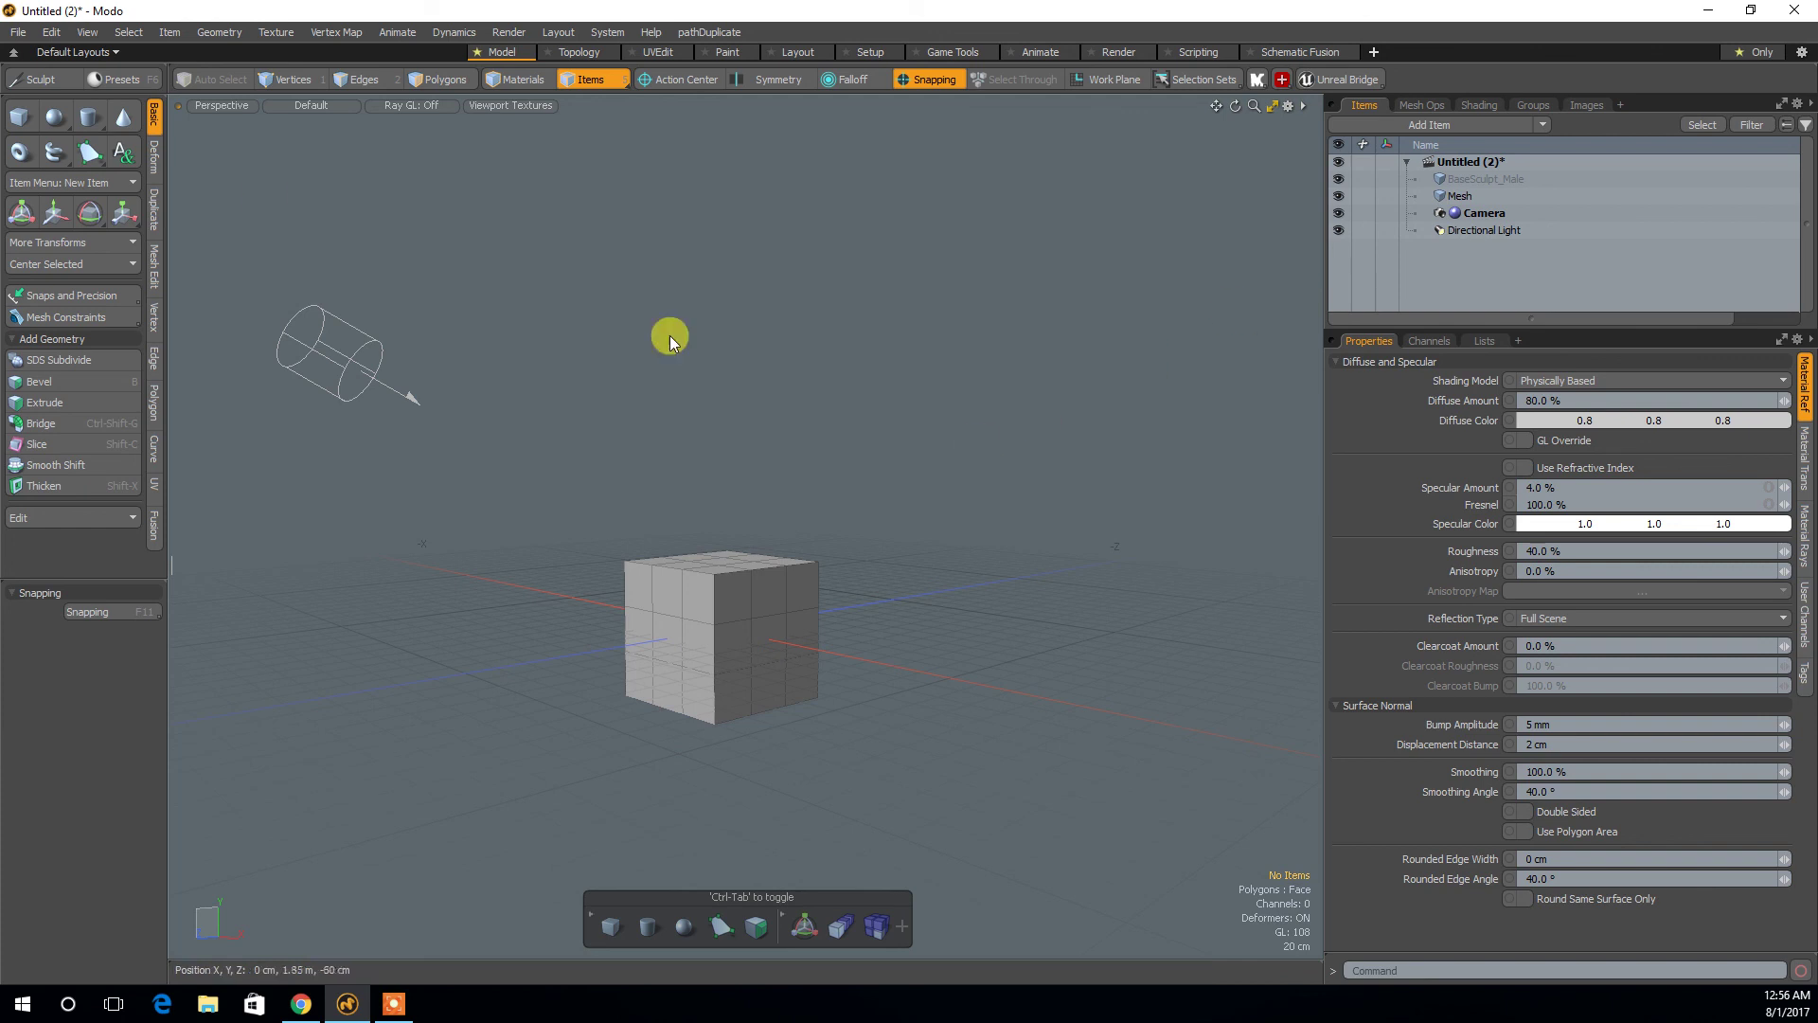
left_click(51, 117)
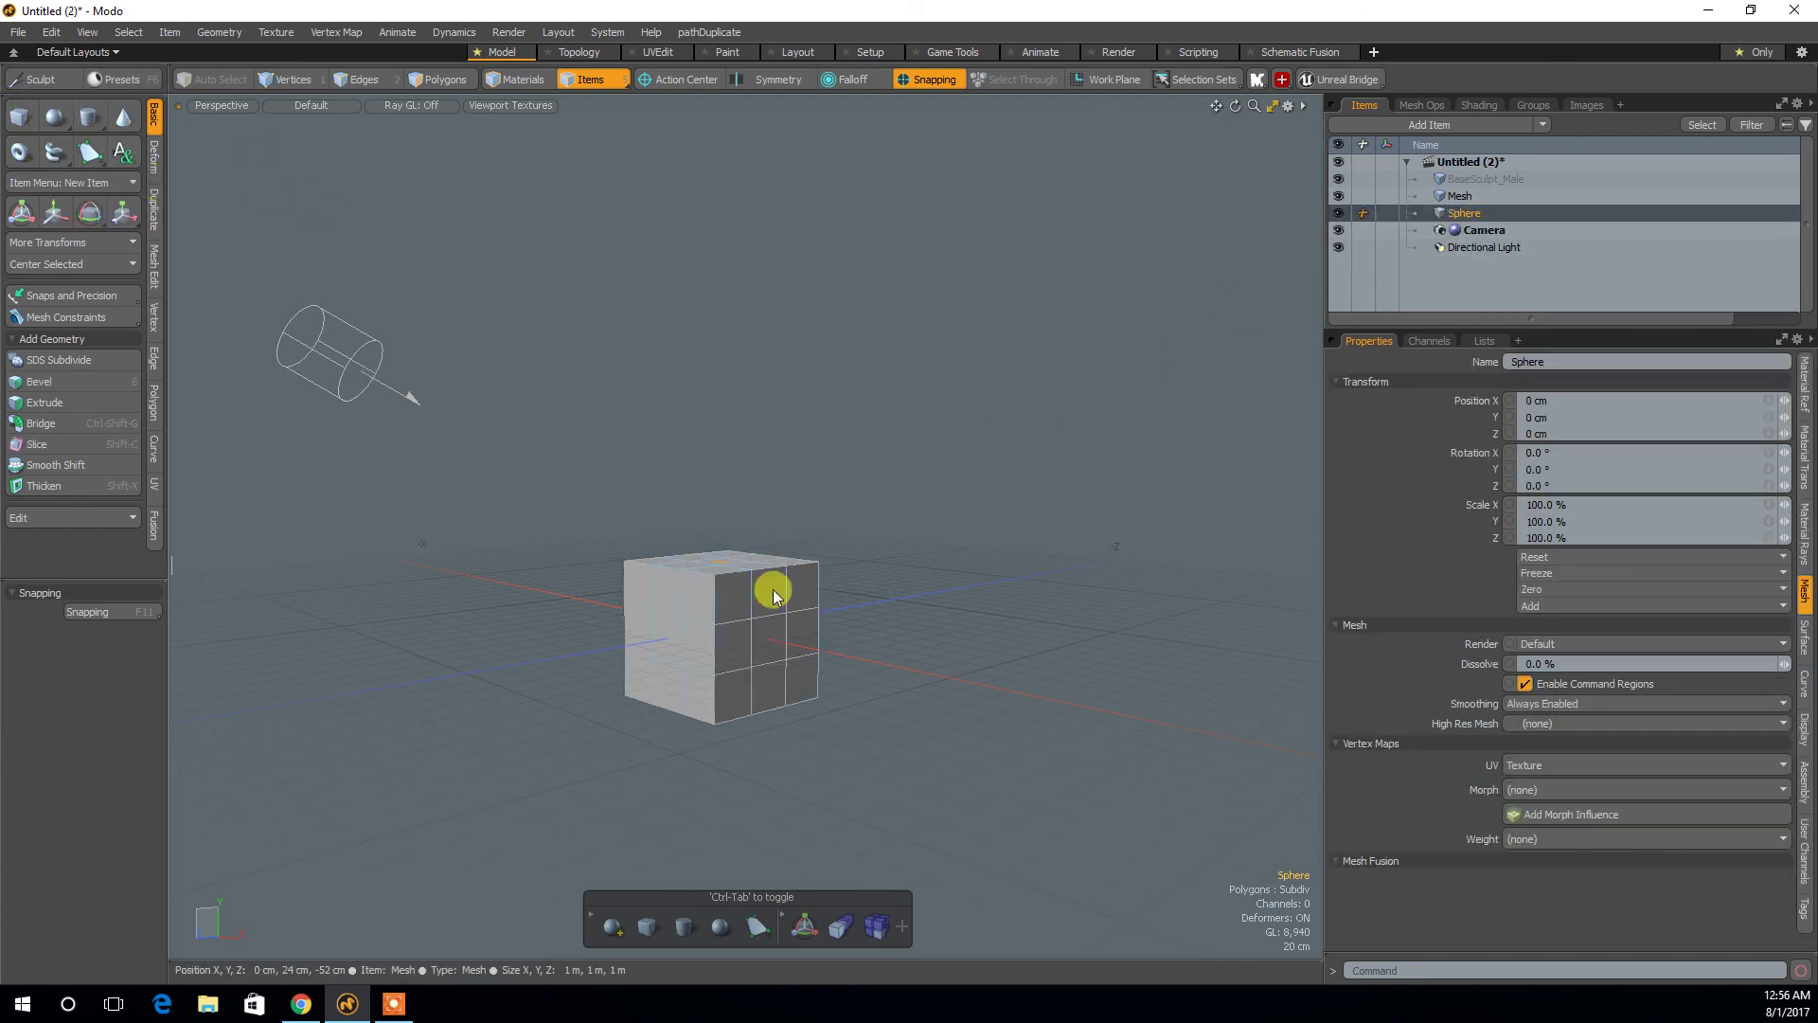
key("w")
left_click_drag(646, 647, 334, 695)
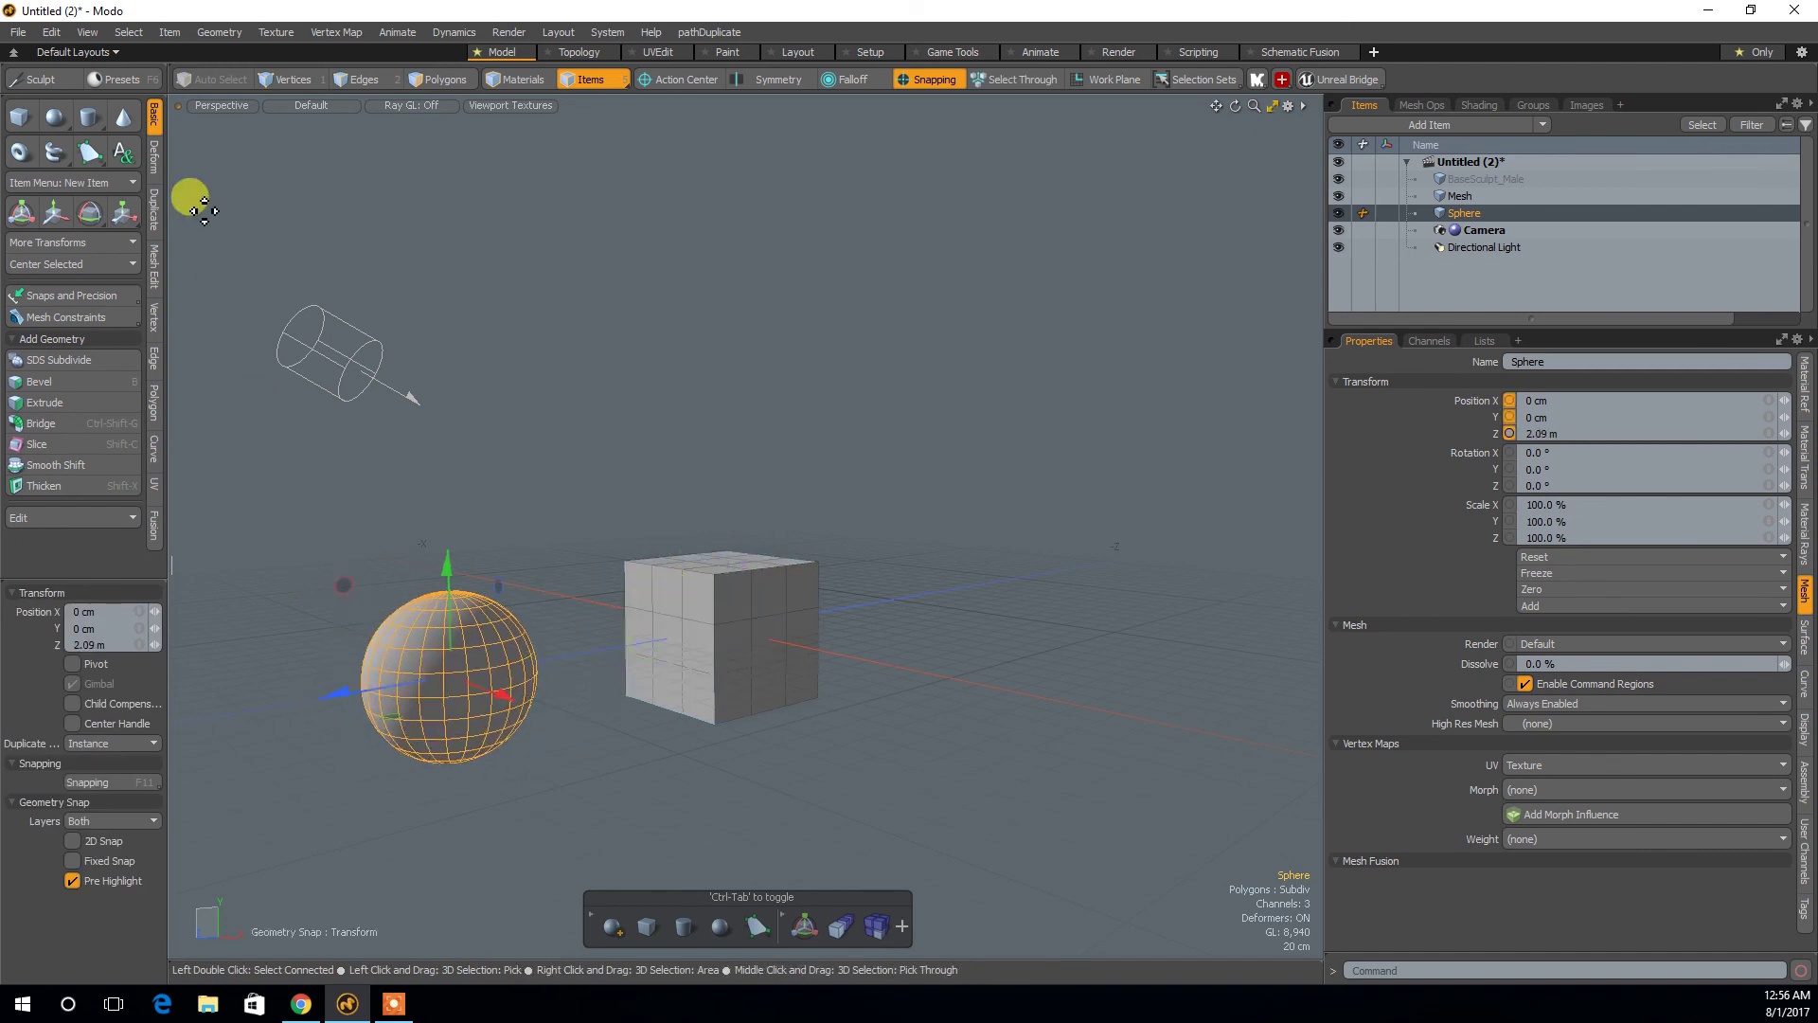
Add a unit cylinder, move it to about 2.08 m on X, and clear the selection.
left_click(87, 118, "shift")
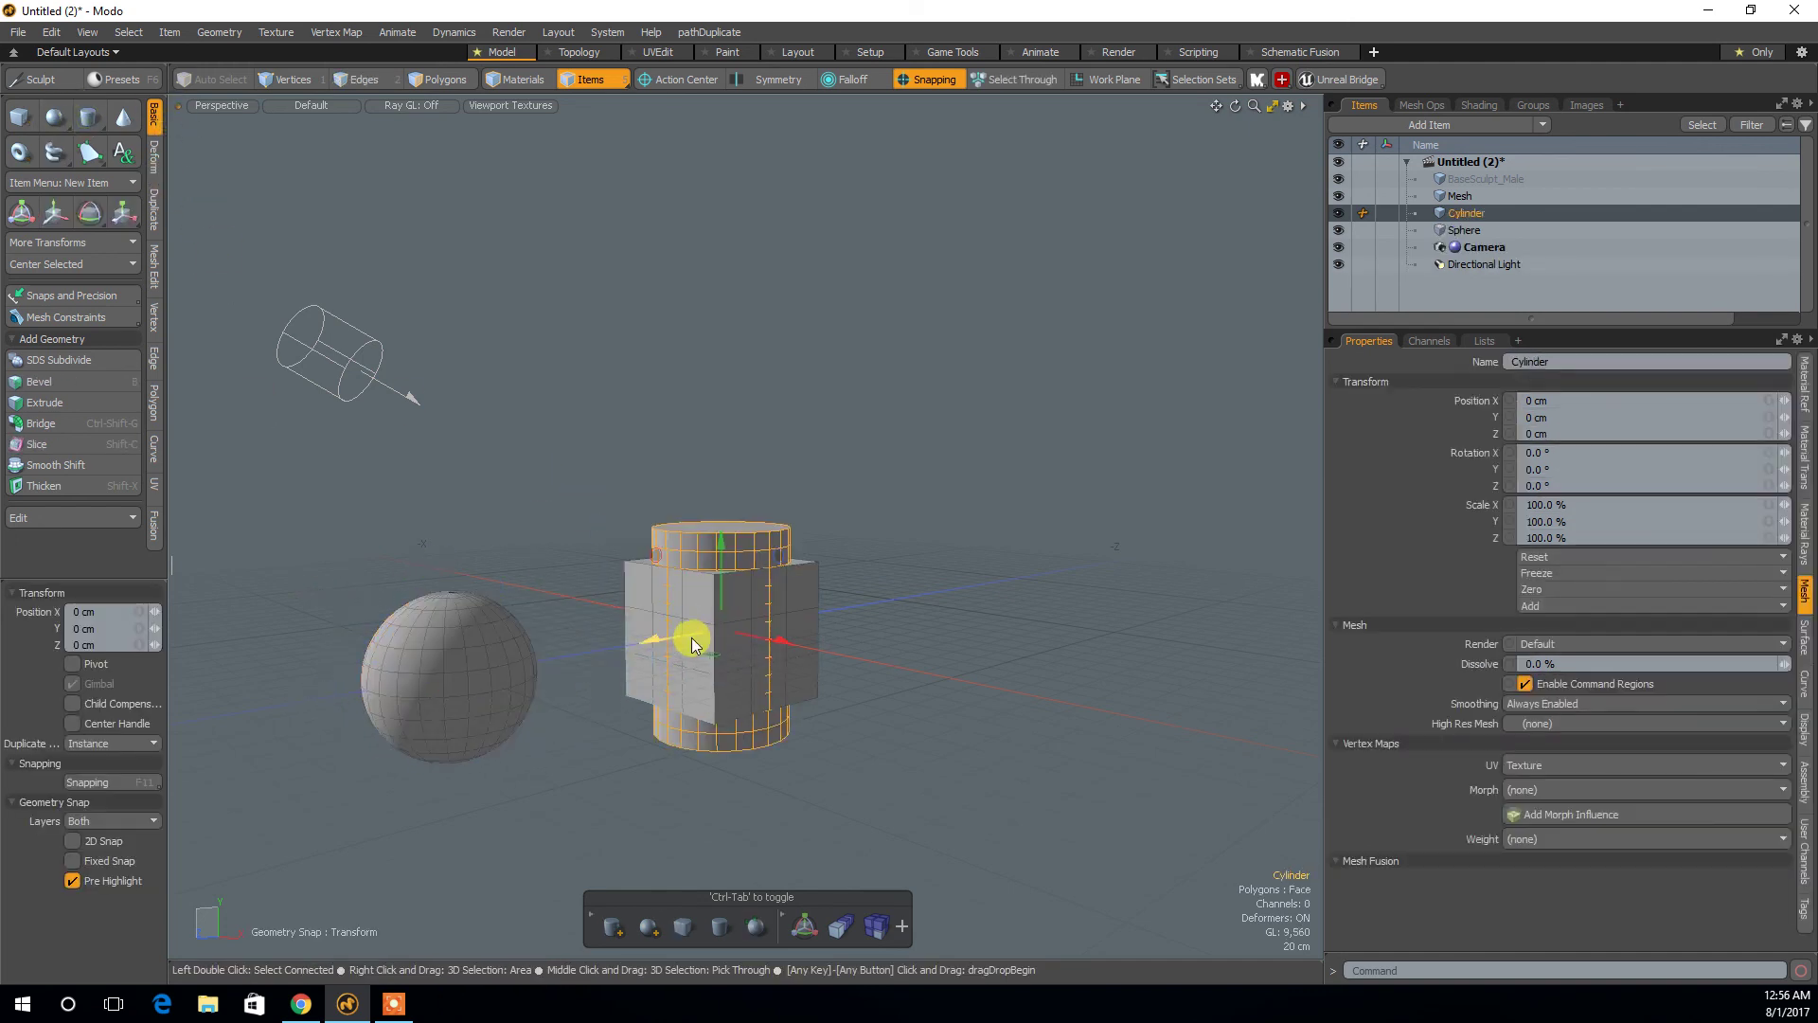
left_click_drag(763, 644, 1015, 698)
key("q")
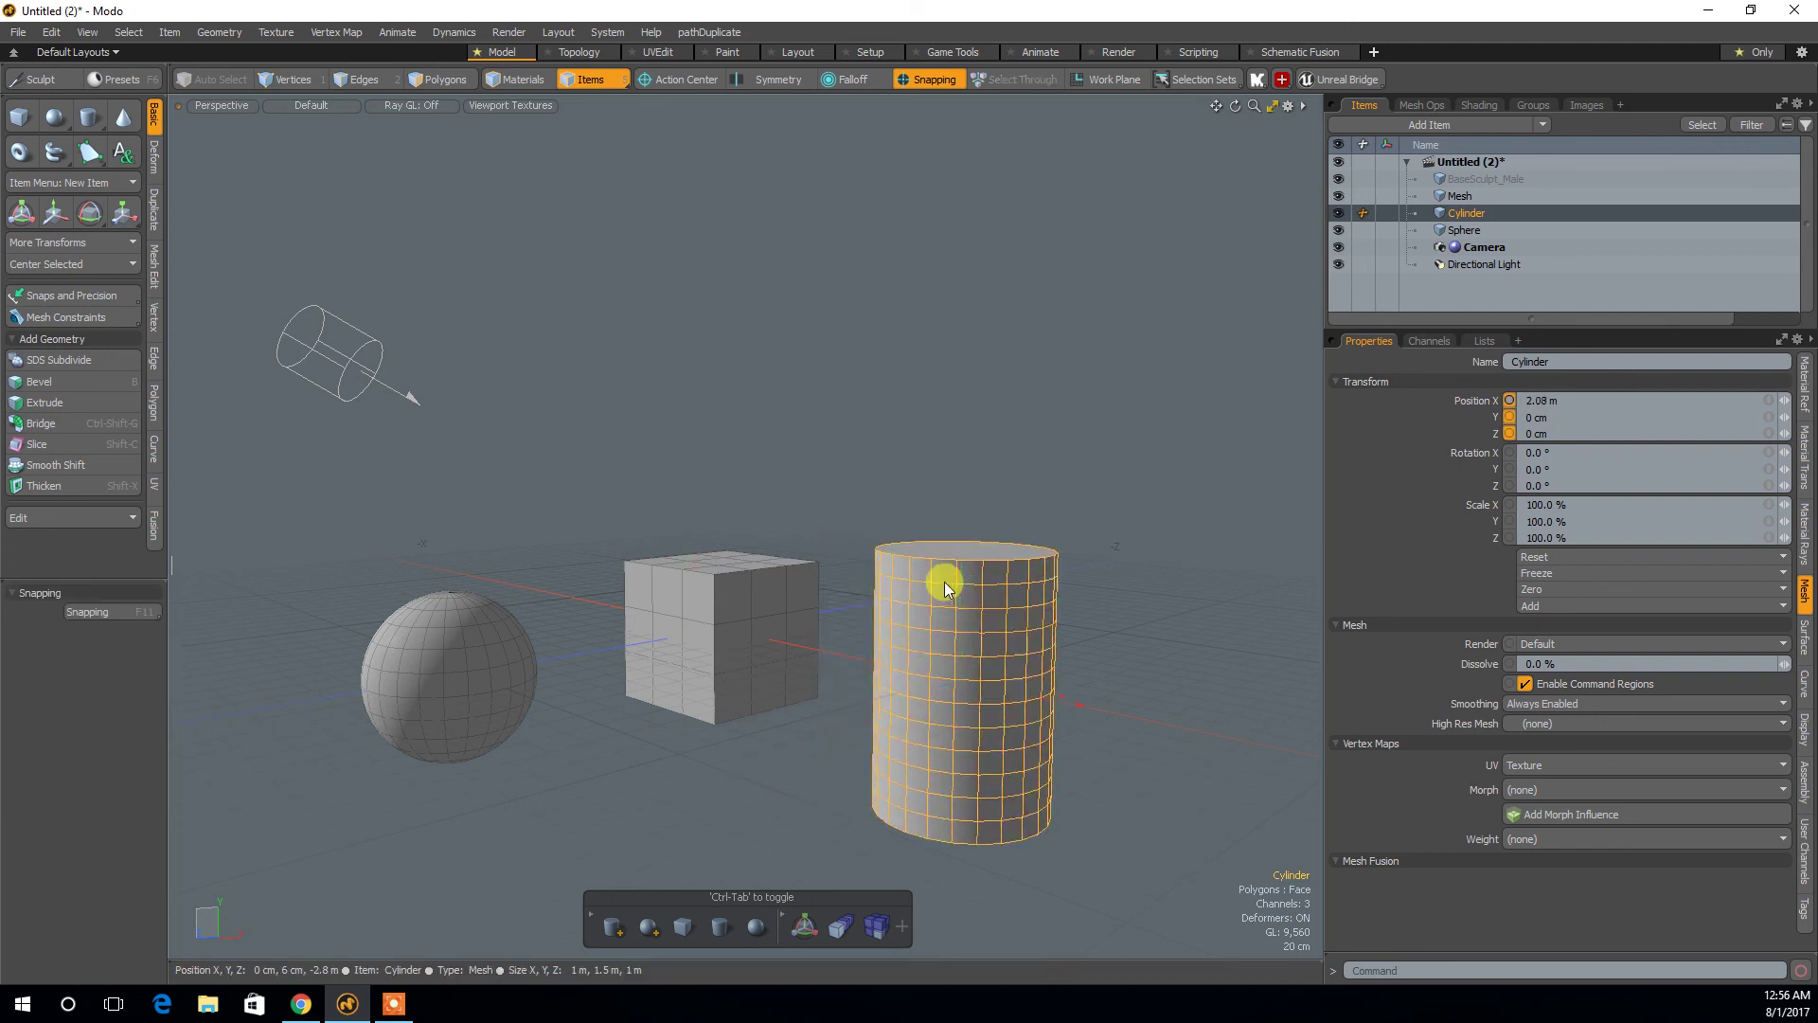
left_click(733, 332)
left_click_drag(747, 345, 762, 394, "alt")
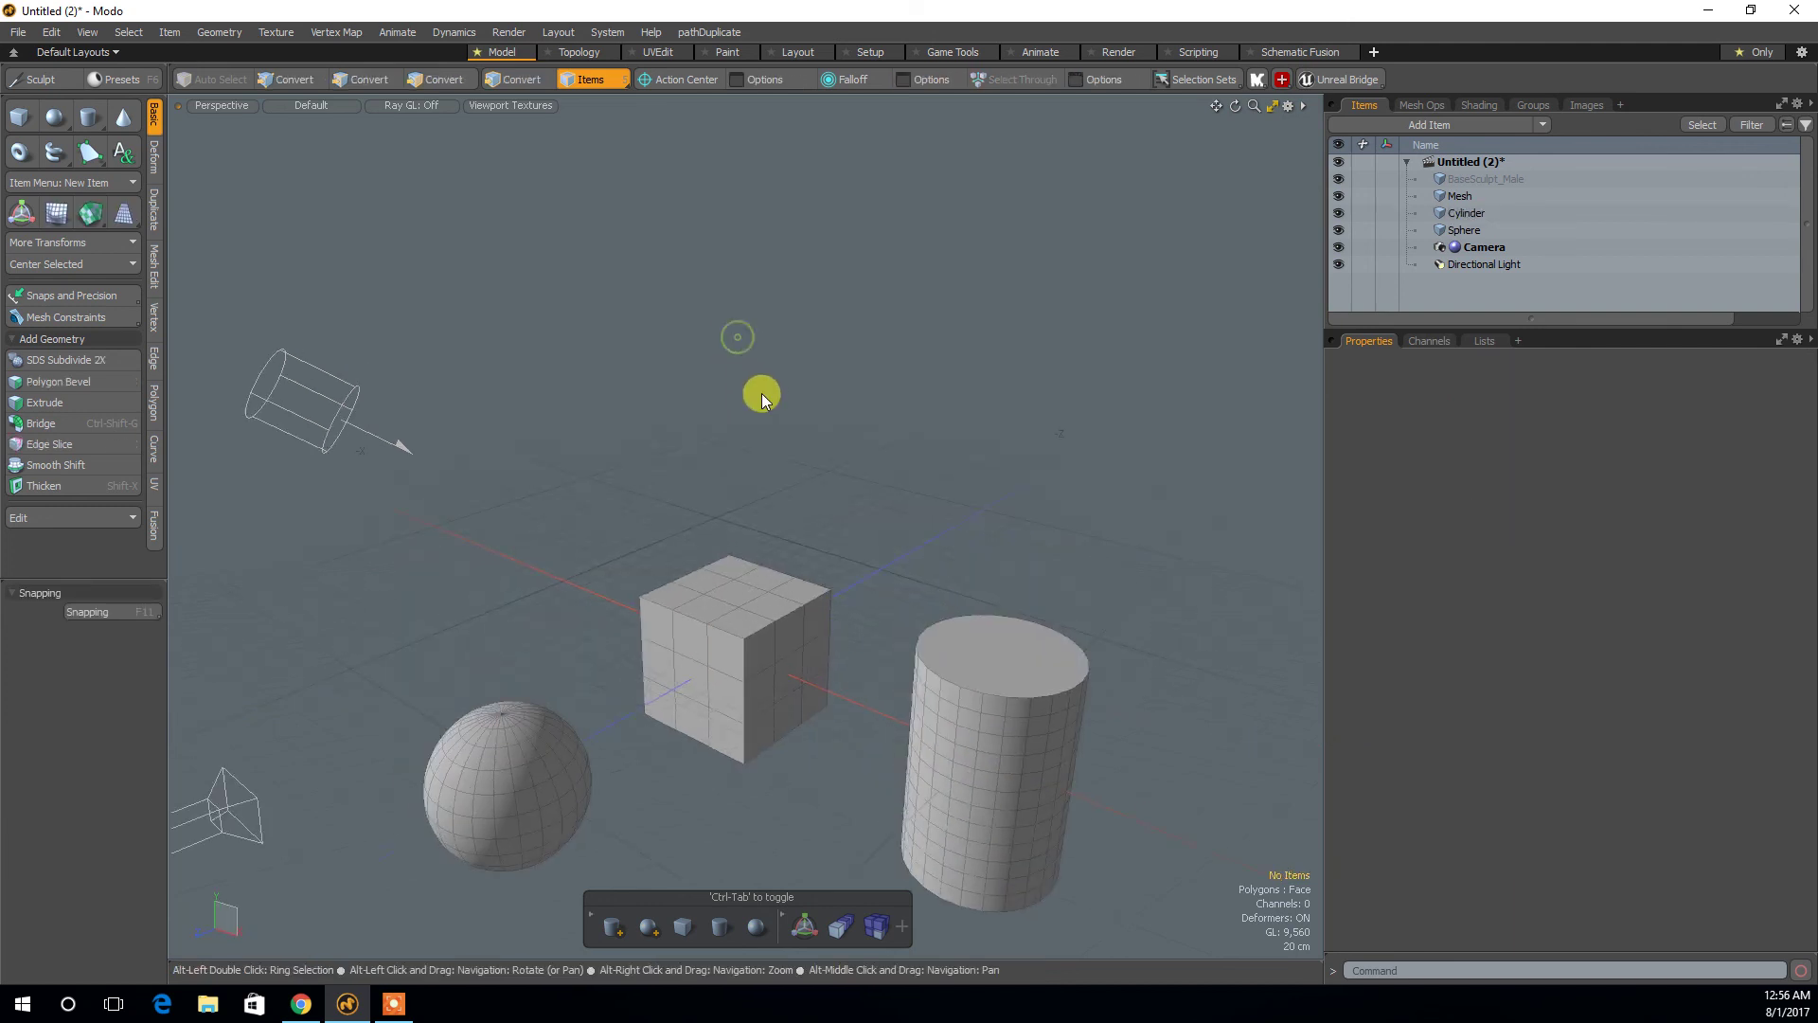
Select the sphere, cube and cylinder alternately in the viewport to compare them with their entries in the item list.
left_click(504, 837)
left_click(742, 696)
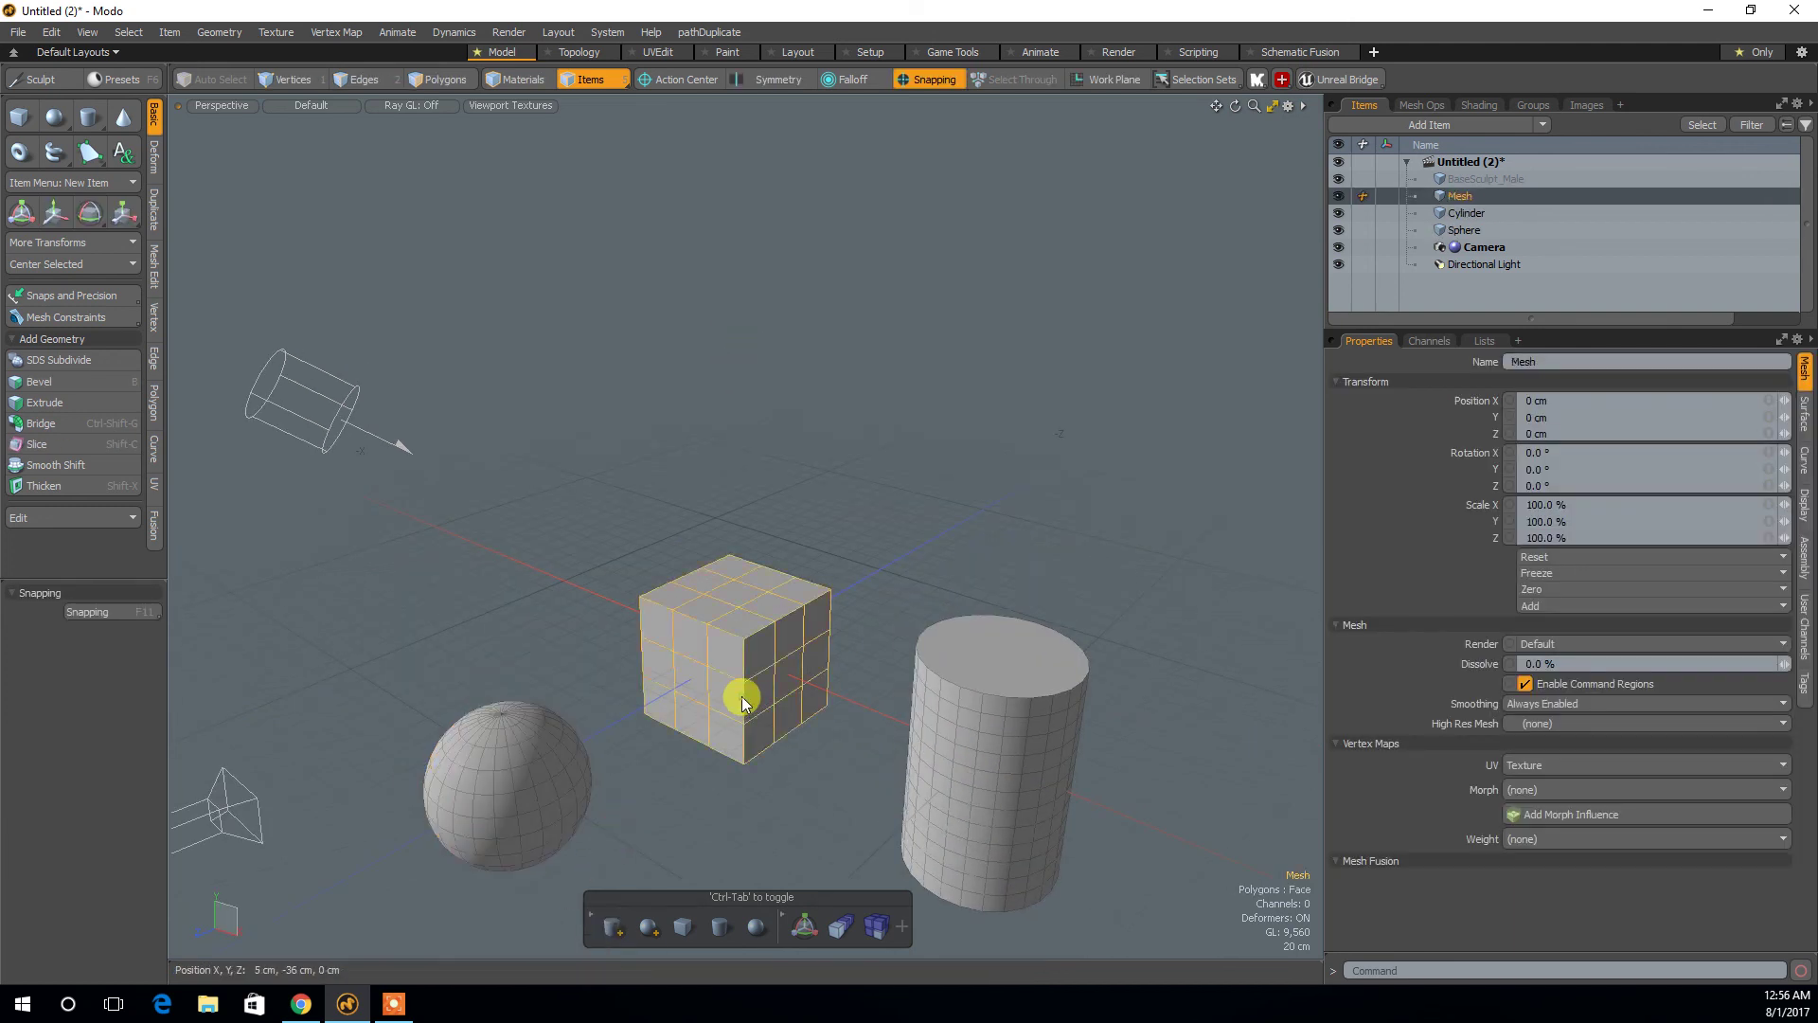
left_click(958, 775)
left_click(561, 781)
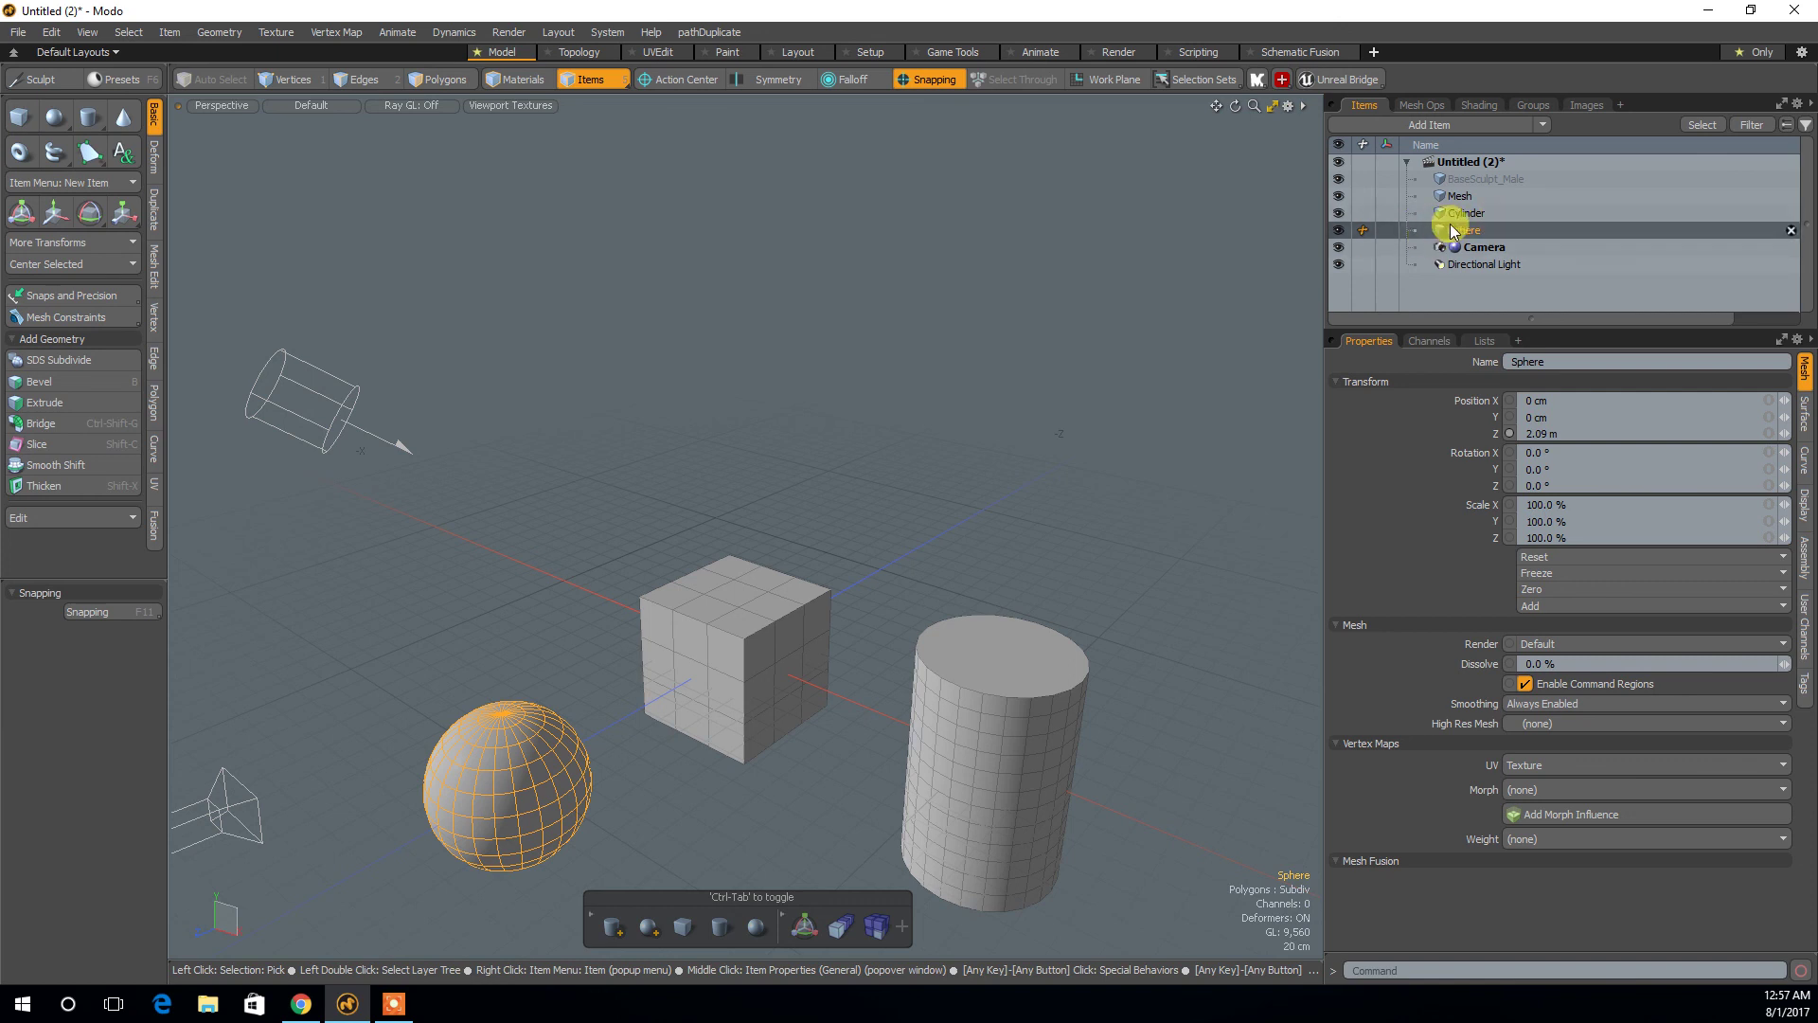
left_click(1041, 817)
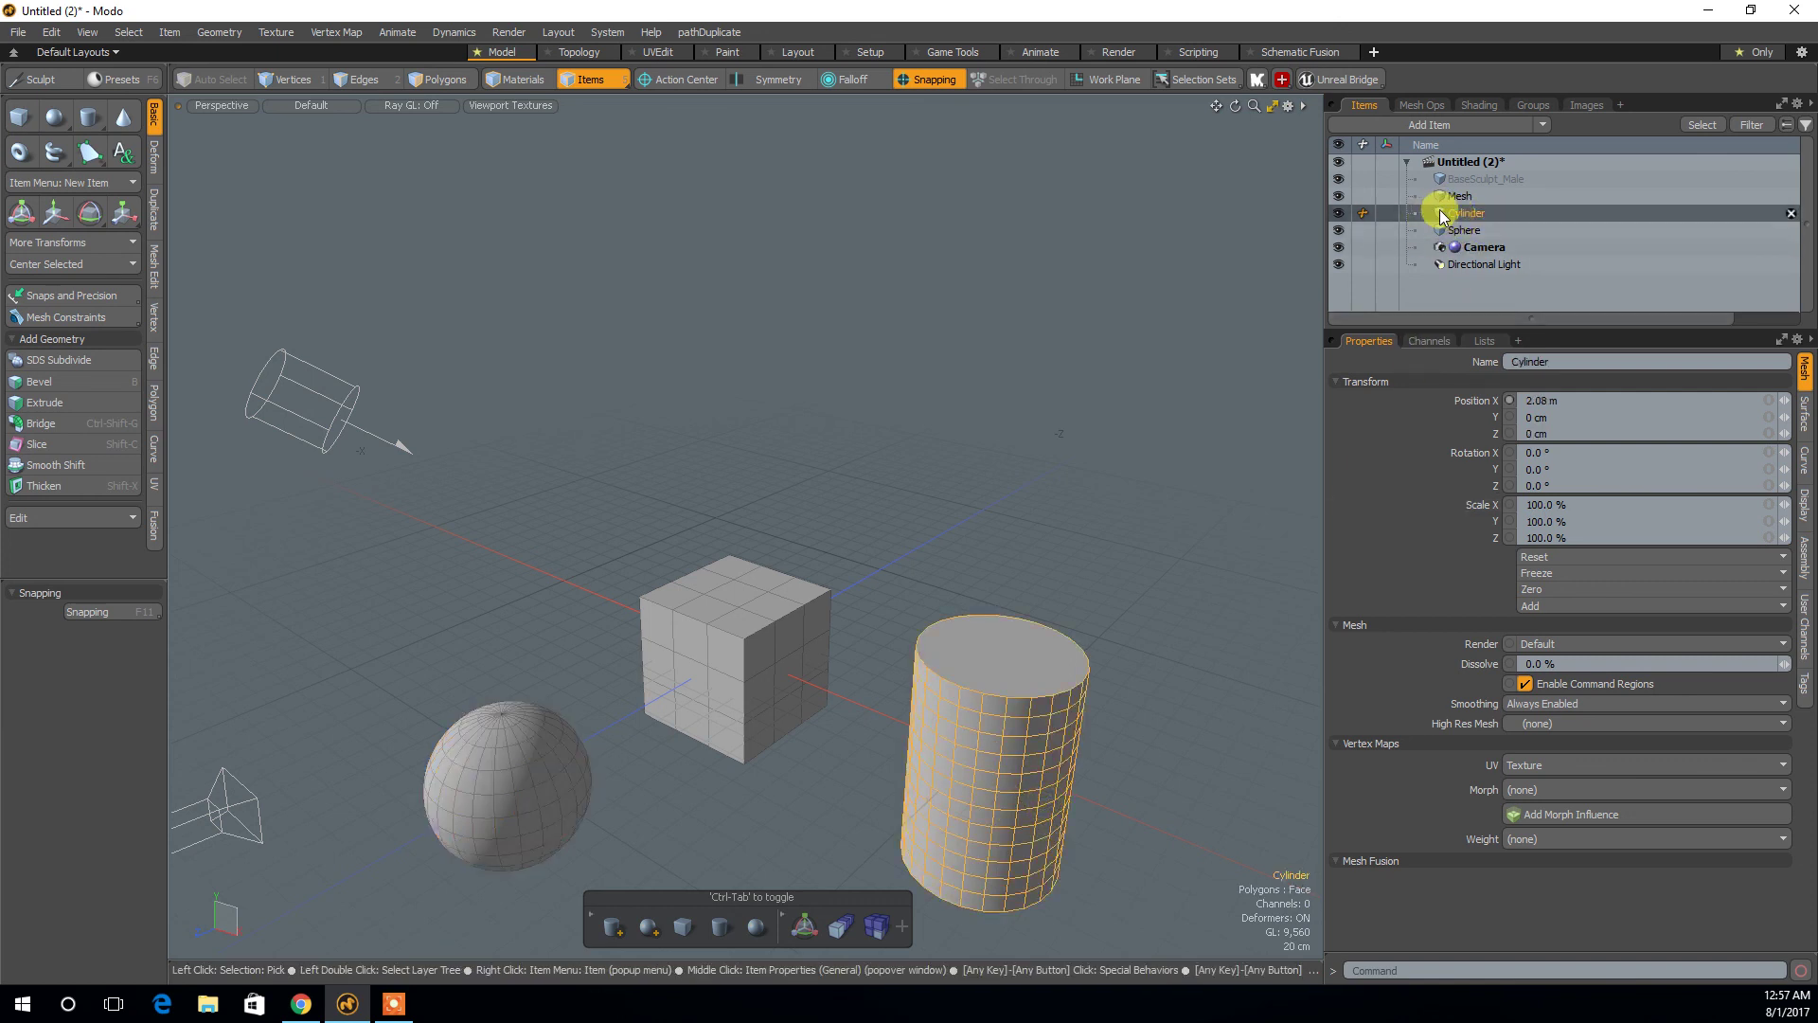
left_click(727, 691)
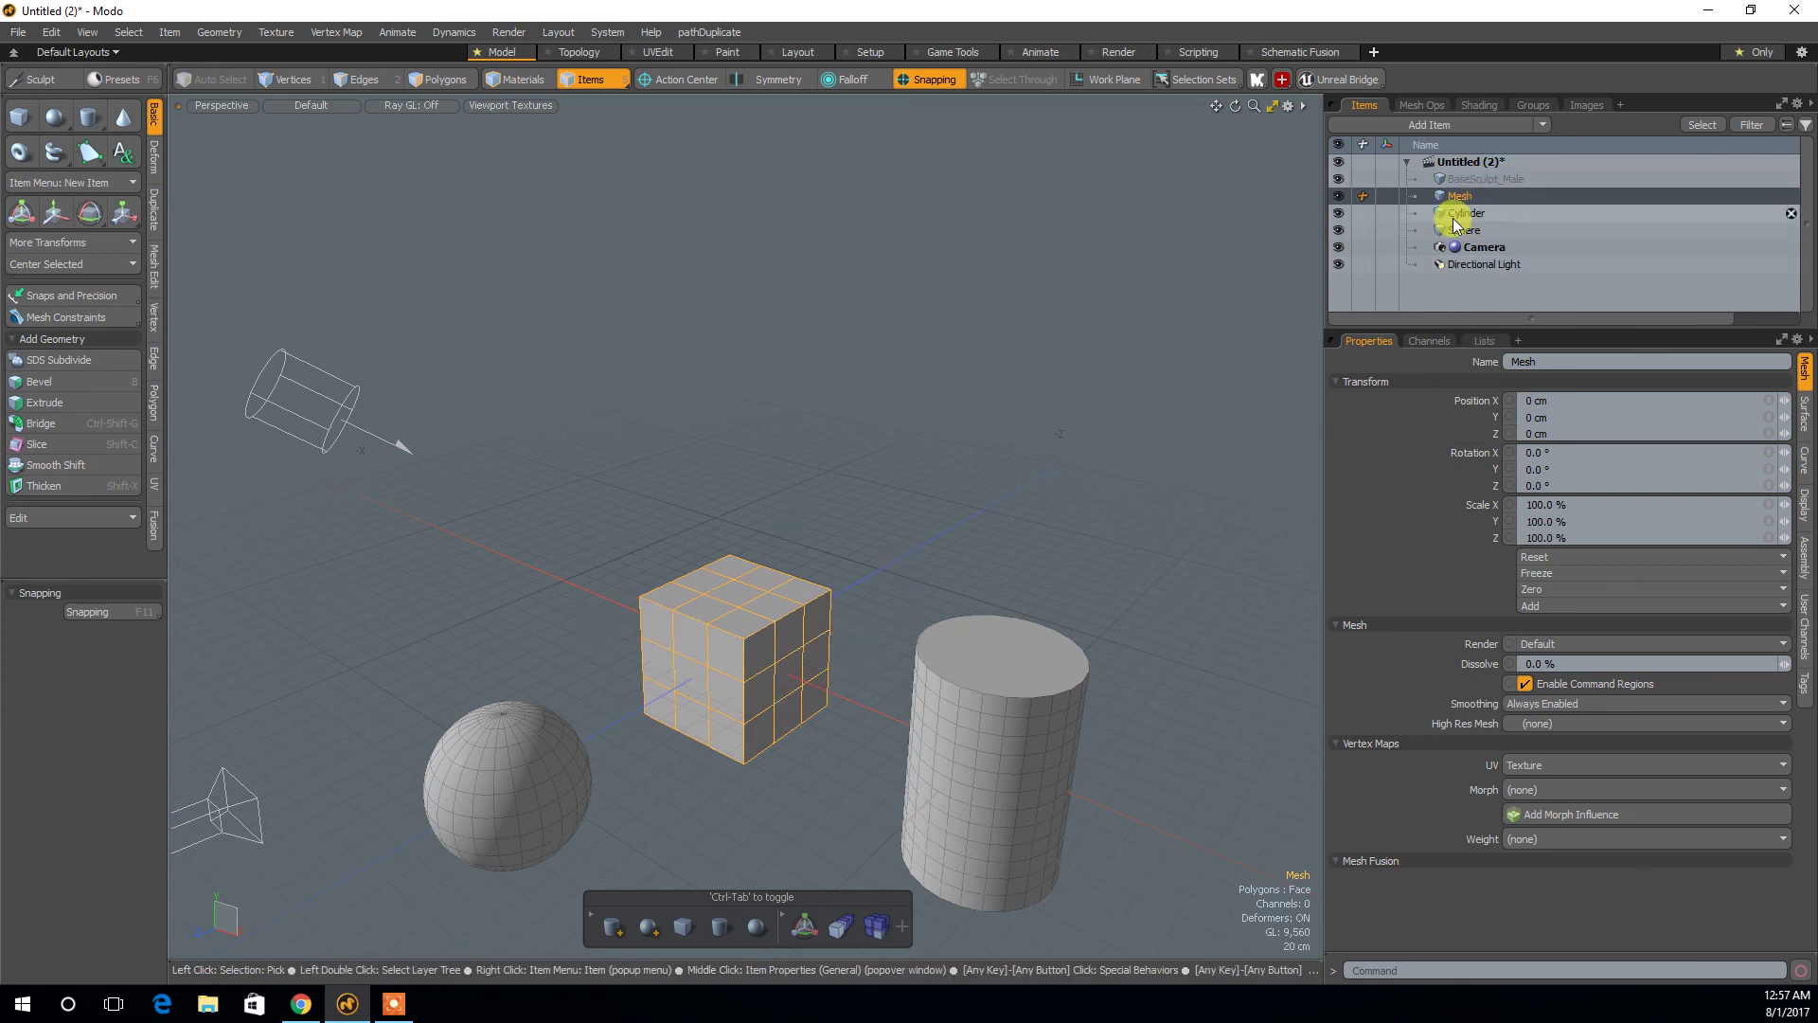
left_click(1025, 816)
left_click(459, 795)
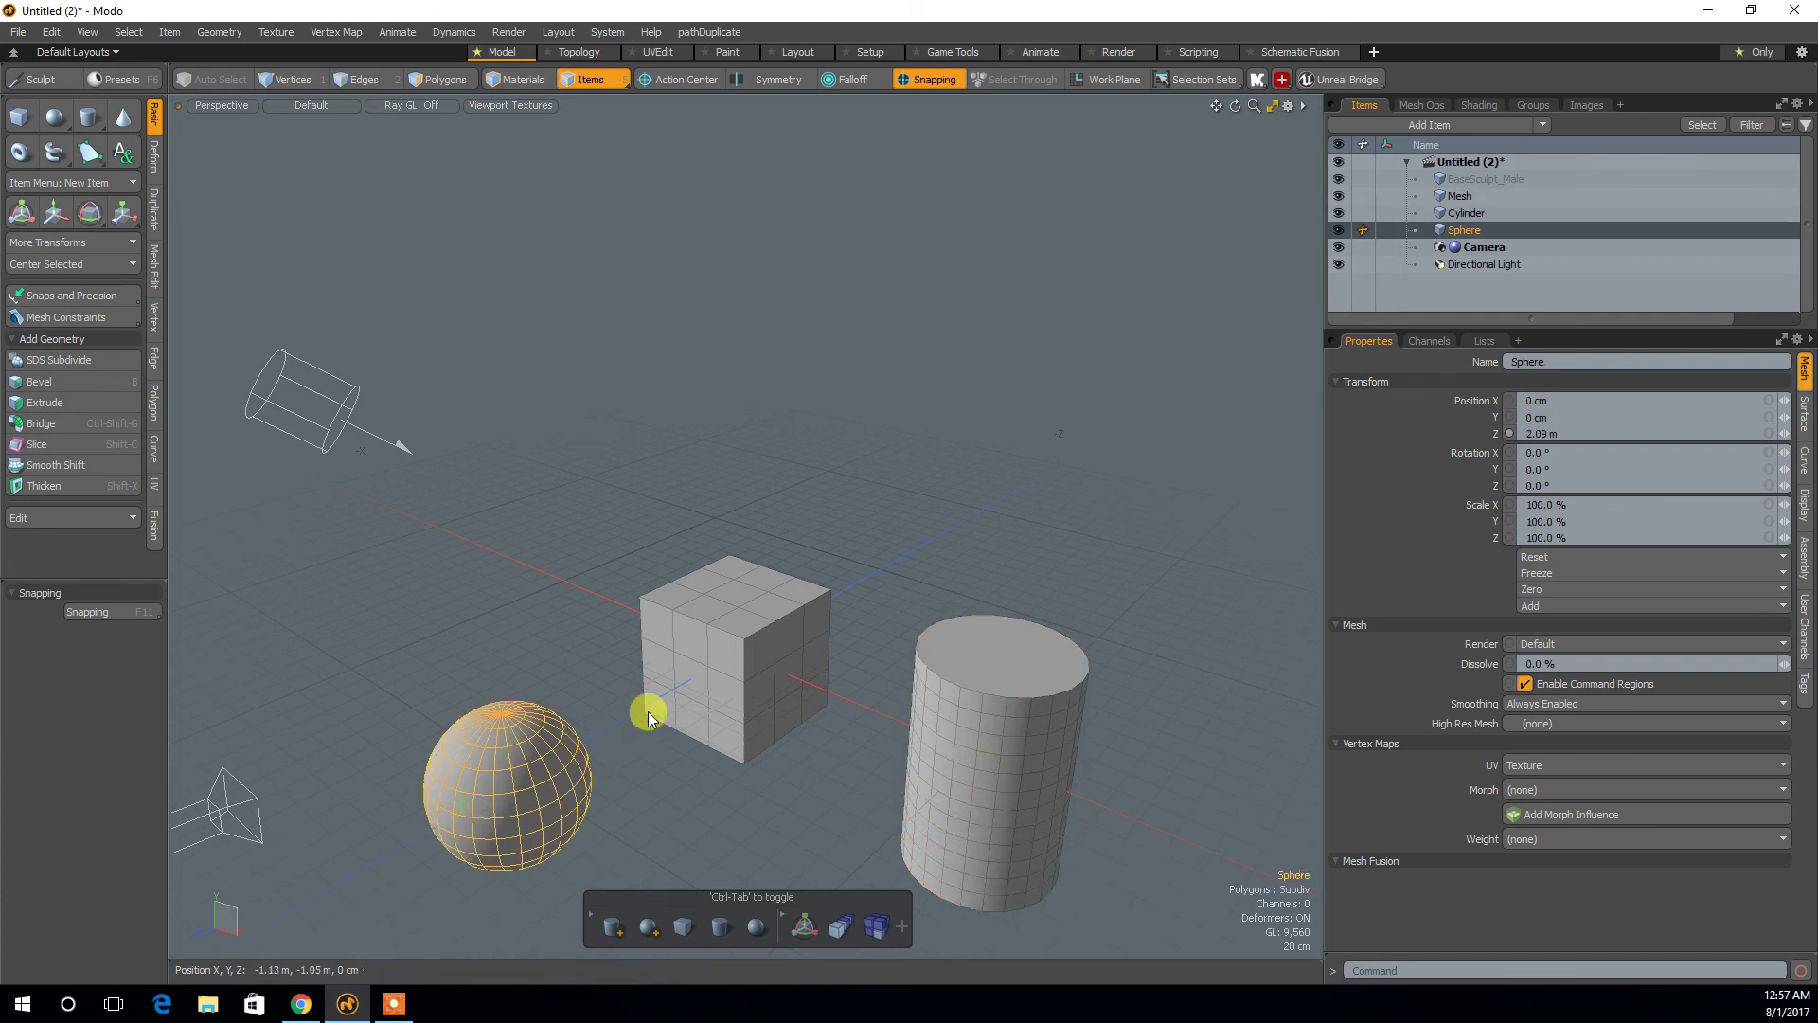
left_click(663, 705)
left_click(1037, 779)
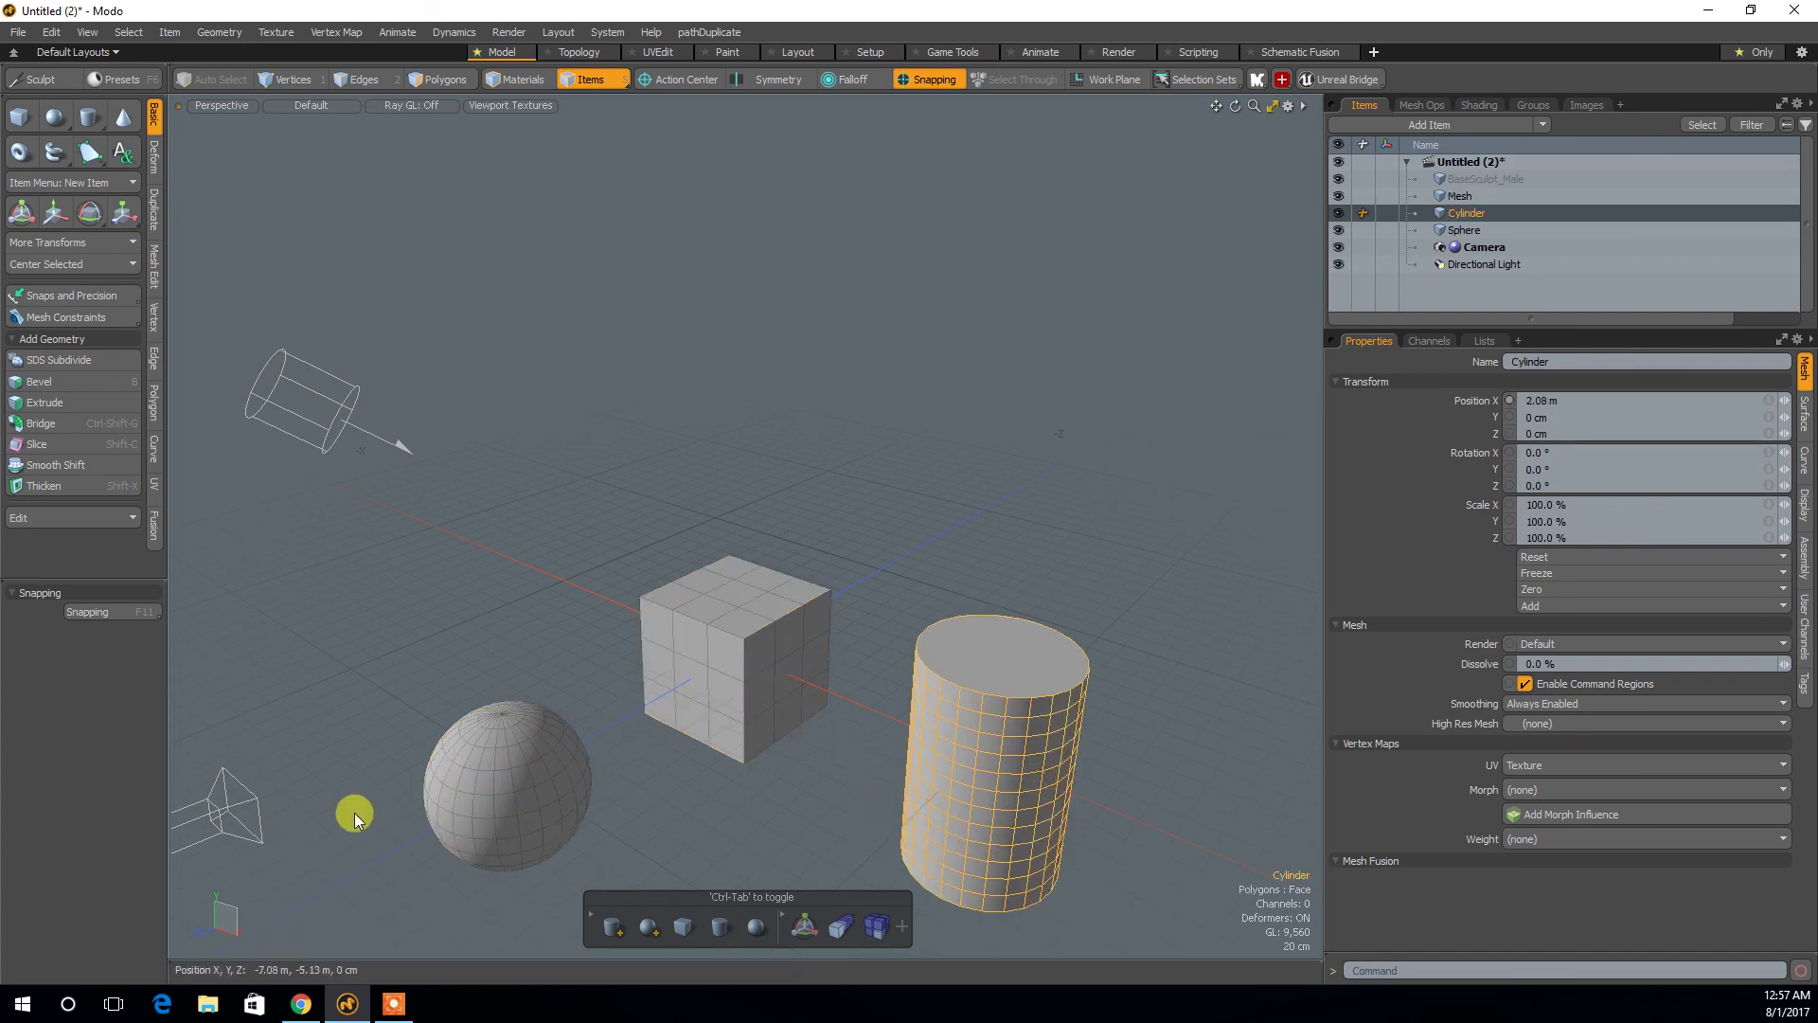
Select the Mesh, Cylinder and Sphere items together, request their deletion, and dismiss the delete-all confirmation.
left_click(1463, 196)
left_click(1456, 235, "shift")
key("Delete")
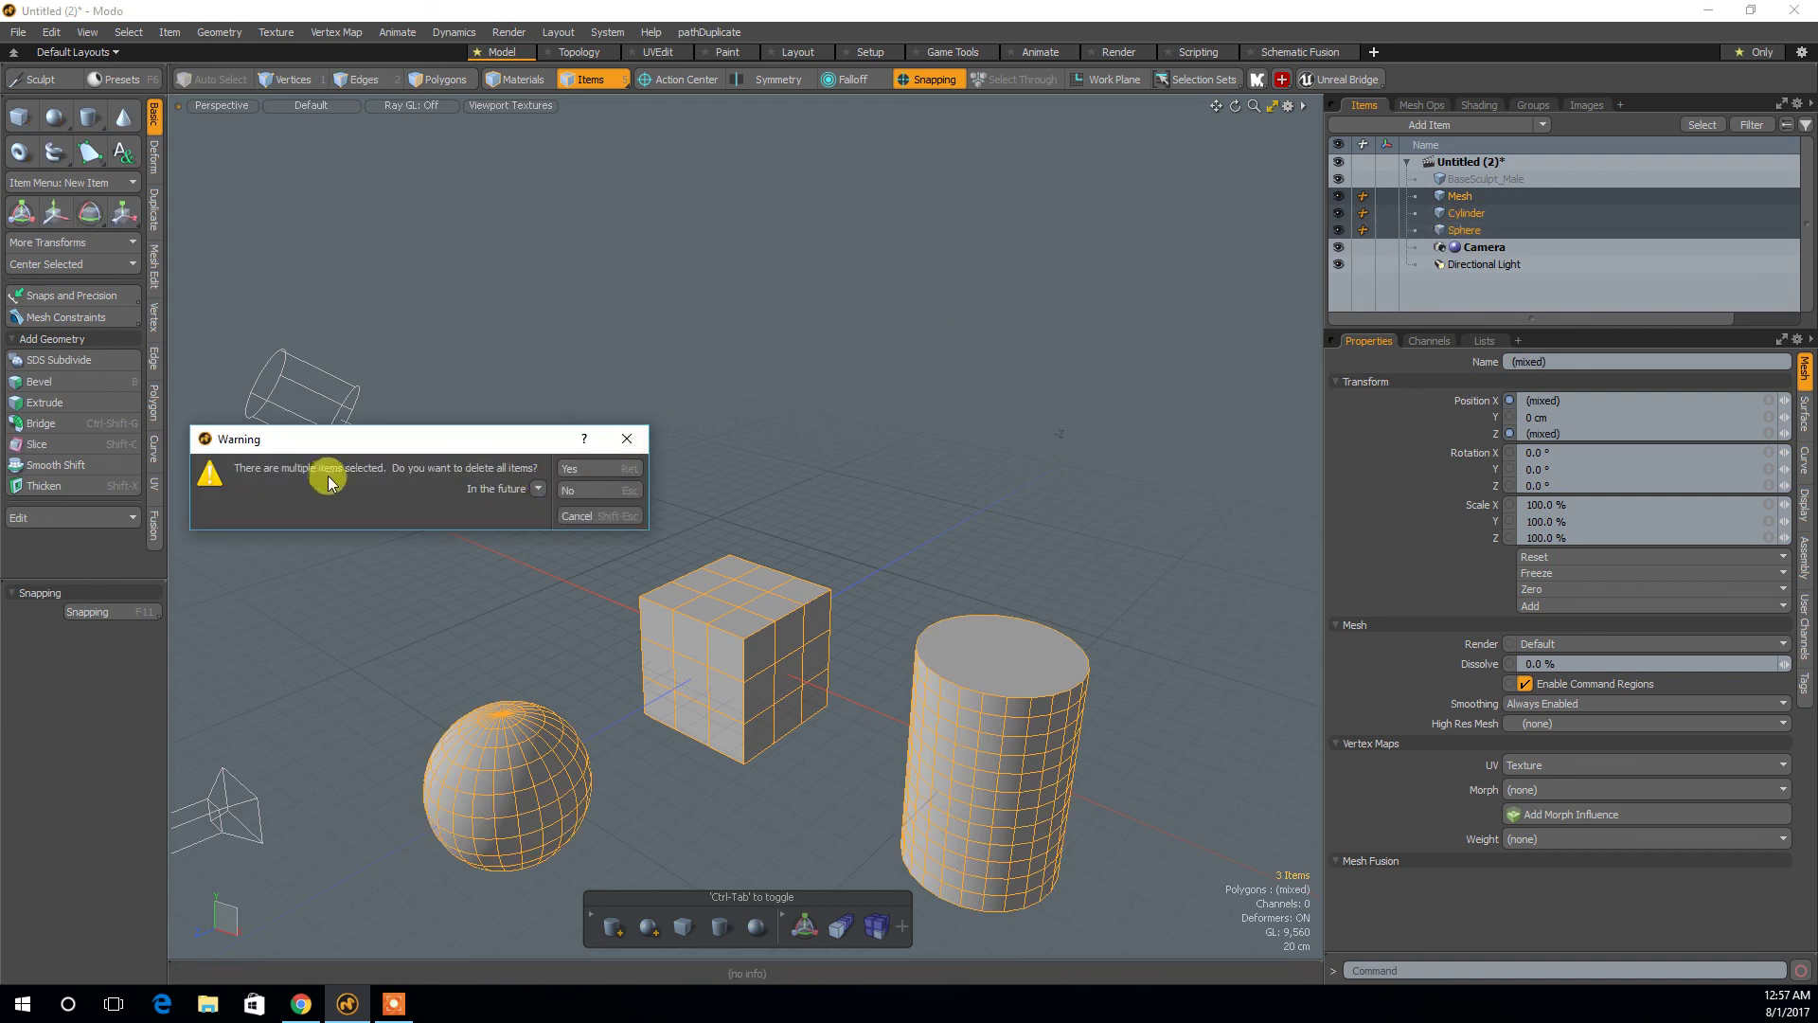
left_click(627, 437)
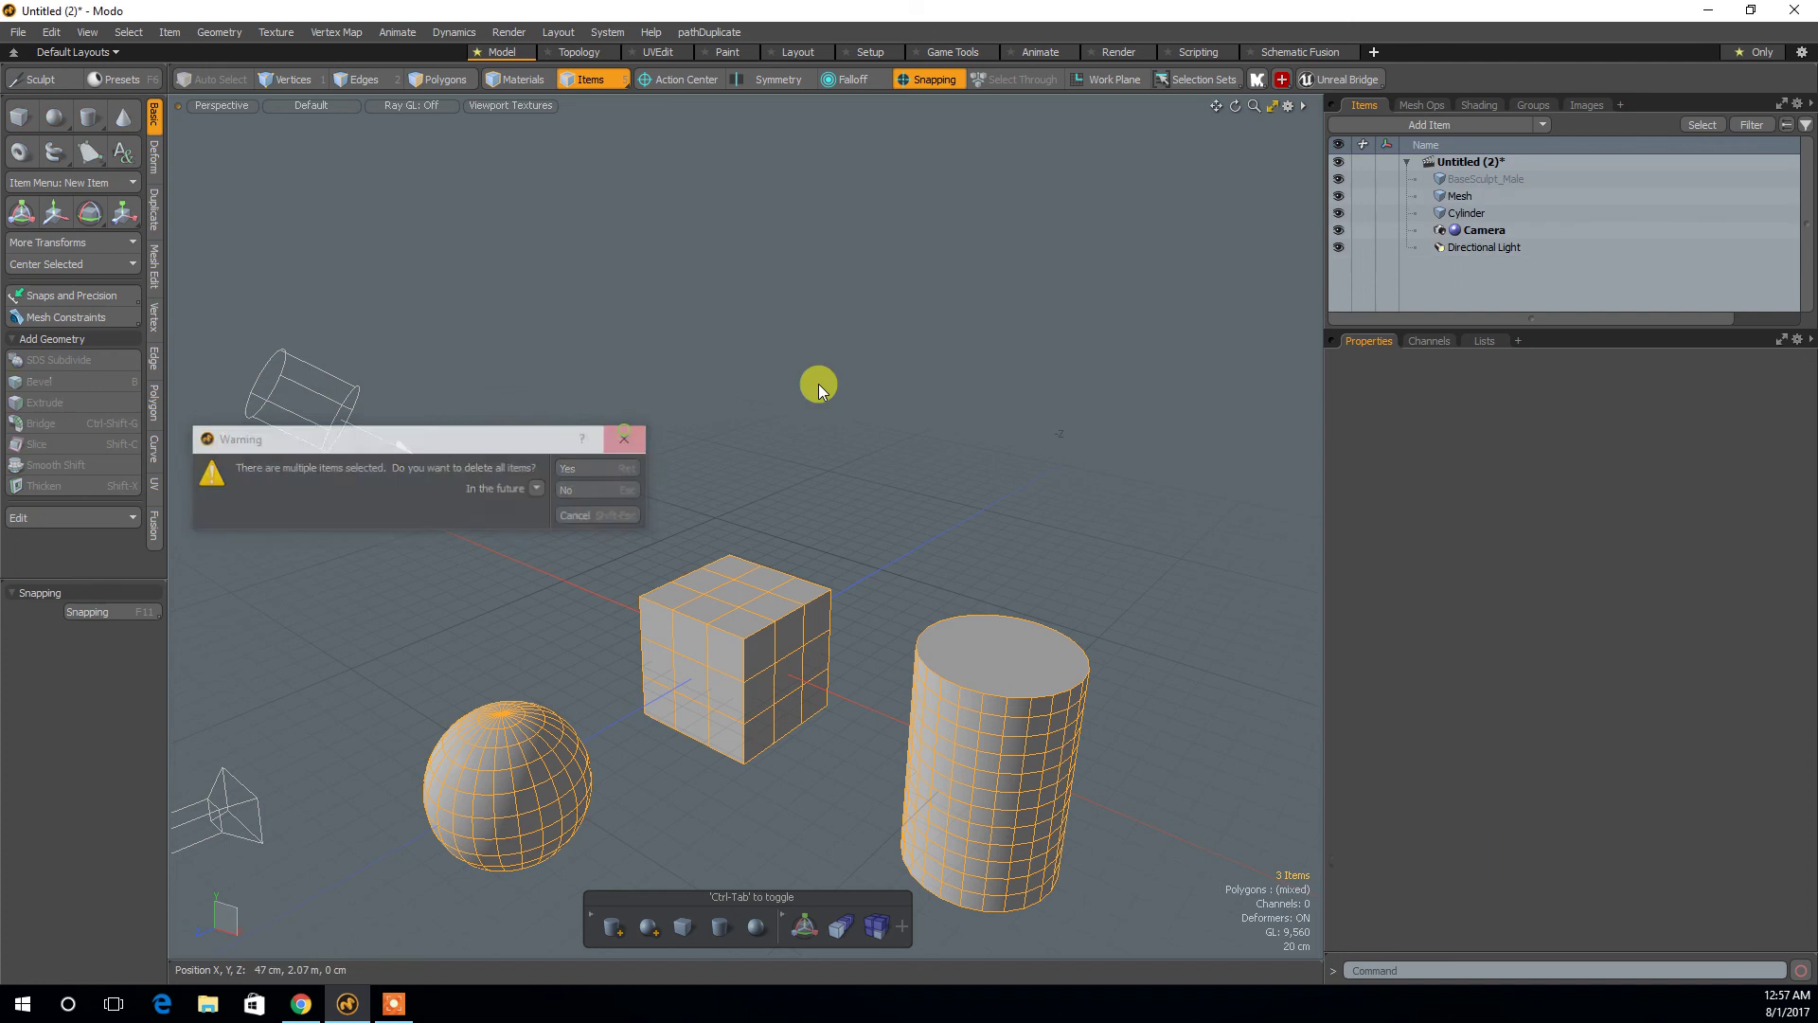
Delete the cube's Mesh item and the Cylinder item one at a time.
left_click(1476, 215)
left_click(1455, 195, "shift")
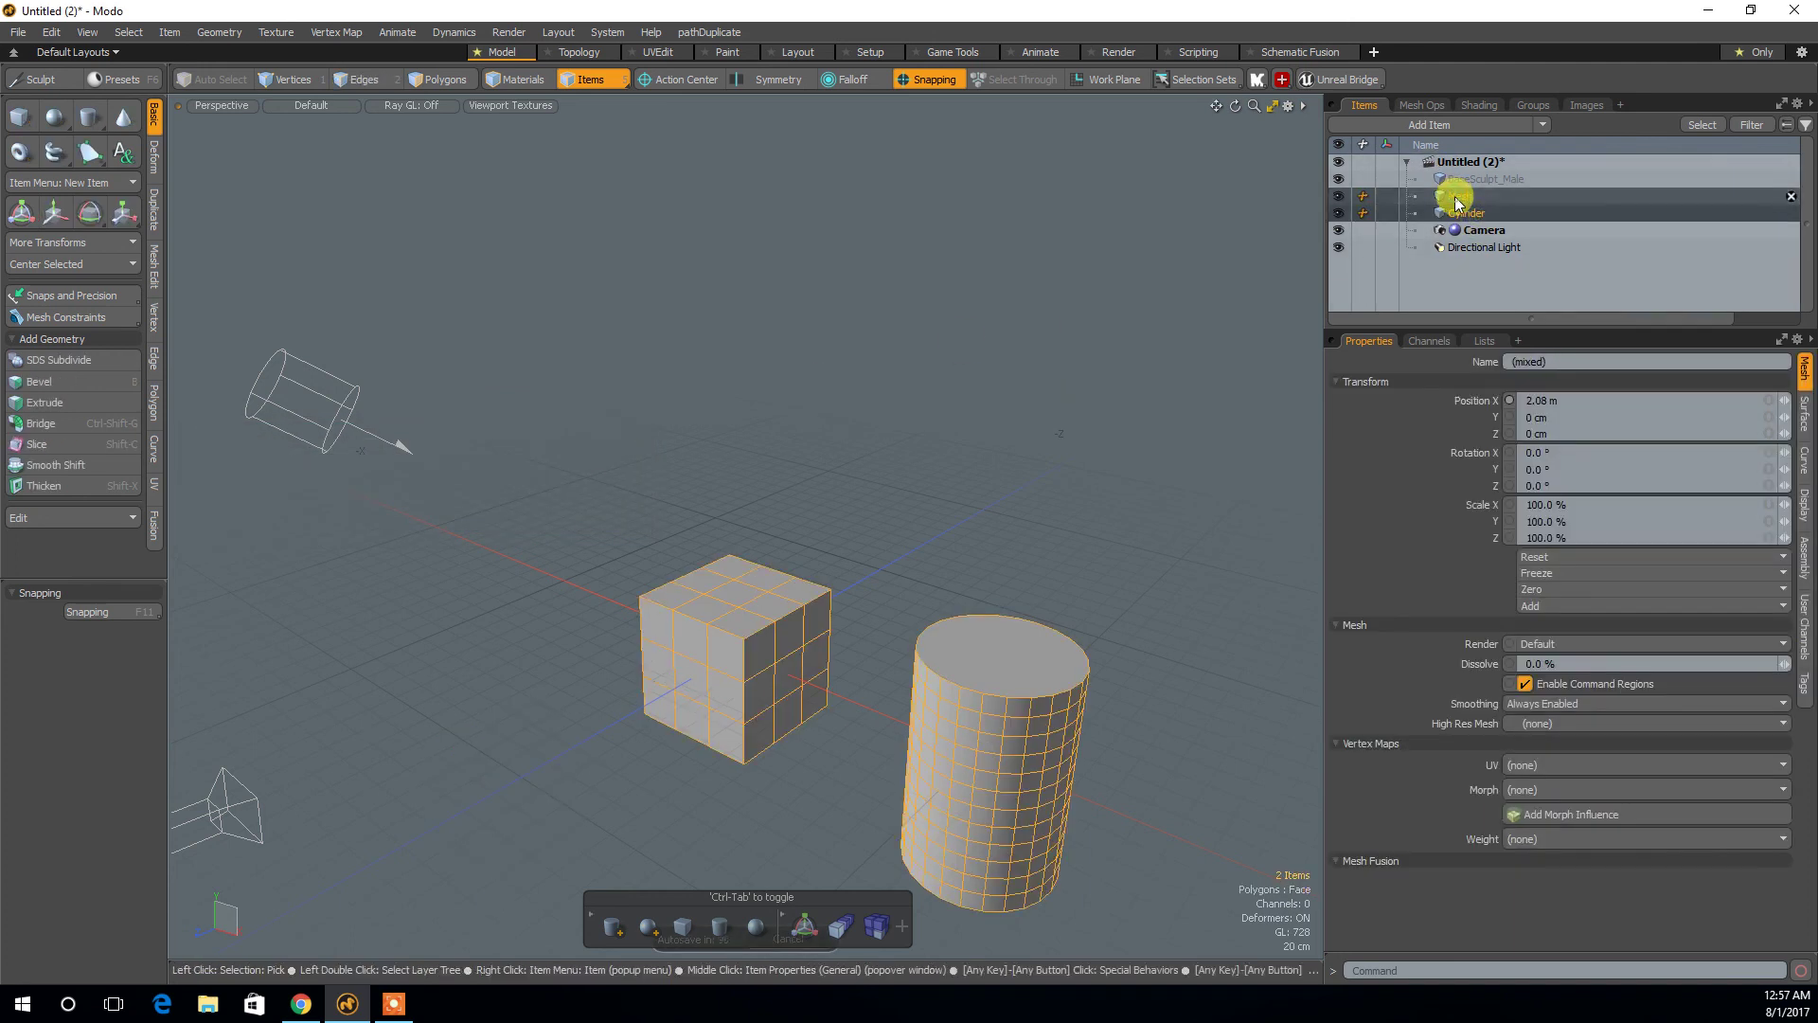
left_click(1075, 325)
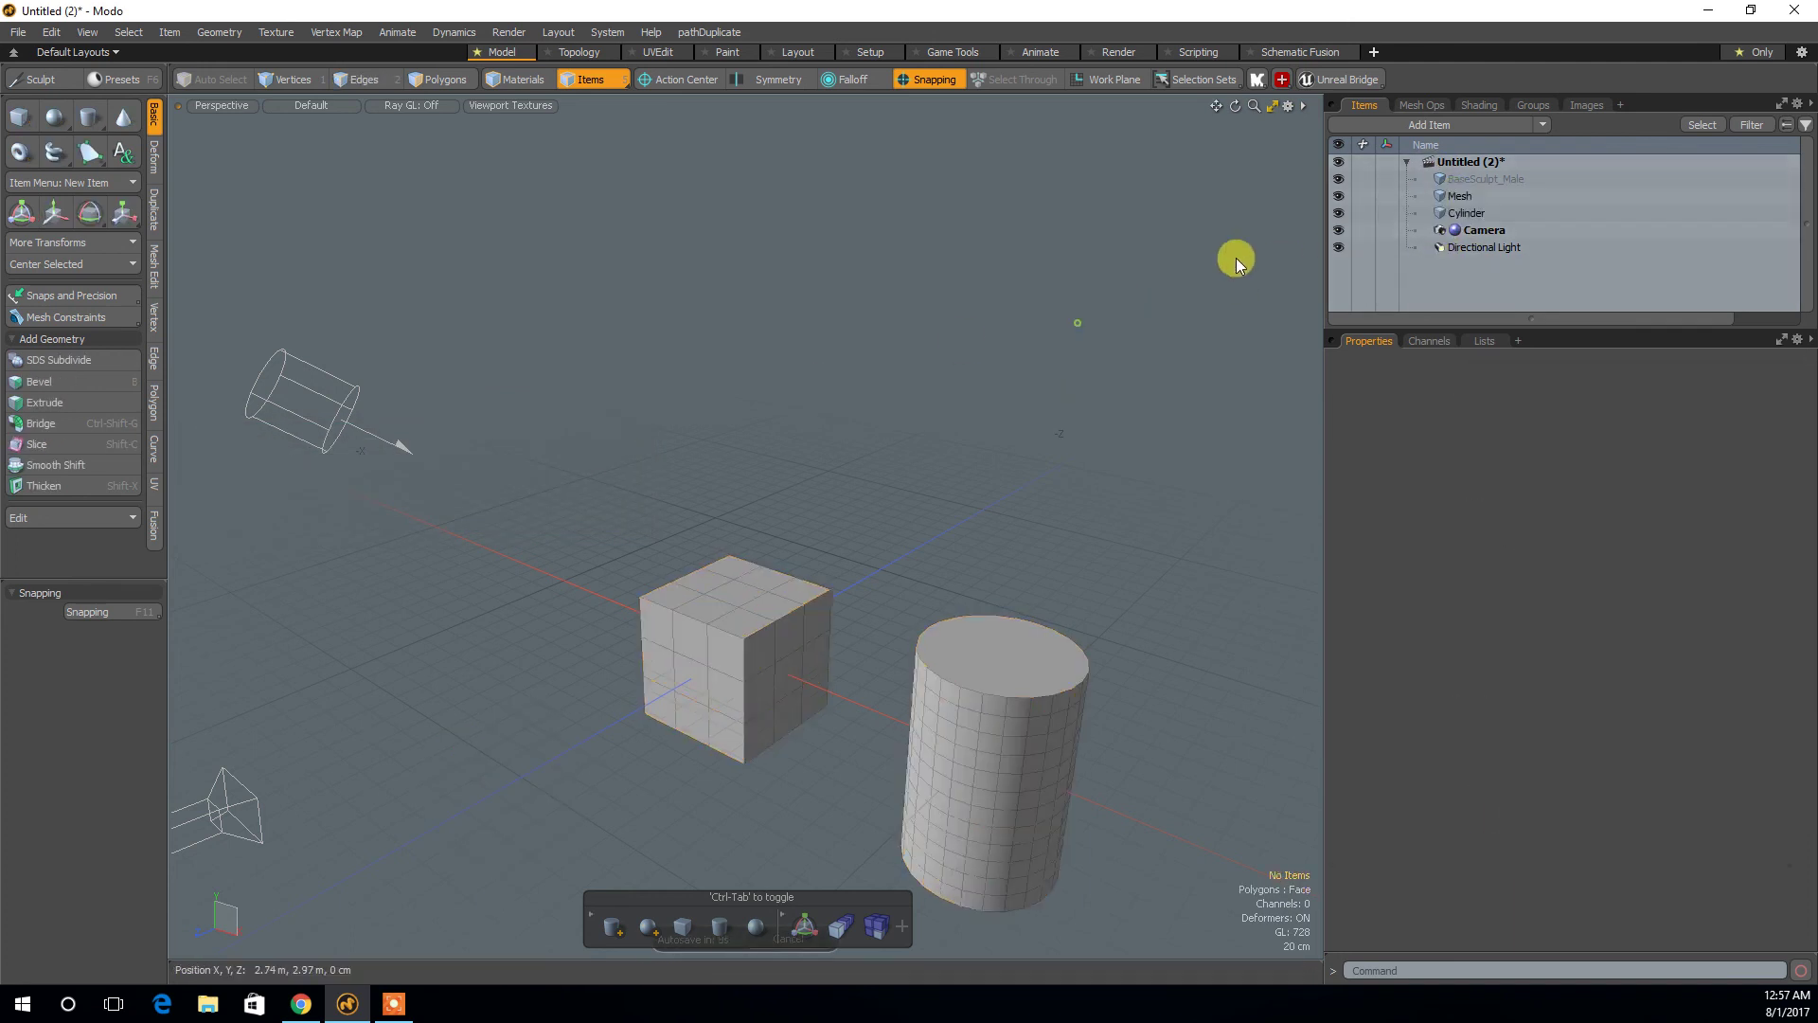
left_click(1462, 197)
key("Delete")
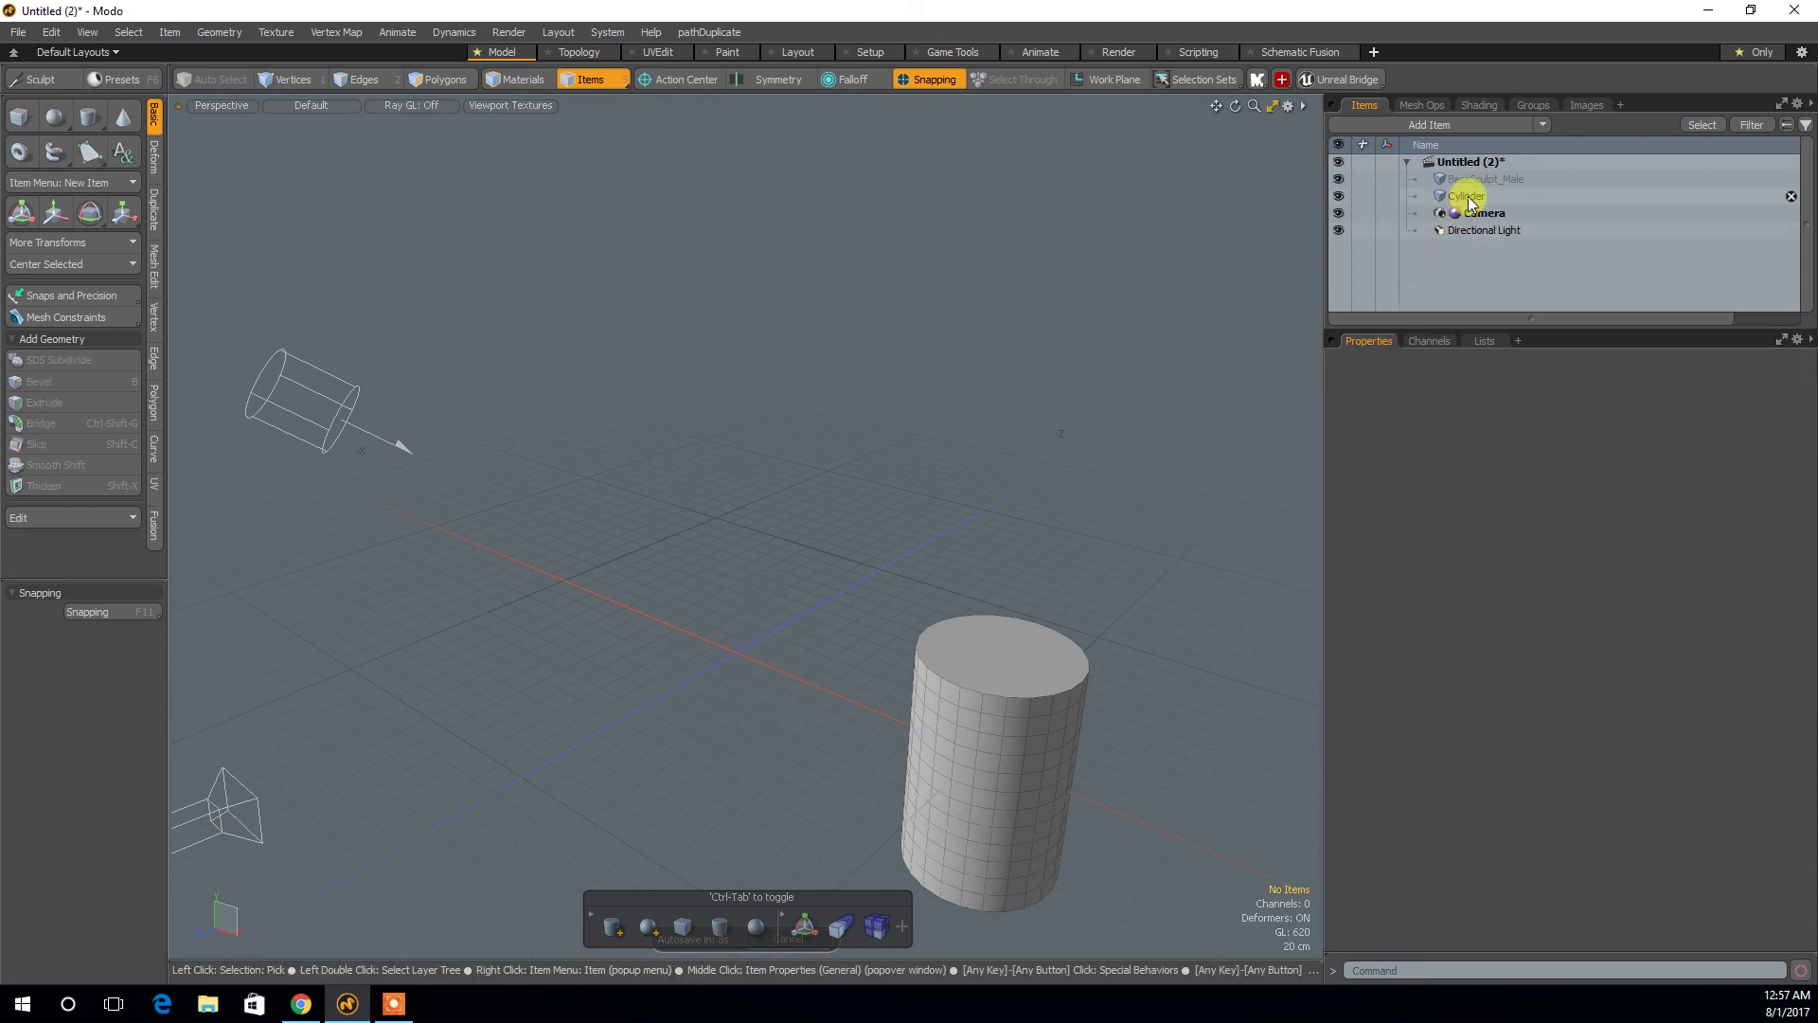
left_click(1468, 197)
key("Delete")
Select the hidden BaseSculpt_Male item in the item list, and clear the selection.
left_click(1469, 180)
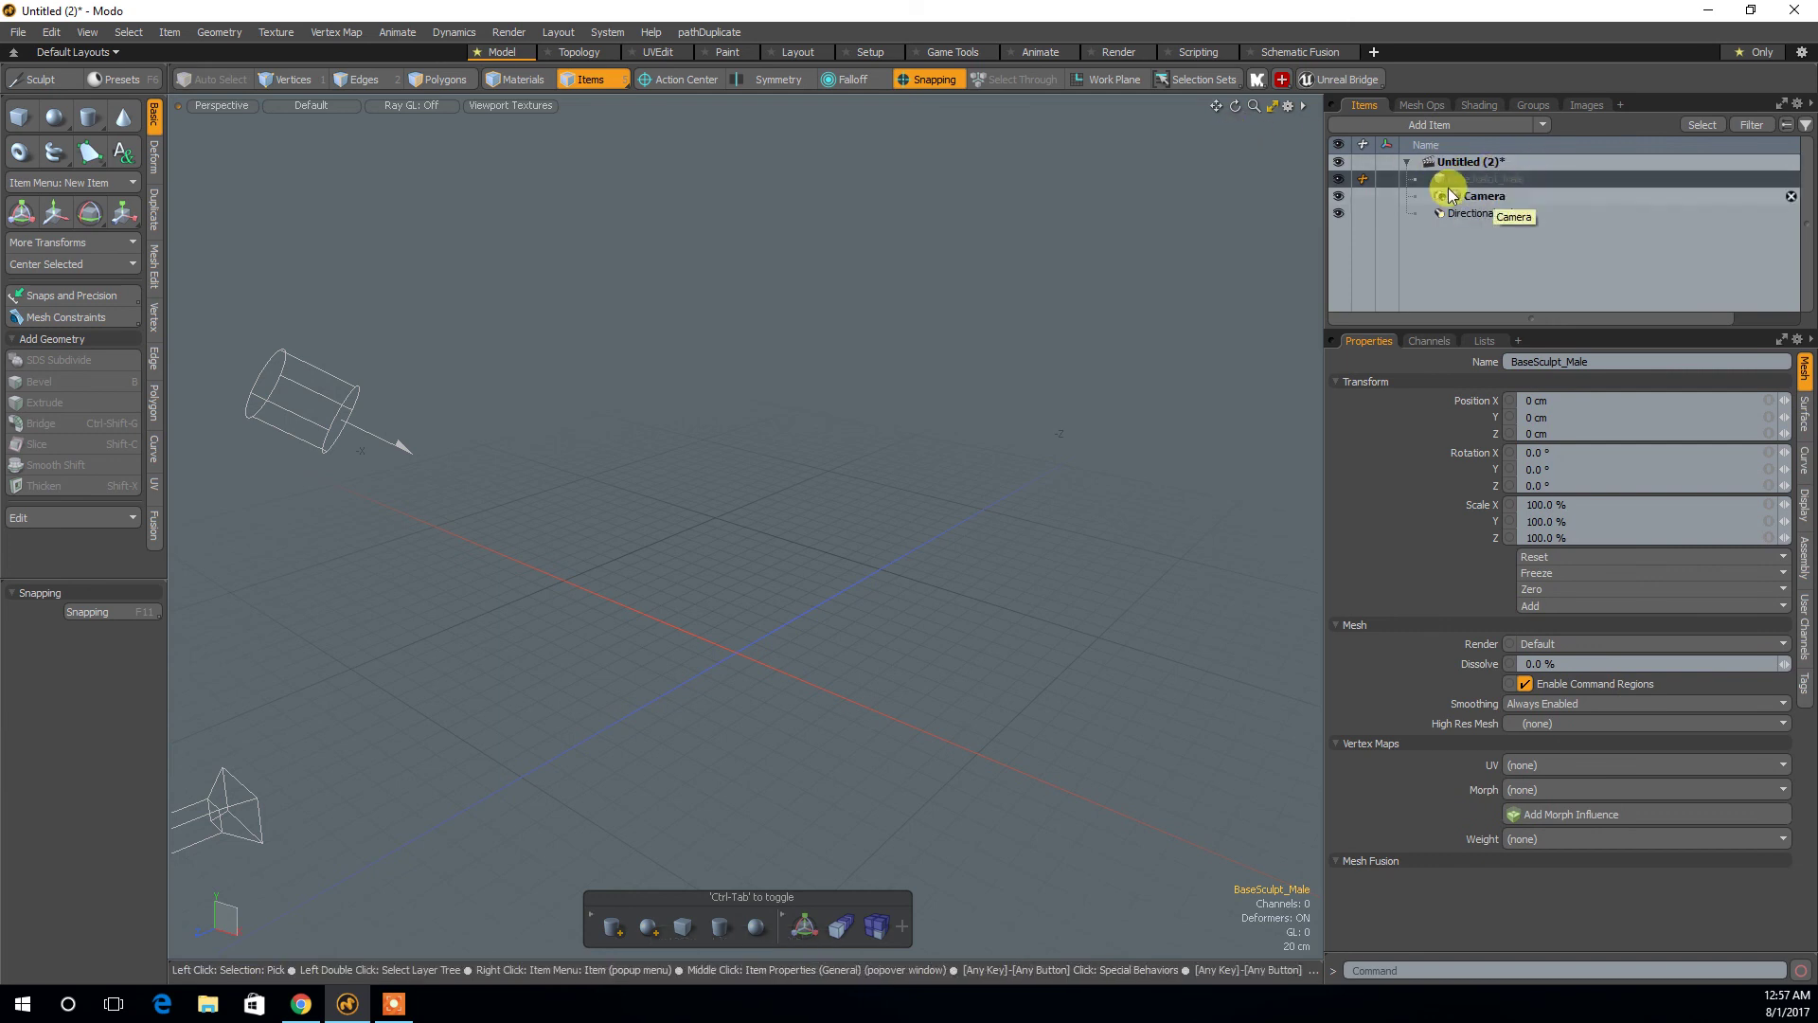
left_click(1043, 605)
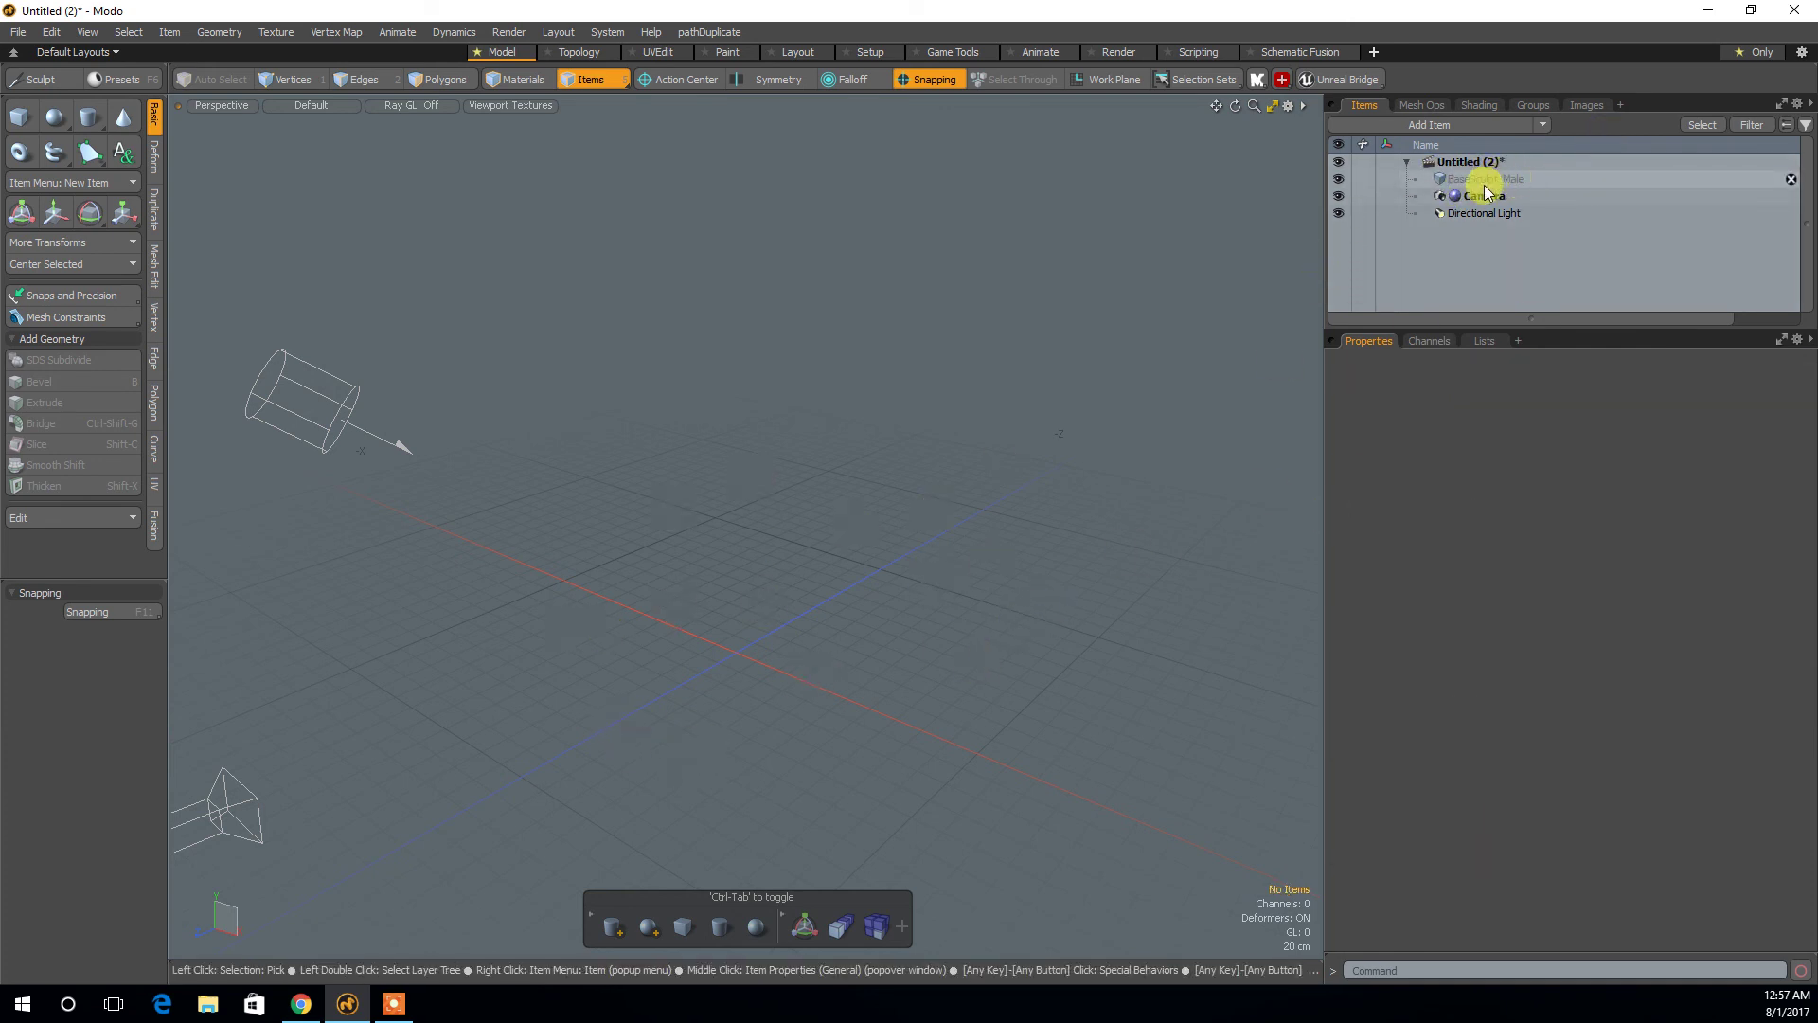
left_click_drag(559, 544, 700, 618, "alt")
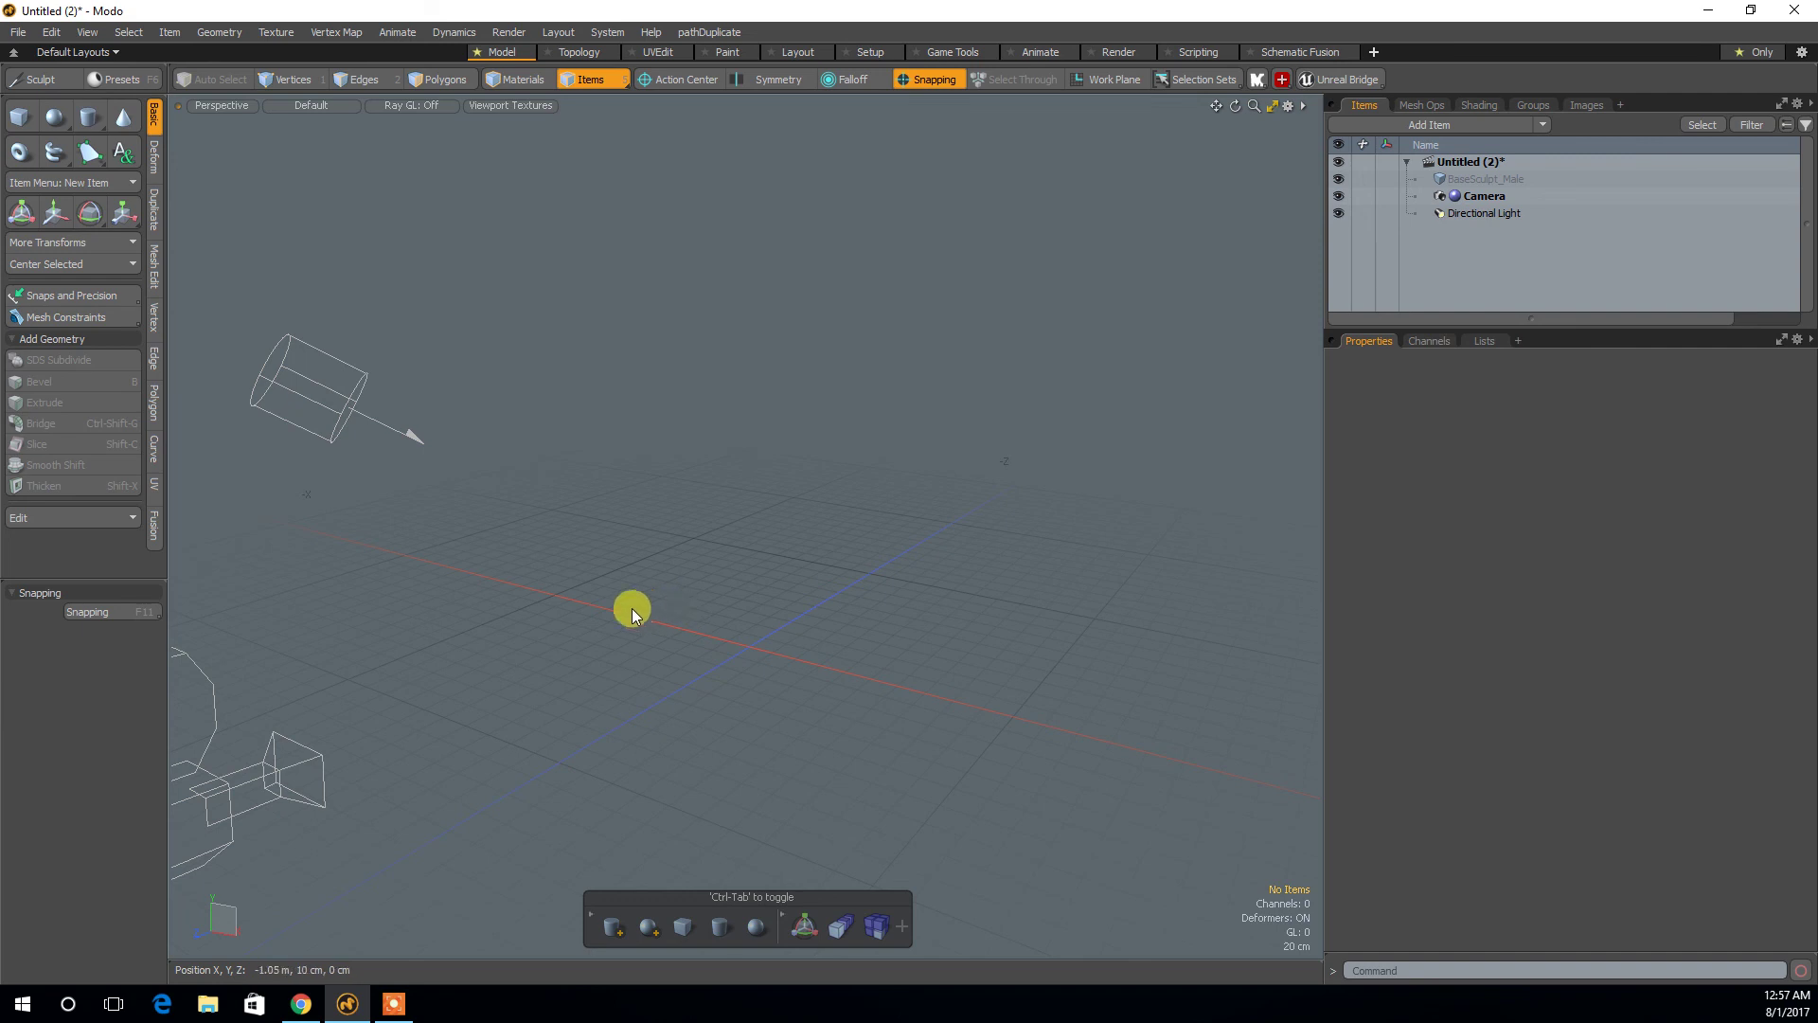
Activate the Cube primitive tool, view its additional properties, and drop the tool without creating geometry.
left_click(20, 116)
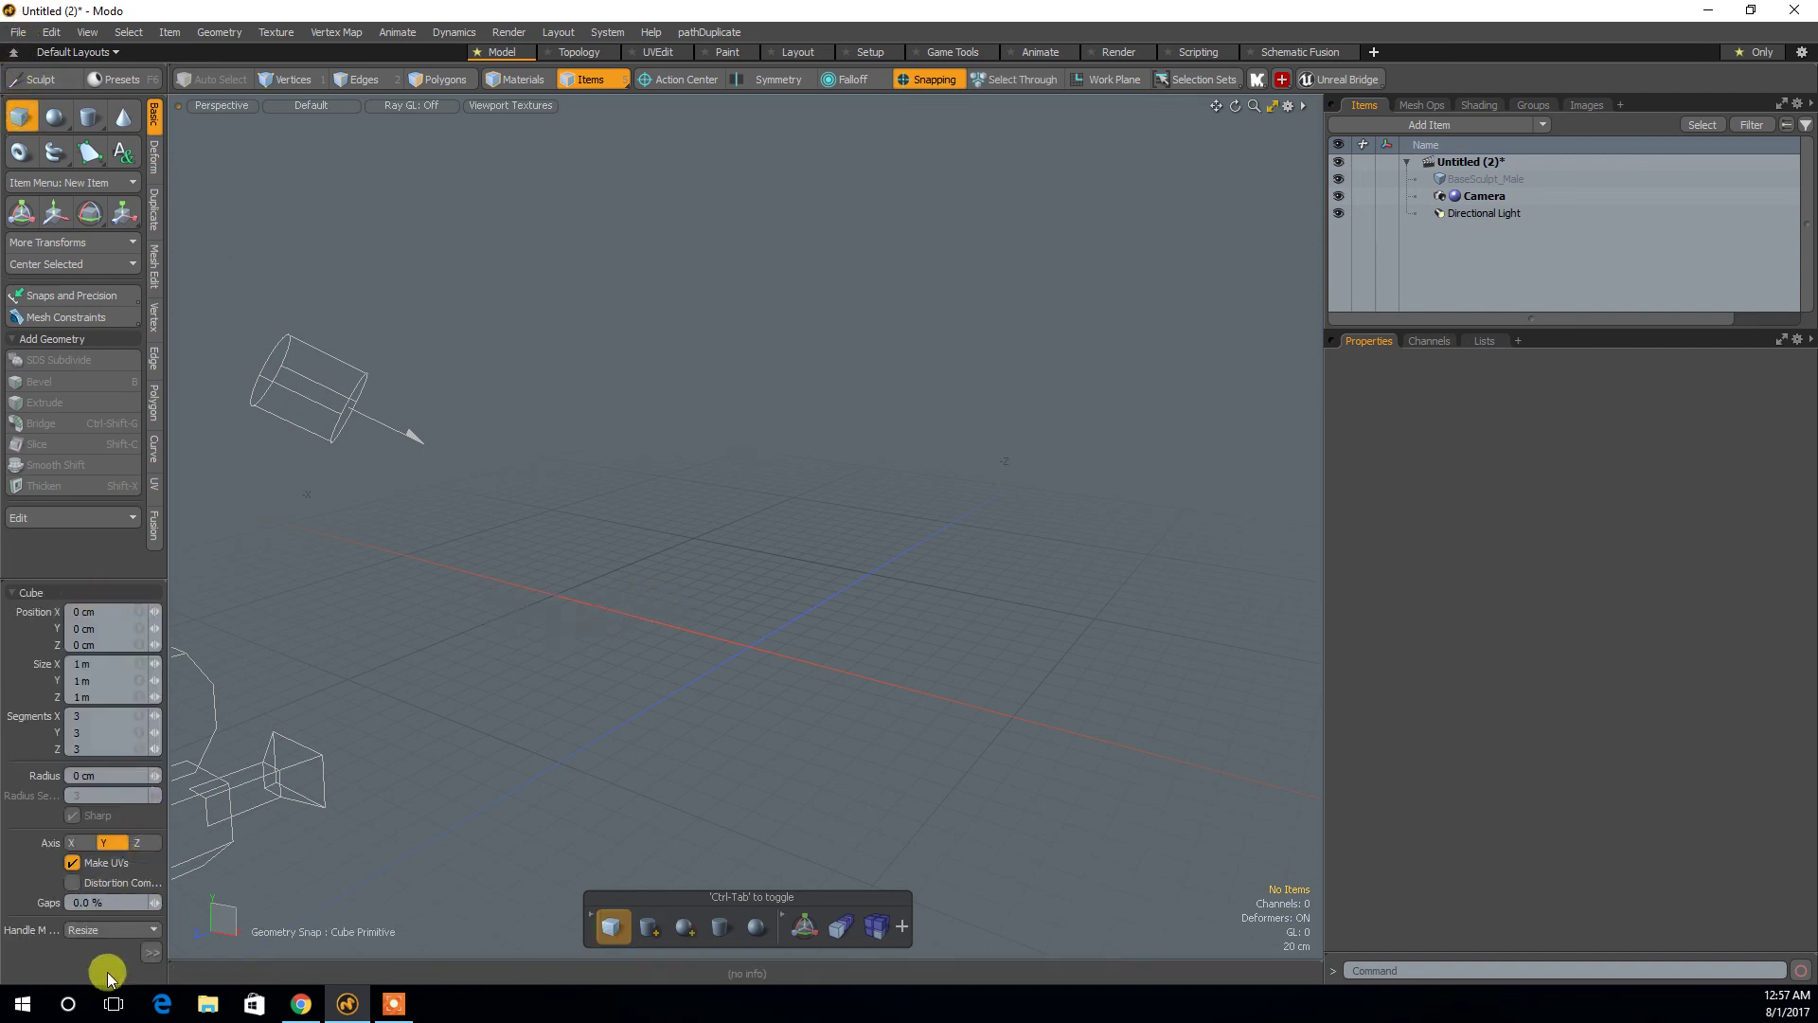
left_click(149, 955)
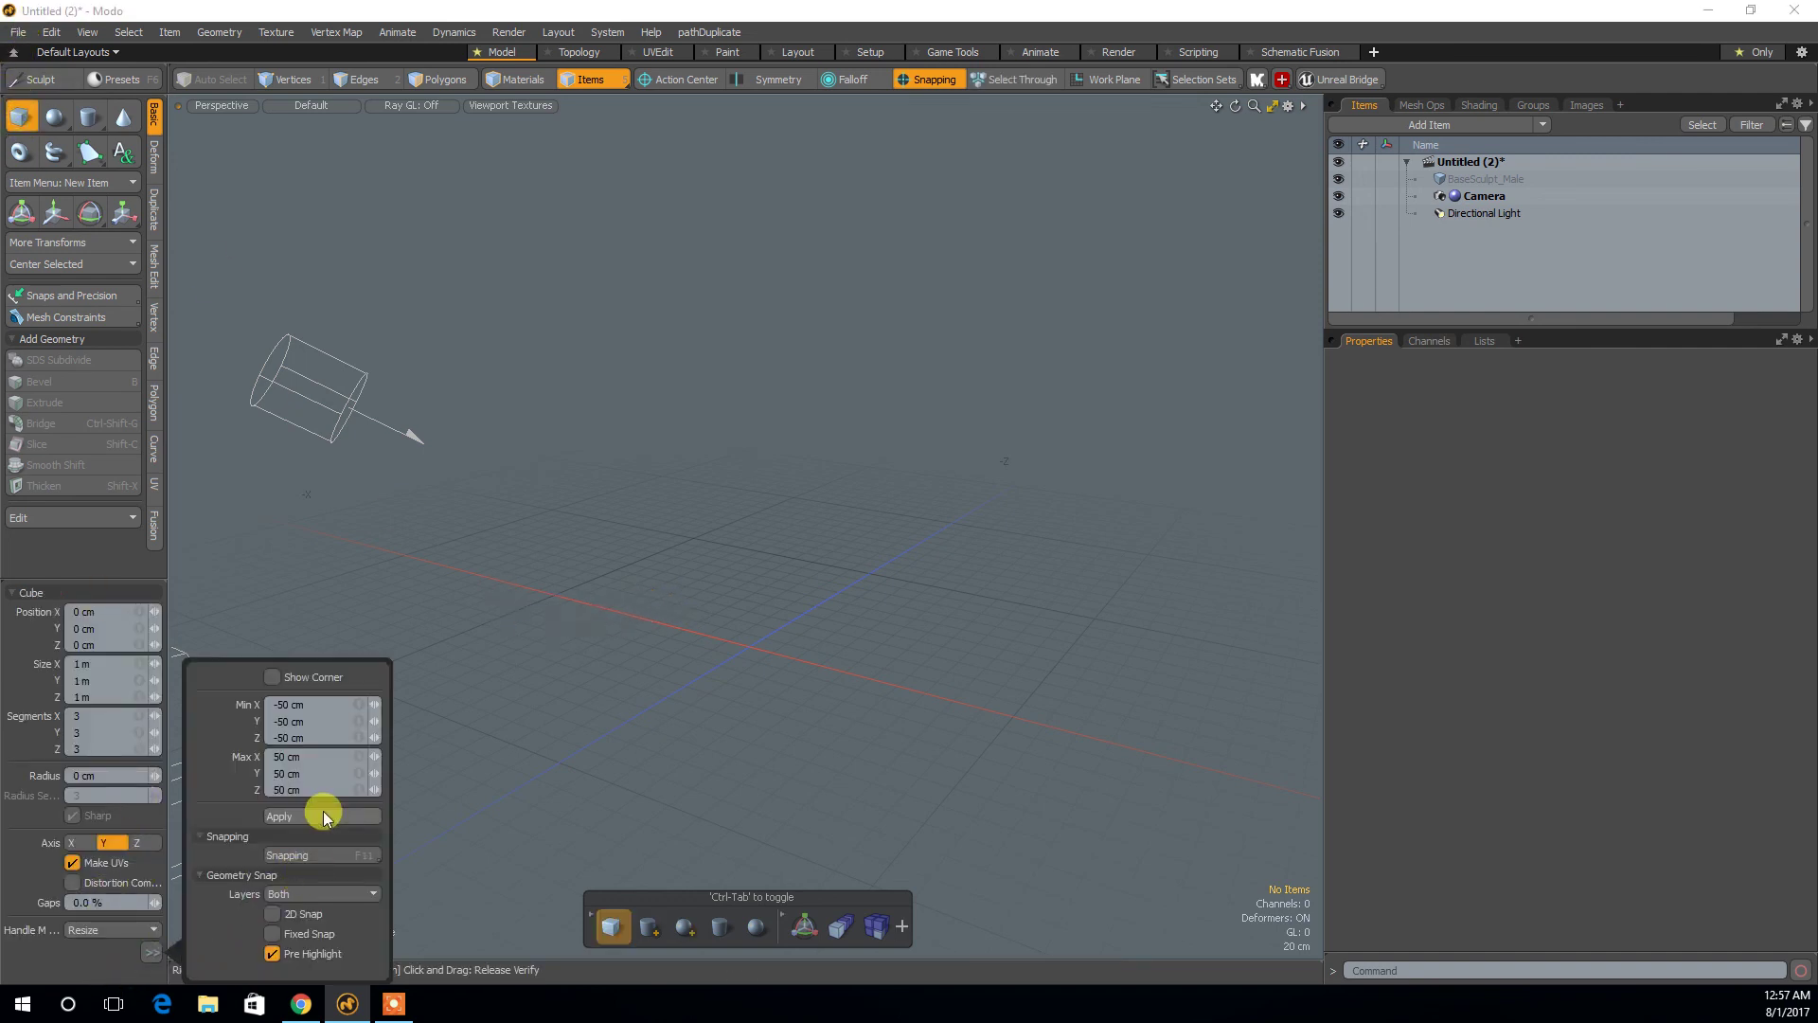
left_click(612, 542)
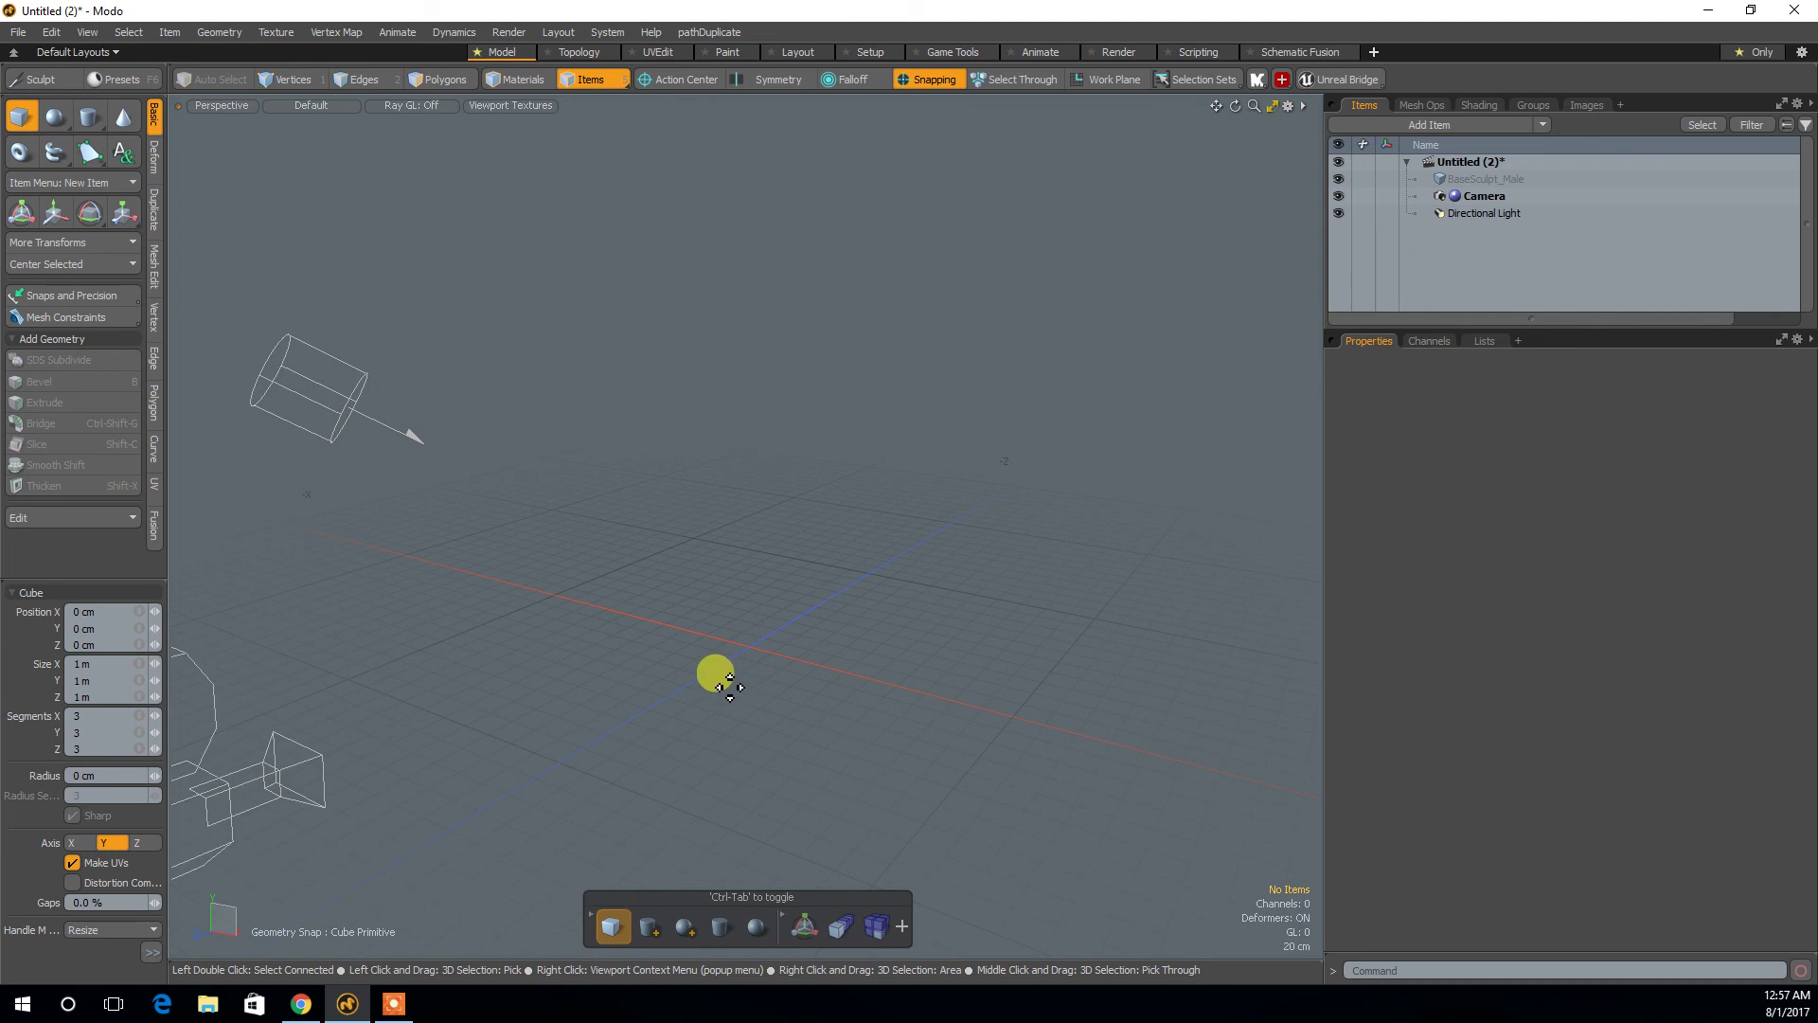
key("q")
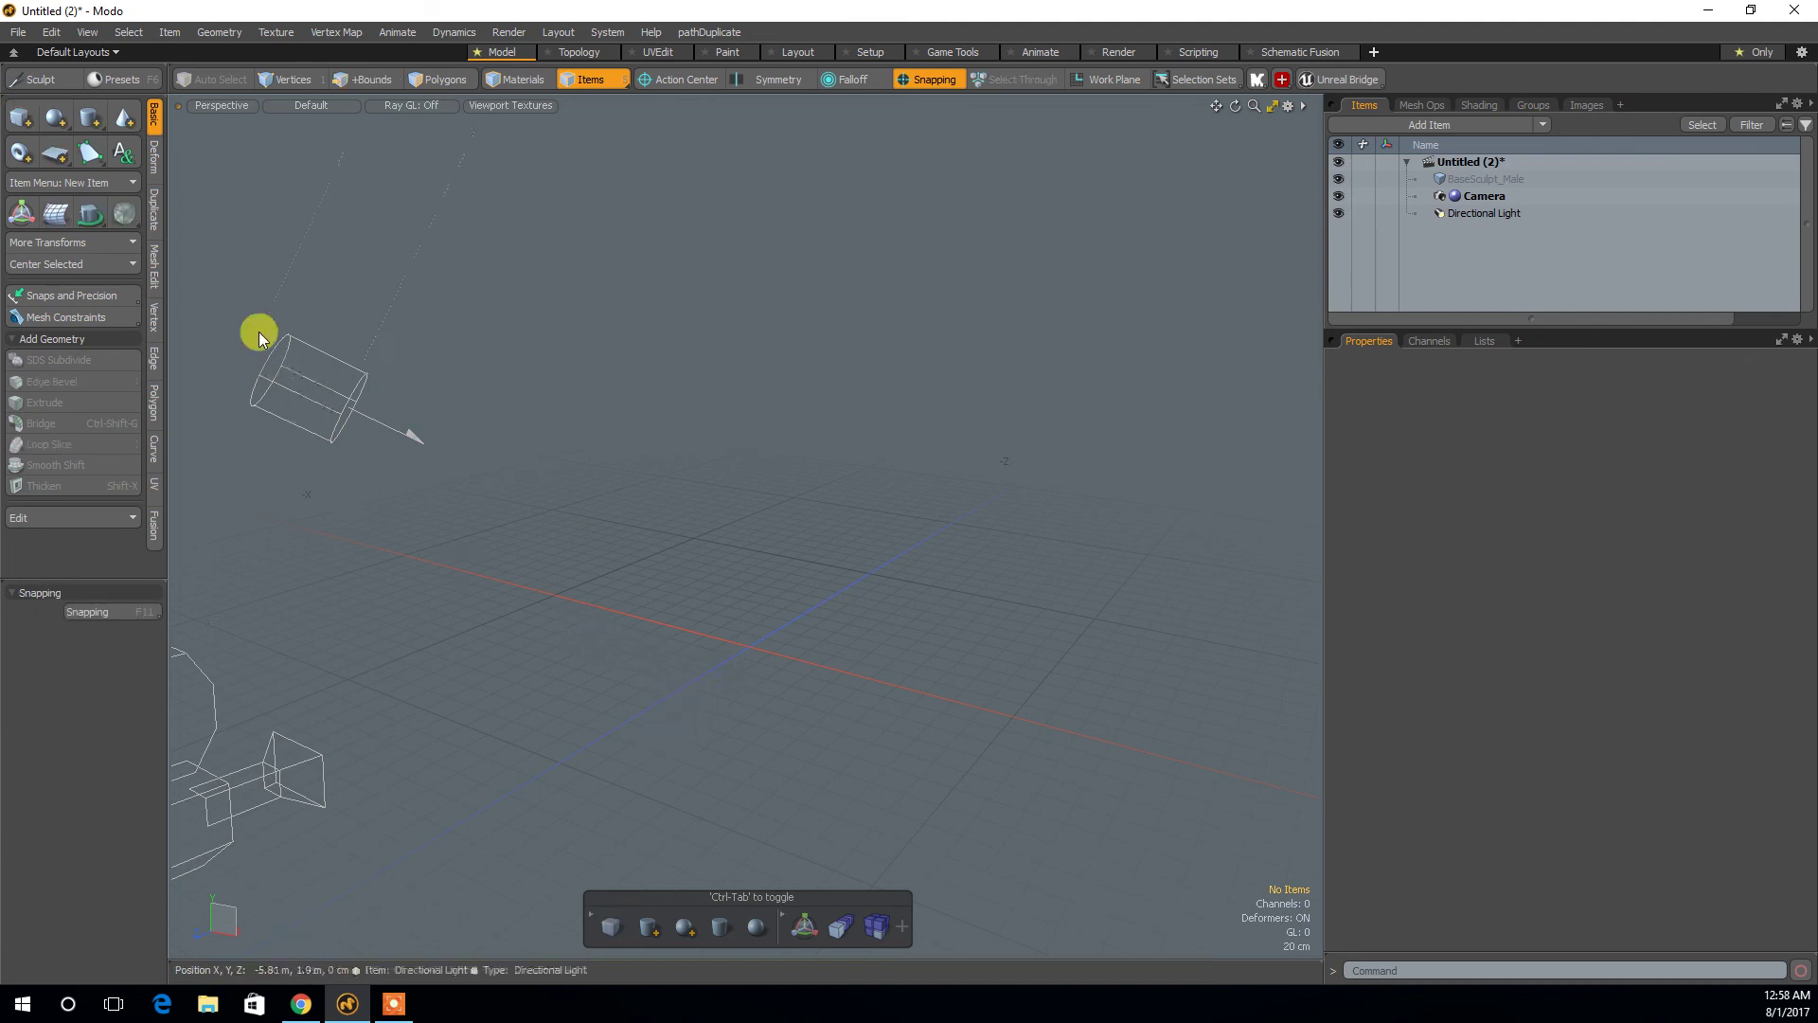
Add a unit cube as a new item at the origin, check the Cube tool's settings, and clear the selection.
left_click(19, 120, "shift")
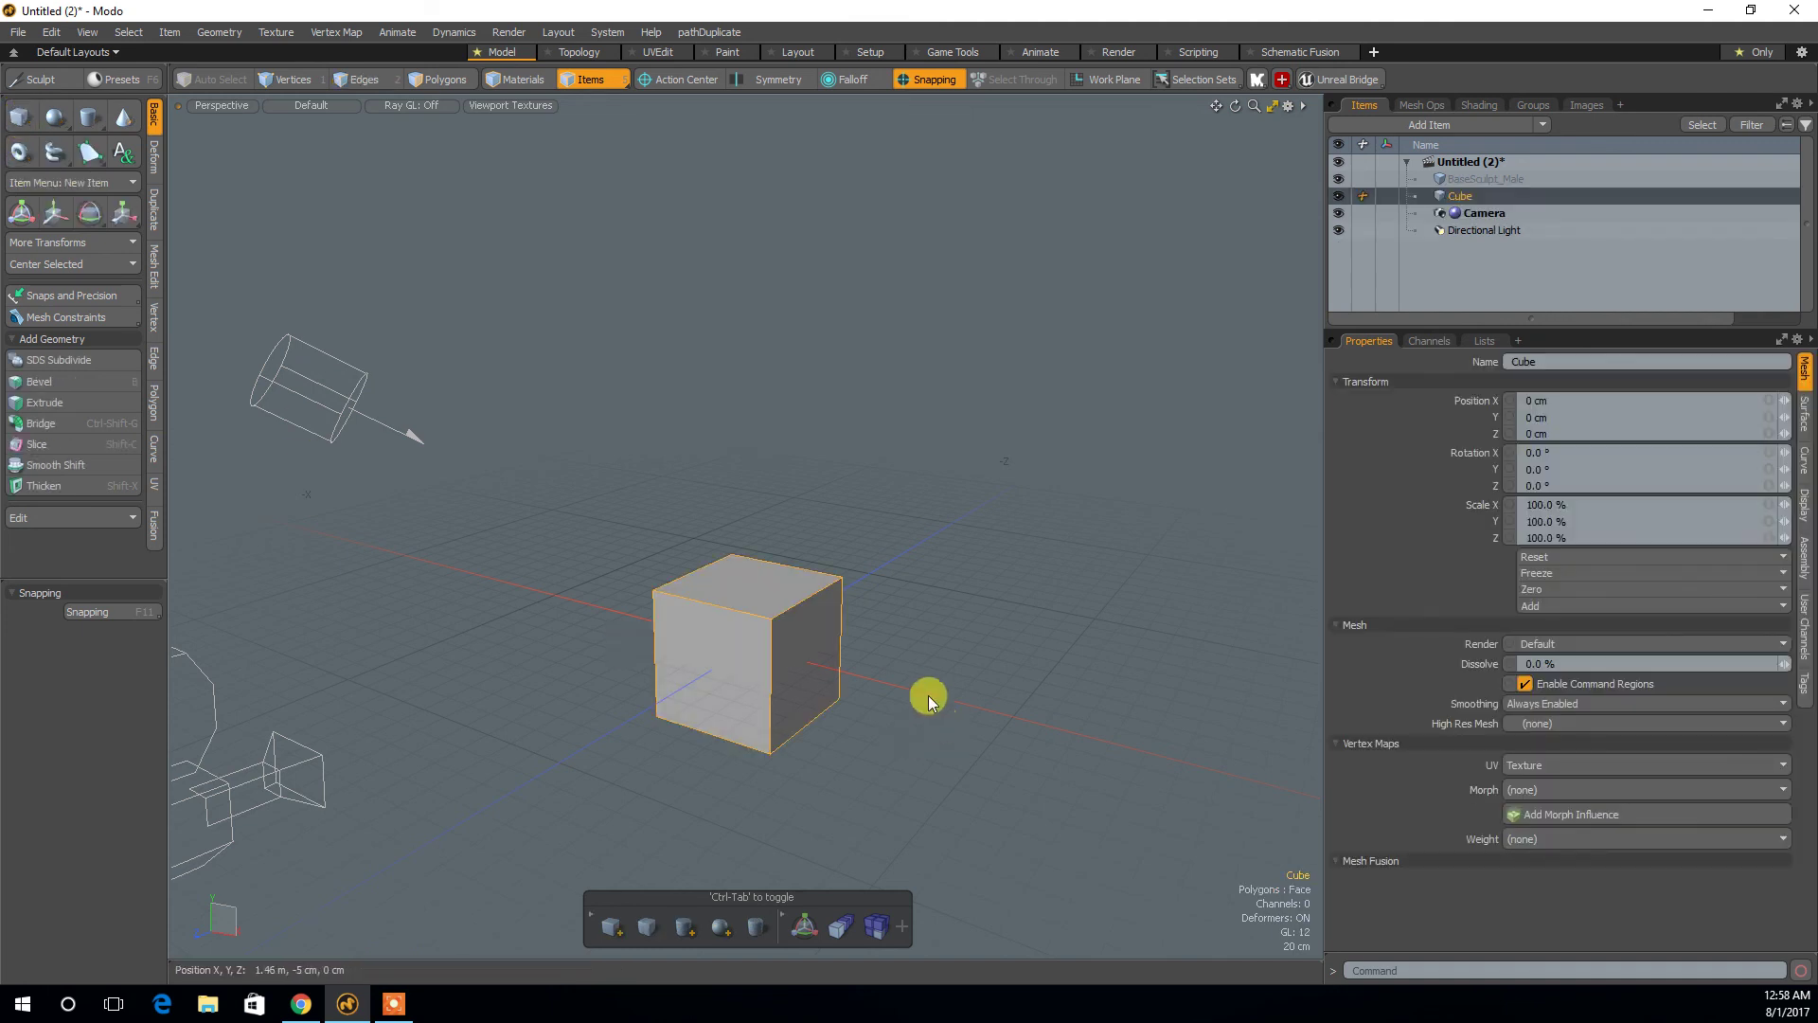
left_click(20, 117)
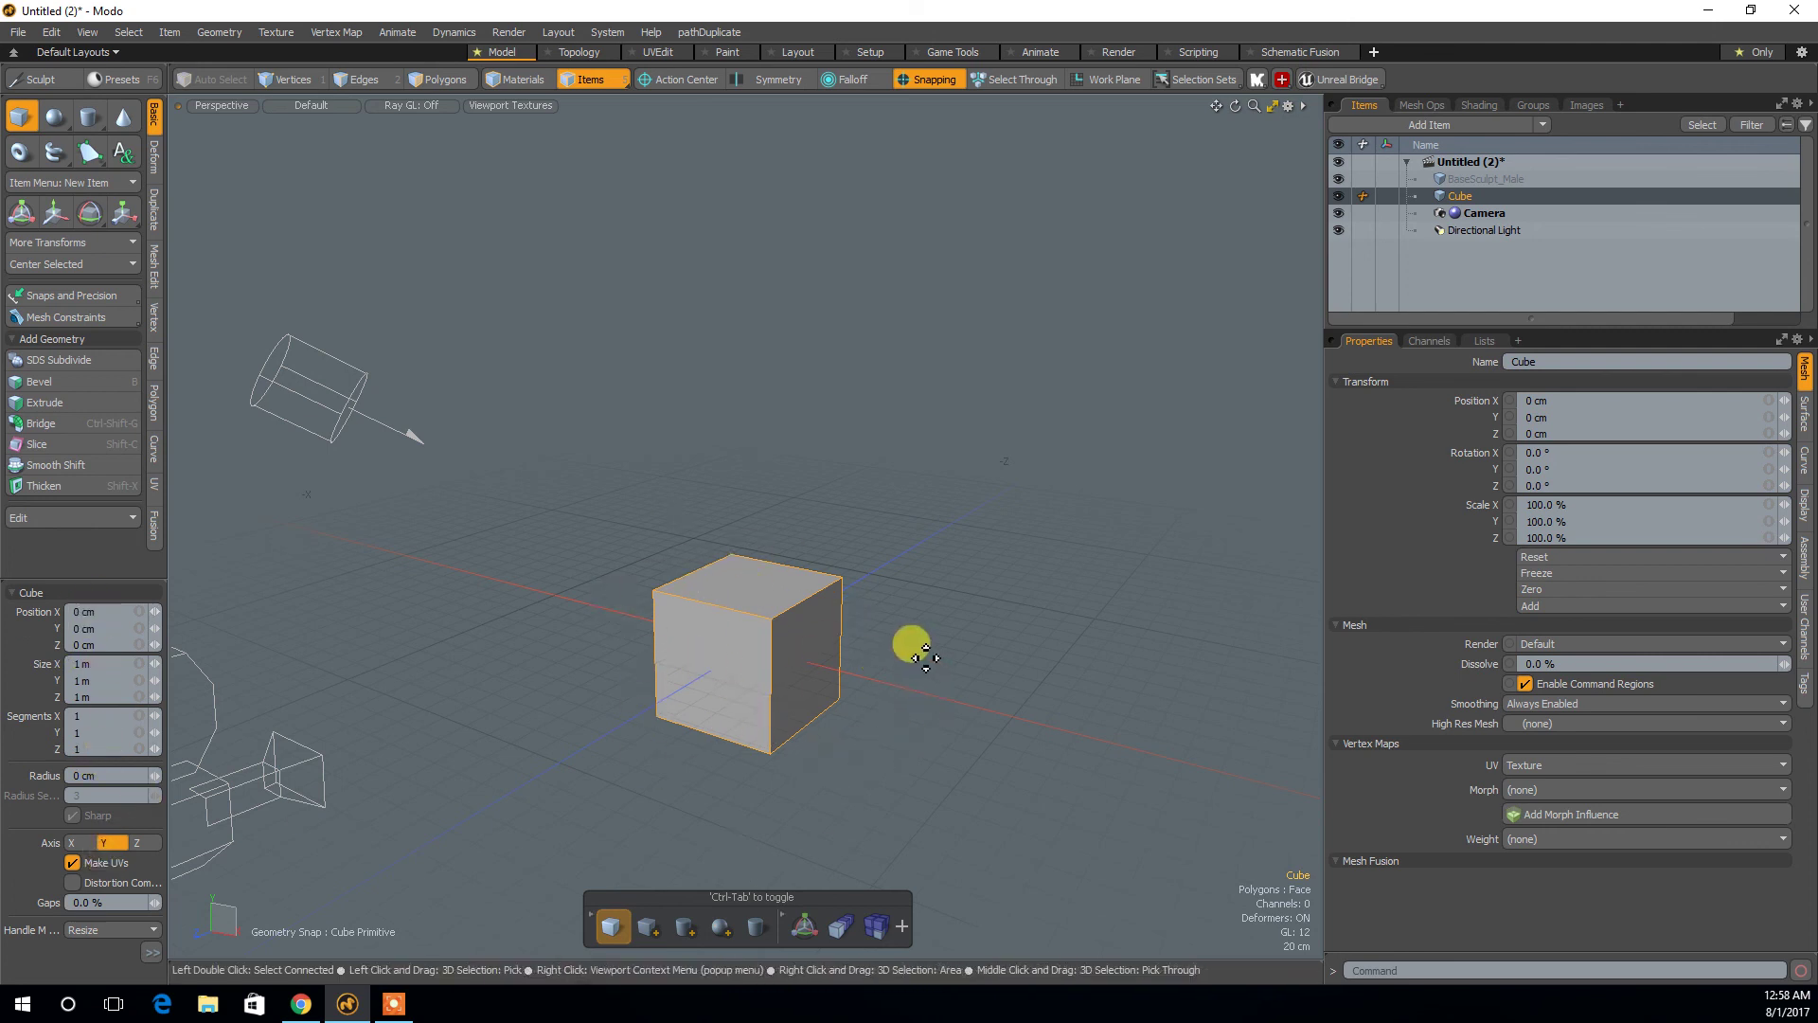
key("Escape")
key("Escape")
mouse_move(943, 558)
left_mouse_down("alt")
mouse_move(909, 588)
mouse_move(932, 572)
left_mouse_up("alt")
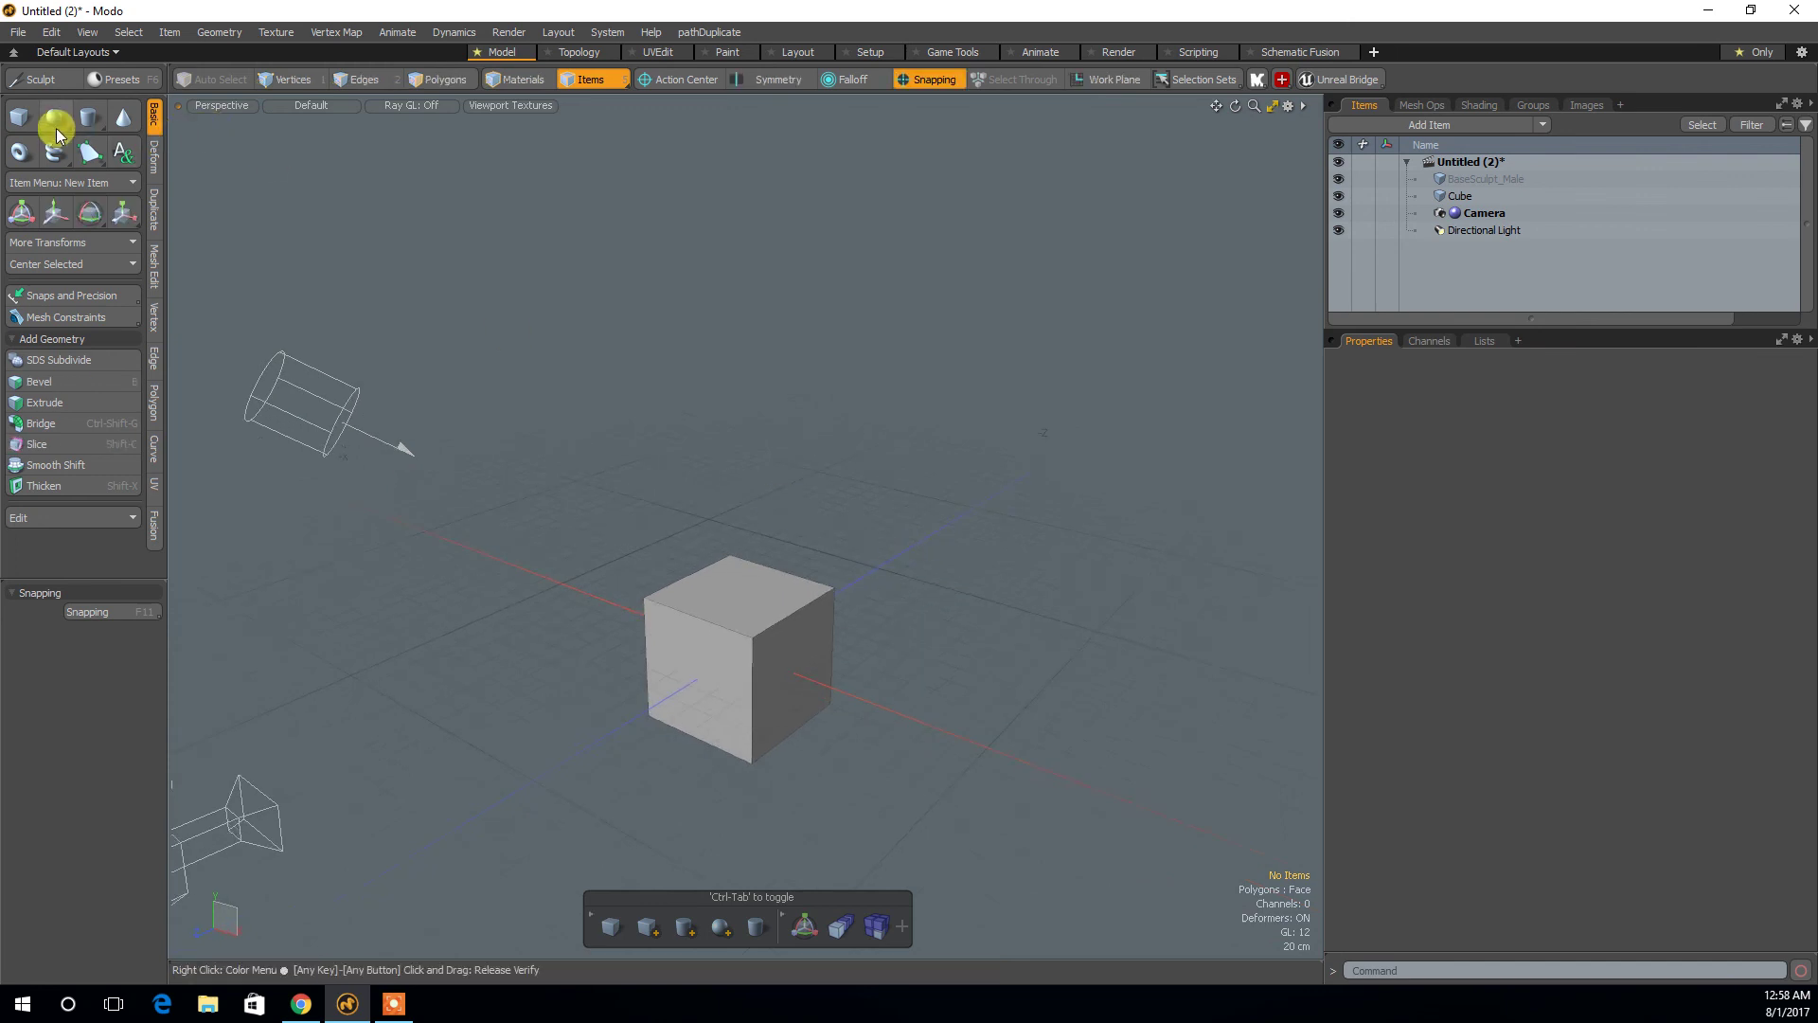
Add a unit sphere, cylinder, cone and toroid at the origin as separate items.
left_click(54, 121)
left_click(91, 118)
left_click(124, 116)
left_click(28, 152)
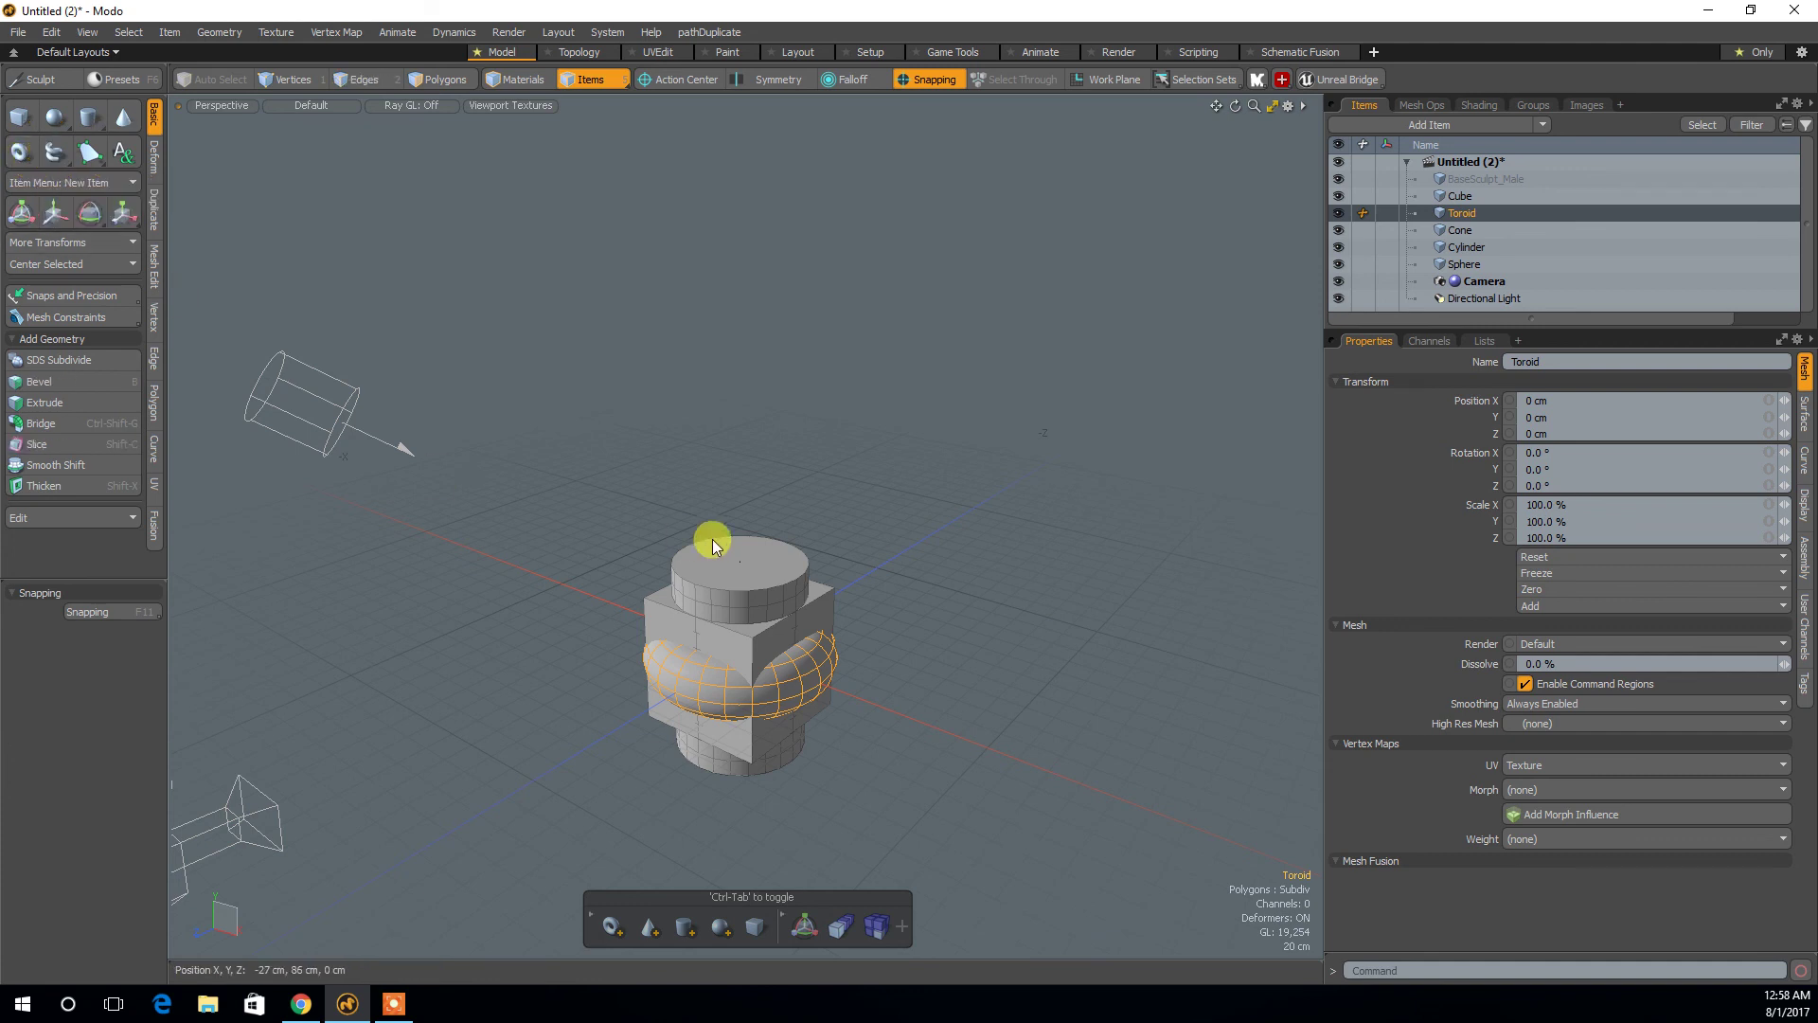
Delete the Toroid, Cone, Cylinder and Sphere items together, keeping the cube.
mouse_move(976, 654)
left_mouse_down("alt")
mouse_move(896, 535)
mouse_move(956, 637)
left_mouse_up("alt")
key("F11")
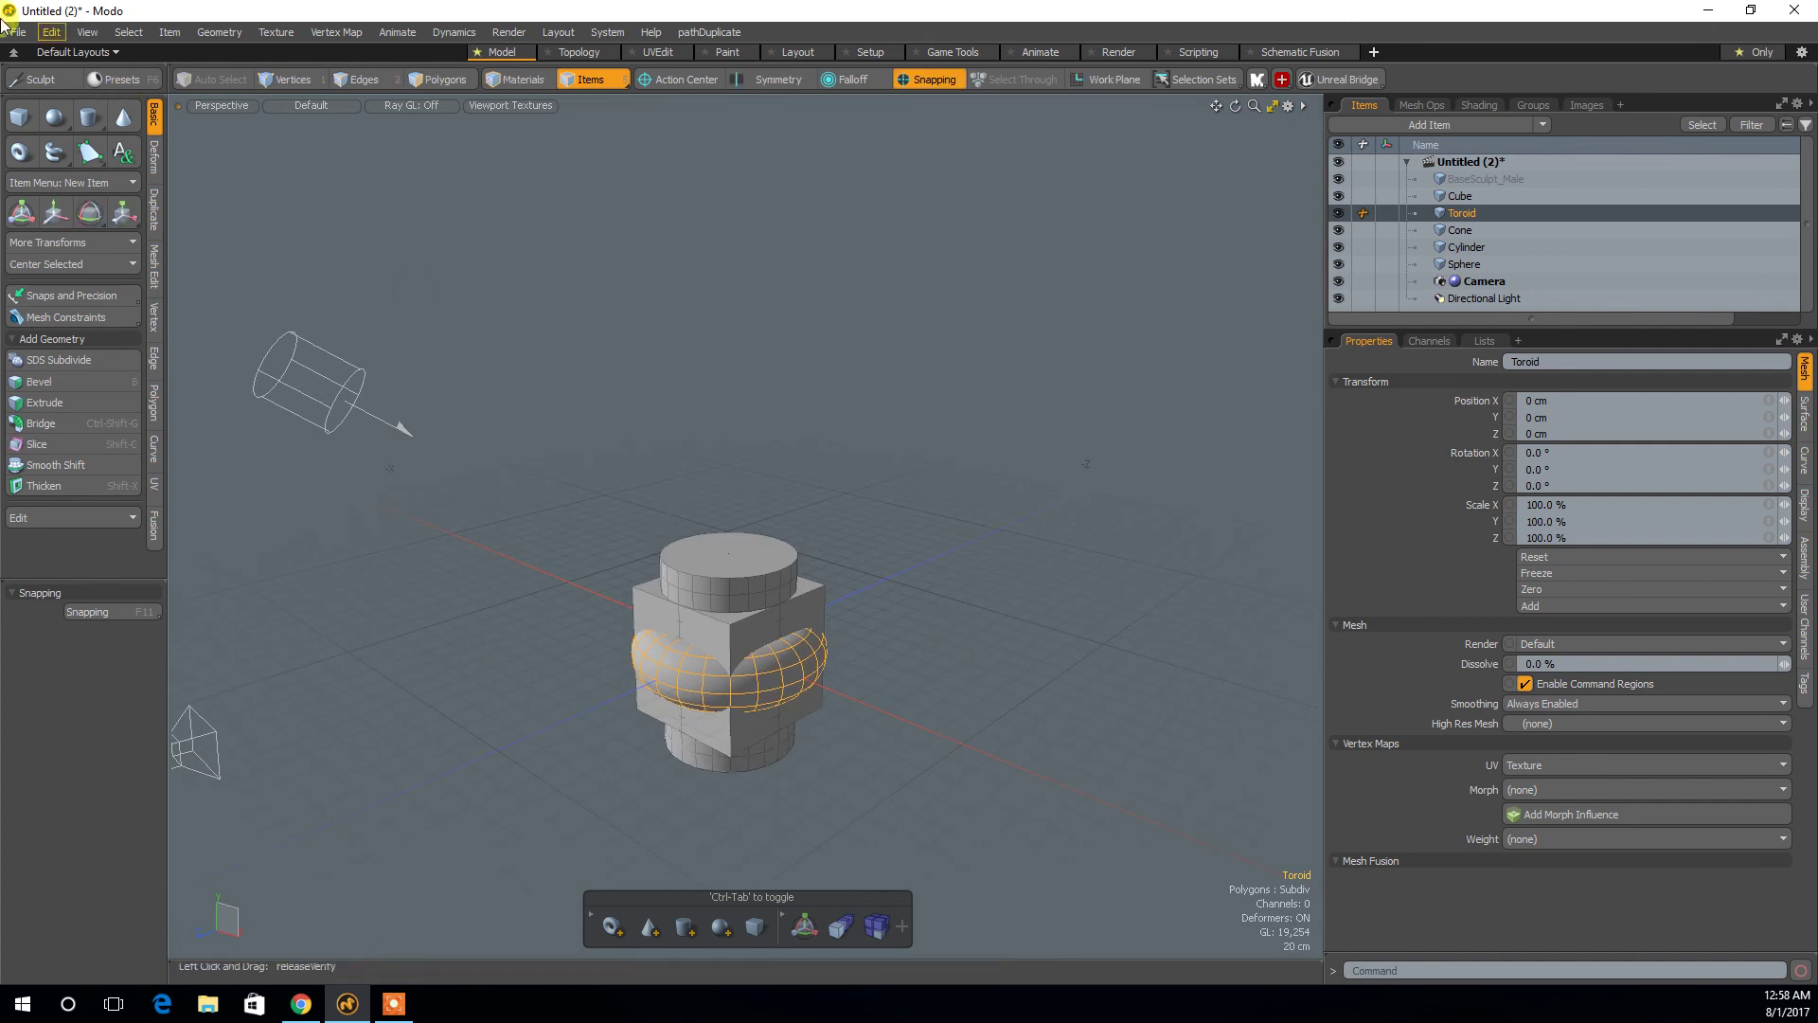
left_click_drag(686, 666, 601, 763, "alt")
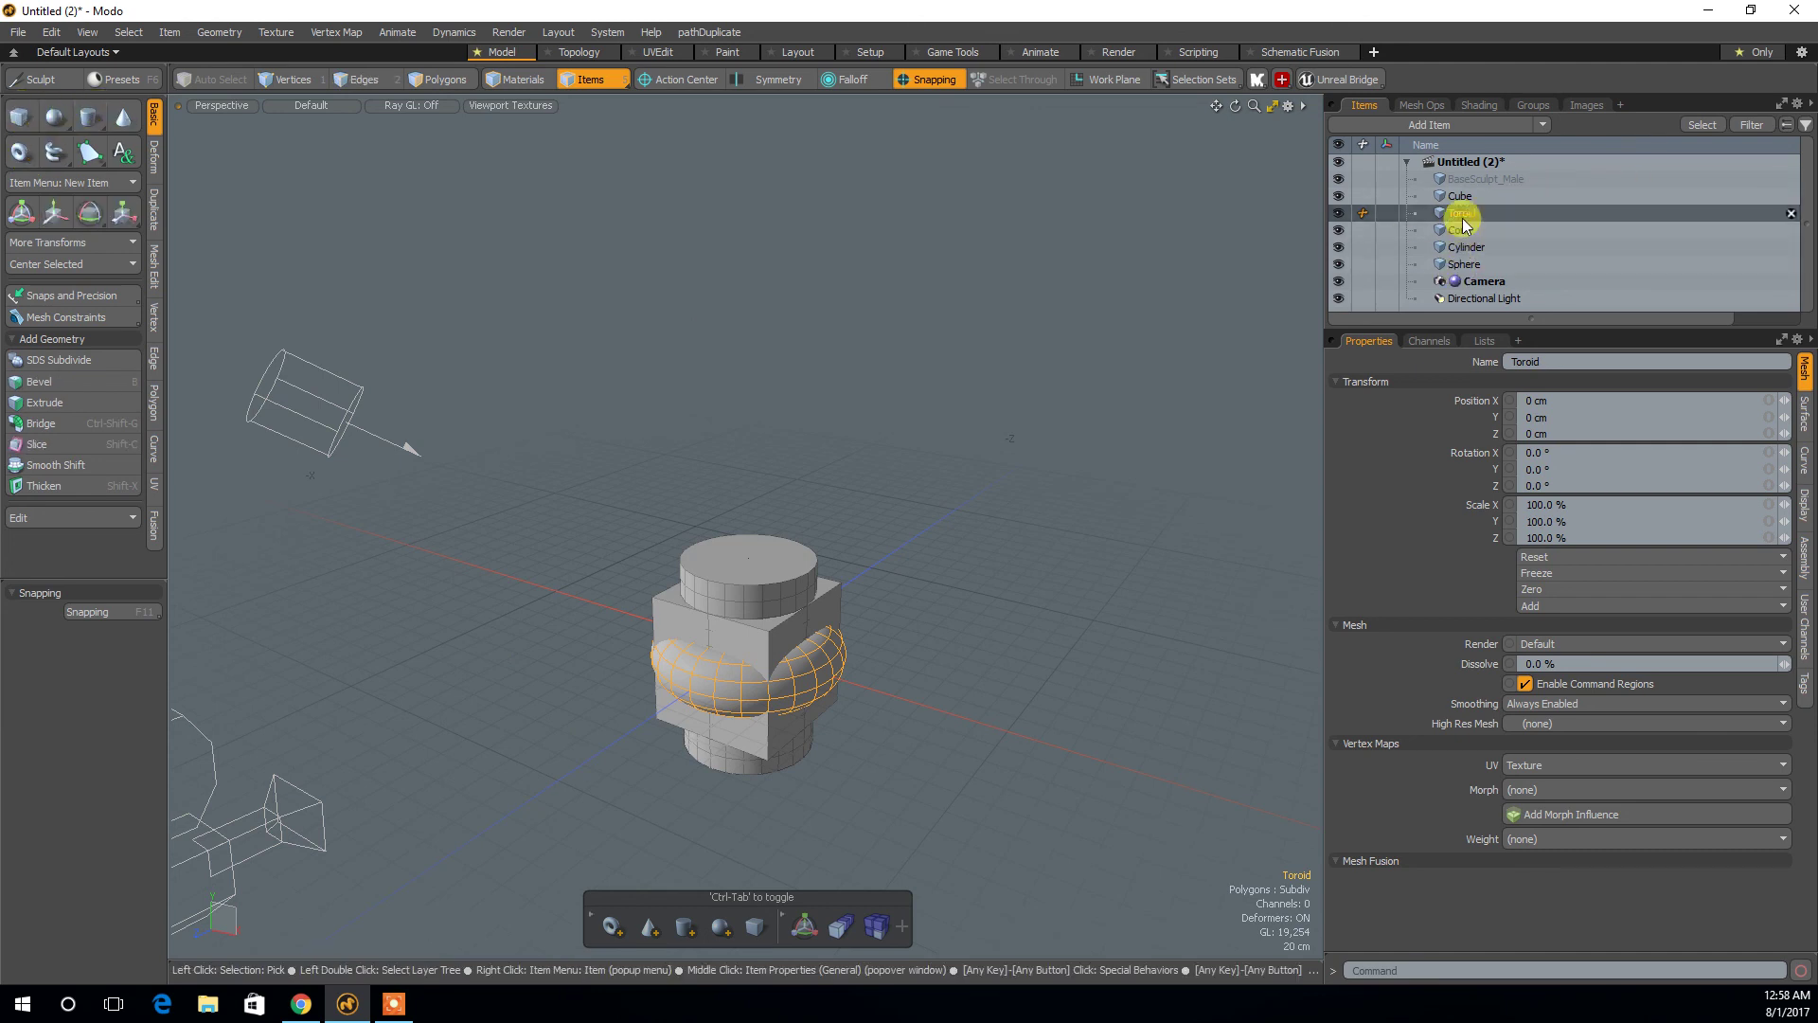
left_click(1462, 264)
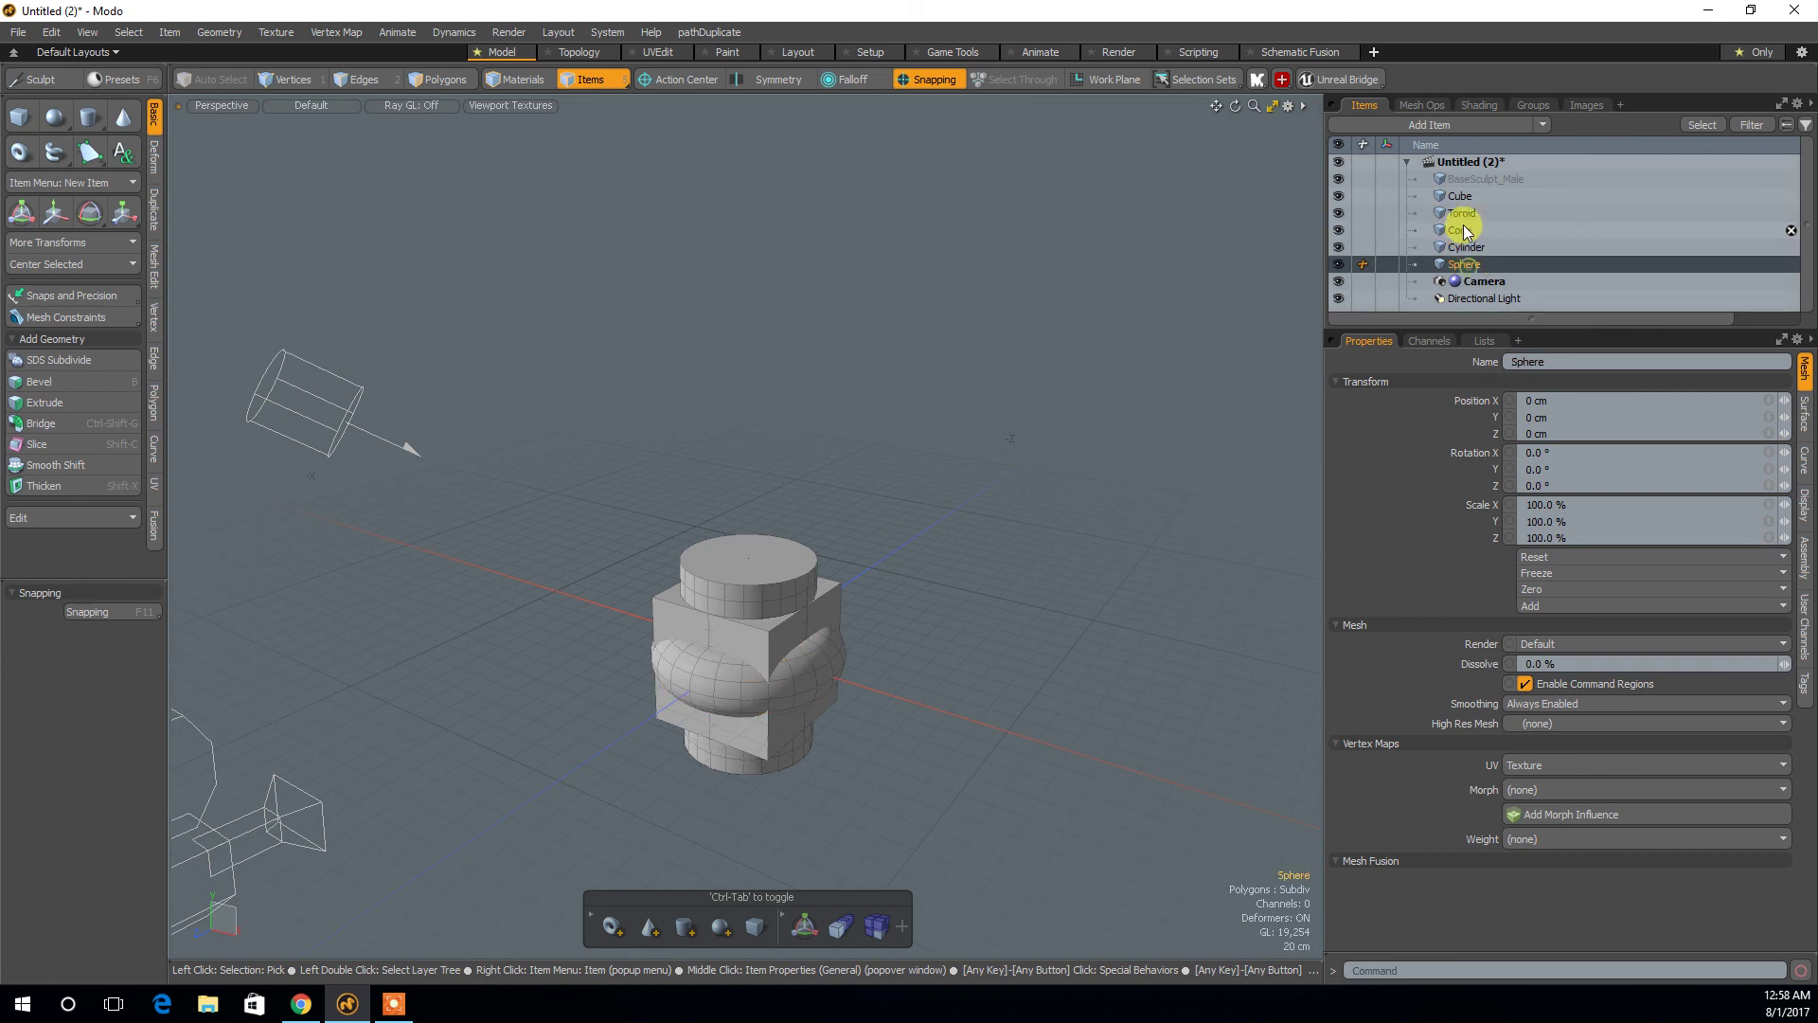
left_click(1463, 216, "shift")
key("Delete")
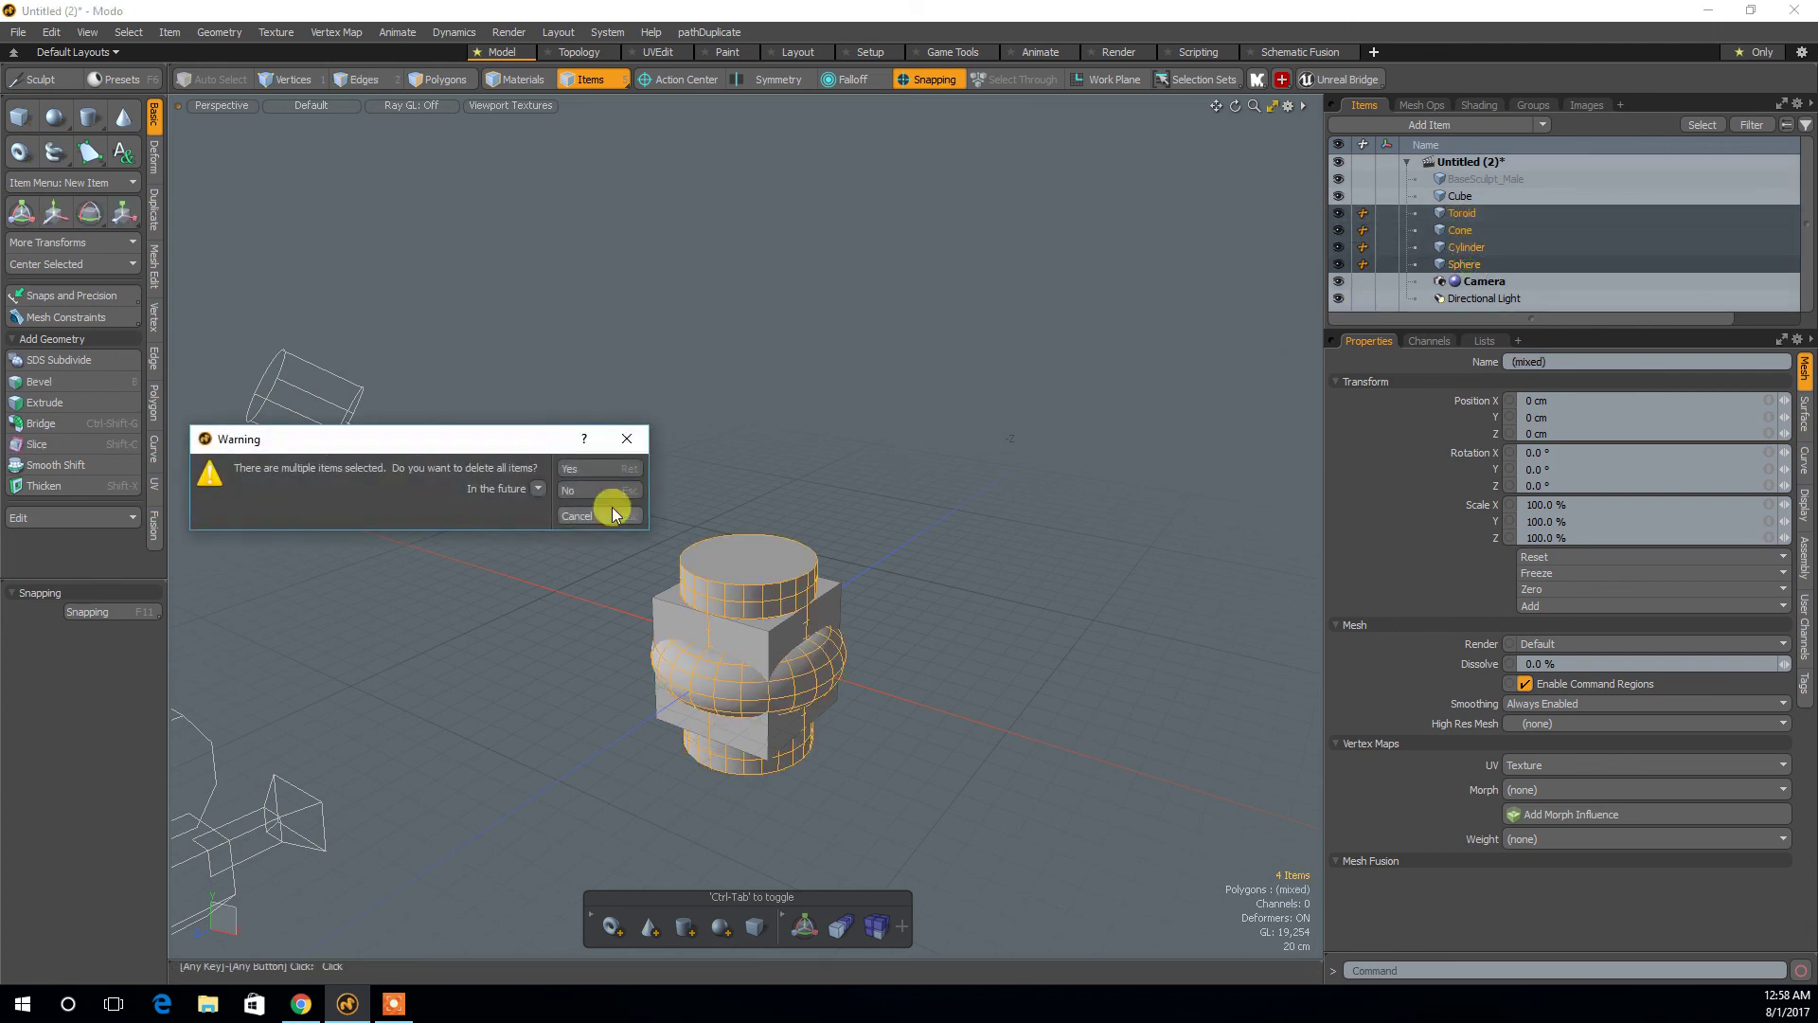
left_click(566, 471)
left_click_drag(696, 536, 852, 370, "alt")
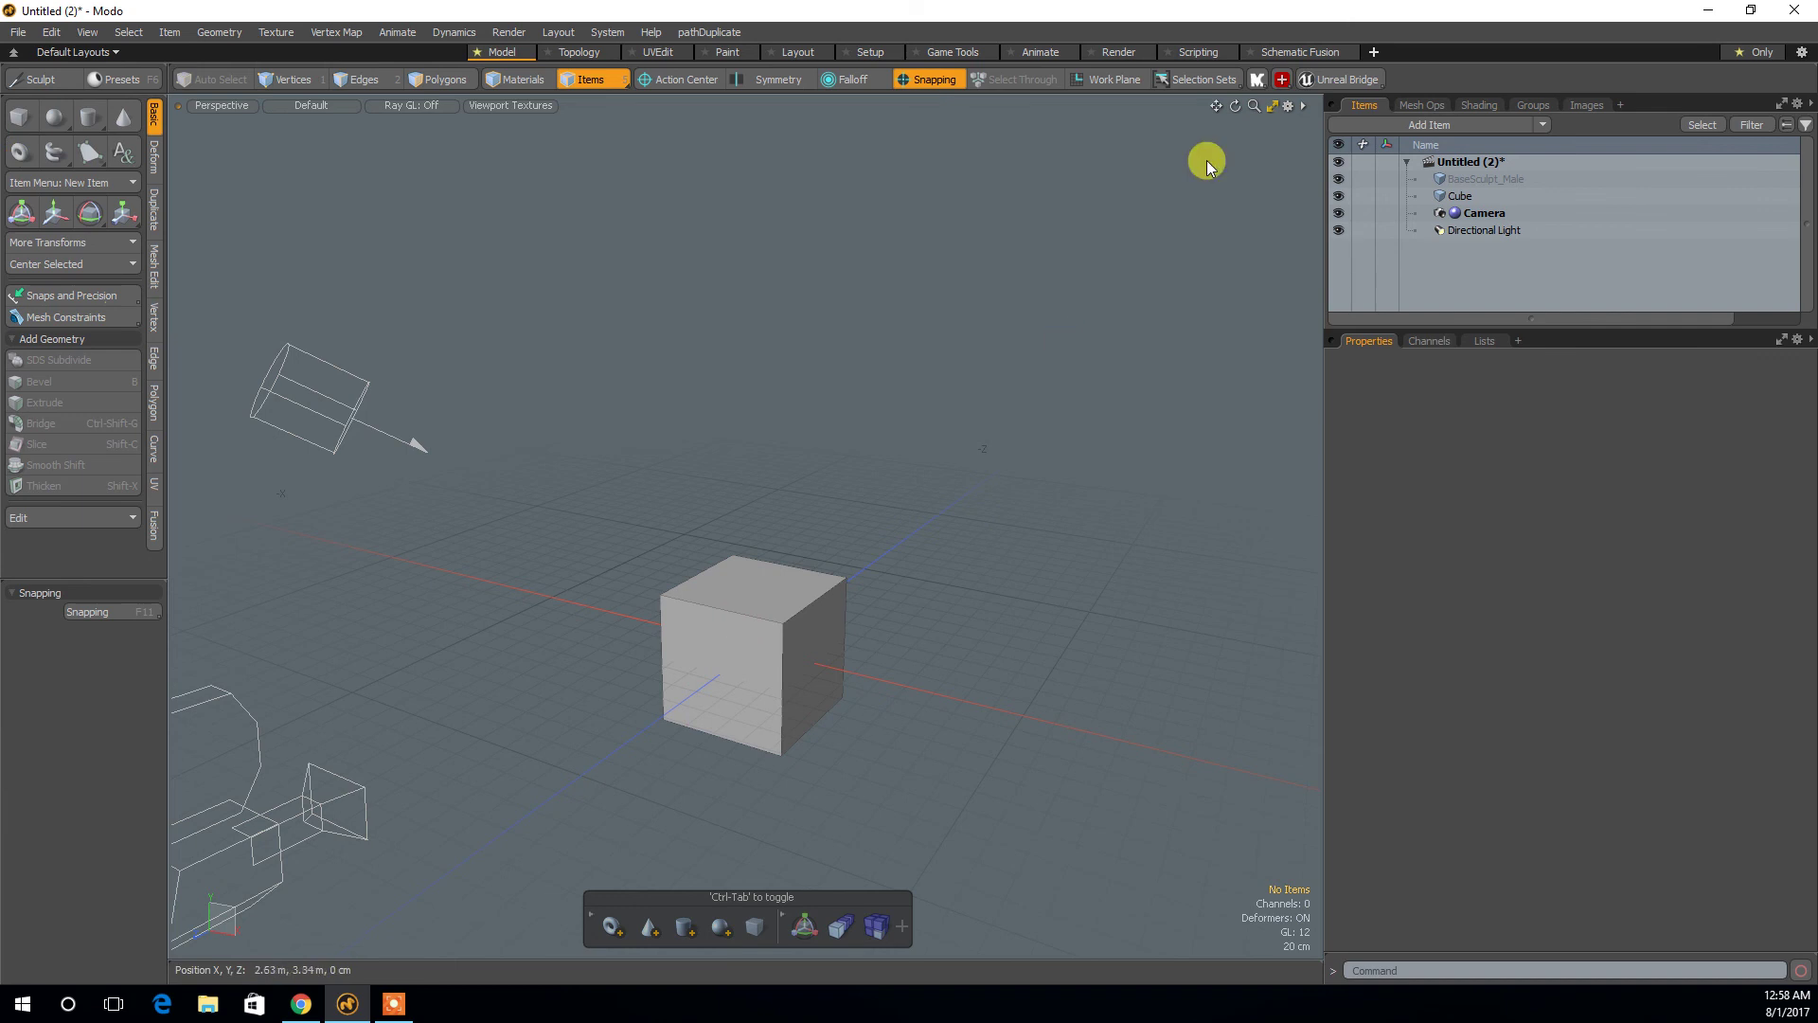
Draw a second box about 1.73 × 1.69 × 1.97 m inside the Cube item, beside the unit cube.
left_click(1467, 195)
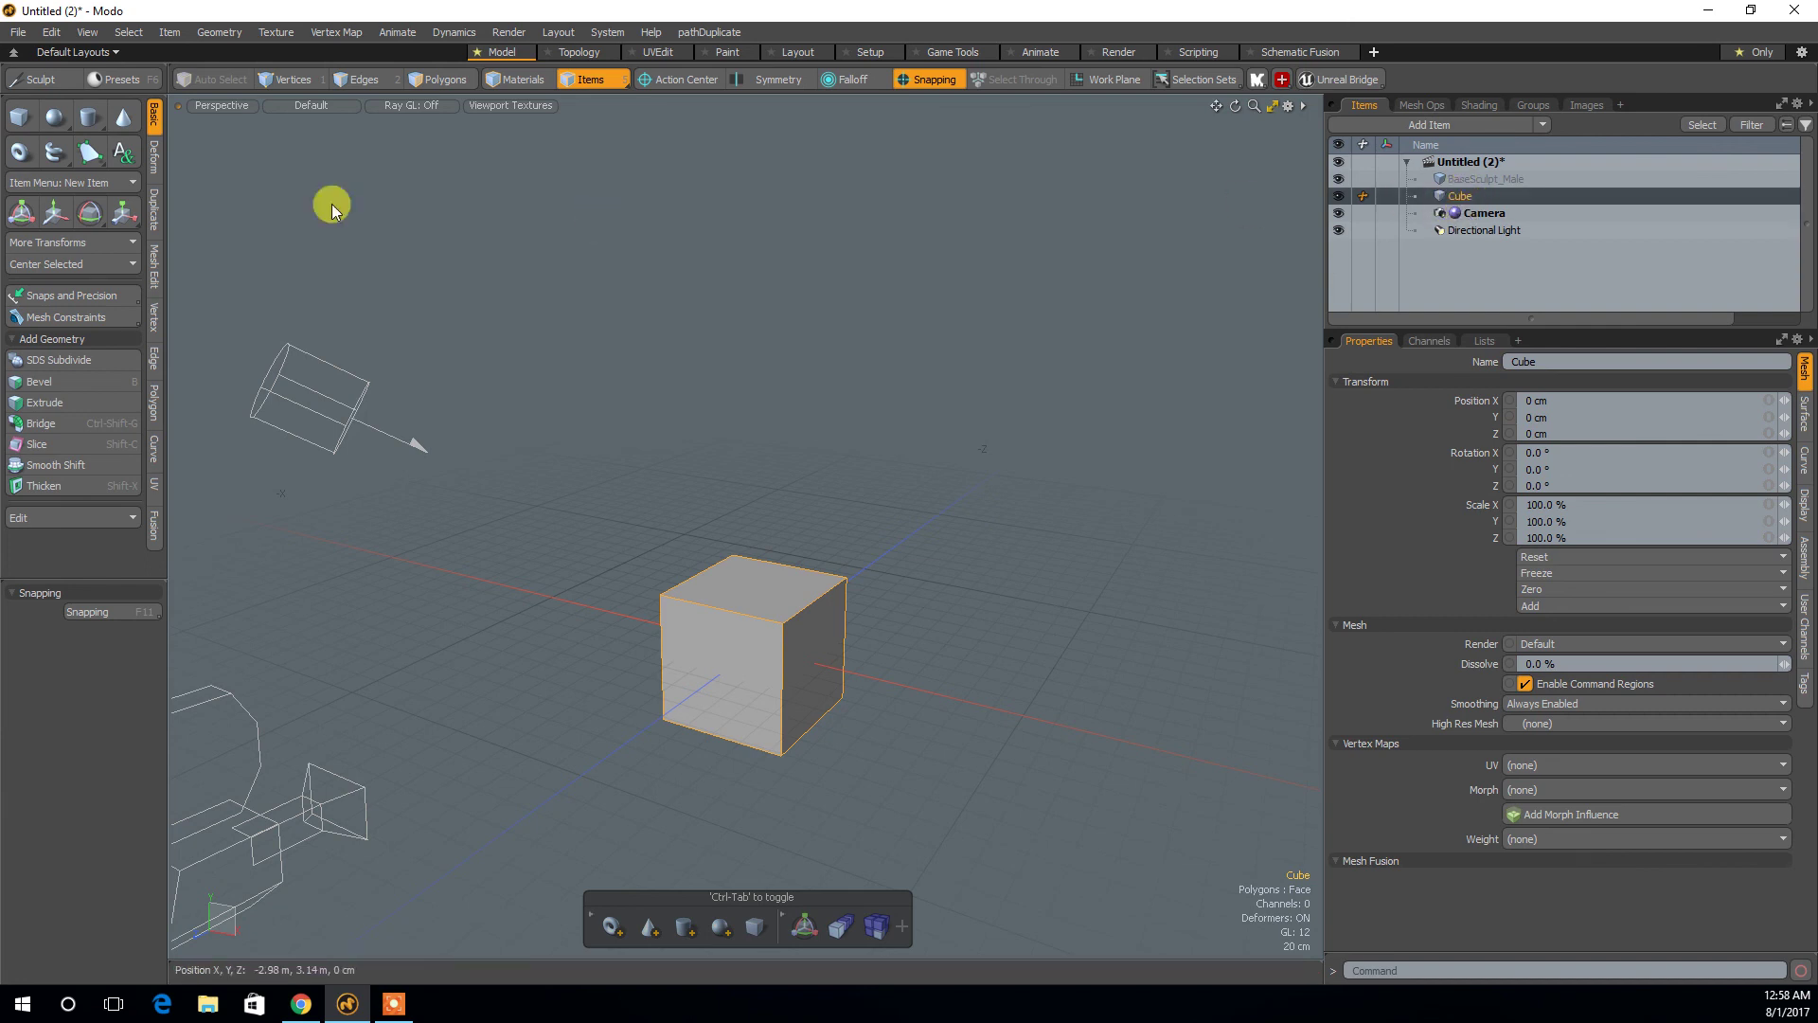
left_click(21, 117)
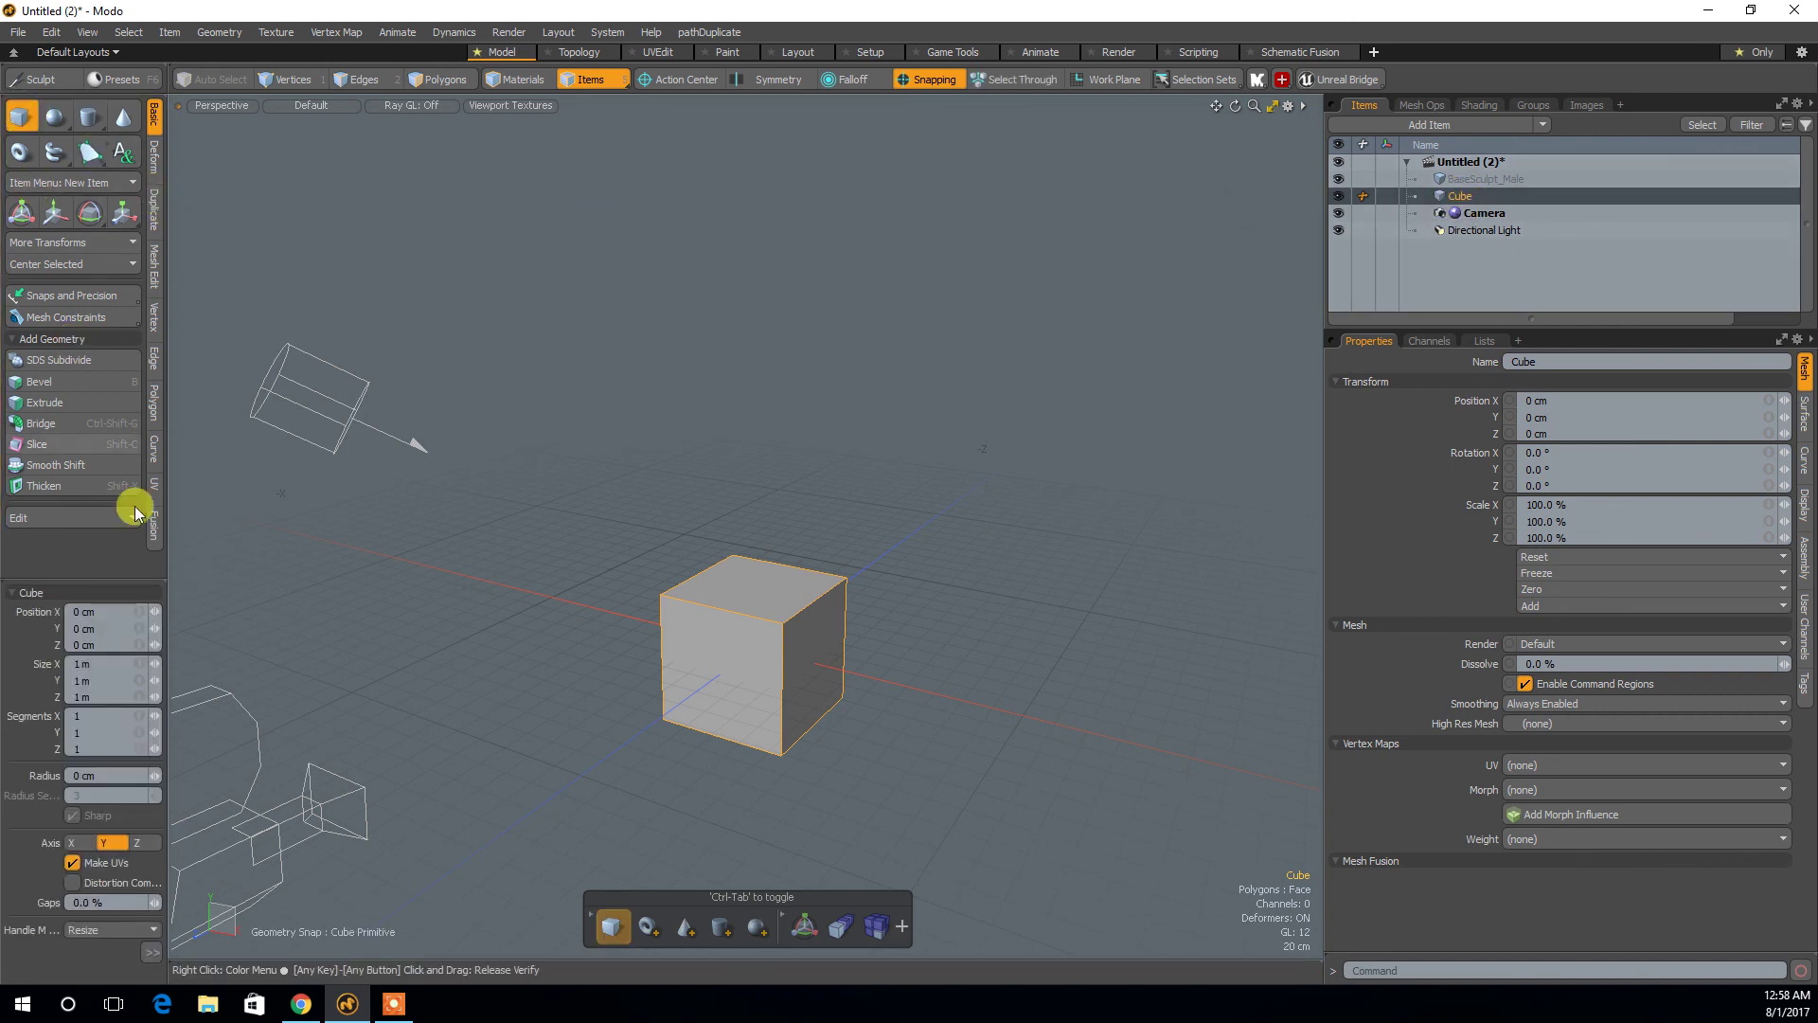
left_click_drag(967, 401, 1246, 708)
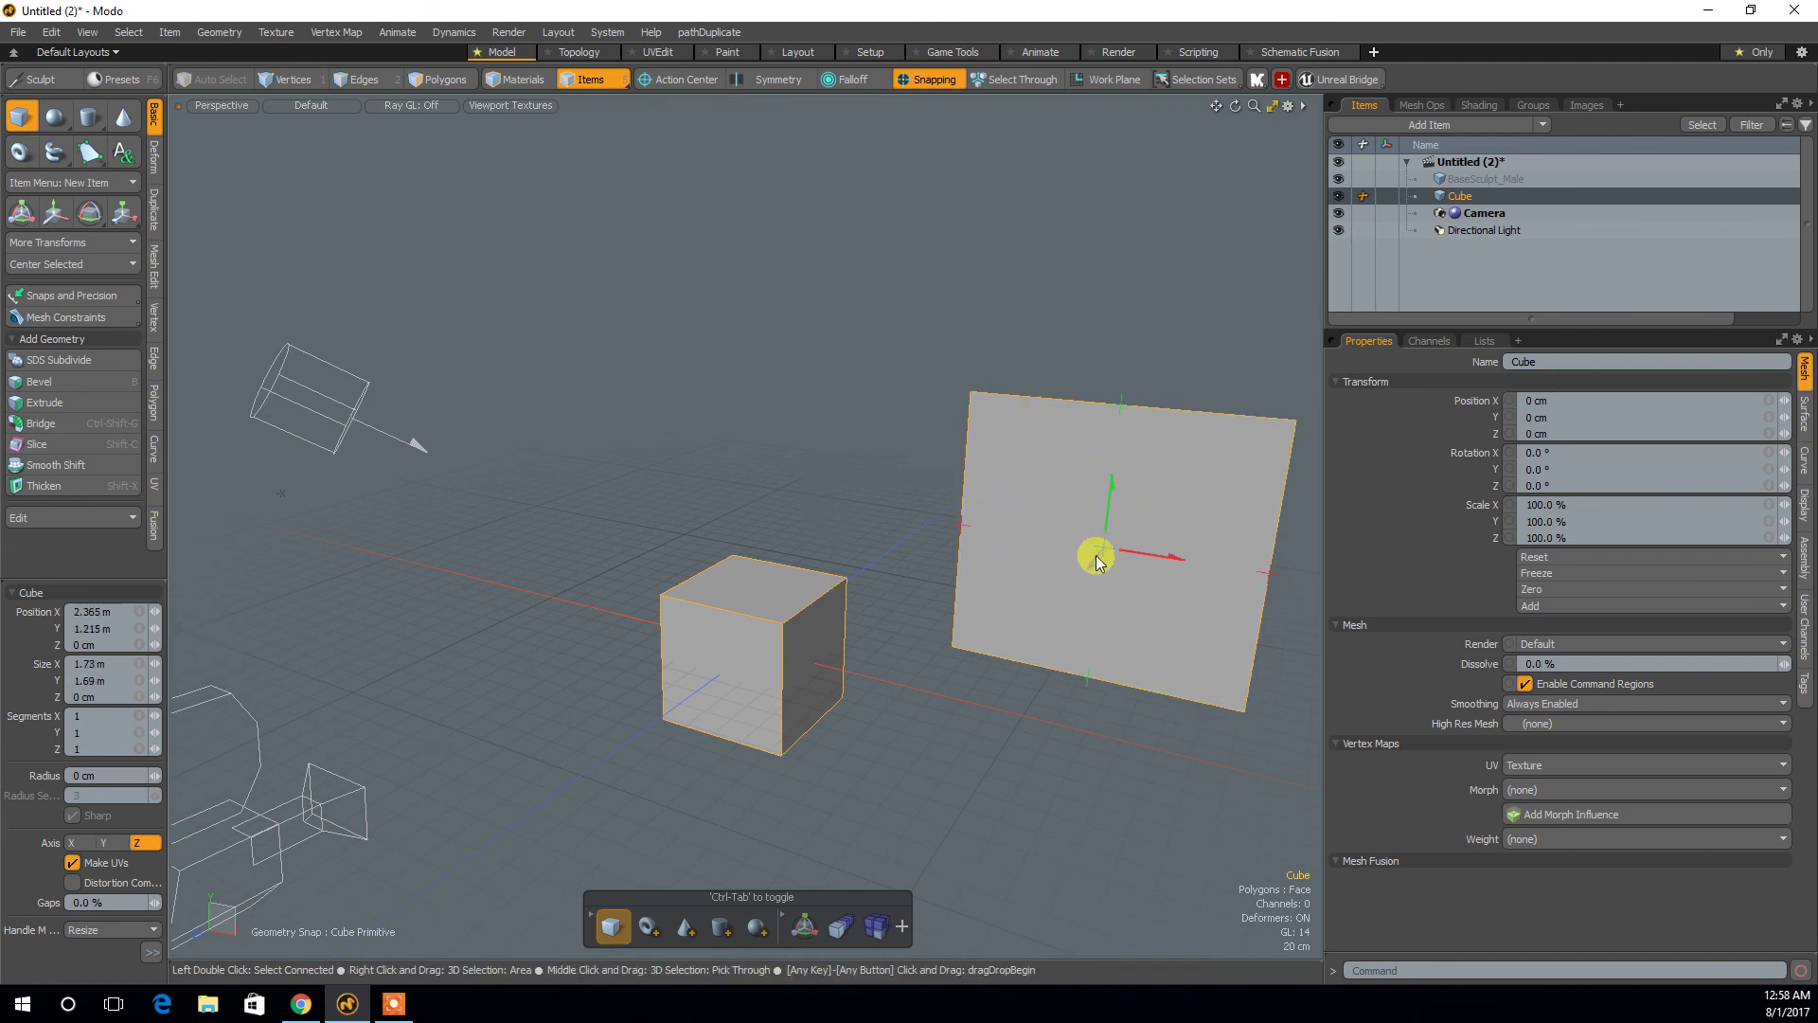
left_click_drag(1103, 550, 1023, 540)
key("Escape")
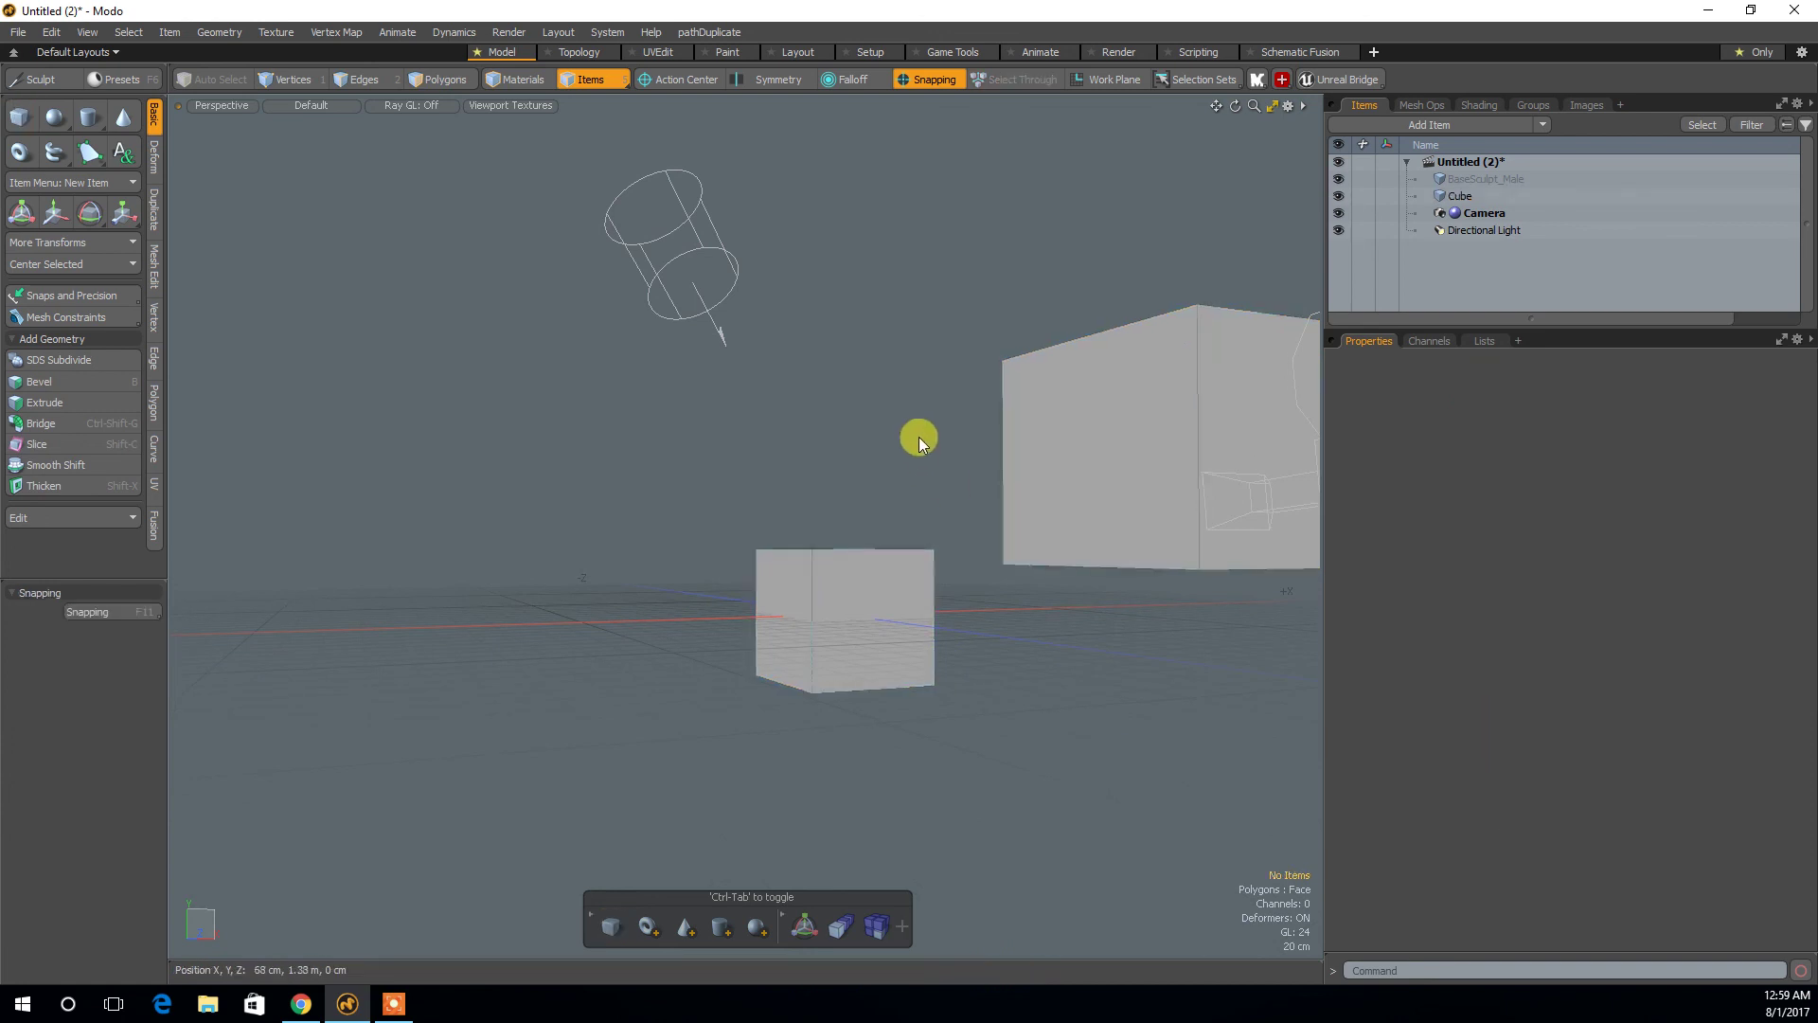
Select the facing side polygons of the two boxes and delete them.
left_click_drag(918, 441, 783, 502, "alt")
key("3")
left_click(838, 612)
left_click_drag(839, 614, 1064, 577, "alt")
left_click(1080, 507, "shift")
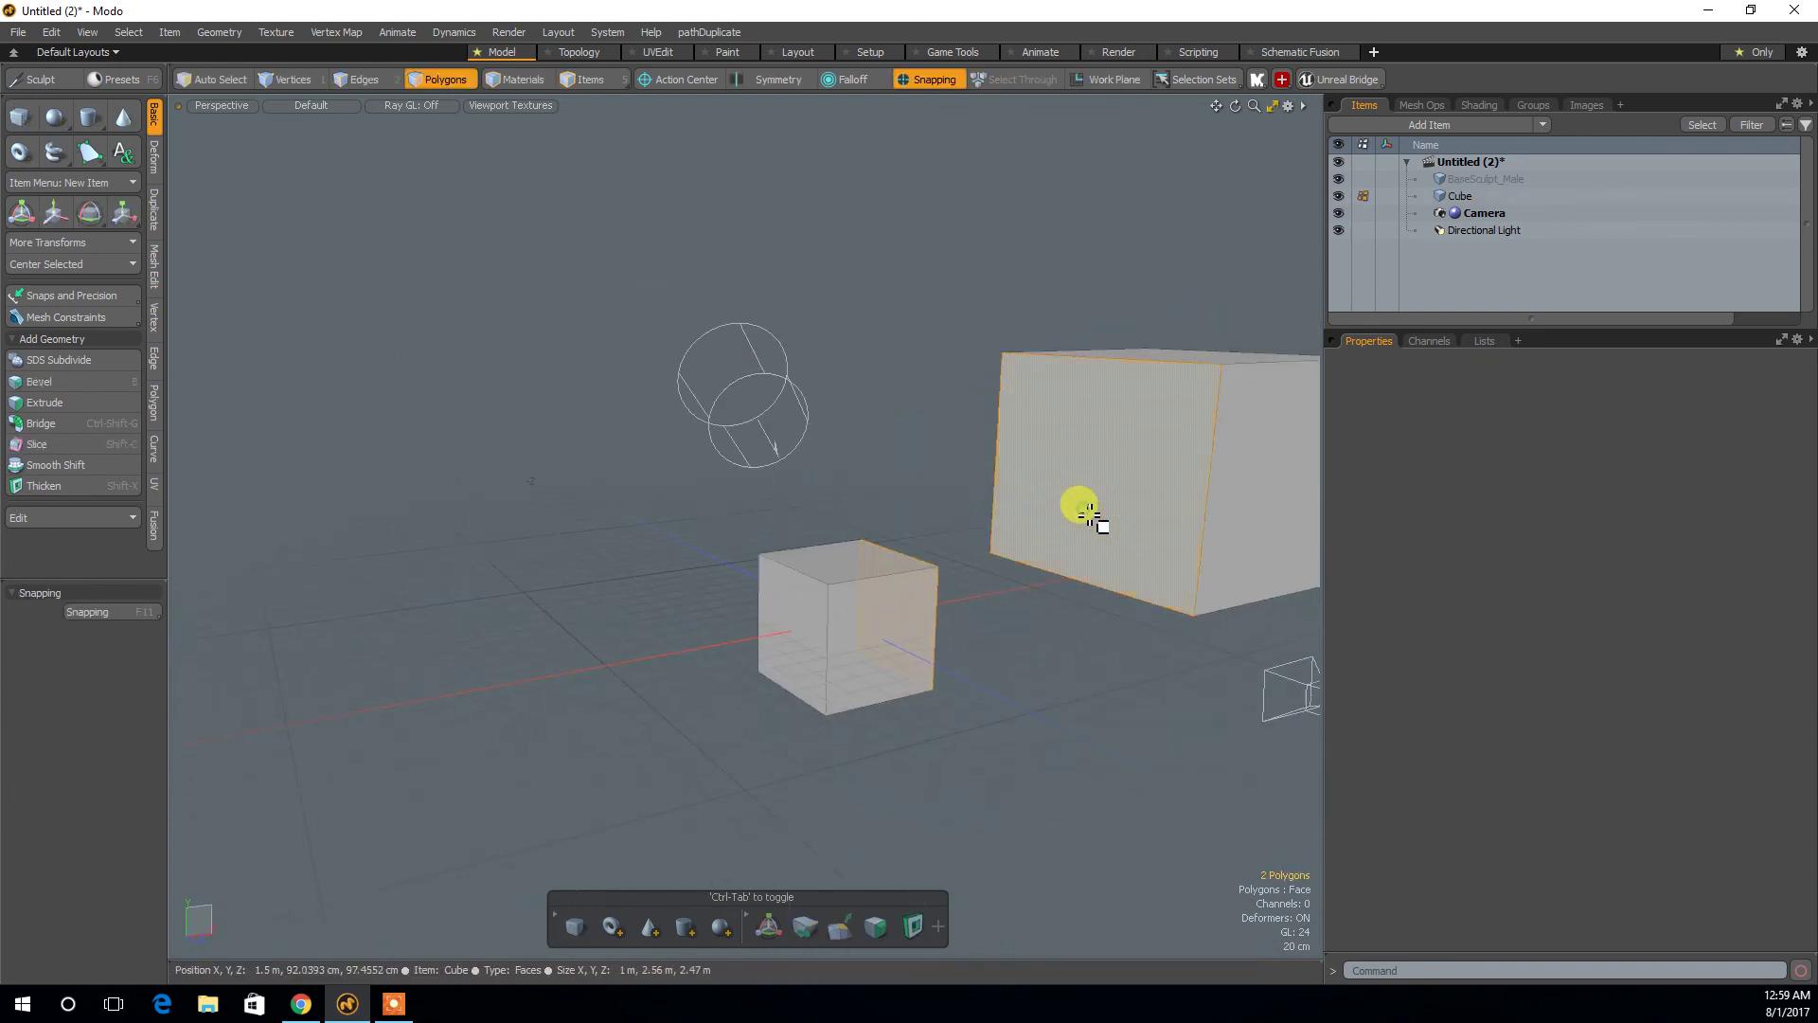
key("Delete")
Select the border edge loops around the openings of both boxes, and switch to polygon selection.
left_click_drag(994, 487, 865, 520, "alt")
key("2")
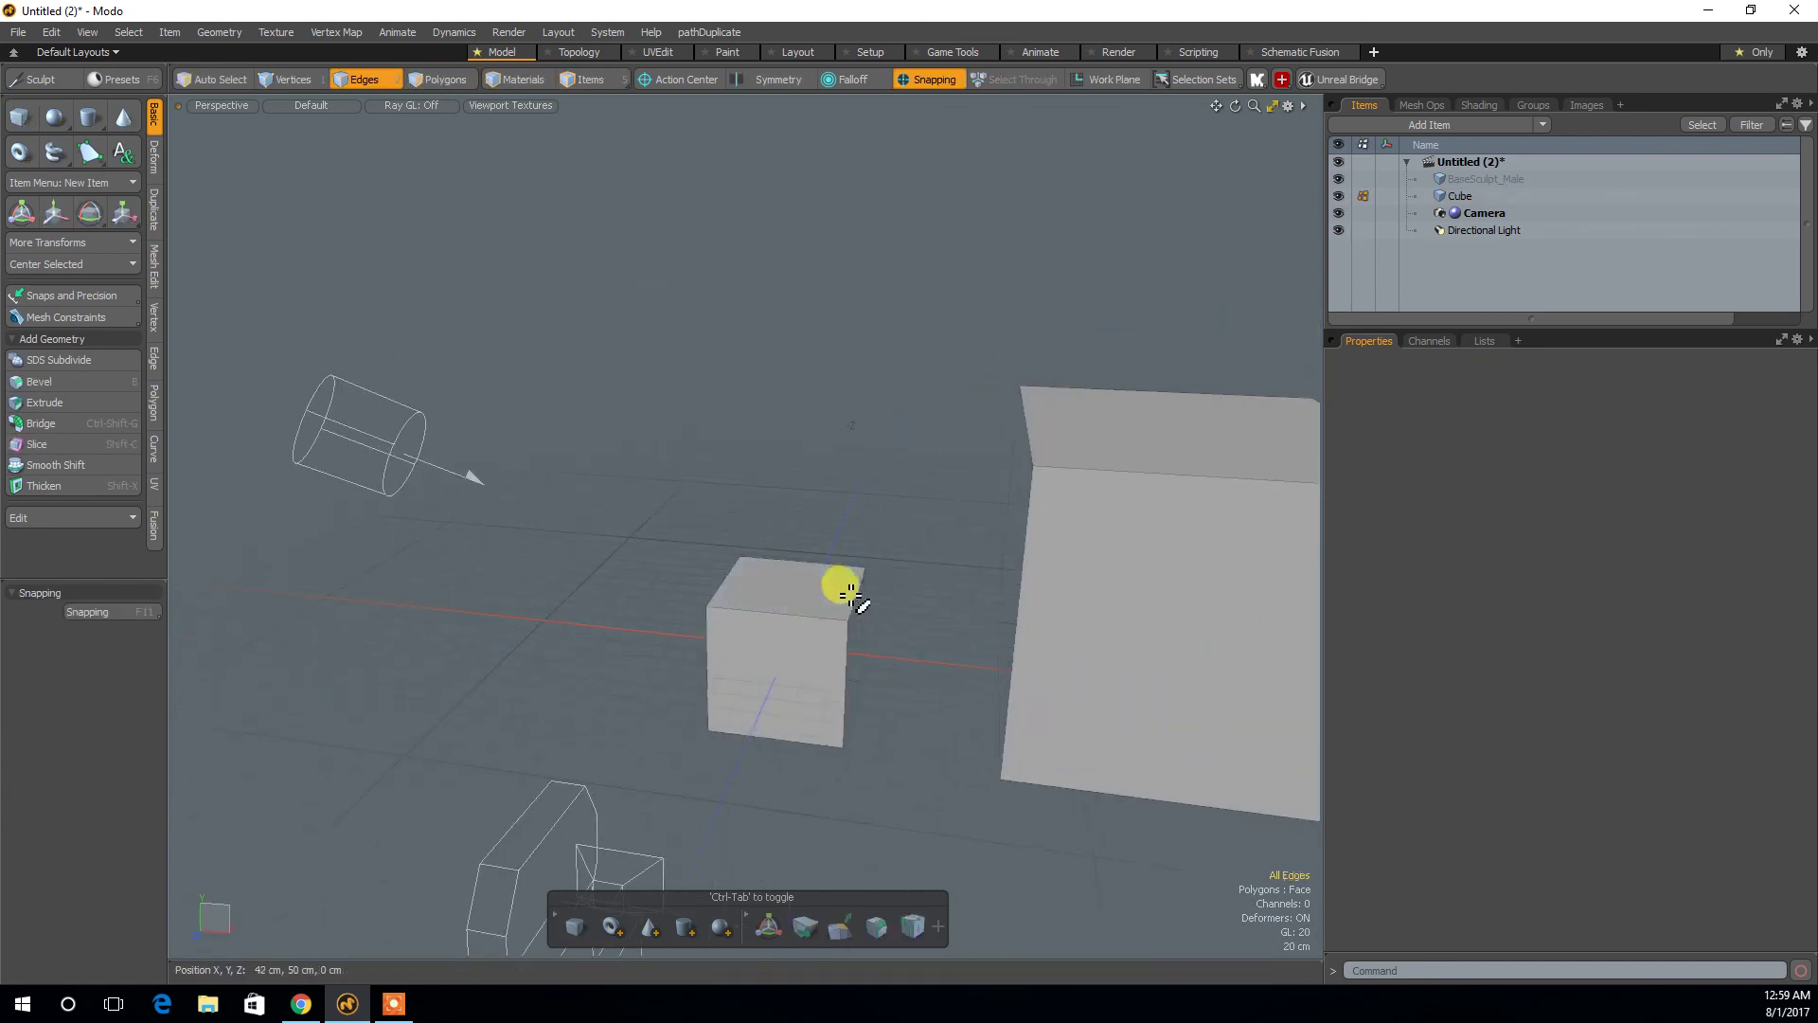
double_click(857, 597)
left_click_drag(859, 598, 1056, 595, "alt")
double_click(1208, 501, "shift")
left_click_drag(1134, 504, 974, 515, "alt")
key("3")
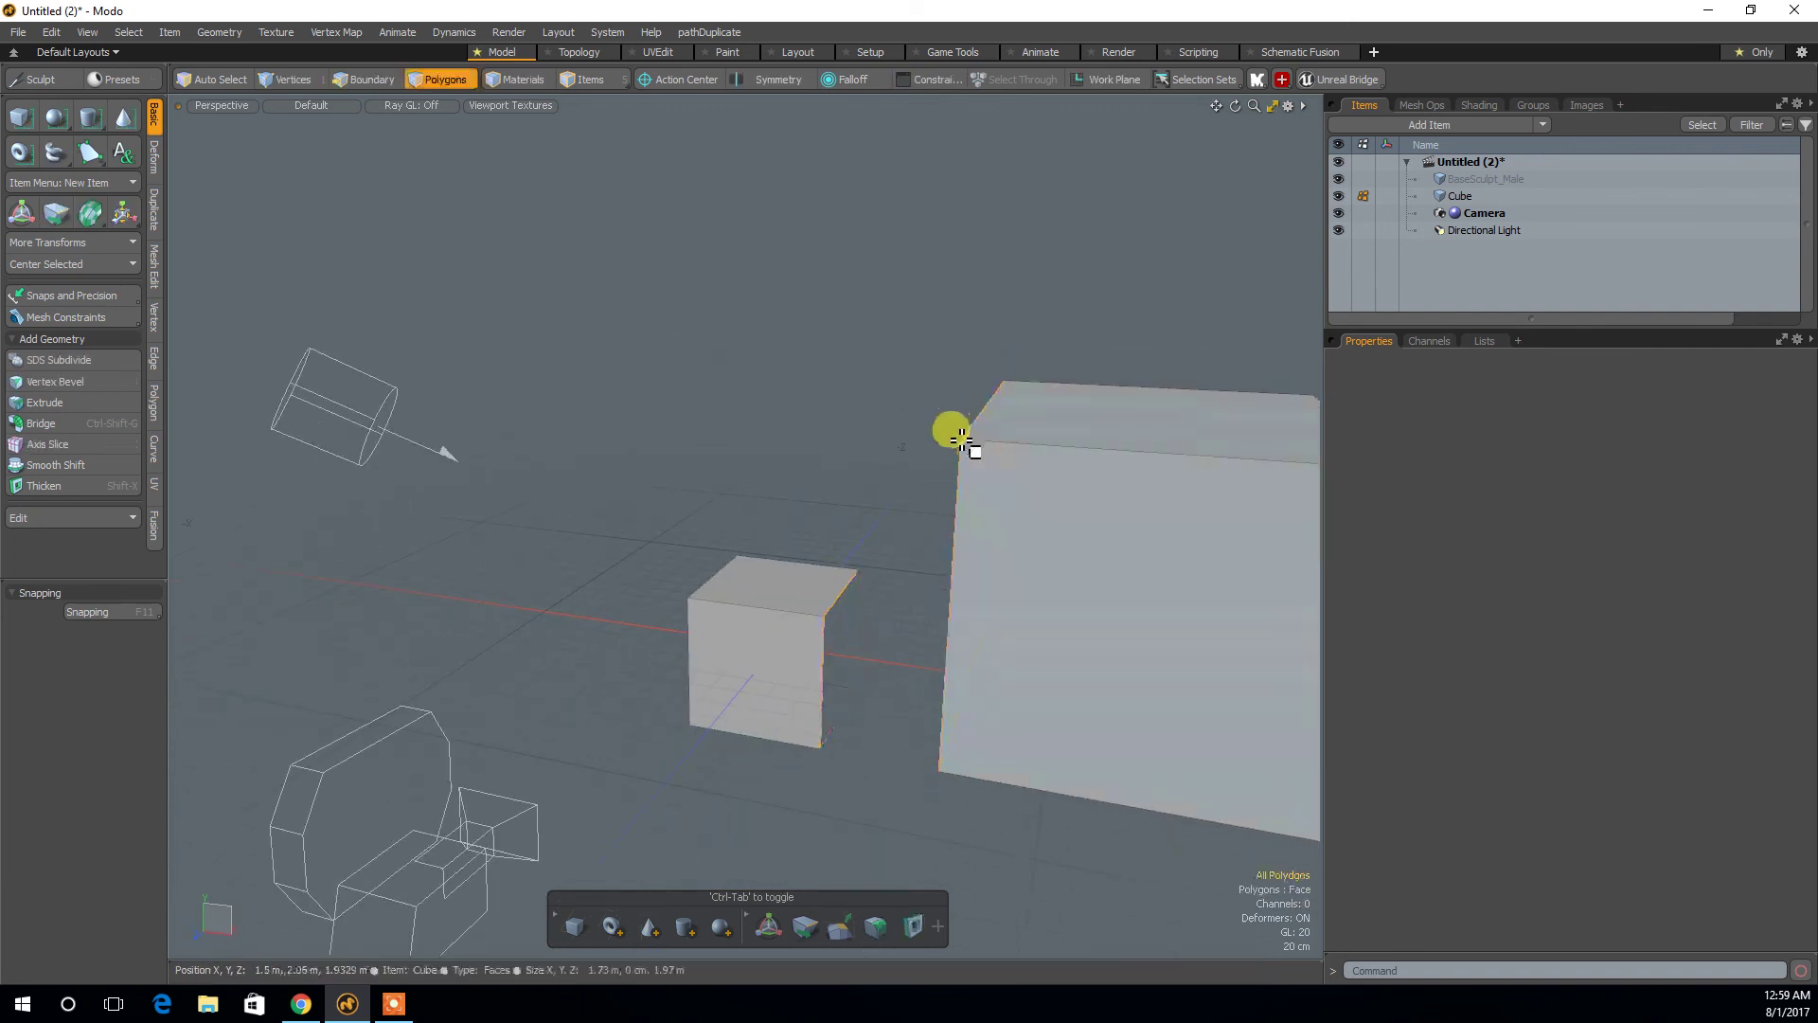
Undo the edge selections, the polygon deletion and the second box within the Cube item.
key("ctrl+z")
key("ctrl+z")
key("ctrl+z")
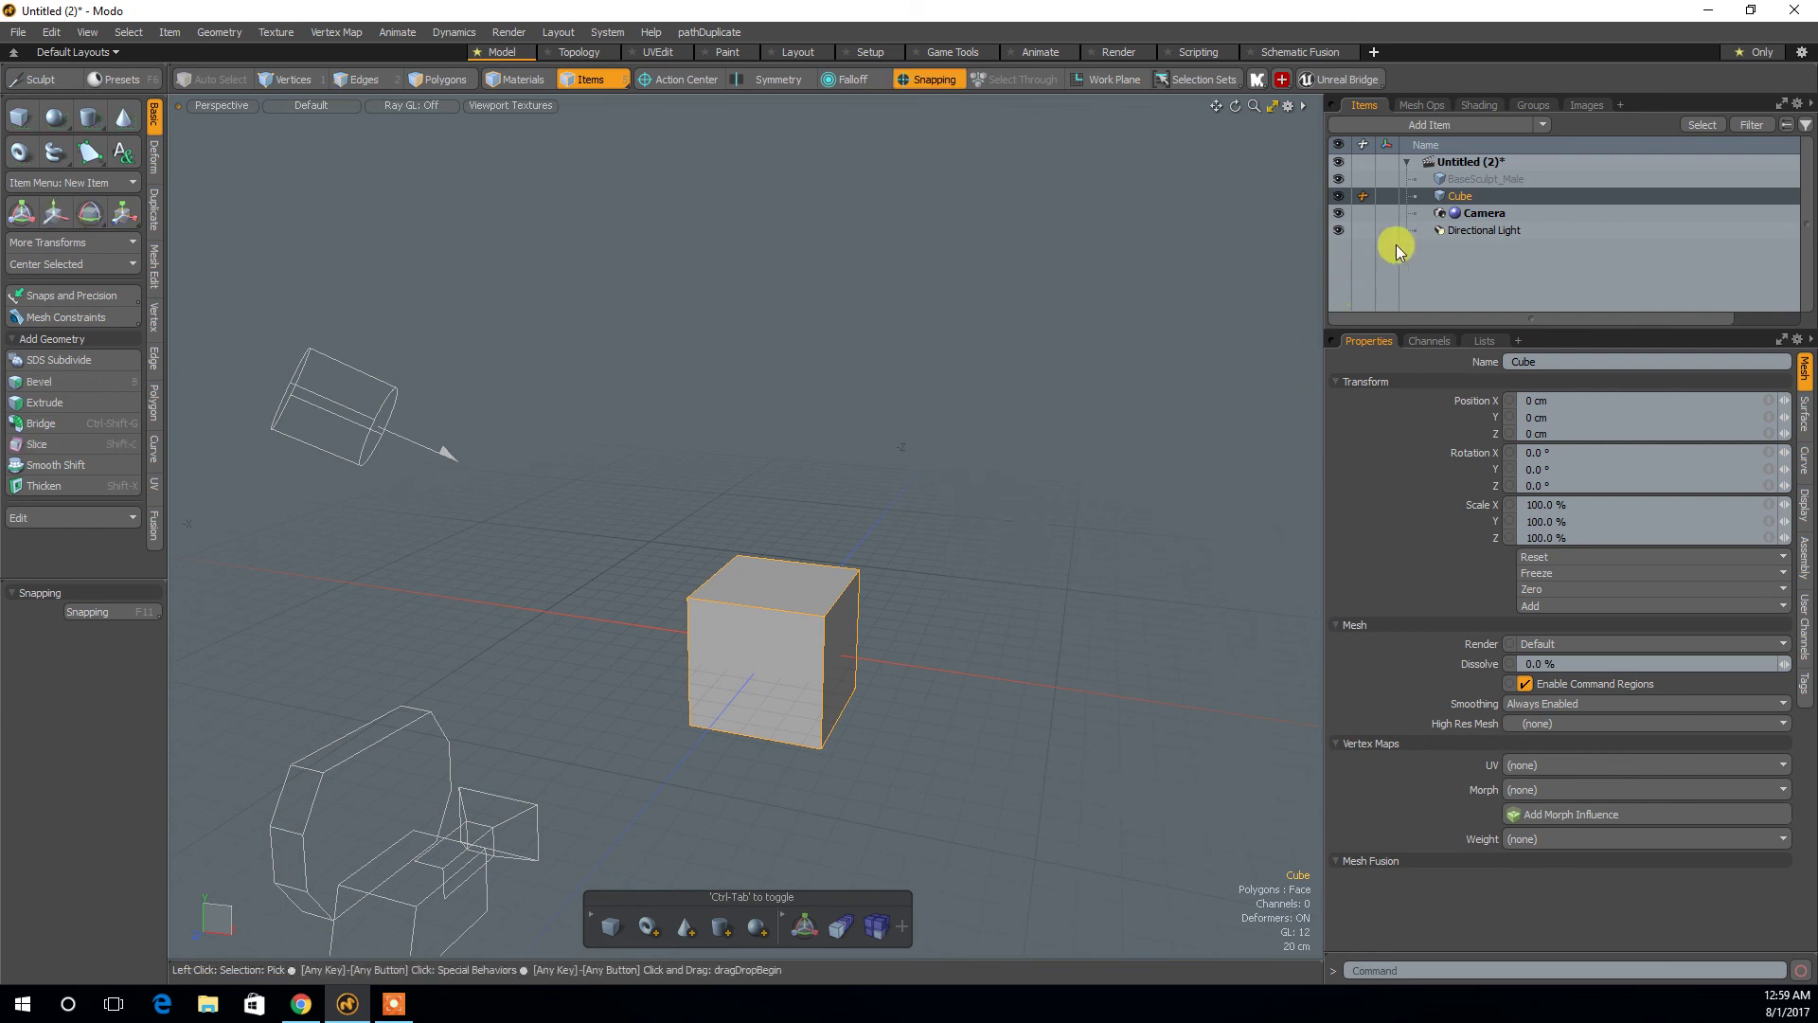
Add a unit cube as a new item, move it about 1.68 m along X, and clear the selection.
left_click(19, 117)
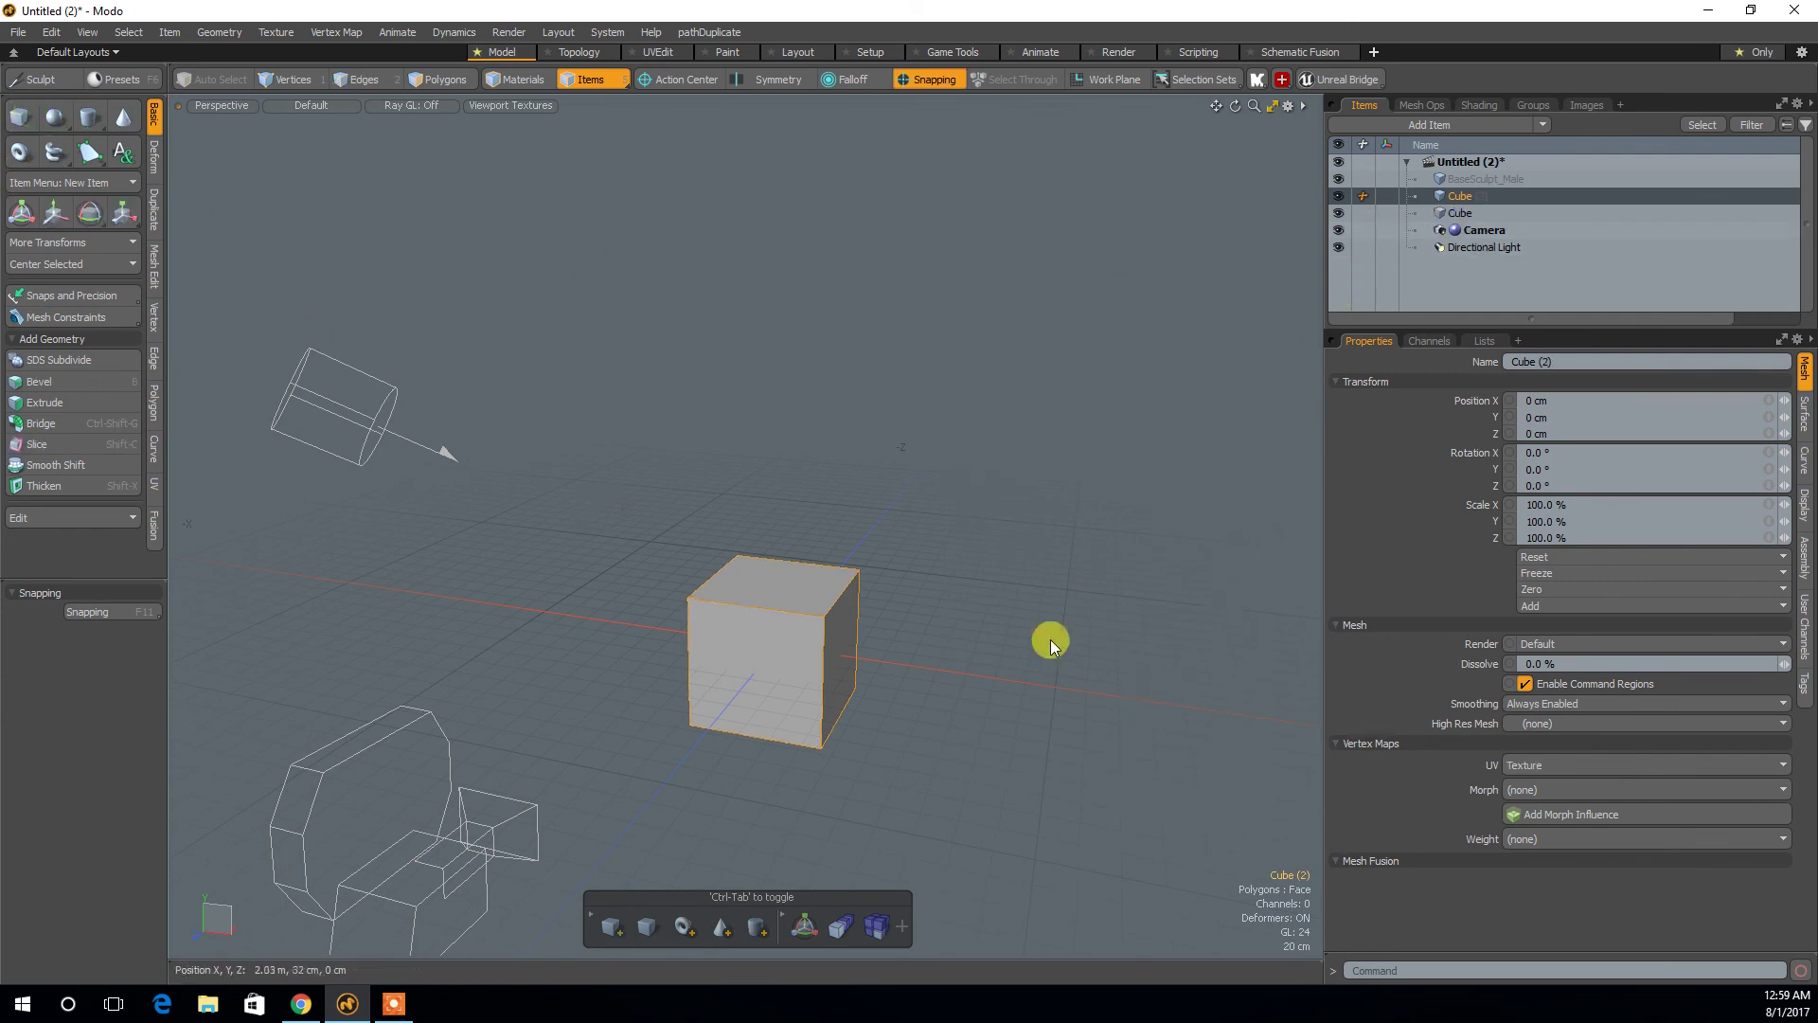
key("w")
left_click_drag(861, 662, 1108, 671)
left_click(998, 462)
left_click_drag(1000, 467, 1055, 485, "alt")
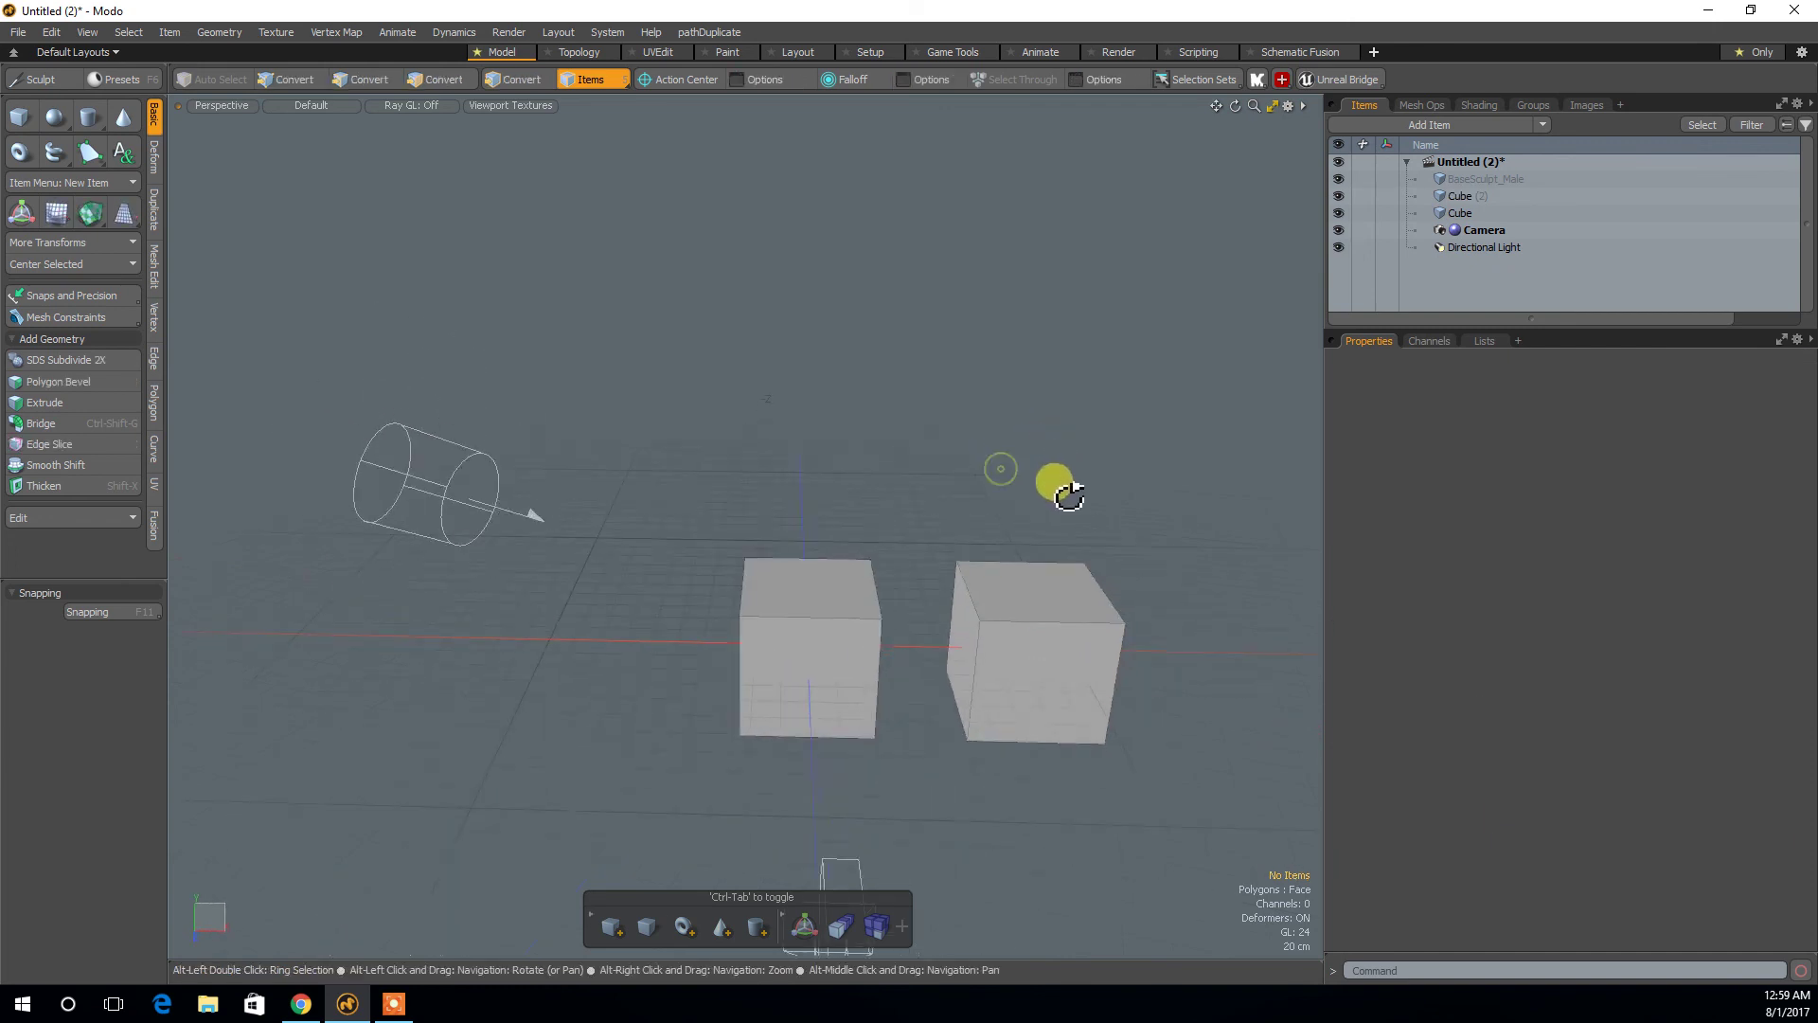
Select the original cube's item at the origin and switch to polygon selection.
left_click(1455, 216)
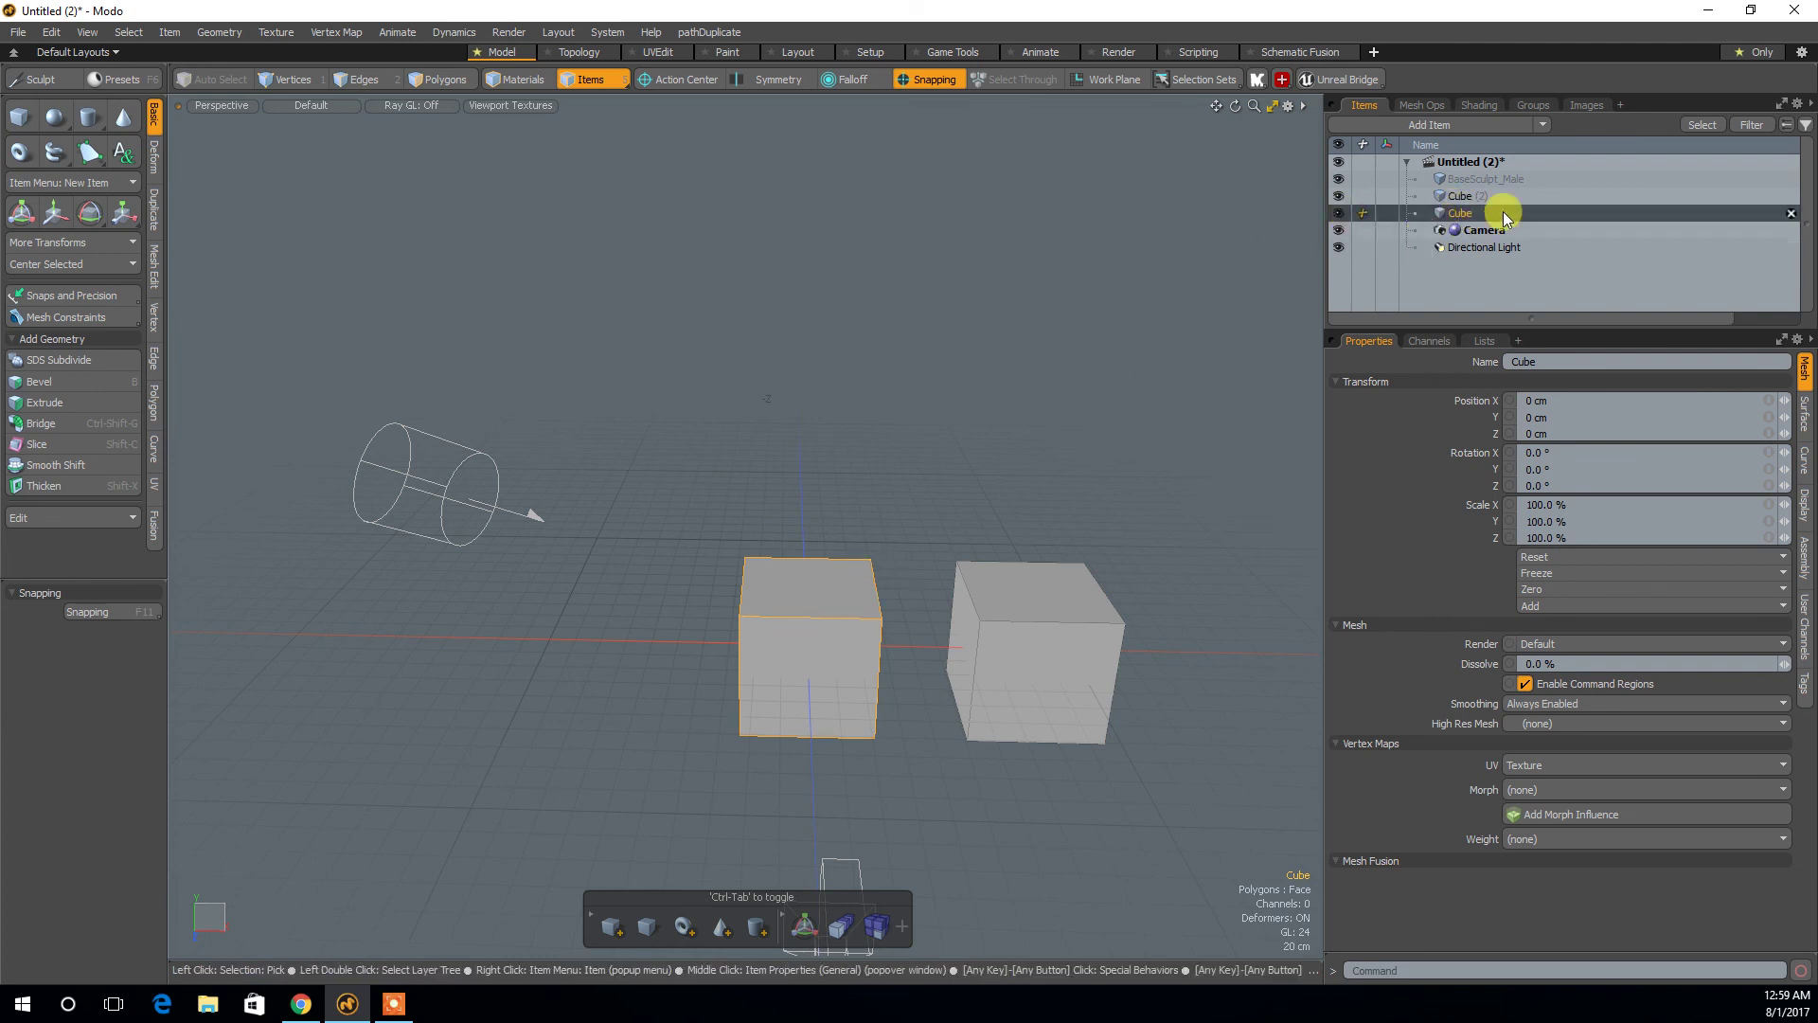
left_click_drag(1086, 401, 1003, 420, "alt")
key("3")
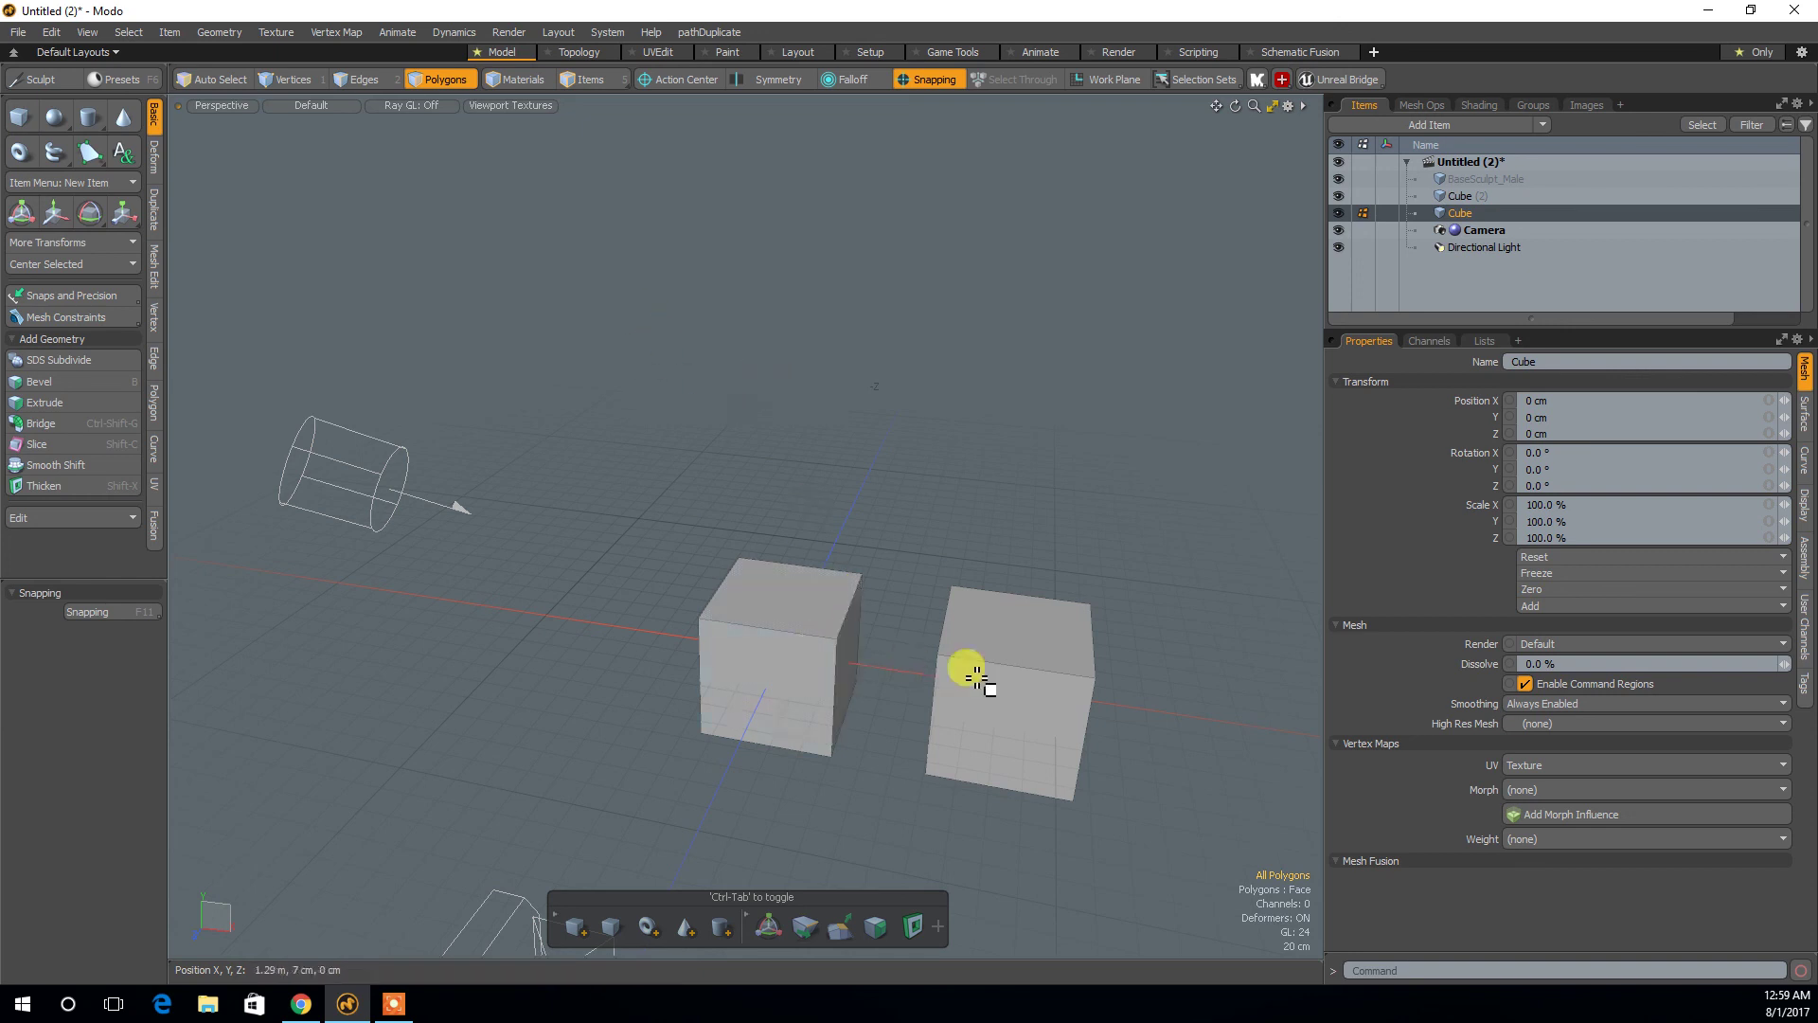
left_click_drag(1048, 566, 1028, 642, "alt")
Select the offset cube's item in item mode, and delete all of its connected polygons in polygon mode.
key("5")
left_click(1033, 682)
left_click_drag(1065, 726, 985, 649, "alt")
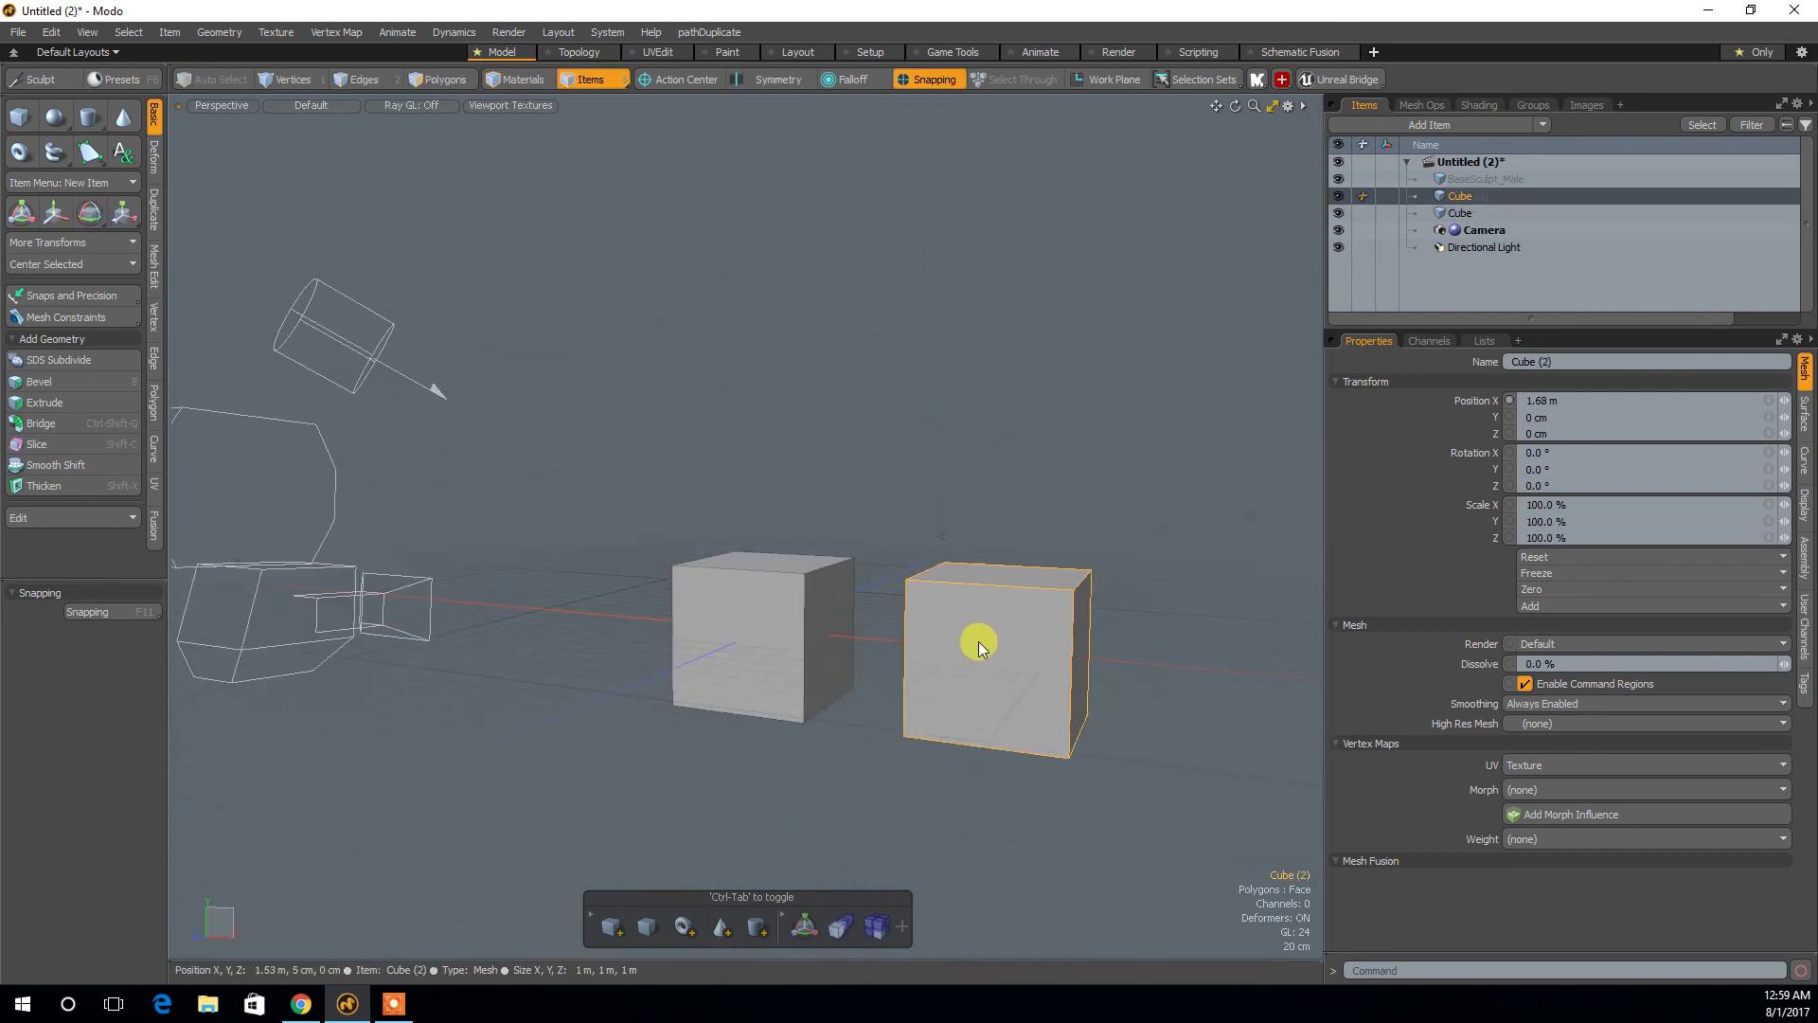
key("3")
double_click(982, 649)
key("Delete")
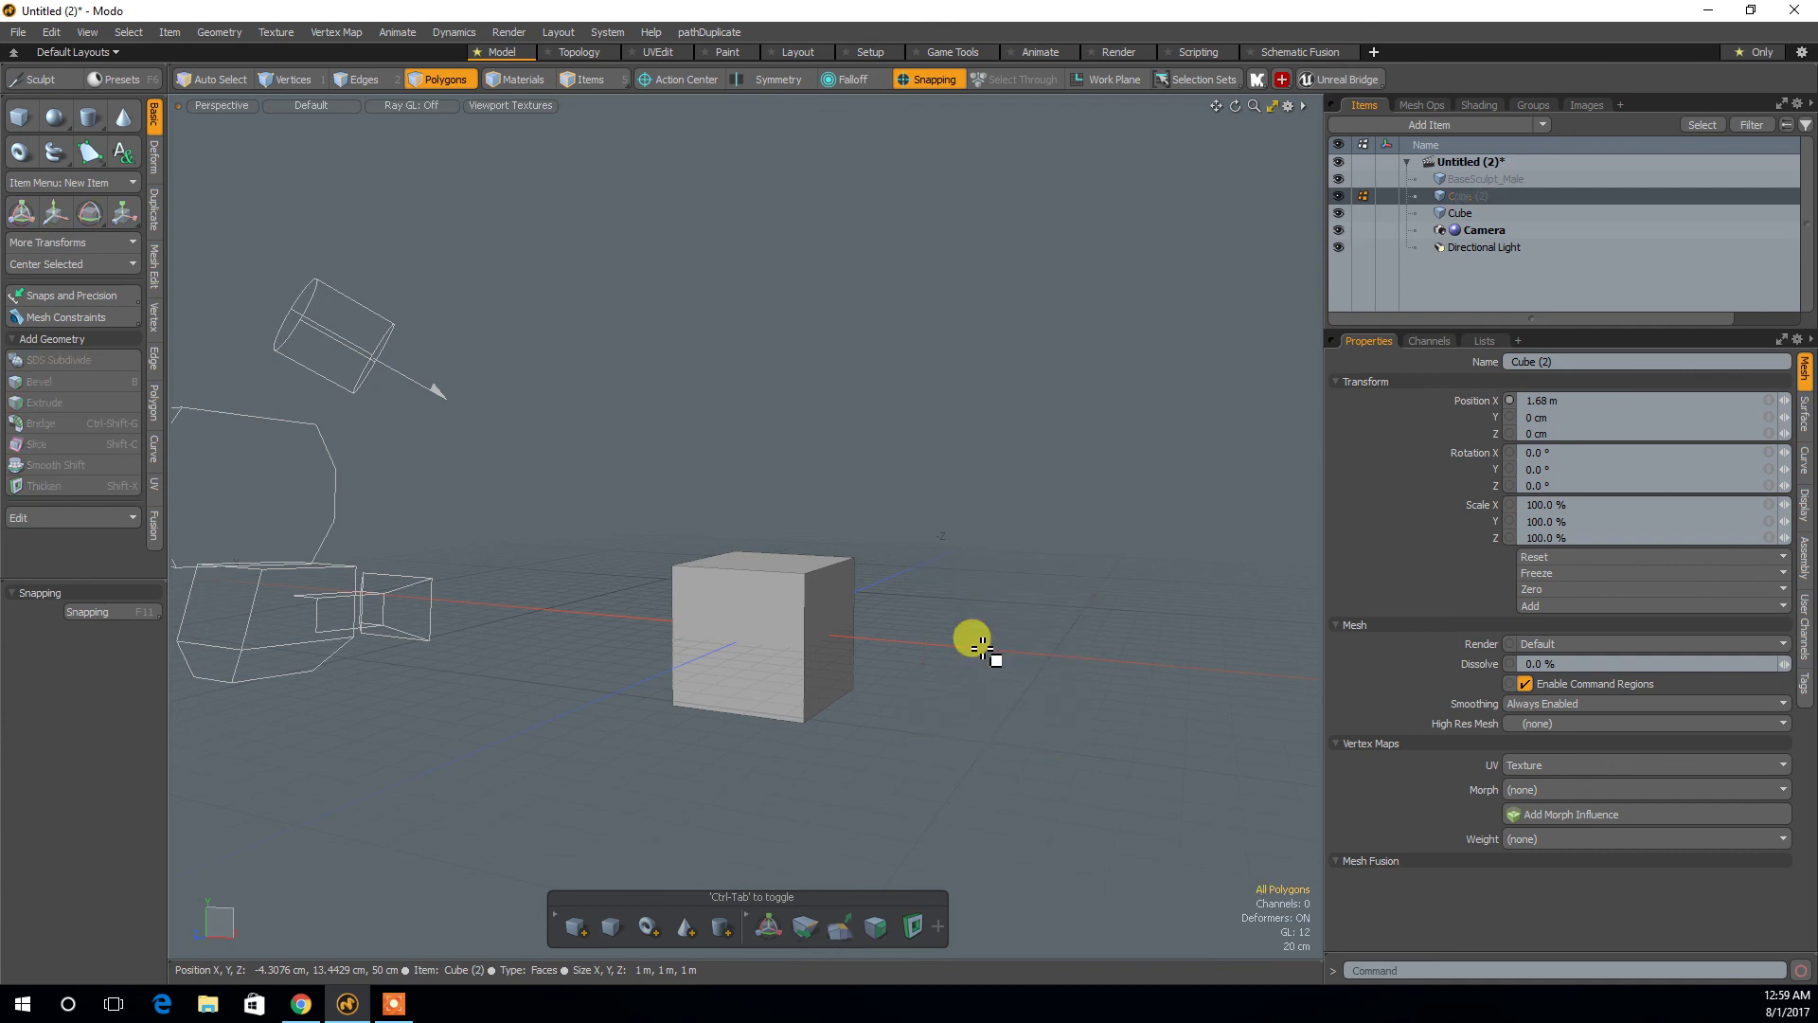
left_click_drag(910, 308, 907, 471, "alt")
left_click_drag(872, 556, 1016, 474, "alt")
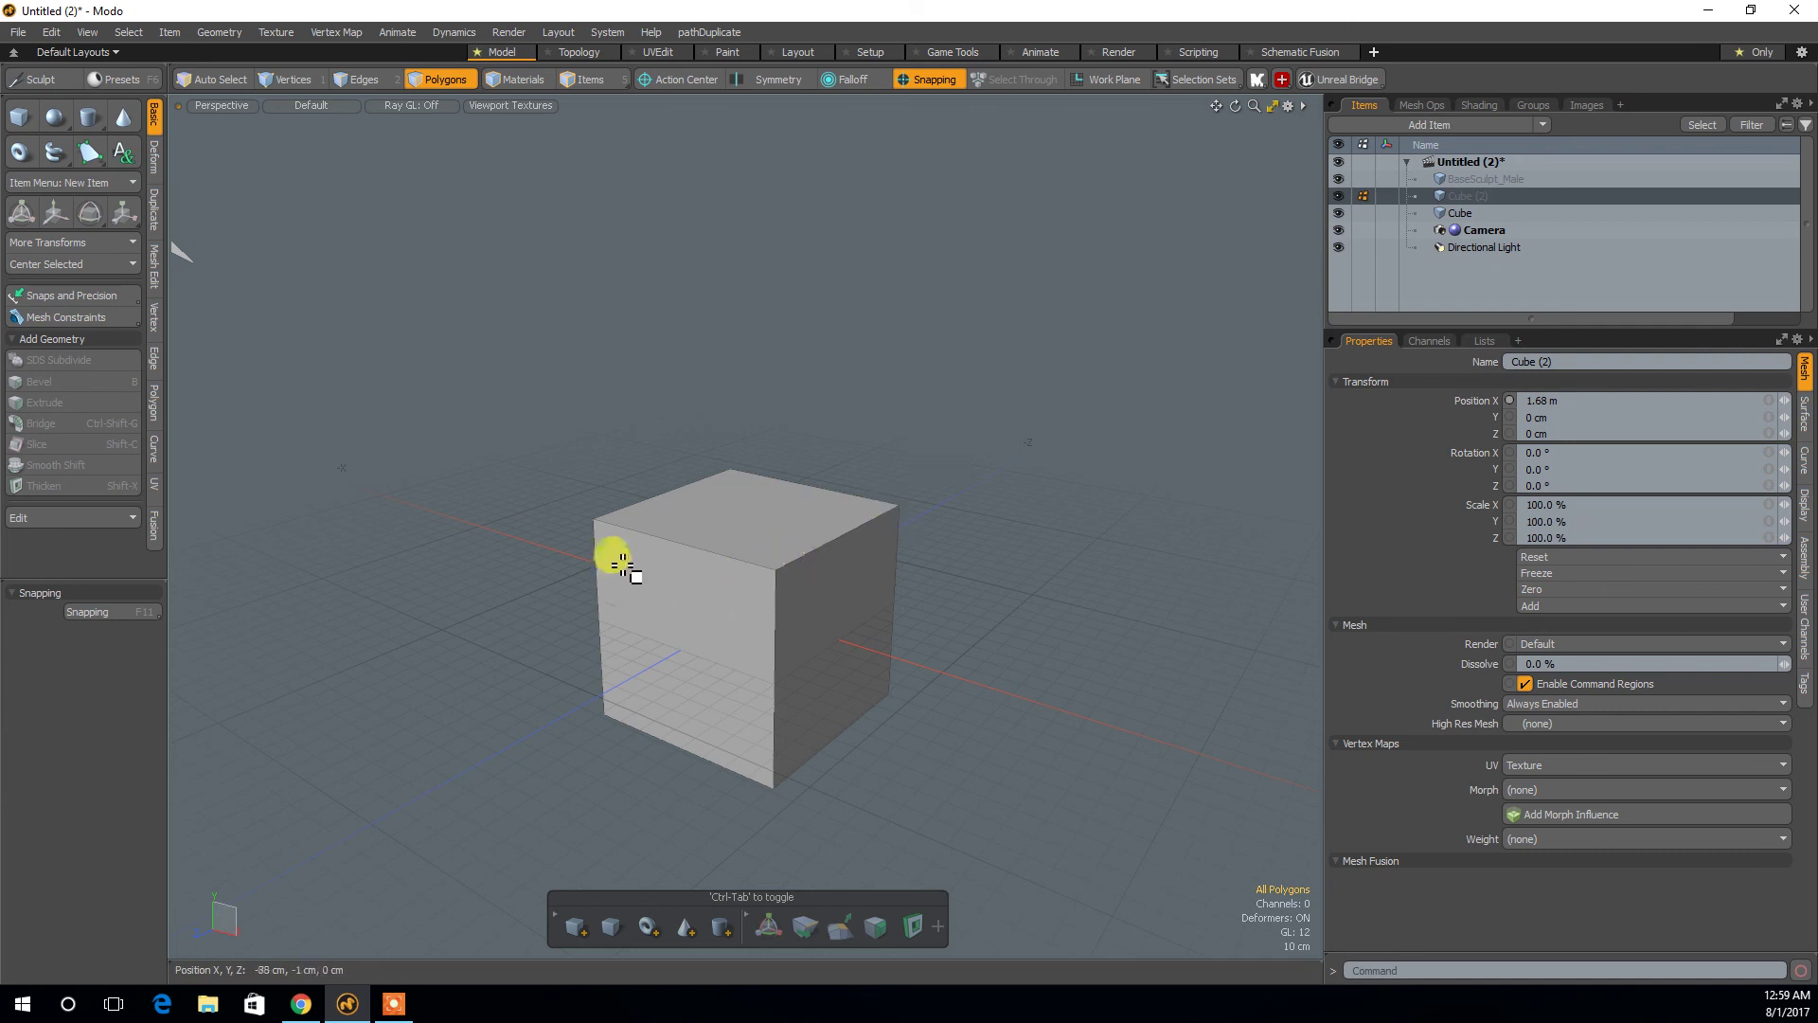
Make the original Cube item active, select all its connected polygons, and clear the selection.
left_click(1463, 212)
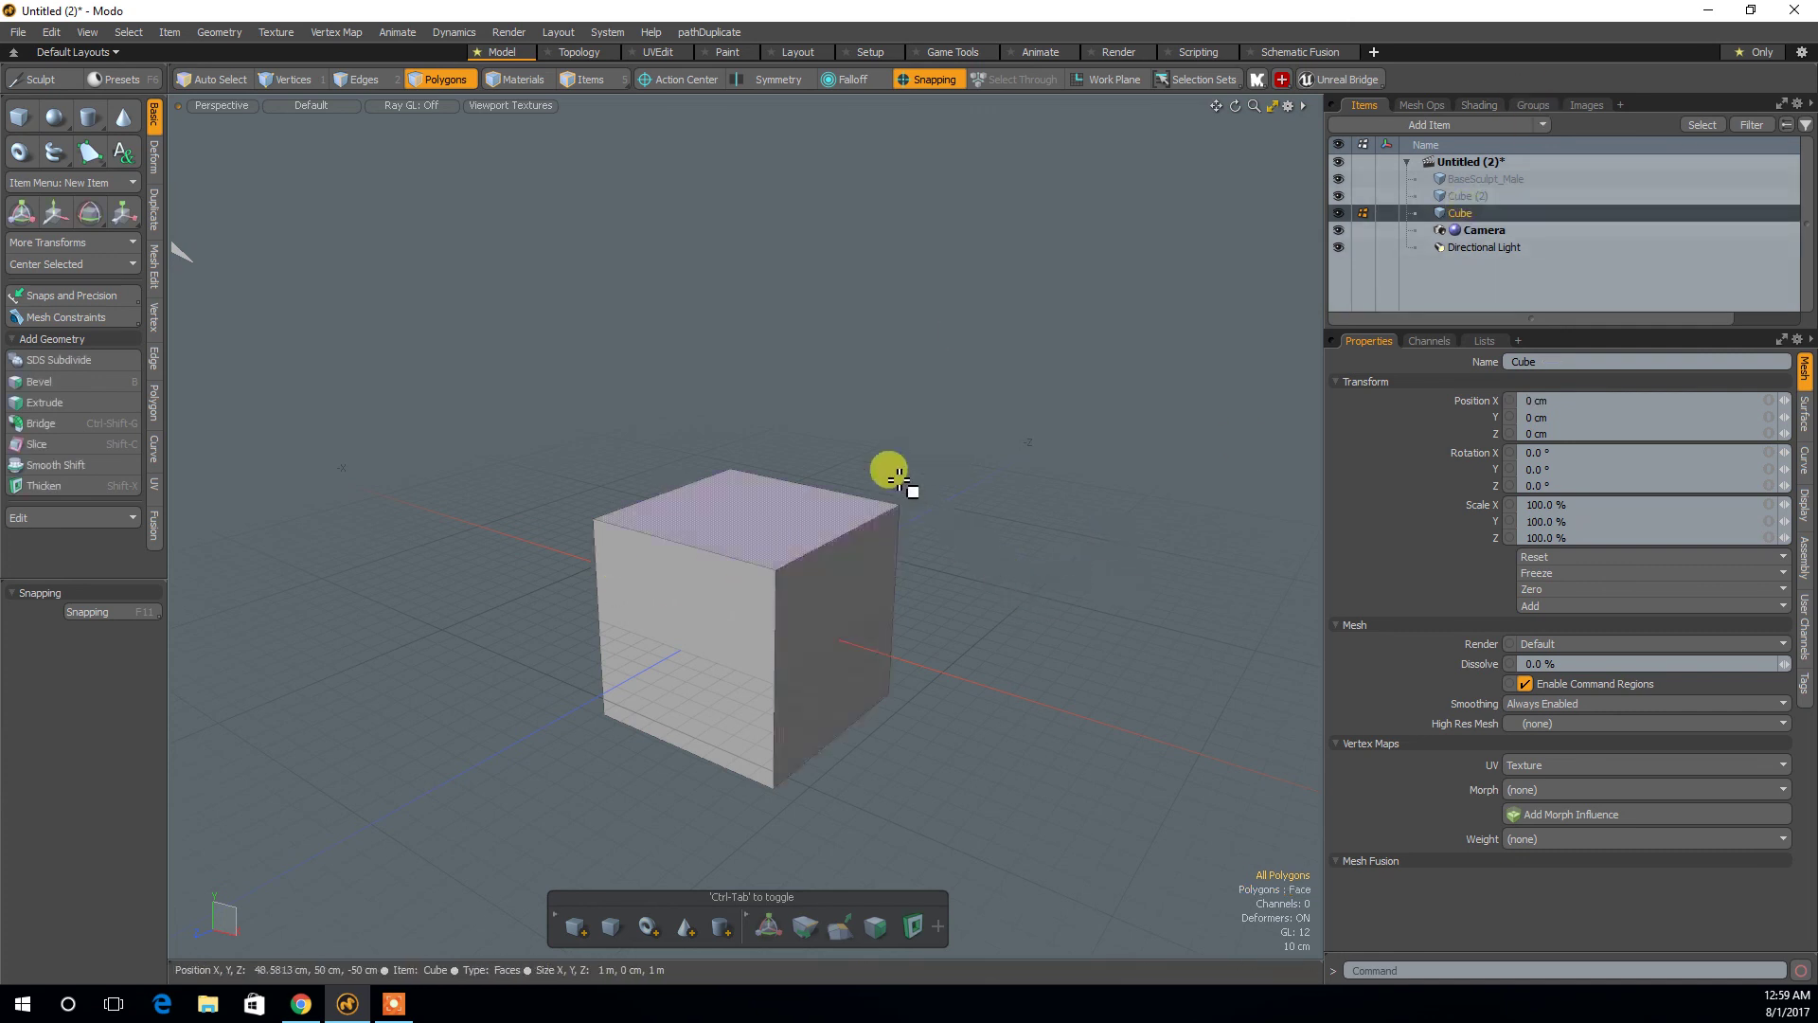
double_click(771, 524)
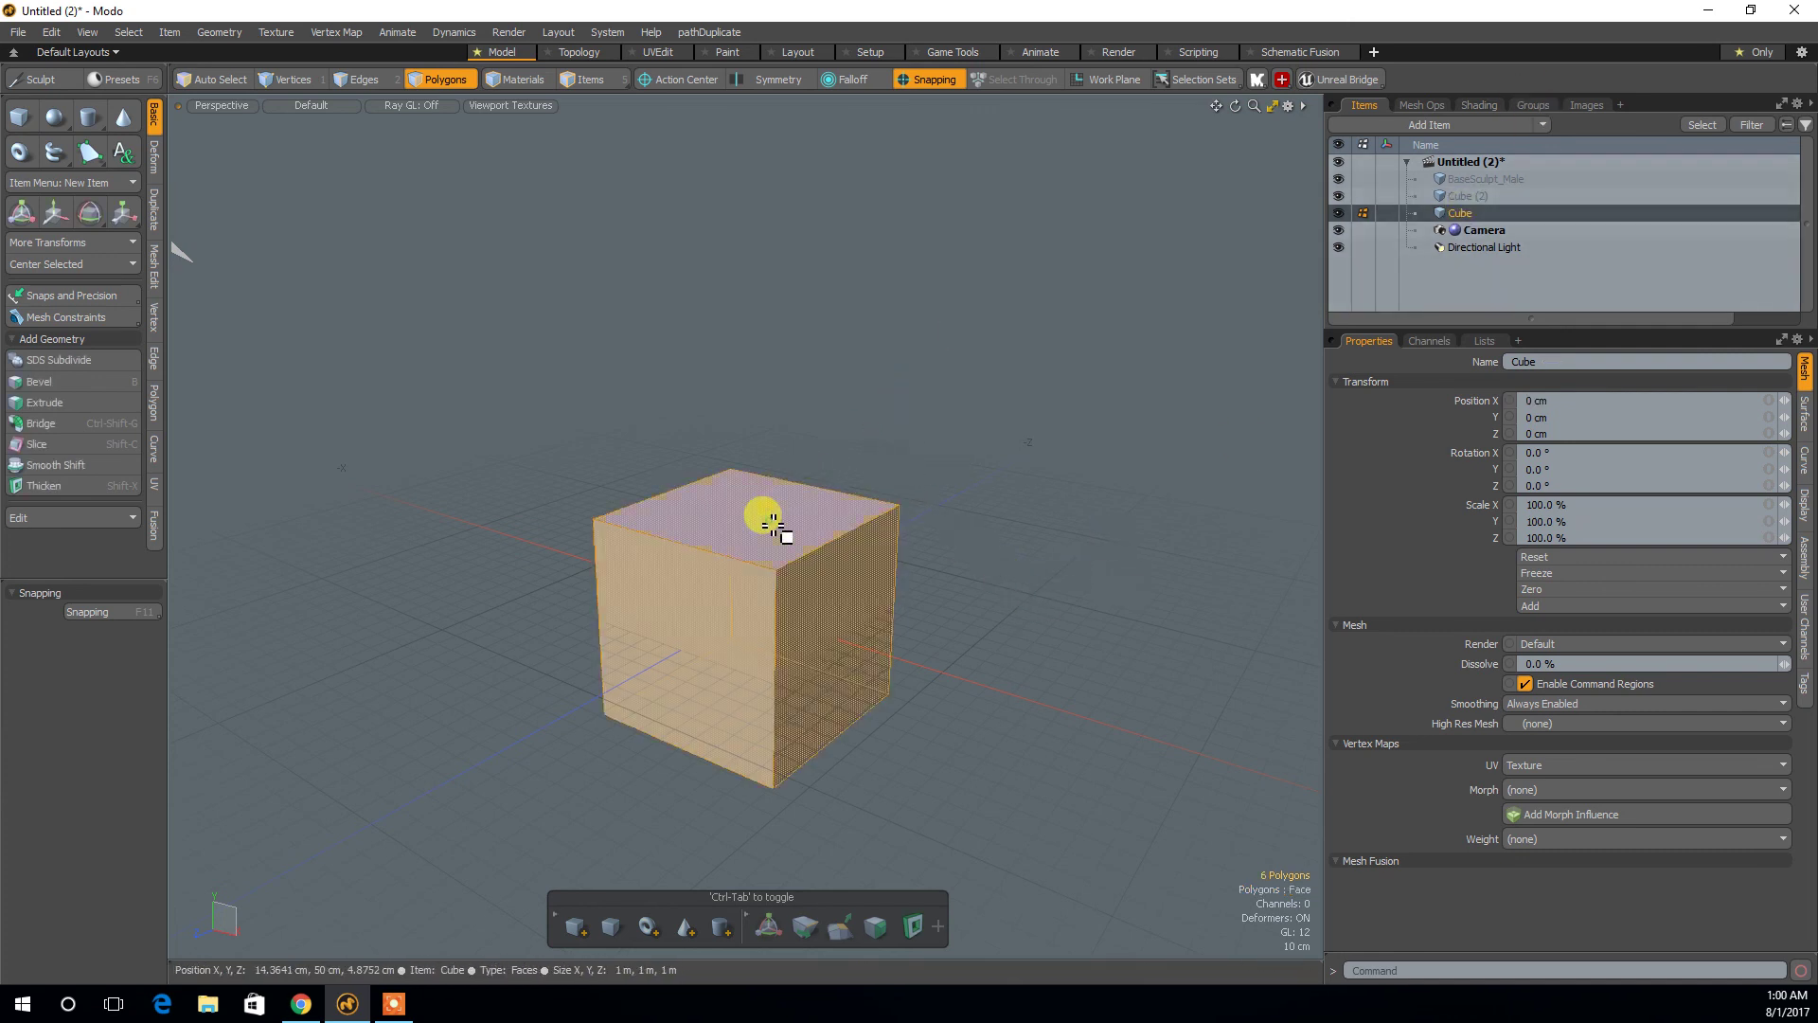
left_click(959, 498)
left_click(1124, 567)
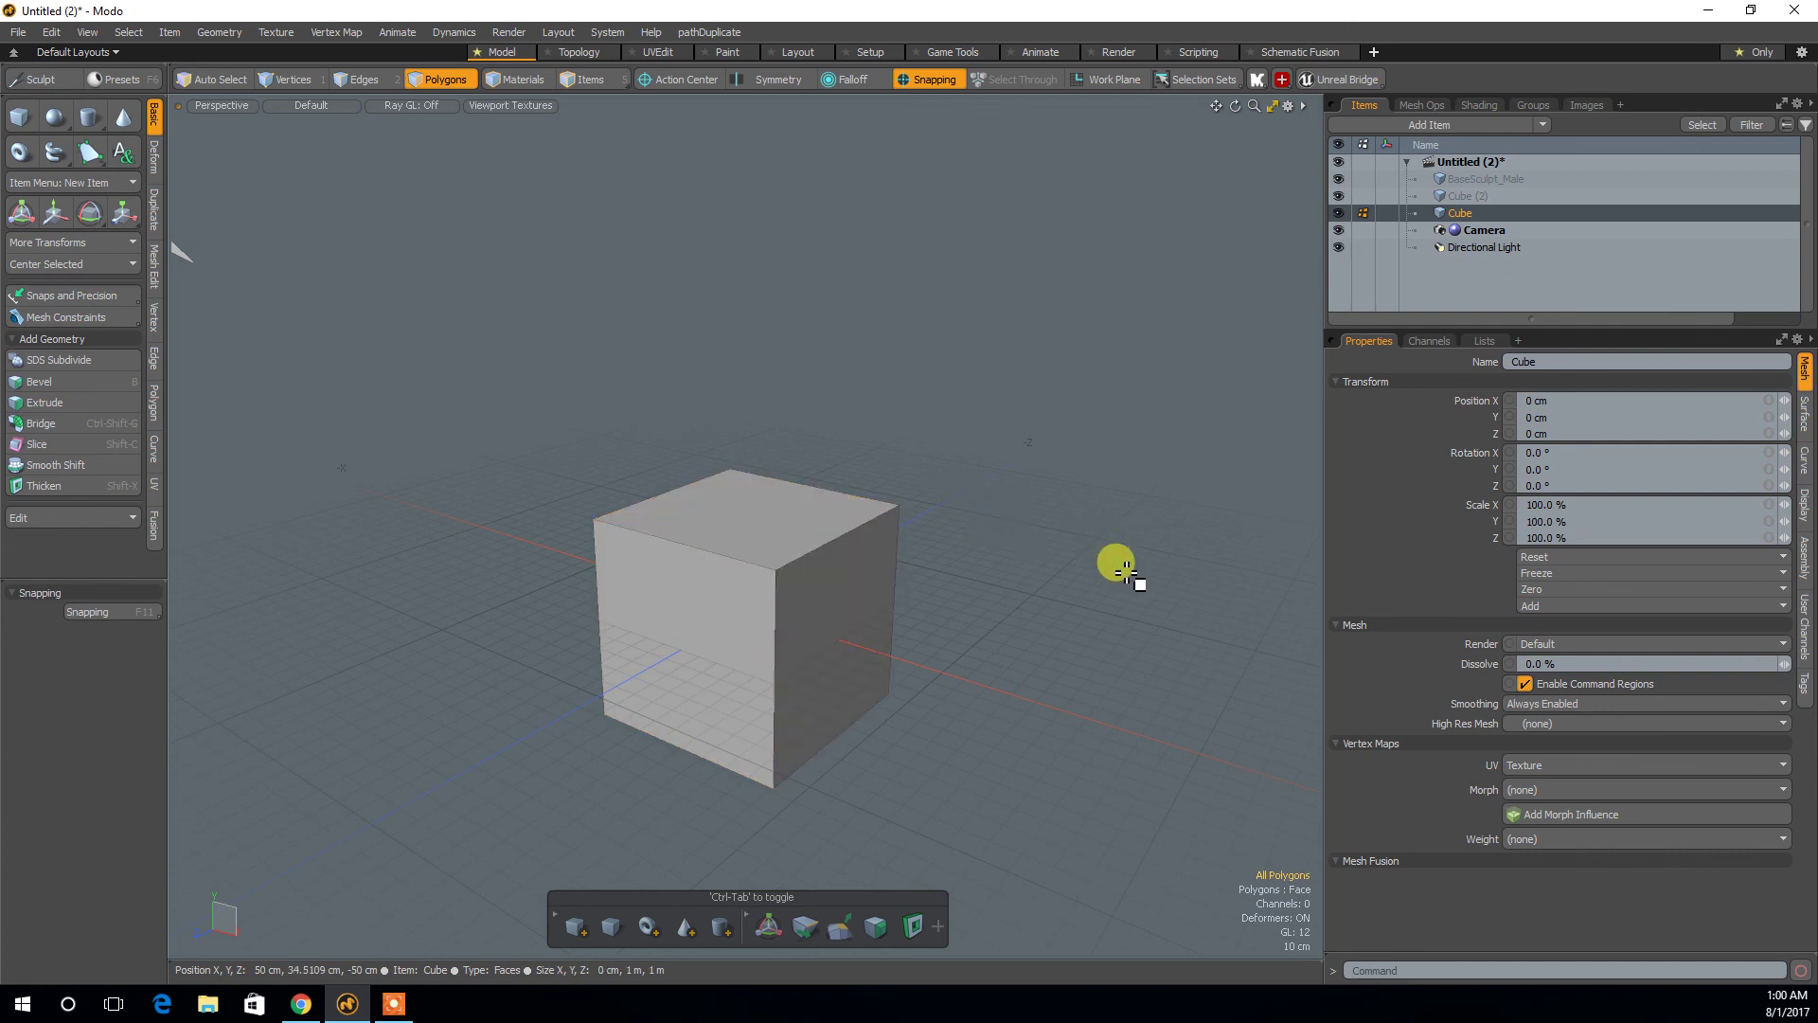
Turn subdivision surfaces on for the Cube item, inspect the rounded shape, and turn subdivision off again.
left_click(1459, 213)
key("Tab")
left_click_drag(925, 678, 862, 573, "alt")
right_click_drag(862, 574, 980, 504, "alt")
left_click_drag(980, 504, 899, 558, "alt")
right_click_drag(938, 543, 856, 553, "alt")
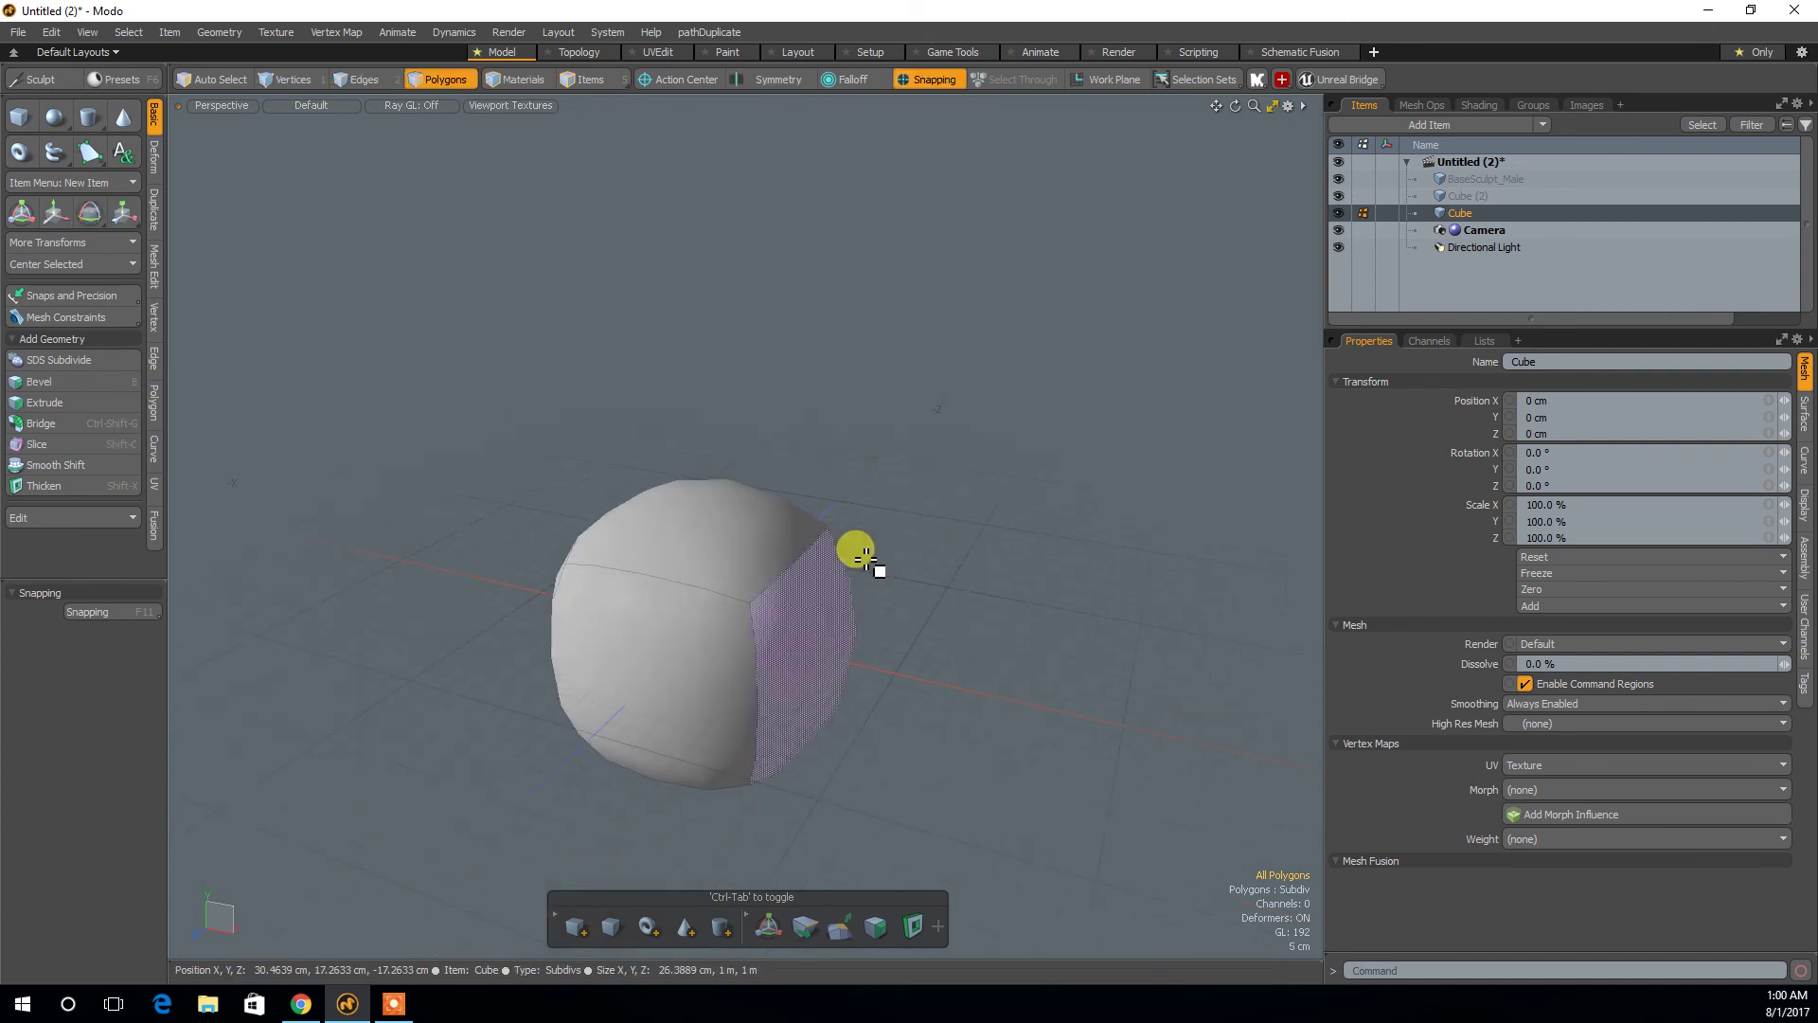
key("Tab")
left_click_drag(1019, 554, 988, 557, "alt")
right_click_drag(1004, 568, 929, 572, "alt")
left_click_drag(930, 572, 1015, 561, "alt")
Select the Cube item and bevel one side polygon outward into an arm.
key("Escape")
left_click_drag(1010, 629, 1060, 576, "alt")
left_click(1462, 214)
left_click_drag(1184, 398, 755, 635, "alt")
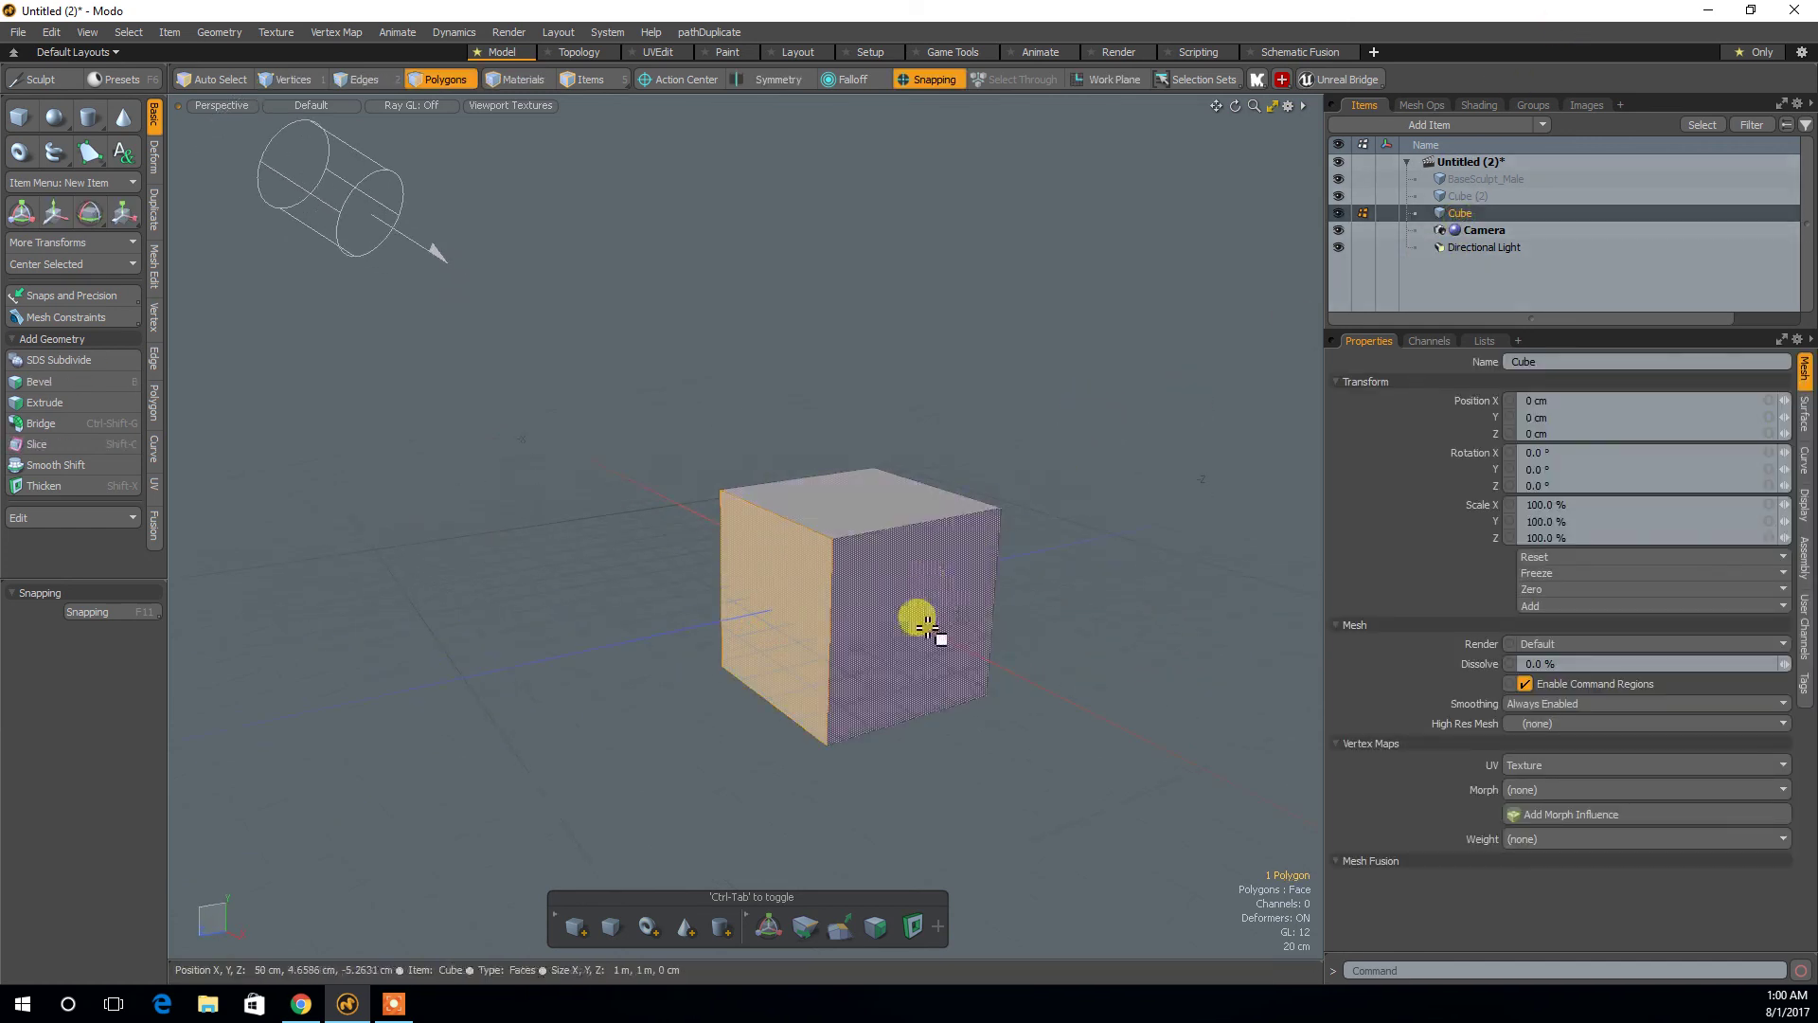
key("b")
left_click_drag(926, 609, 511, 675, "alt")
left_click_drag(872, 678, 1217, 617, "alt")
key("space")
Bevel the cube's opposite side polygon outward into a similar arm.
left_click(790, 644)
key("b")
key("space")
Bevel the top polygon of the block's middle section upward with a shift of about 1.35 m.
left_click(853, 536)
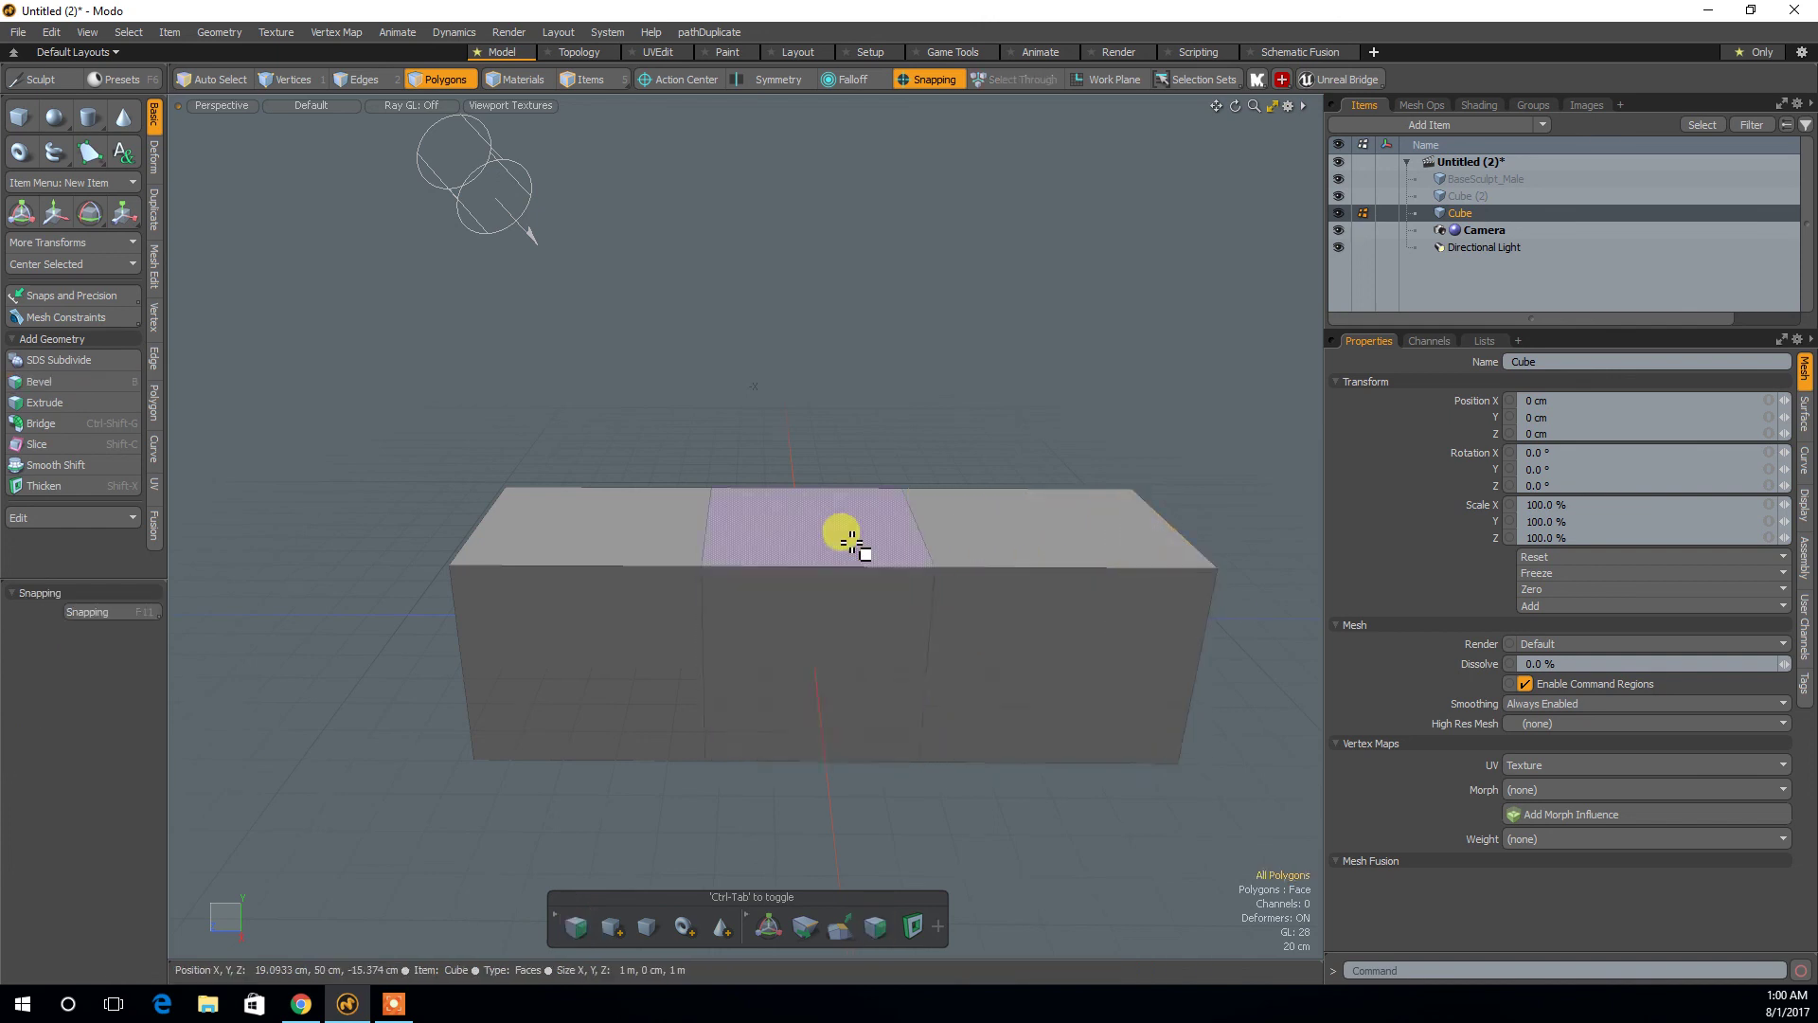
key("b")
left_click_drag(814, 440, 820, 124)
left_click_drag(824, 658, 857, 424, "alt")
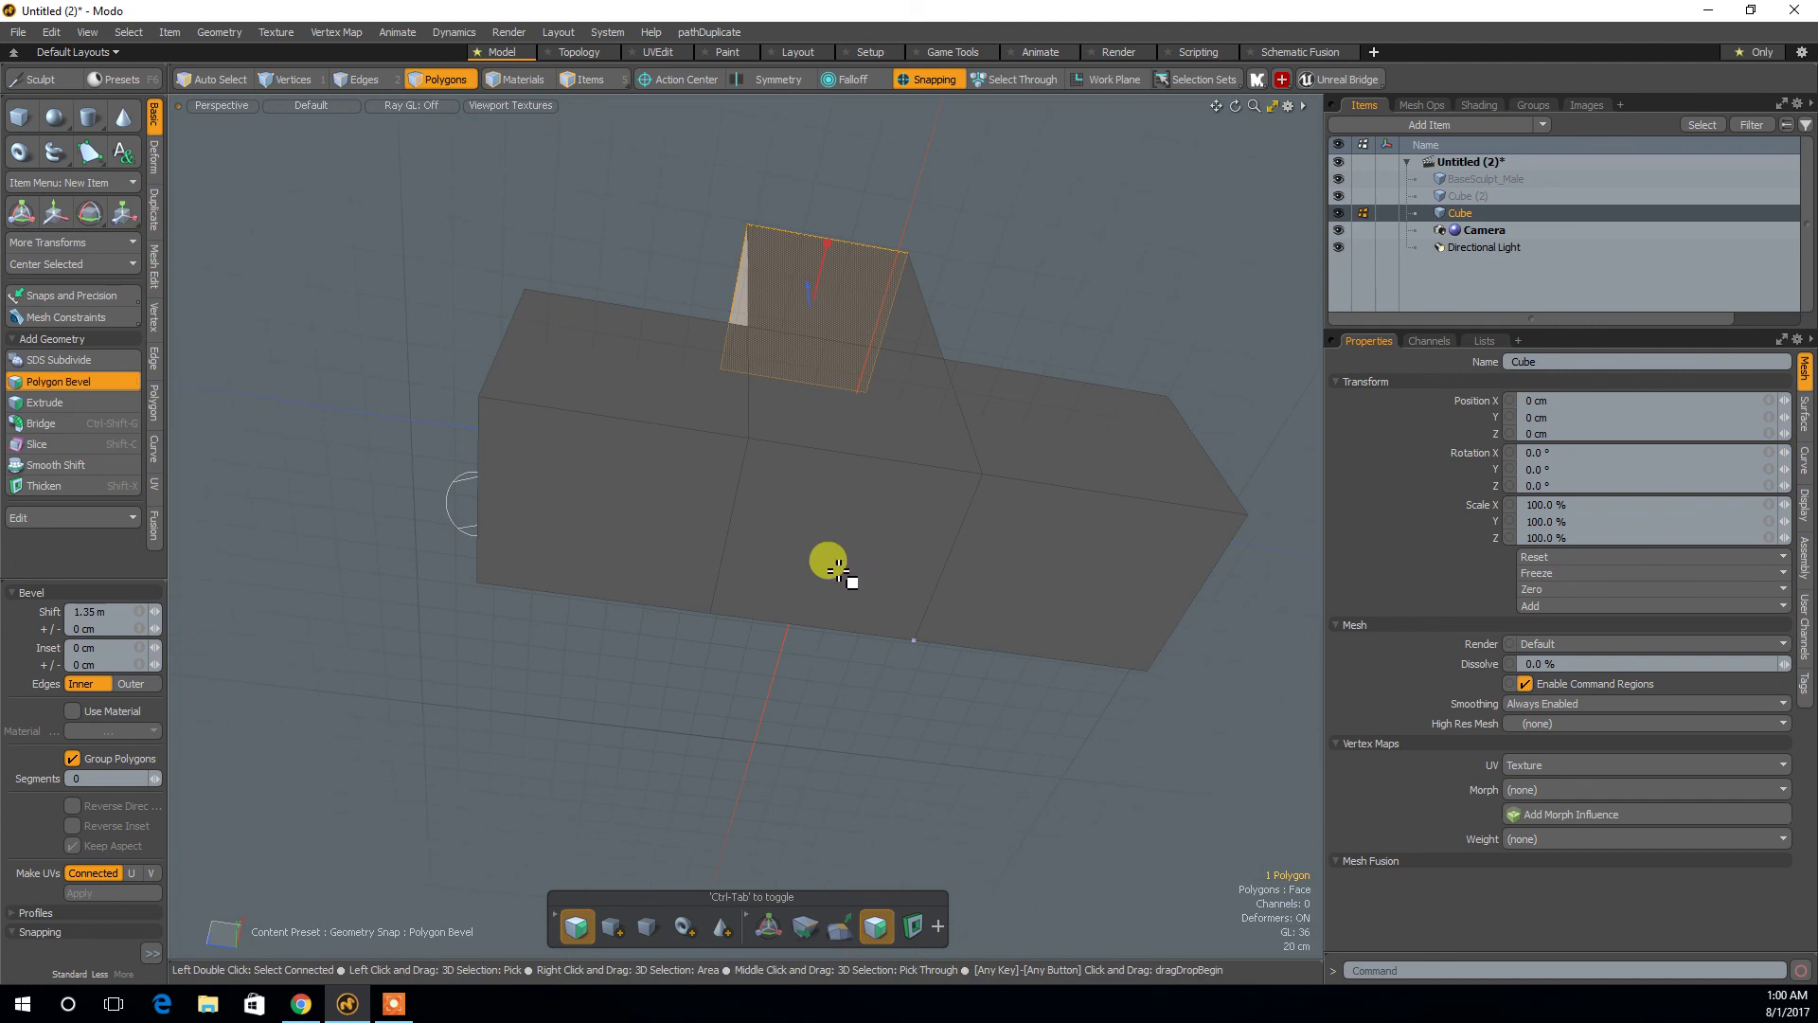
key("space")
Bevel the bottom polygon of the block's middle section downward into a lower arm.
left_click(845, 547)
key("b")
left_click_drag(844, 540, 872, 556, "alt")
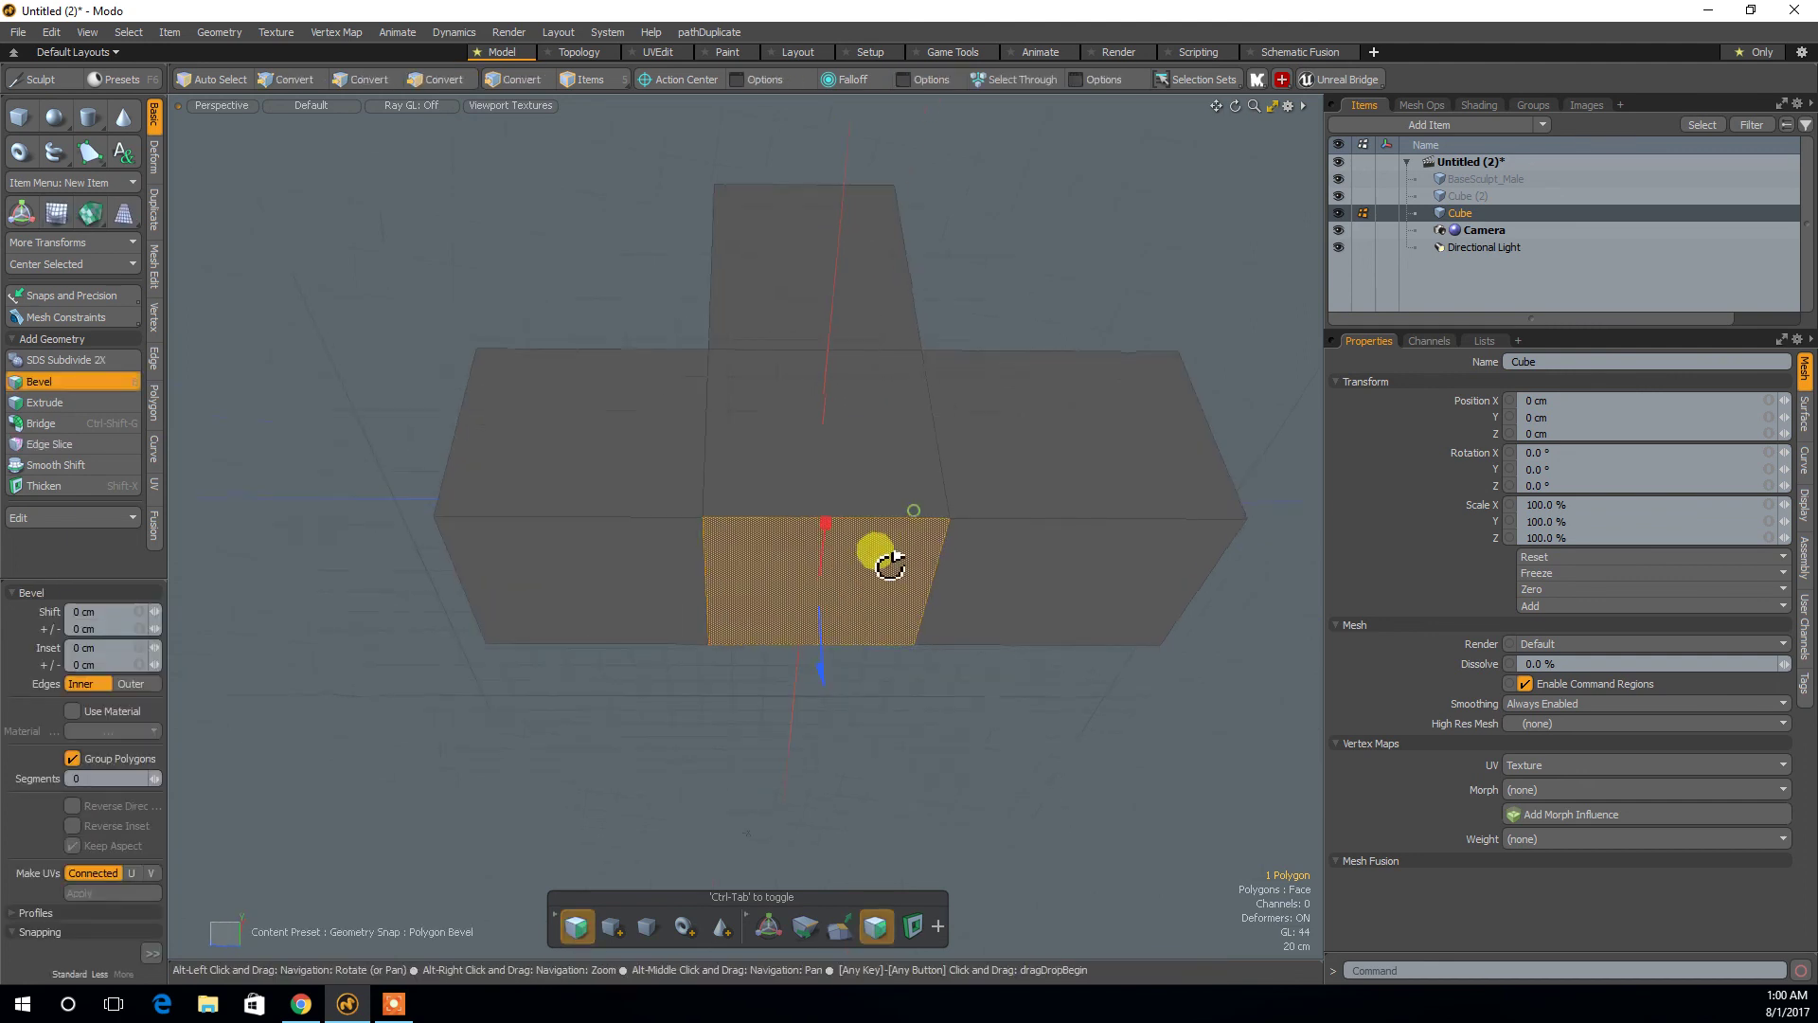
left_click_drag(825, 663, 837, 955)
left_click_drag(663, 772, 843, 857, "alt")
key("space")
Bevel the middle section's positive X side polygon outward into an arm.
left_click(966, 611)
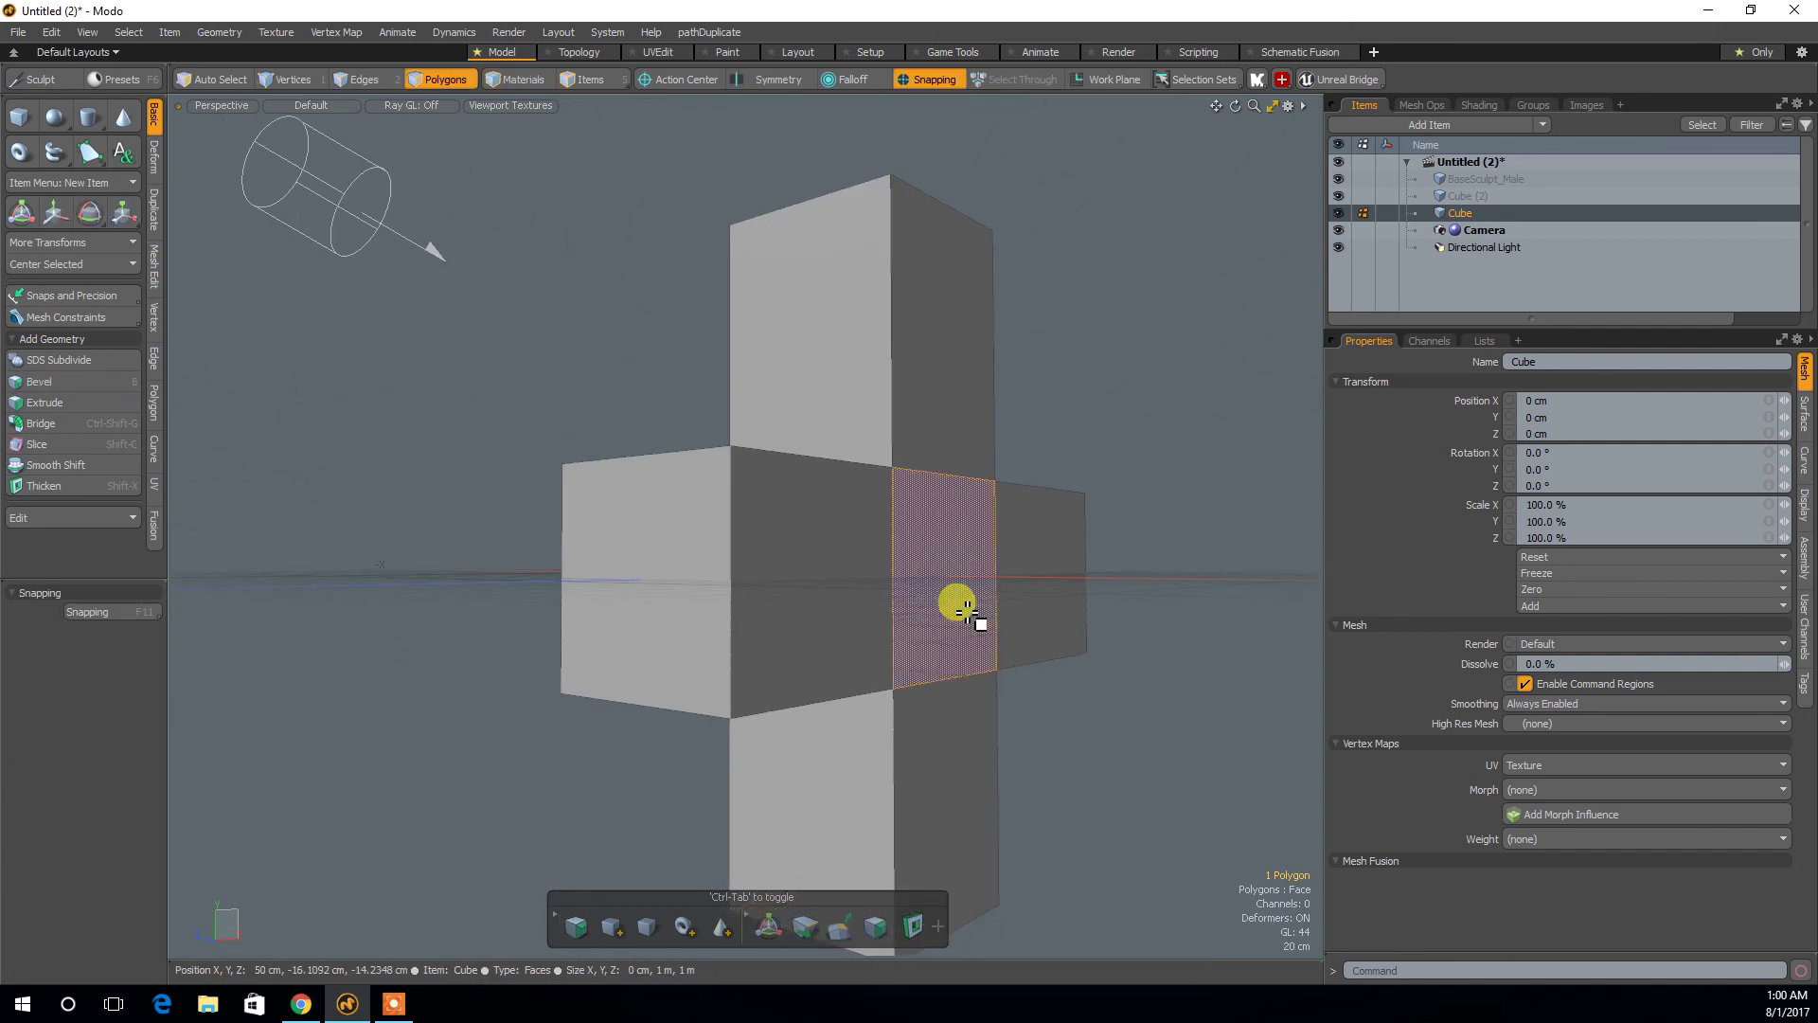
key("b")
left_click_drag(1033, 575, 439, 581)
key("space")
Bevel the remaining negative X side polygon outward with a shift of about 1.285 m.
left_click(743, 572)
key("b")
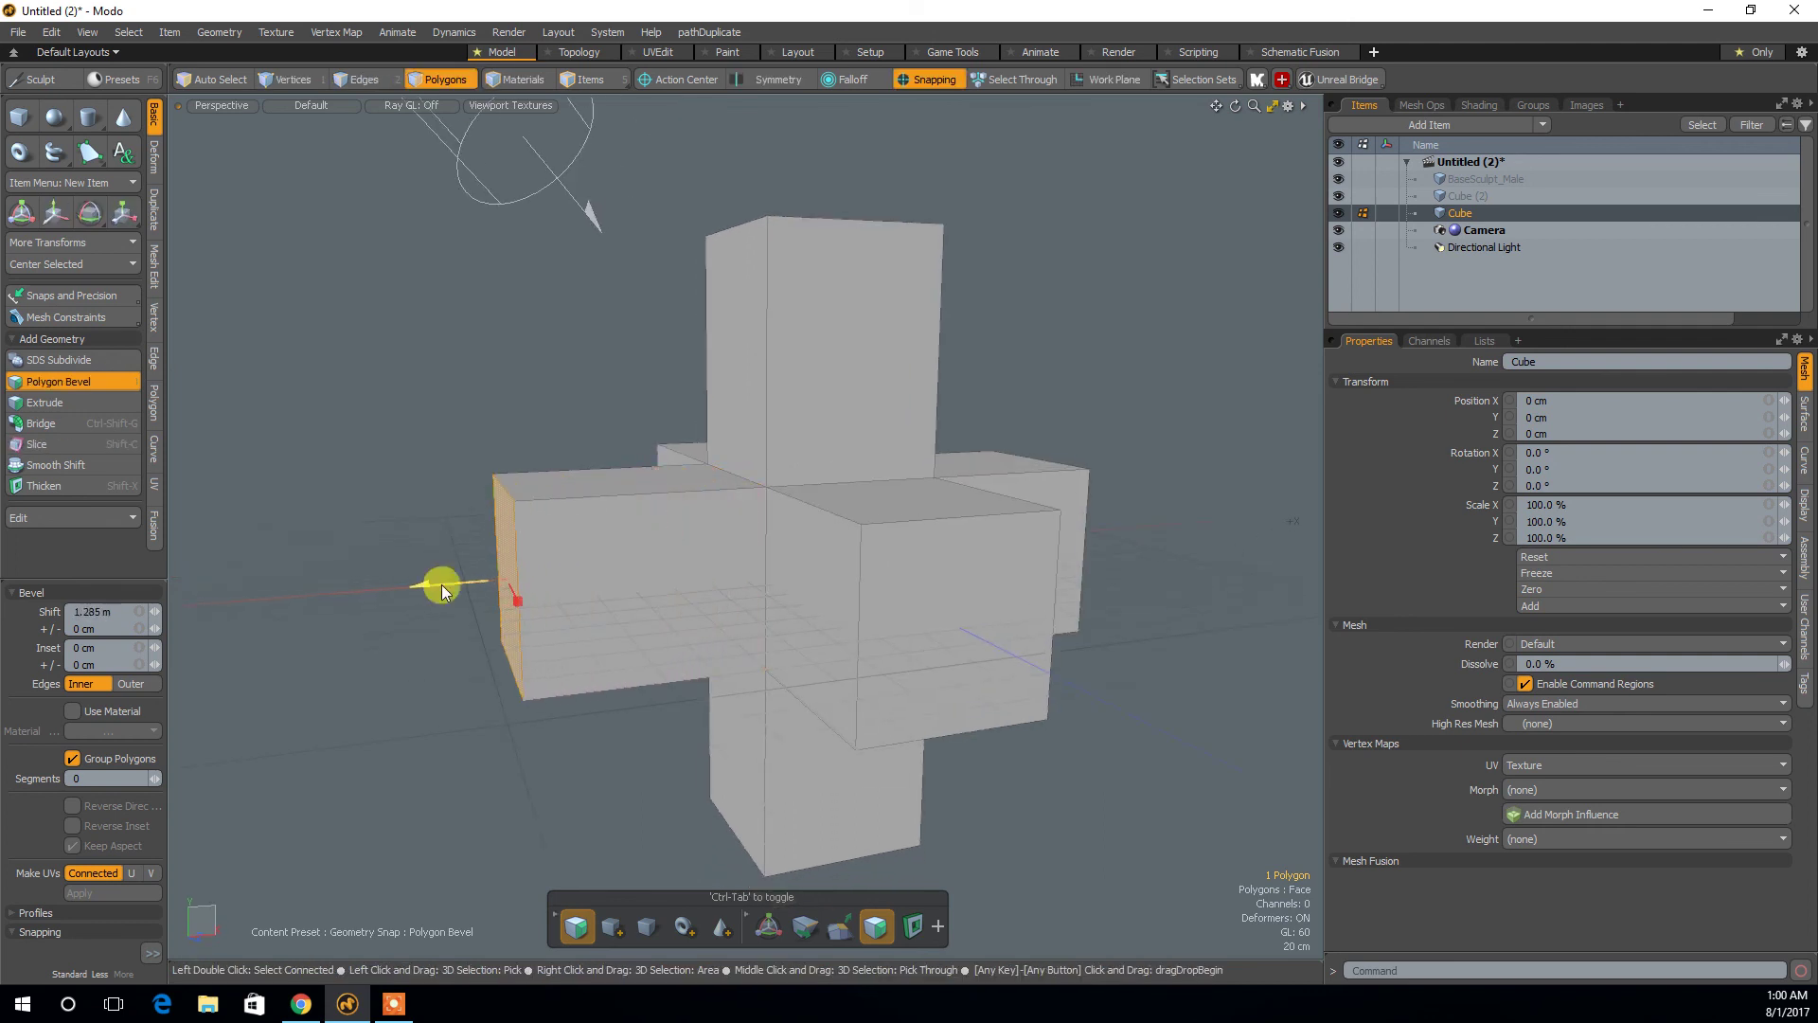
key("space")
left_click_drag(925, 588, 859, 492, "alt")
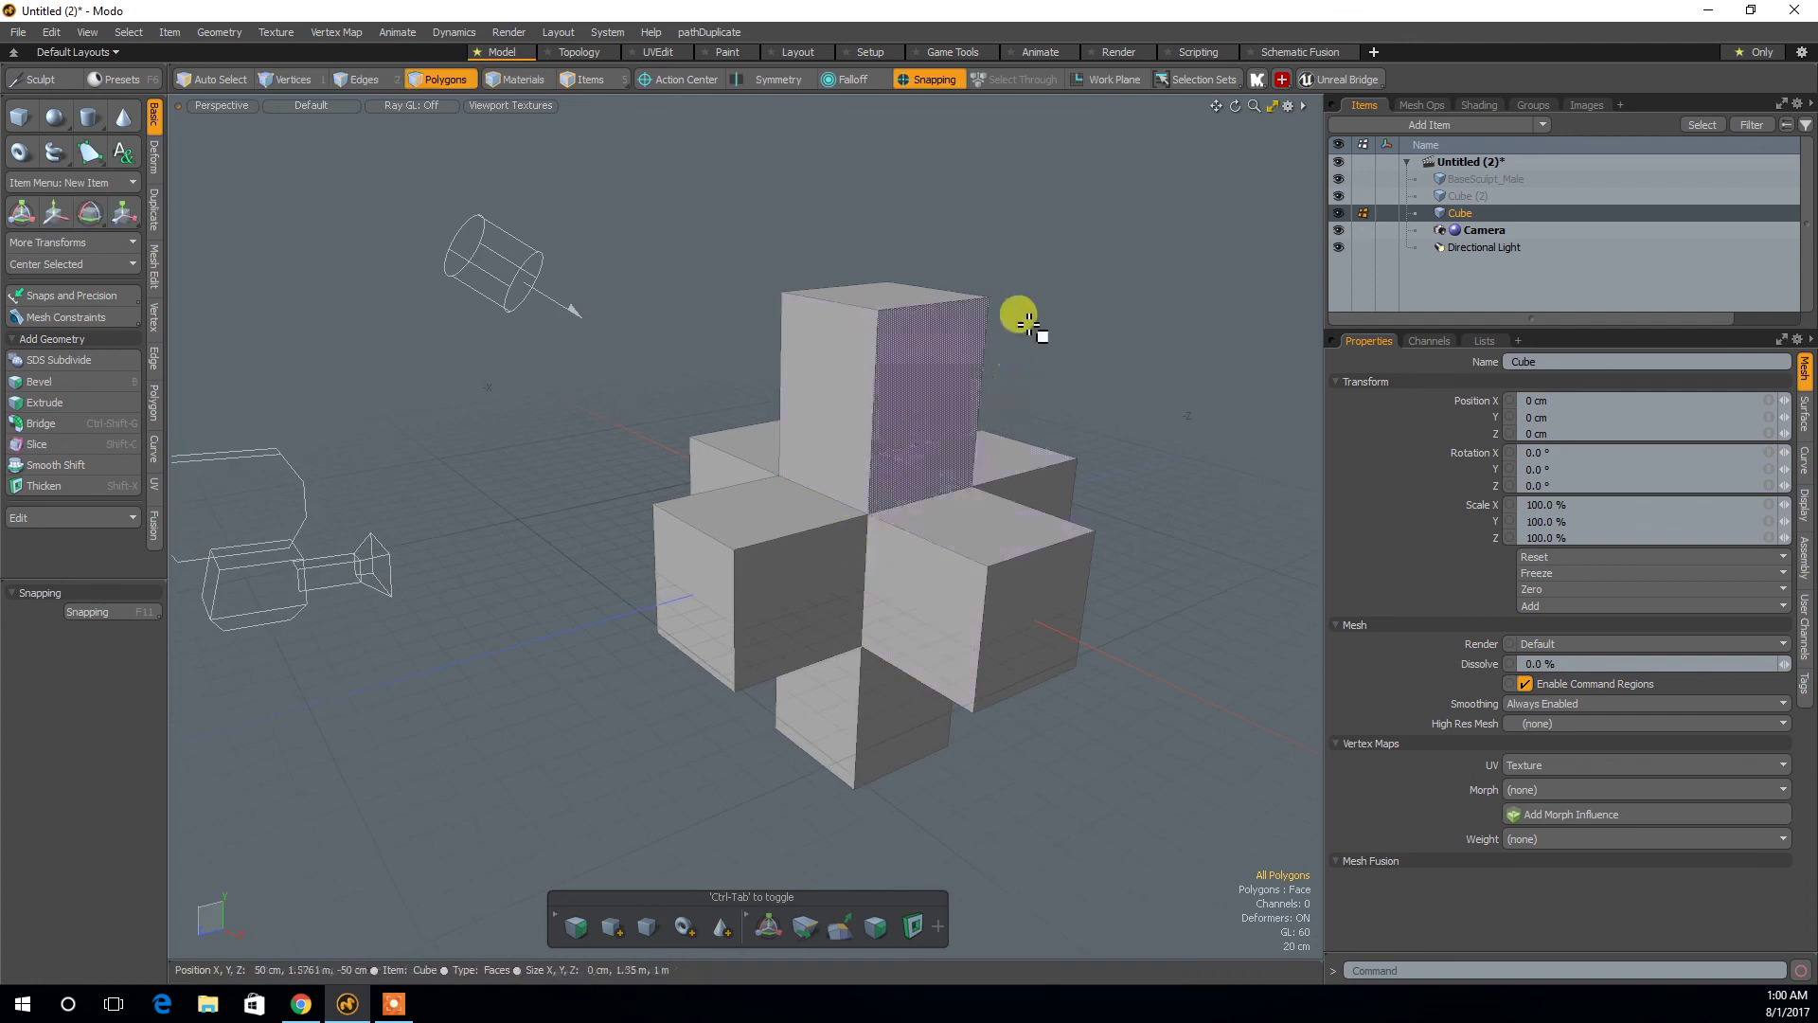
Preview the six-armed shape's render through the camera in the Render layout, and return to the Model layout.
left_click(1120, 52)
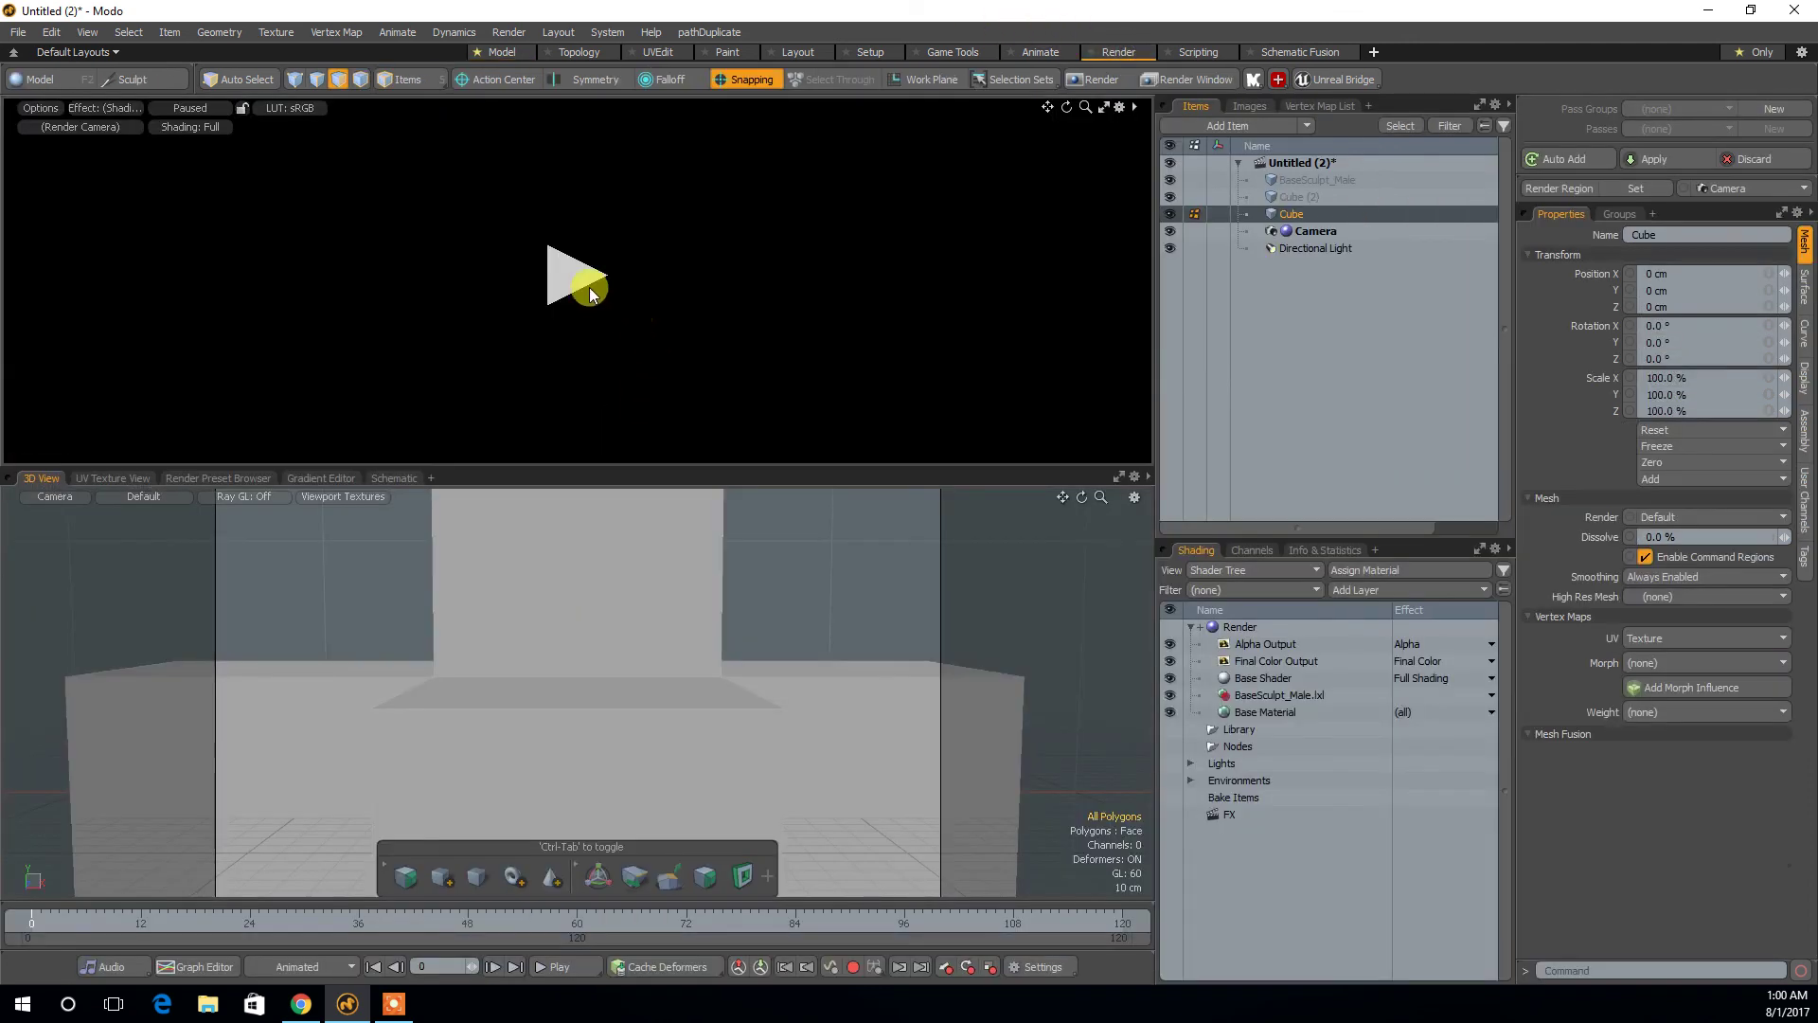
left_click_drag(845, 644, 536, 690, "alt")
left_click_drag(785, 599, 740, 706, "alt")
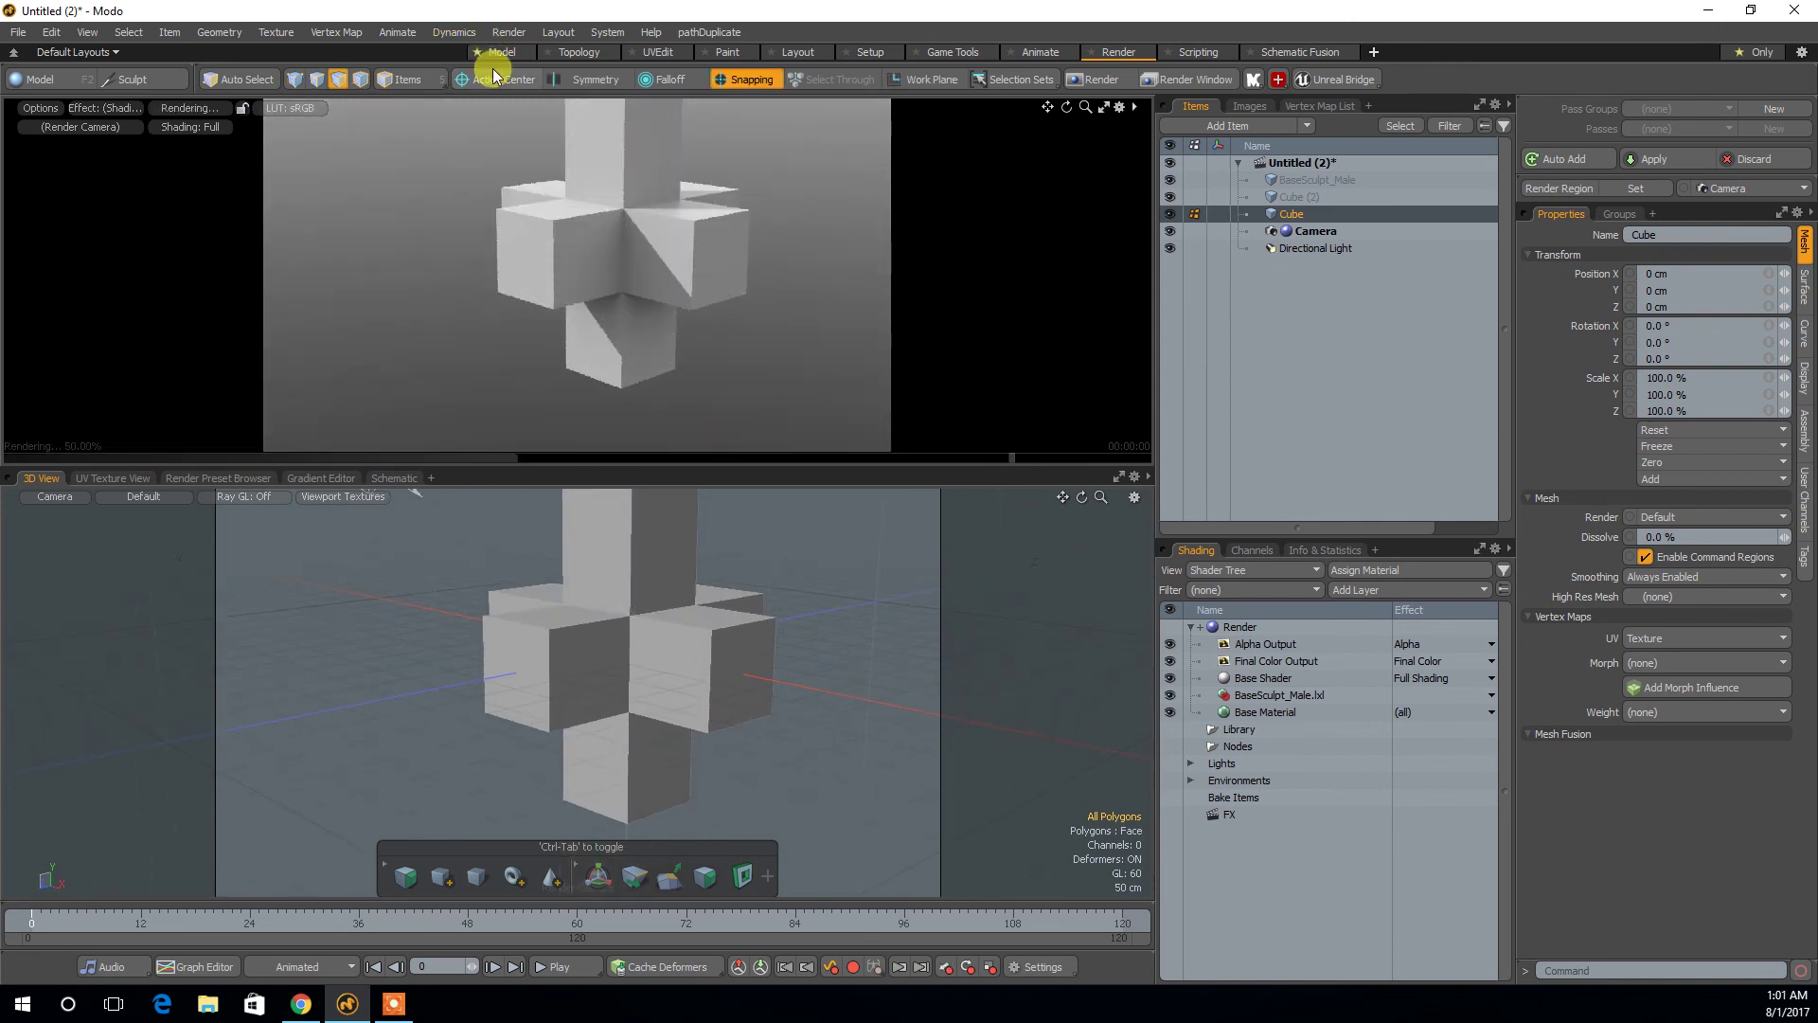
left_click(502, 53)
Select four edges on the shape's arms in edge selection mode, and clear the selection.
left_click_drag(868, 616, 880, 511, "alt")
key("Escape")
key("2")
left_click(863, 576)
left_click(924, 337, "shift")
left_click_drag(925, 337, 803, 453, "alt")
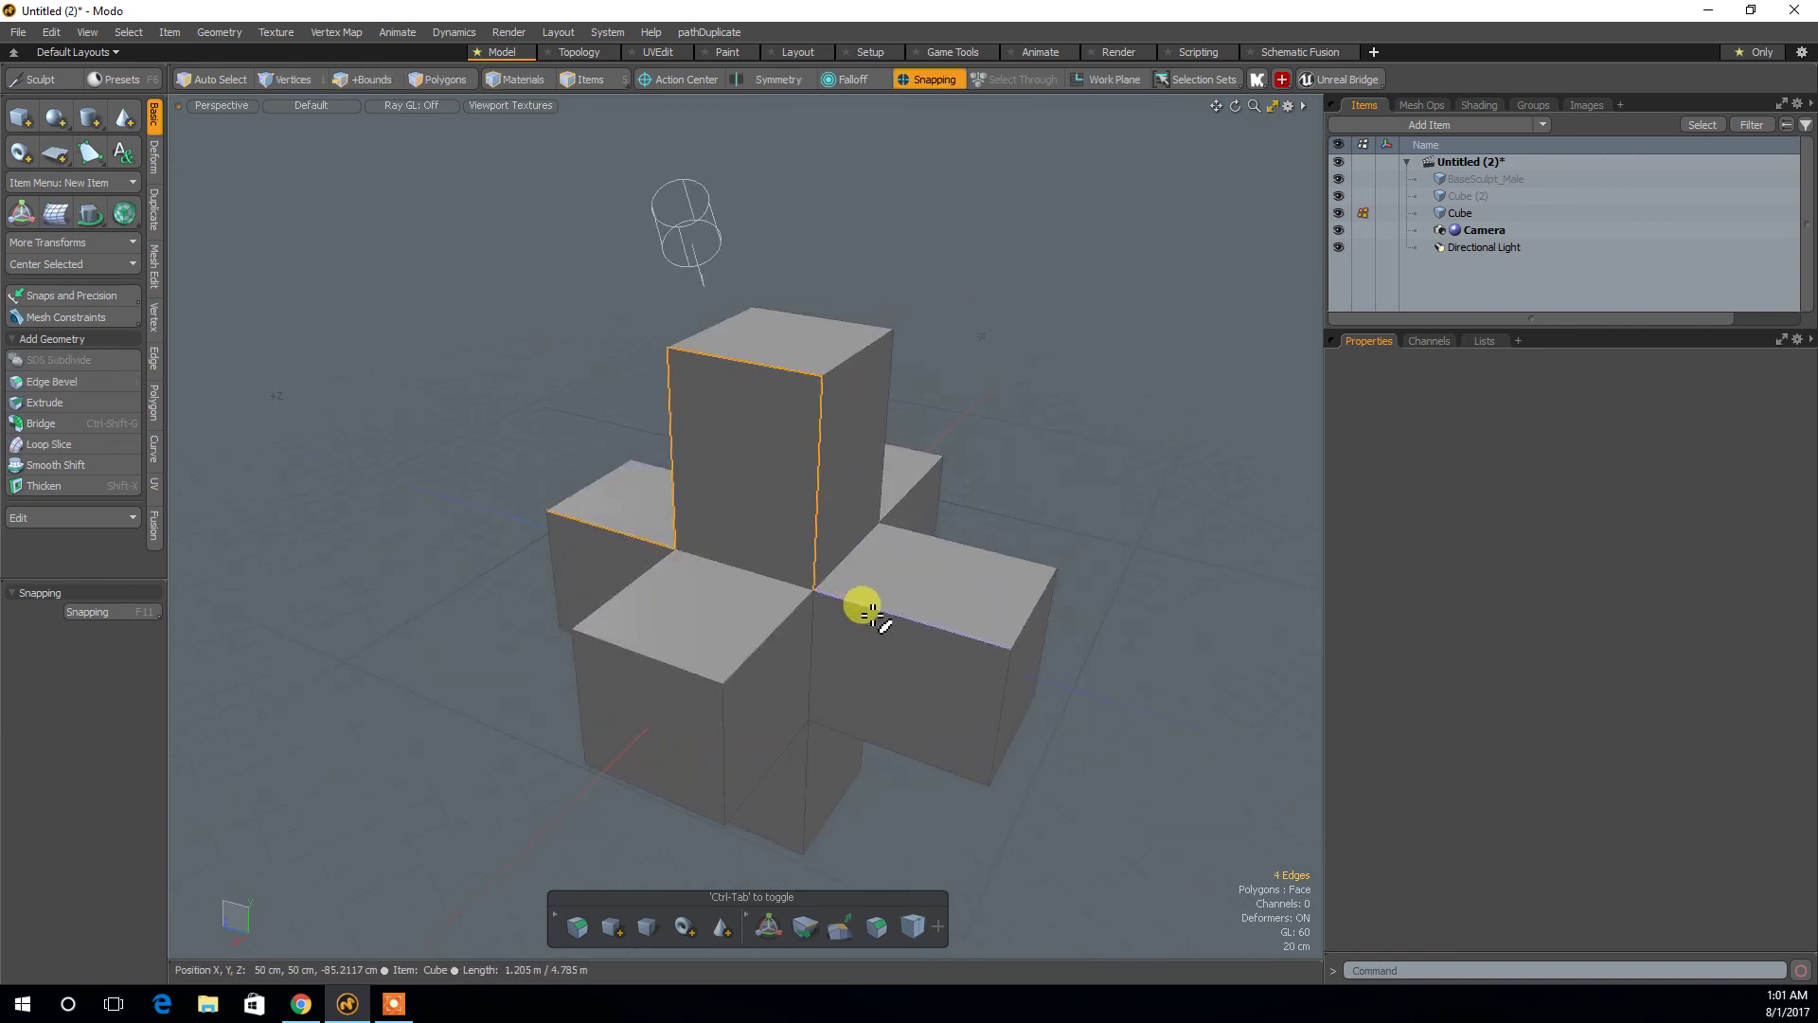
key("Escape")
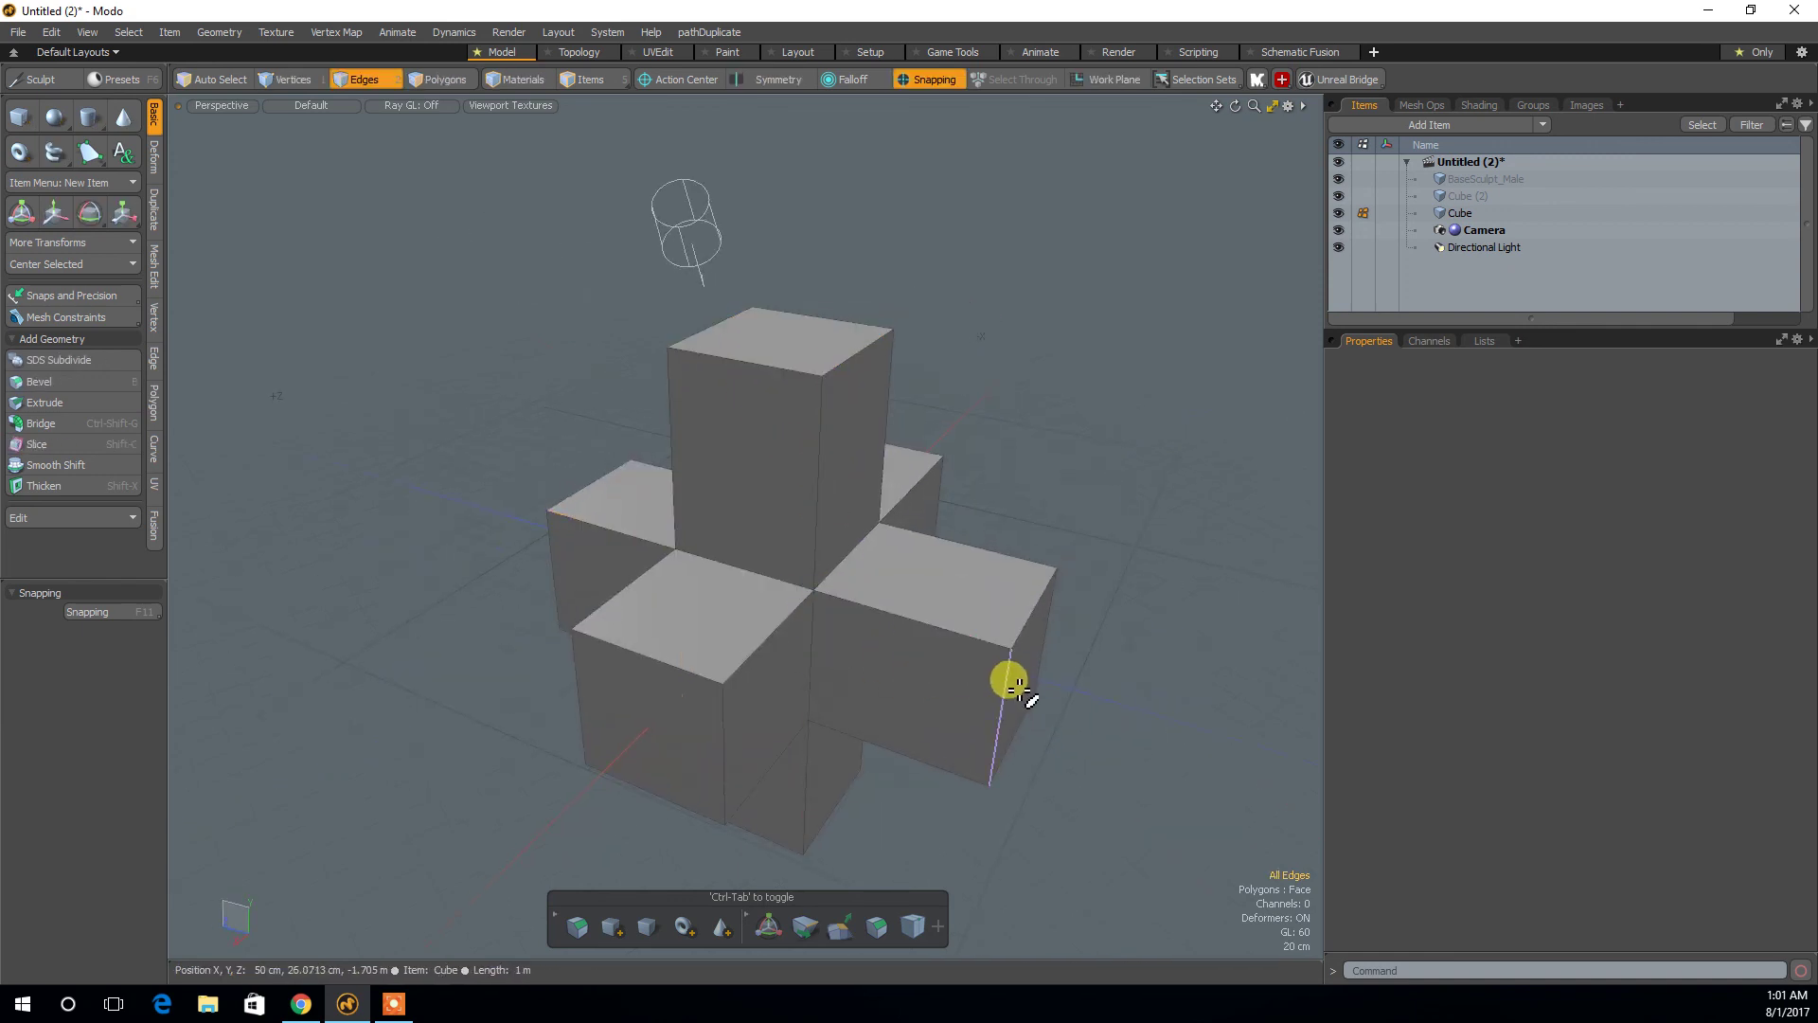
Delete the end polygons of the positive and negative X arms in polygon selection mode.
left_click_drag(804, 487, 969, 584, "alt")
key("Escape")
key("3")
left_click(1013, 686)
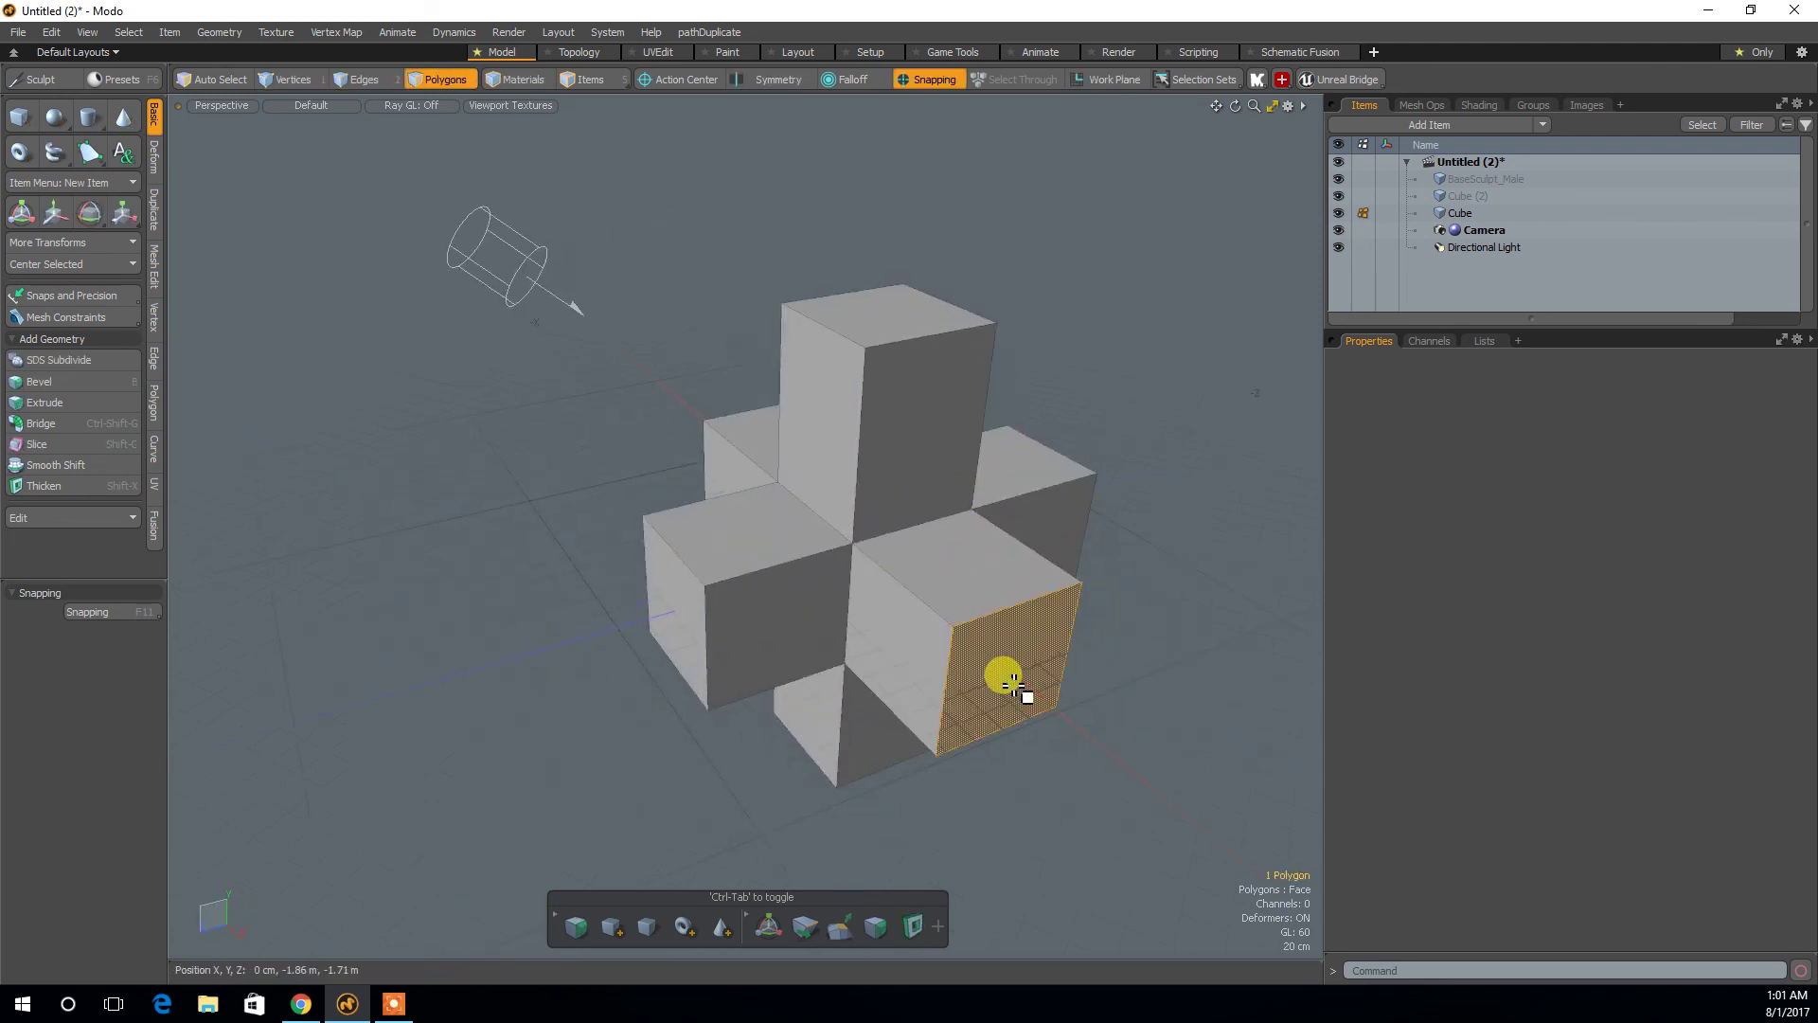
left_click_drag(811, 670, 1120, 650, "alt")
left_click(559, 540, "shift")
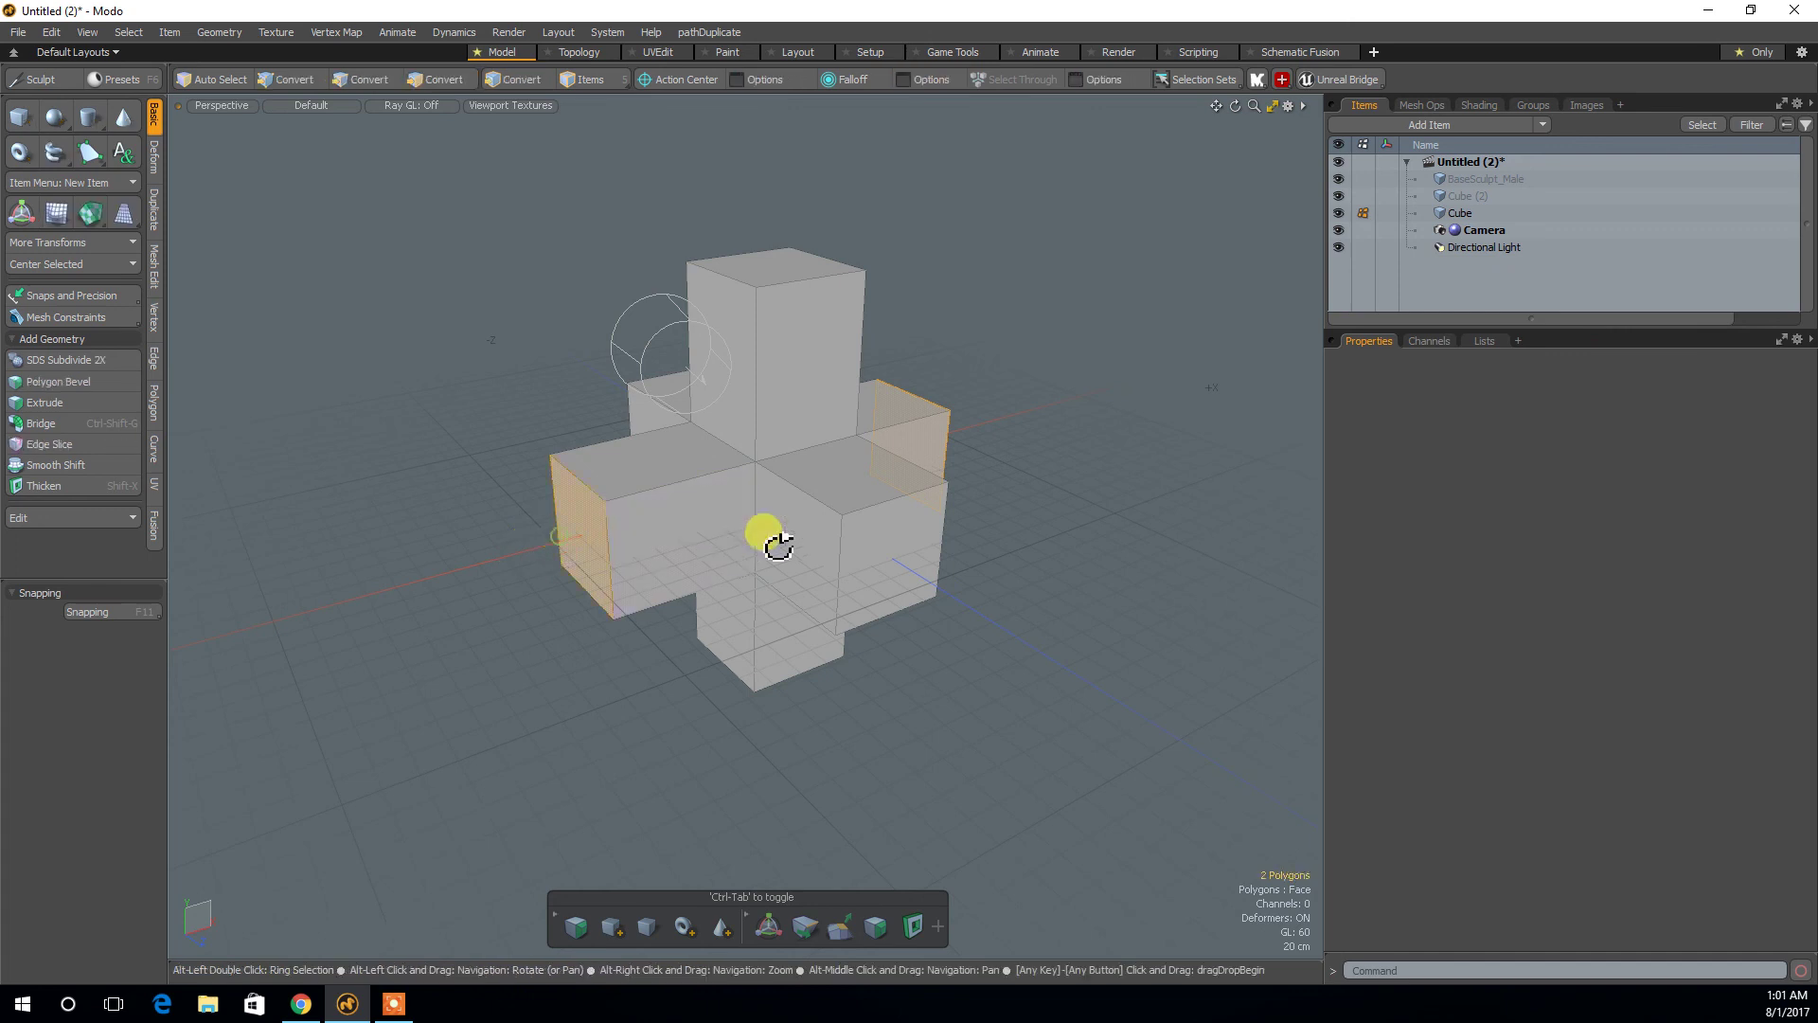
left_click_drag(767, 533, 596, 580, "alt")
Delete the loops of four side polygons that form the positive and negative X arms.
left_click_drag(1096, 625, 1146, 559, "alt")
left_click(887, 633)
key("l")
key("Delete")
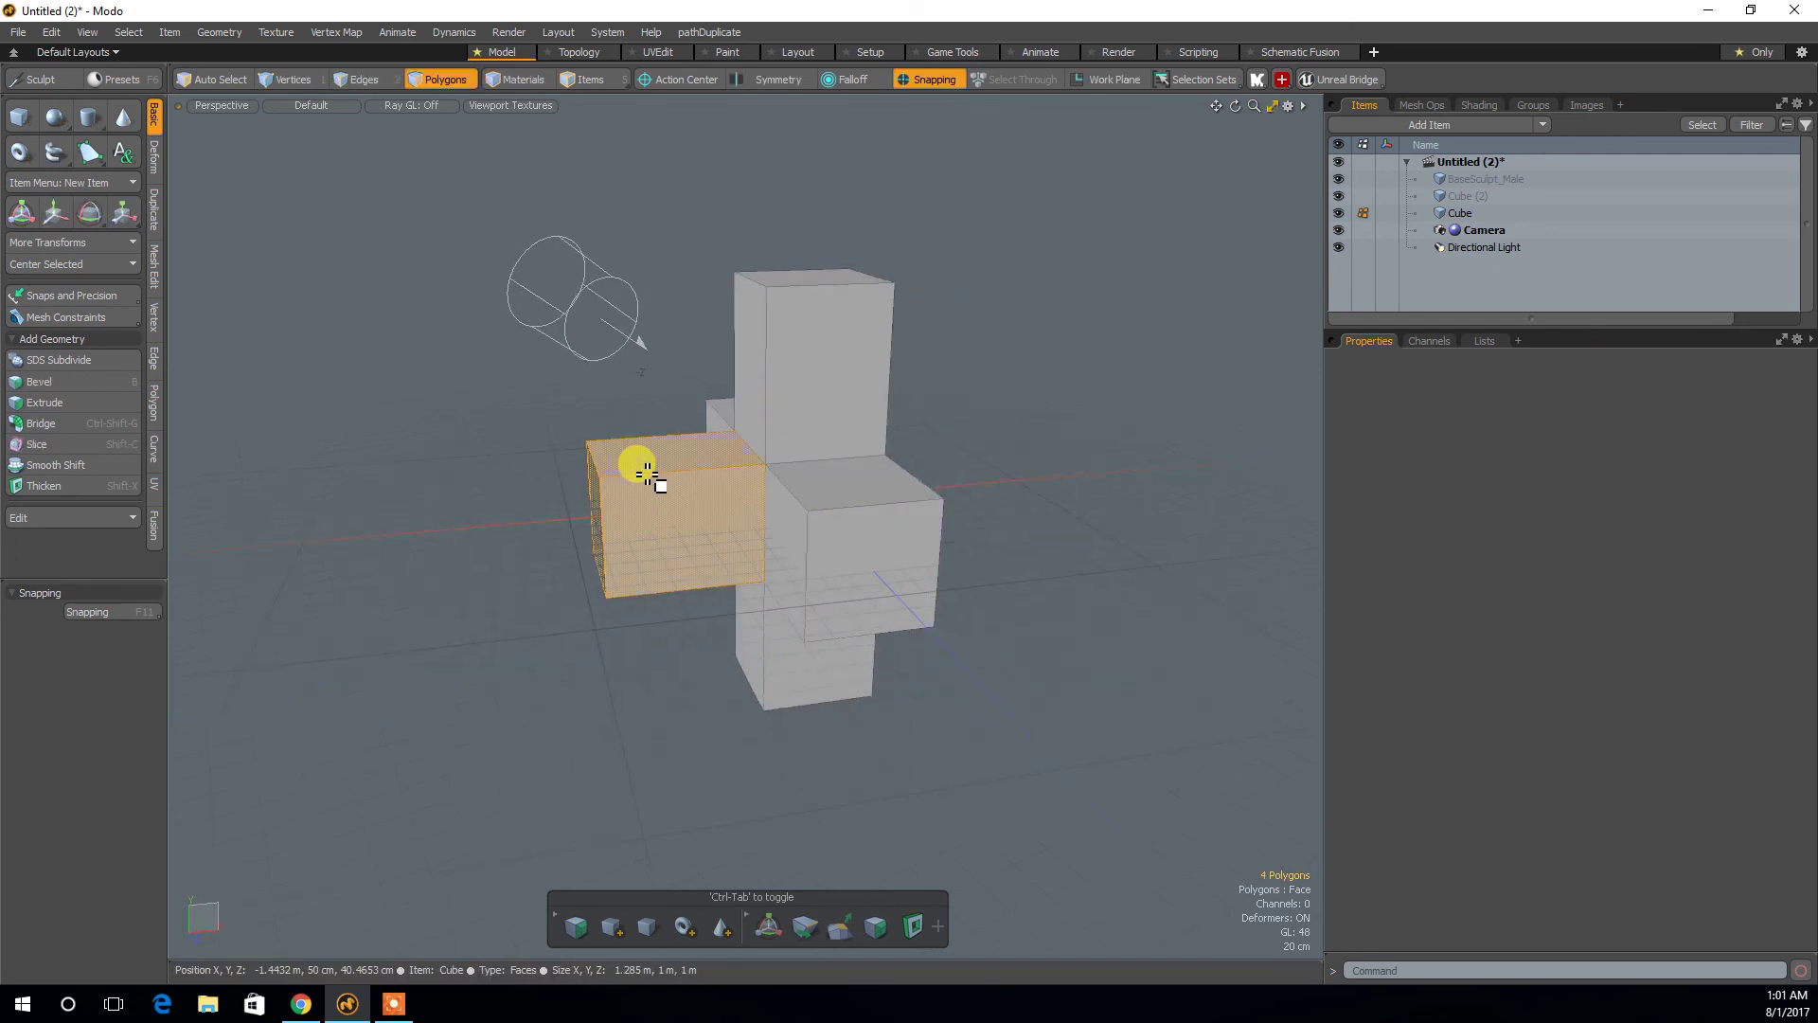
mouse_move(629, 532)
left_mouse_down("alt")
mouse_move(872, 735)
mouse_move(650, 548)
left_mouse_up("alt")
key("Delete")
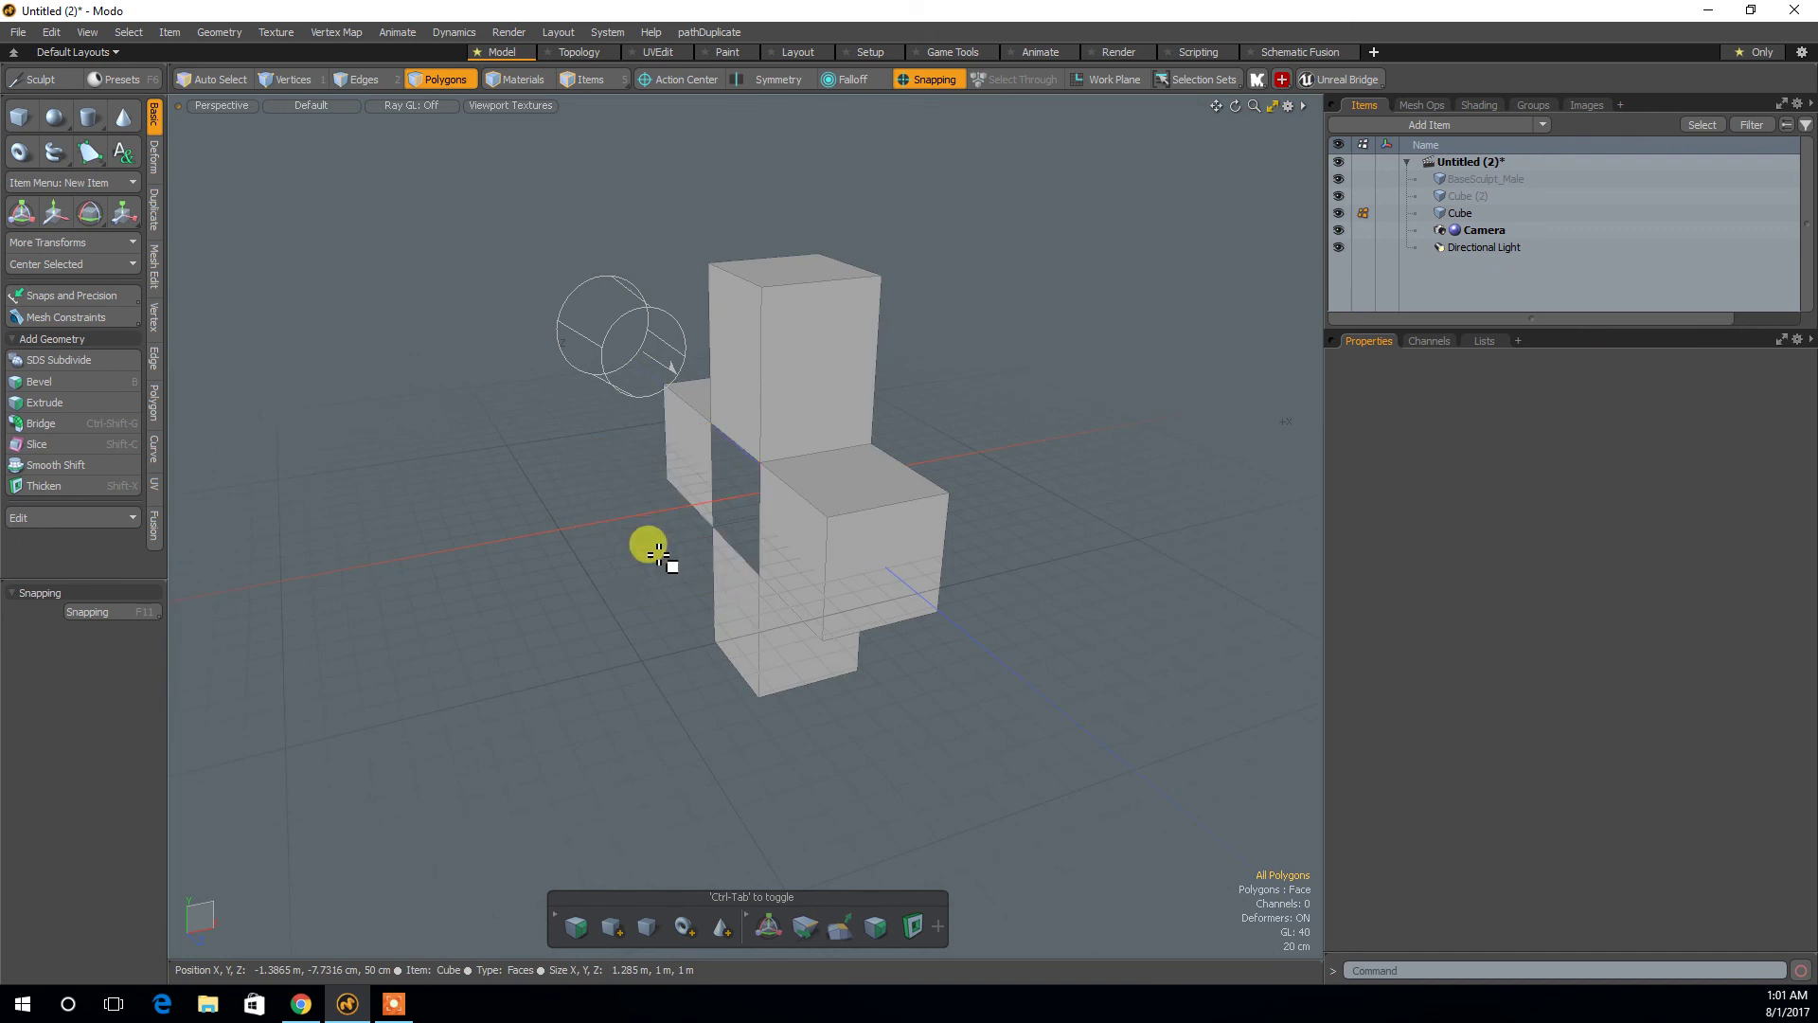
Close the two square openings on the center section where the X arms were with flat polygons.
left_click_drag(800, 597, 774, 511, "alt")
left_click_drag(712, 461, 843, 544, "alt")
key("ctrl+shift+g")
left_click_drag(868, 597, 890, 689, "alt")
Bevel the end edge loops of the four remaining arms in Inset mode with value 8 cm, round level 6 and Round edge shape.
key("2")
double_click(841, 565)
double_click(919, 698, "shift")
left_click_drag(723, 346, 743, 280, "alt")
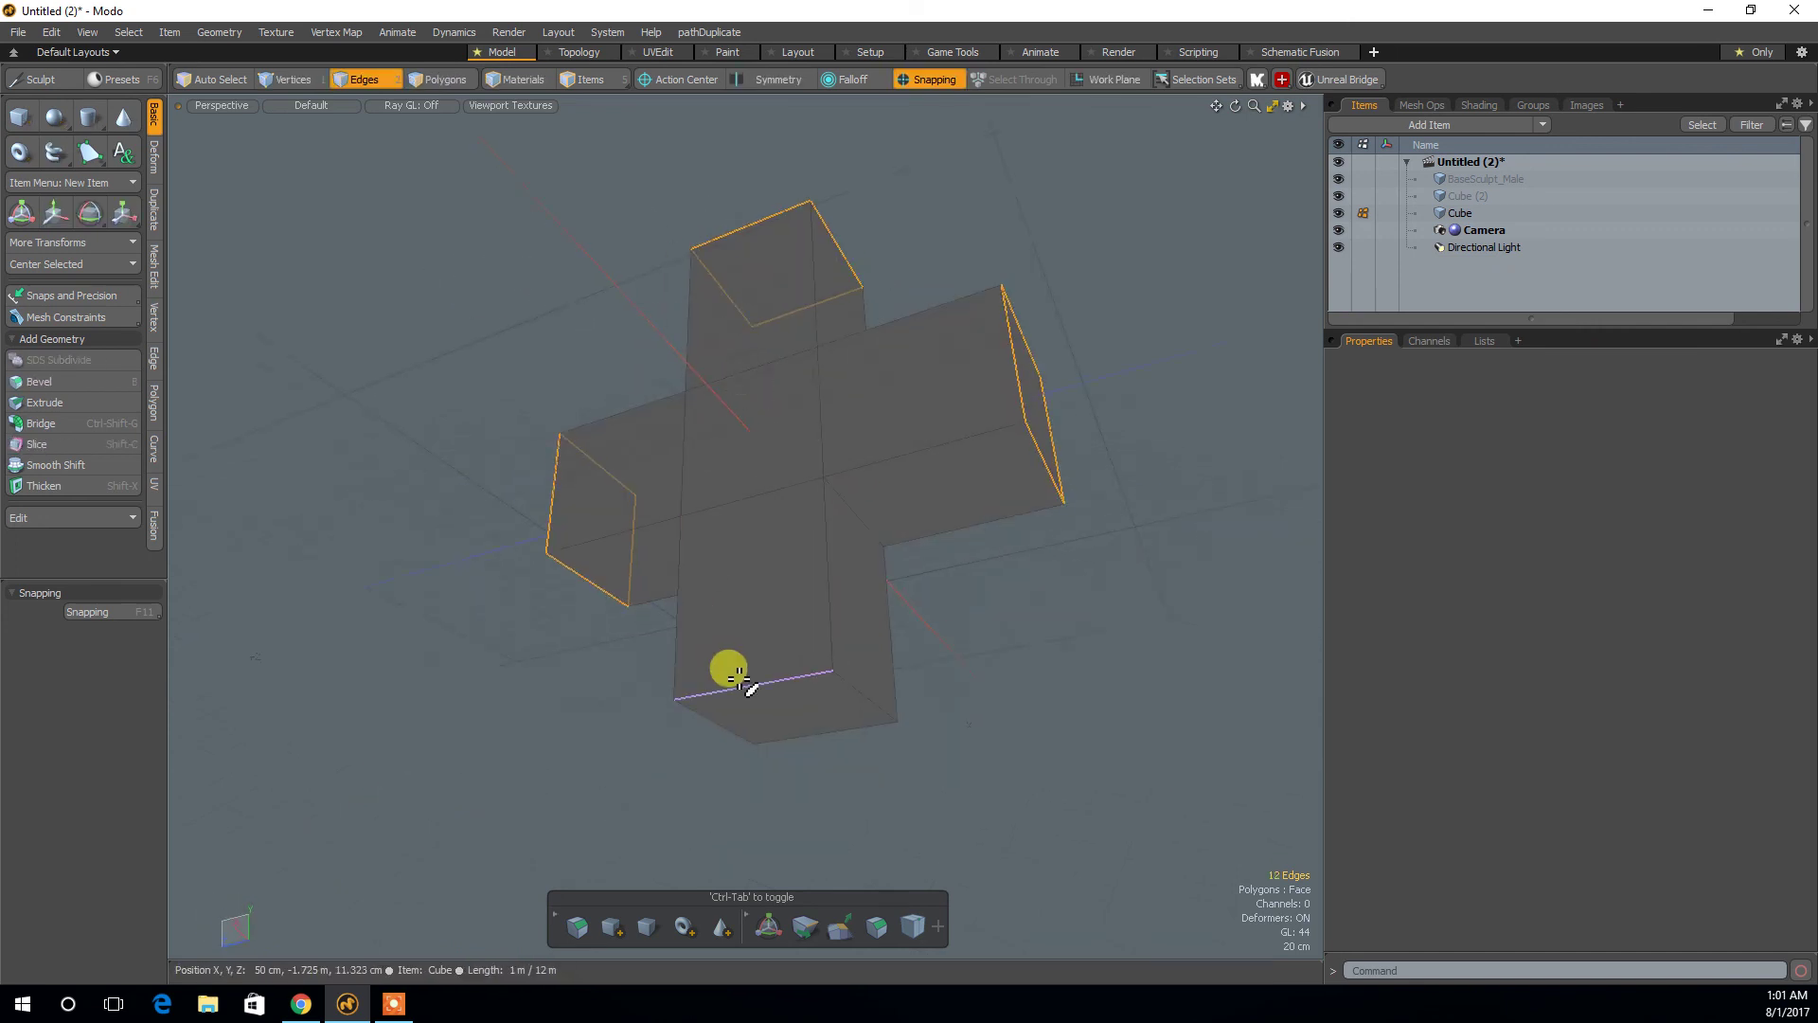
left_click_drag(721, 672, 914, 571, "alt")
key("b")
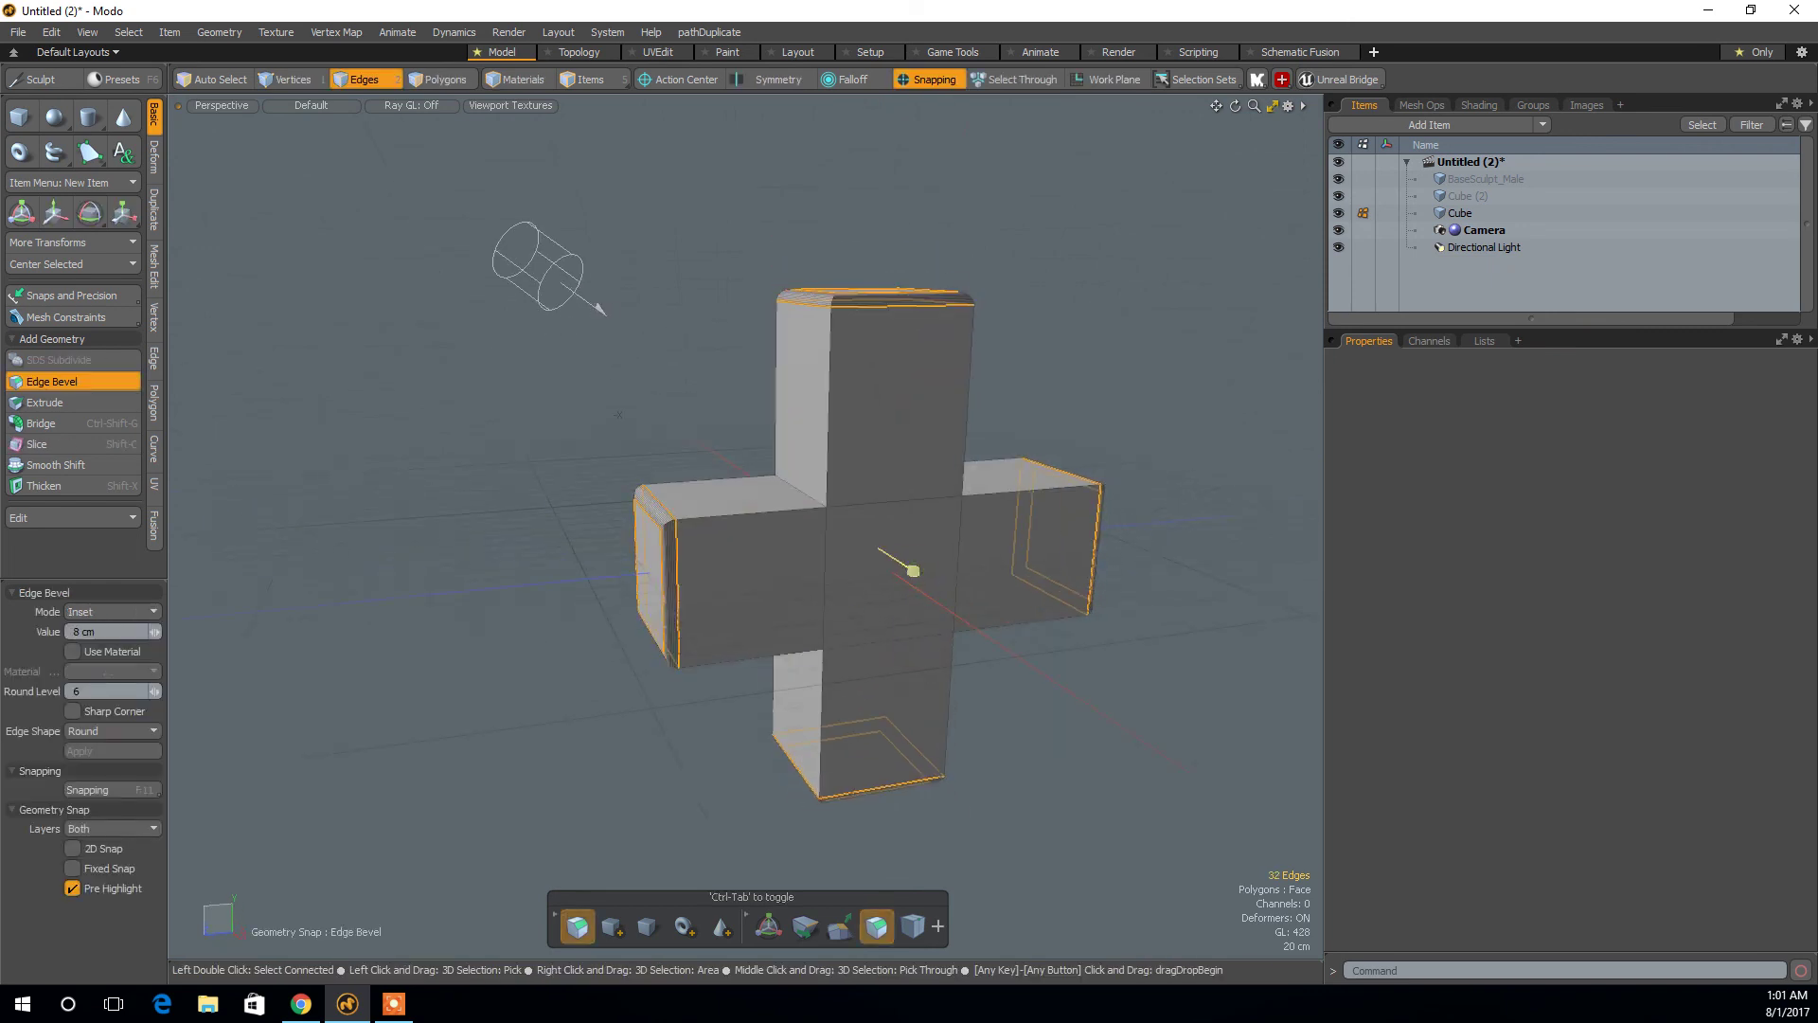
key("q")
key("Escape")
left_click_drag(716, 670, 742, 526, "alt")
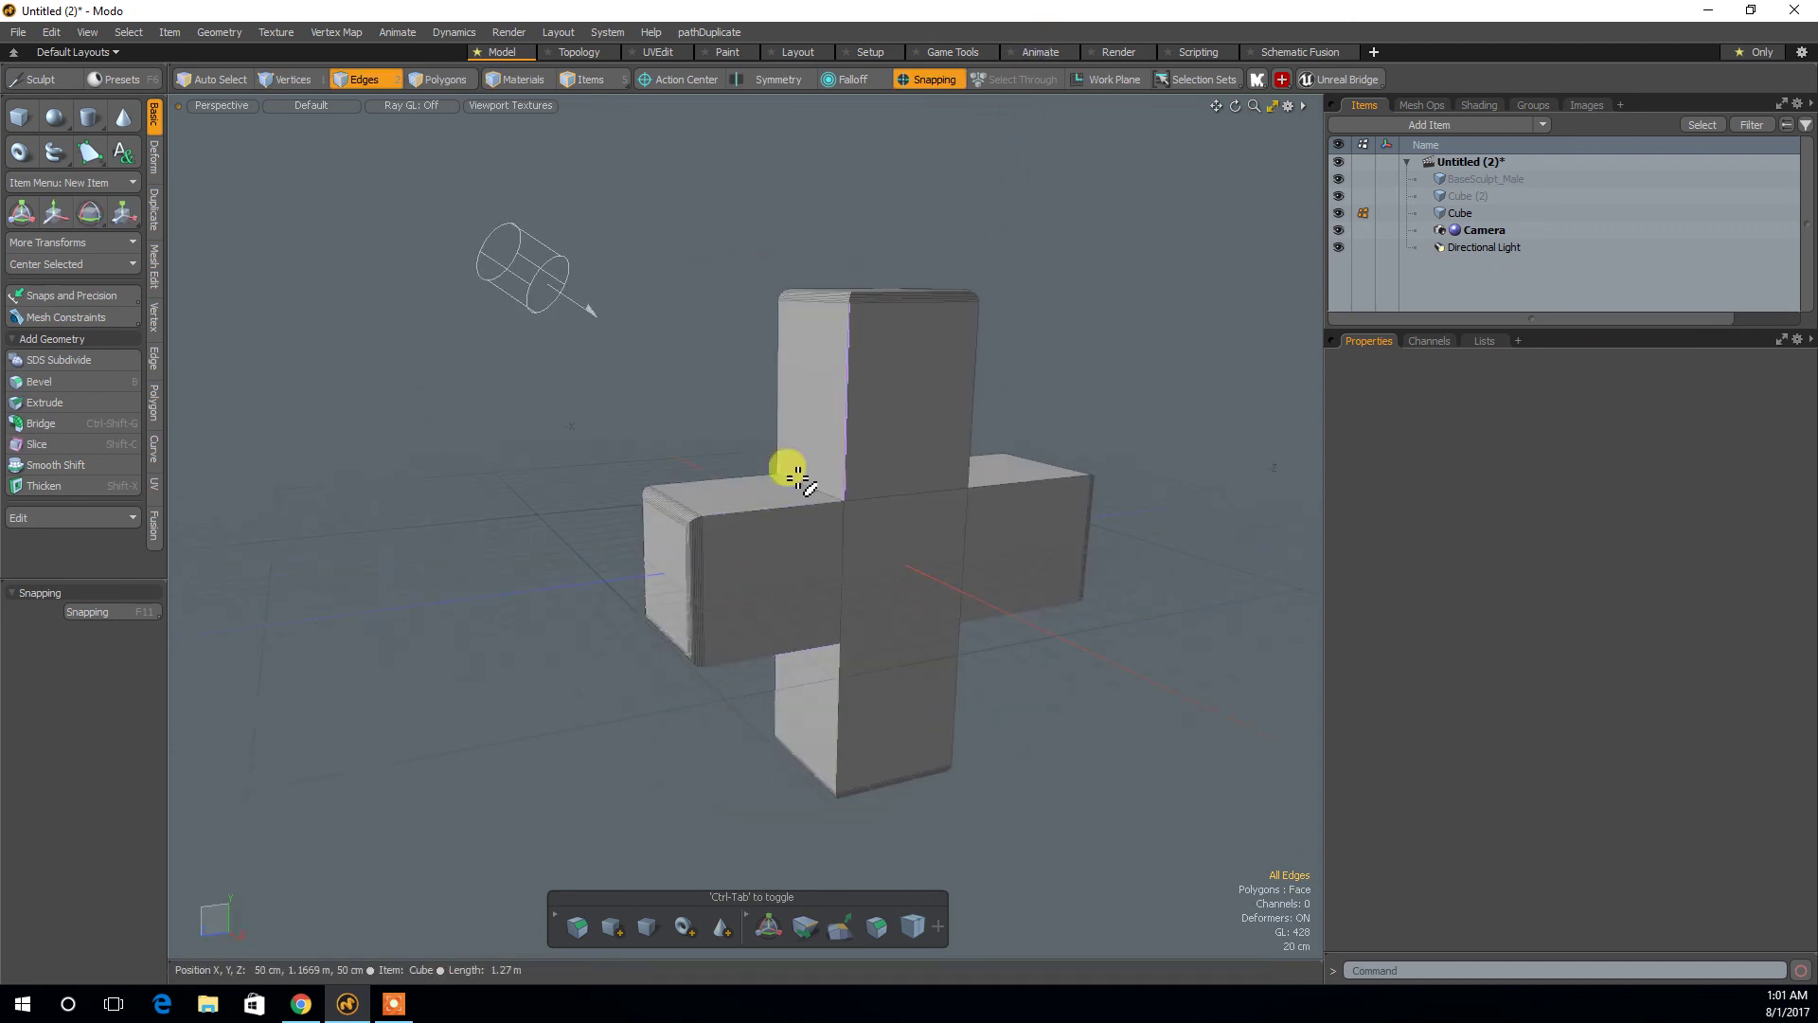
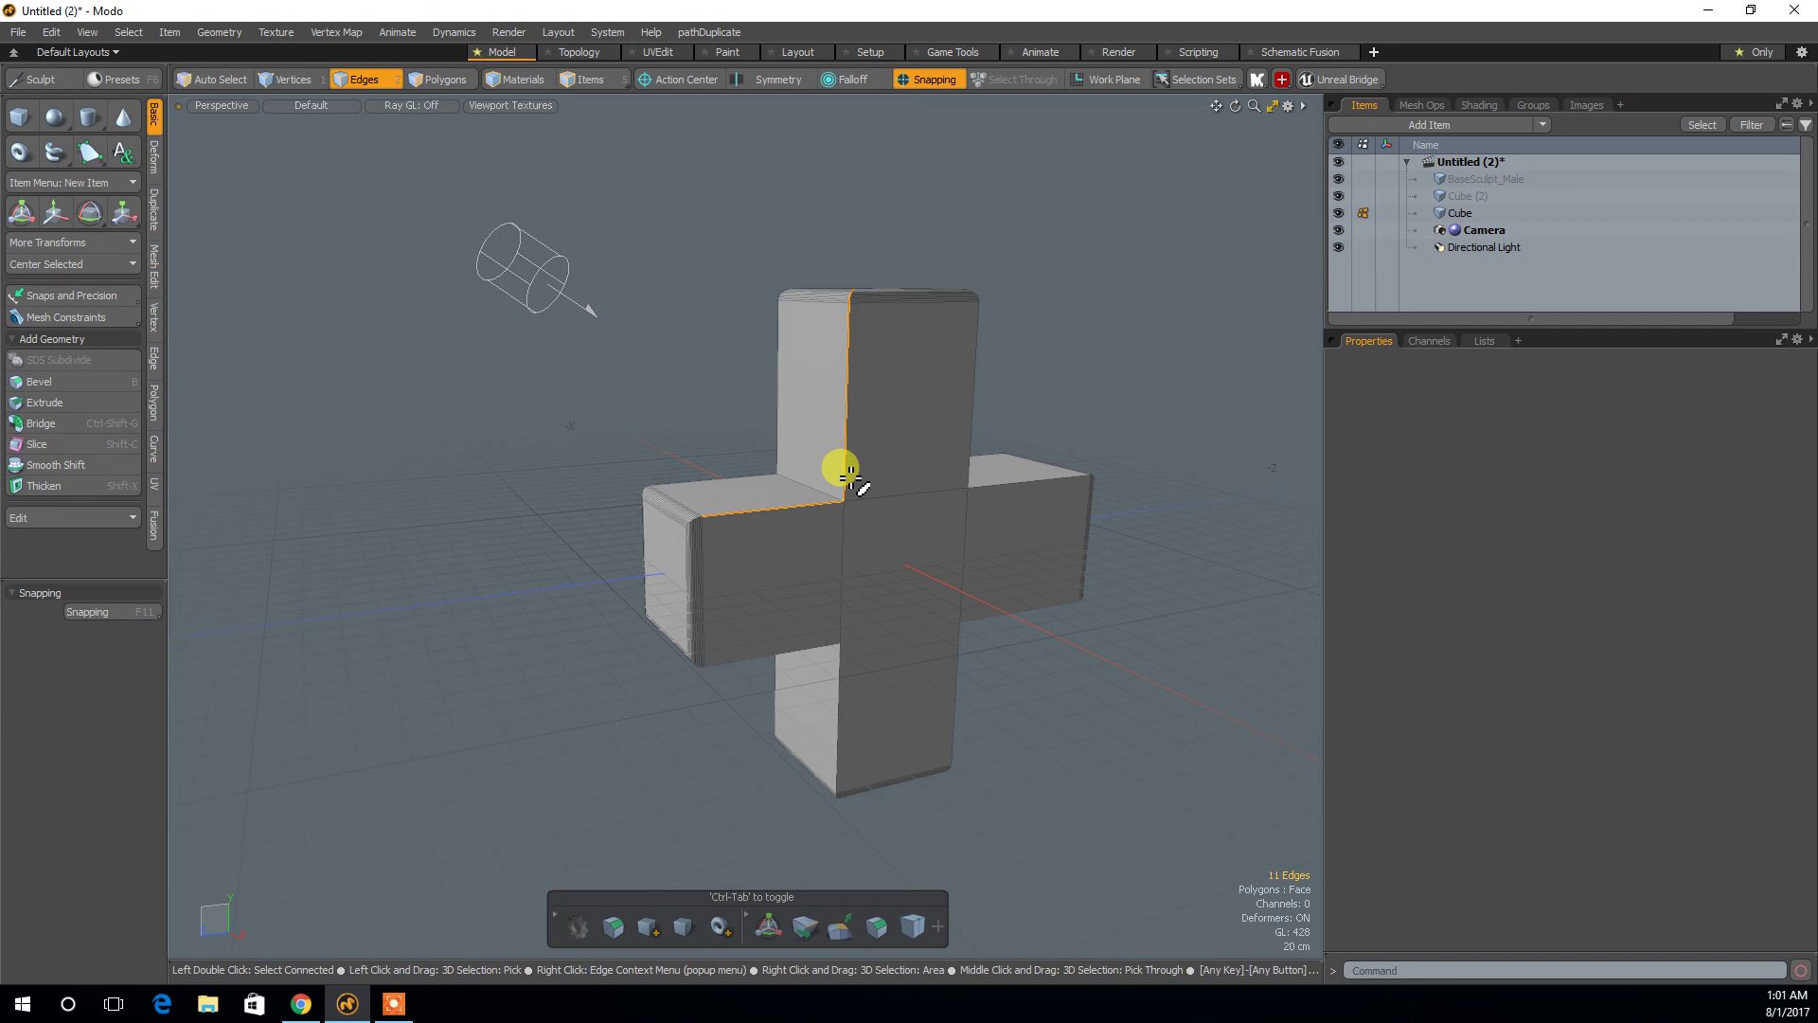
Examine the beveled cross and its selected edge loop in the Left and Perspective views.
key("Up")
left_click_drag(776, 577, 974, 556, "alt")
key("ctrl+space")
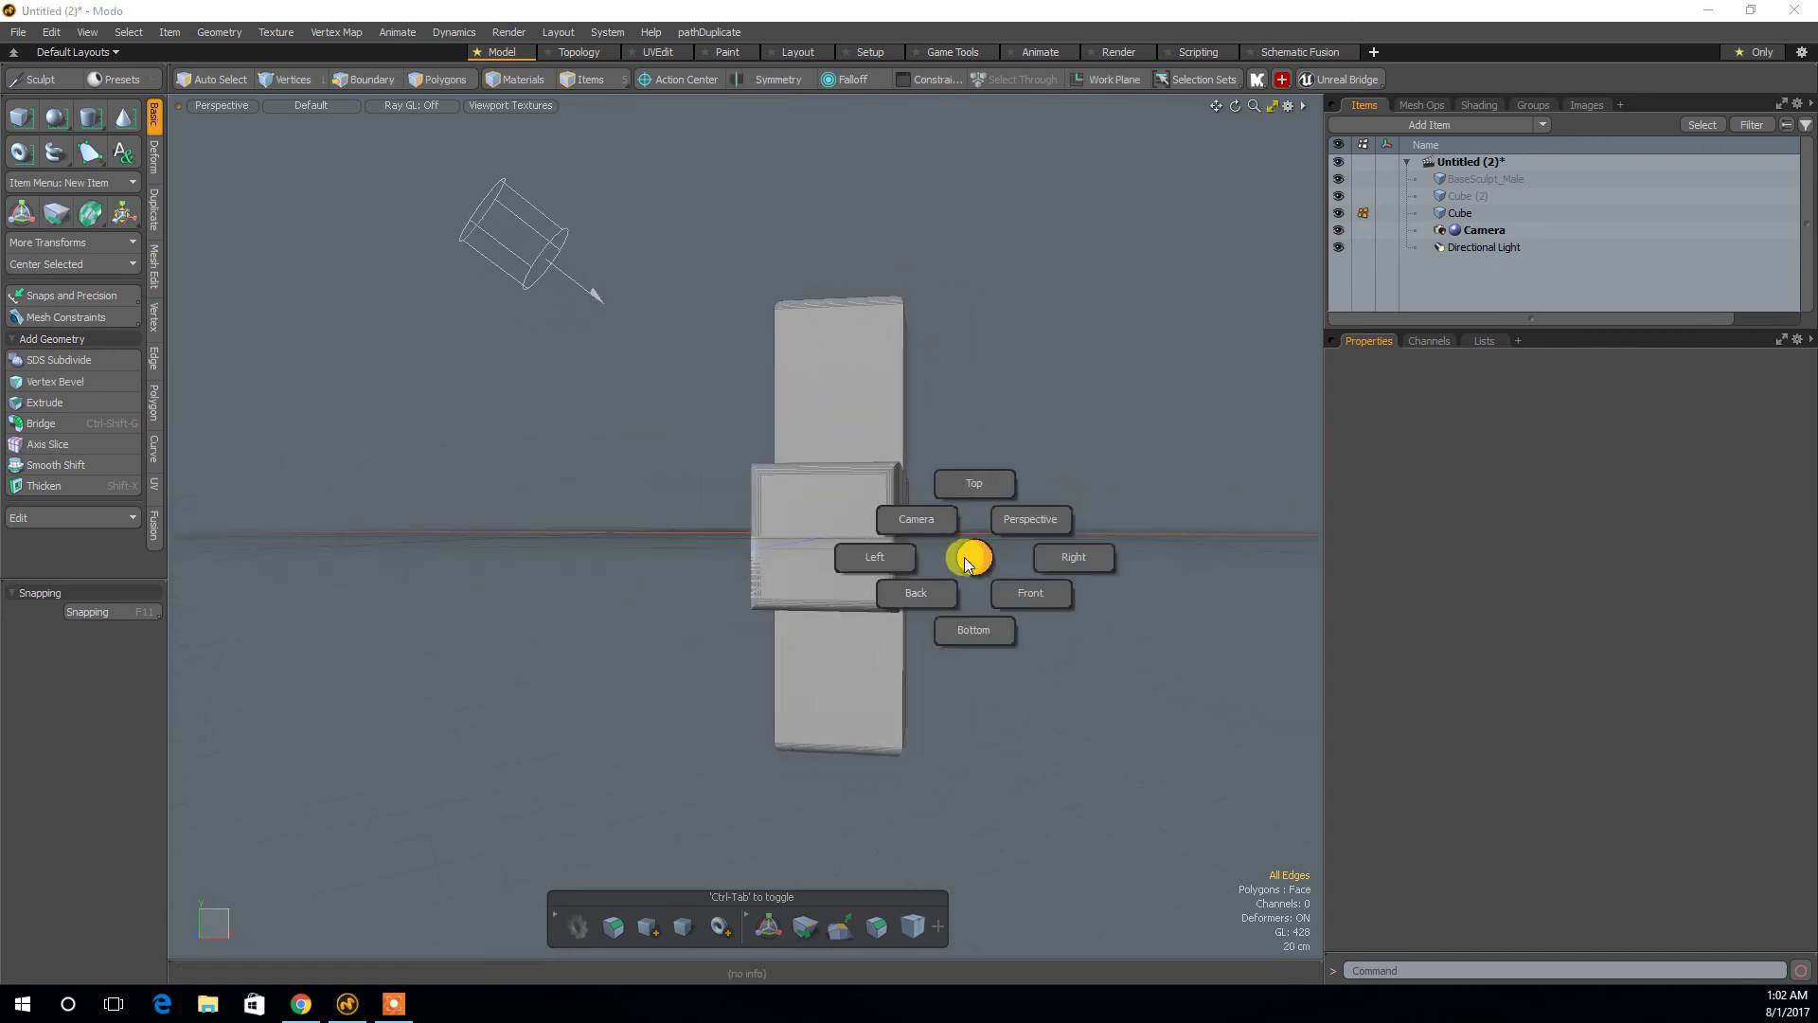
left_click(881, 557)
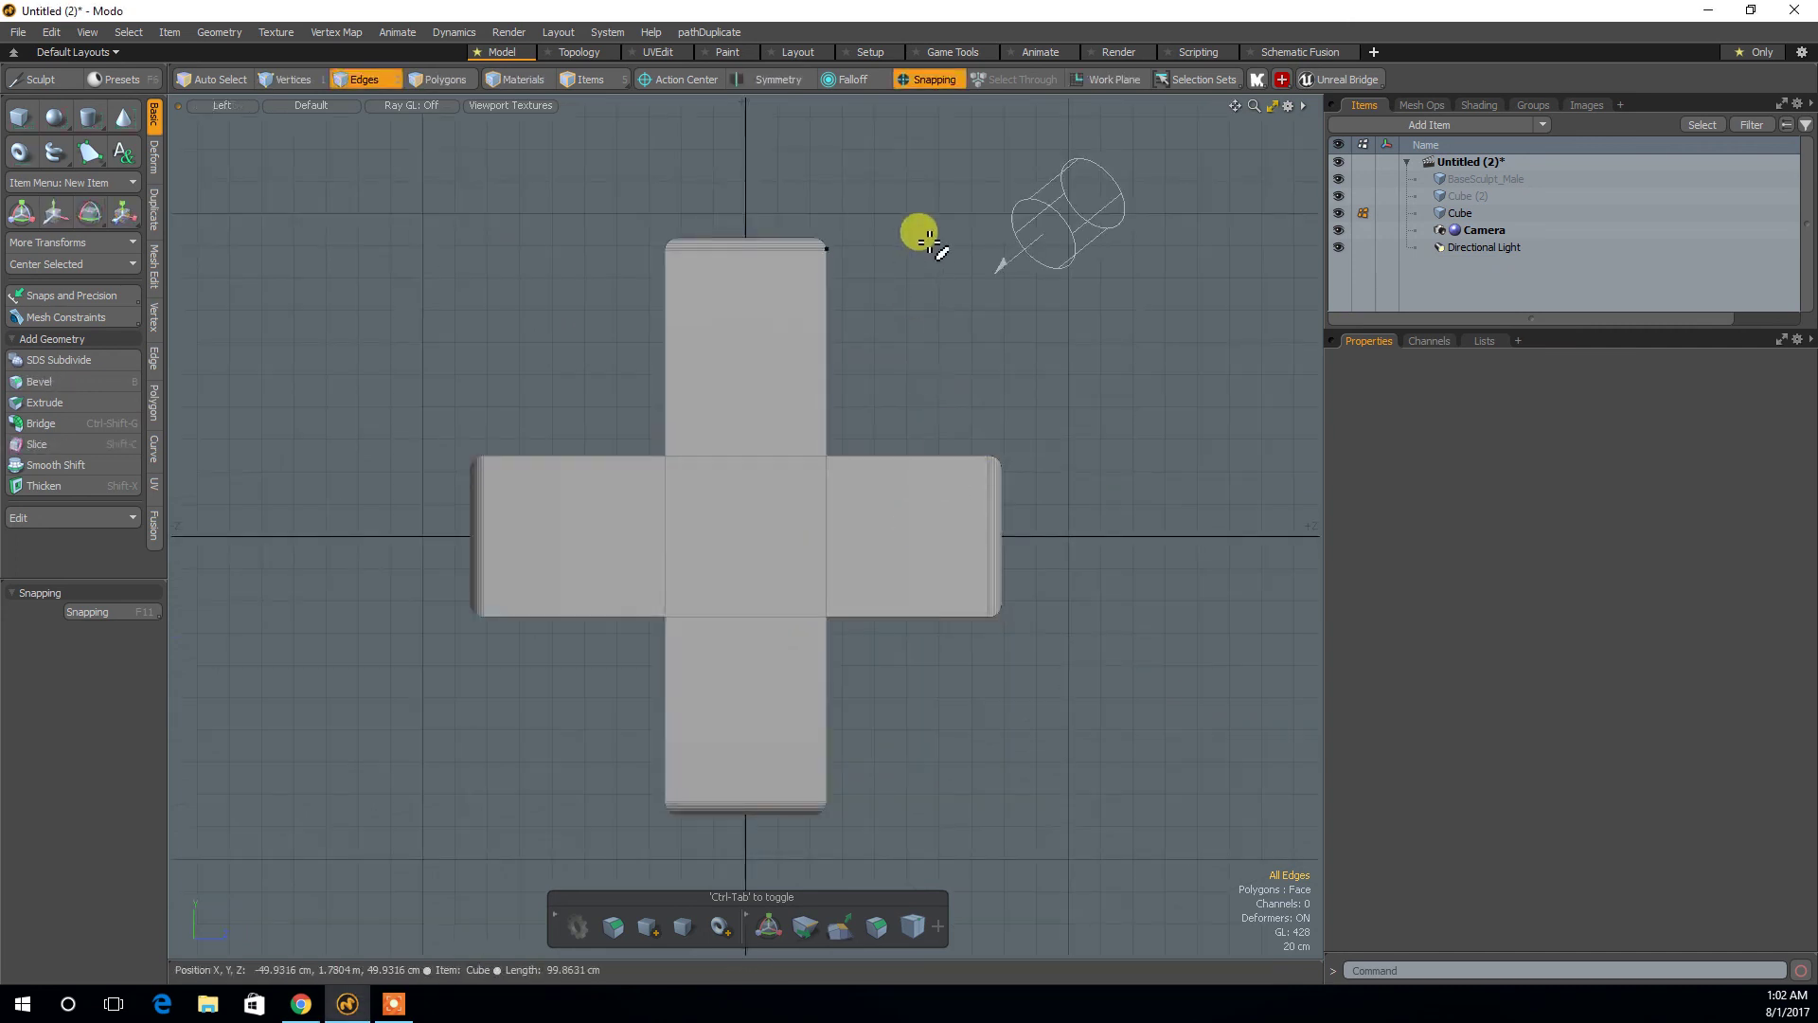
key("ctrl+space")
left_click(990, 478)
left_click_drag(994, 458, 852, 481, "alt")
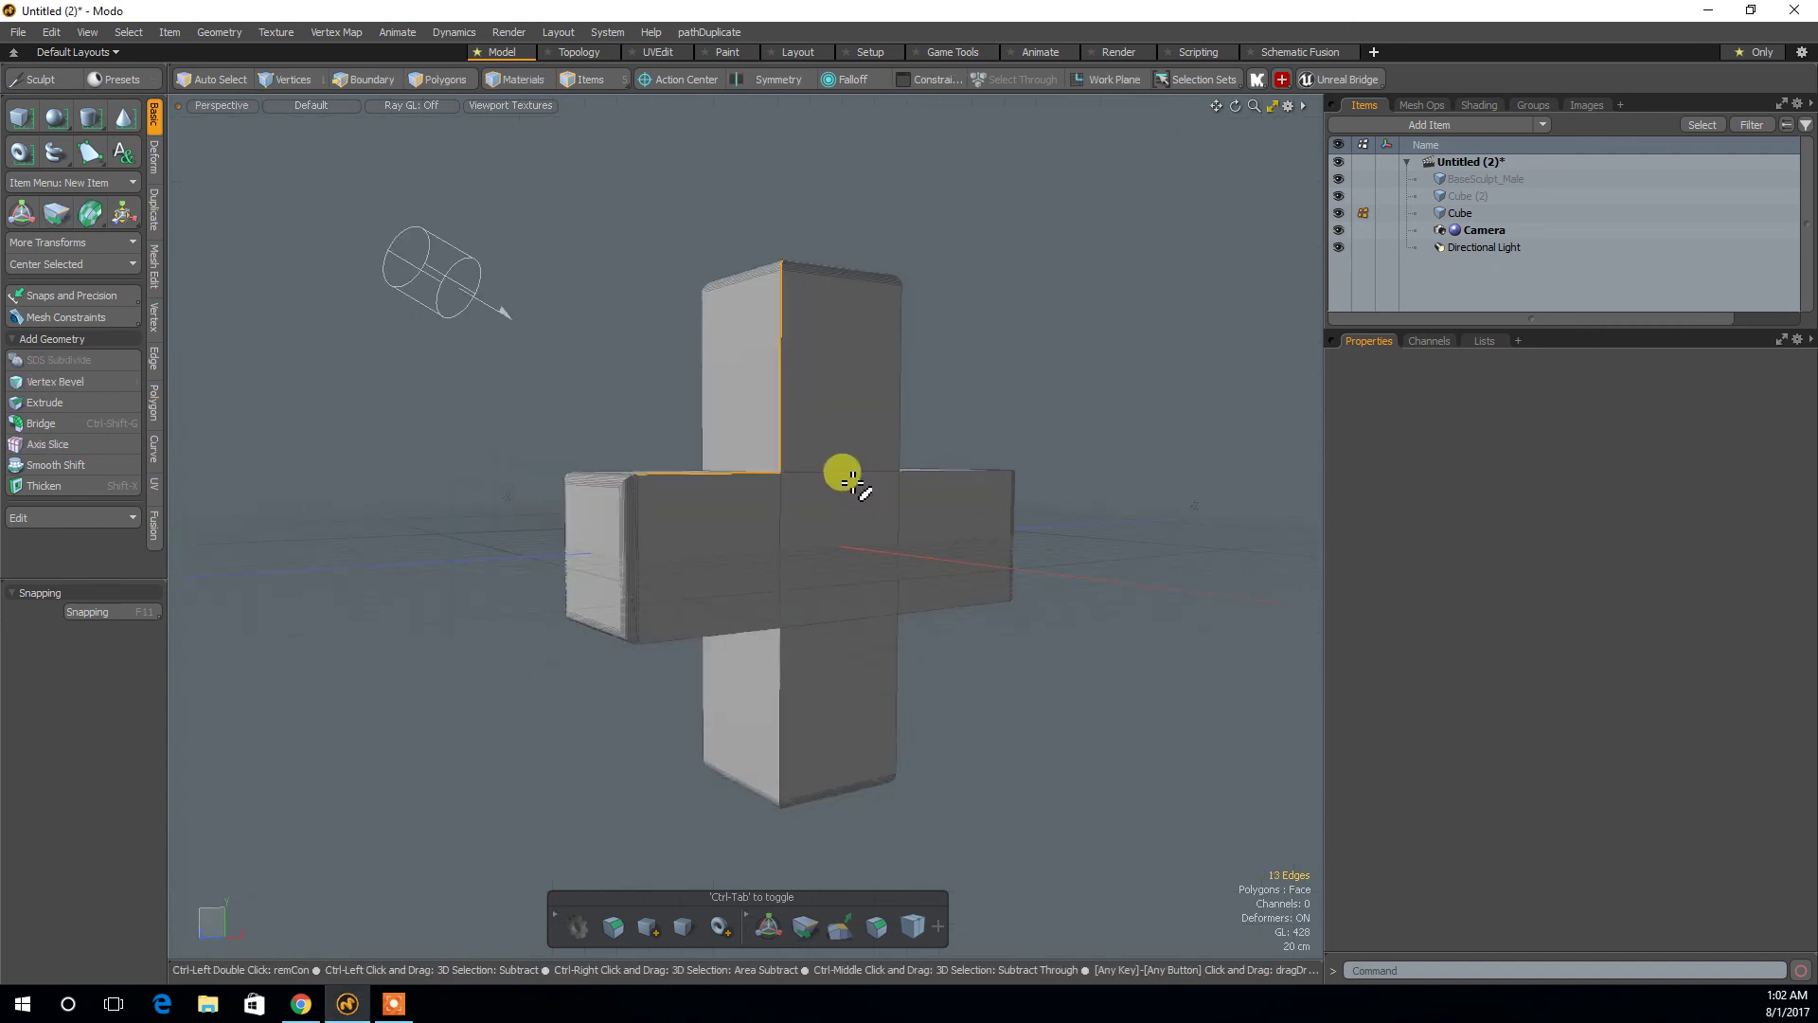
key("Escape")
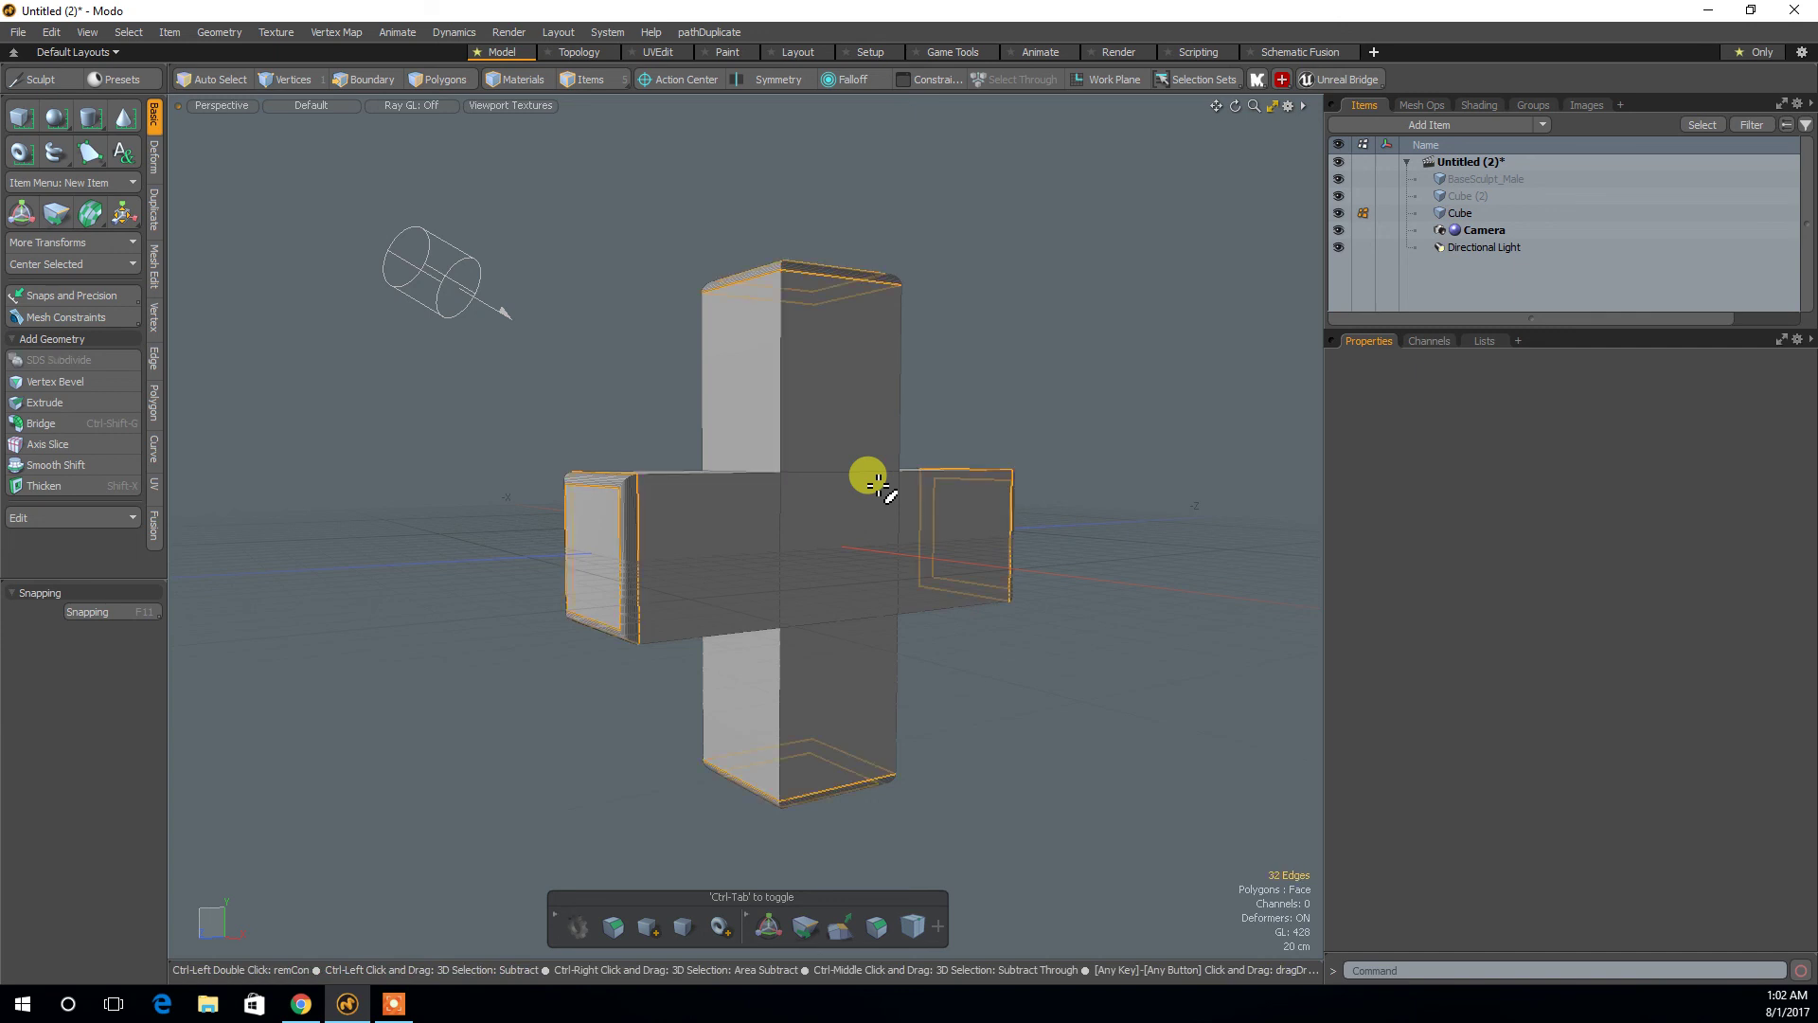
Undo the end-edge bevels on the arms and toggle subdivision surfaces on and off for the plain cross.
key("2")
key("F11")
left_click_drag(981, 421, 1036, 414, "alt")
key("Tab")
mouse_move(1061, 540)
left_mouse_down("alt")
mouse_move(861, 467)
mouse_move(549, 564)
mouse_move(723, 657)
mouse_move(958, 550)
mouse_move(1067, 543)
mouse_move(1047, 593)
mouse_move(1033, 558)
left_mouse_up("alt")
left_click_drag(742, 521, 1105, 691, "alt")
key("Tab")
Switch to polygon selection mode, clear the selection and compare the cross with and without subdivision surfaces.
key("3")
left_click_drag(1075, 601, 987, 568, "alt")
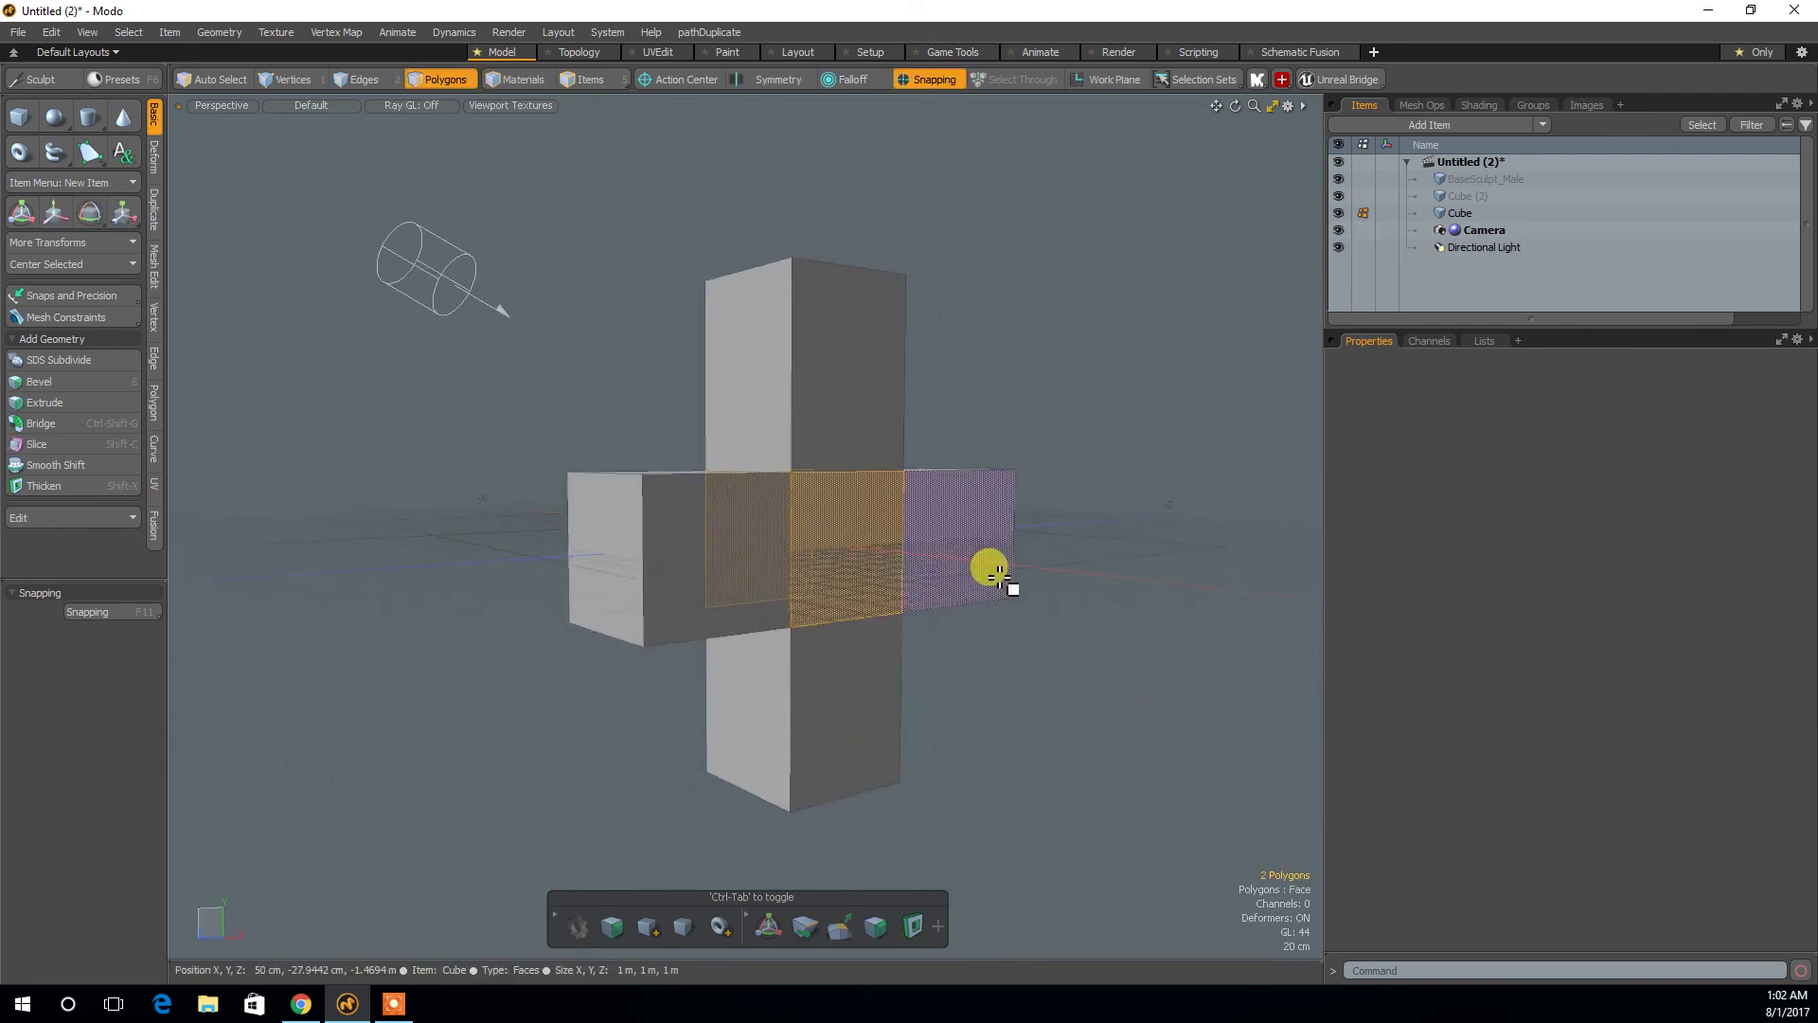
key("Escape")
left_click_drag(1022, 638, 873, 590, "alt")
key("Tab")
key("Tab")
Loop-slice around the outline of the cross in Symmetry mode with count 2, placing the cuts at 6.50 % from its flat faces.
left_click(812, 625, "shift")
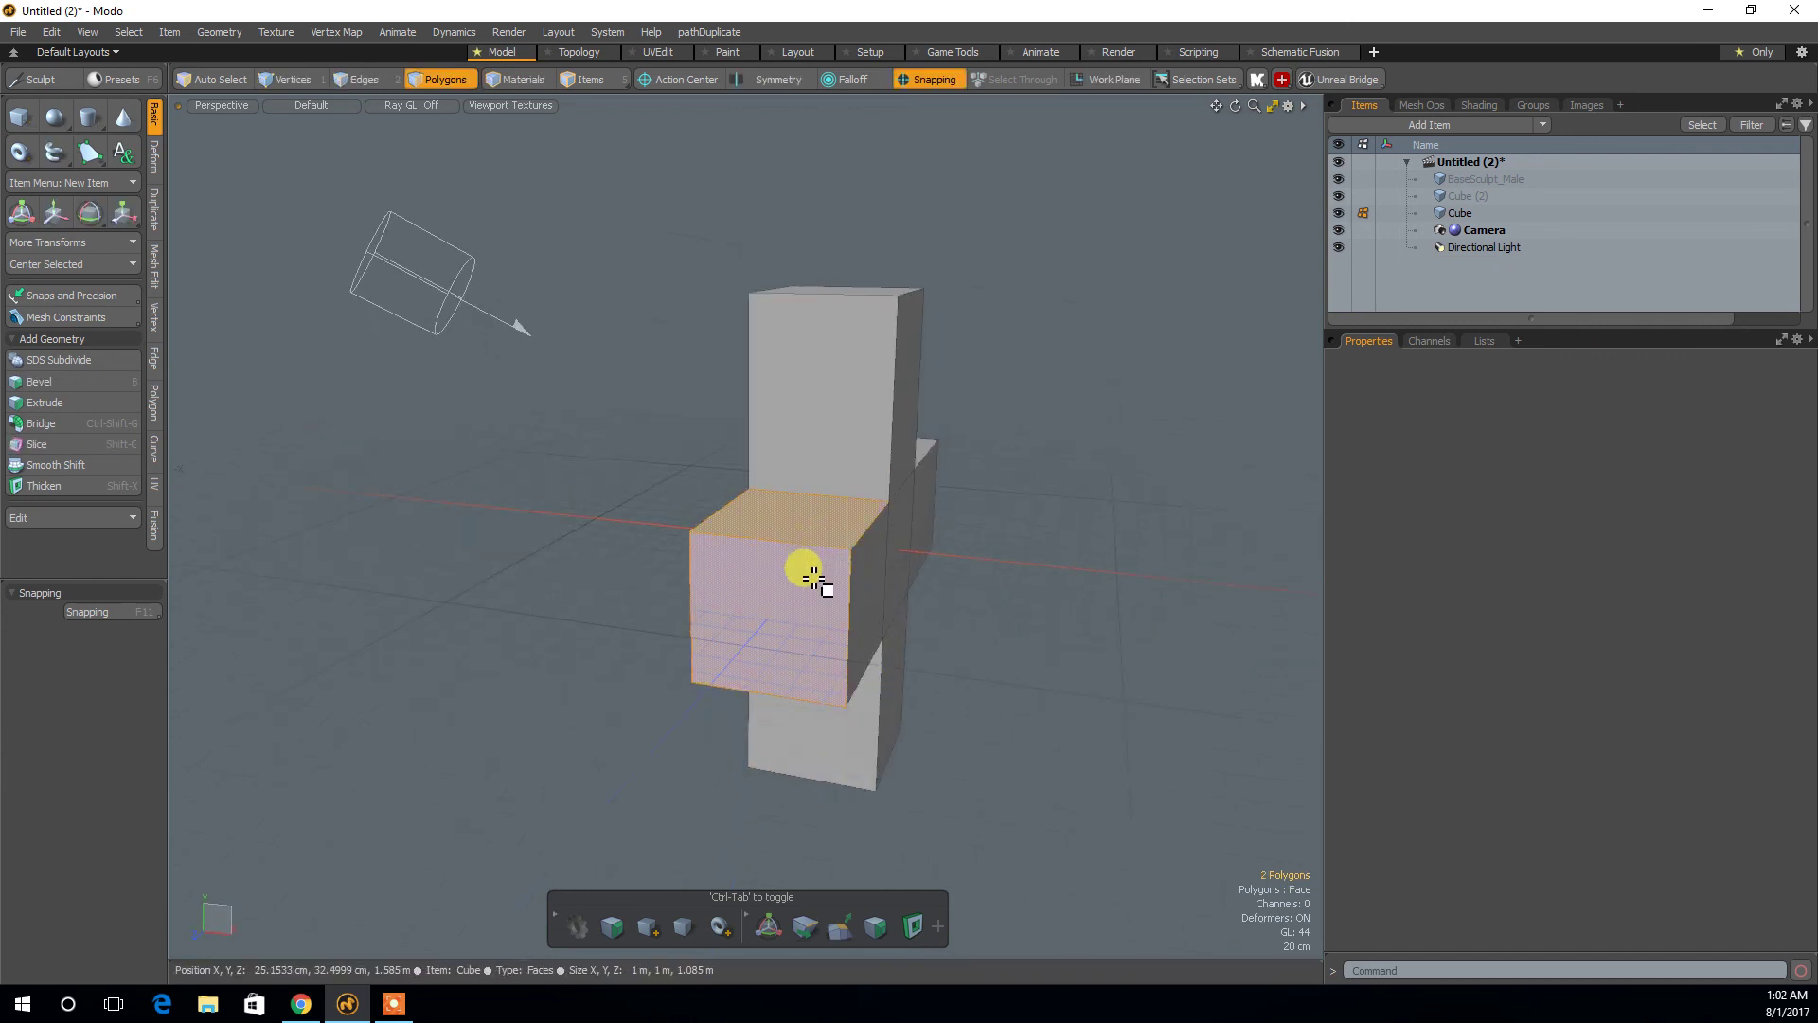
left_click_drag(890, 530, 777, 647, "alt")
key("F11")
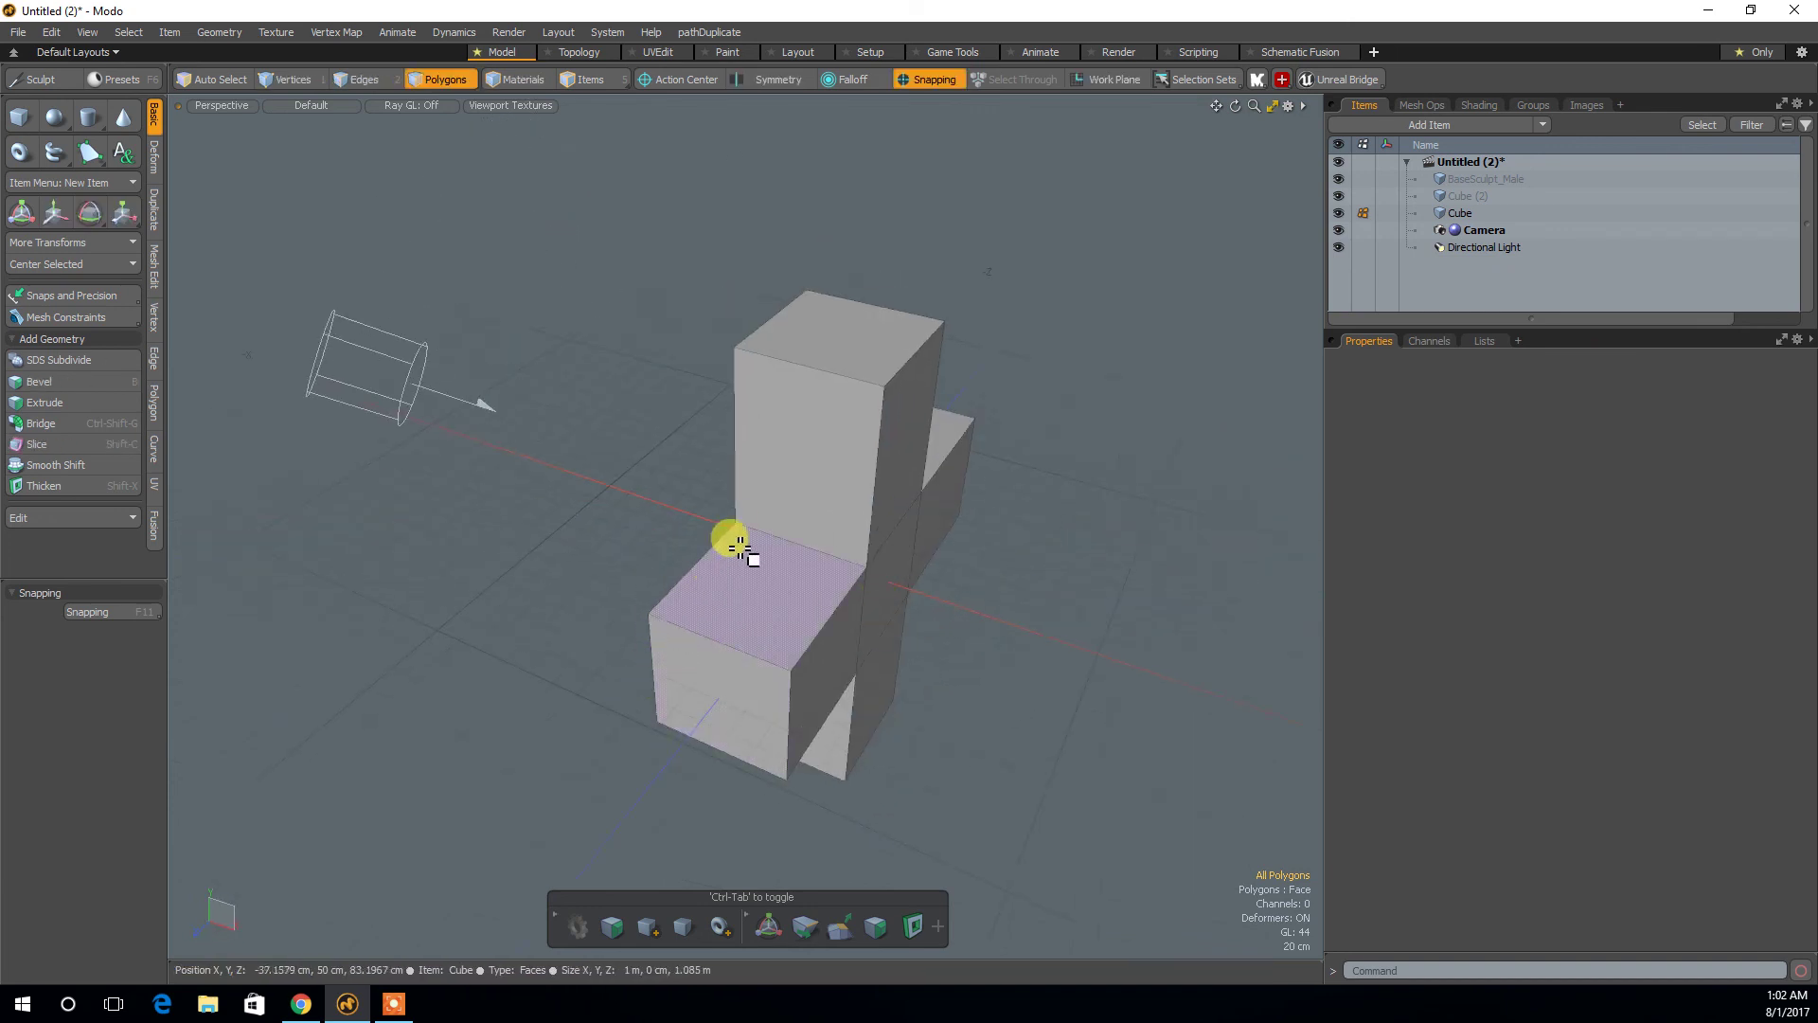
left_click_drag(811, 657, 889, 633, "alt")
left_click(789, 660)
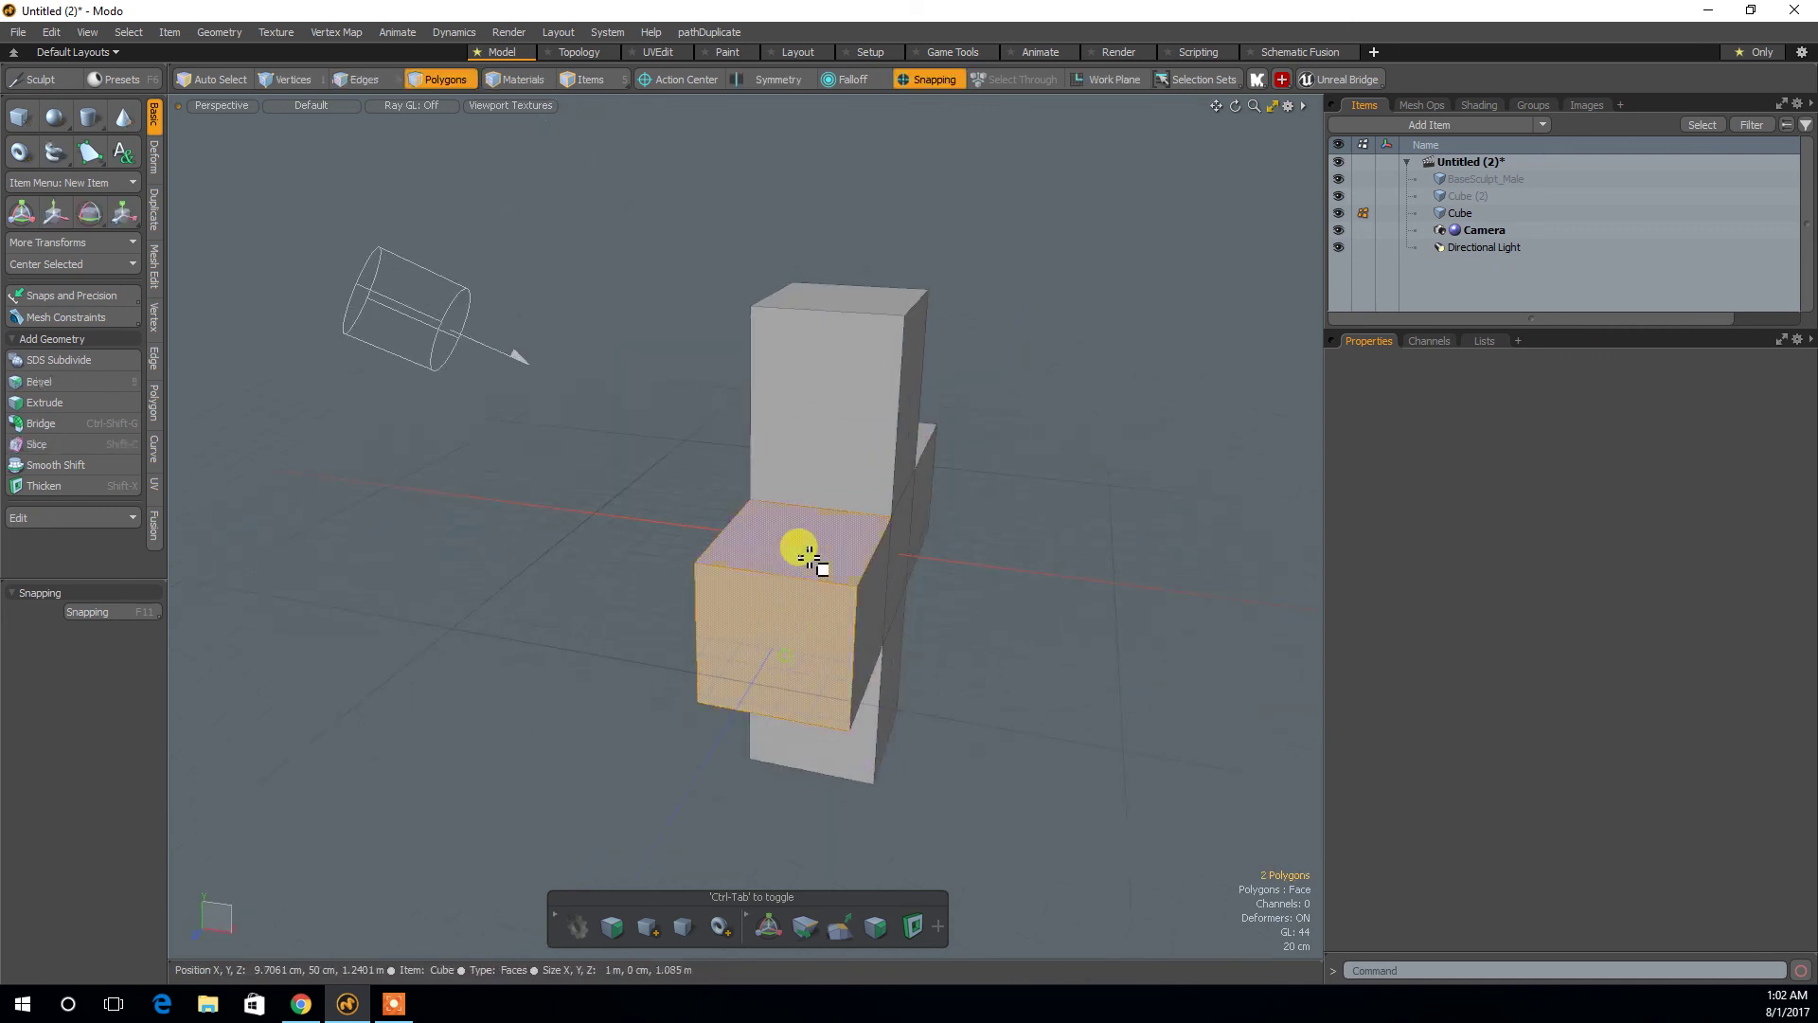
key("alt+c")
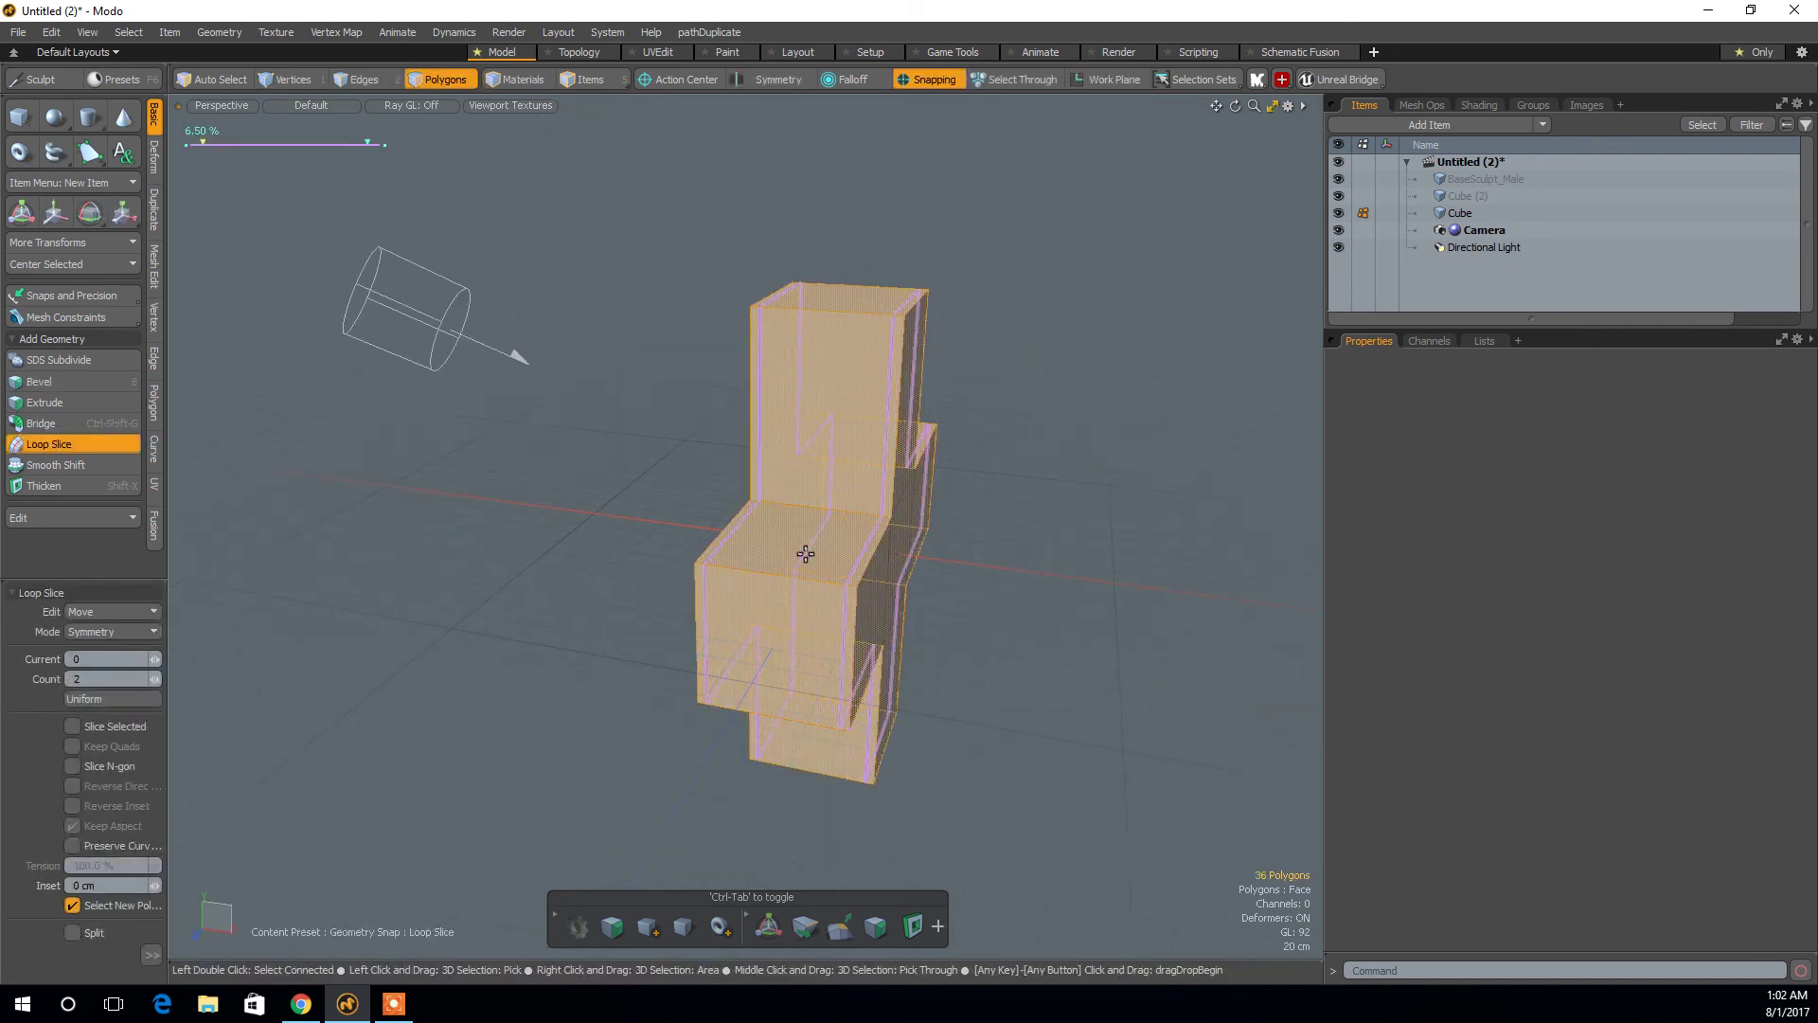
key("Escape")
key("Escape")
Loop-slice the upper arm crosswise near both of its ends with the same symmetric two-cut settings.
left_click_drag(916, 517, 502, 506, "alt")
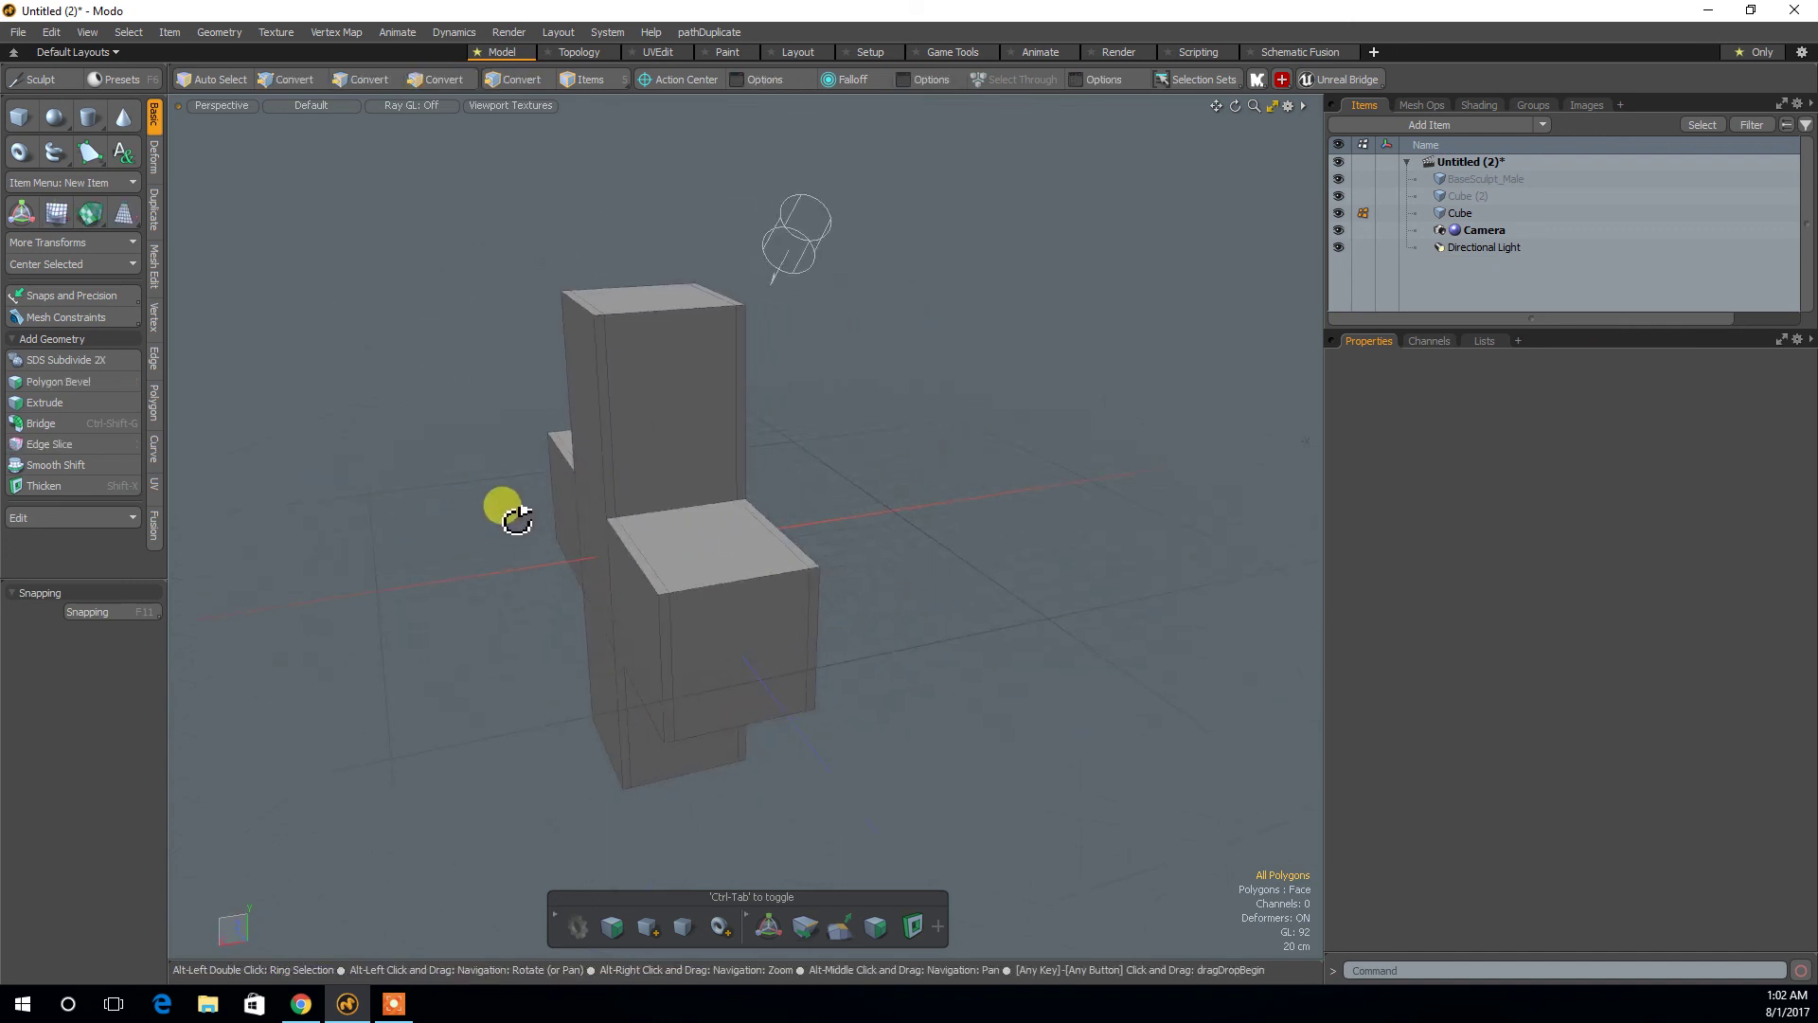
left_click(632, 470)
key("alt+c")
left_click(637, 470)
key("ctrl+z")
key("space")
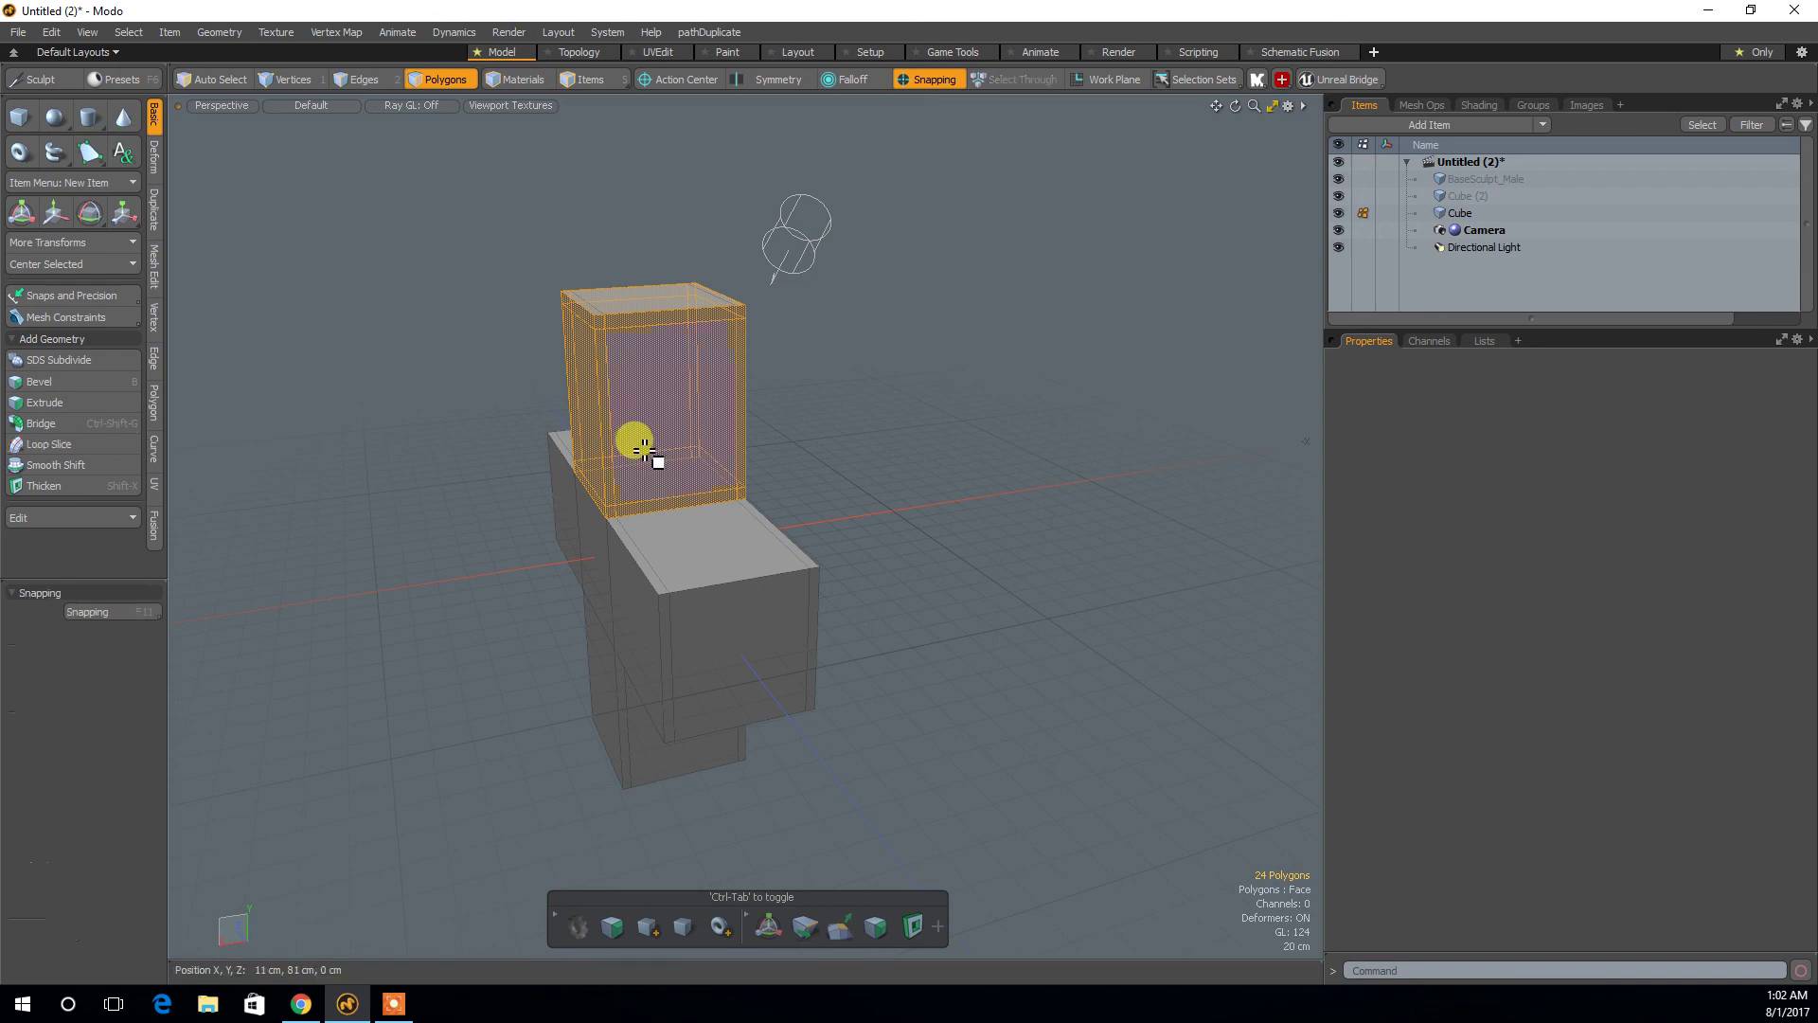
Loop-slice the negative Z arm crosswise near its end and its junction with the center section.
left_click_drag(662, 480, 755, 641, "alt")
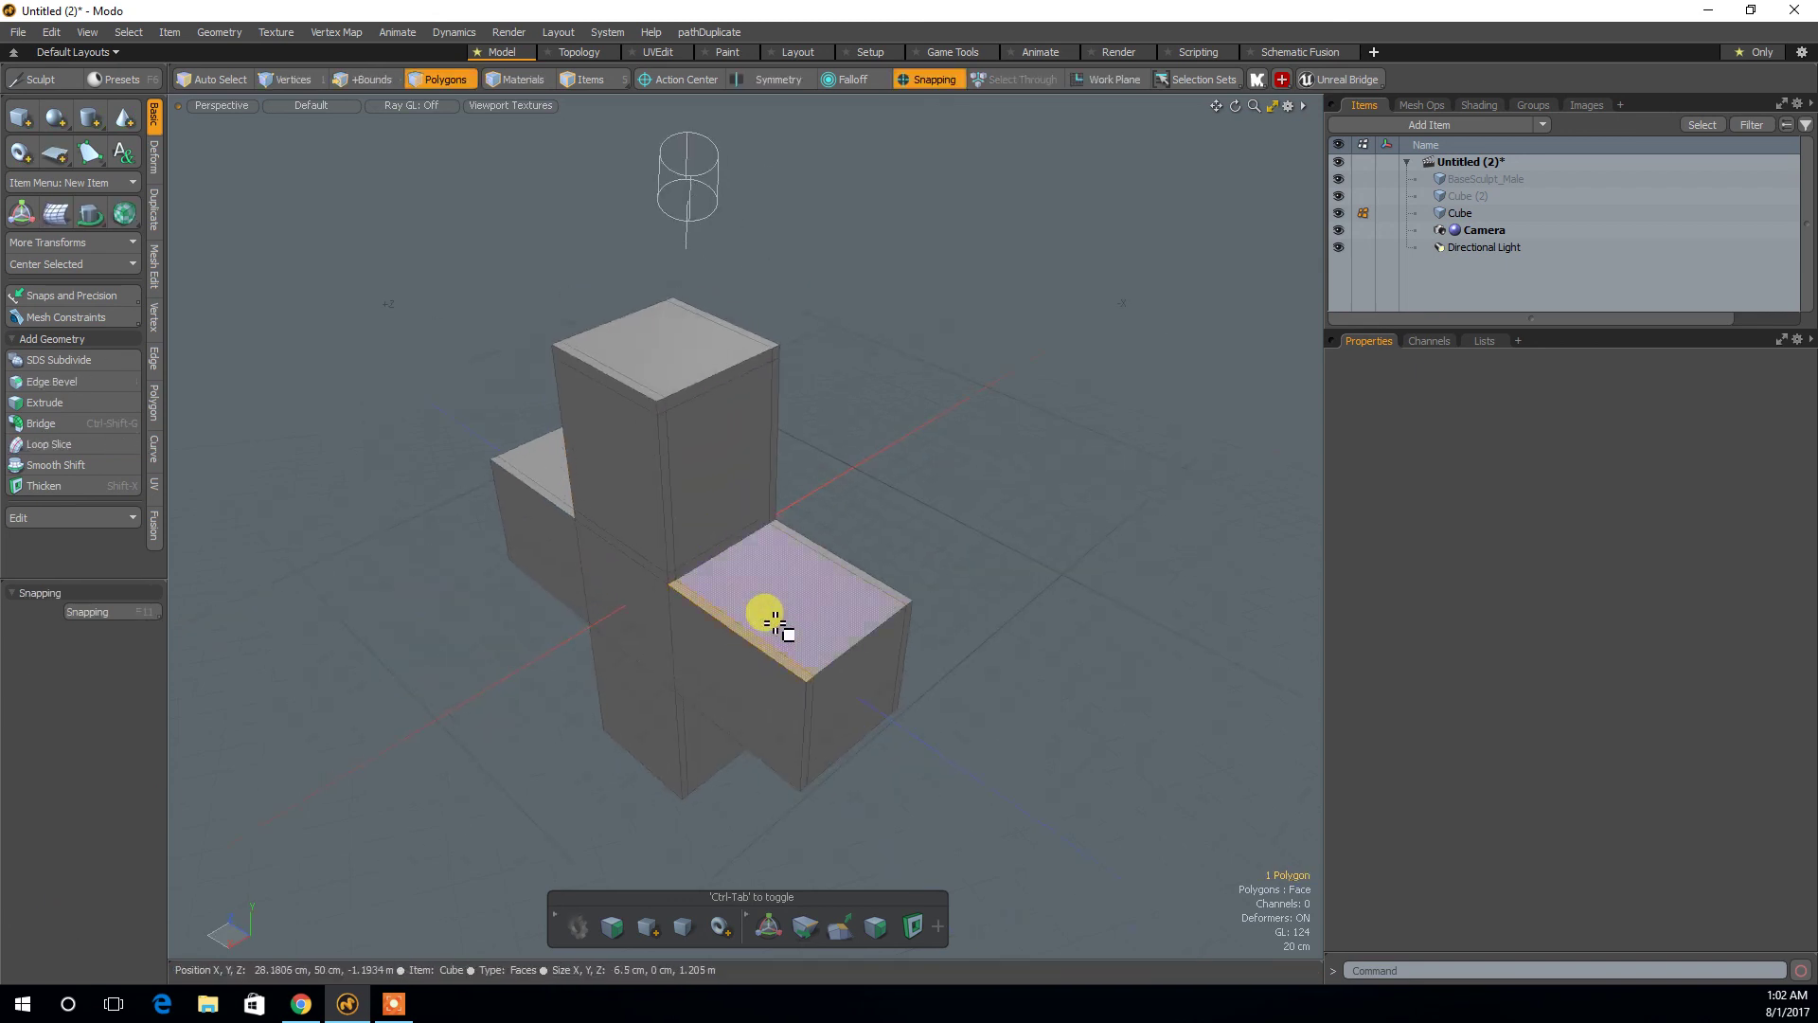
key("alt+c")
left_click(775, 622)
key("space")
key("Escape")
Loop-slice the positive Z arm crosswise near its end and its junction with the center section.
left_click_drag(774, 622, 822, 591, "alt")
left_click(701, 554)
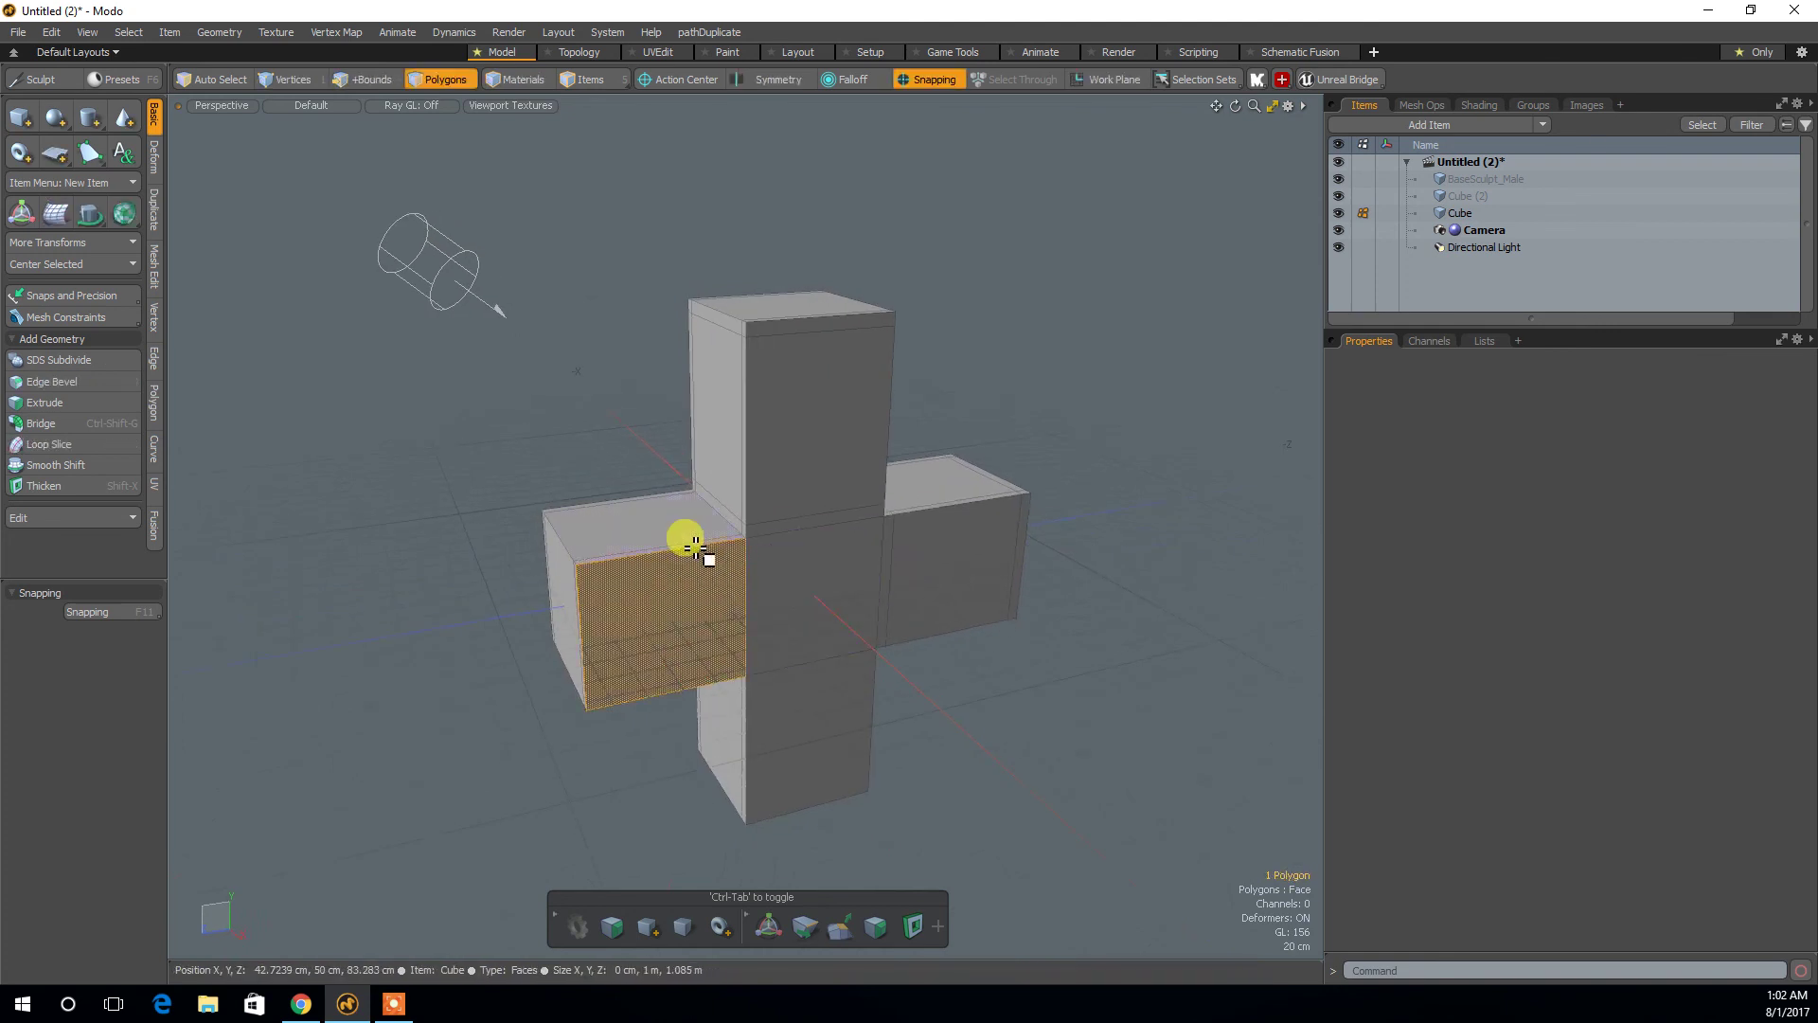
key("alt+c")
left_click(695, 548)
key("space")
key("Escape")
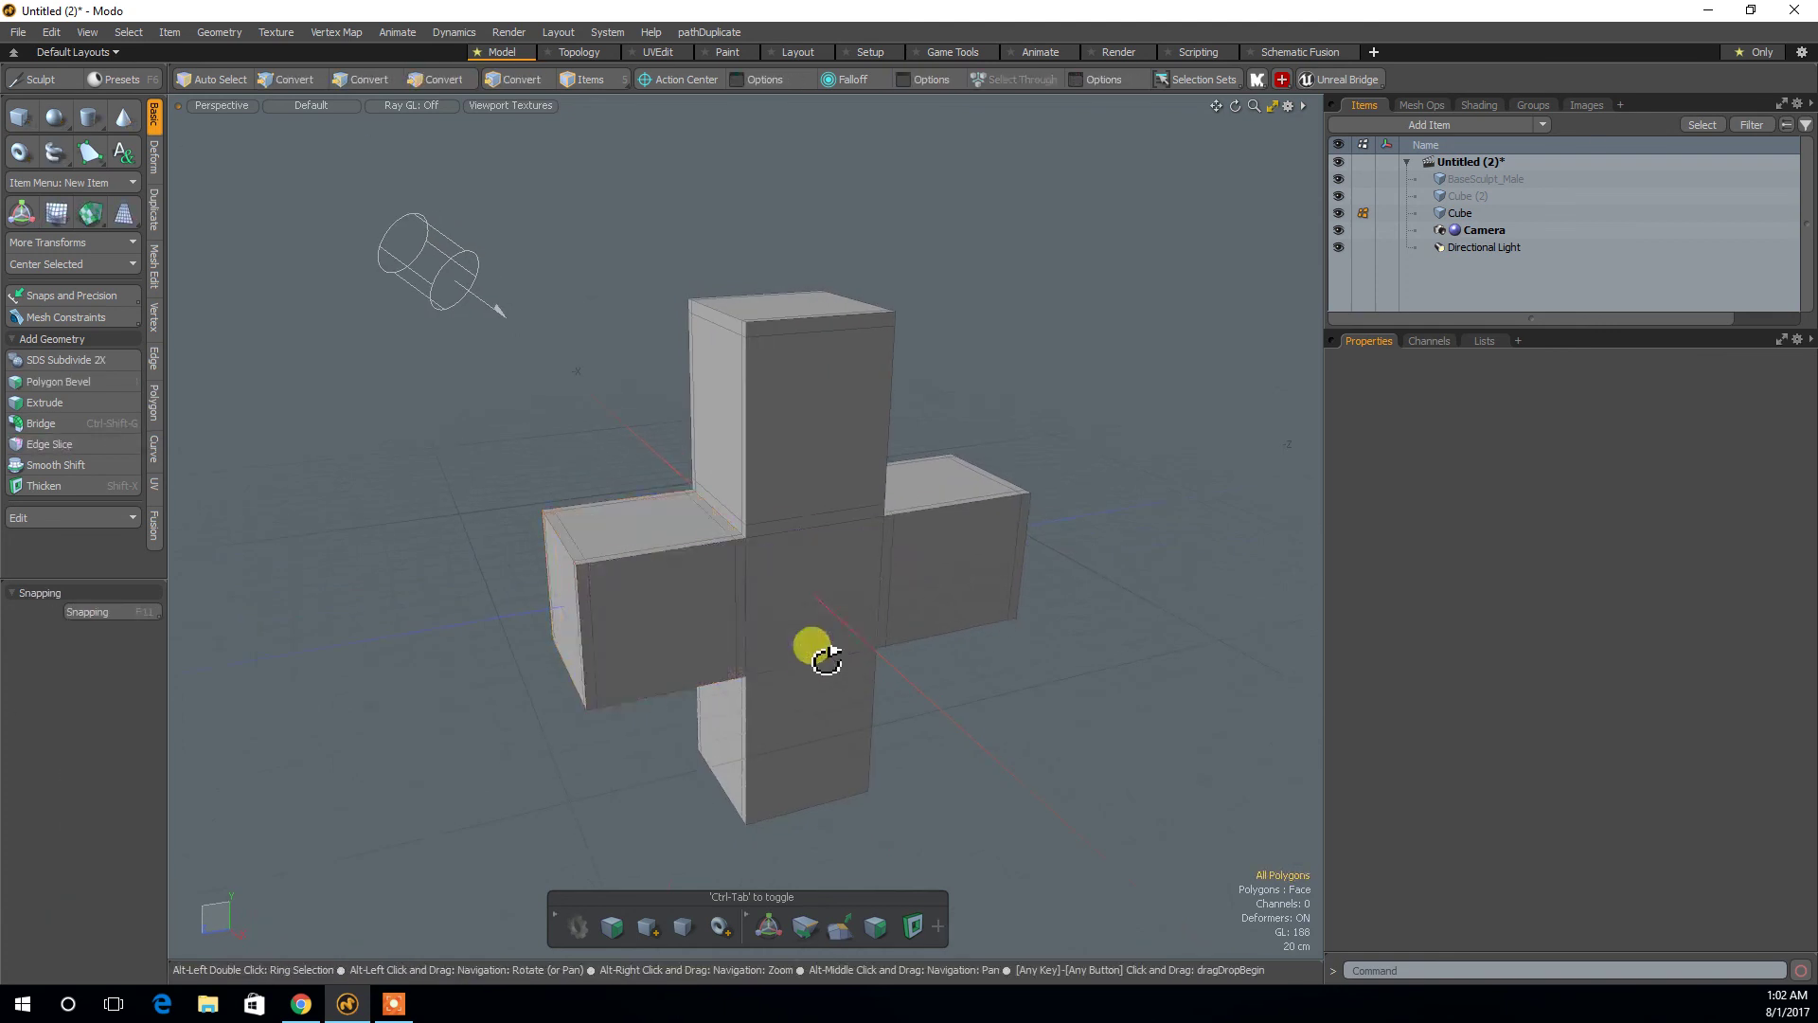
Loop-slice the horizontal and vertical beams lengthwise near their edges in Symmetry mode with count 2 at 6.50 %.
left_click_drag(822, 655, 704, 562, "alt")
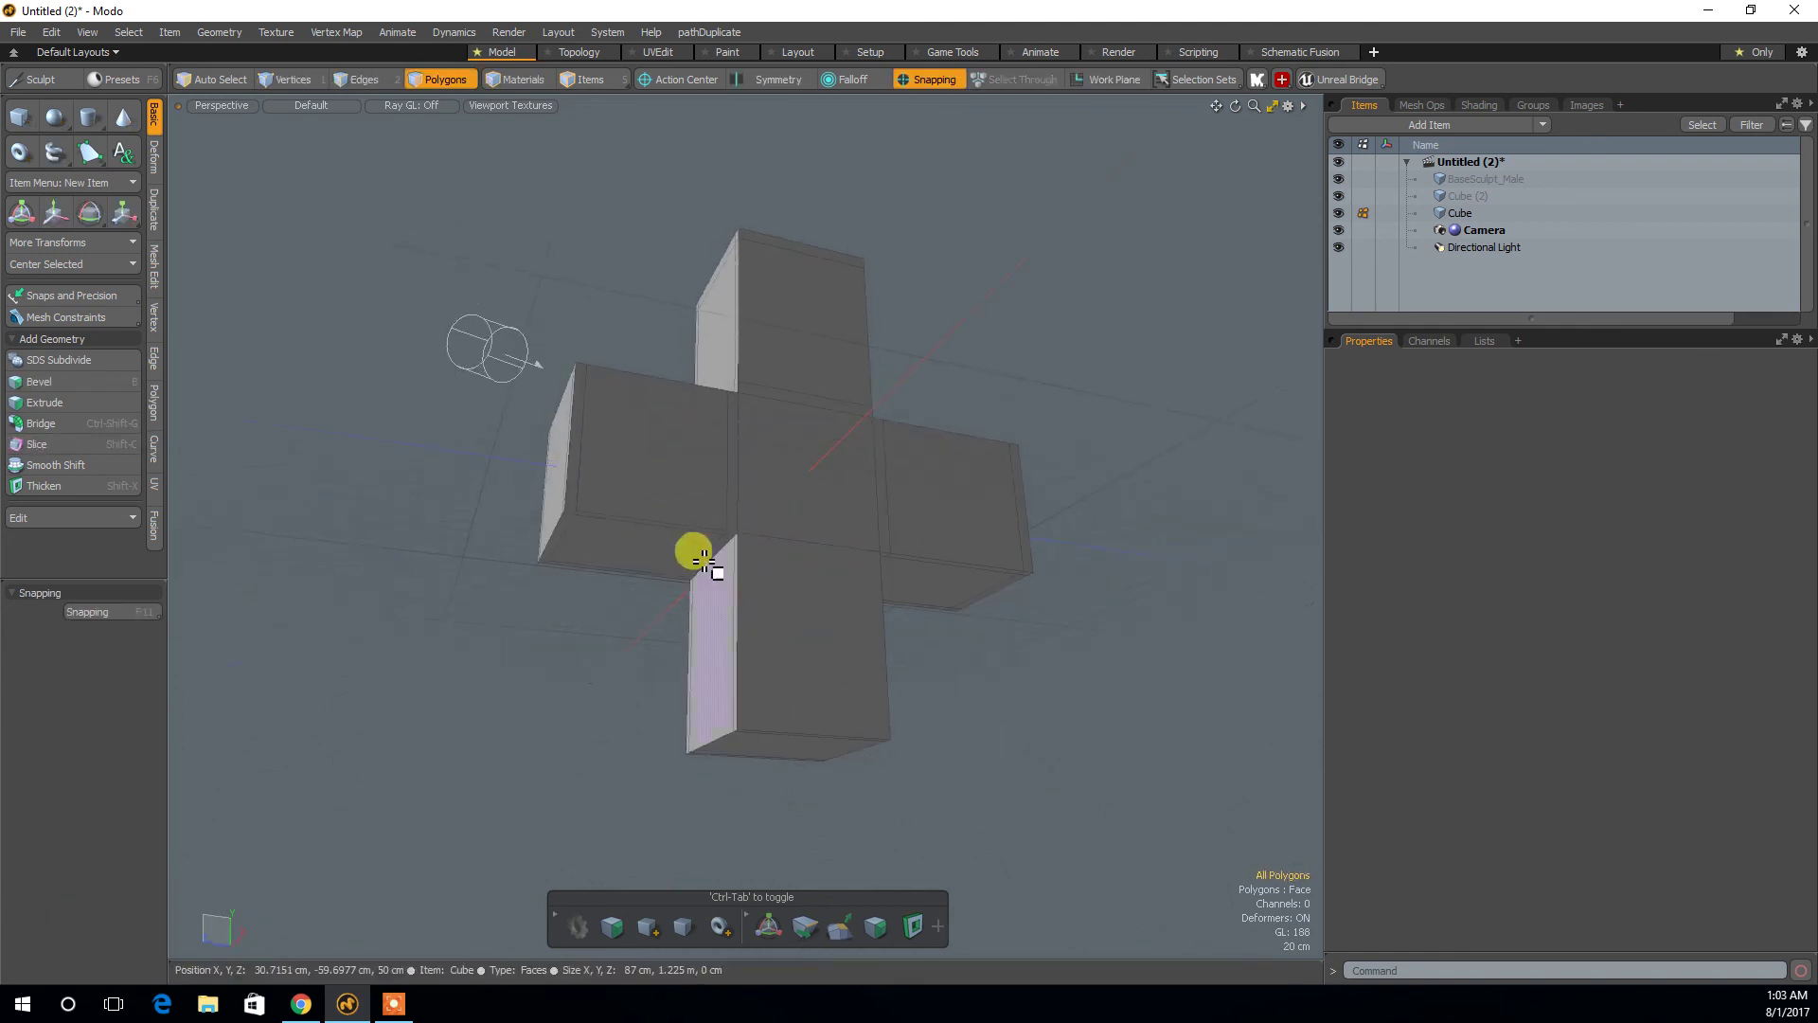
left_click(746, 474)
key("ctrl+z")
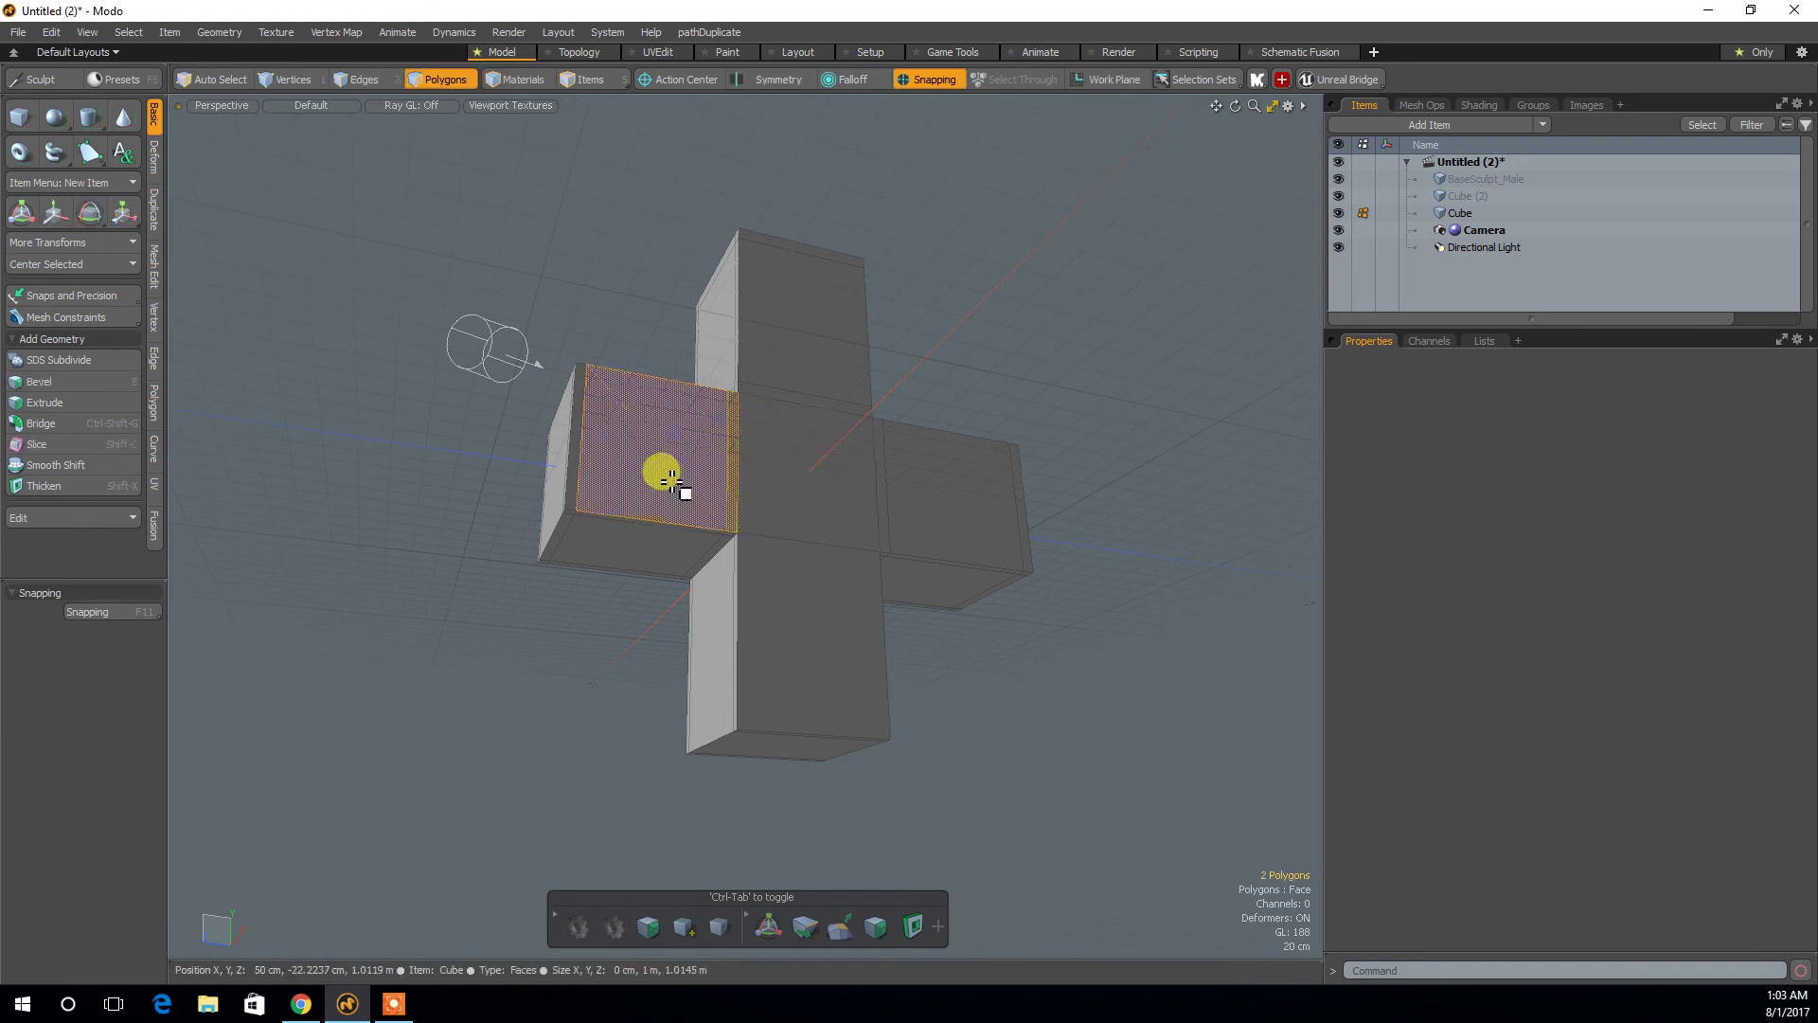
key("ctrl+z")
key("alt+c")
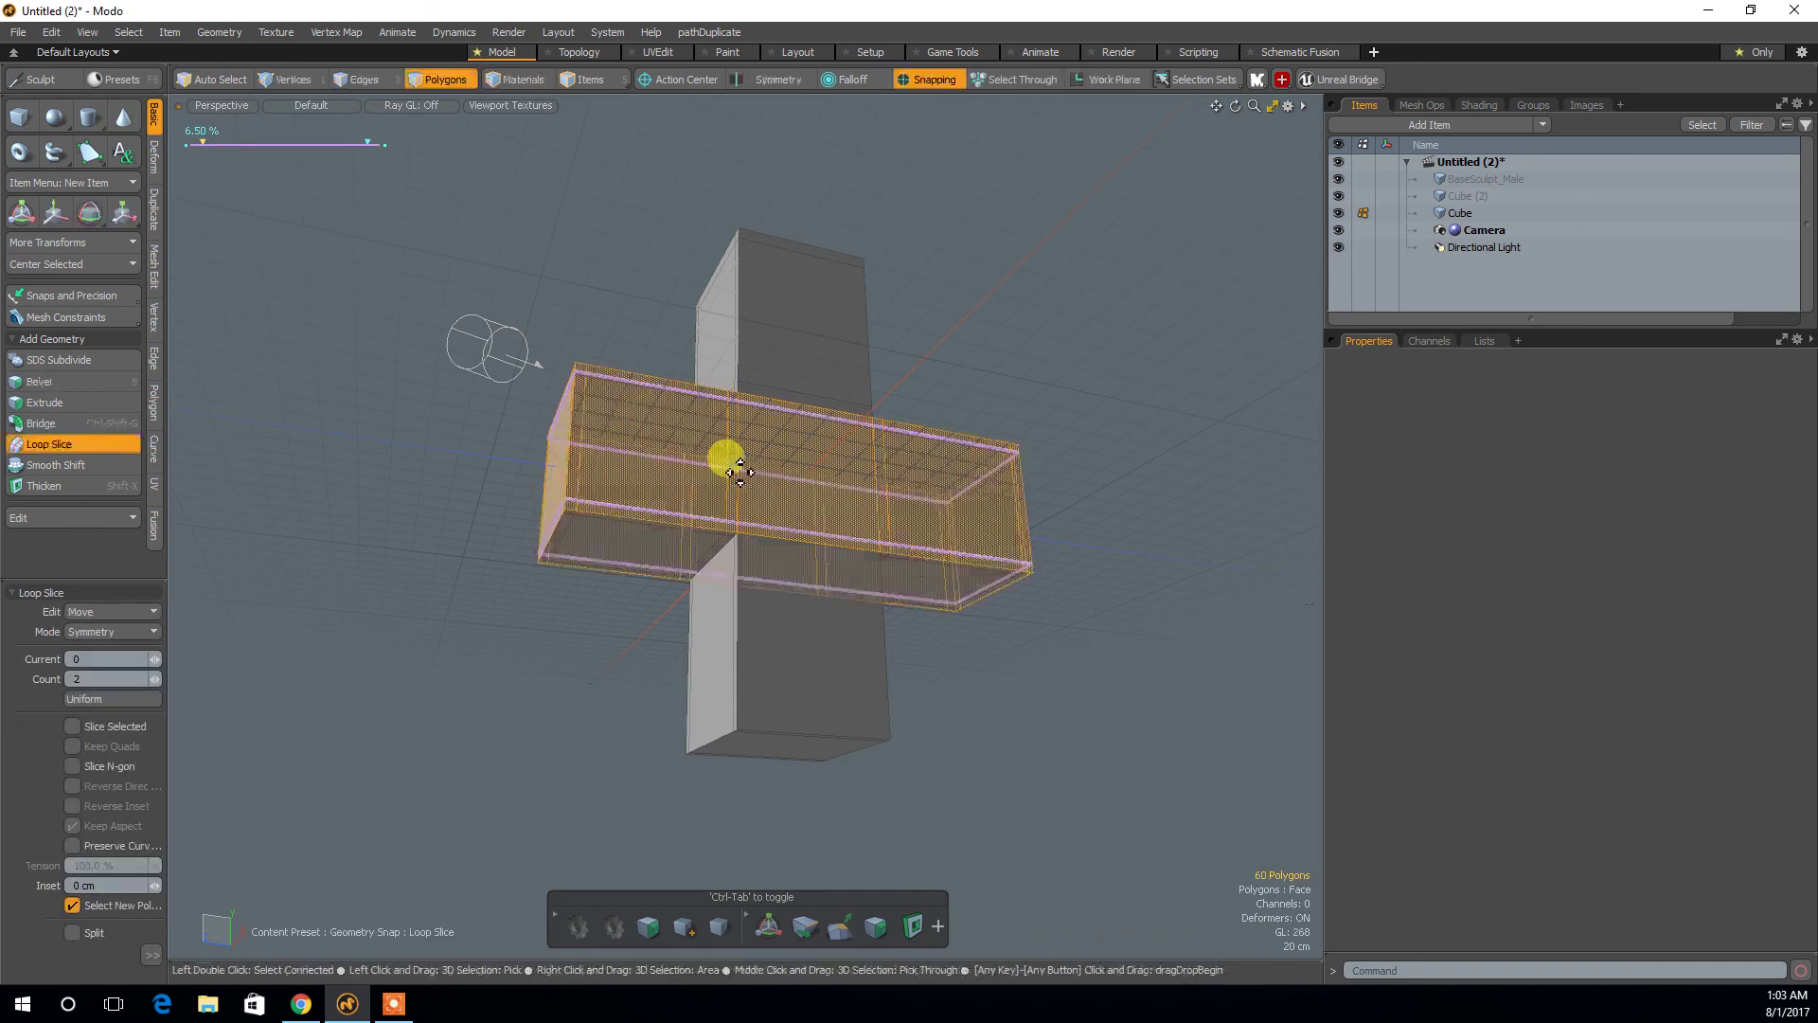
key("Escape")
key("Escape")
key("alt+c")
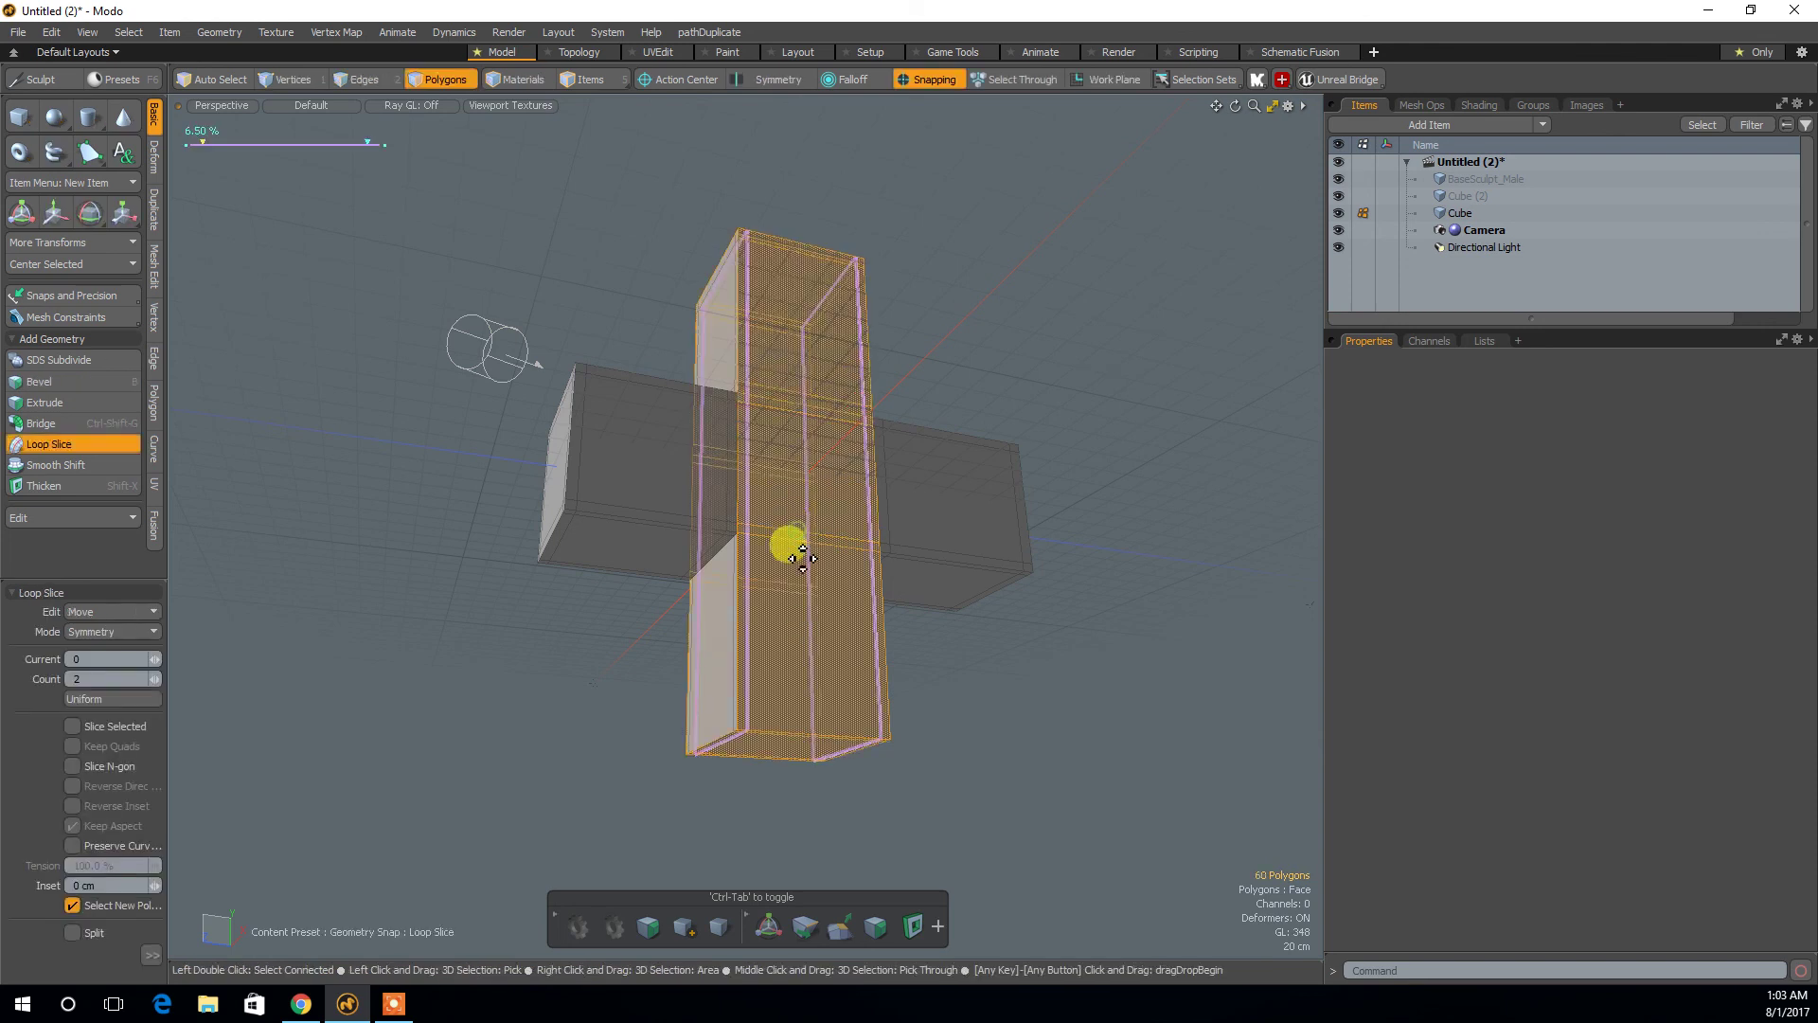
key("Escape")
key("Escape")
Loop-slice the lower arm crosswise near both of its ends.
left_click_drag(771, 598, 753, 609, "alt")
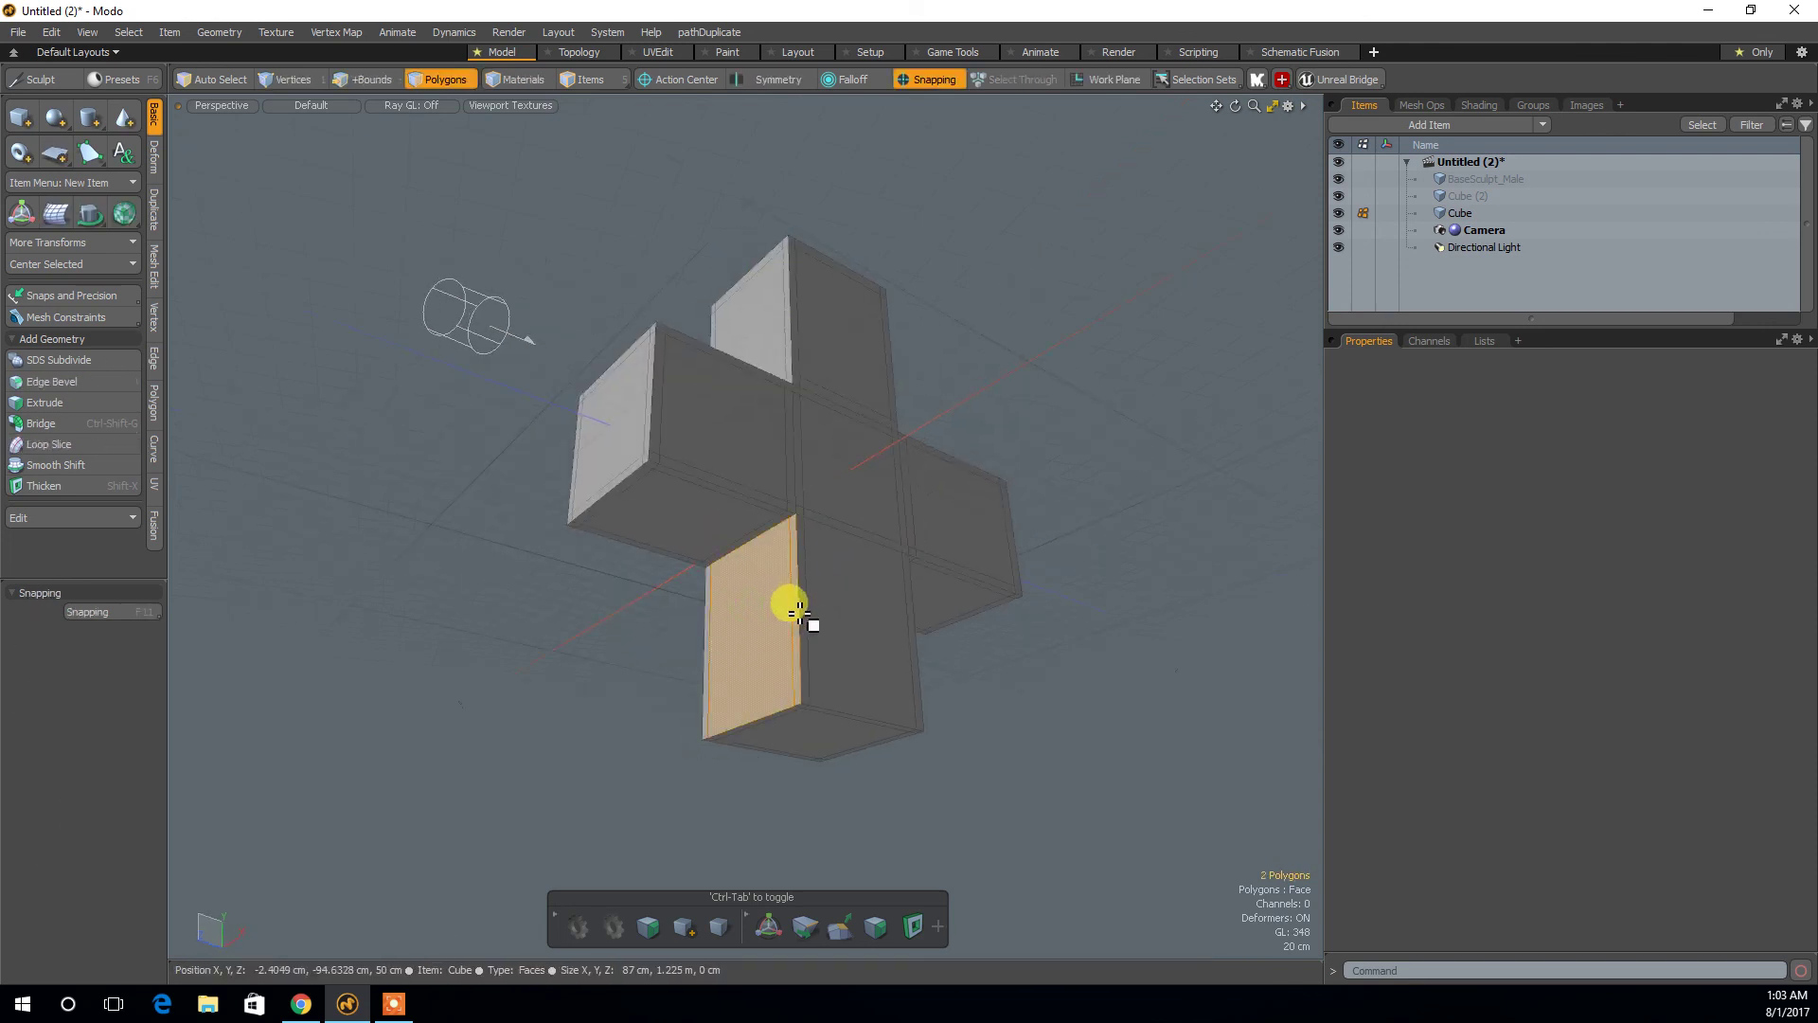
key("alt+c")
left_click(797, 611)
key("Escape")
key("Escape")
Turn on subdivision surfaces for the loop-sliced cross.
left_click_drag(860, 524, 828, 654, "alt")
key("Tab")
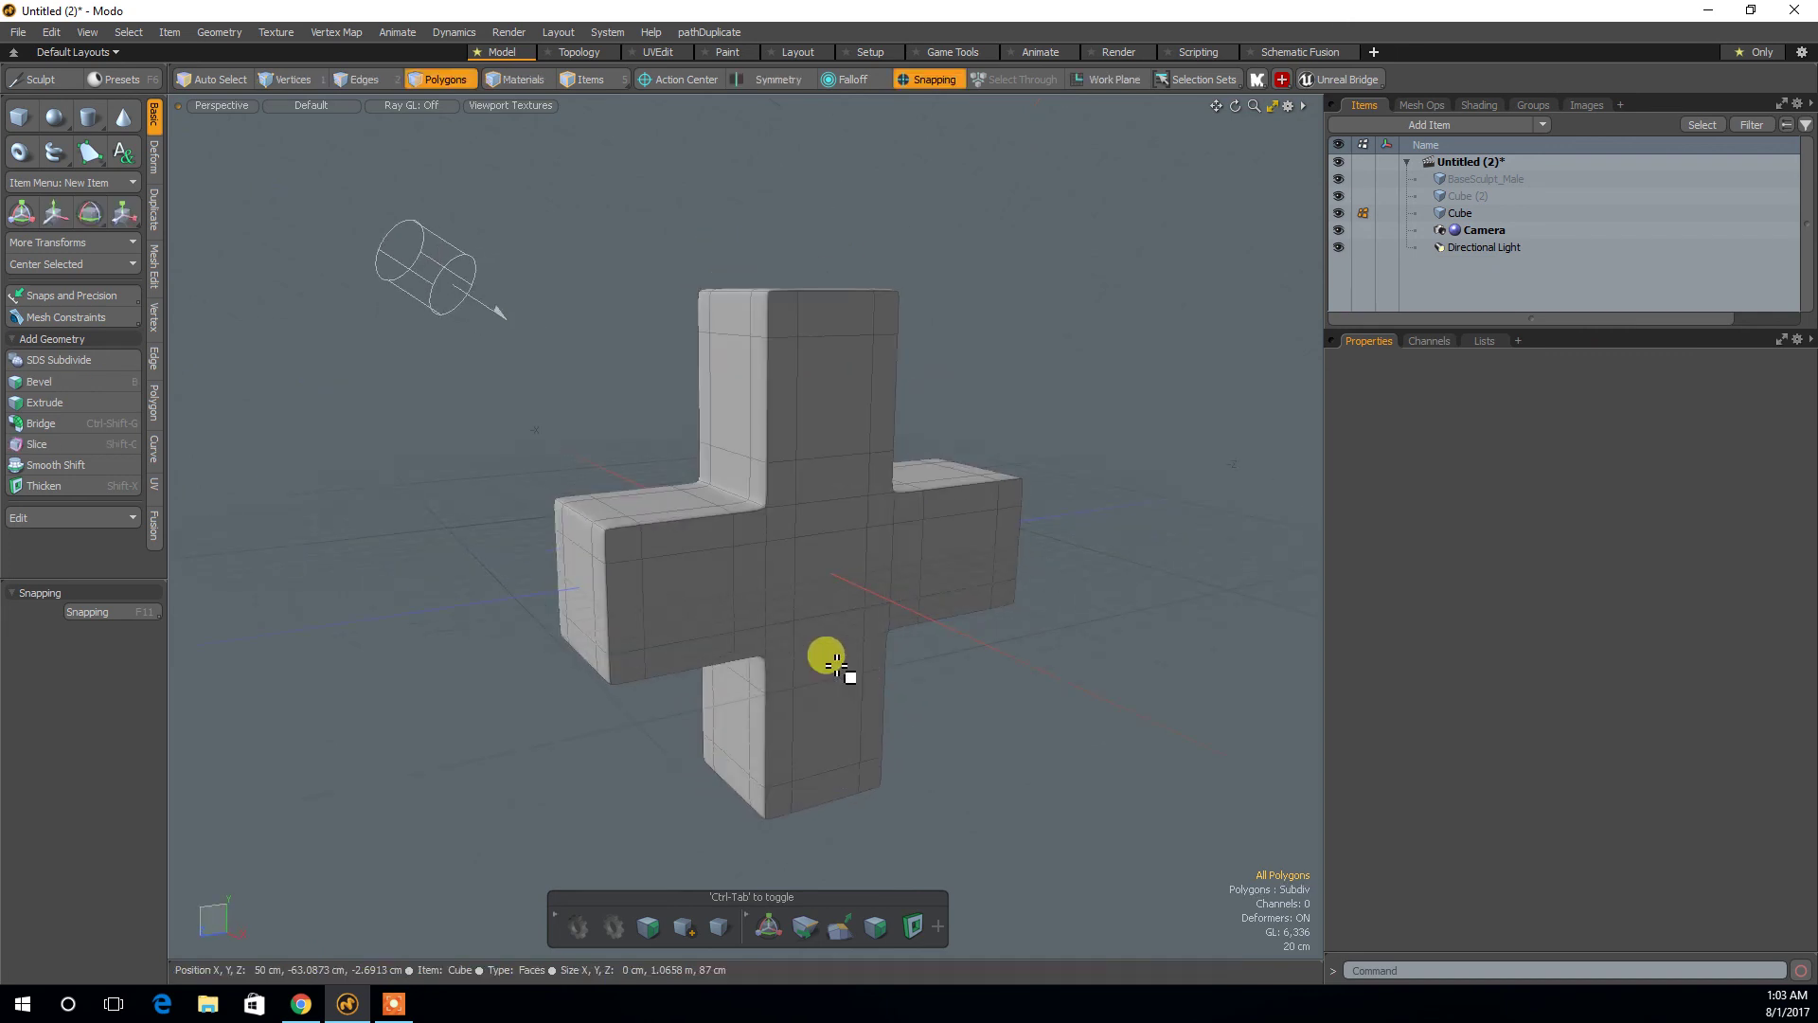
left_click_drag(913, 669, 962, 763, "alt")
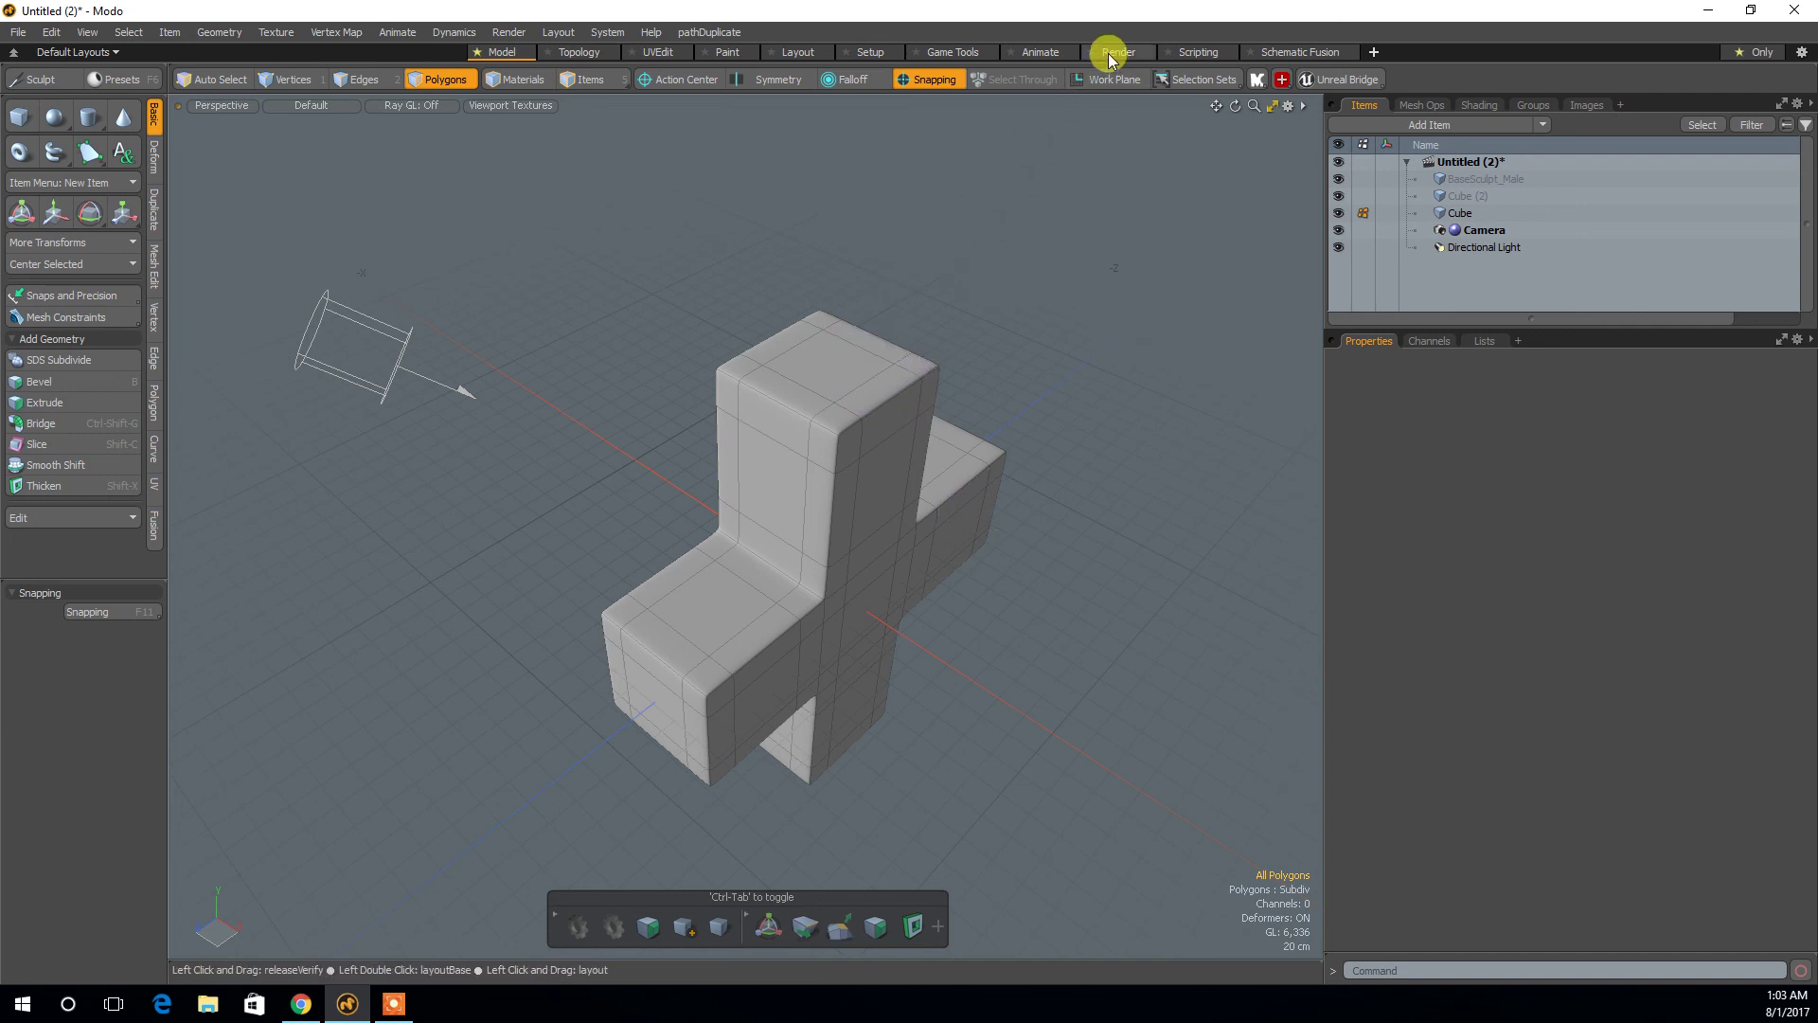
Check the whole subdivided cross in the Render layout's preview and return to the Model layout.
left_click(1113, 52)
left_click(587, 287)
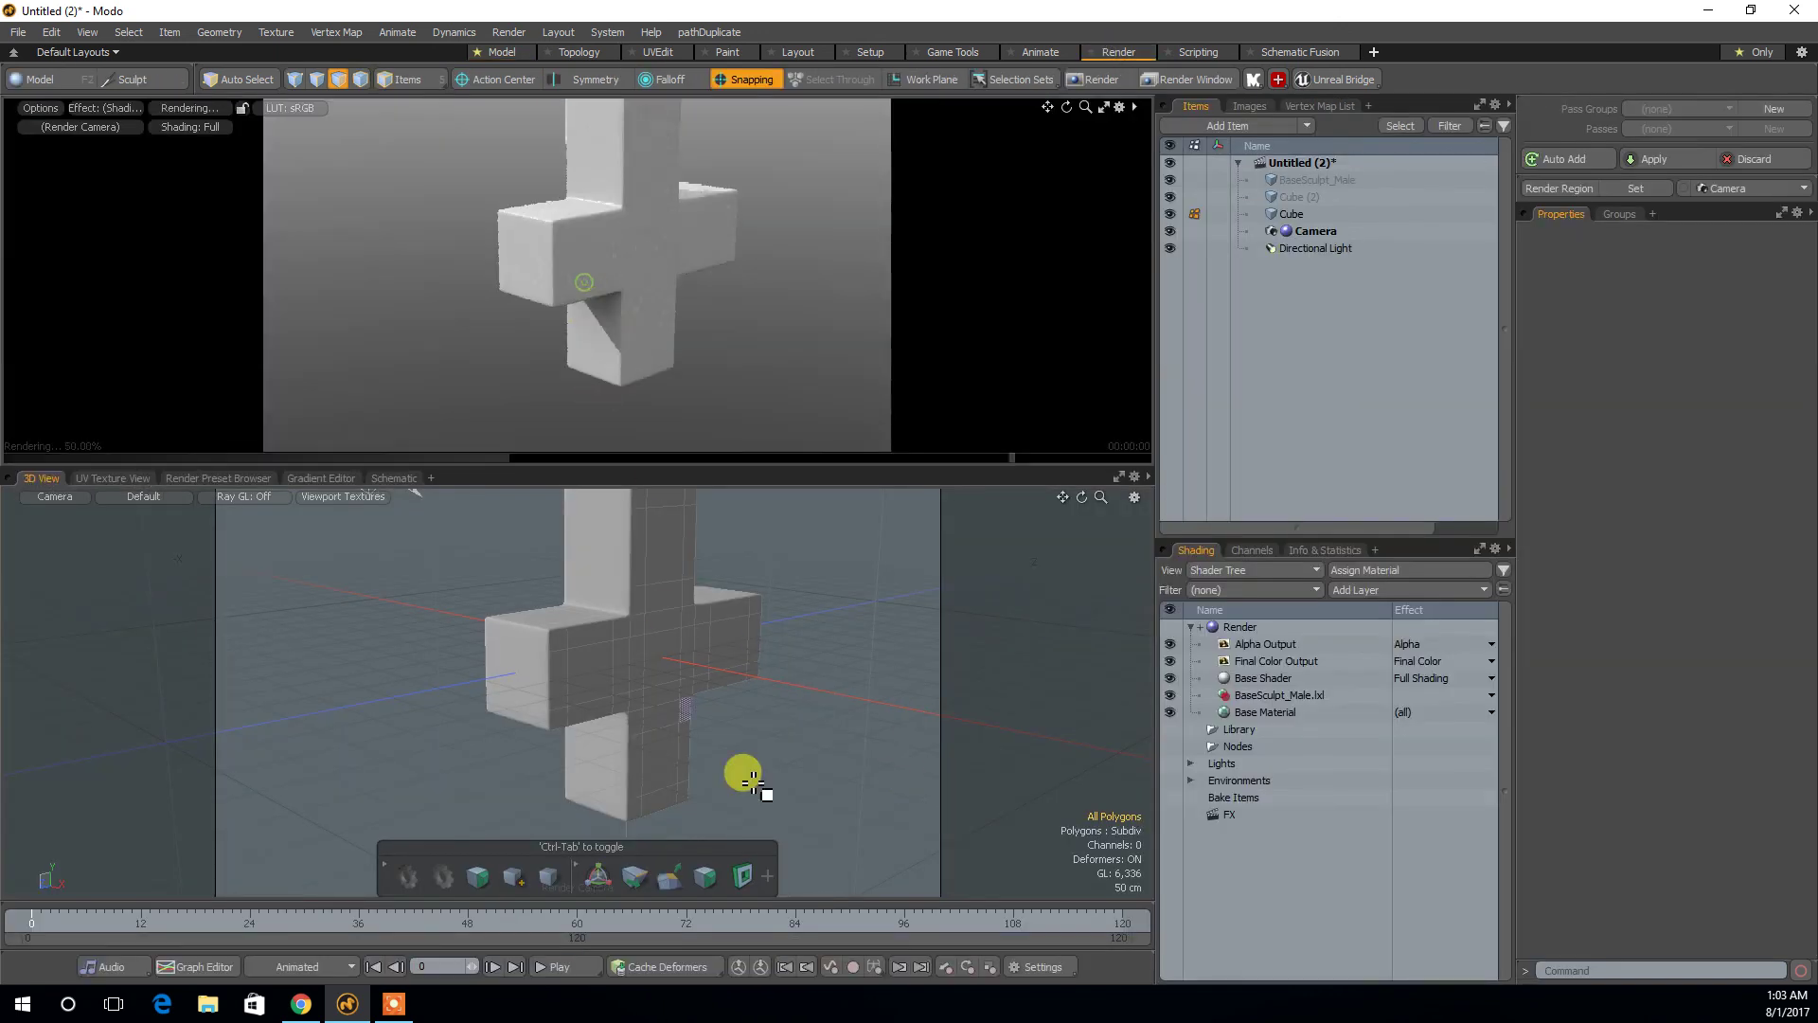
left_click_drag(841, 699, 744, 666, "alt")
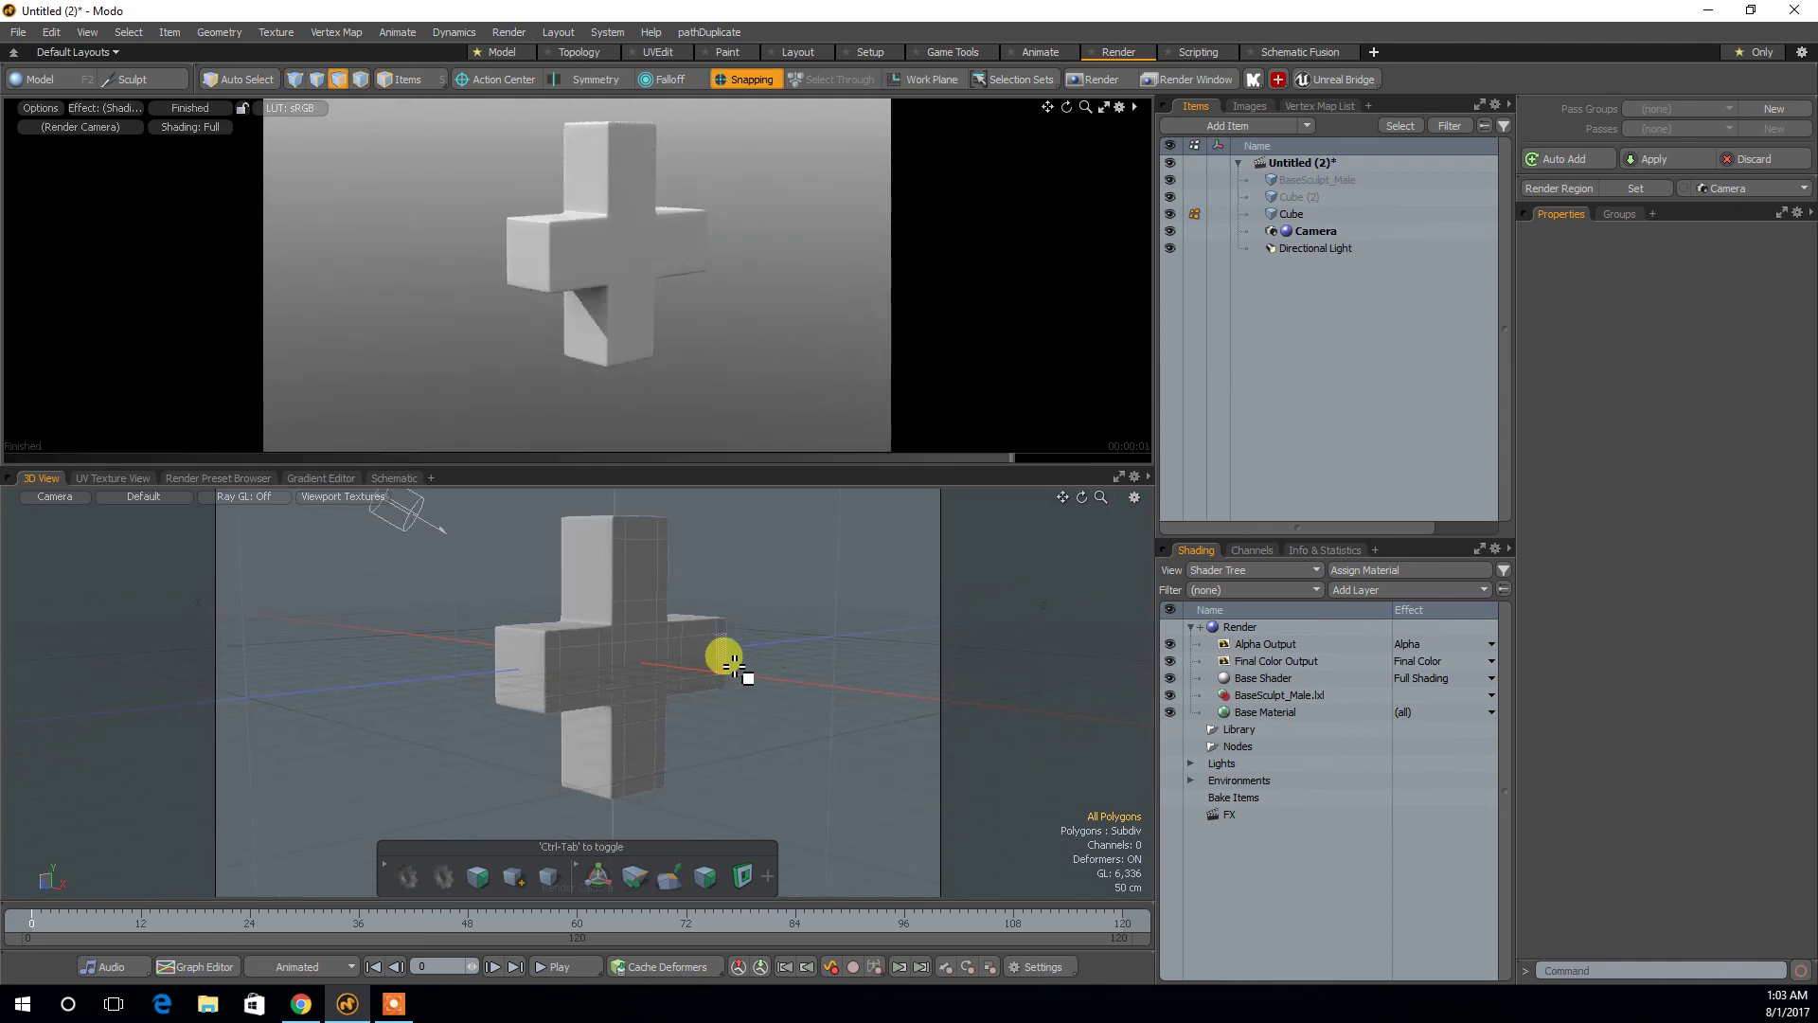
left_click(494, 50)
Undo the subdivision and all the loop slices on the cross.
left_click_drag(776, 446, 652, 374, "alt")
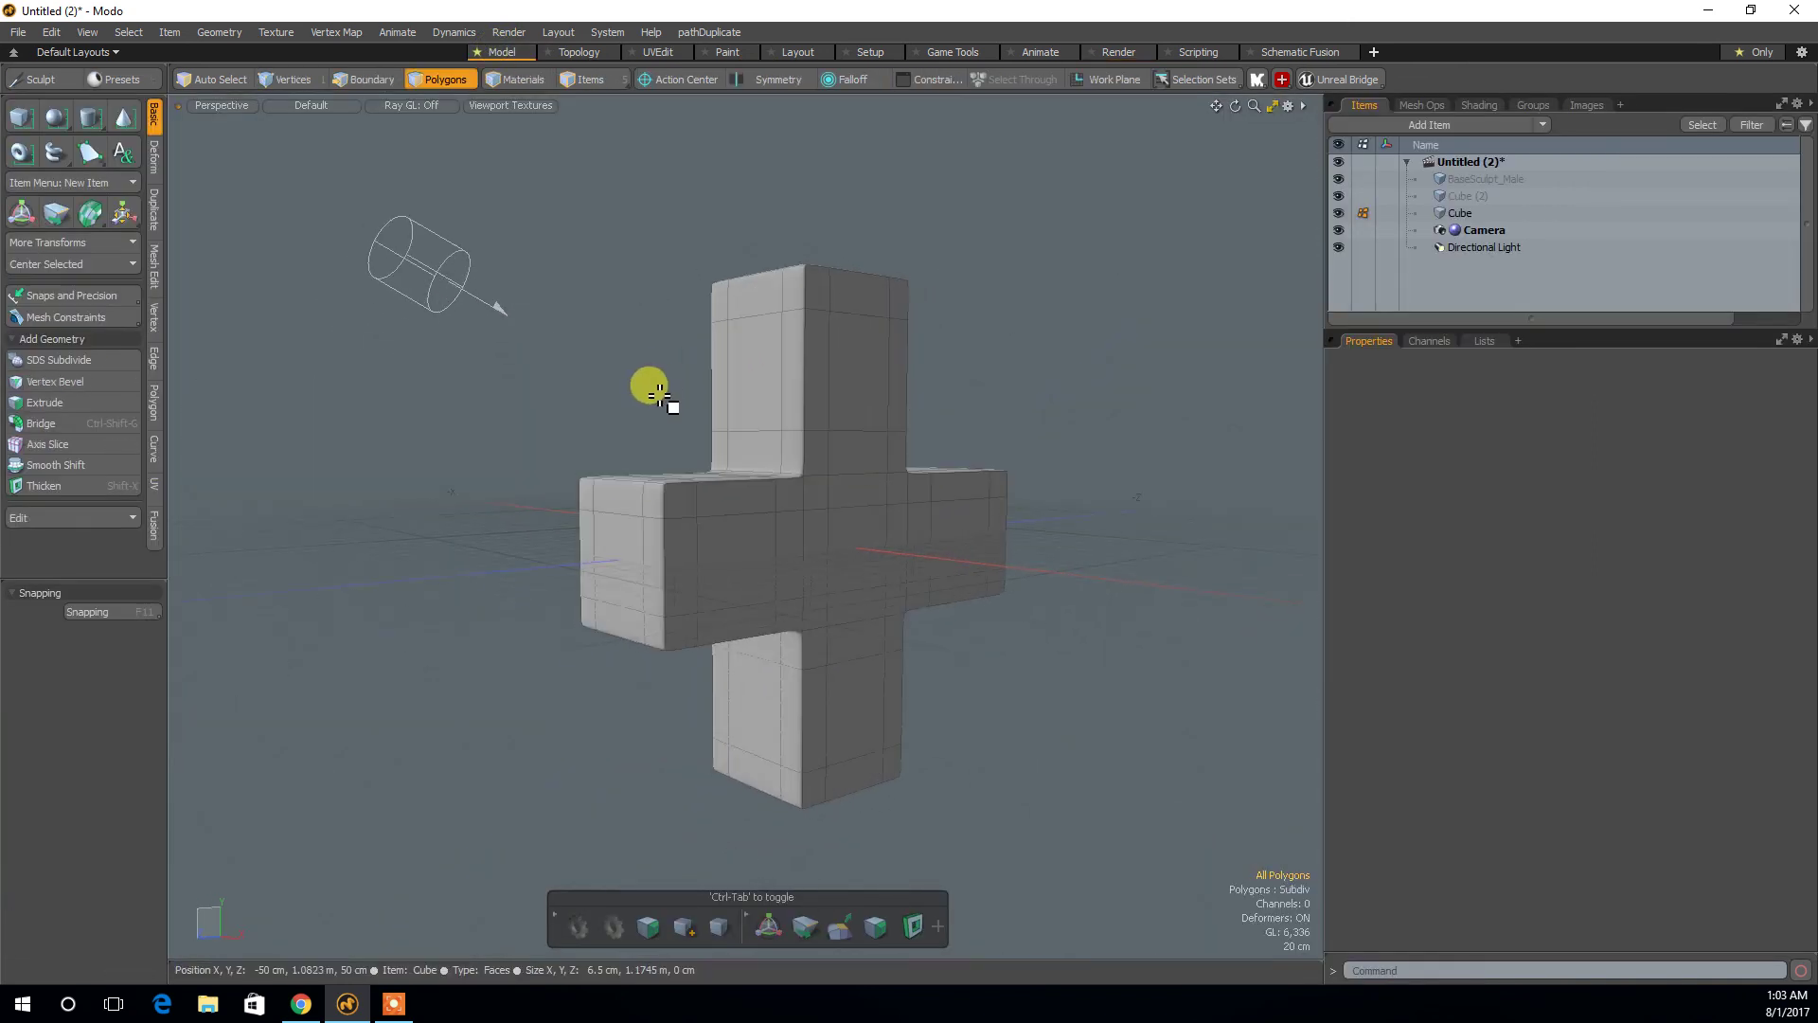
key("ctrl+z")
key("ctrl+z")
key("ctrl+z")
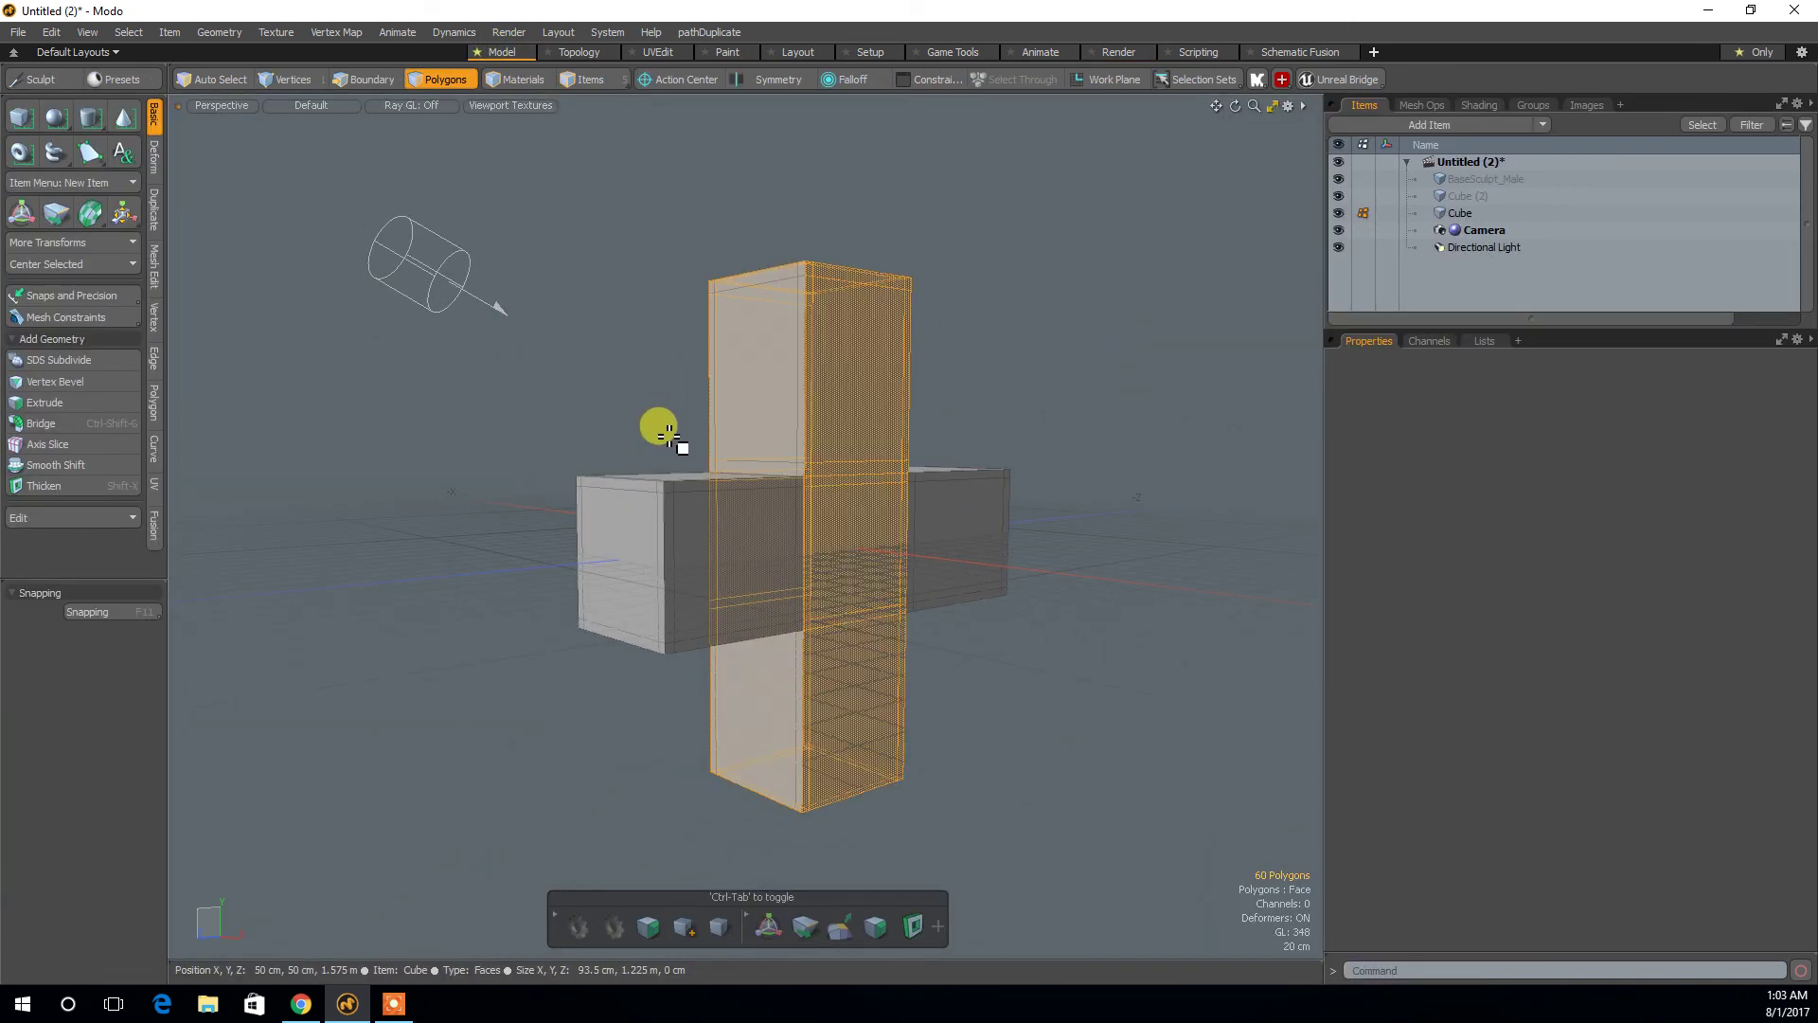
key("ctrl+z")
key("ctrl+z")
key("ctrl+z")
key("ctrl+z")
key("ctrl+z")
key("ctrl+z")
key("ctrl+z")
key("ctrl+z")
key("ctrl+z")
key("ctrl+z")
key("ctrl+z")
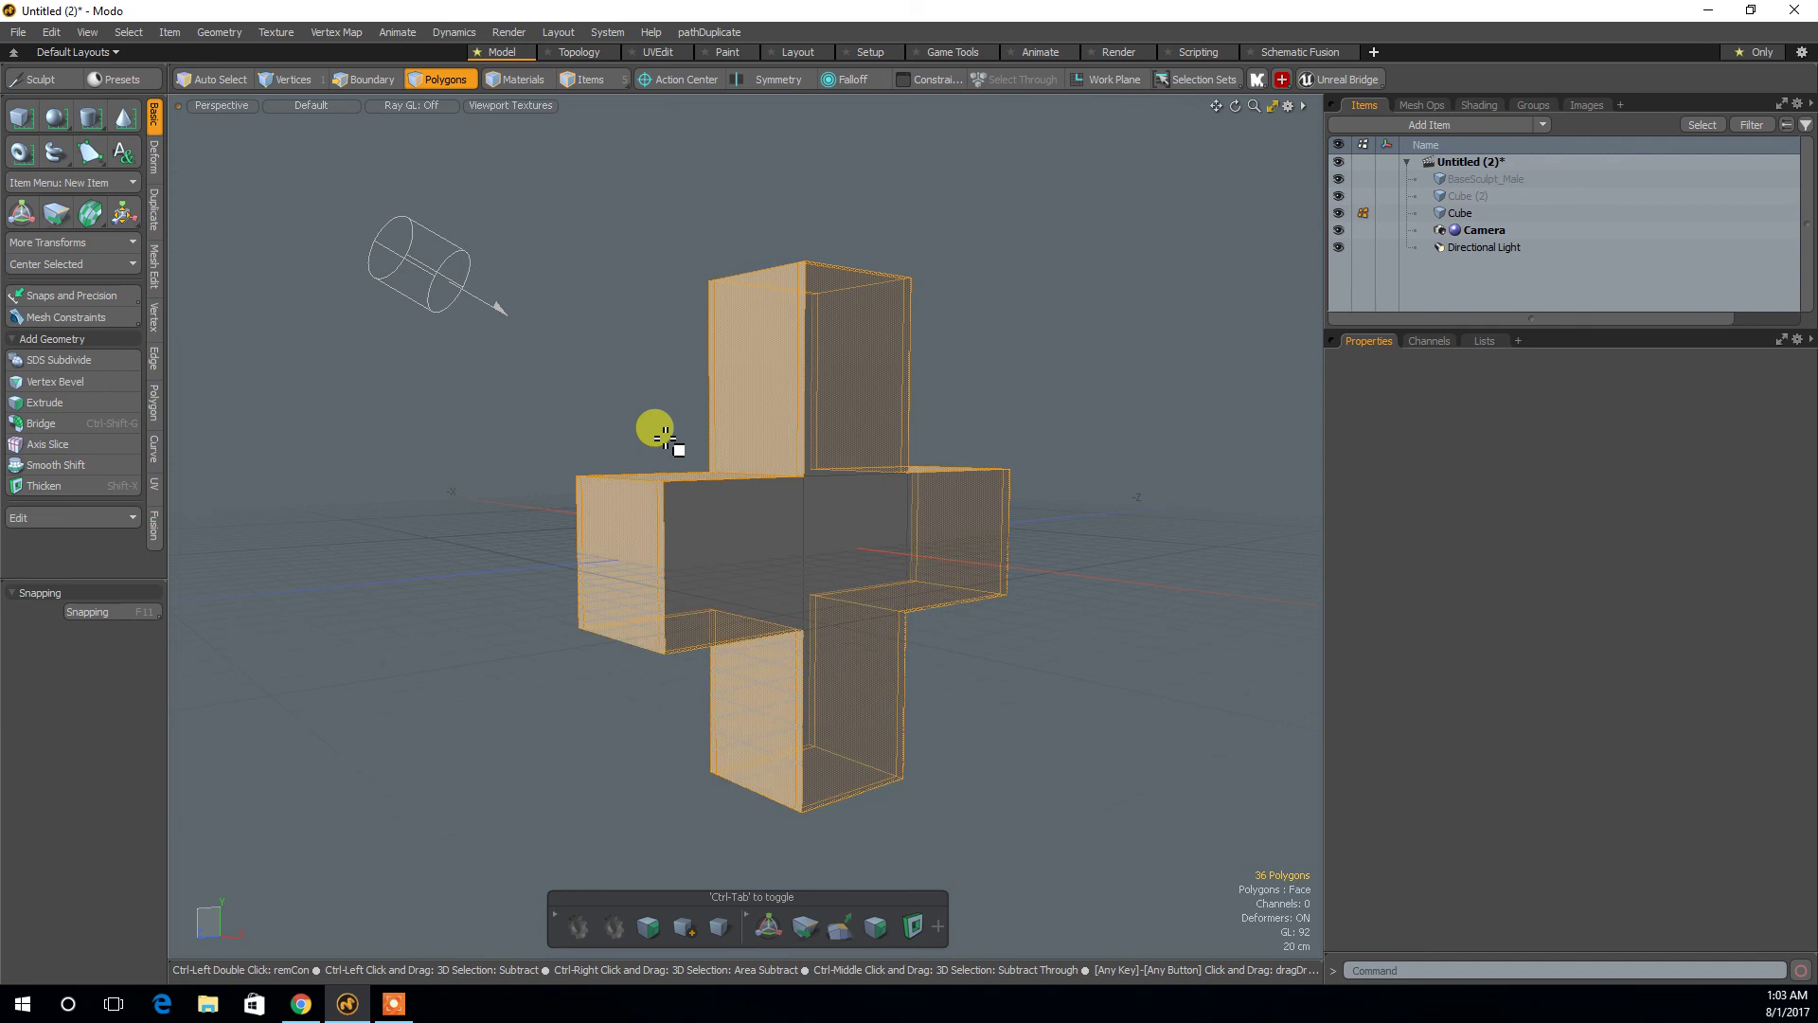
left_click_drag(609, 458, 698, 485, "alt")
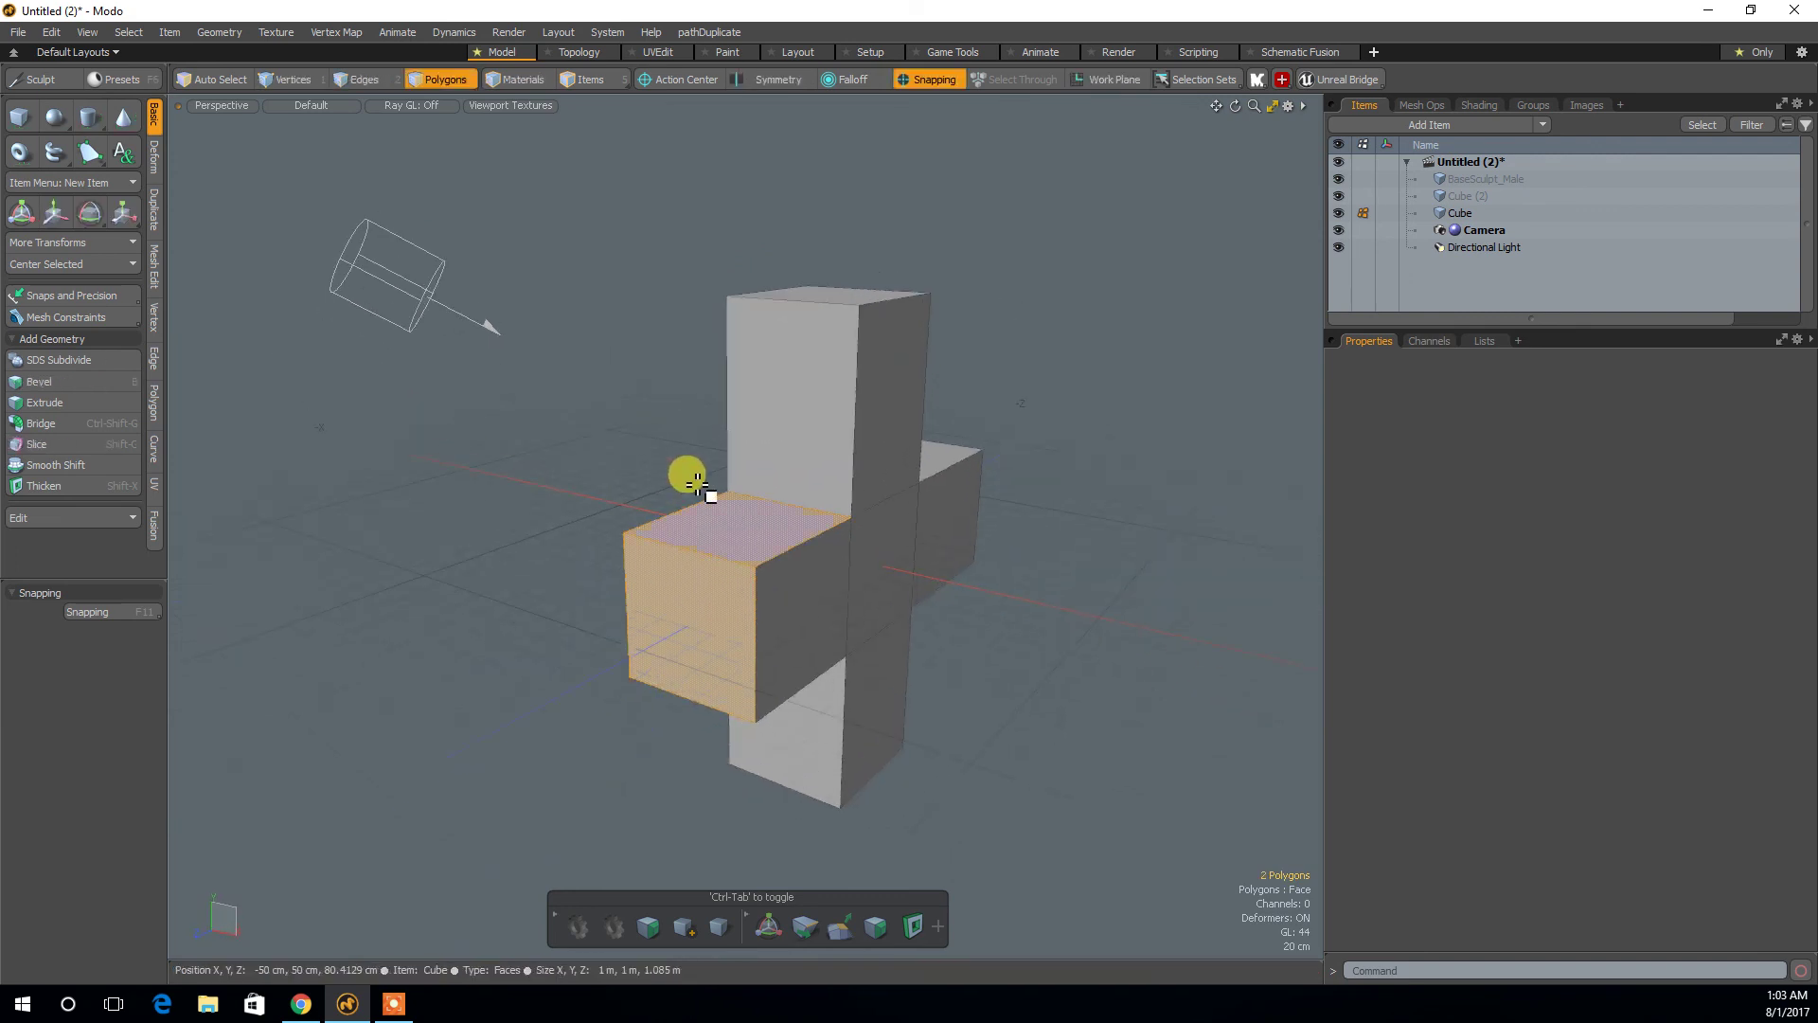
Select all connected polygons of the cross and delete them.
left_click_drag(730, 418, 938, 508, "alt")
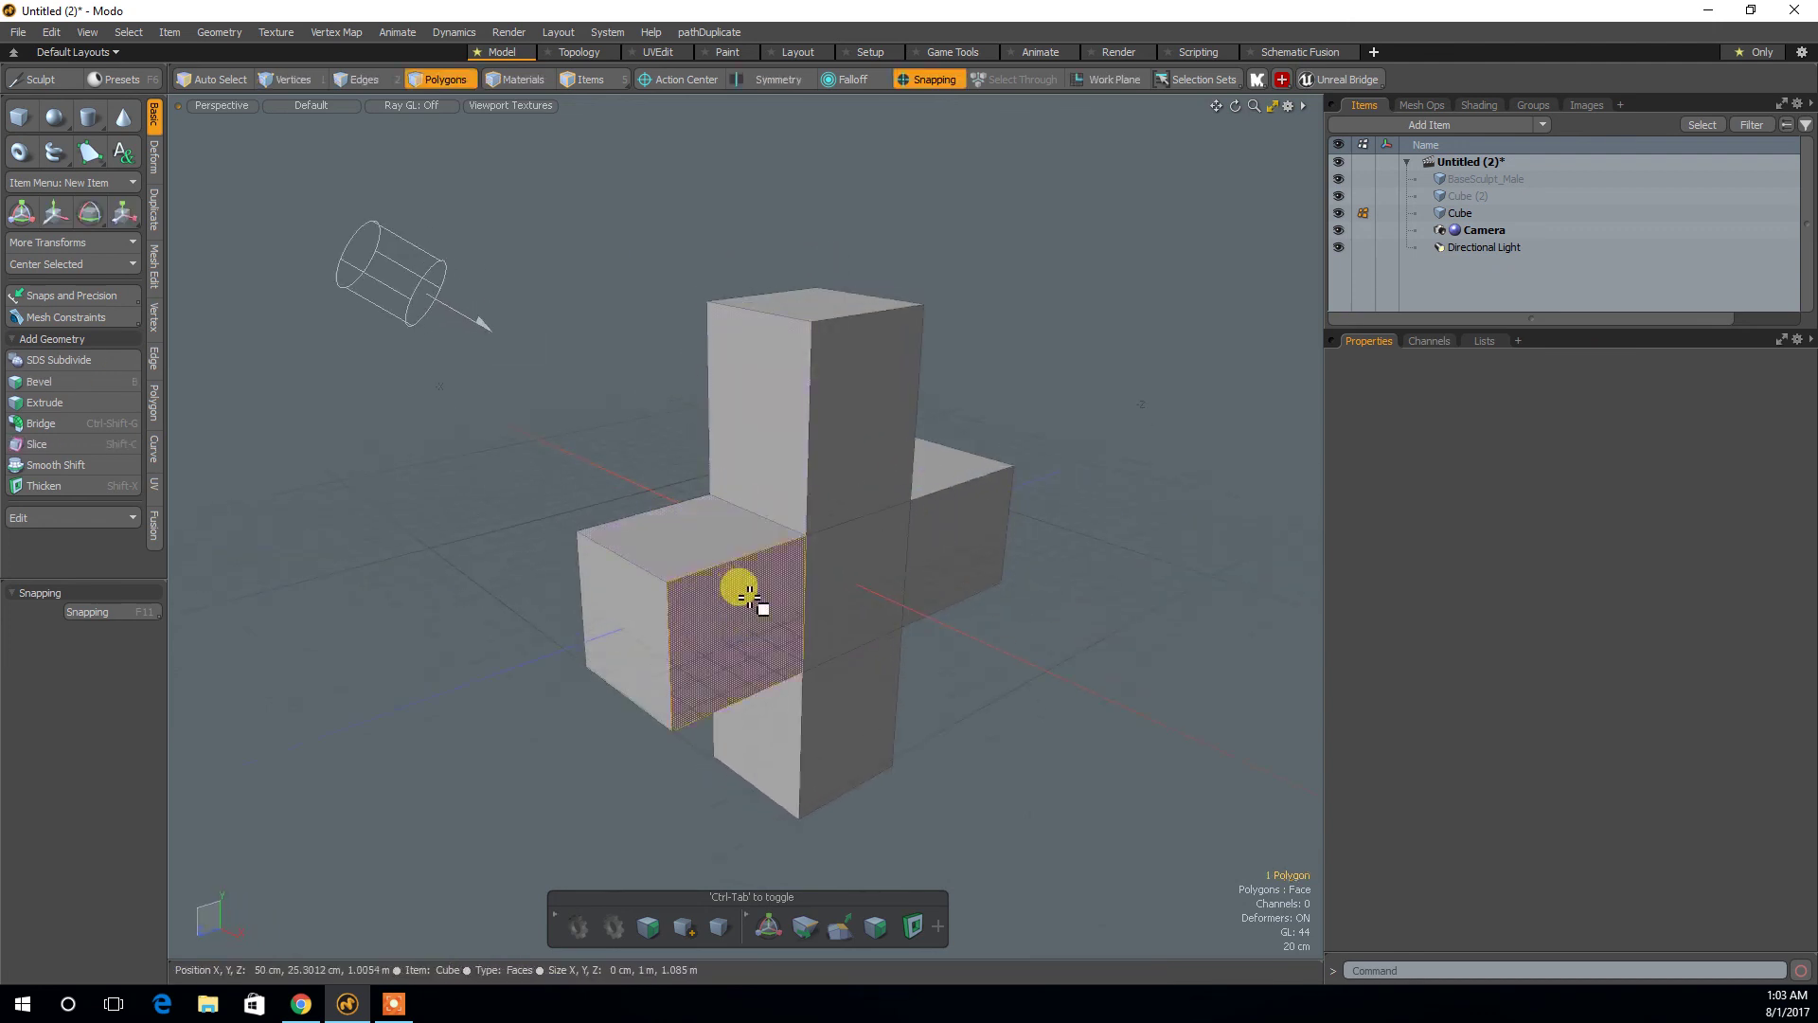
double_click(748, 596)
key("Delete")
left_click_drag(534, 549, 560, 577, "alt")
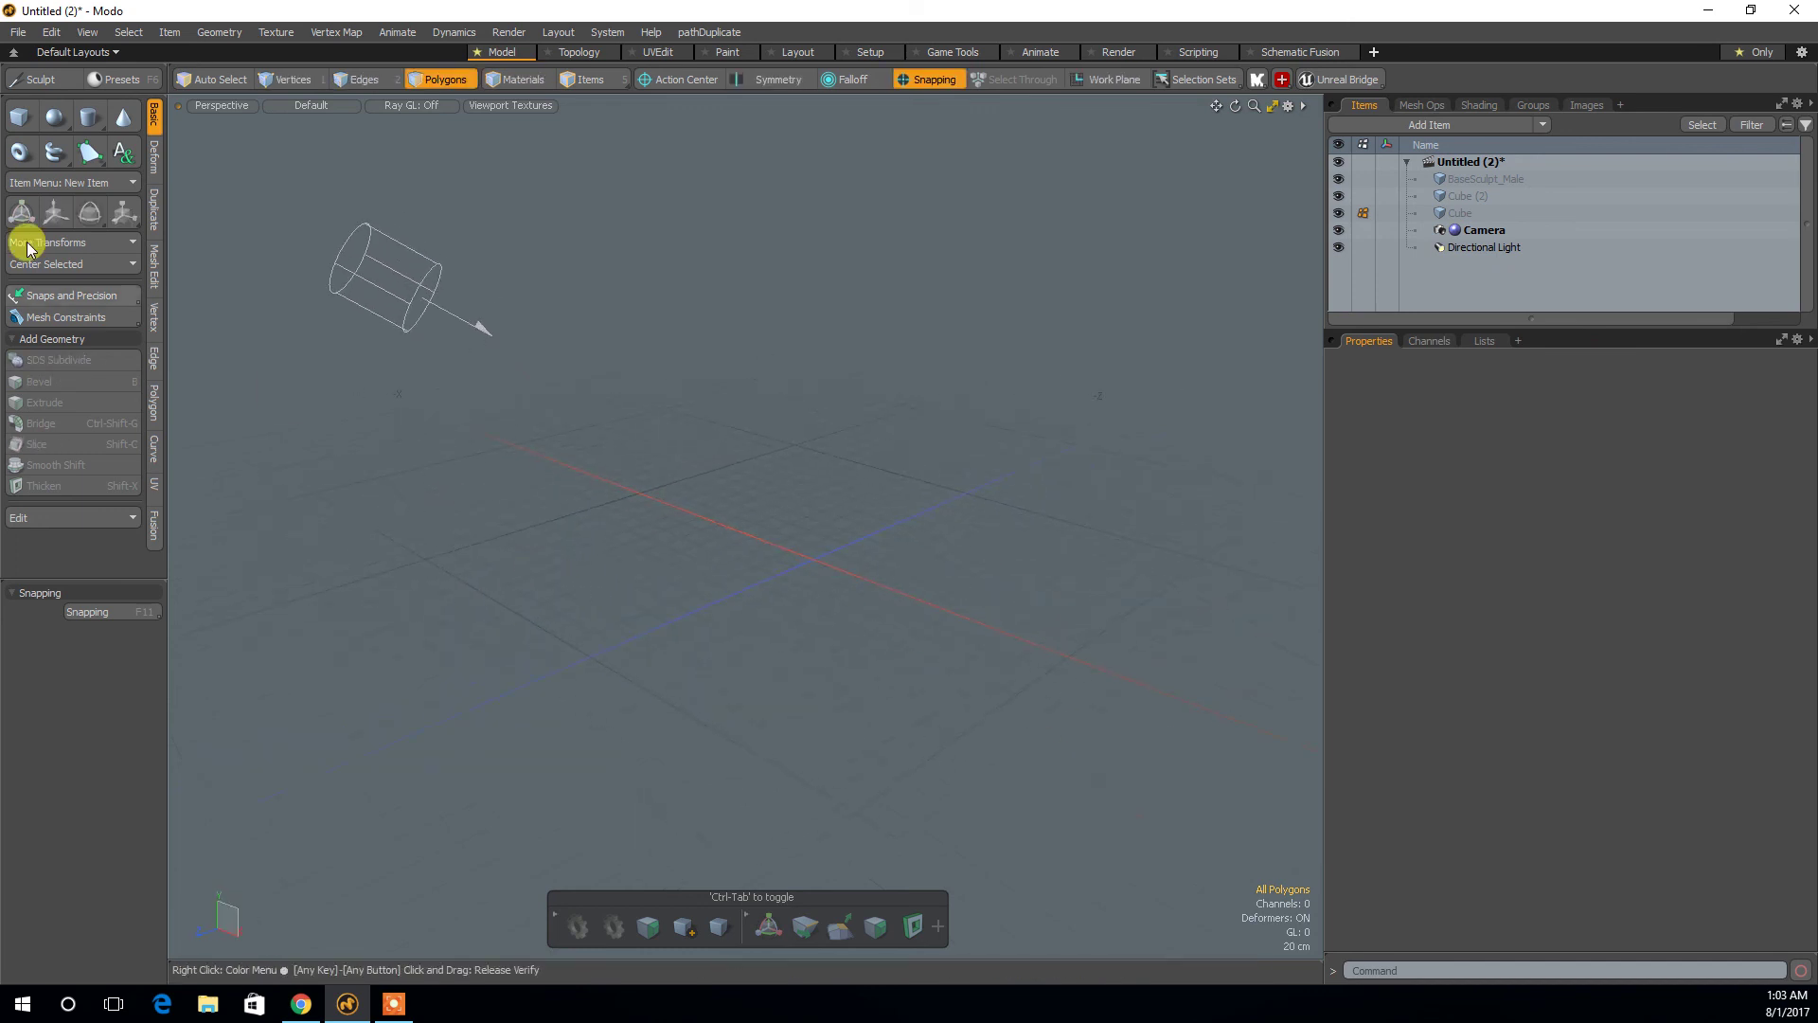
Add a new unit cube at the origin as a separate mesh item.
left_click(29, 123)
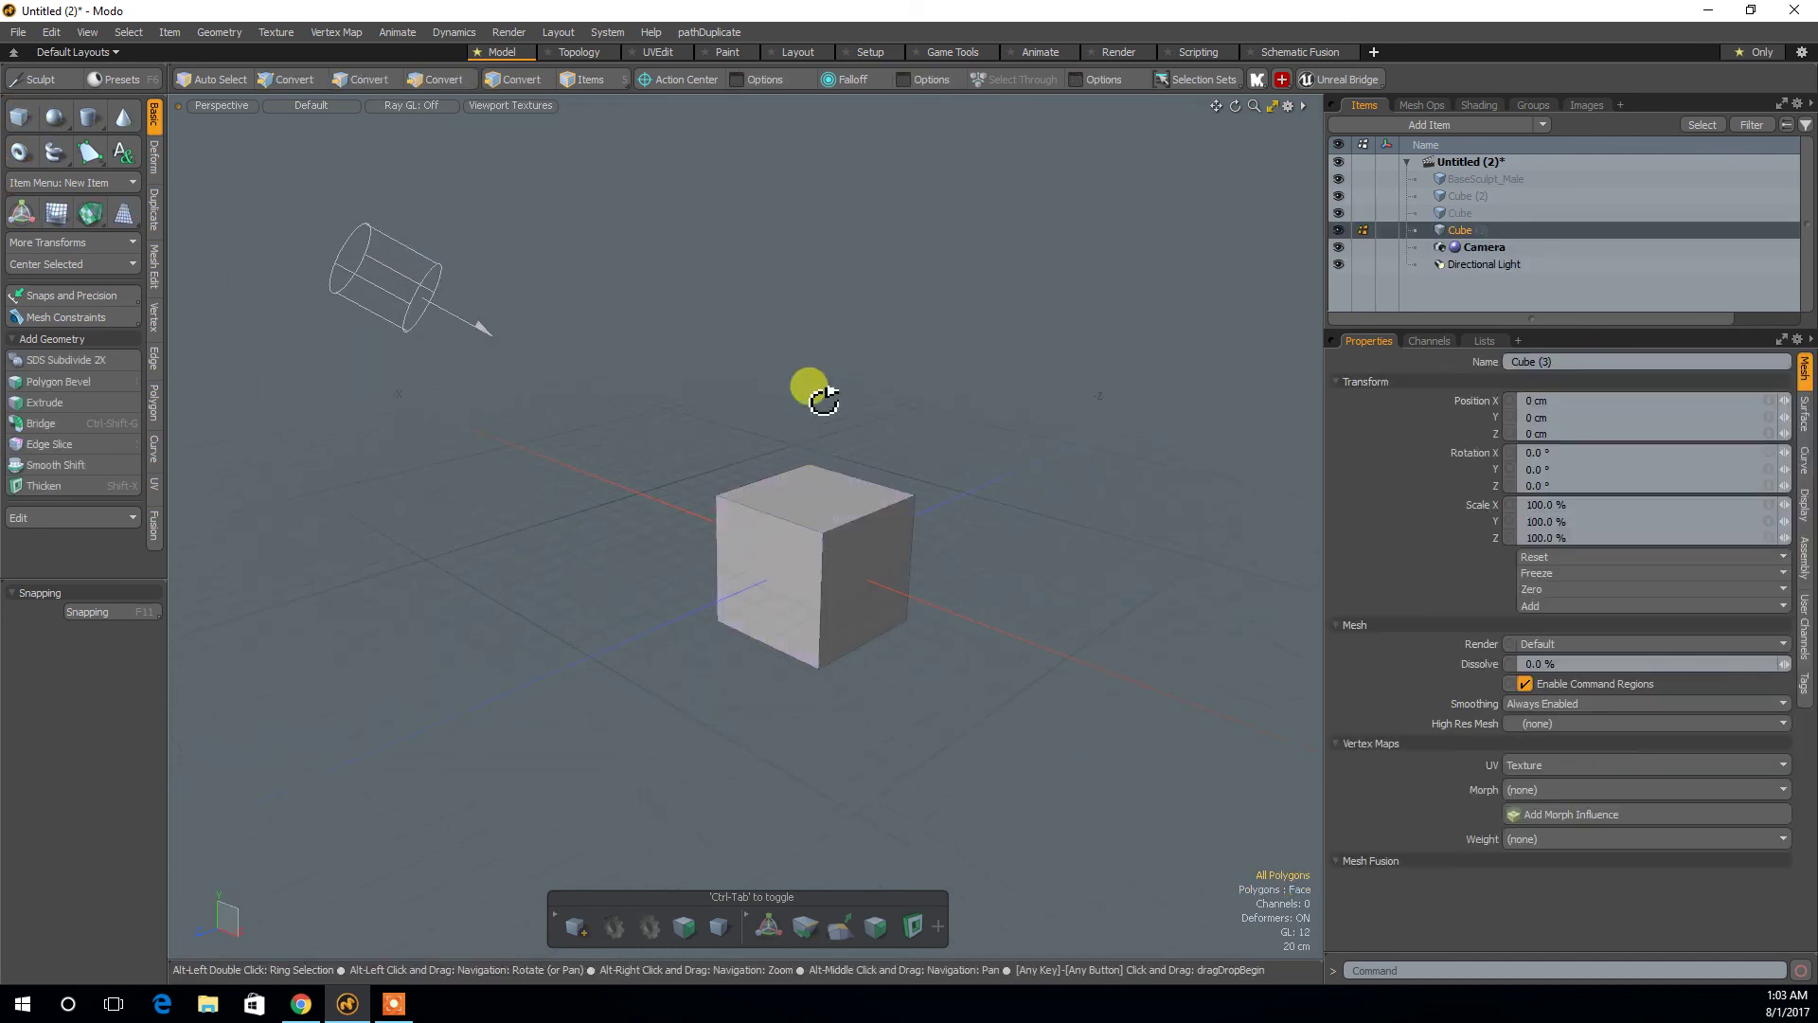
left_click_drag(820, 394, 824, 423, "alt")
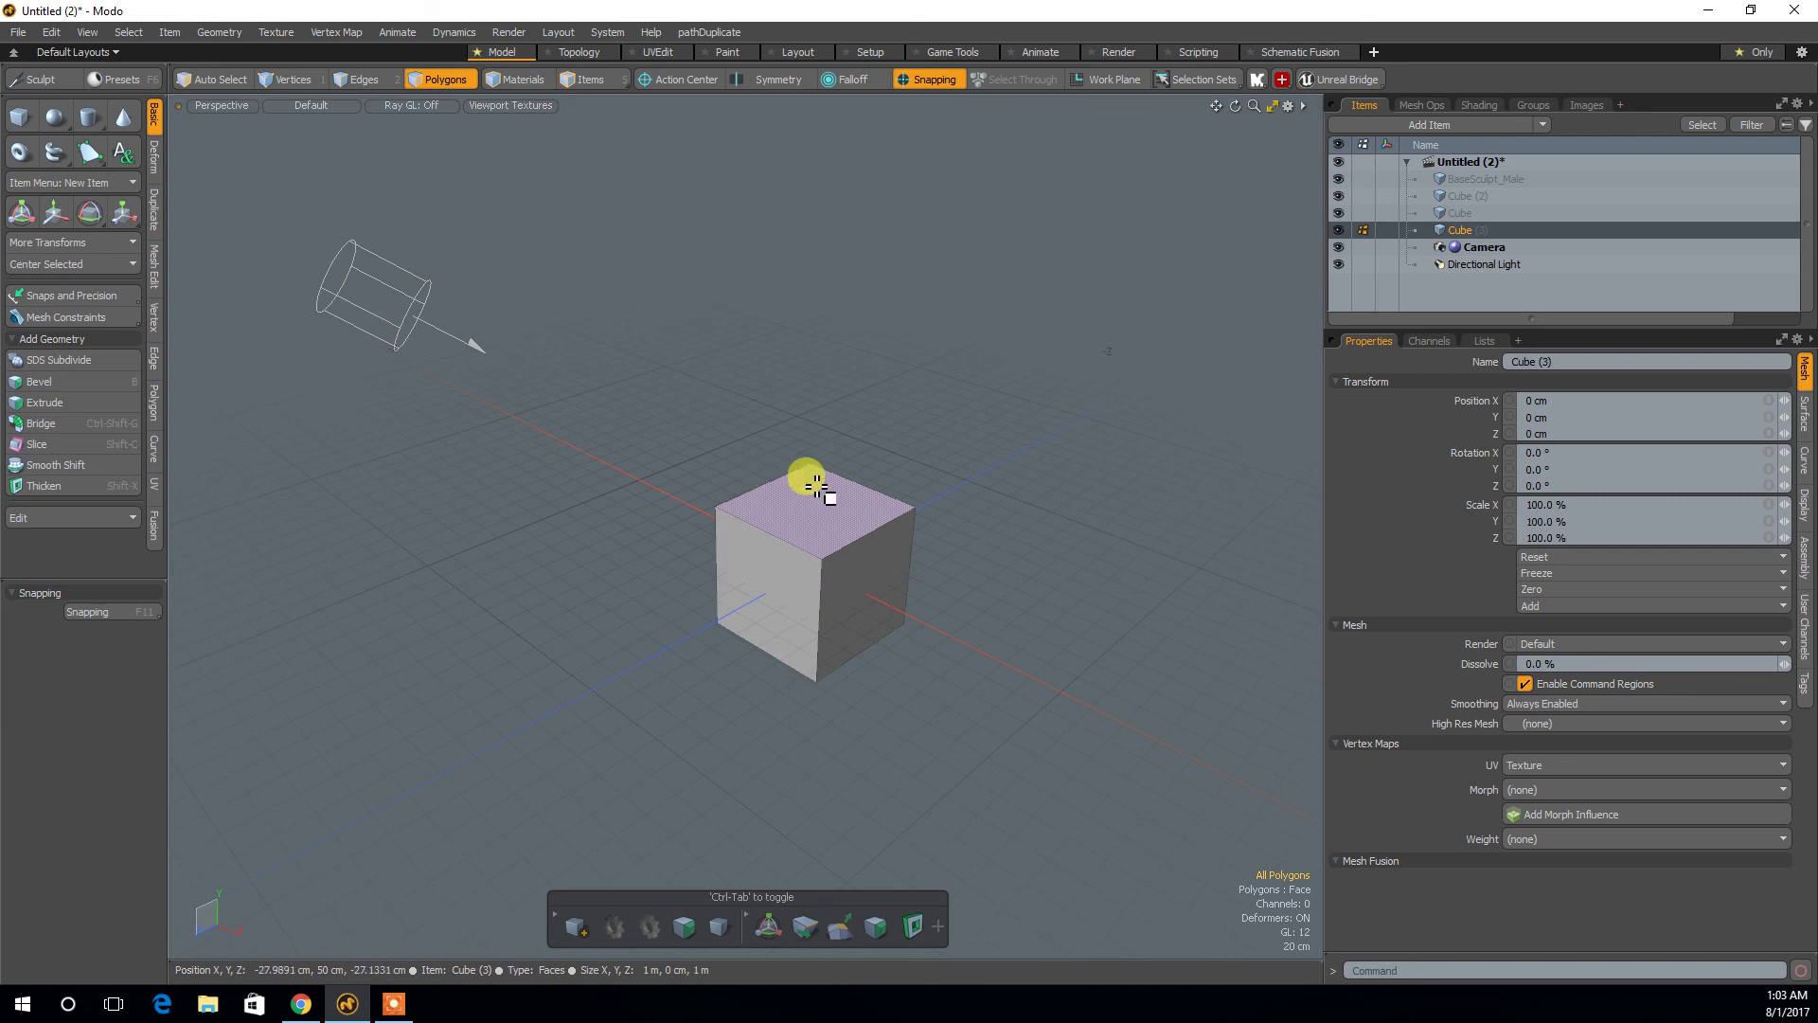
left_click_drag(986, 394, 945, 381, "alt")
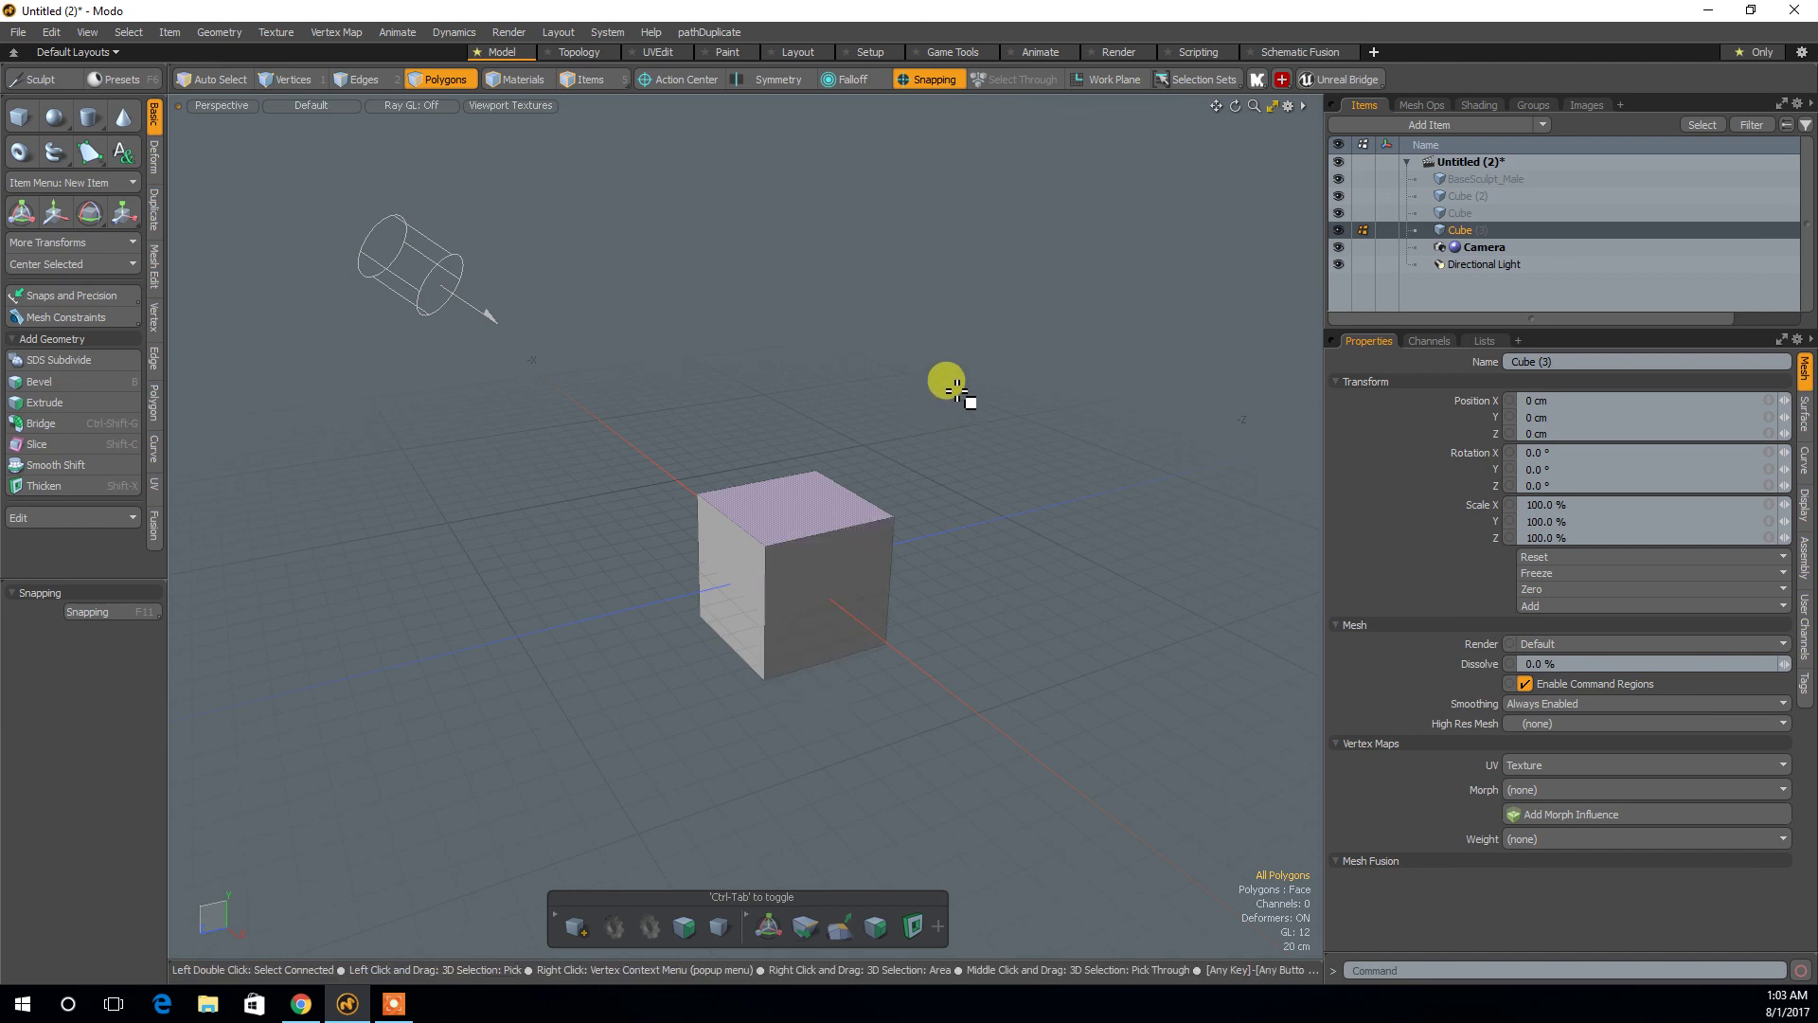
key("Right")
left_click(991, 360)
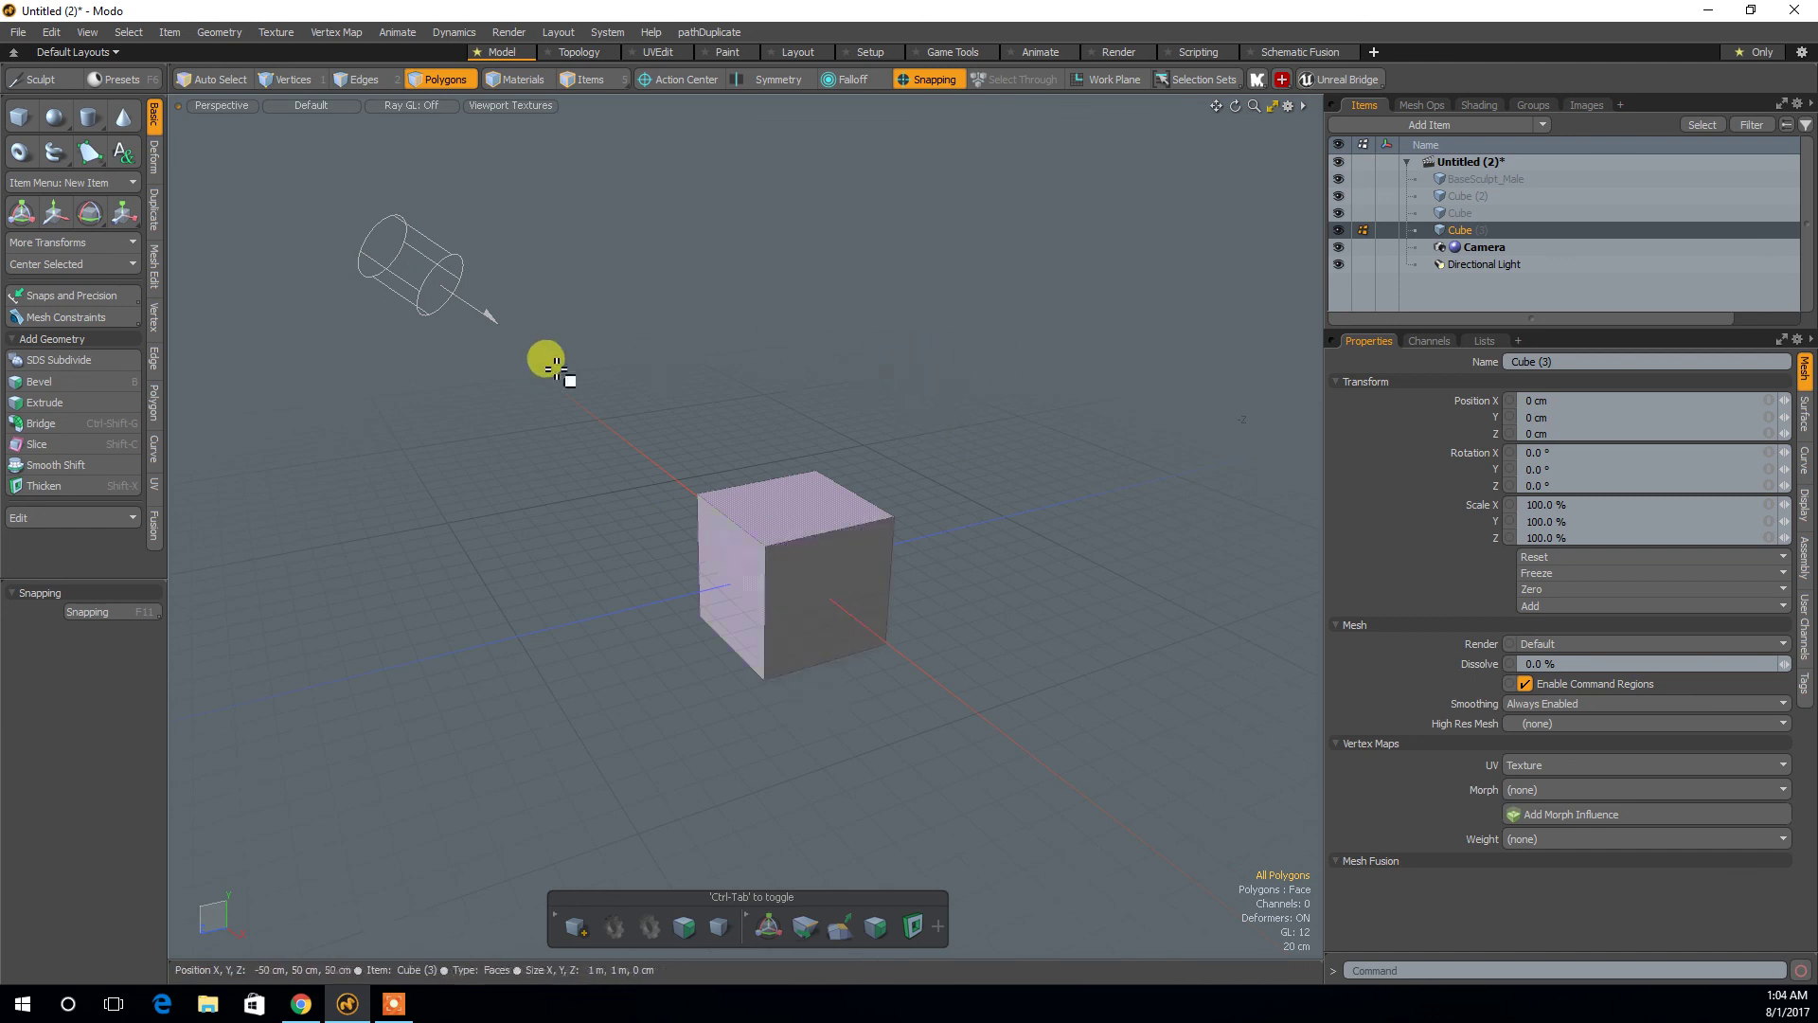
left_click(84, 443)
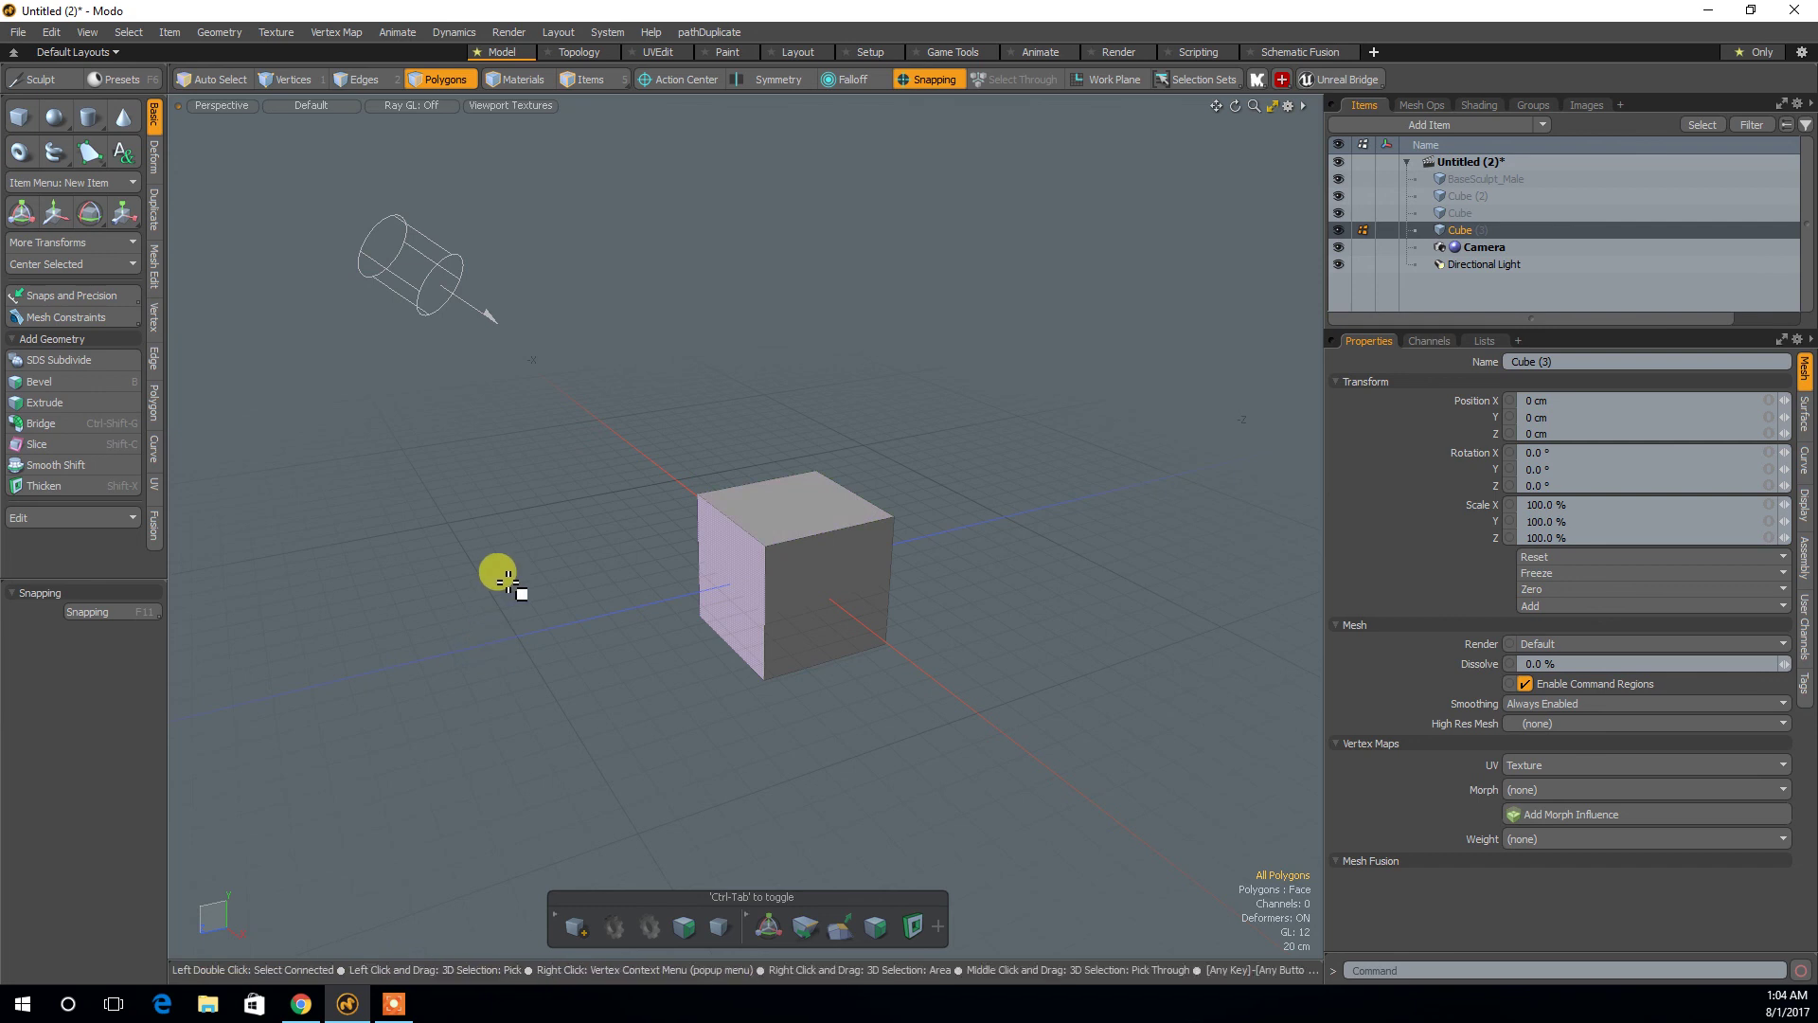
left_click_drag(496, 593, 559, 569, "alt")
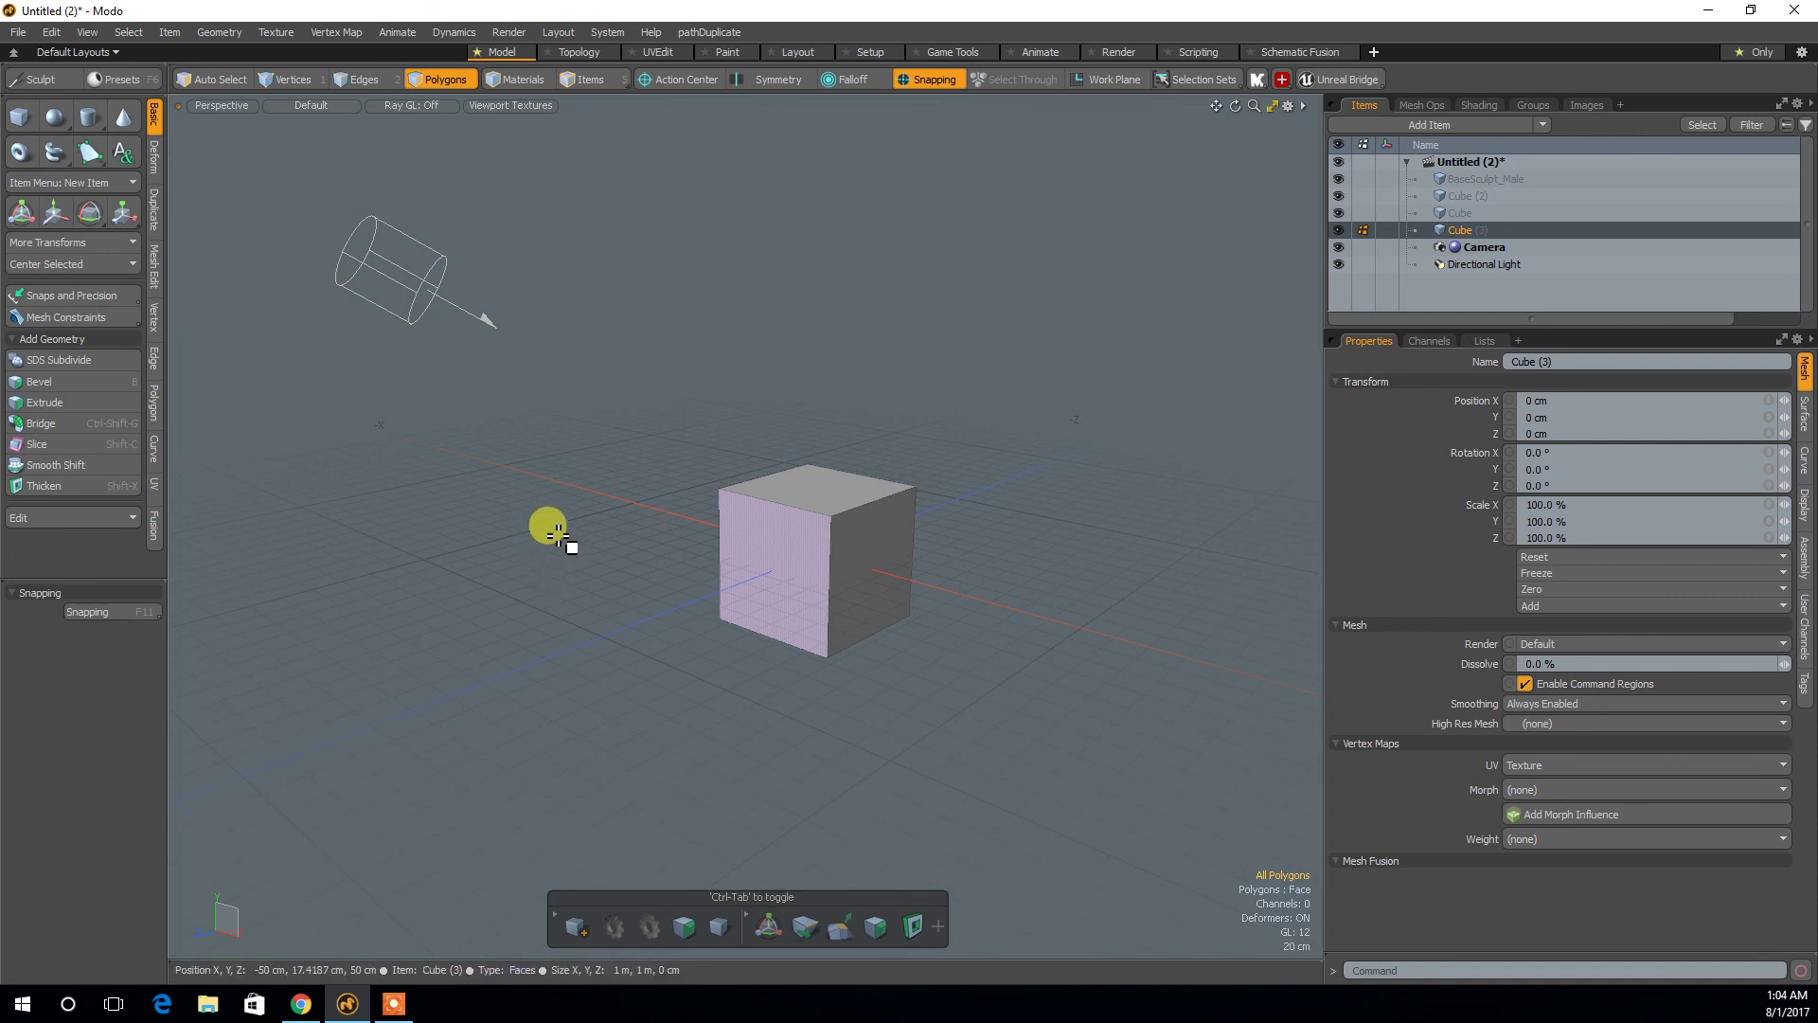
left_click_drag(561, 526, 512, 506, "alt")
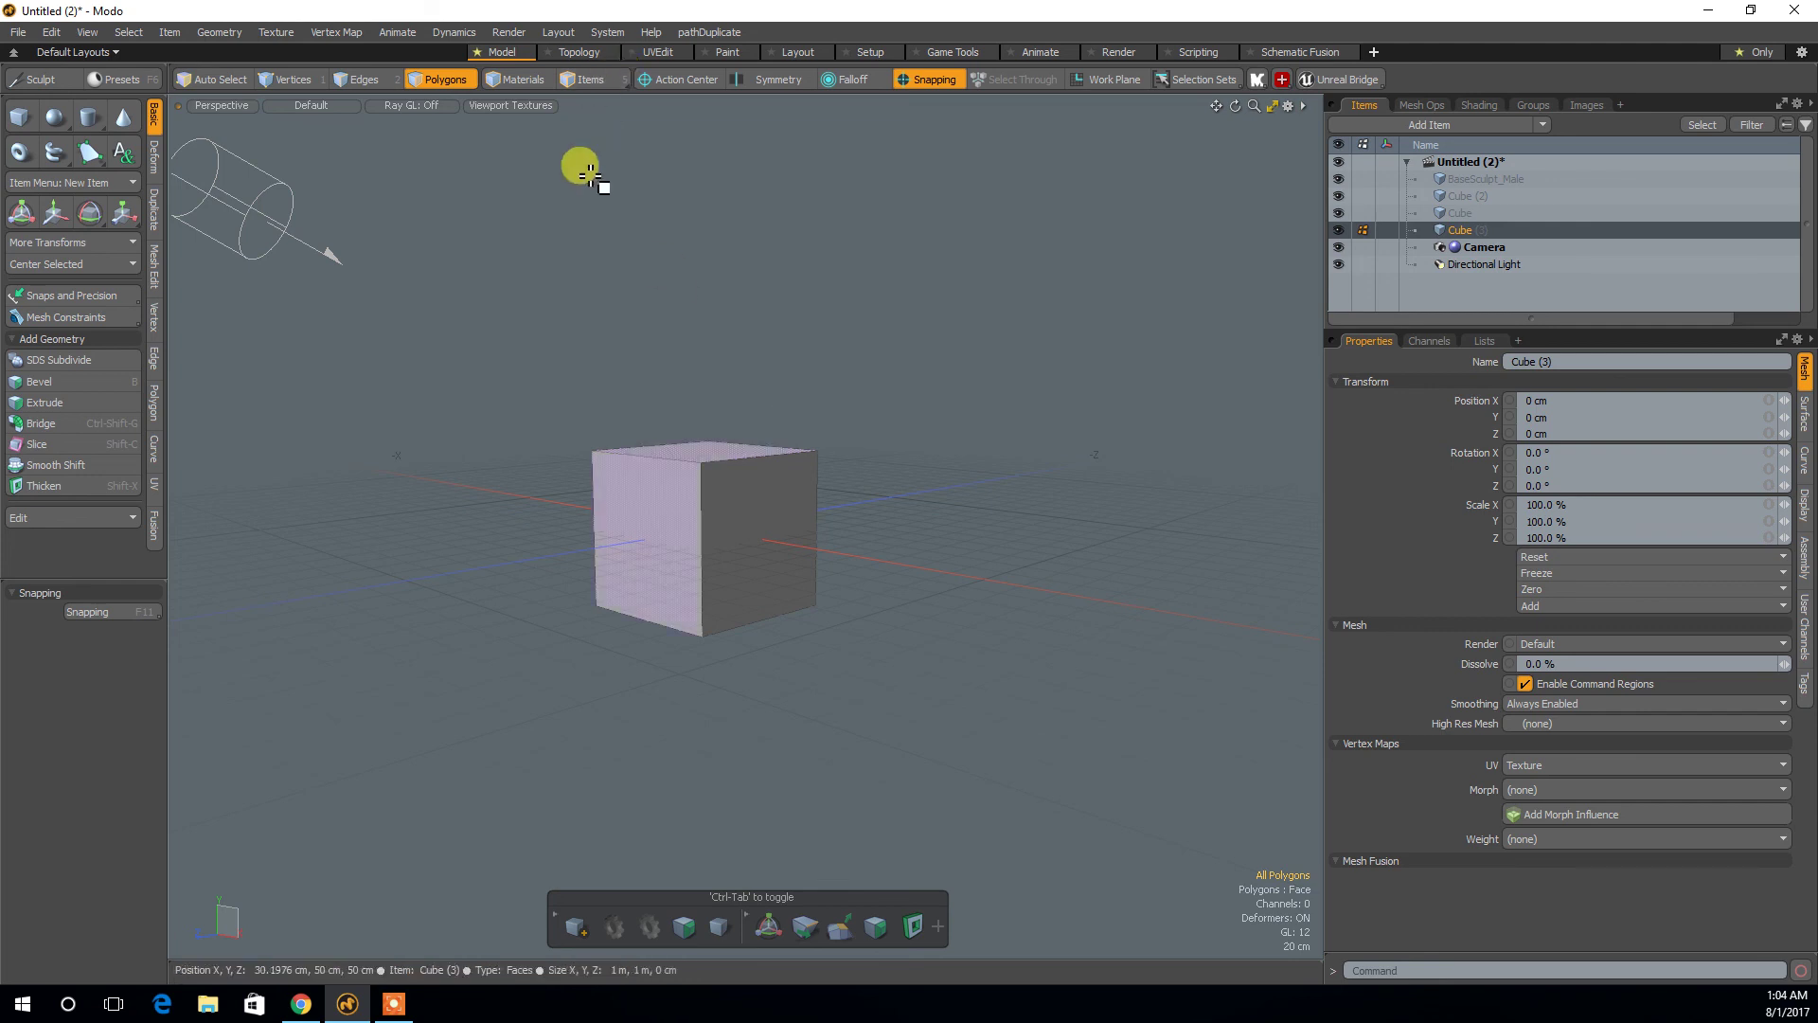
left_click_drag(650, 407, 734, 554, "alt")
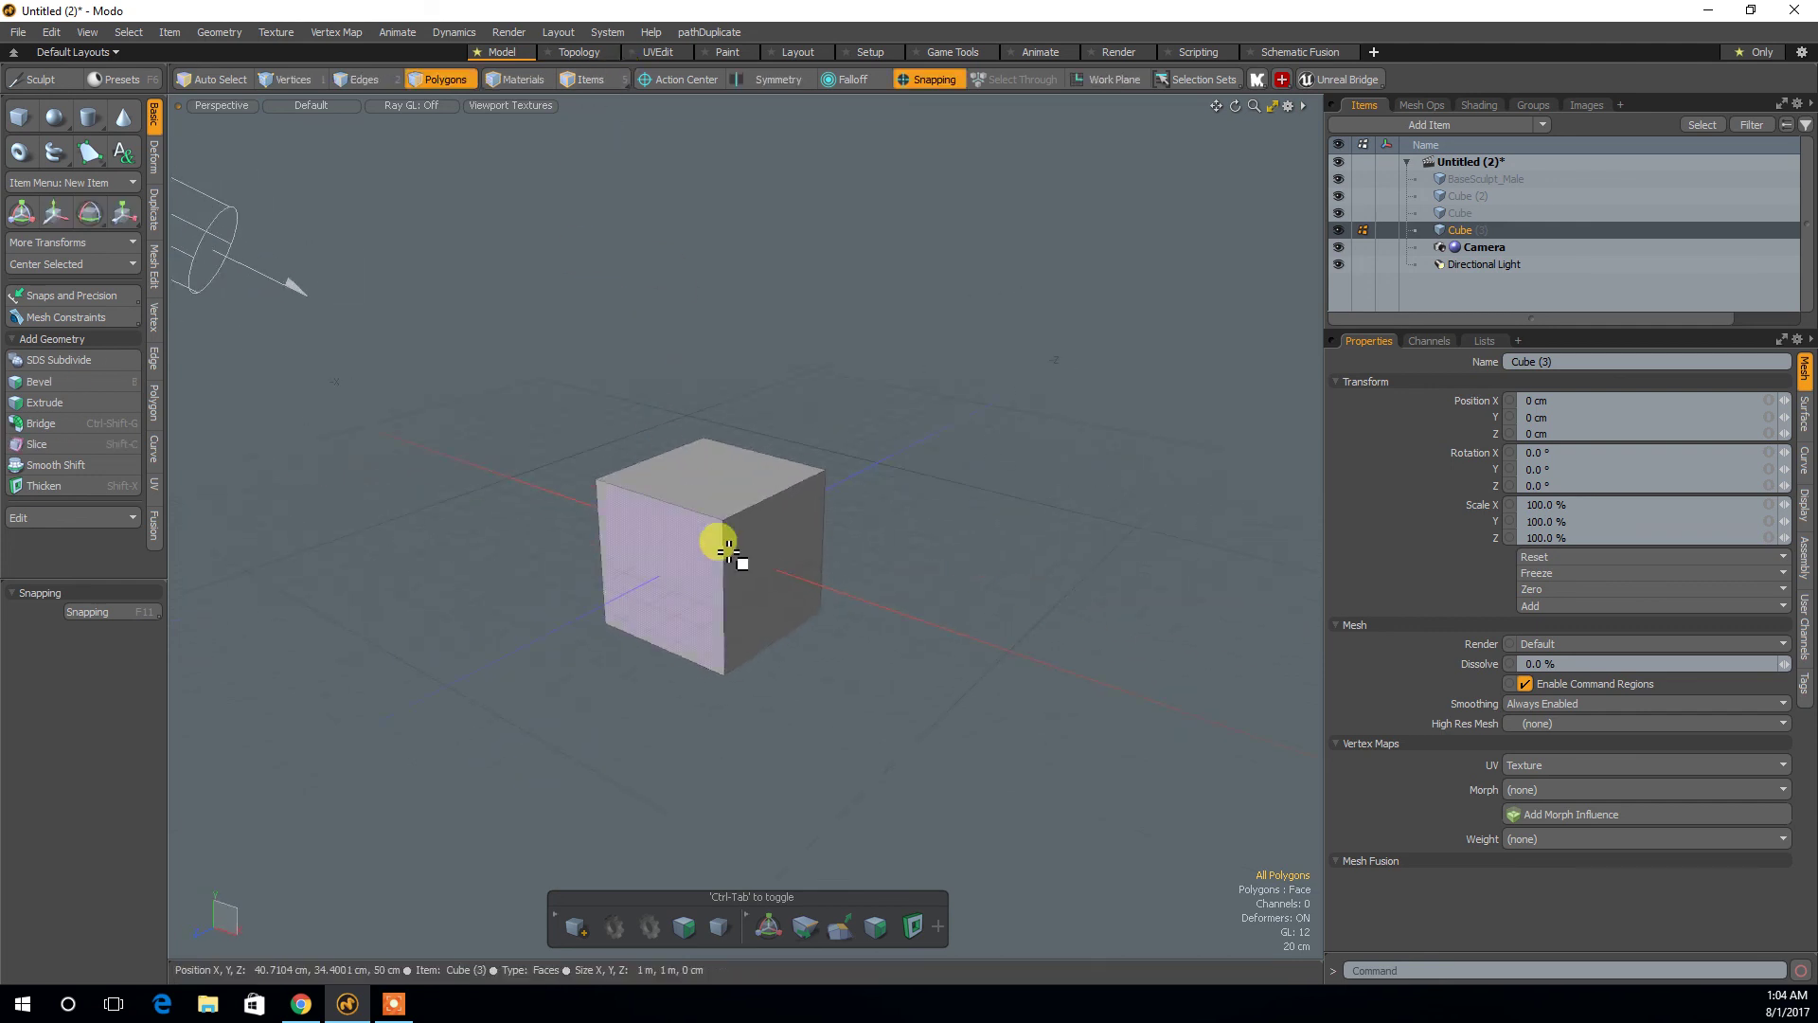
left_click_drag(954, 495, 824, 503, "alt")
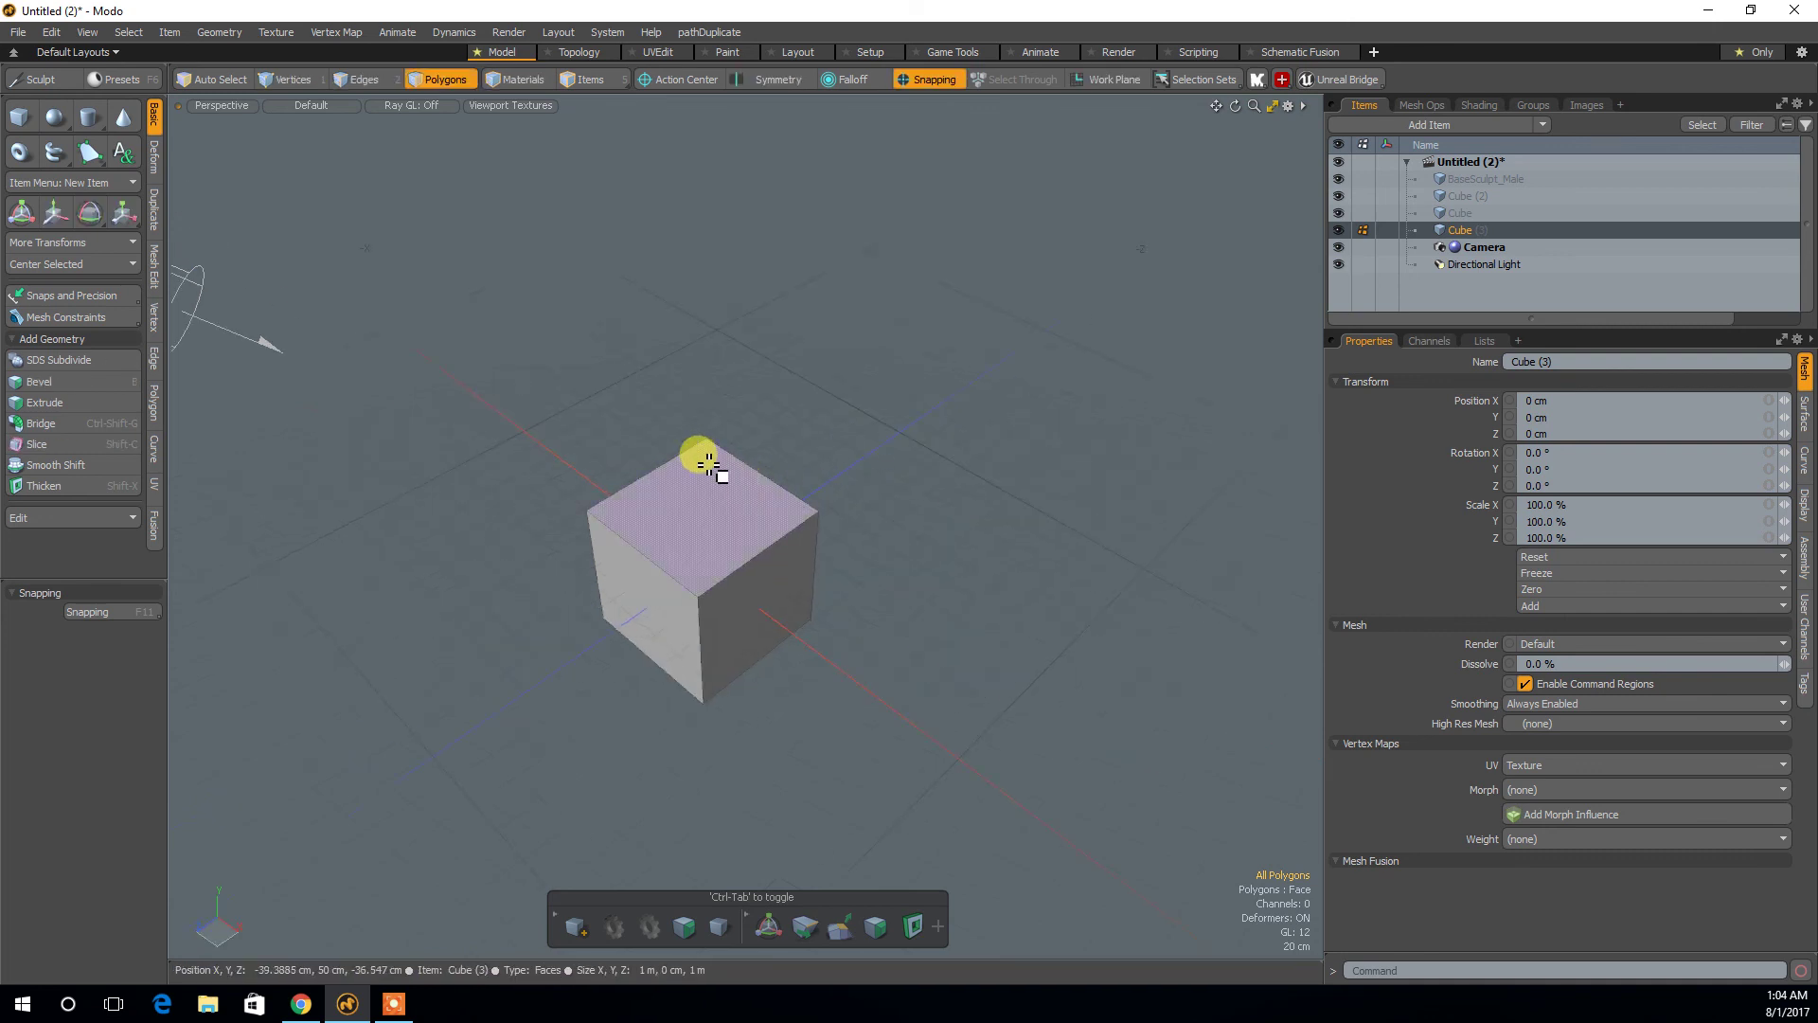
left_click(710, 495)
left_click_drag(882, 689, 873, 632, "alt")
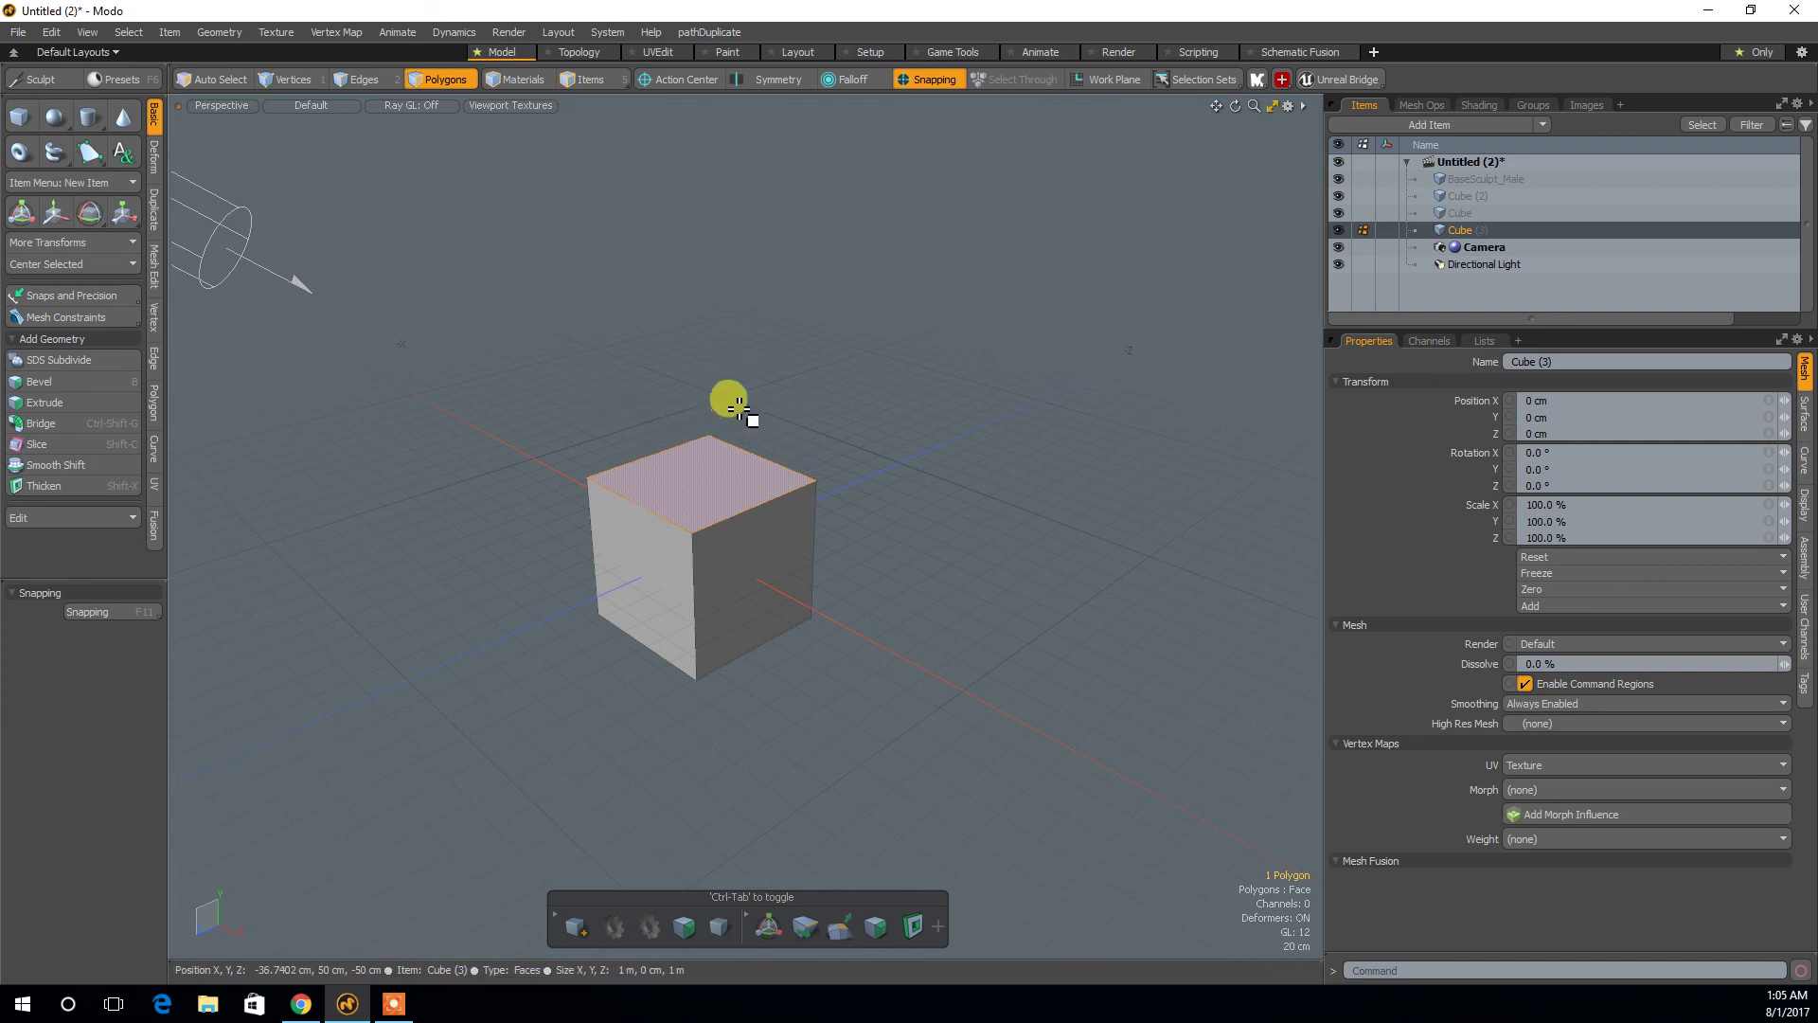
key("b")
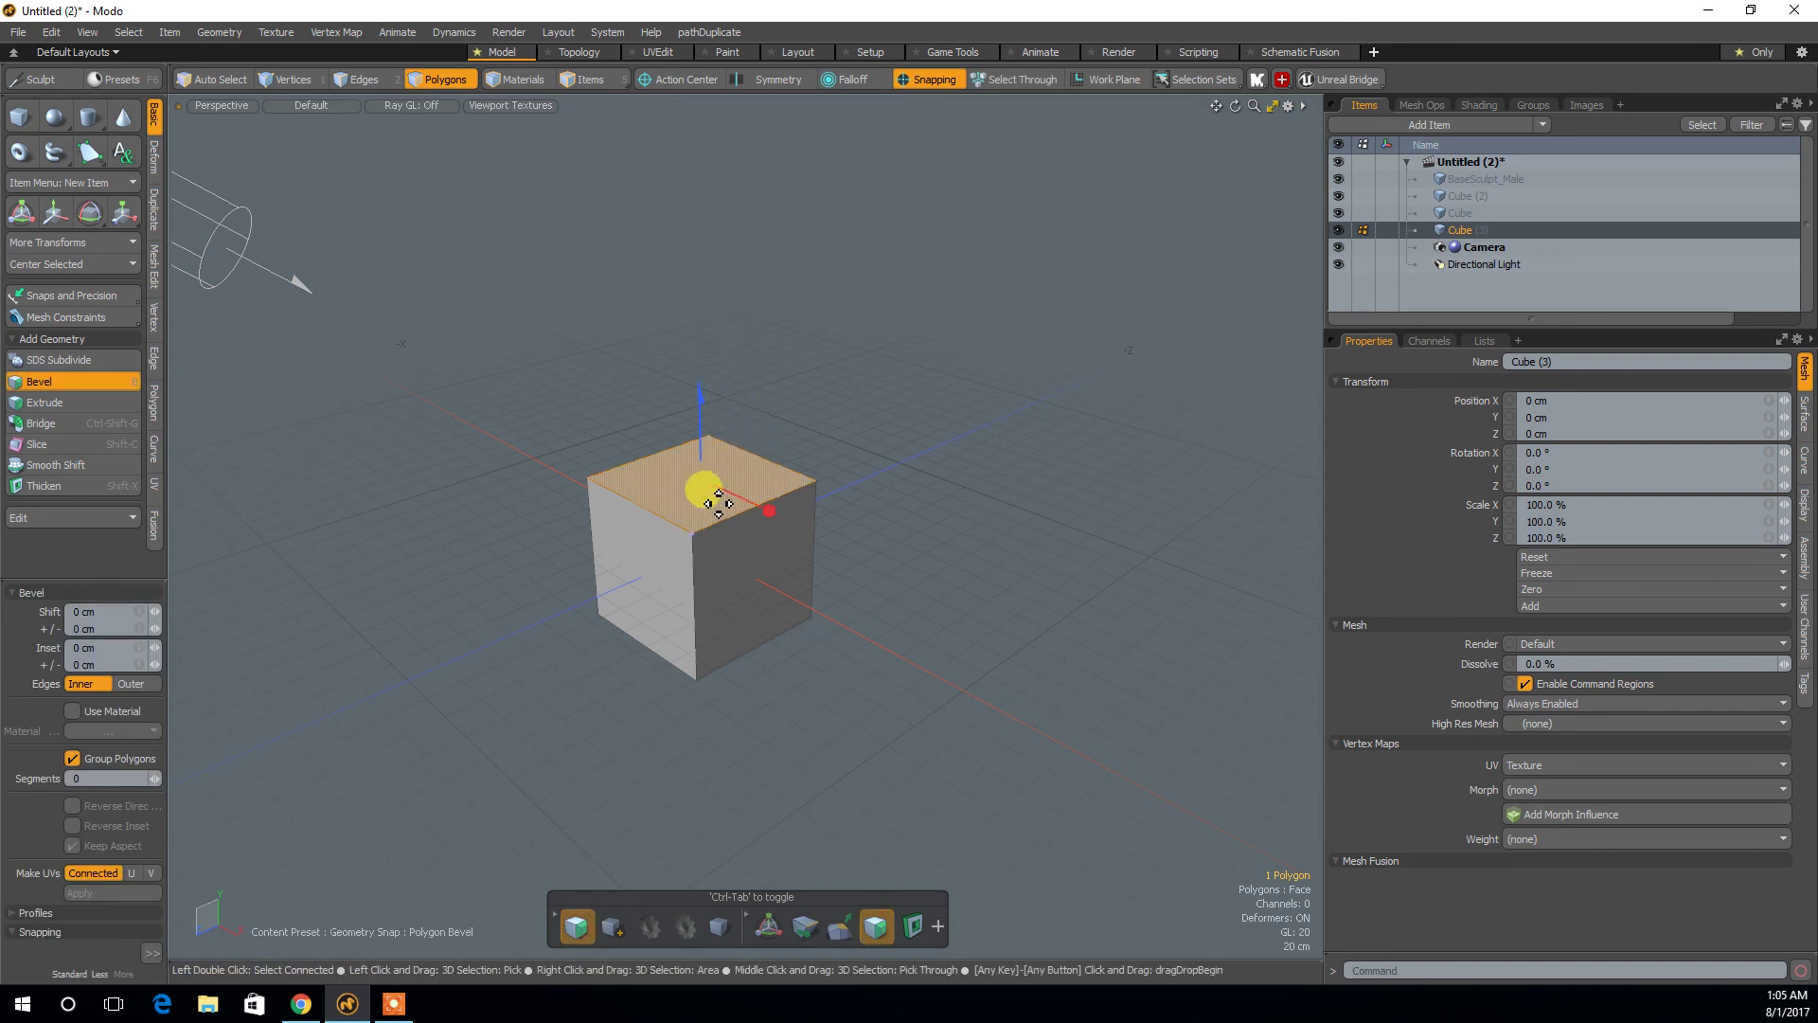
key("space")
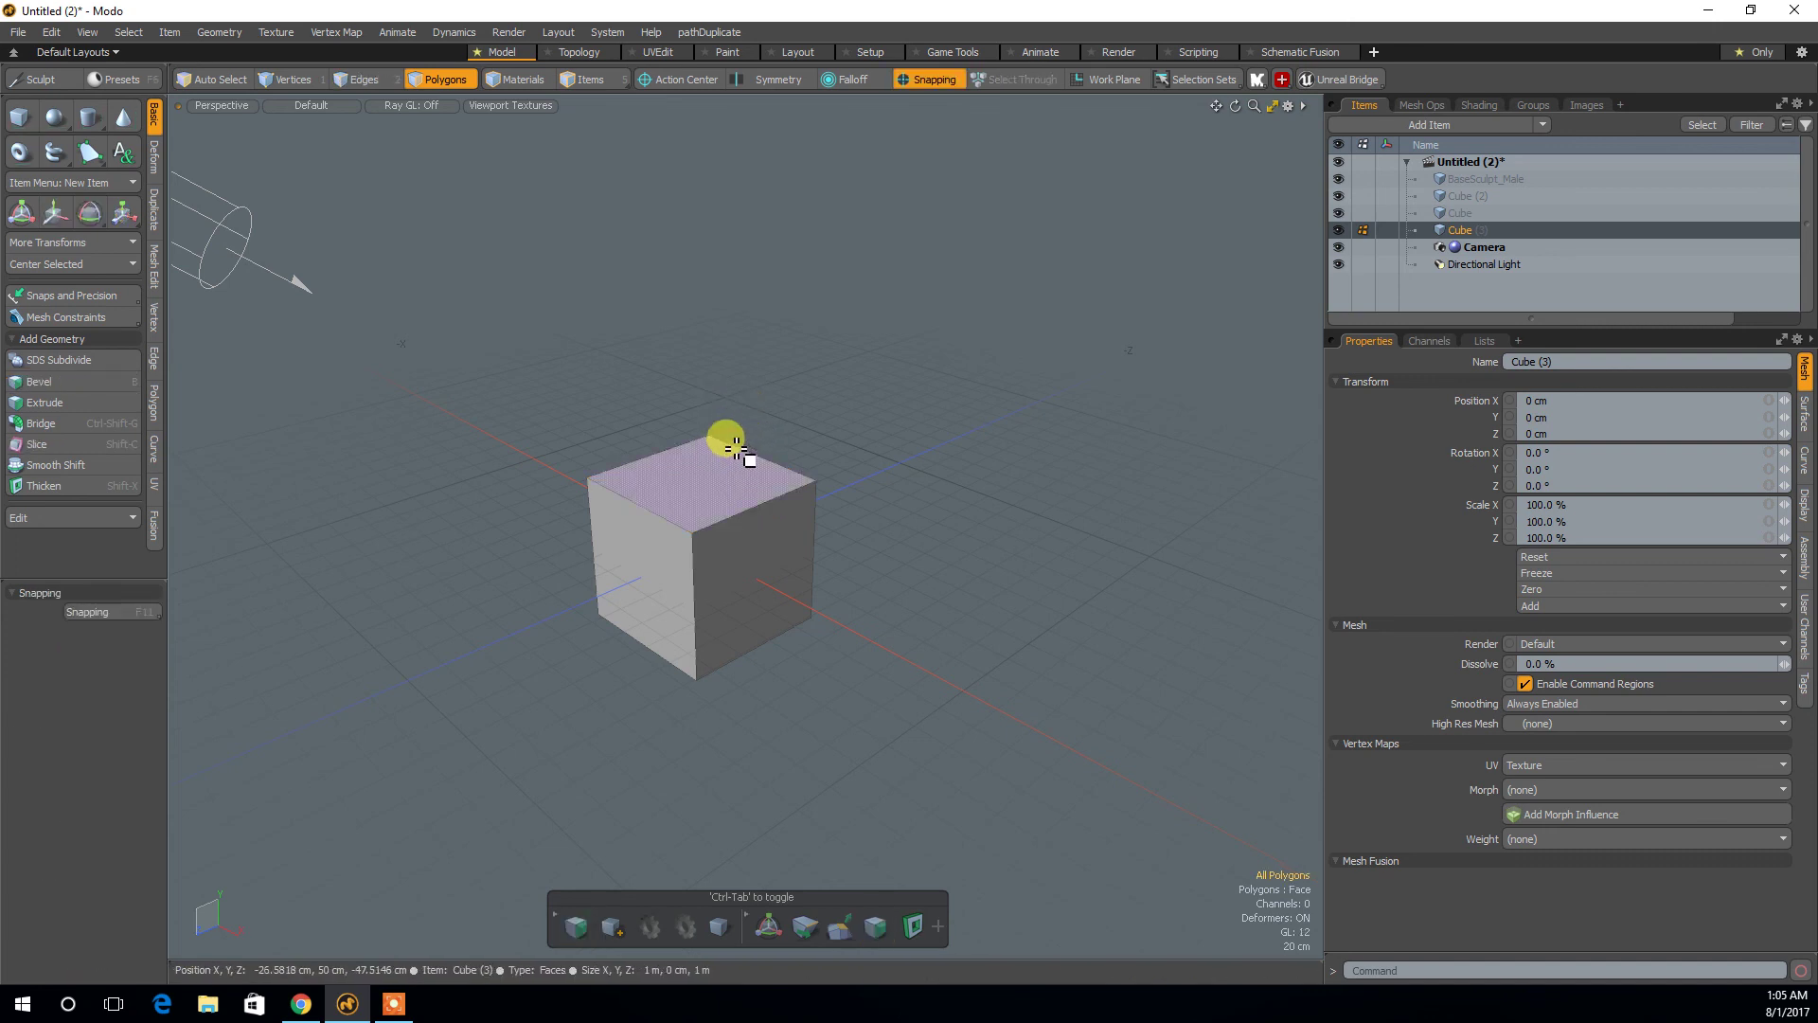
mouse_move(812, 455)
left_mouse_down("alt")
mouse_move(841, 426)
mouse_move(783, 474)
left_mouse_up("alt")
left_click(16, 117)
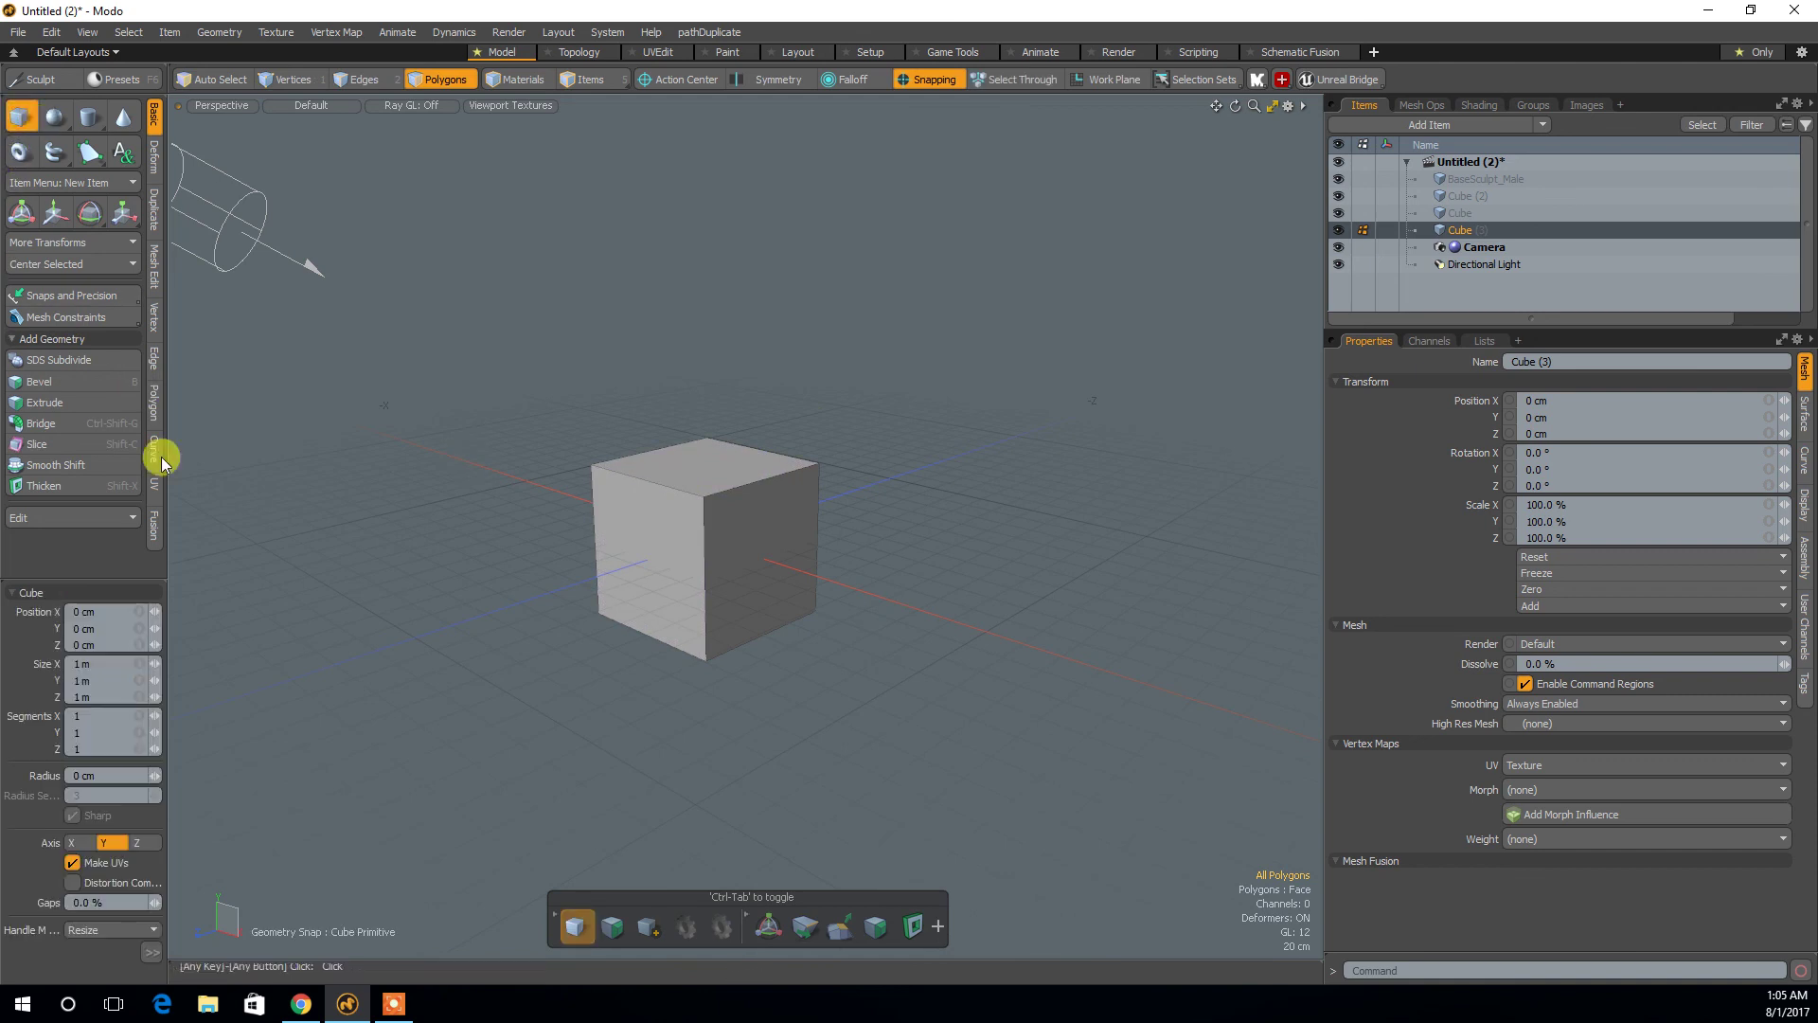
key("Escape")
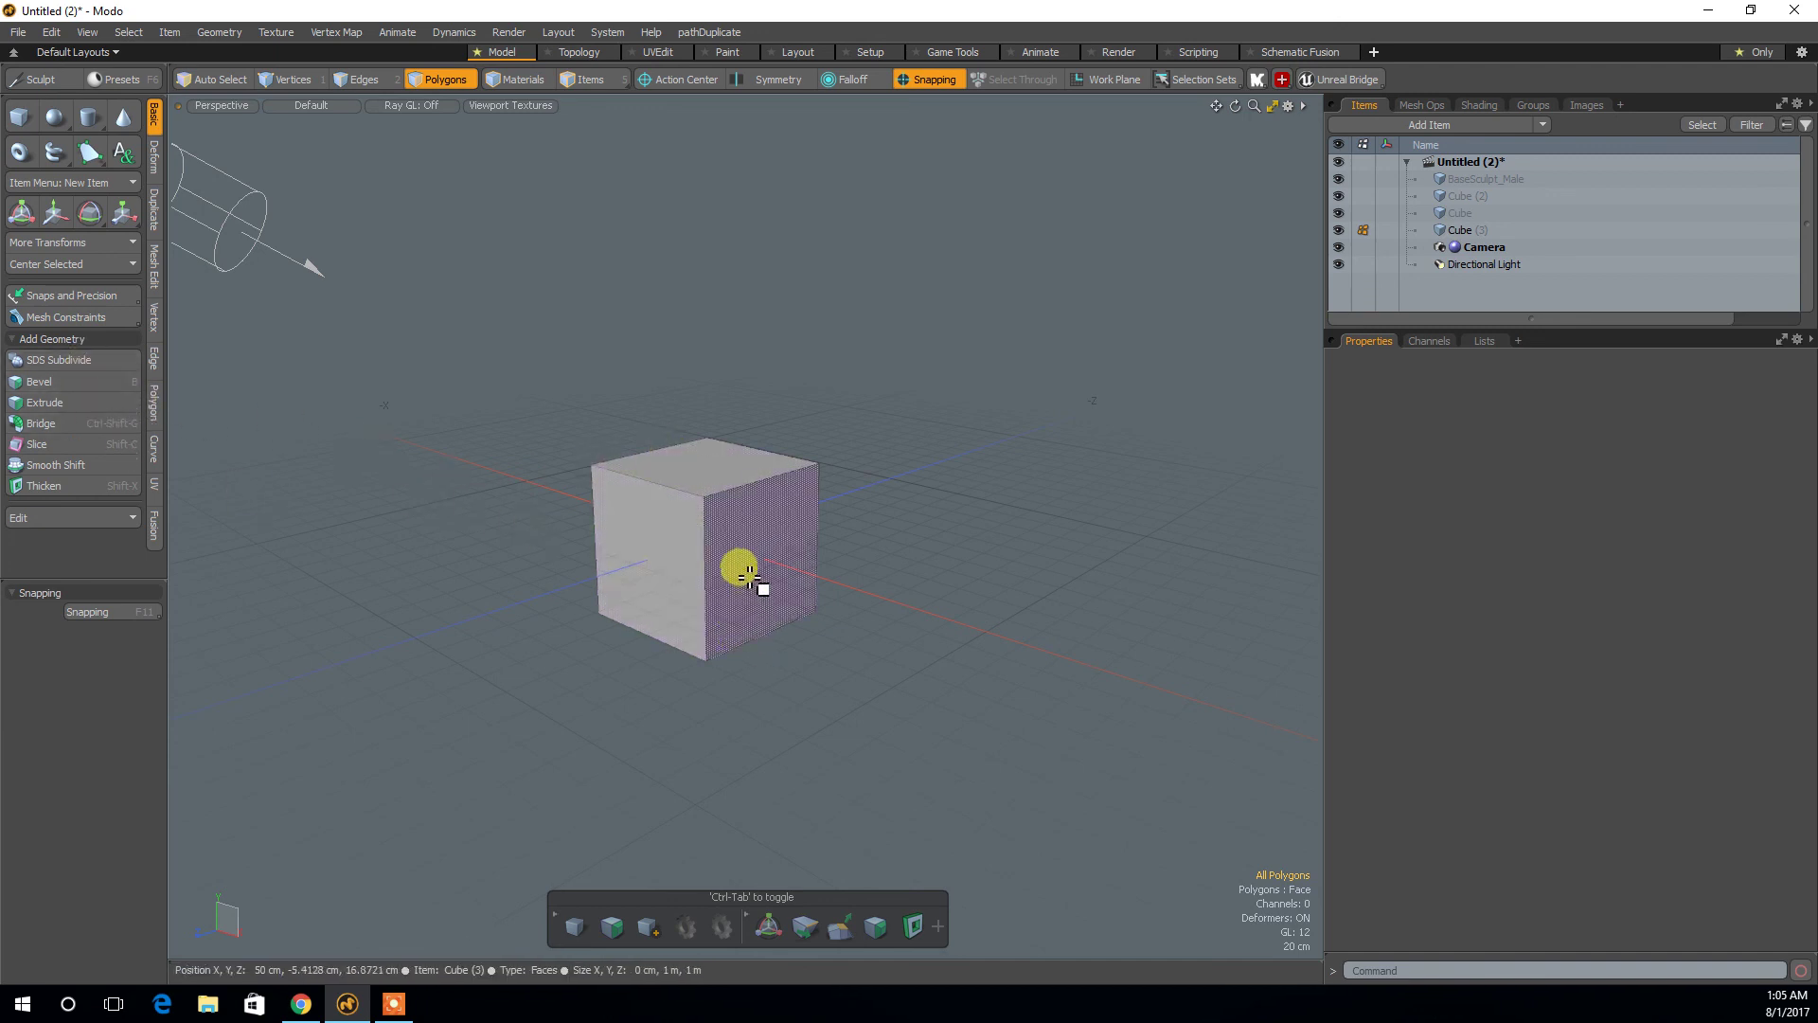
Bevel one side face of the cube outward into a flared block with a 1.29 m shift and a -54.6 cm inset.
left_click_drag(954, 597, 880, 532, "alt")
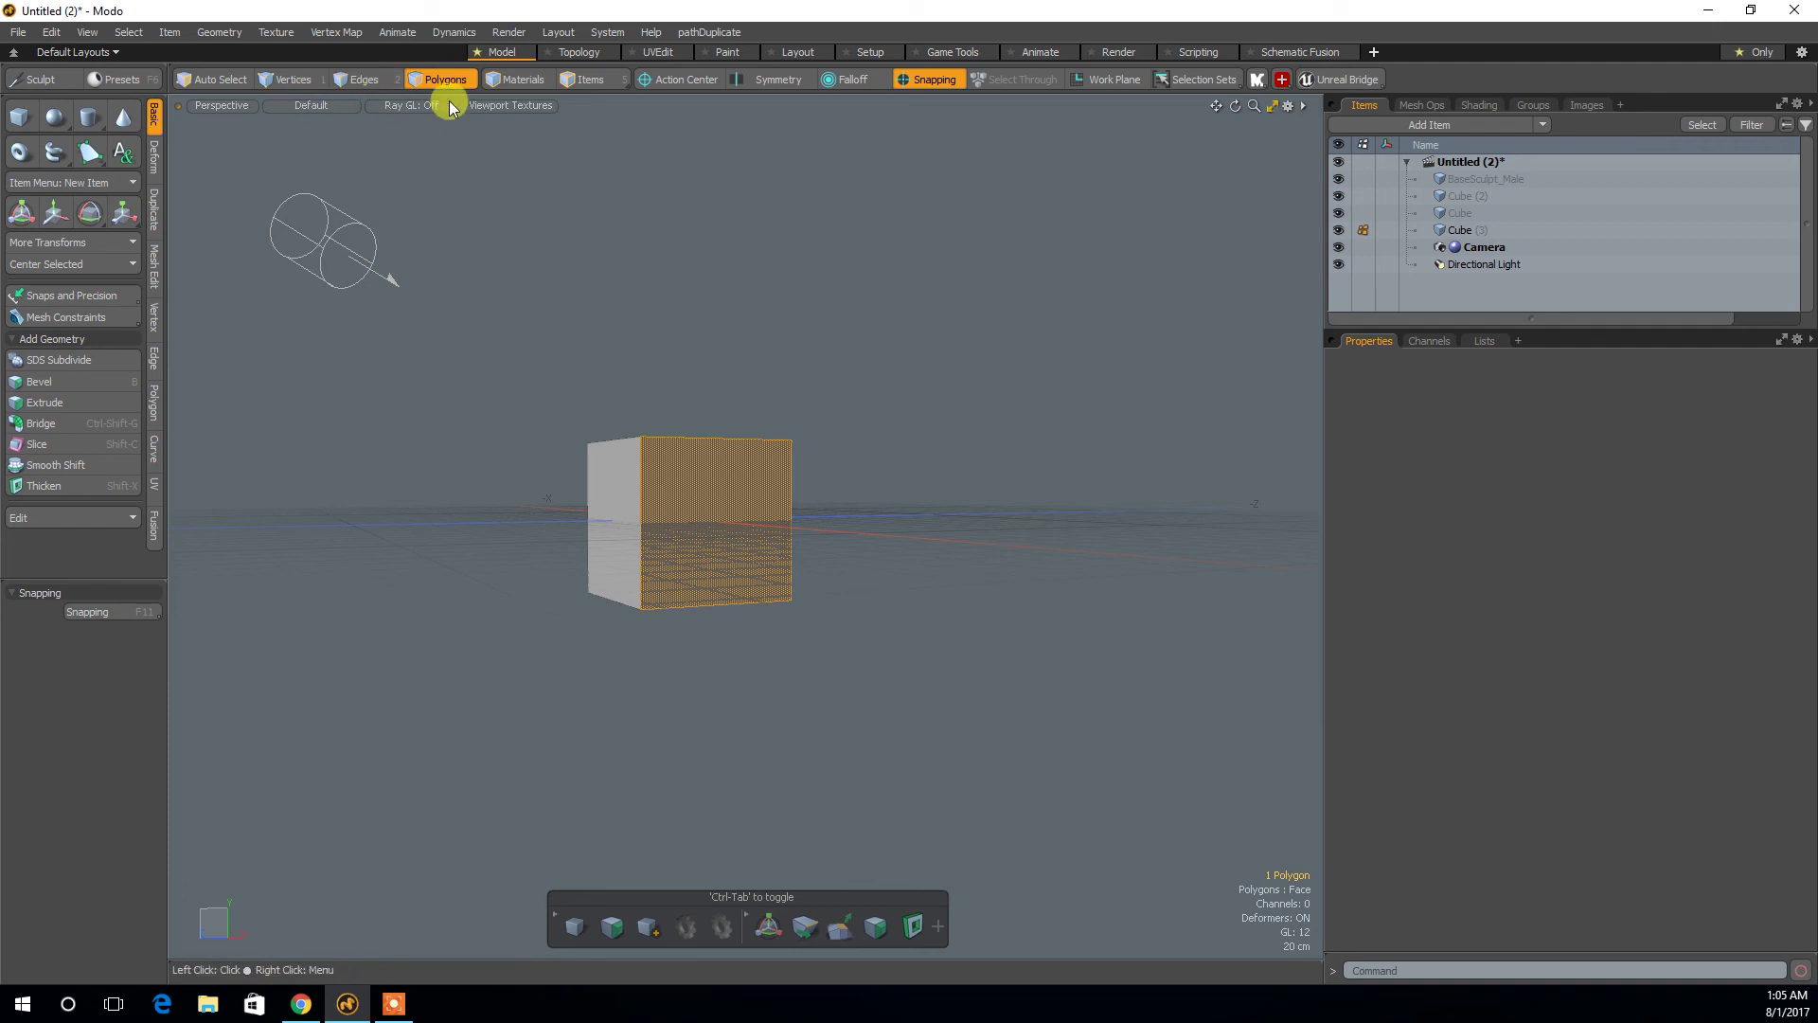
left_click_drag(742, 528, 796, 571, "alt")
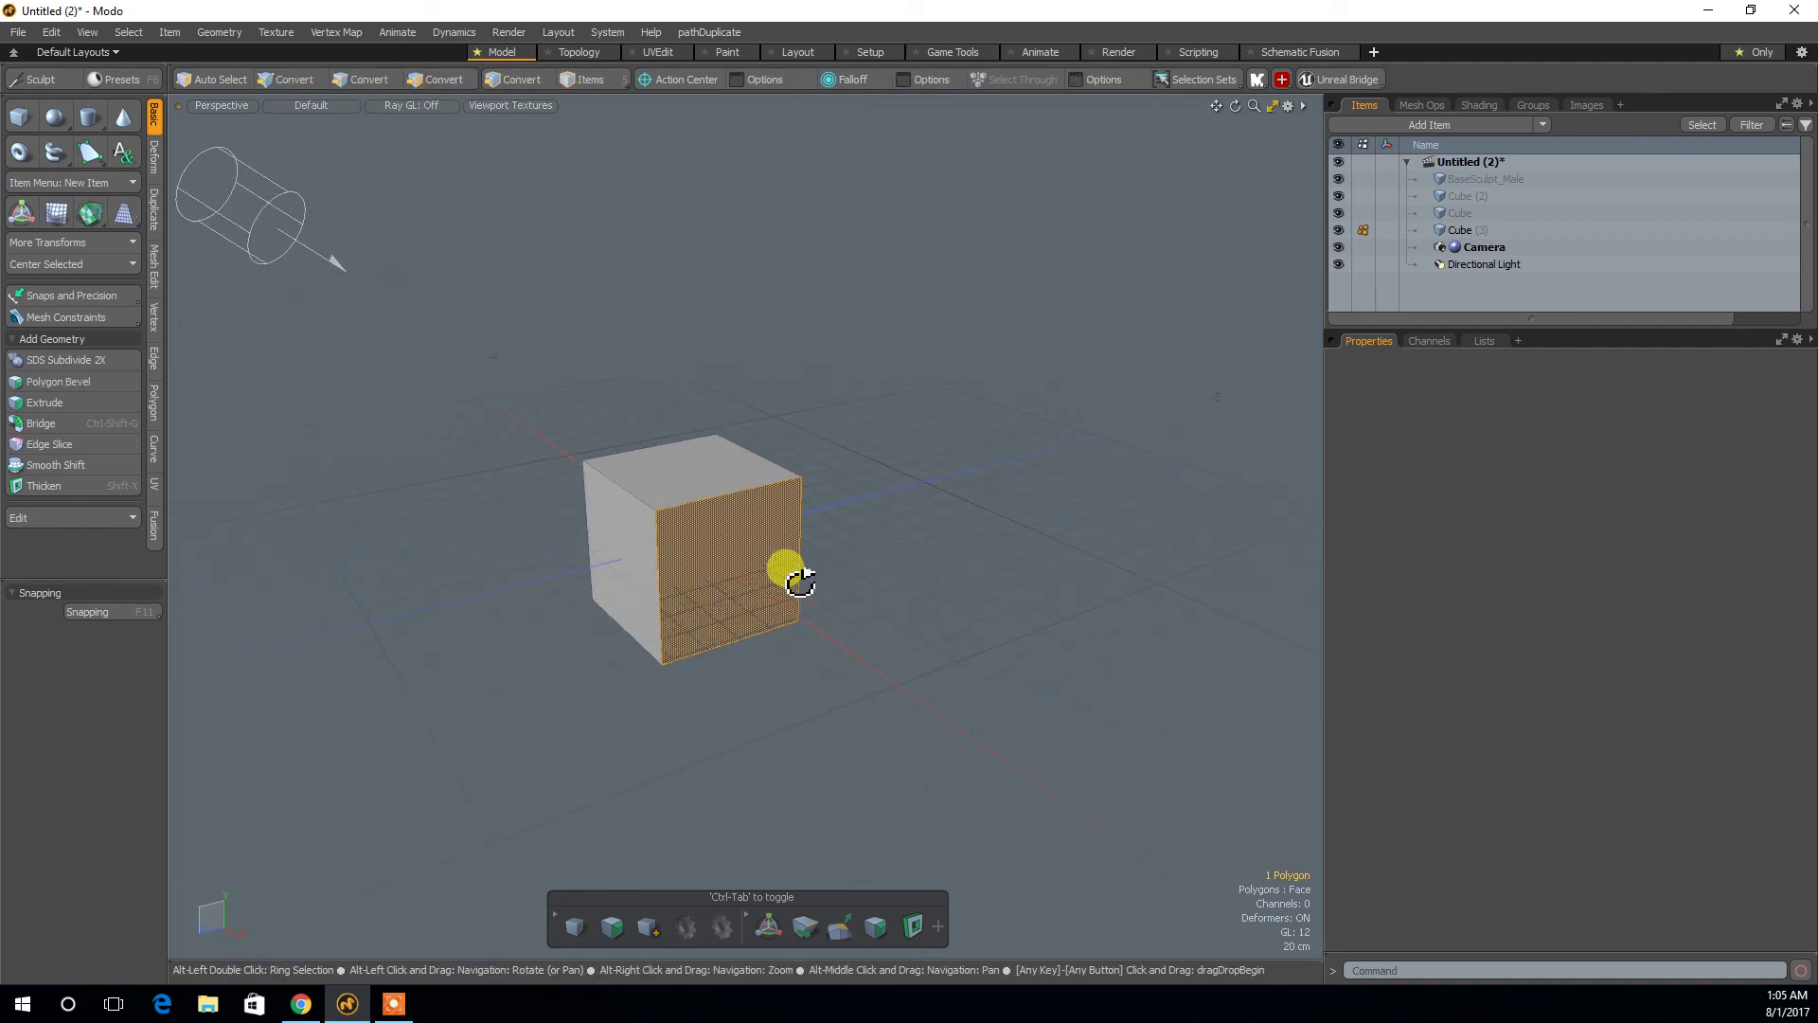
key("F11")
left_click_drag(926, 763, 932, 728, "alt")
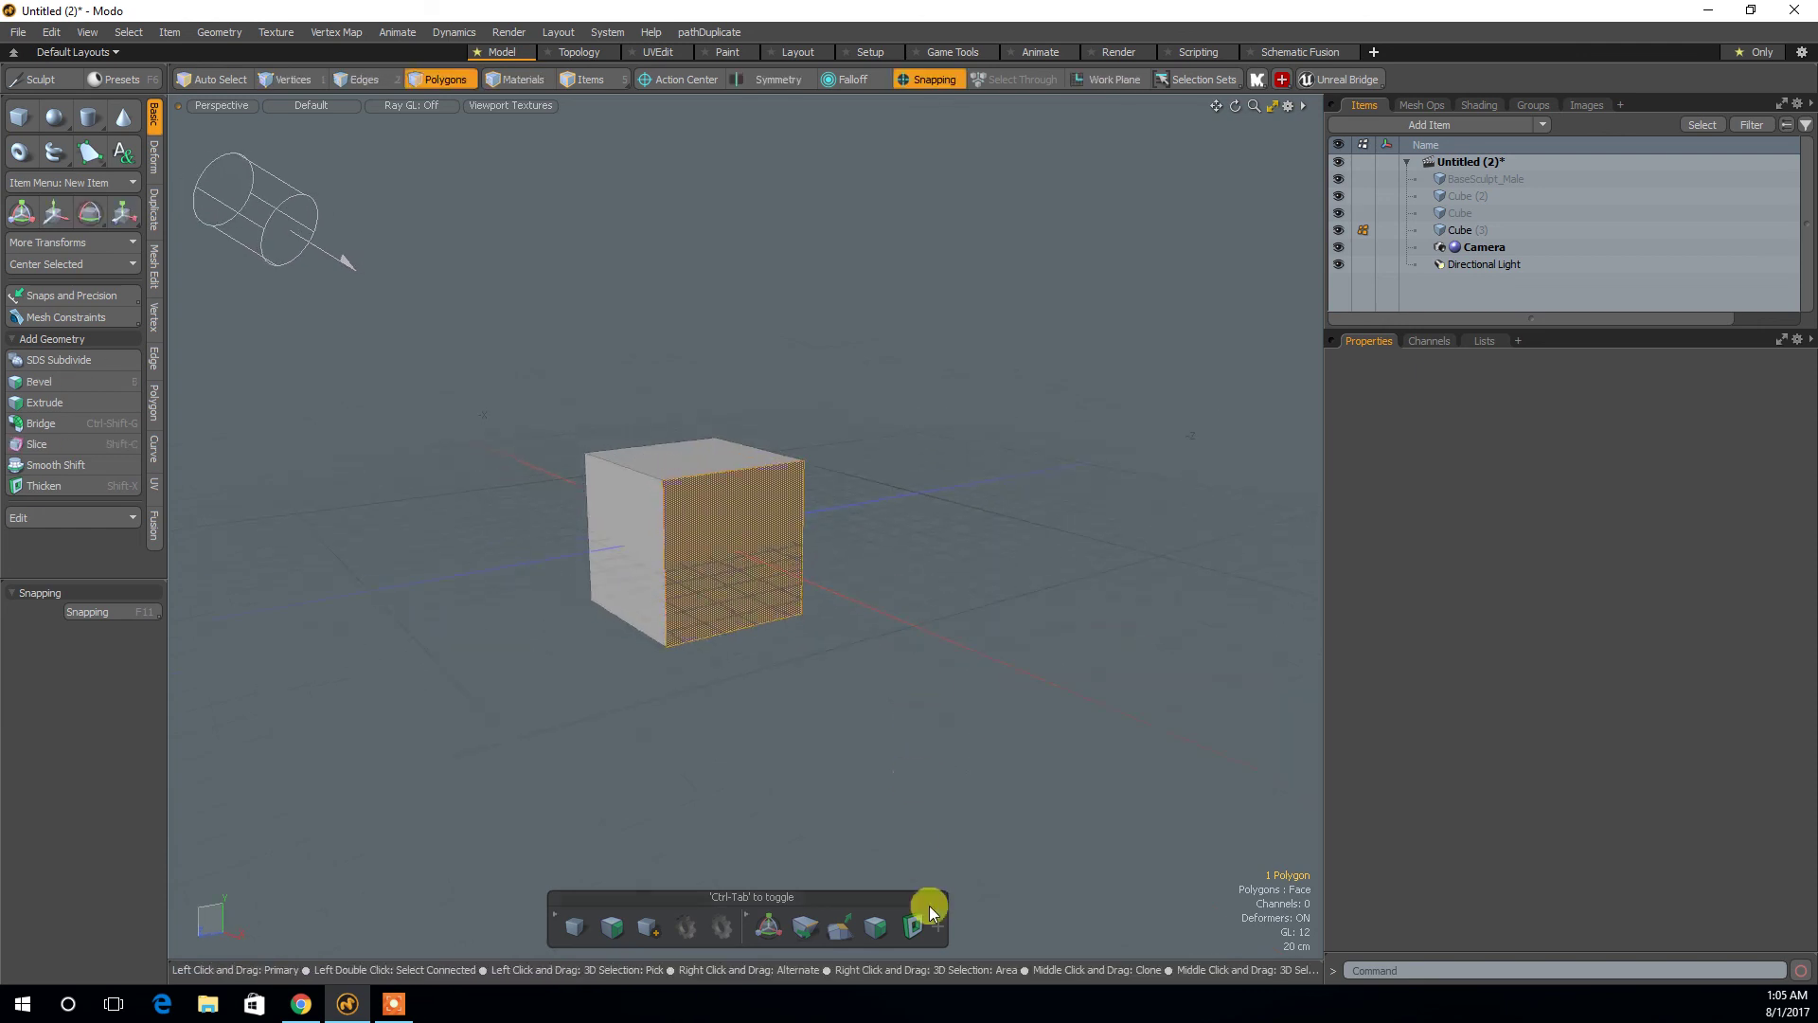
left_click(99, 383)
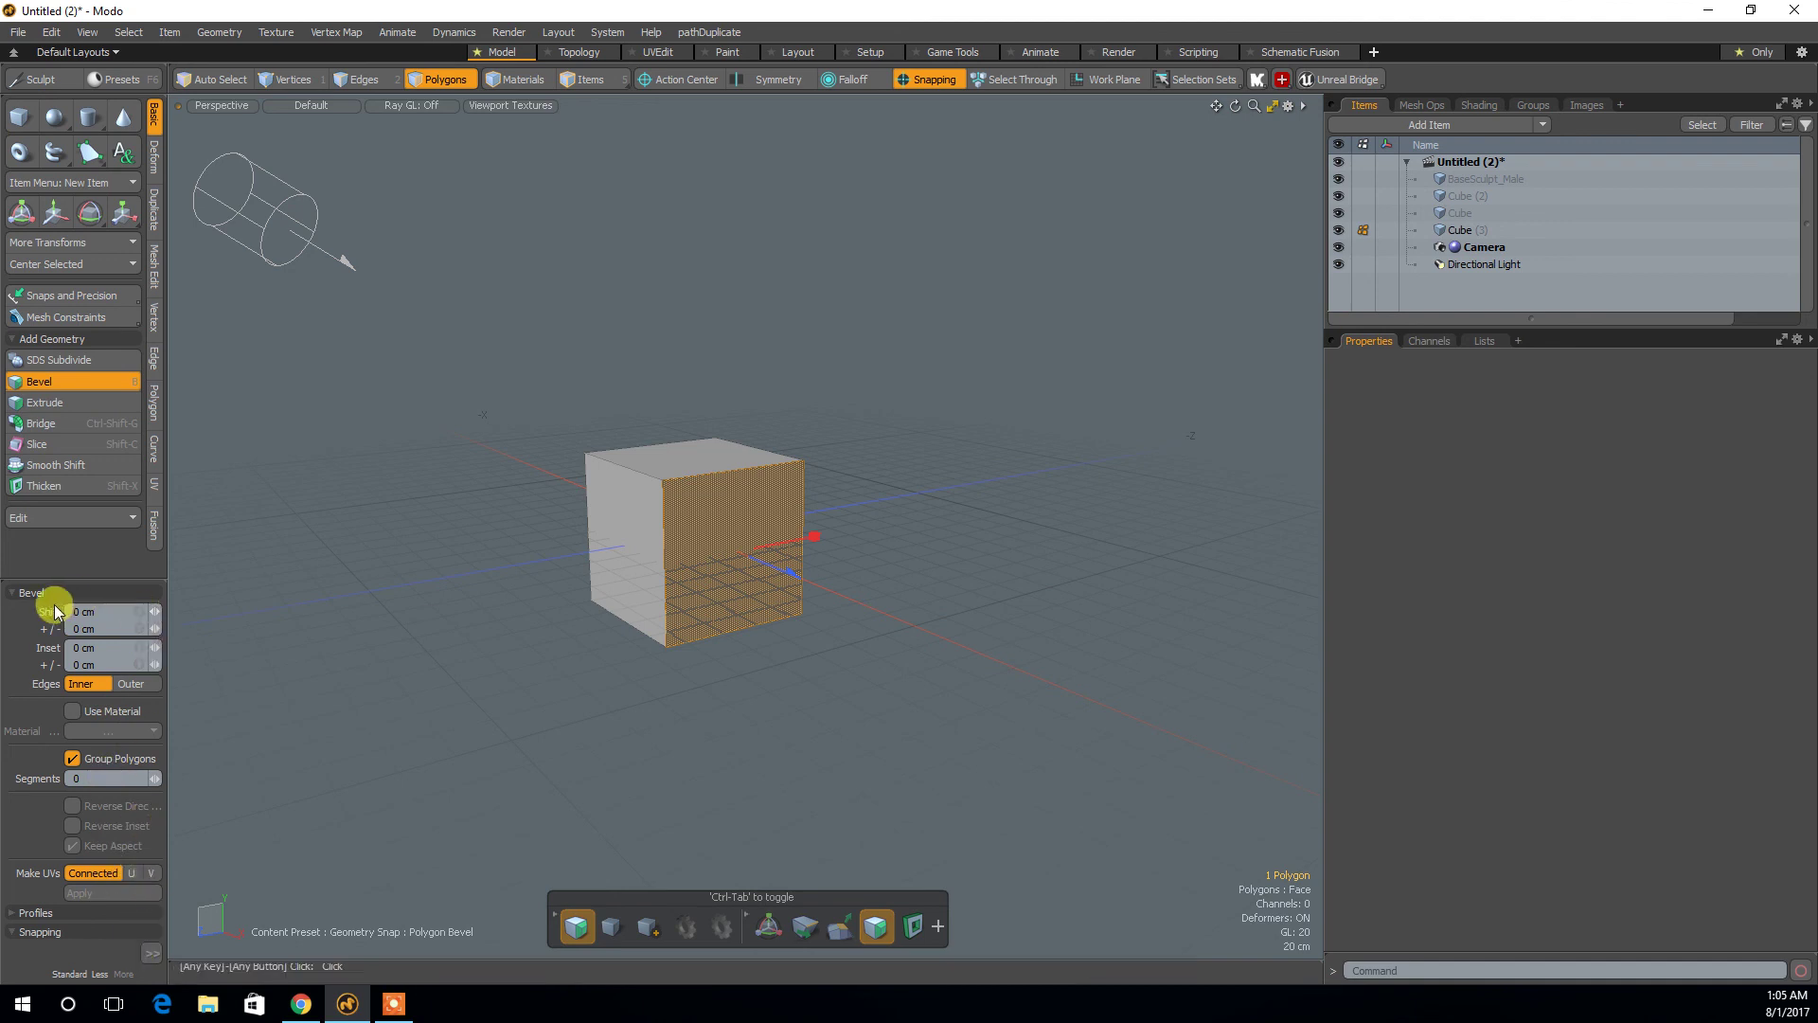
mouse_move(675, 565)
left_mouse_down("alt")
mouse_move(560, 637)
mouse_move(625, 698)
mouse_move(707, 723)
mouse_move(815, 706)
mouse_move(648, 643)
mouse_move(657, 573)
left_mouse_up("alt")
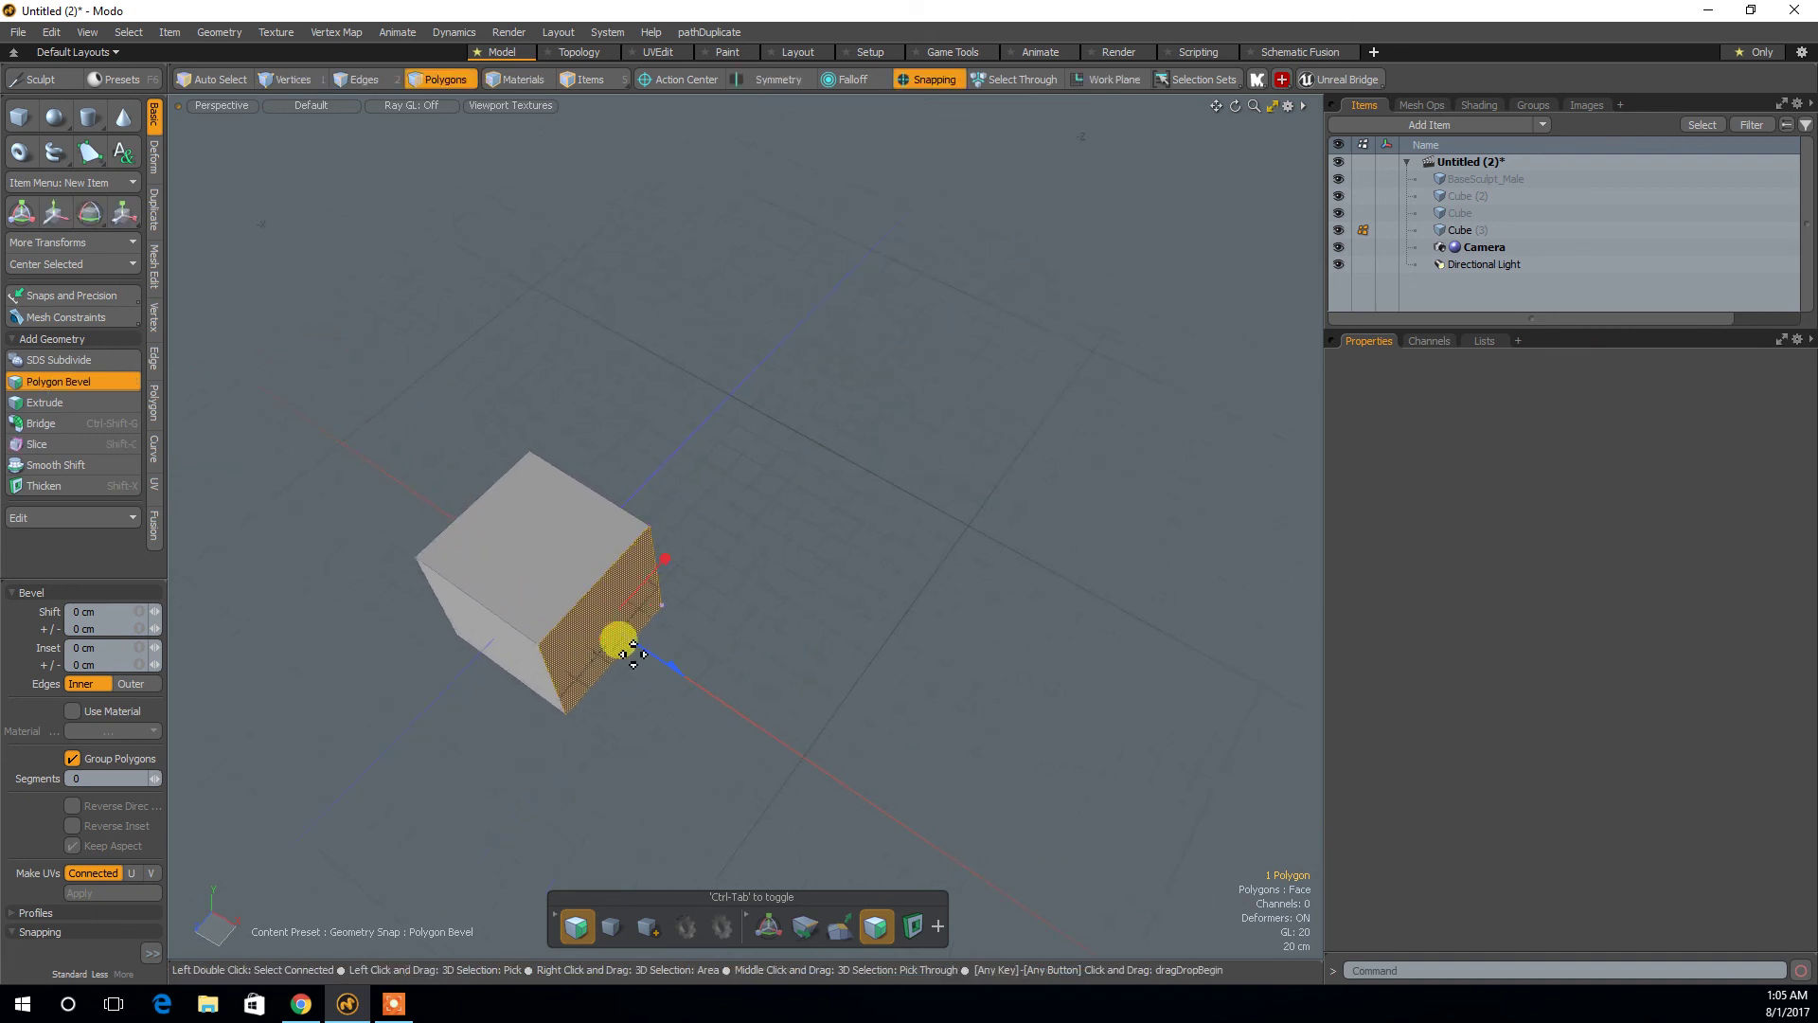
left_click_drag(730, 532, 754, 640, "alt")
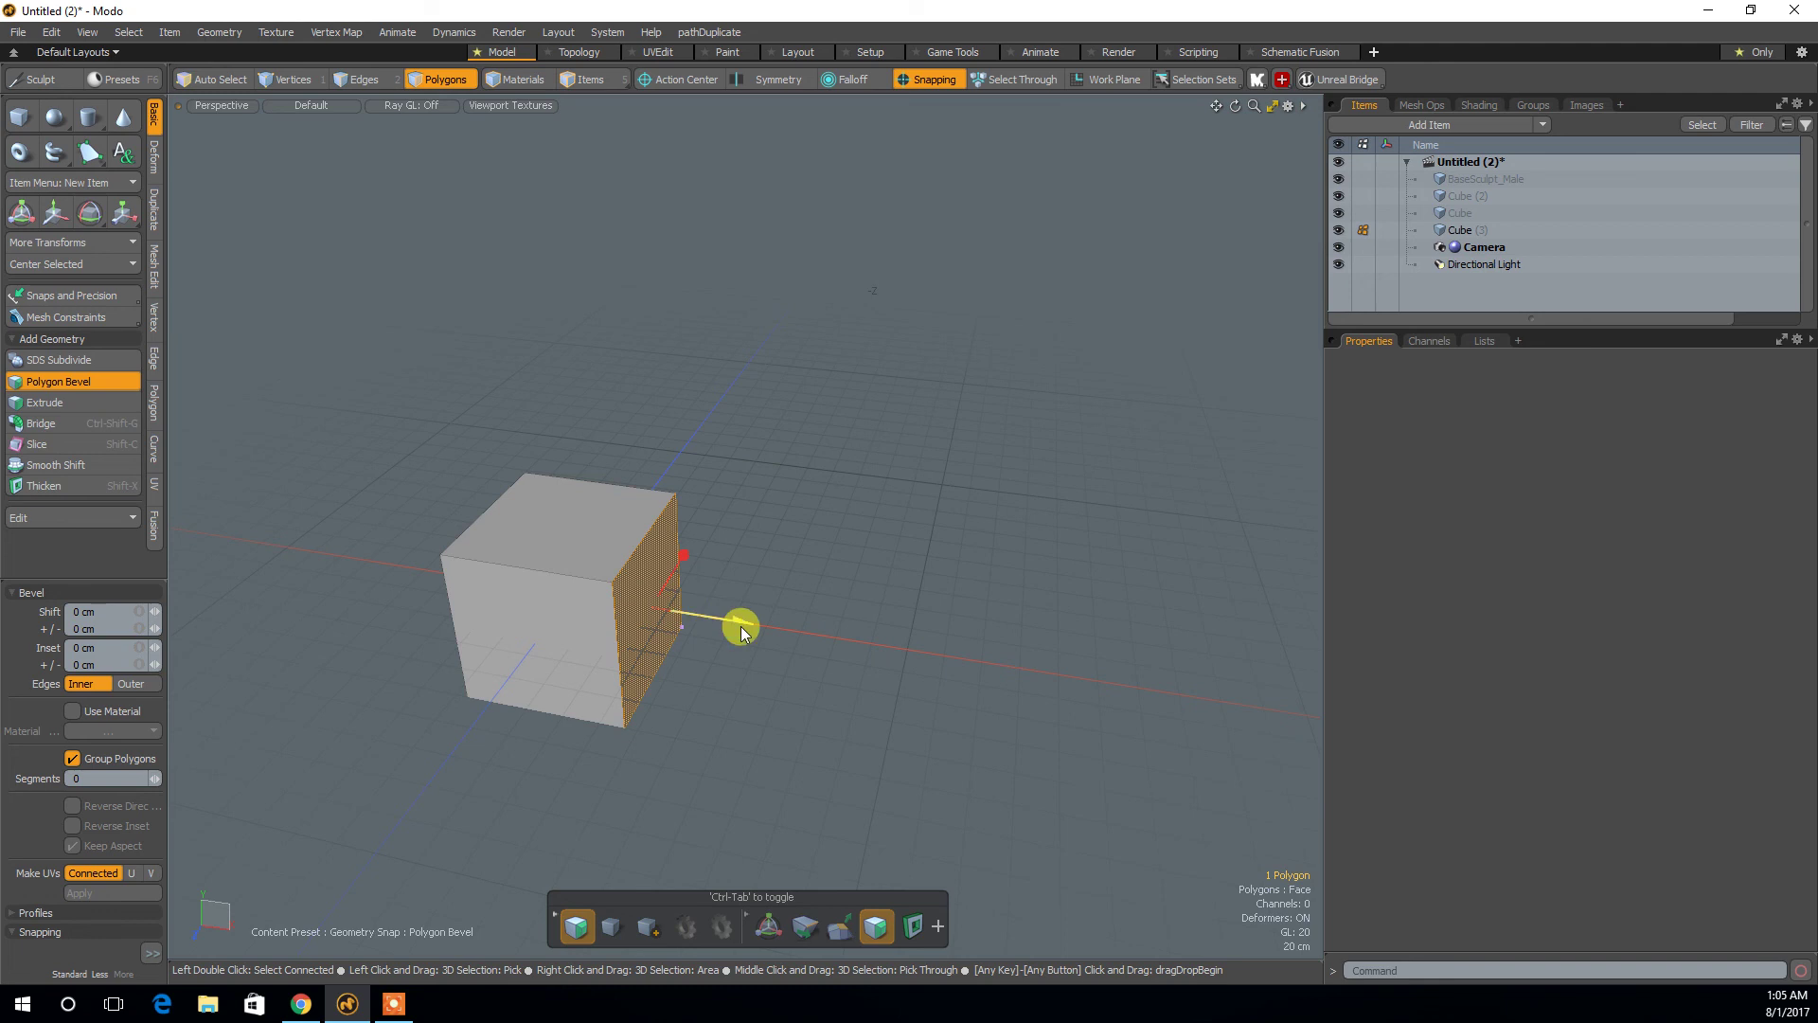
left_click_drag(740, 626, 893, 566, "alt")
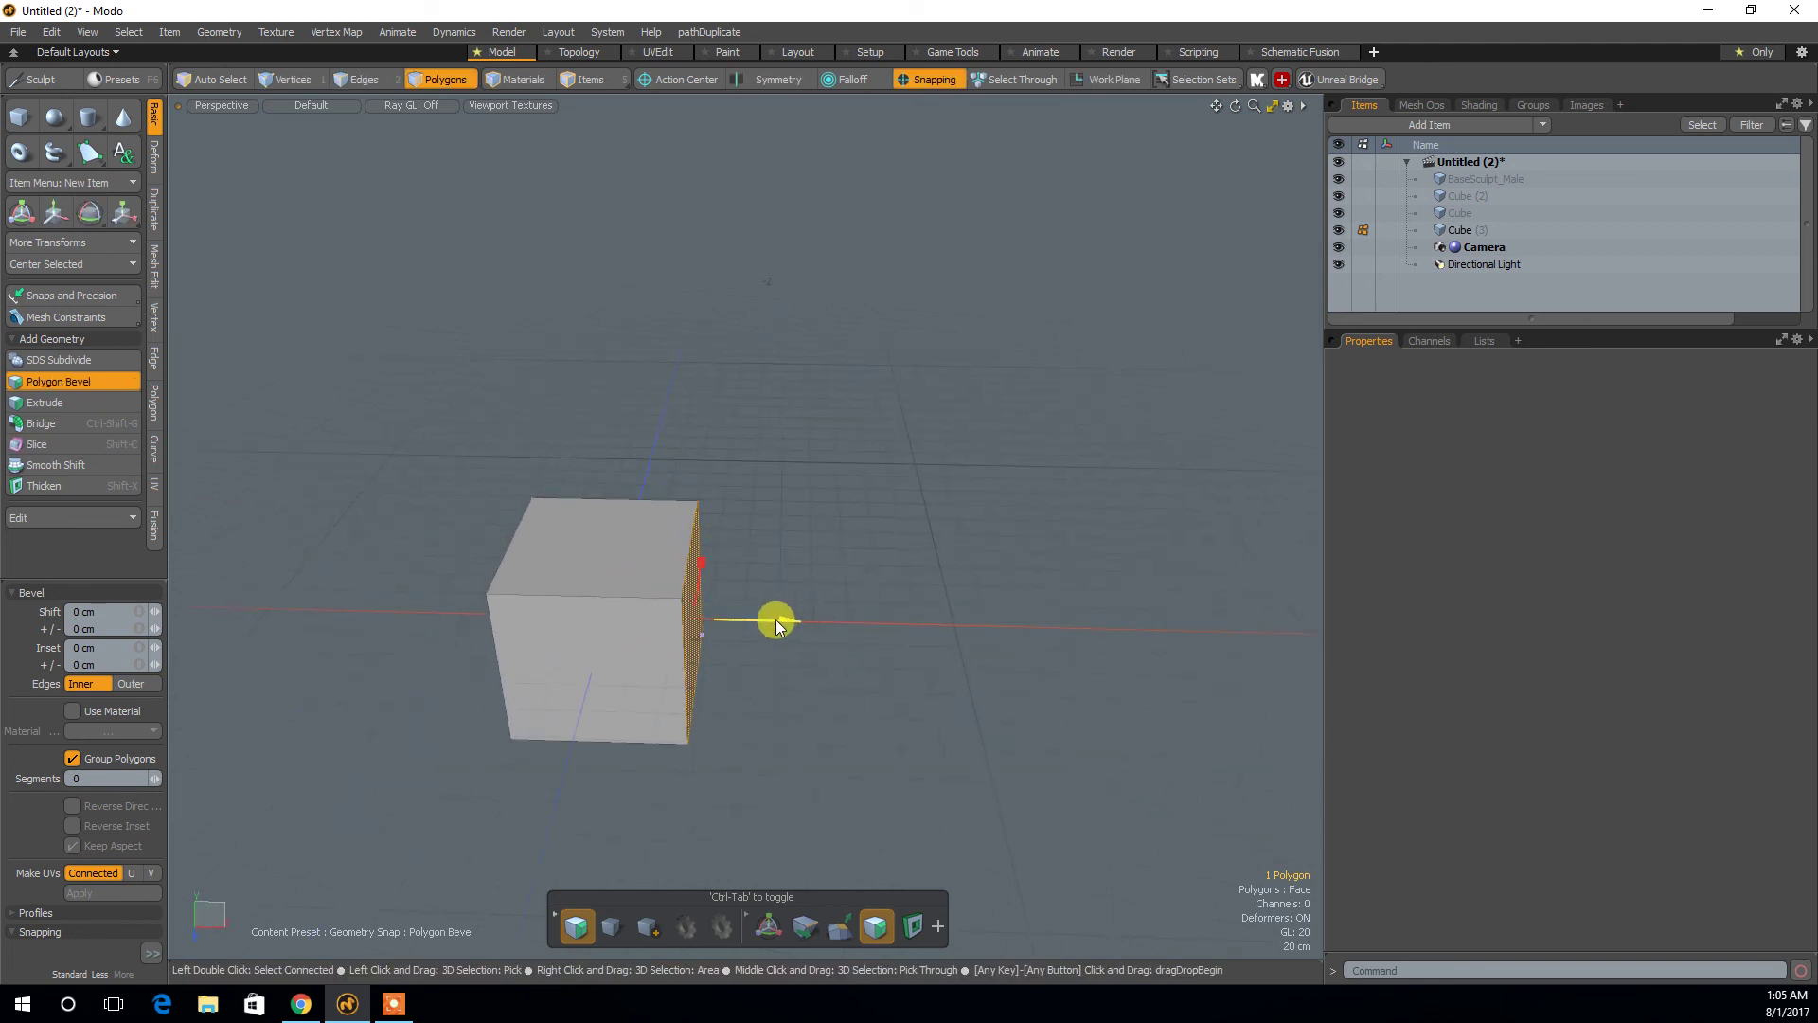
left_click_drag(775, 620, 994, 623)
left_click_drag(1046, 421, 889, 328, "alt")
left_click_drag(755, 528, 639, 583, "alt")
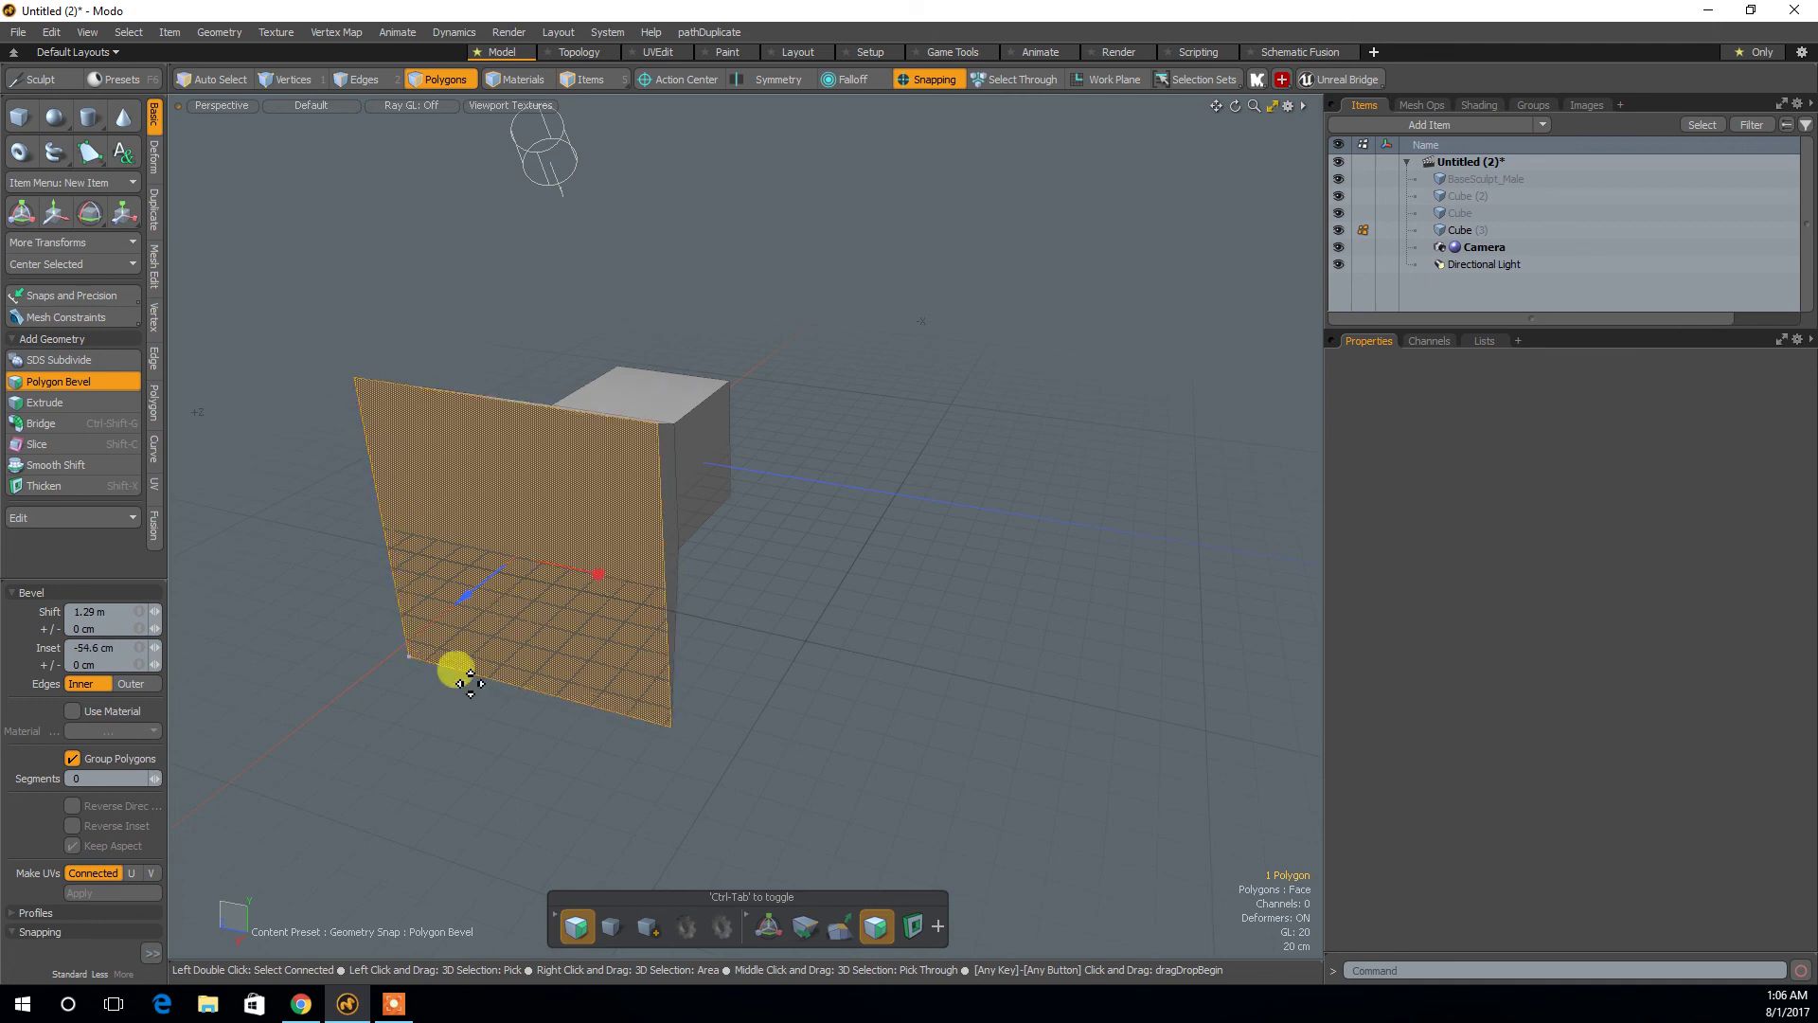
left_click_drag(304, 609, 459, 629, "alt")
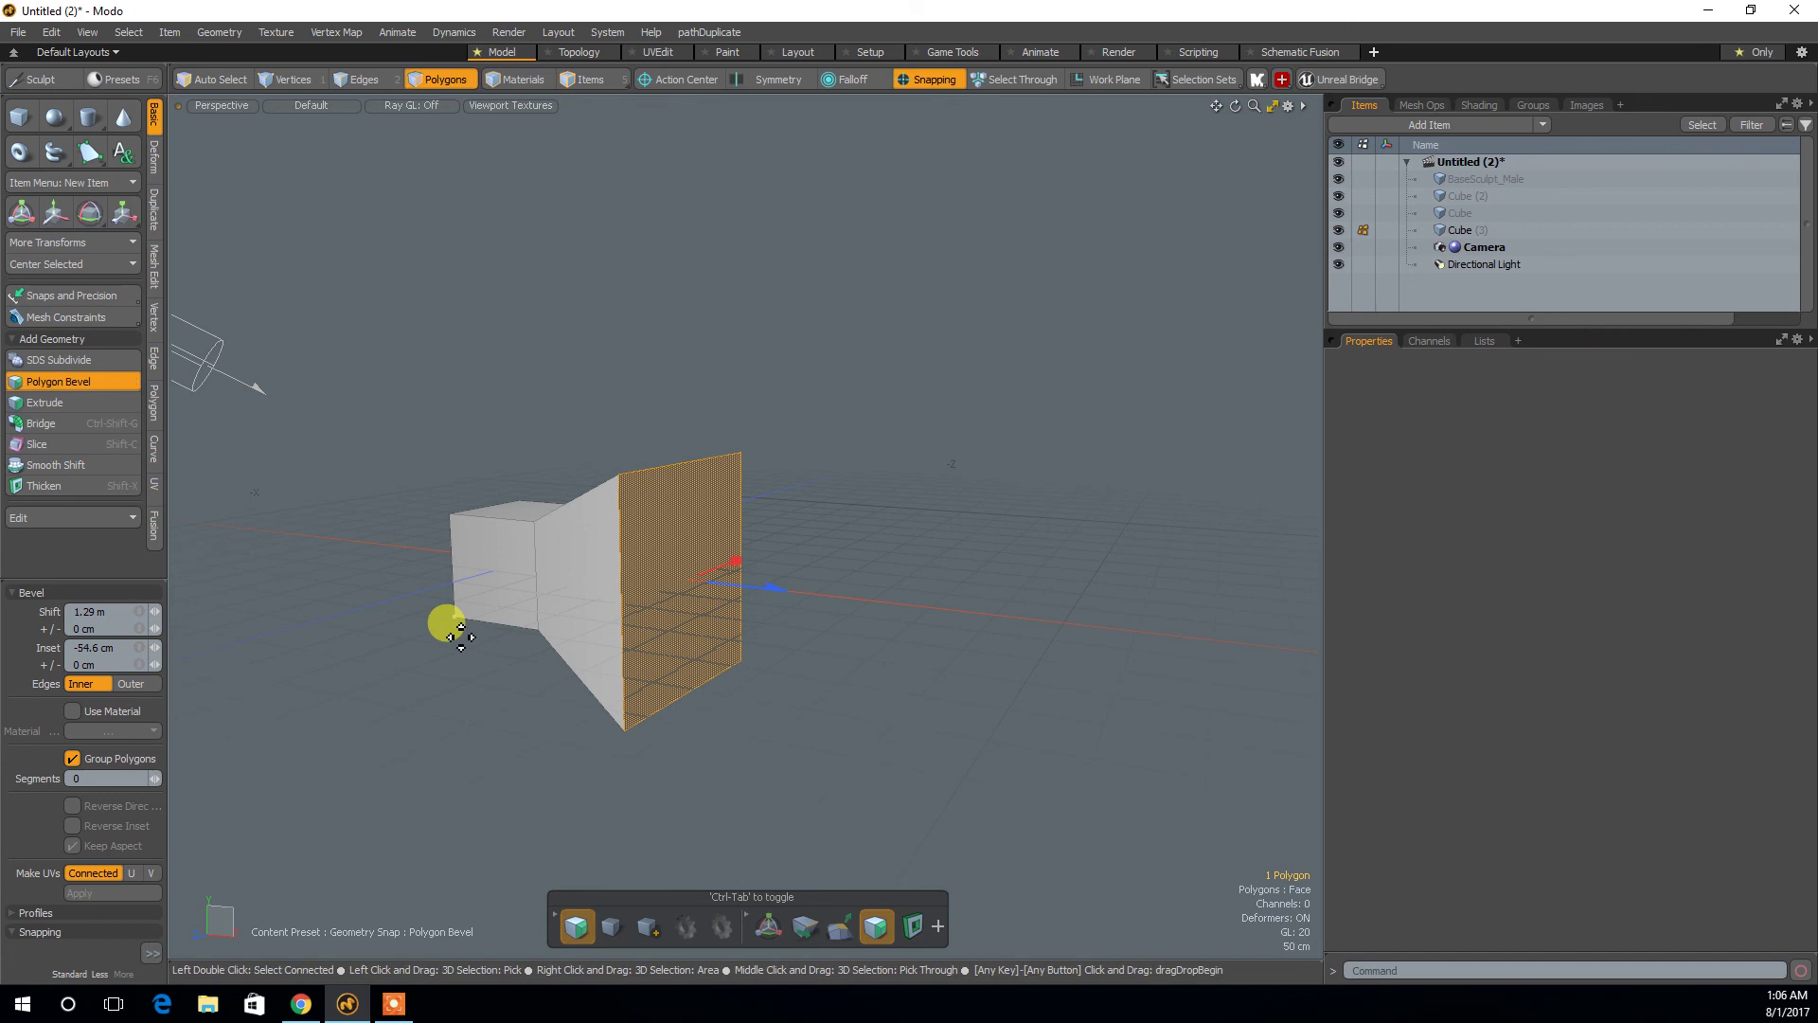
key("space")
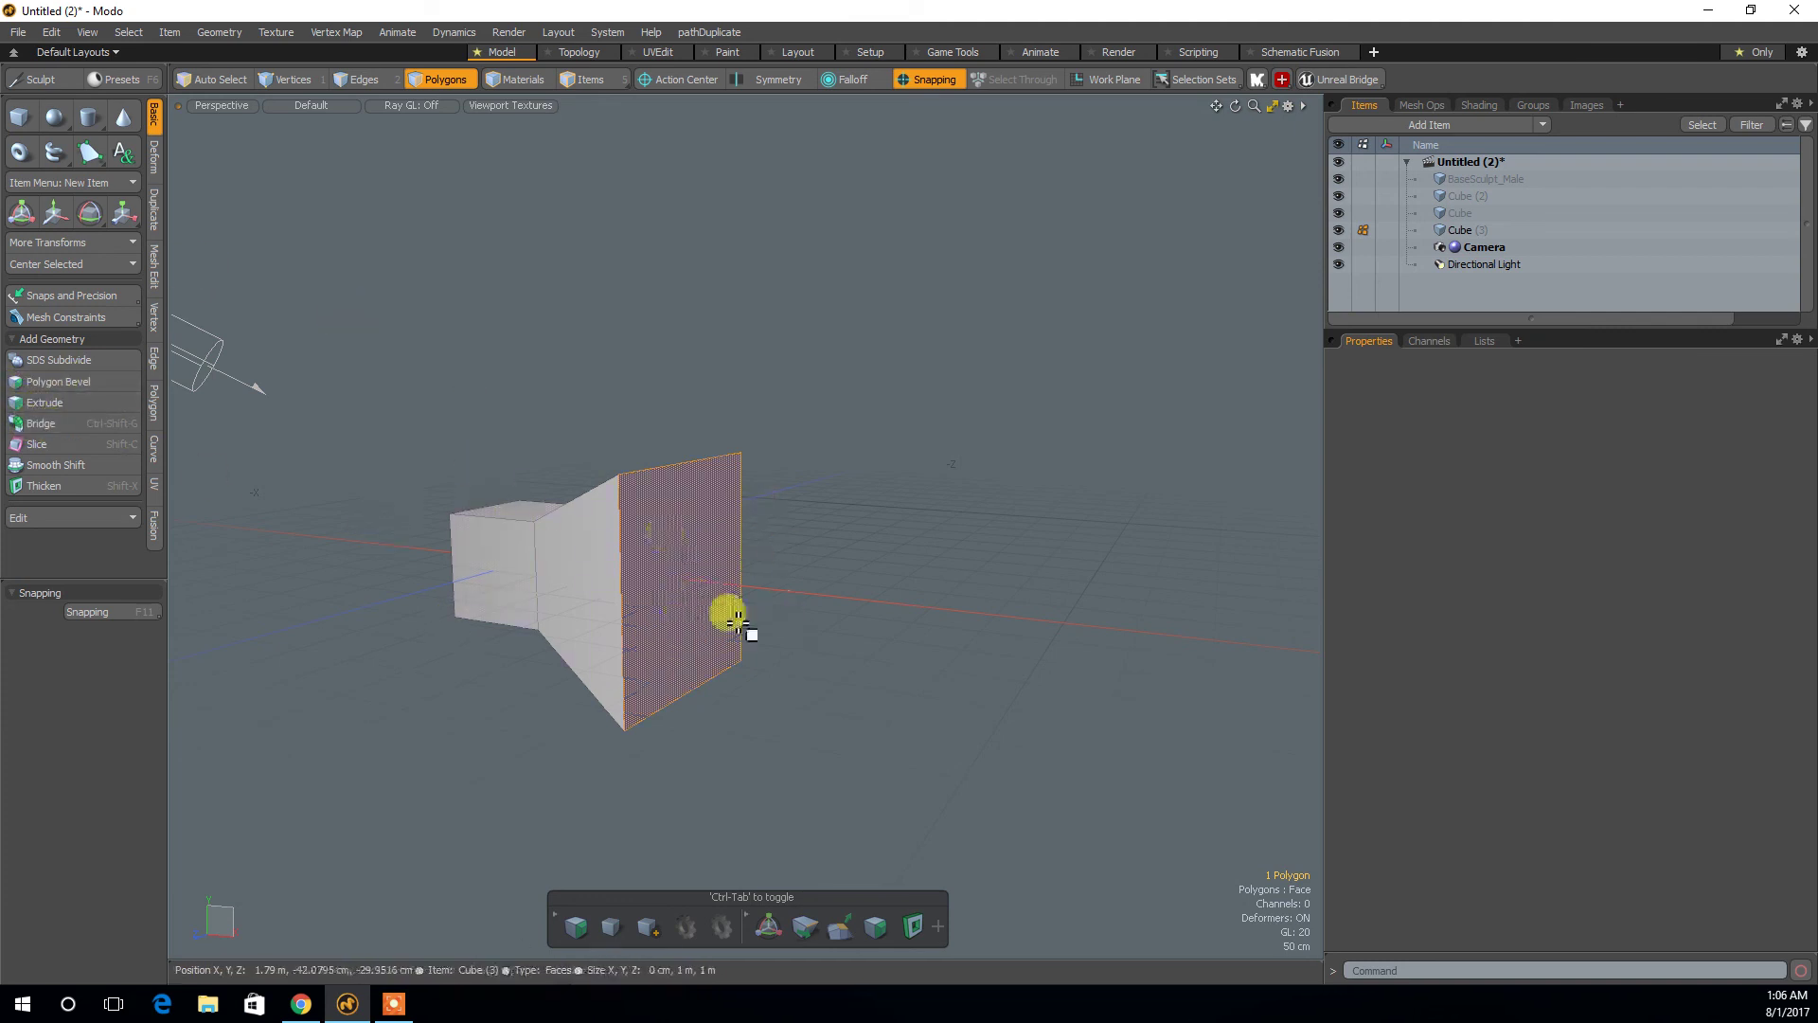
Bevel the original cube's top face upward and outward with a 1.12 m shift and a -47 cm inset.
left_click(609, 411)
left_click_drag(609, 410, 725, 559, "alt")
left_click(617, 689)
left_click_drag(620, 685, 654, 615, "alt")
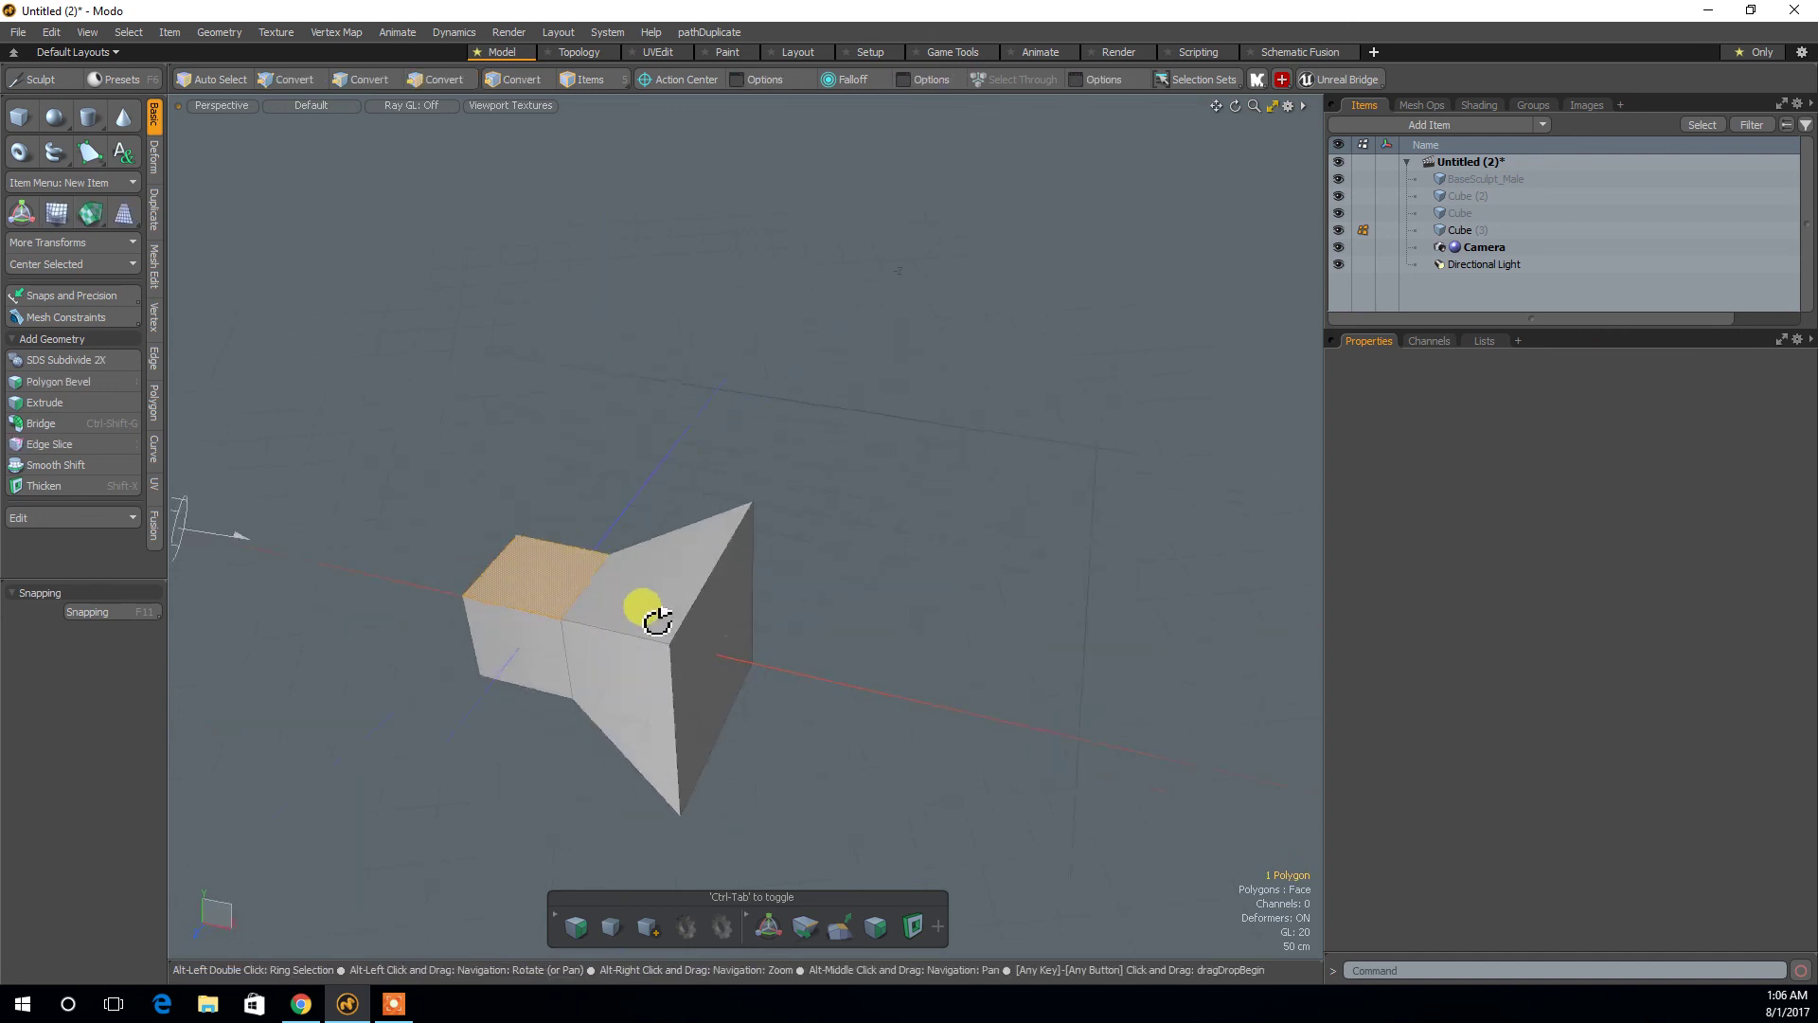
left_click(54, 382)
left_click_drag(629, 446, 544, 438, "alt")
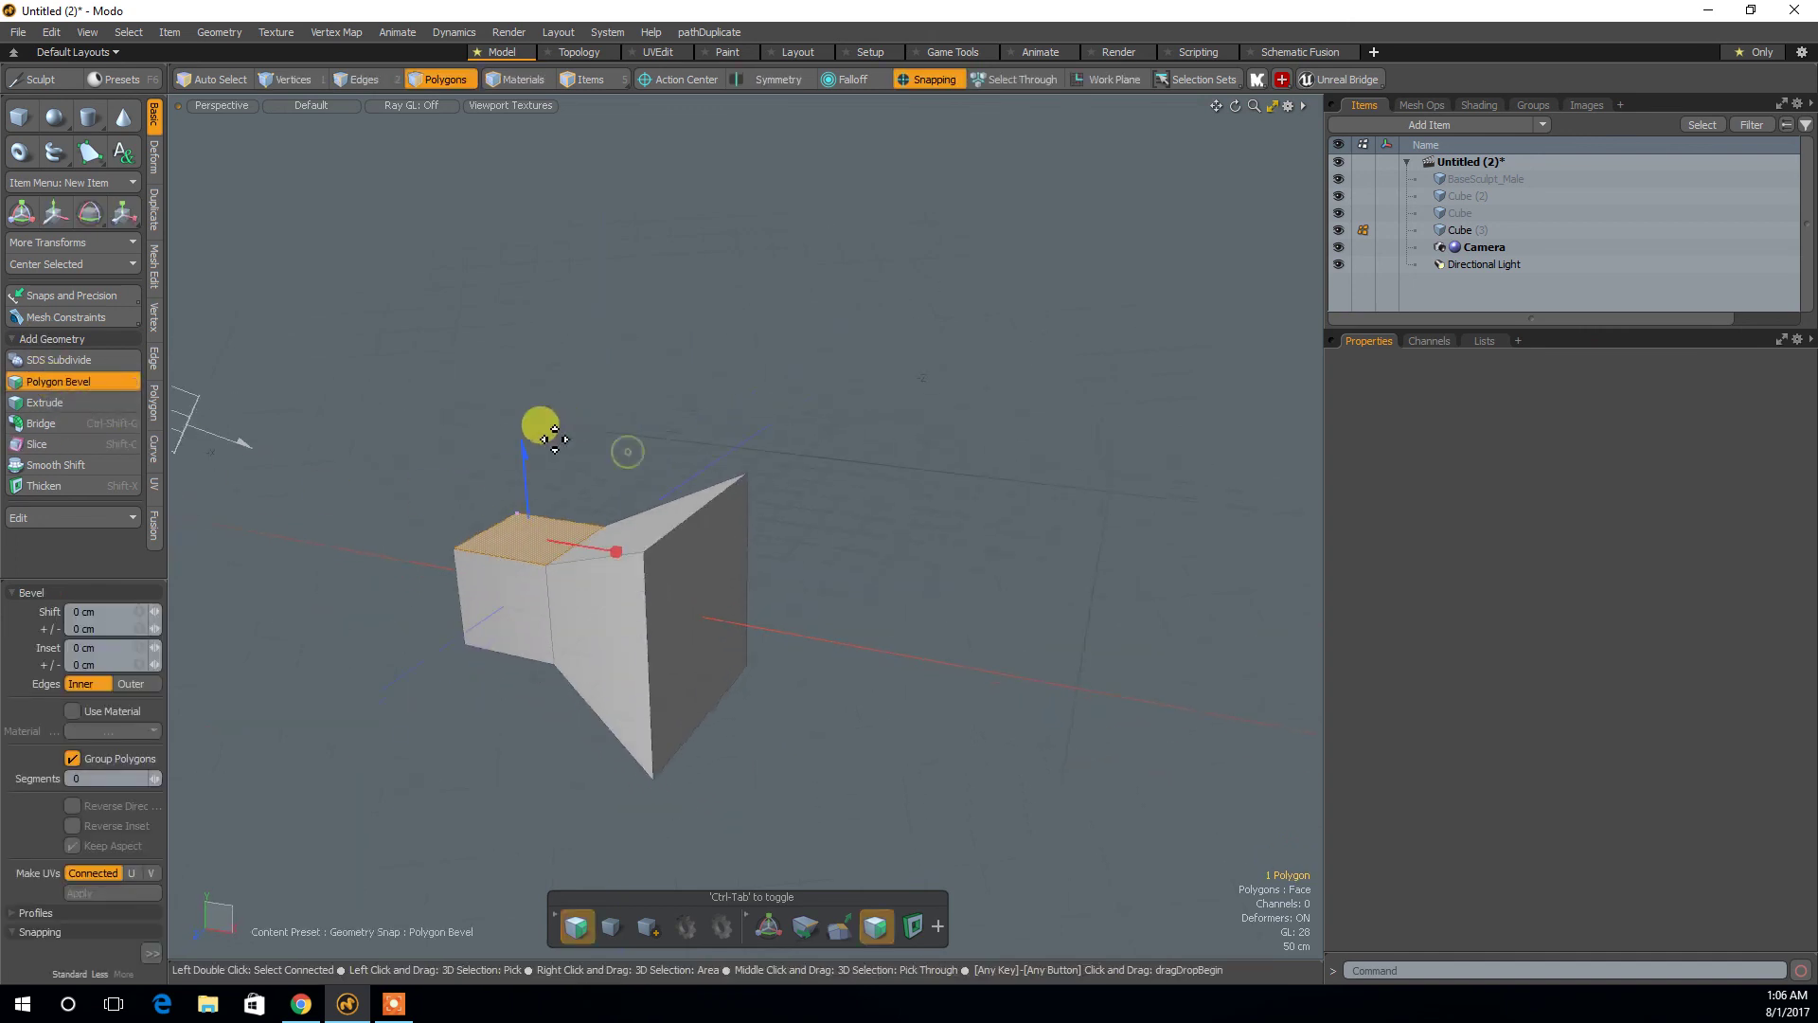
left_click_drag(615, 551, 648, 438)
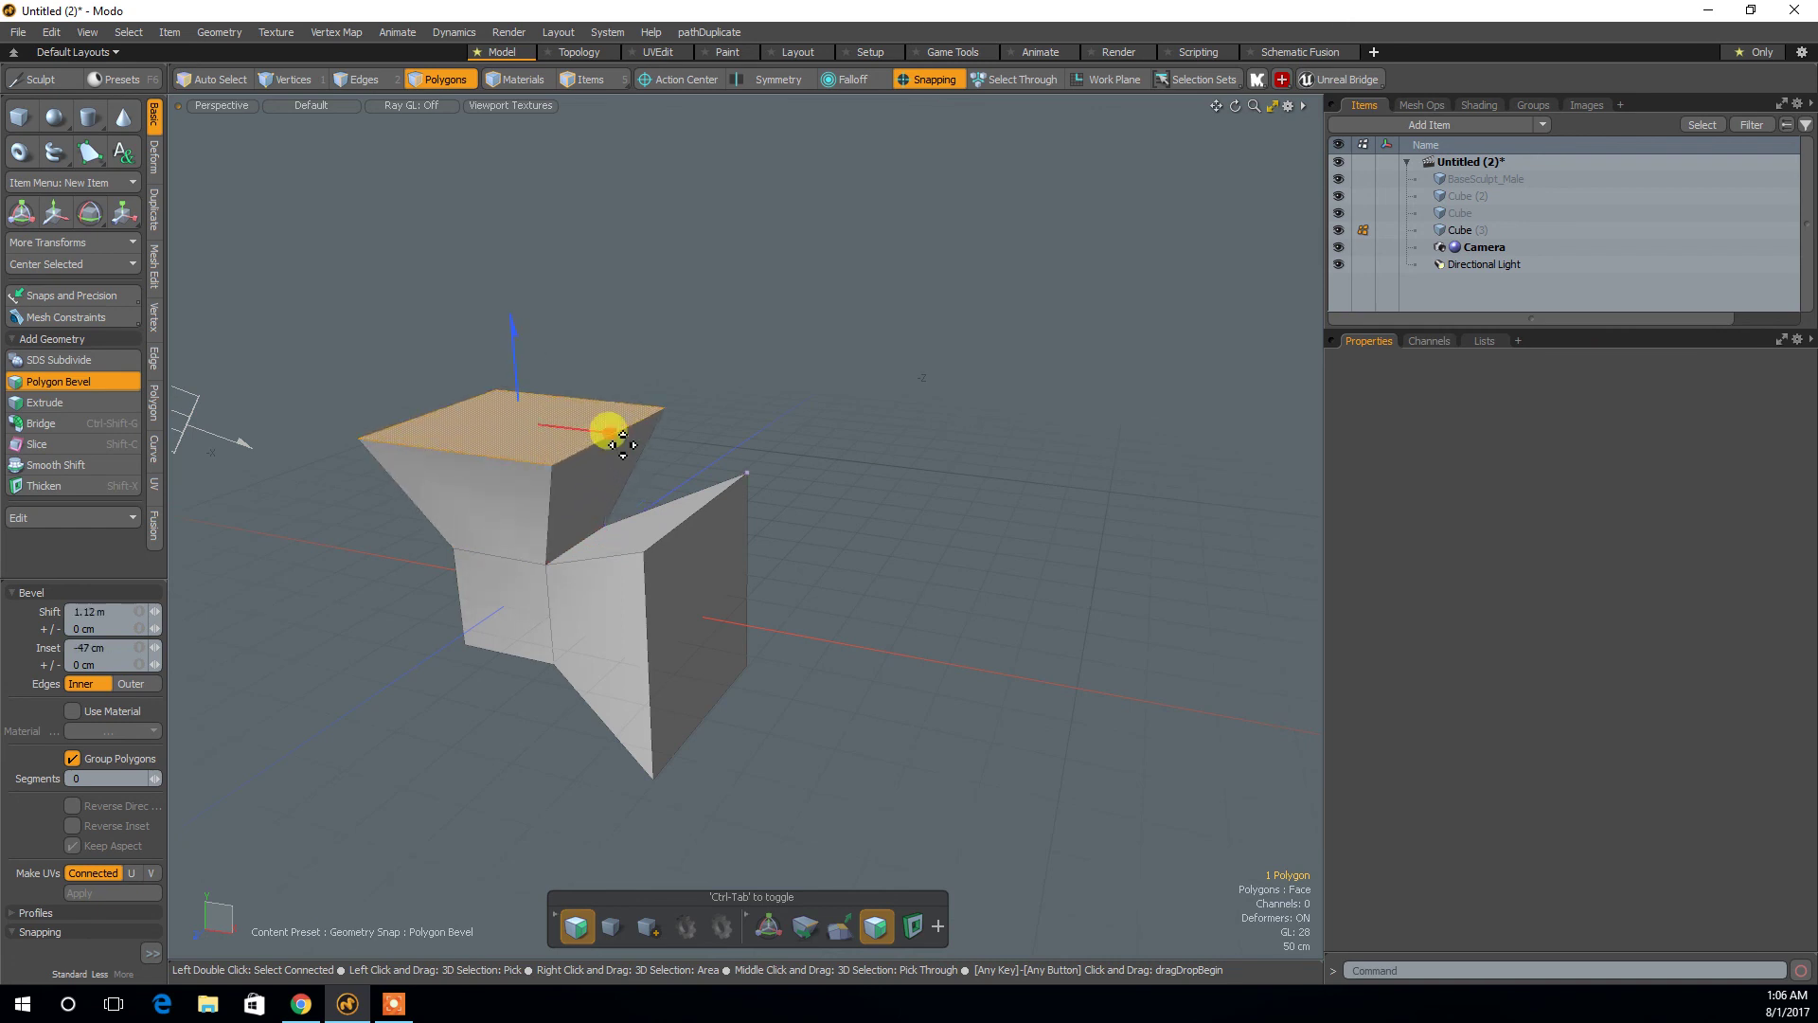
key("space")
Undo both face bevels to restore the plain cube.
left_click_drag(601, 496, 657, 373, "alt")
left_click_drag(744, 464, 911, 458, "alt")
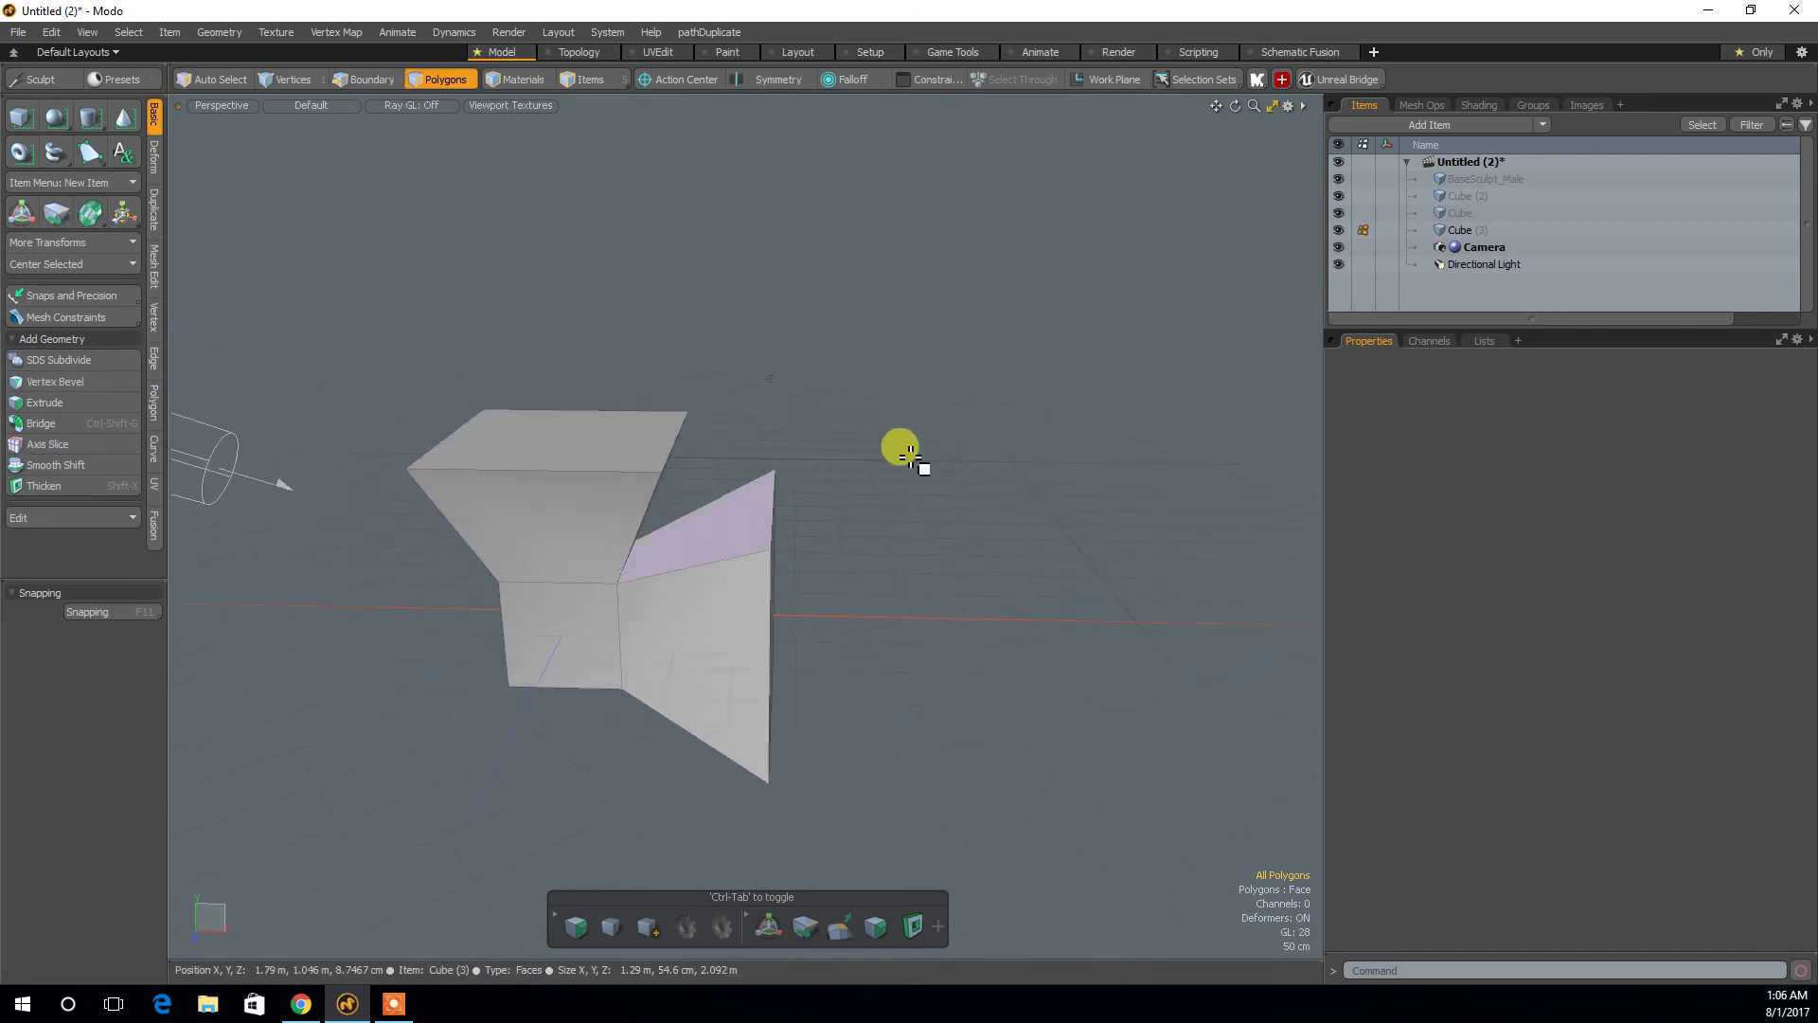
key("ctrl+z")
key("ctrl+z")
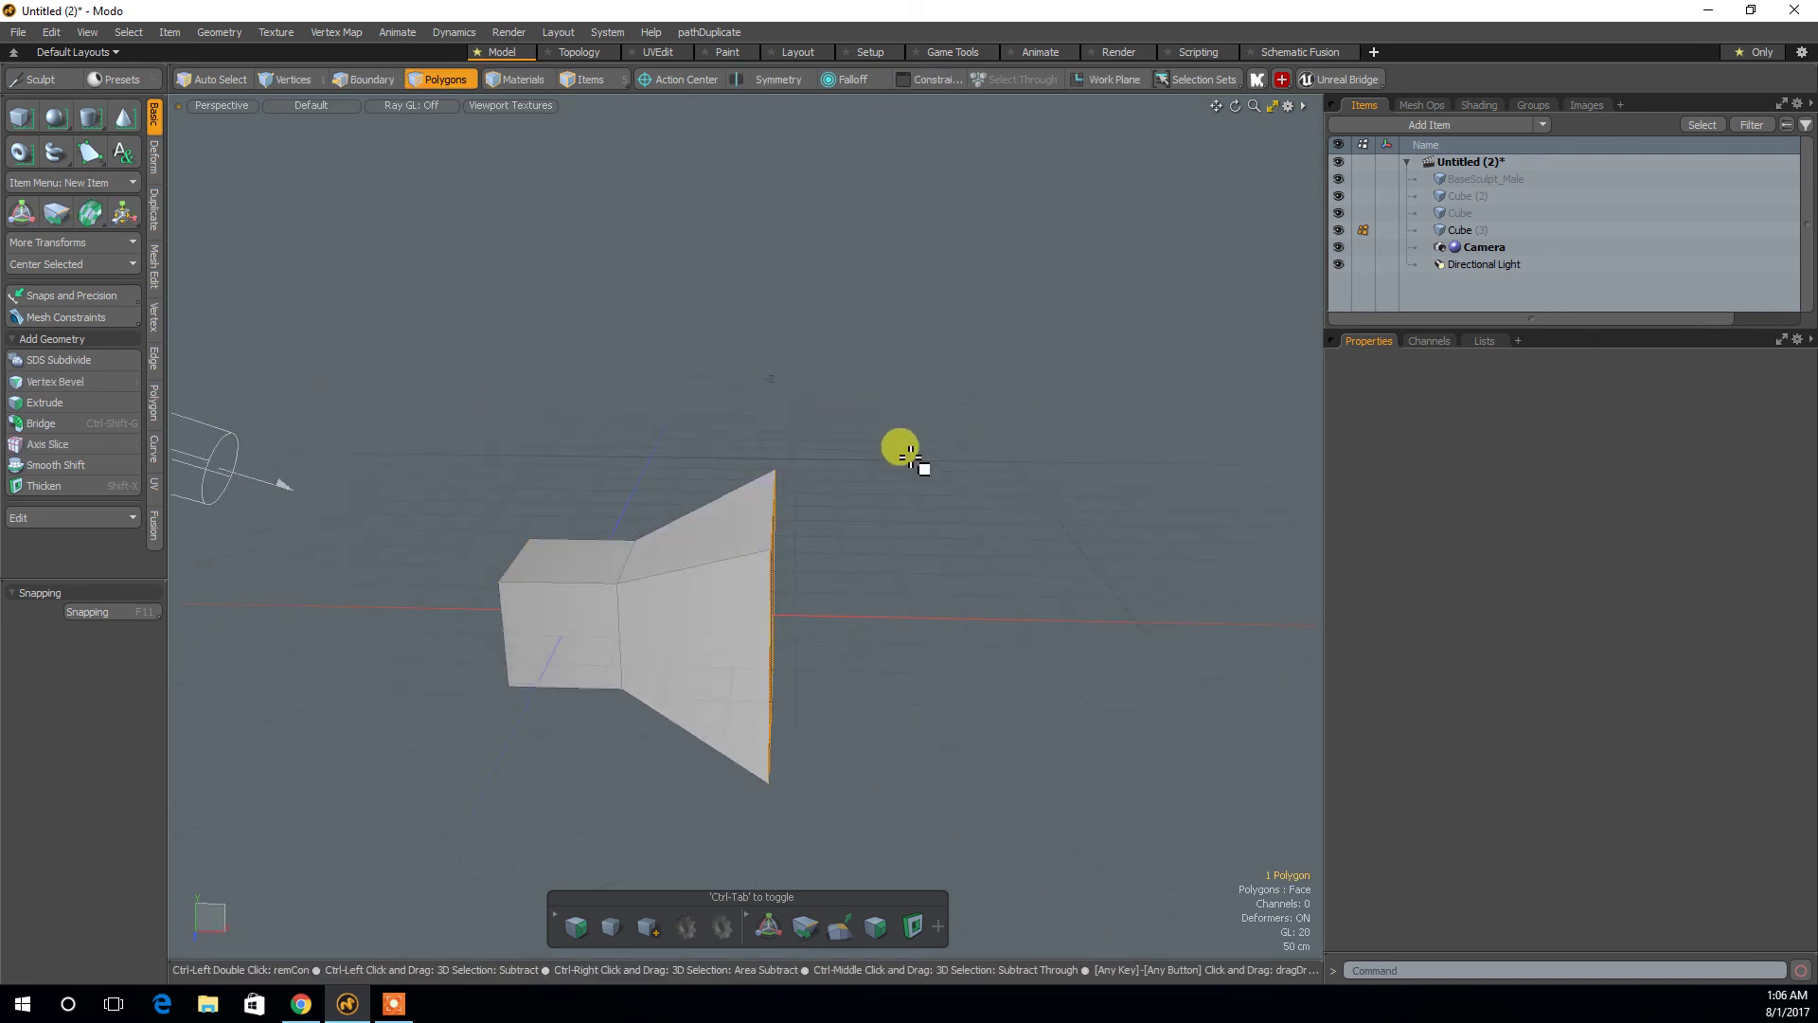
key("ctrl+z")
left_click_drag(910, 455, 837, 617, "alt")
Switch to edge selection and select the cube's four parallel edges running along the Z axis.
key("2")
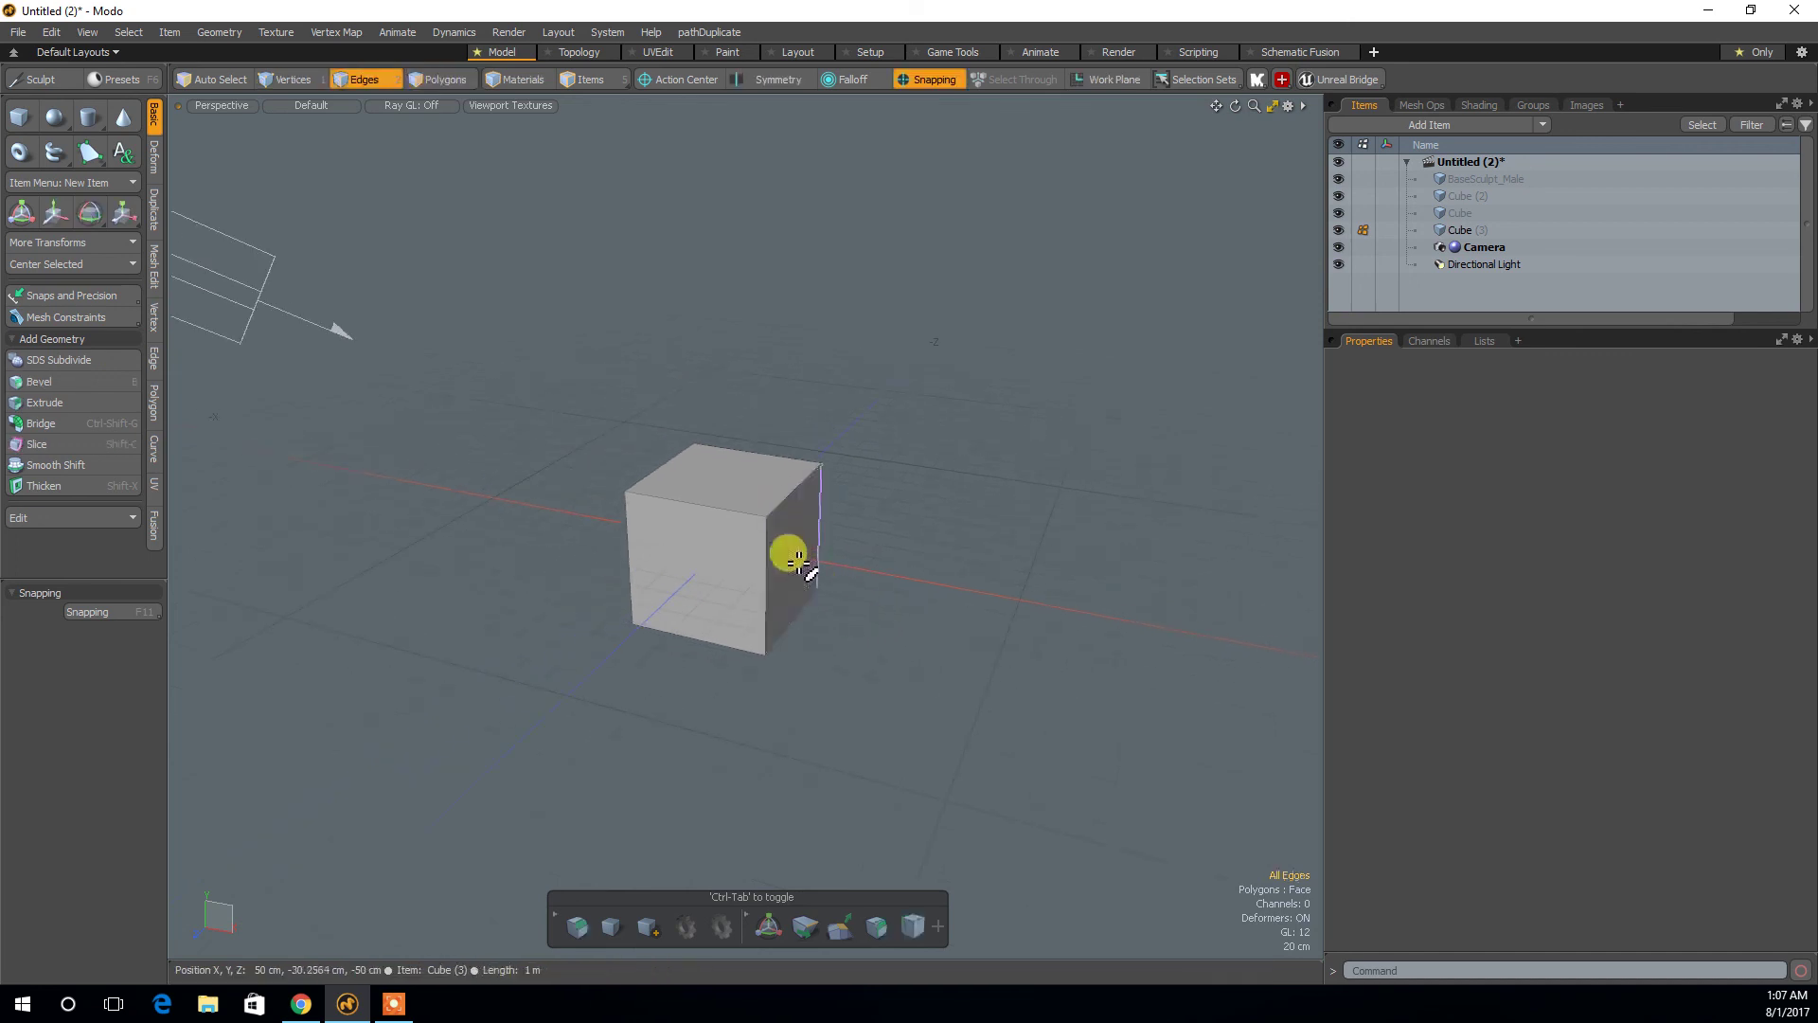
left_click(784, 495)
left_click_drag(784, 495, 926, 576, "alt")
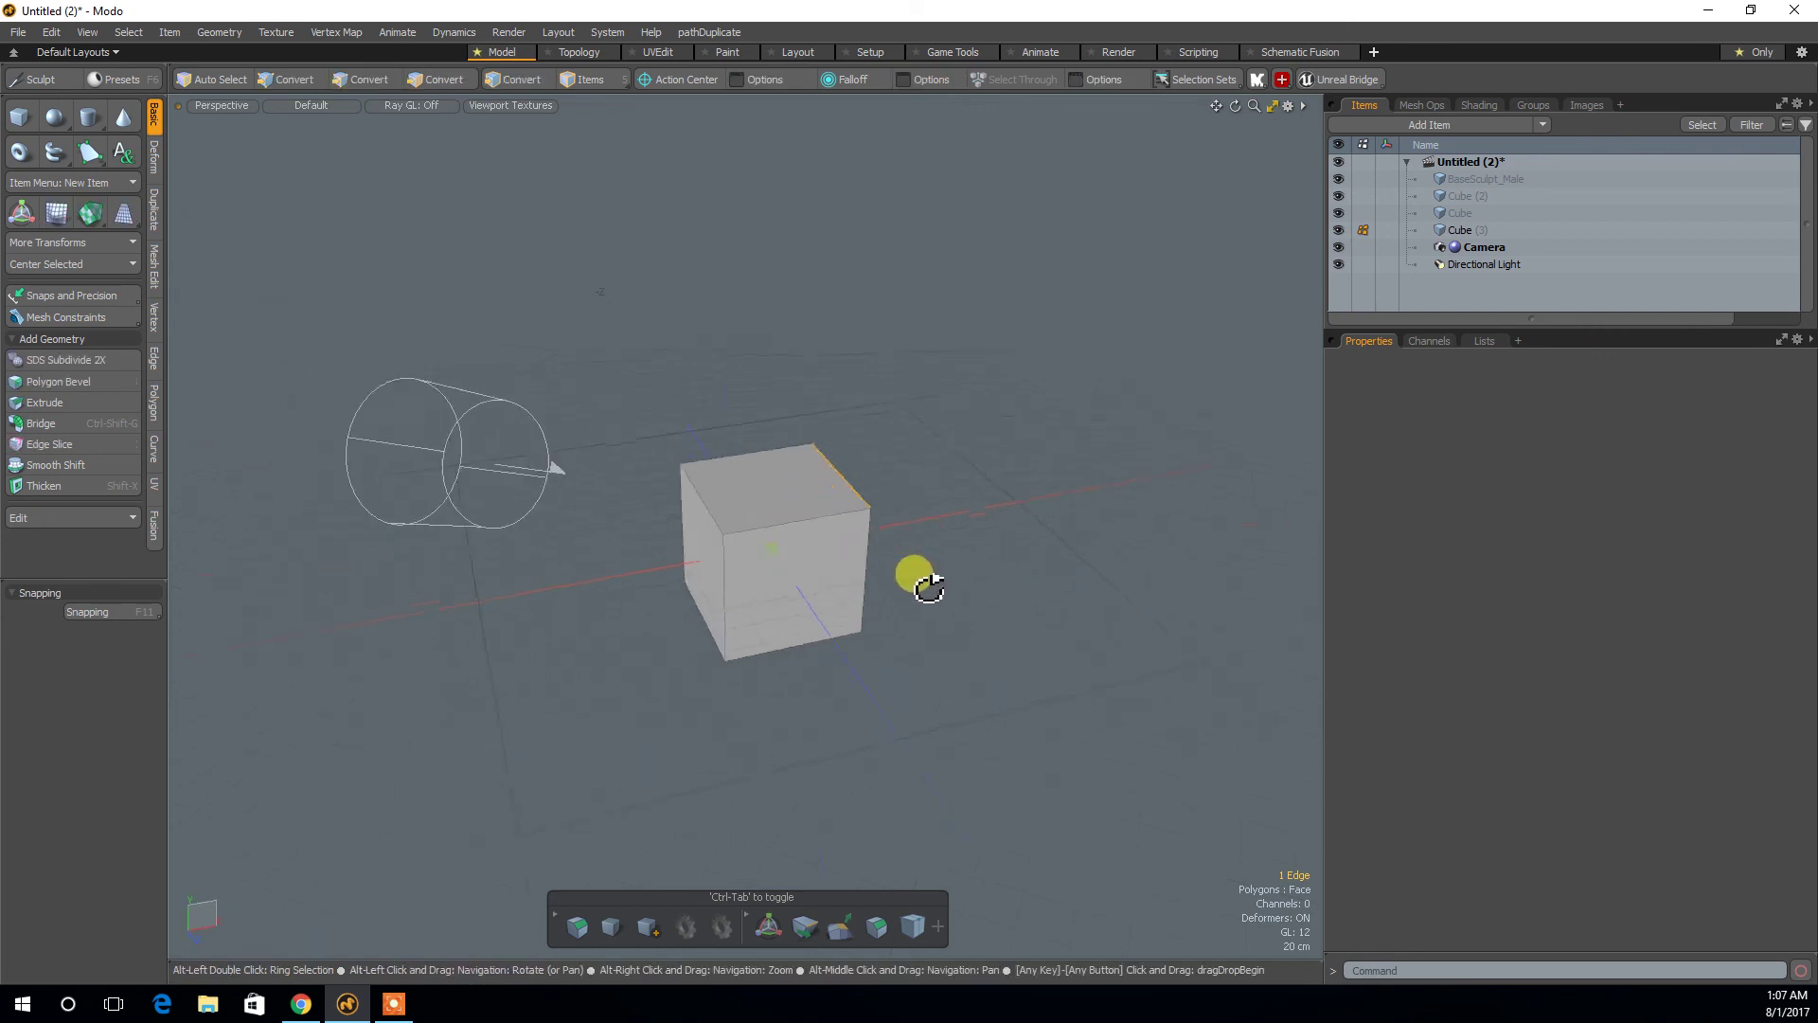
left_click(709, 514, "shift")
left_click_drag(710, 508, 810, 544, "alt")
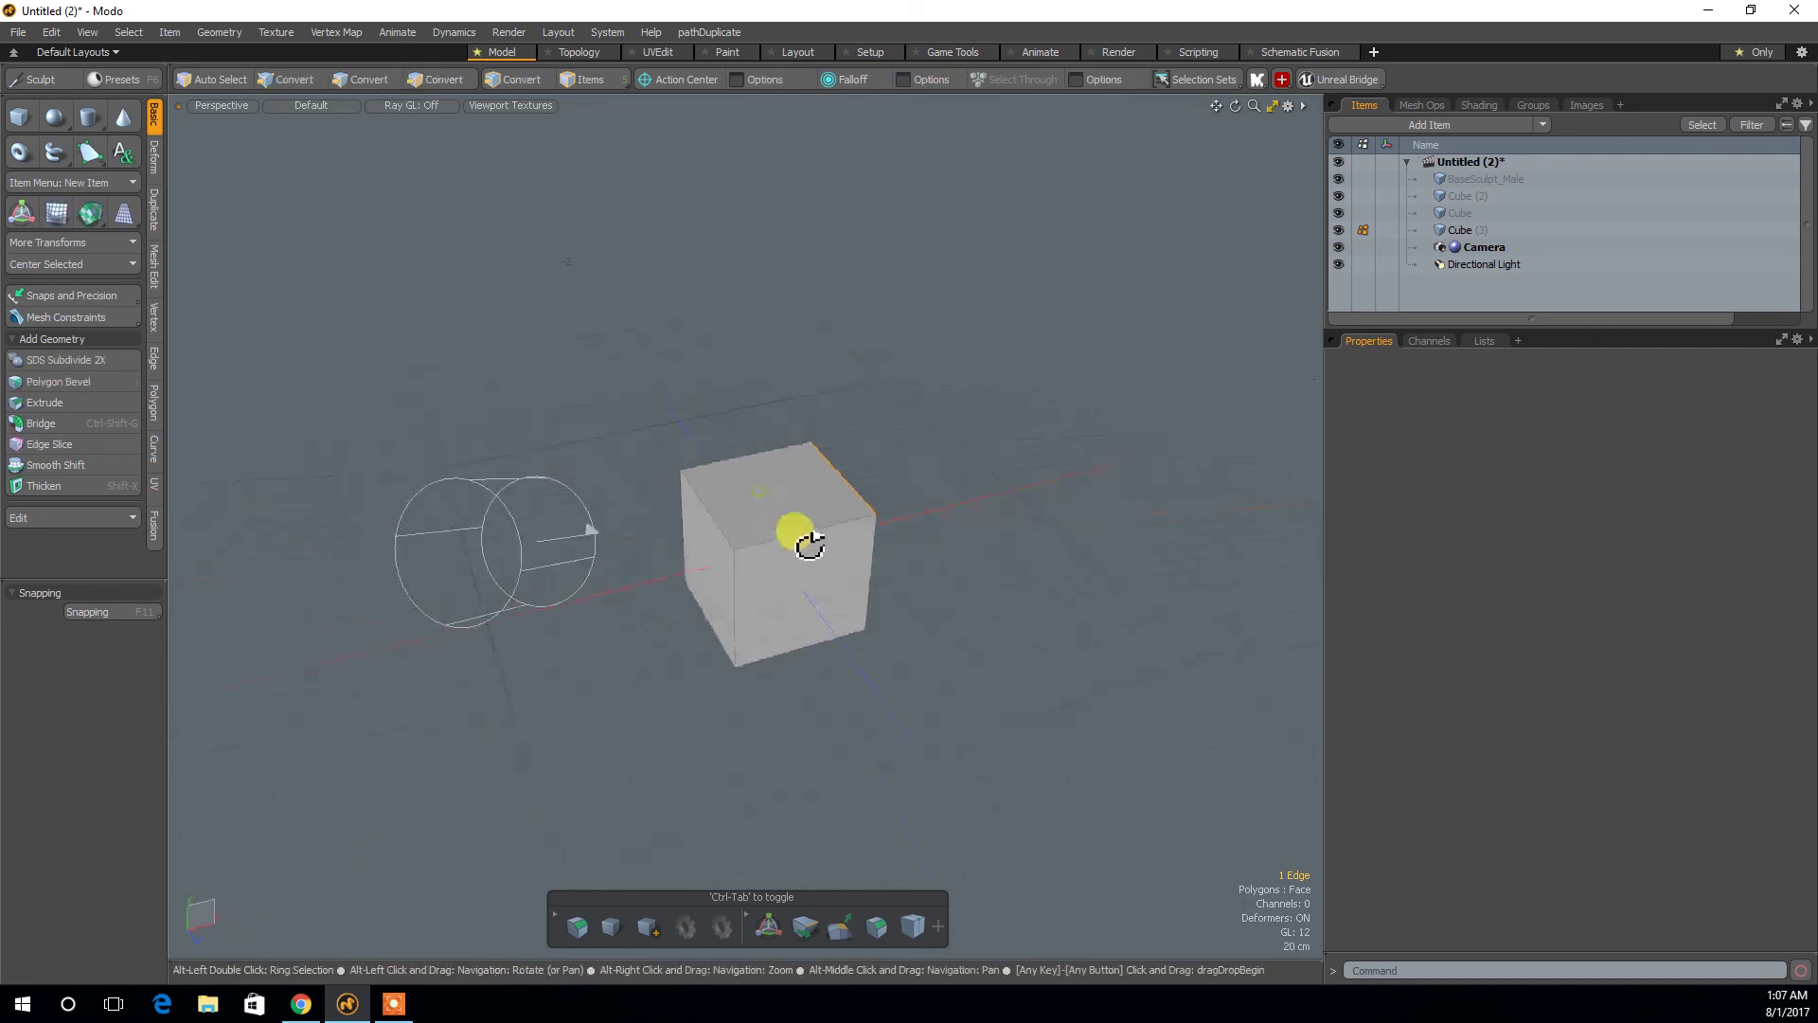
left_click_drag(929, 543, 968, 551, "alt")
left_click(762, 556, "shift")
left_click_drag(715, 539, 666, 538, "alt")
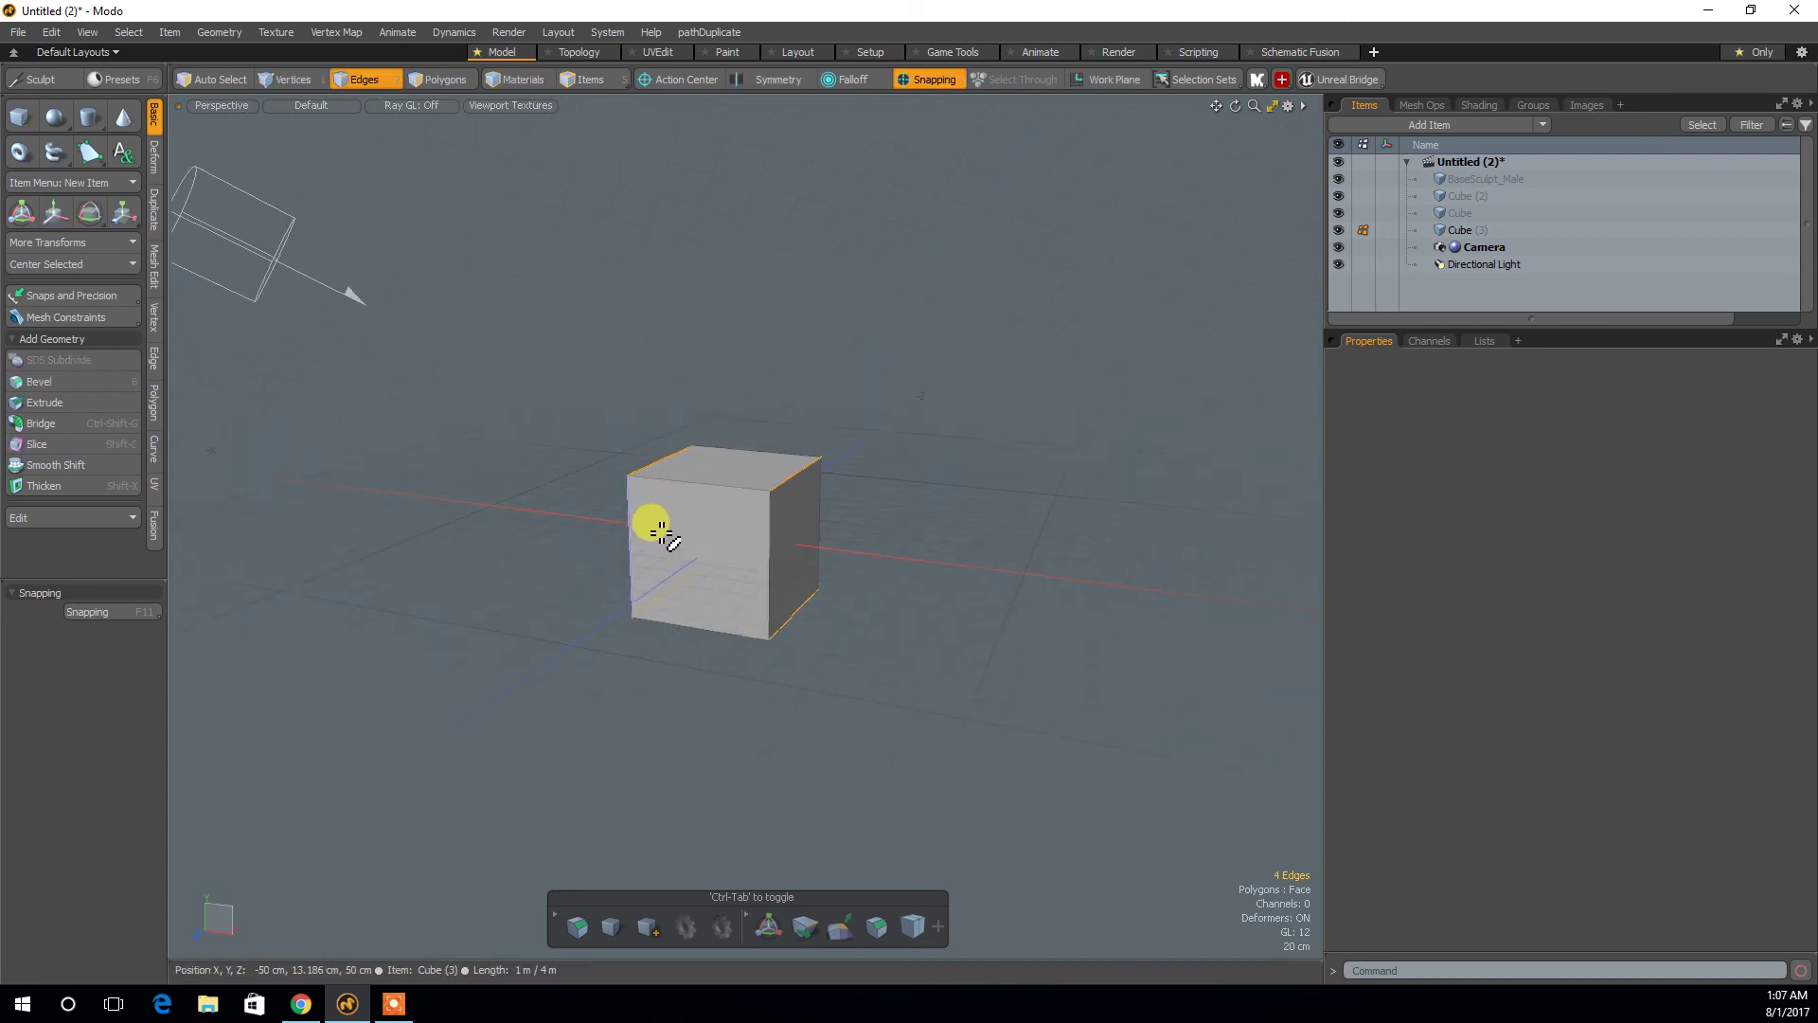
Bevel the four selected edges into rounded corners with a round level of 3 and the Round edge shape.
left_click(69, 388)
left_click_drag(650, 609, 254, 678, "alt")
left_click(100, 691)
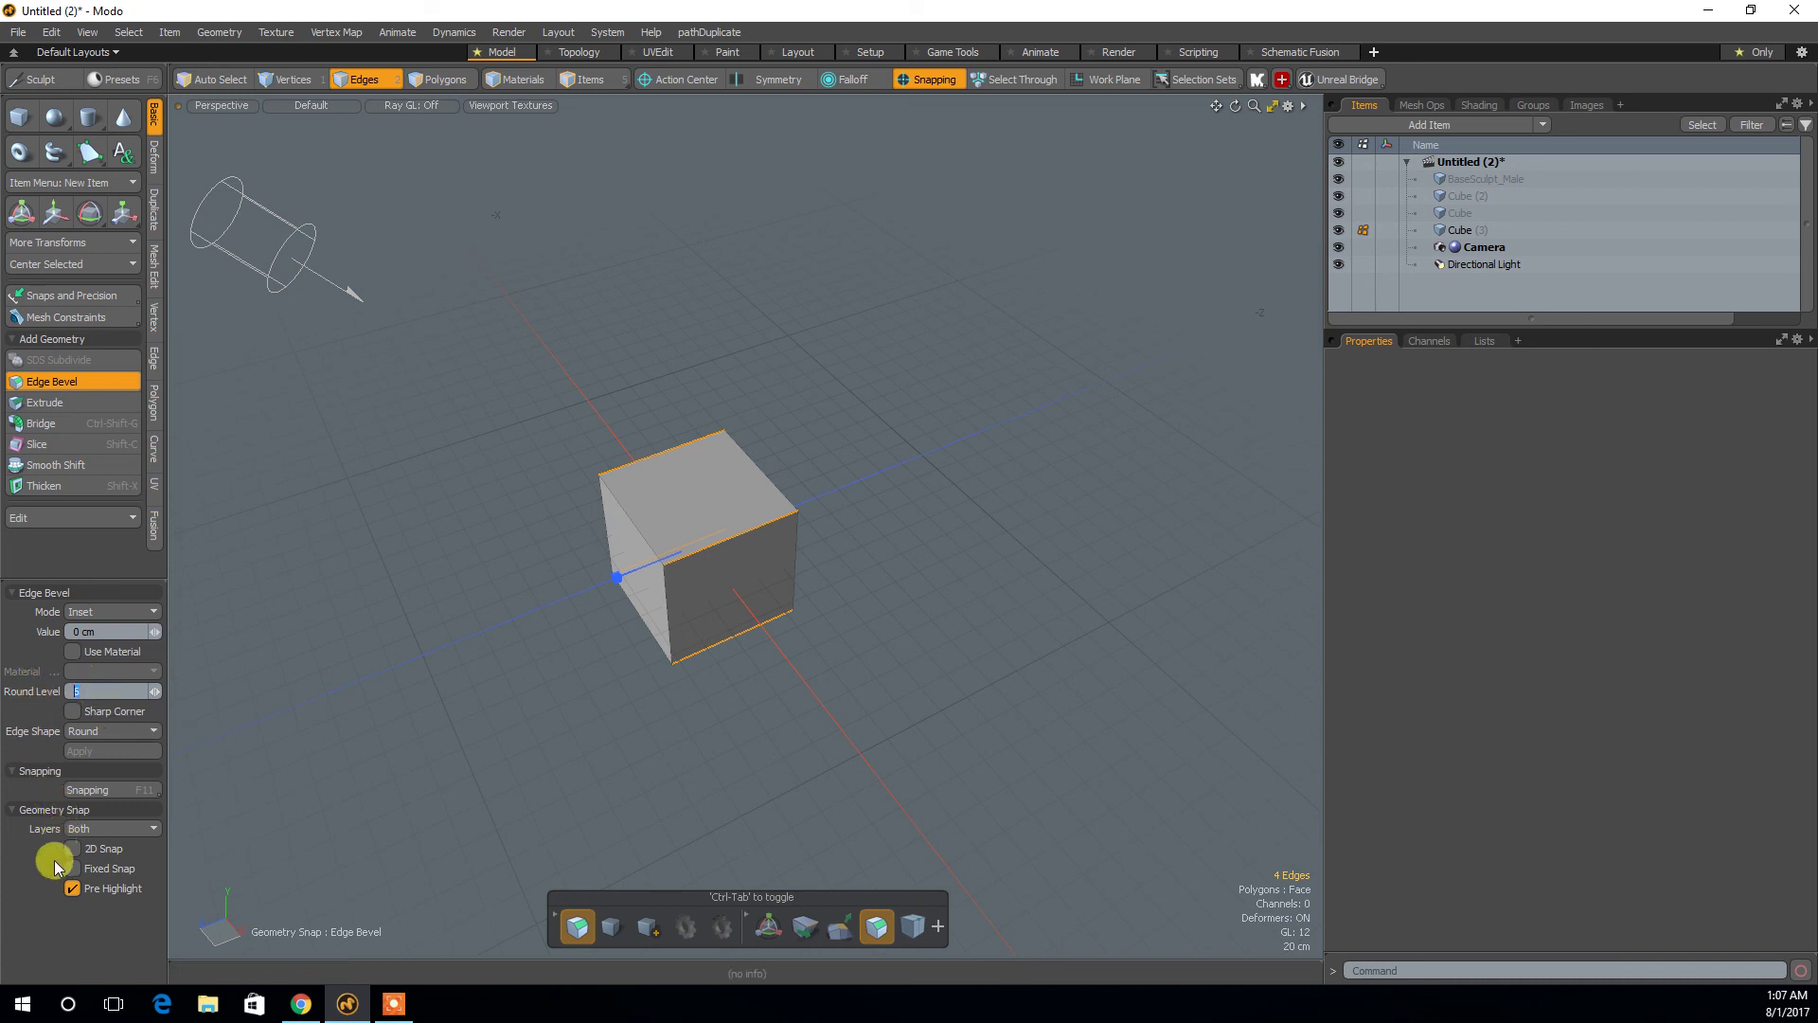
key("Return")
left_click(103, 735)
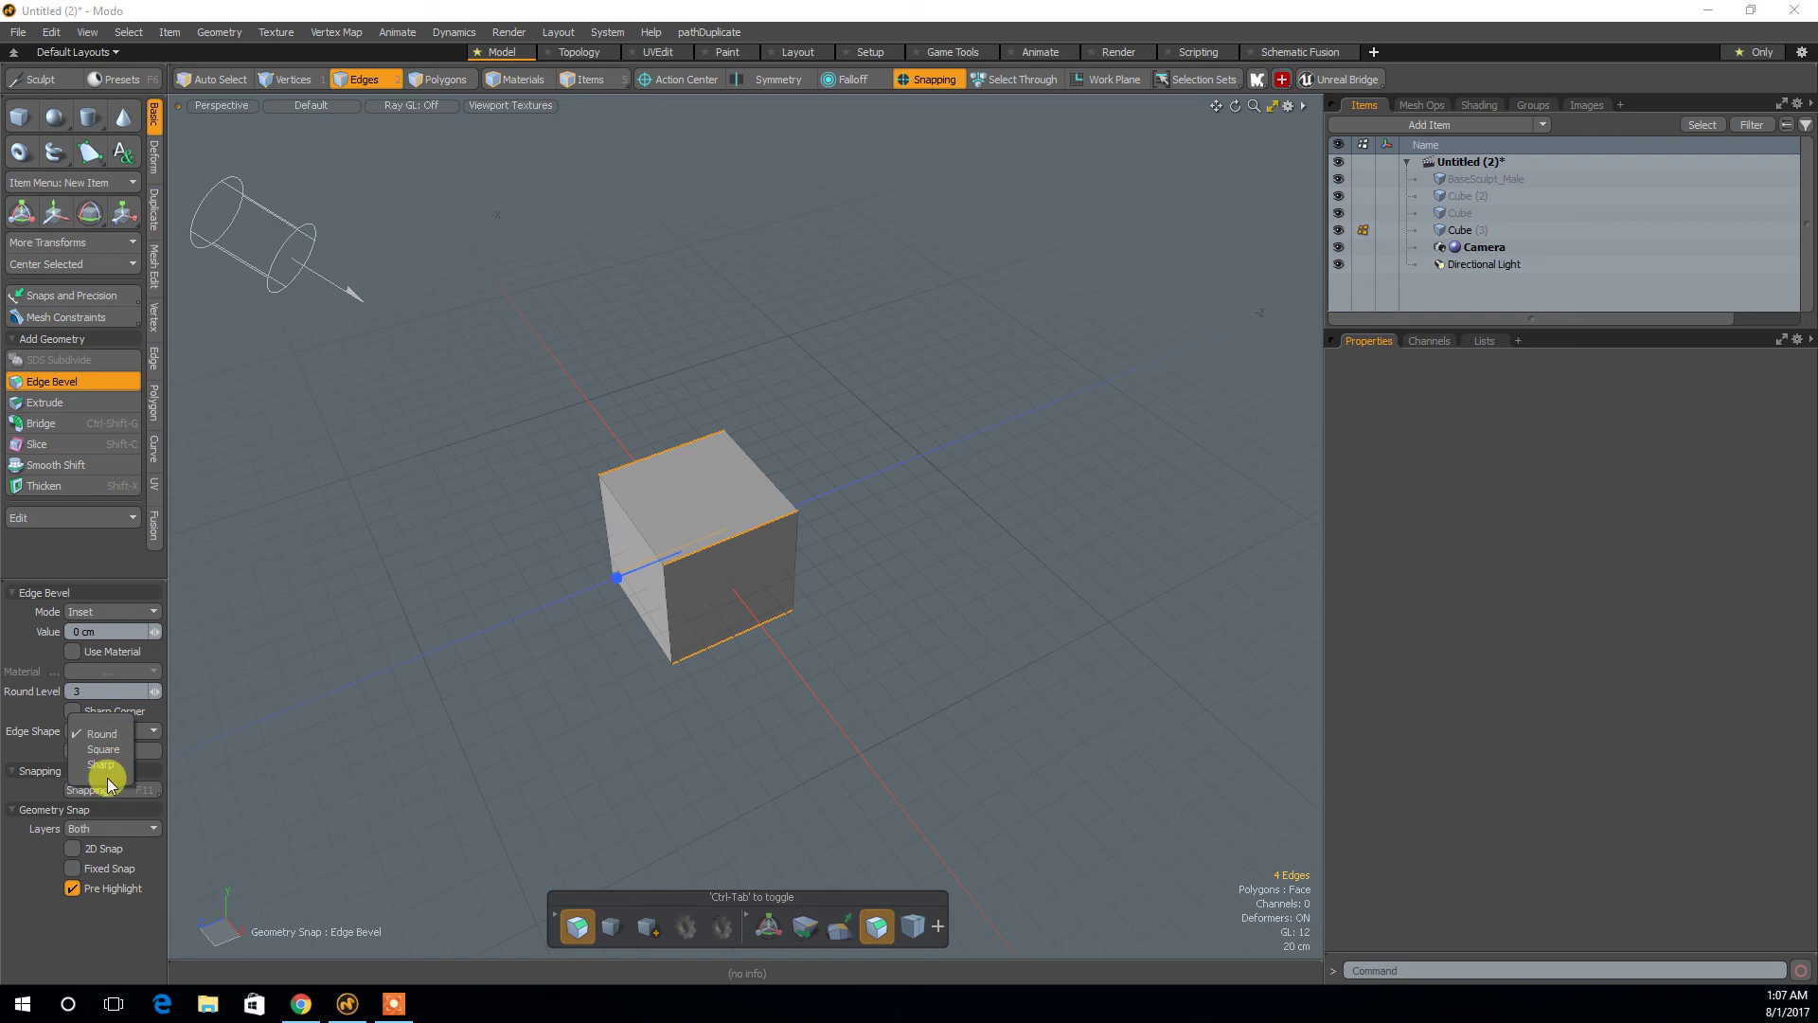
left_click(91, 951)
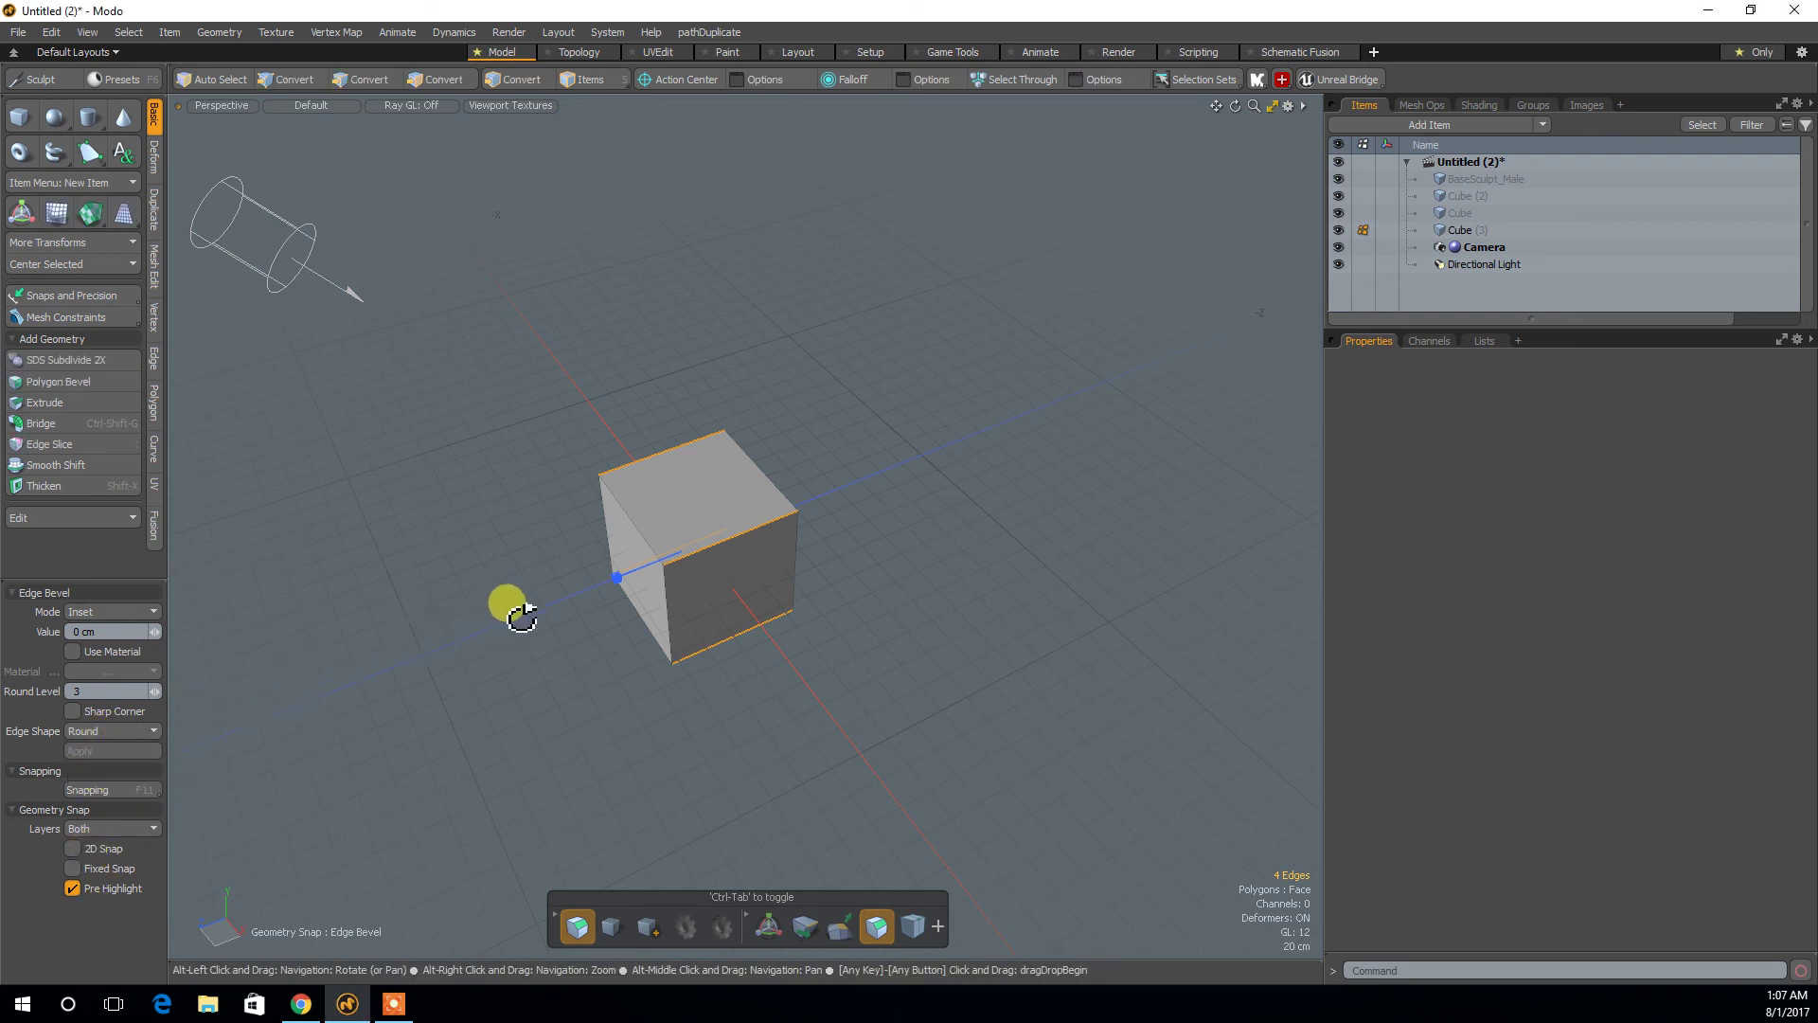
left_click_drag(510, 605, 530, 622, "alt")
left_click_drag(633, 597, 676, 674)
key("space")
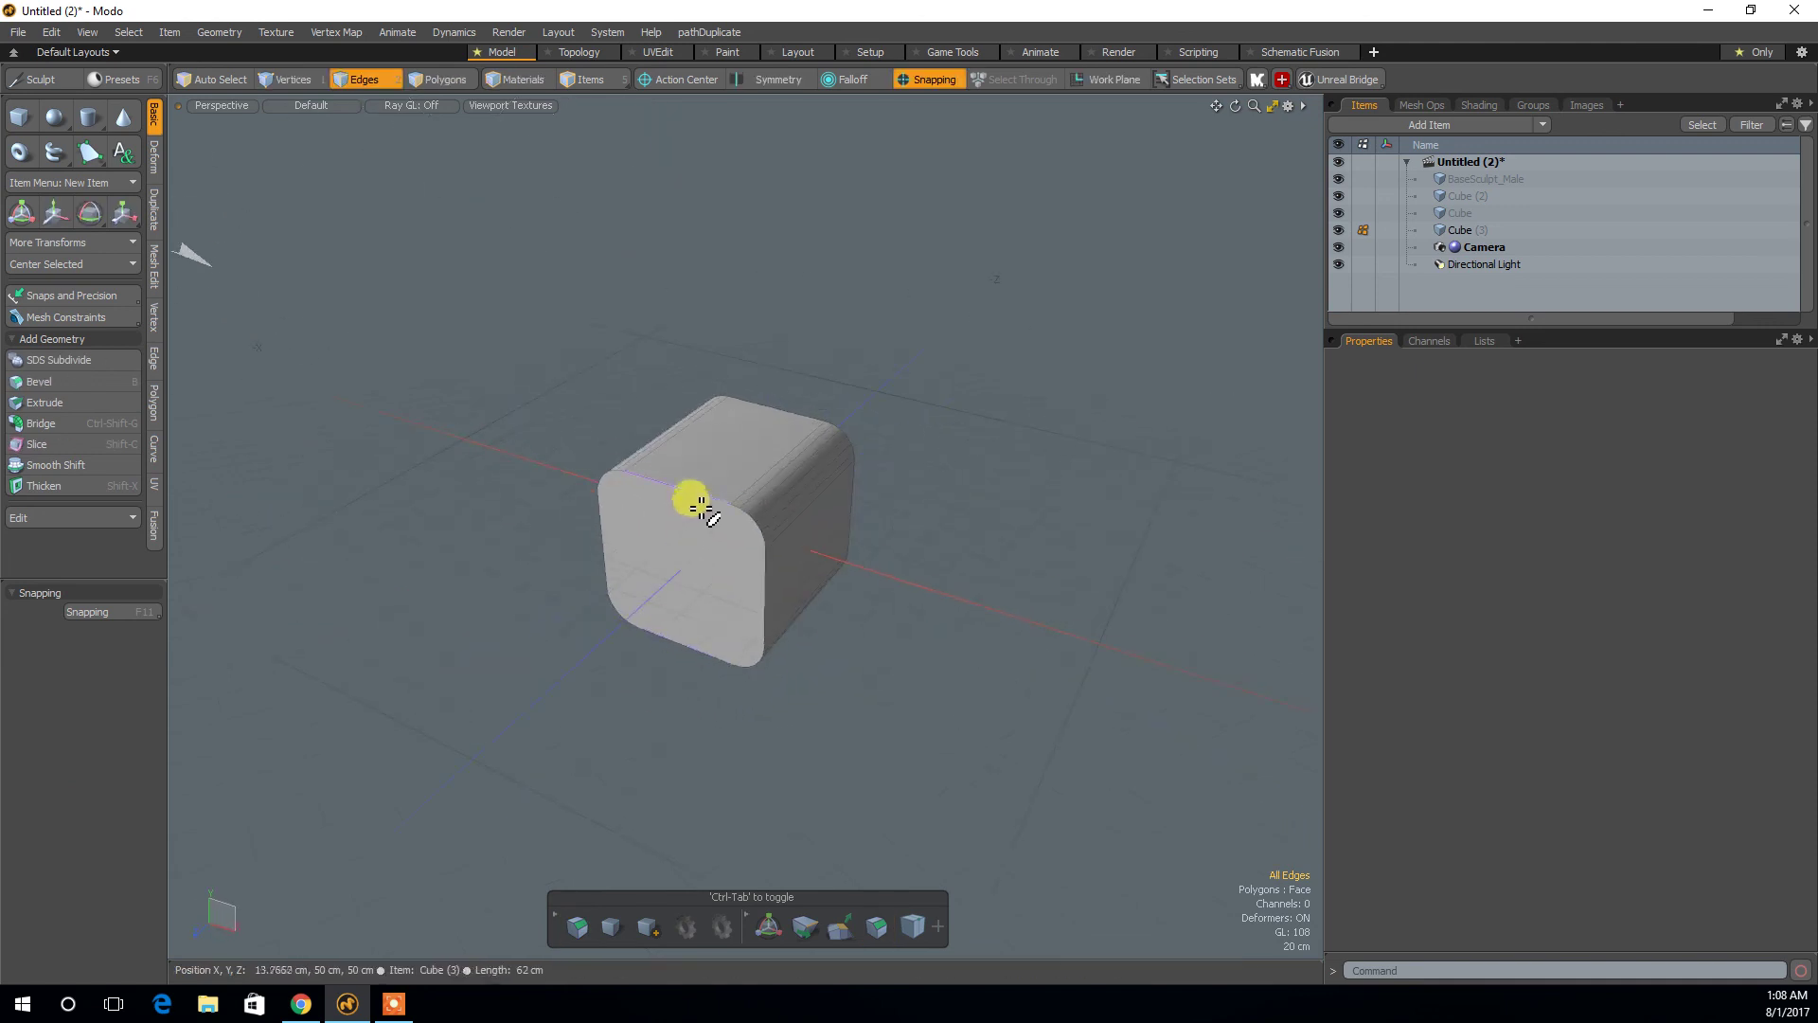
Select the edge loops outlining the two opposite rounded end faces of the cube.
left_click_drag(604, 761, 440, 693, "alt")
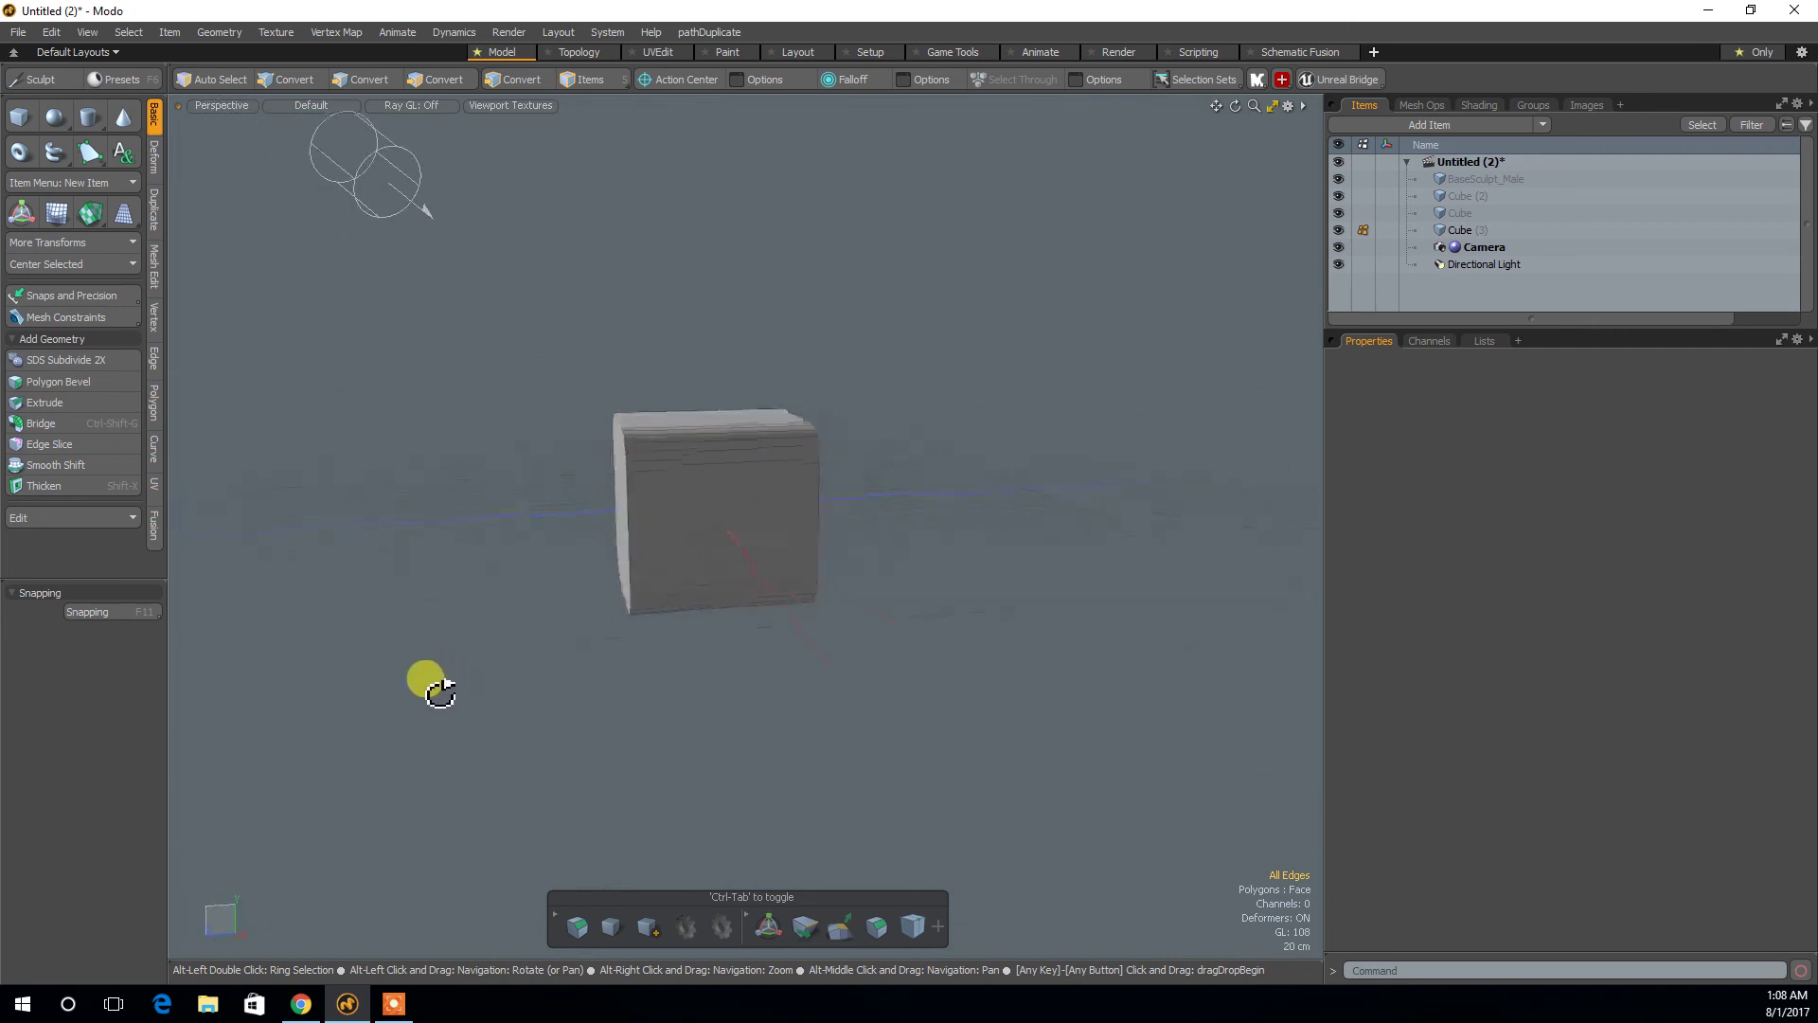
left_click_drag(522, 610, 724, 634, "alt")
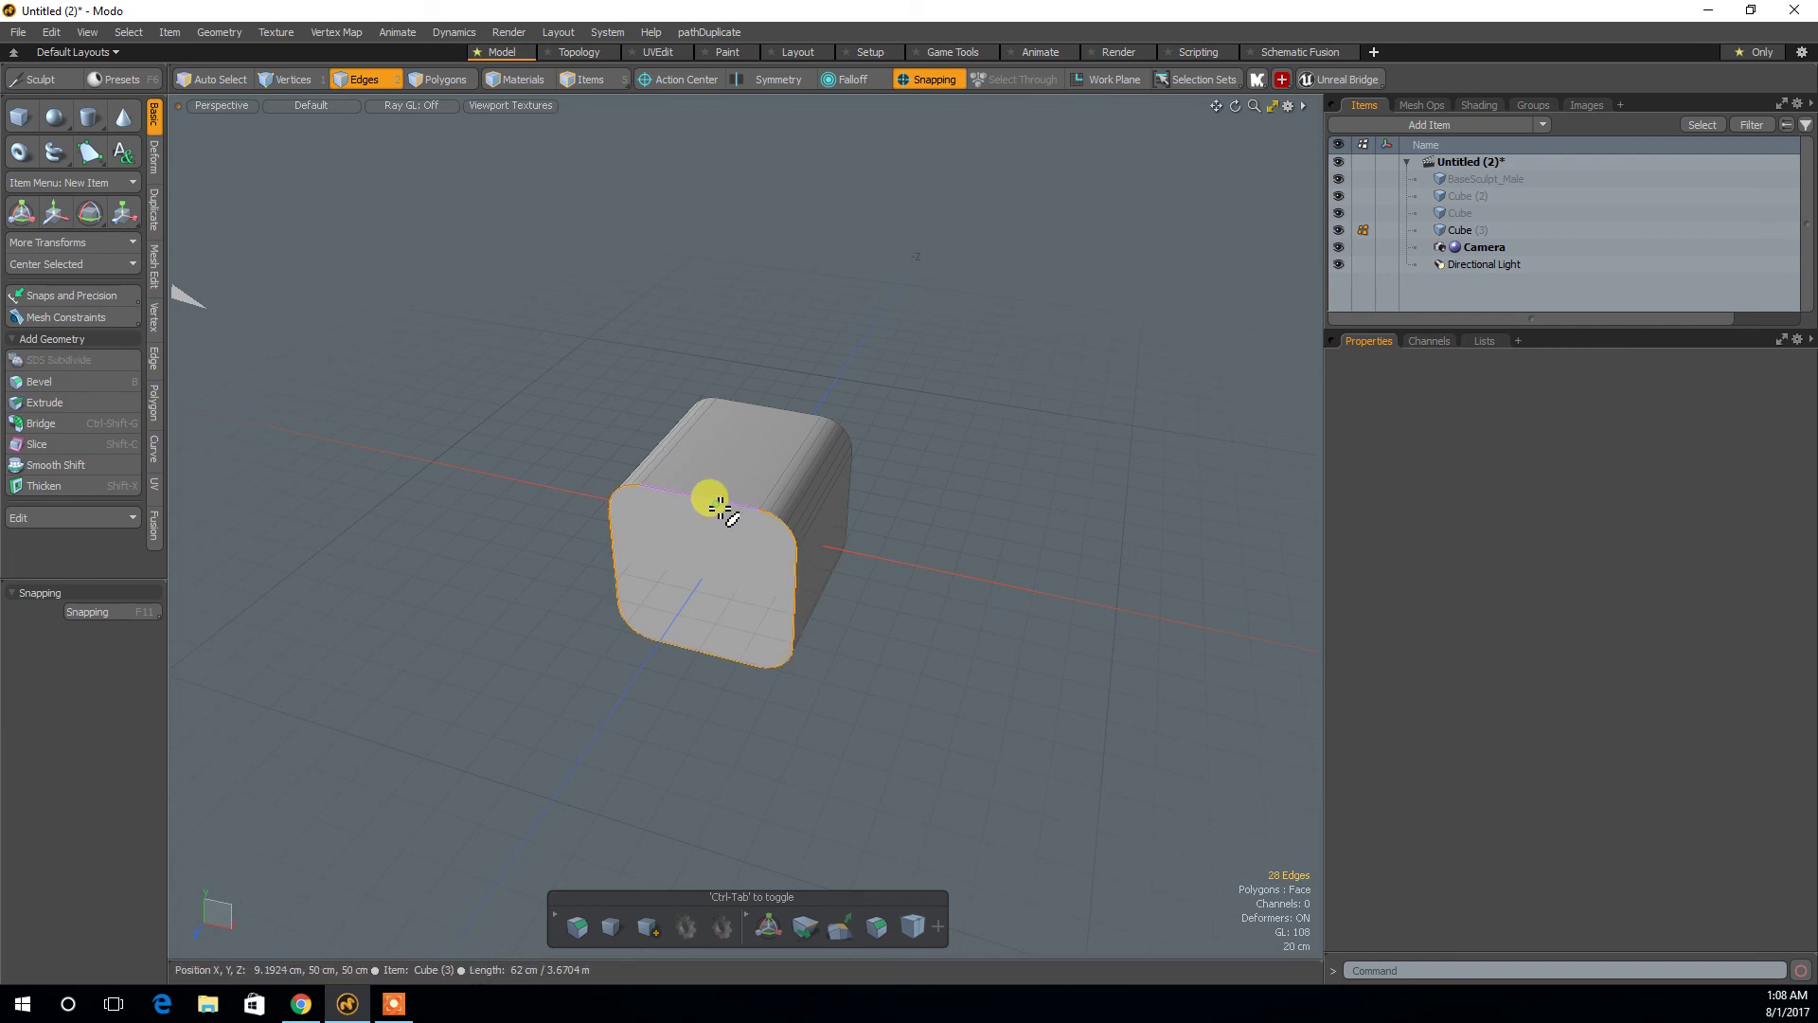
left_click_drag(706, 698, 559, 657, "alt")
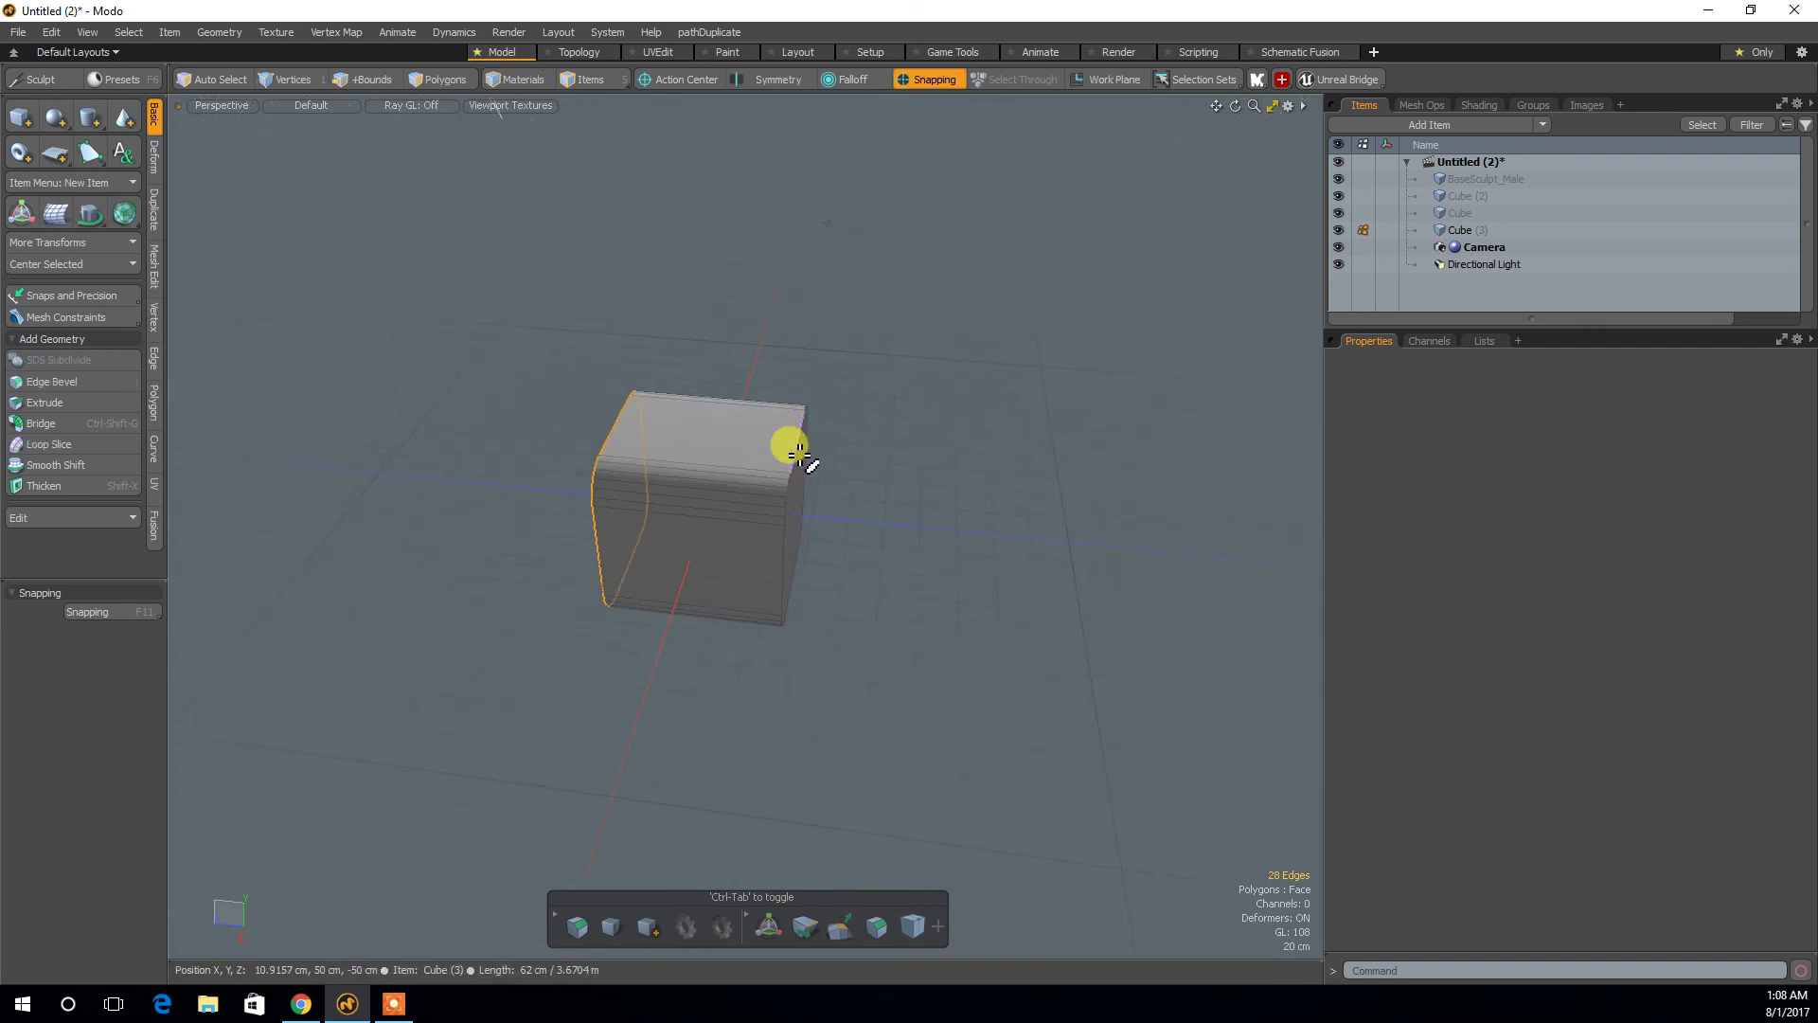
left_click_drag(821, 528, 910, 474, "alt")
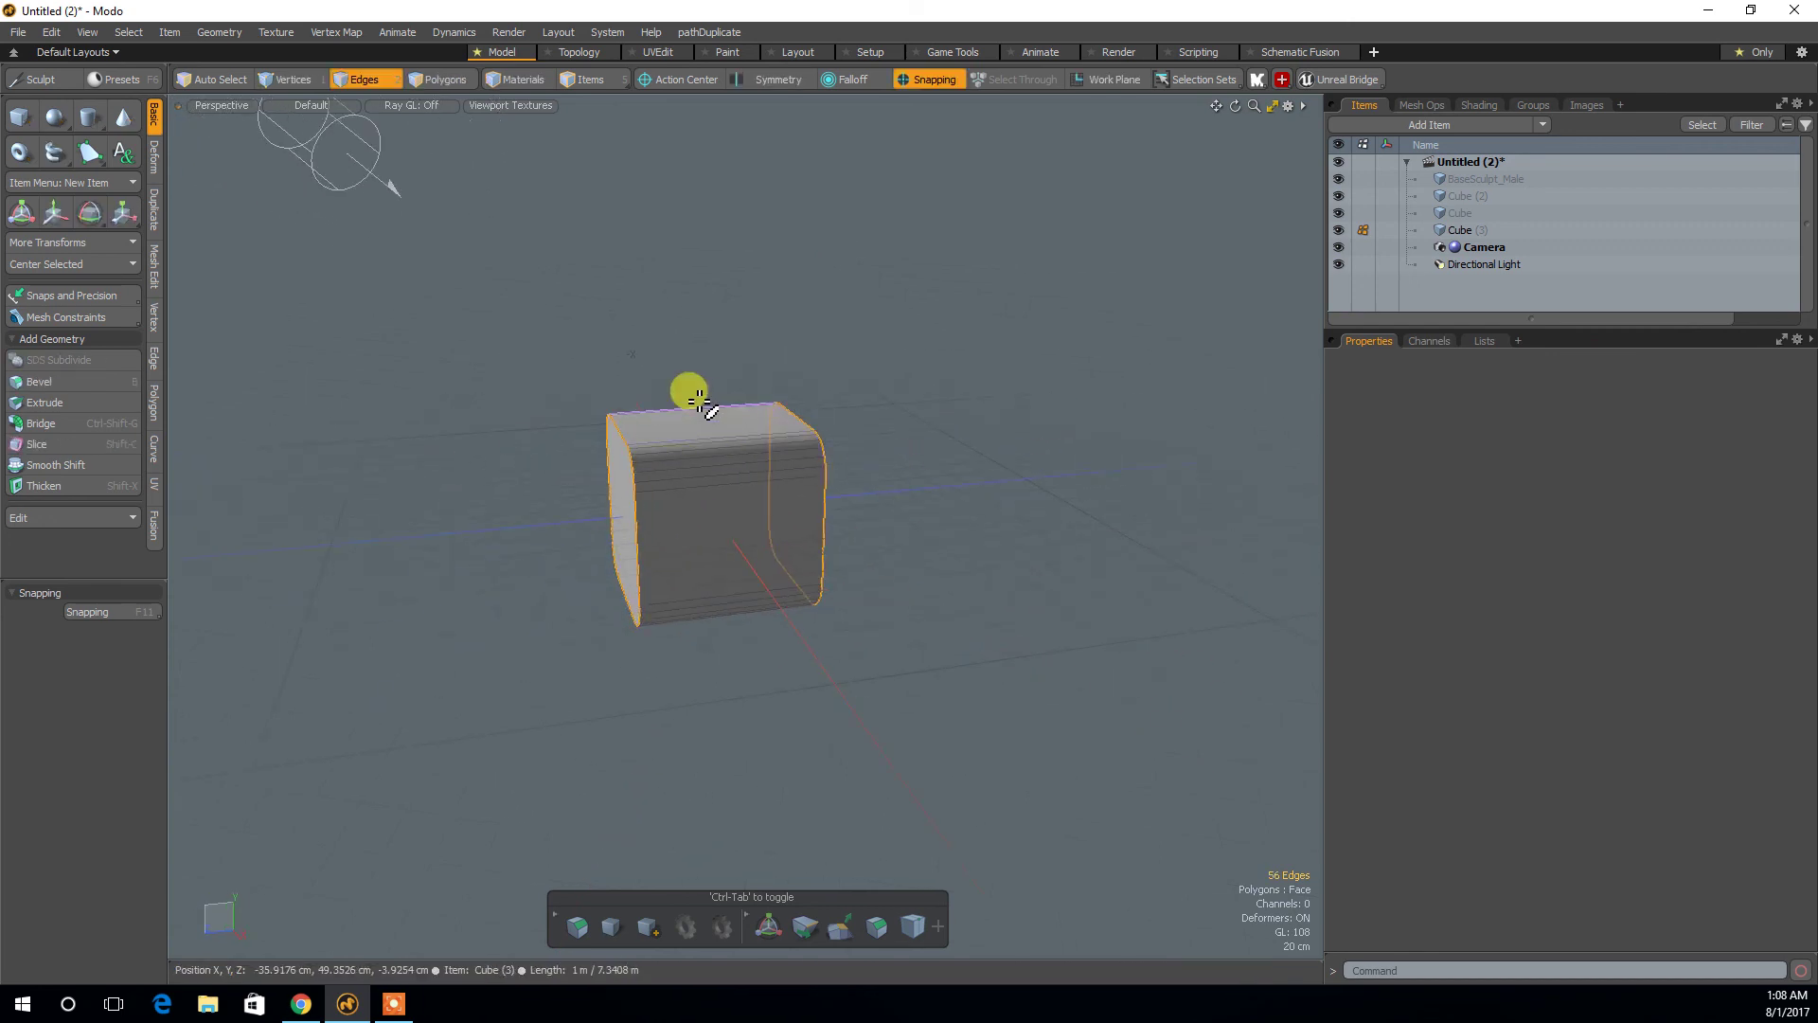
Bevel the selected outlines of the two opposite end faces into rounded edges, then clear the selection.
left_click(55, 382)
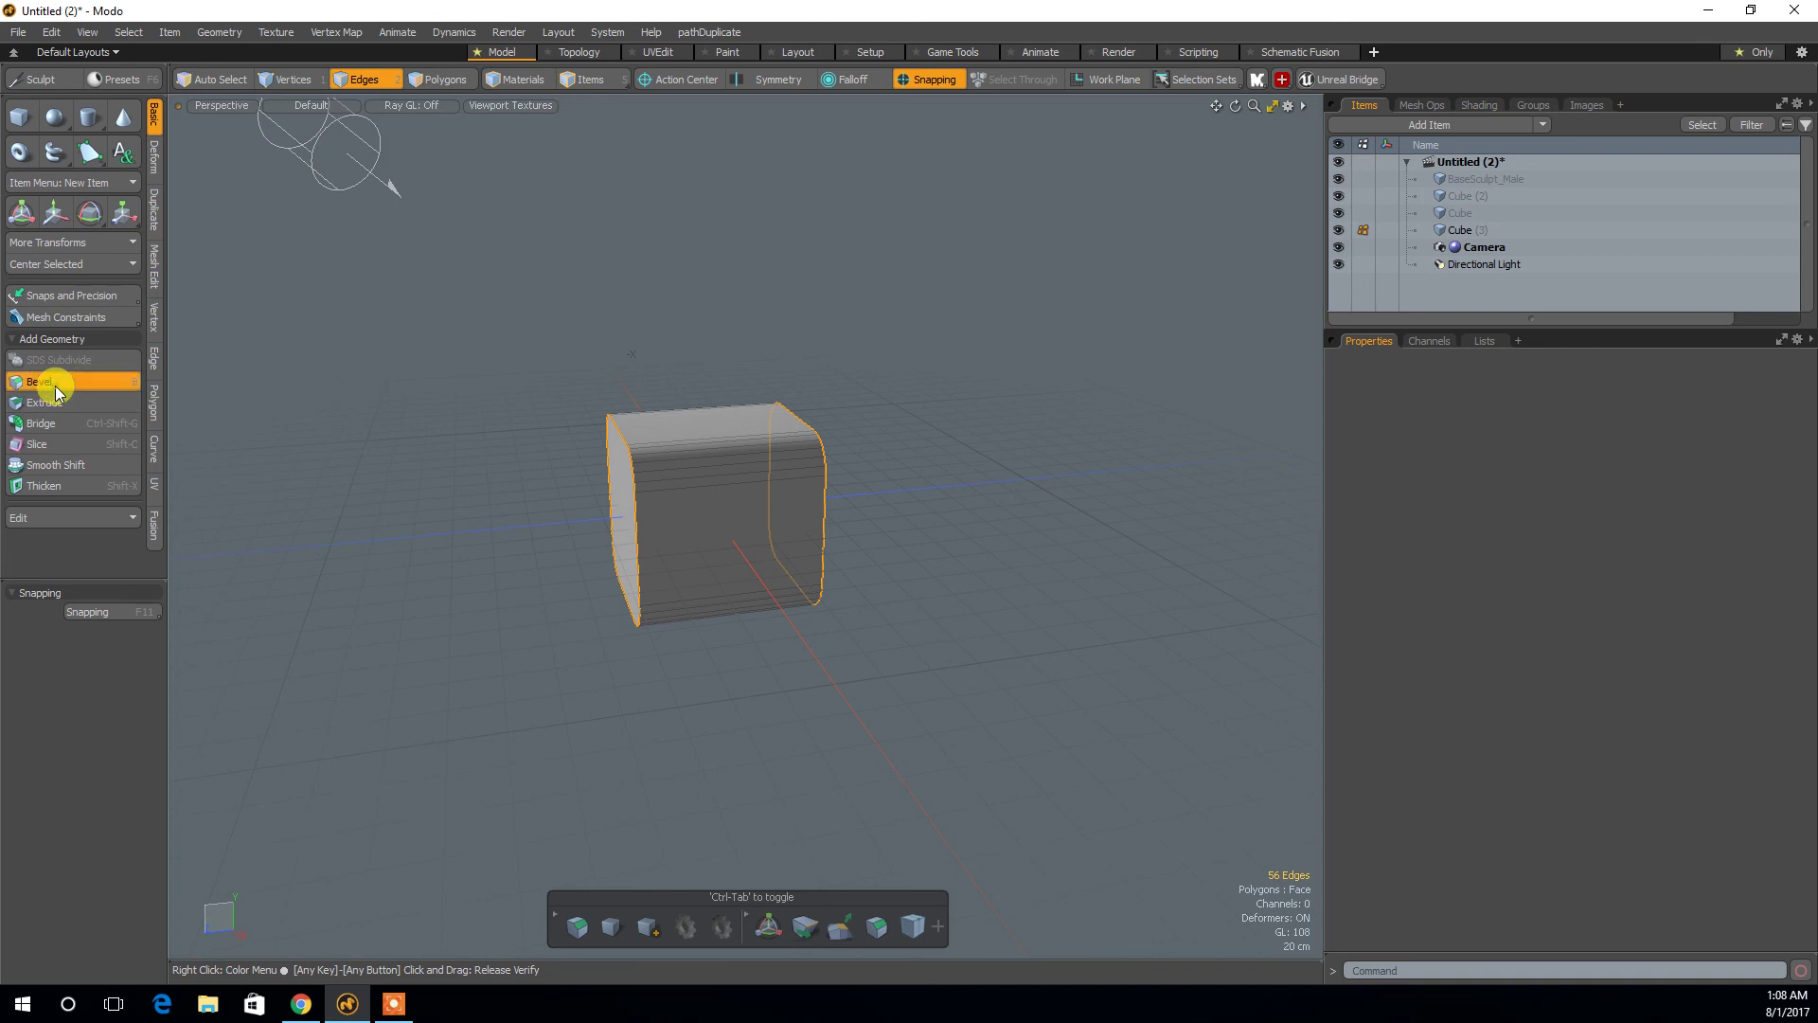
left_click_drag(731, 550, 795, 549)
key("Escape")
key("Escape")
left_click_drag(591, 596, 683, 649, "alt")
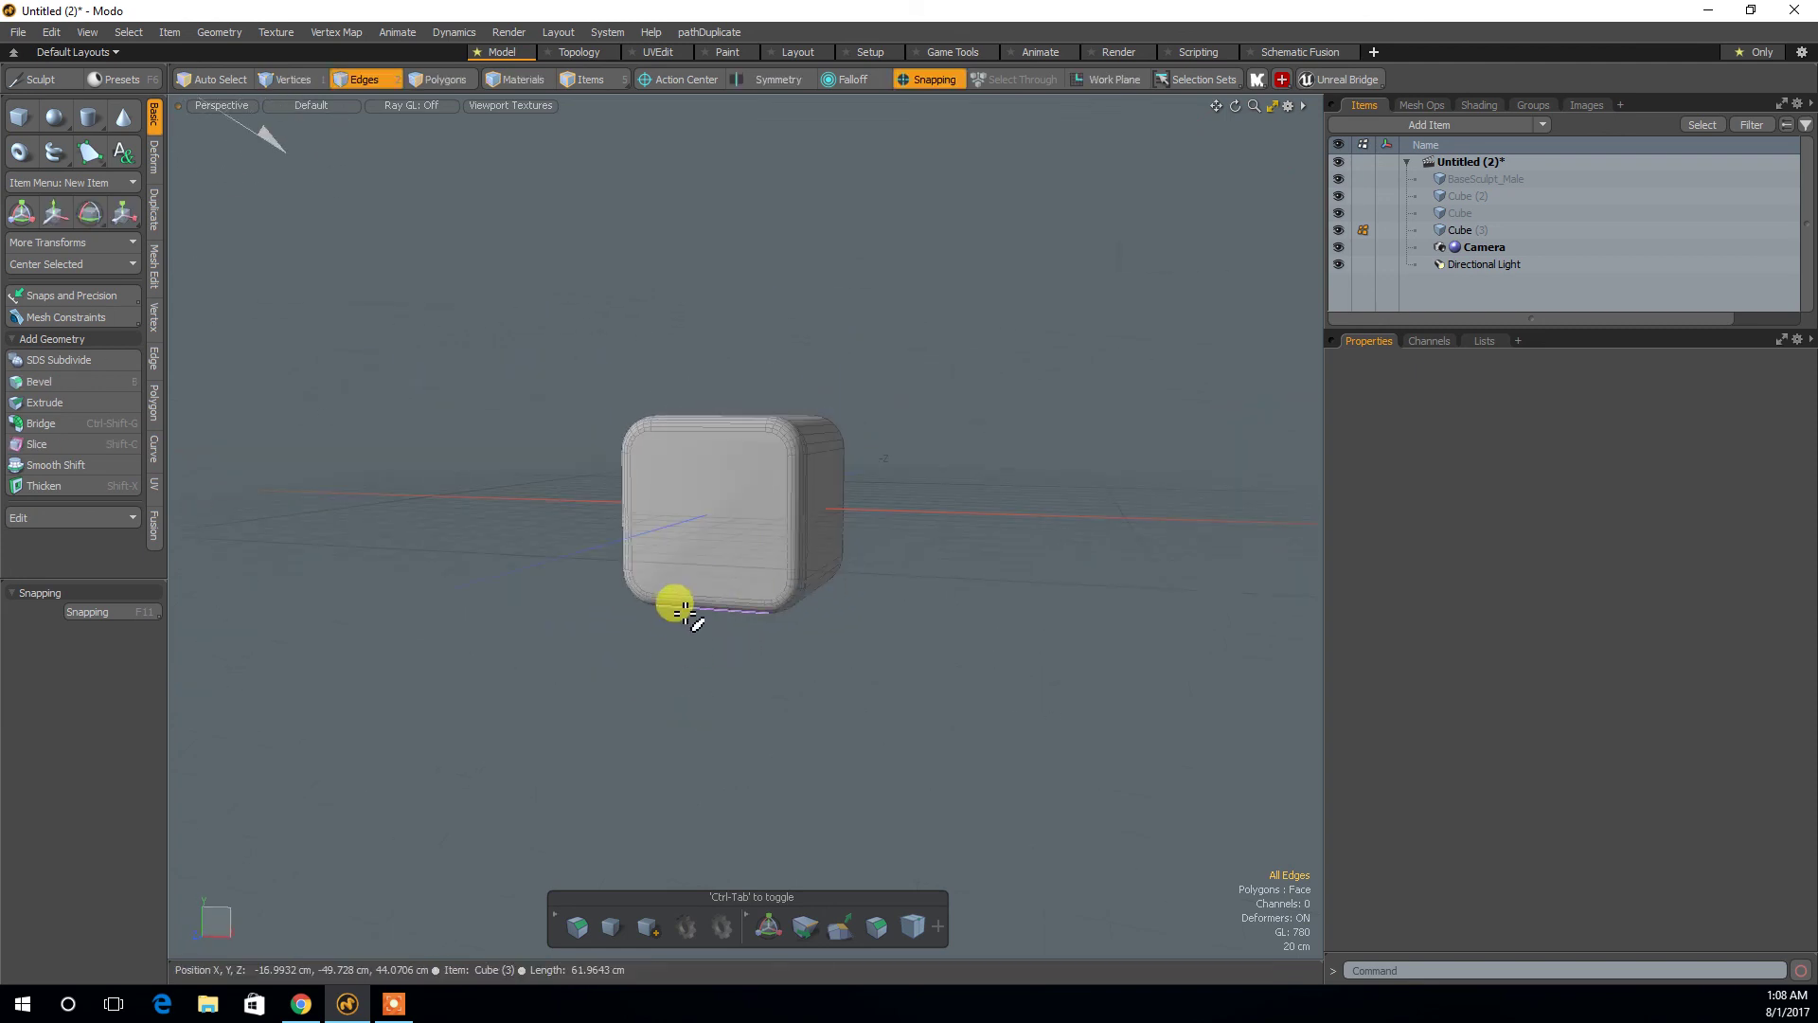
Bevel the end face on the positive Z side with an inset of 9.7 cm, push it outward, and clear the selection.
left_click_drag(577, 608, 620, 663, "alt")
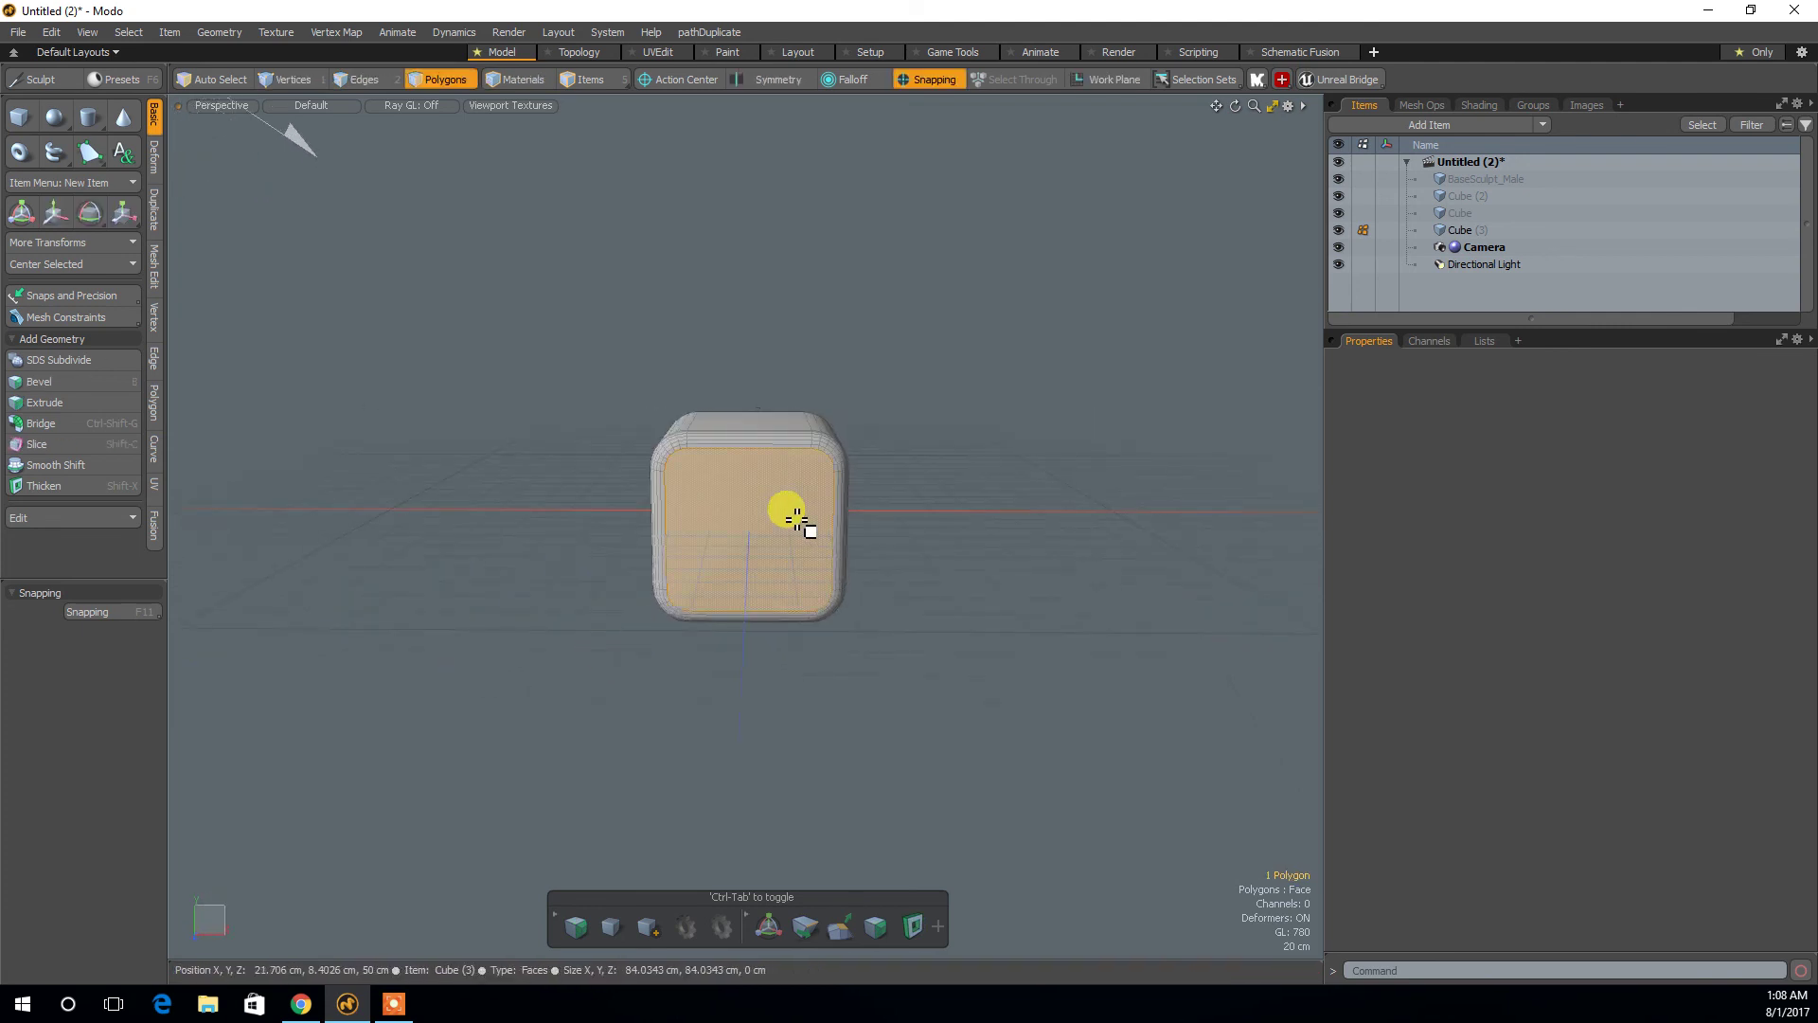
left_click_drag(820, 657, 705, 652, "alt")
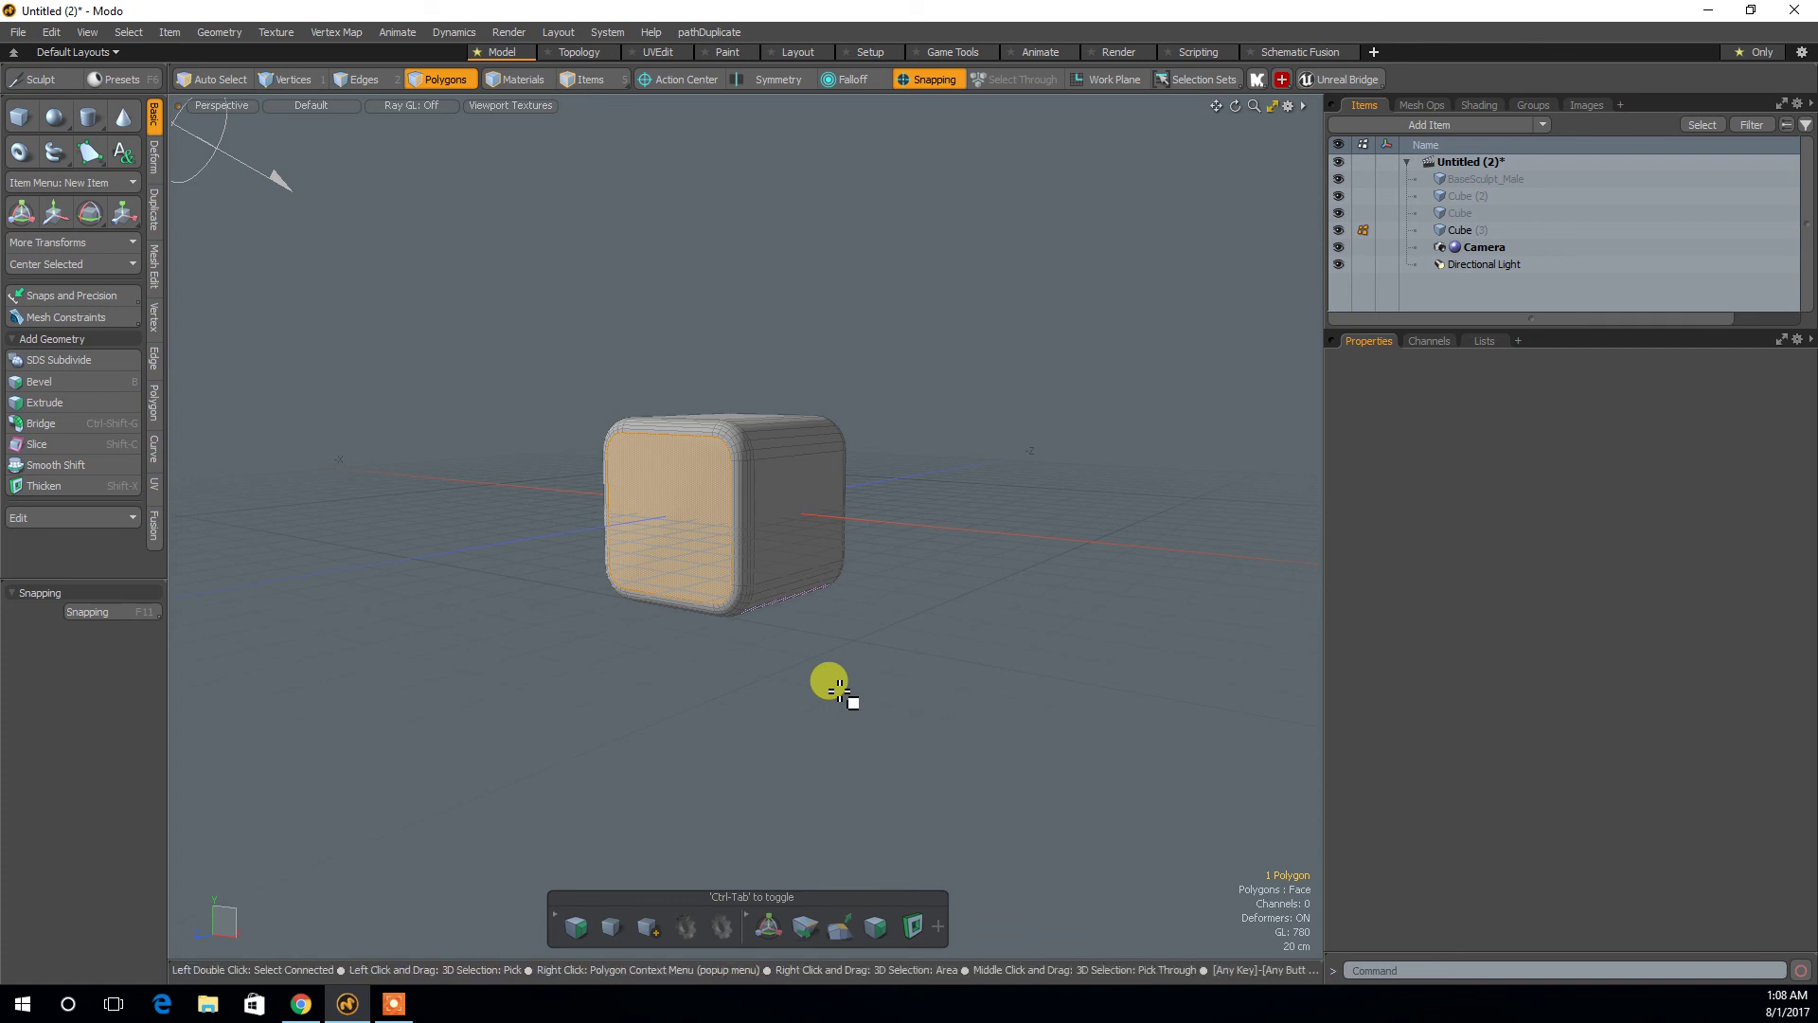
key("b")
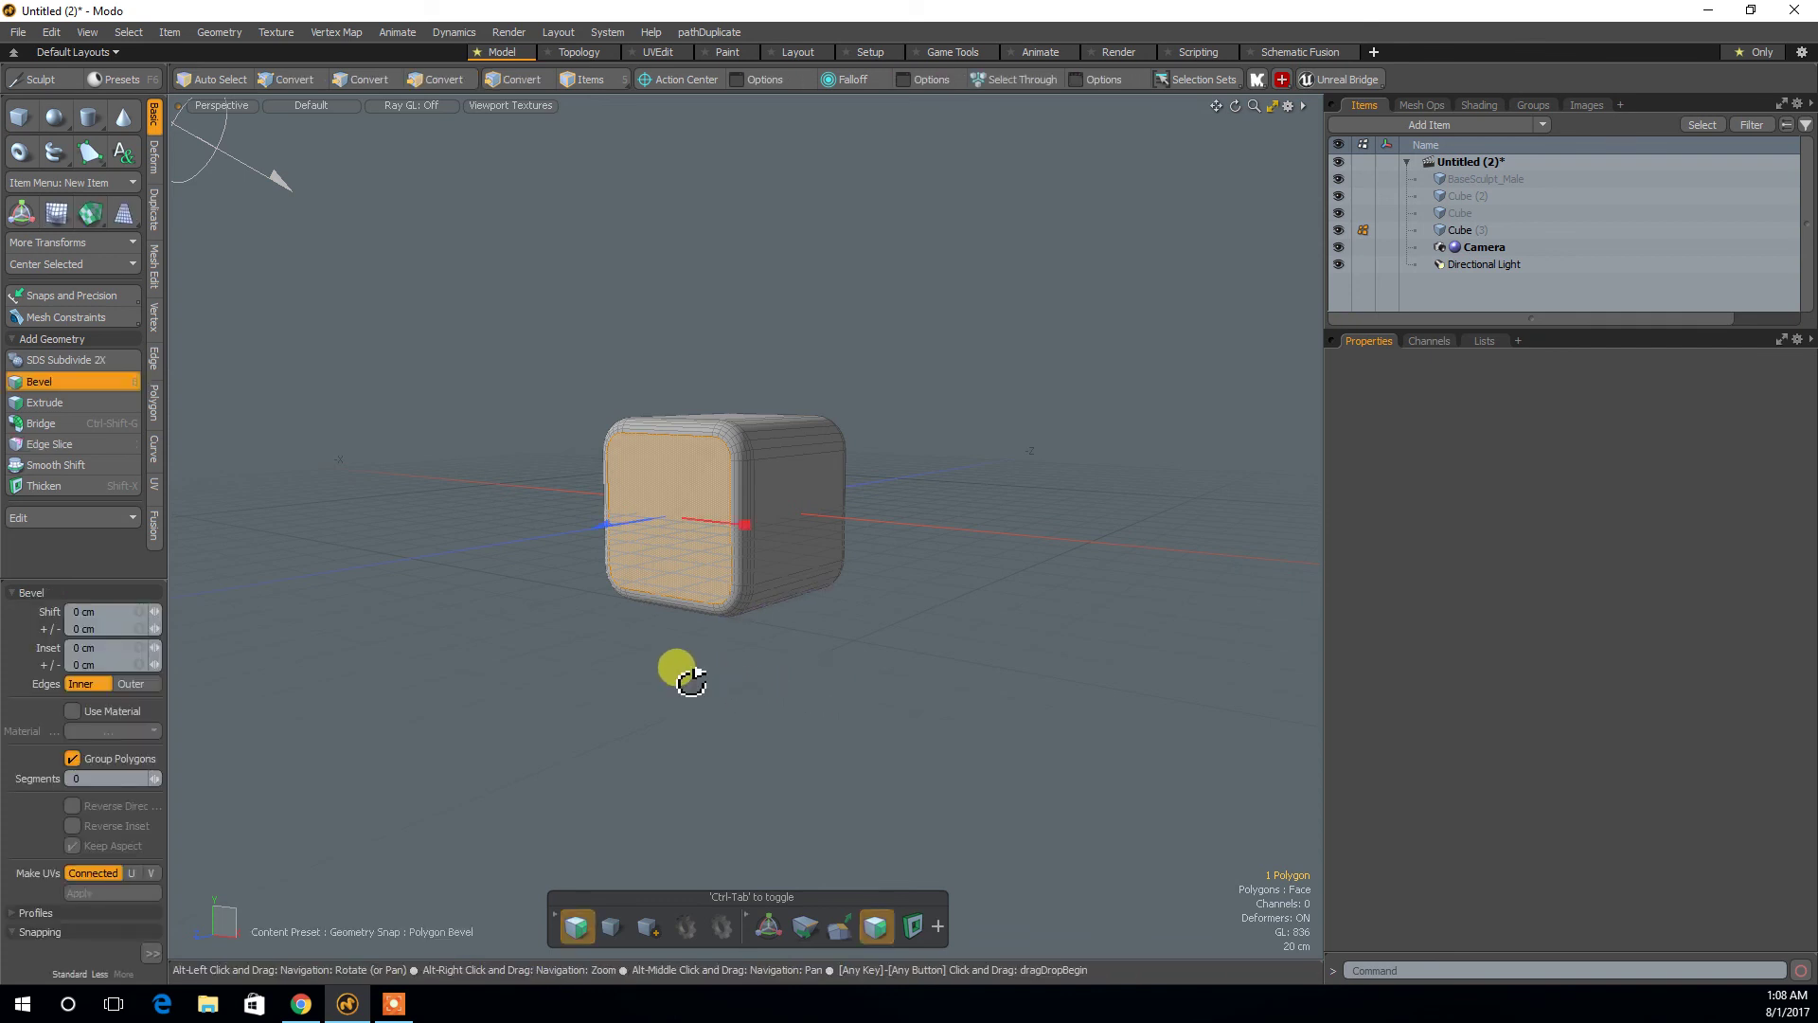
left_click_drag(686, 670, 804, 682, "alt")
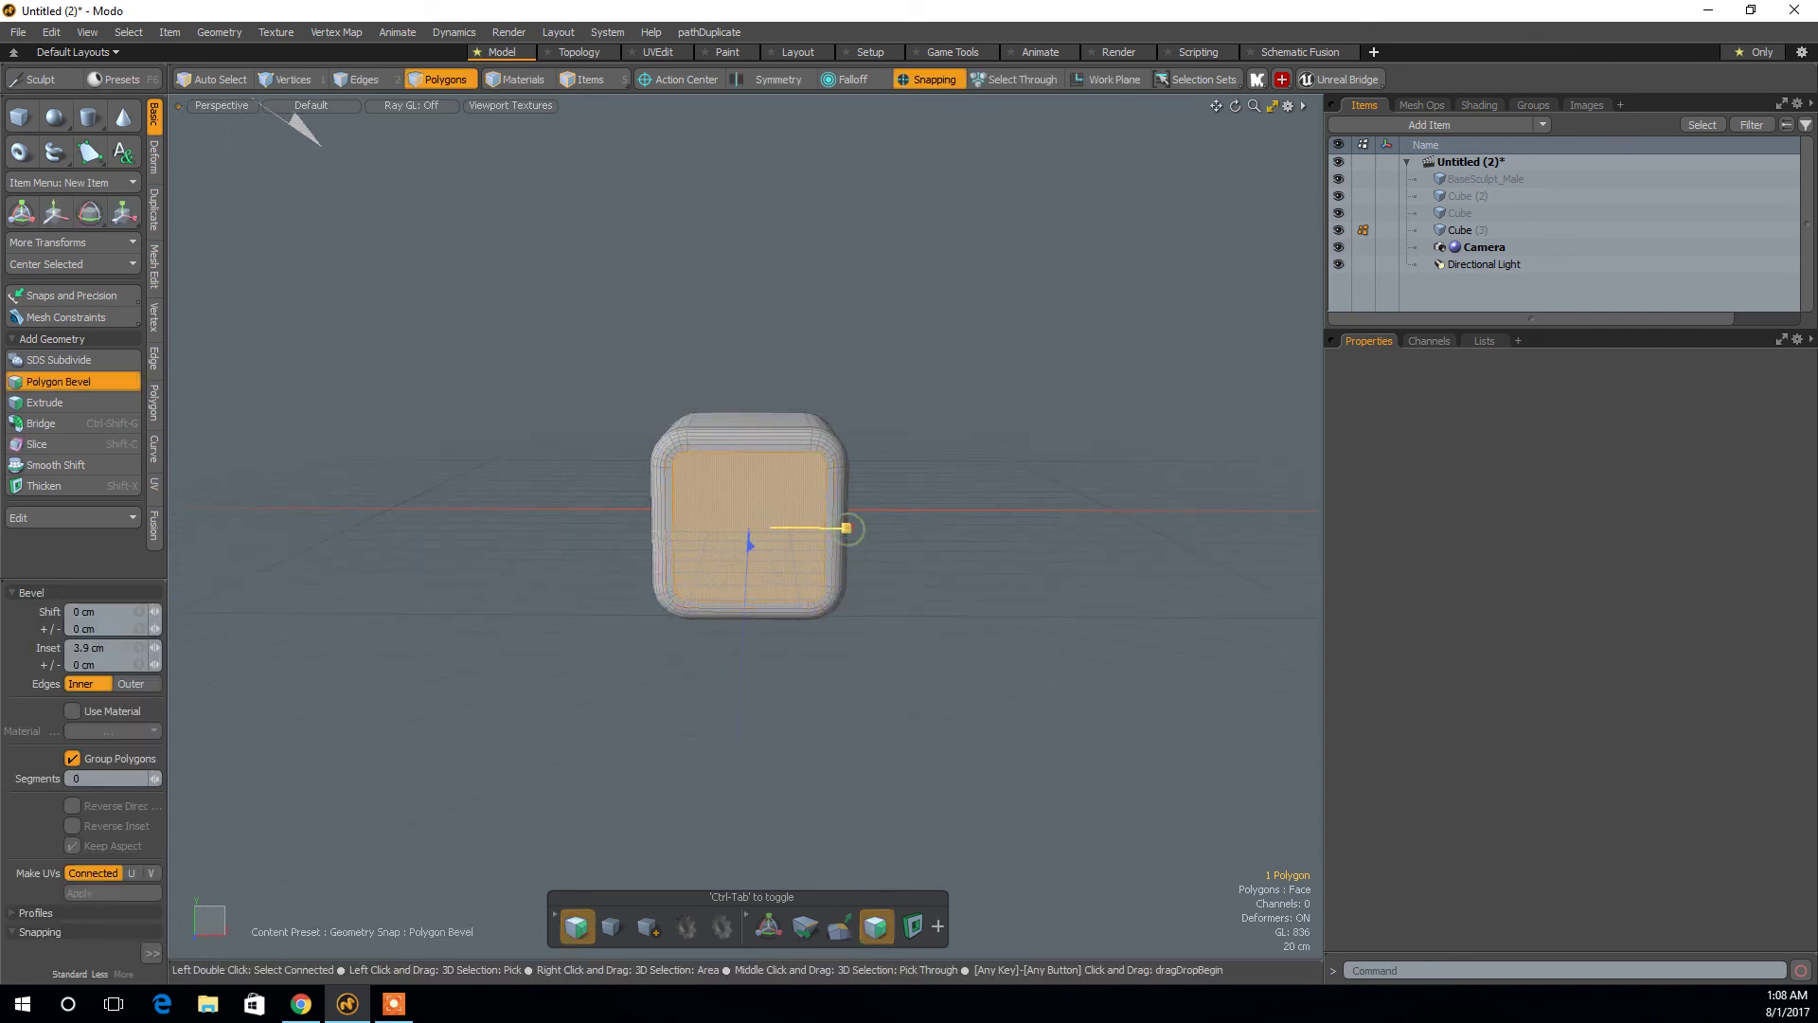
left_click_drag(1015, 574, 750, 607, "alt")
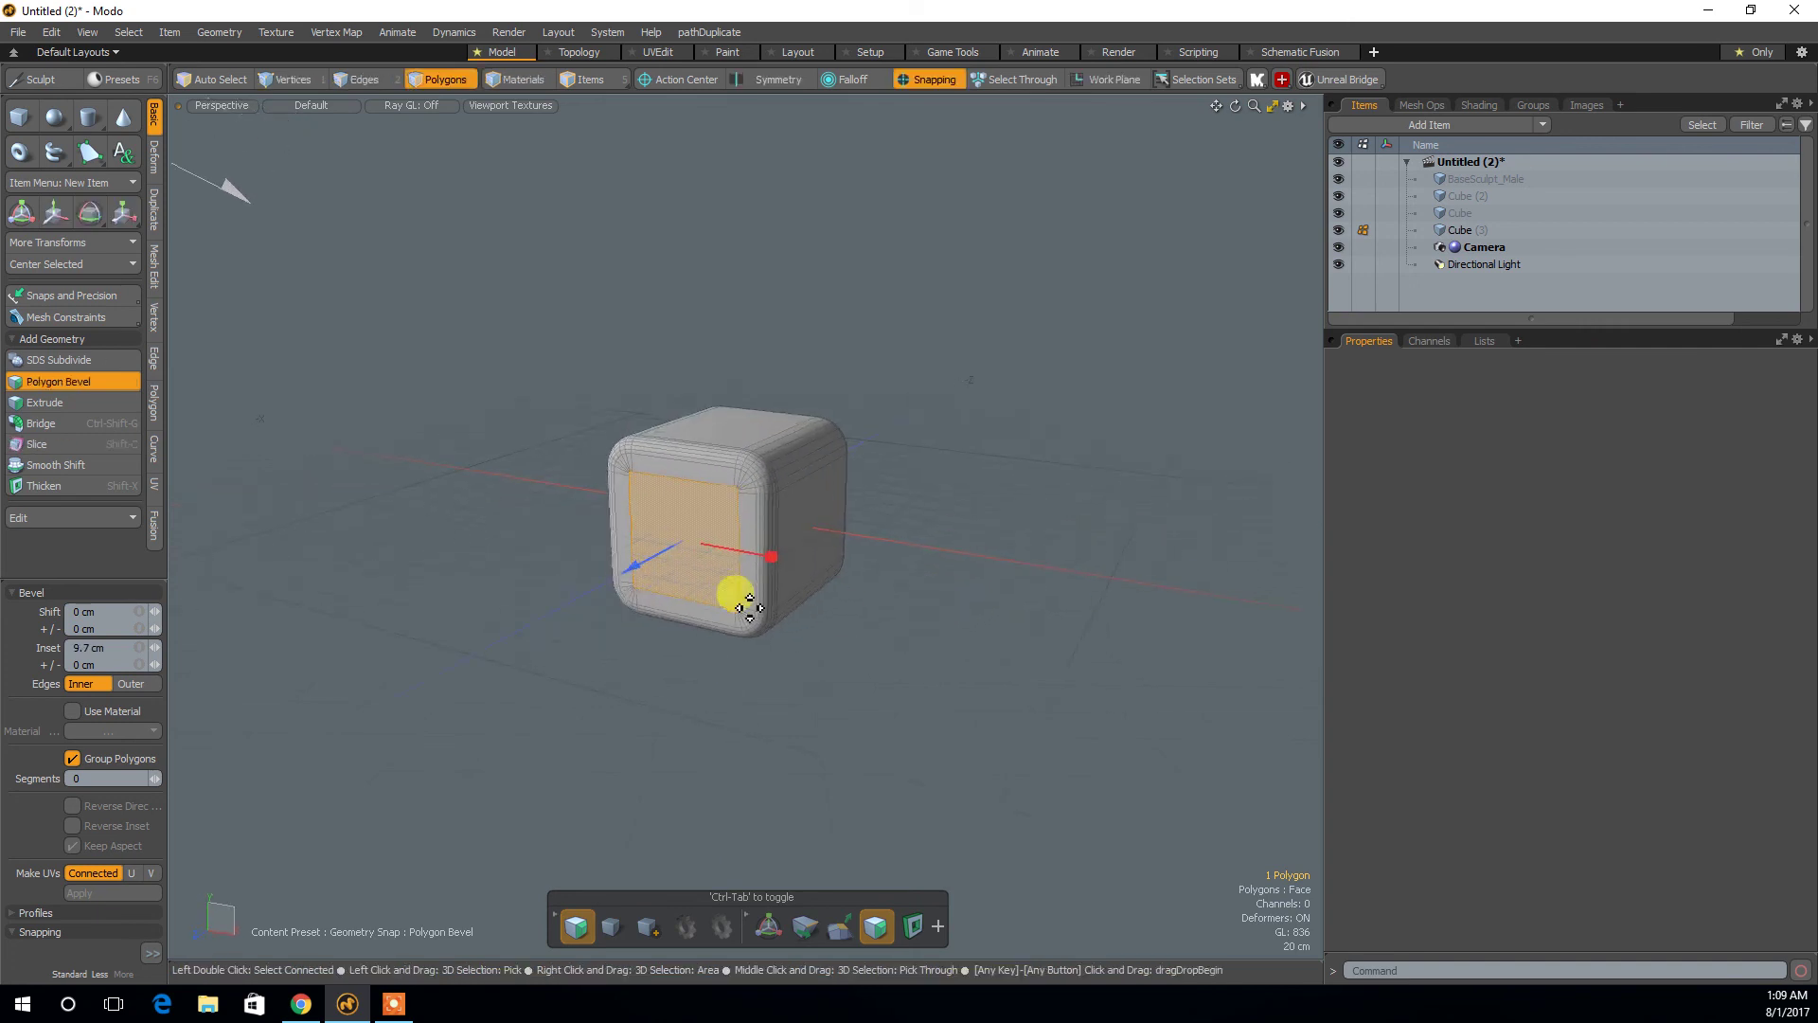
left_click_drag(637, 569, 610, 583)
mouse_move(592, 682)
left_mouse_down("alt")
mouse_move(865, 641)
mouse_move(989, 711)
mouse_move(636, 641)
mouse_move(617, 678)
mouse_move(598, 664)
left_mouse_up("alt")
key("Escape")
key("Escape")
Select the opposite end face and bevel it straight outward without any inset.
left_click_drag(892, 370, 862, 579, "alt")
left_click(804, 515)
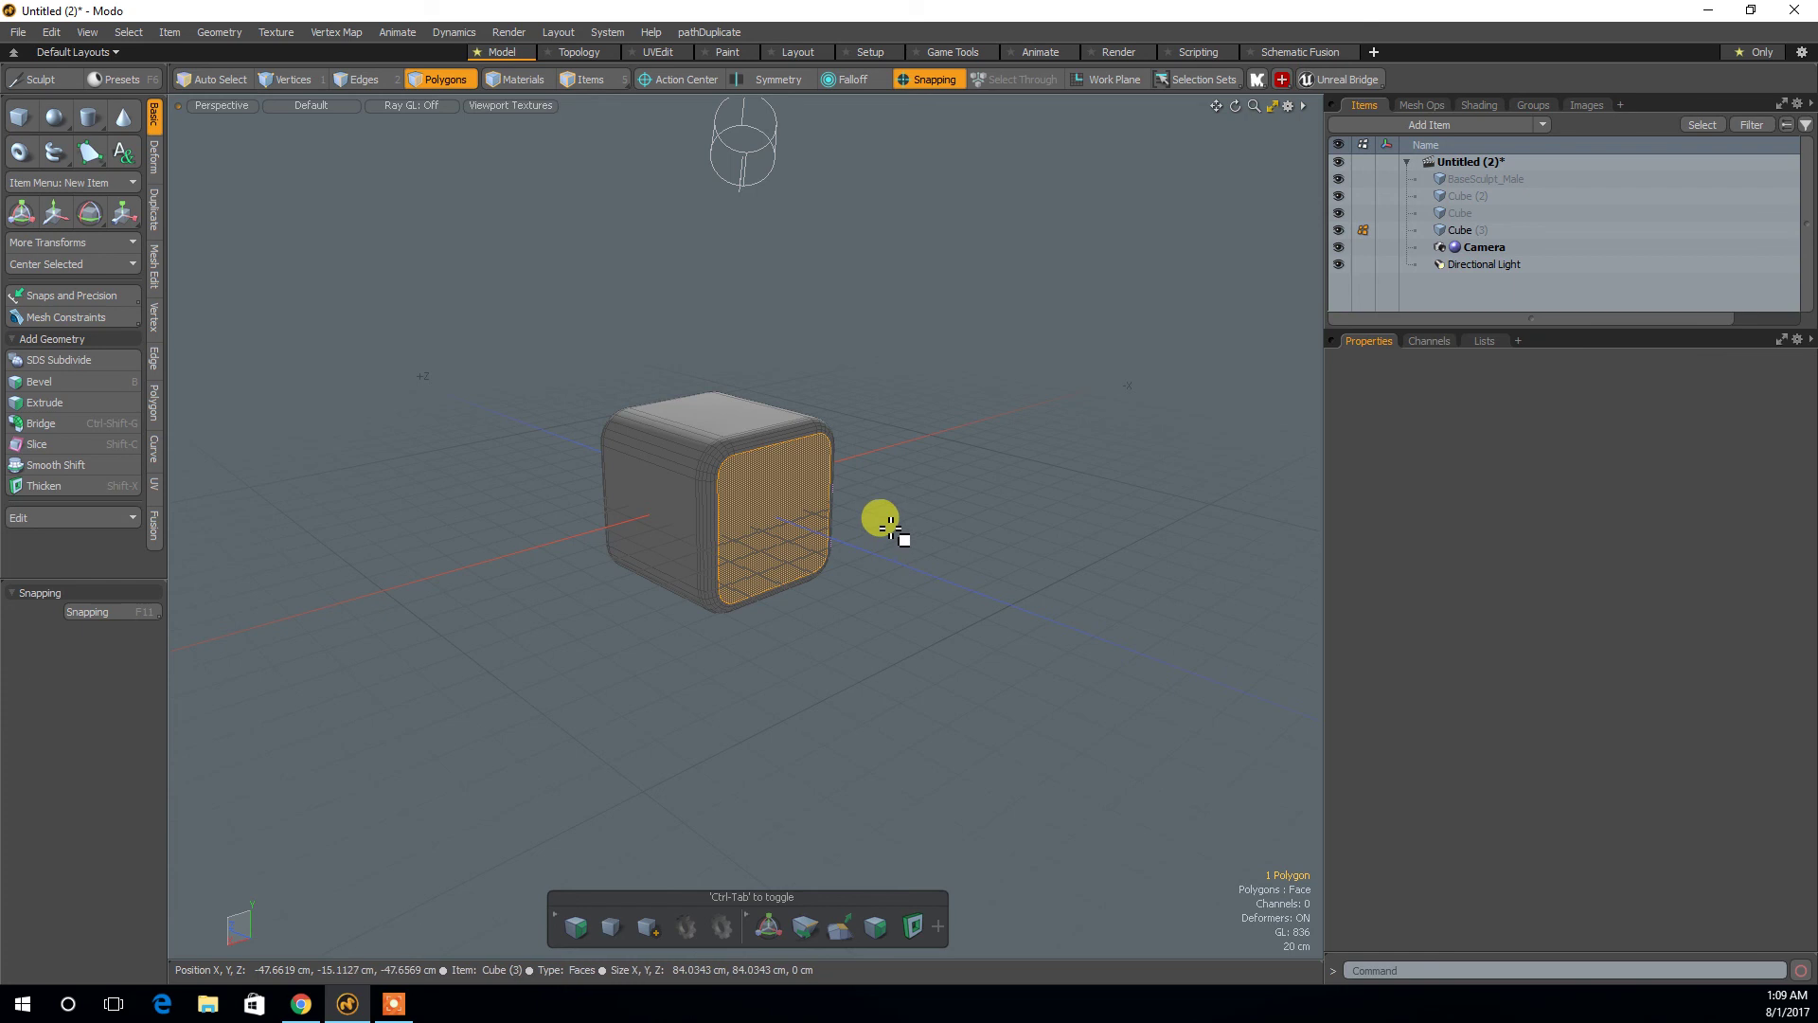
key("b")
left_click_drag(836, 538, 893, 536)
key("Escape")
Inset the raised end face by 8.7 cm, then bevel the smaller face outward into a second block.
left_click(830, 512)
left_click_drag(1044, 497, 1010, 524, "alt")
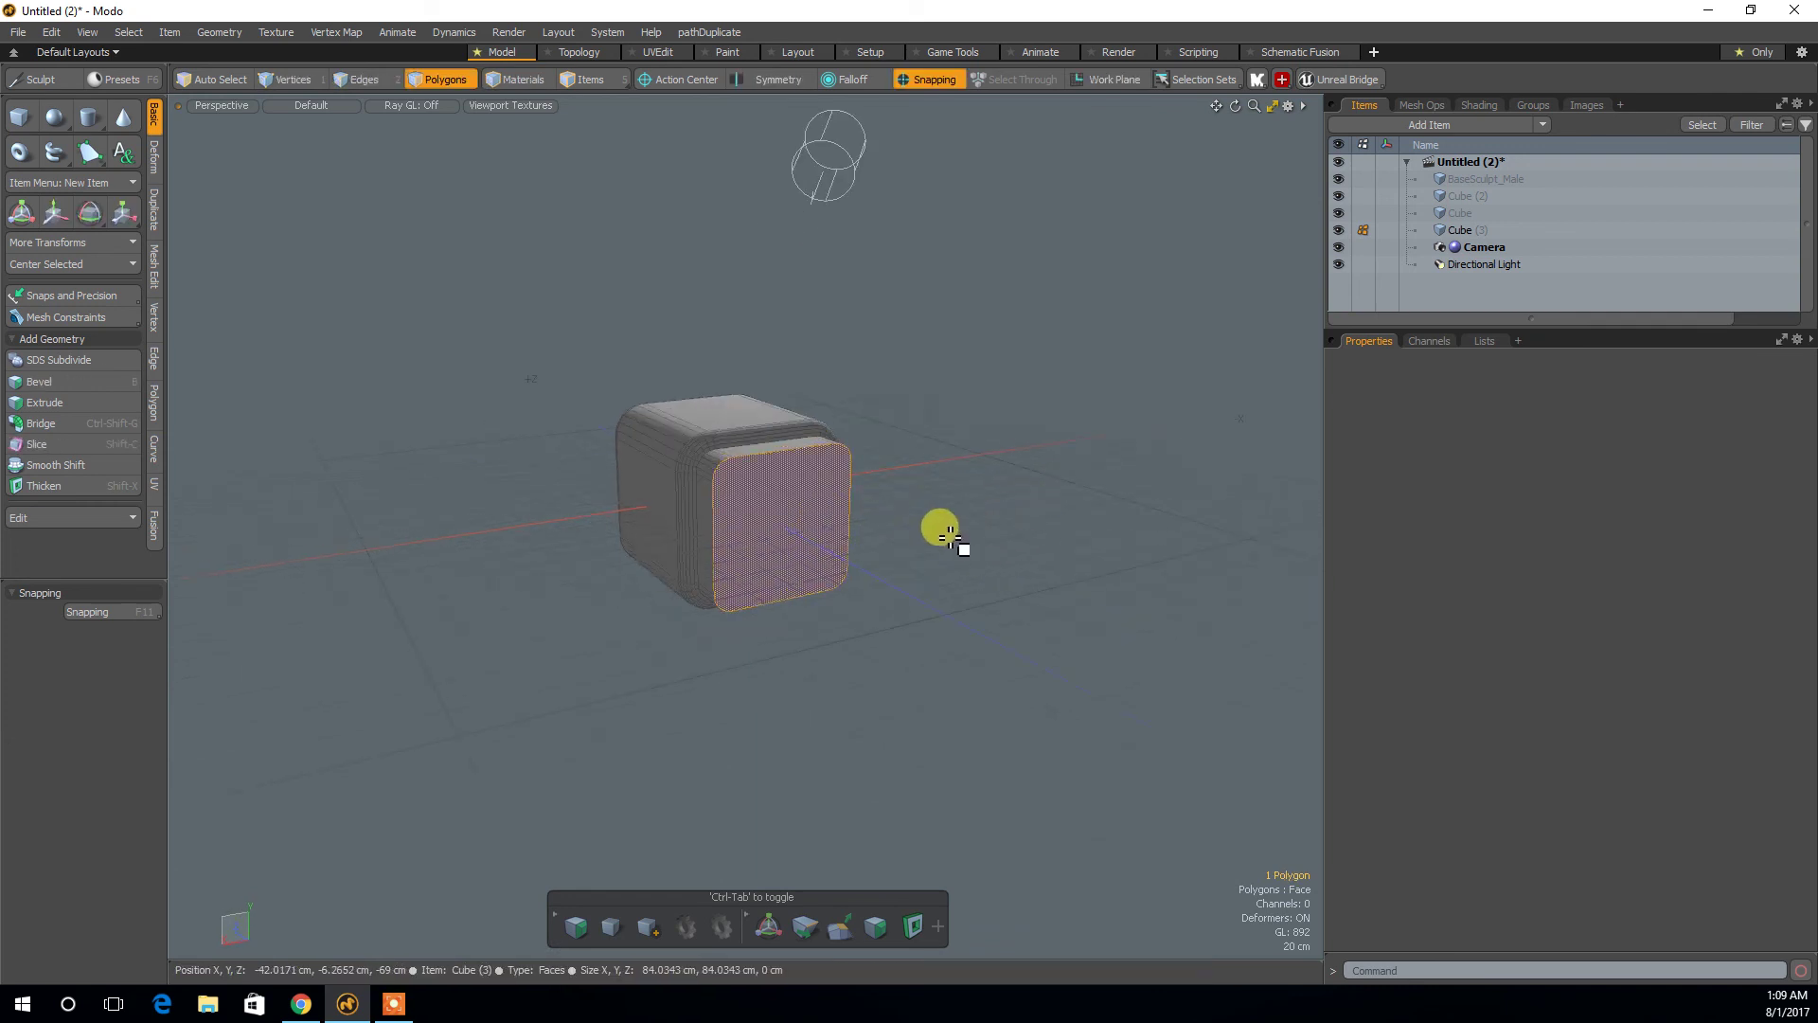
key("b")
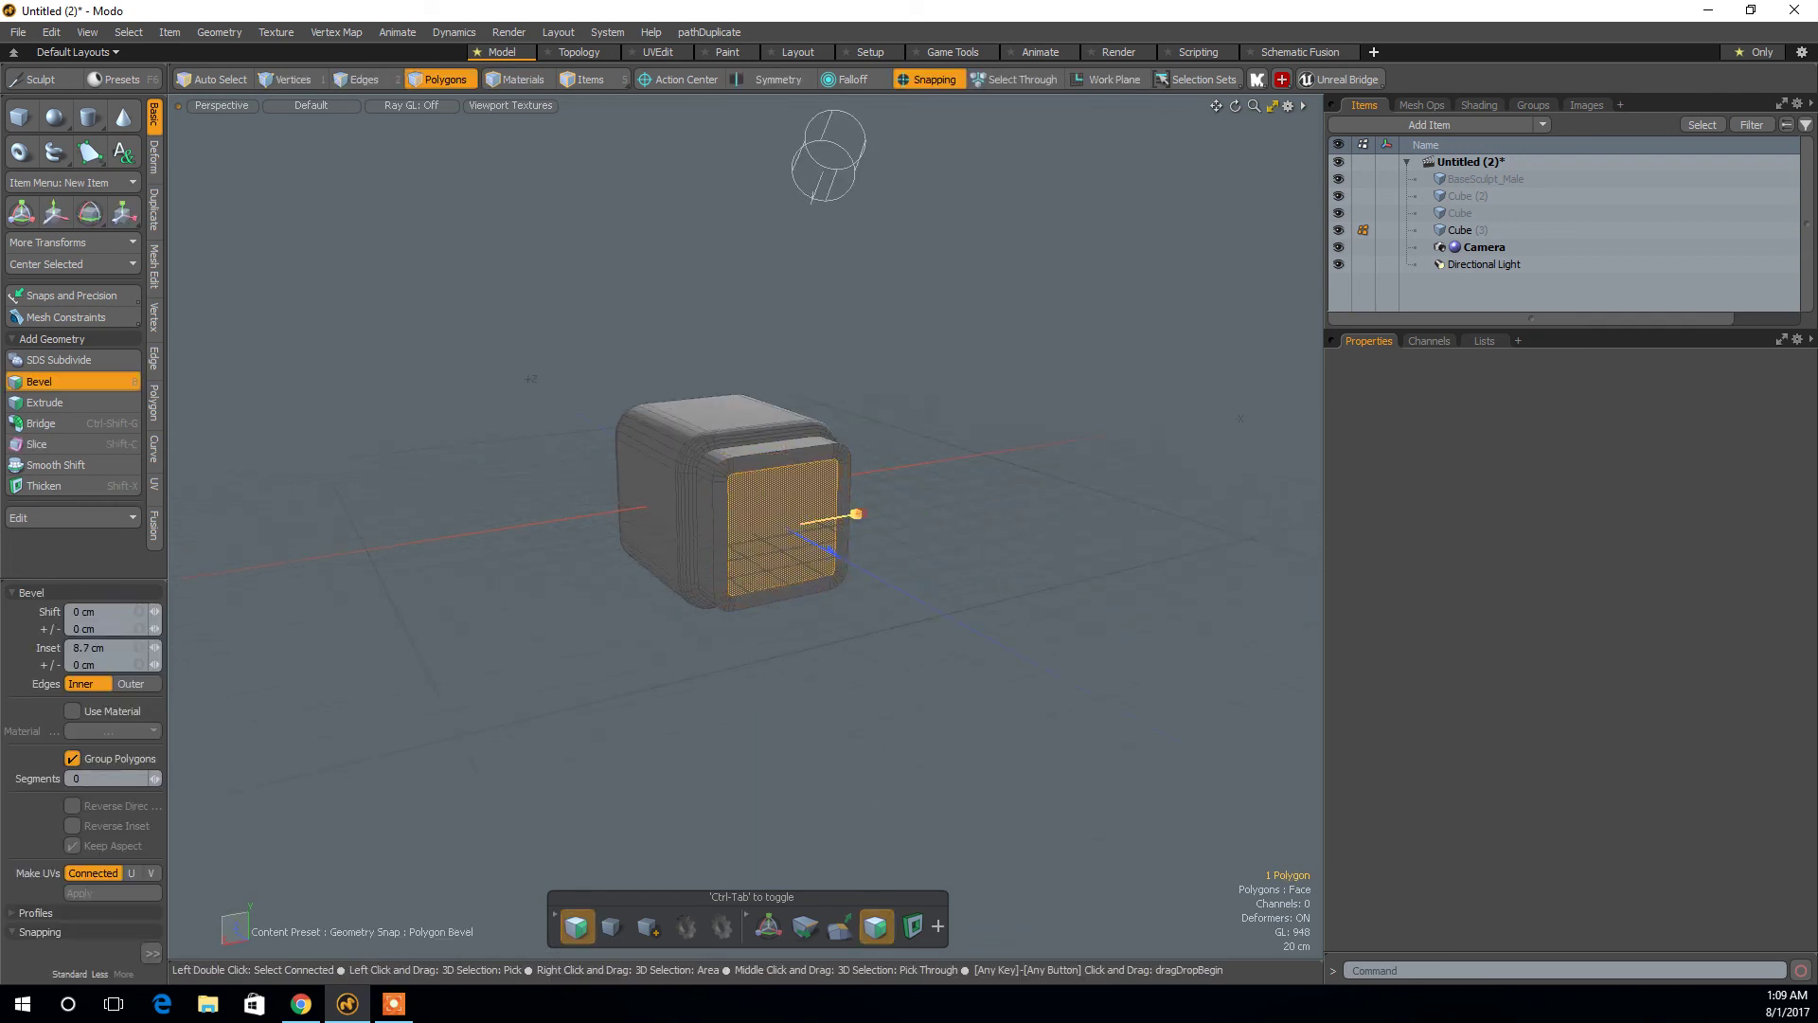
key("space")
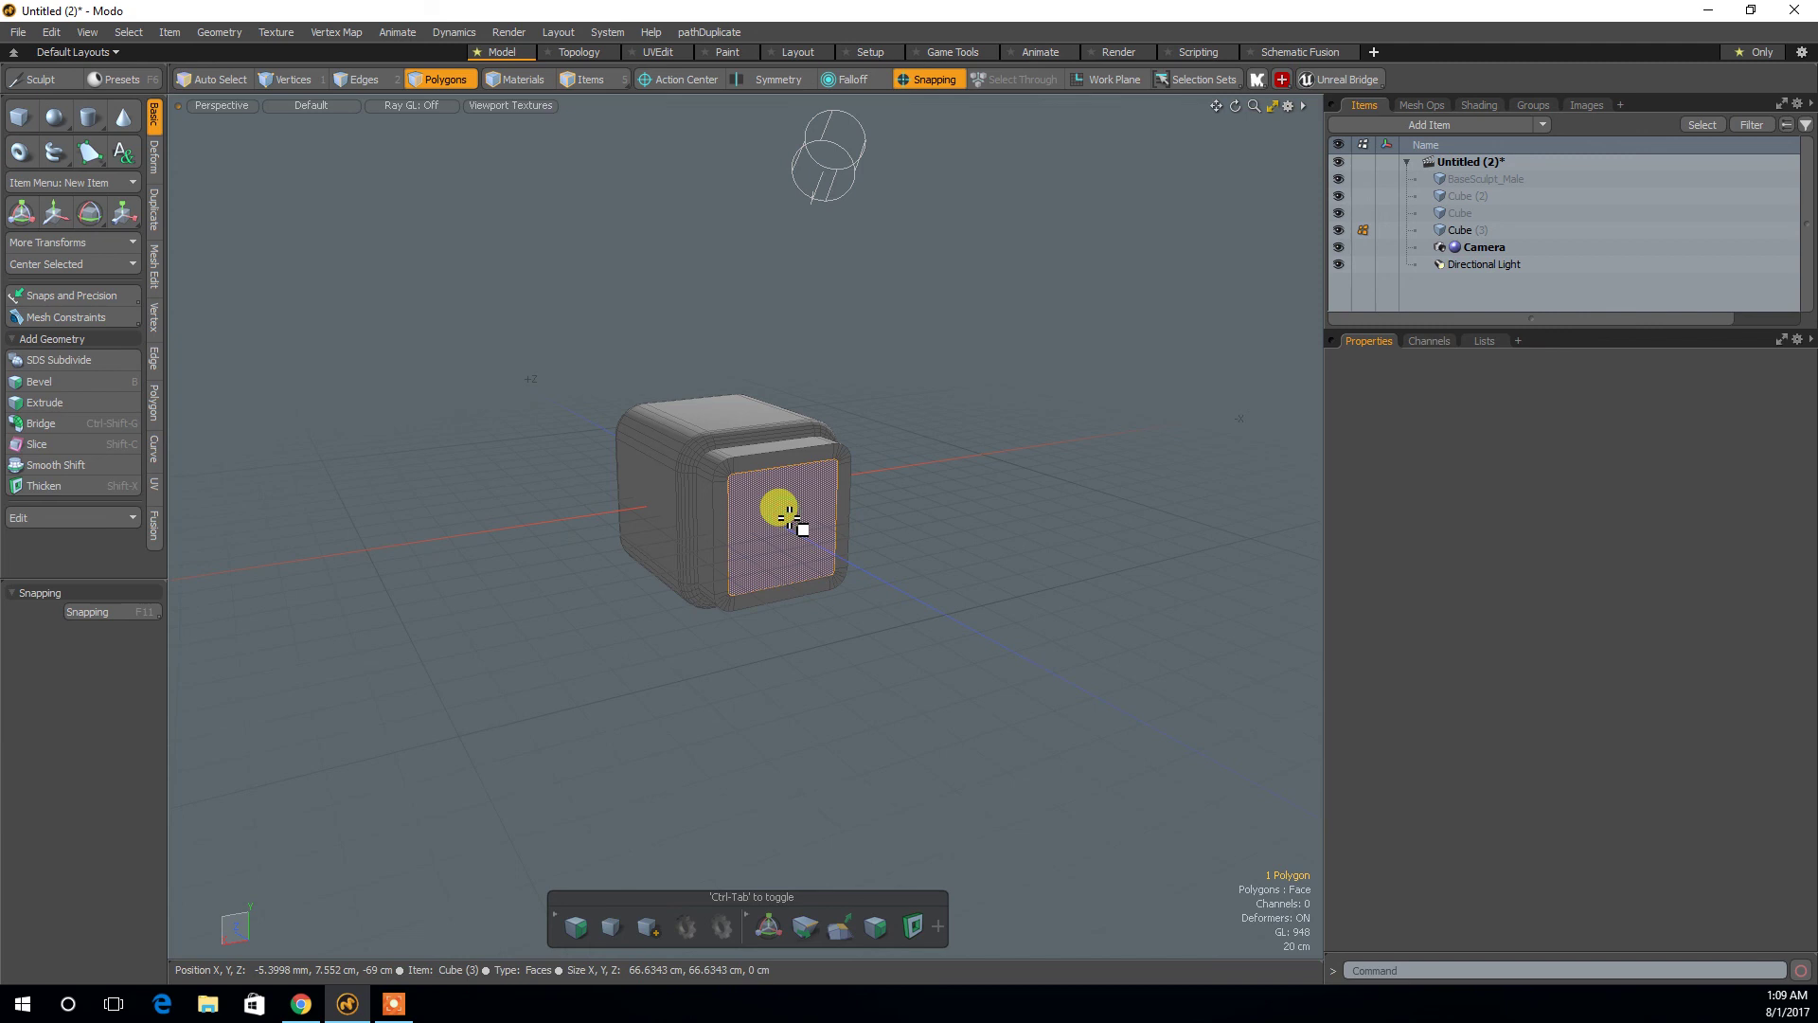
key("b")
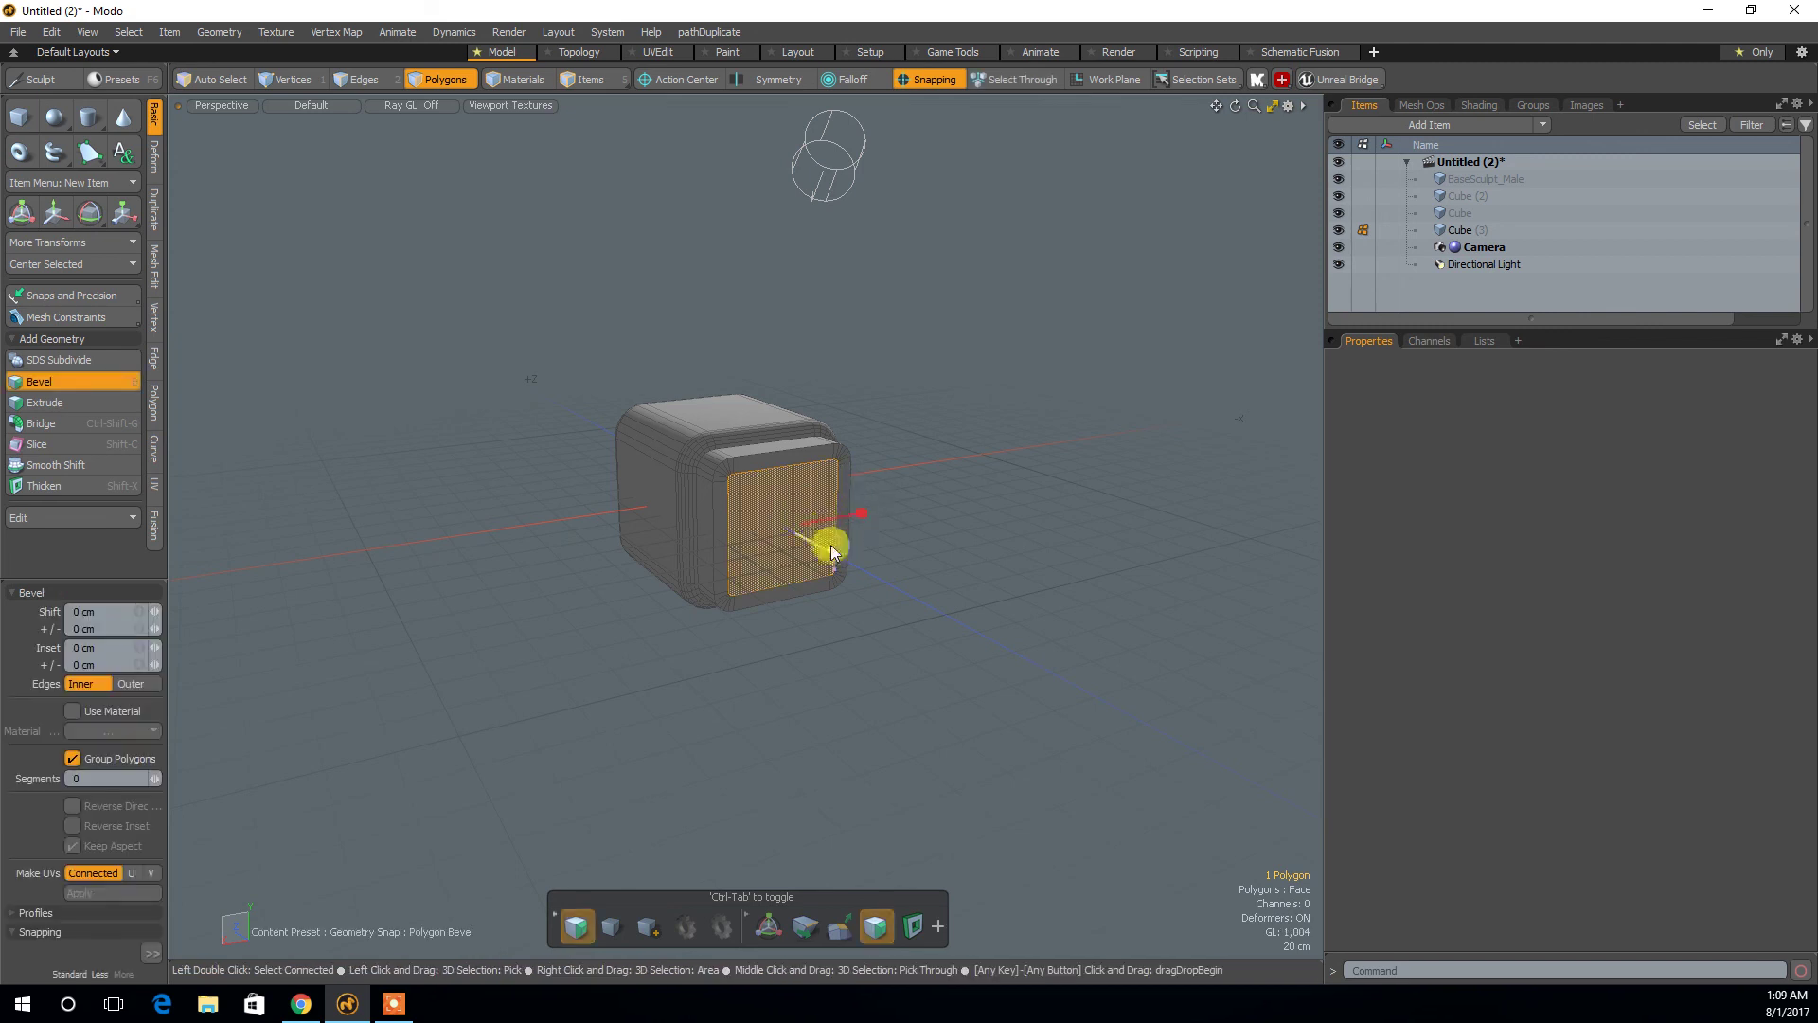
left_click_drag(833, 555, 959, 566)
key("Escape")
Select the large flat side face, bevel it outward into a block, and inset its end by 12.8 cm.
left_click_drag(1021, 471, 849, 508, "alt")
left_click(850, 509)
mouse_move(1100, 515)
left_mouse_down("alt")
mouse_move(925, 451)
mouse_move(1043, 495)
mouse_move(1071, 540)
mouse_move(1076, 511)
left_mouse_up("alt")
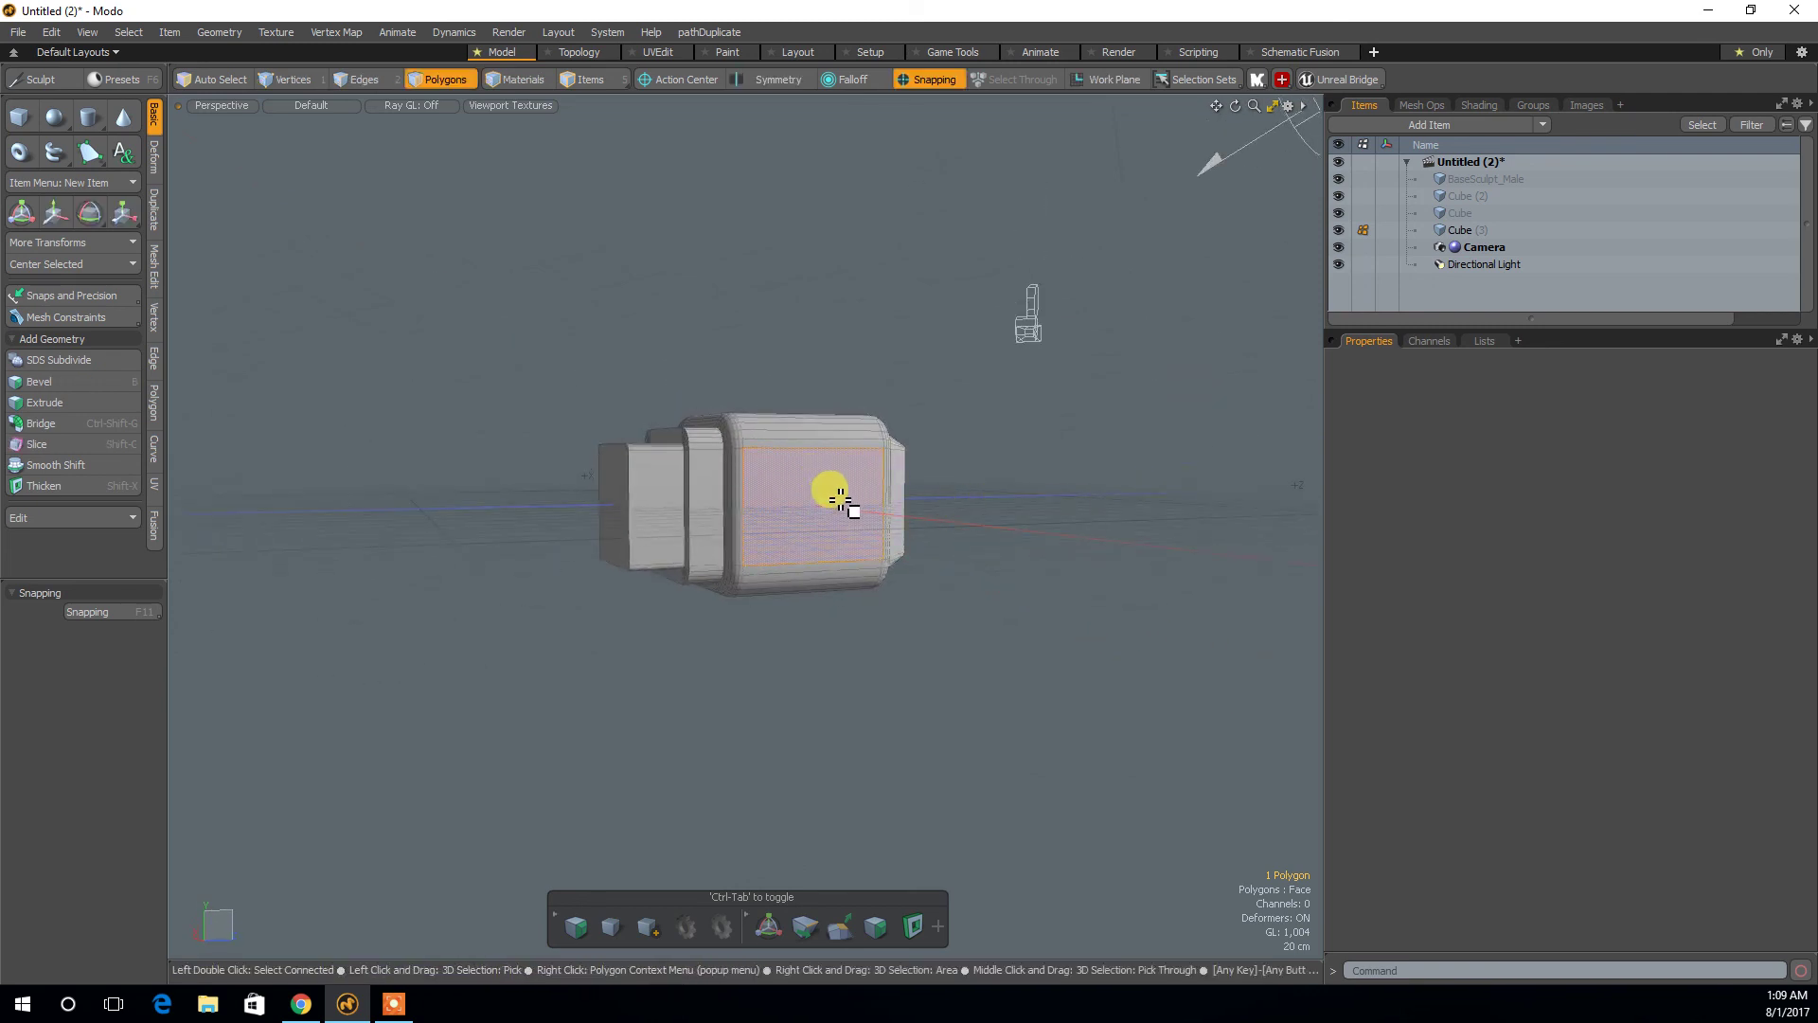
key("b")
left_click_drag(916, 538, 985, 445, "alt")
left_click_drag(918, 554, 1108, 682, "alt")
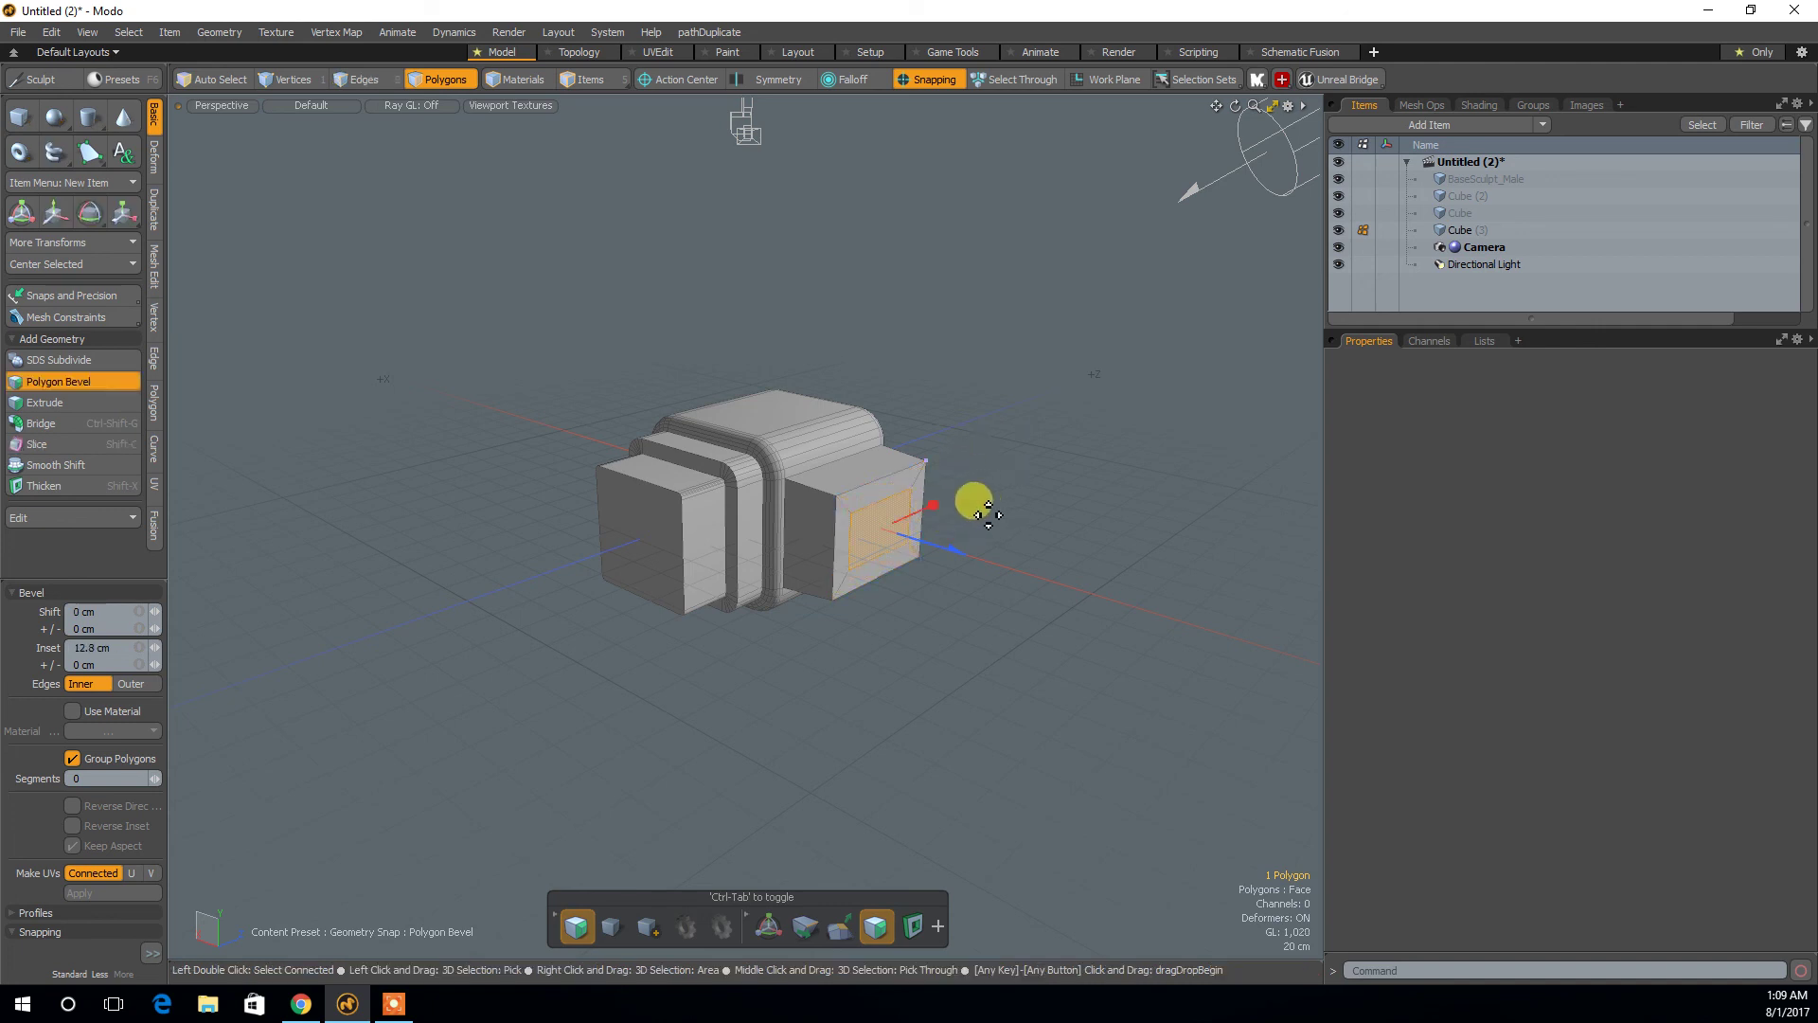
Bevel the inset face of the side block outward into a smaller second block and clear the selection.
left_click(961, 555)
left_click_drag(962, 555, 1023, 573)
left_click_drag(1080, 492, 1112, 532, "alt")
key("Escape")
key("Escape")
Try to bevel the edge loop around the end block's outer face with a round level of 3.
key("2")
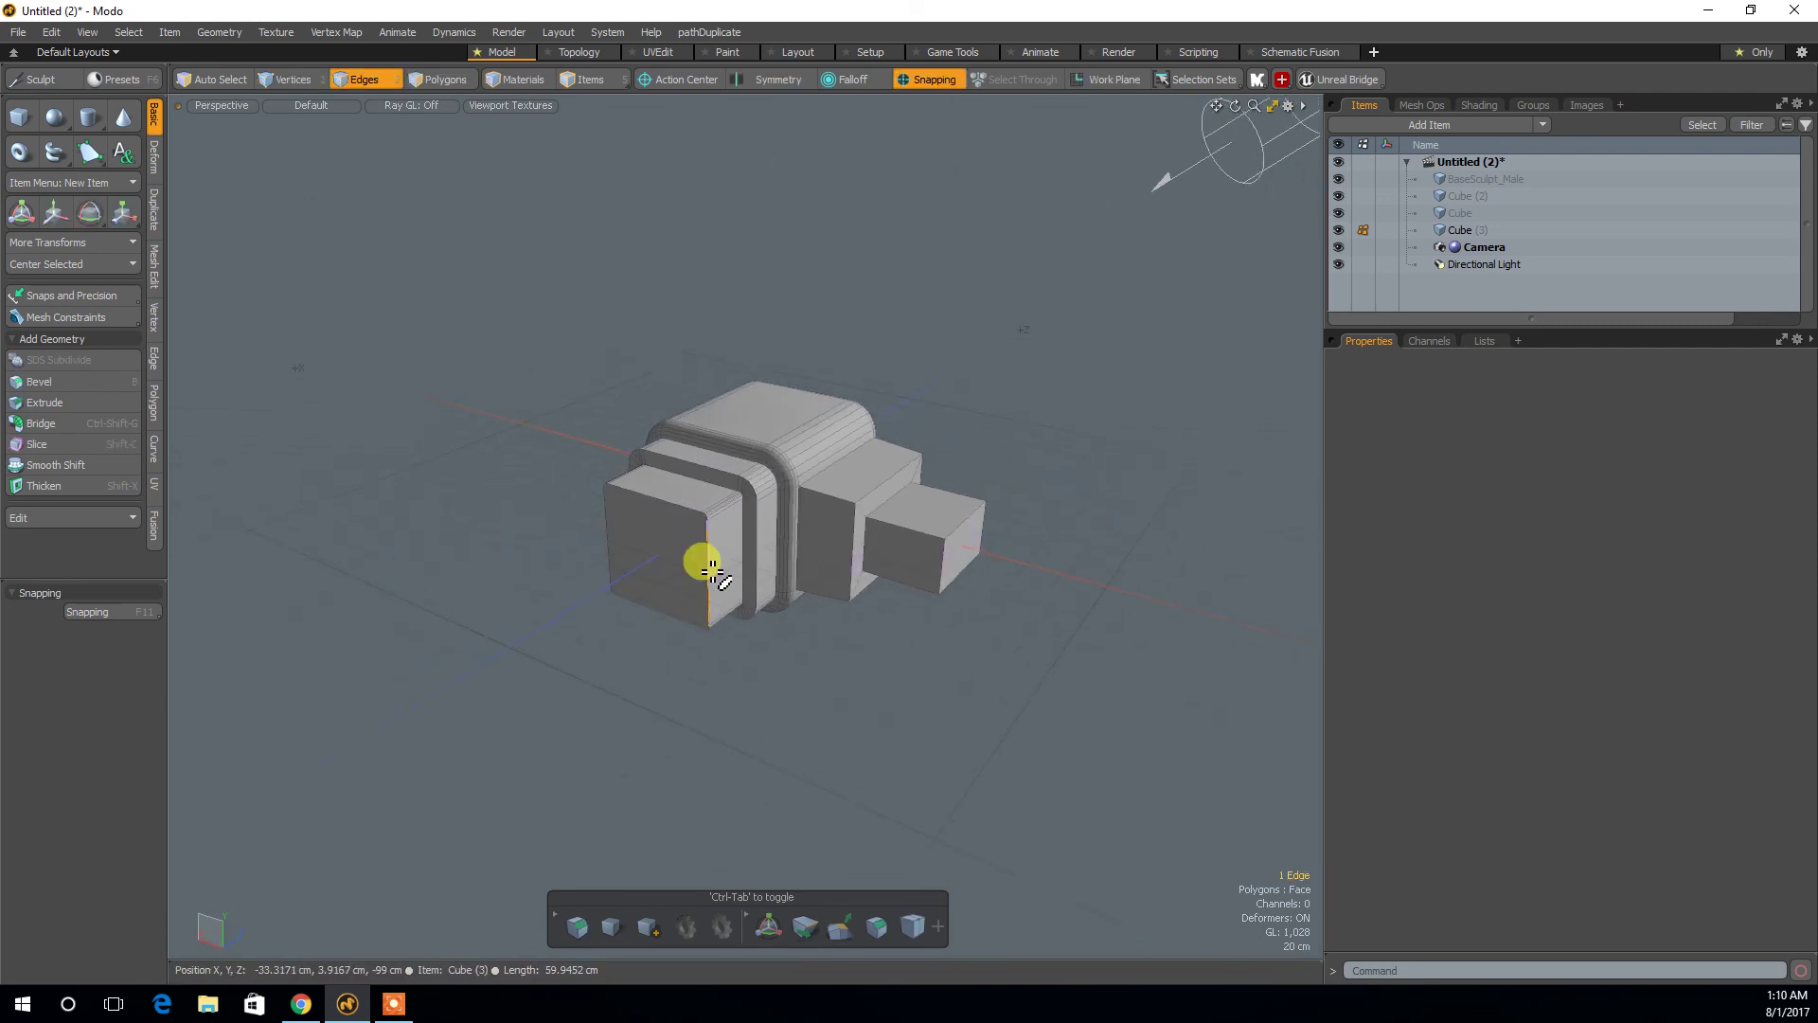
double_click(708, 571)
left_click_drag(723, 667, 694, 622, "alt")
key("b")
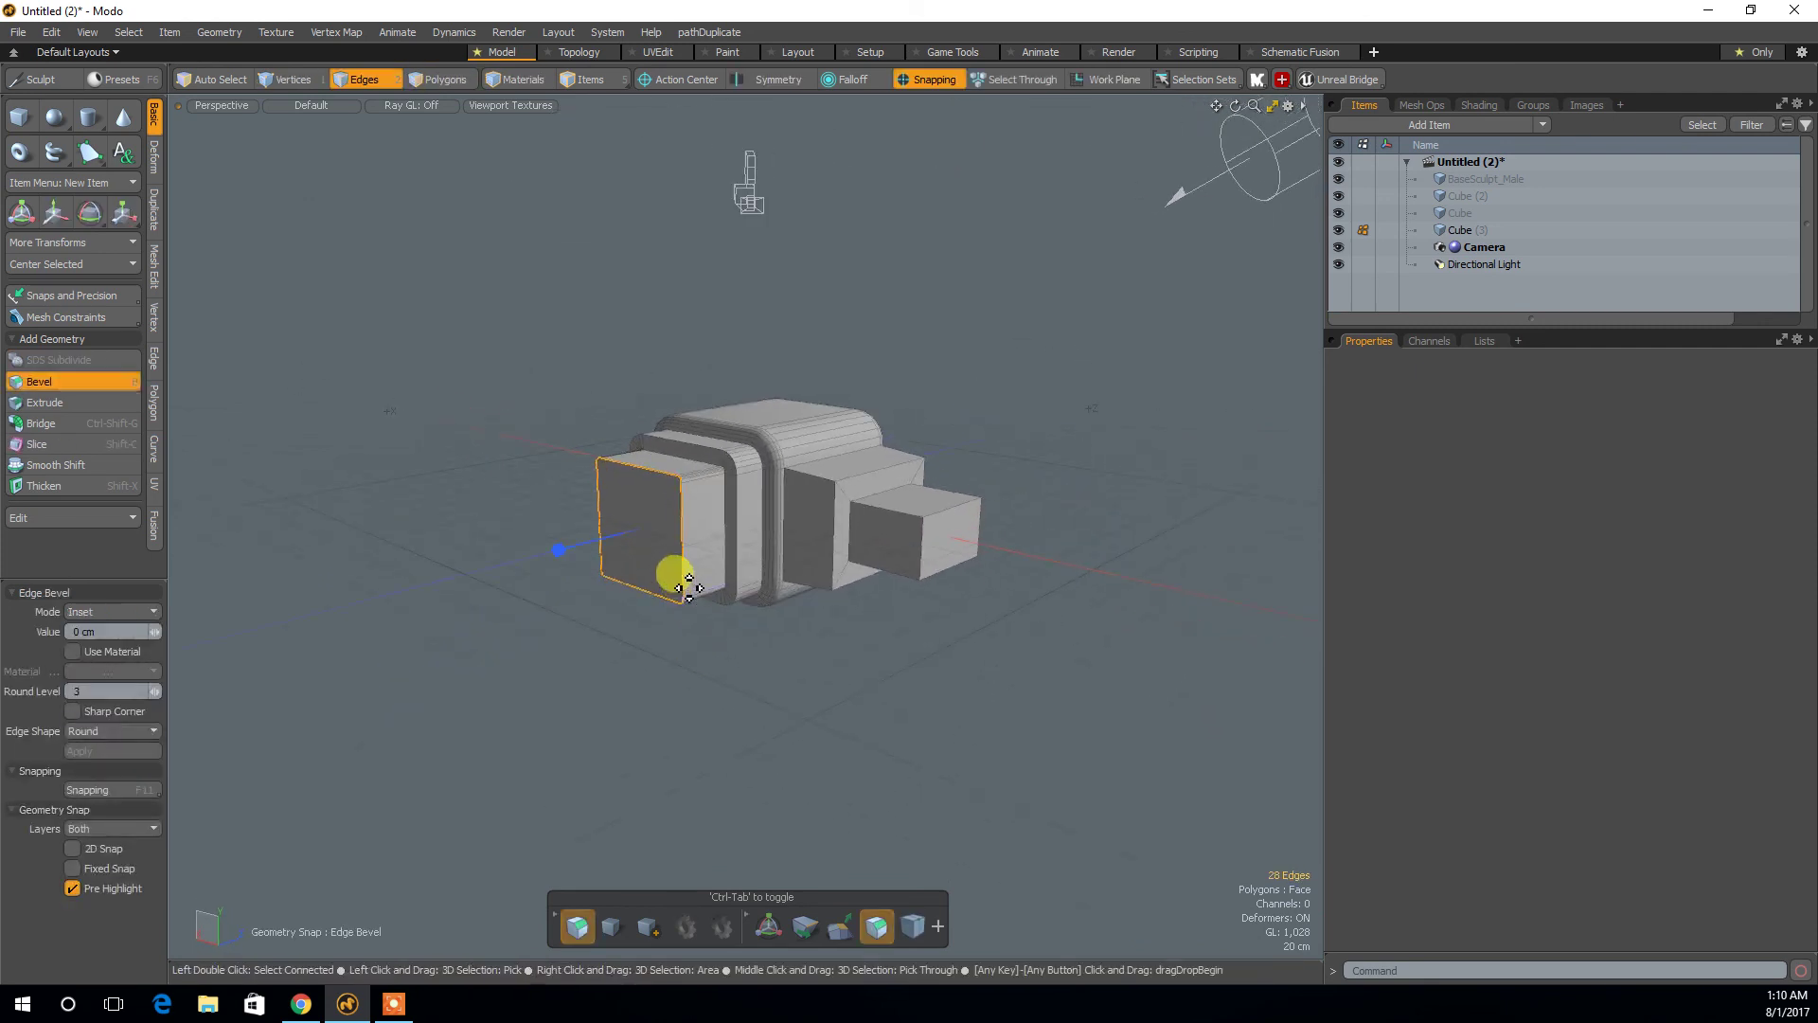
left_click_drag(550, 558, 879, 494)
key("space")
key("space")
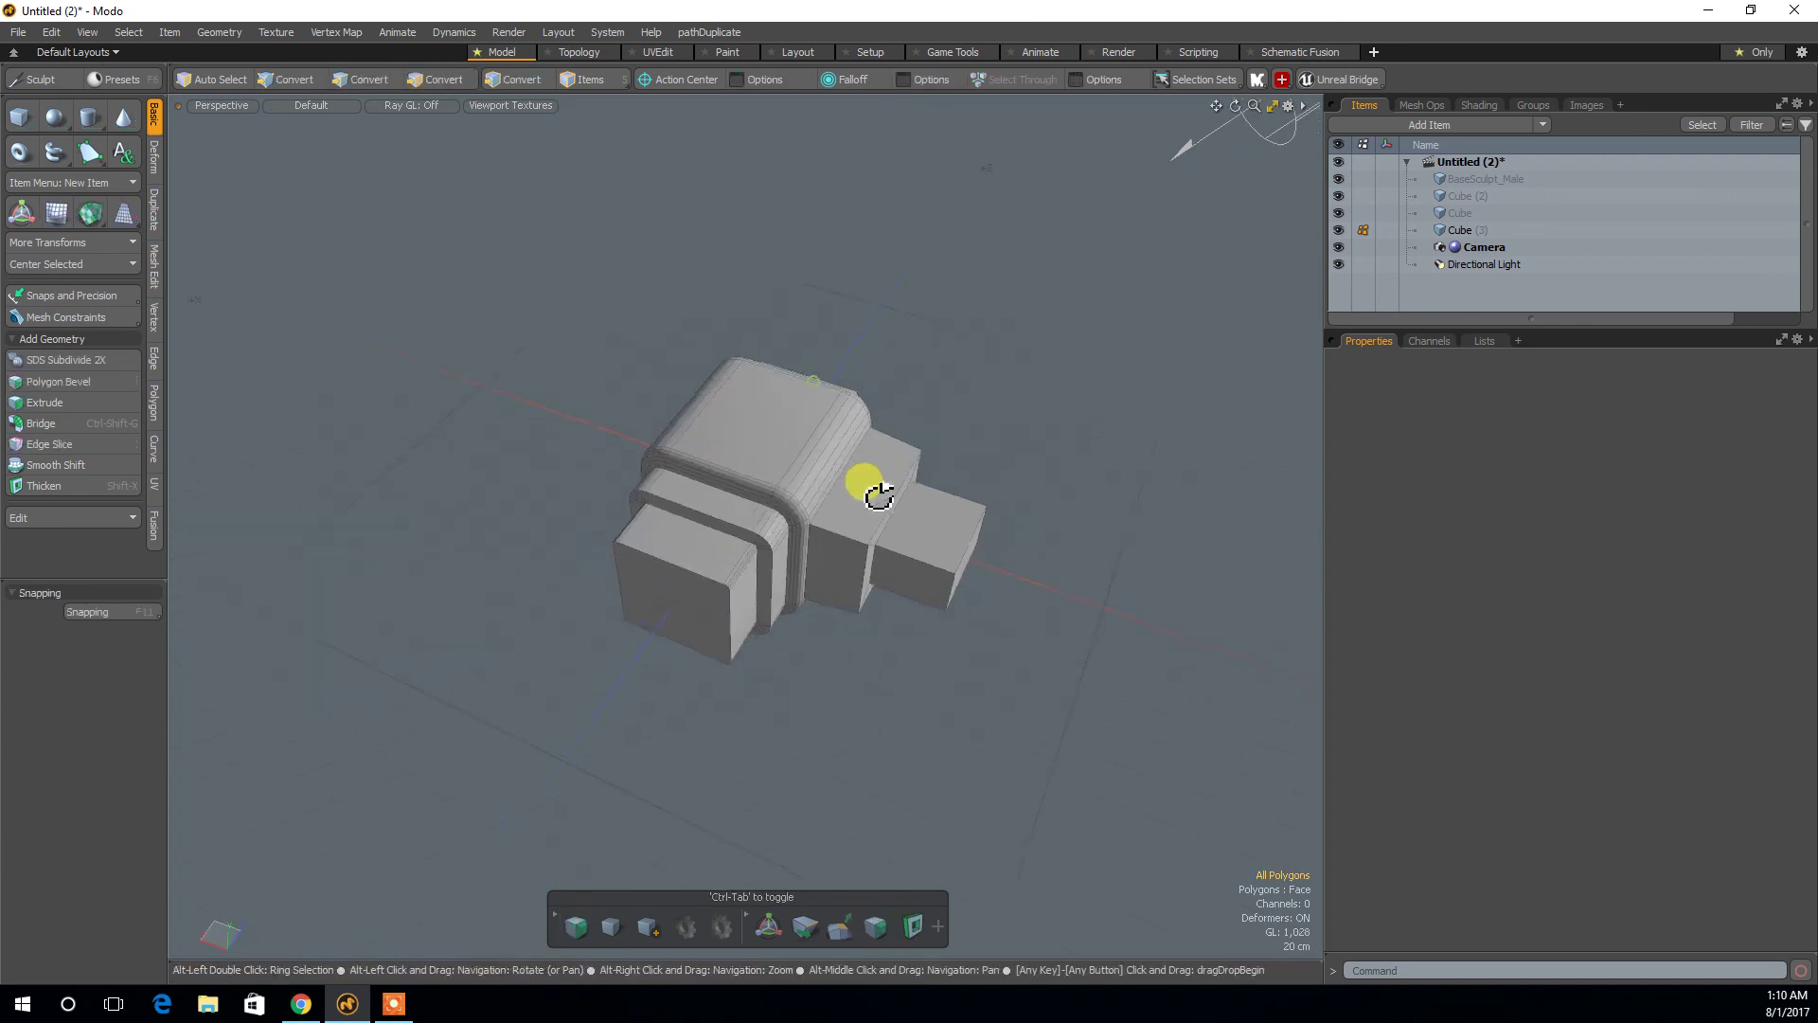
Select the top face of the rounded cube and bevel it straight upward into a block.
left_click(777, 432)
left_click_drag(866, 418, 786, 420, "alt")
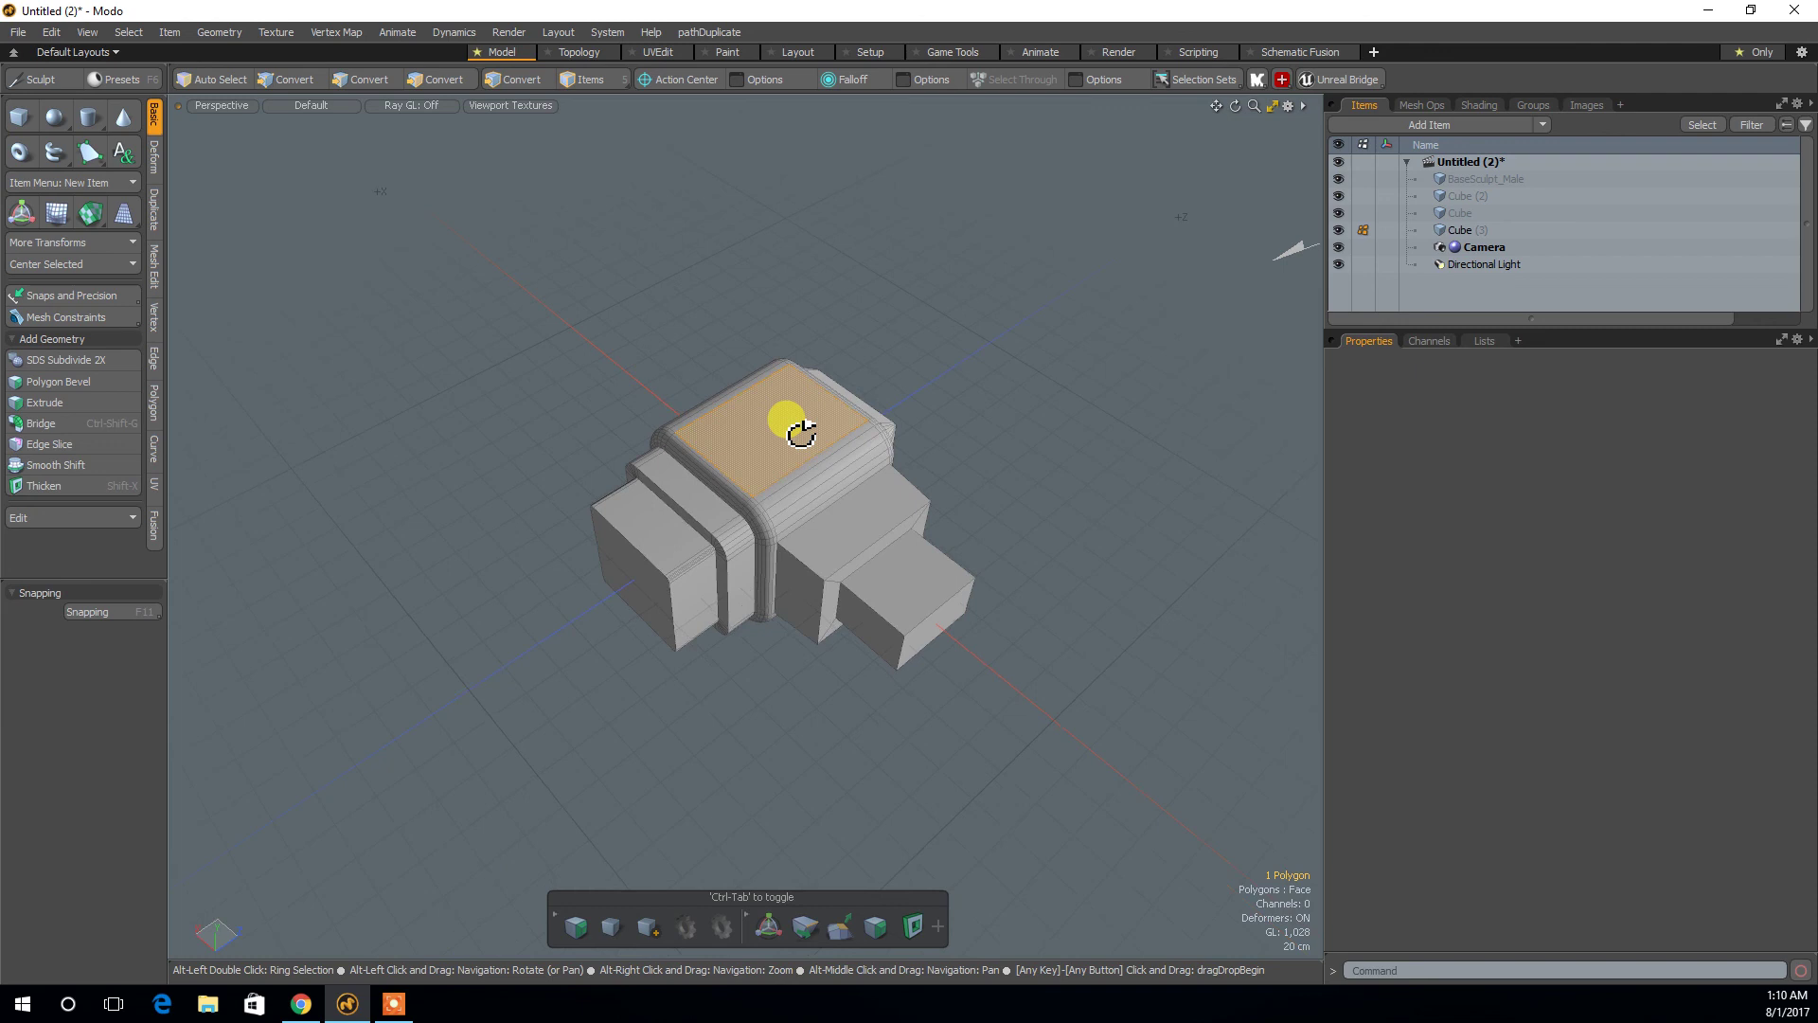
left_click(79, 381)
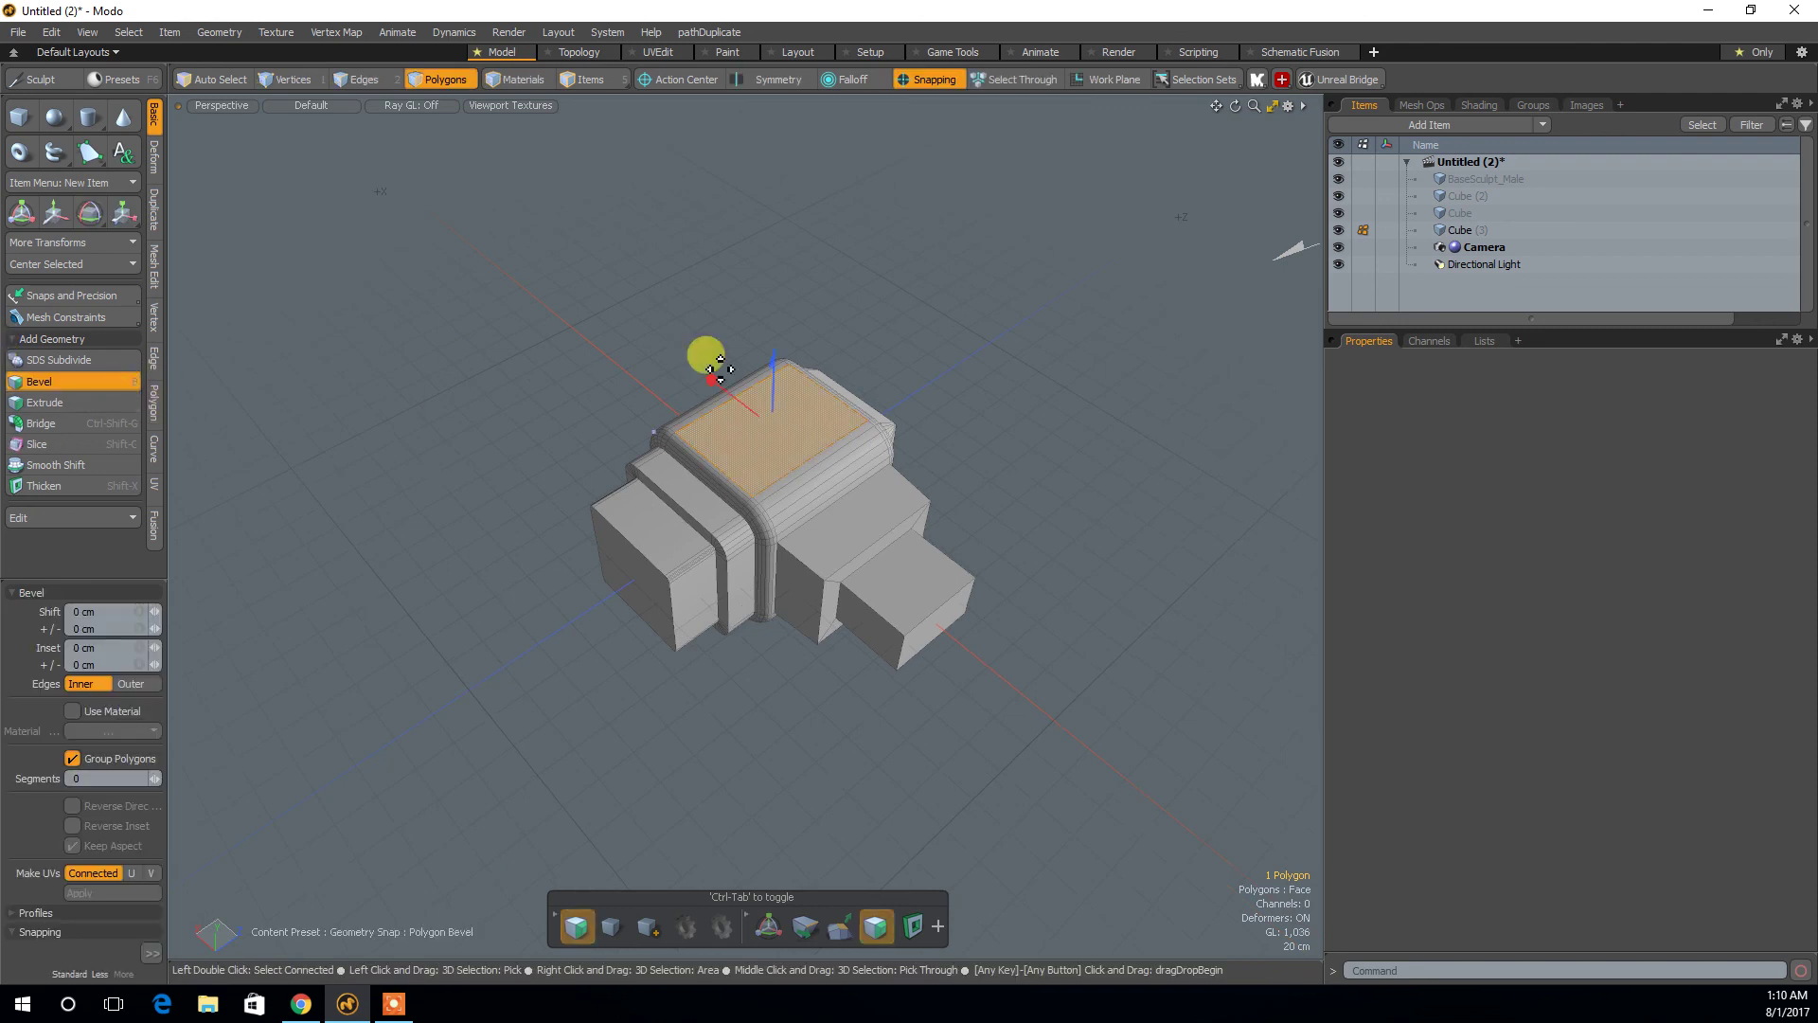
left_click_drag(771, 370, 774, 312)
mouse_move(862, 402)
left_mouse_down("alt")
mouse_move(929, 340)
mouse_move(859, 383)
left_mouse_up("alt")
Stack two progressively narrower blocks on top with repeated inset and upward bevels, insetting the last one by 7.5 cm.
left_click(892, 337, "shift")
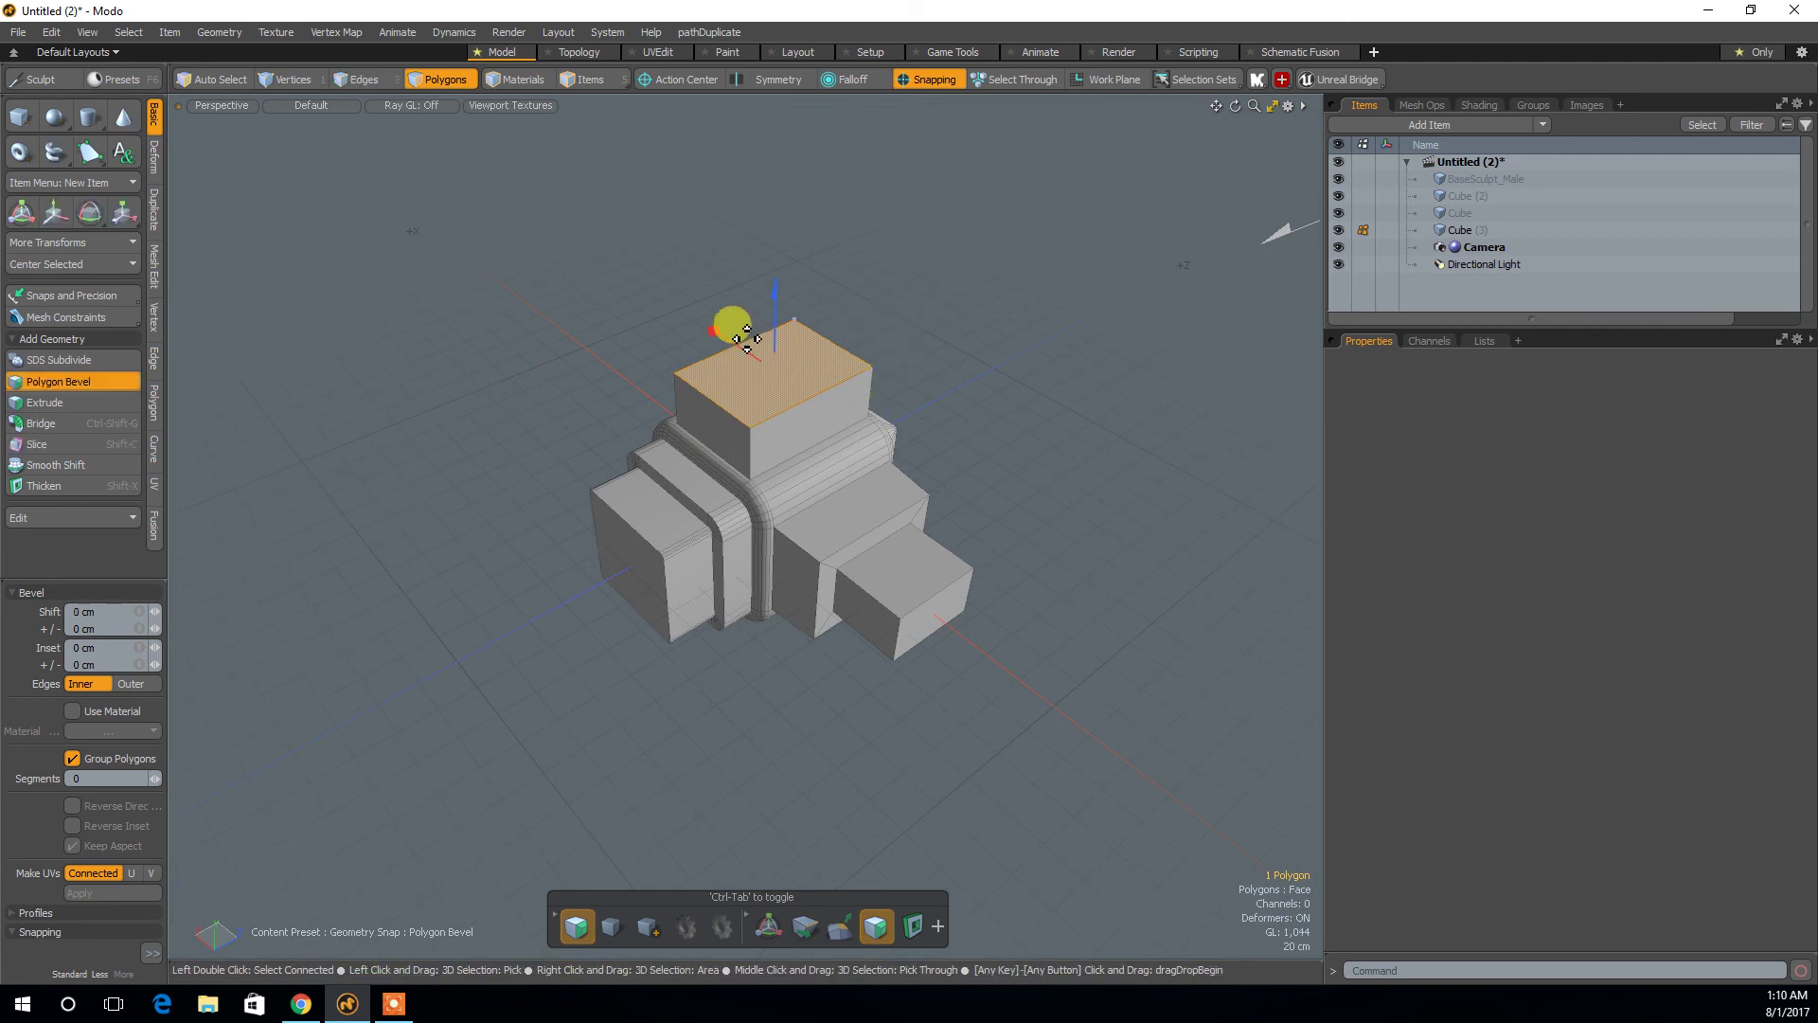
left_click(755, 377, "shift")
left_click_drag(772, 289, 774, 202)
left_click(758, 293, "shift")
left_click_drag(763, 292, 776, 306, "shift")
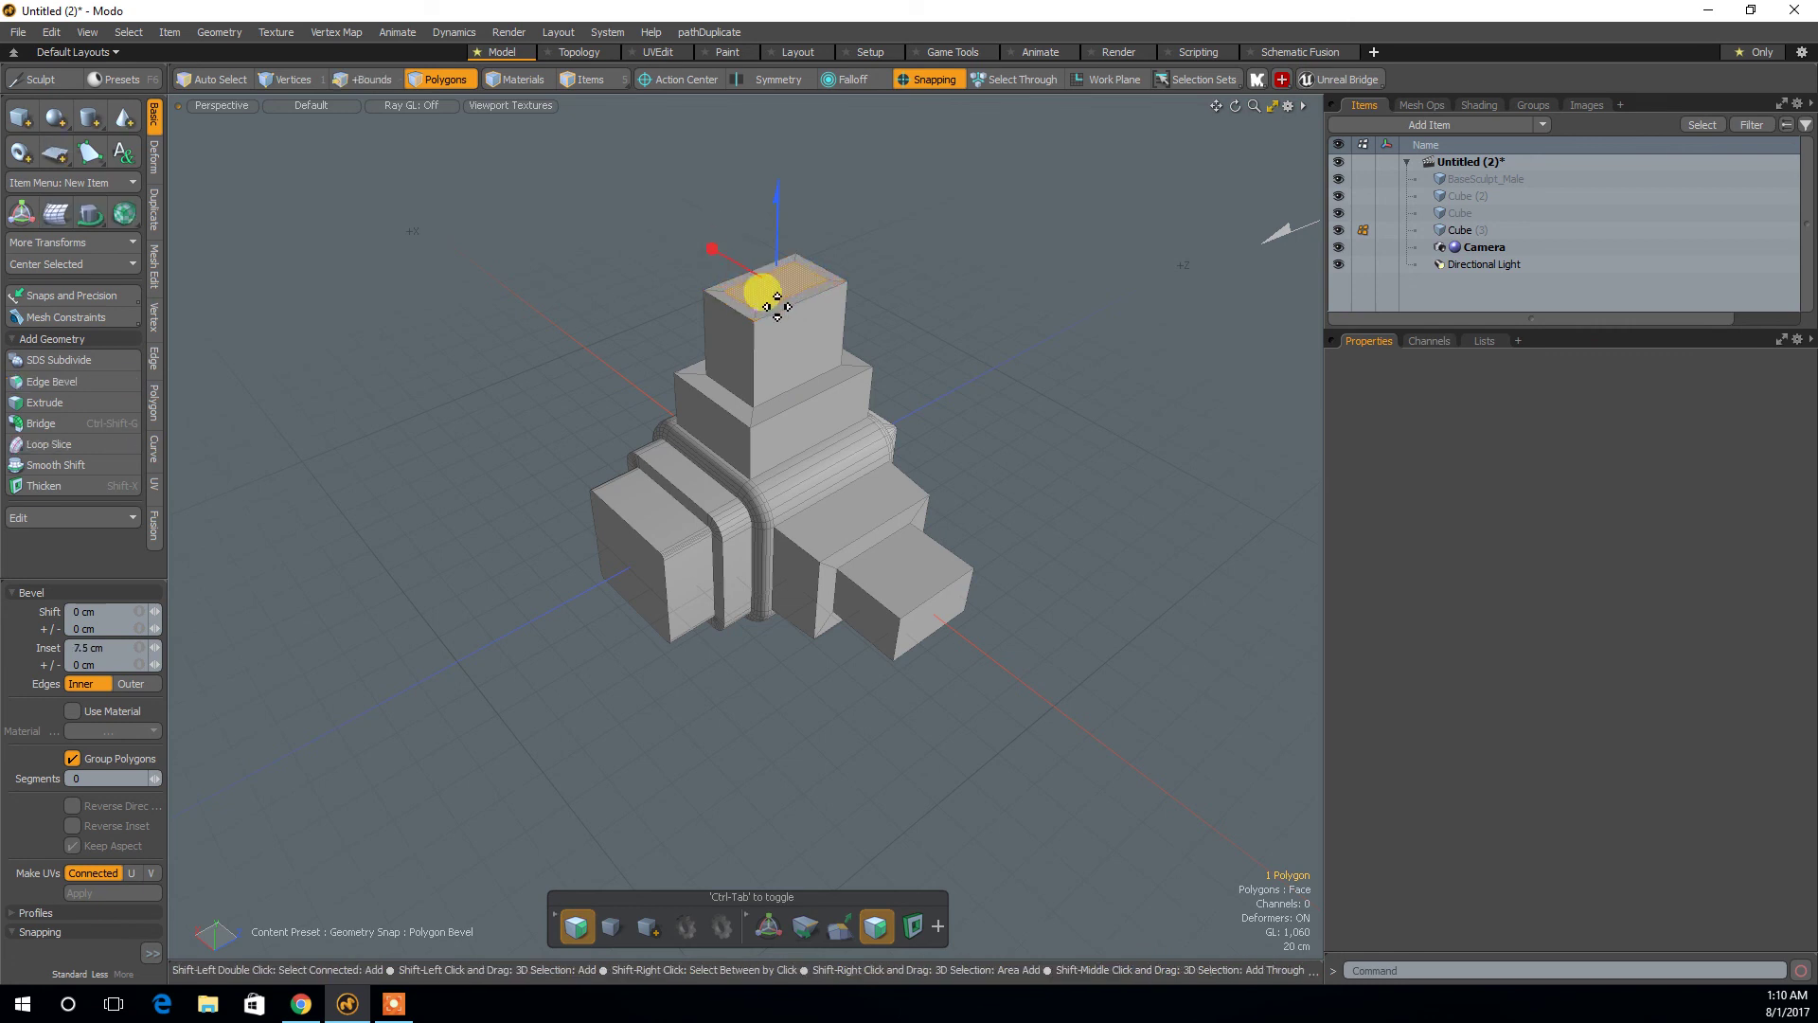
key("space")
key("Escape")
Select all connected polygons of the stepped shape and delete them.
left_click_drag(865, 371, 901, 405, "alt")
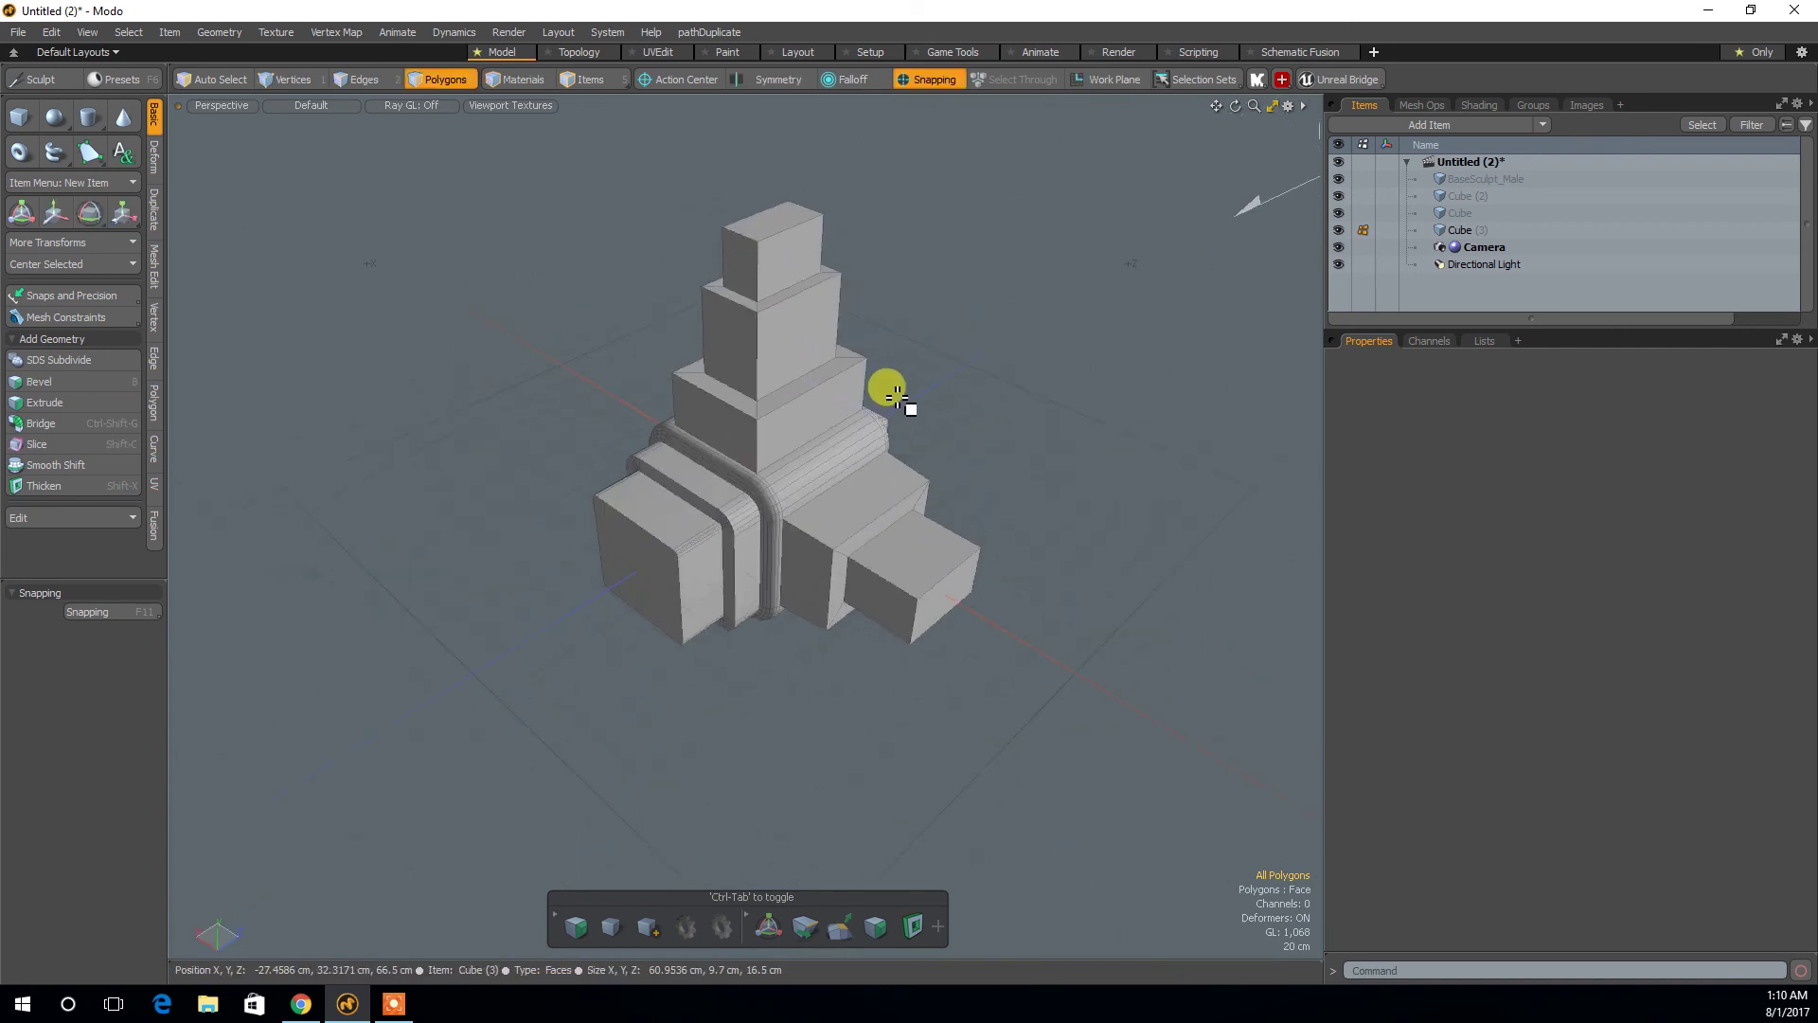
left_click_drag(982, 487, 929, 474, "alt")
double_click(838, 443)
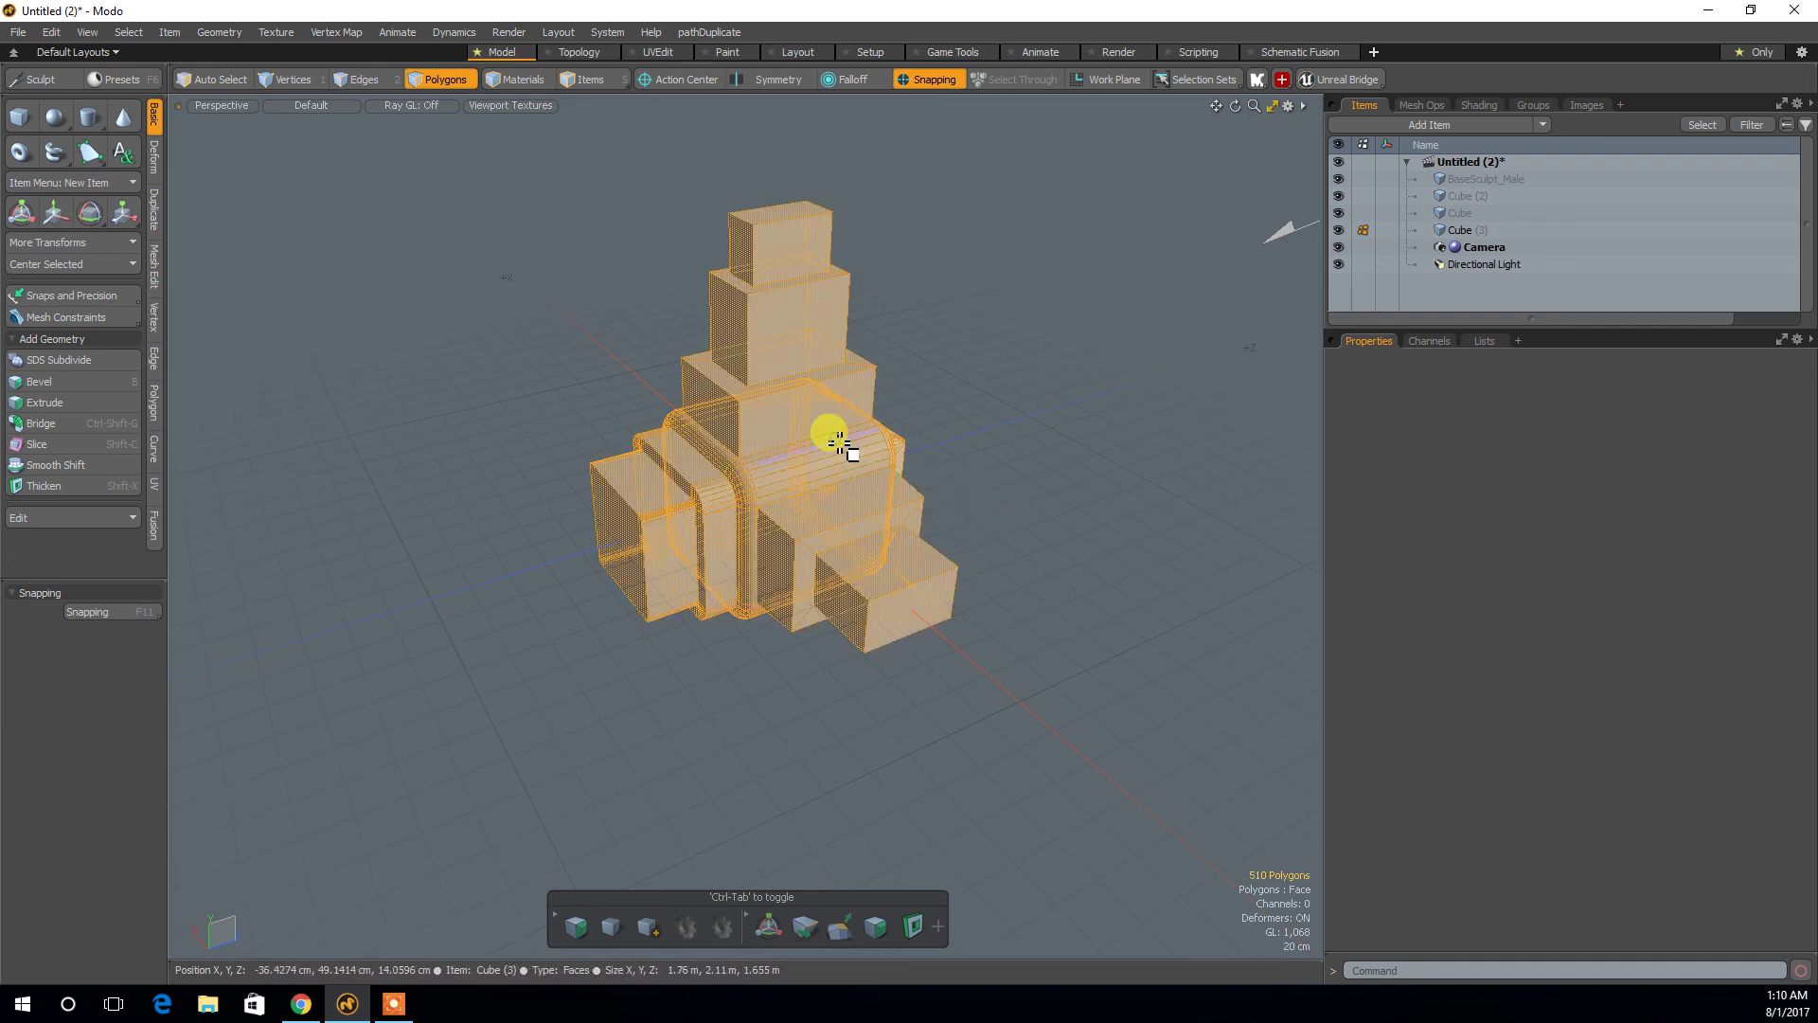
key("Delete")
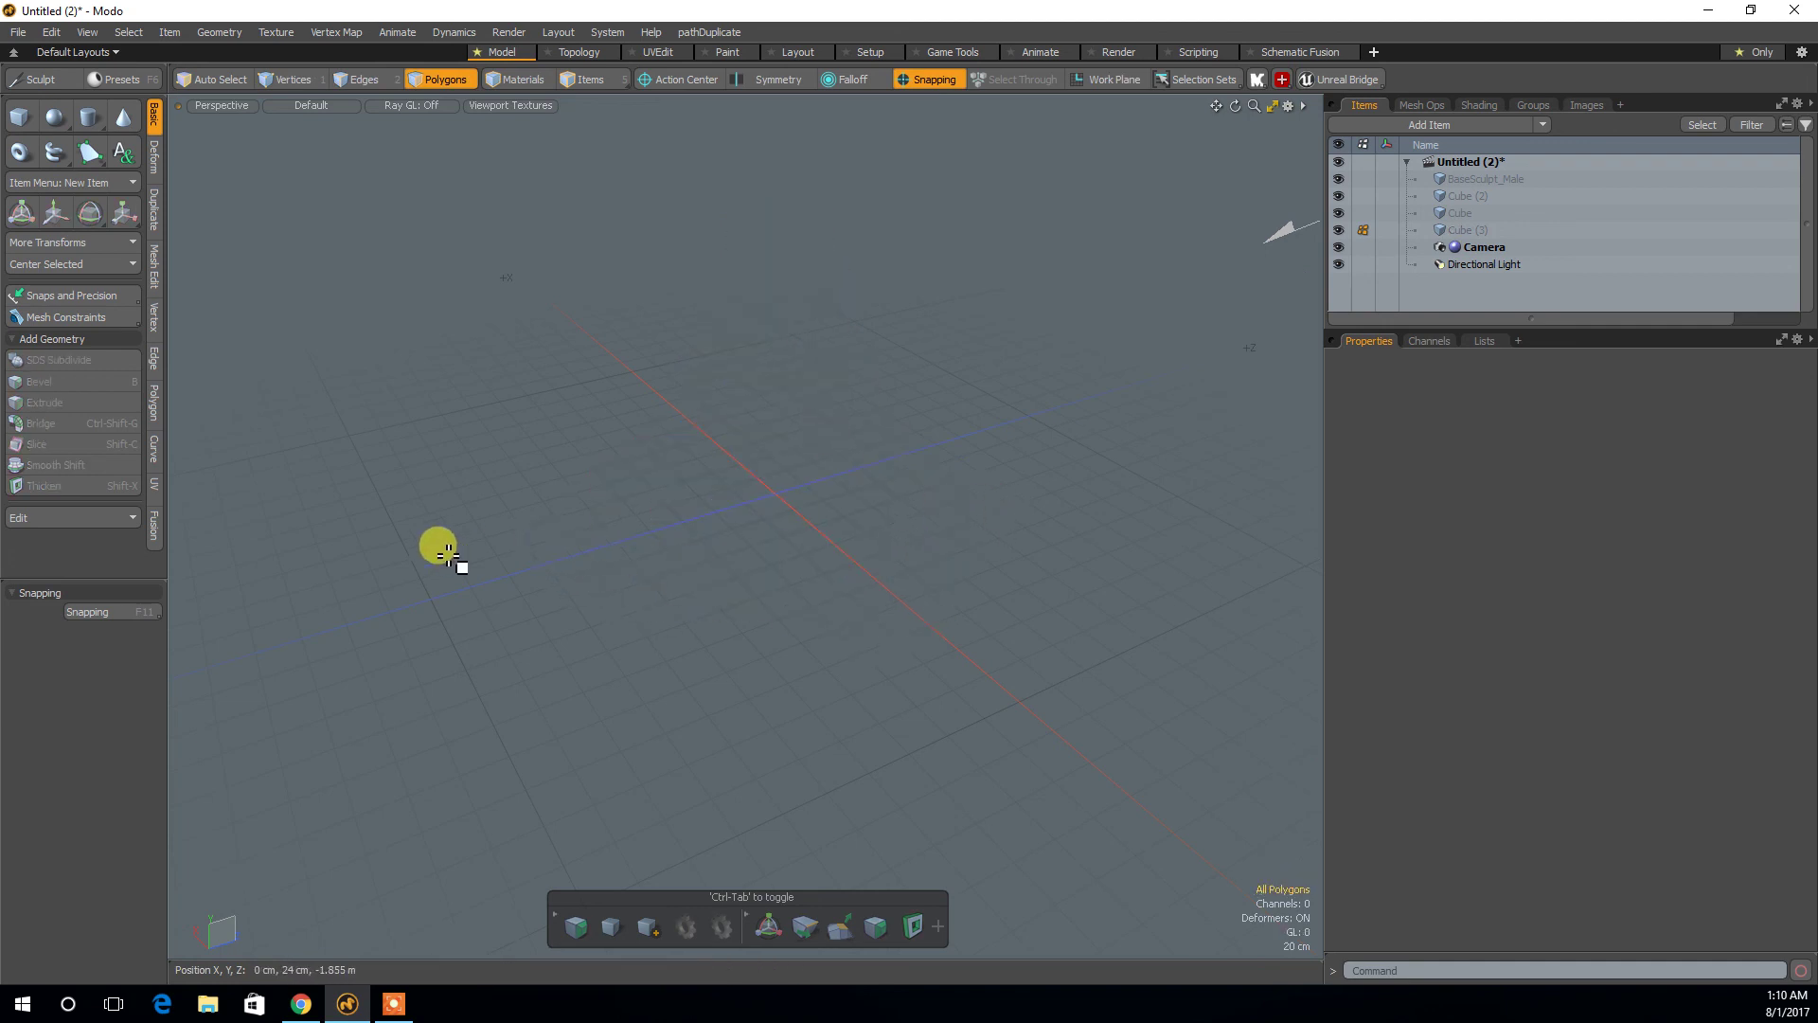
left_click_drag(500, 512, 569, 516, "alt")
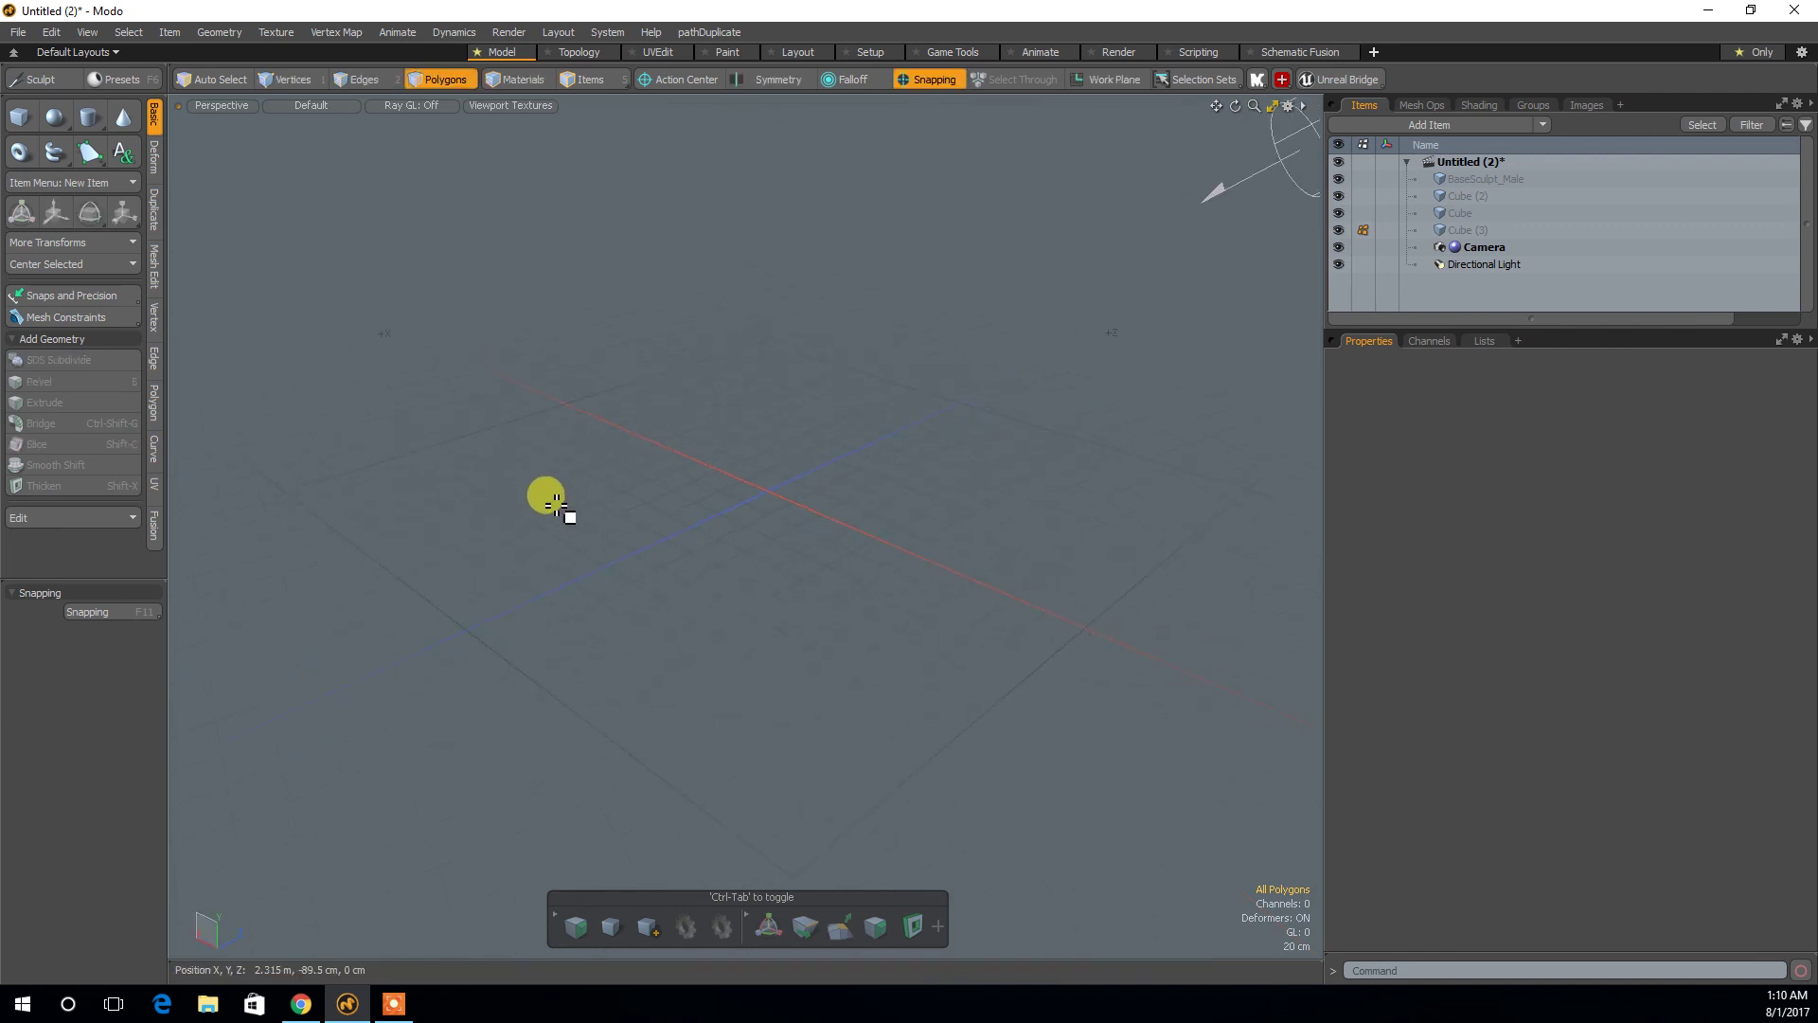
Add a new default 1 m cube as its own mesh item.
left_click(17, 118)
key("q")
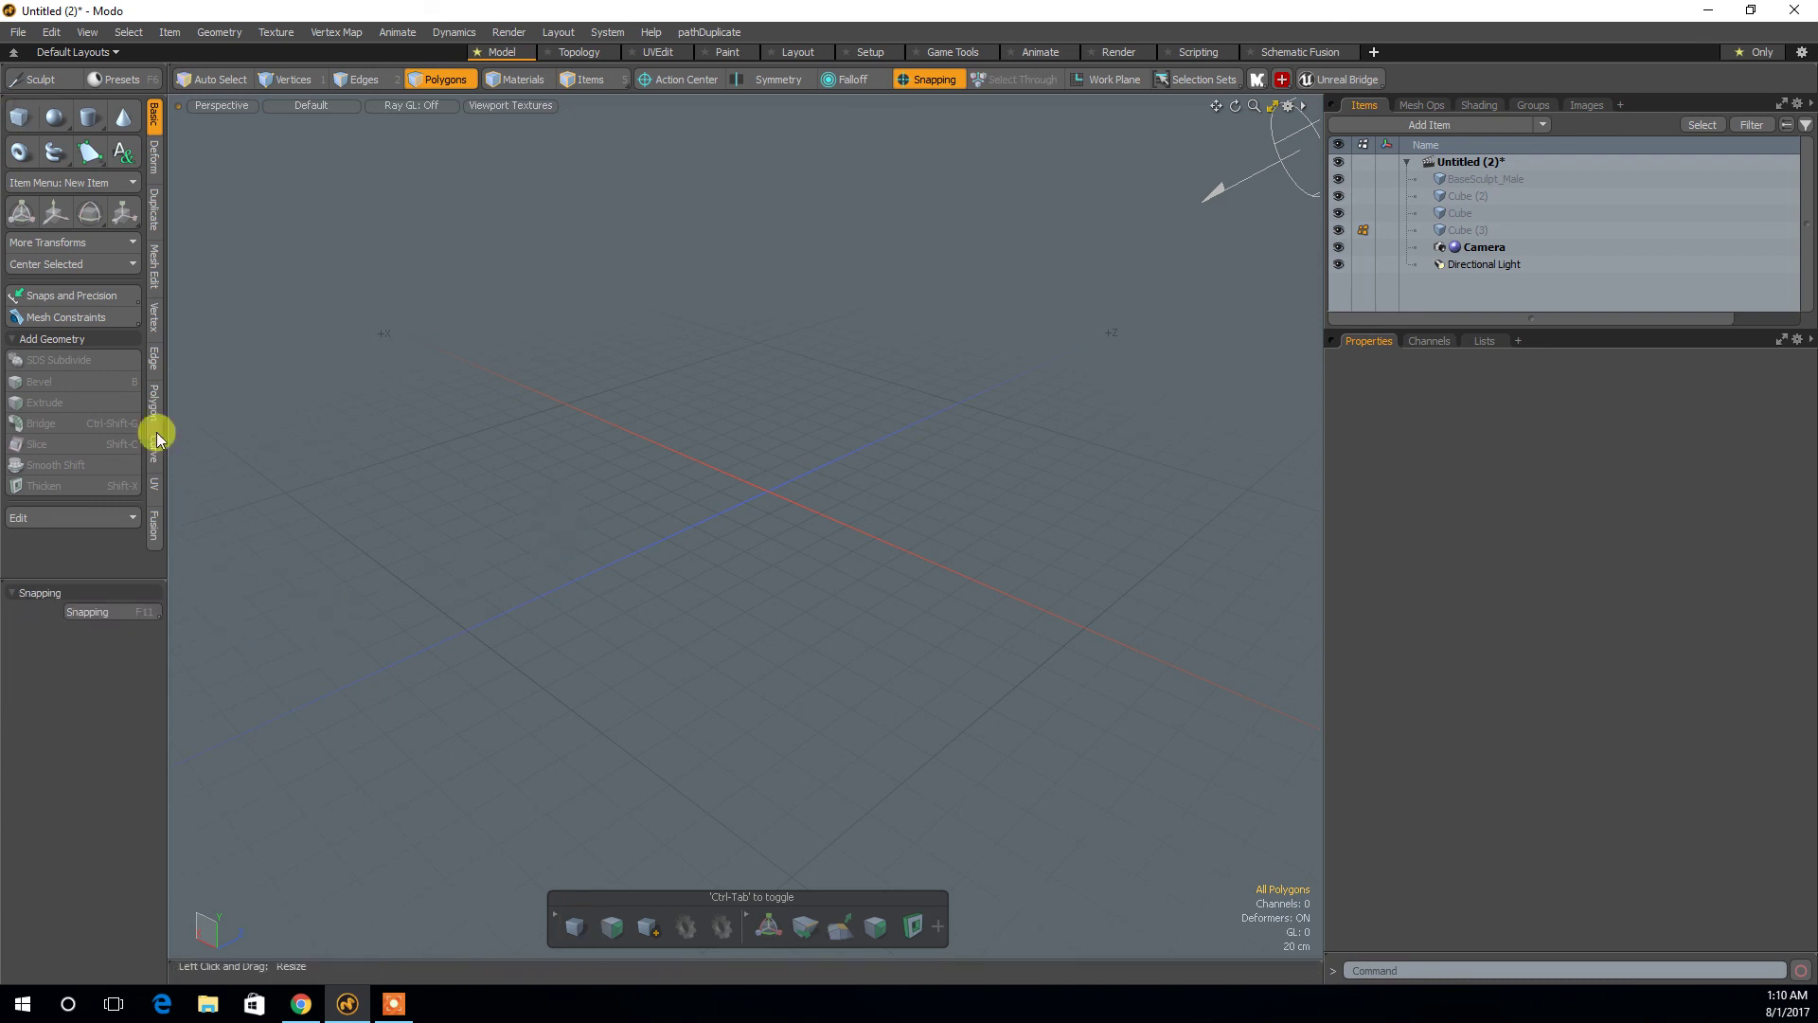
left_click(17, 118, "shift")
left_click_drag(559, 463, 638, 430, "alt")
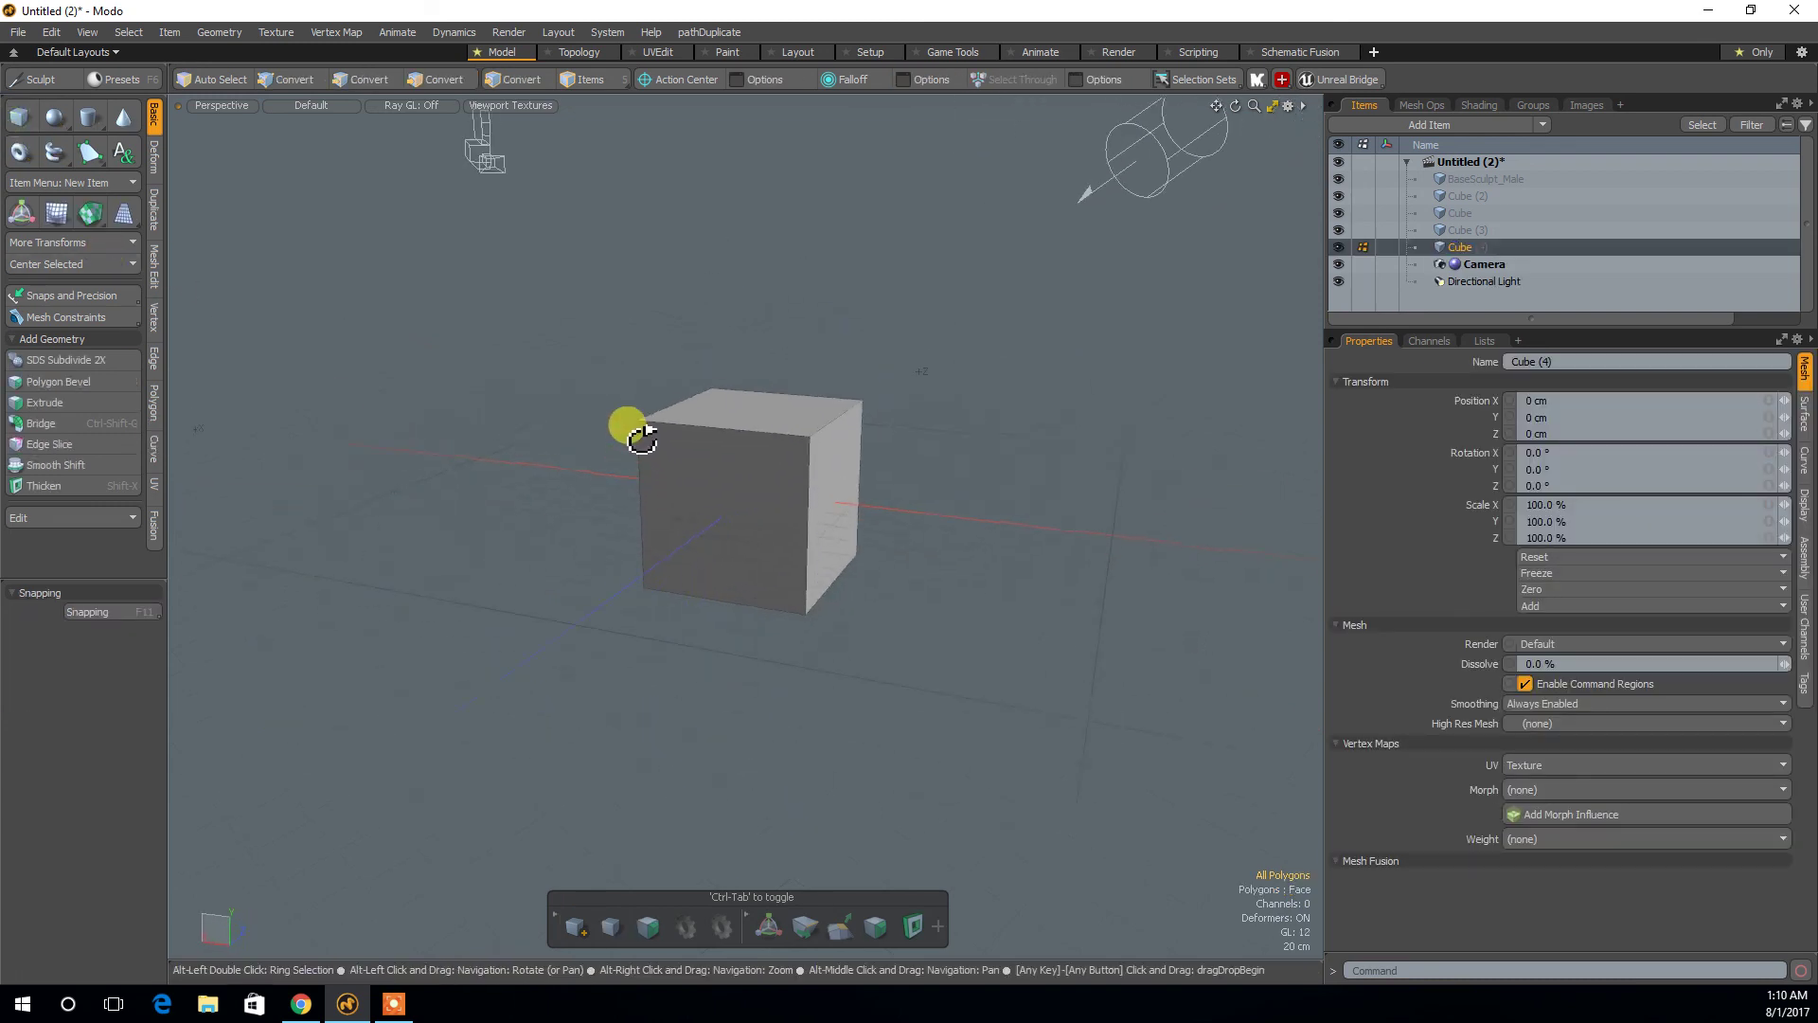
key("3")
left_click(742, 507)
left_click(765, 423, "shift")
left_click_drag(812, 386, 872, 496, "alt")
key("Escape")
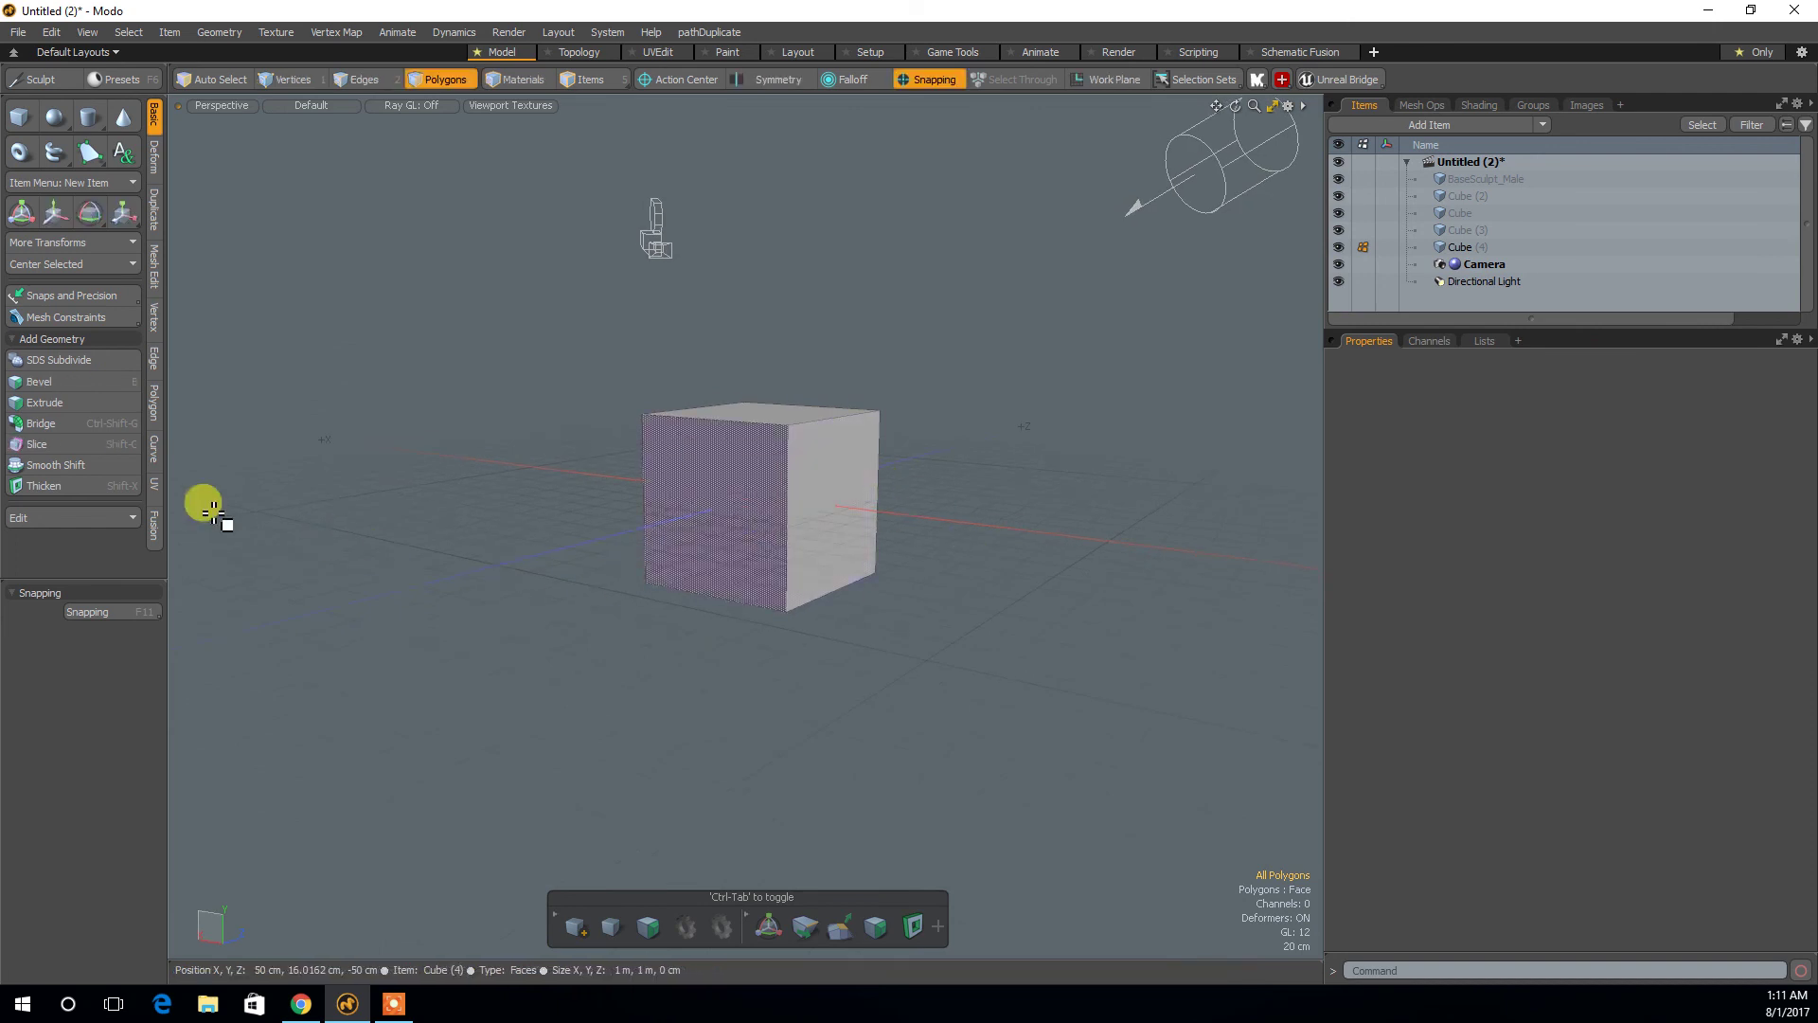
Select the front, top, back and bottom faces of the new cube as a continuous ring of four polygons.
left_click_drag(833, 581, 1031, 629, "alt")
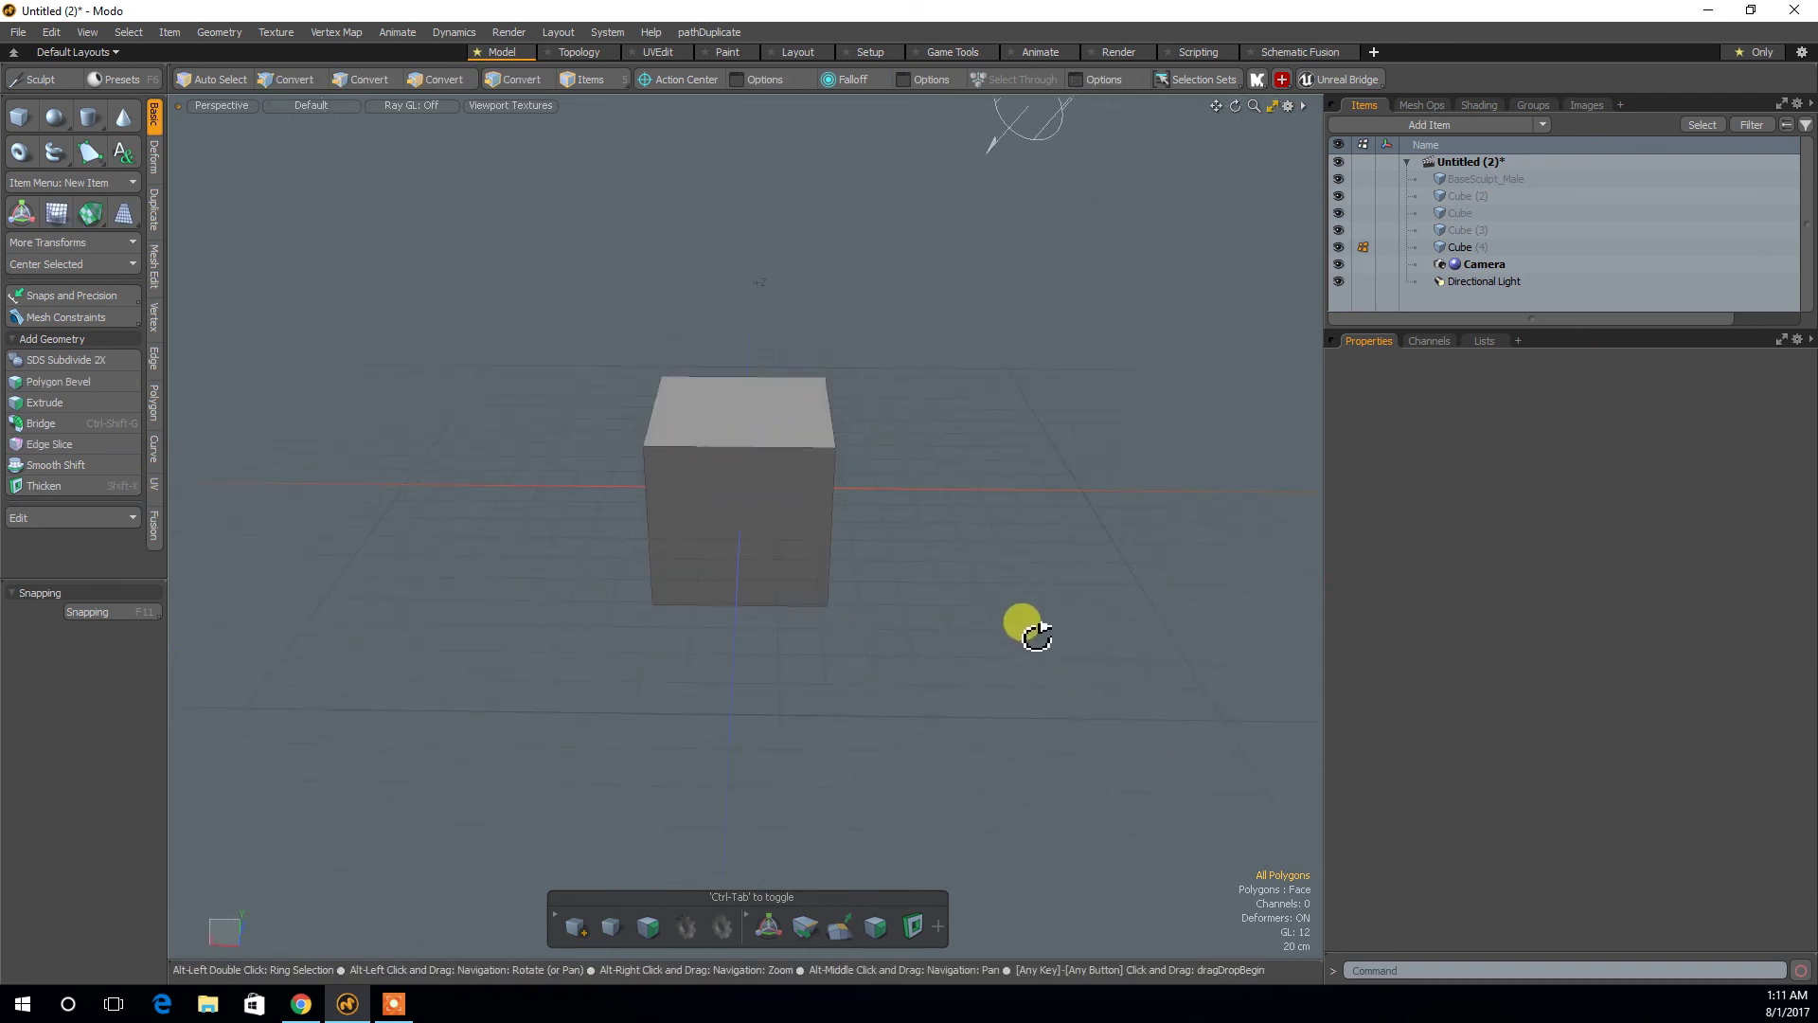
left_click(712, 502)
left_click_drag(768, 535, 836, 568, "alt")
left_click(737, 544)
left_click(754, 435, "shift")
left_click_drag(857, 431, 444, 351, "alt")
left_click(818, 512, "shift")
left_click_drag(780, 610, 856, 431, "alt")
left_click(811, 502, "shift")
left_click_drag(812, 503, 1064, 596, "alt")
left_click_drag(945, 568, 840, 699, "alt")
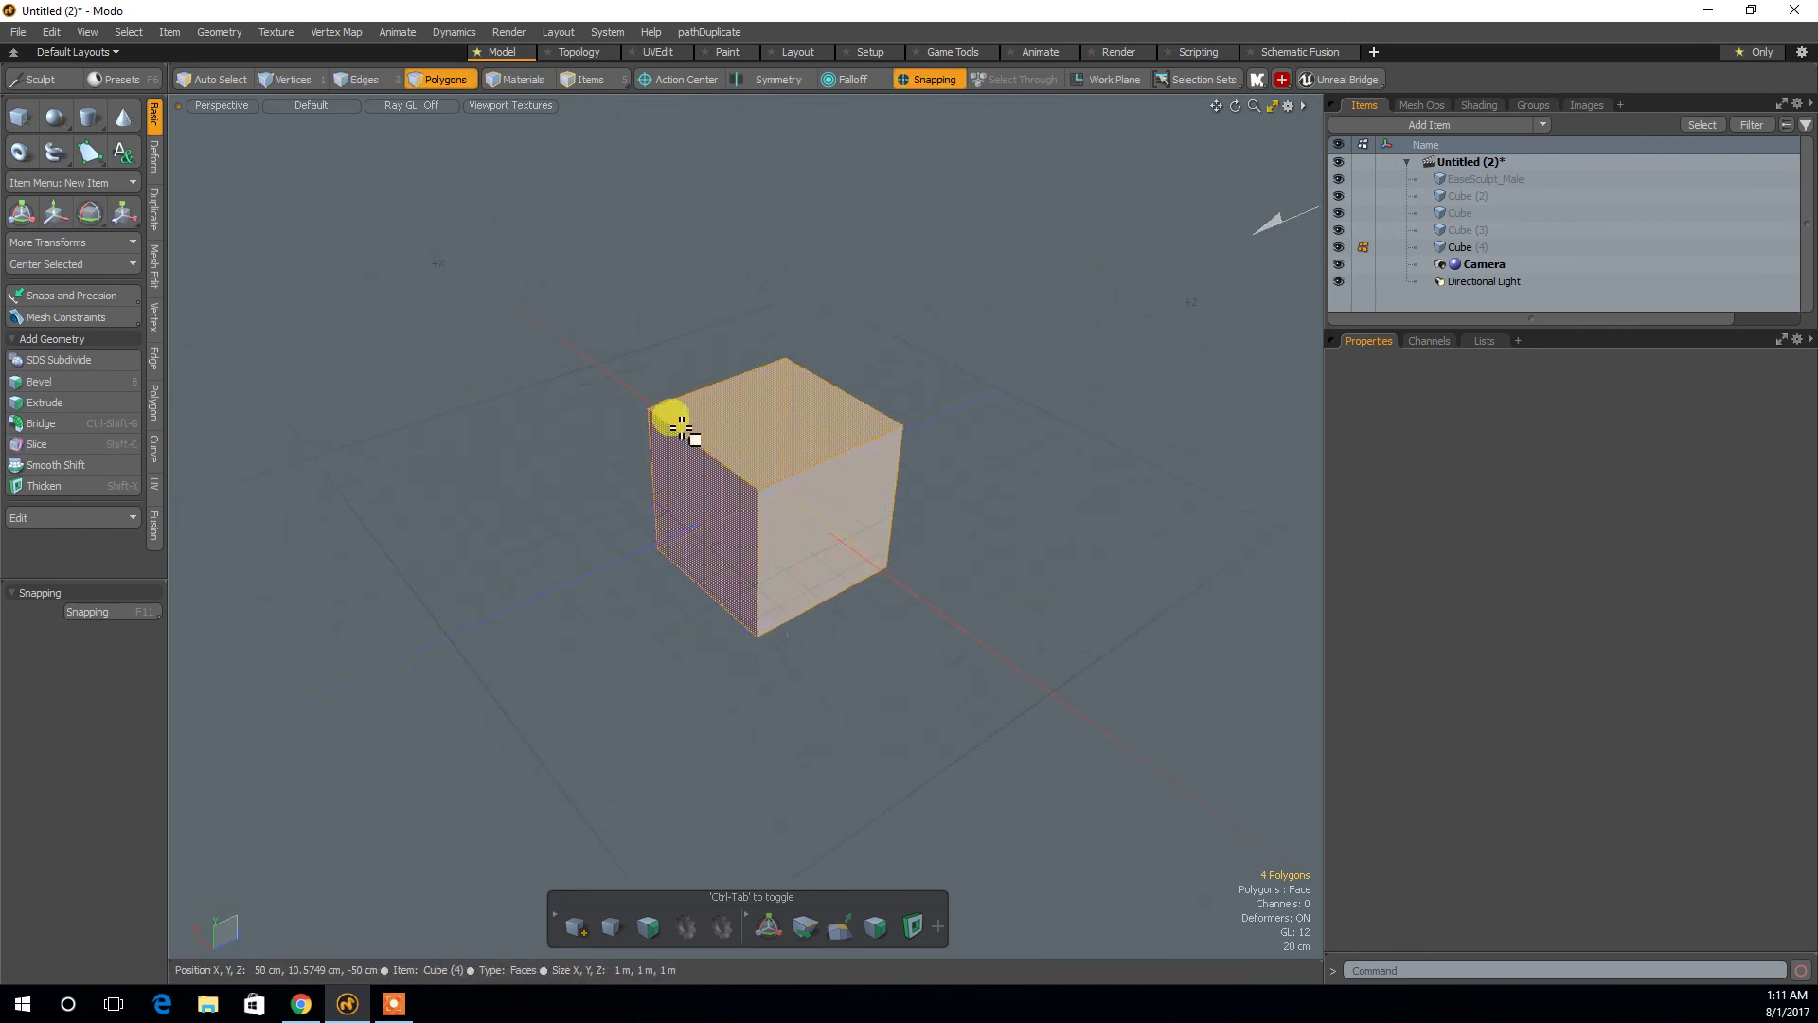
Loop-slice the selected ring of faces in Symmetry mode with a count of 2, placing the slices at 6.50 %.
left_click_drag(941, 651, 982, 669, "alt")
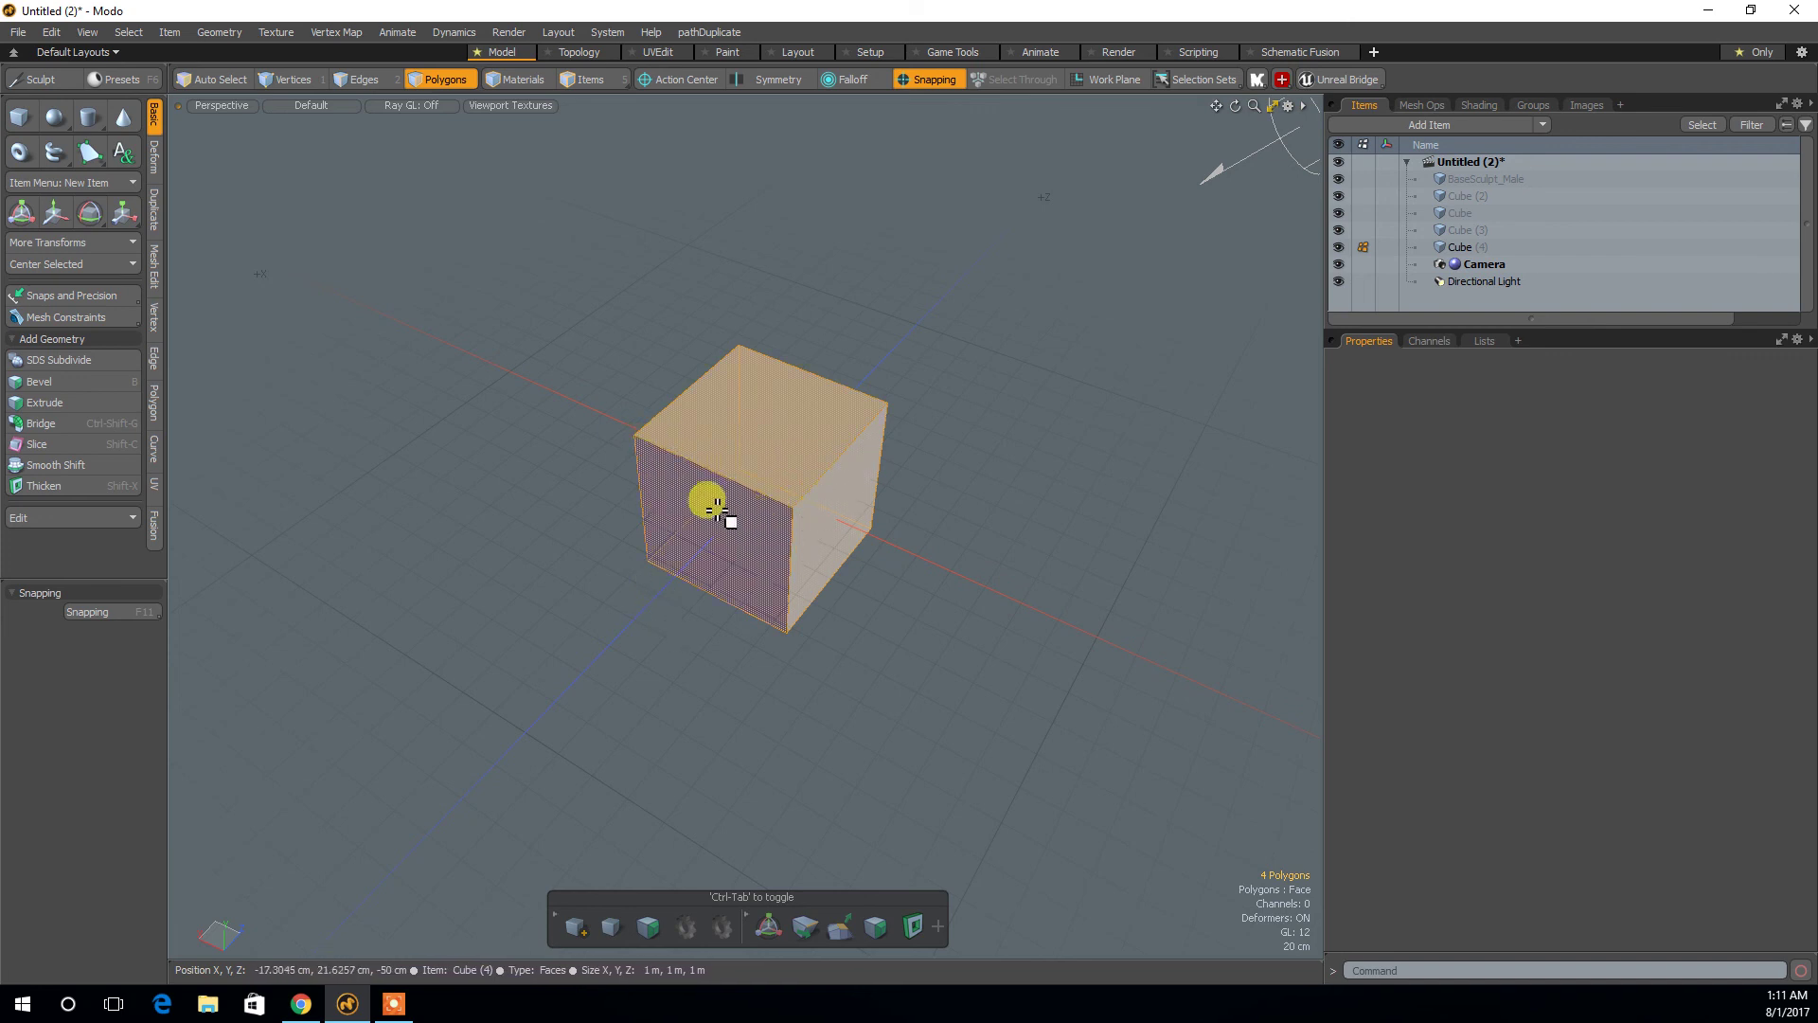
left_click_drag(769, 384, 864, 499, "alt")
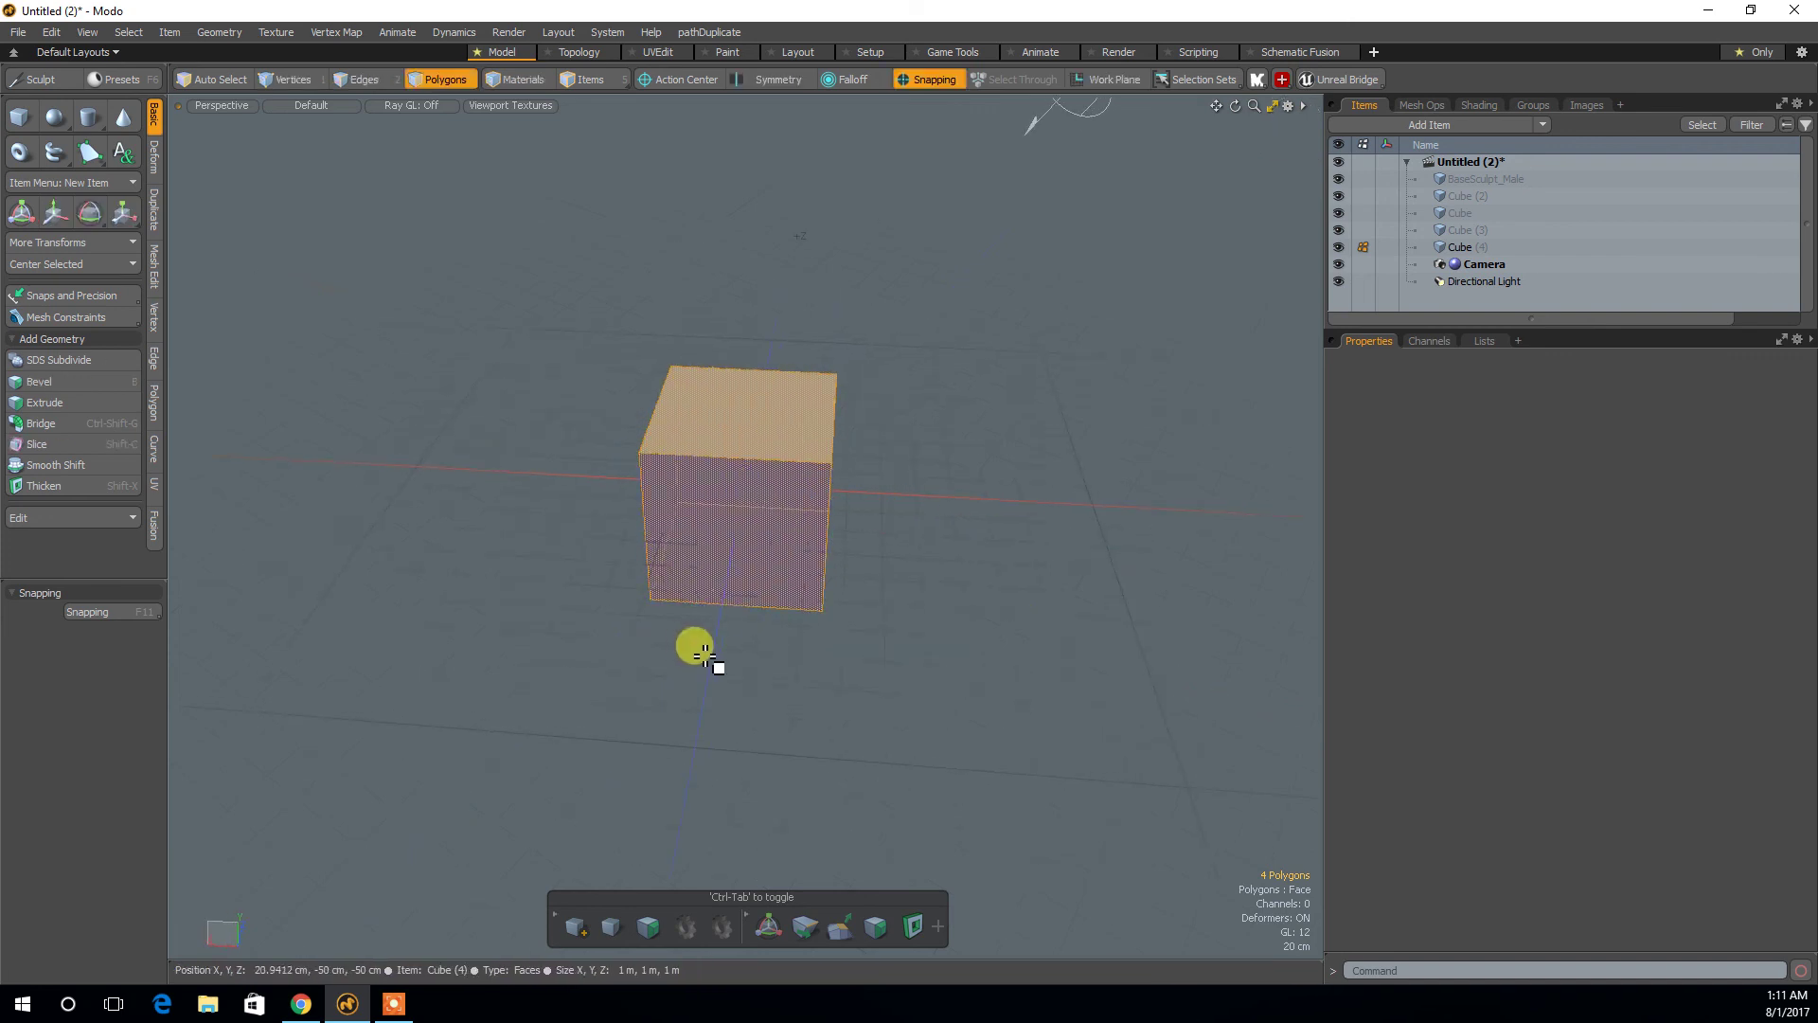
left_click_drag(966, 467, 910, 740, "alt")
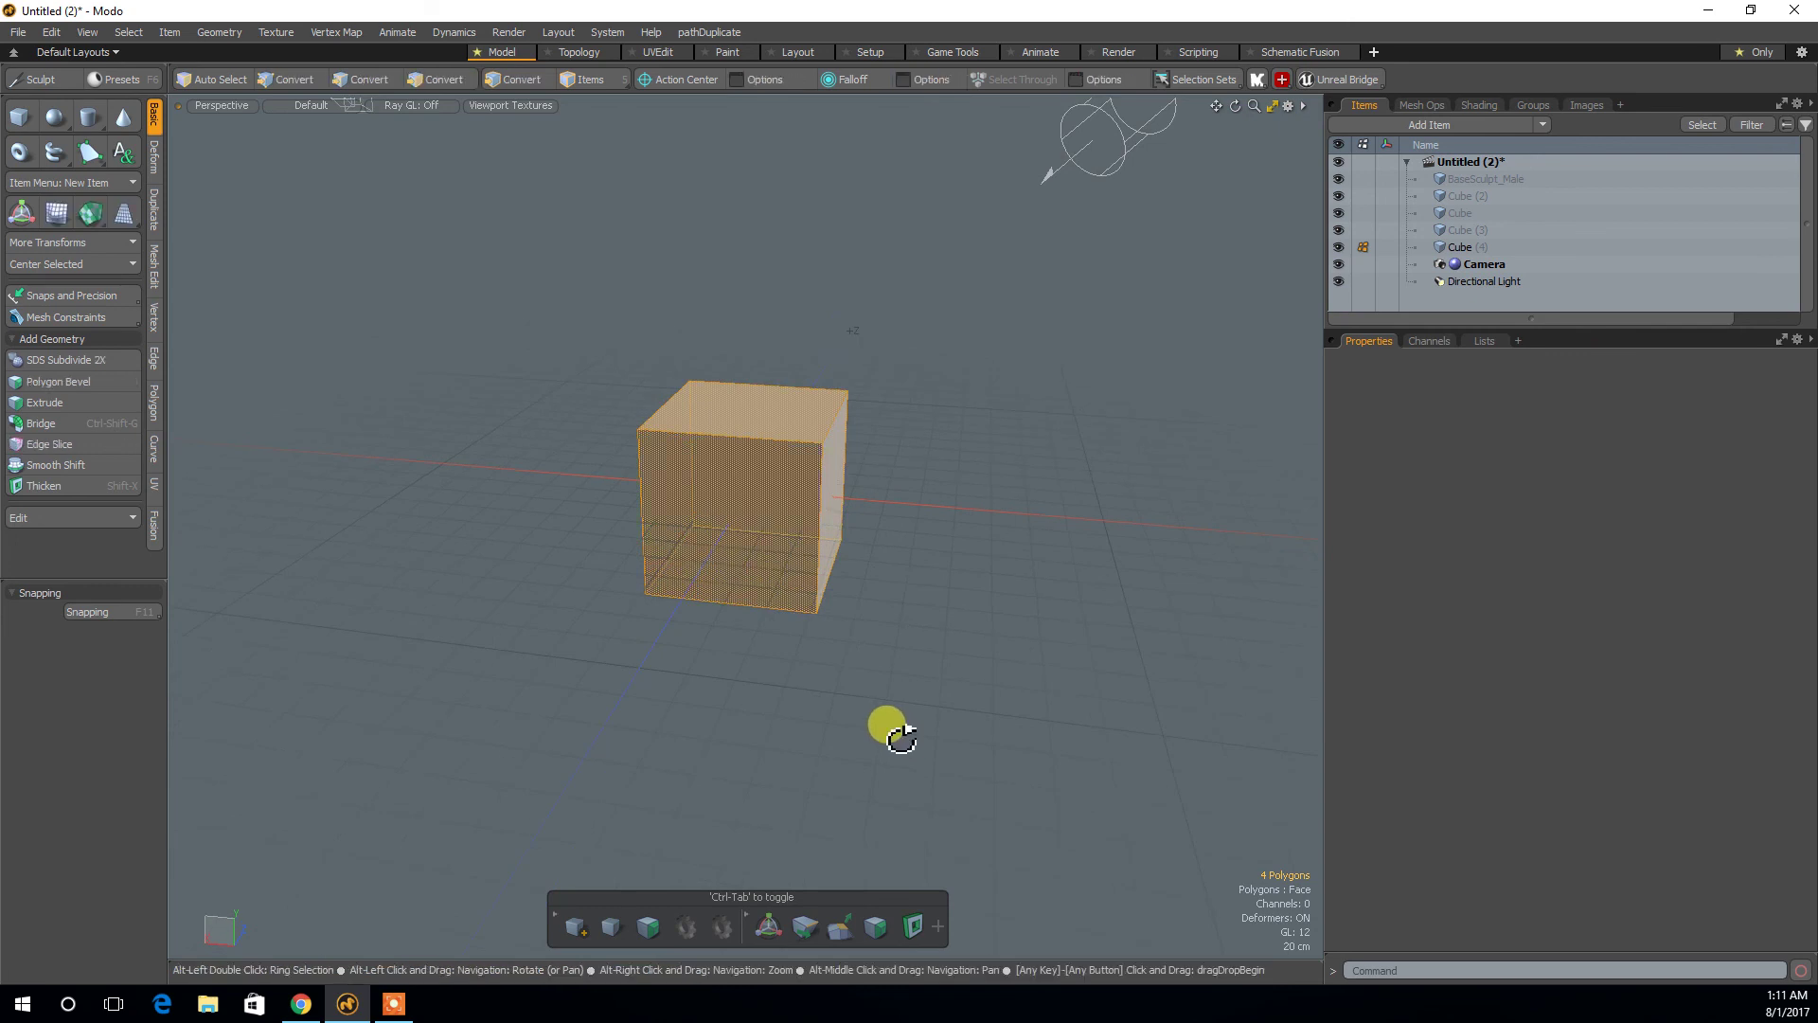
key("alt+c")
key("ctrl+z")
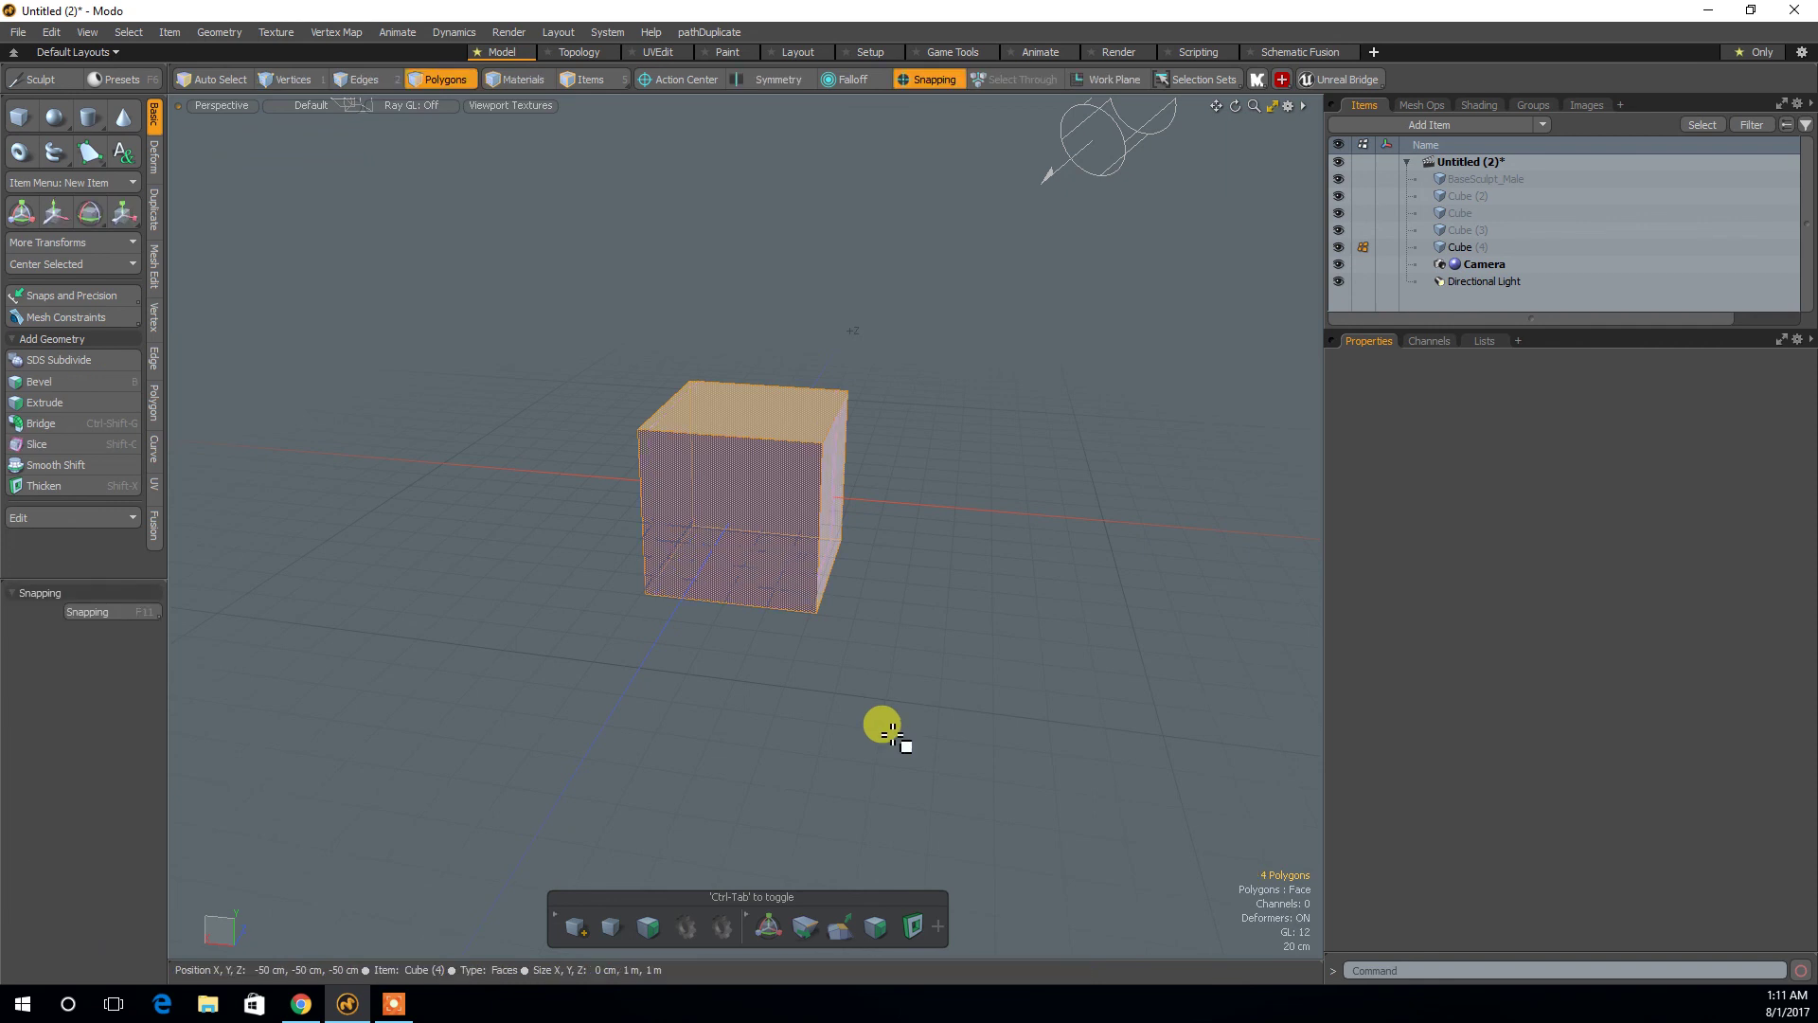
key("alt+c")
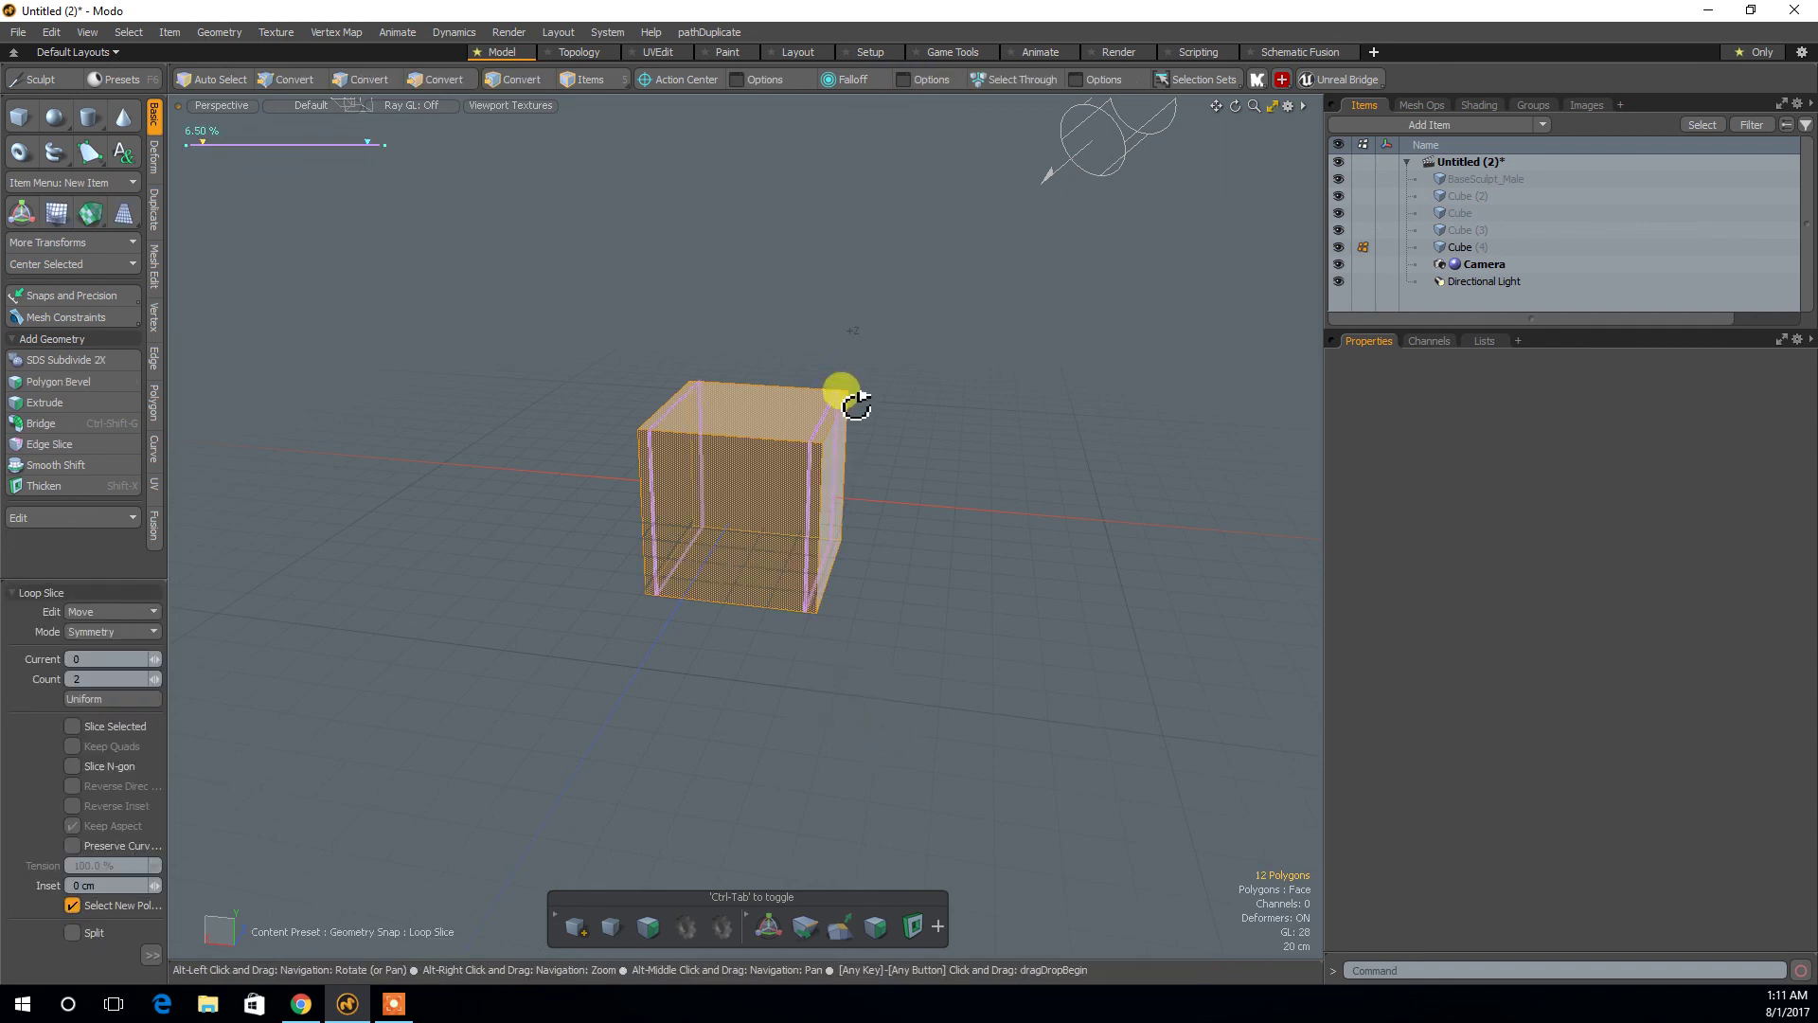
Finish the loop slice, select the two new edge loops around the cube and scale them closer together along X.
key("q")
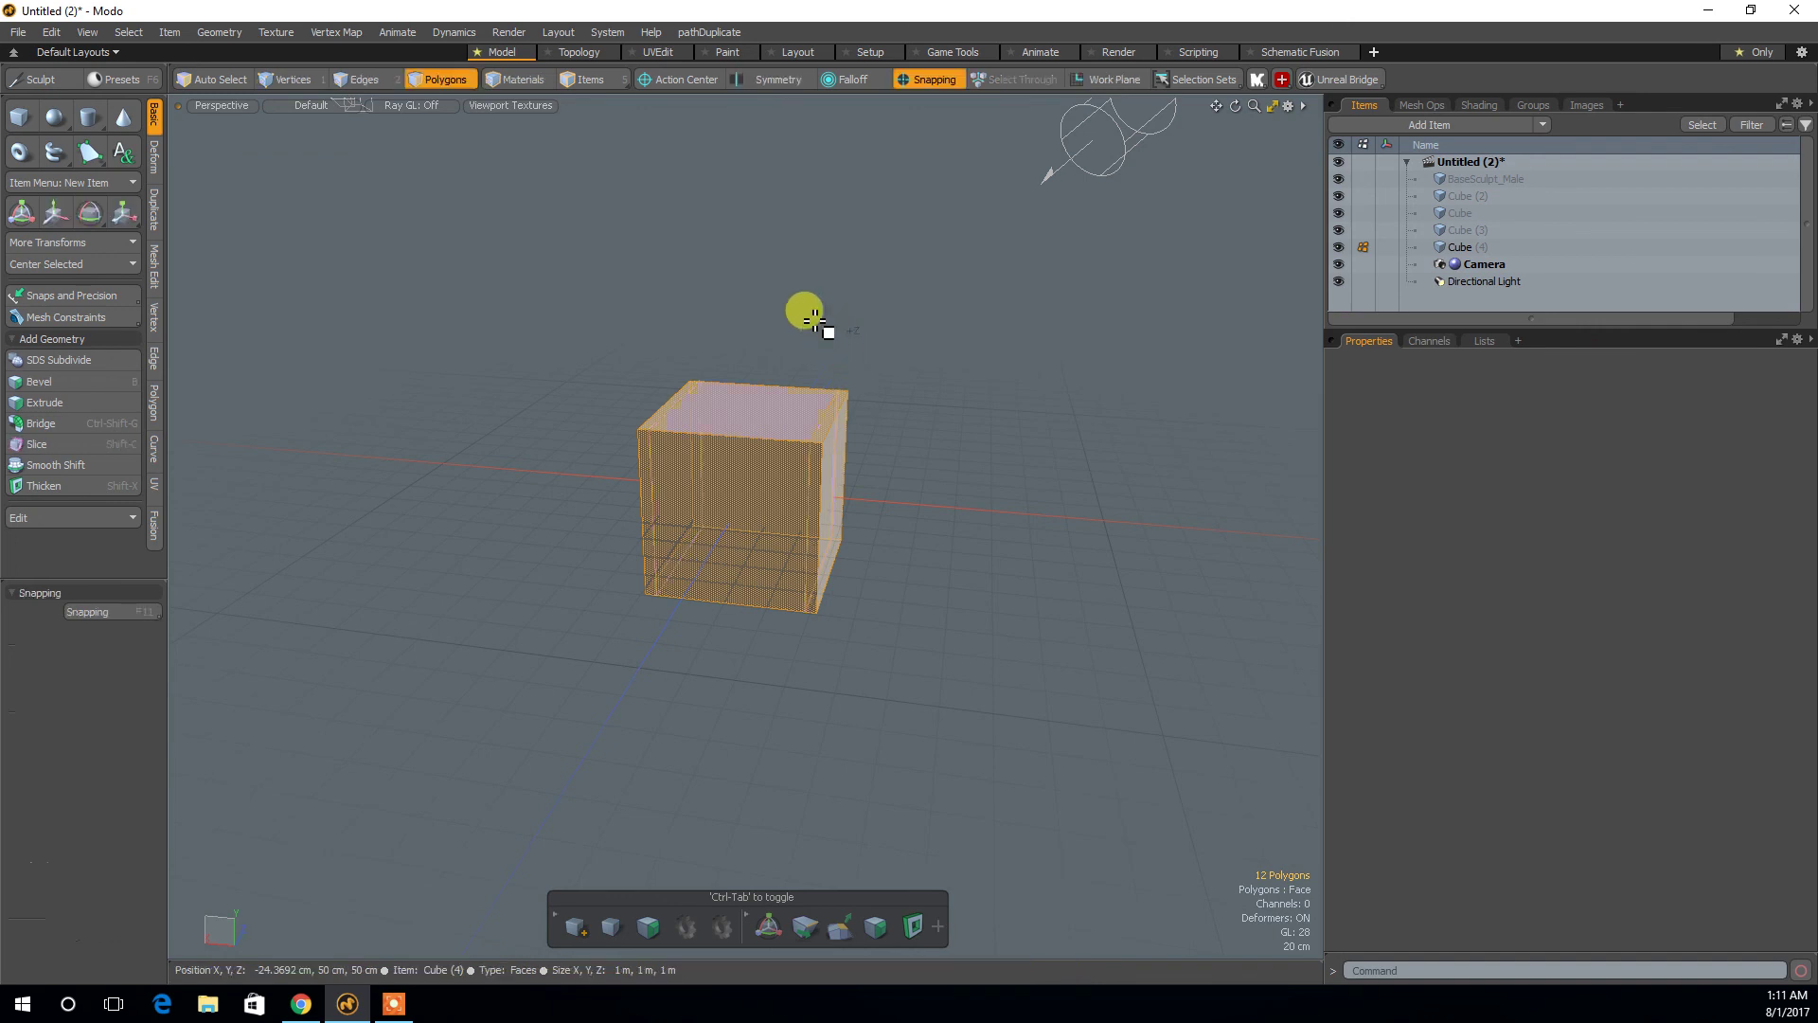
mouse_move(840, 597)
left_mouse_down("alt")
mouse_move(697, 448)
mouse_move(868, 402)
mouse_move(1043, 520)
mouse_move(1100, 657)
mouse_move(852, 556)
mouse_move(832, 609)
left_mouse_up("alt")
key("Escape")
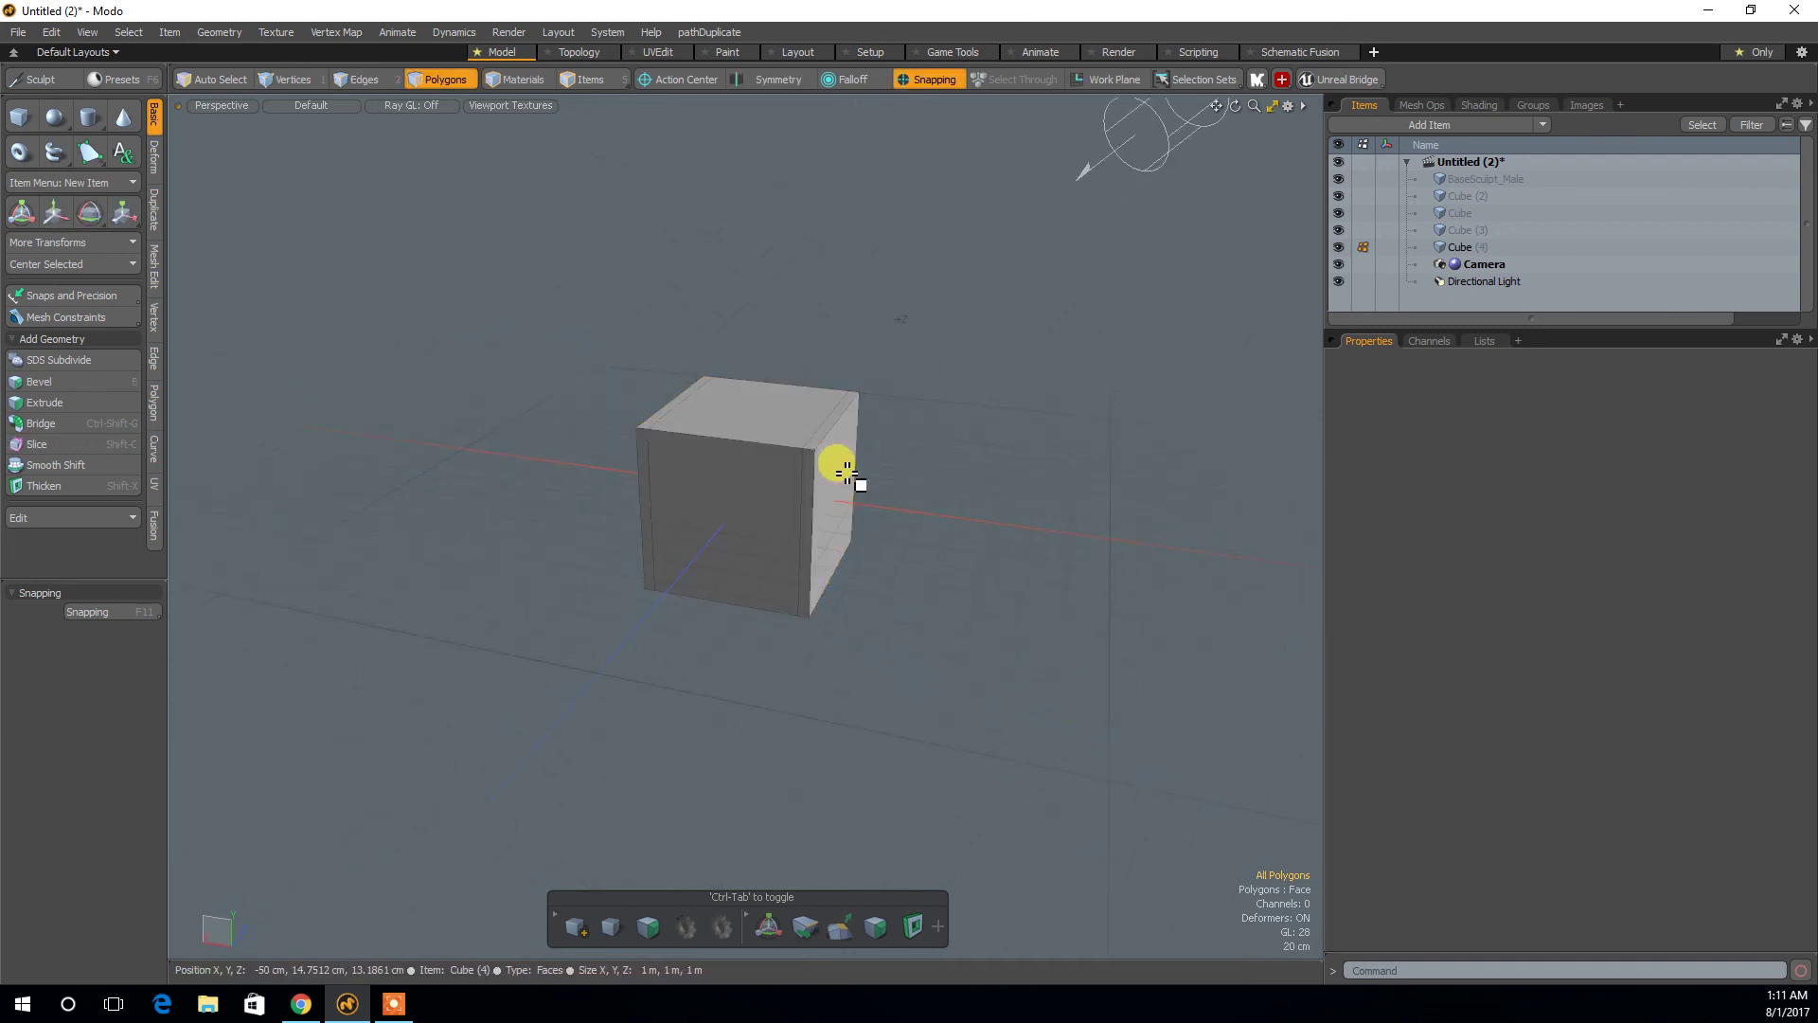
left_click_drag(963, 383, 965, 460, "alt")
key("2")
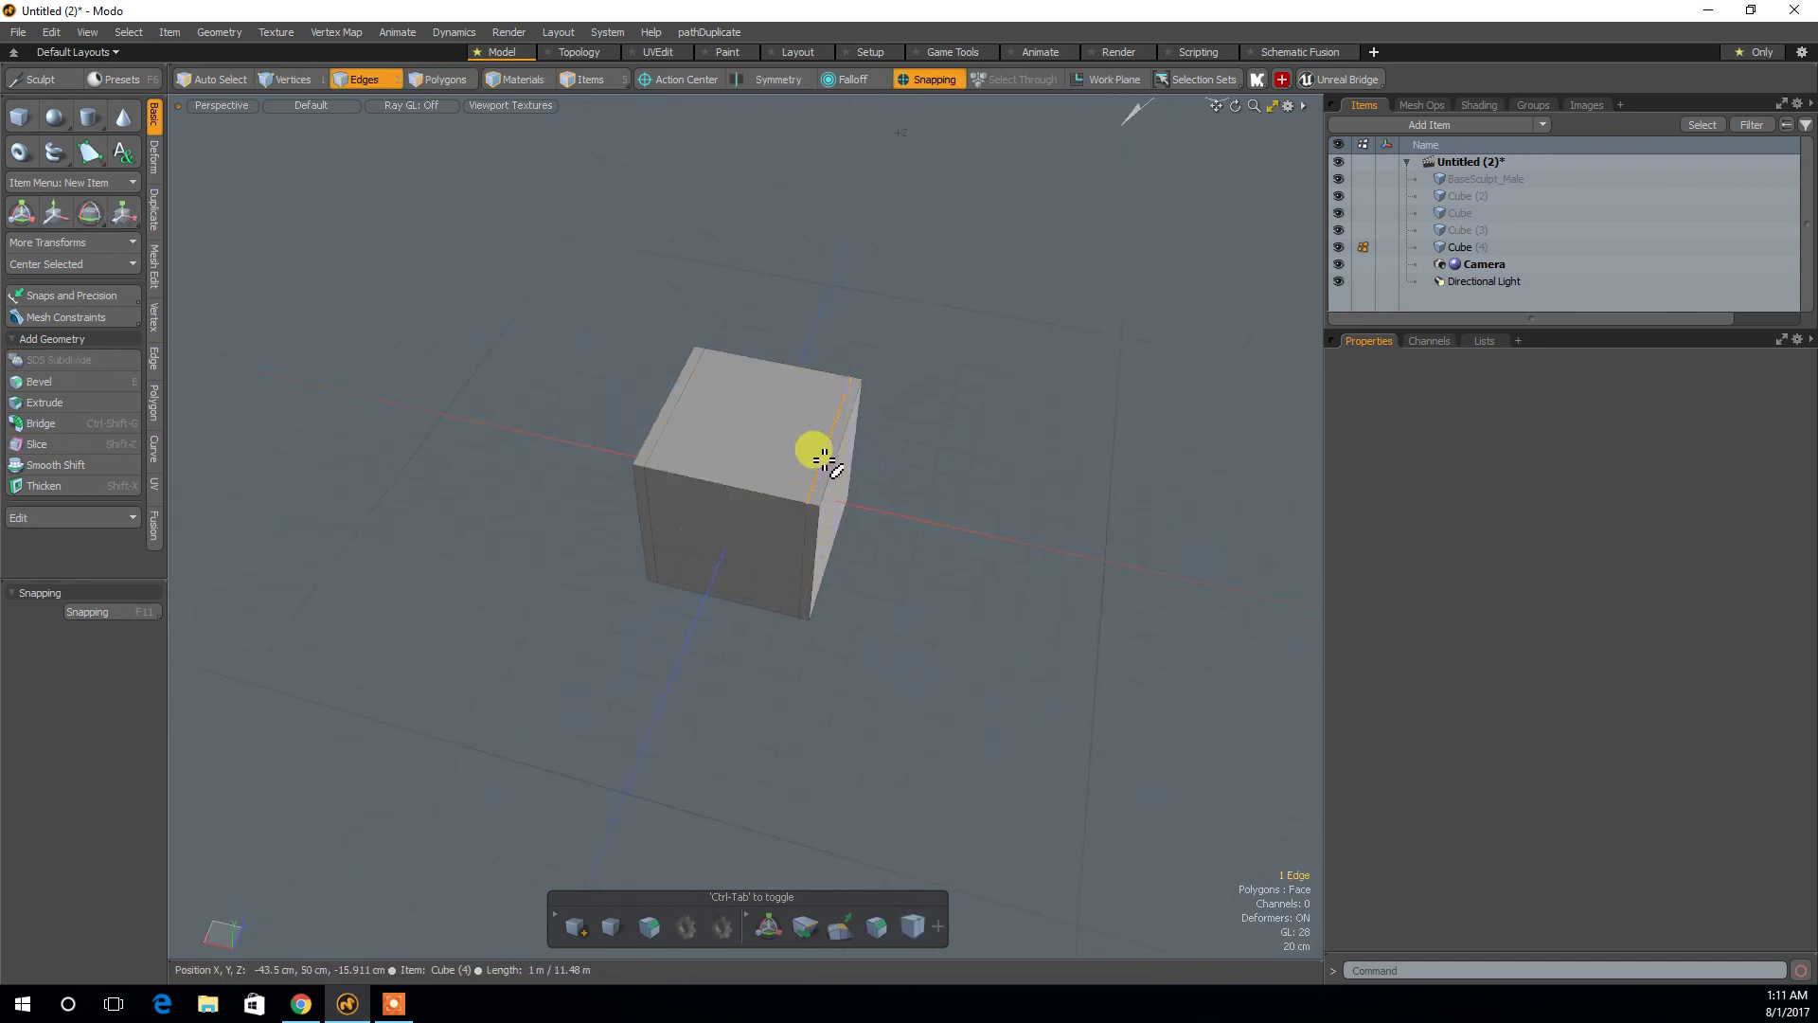
double_click(663, 432, "shift")
left_click_drag(717, 521, 790, 490, "alt")
key("r")
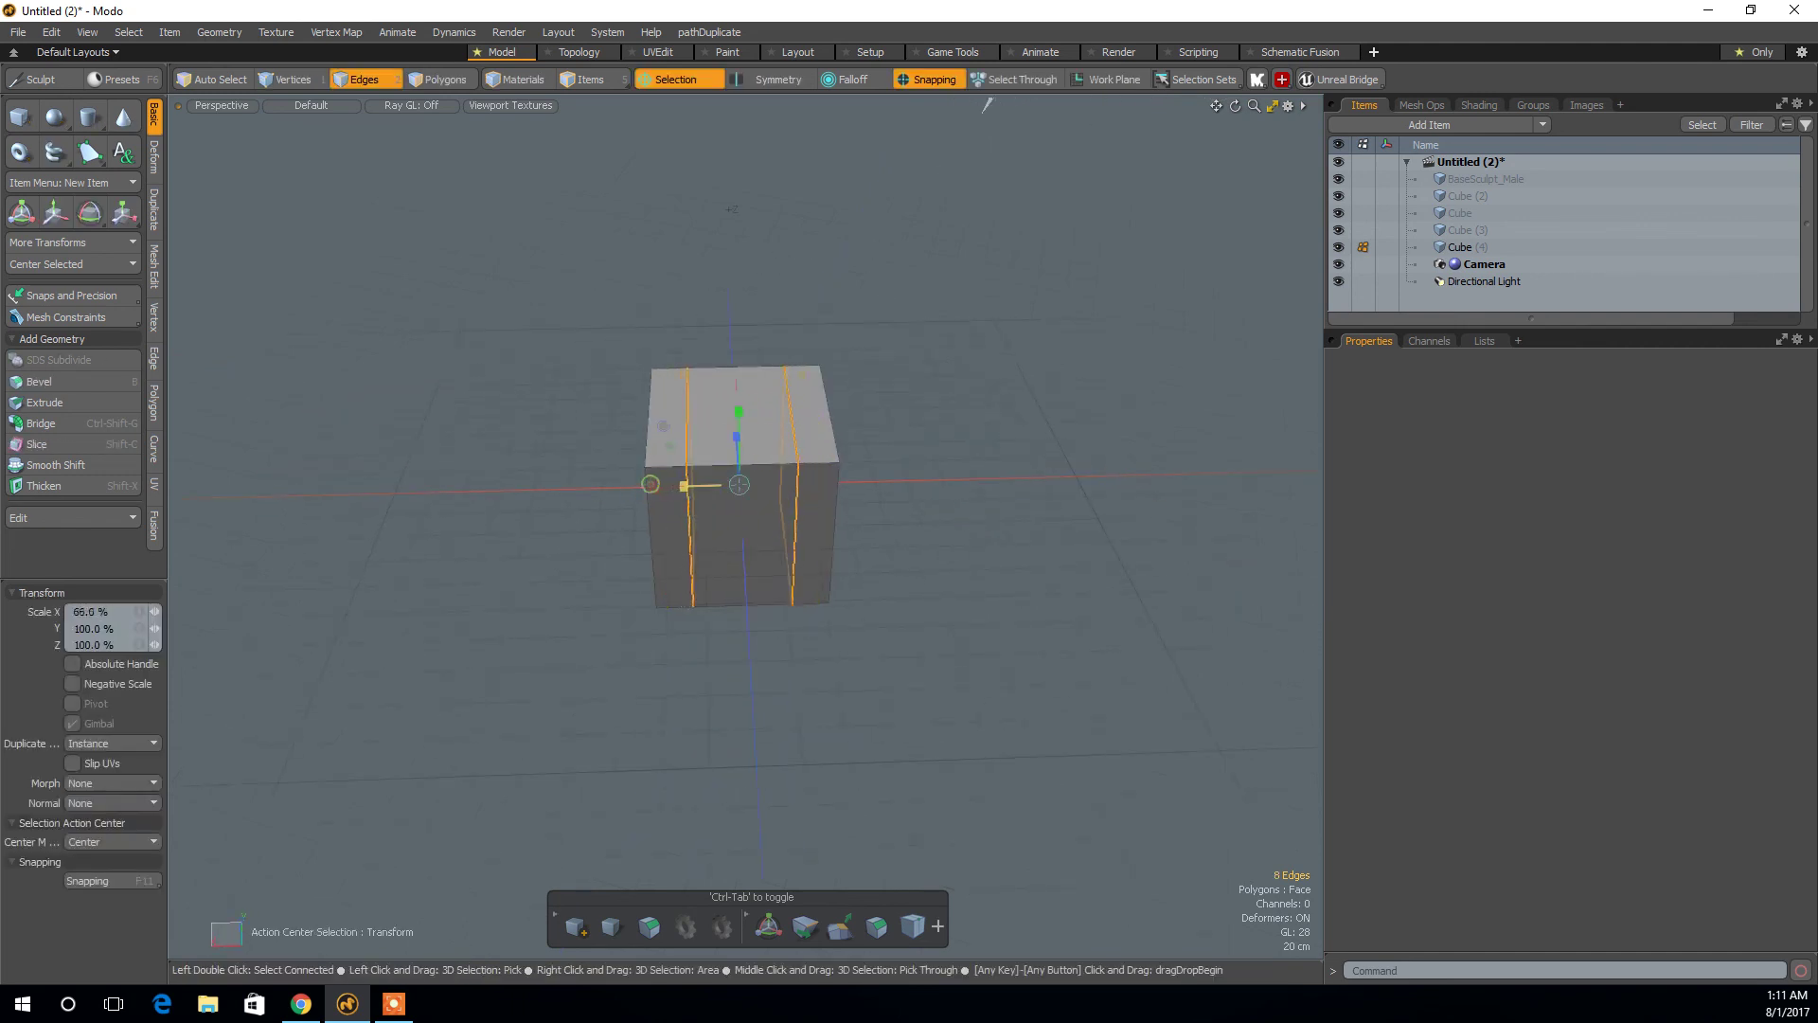
left_click_drag(674, 486, 699, 486)
key("Escape")
key("Escape")
Select the narrow middle strip of polygons as a continuous ring around the cube's front, top, back and bottom.
left_click_drag(846, 525, 840, 599, "alt")
mouse_move(832, 515)
left_mouse_down("alt")
mouse_move(771, 406)
mouse_move(860, 499)
left_mouse_up("alt")
key("3")
left_click_drag(985, 407, 753, 539, "alt")
left_click(748, 539)
left_click(753, 449, "shift")
left_click_drag(930, 426, 864, 401, "alt")
left_click_drag(1003, 483, 904, 431, "alt")
left_click(810, 466, "shift")
left_click_drag(828, 499, 850, 417, "alt")
left_click(813, 531, "shift")
left_click_drag(833, 575, 1193, 729, "alt")
Try a Symmetry loop slice with a count of 2 at 6.50 % on the middle ring of polygons, ending with everything deselected.
key("alt+c")
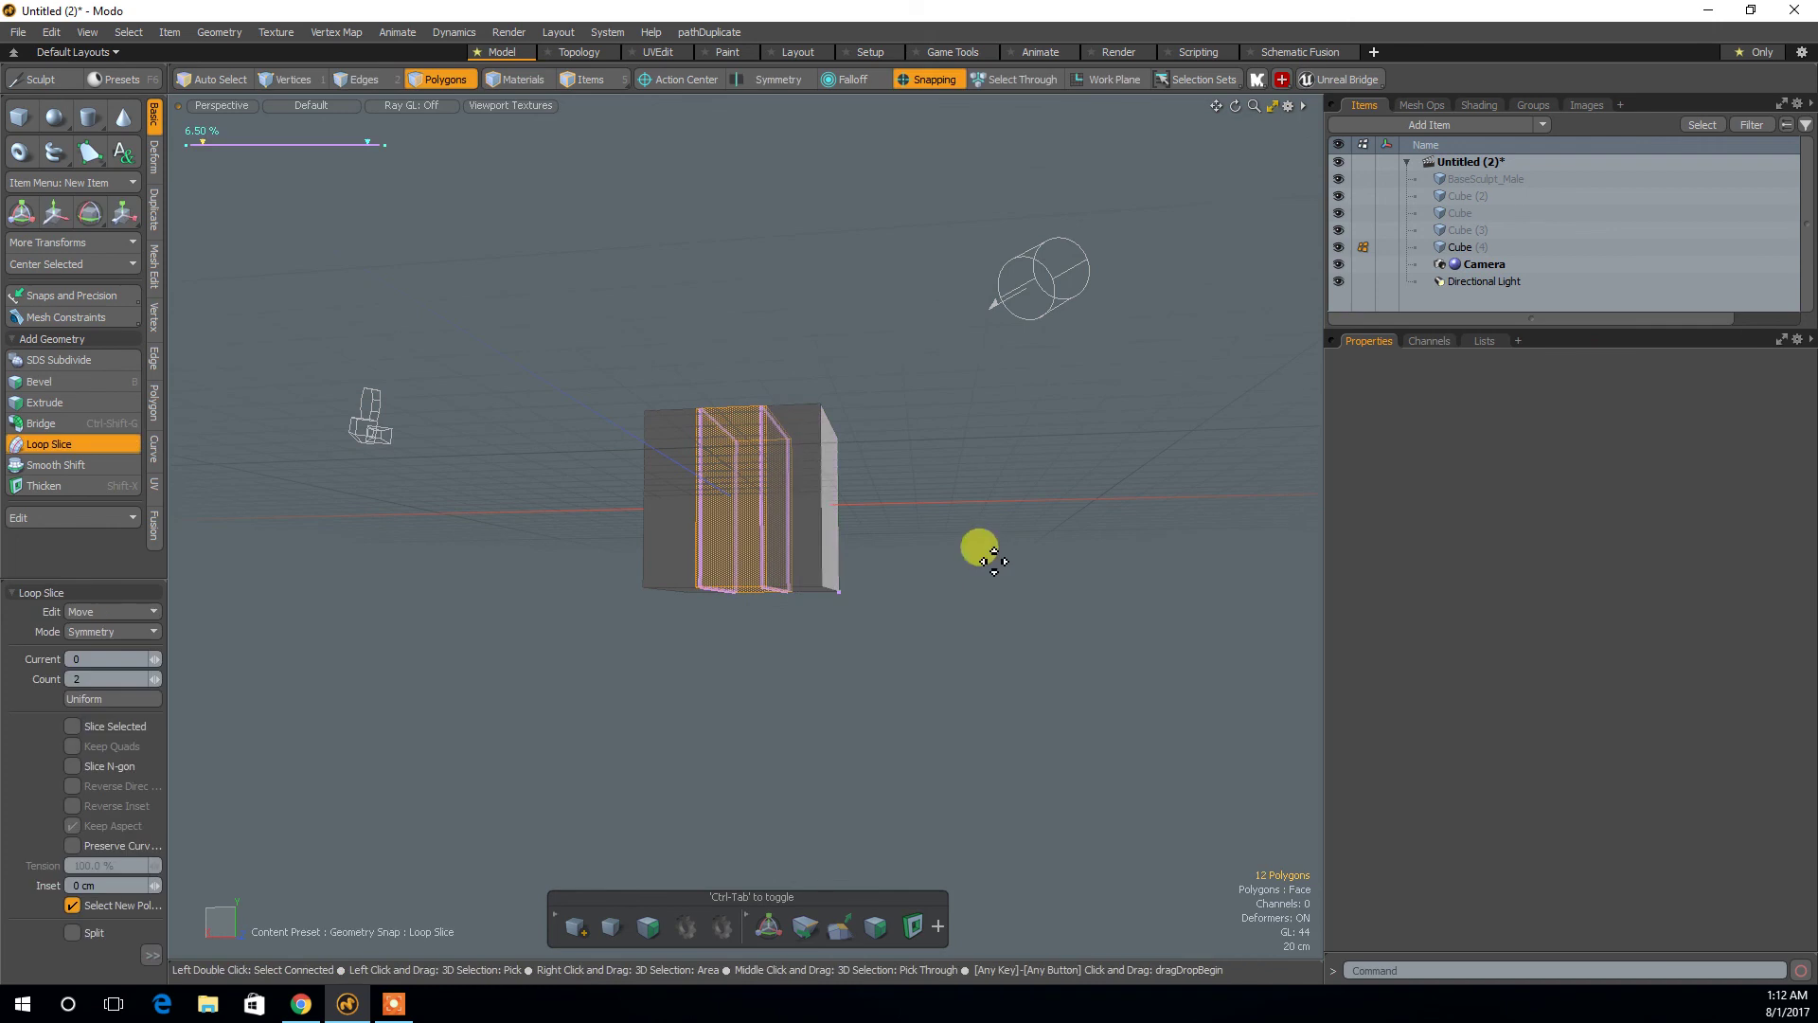
left_click_drag(963, 497, 830, 530, "alt")
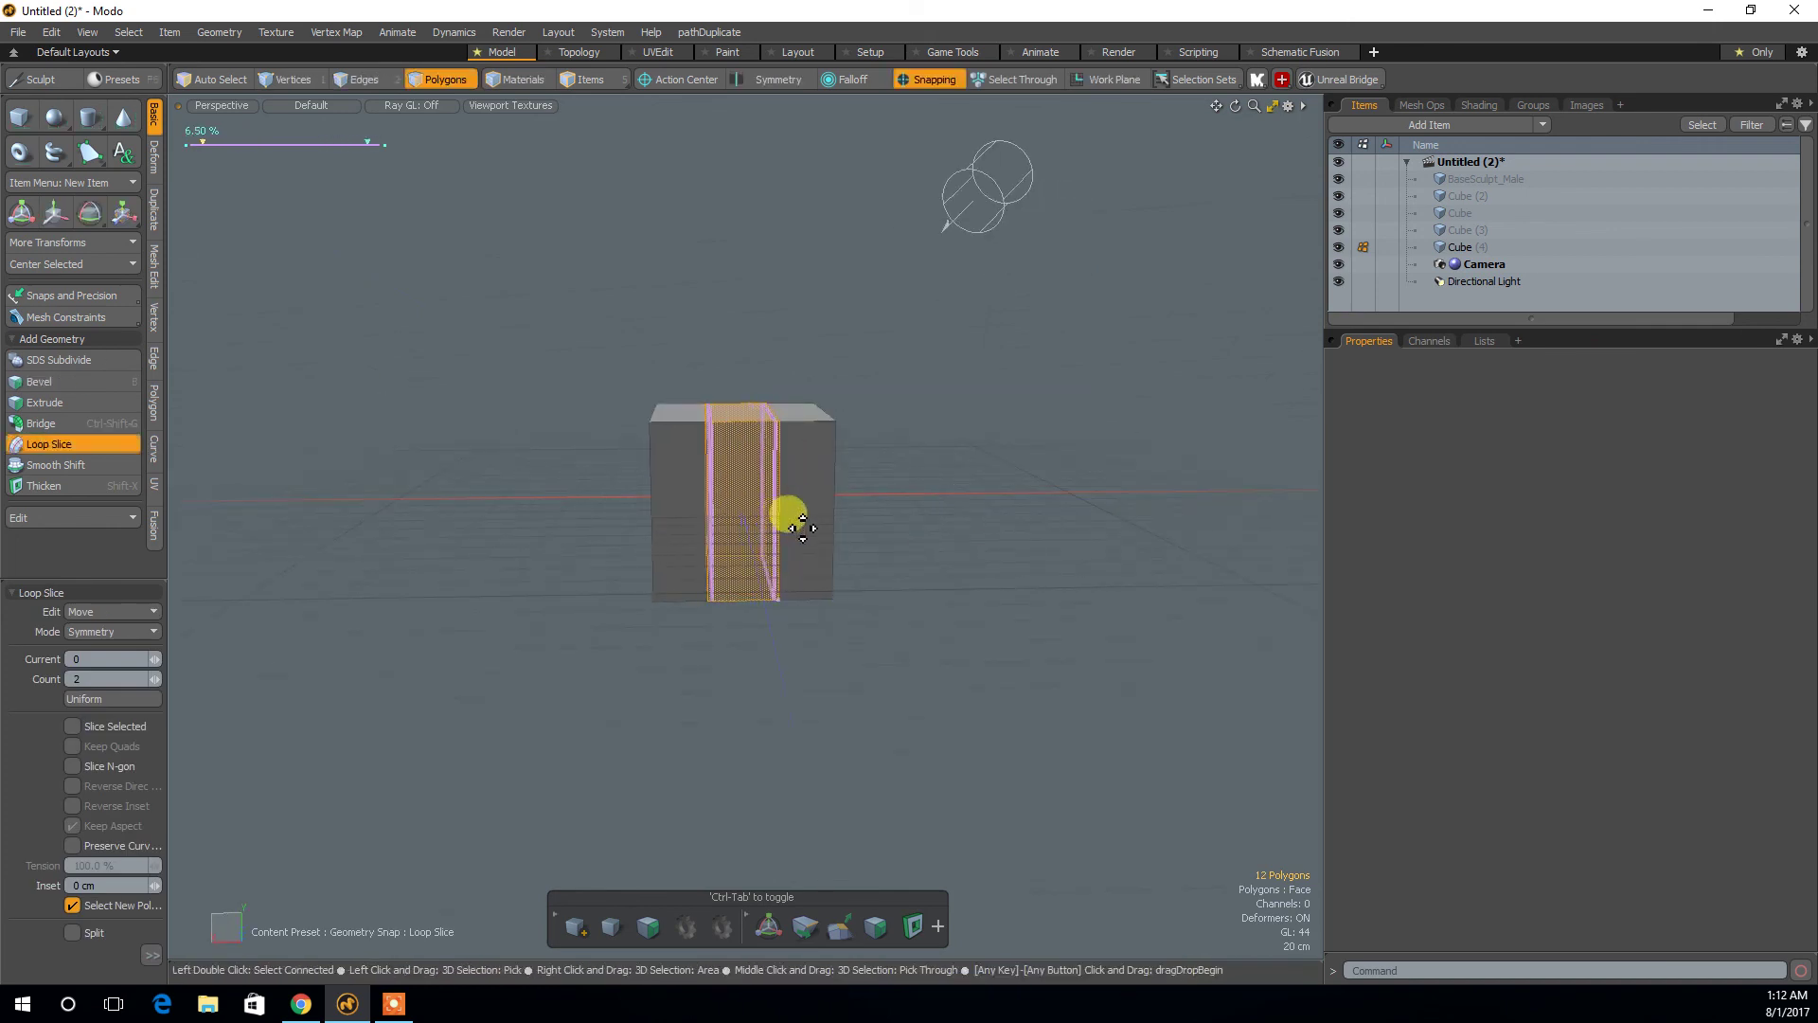
key("space")
left_click_drag(799, 524, 858, 597, "alt")
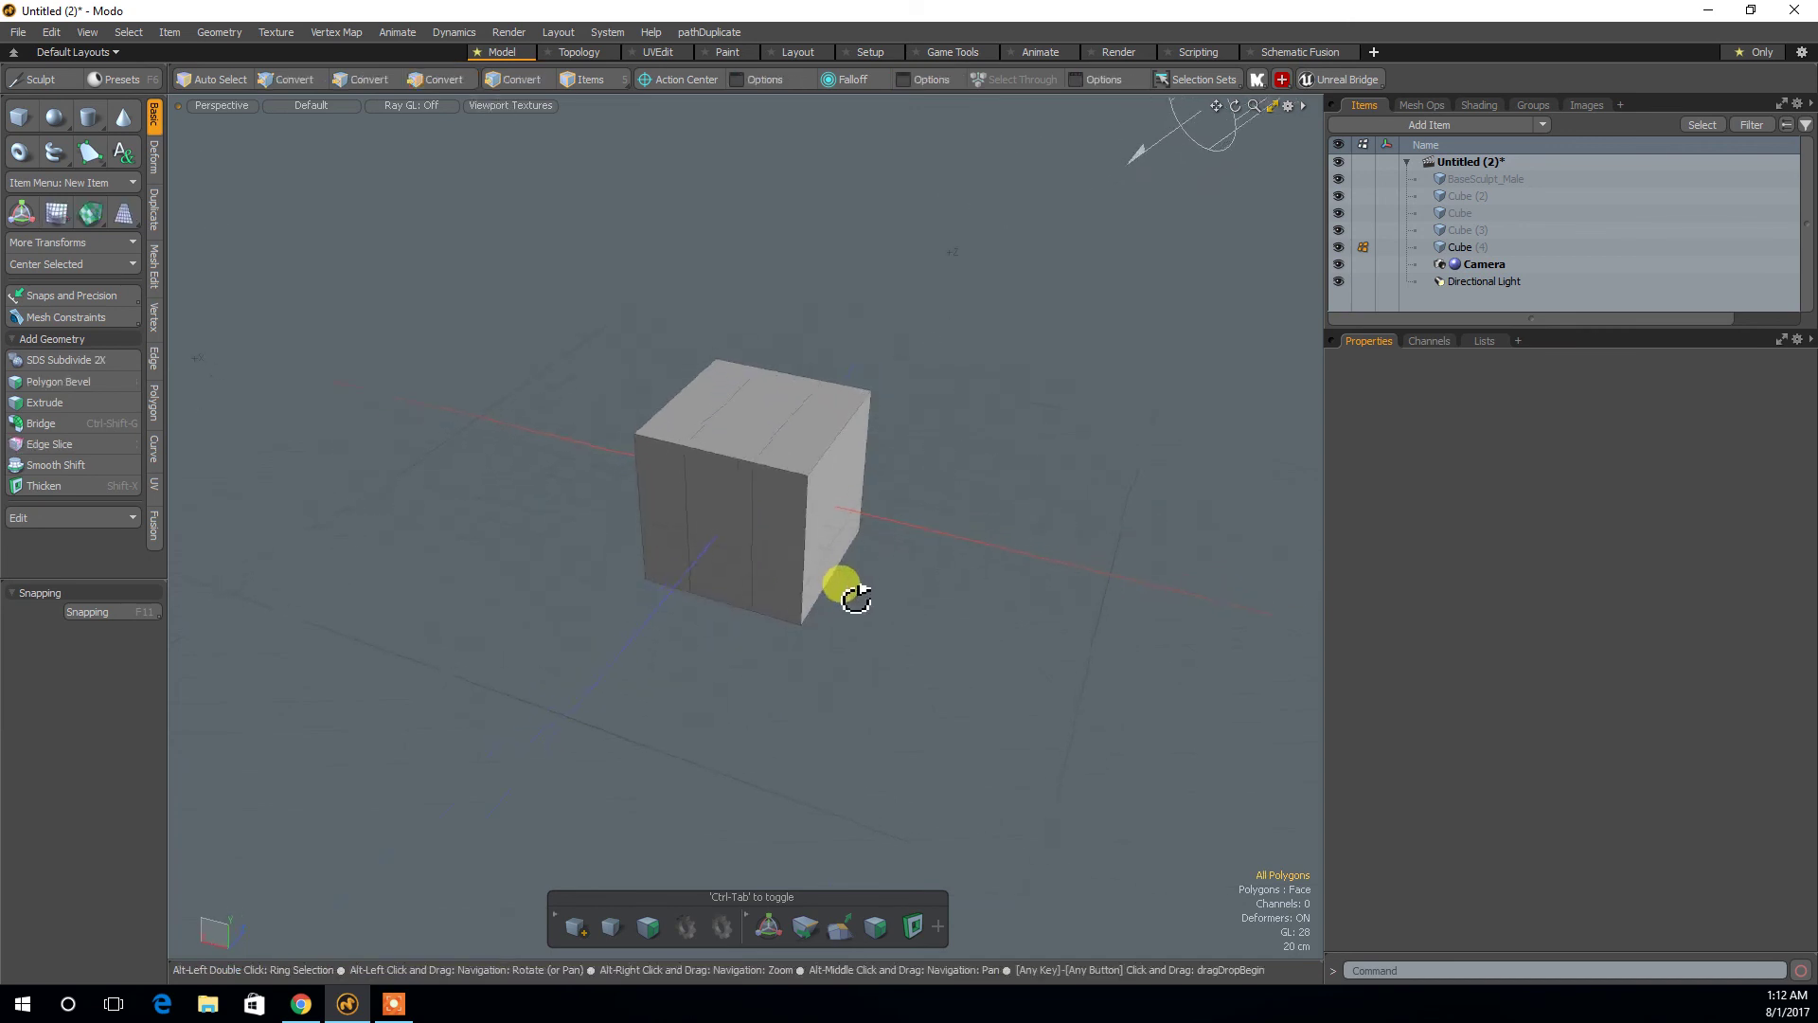
Select the ring of eight polygons running around the cube's four vertical sides, starting from two adjacent front polygons.
left_click_drag(765, 445, 884, 435, "alt")
left_click(748, 502)
left_click_drag(868, 498, 766, 563, "alt")
left_click(798, 562, "shift")
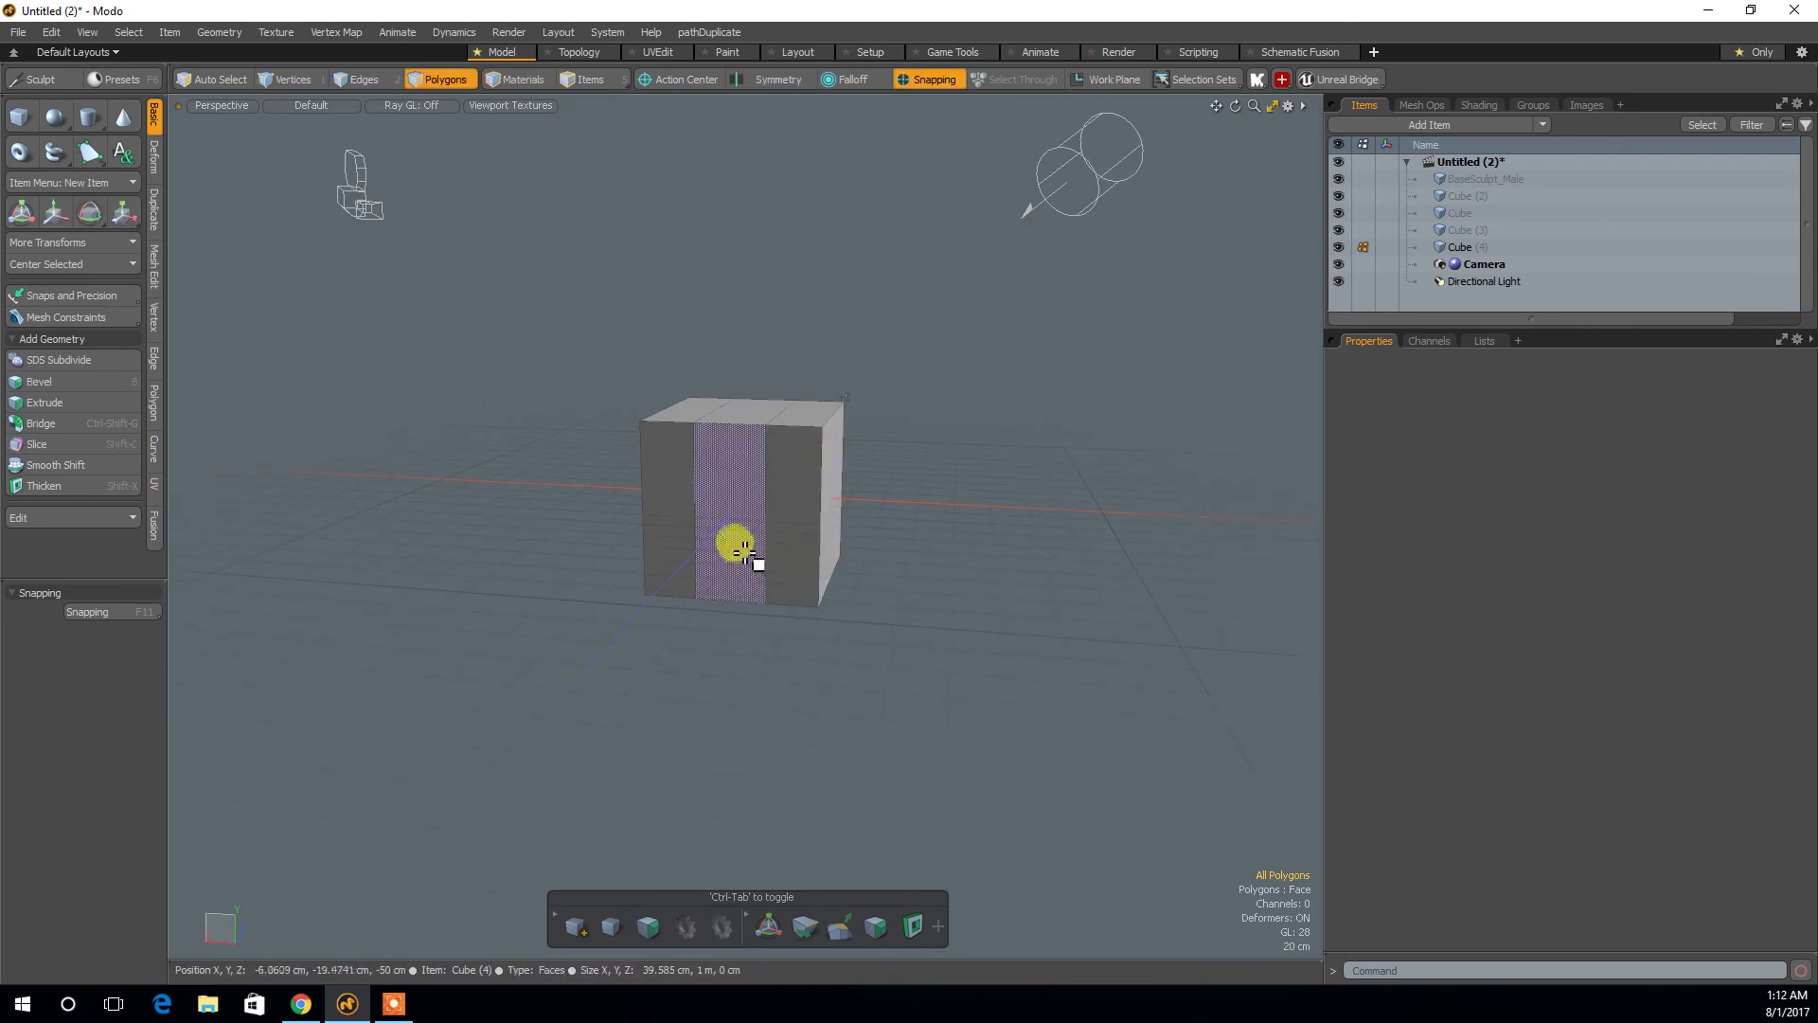
left_click(779, 548, "shift")
left_click_drag(901, 593, 864, 629, "alt")
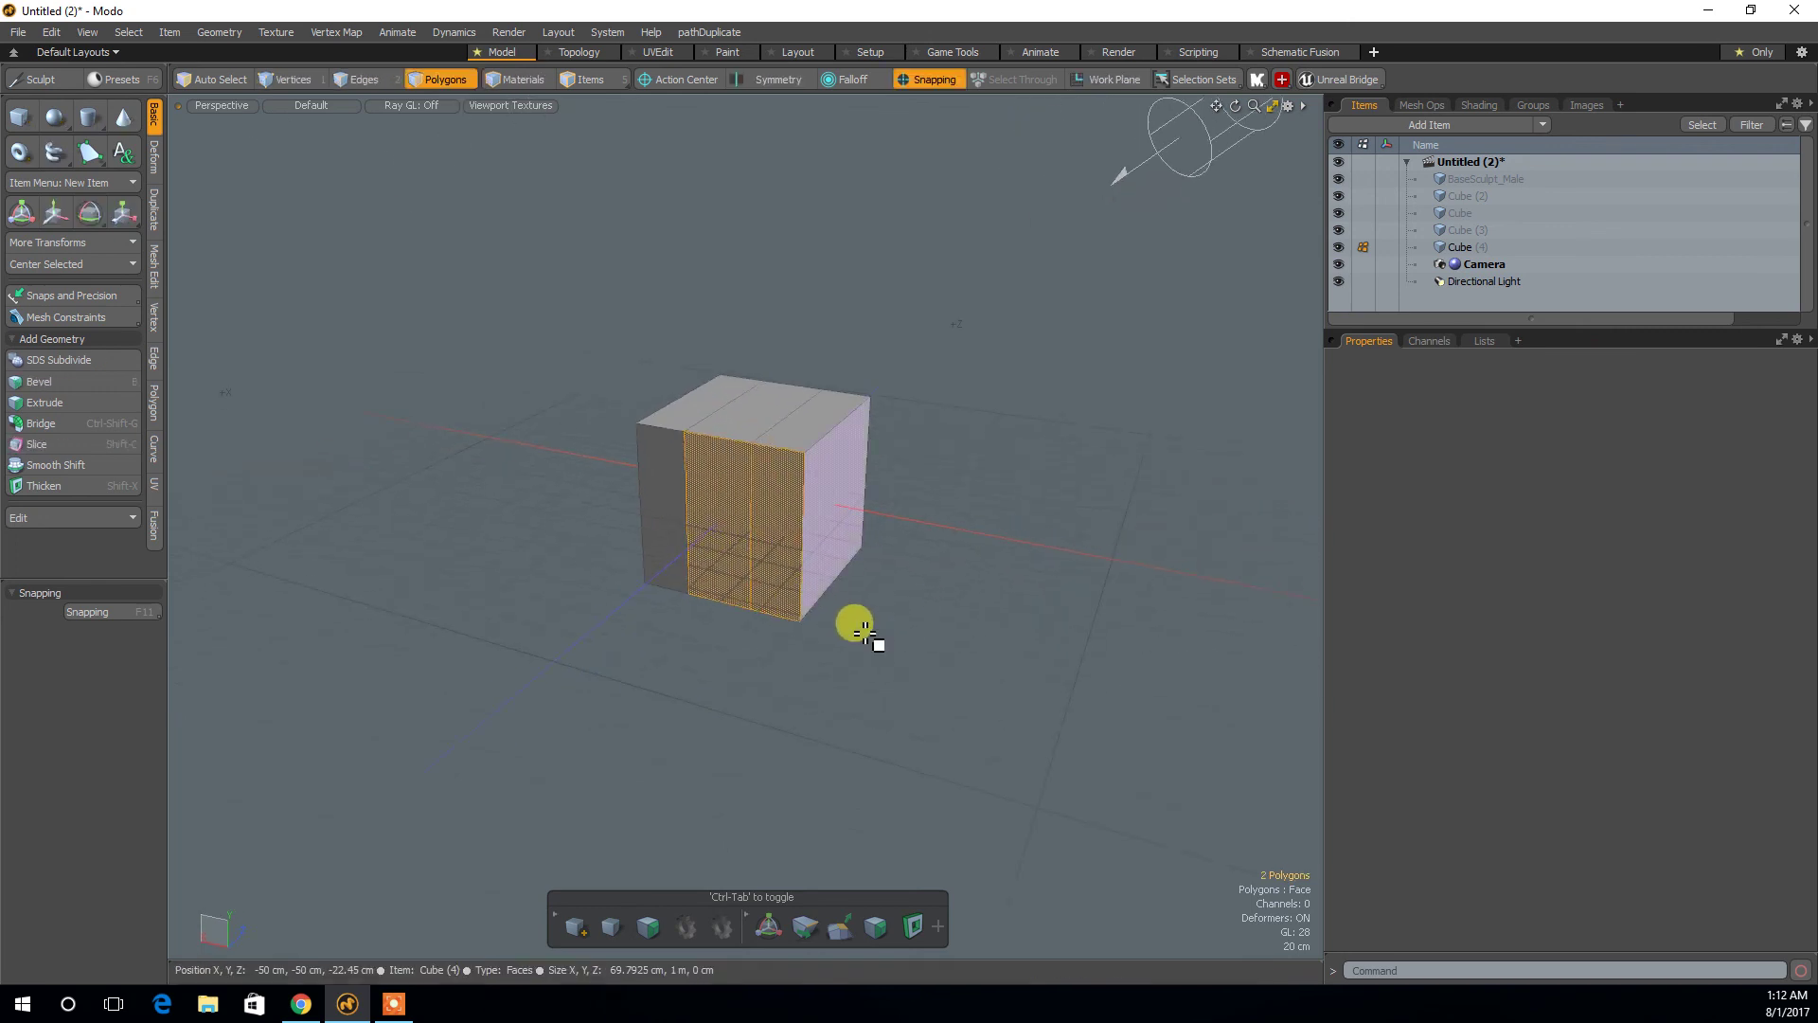
left_click_drag(746, 541, 713, 511, "alt")
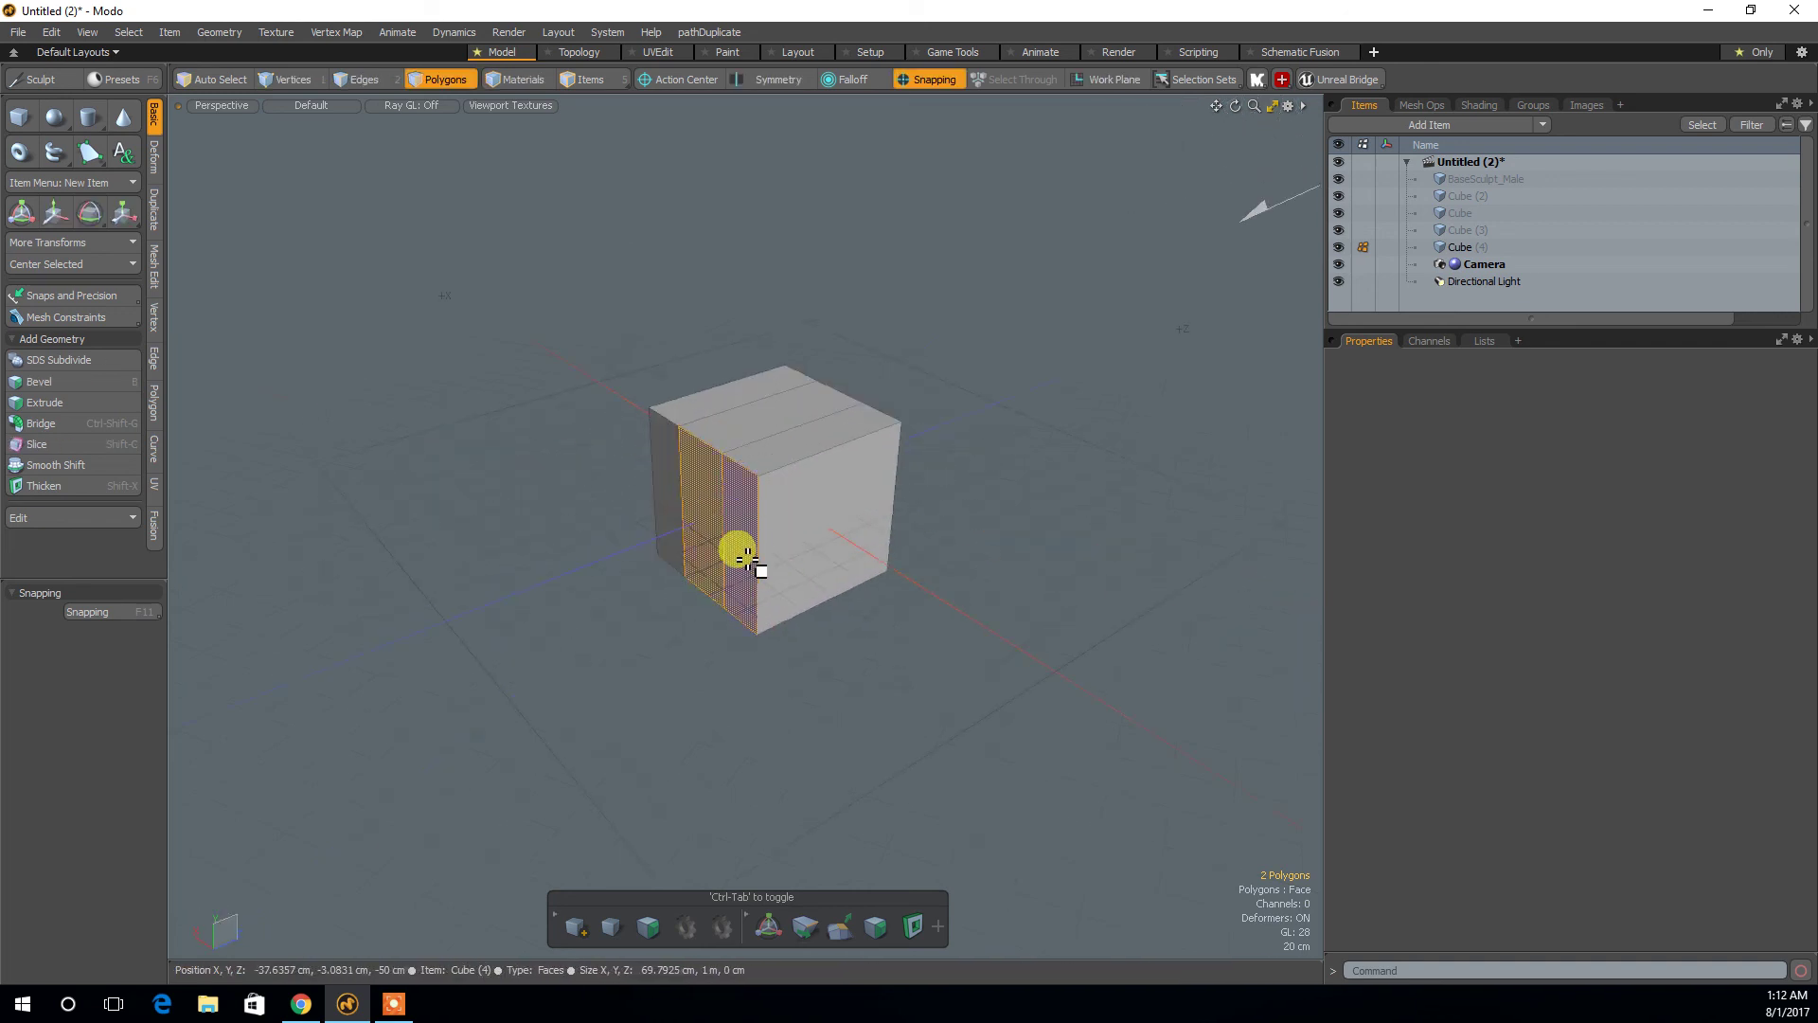
left_click_drag(824, 568, 727, 613, "alt")
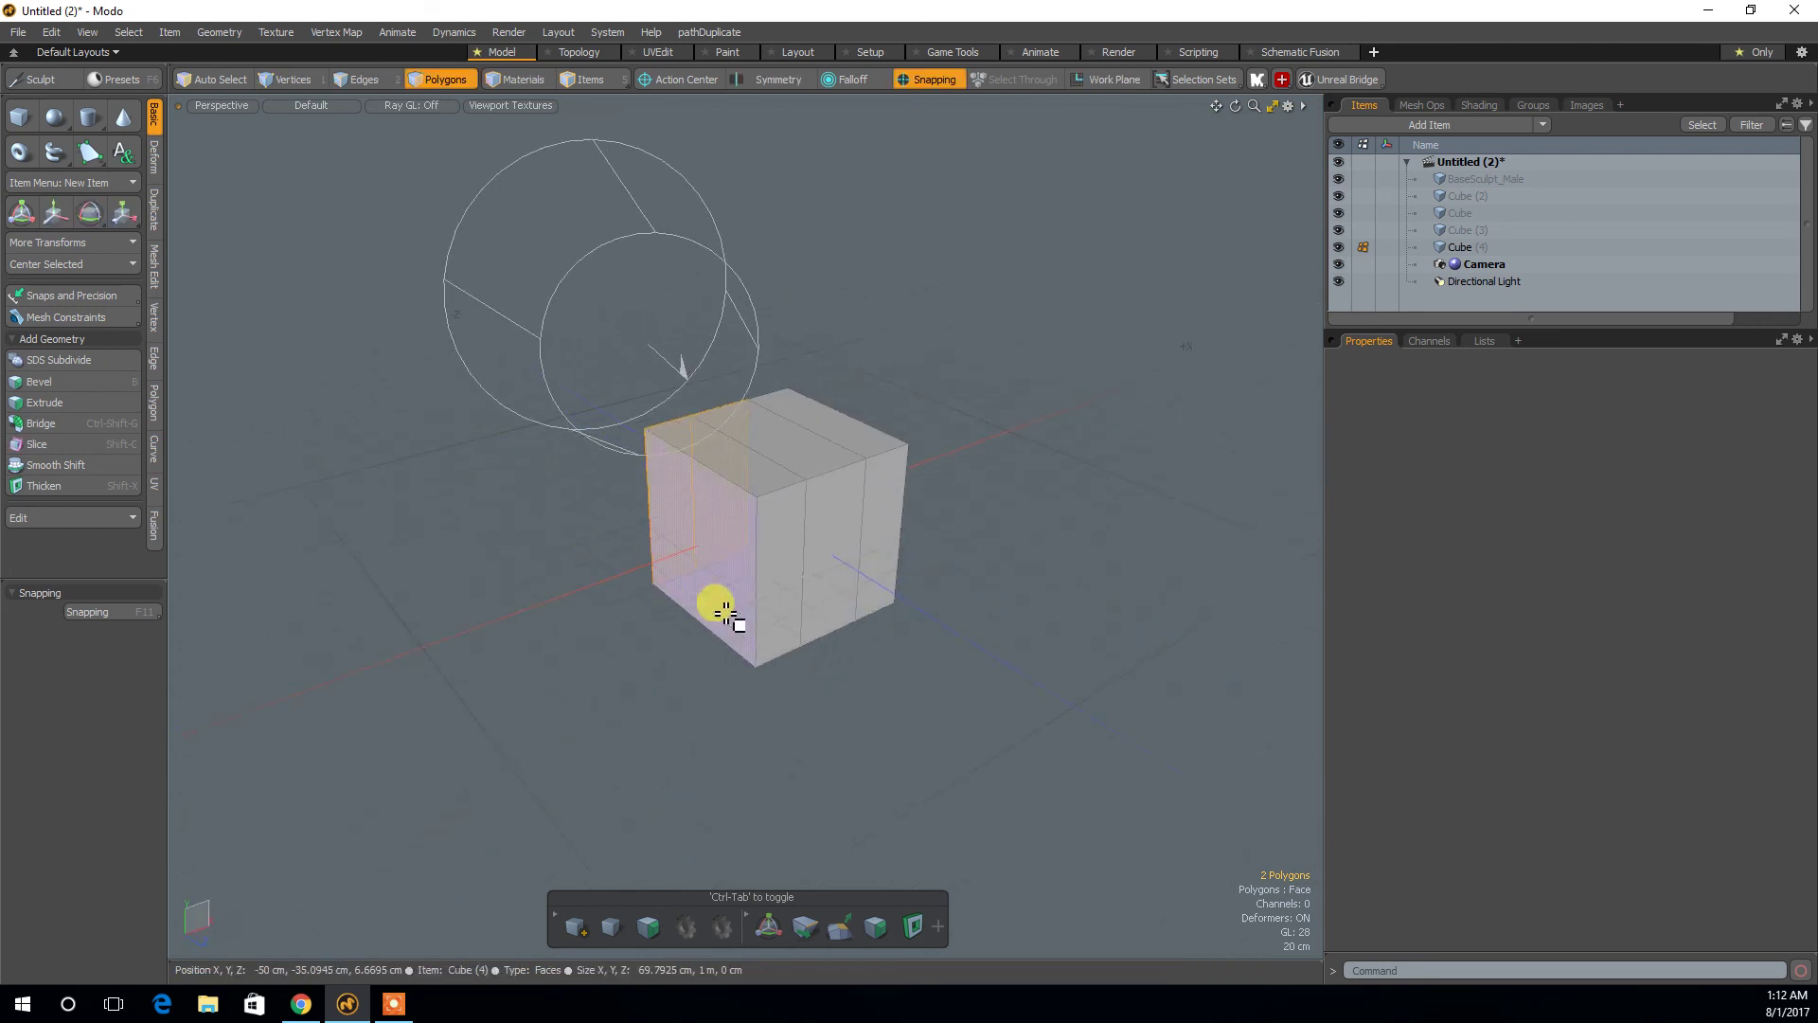
left_click_drag(869, 463, 705, 556, "alt")
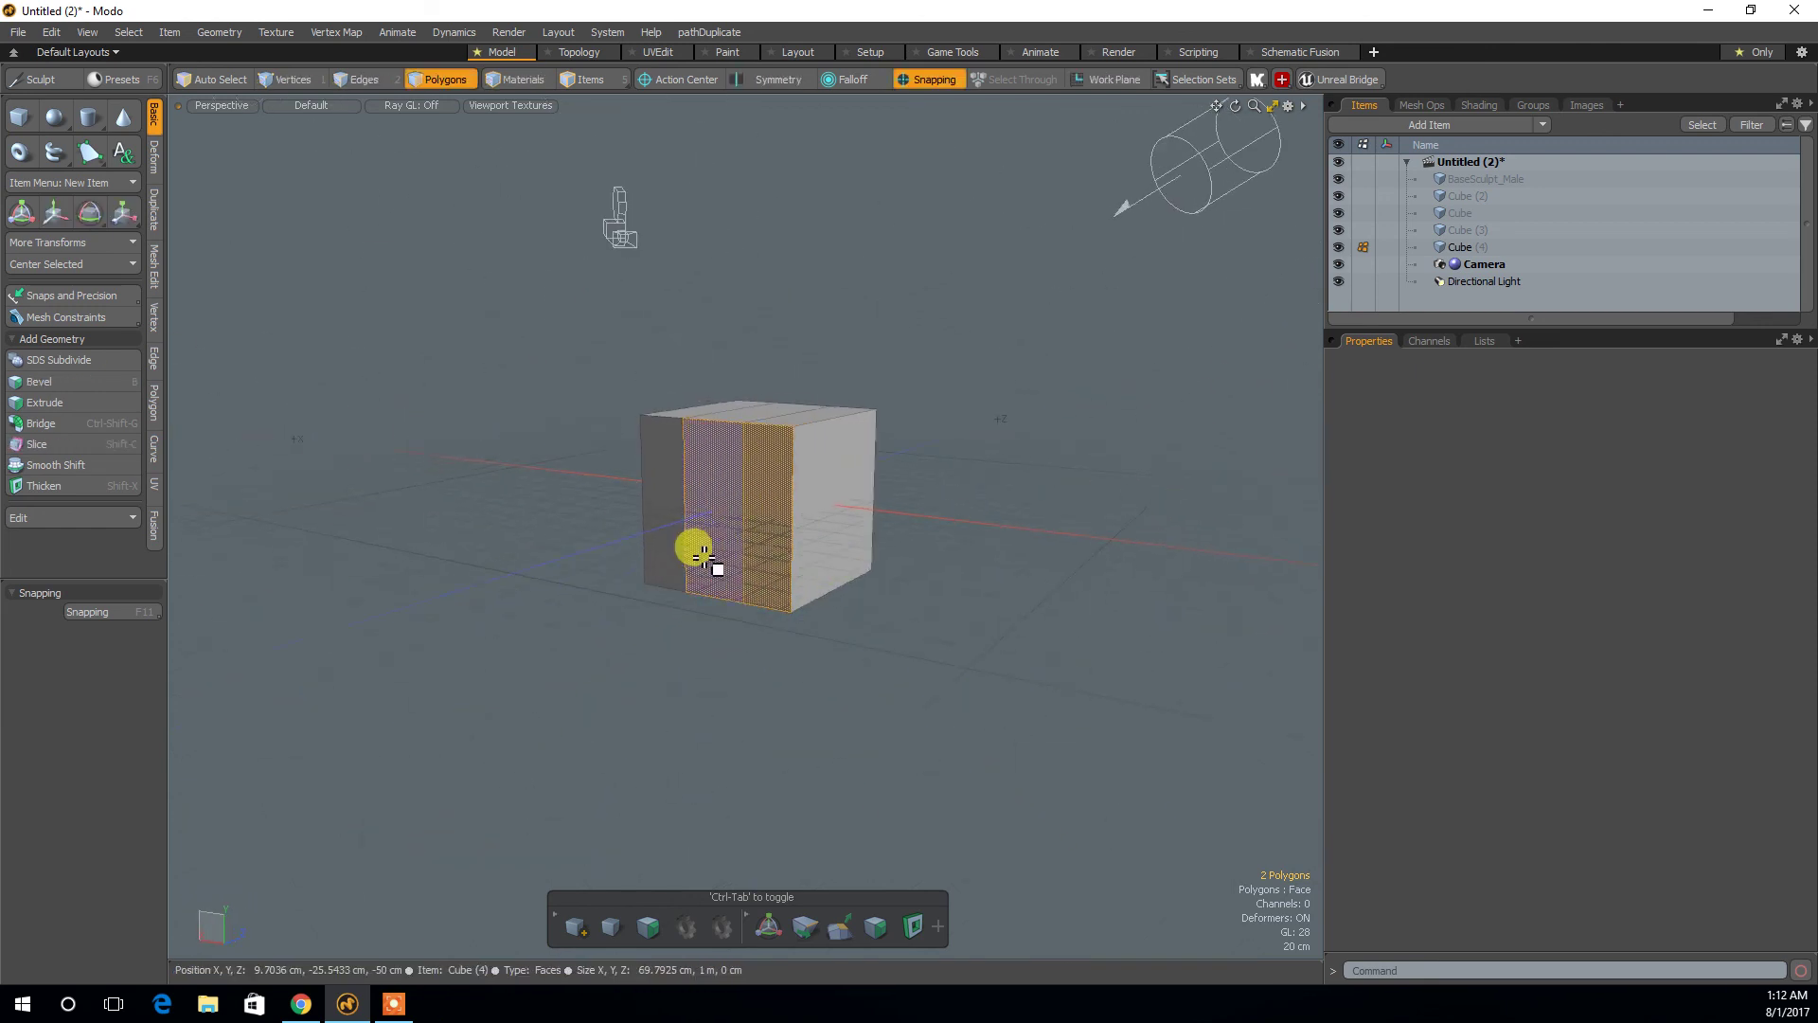
double_click(706, 556)
mouse_move(927, 428)
left_mouse_down("alt")
mouse_move(752, 642)
mouse_move(853, 461)
mouse_move(950, 406)
left_mouse_up("alt")
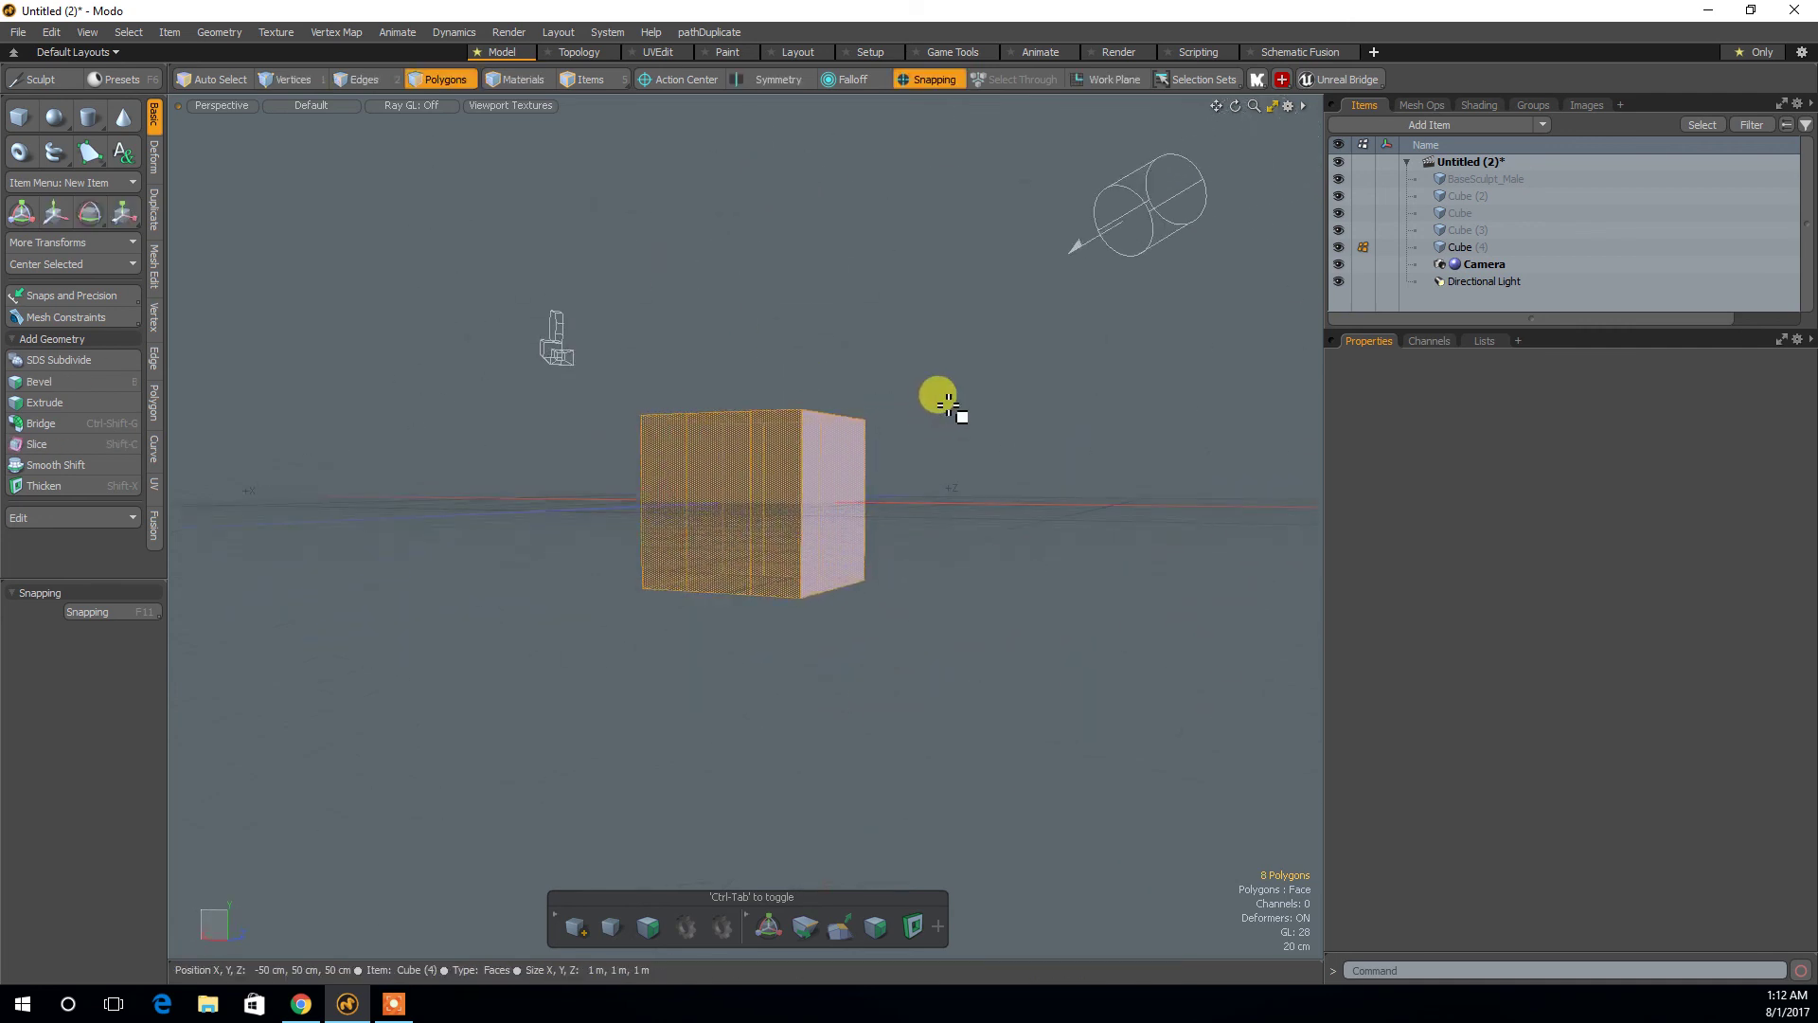
Loop-slice the side ring in Symmetry mode with a count of 2, placing the slices at 12.00 %.
key("alt+c")
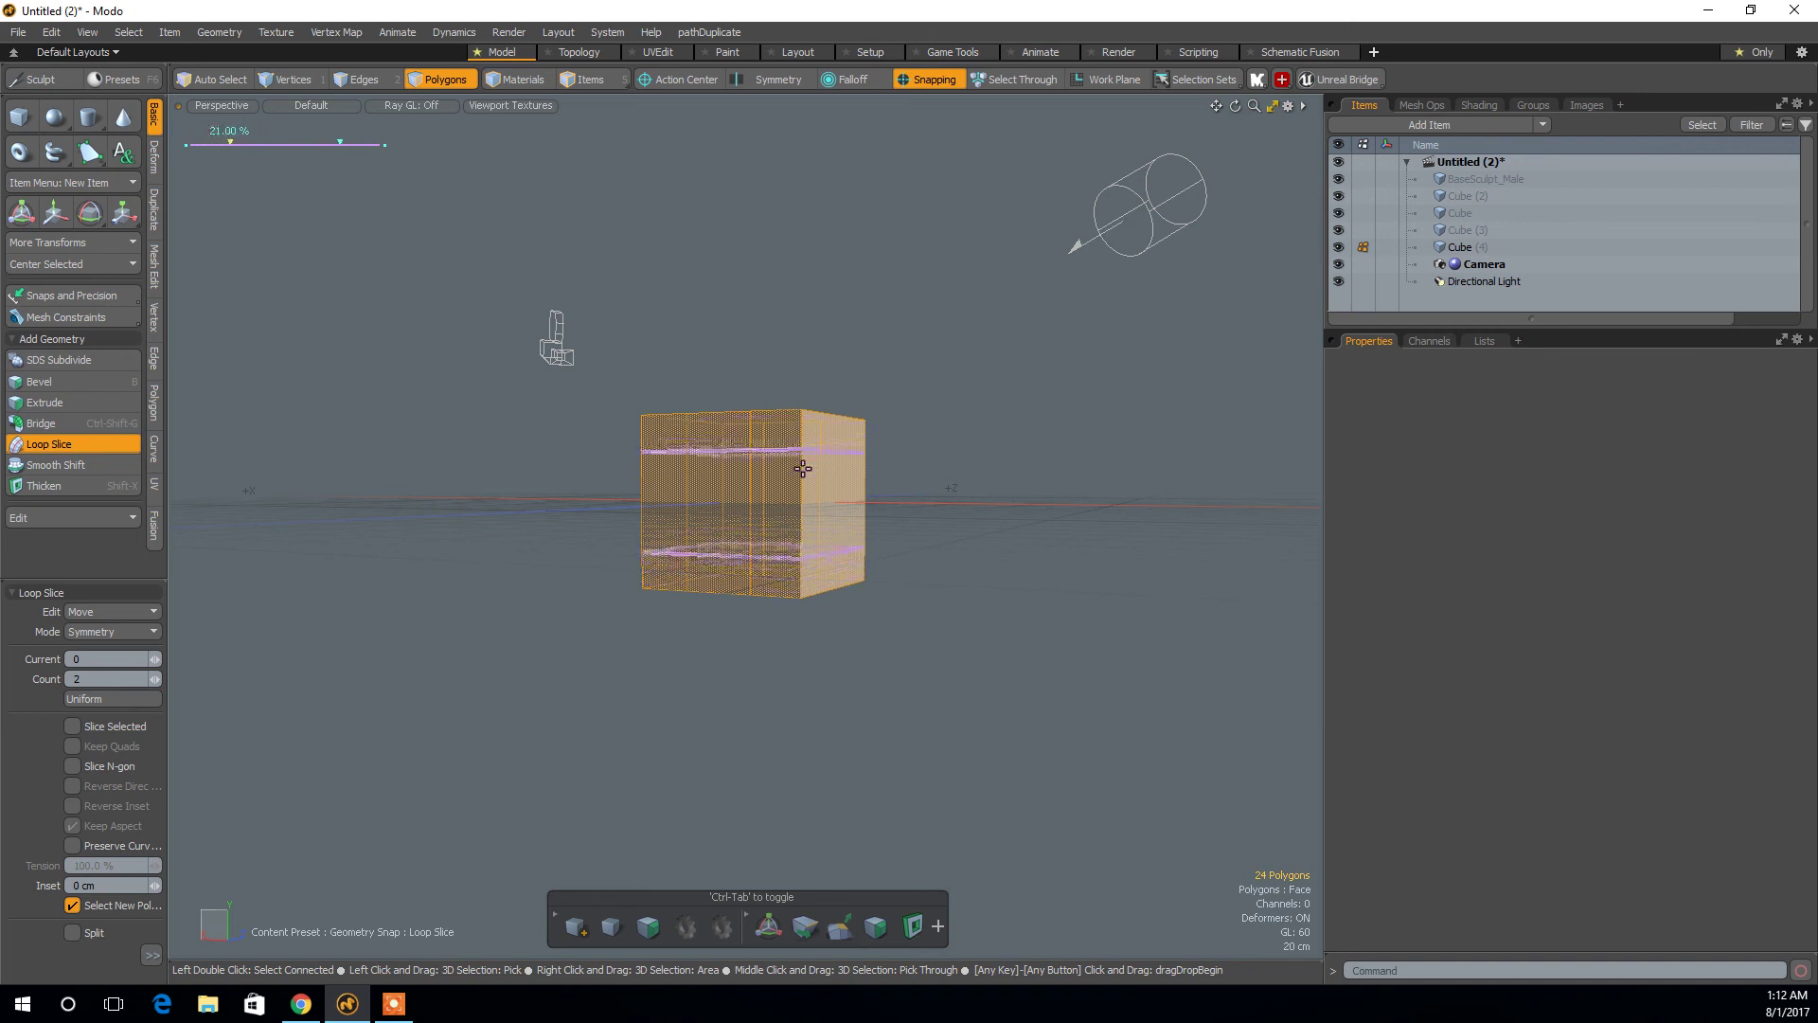
left_click_drag(803, 468, 803, 468)
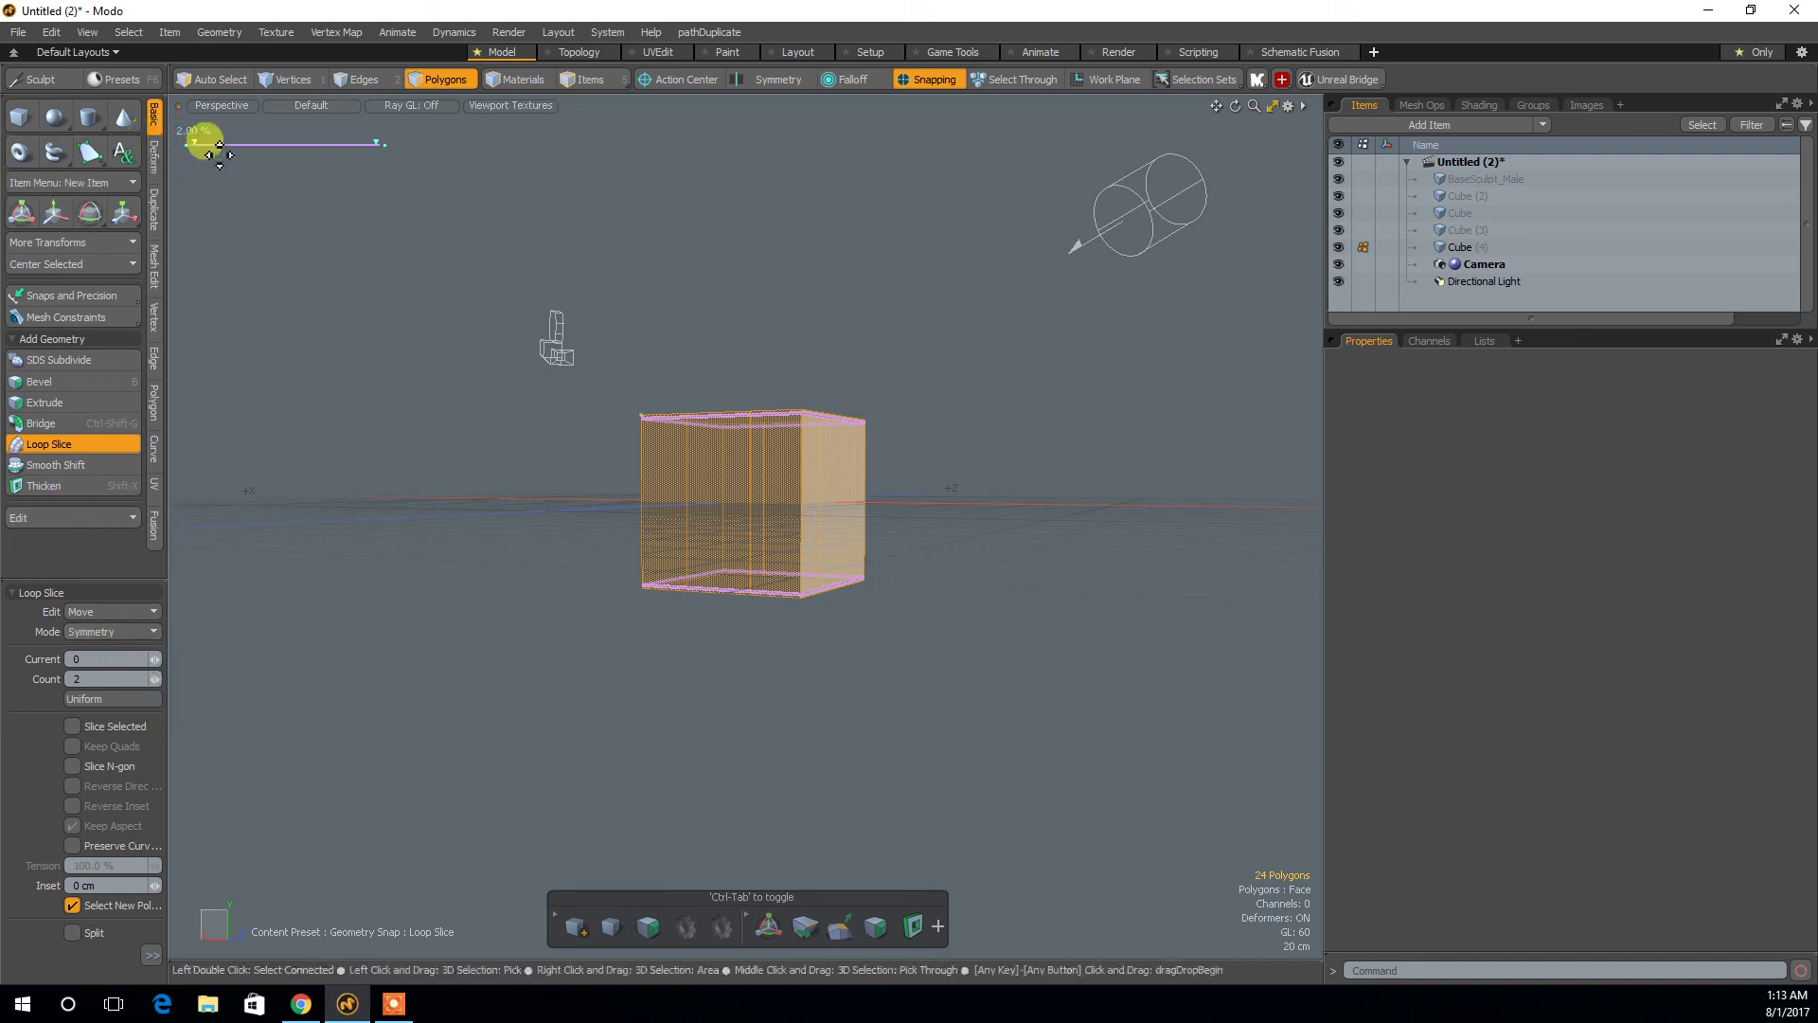
mouse_move(196, 144)
left_mouse_down()
mouse_move(236, 149)
mouse_move(212, 145)
left_mouse_up()
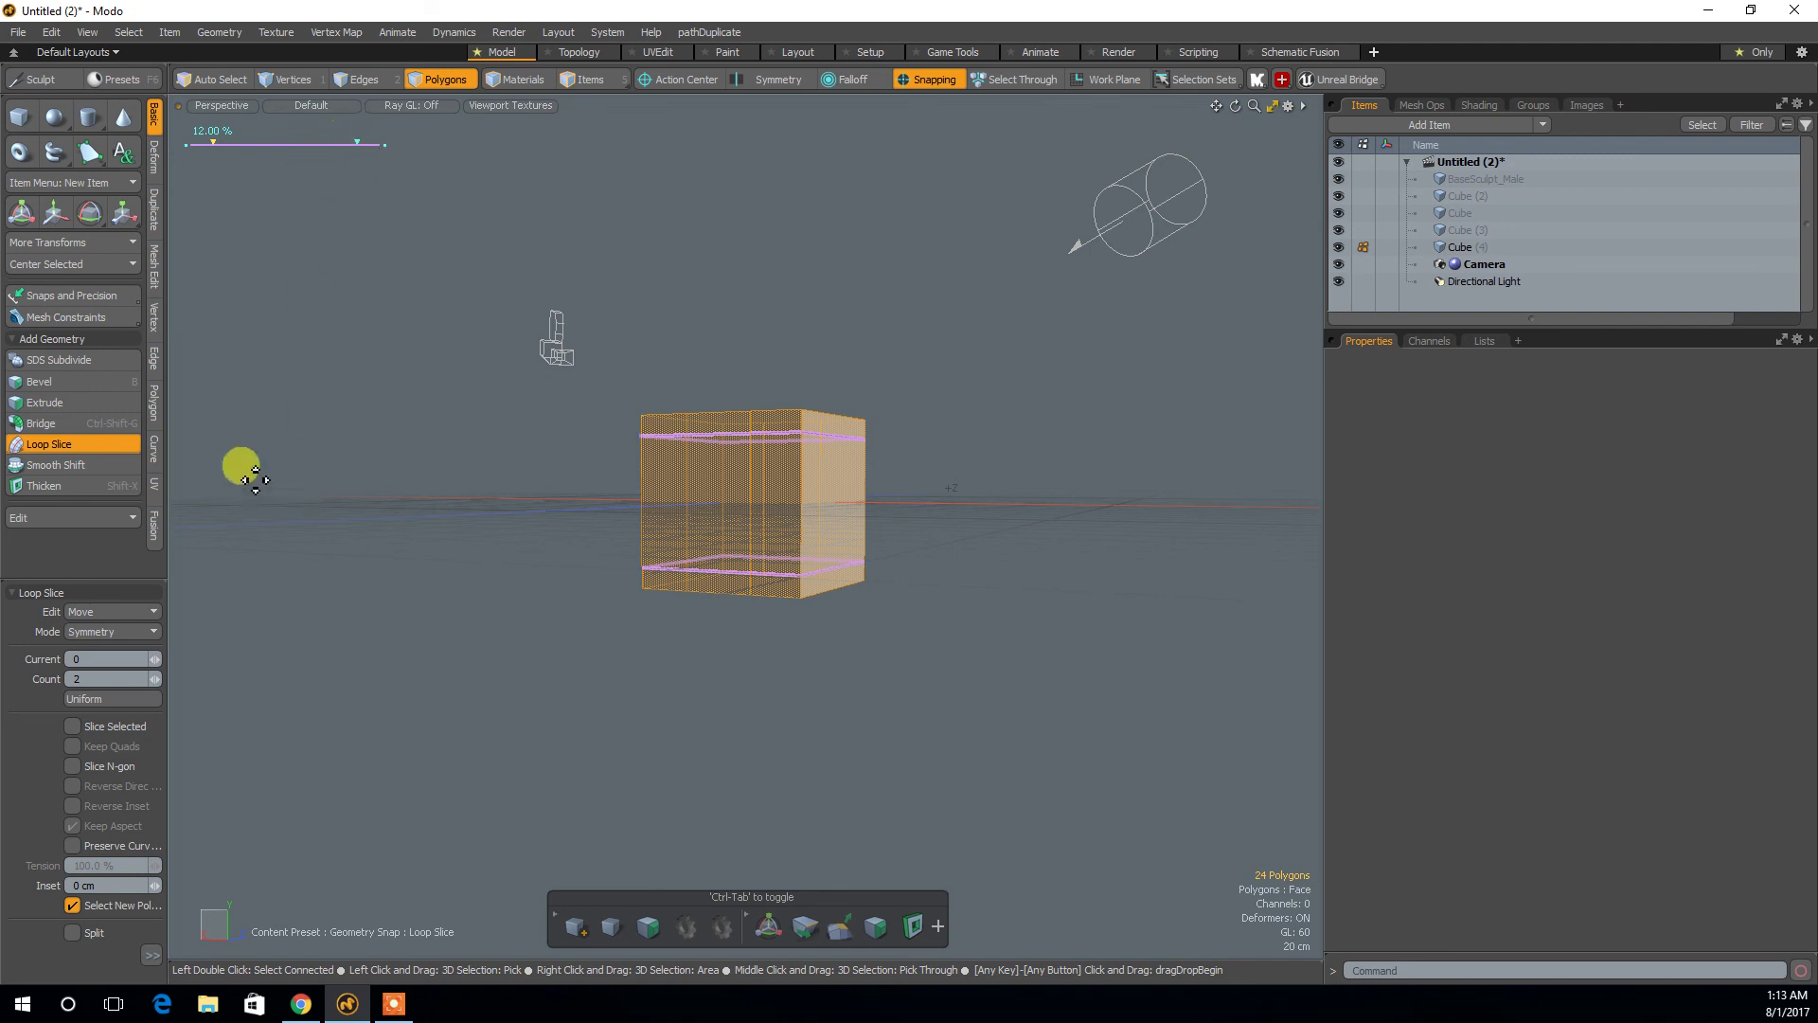
Switch the loop slice to Free mode and move the second slice on its own to 37.00 %.
left_click(150, 633)
left_click(151, 604)
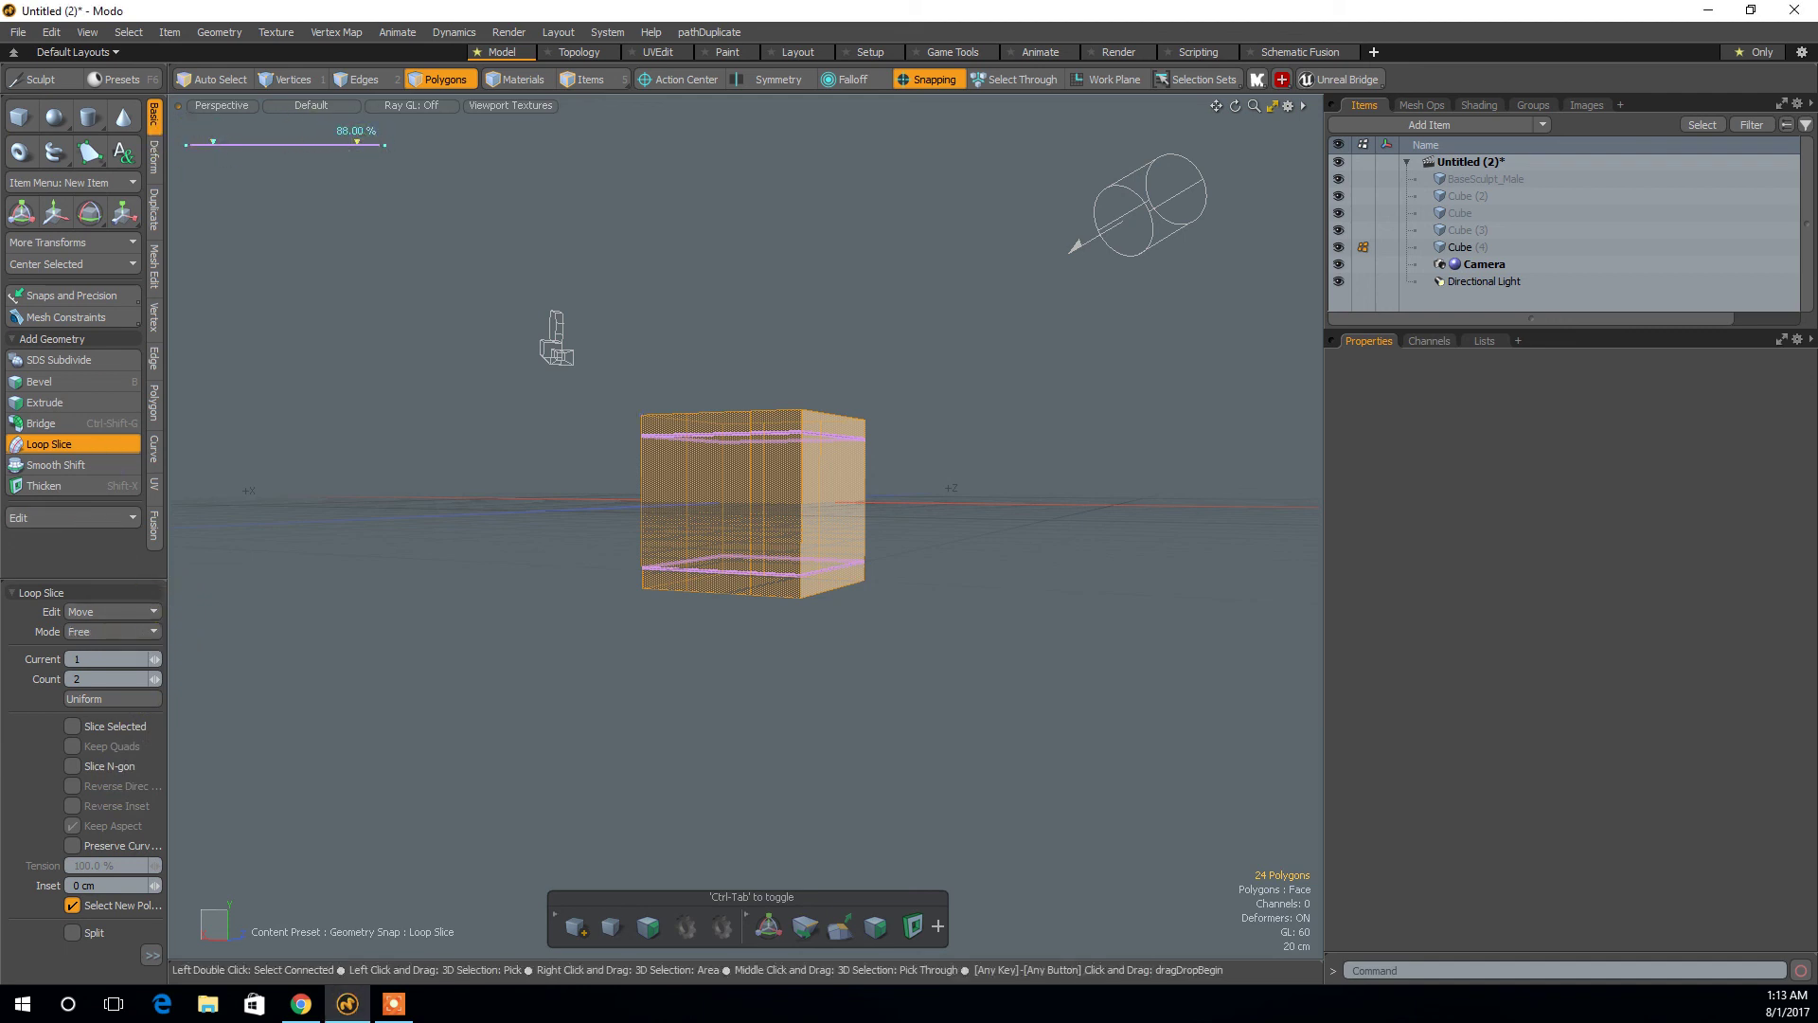
left_click_drag(767, 504, 768, 504)
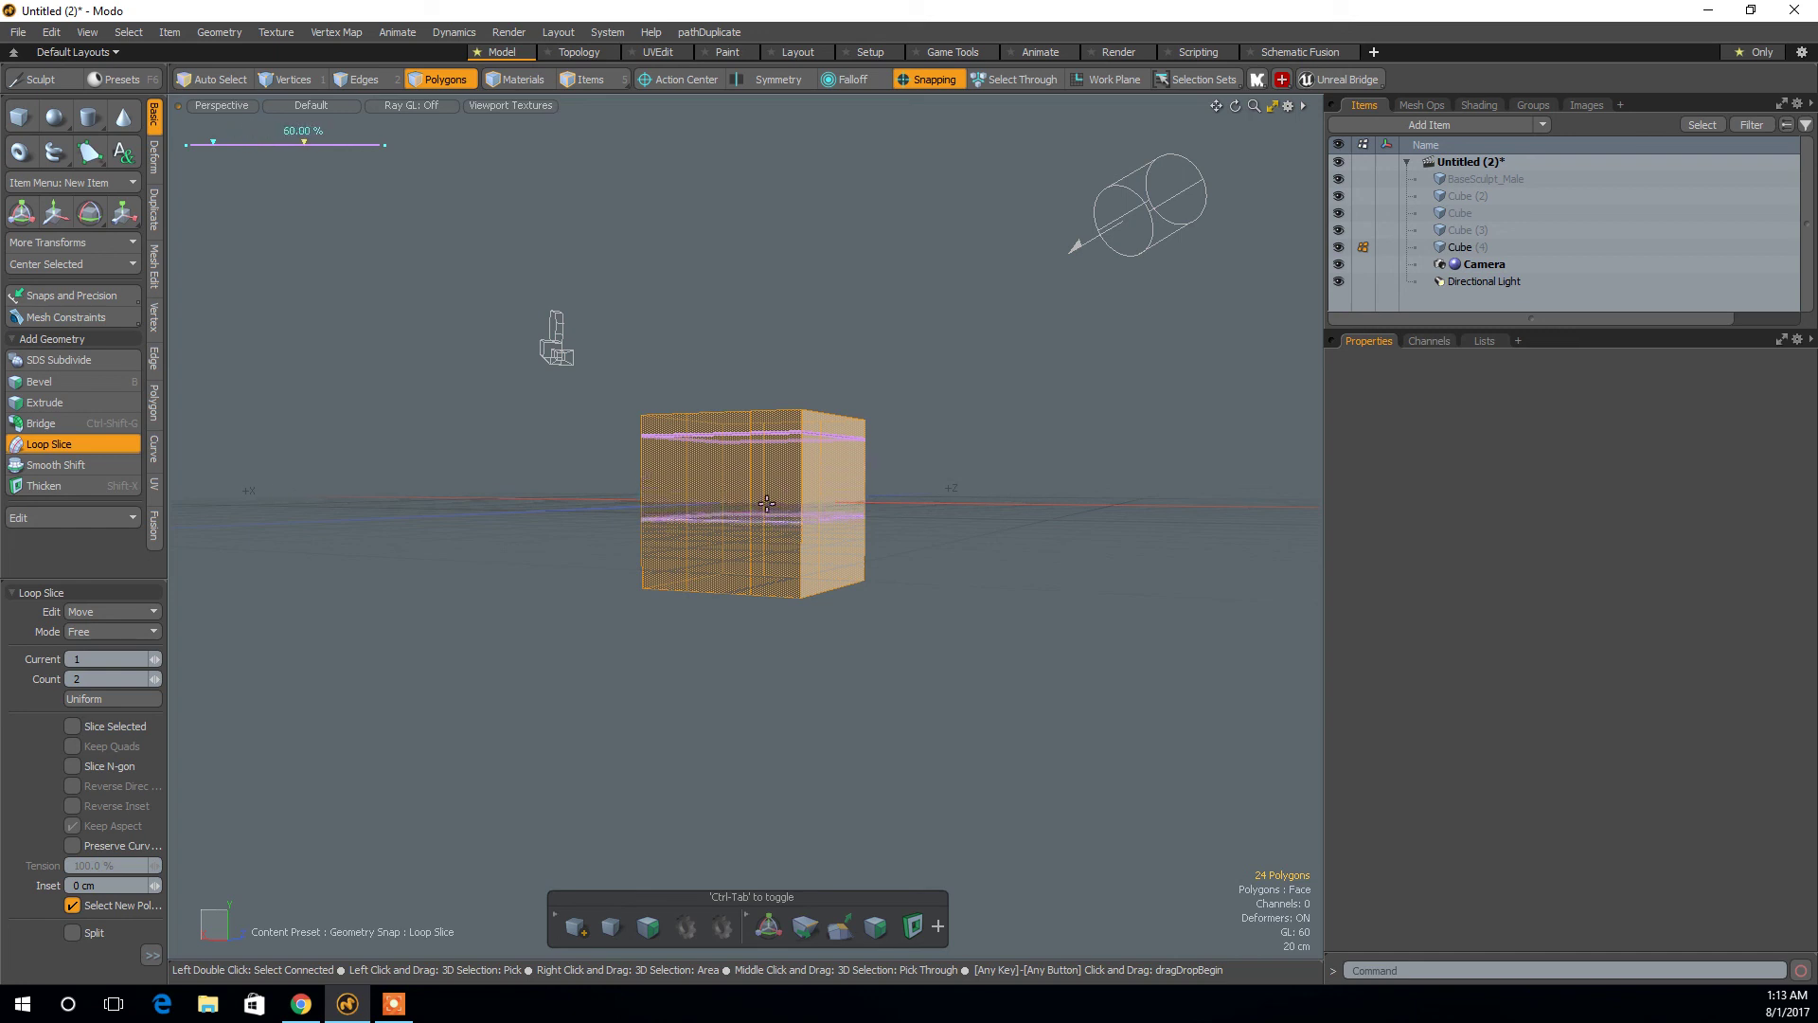
left_click_drag(767, 504, 767, 504)
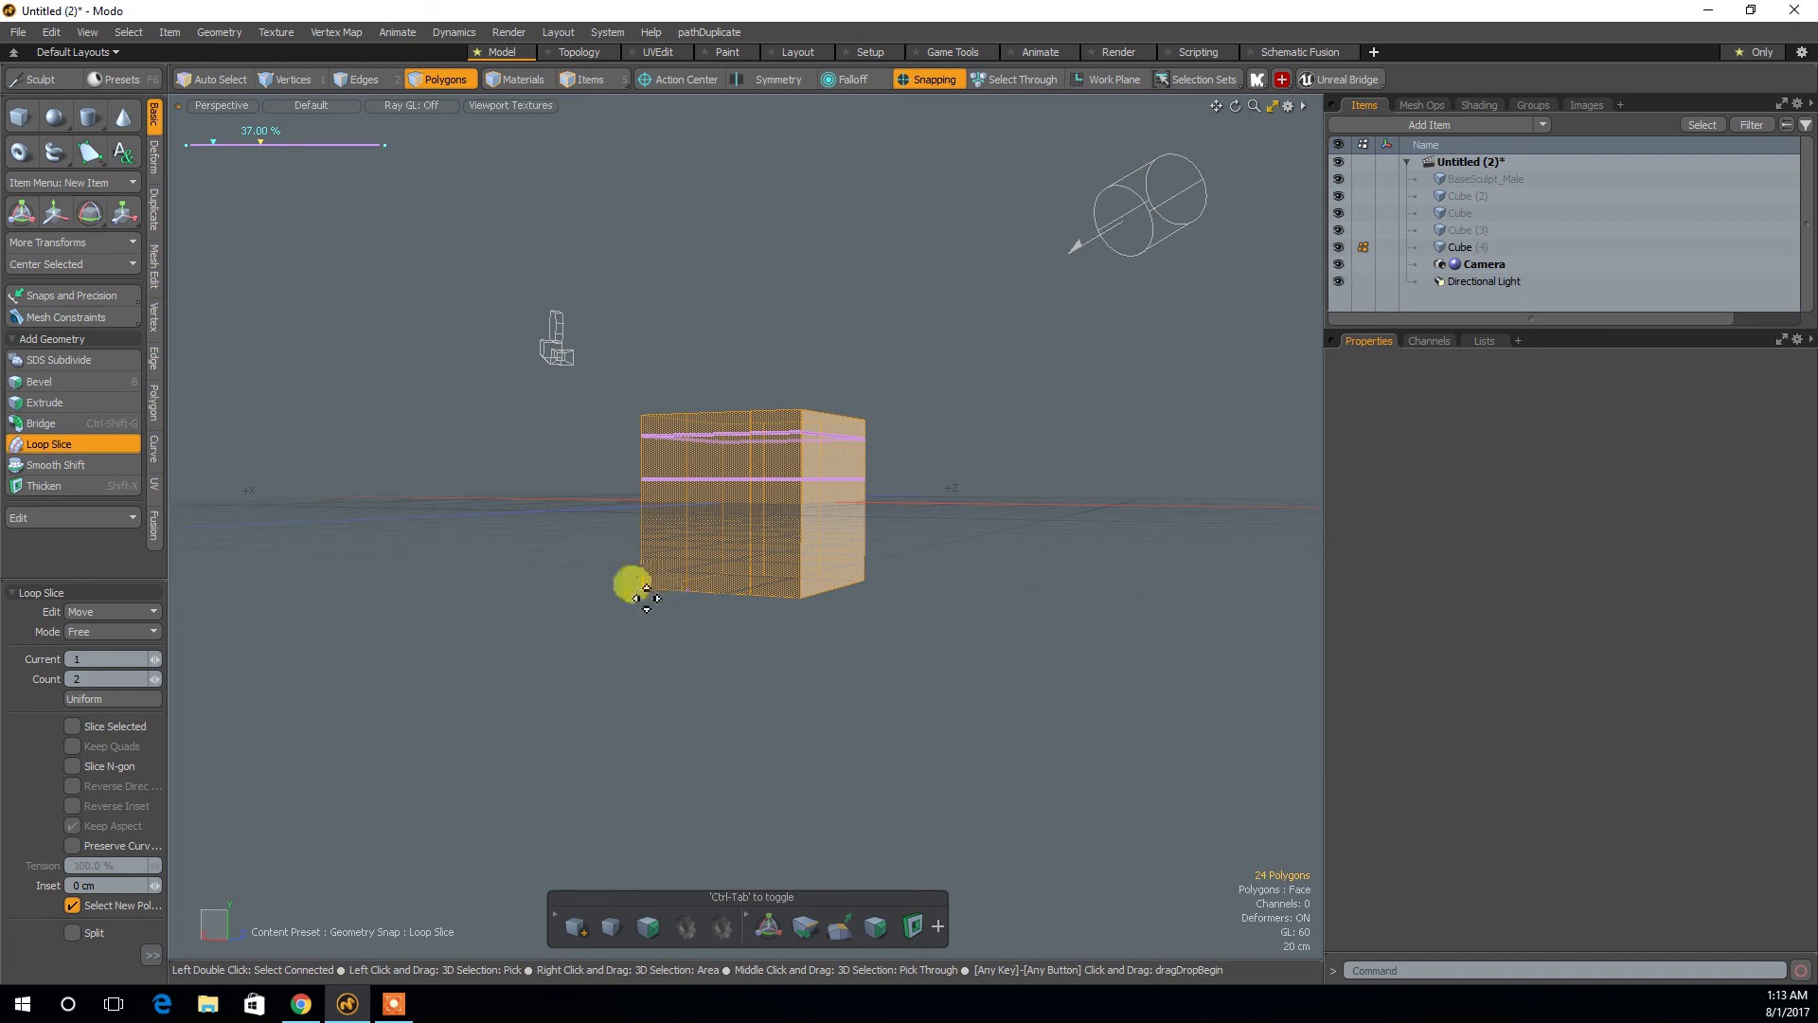
Switch the loop slice to Uniform mode and raise the slice count to 7.
left_click(152, 636)
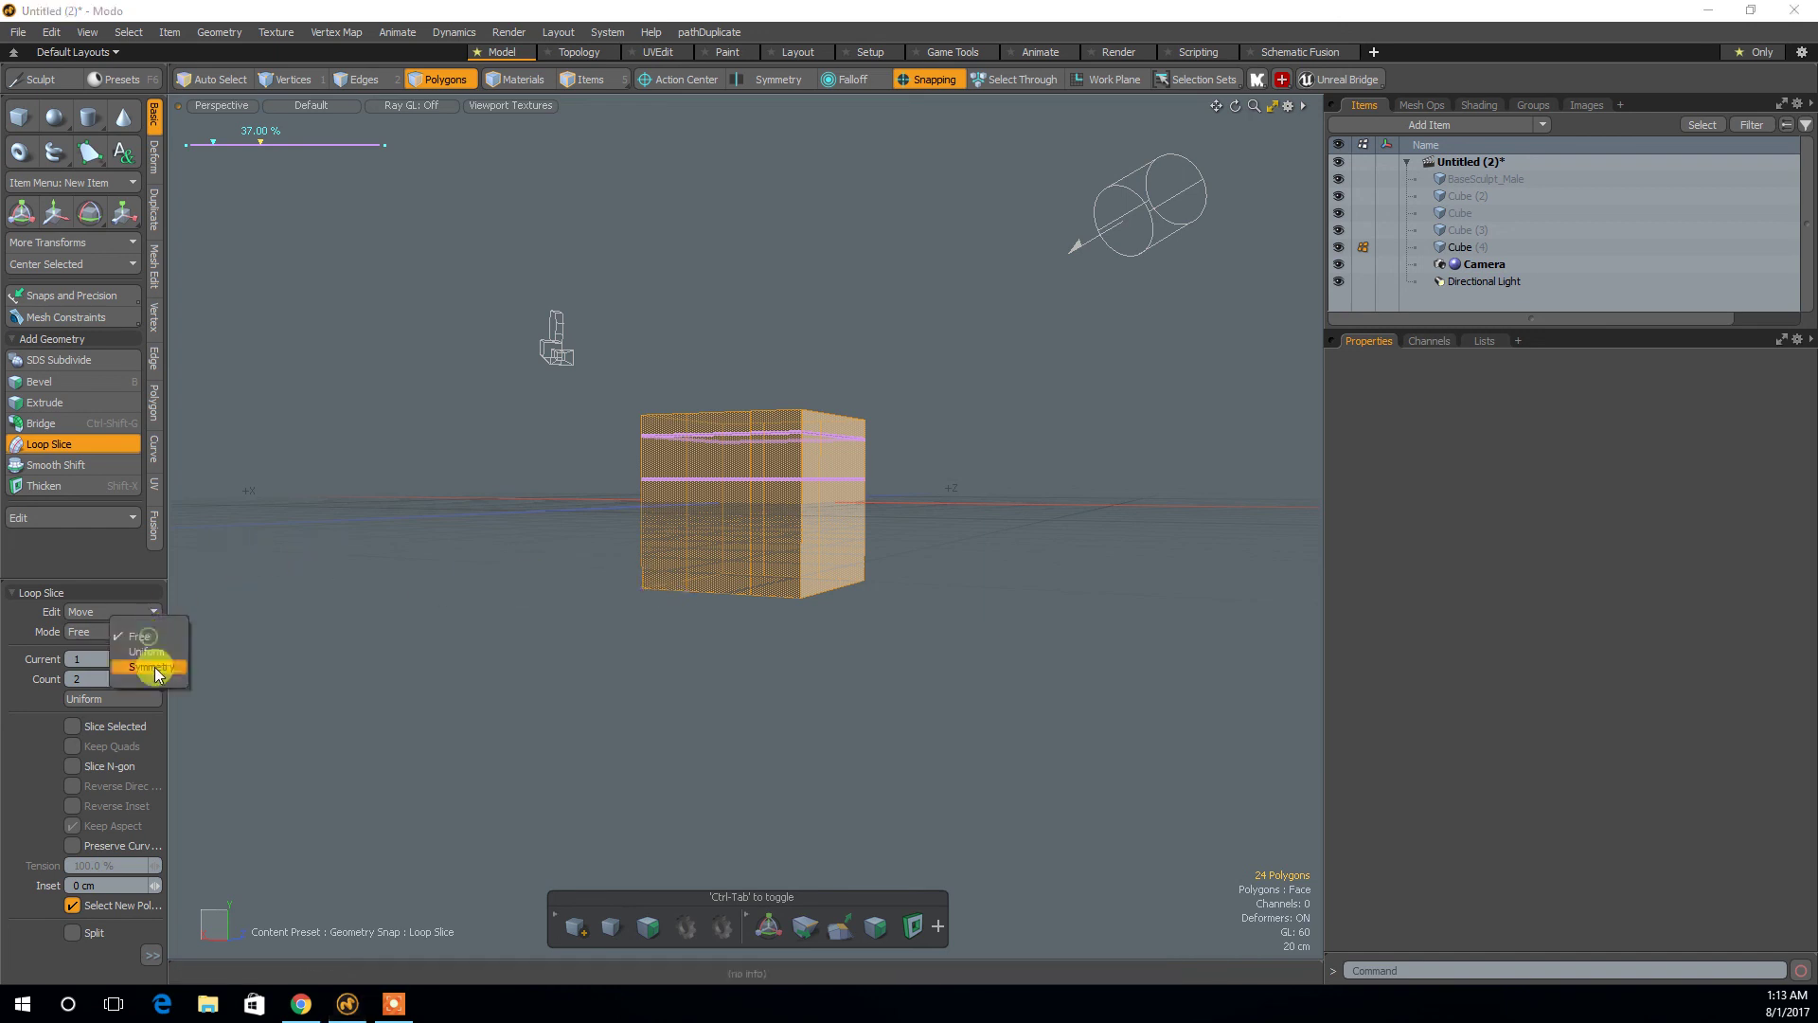
left_click(157, 654)
mouse_move(536, 558)
left_mouse_down("alt")
mouse_move(750, 537)
mouse_move(536, 568)
left_mouse_up("alt")
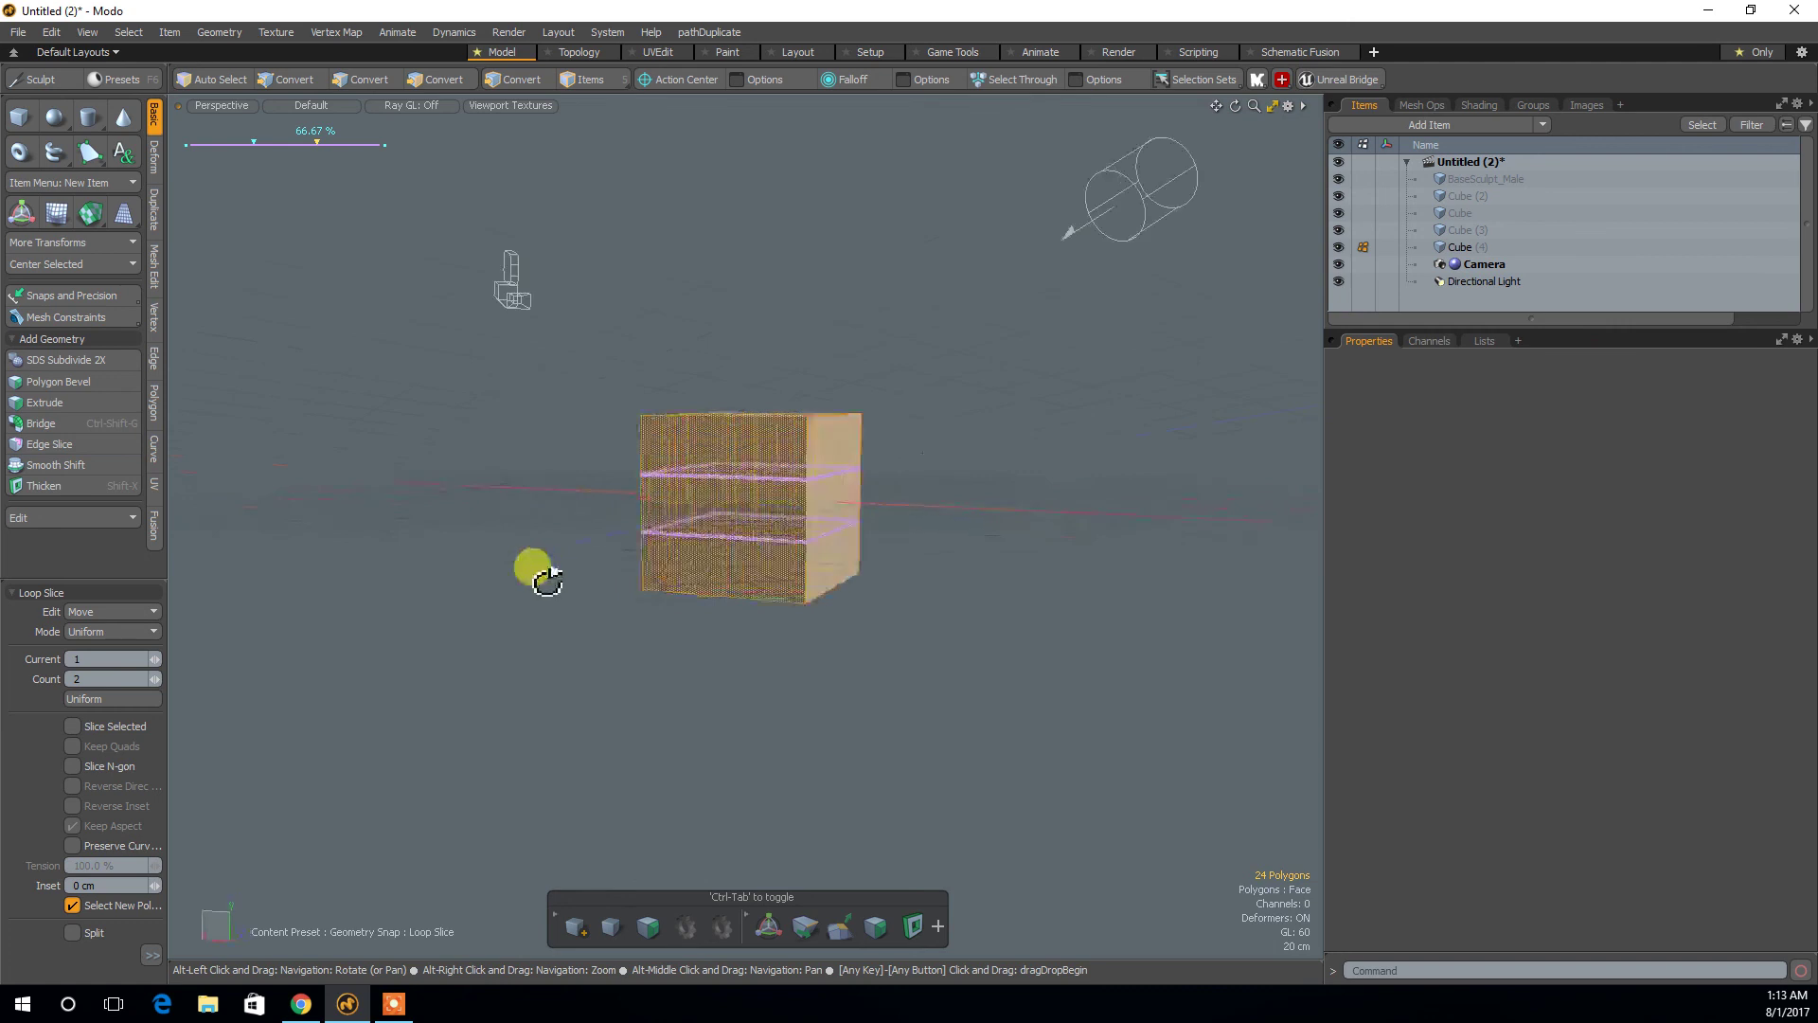
left_click(161, 678)
left_click(161, 678)
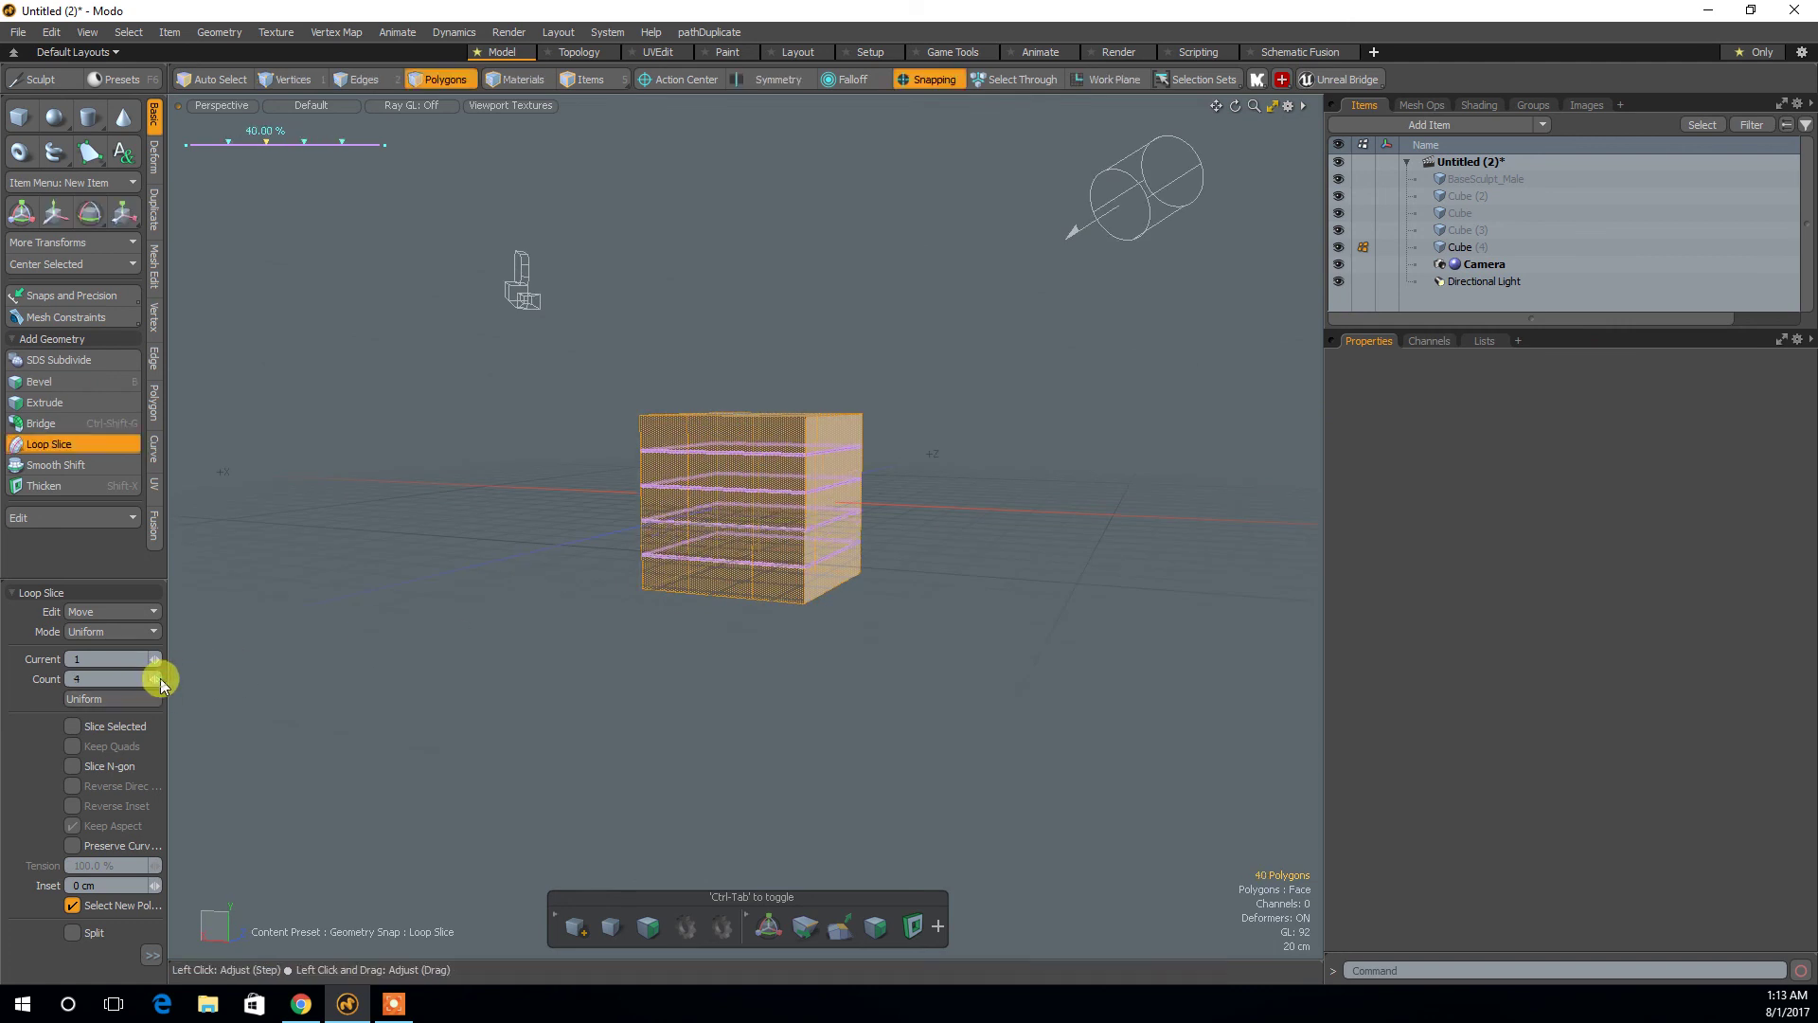
left_click(161, 678)
left_click(161, 678)
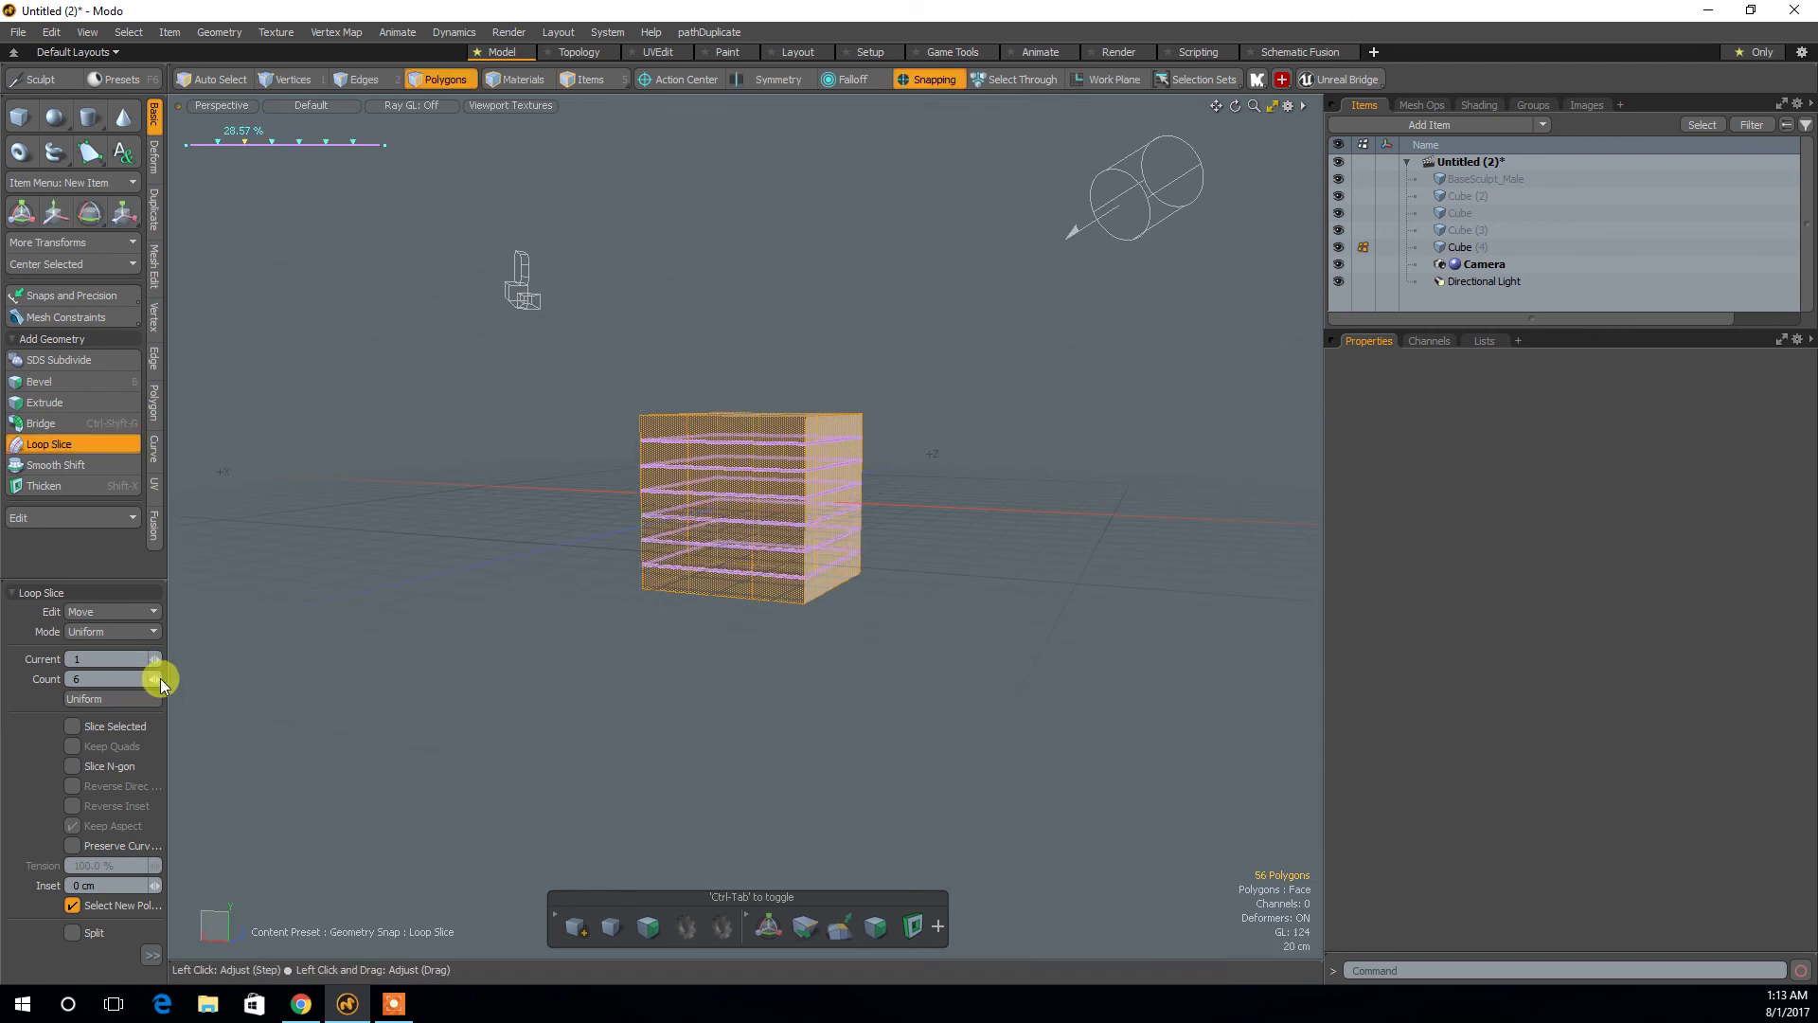
left_click(161, 679)
Set the uniform slice count to 2, finish the loop slice and deselect all polygons.
left_click_drag(367, 659, 502, 616, "alt")
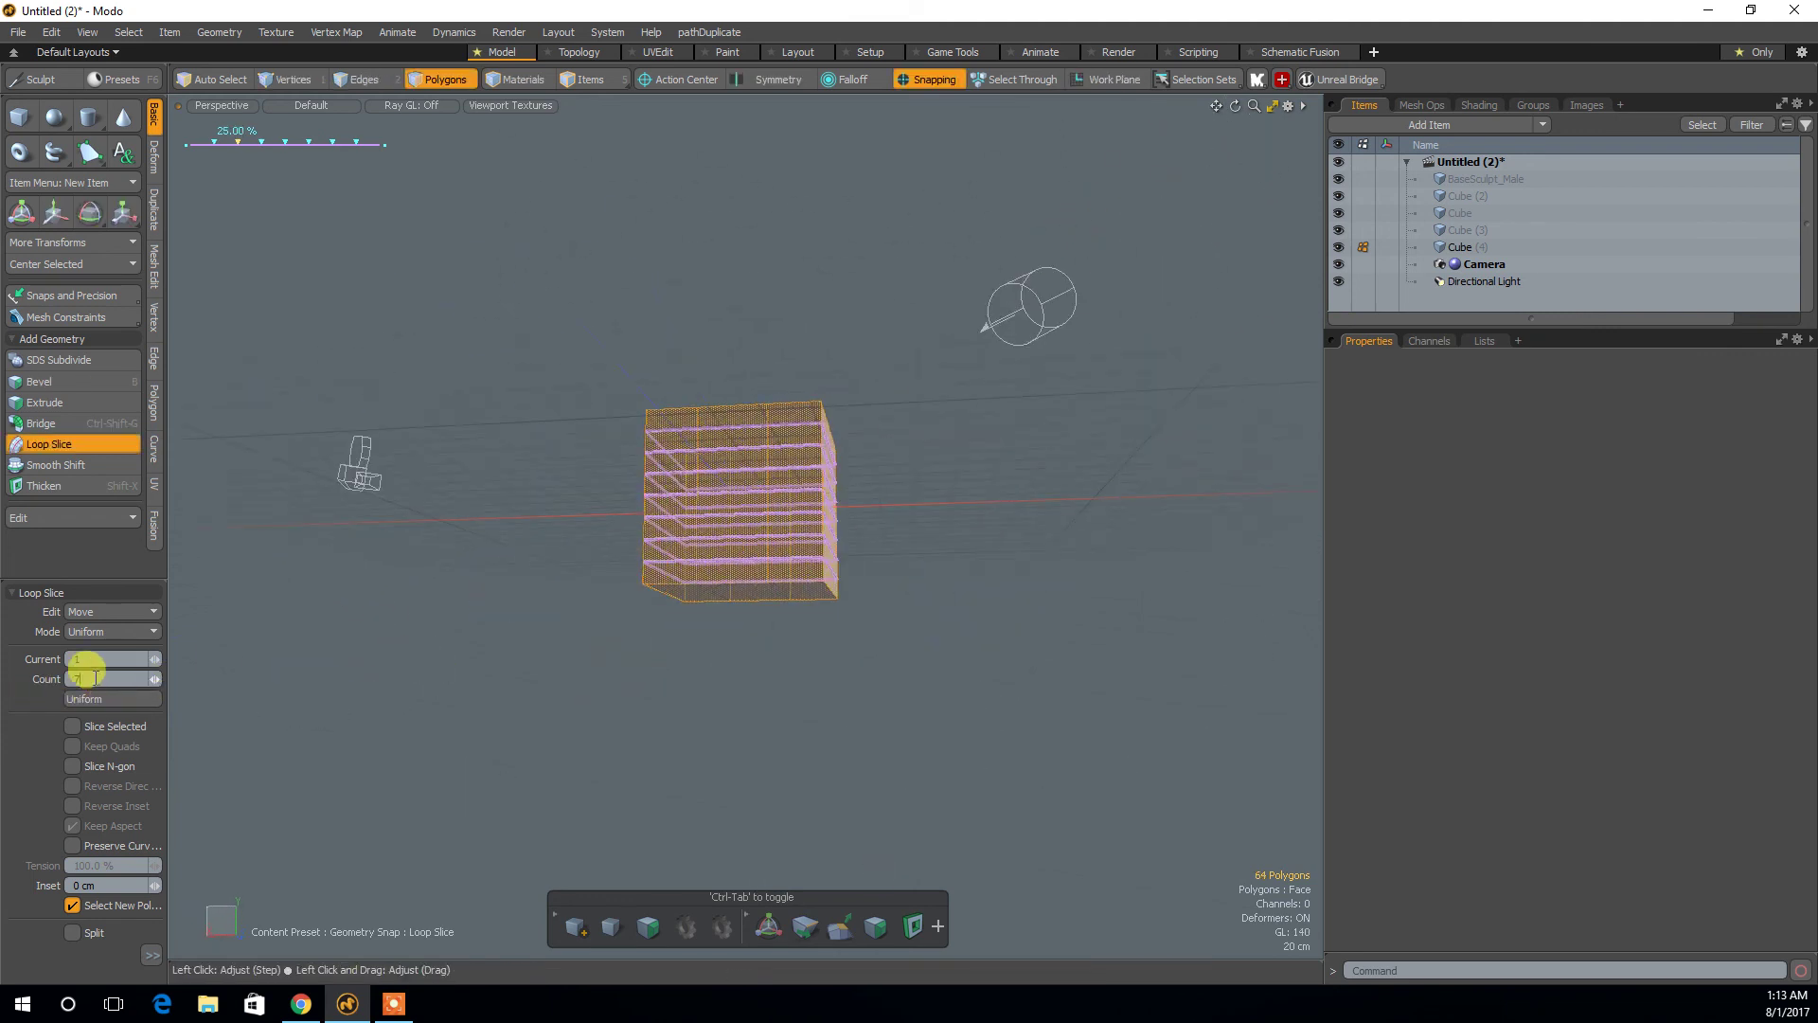
key("Return")
left_click_drag(410, 573, 357, 719, "alt")
key("space")
left_click(373, 670)
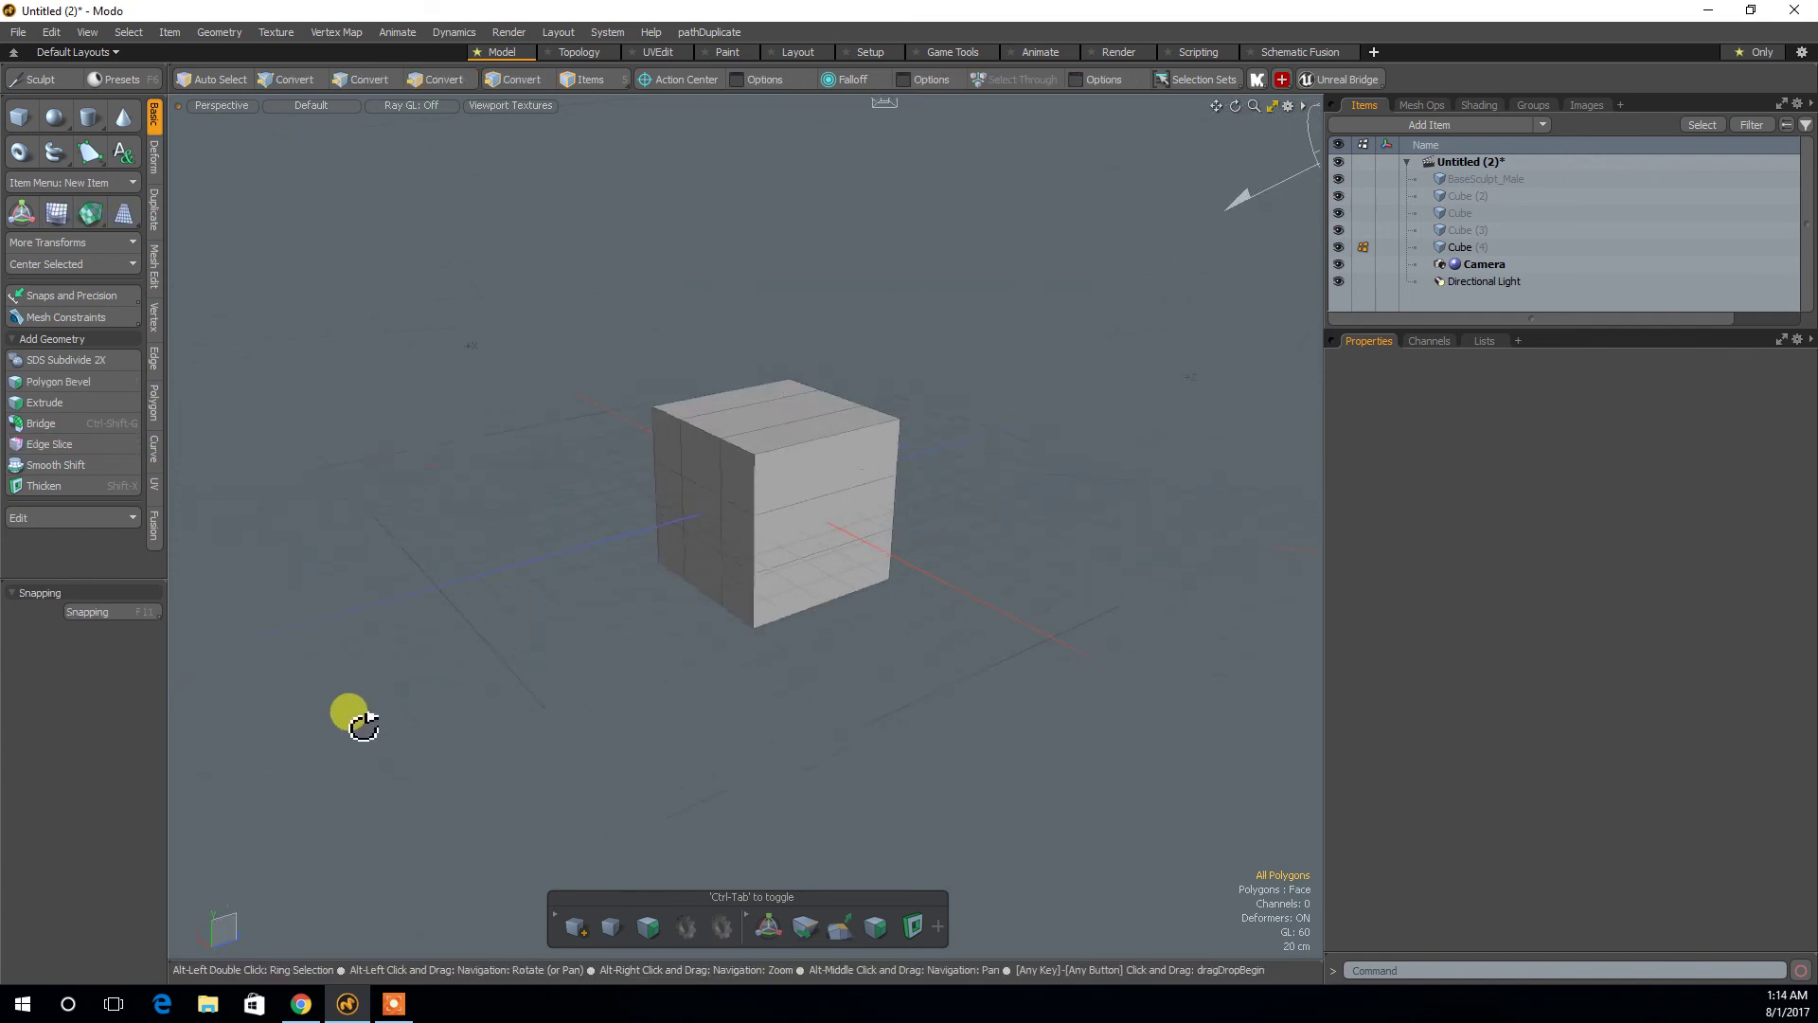
Select two adjacent polygons in the middle row of the front face, the centre one and its neighbour at the corner.
left_click_drag(609, 540, 738, 519, "alt")
left_click_drag(996, 529, 771, 568, "alt")
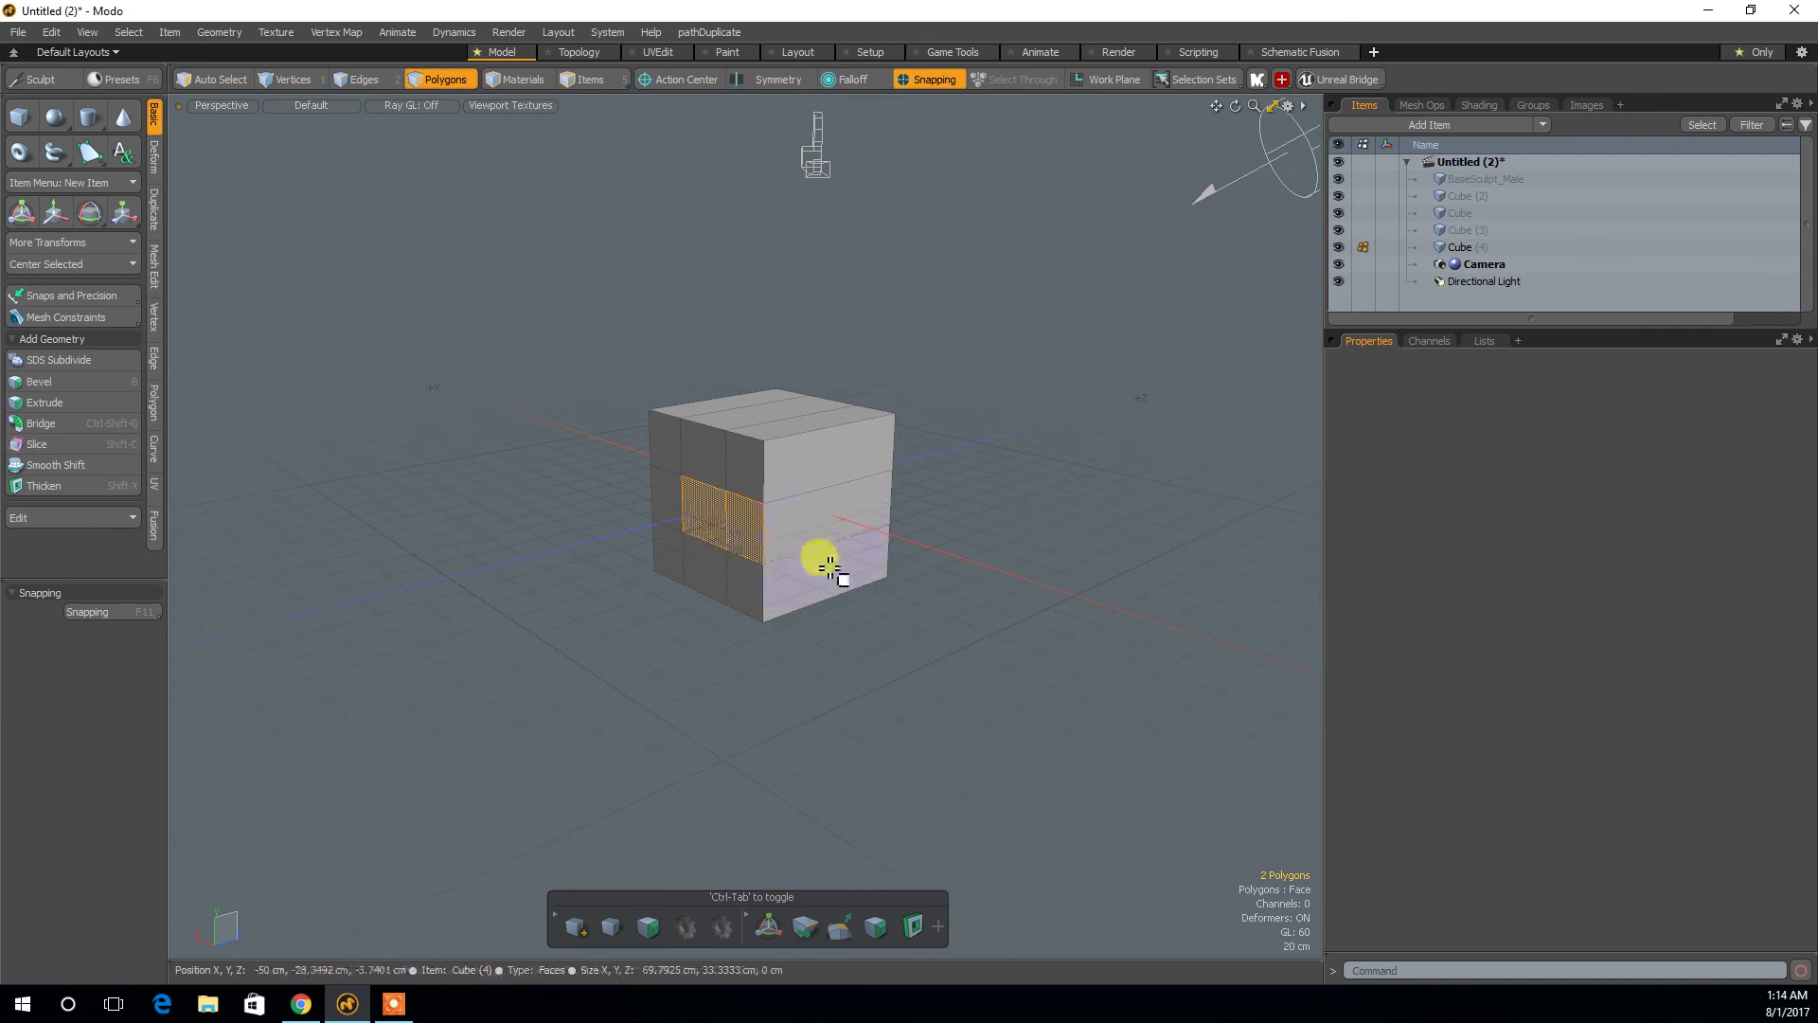
Try a Uniform loop slice with a count of 2 from the two selected polygons, and undo it.
key("alt+c")
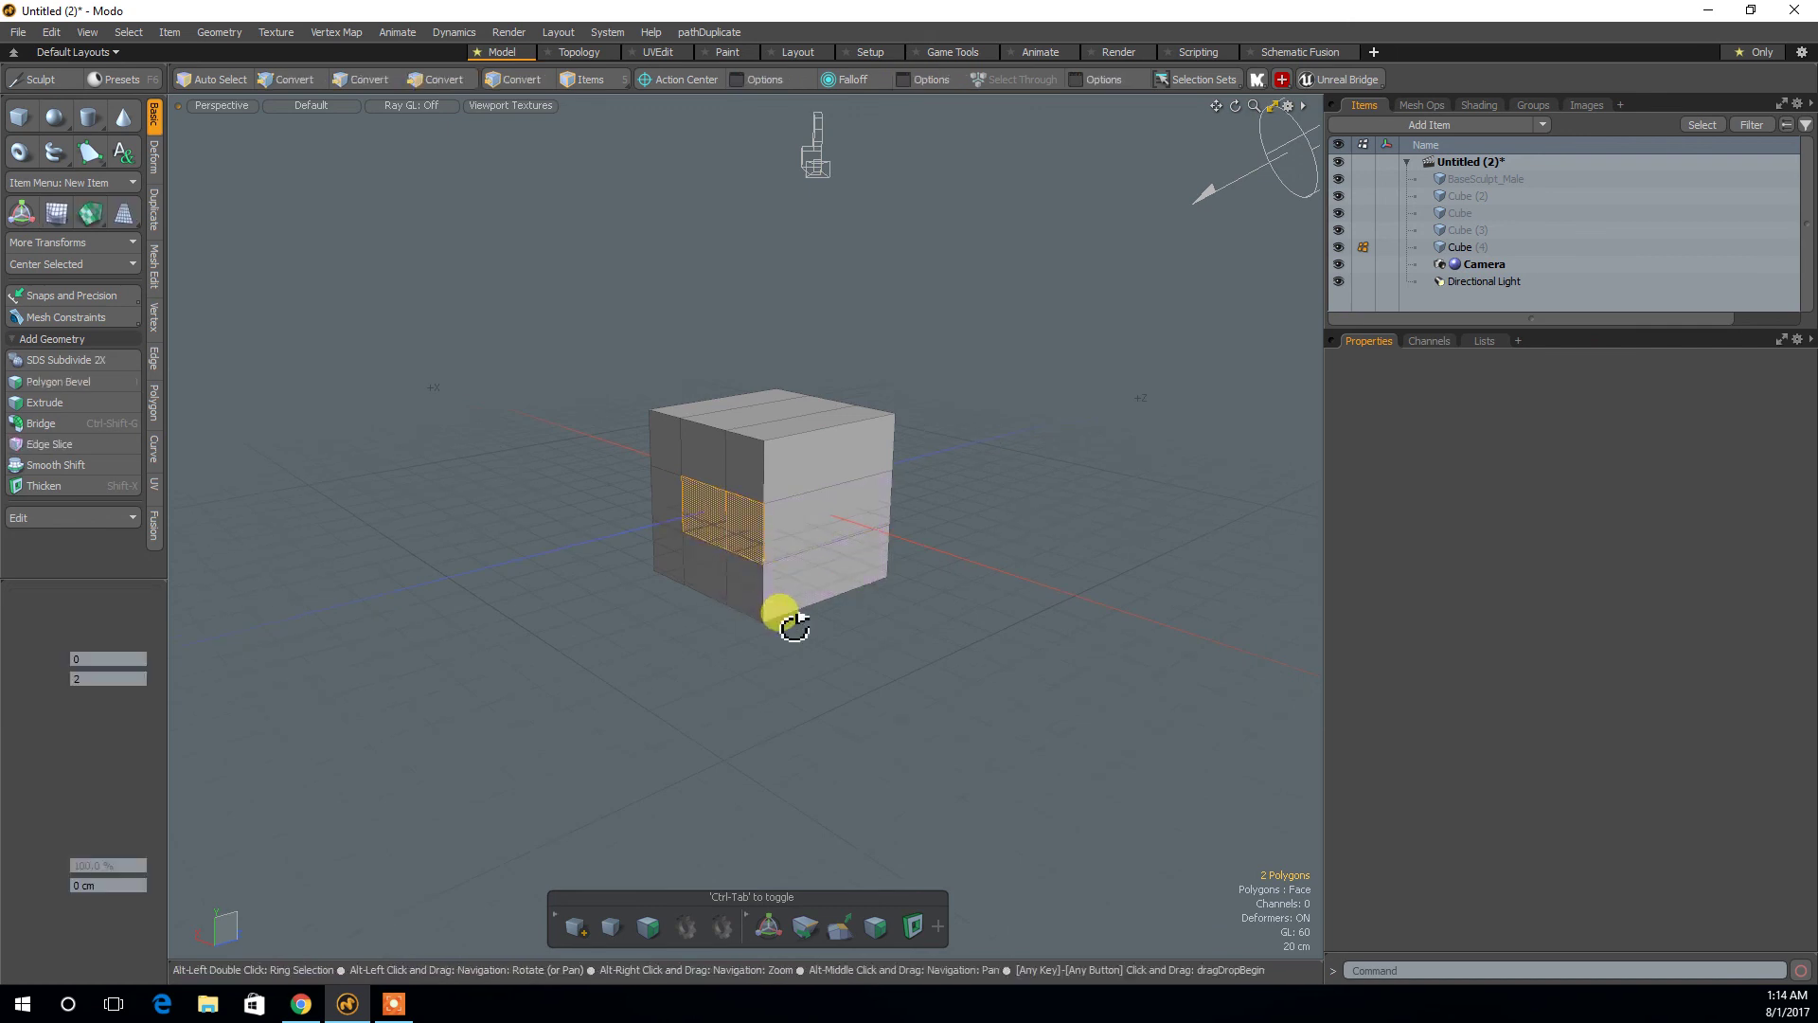
mouse_move(763, 682)
left_mouse_down("alt")
mouse_move(749, 528)
mouse_move(869, 670)
mouse_move(735, 638)
mouse_move(657, 666)
mouse_move(734, 669)
left_mouse_up("alt")
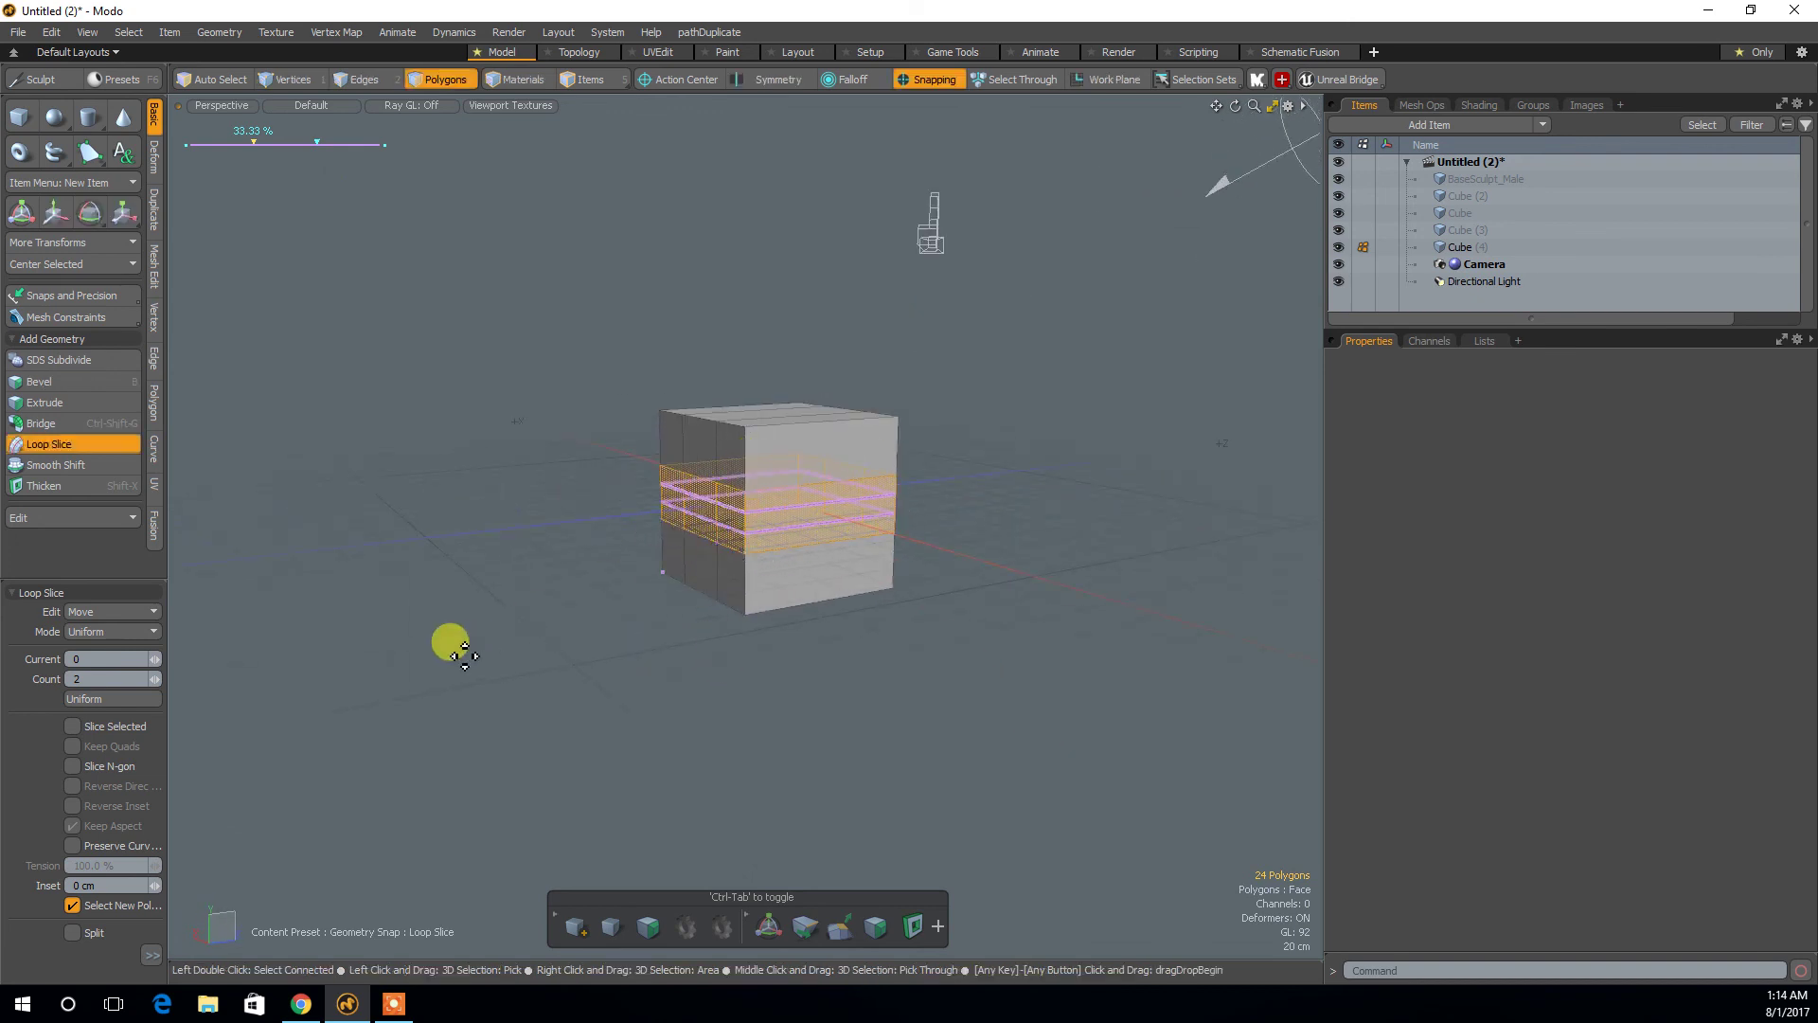
key("ctrl+z")
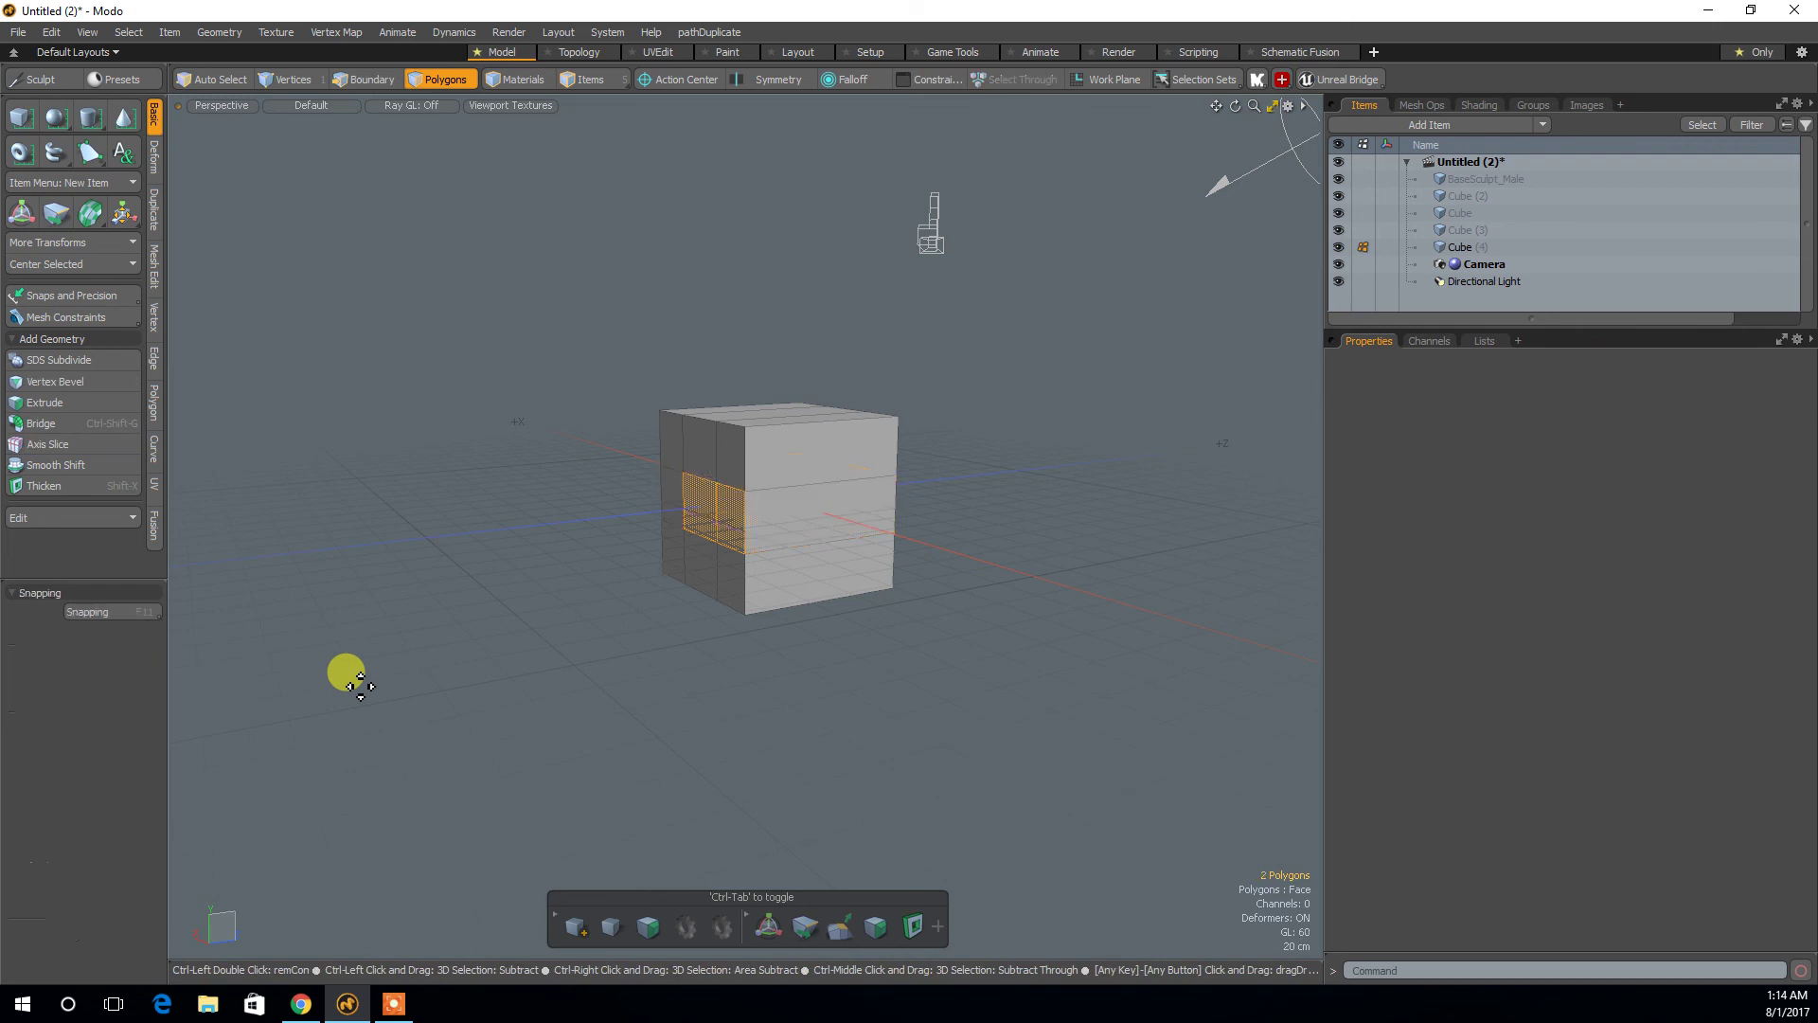
Loop-slice the two selected front polygons uniformly with a count of 2, enabling Slice Selected to limit the cut to them.
left_click_drag(467, 731, 654, 723, "alt")
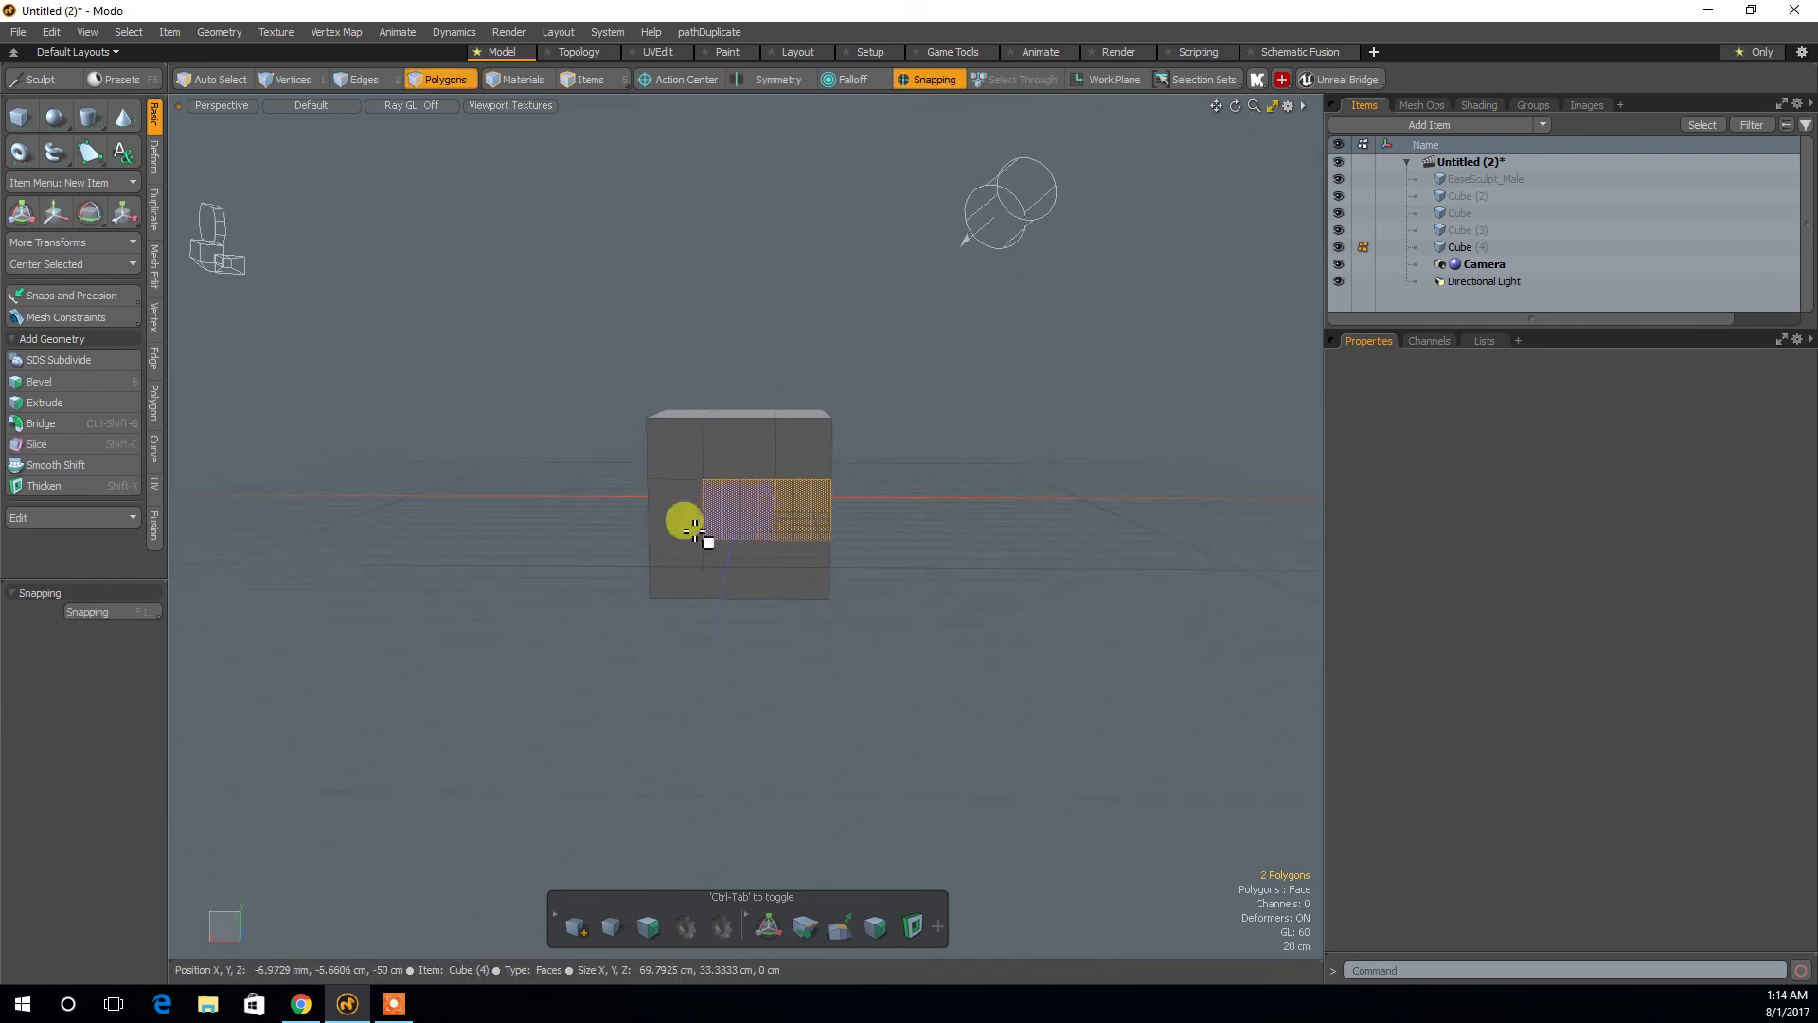
left_click_drag(824, 531, 876, 511, "alt")
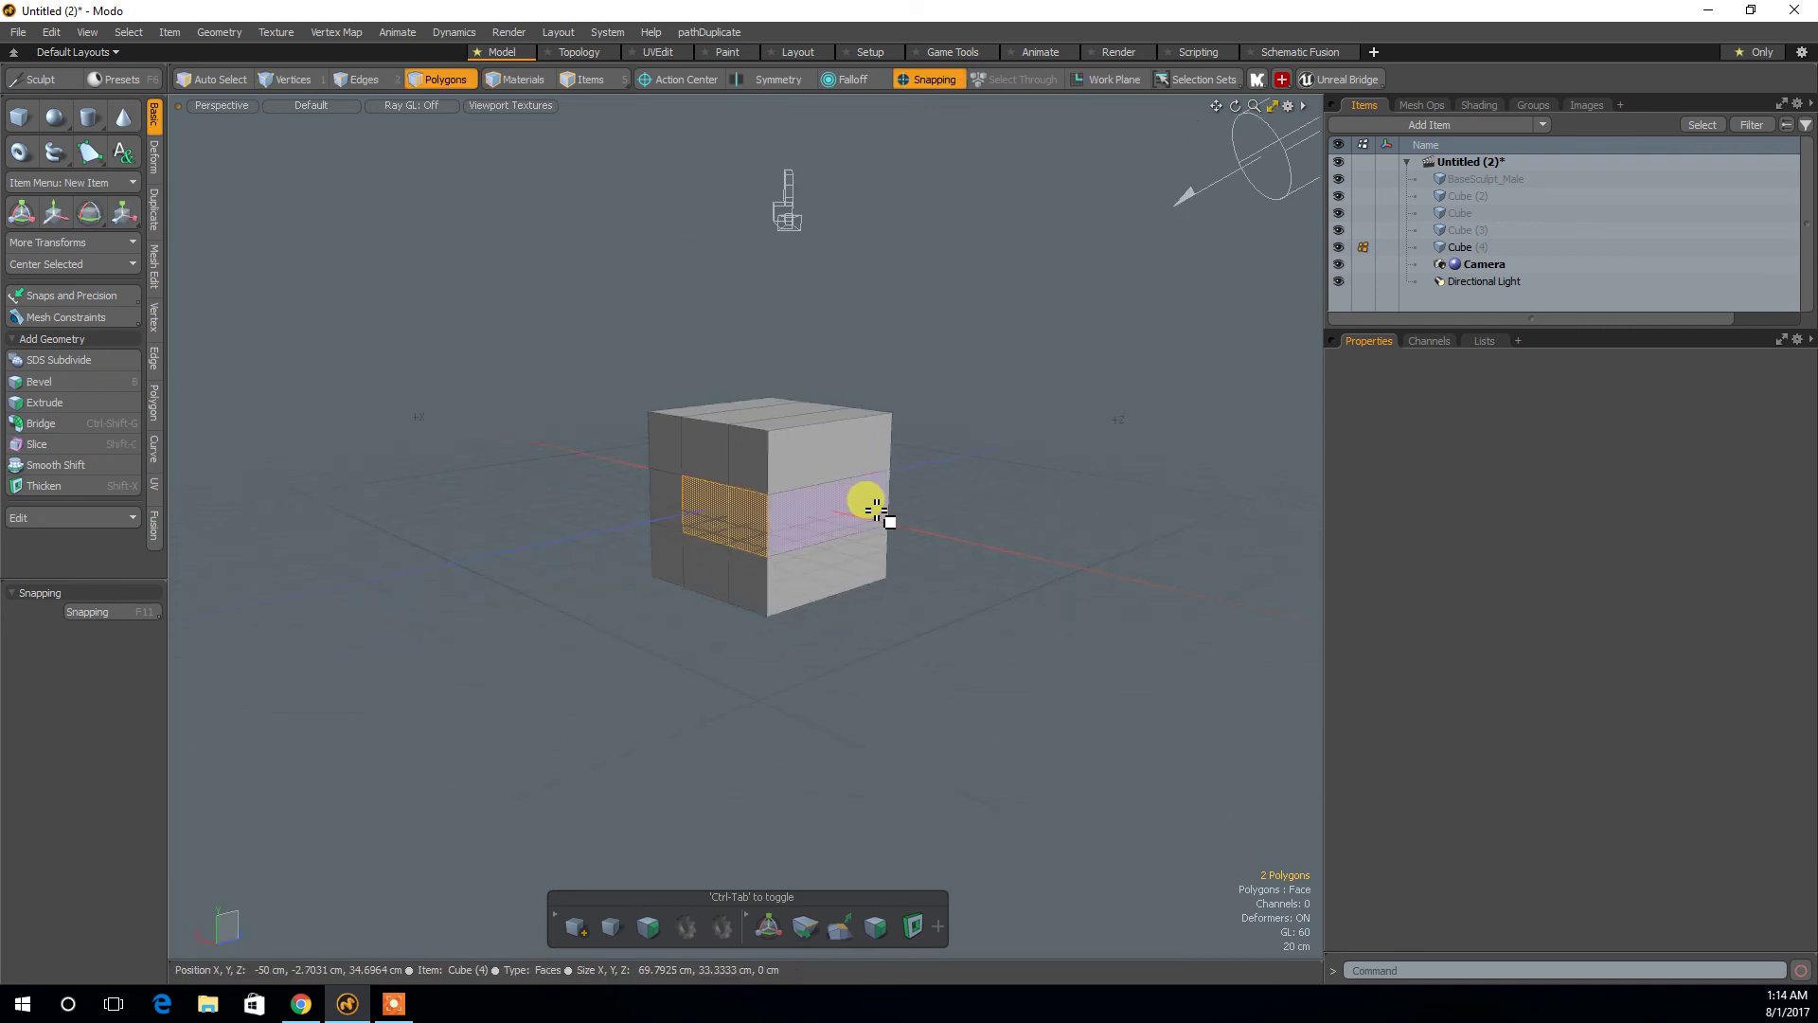
key("alt+c")
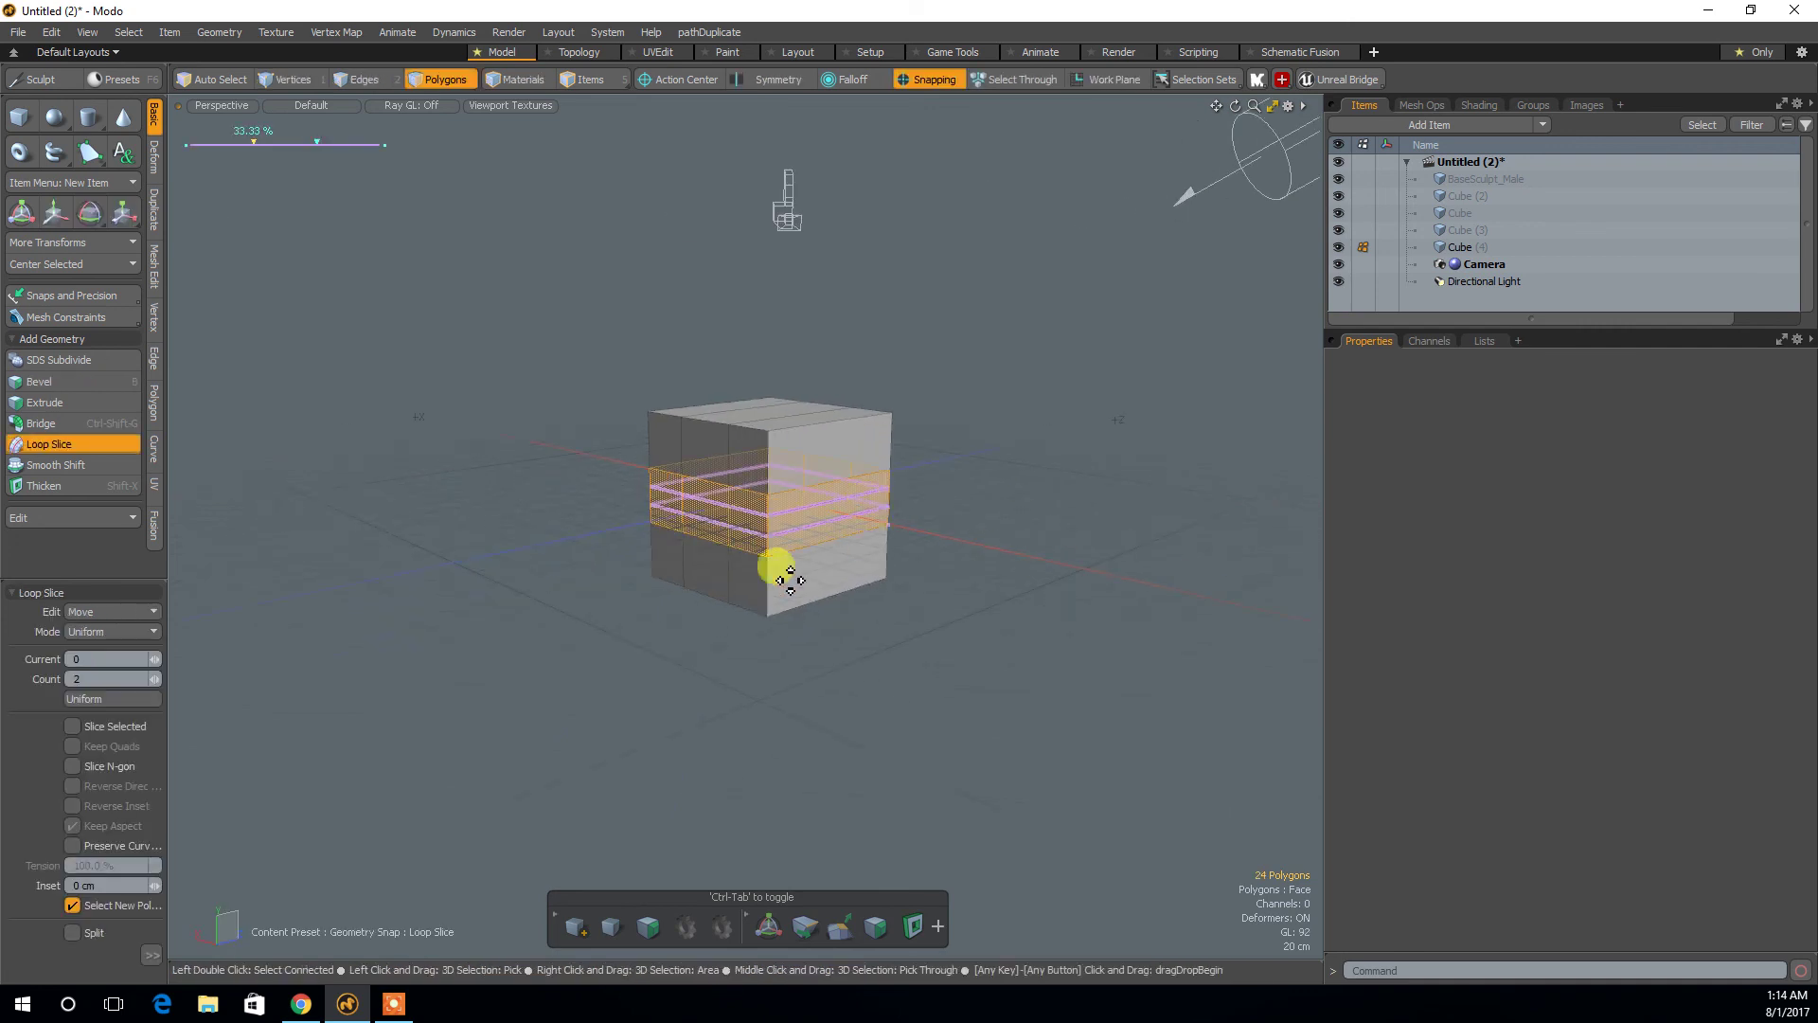
left_click(73, 727)
left_click_drag(701, 688, 819, 529, "alt")
left_click_drag(703, 785, 762, 805, "alt")
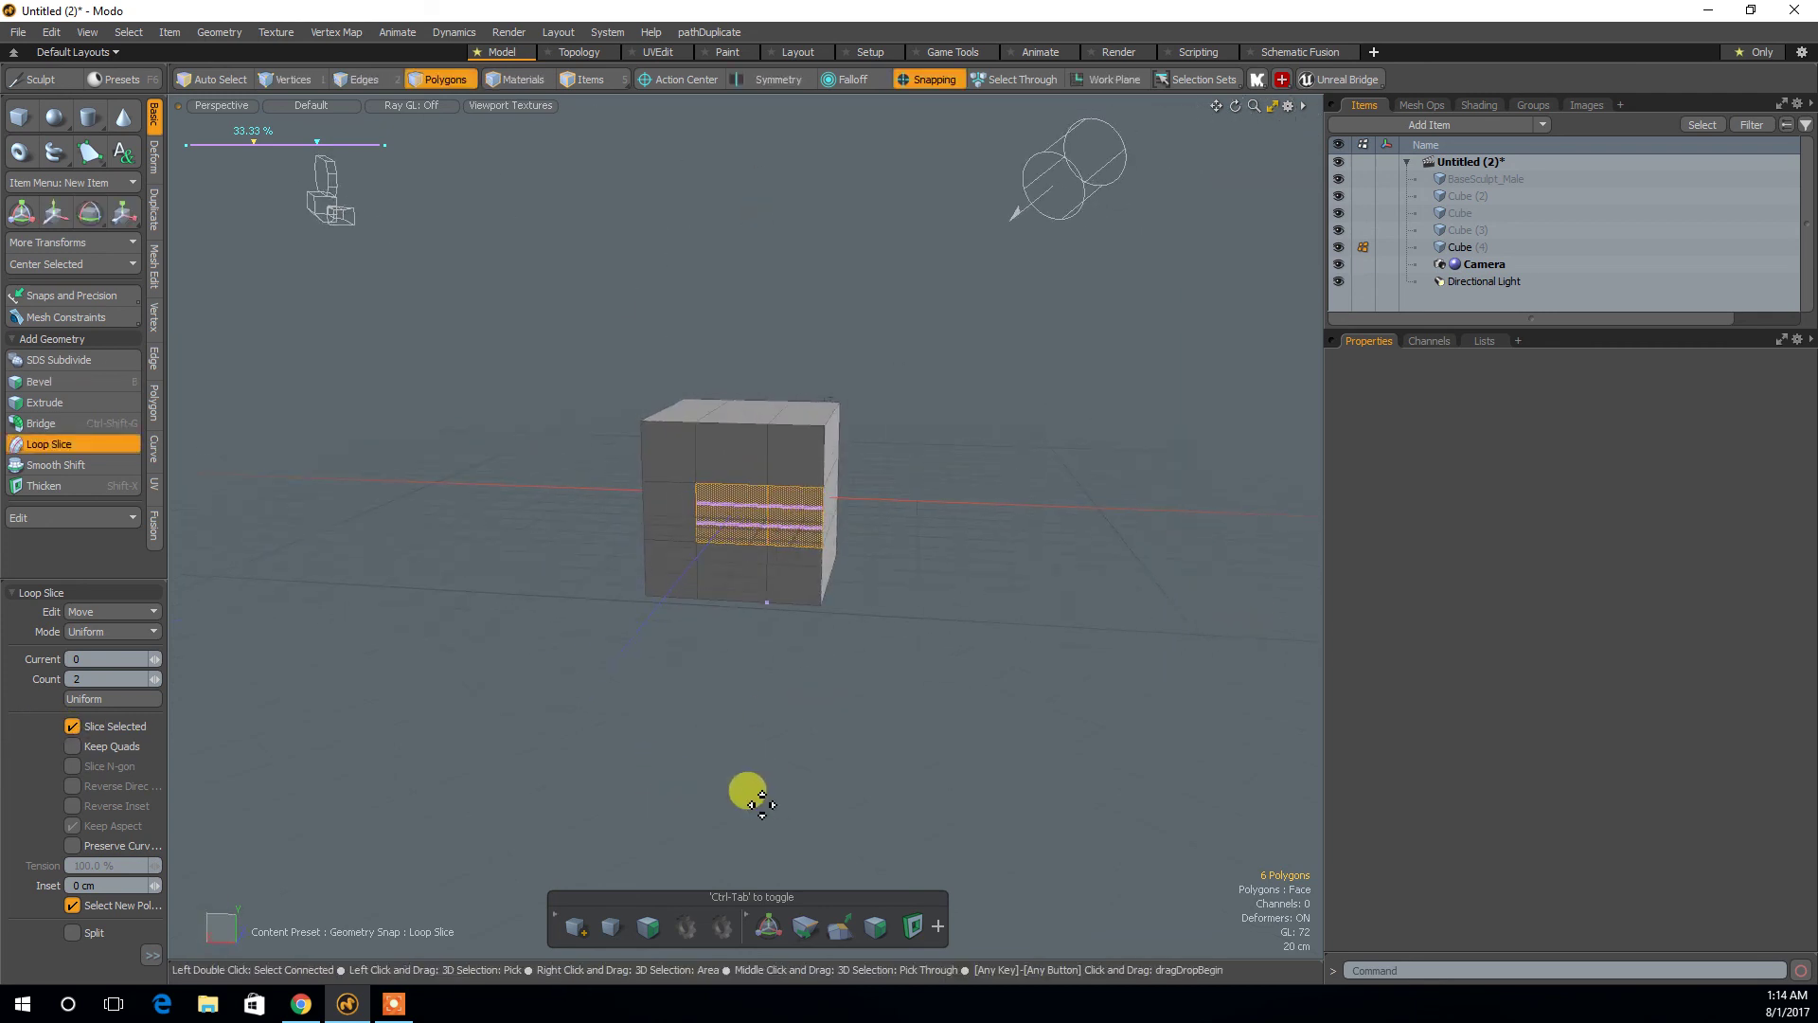
Turn off Slice Selected so the cuts run around the whole middle band, and finish the loop slice with nothing selected.
left_click(73, 726)
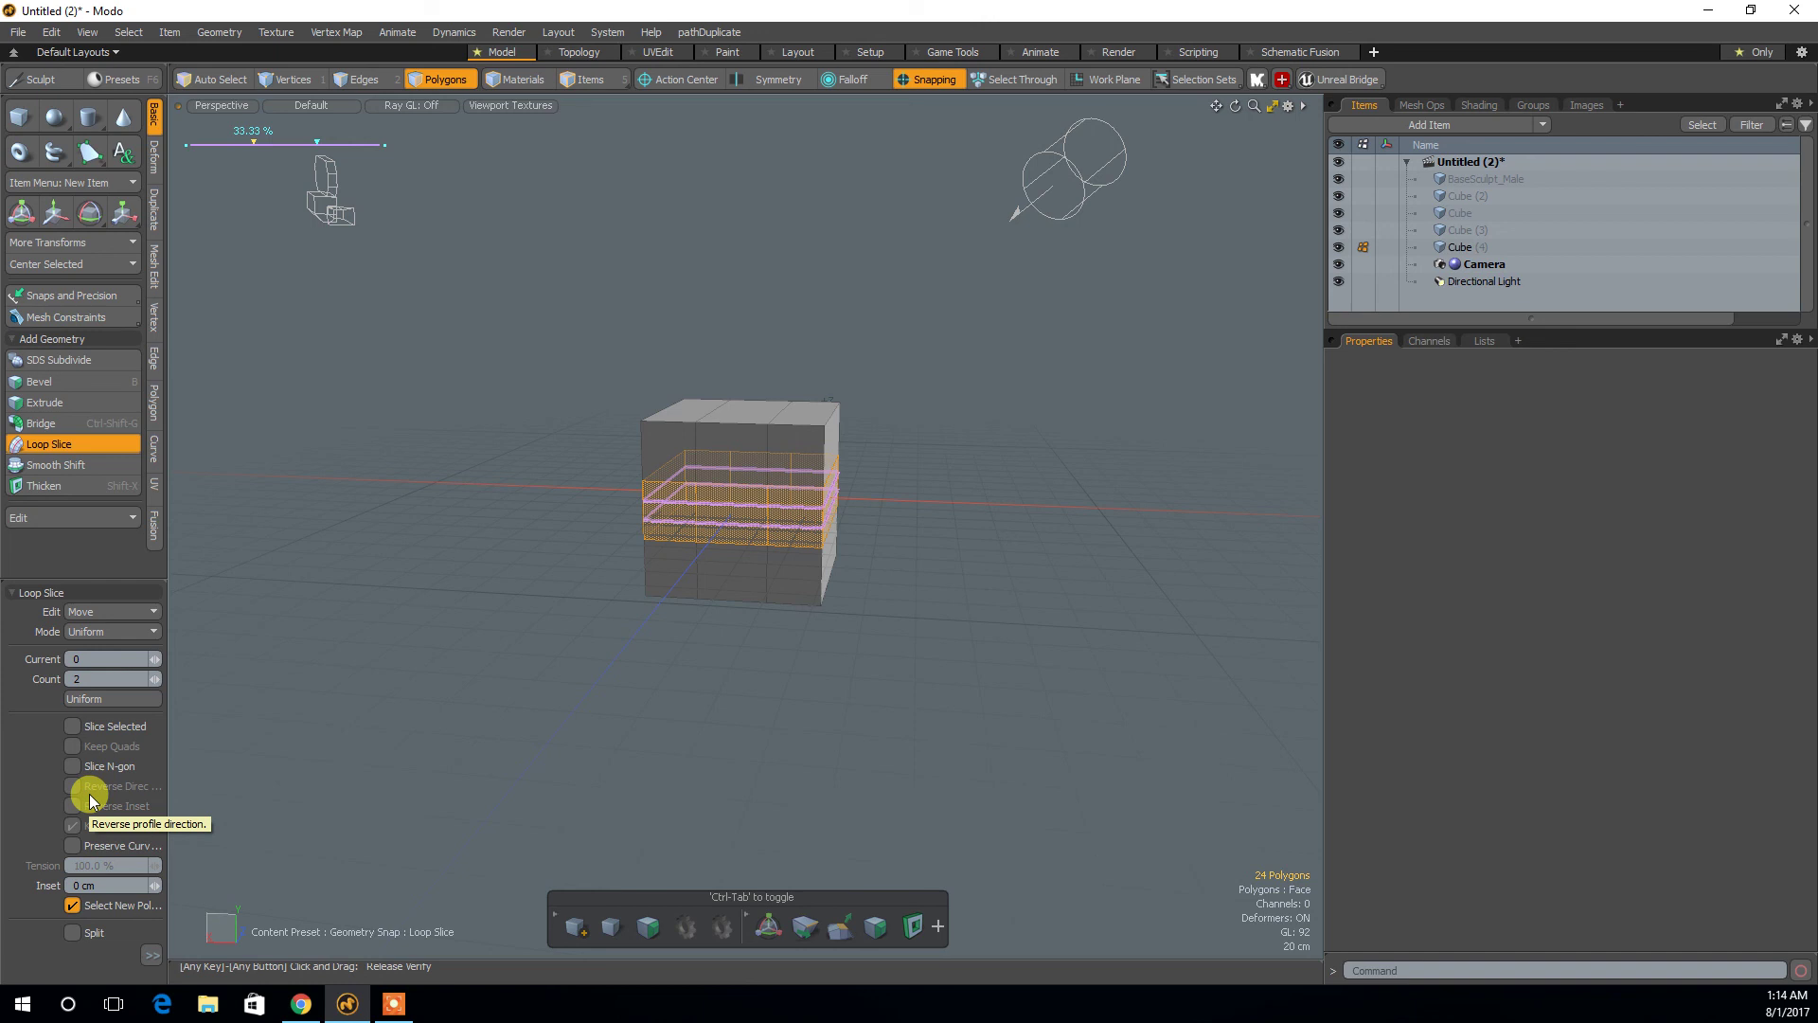
key("q")
key("Escape")
Select only the thin ring of polygons running around the middle of the cube.
left_click_drag(369, 769, 326, 773, "alt")
right_click_drag(349, 755, 455, 714, "alt")
left_click_drag(455, 714, 407, 710, "alt")
middle_click_drag(569, 537, 148, 652, "alt")
mouse_move(512, 460)
left_mouse_down()
mouse_move(629, 418)
mouse_move(743, 455)
mouse_move(836, 453)
mouse_move(657, 435)
mouse_move(735, 455)
left_mouse_up()
mouse_move(735, 454)
left_mouse_down("alt")
mouse_move(522, 473)
mouse_move(739, 492)
left_mouse_up("alt")
left_click_drag(849, 487, 702, 471, "alt")
left_click(744, 483)
Try beveling the middle ring of polygons outward with a 32 cm shift, and undo it.
key("b")
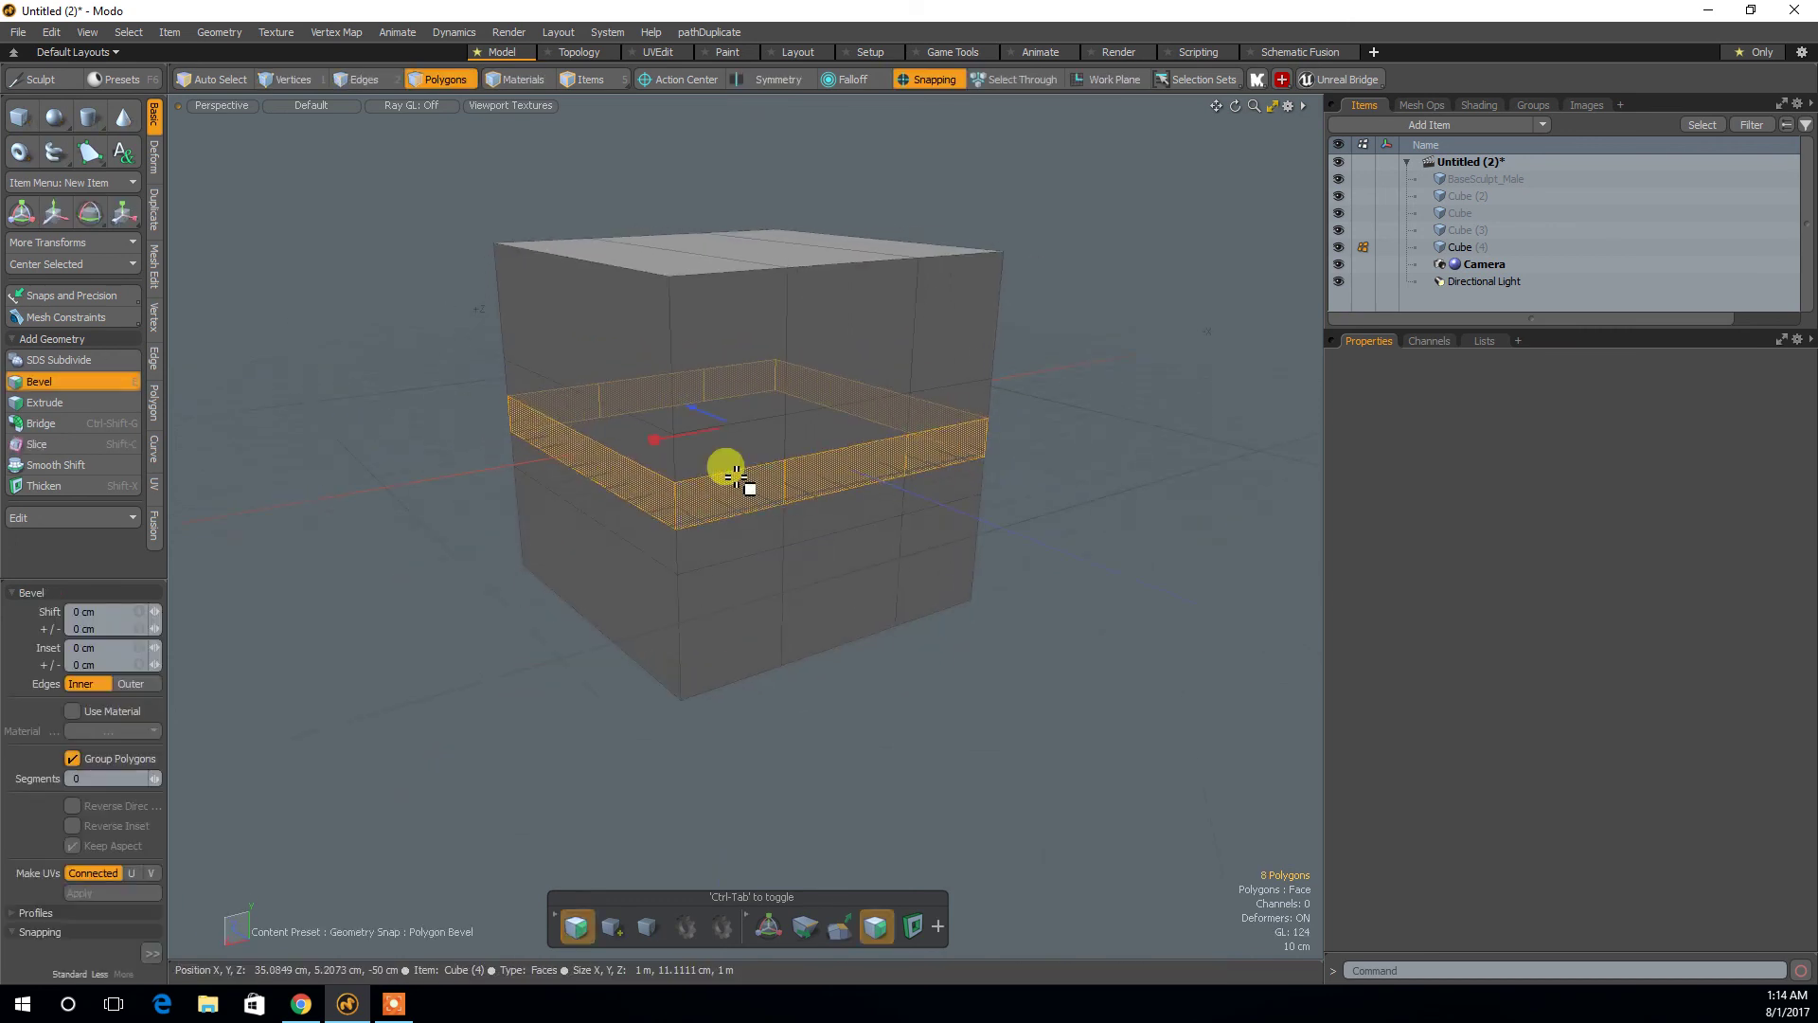
left_click_drag(695, 408, 645, 387)
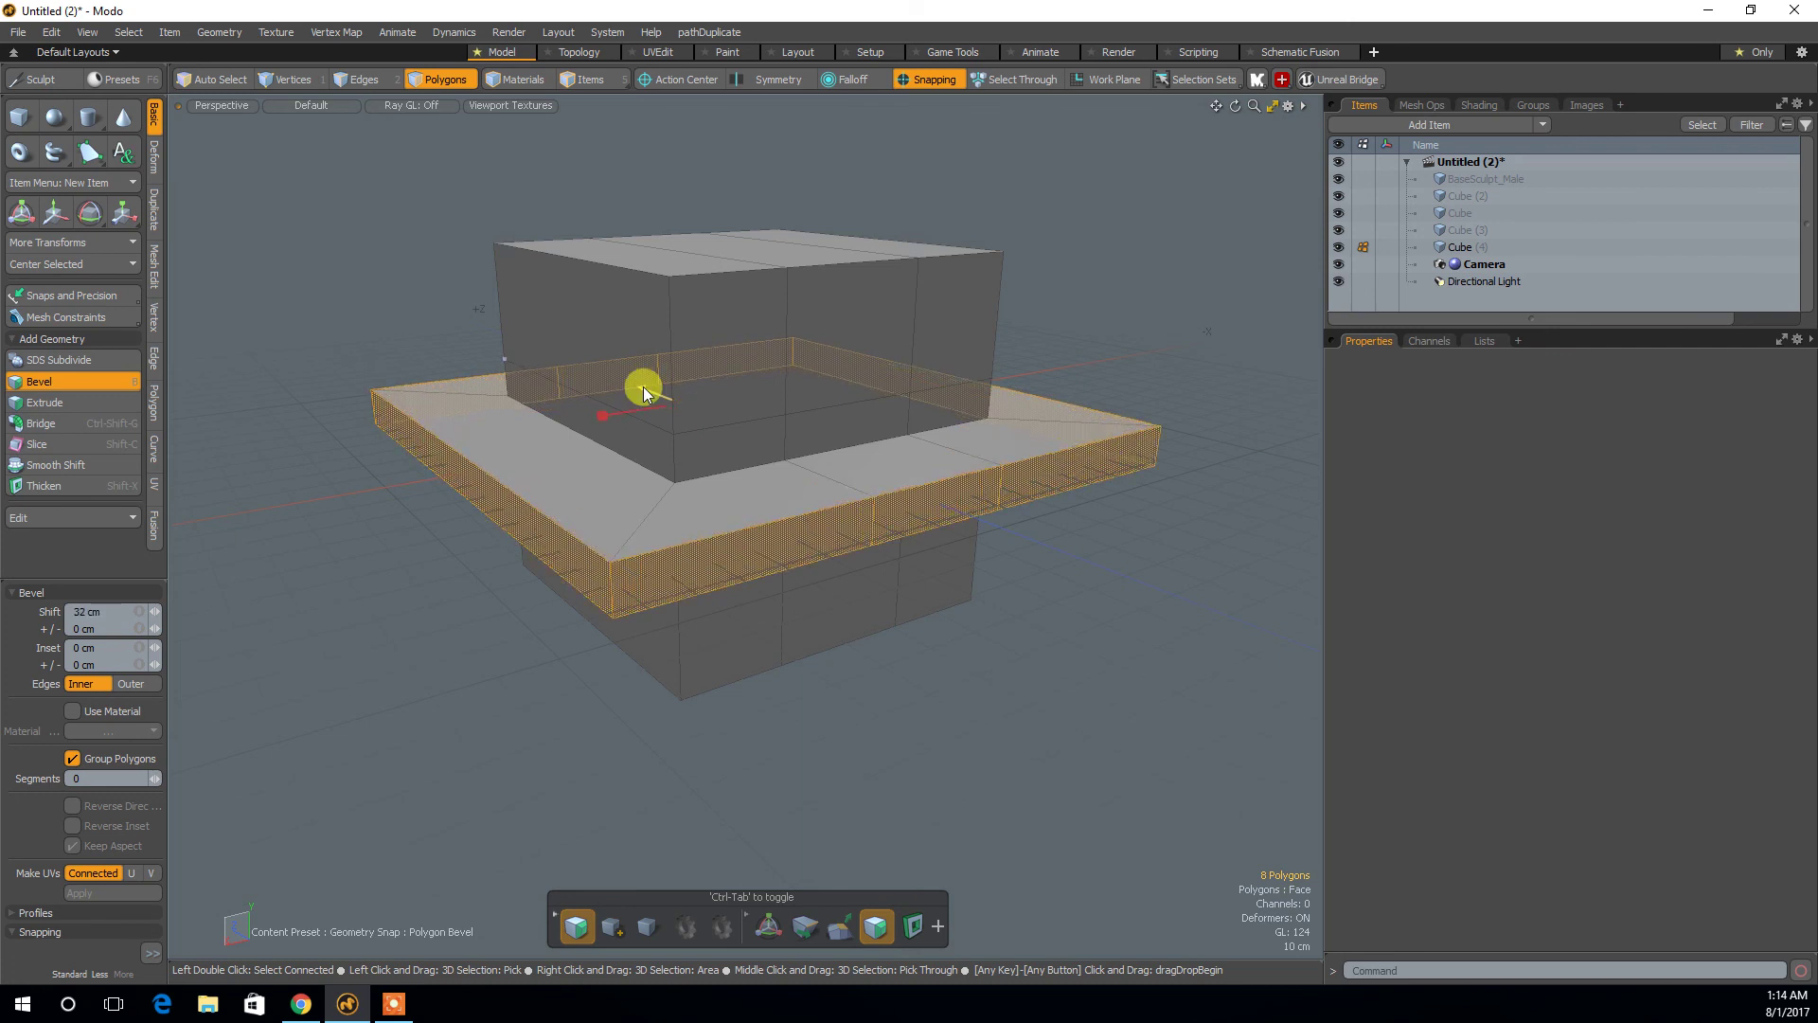
key("ctrl+z")
key("ctrl+z")
Delete the middle ring of polygons and move the separated upper half up about 92.5 cm in Y.
key("Delete")
left_click_drag(691, 600, 893, 463, "alt")
double_click(858, 383)
key("w")
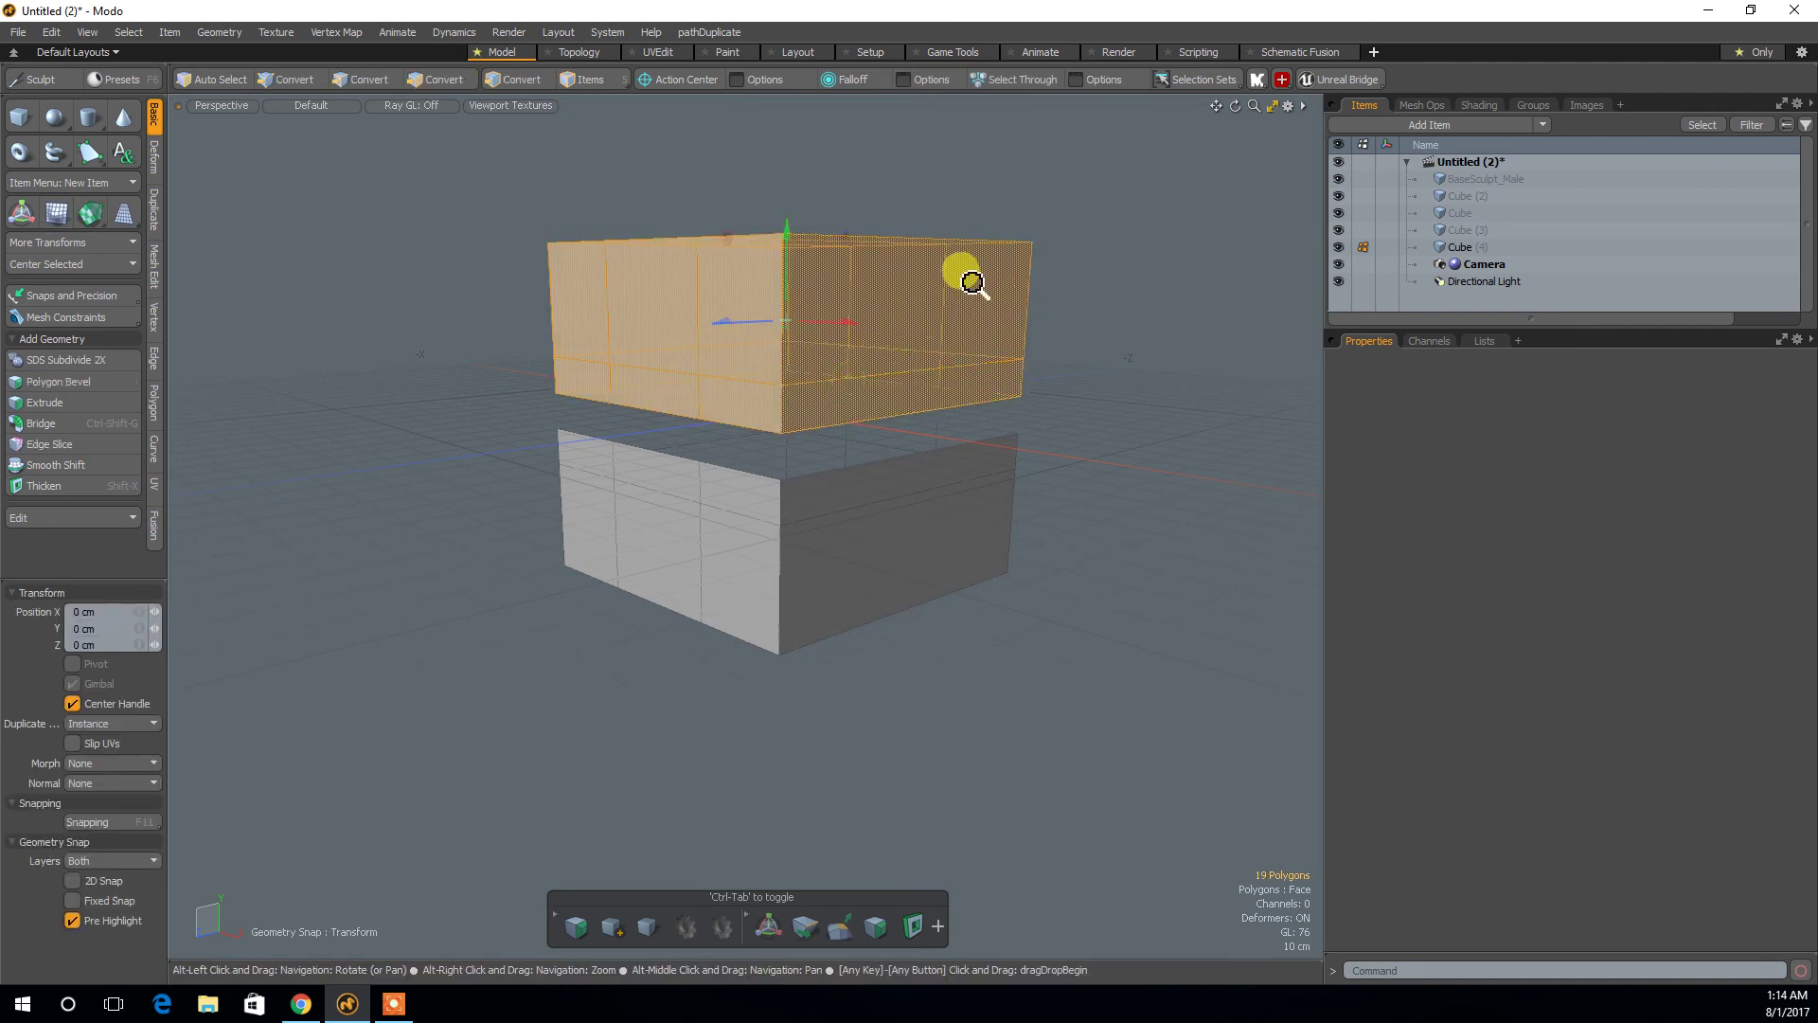
right_click_drag(972, 282, 885, 454, "alt")
left_click_drag(843, 400, 843, 248)
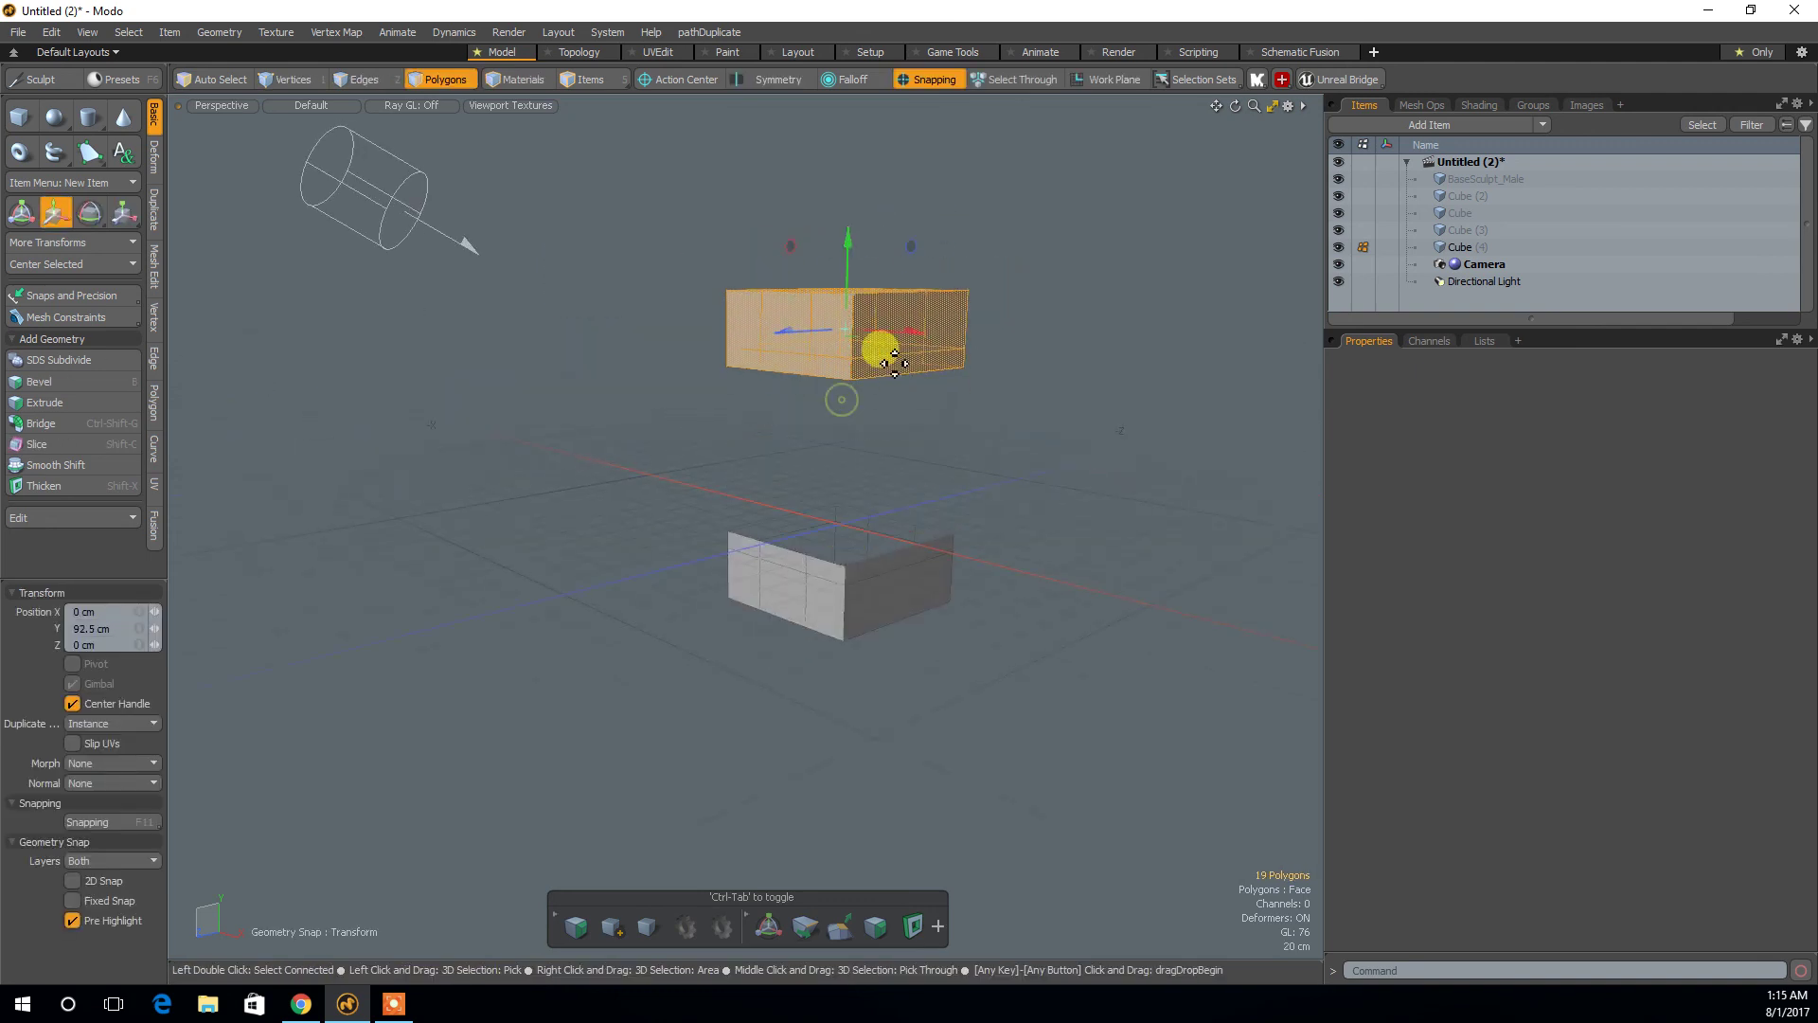
key("q")
Select the whole lower half of the cube, move it down away from the upper half, and clear the selection.
double_click(869, 590)
key("w")
left_click_drag(842, 509, 1159, 413)
key("q")
left_click(1071, 366)
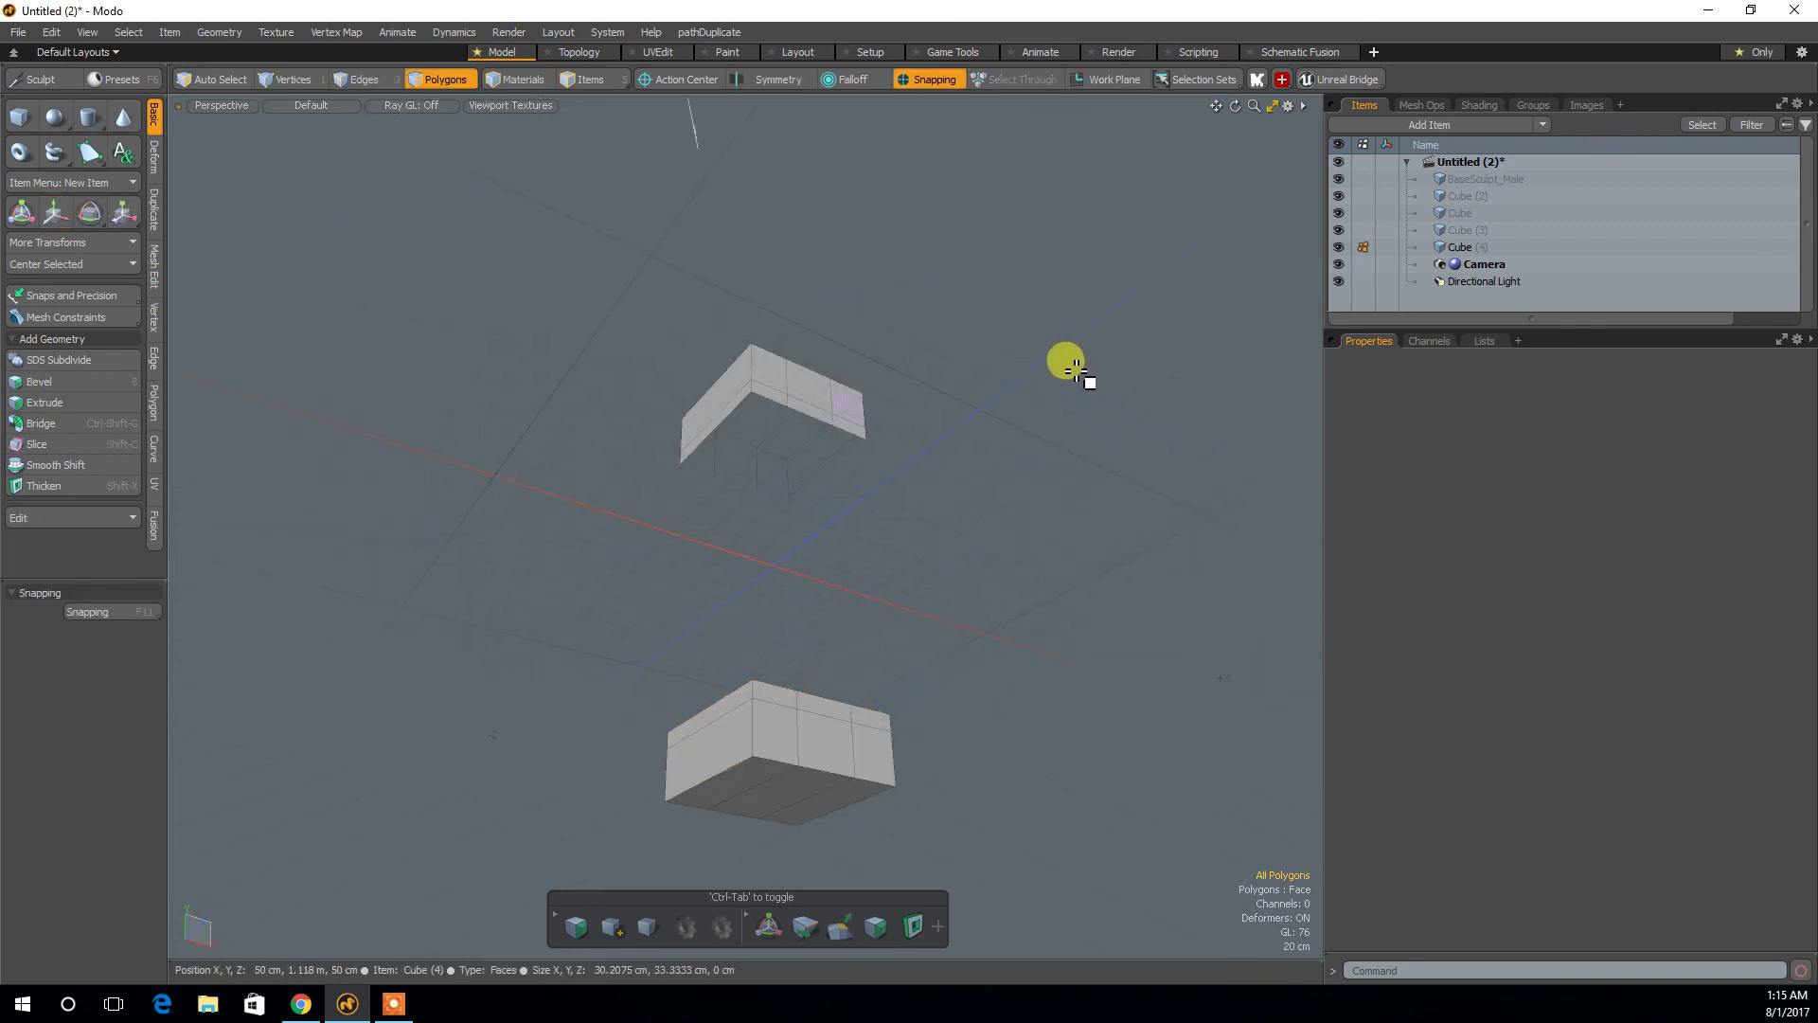
Select the open border edge loops of both halves, on the underside of the upper part and the top of the lower part.
left_click_drag(822, 486, 730, 625, "alt")
key("3")
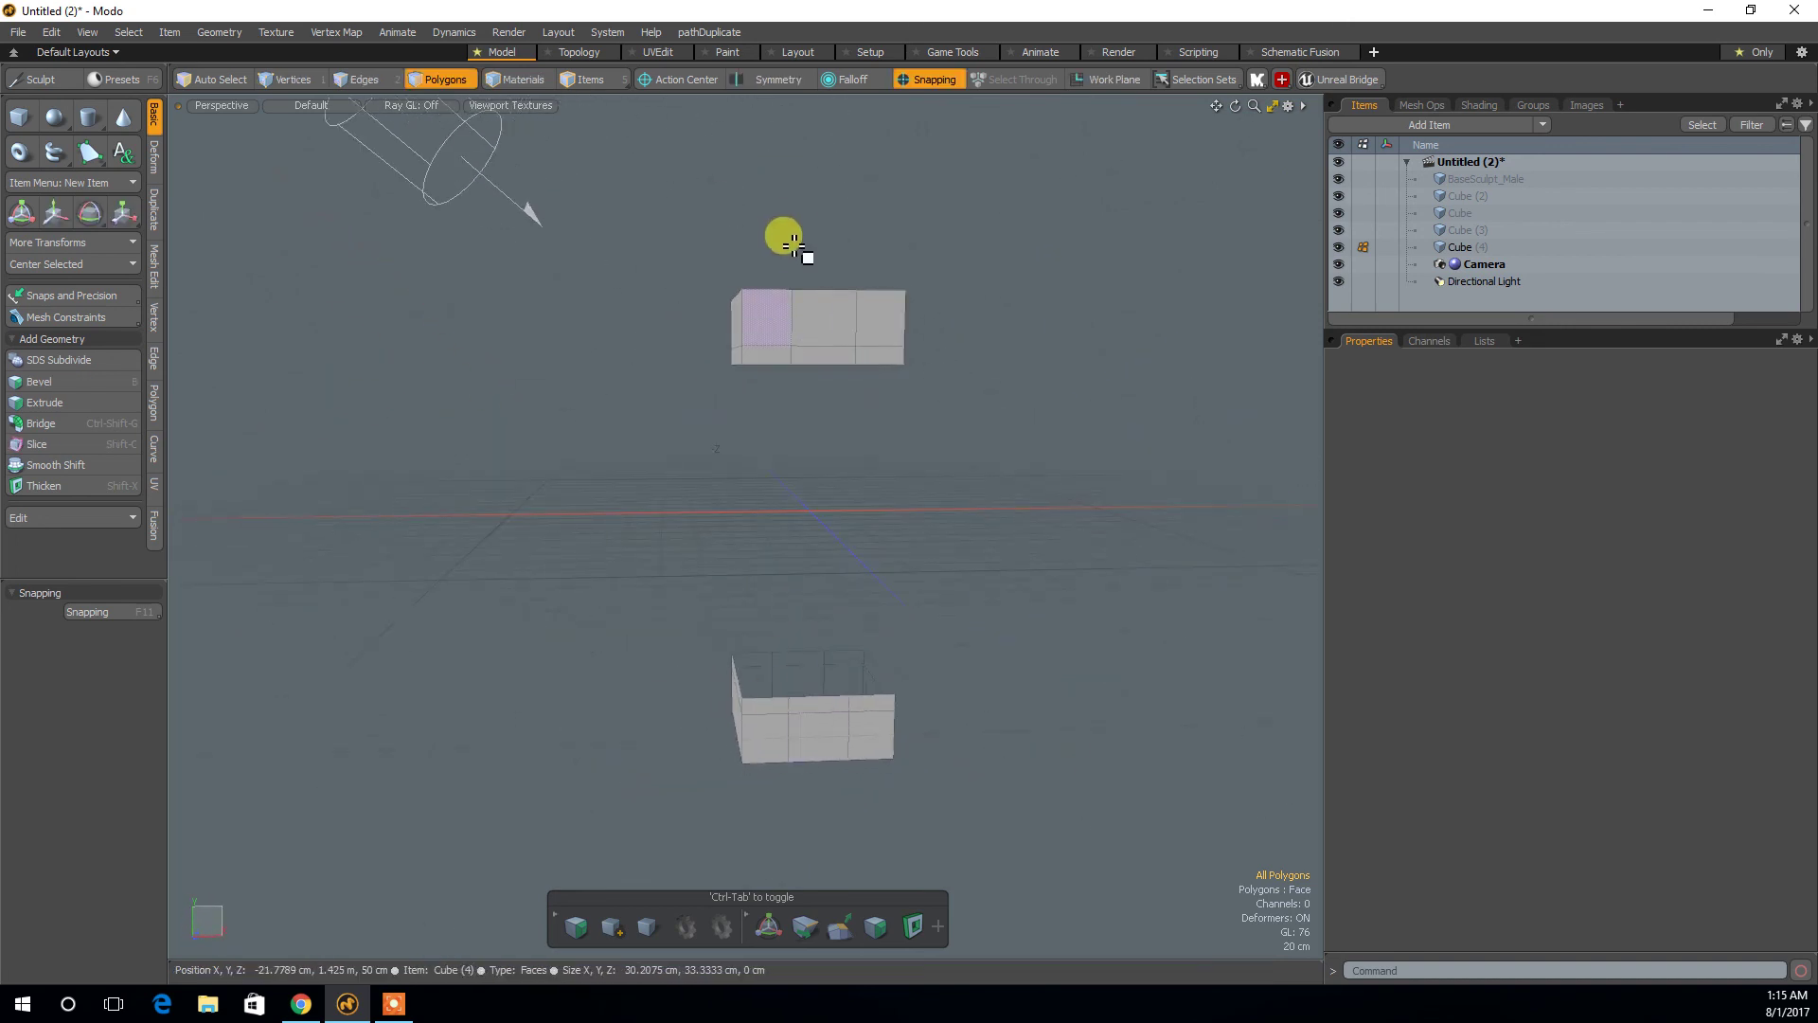
left_click_drag(905, 688, 1042, 565, "alt")
key("2")
double_click(779, 708)
left_click(636, 616)
left_click_drag(653, 523, 675, 431, "alt")
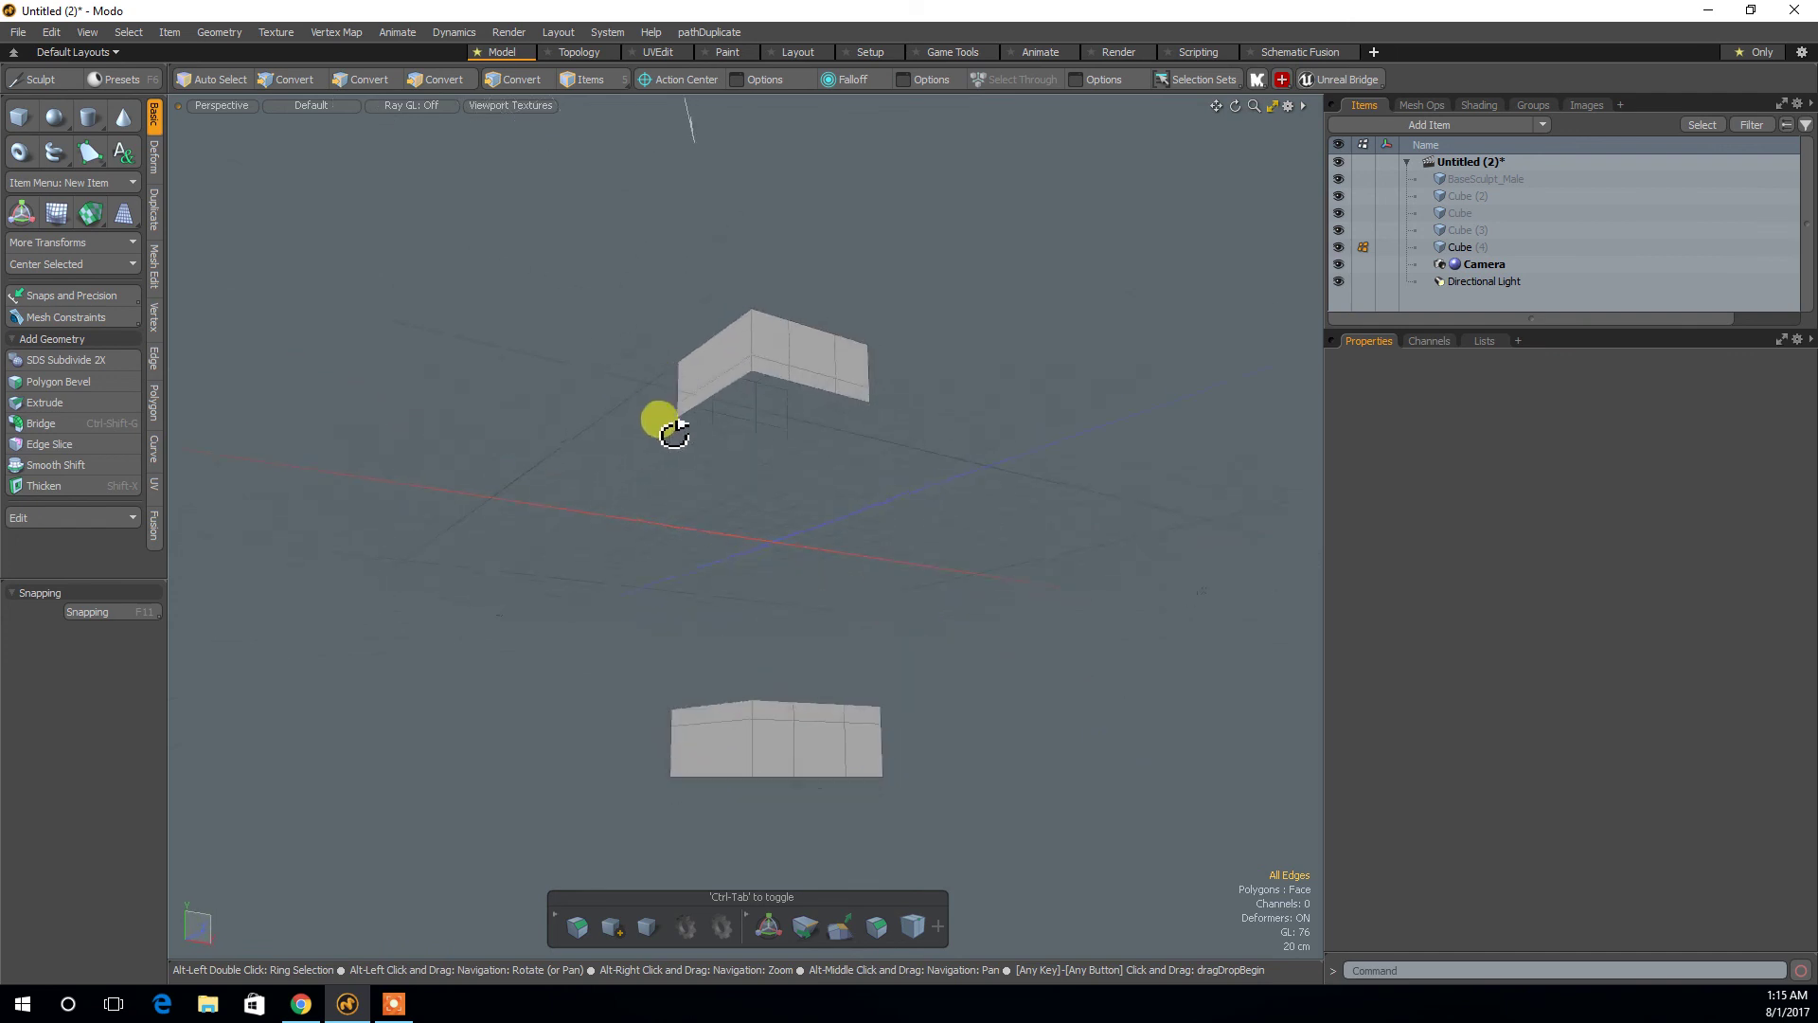
double_click(787, 379)
left_click_drag(934, 467, 796, 719, "alt")
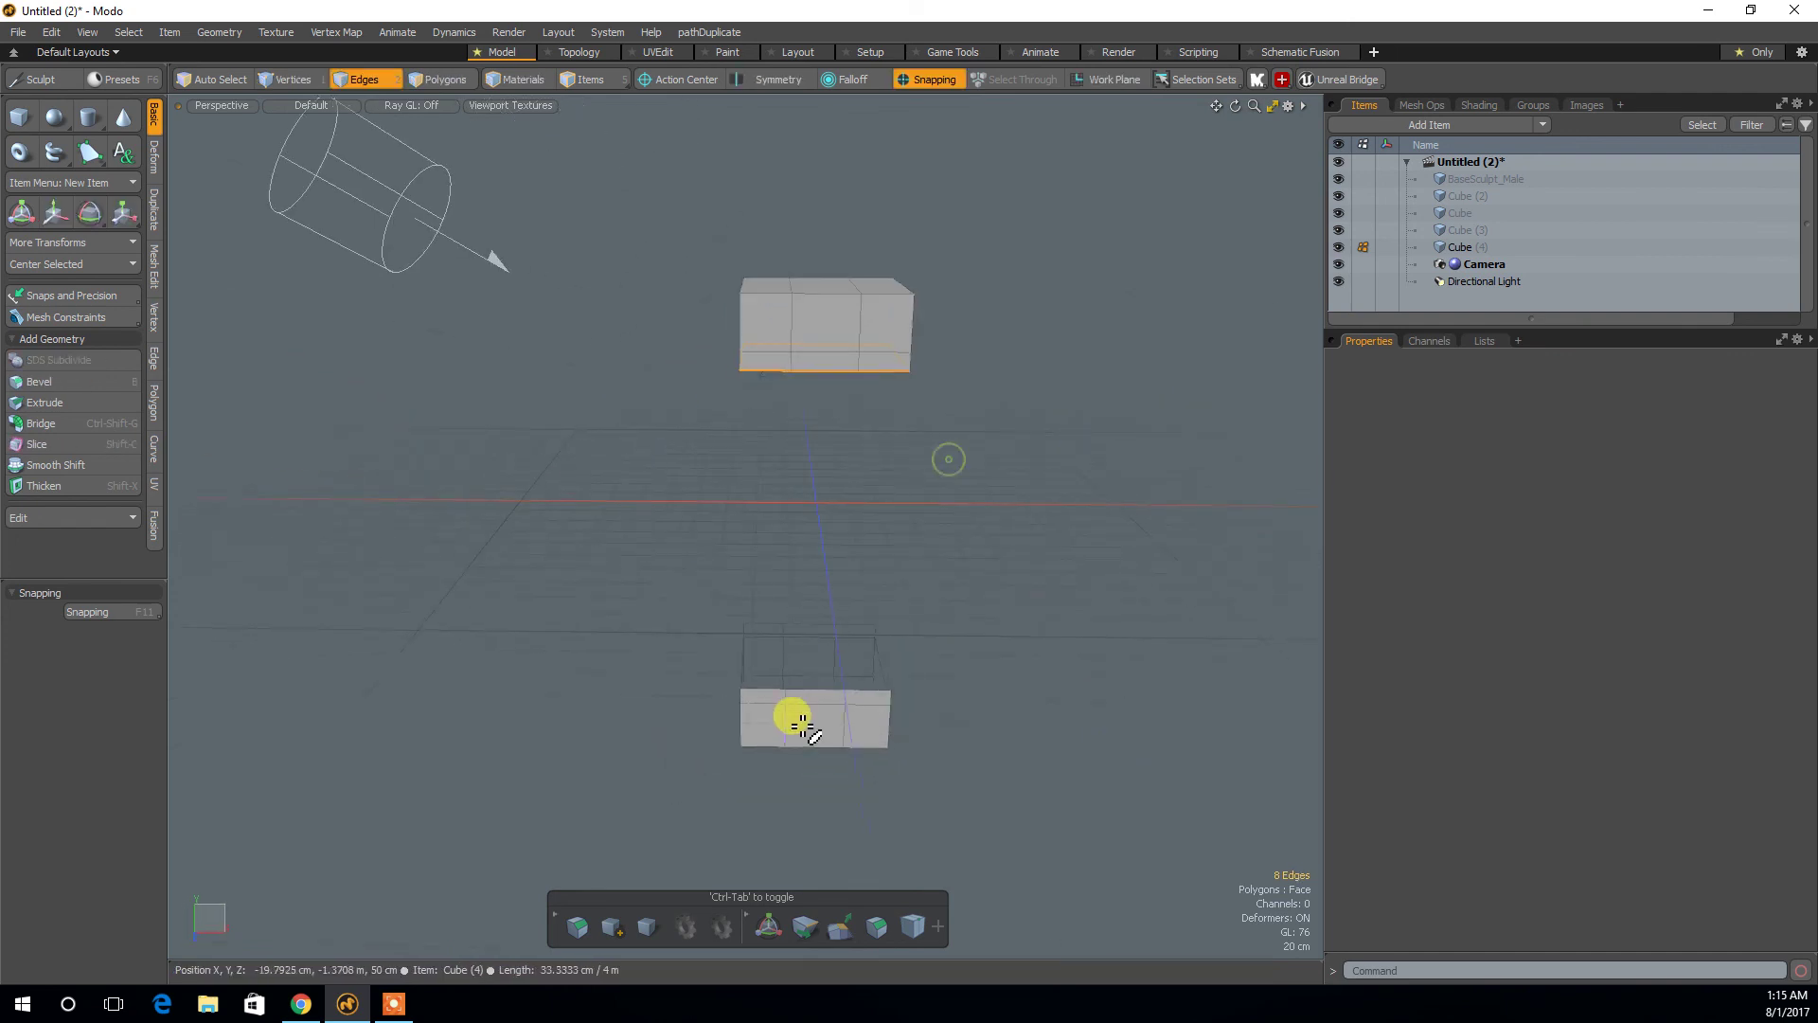
left_click_drag(901, 598, 765, 710, "alt")
double_click(758, 701, "shift")
left_click_drag(673, 638, 784, 359, "alt")
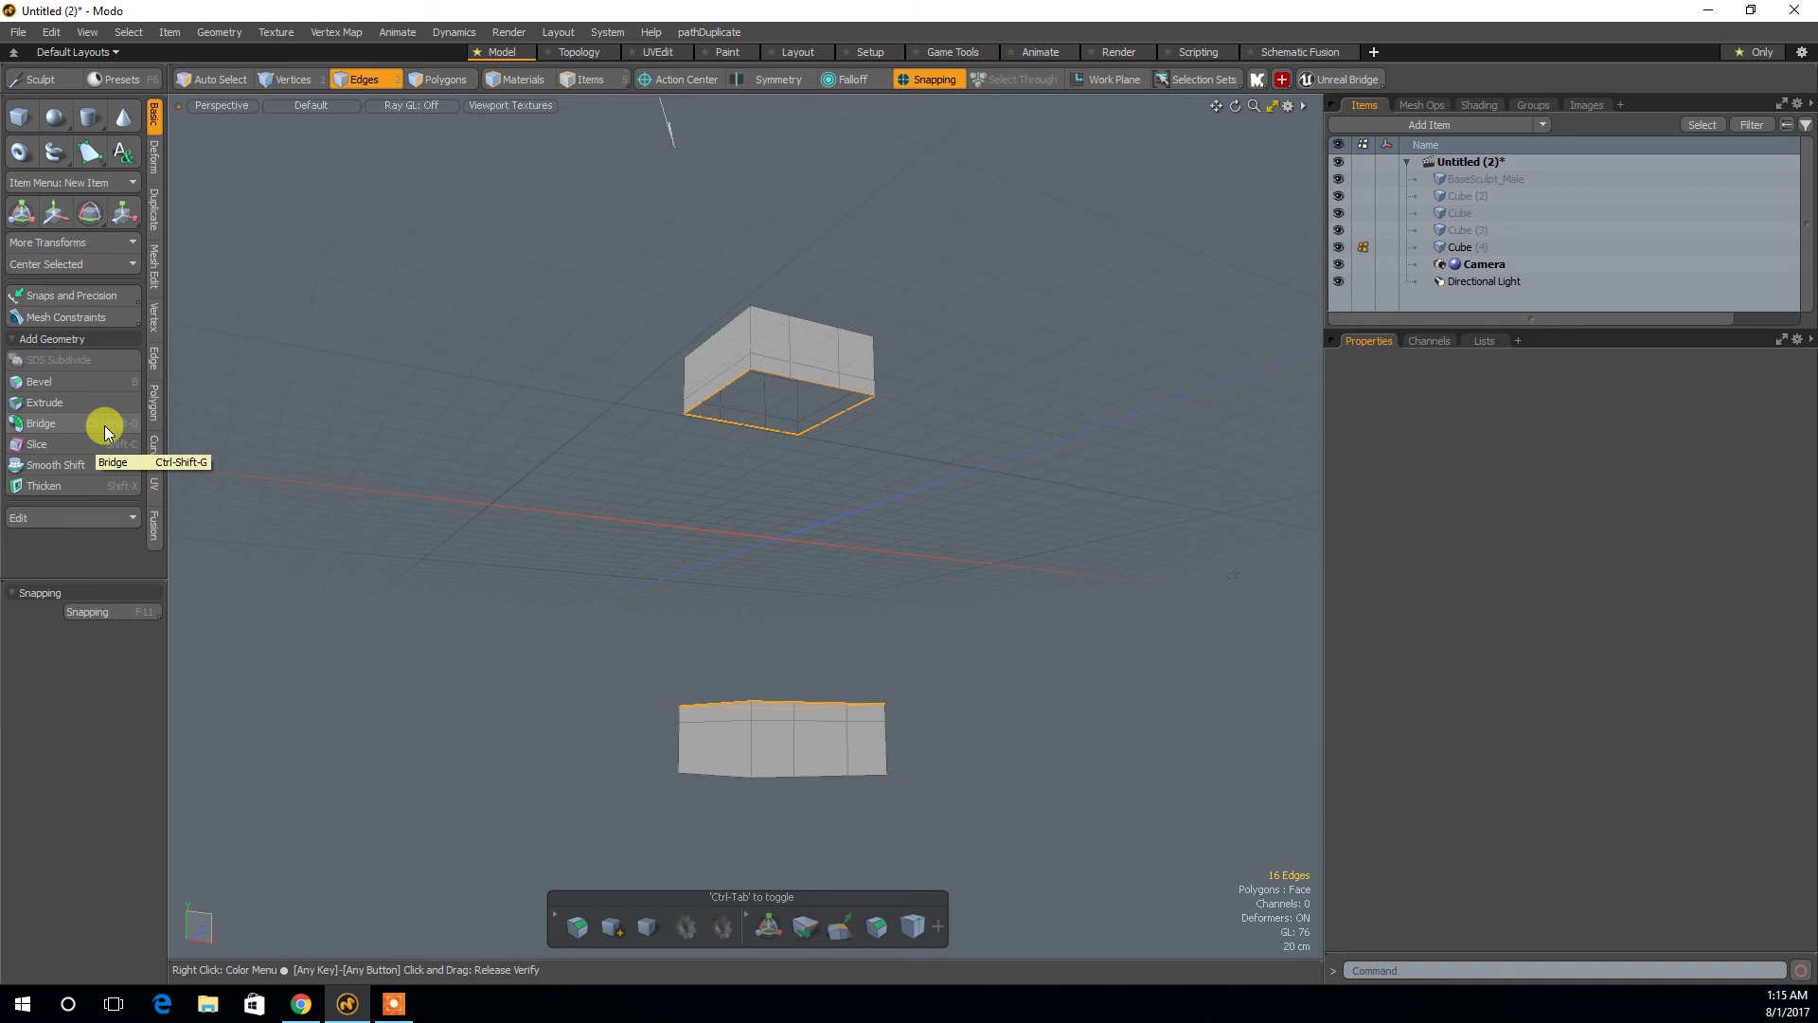
Bridge the two selected border edge loops to join both halves into one box, and clear the selection.
left_click(45, 423)
left_click(485, 432)
left_click_drag(484, 432, 553, 512, "alt")
key("Escape")
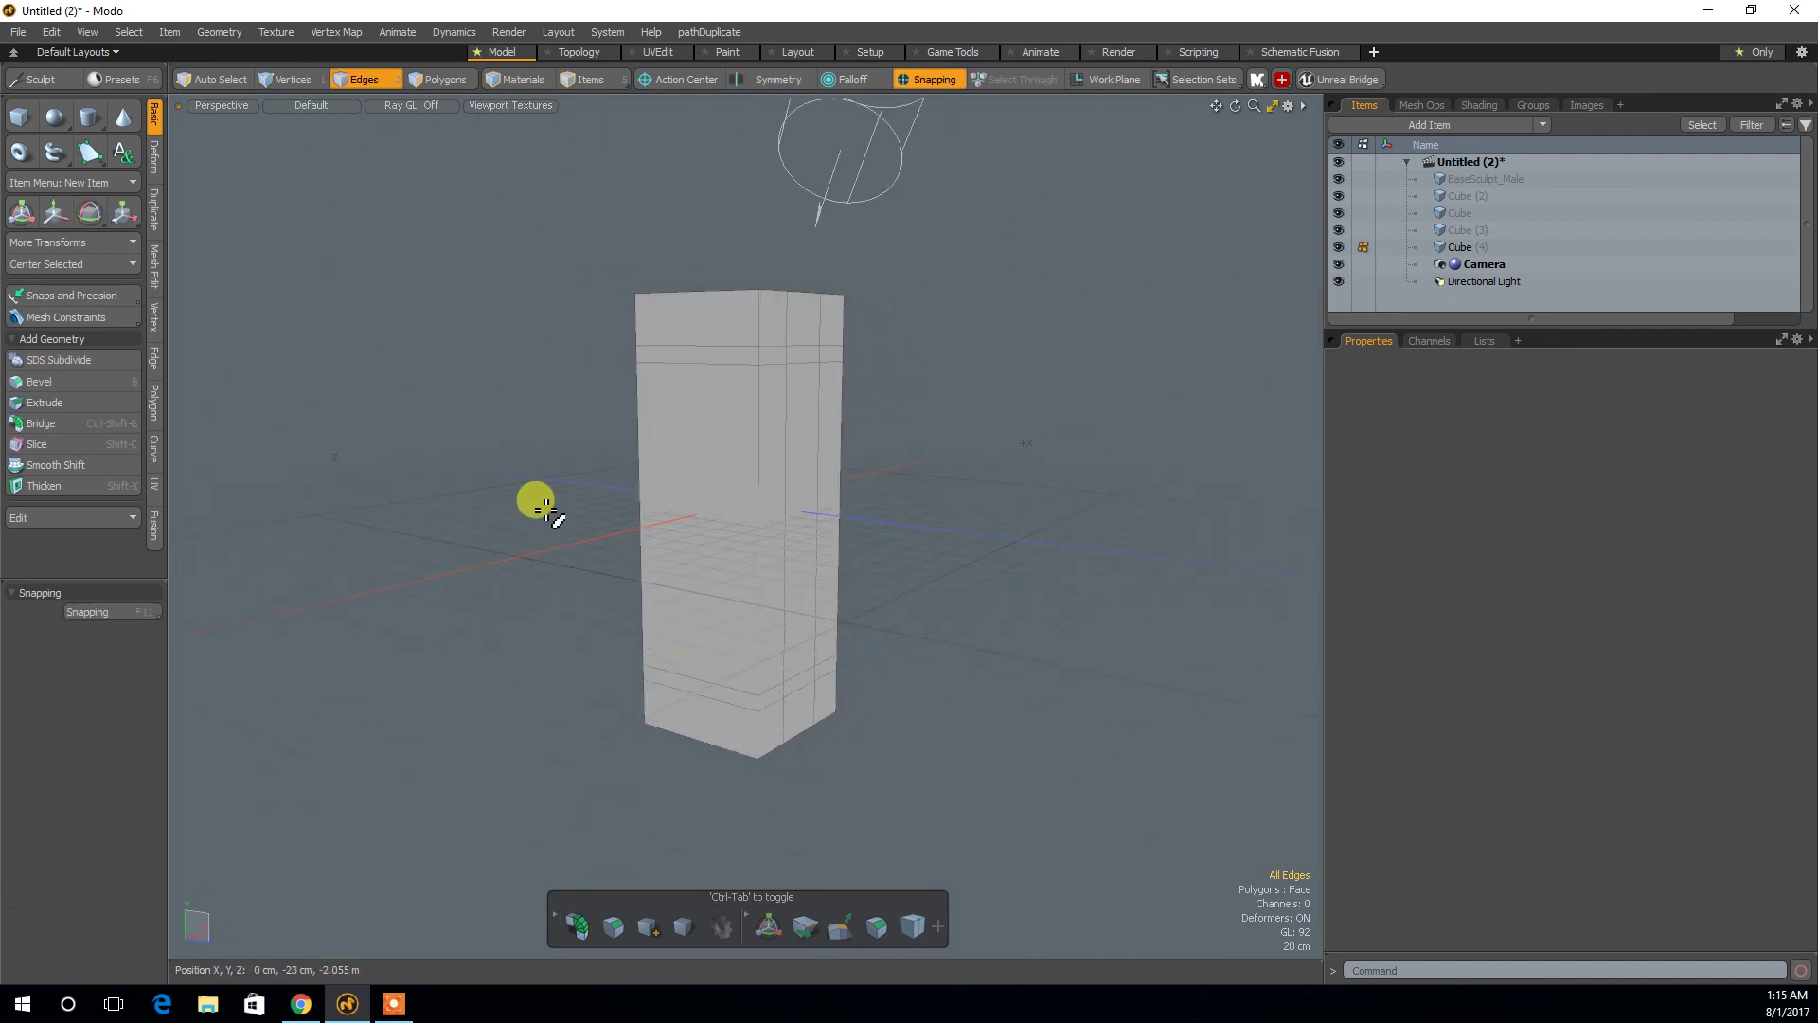
Scale all polygons of the bridged box down in height until it is roughly cube-shaped, and finish the scaling with nothing selected.
left_click_drag(546, 509, 746, 487, "alt")
key("3")
key("bracketright")
key("r")
key("Escape")
key("Escape")
mouse_move(607, 450)
left_mouse_down("alt")
mouse_move(597, 369)
mouse_move(752, 289)
mouse_move(862, 437)
mouse_move(729, 453)
mouse_move(675, 438)
mouse_move(593, 492)
mouse_move(543, 442)
mouse_move(608, 394)
mouse_move(633, 435)
mouse_move(618, 448)
left_mouse_up("alt")
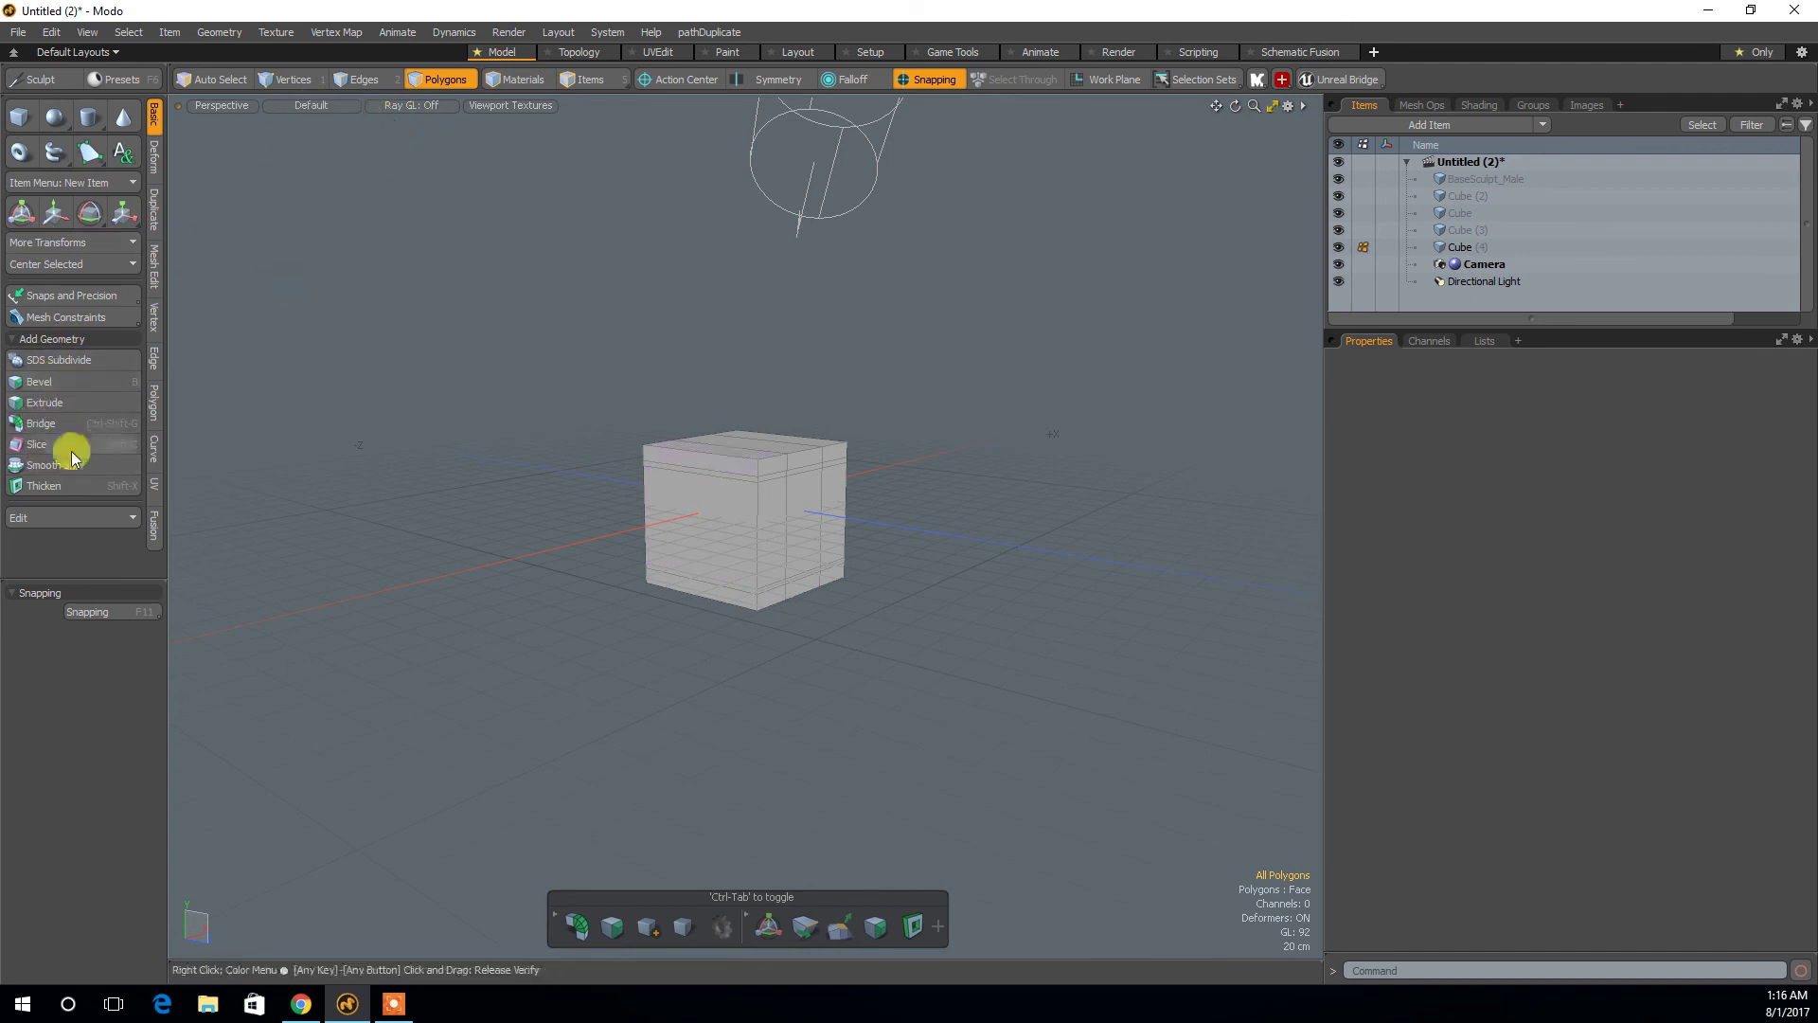
left_click(40, 481)
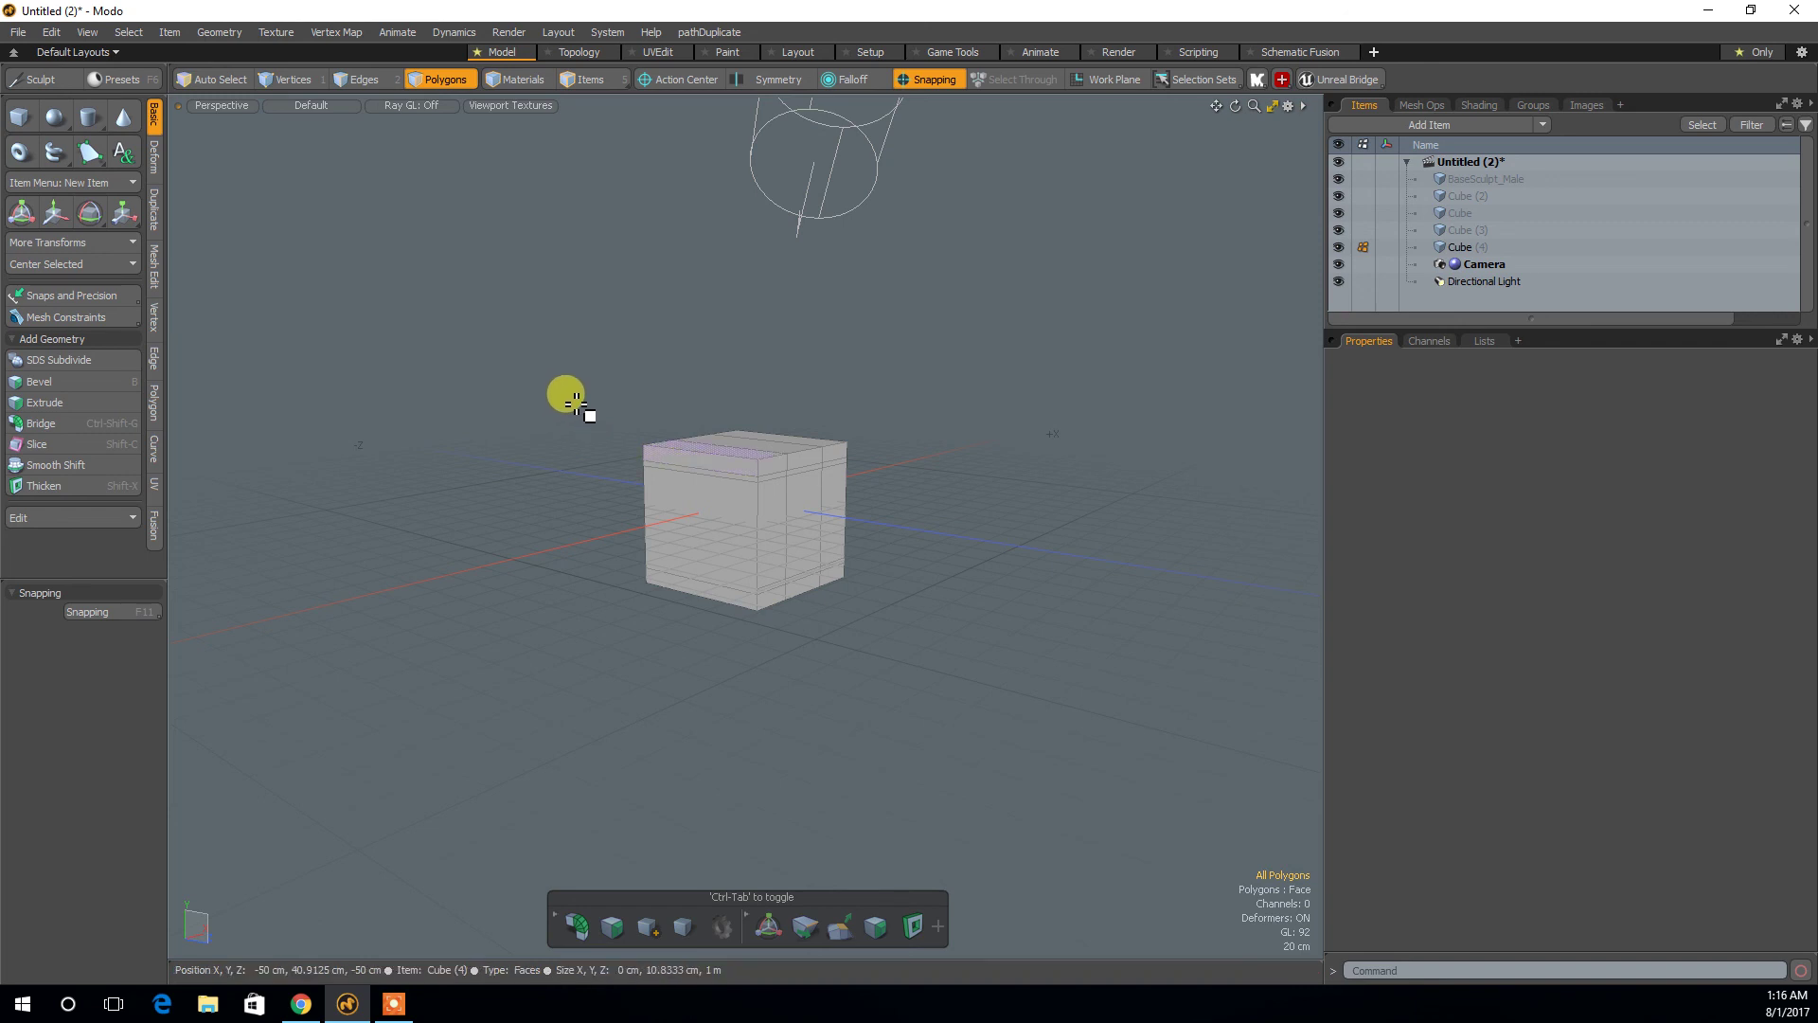
left_click_drag(589, 398, 630, 441, "alt")
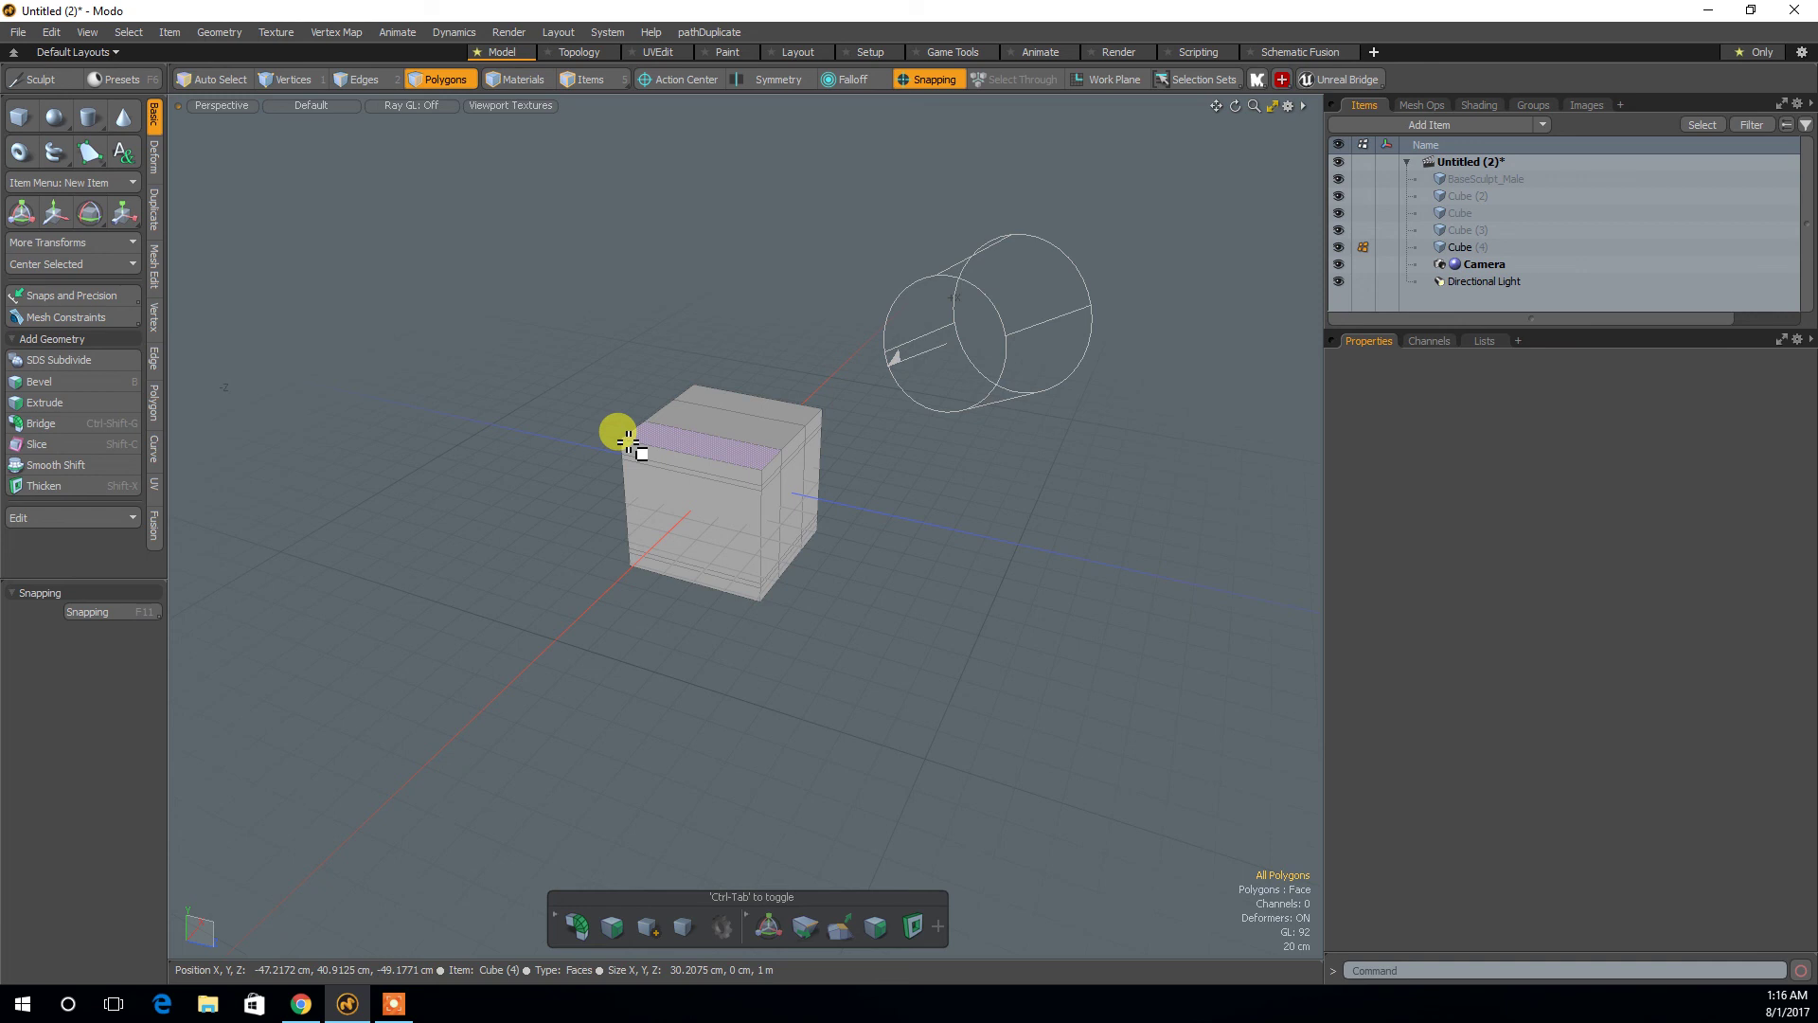
left_click(722, 467)
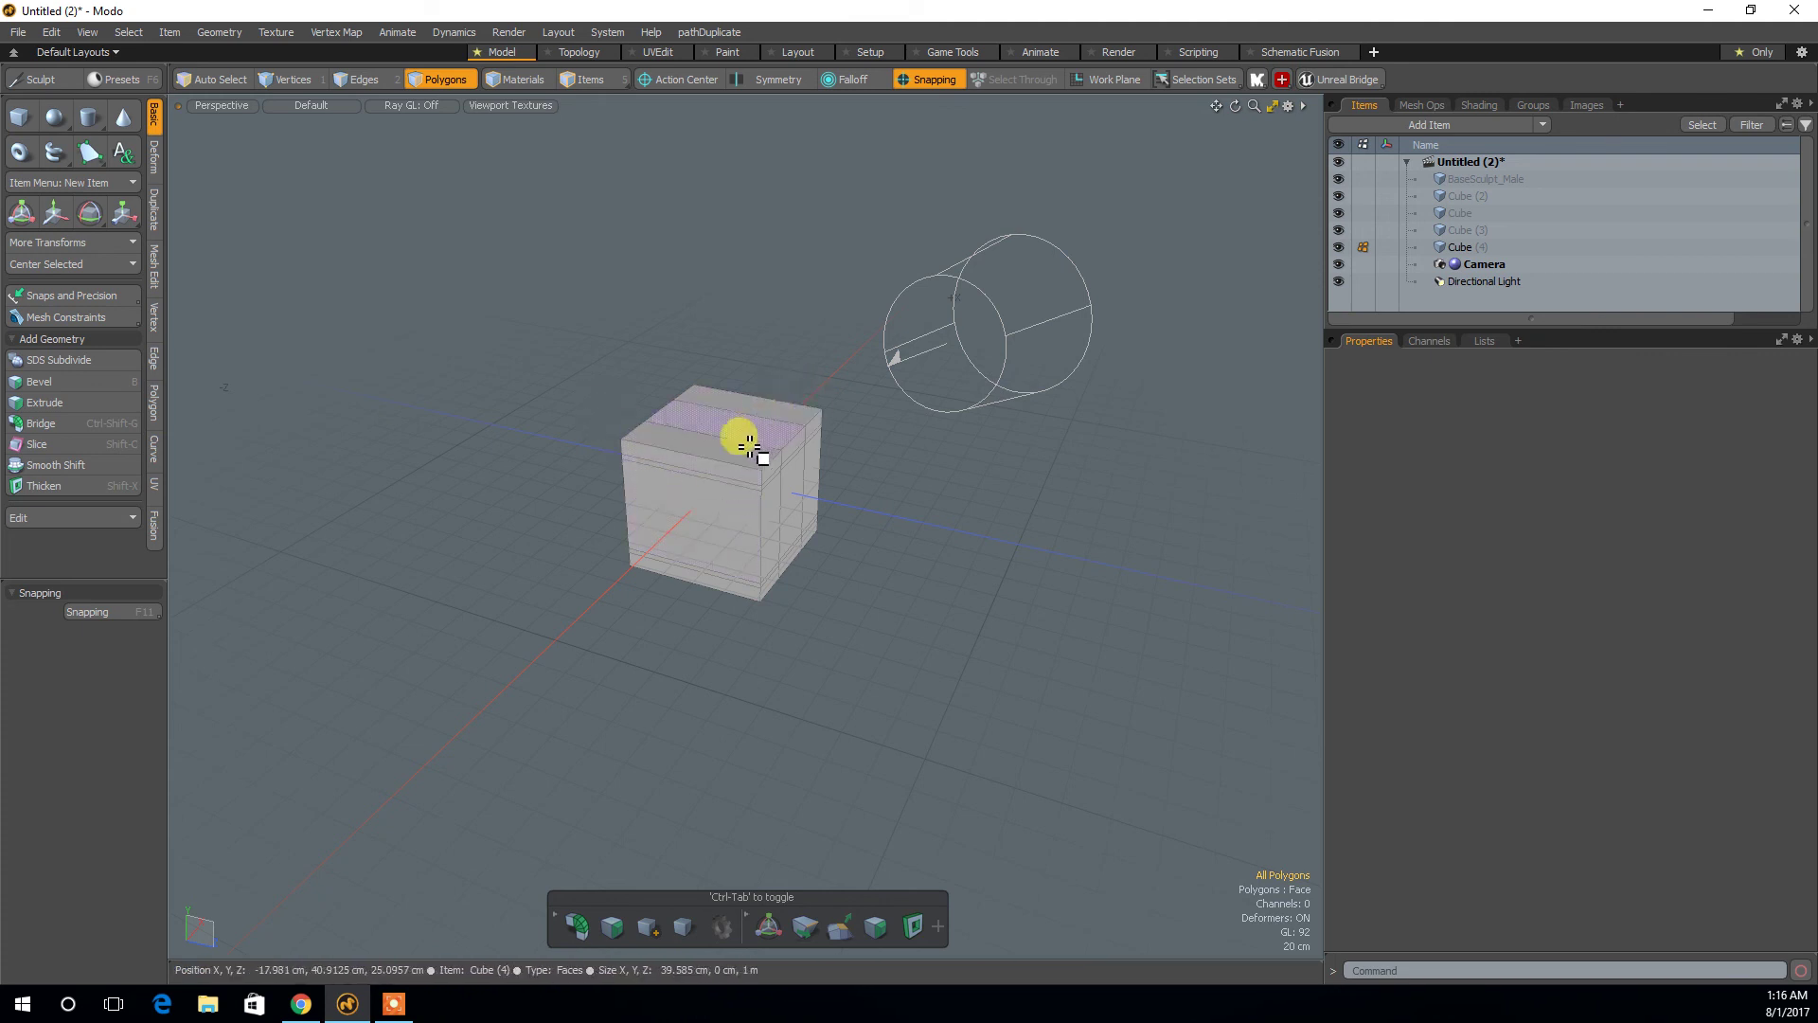
left_click_drag(962, 564, 906, 517, "alt")
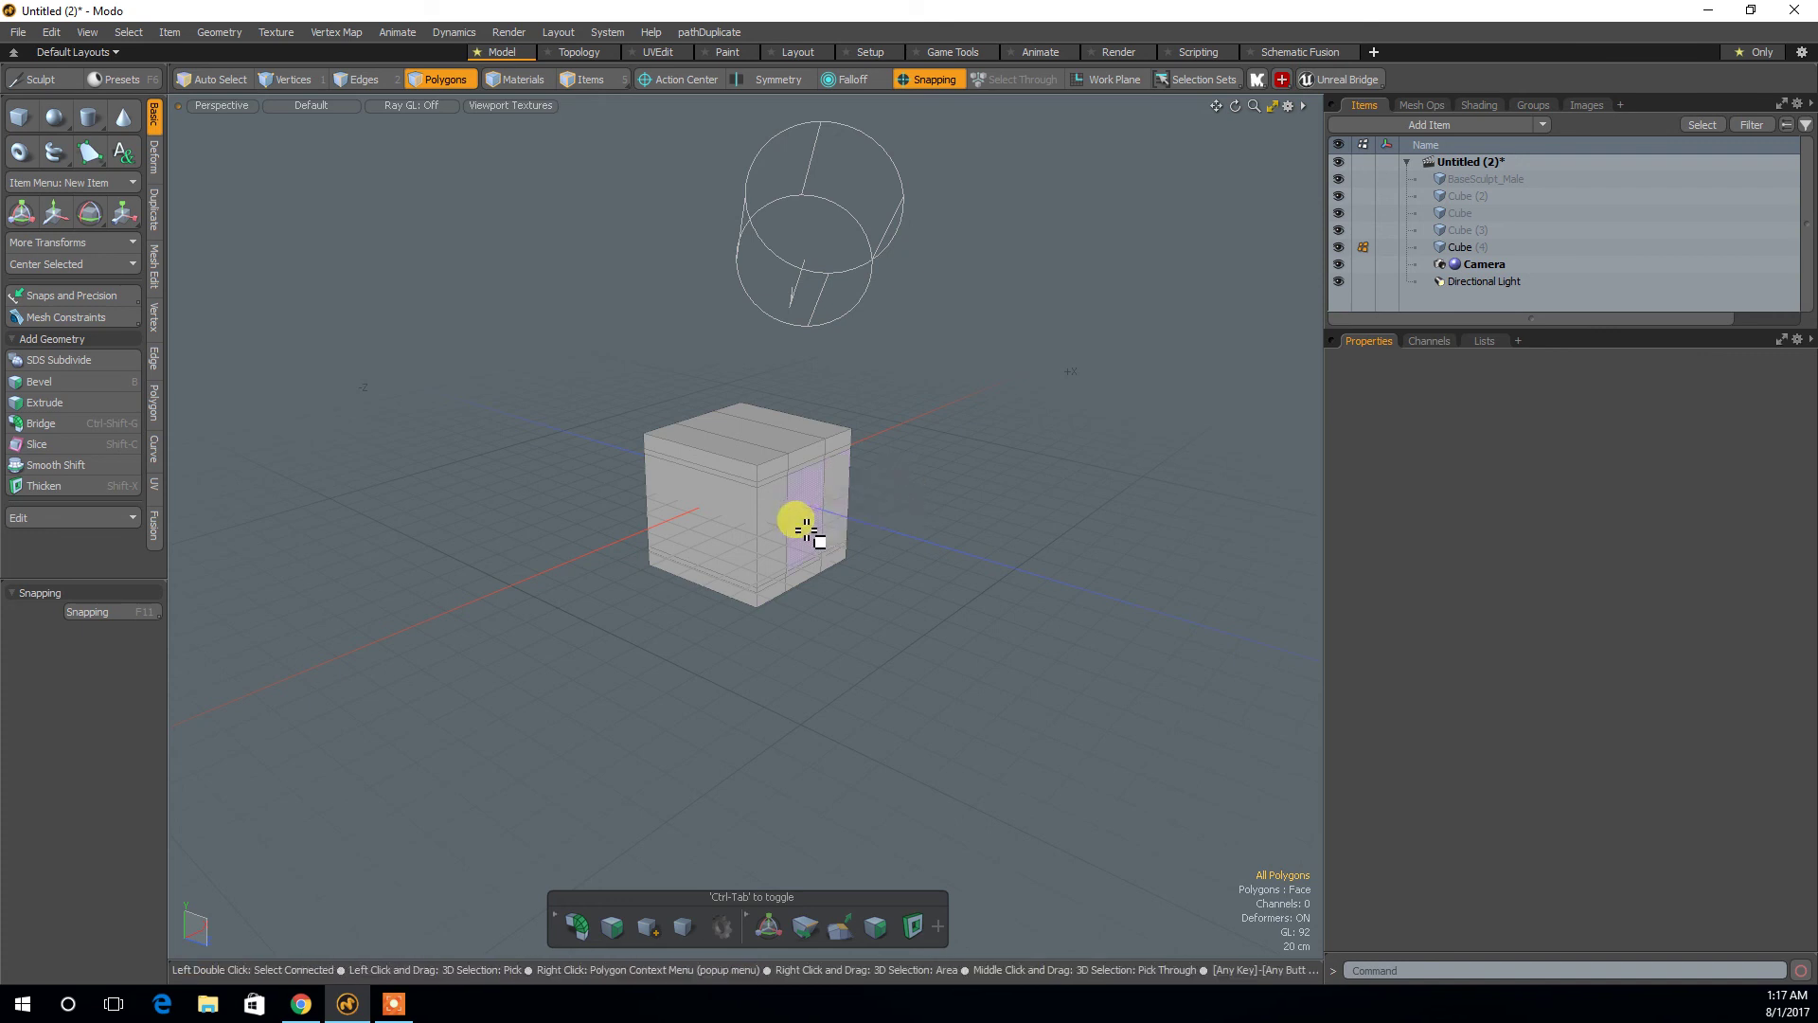
left_click_drag(1009, 608, 1007, 627, "alt")
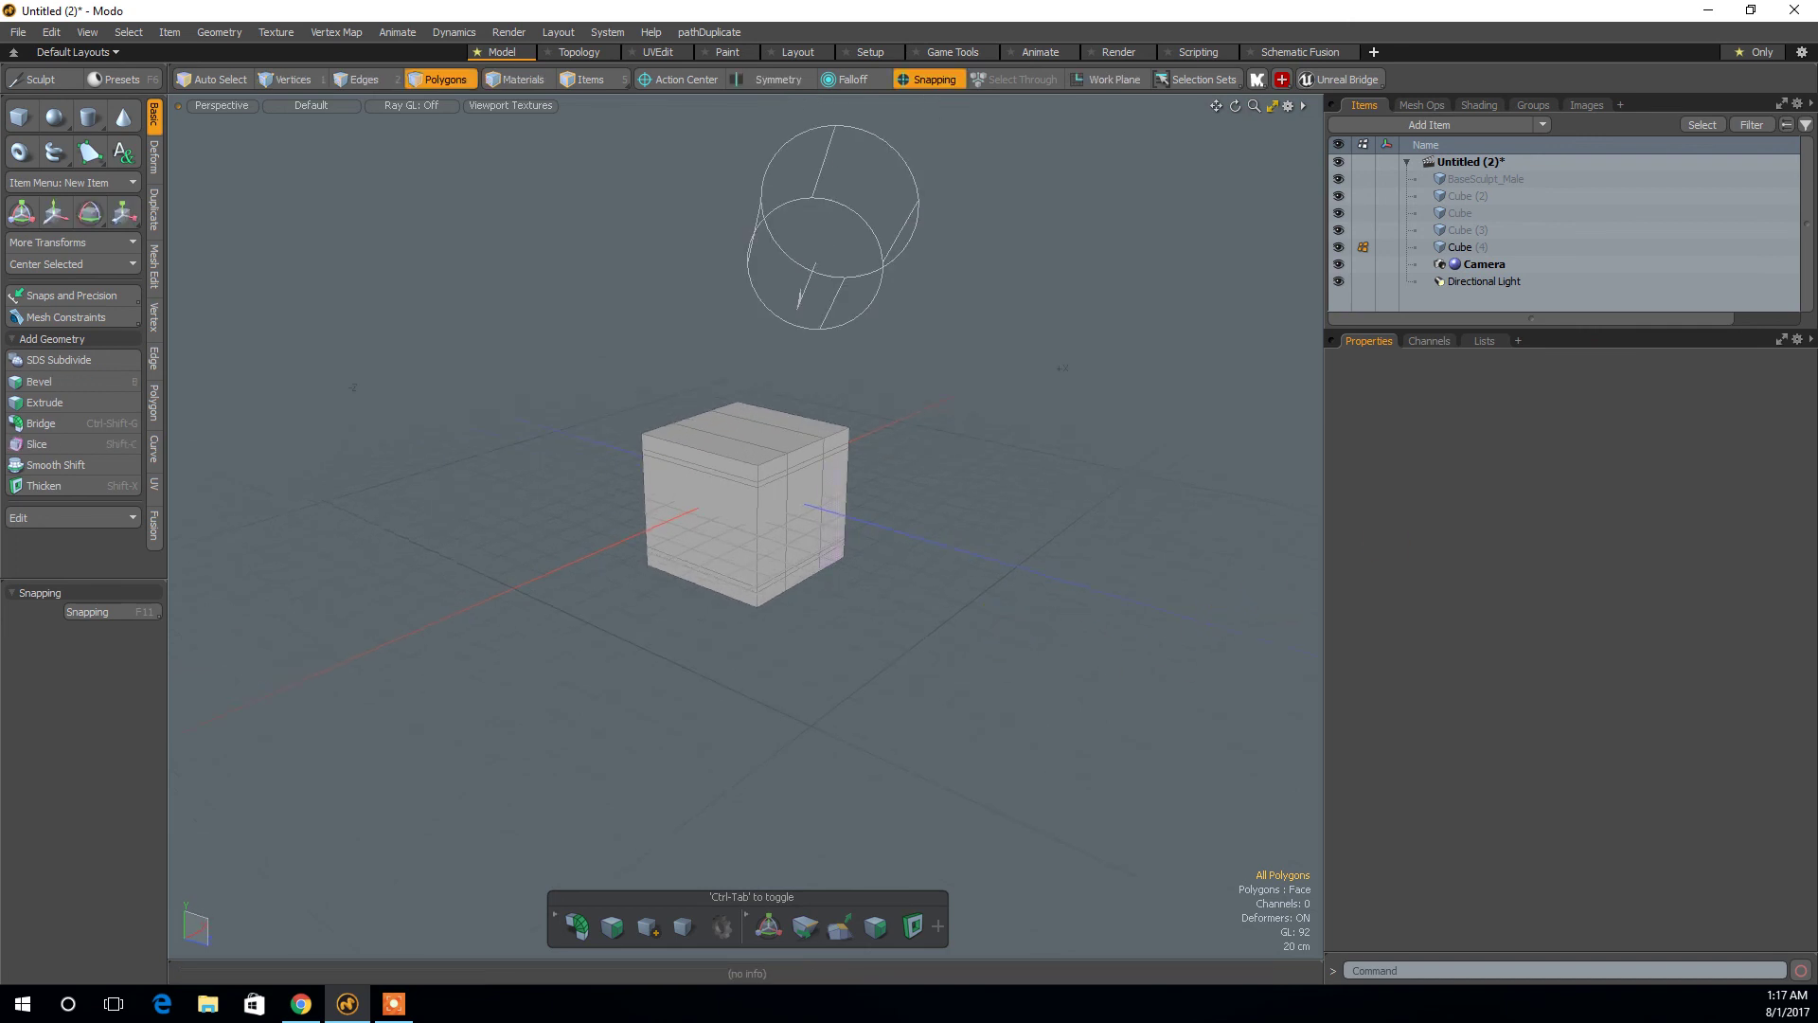